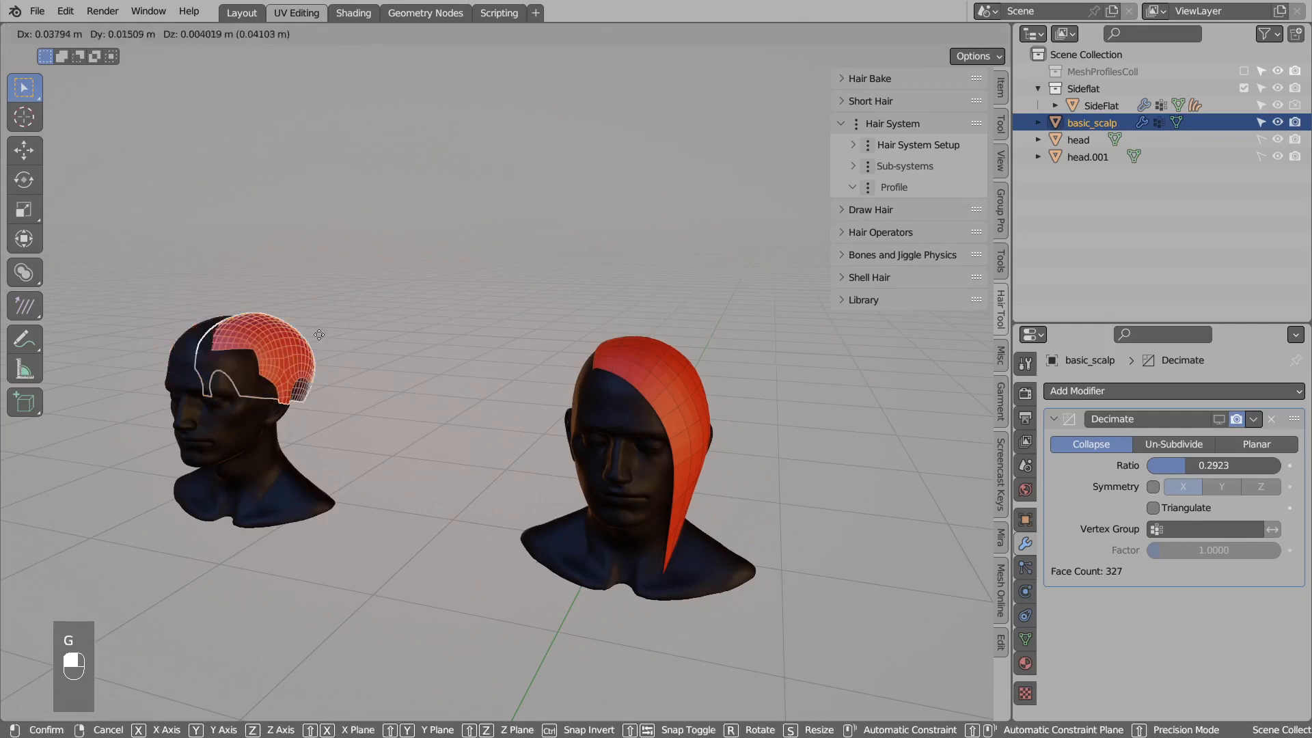
right_click(304, 298)
left_click(660, 366)
key("g")
right_click(681, 341)
Select the basic_scalp mesh on the smaller head and activate Draw Hair for it.
middle_click_drag(387, 282, 568, 439)
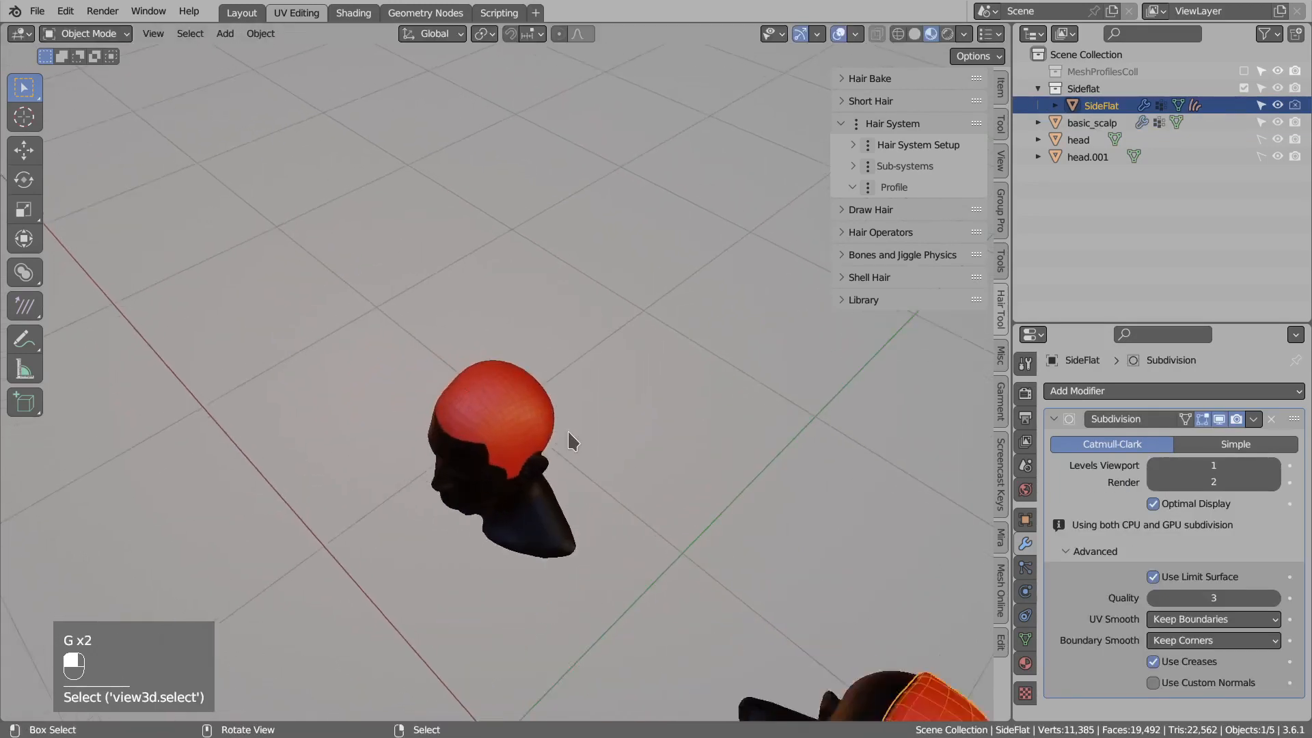
scroll(568, 440, "up", 4)
left_click(463, 427)
middle_click_drag(463, 428, 729, 275)
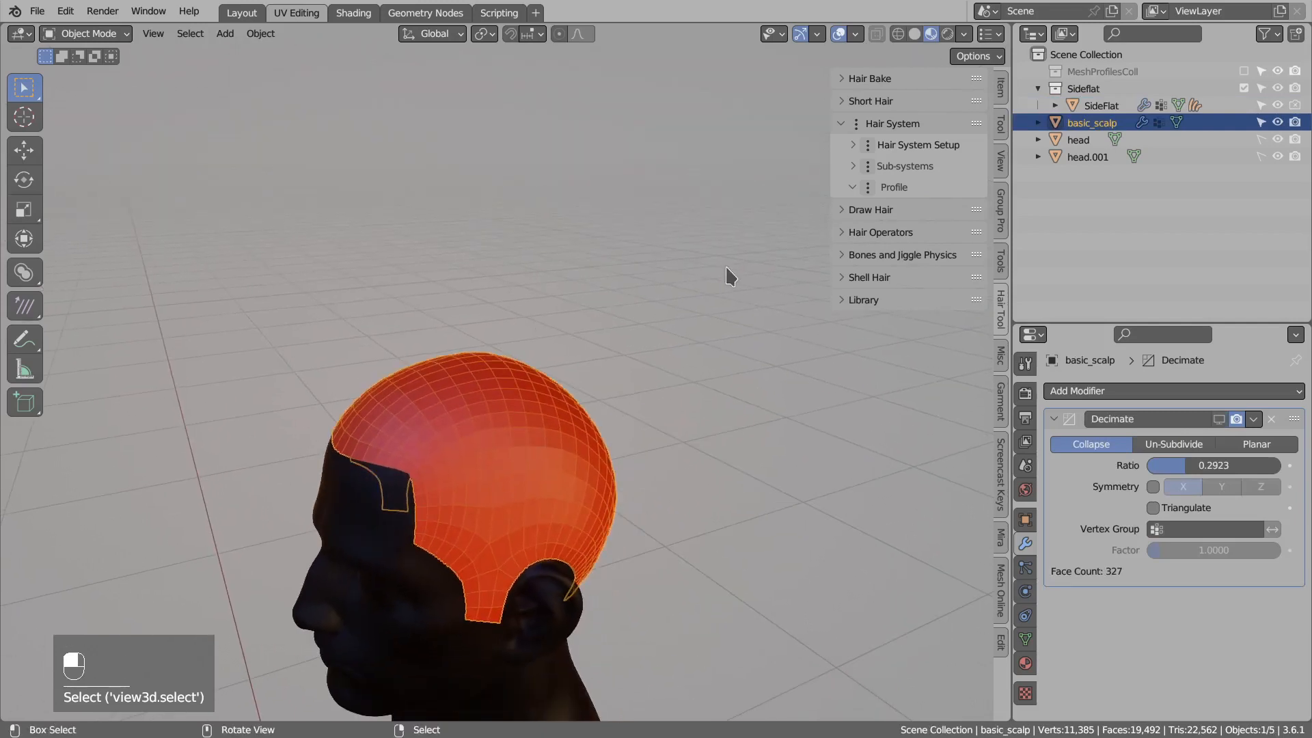
left_click(871, 210)
left_click(888, 234)
mouse_move(472, 383)
middle_mouse_down()
mouse_move(483, 369)
mouse_move(432, 403)
middle_mouse_up()
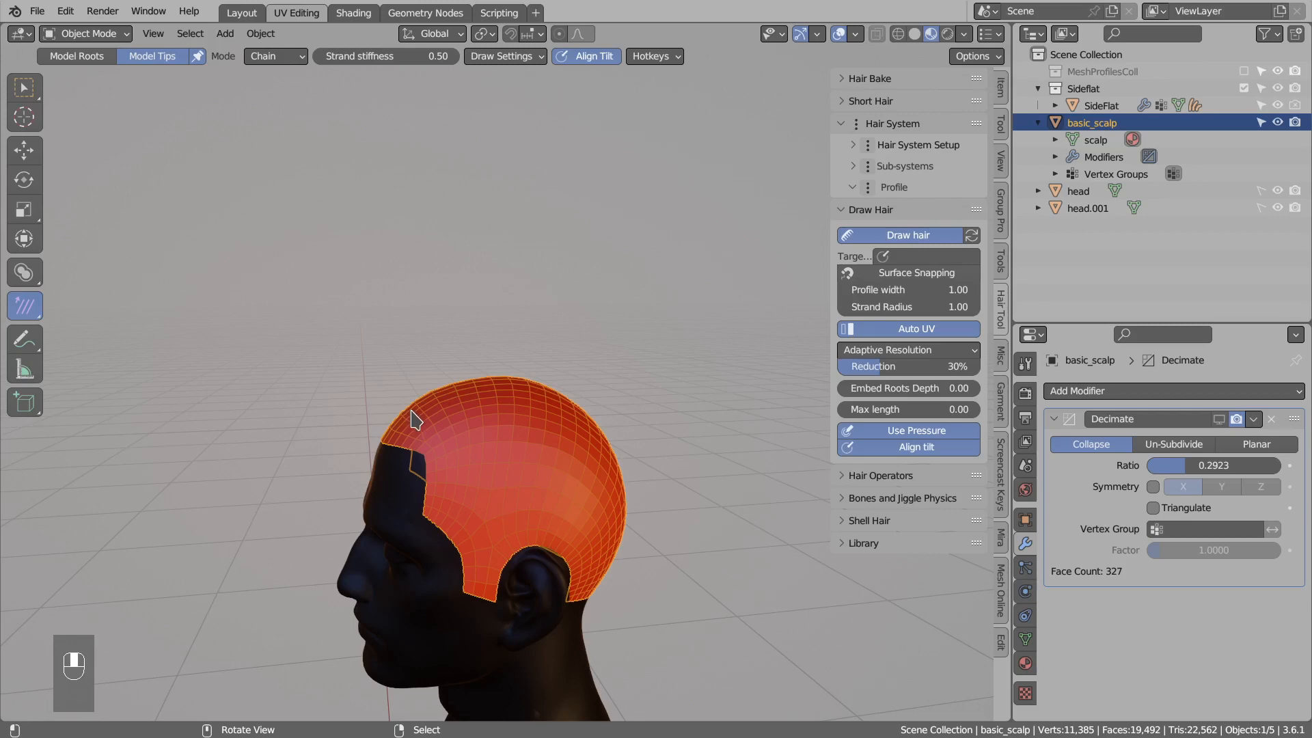
Draw two curved hair strands on basic_scalp, one at the front hairline and one on top of the head.
key("d")
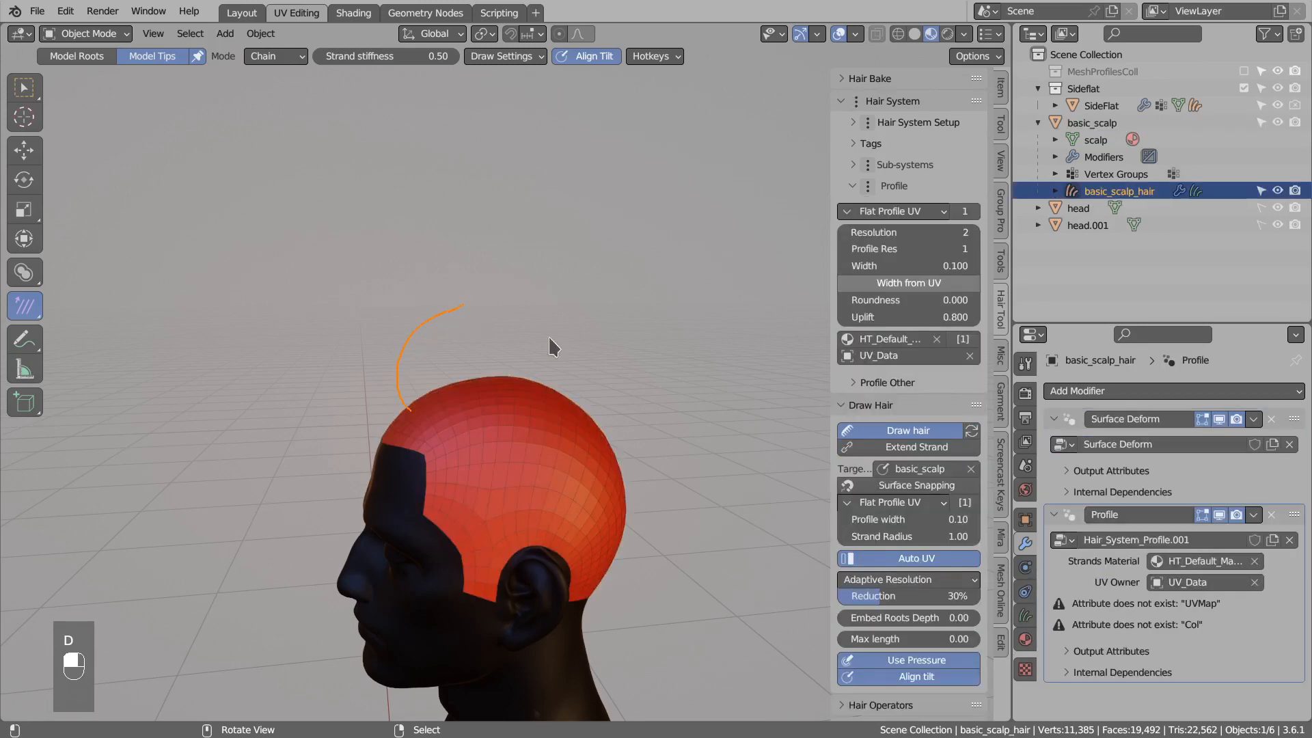
key("d")
key("d")
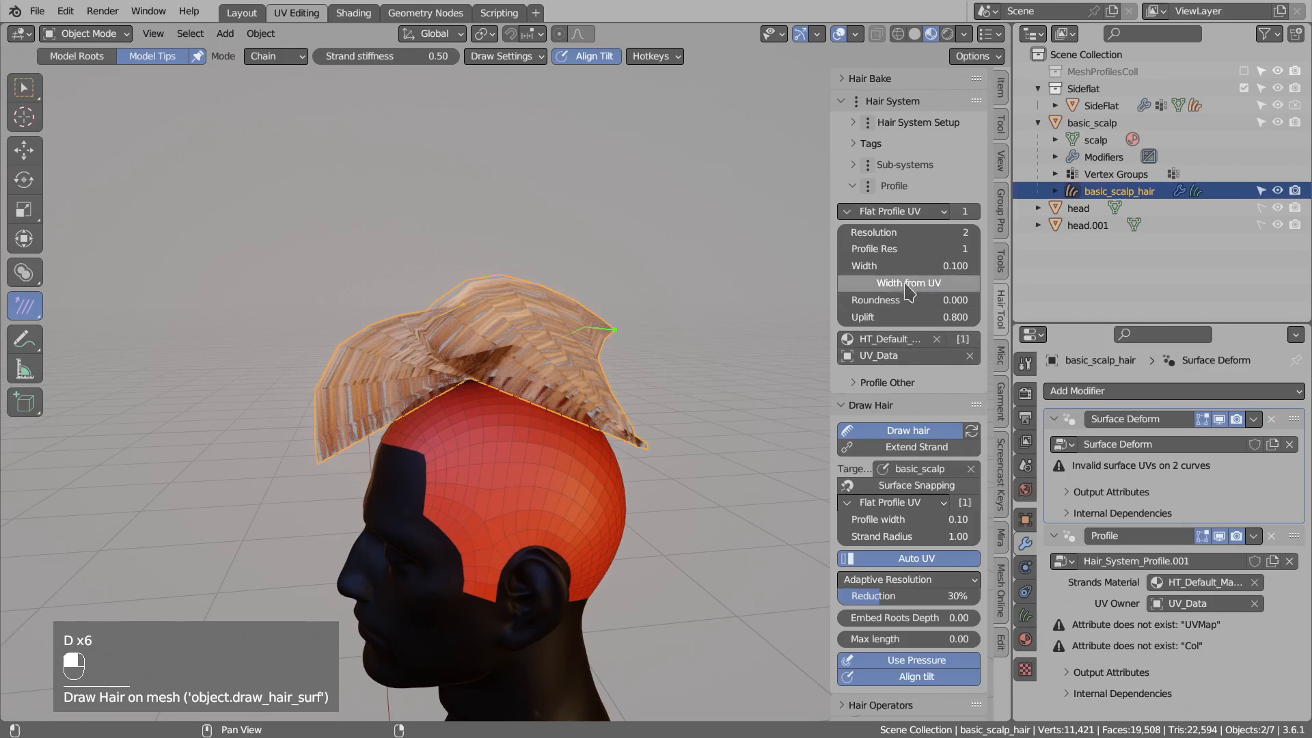
Set the hair strands' profile width to 0.01.
left_click(878, 265)
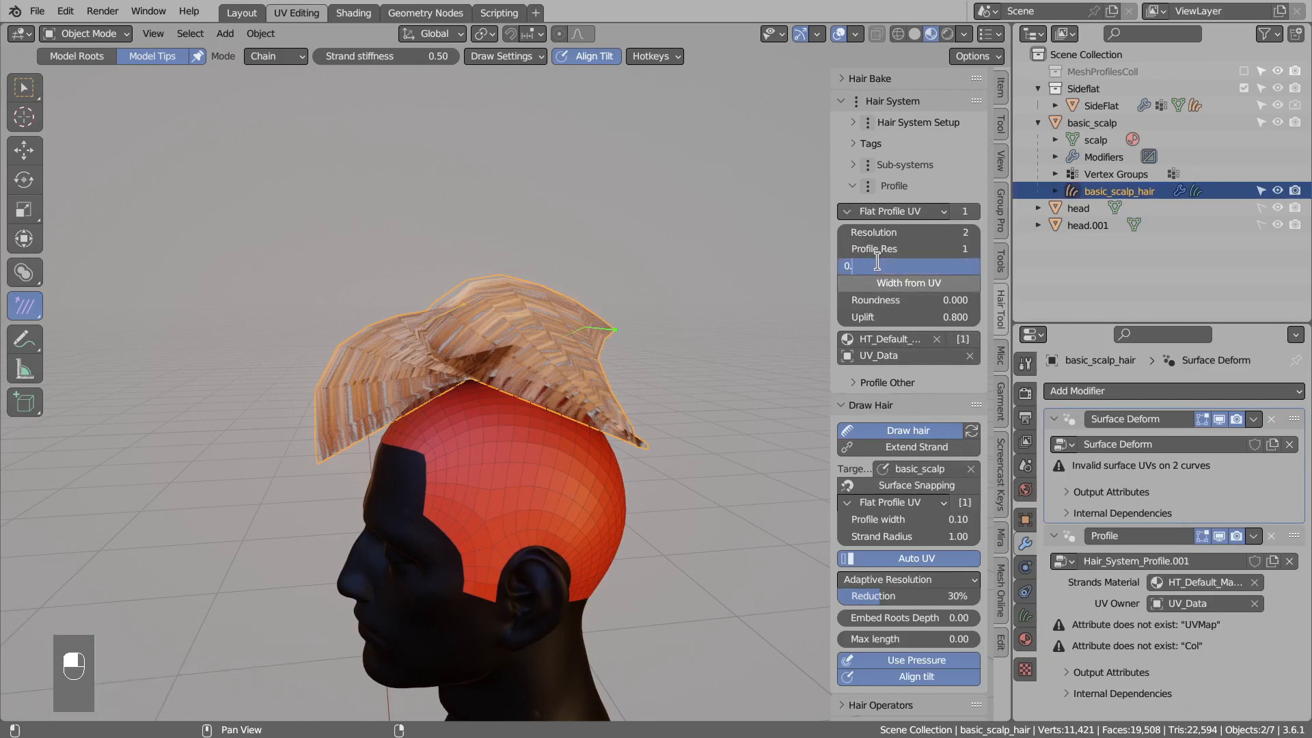
type("0.01")
key("Return")
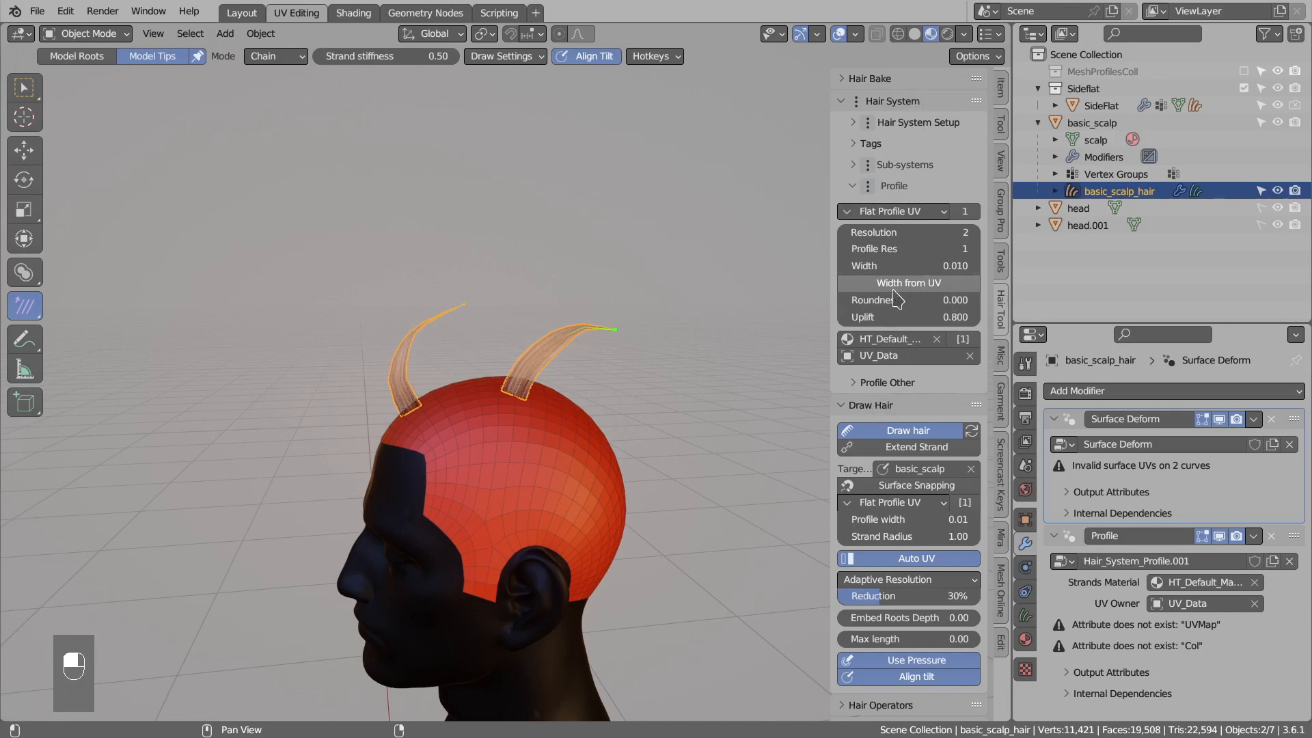
Draw six more guide strands around the back, sides and front of the scalp, and end hair drawing.
left_click(905, 104)
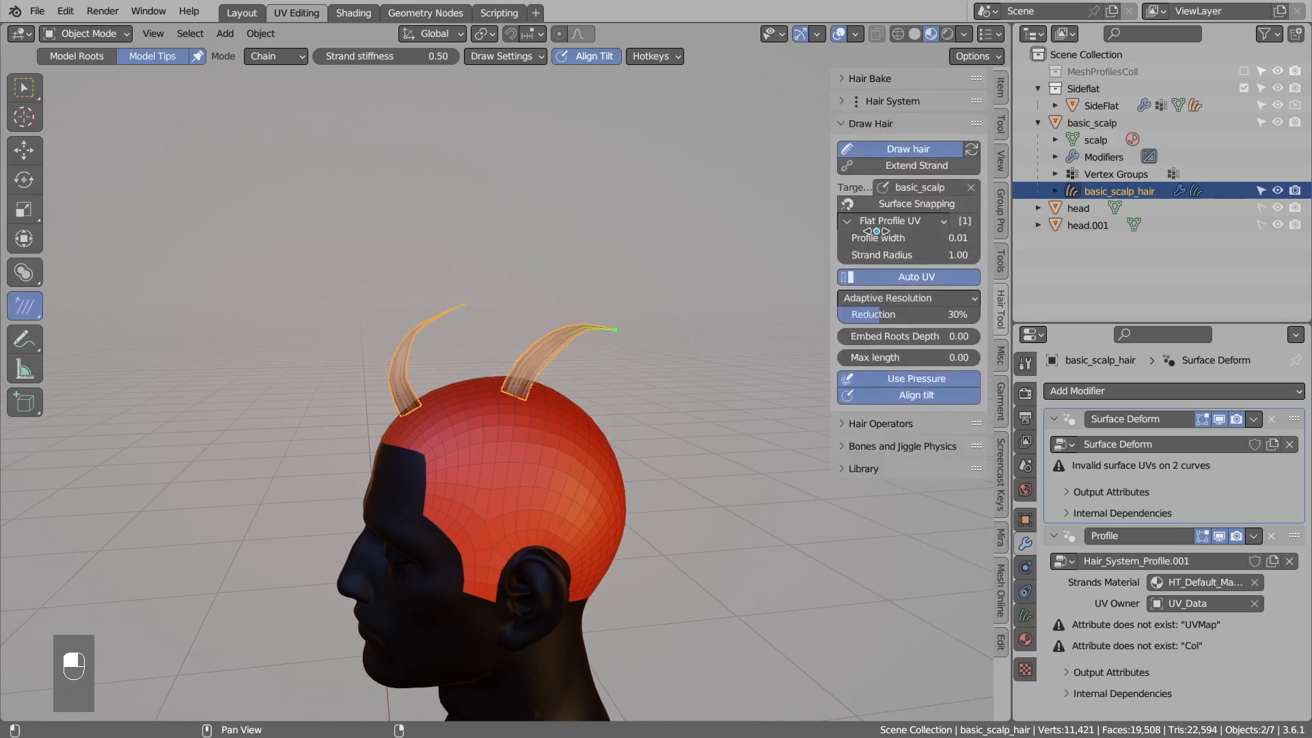
middle_click_drag(615, 406, 586, 423)
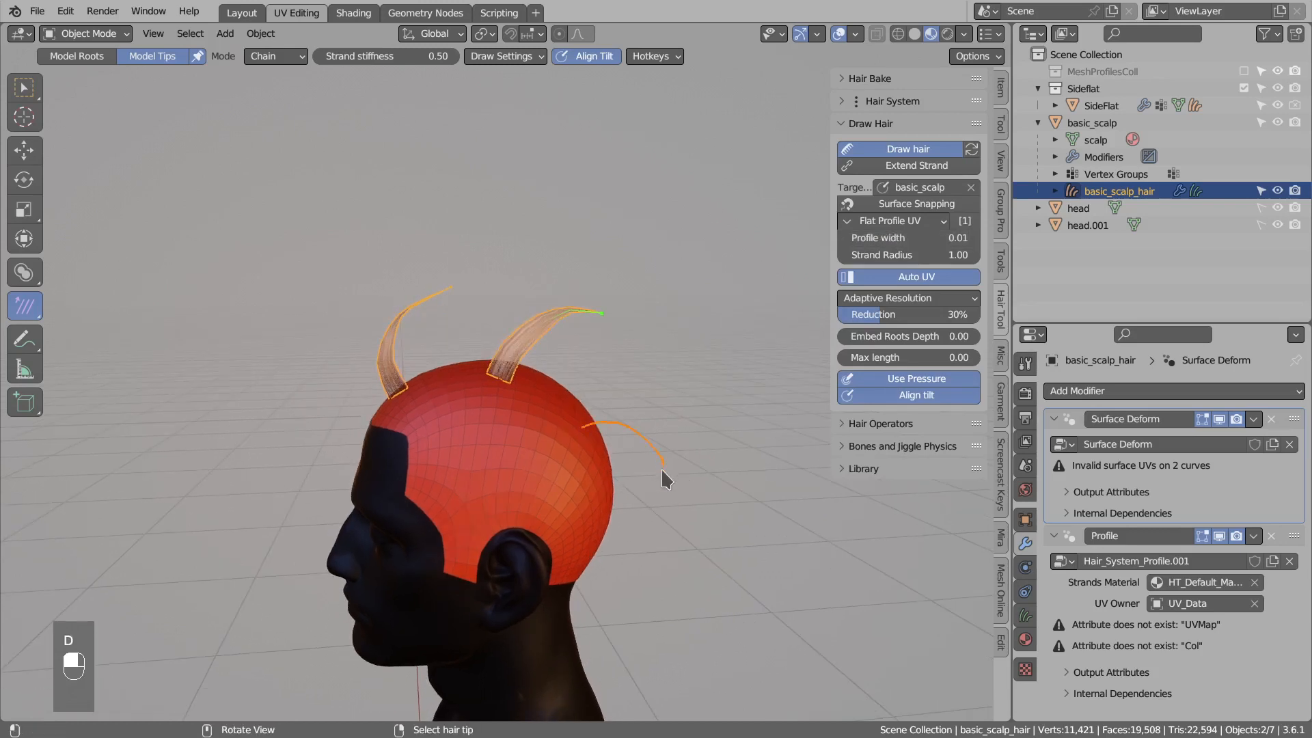
left_click_drag(663, 468, 663, 469)
left_click_drag(611, 602, 610, 602)
middle_click_drag(555, 451, 532, 507)
left_click_drag(487, 447, 542, 448)
mouse_move(541, 447)
middle_mouse_down()
mouse_move(621, 375)
mouse_move(483, 556)
mouse_move(383, 543)
mouse_move(396, 492)
mouse_move(447, 433)
middle_mouse_up()
left_click_drag(397, 409, 393, 414)
middle_click_drag(383, 507, 418, 477)
middle_click_drag(569, 391, 465, 444)
left_click(888, 149)
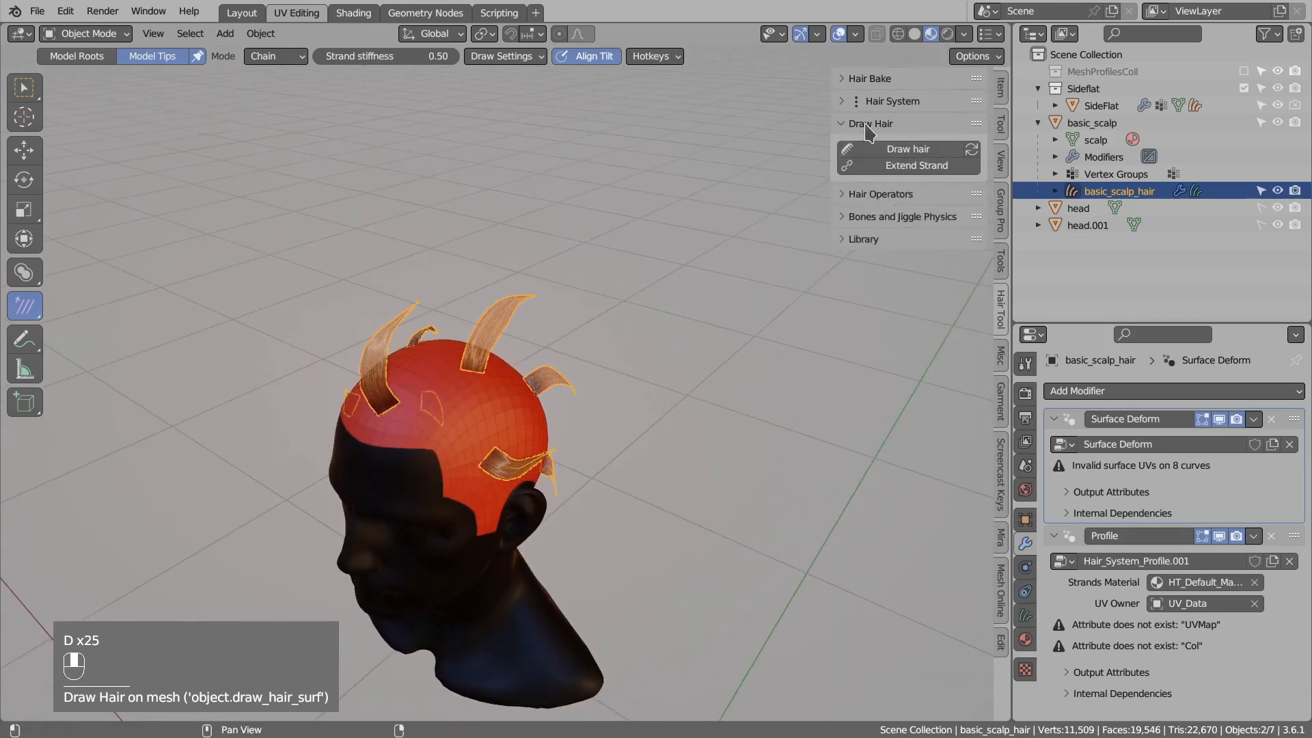
left_click(868, 126)
middle_click_drag(560, 301, 502, 325)
key("shift+ctrl+h")
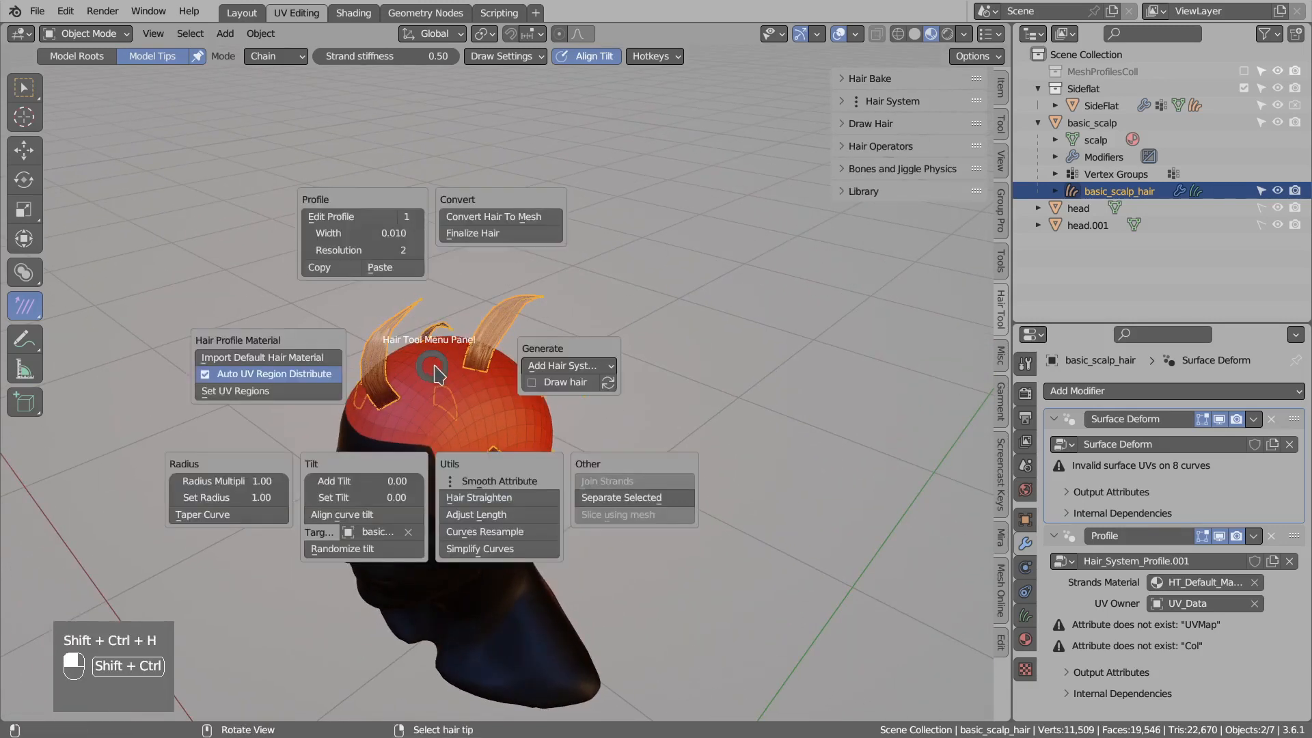
left_click(563, 366)
left_click(679, 369)
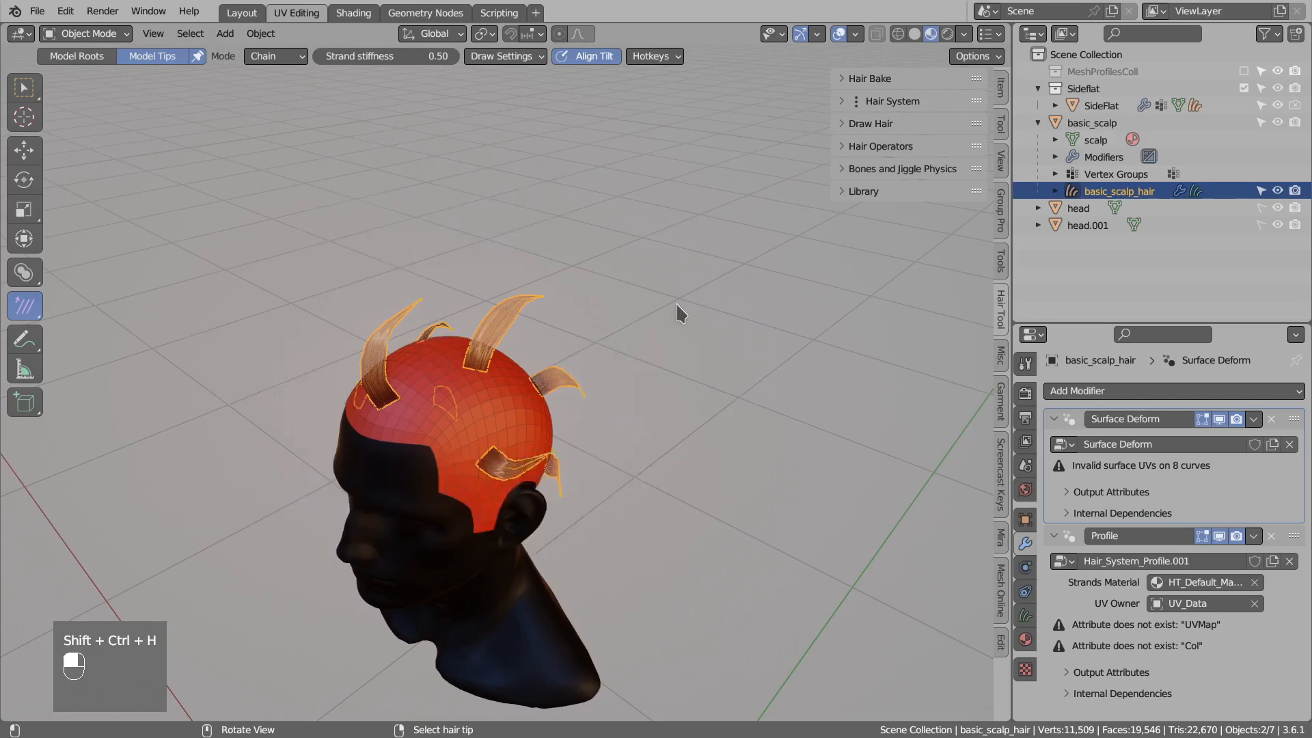
Add a Strands Generator sub-system to basic_scalp_hair and set its density to 8888.
left_click(899, 104)
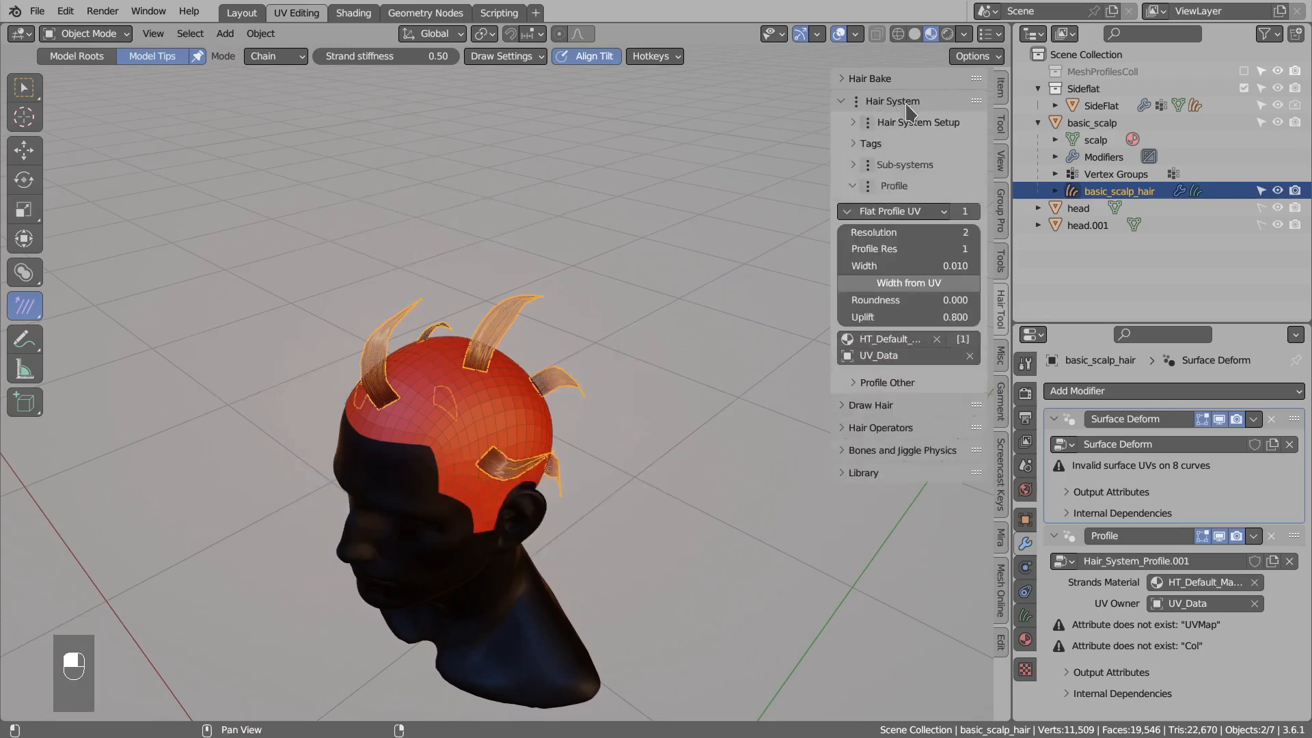
left_click(909, 165)
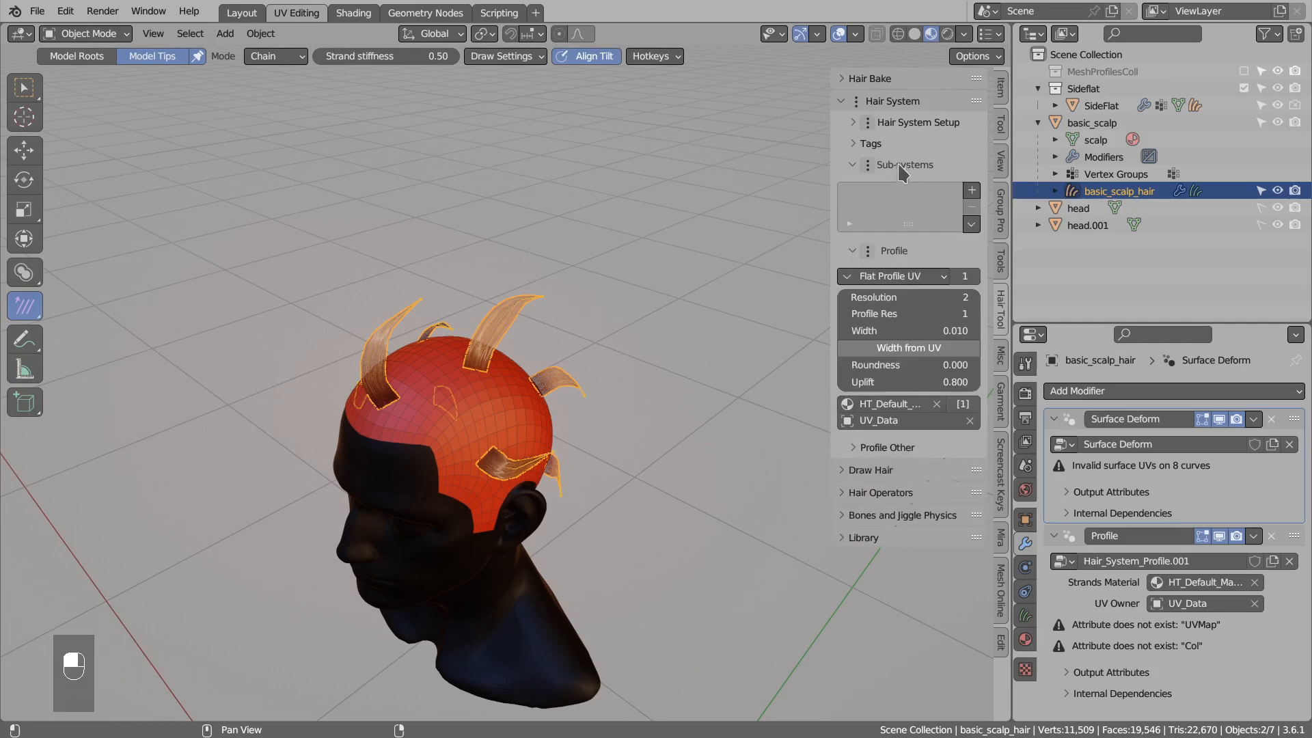
left_click(972, 191)
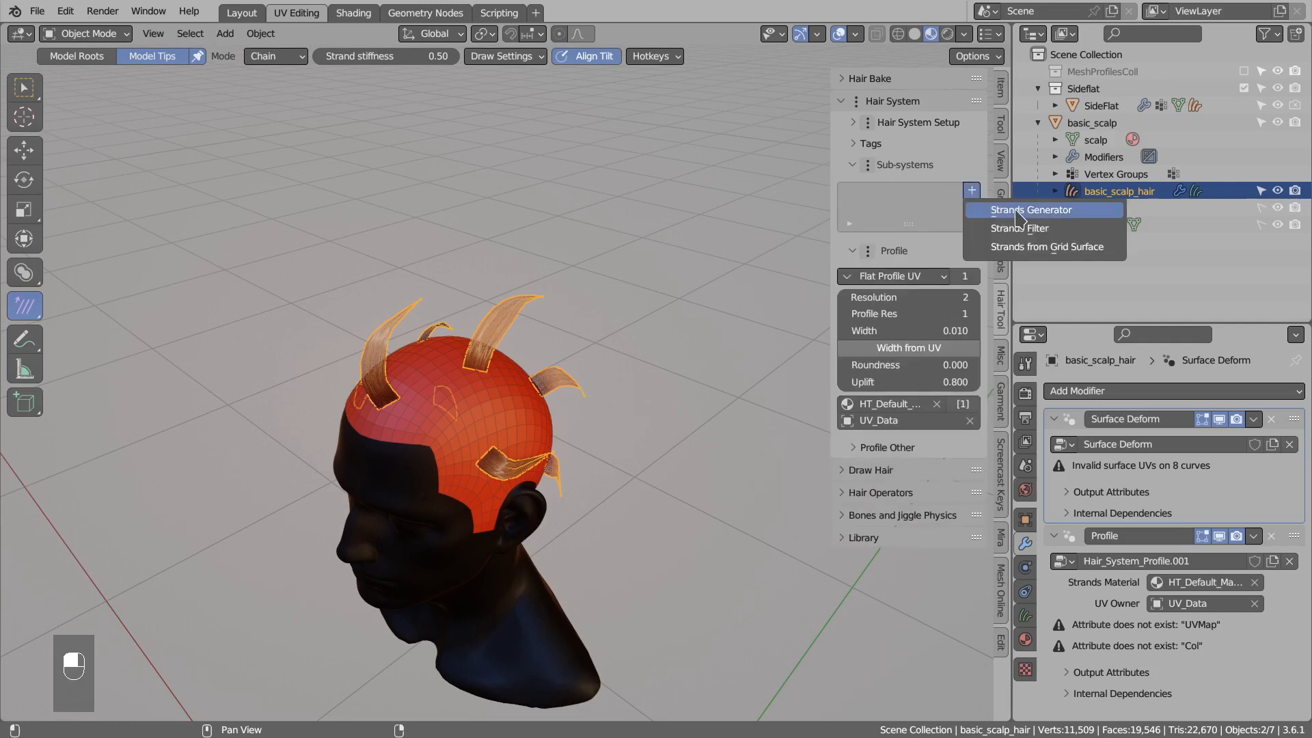
left_click(1018, 210)
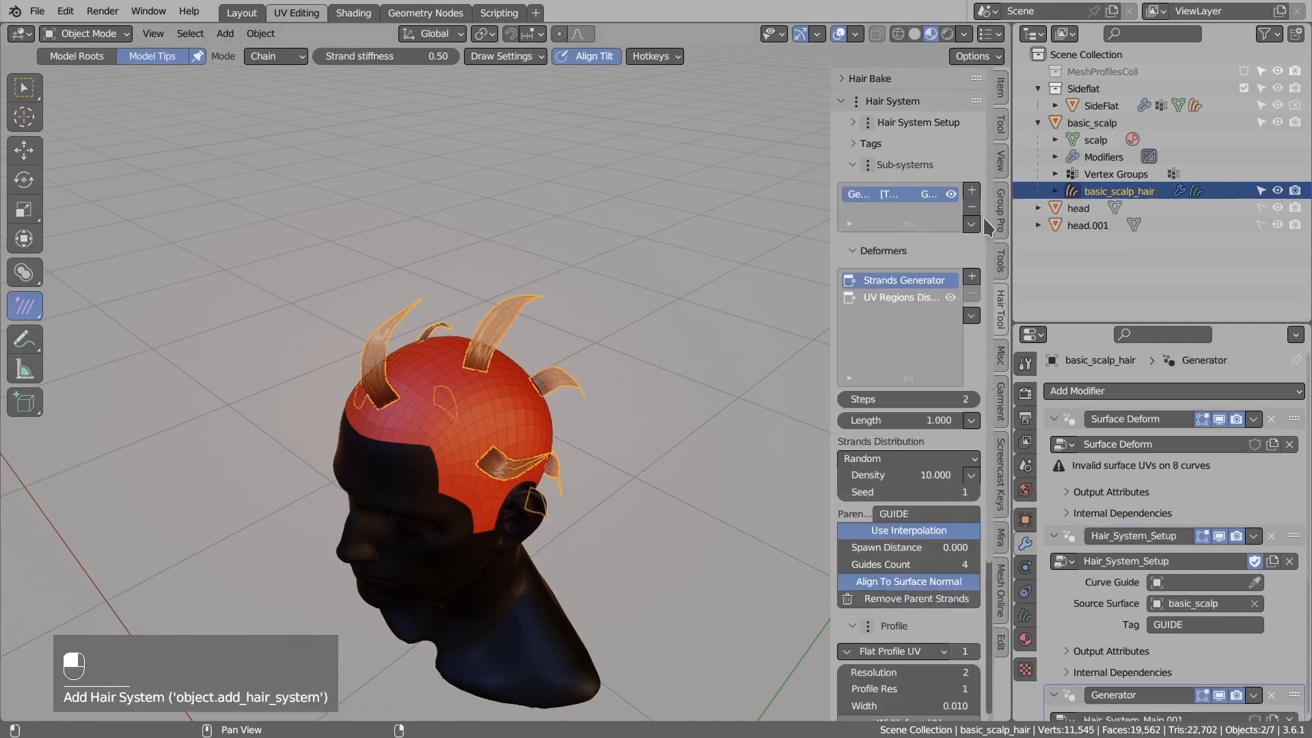
left_click(890, 478)
type("8888")
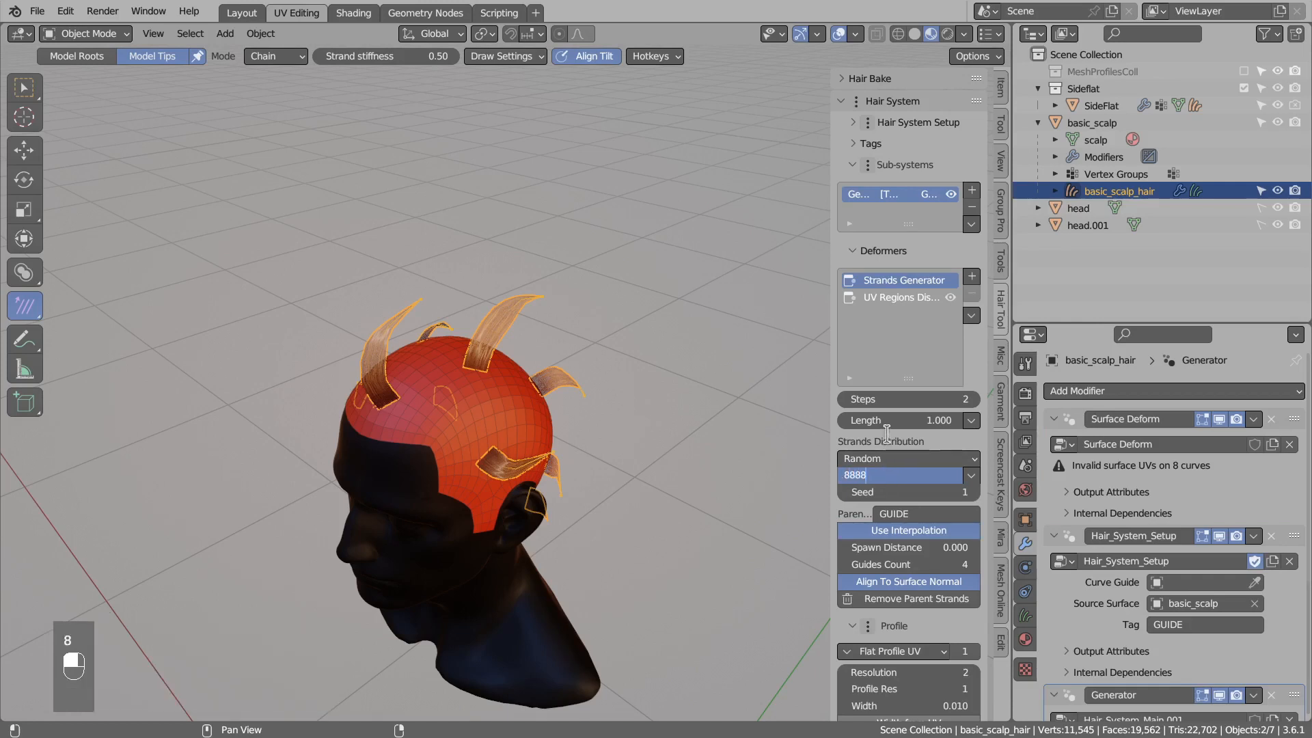
key("Return")
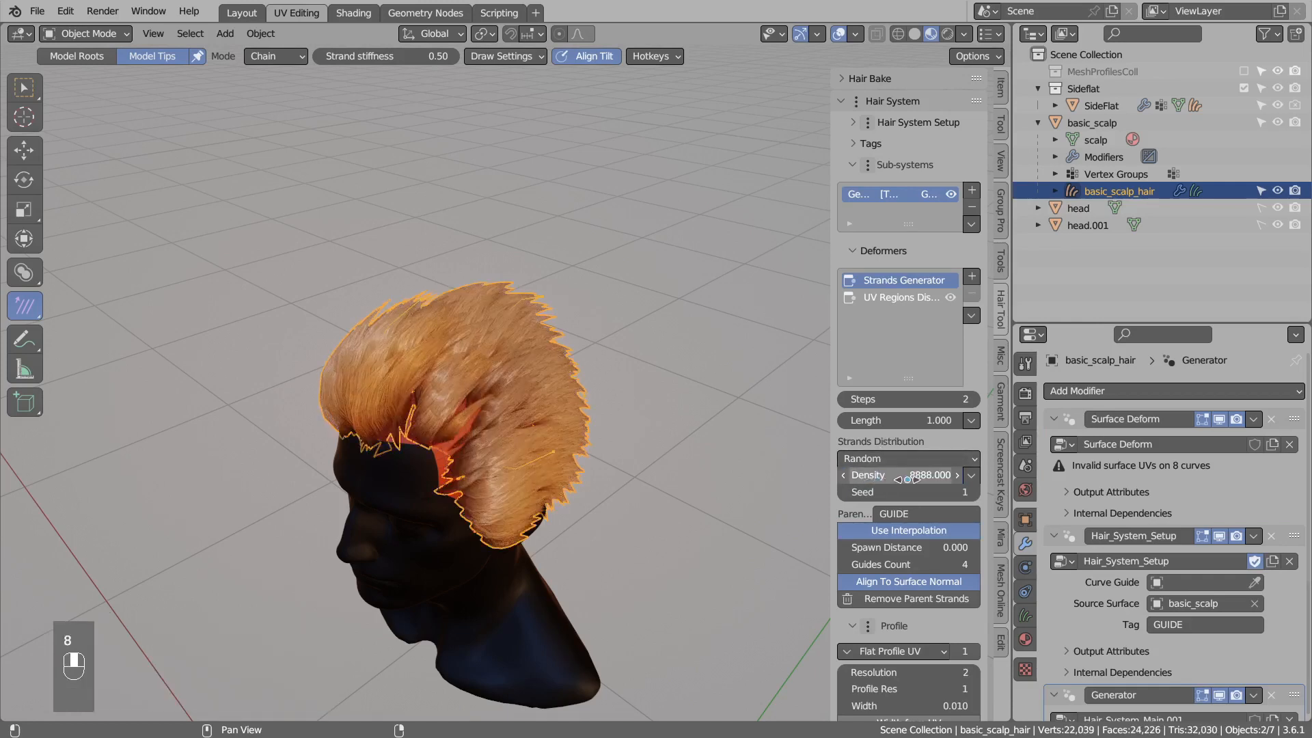
Assign the Red material to the generated hair's profile.
middle_click_drag(478, 369, 539, 385)
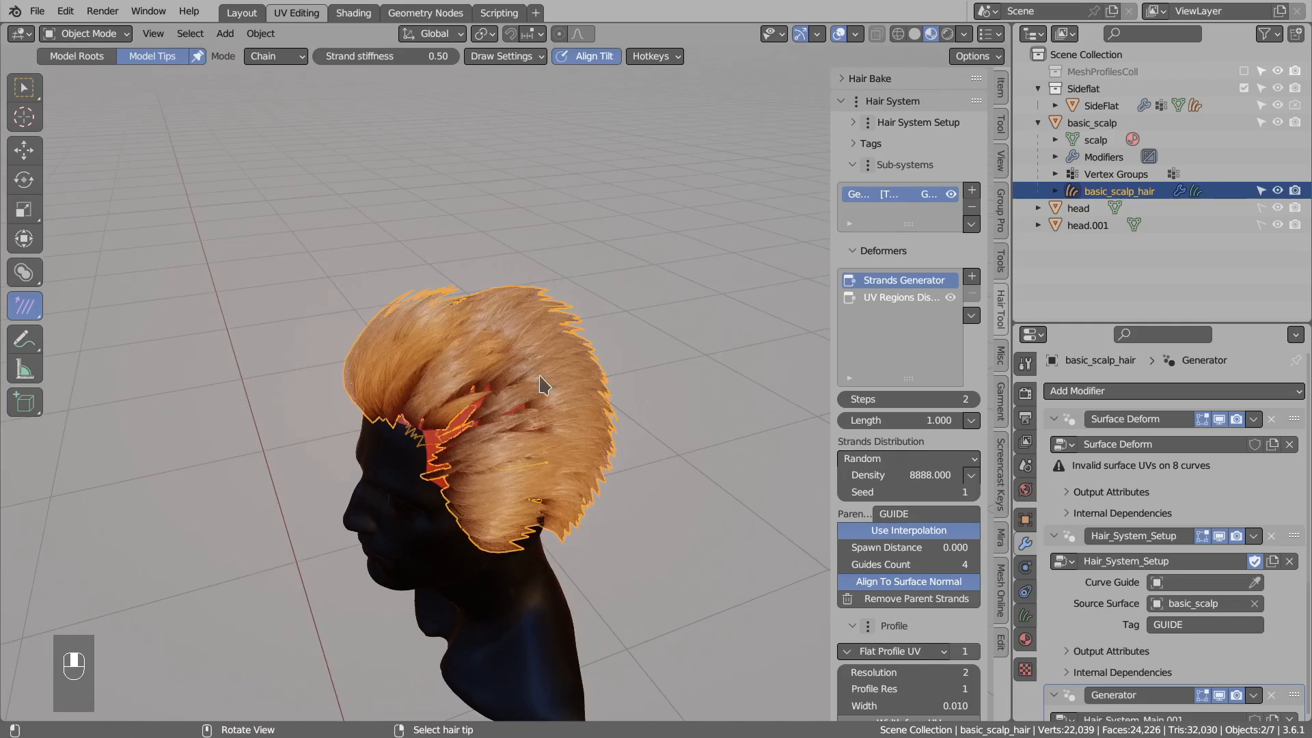
scroll(953, 511, "down", 3)
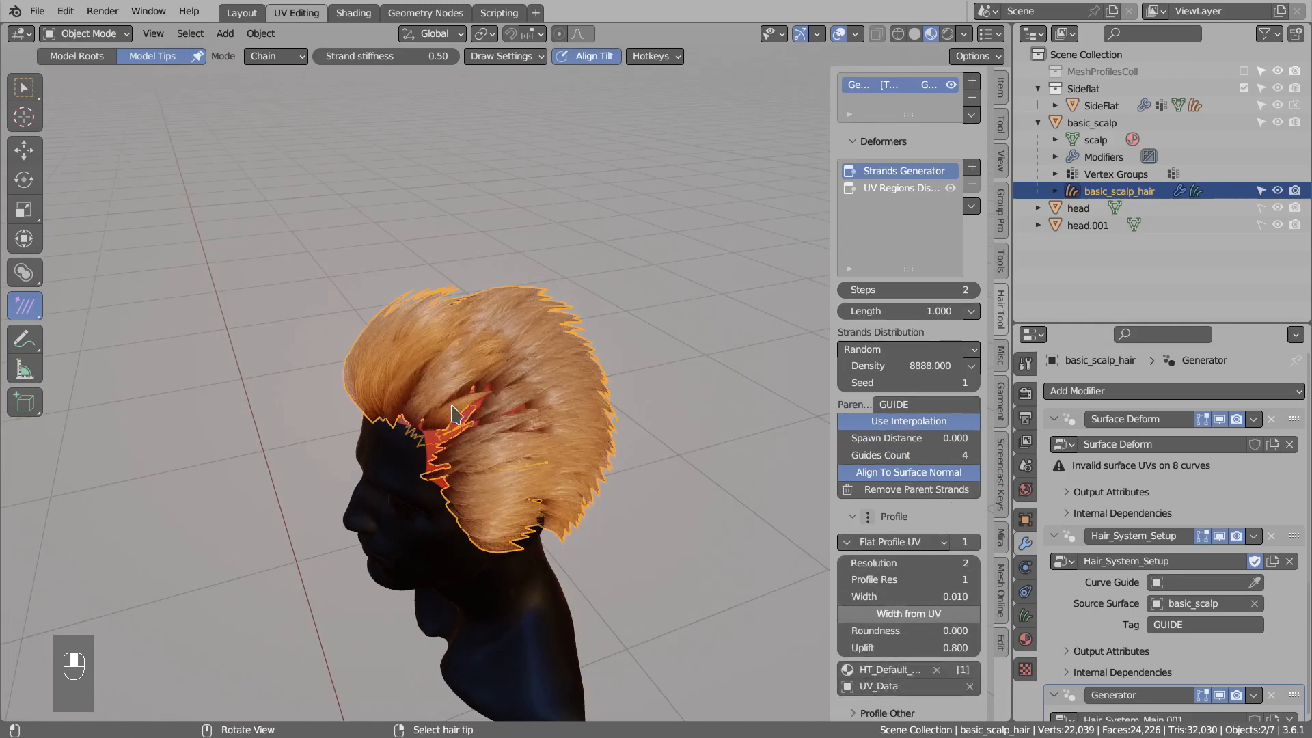
left_click(847, 669)
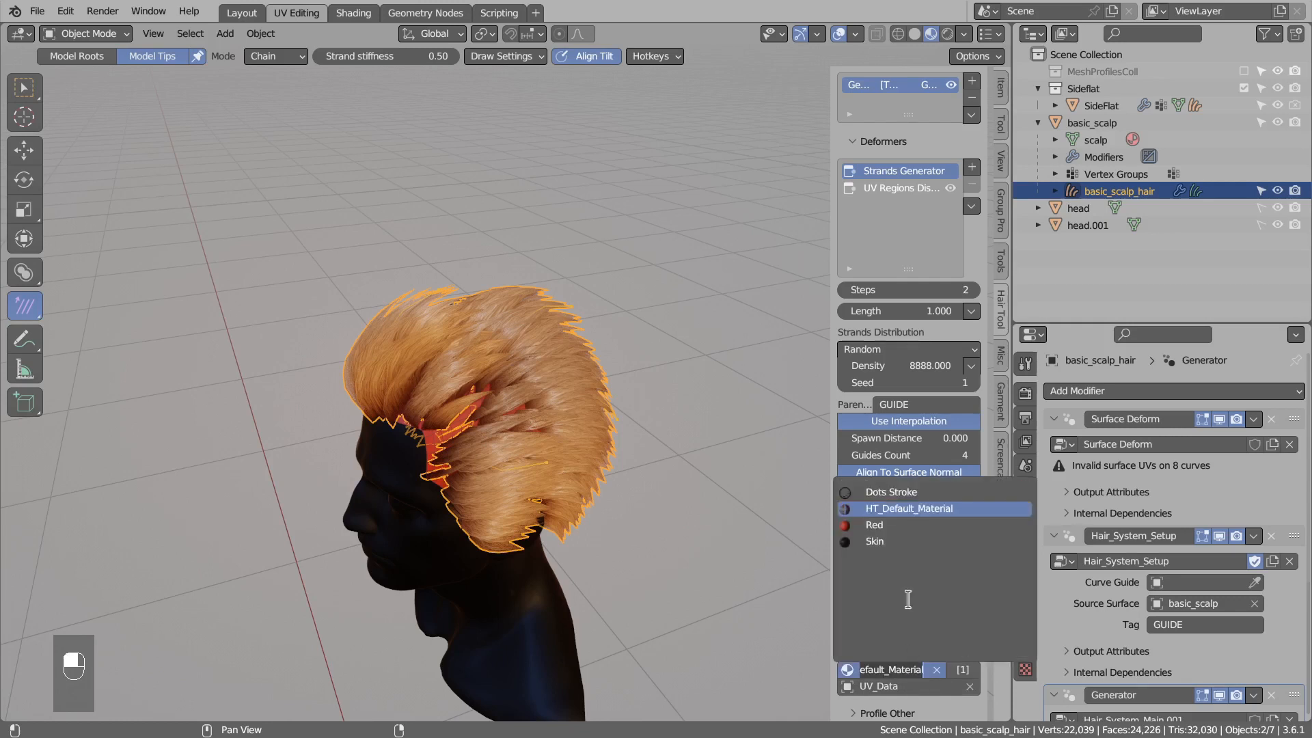
left_click(881, 522)
middle_click_drag(486, 369, 546, 352)
Replace the UV Regions Distribute deformer with an Align Tilt to Source Surface deformer.
scroll(927, 233, "up", 3)
left_click(901, 272)
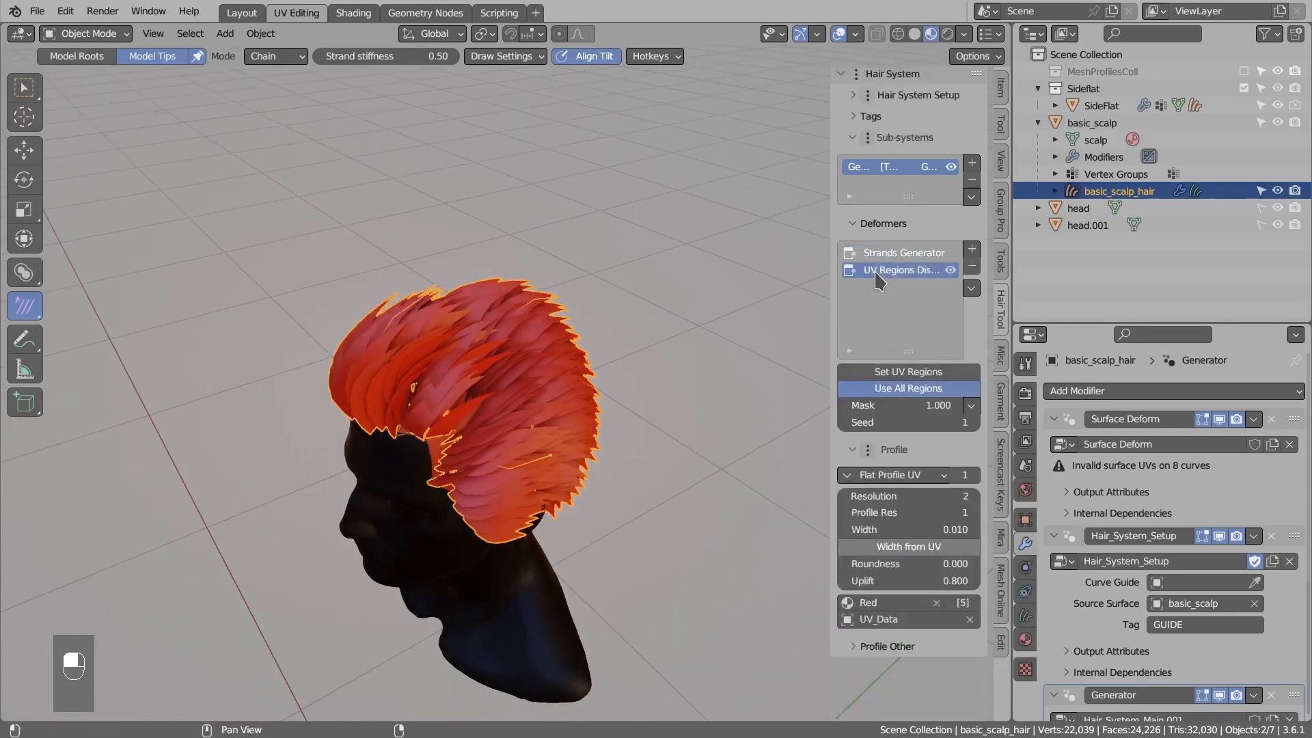
left_click(971, 268)
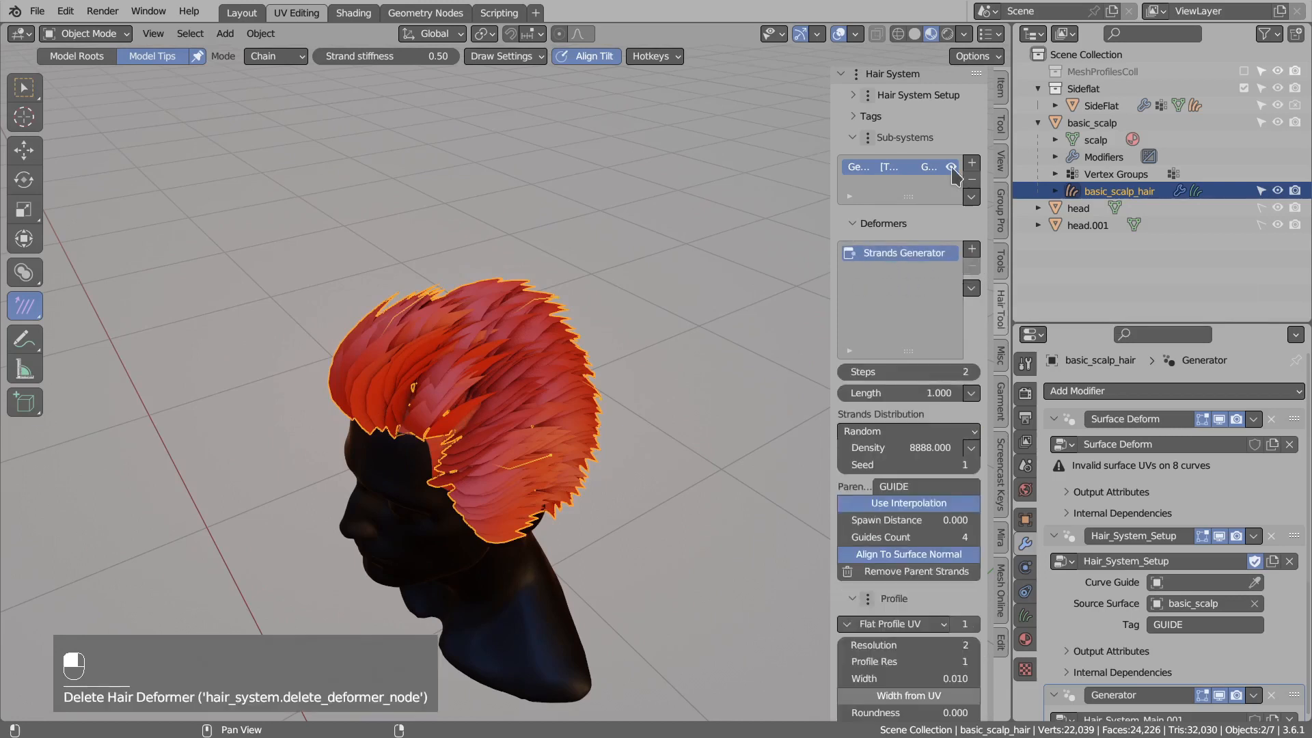
left_click(971, 249)
mouse_move(1002, 565)
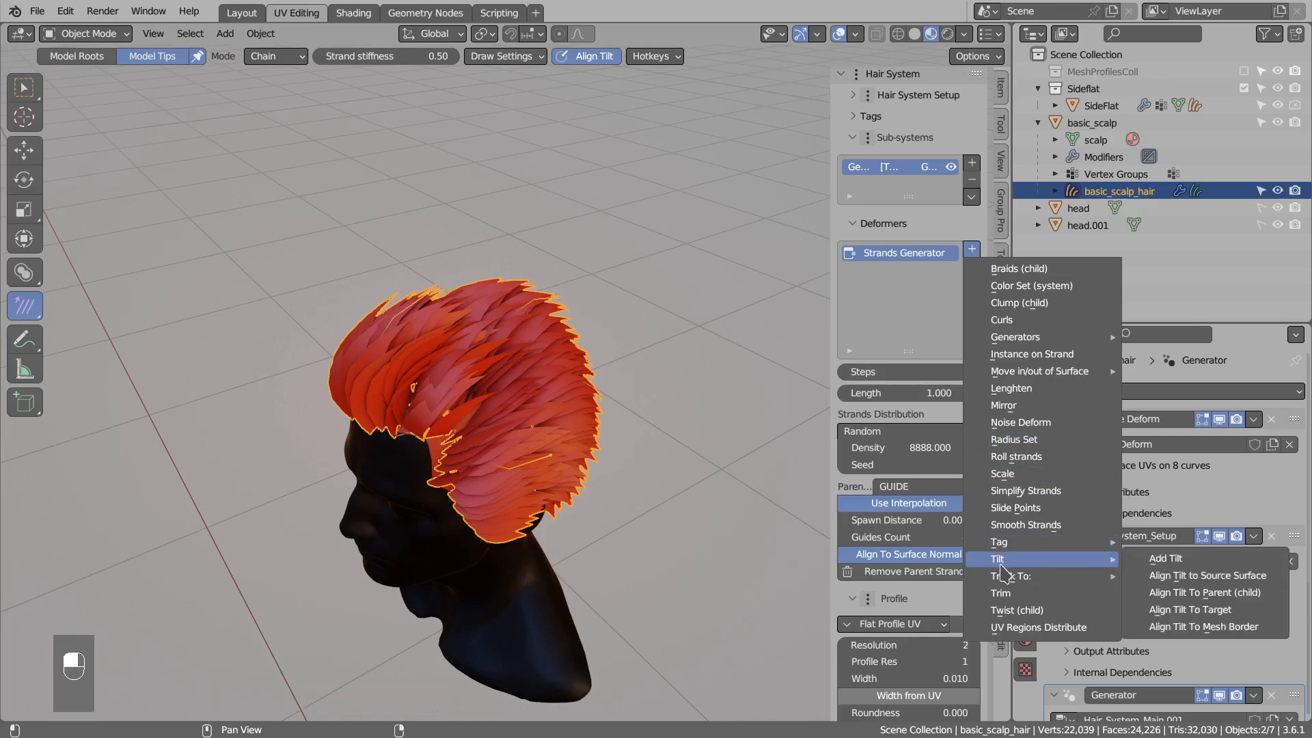
left_click(1176, 576)
Select the SideFlat mesh on the other head.
middle_click_drag(519, 410, 564, 405)
scroll(645, 401, "down", 5)
scroll(486, 459, "up", 2)
left_click(525, 398)
scroll(526, 399, "up", 3)
left_click(506, 413, "alt")
scroll(507, 414, "down", 1)
Try a Strands from Grid Surface sub-system on the SideFlat mesh and remove it.
left_click(973, 194)
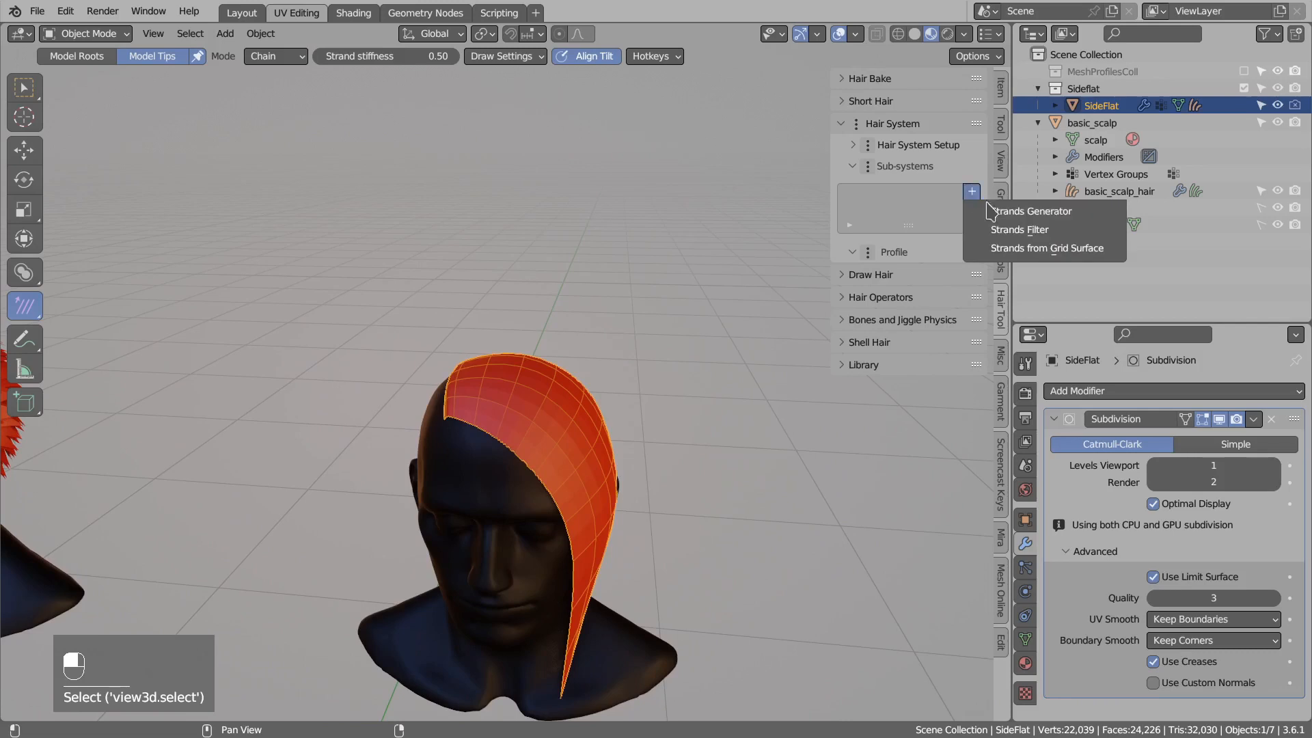
left_click(1041, 250)
middle_click_drag(645, 343, 513, 405)
left_click(972, 209)
Try to generate hair on SideFlat with Curves from grid surface.
key("ctrl+shift+h")
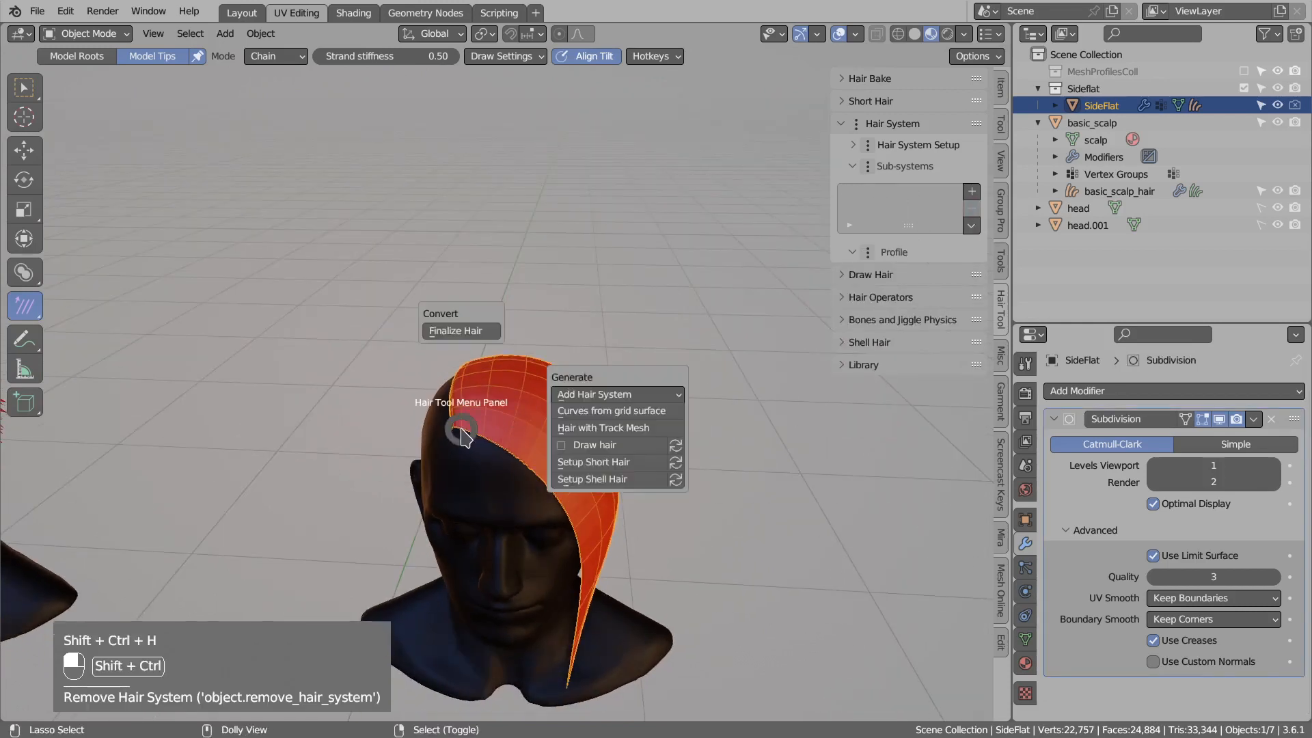
left_click(605, 412)
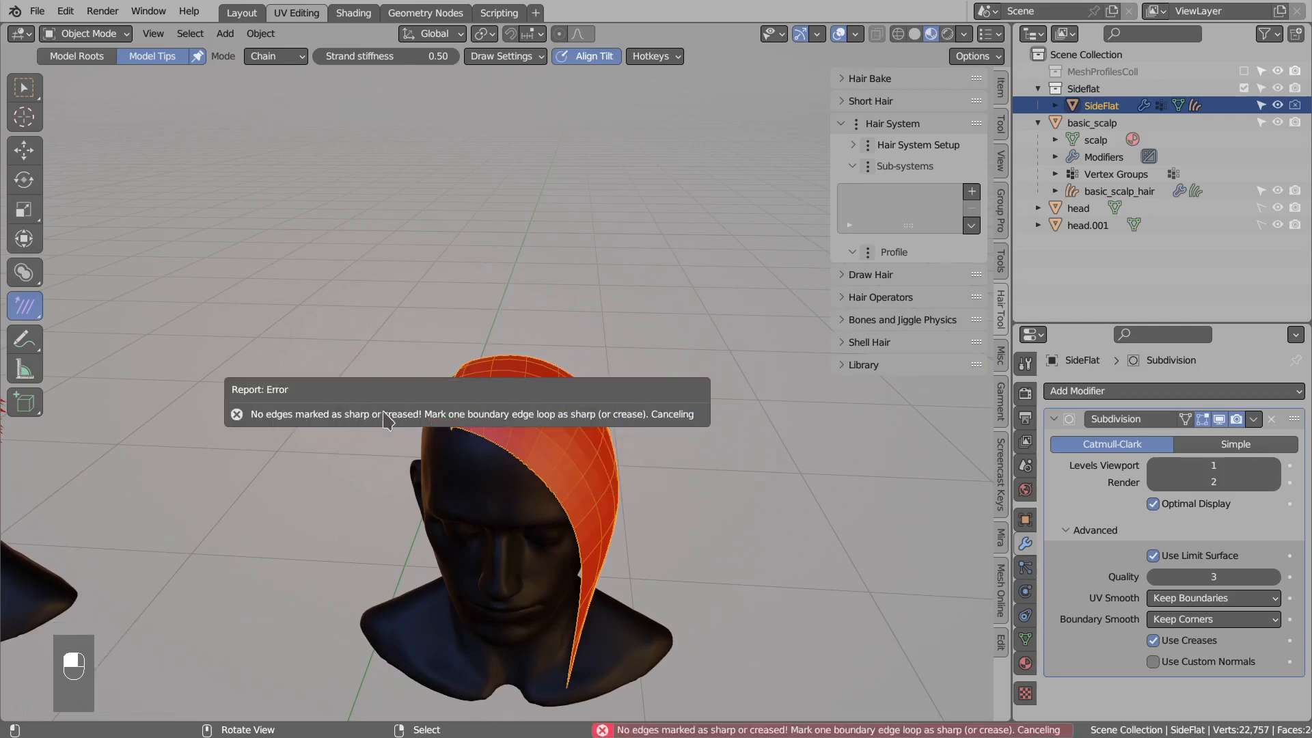
middle_click_drag(573, 307, 523, 403)
Isolate SideFlat by hiding the other objects and mark its upper boundary edge loop as sharp.
key("shift+h")
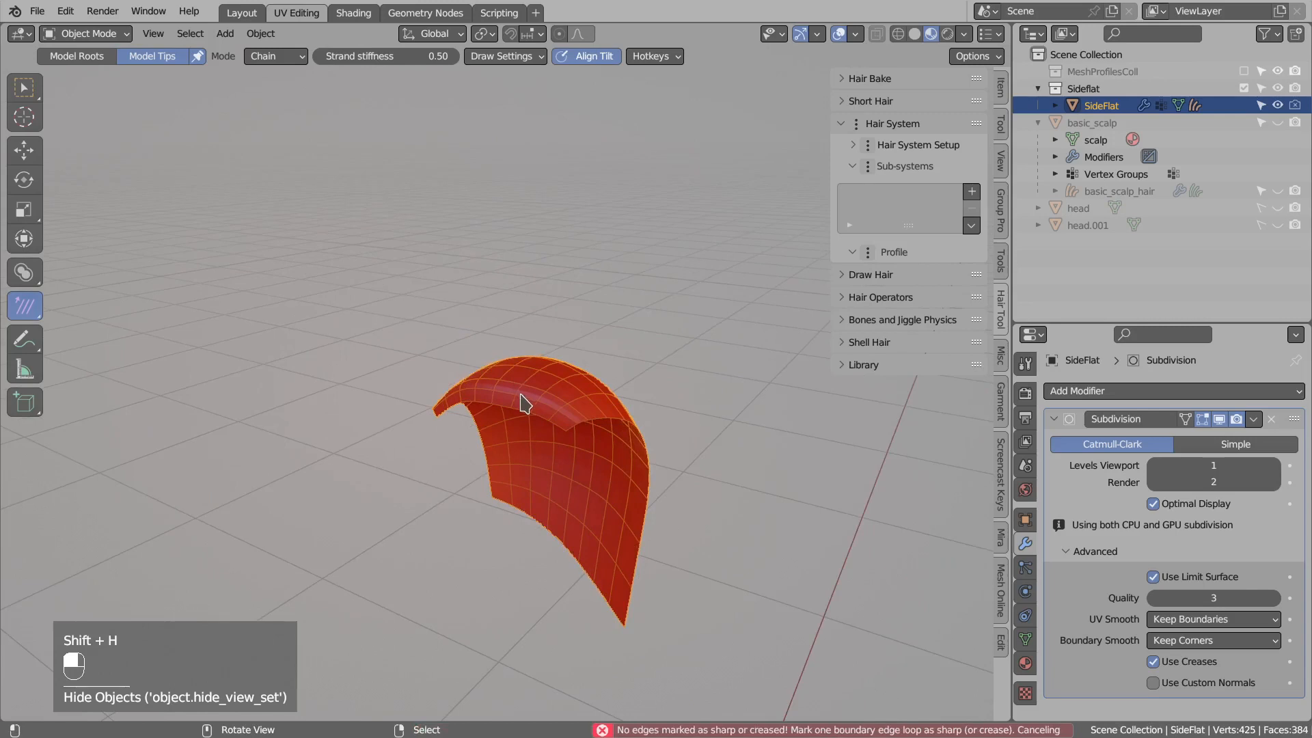
key("Tab")
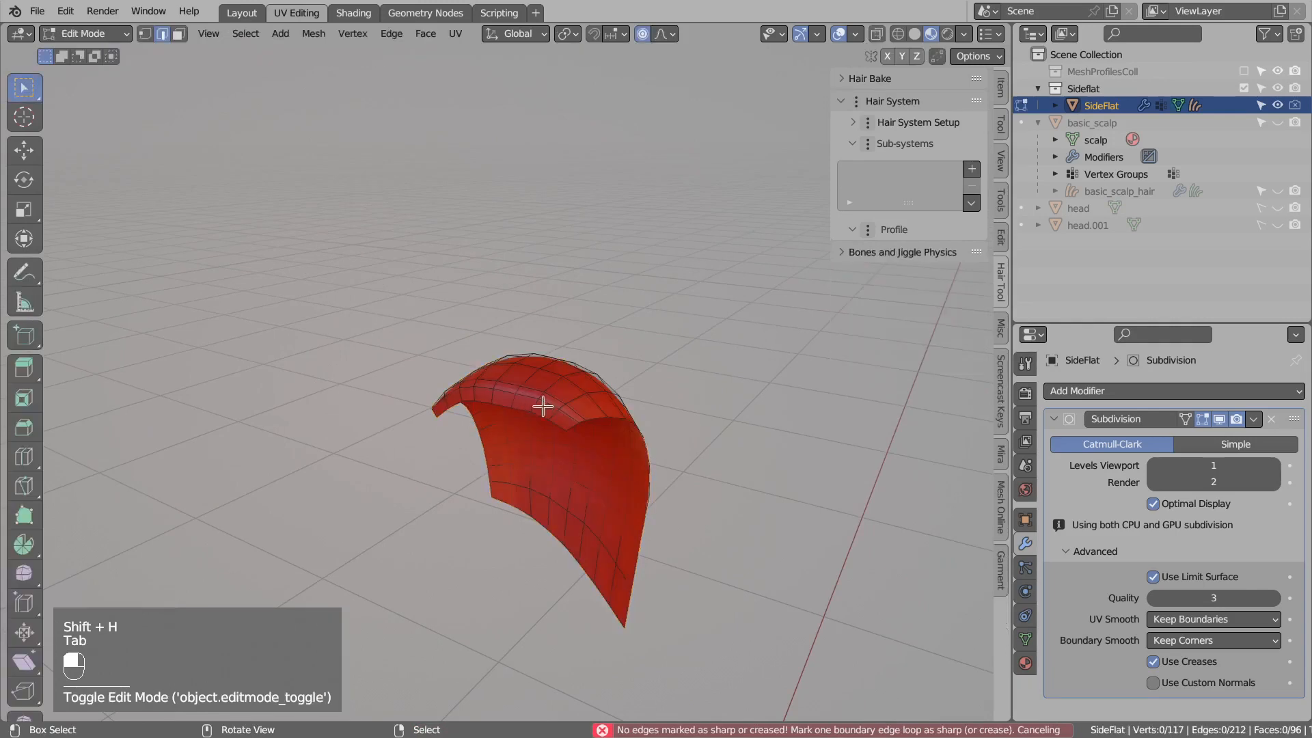
left_click(499, 405, "alt")
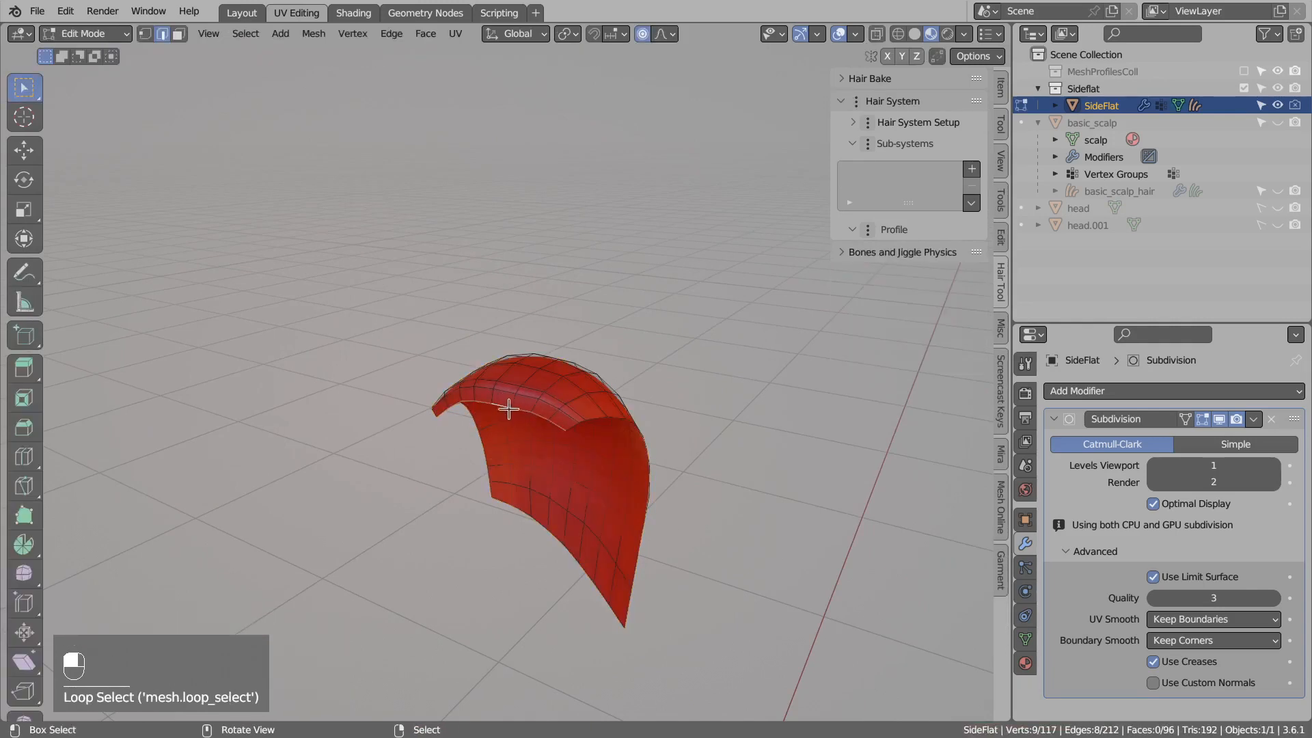
key("ctrl+e")
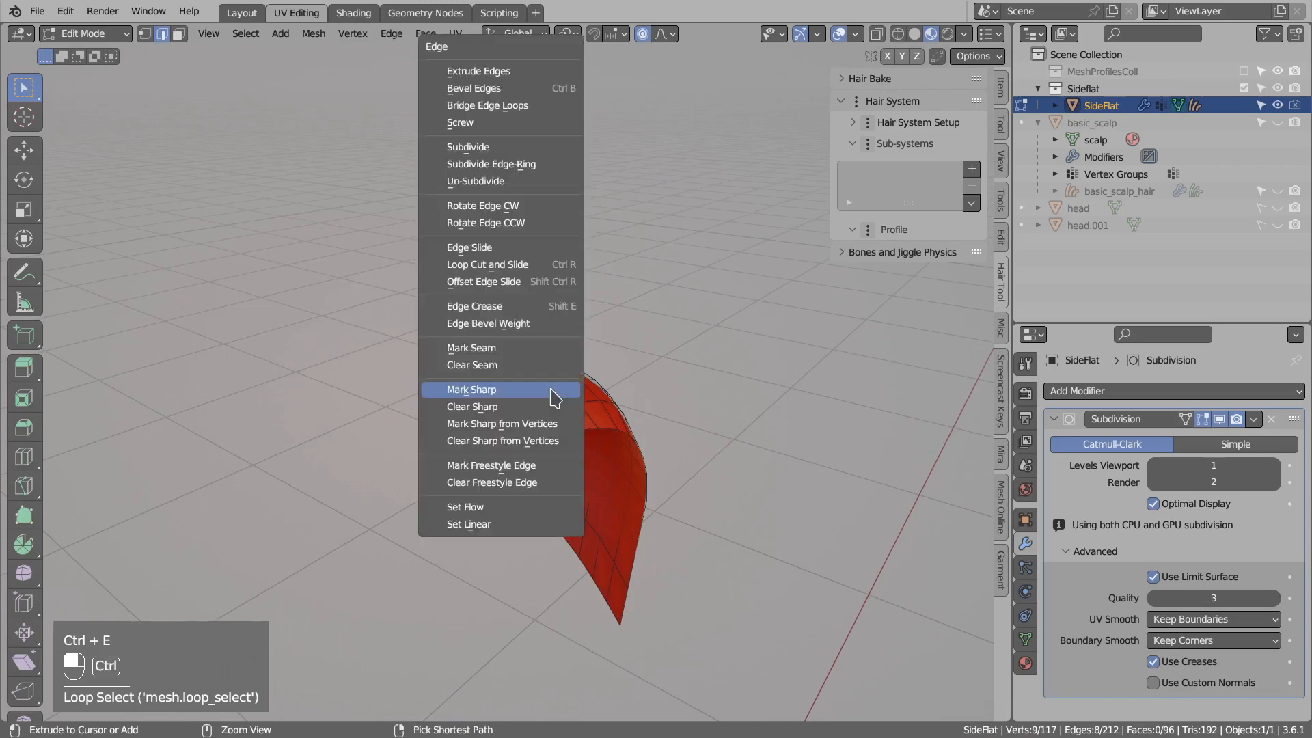
left_click(524, 387)
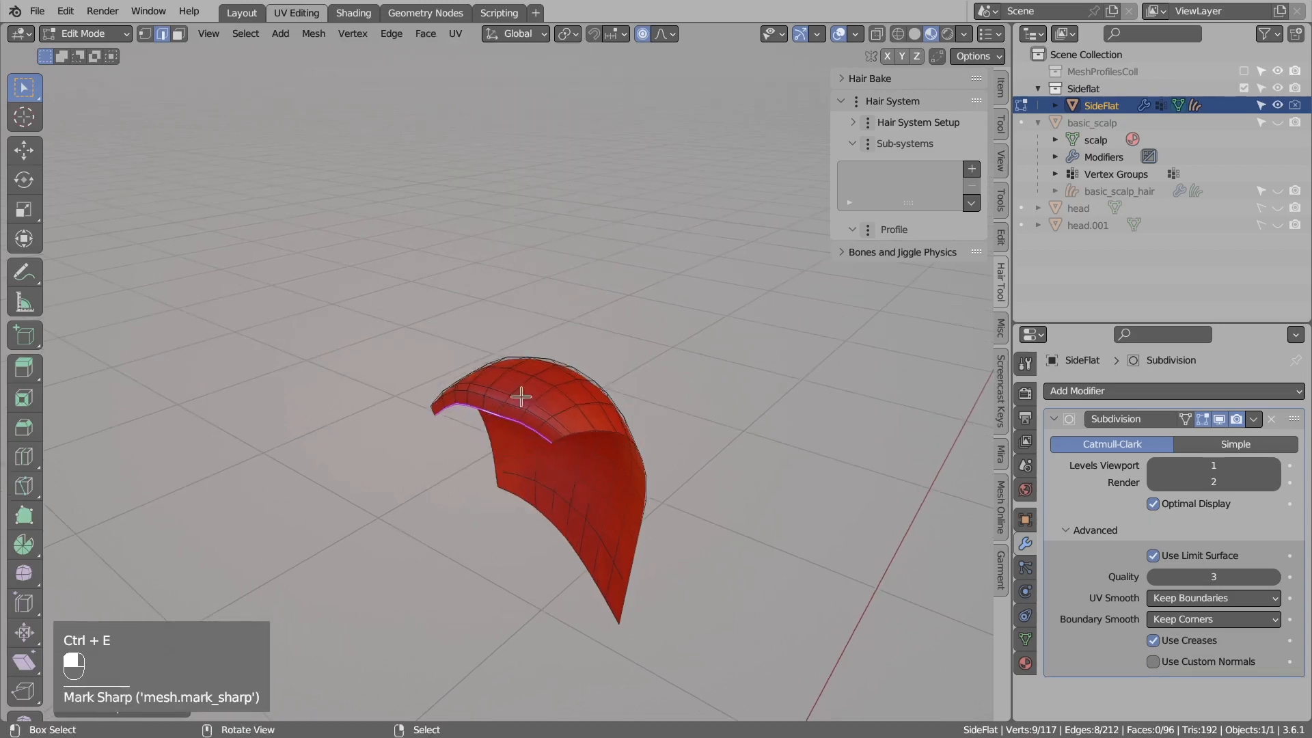
key("Tab")
Generate hair strands from the SideFlat mesh with Curves from grid surface.
middle_click_drag(571, 401, 433, 427)
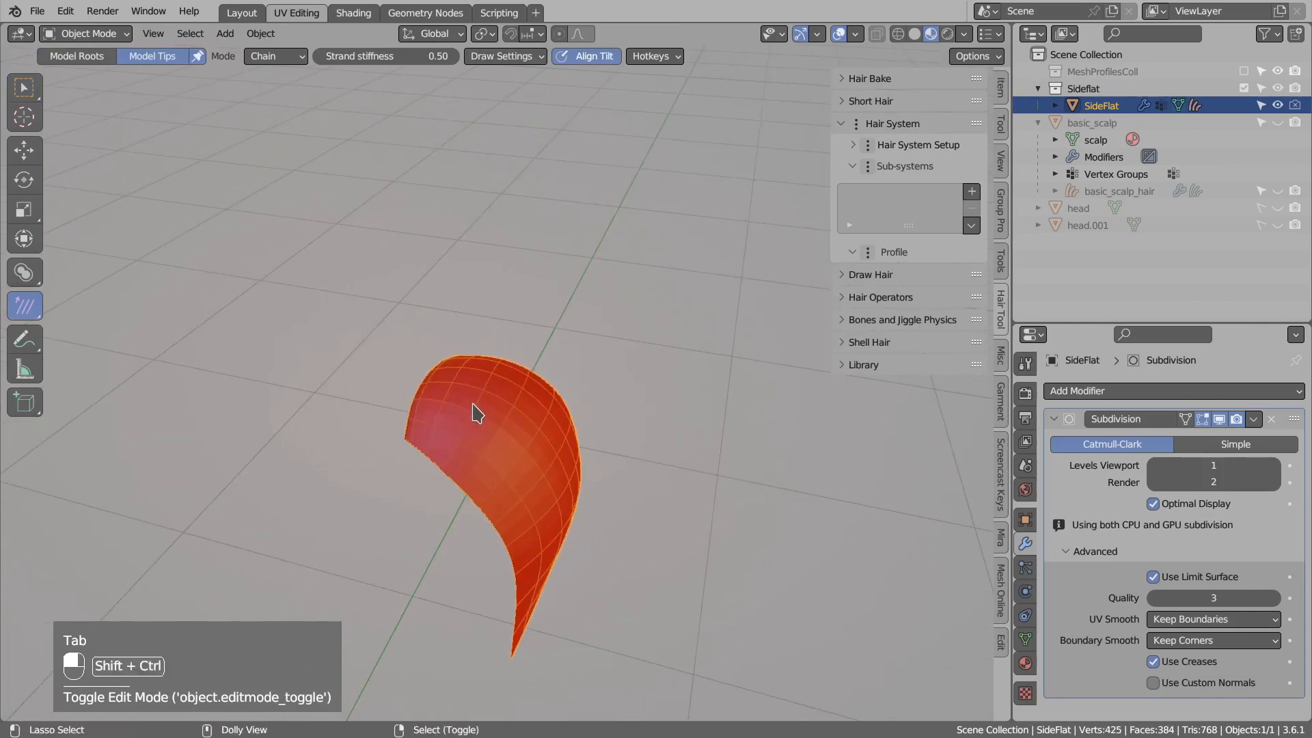
key("shift+ctrl+h")
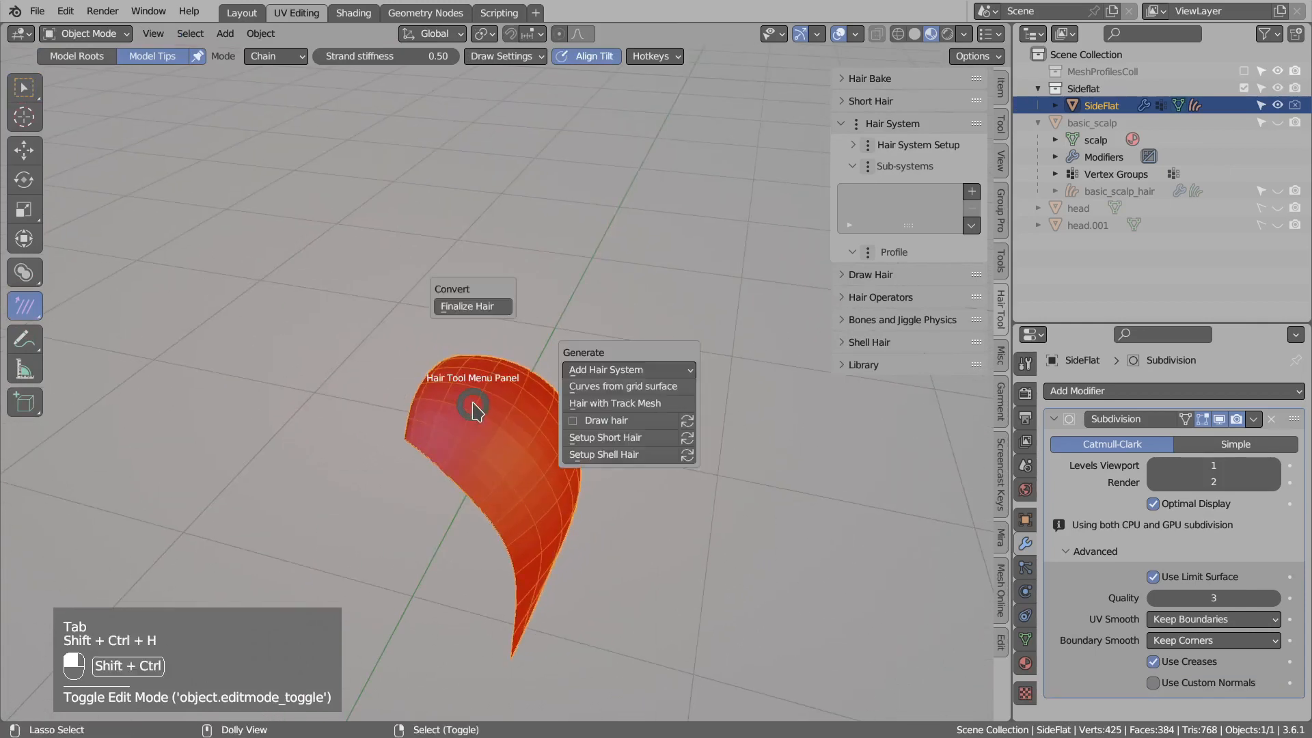
left_click(639, 388)
left_click_drag(650, 181, 214, 167)
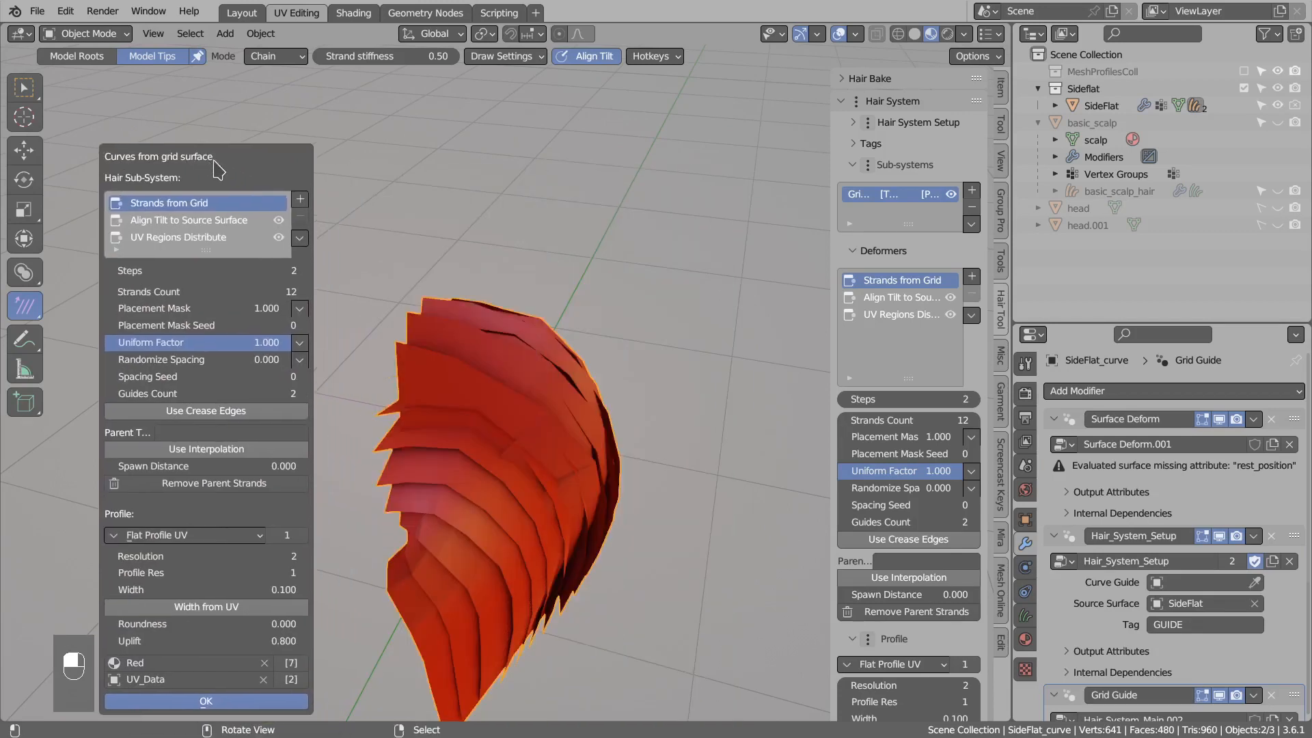
Set the generated SideFlat strands' profile width to 0.01 and their steps to 4.
left_click(175, 588)
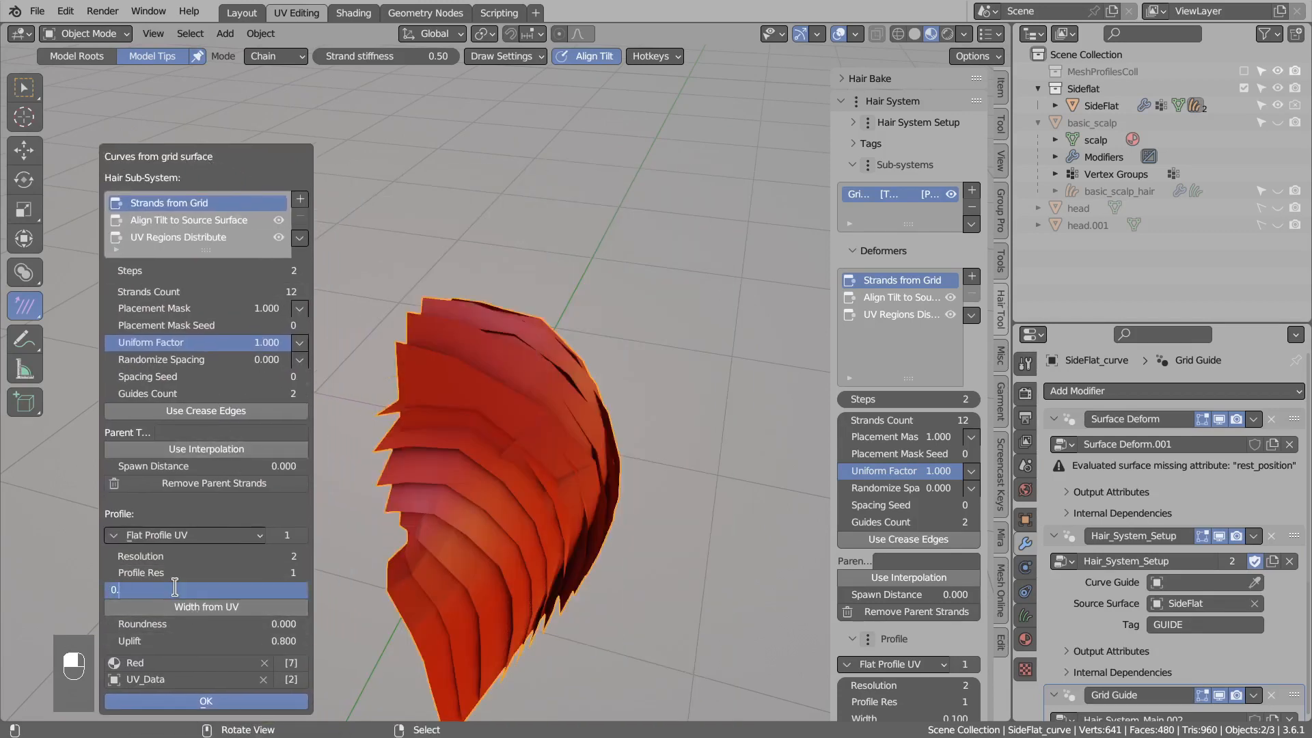
key("Return")
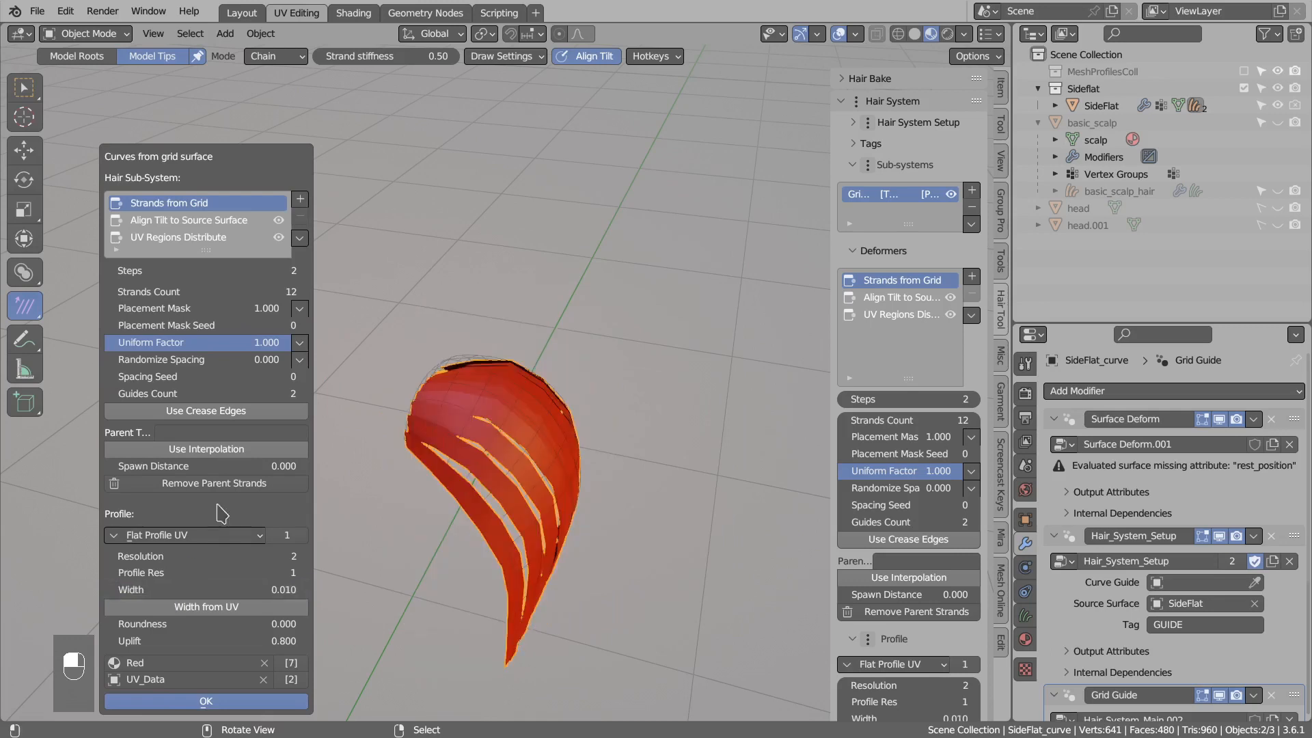
left_click(304, 270)
left_click(304, 271)
Reveal all hidden head, scalp and hair objects and clear the selection.
middle_click_drag(523, 444, 387, 390)
key("alt+h")
key("alt+a")
left_click(433, 422)
left_click_drag(386, 389, 461, 413, "alt")
key("alt+q")
key("alt+a")
key("alt+a")
Look through the list of deformers that can be added to the hair system.
left_click(305, 321)
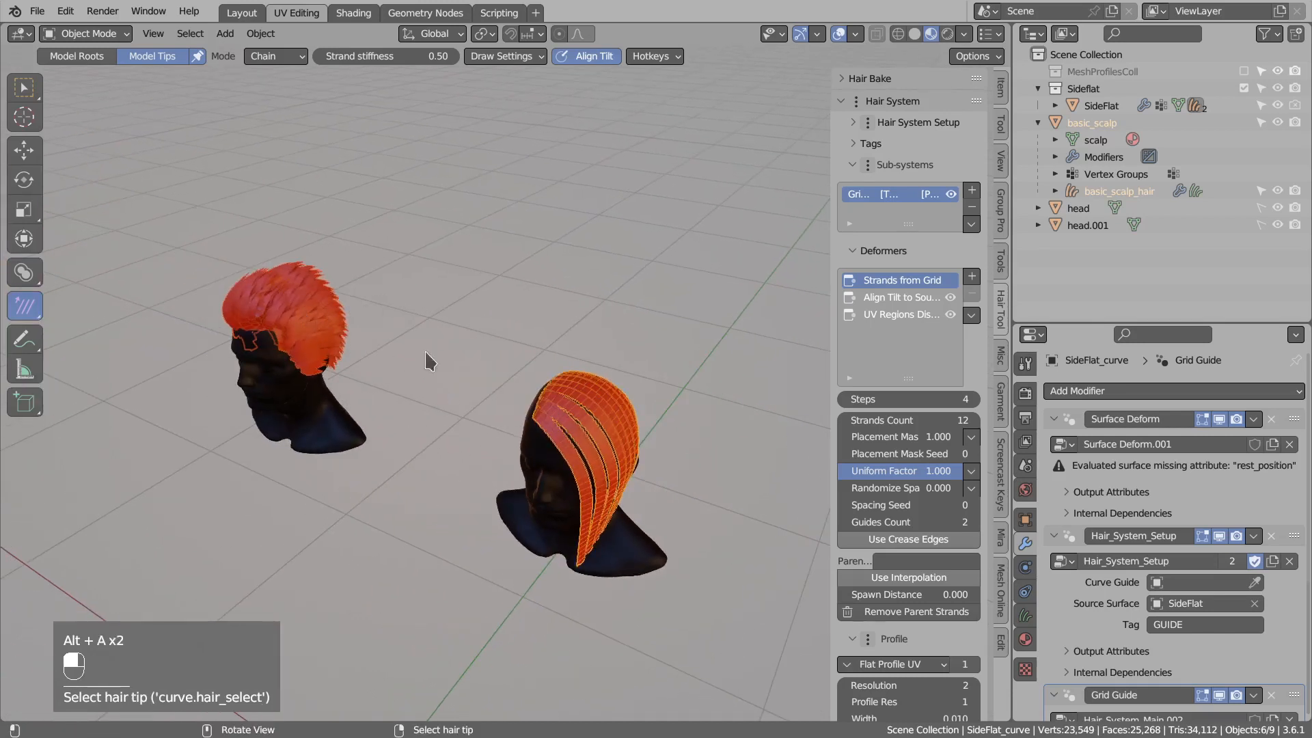
left_click(972, 276)
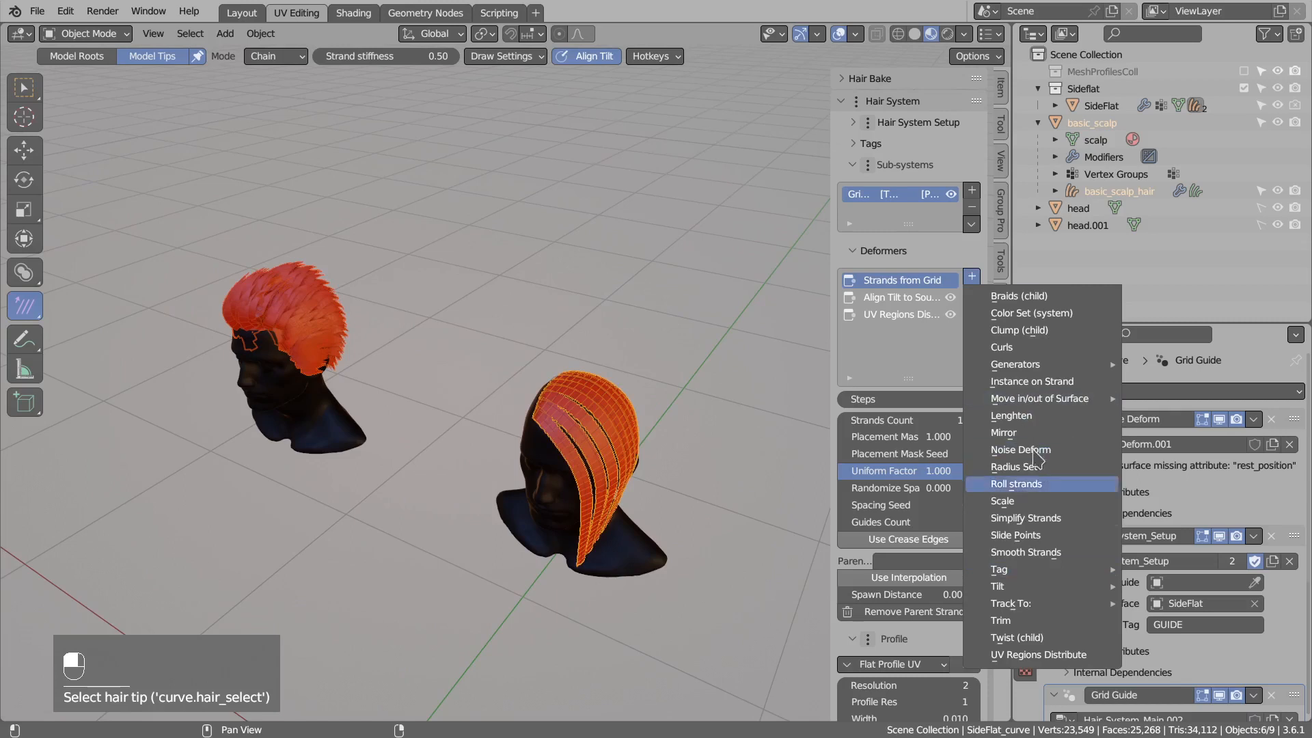
key("Escape")
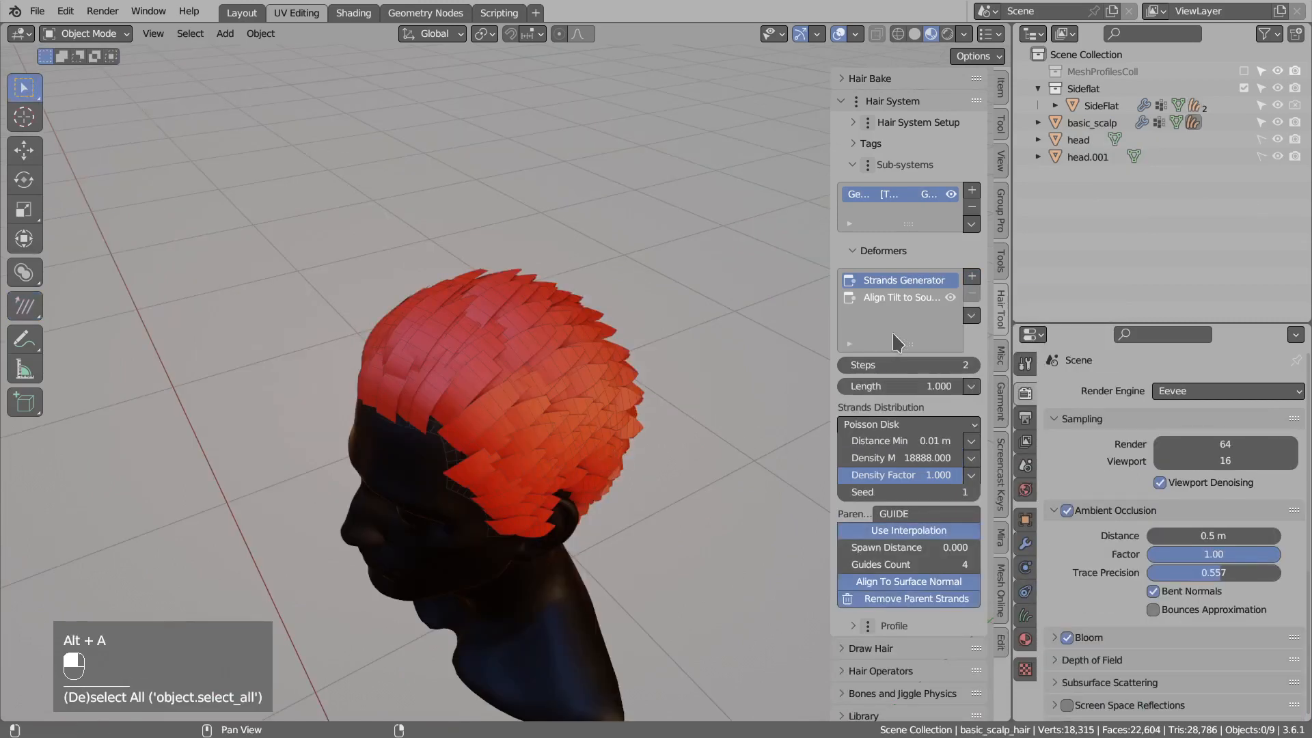
Compare the scalp hair with its Align Tilt to Source Surface deformer switched off and on.
left_click(900, 298)
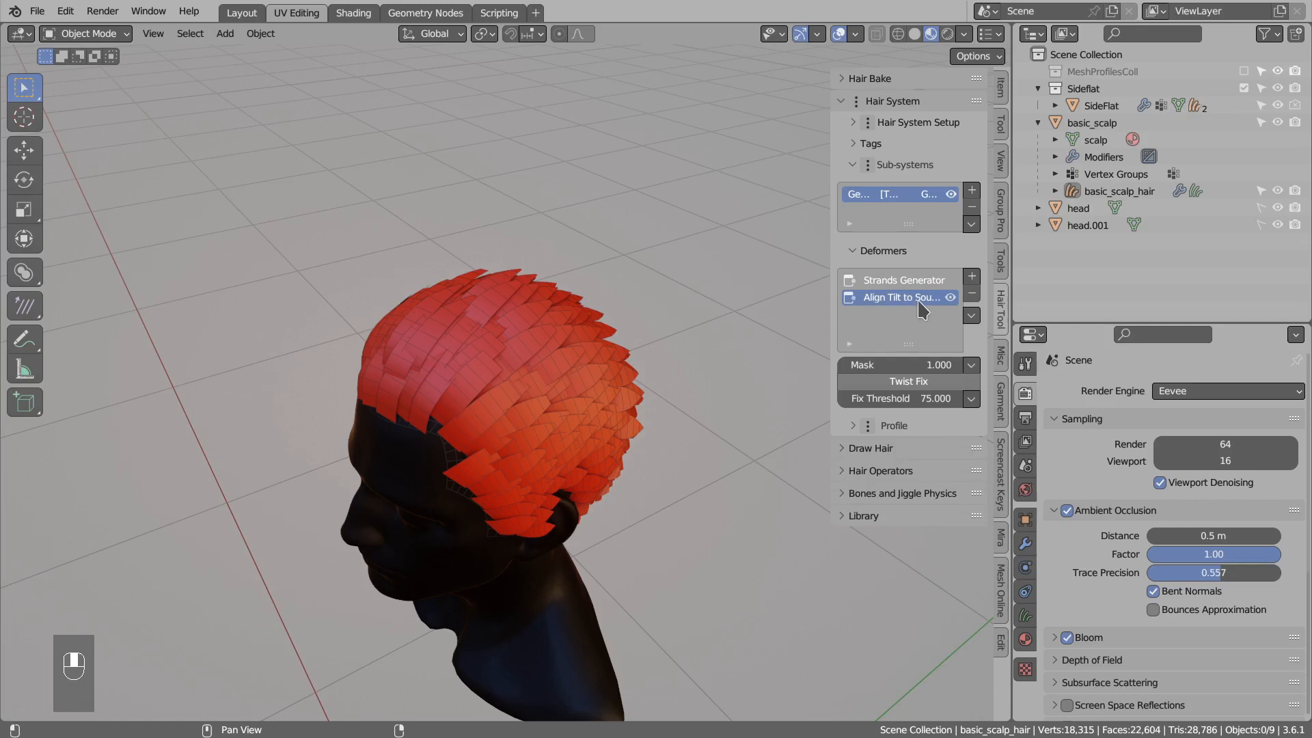
middle_click_drag(566, 420, 529, 389)
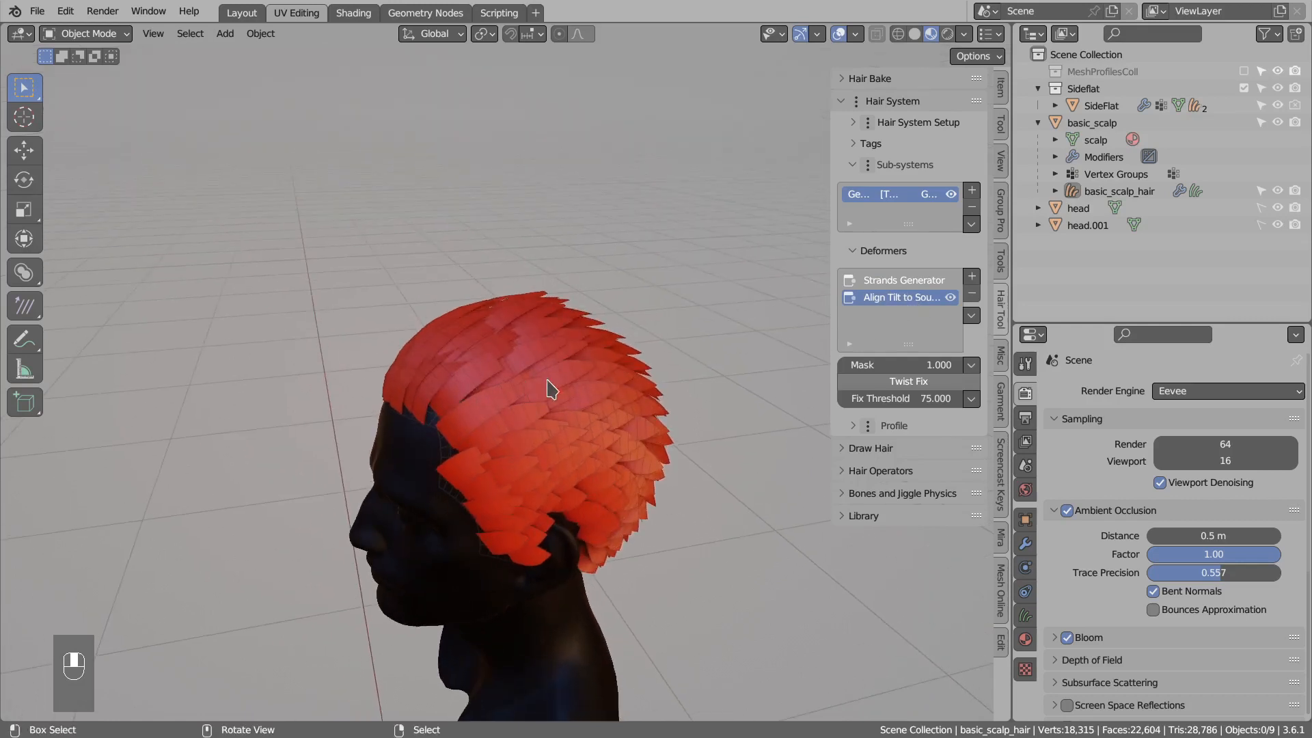
left_click(950, 297)
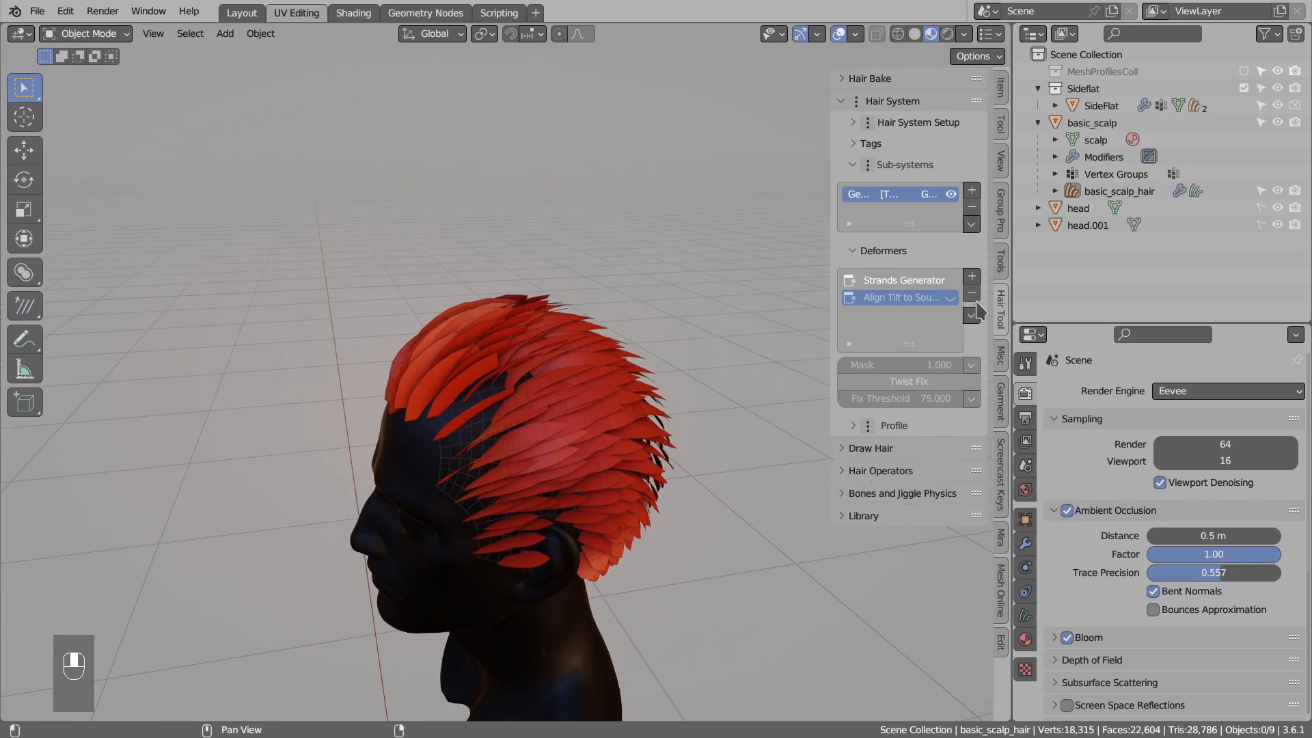
left_click(951, 298)
middle_click_drag(498, 360, 486, 364)
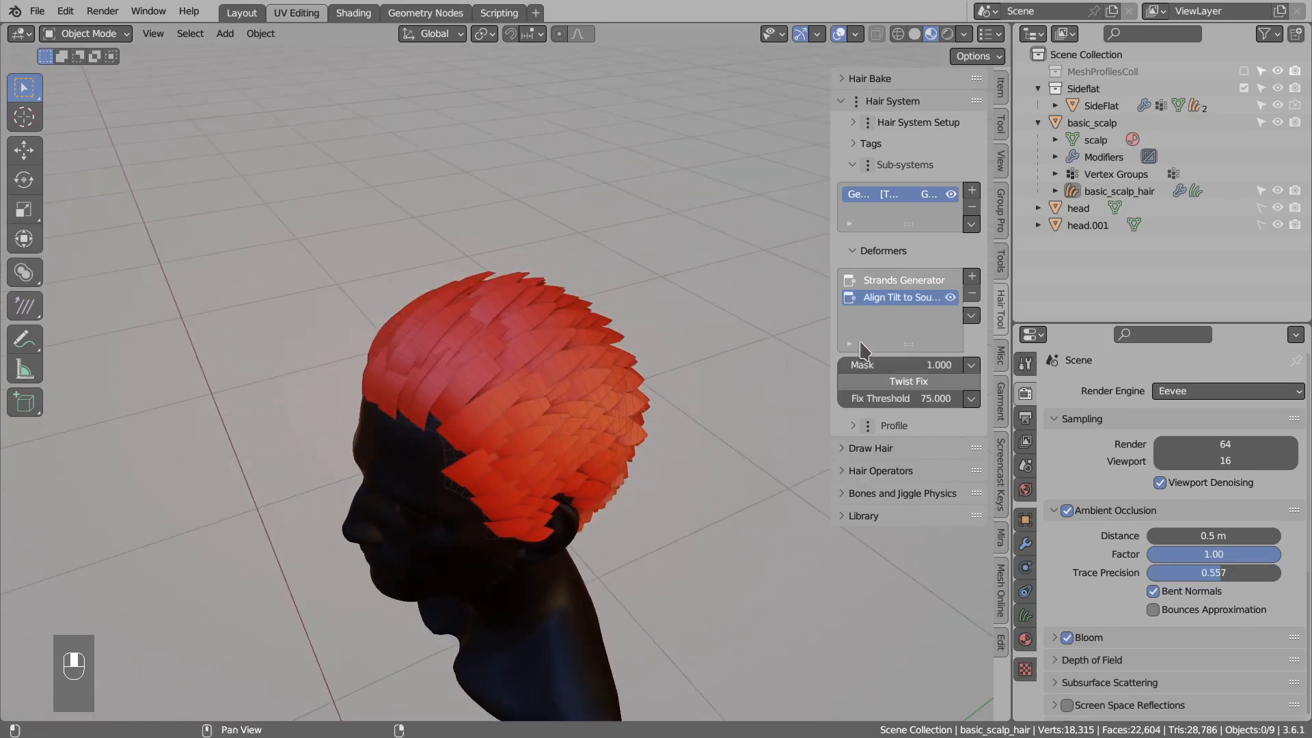
Look through the Tilt deformers available for the scalp hair without adding one.
left_click(970, 280)
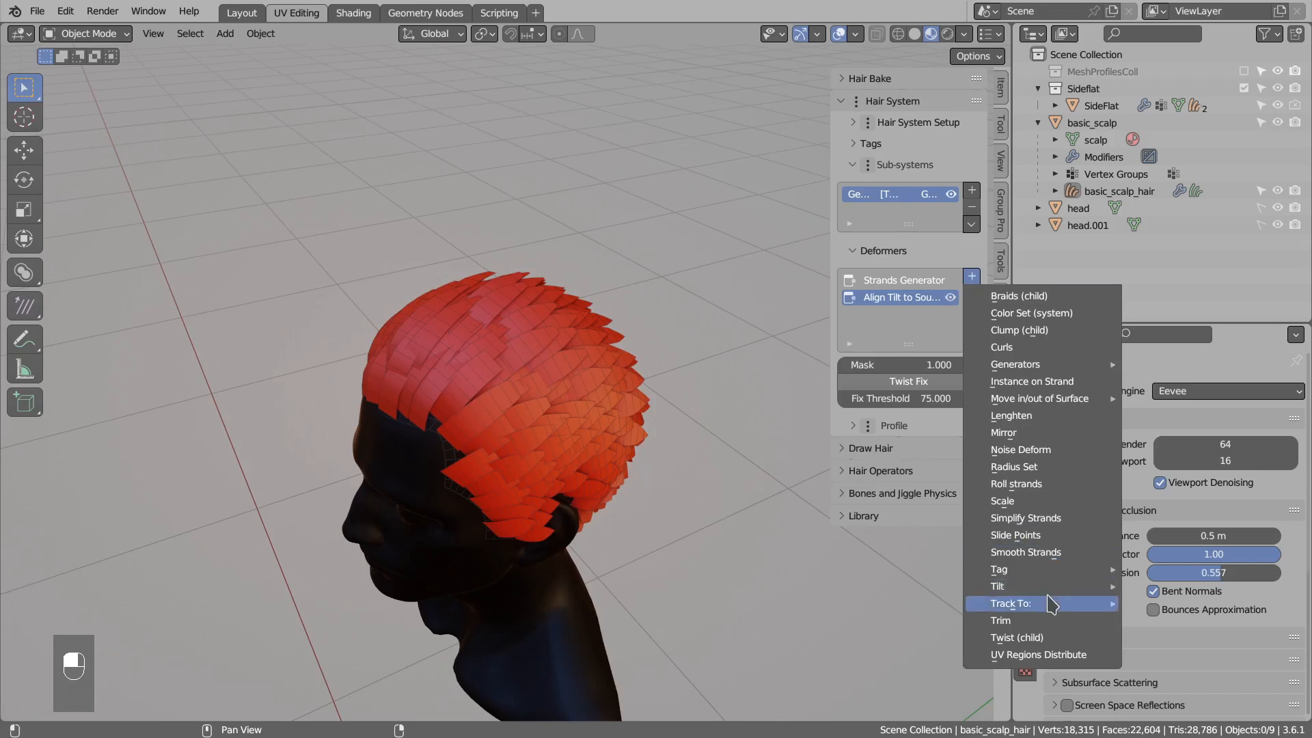
mouse_move(1049, 589)
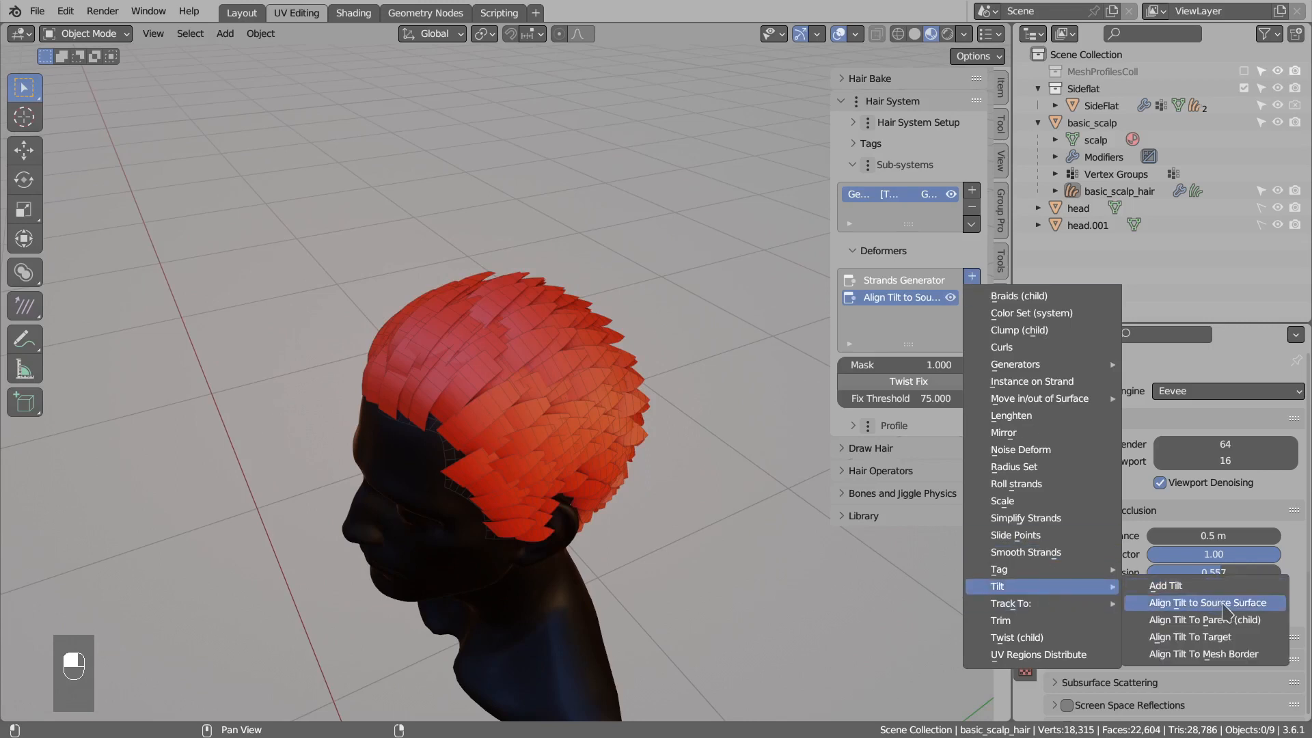
middle_click_drag(618, 372, 625, 344)
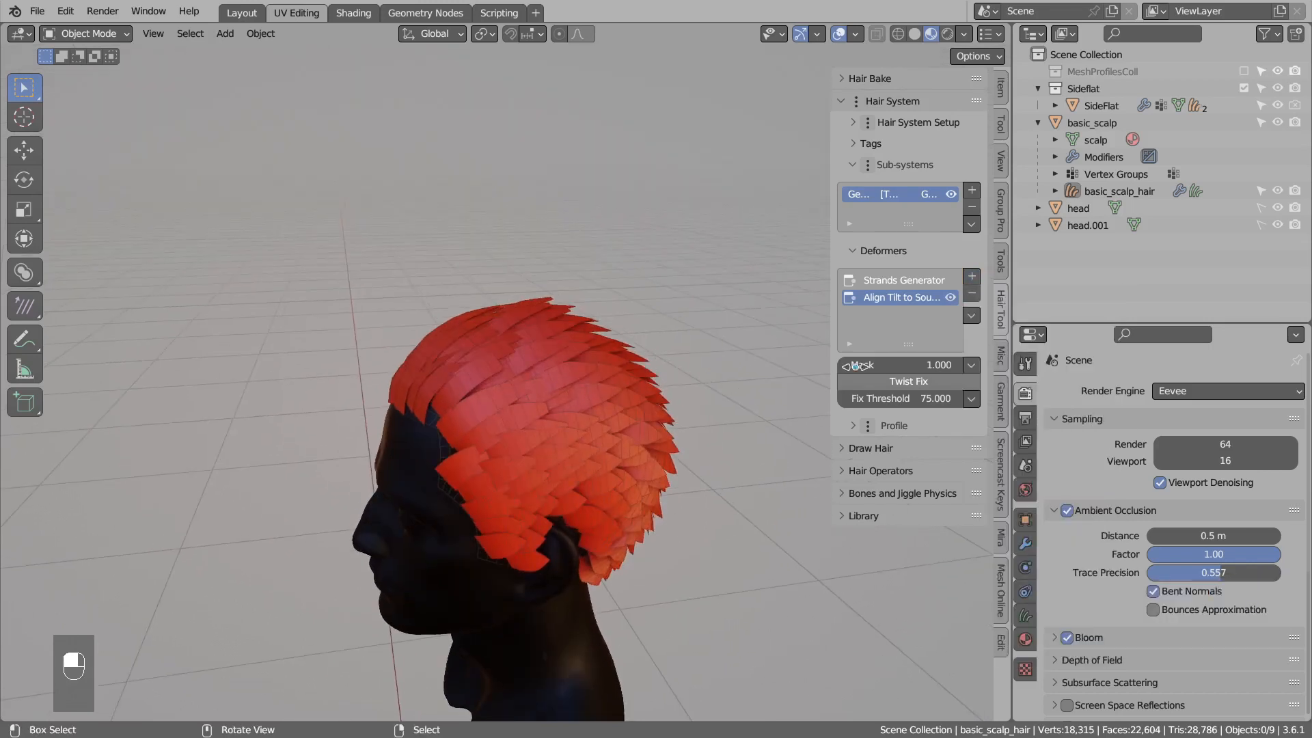
Try a Randomize mask with a random ratio of 1.000 on the Align Tilt to Source Surface deformer and remove it.
mouse_move(930, 365)
left_mouse_down()
mouse_move(839, 364)
mouse_move(957, 366)
left_mouse_up()
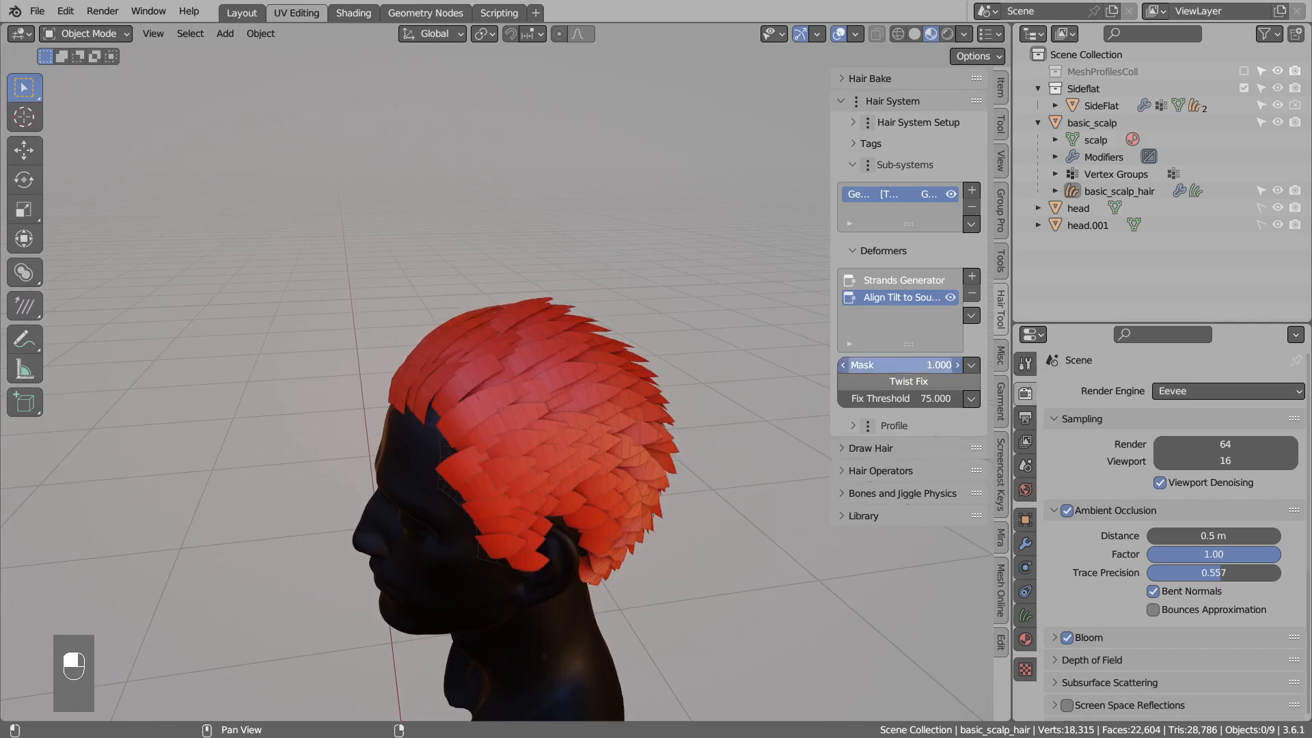
left_click(976, 365)
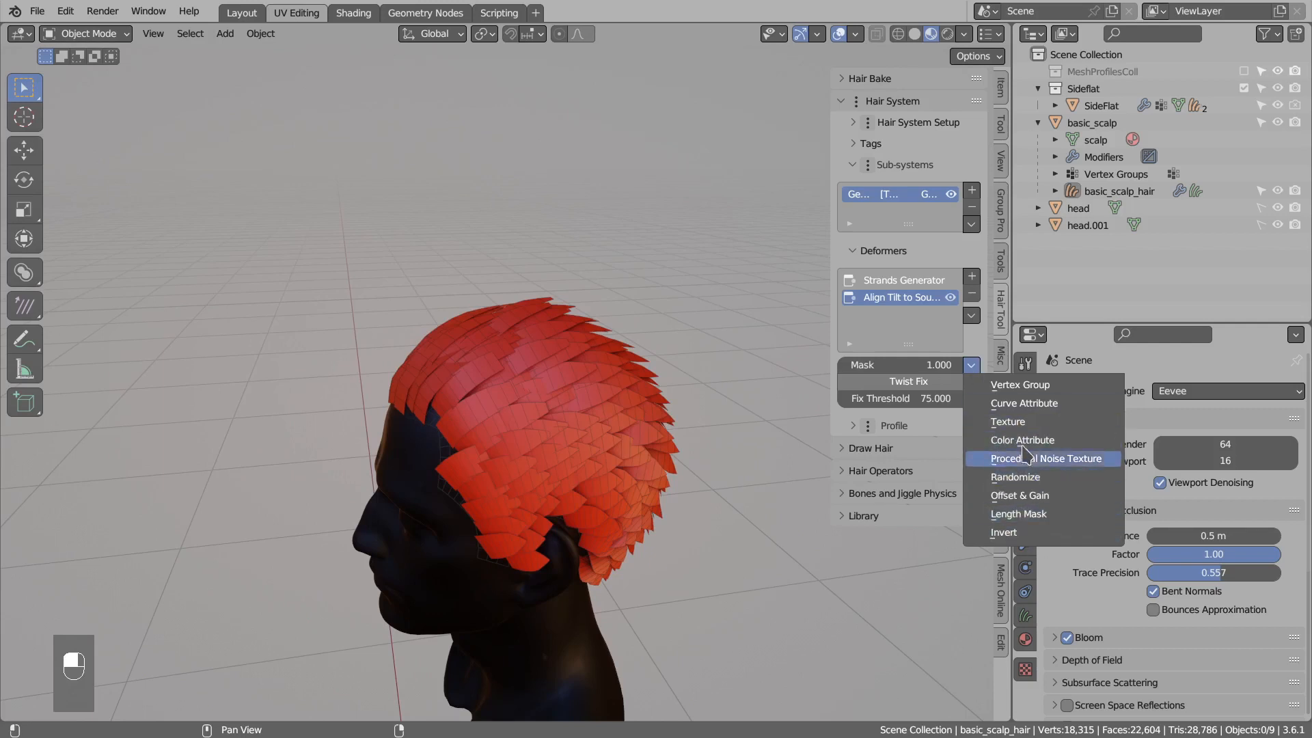
left_click(999, 478)
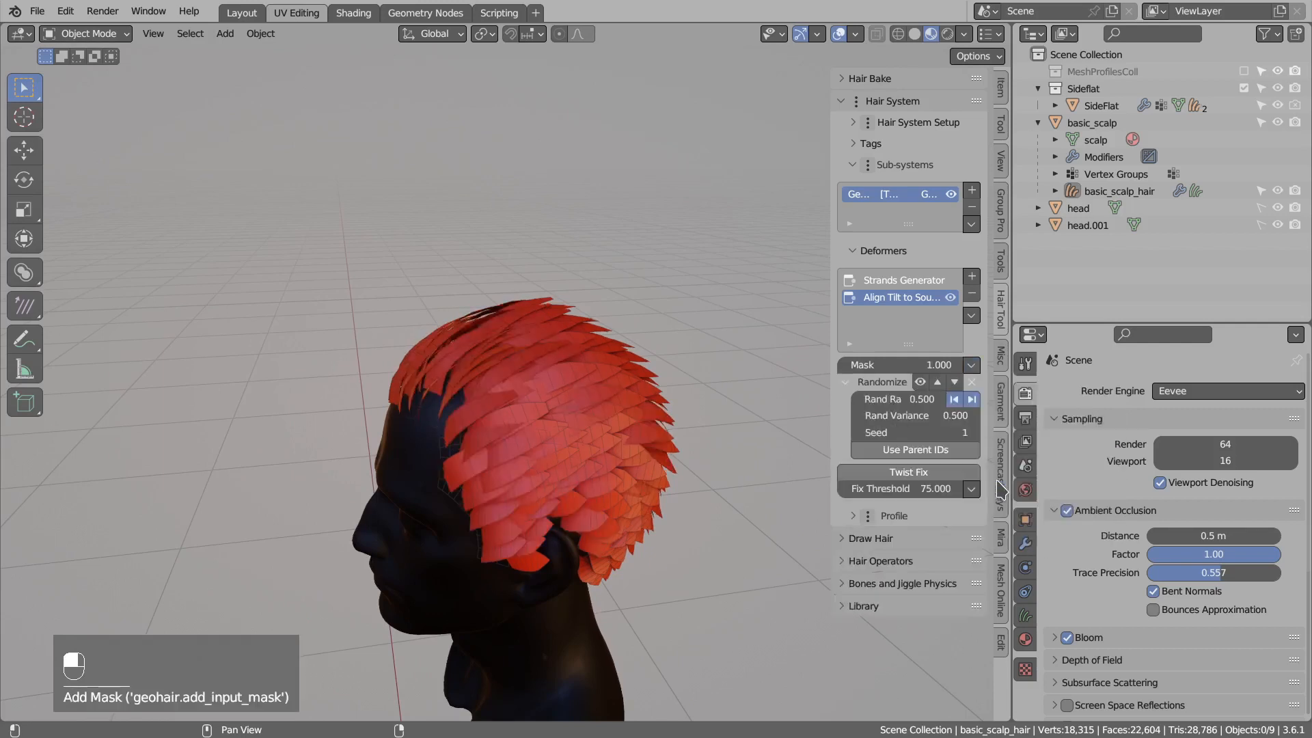
left_click_drag(888, 399, 945, 398)
scroll(540, 398, "up", 3)
middle_click_drag(539, 397, 601, 360)
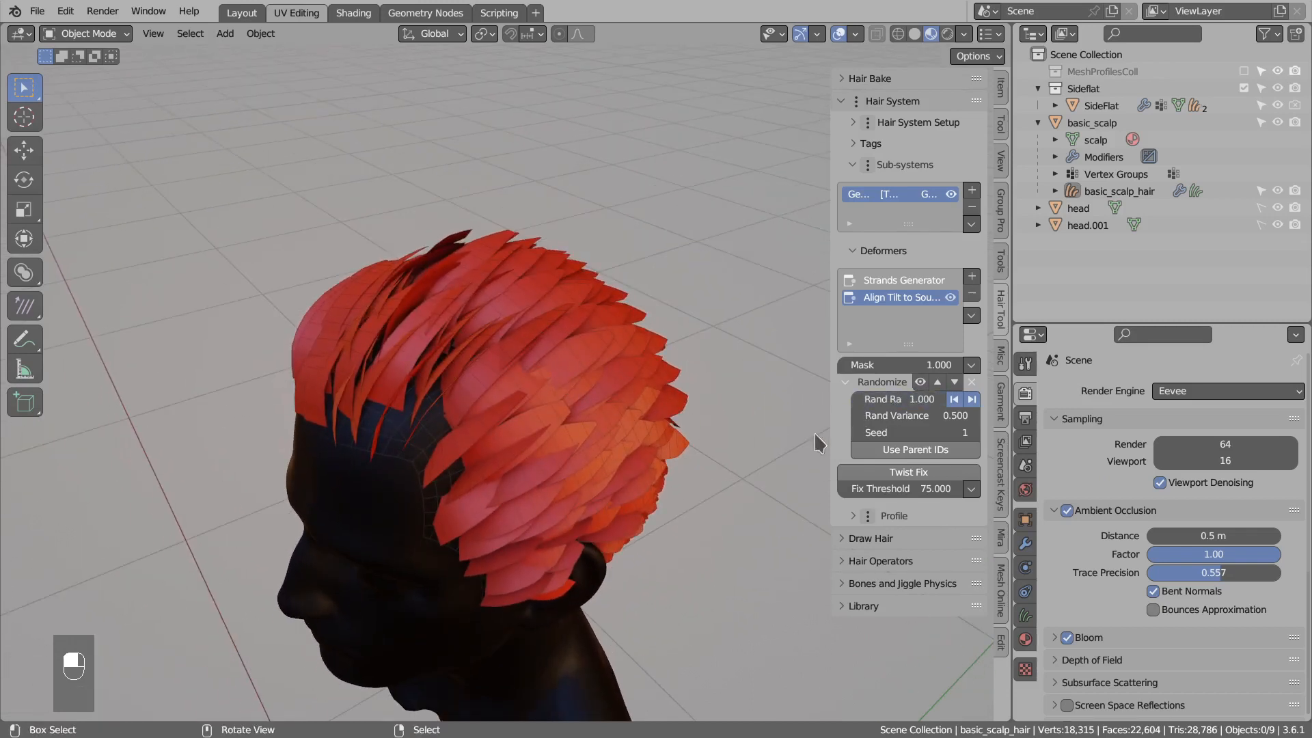
middle_click_drag(530, 433, 477, 408)
middle_click_drag(532, 443, 527, 430)
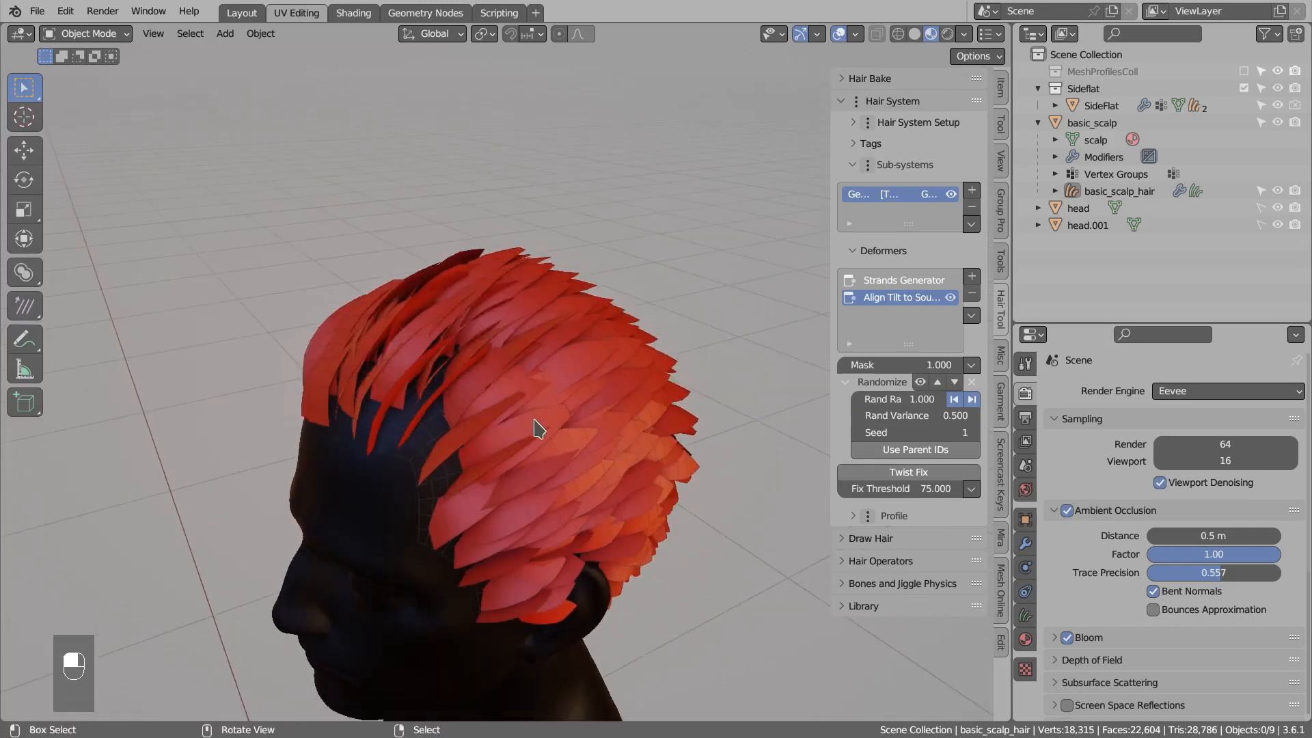
left_click(972, 381)
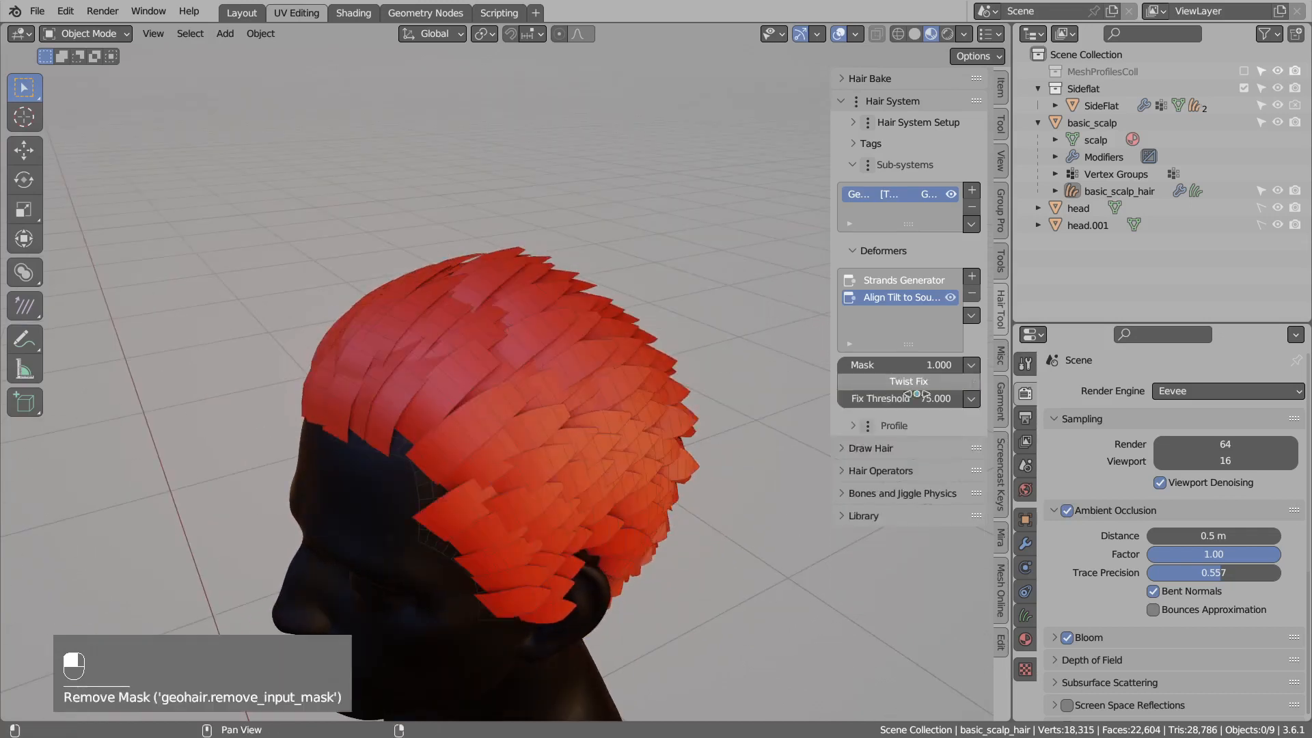
Briefly toggle the Align Tilt deformer's Twist Fix and switch basic_scalp_hair to Sculpt Mode.
left_click(912, 388)
left_click(906, 386)
middle_click_drag(478, 403, 433, 354)
right_click(433, 354)
key("ctrl+Tab")
left_click(439, 442)
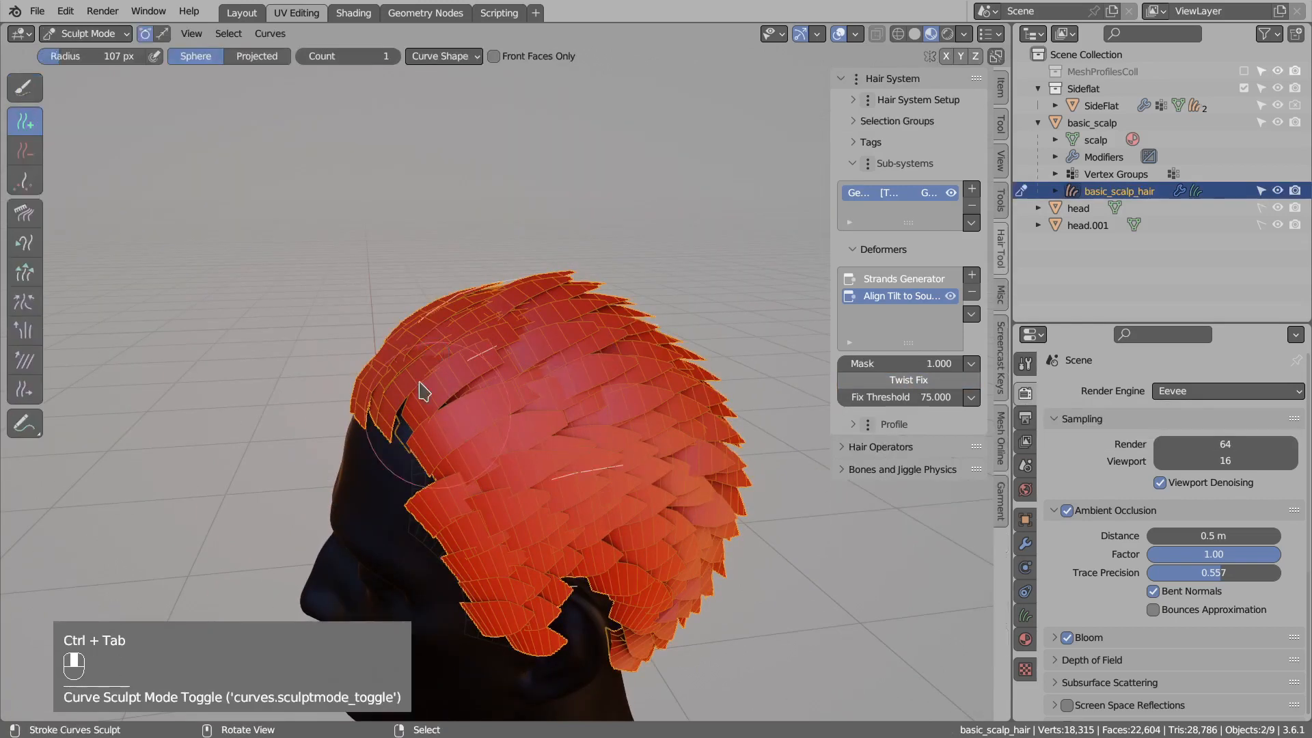
Enlarge the sculpt brush radius to 198 px and adjust the viewport overlays to show the guide strands clearly.
middle_click_drag(554, 268, 594, 325, "shift")
key("f")
left_click(492, 393)
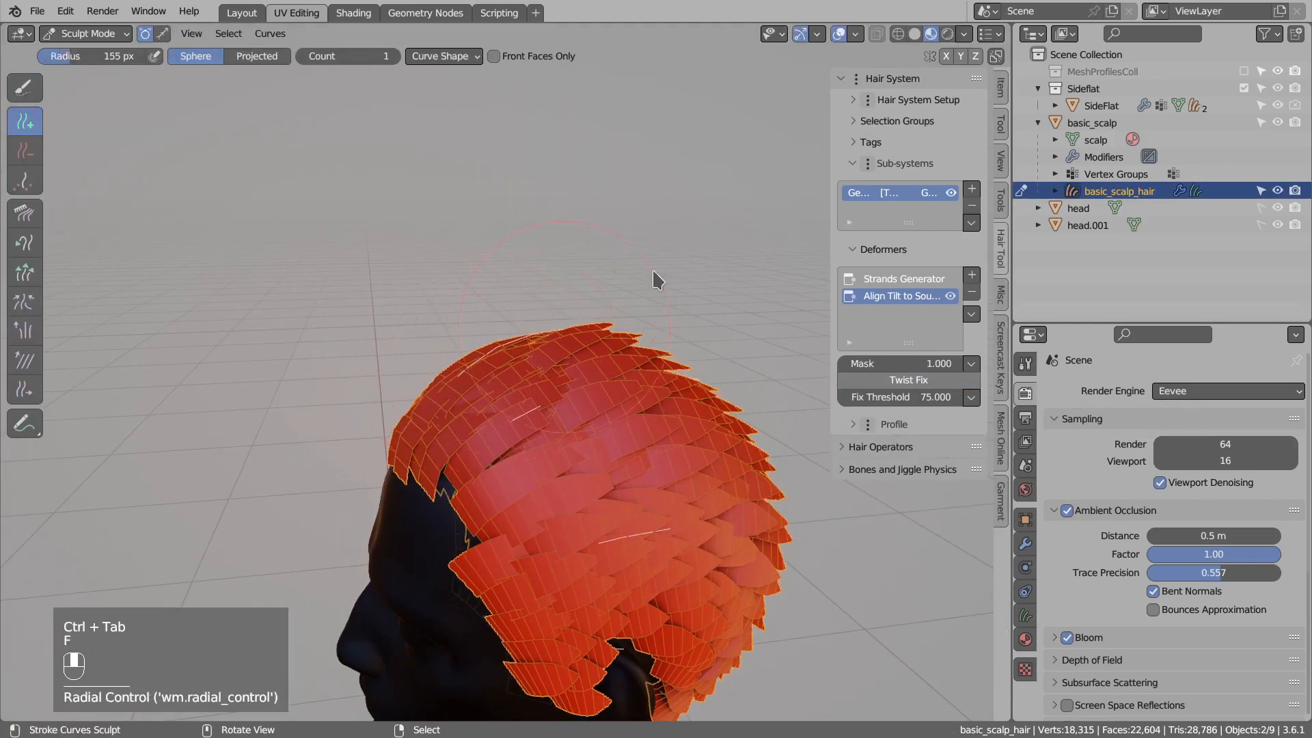
left_click(854, 33)
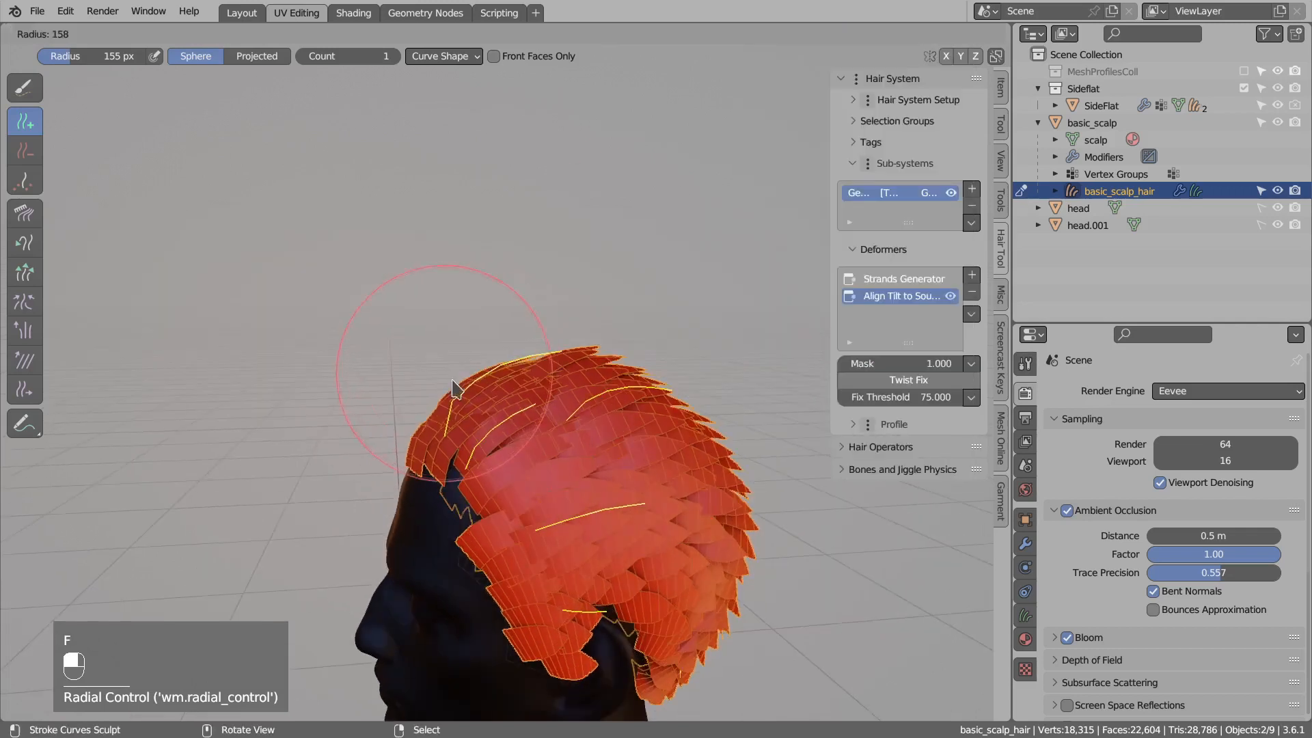
left_click_drag(476, 409, 425, 368)
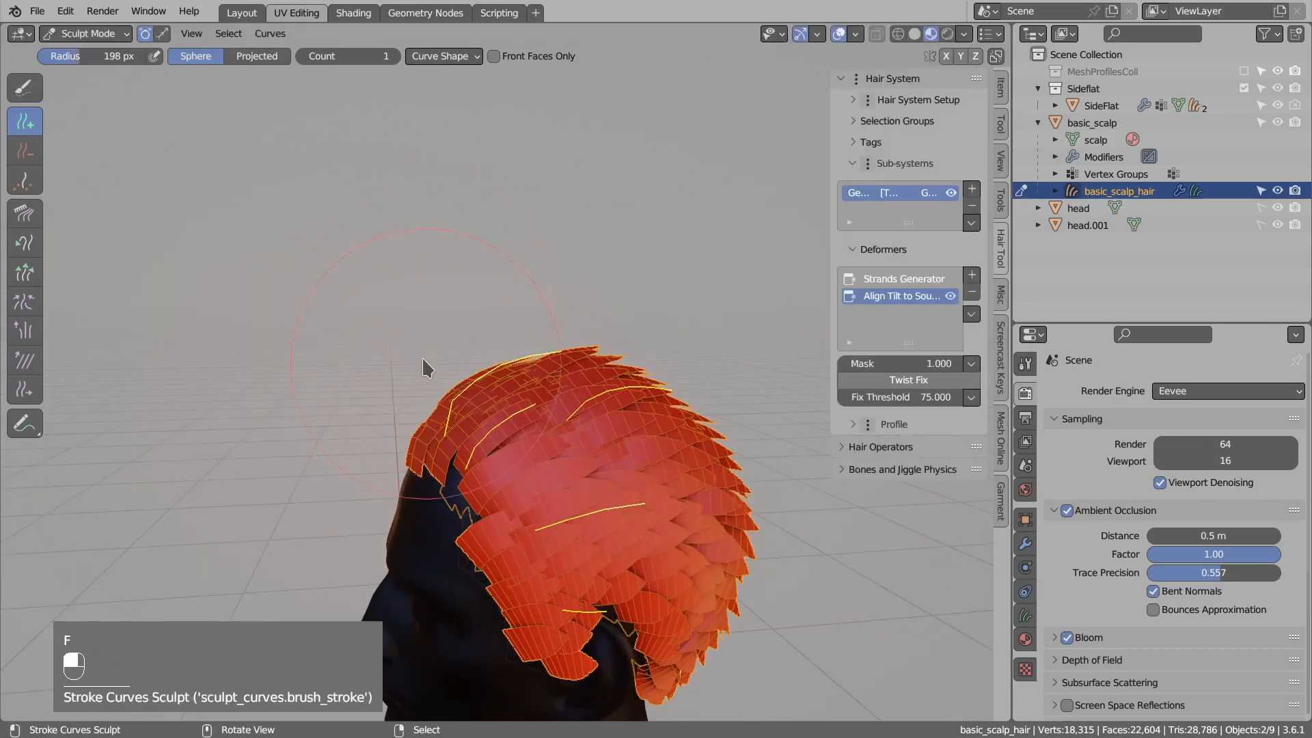
Comb the front guide strands upward and away from the forehead with the Comb brush.
left_click(20, 212)
mouse_move(447, 443)
left_mouse_down()
mouse_move(455, 391)
mouse_move(387, 286)
mouse_move(434, 334)
mouse_move(363, 257)
mouse_move(416, 375)
mouse_move(382, 316)
mouse_move(394, 352)
left_mouse_up()
middle_click_drag(396, 359, 532, 422)
scroll(533, 421, "up", 3)
left_click_drag(533, 421, 496, 408)
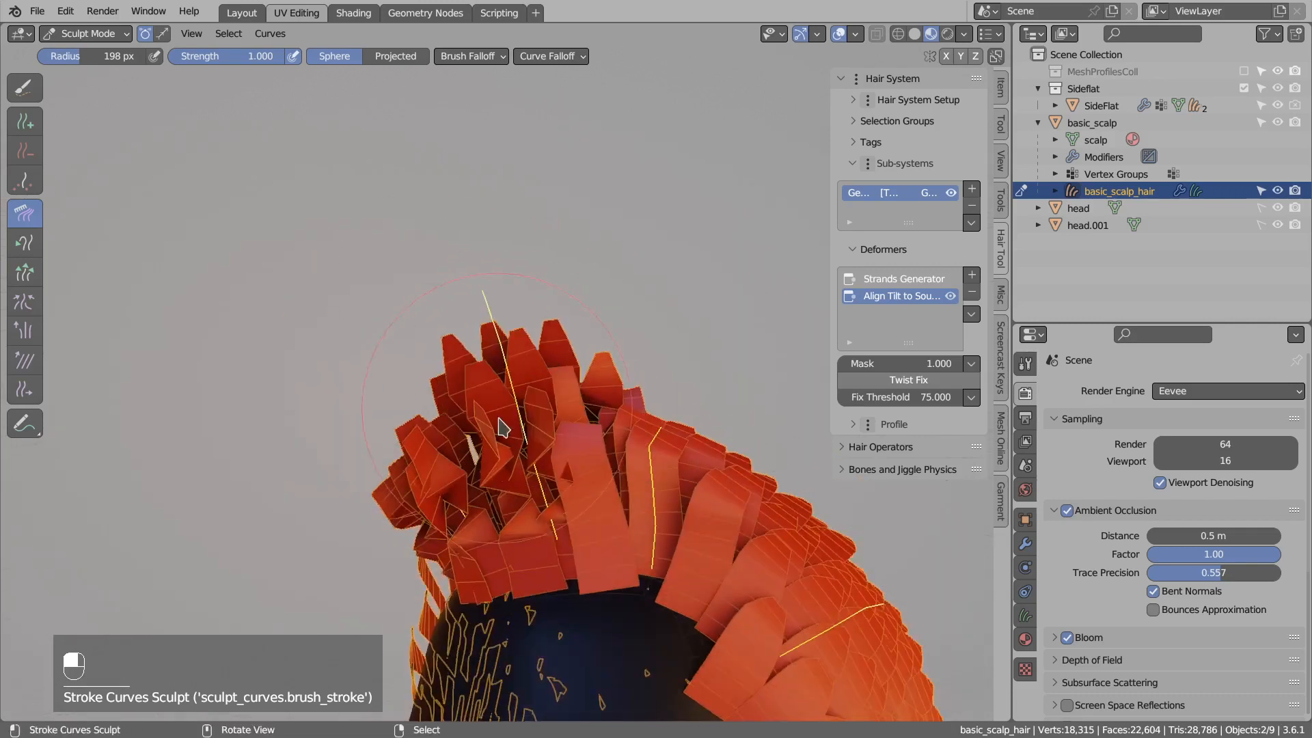
Mark a twisted front strand with a freehand annotation and erase the annotation.
middle_click_drag(533, 418, 527, 427)
key("d")
left_click_drag(510, 496, 513, 422)
key("d")
right_click_drag(540, 421, 526, 453)
middle_click_drag(539, 456, 546, 447)
middle_click_drag(547, 447, 565, 403, "shift")
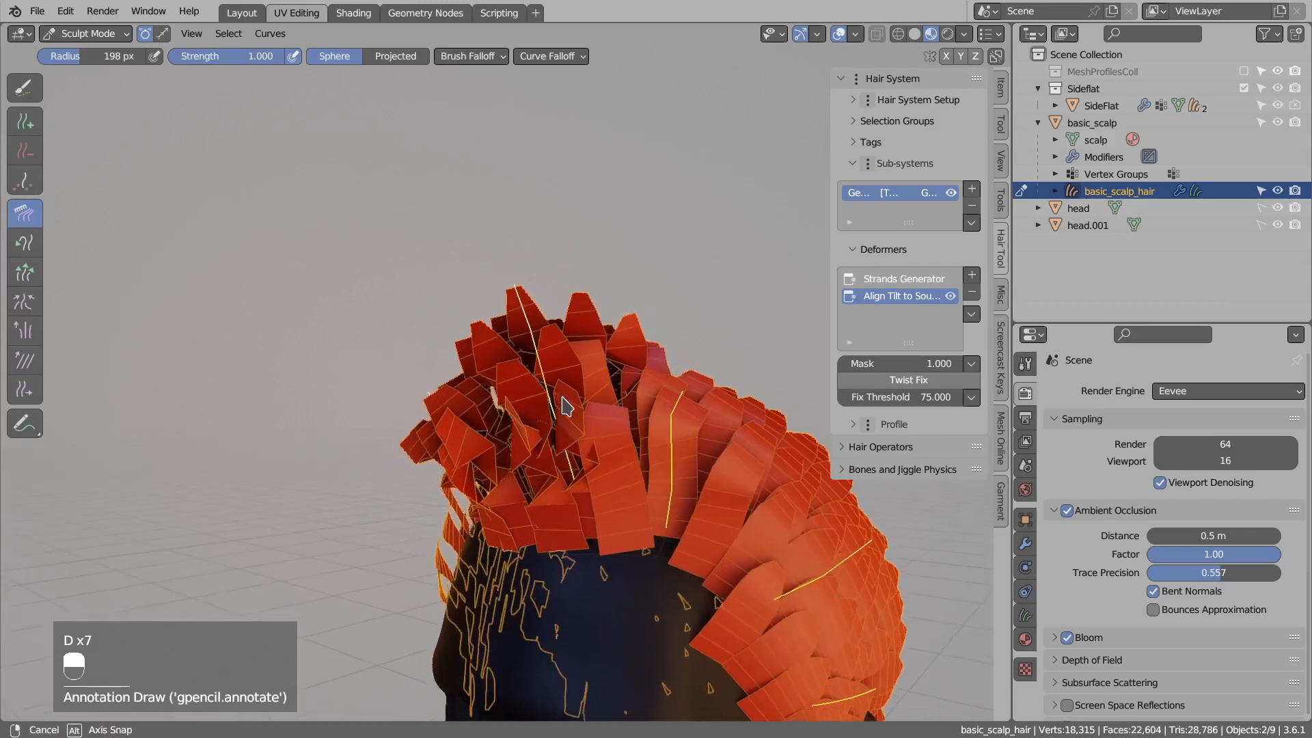
Enable Twist Fix on the Align Tilt to Source Surface deformer and set its Fix Threshold to 45.
left_click(899, 384)
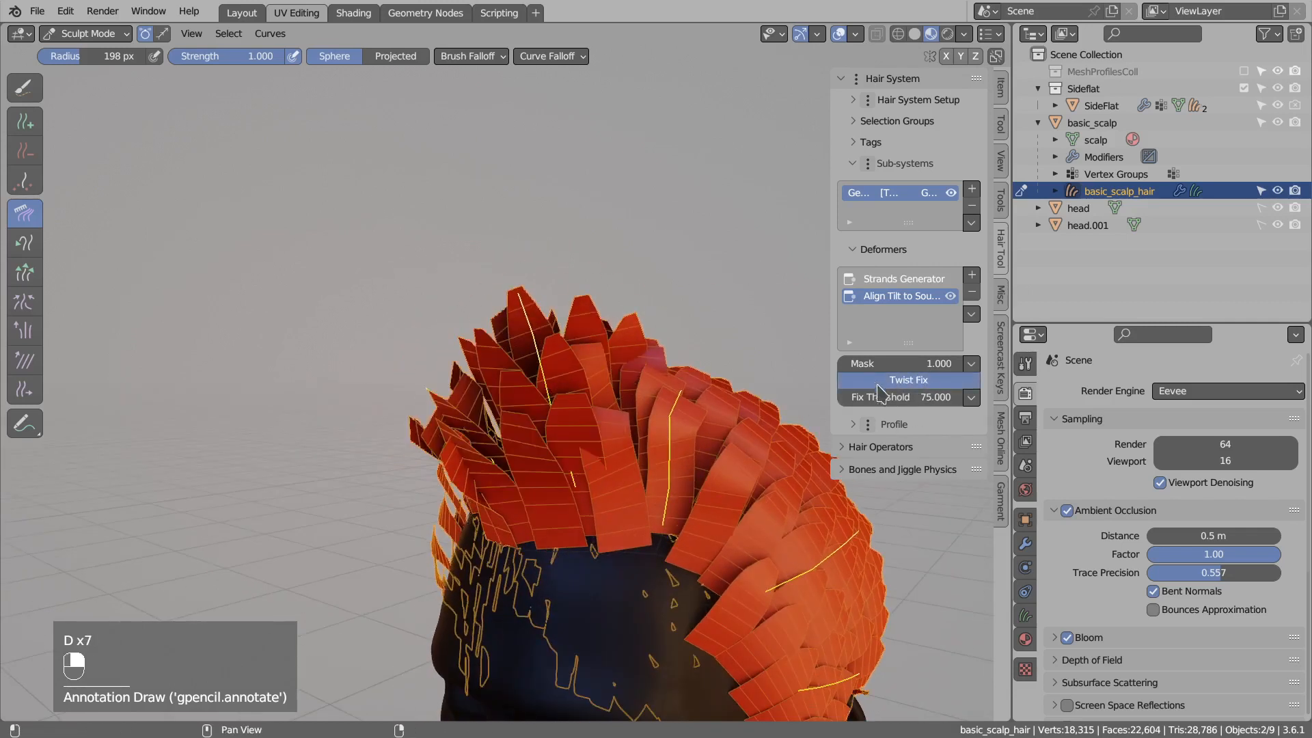
middle_click_drag(526, 380, 544, 447)
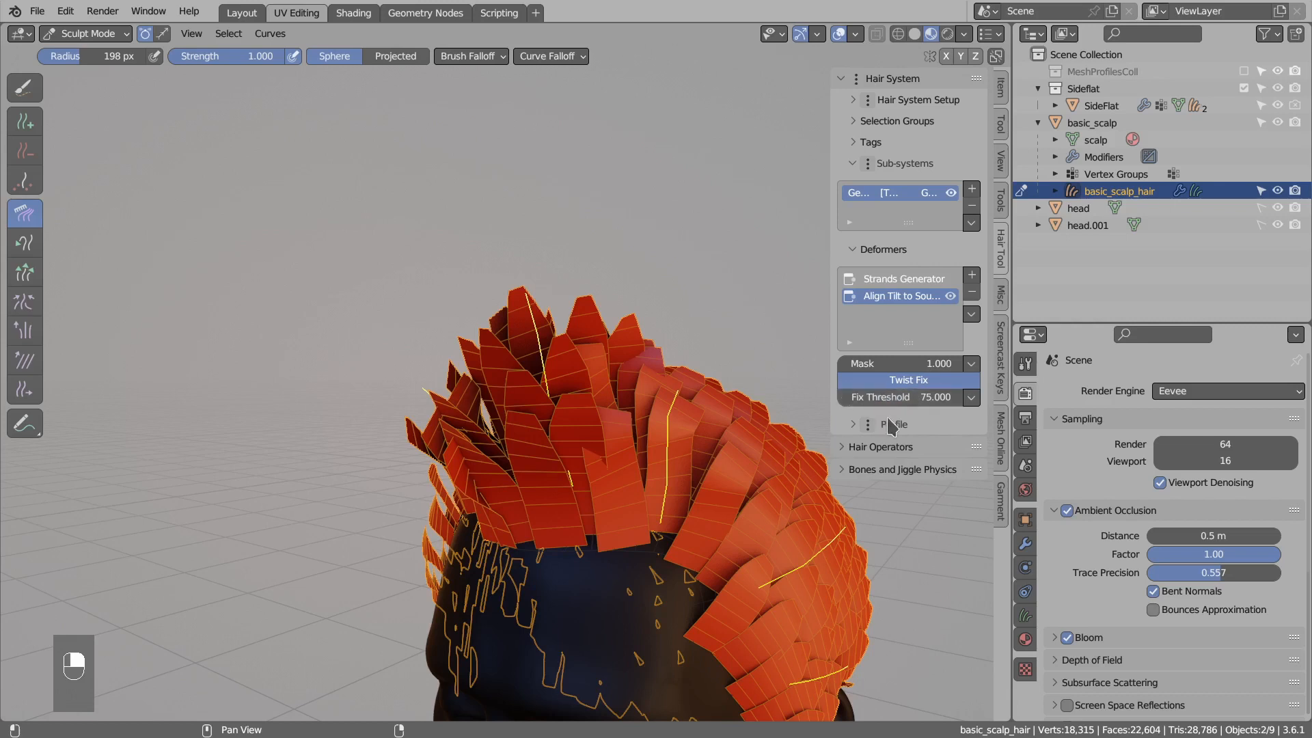
left_click(877, 398)
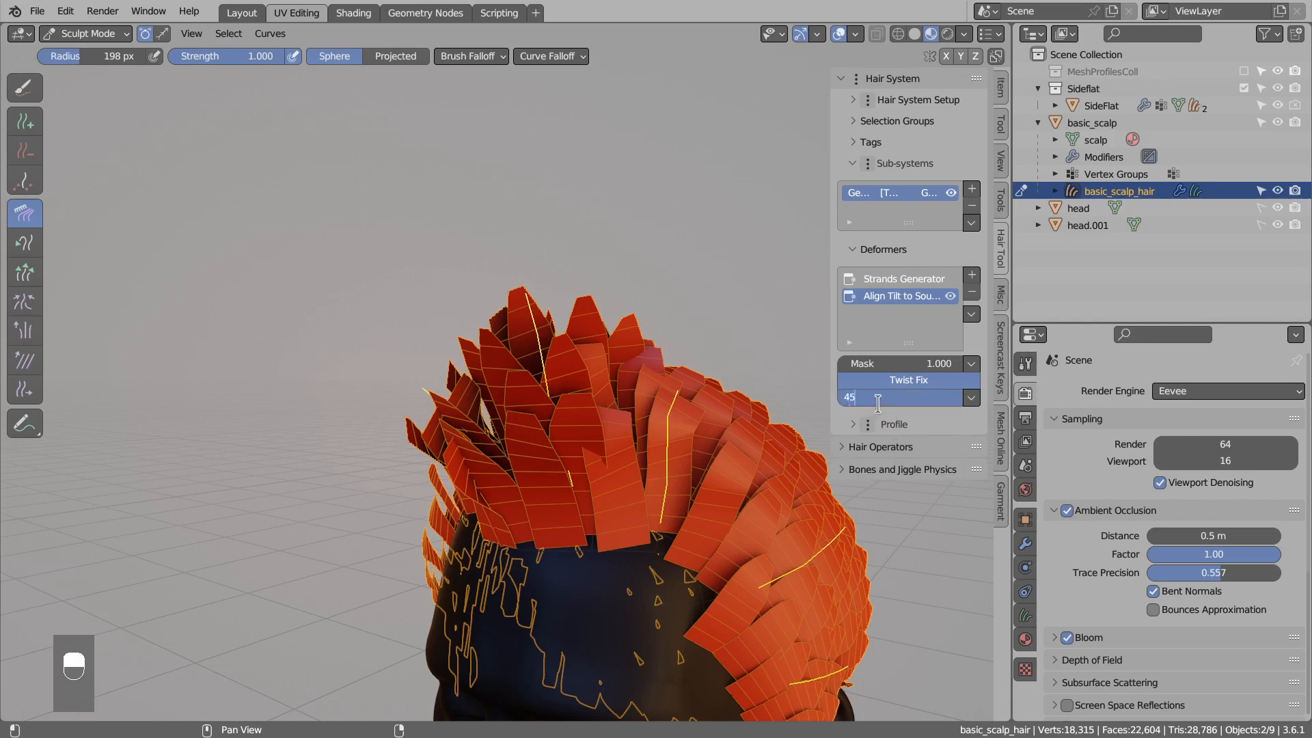
type("45")
left_click(920, 413)
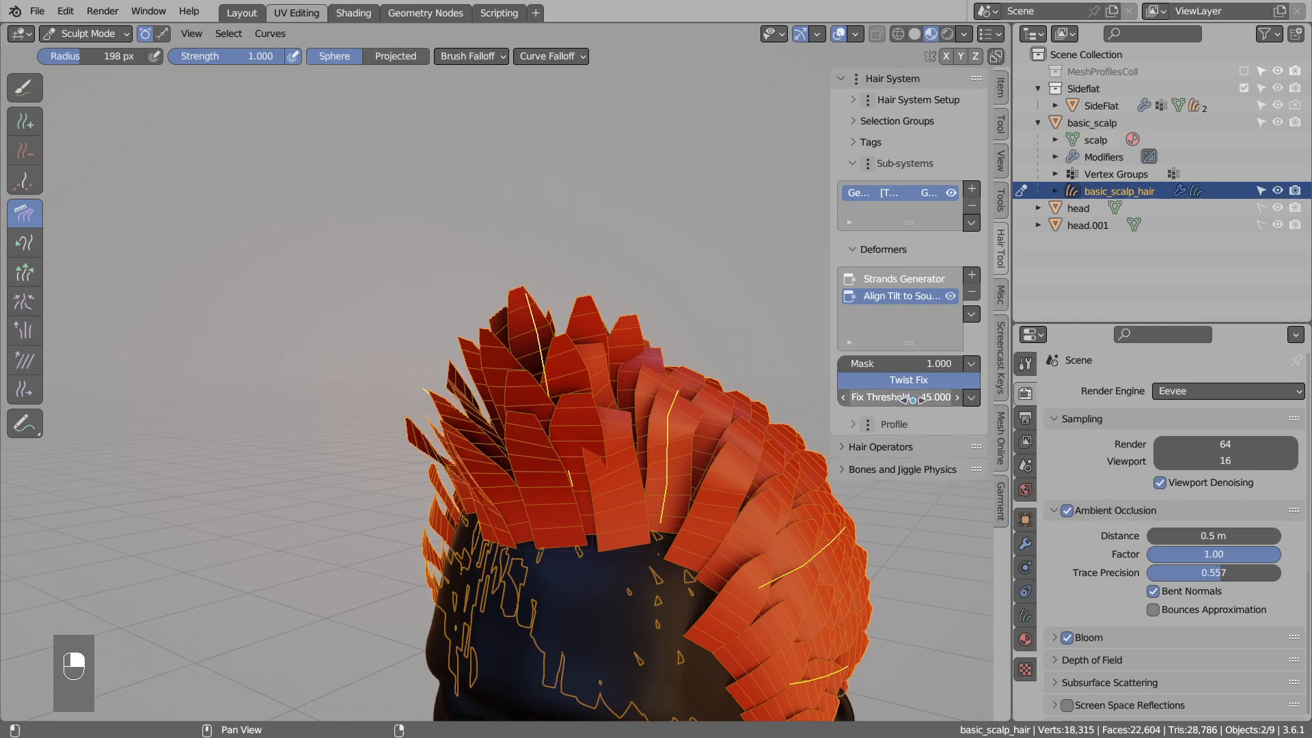
Draw two annotation lines on a front strand, a horizontal one near its root and a tilted one above it.
middle_click_drag(562, 547, 574, 530)
key("d")
key("d")
left_click(550, 508)
key("d")
key("d")
key("d")
key("d")
key("d")
key("d")
left_click(541, 477)
key("d")
left_click(550, 508)
key("d")
left_click_drag(561, 508, 607, 506)
key("d")
left_click_drag(541, 476, 575, 430)
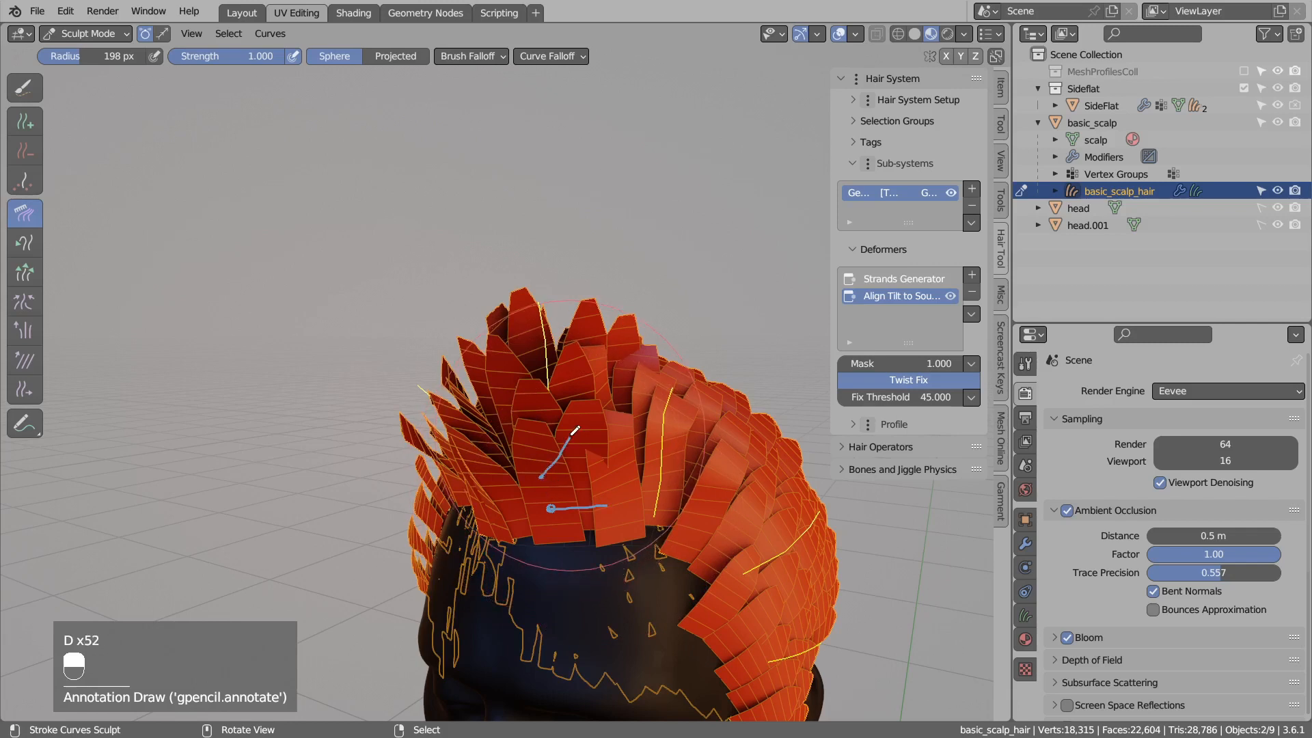
Annotate the angle between the two lines with a curved arrow and the label 45°.
key("d")
left_click_drag(538, 480, 538, 474)
key("d")
left_click_drag(580, 434, 619, 507)
key("d")
key("d")
mouse_move(579, 442)
left_mouse_down()
mouse_move(633, 451)
mouse_move(629, 462)
mouse_move(652, 446)
left_mouse_up()
key("d")
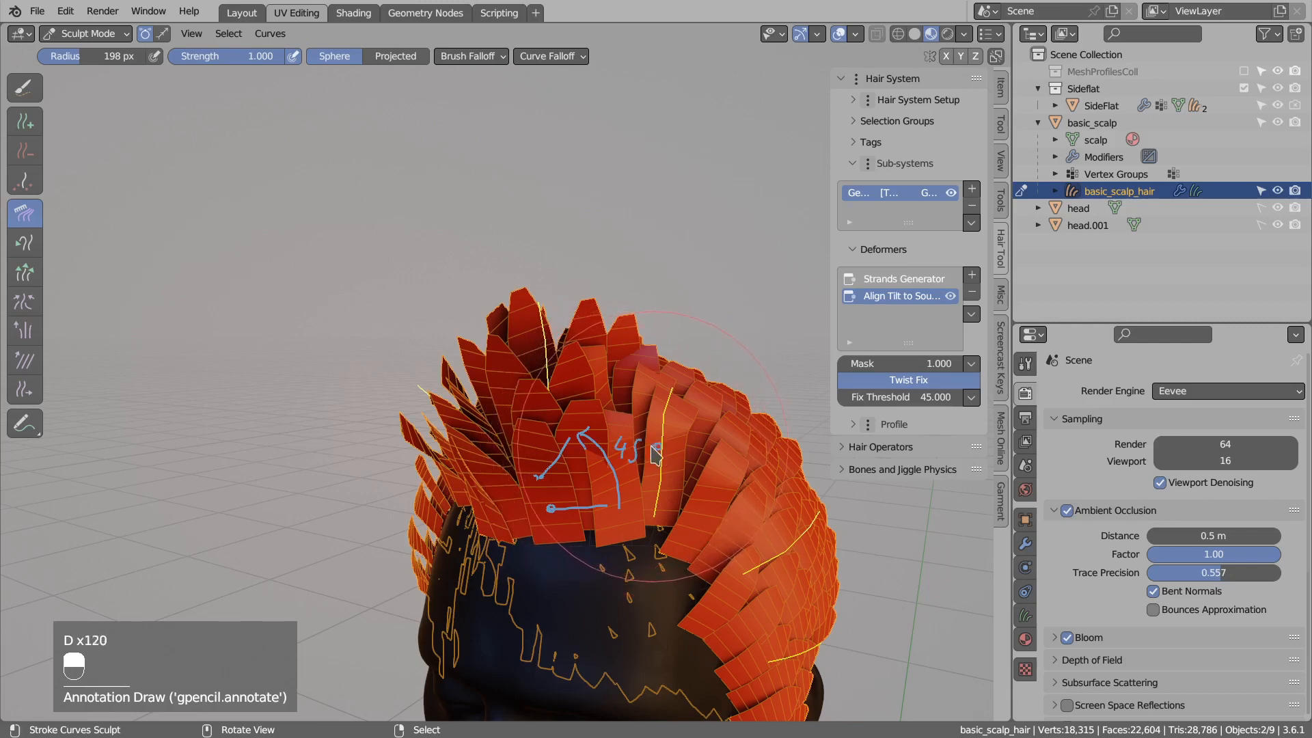
key("d")
Replace the tilted annotation line with a nearly horizontal arrow, and erase all the annotations.
right_click_drag(587, 427, 539, 477)
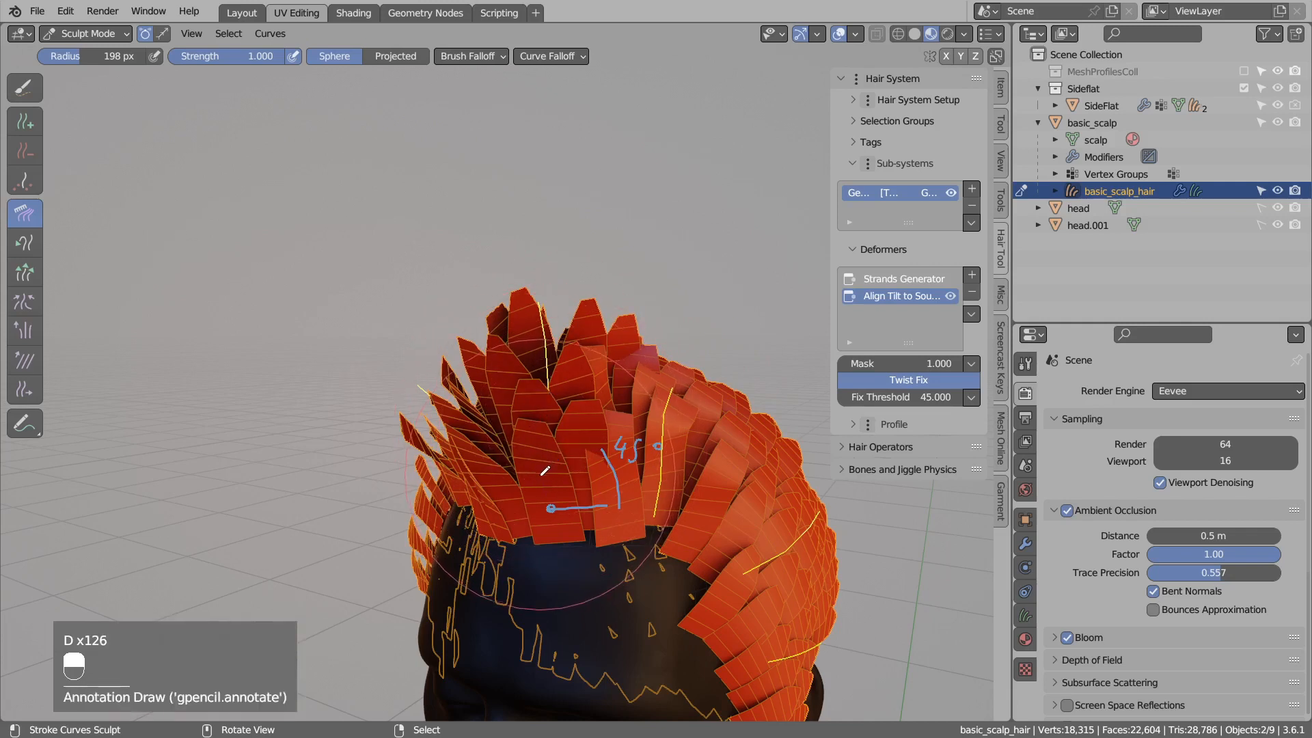
key("d")
mouse_move(541, 474)
left_mouse_down()
mouse_move(599, 454)
mouse_move(596, 470)
left_mouse_up()
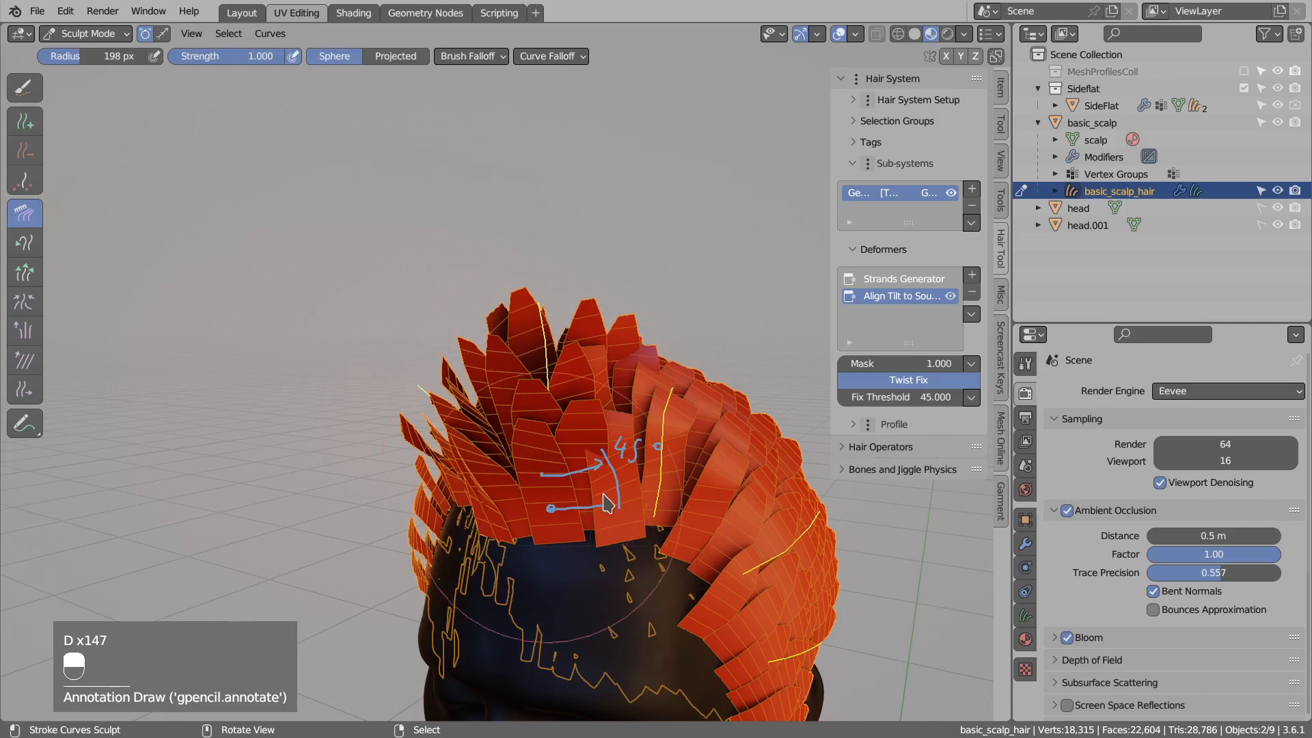
key("d")
right_click_drag(658, 462, 536, 507)
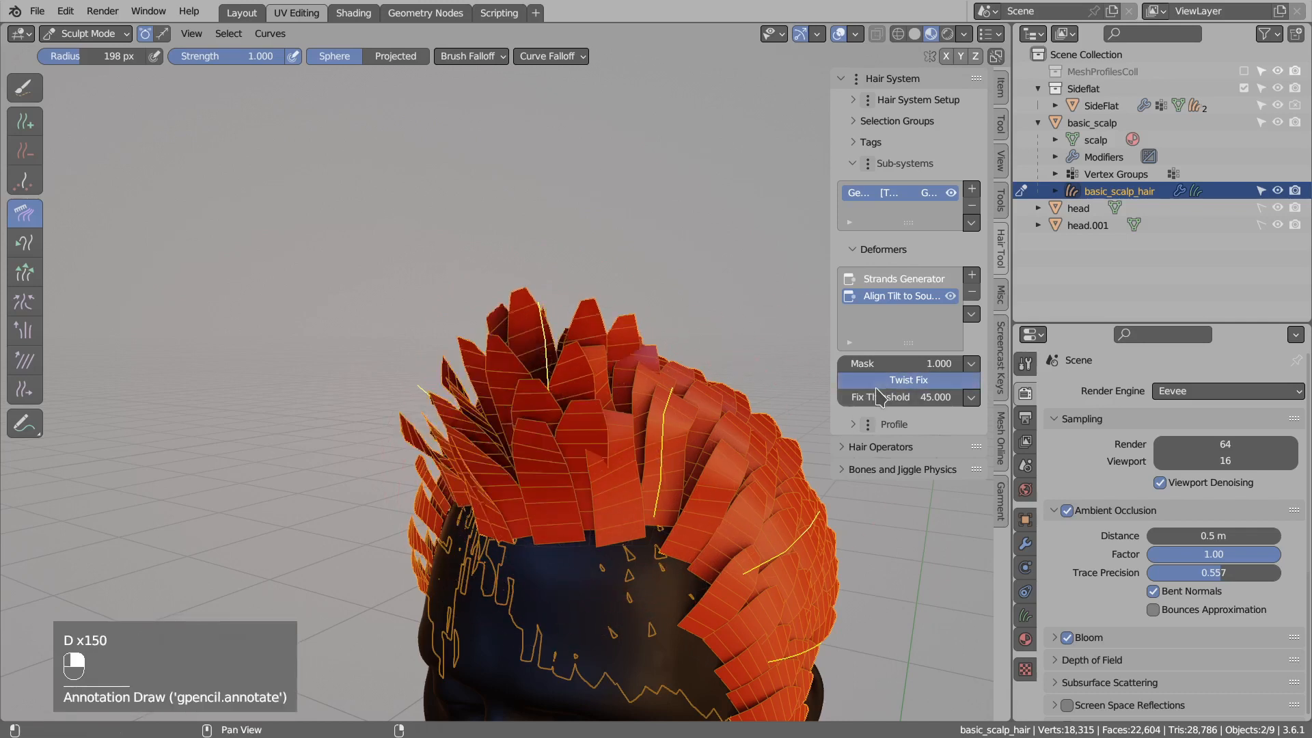
Return to Object Mode and select the SideFlat hair strands on the second head.
scroll(744, 489, "down", 2)
middle_click_drag(744, 489, 629, 478)
middle_click_drag(629, 478, 287, 389, "shift")
scroll(286, 389, "down", 4)
middle_click_drag(587, 403, 409, 432, "shift")
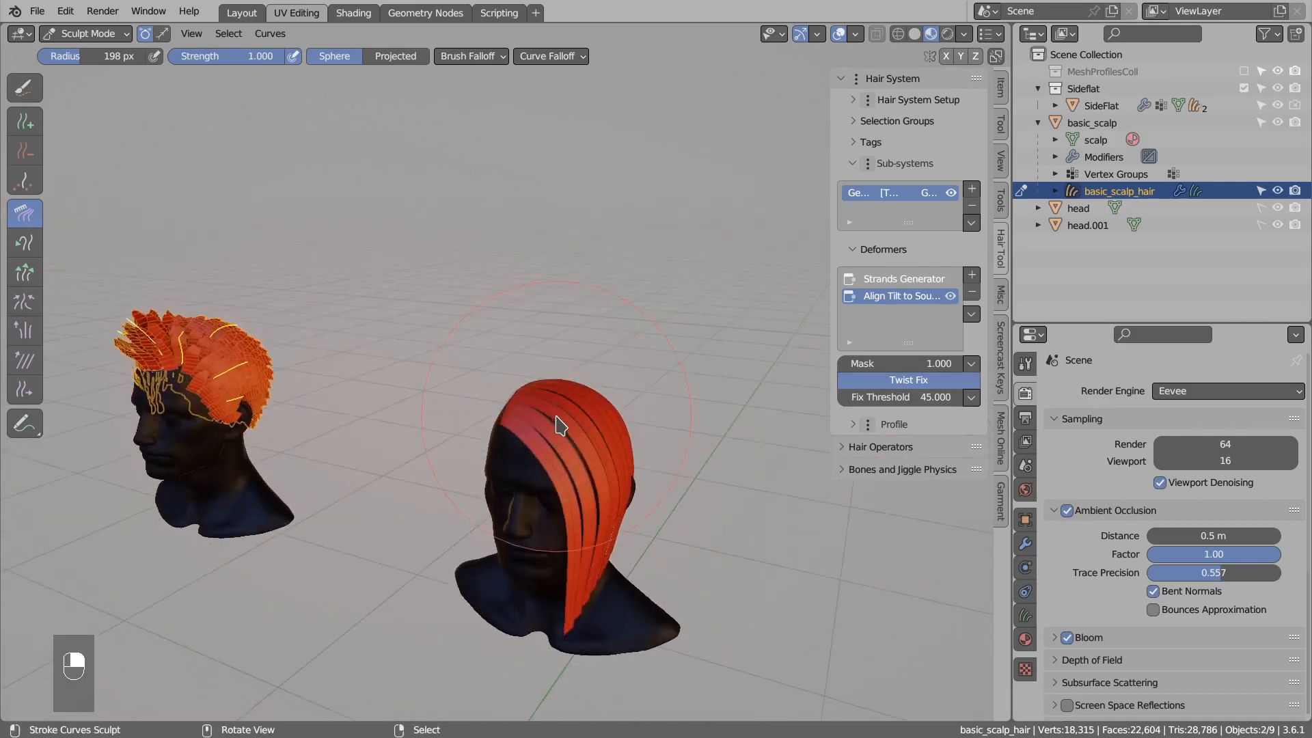
left_click(74, 33)
left_click(87, 54)
scroll(596, 382, "up", 3)
left_click(603, 384)
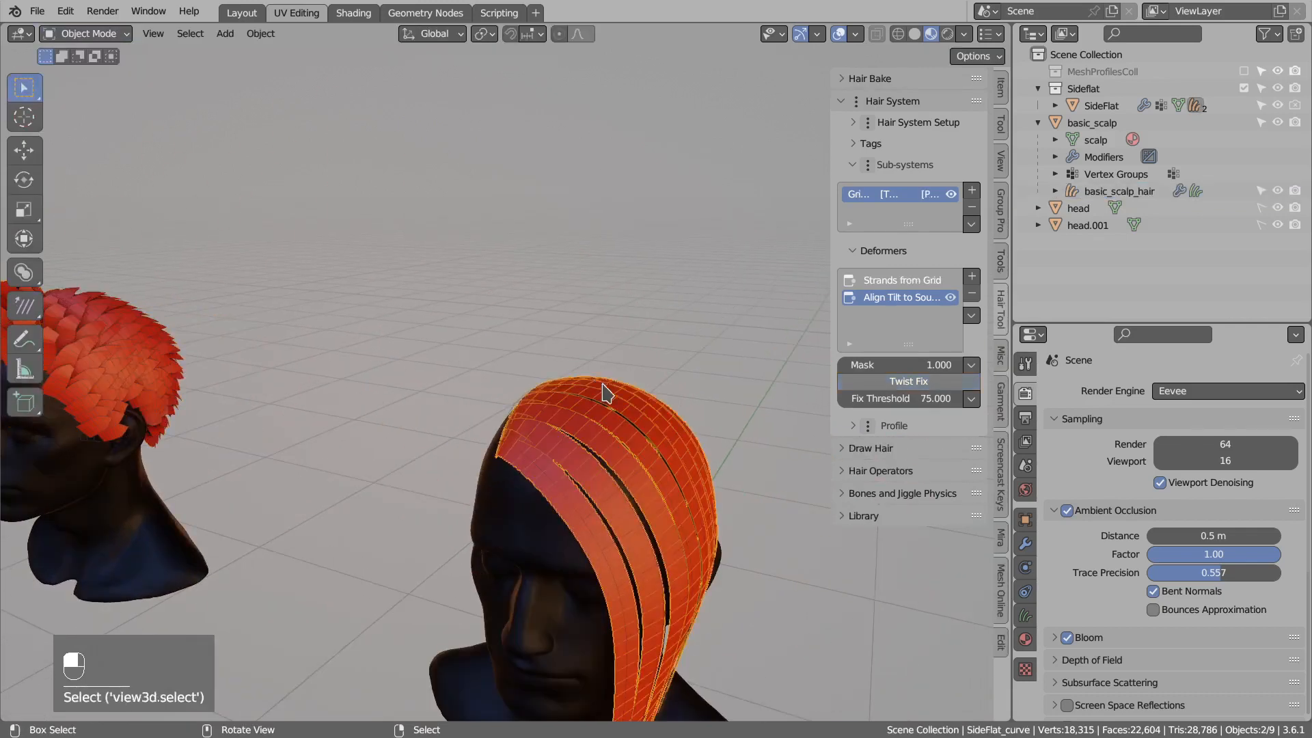
Turn the Align Tilt to Source Surface deformer off and back on to compare the SideFlat strands with and without it.
left_click(951, 297)
middle_click_drag(710, 372, 572, 350)
left_click(950, 297)
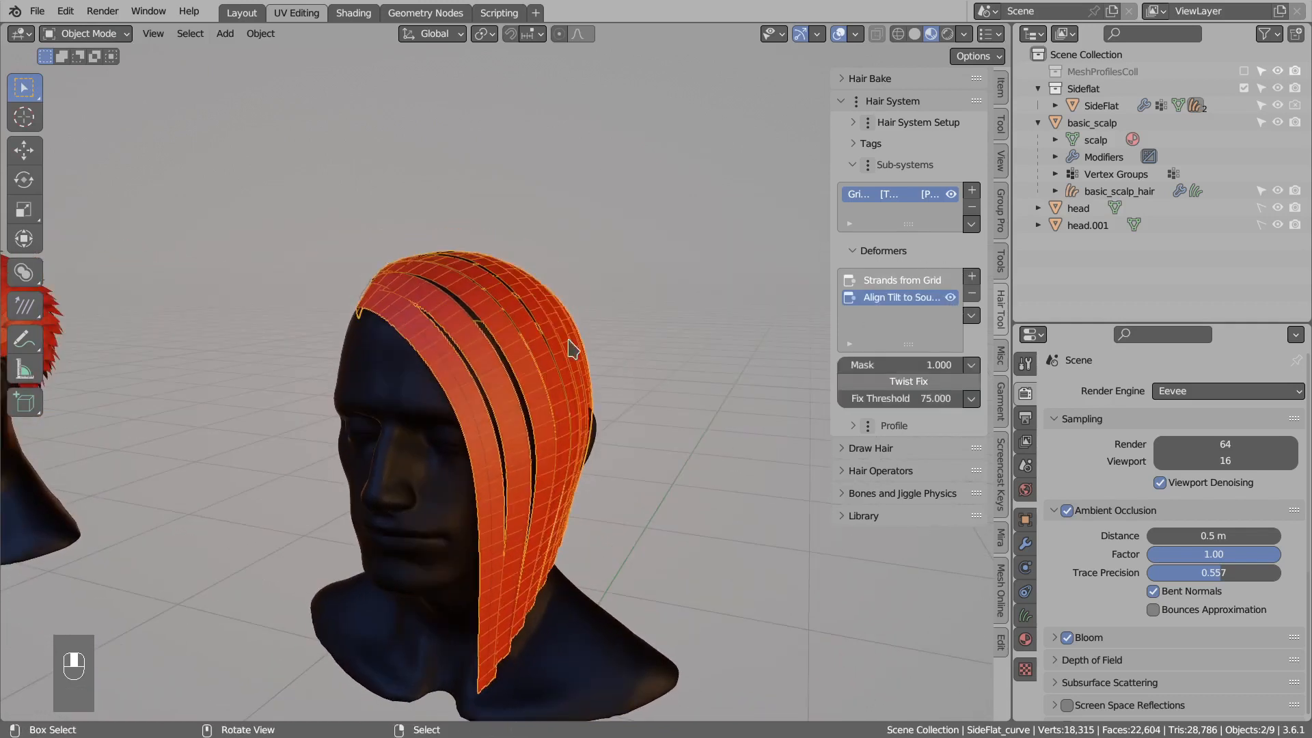
Annotate the front SideFlat strand with a line along its length and short marks, and erase the annotations.
key("d")
left_click_drag(382, 294, 382, 293)
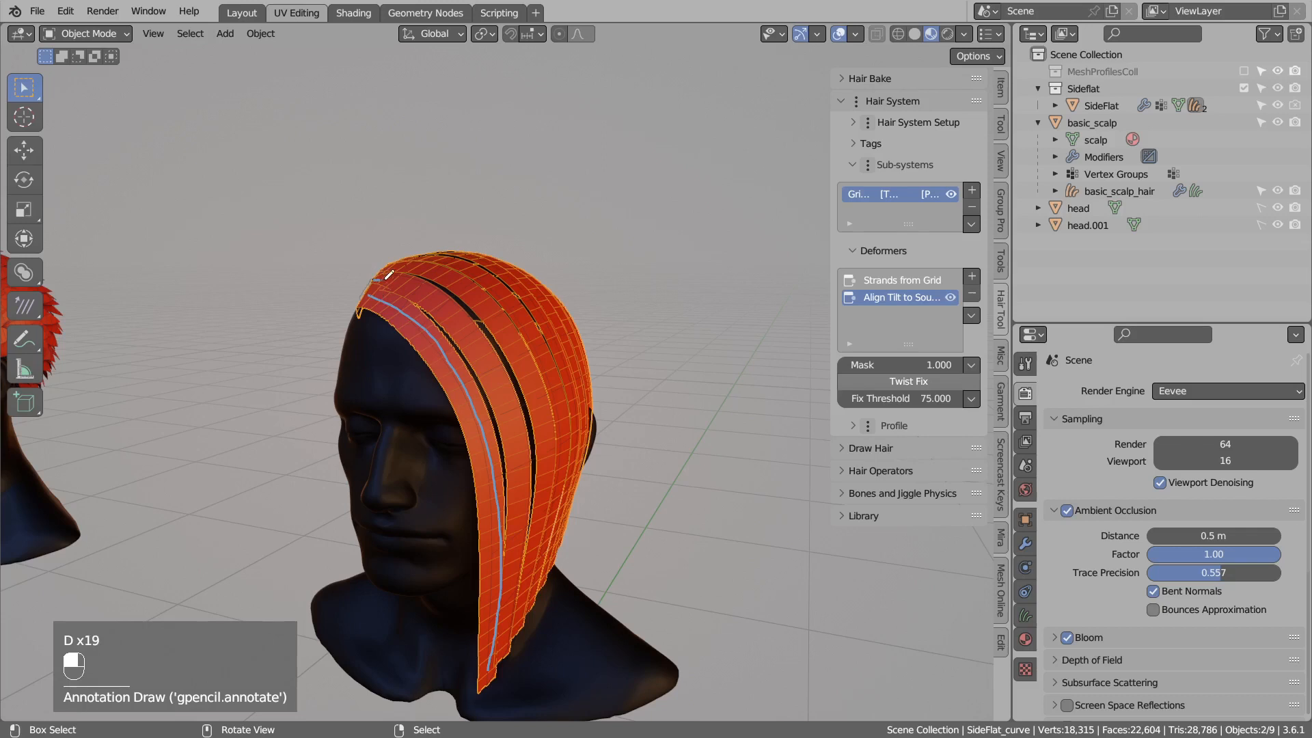
left_click_drag(522, 440, 529, 593)
left_click_drag(510, 649, 506, 666)
mouse_move(506, 666)
right_mouse_down()
mouse_move(480, 476)
mouse_move(398, 320)
right_mouse_up()
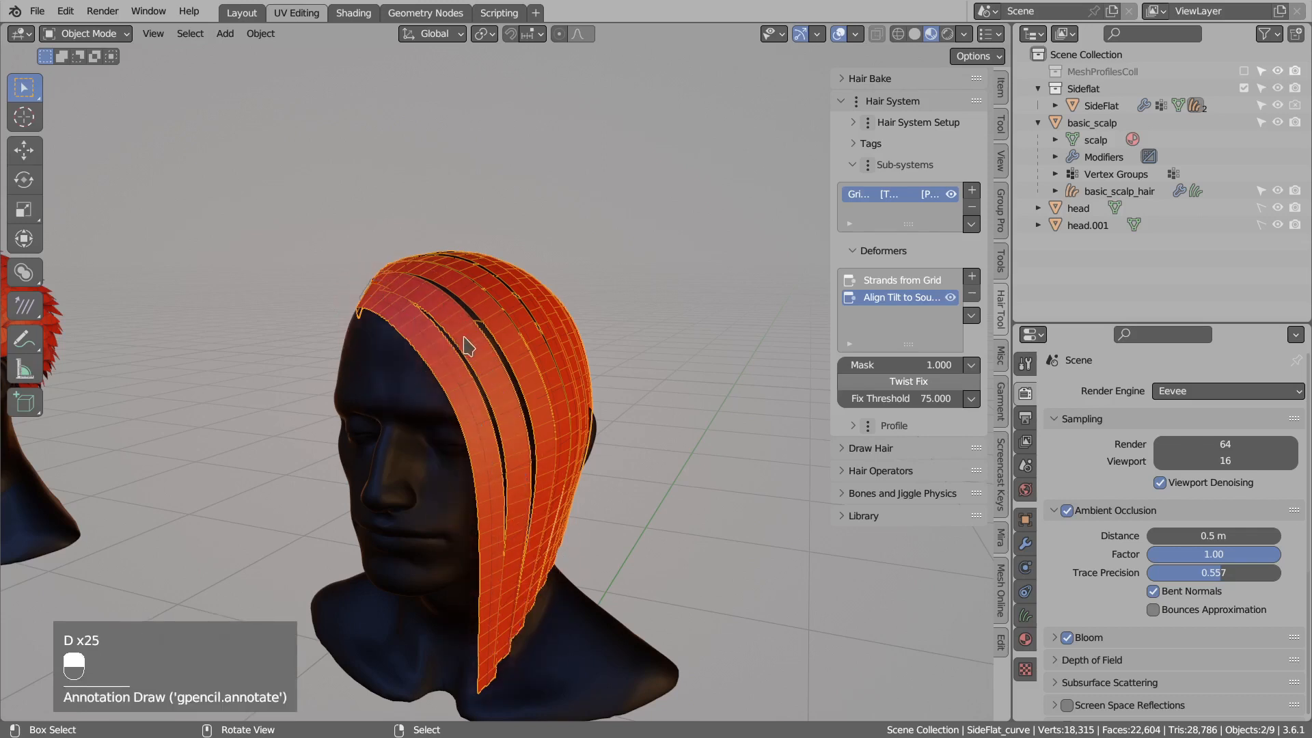
middle_click_drag(465, 352, 591, 304)
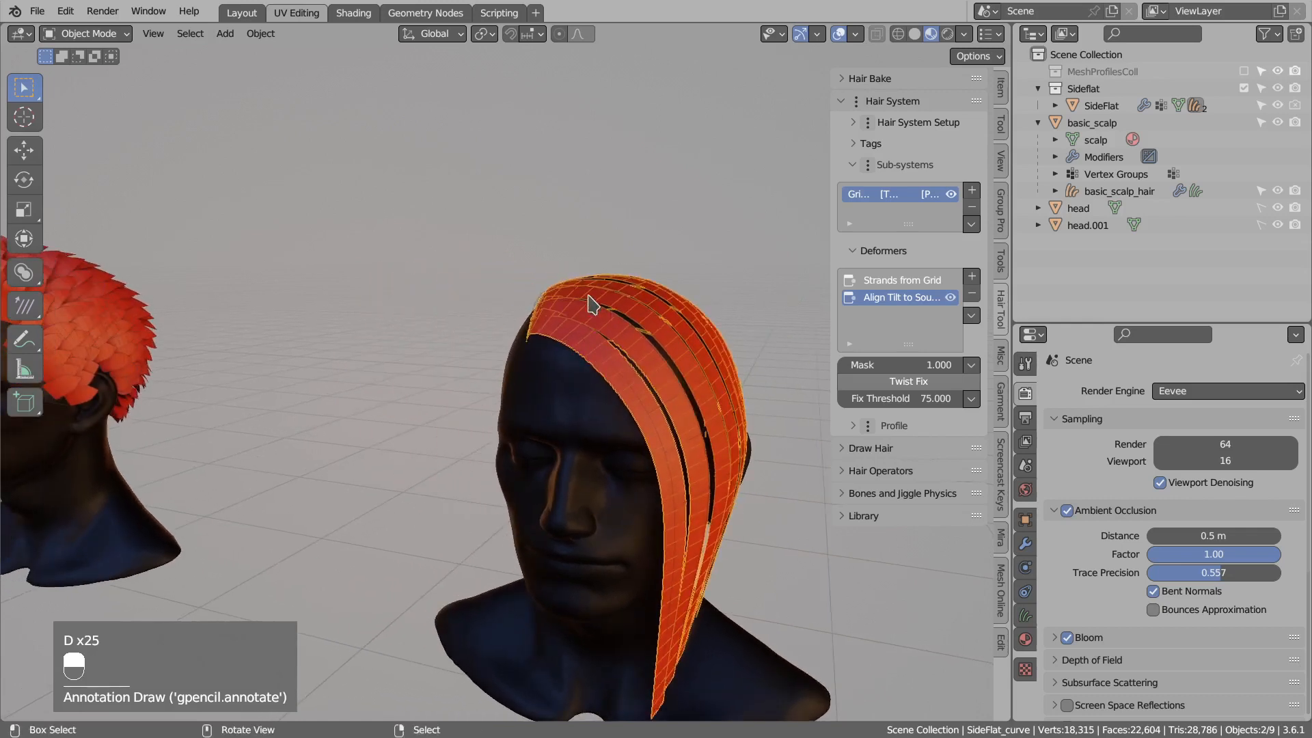
Undo the recent actions back to the state where the basic_scalp_hair system on the first head is selected.
key("ctrl+z")
key("ctrl+z")
key("ctrl+z")
key("ctrl+z")
key("ctrl+z")
key("ctrl+z")
key("ctrl+z")
key("ctrl+z")
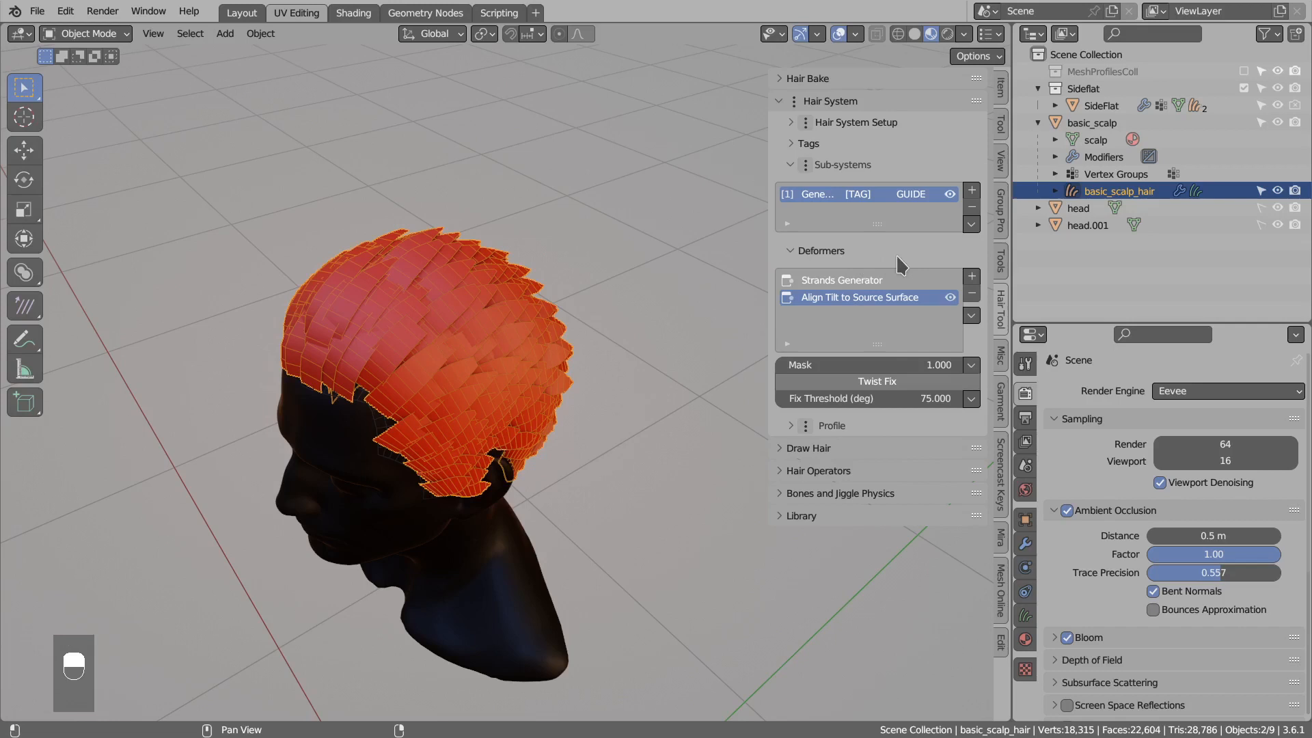
Add a Braids (child) deformer to the scalp hair and set its Global Scale to 0.1.
left_click(972, 280)
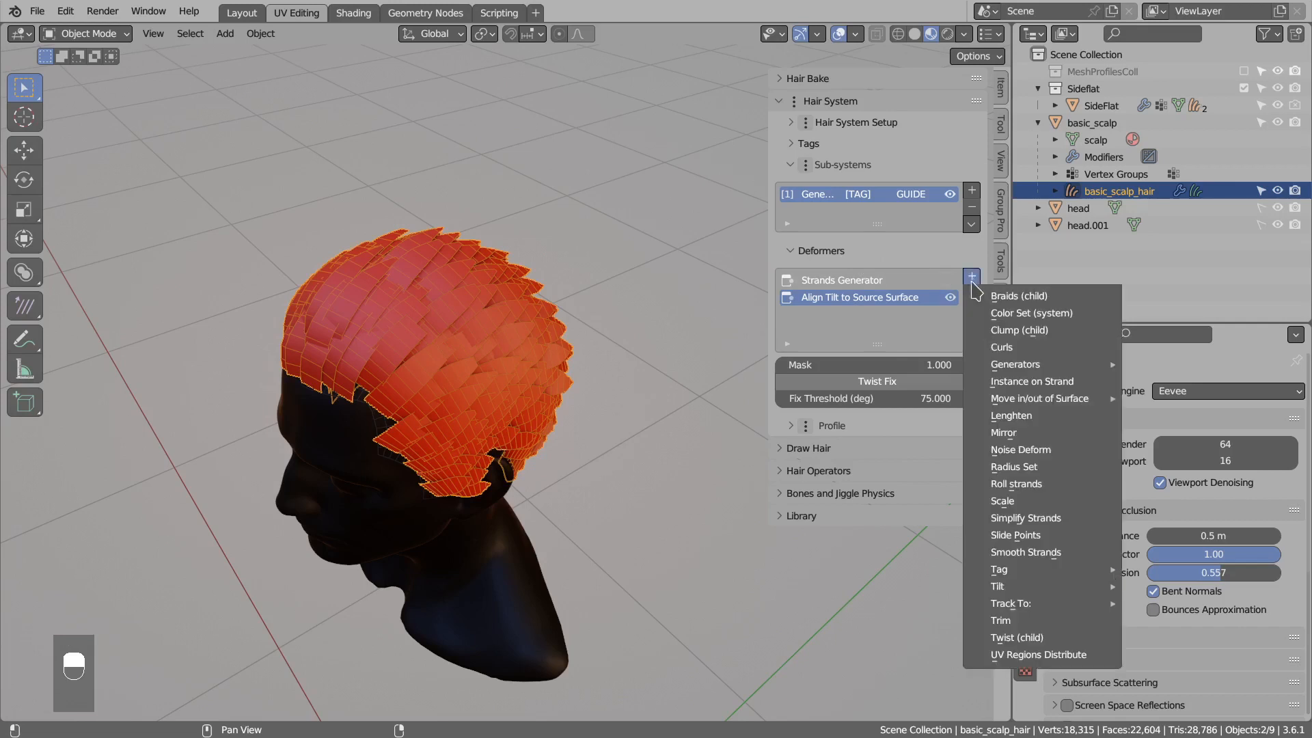
left_click(1003, 298)
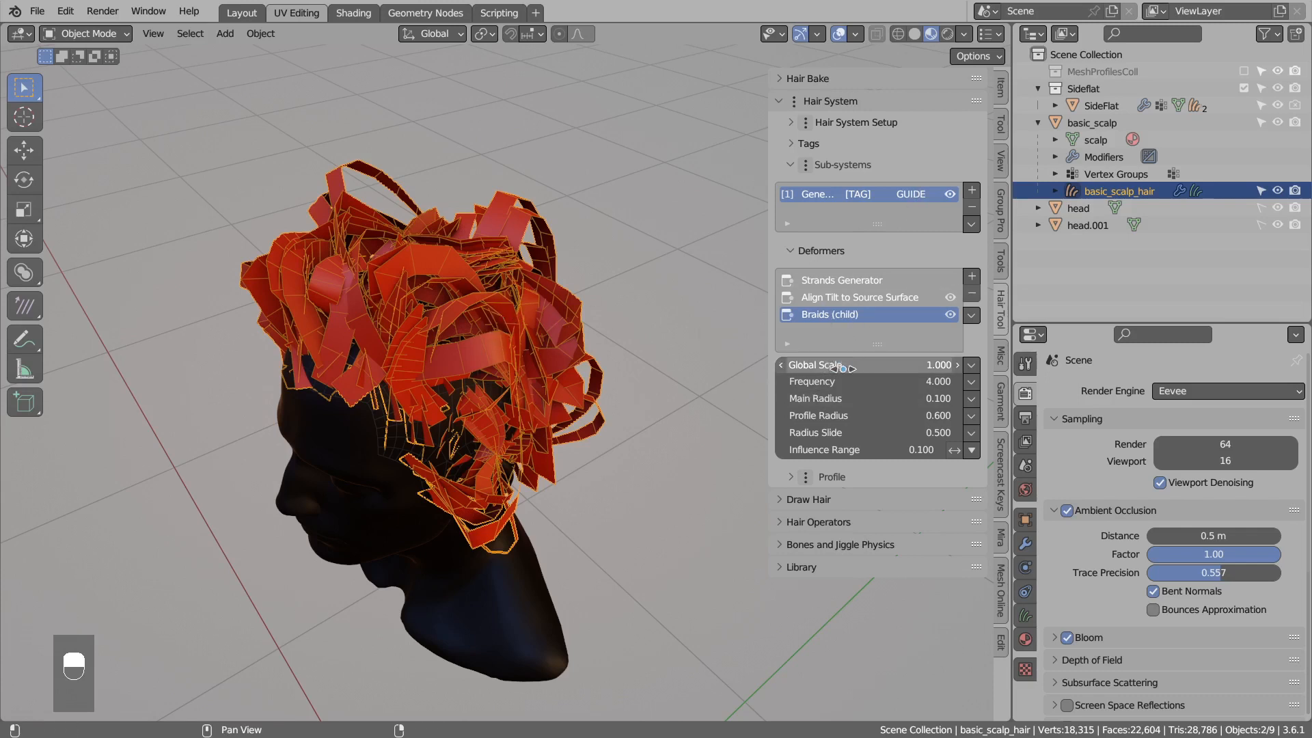
left_click(845, 367)
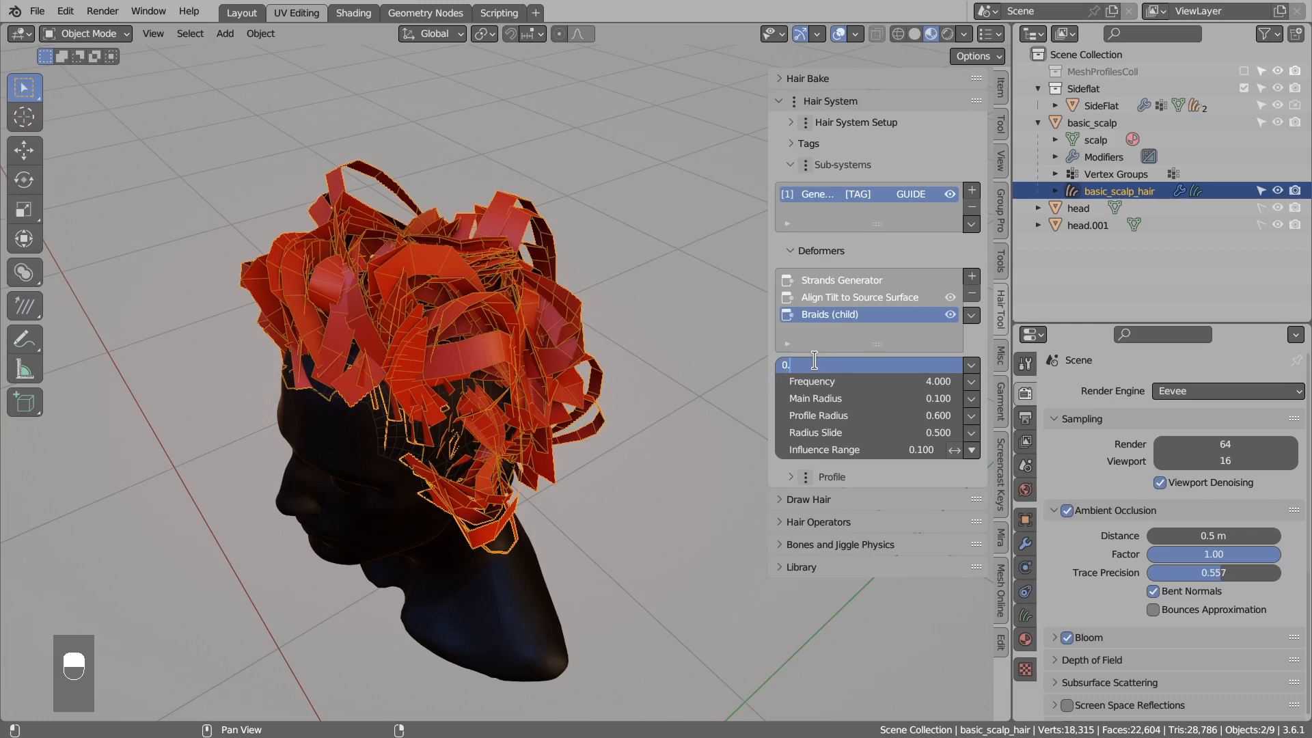
key("Return")
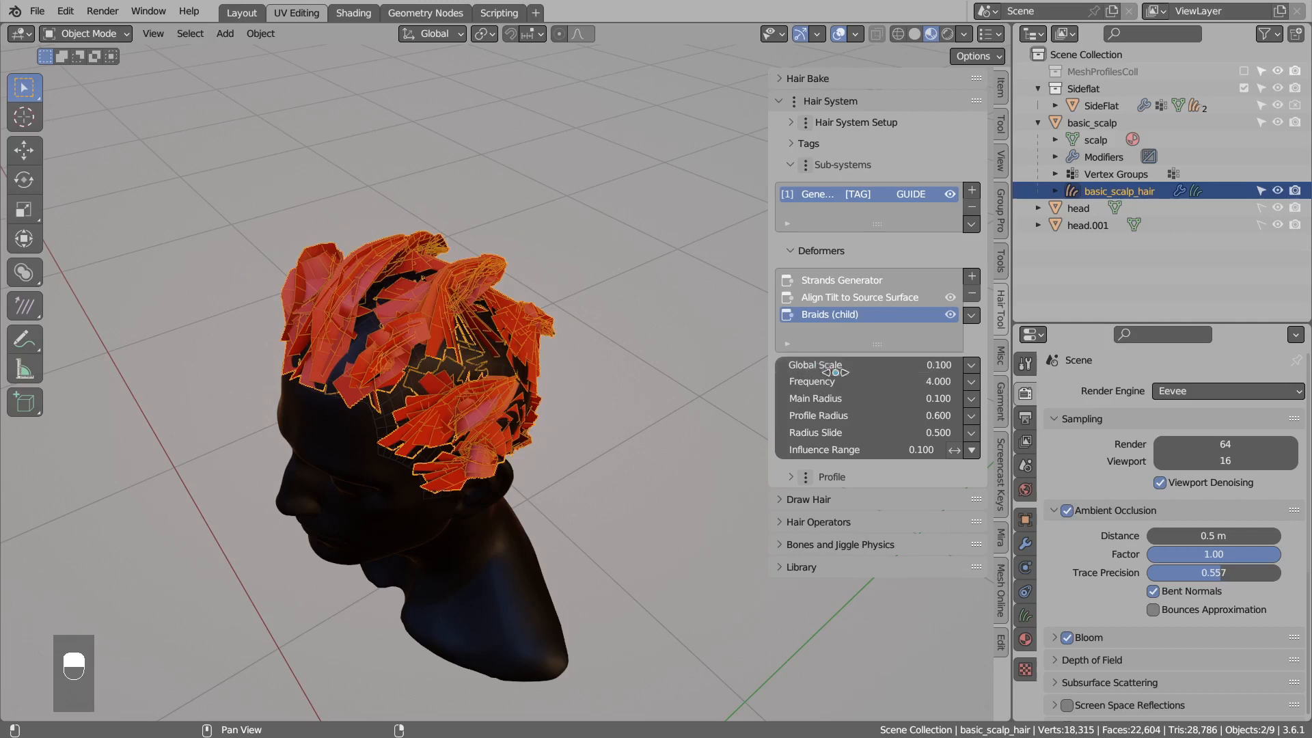
middle_click_drag(560, 397, 540, 377)
scroll(586, 408, "up", 2)
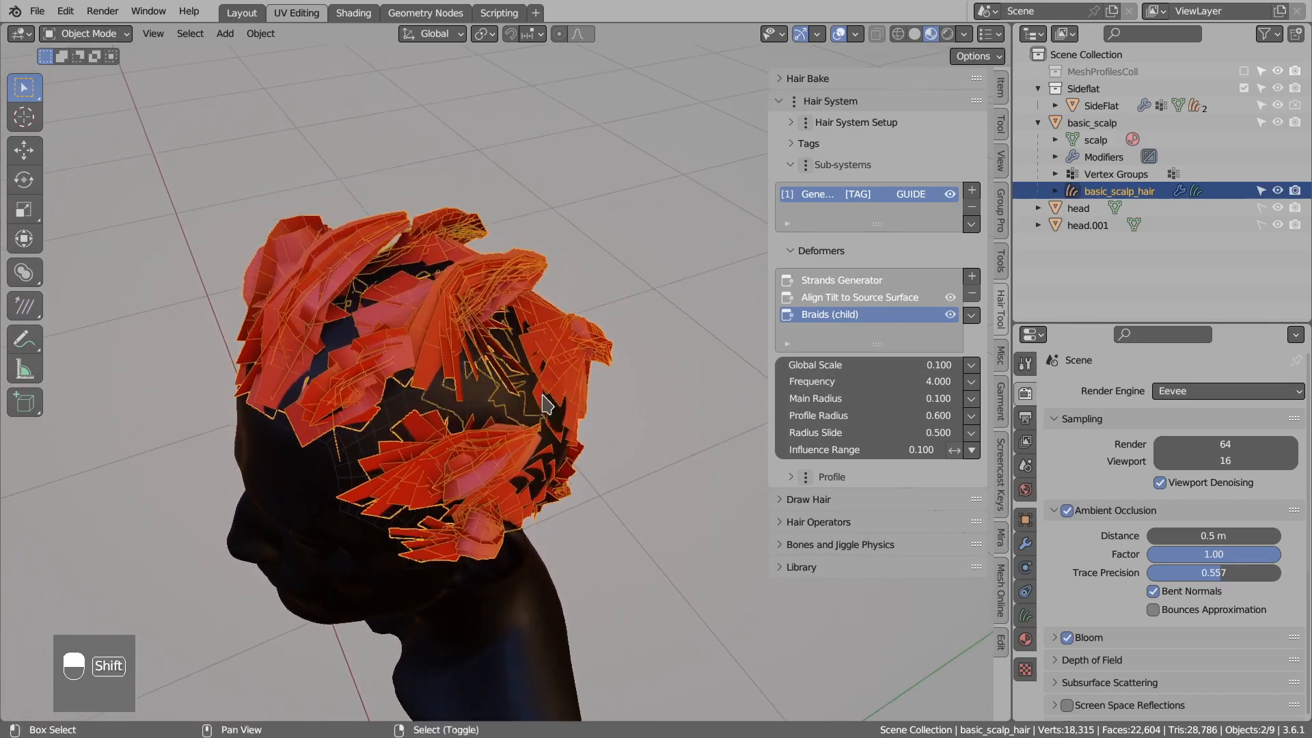
Switch the hair profile to Round Profile with a Profile Width of 0.001 m, and deselect everything.
left_click(844, 480)
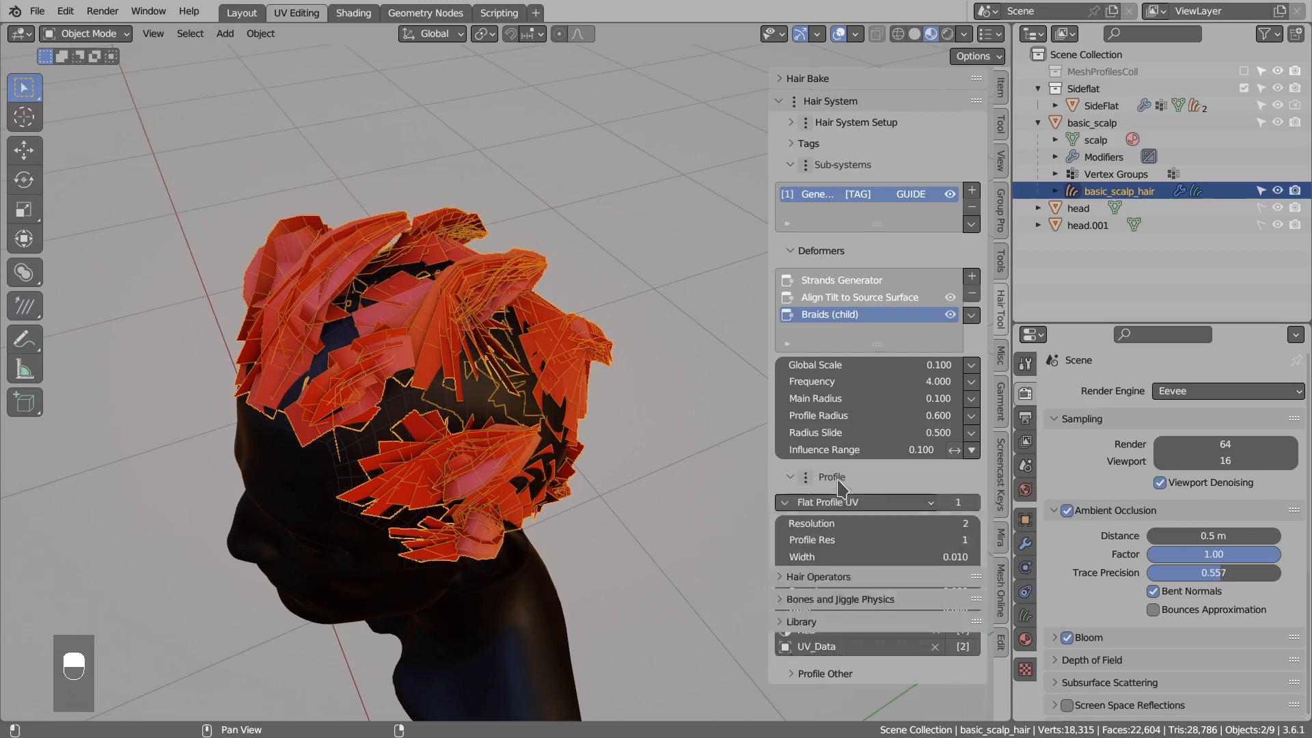
left_click(819, 503)
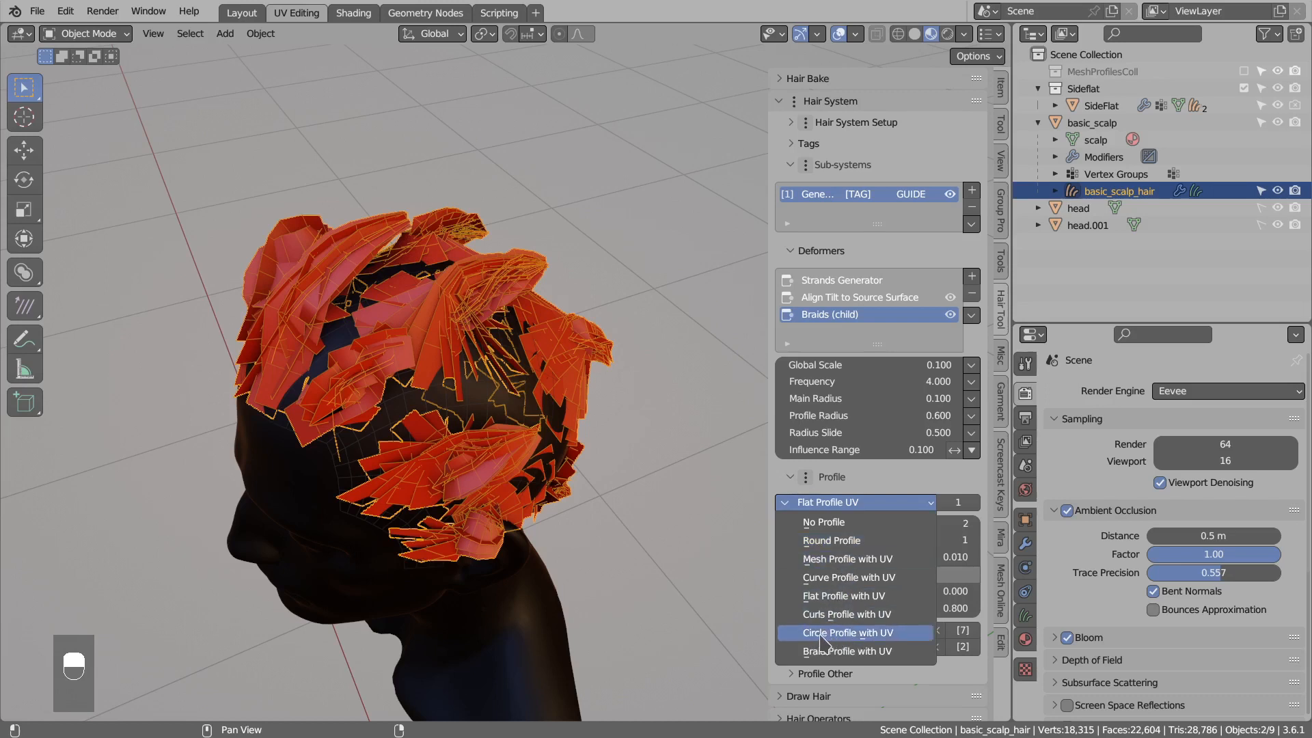
left_click(820, 541)
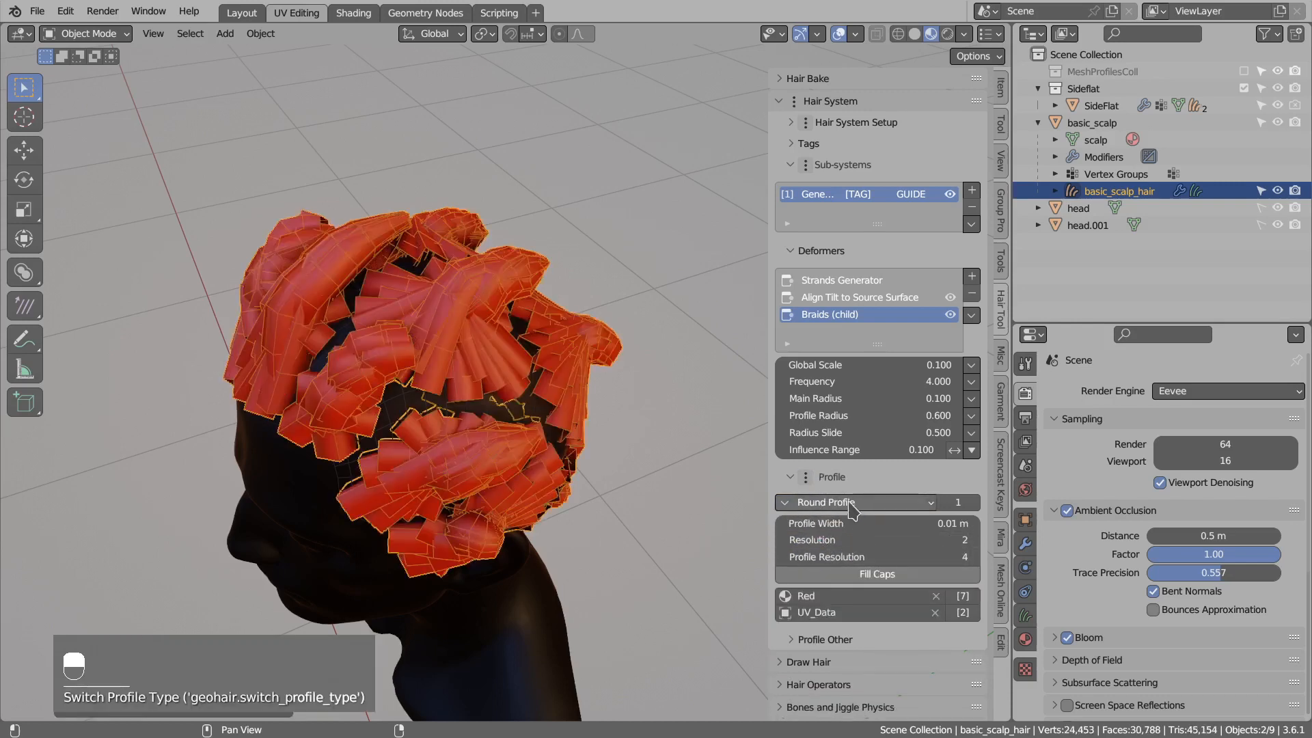
left_click(808, 524)
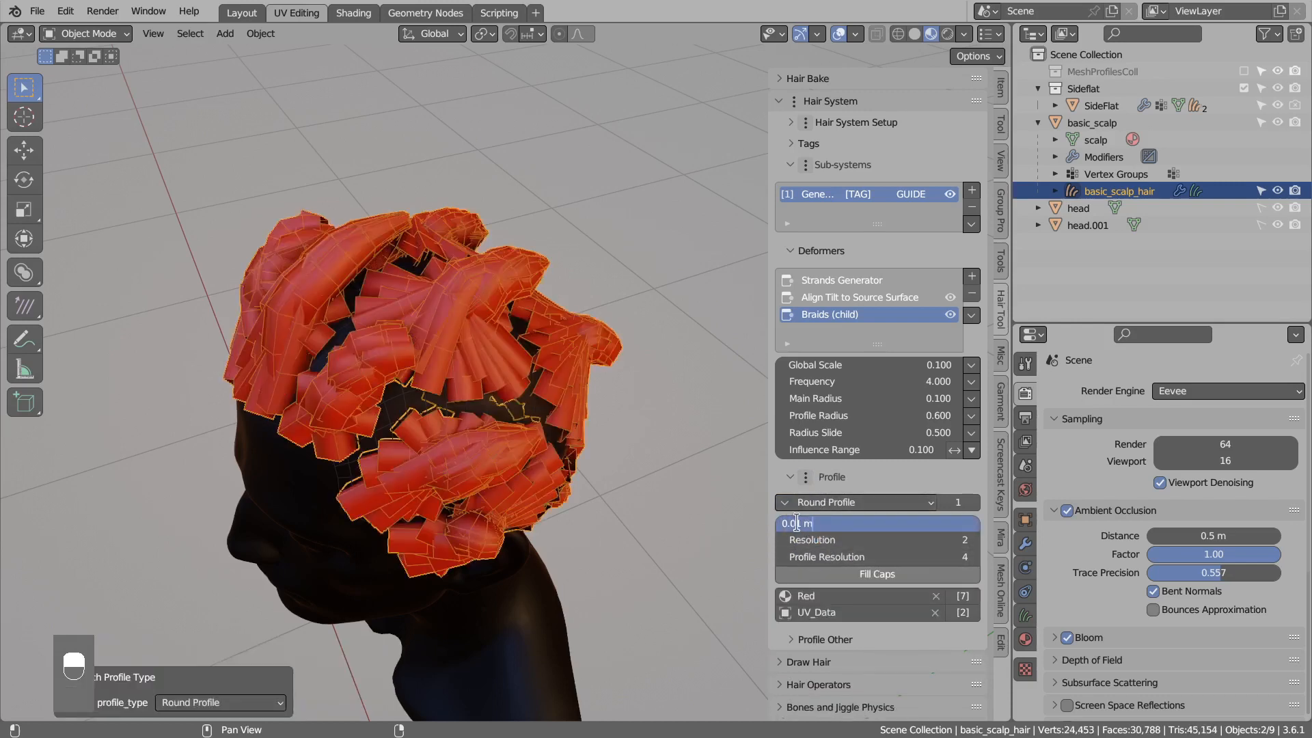
key("Return")
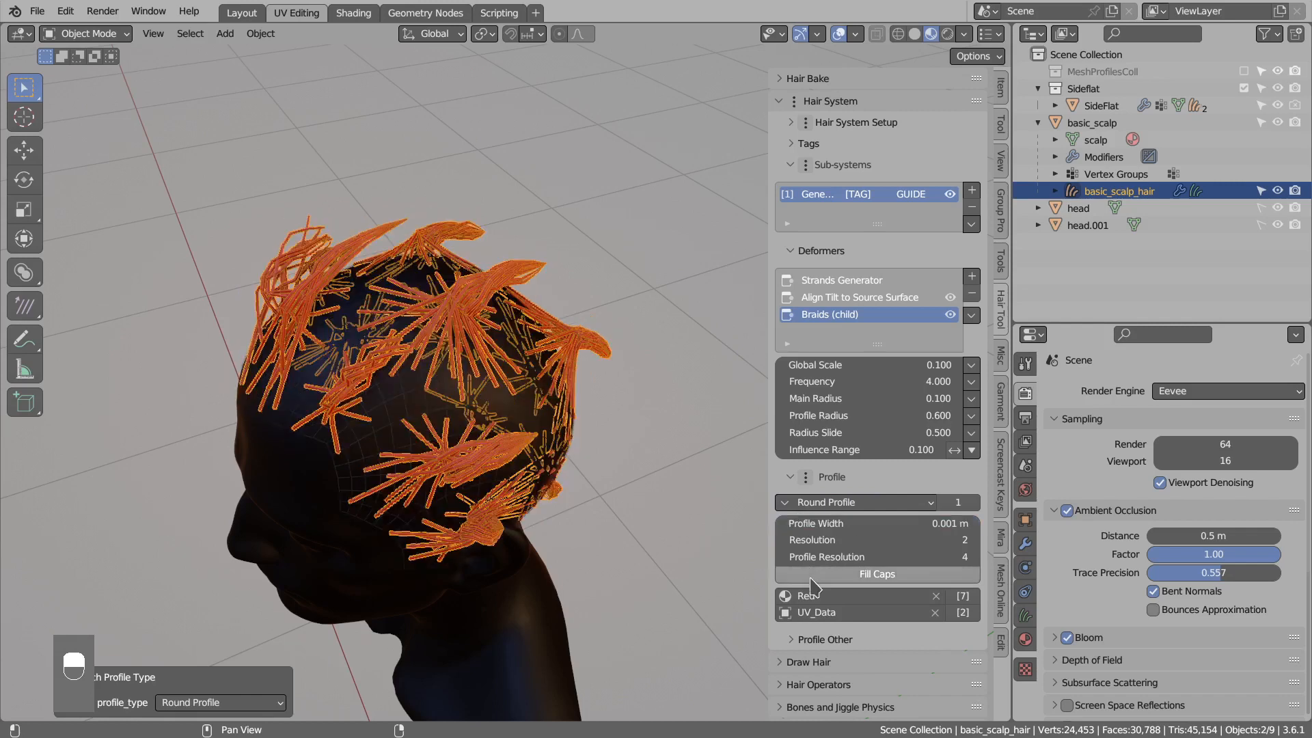
key("alt+a")
middle_click_drag(509, 367, 522, 419)
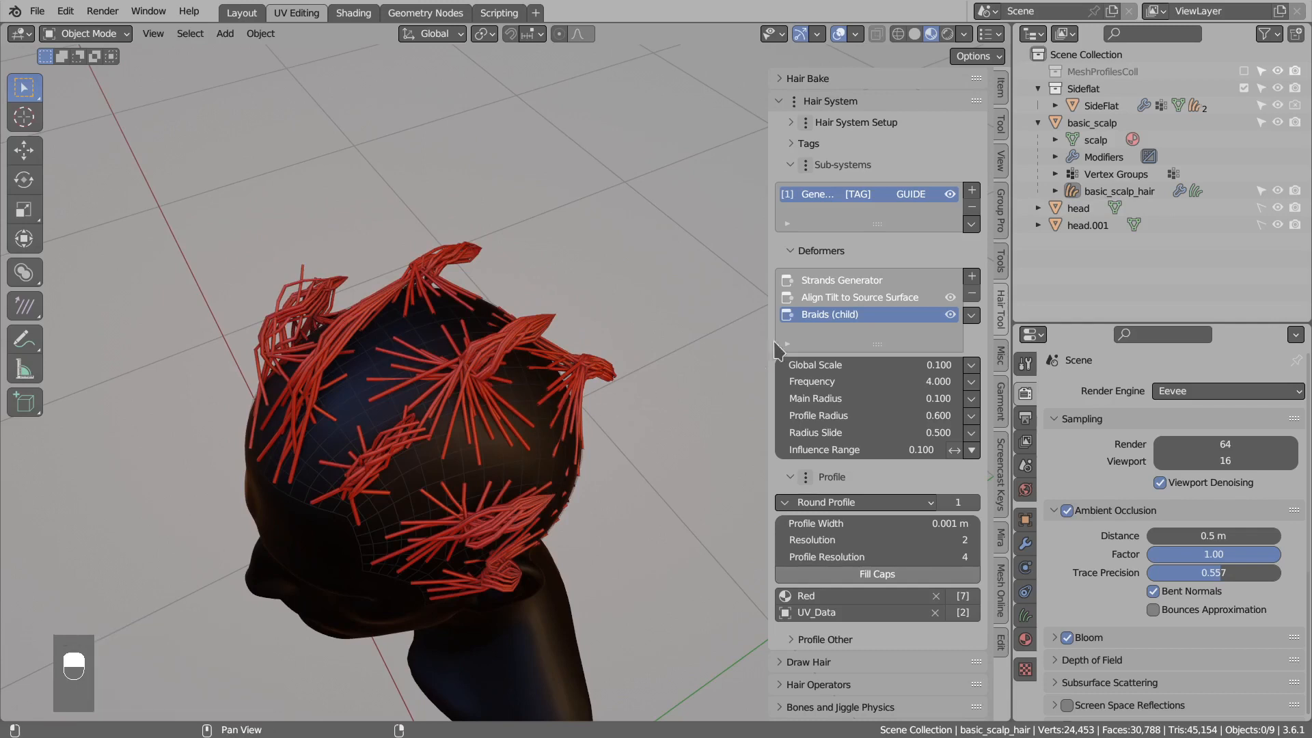
Change the Strands Generator's distribution to Random and set its Density to 118888.
left_click(840, 281)
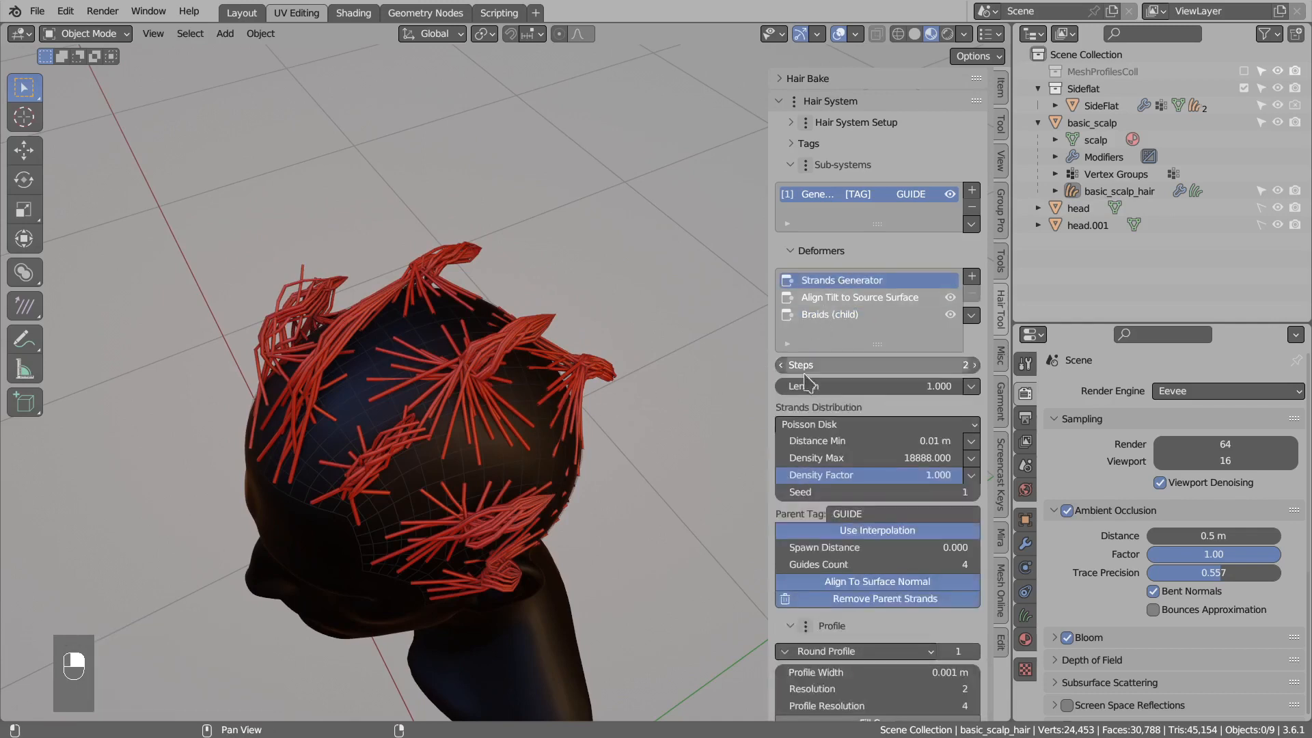
left_click(797, 425)
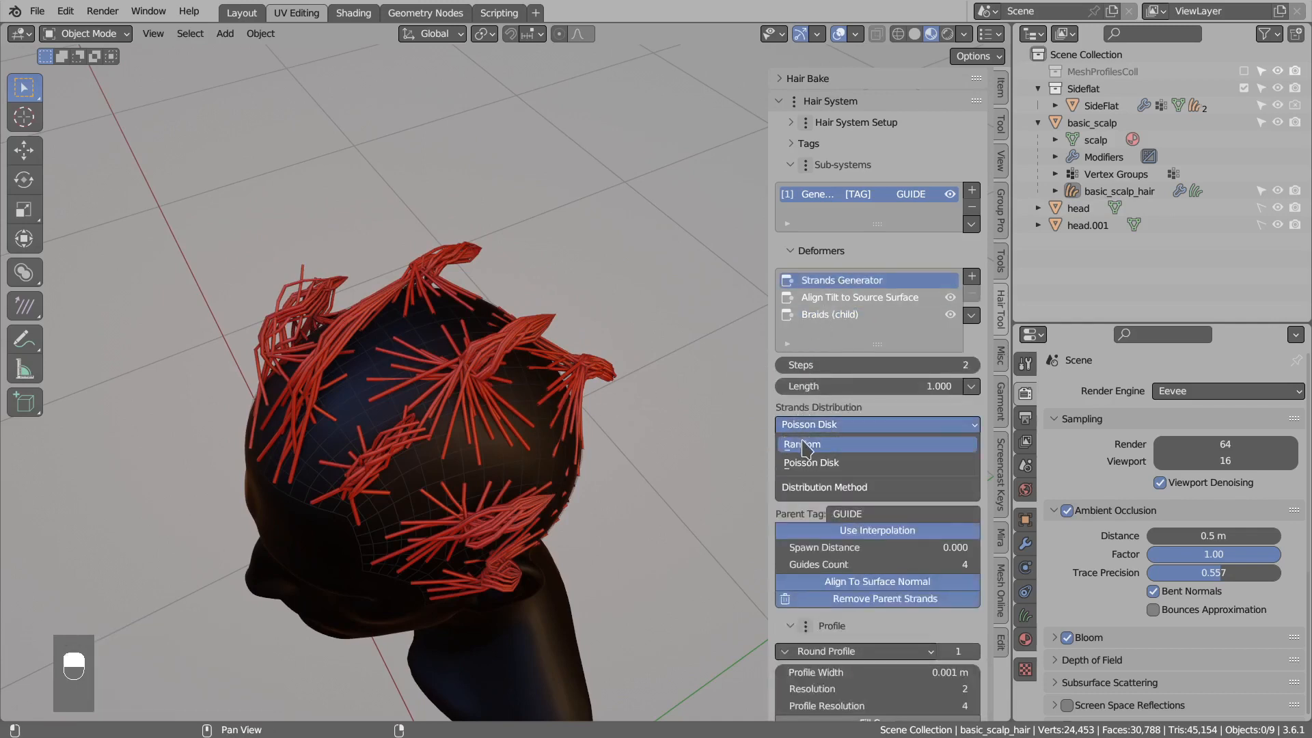
left_click(803, 444)
left_click(809, 442)
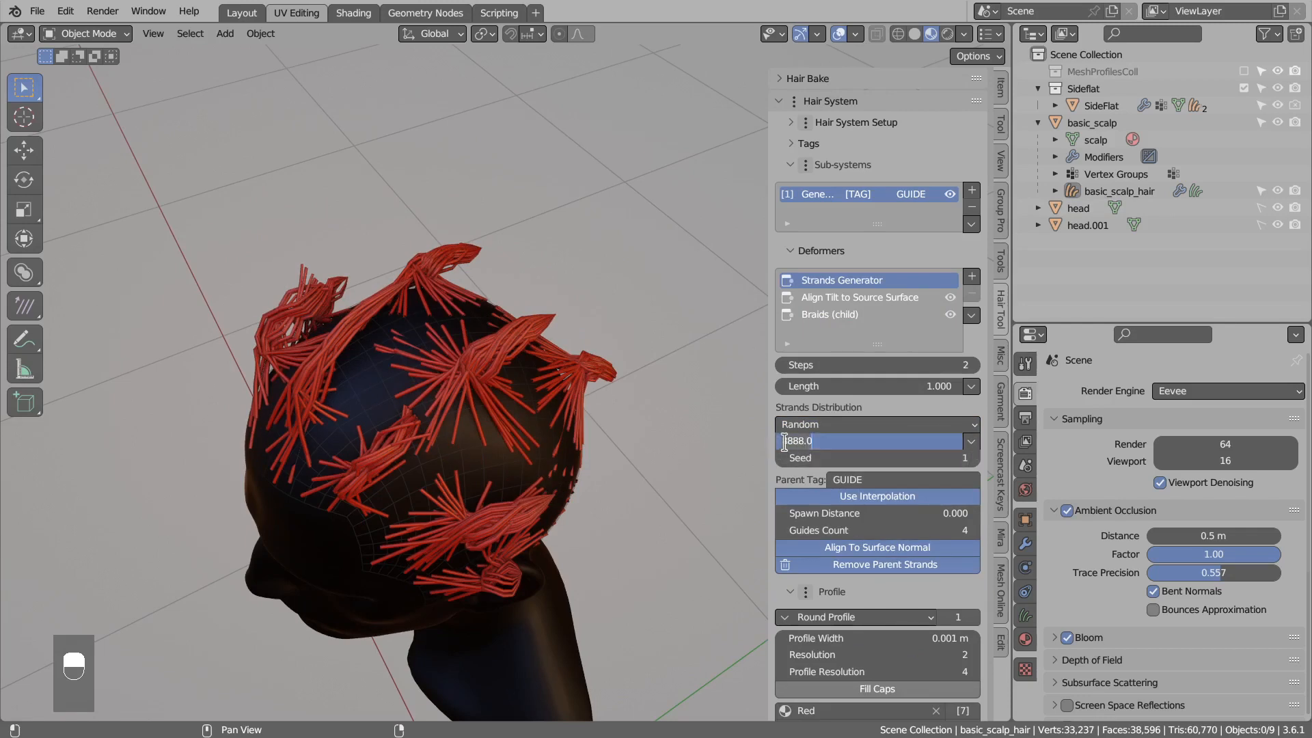
key("Return")
middle_click_drag(526, 387, 615, 433)
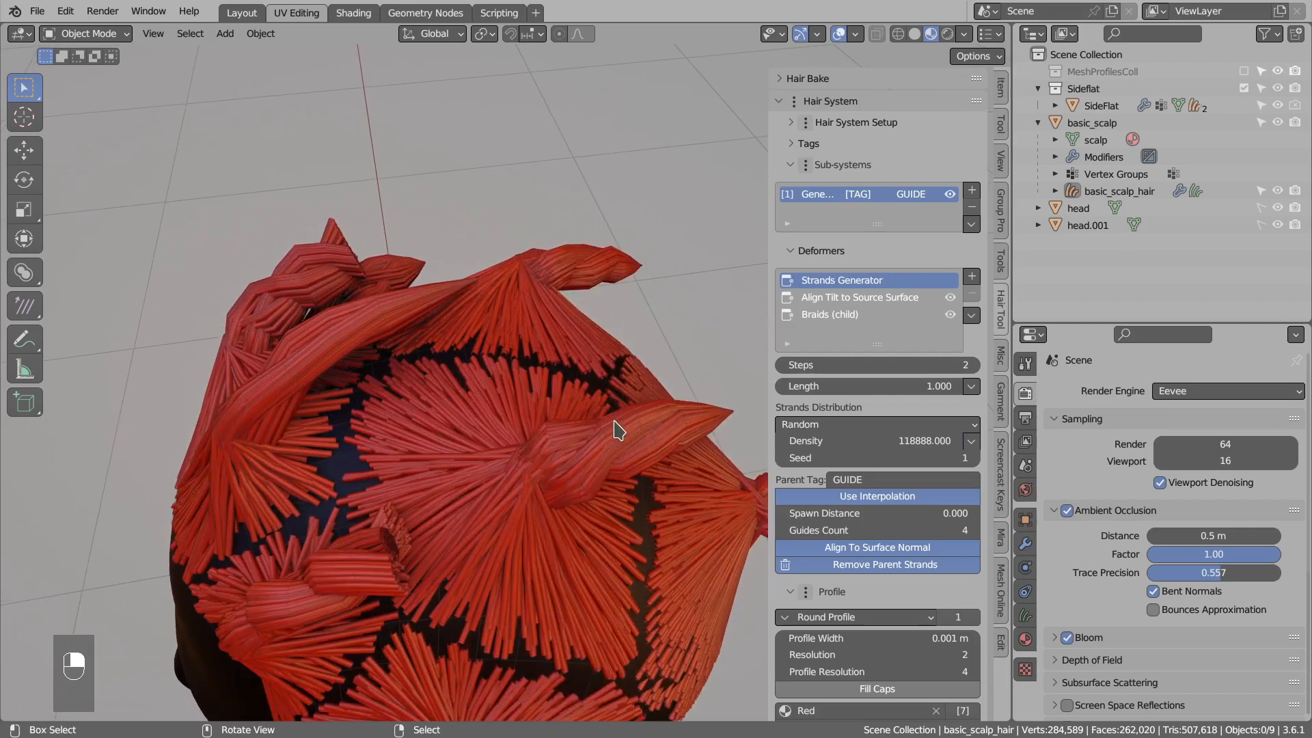
scroll(618, 420, "up", 2)
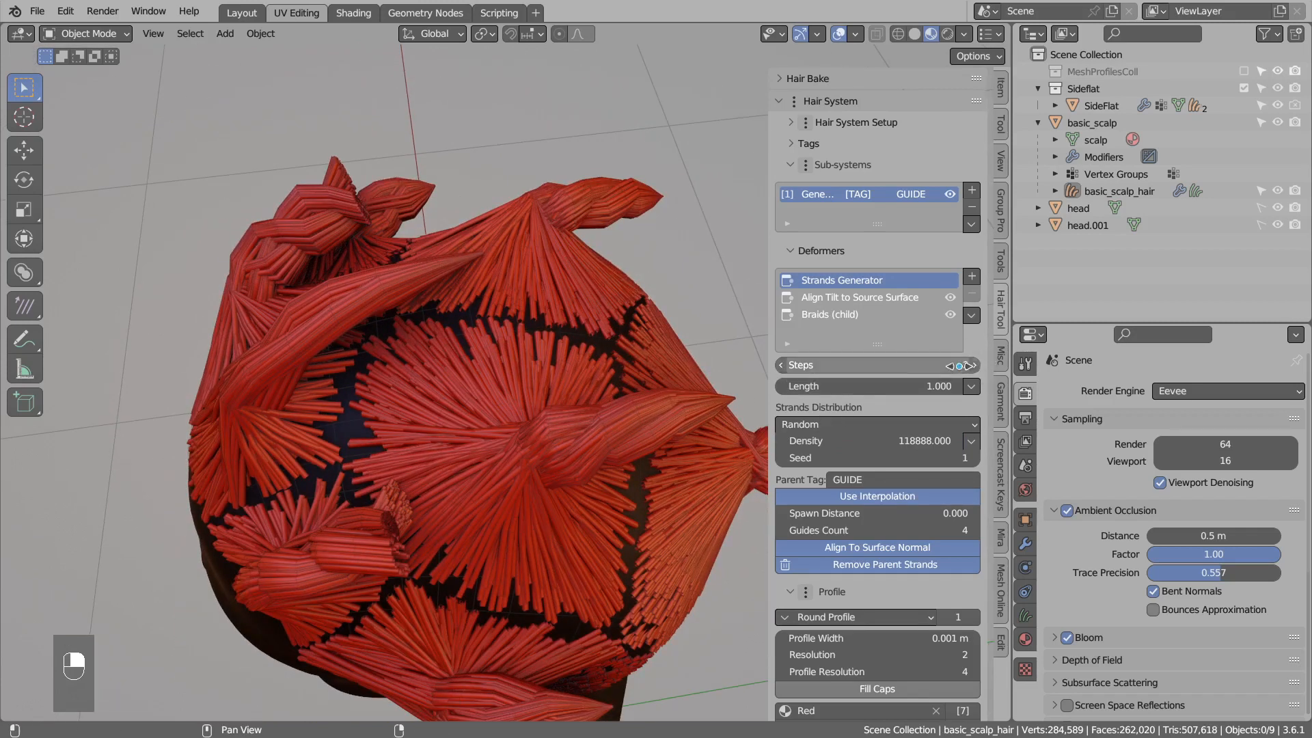
Raise the Strands Generator's Steps to 4 and select the braided hair on the head.
left_click(974, 367)
left_click(973, 367)
scroll(683, 426, "down", 1)
left_click(635, 444)
key("alt+q")
middle_click_drag(620, 445, 507, 347, "shift")
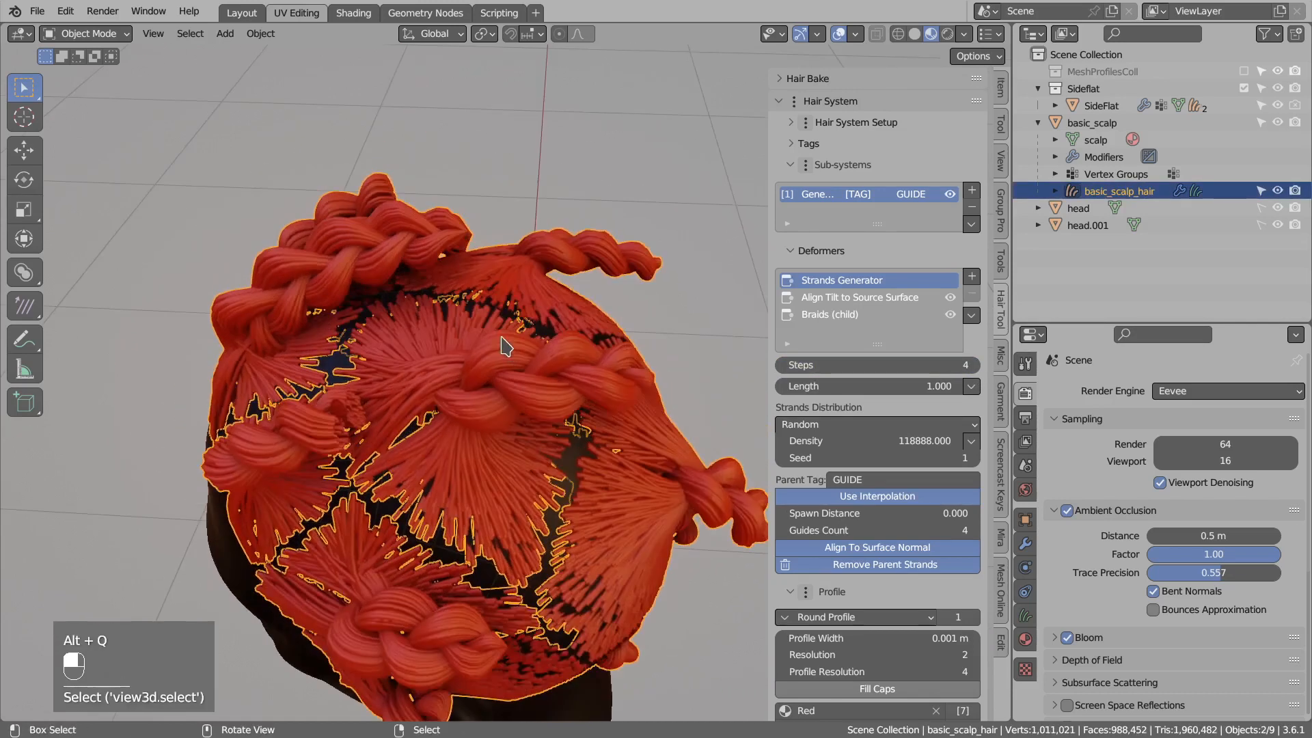
Try a Global Scale of 0.13 on the Braids (child) deformer, and undo the change.
left_click(817, 314)
left_click(838, 365)
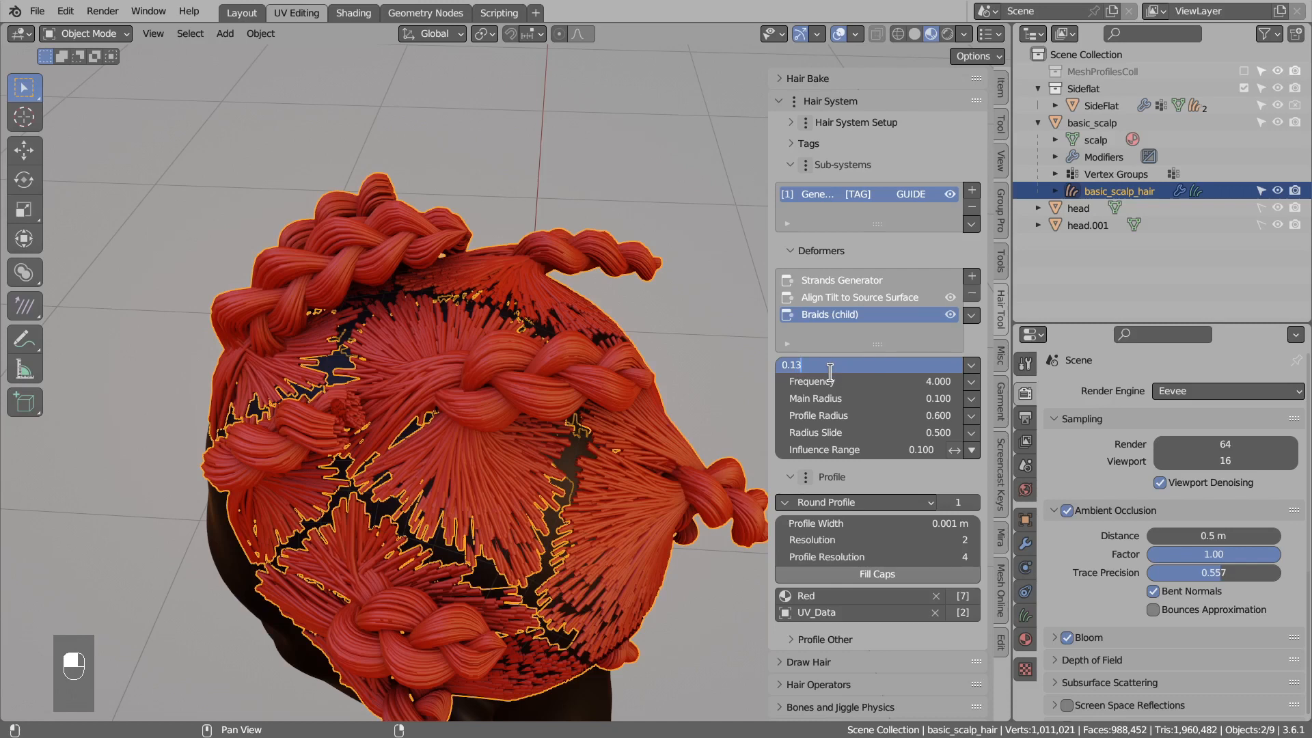
type("0.13")
key("Return")
middle_click_drag(601, 381, 497, 392)
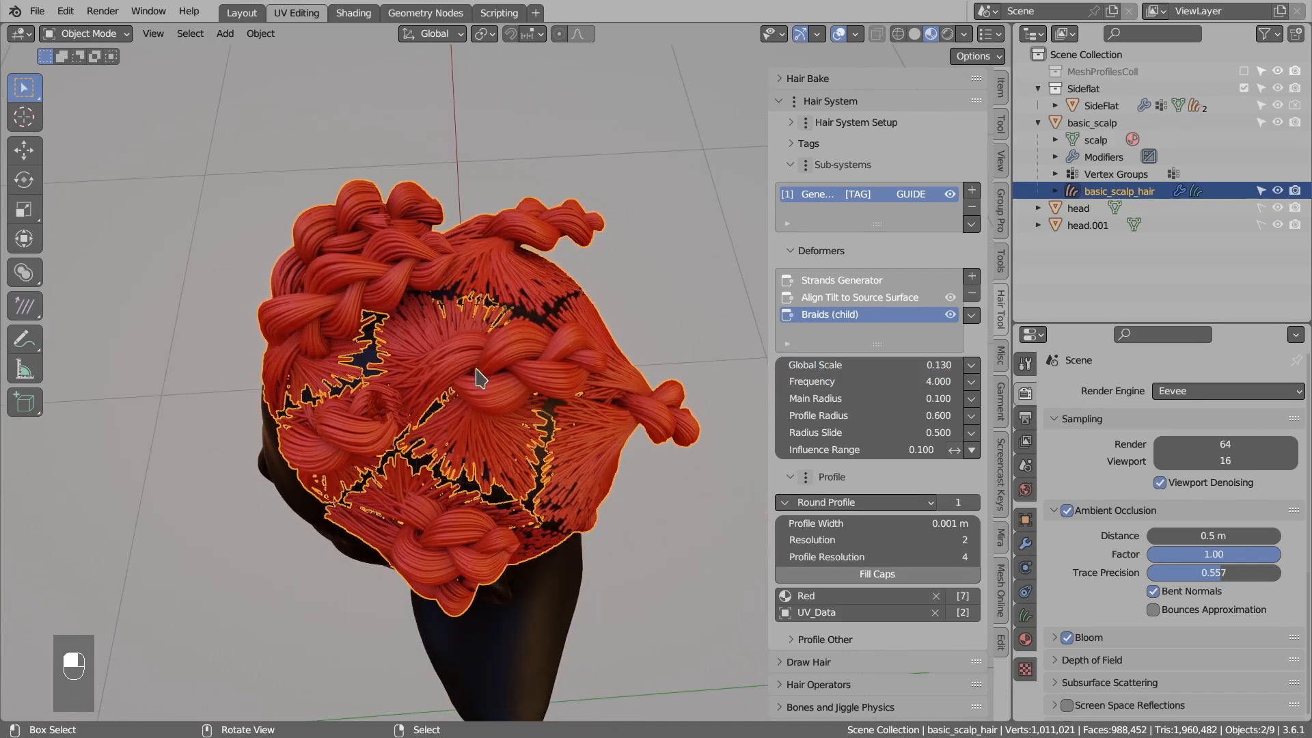
key("ctrl+z")
Try a Frequency of 3 on the Braids (child) deformer, and set it back to 4.
left_click(824, 379)
type("3")
key("Return")
left_click(830, 374)
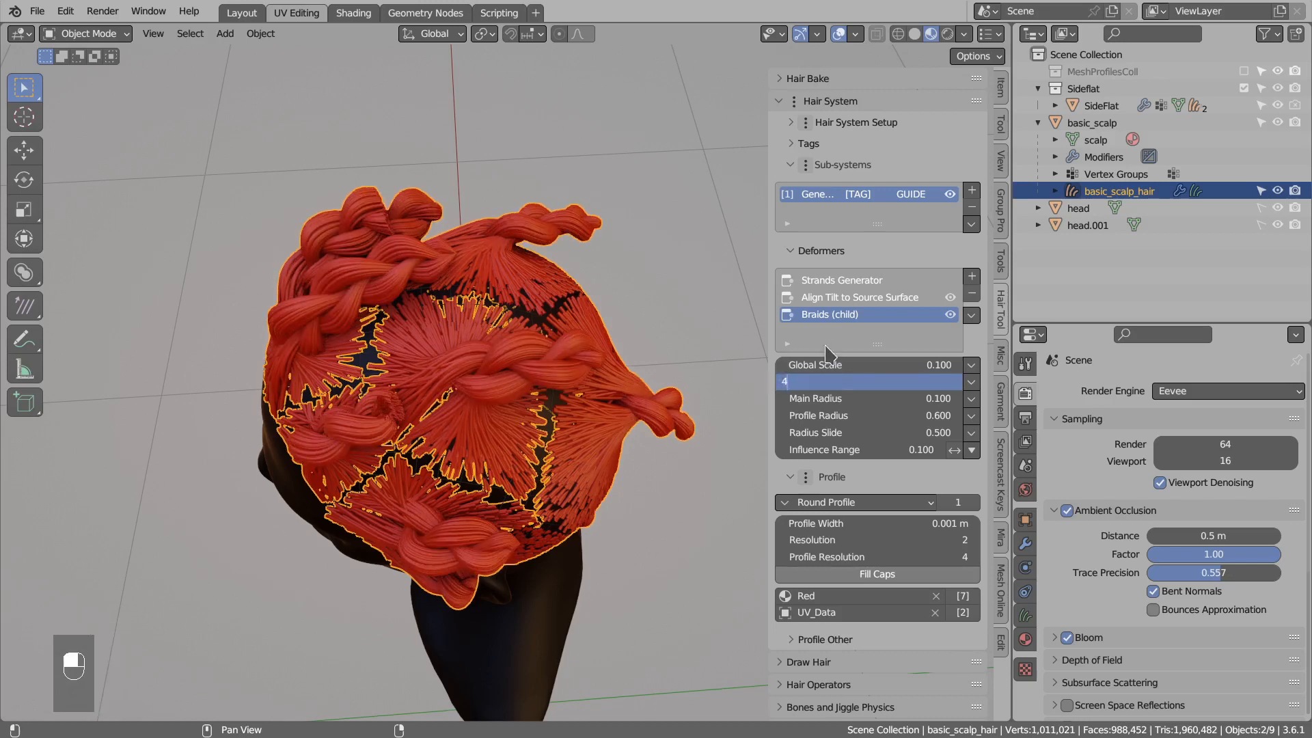
type("4")
key("Return")
Try a Main Radius of 0.14 for the braids, and undo the change.
left_click(824, 397)
type("0.14")
key("Return")
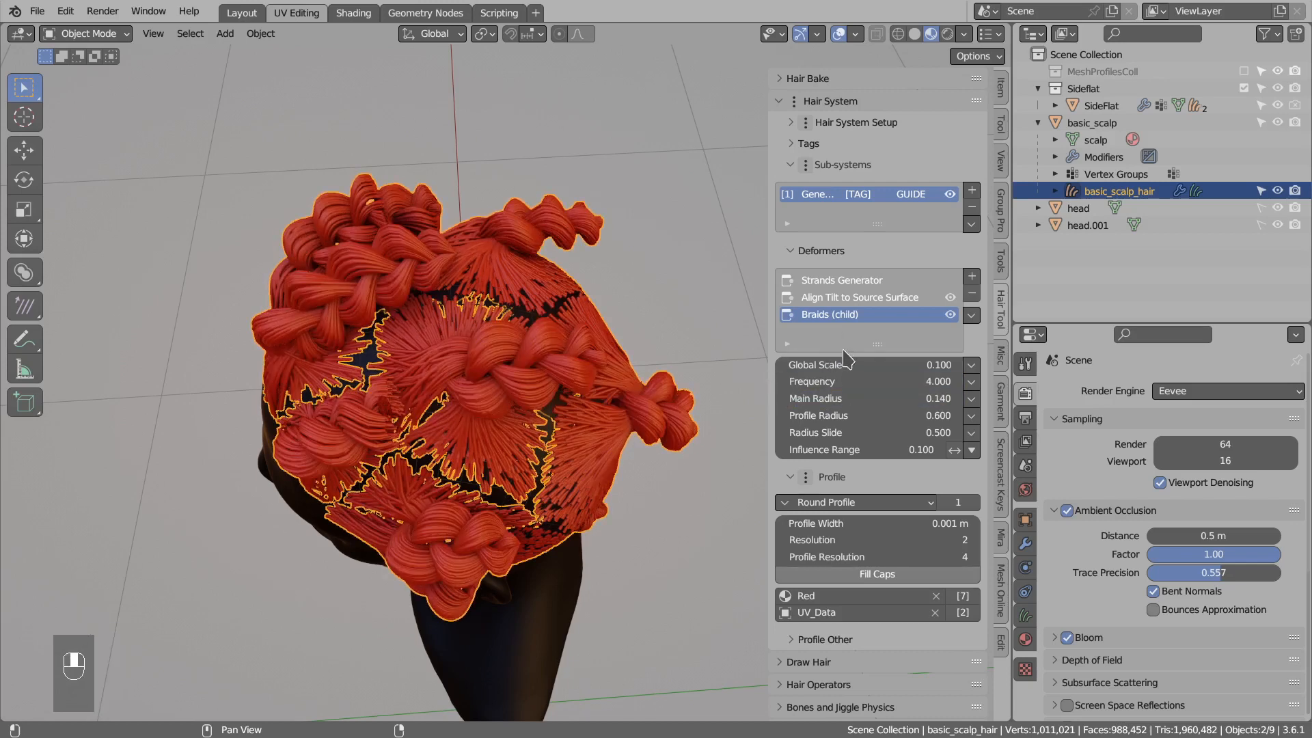
key("ctrl+z")
Try a Profile Radius of 0.3 for the braids, and undo the change.
left_click(835, 415)
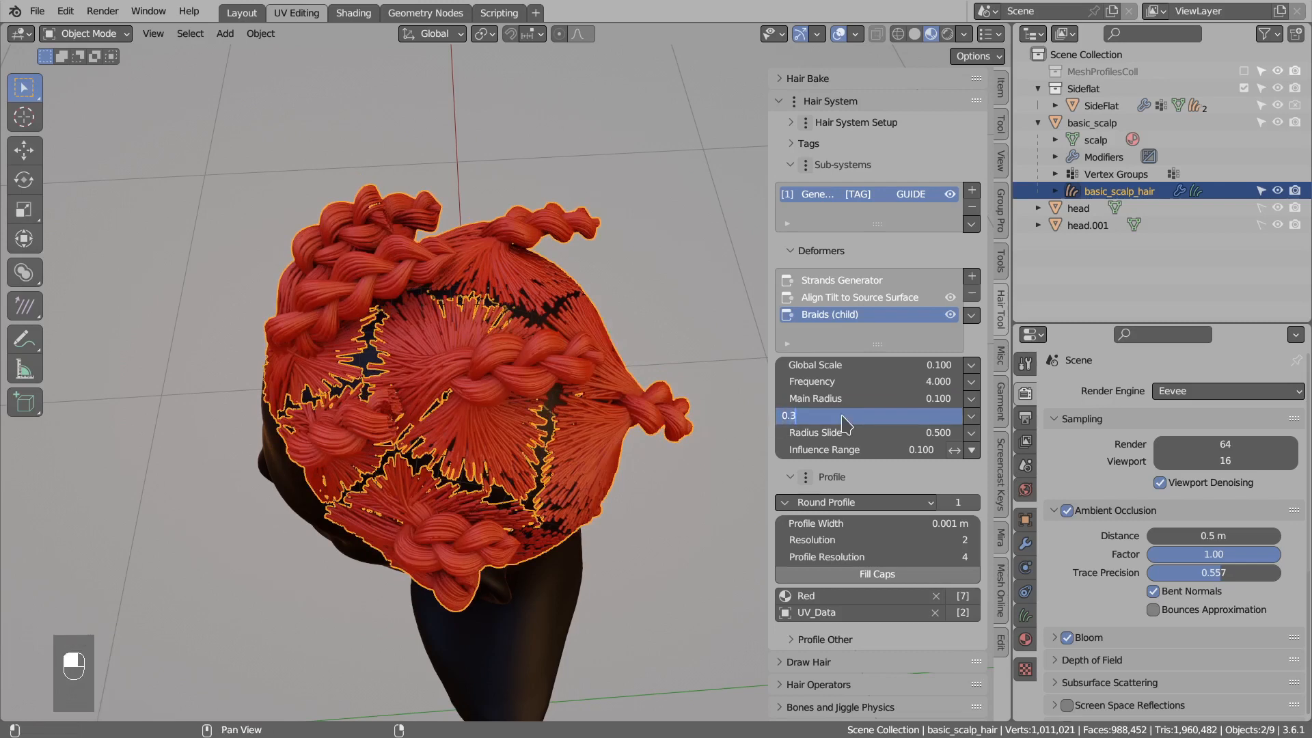
key("Return")
middle_click_drag(601, 383, 547, 371)
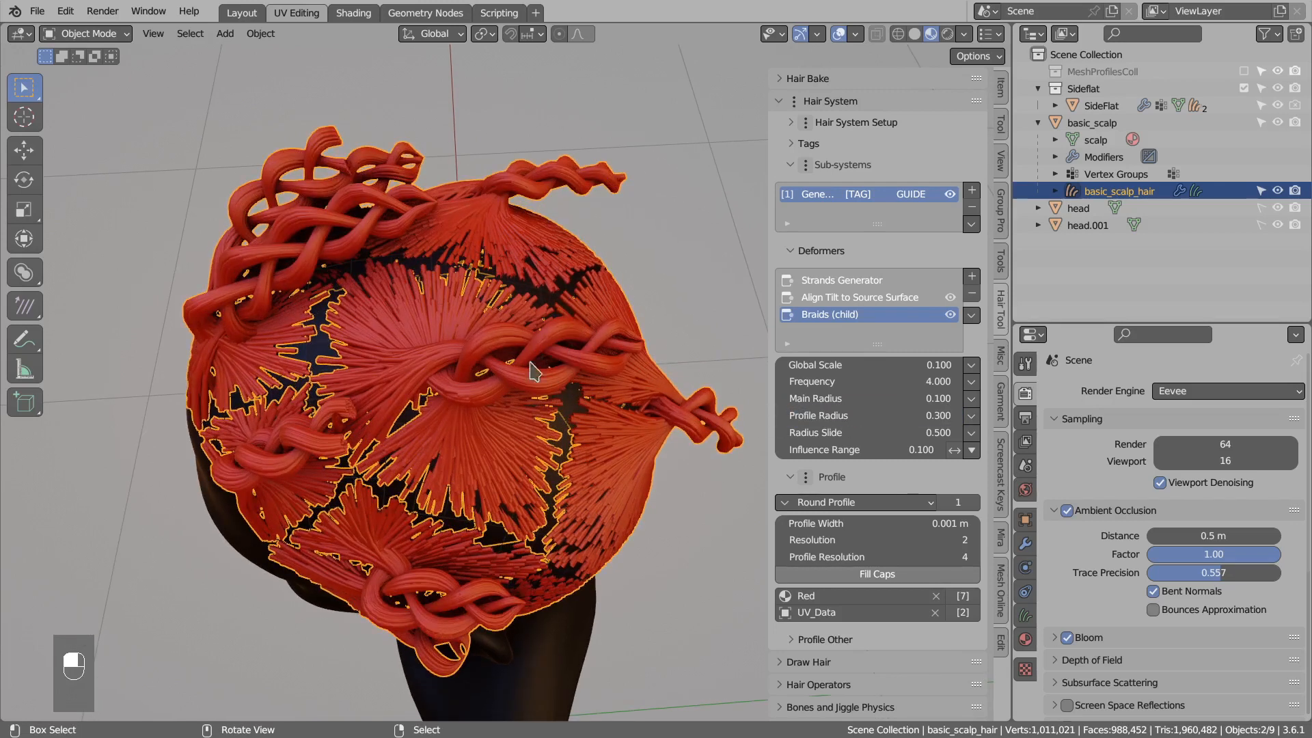
key("ctrl+z")
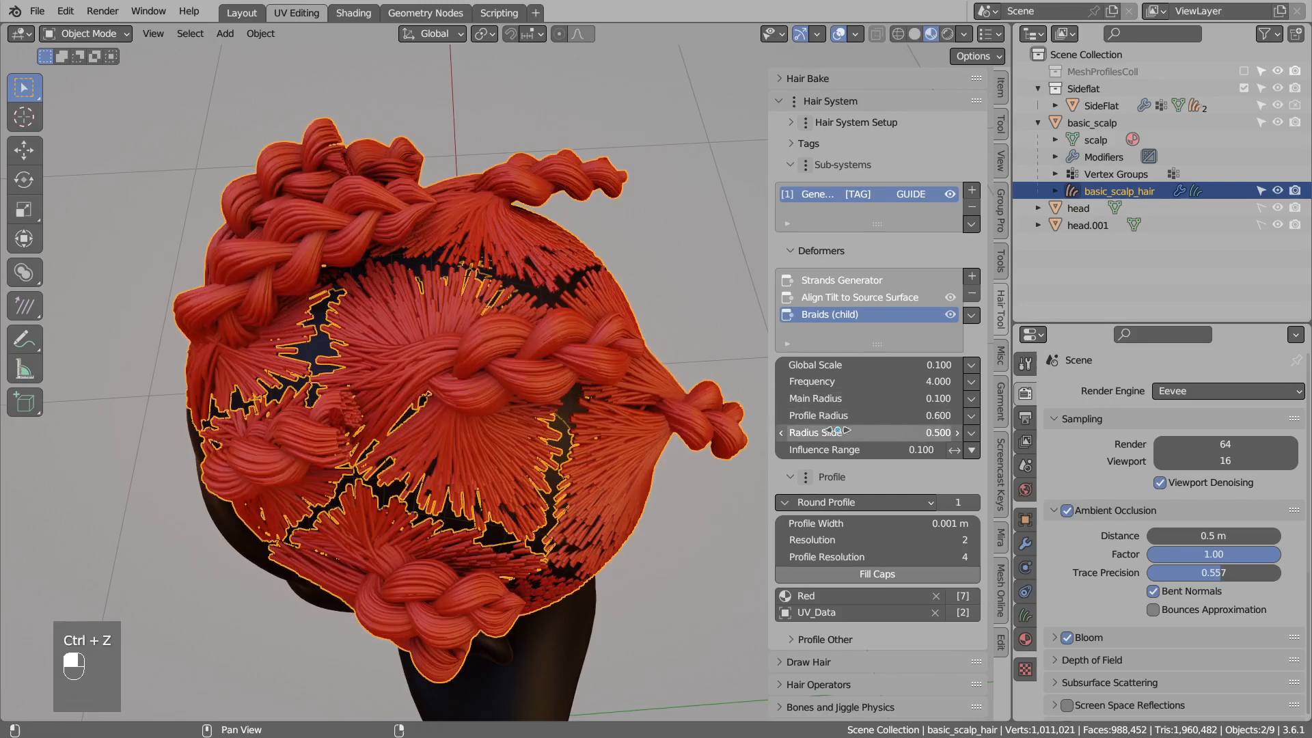
Set the braids' Radius Slide to 1 while marking the middle braid's tip with annotations that are erased again.
middle_click_drag(625, 416, 557, 433)
key("d")
left_click_drag(592, 410, 616, 408)
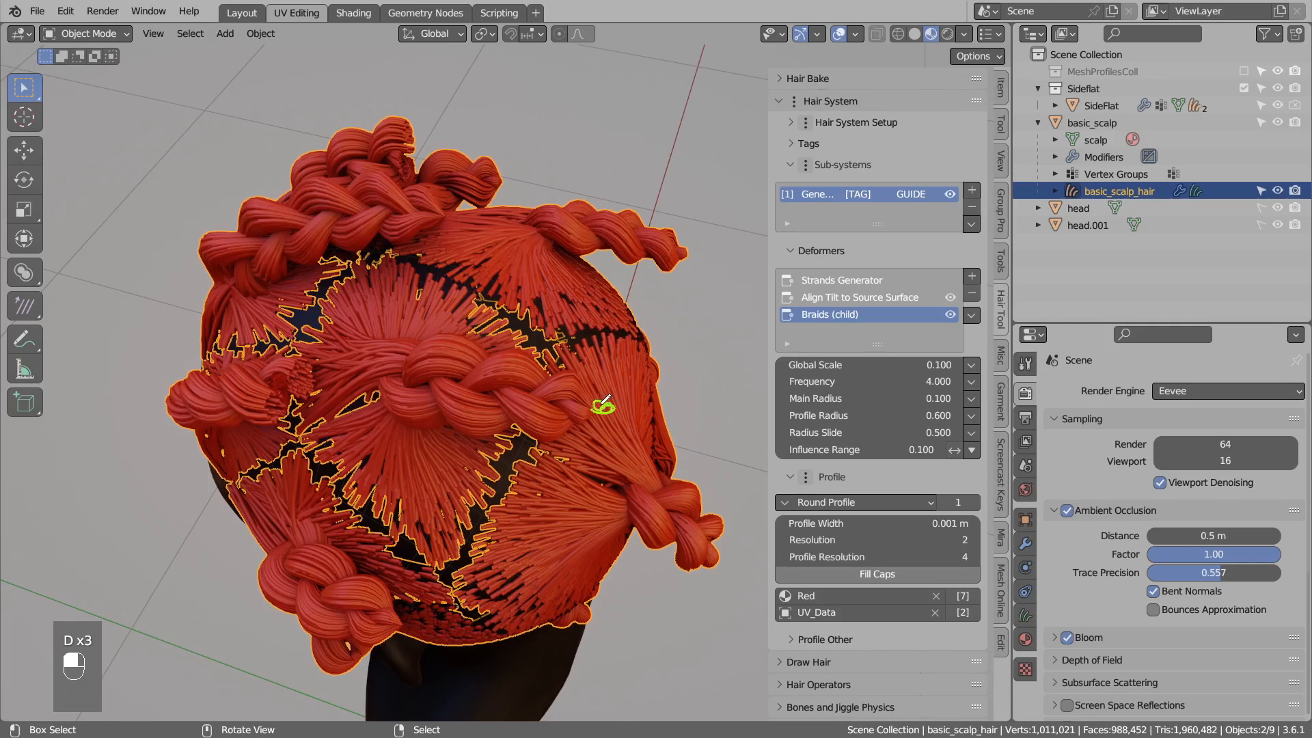
left_click_drag(830, 433, 922, 434)
key("d")
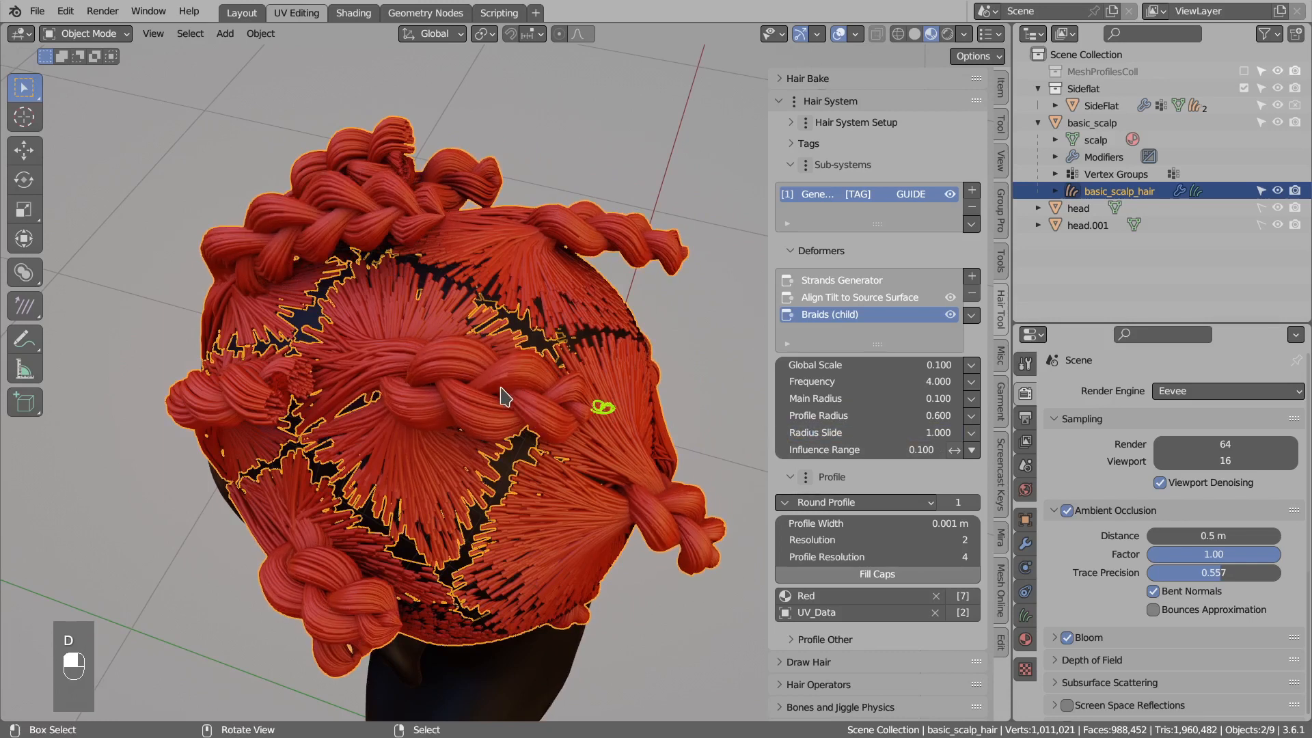
left_click_drag(563, 394, 578, 396)
right_click_drag(580, 388, 582, 407)
Set the braids' Radius Slide to 0, and sketch and erase an annotation of the middle braid's tapering tip.
left_click_drag(854, 432, 786, 433)
key("d")
left_click_drag(577, 405, 504, 388)
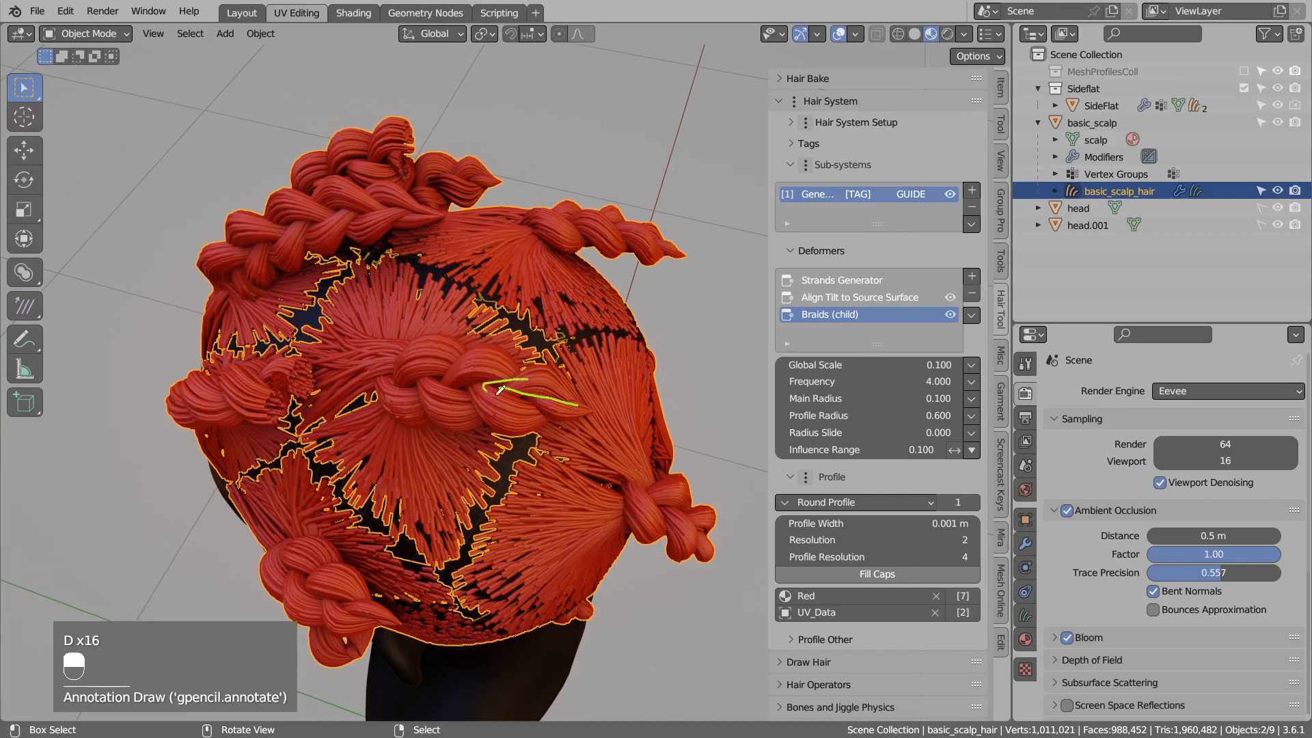
right_click_drag(571, 404, 585, 407)
mouse_move(500, 412)
middle_mouse_down()
mouse_move(569, 404)
mouse_move(514, 413)
middle_mouse_up()
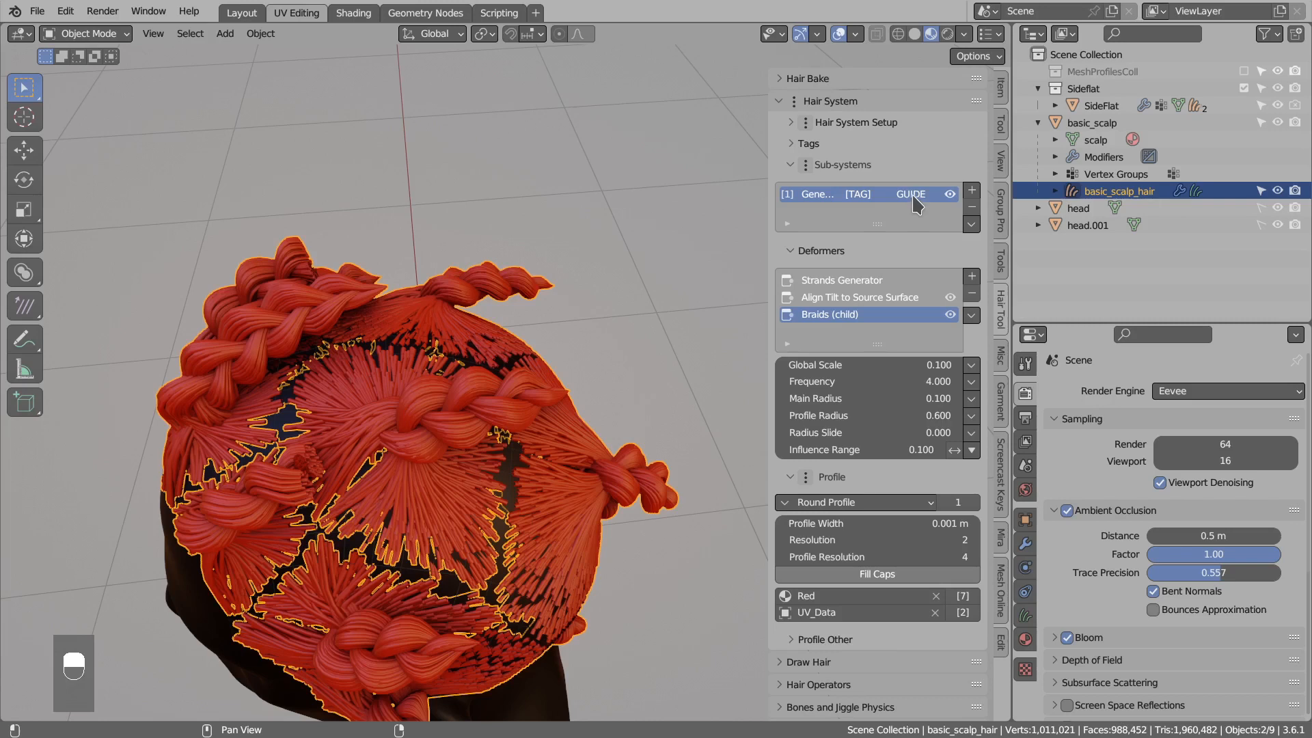
Show the Hair System Setup settings and select the basic_scalp_hair object to examine its surface and guide assignment.
left_click(855, 123)
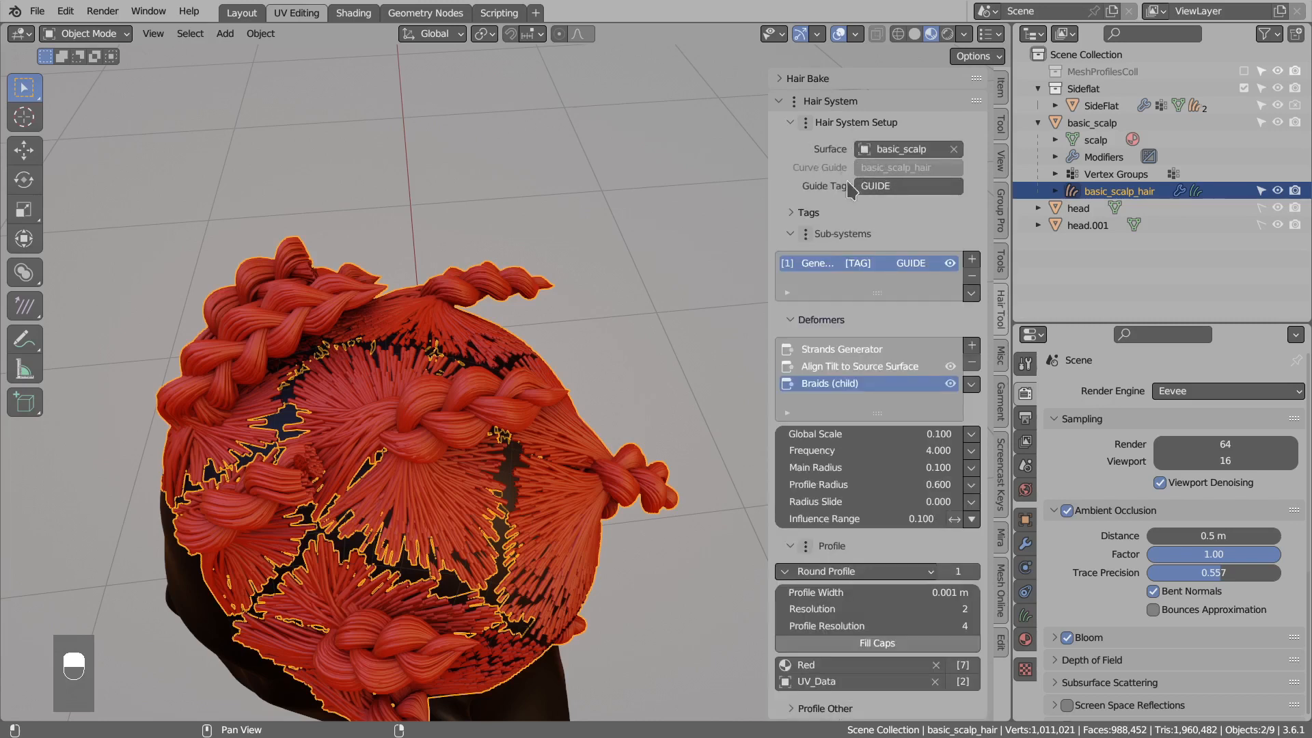
left_click(1092, 197)
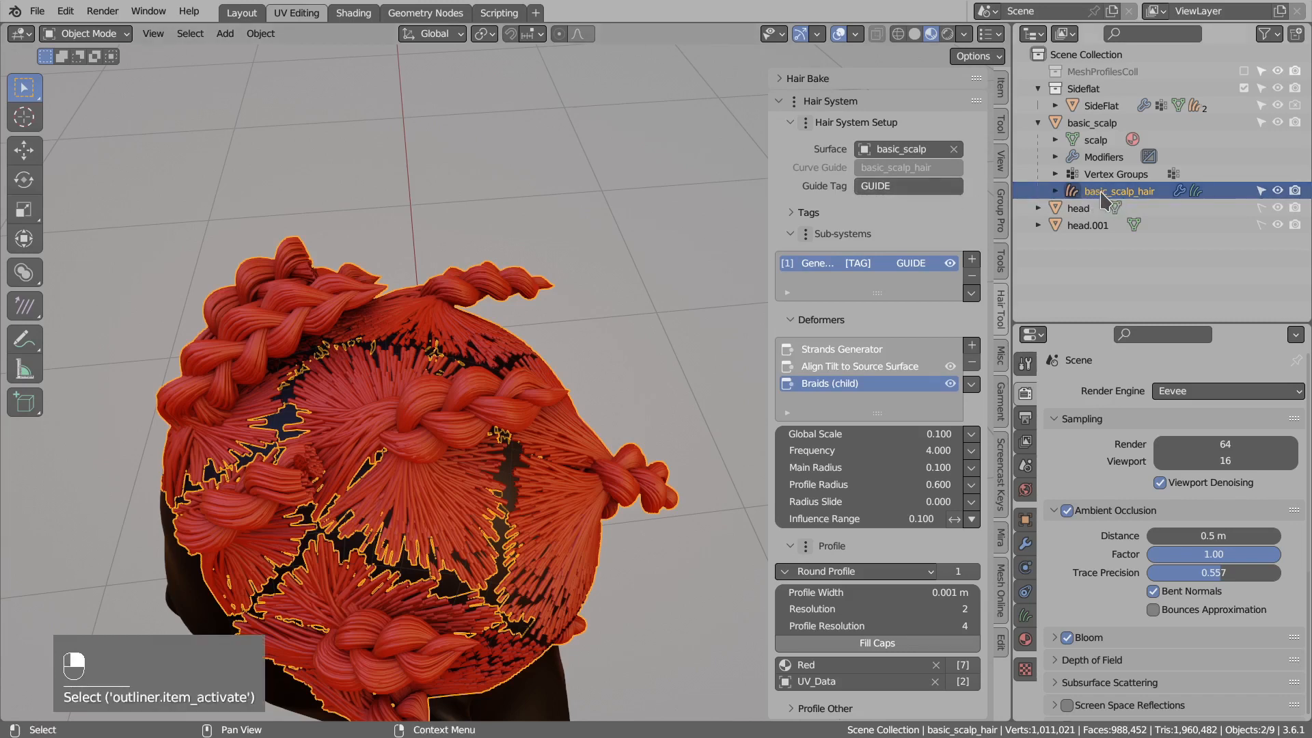
Enable the Draw Strands Overlay option to display the guide curves running through the braids.
left_click(856, 33)
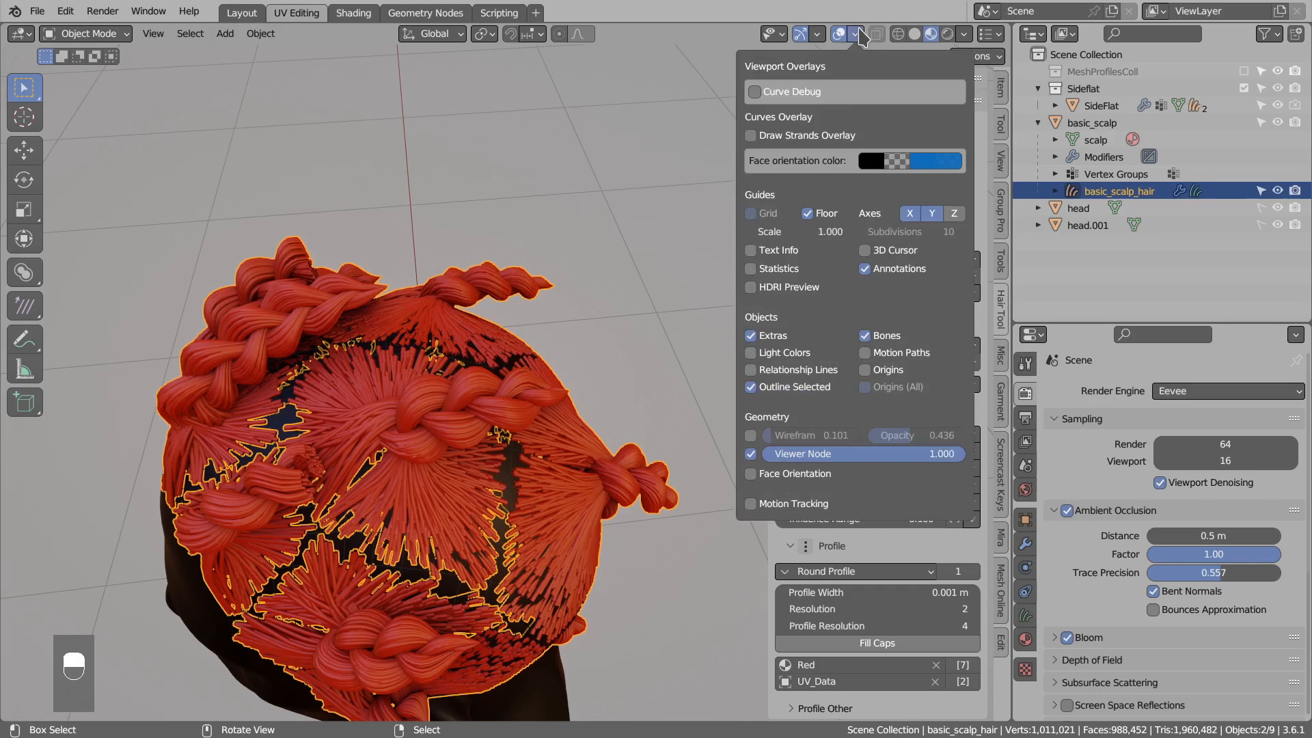
left_click(783, 137)
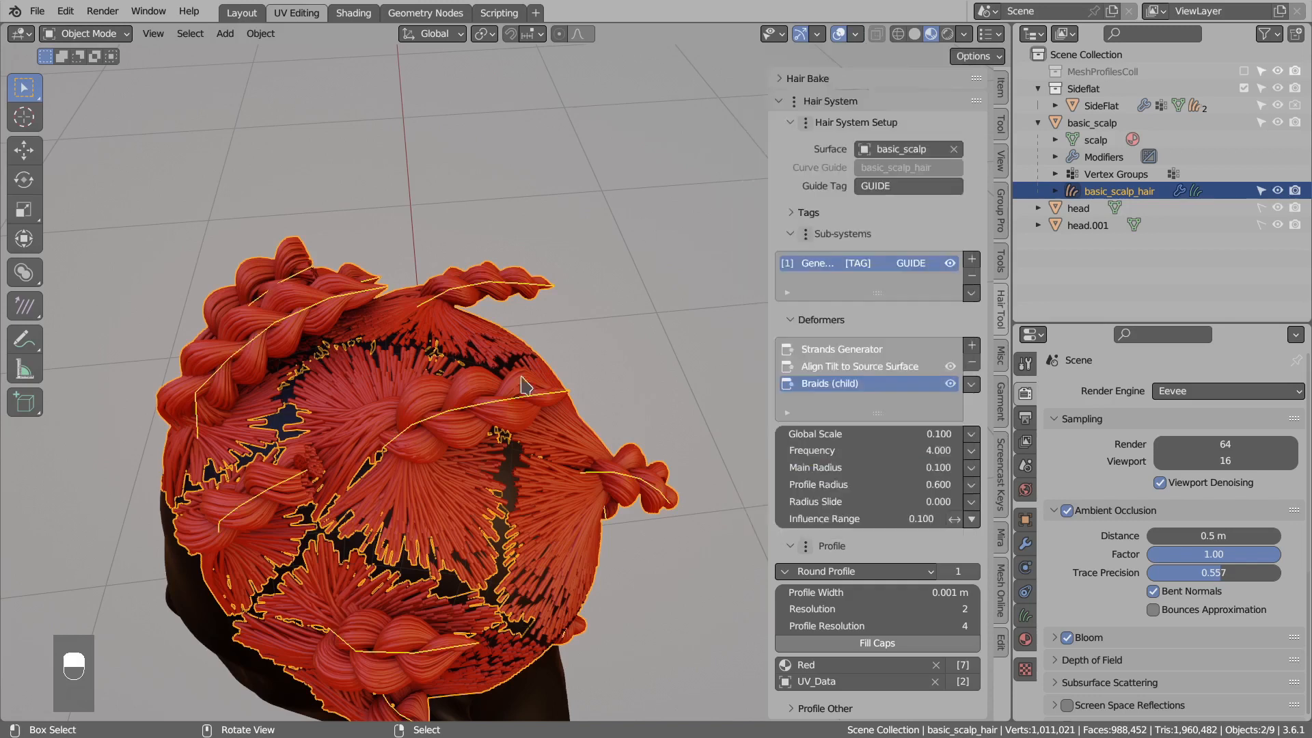
middle_click_drag(544, 431, 468, 425)
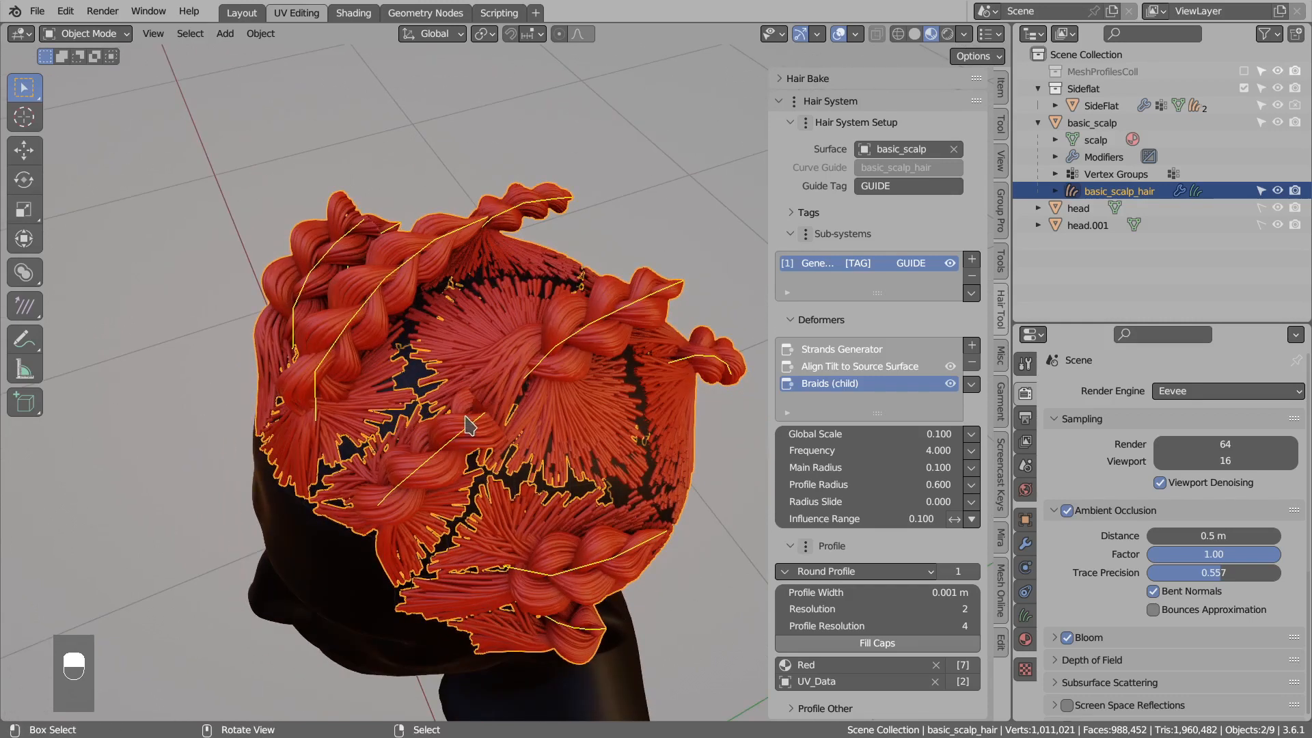
Sketch annotation lines around the tip of the small front braid and erase them again.
key("d")
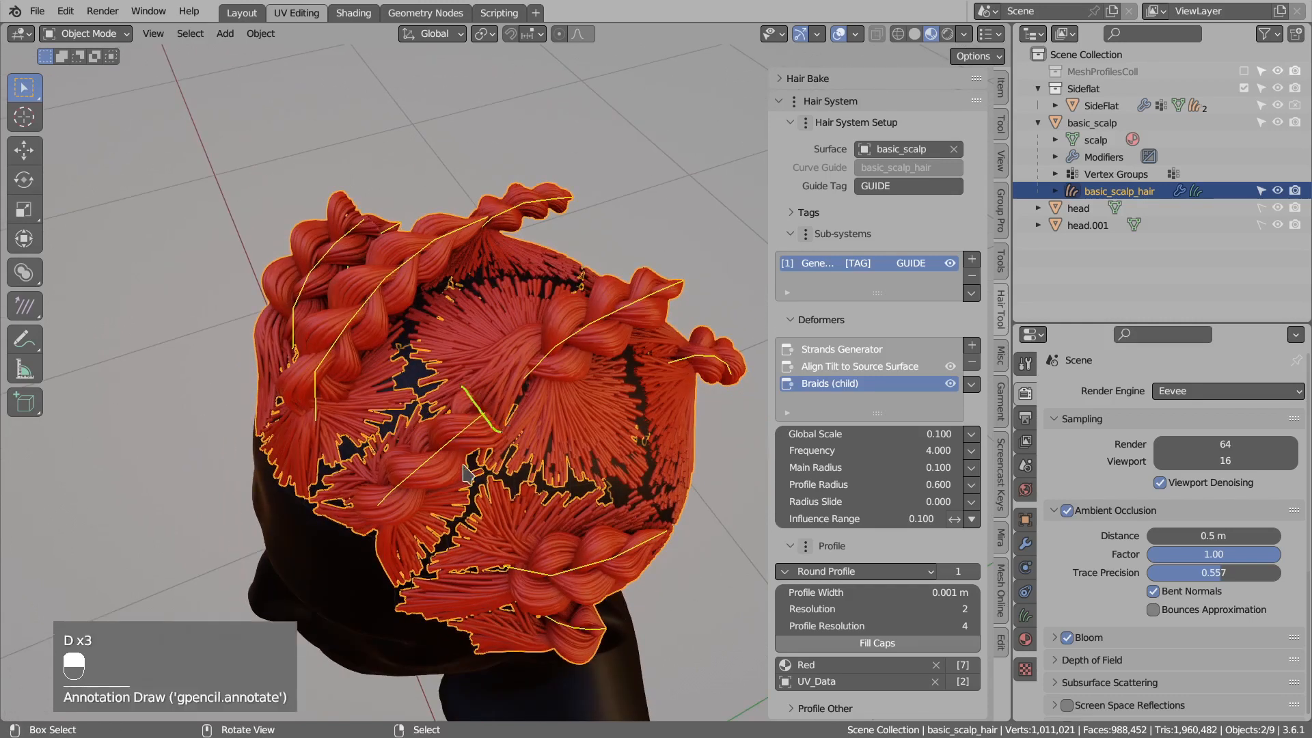
left_click_drag(499, 435, 433, 498)
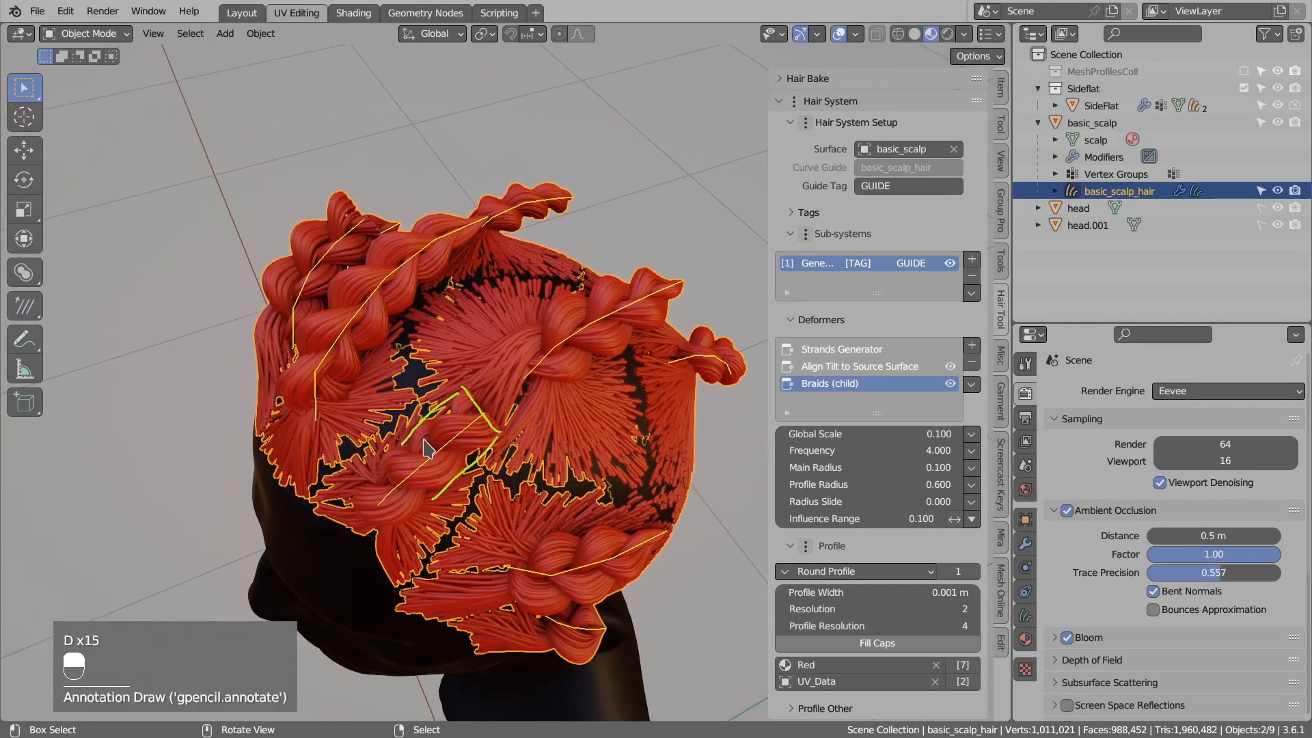
right_click_drag(451, 404, 477, 425)
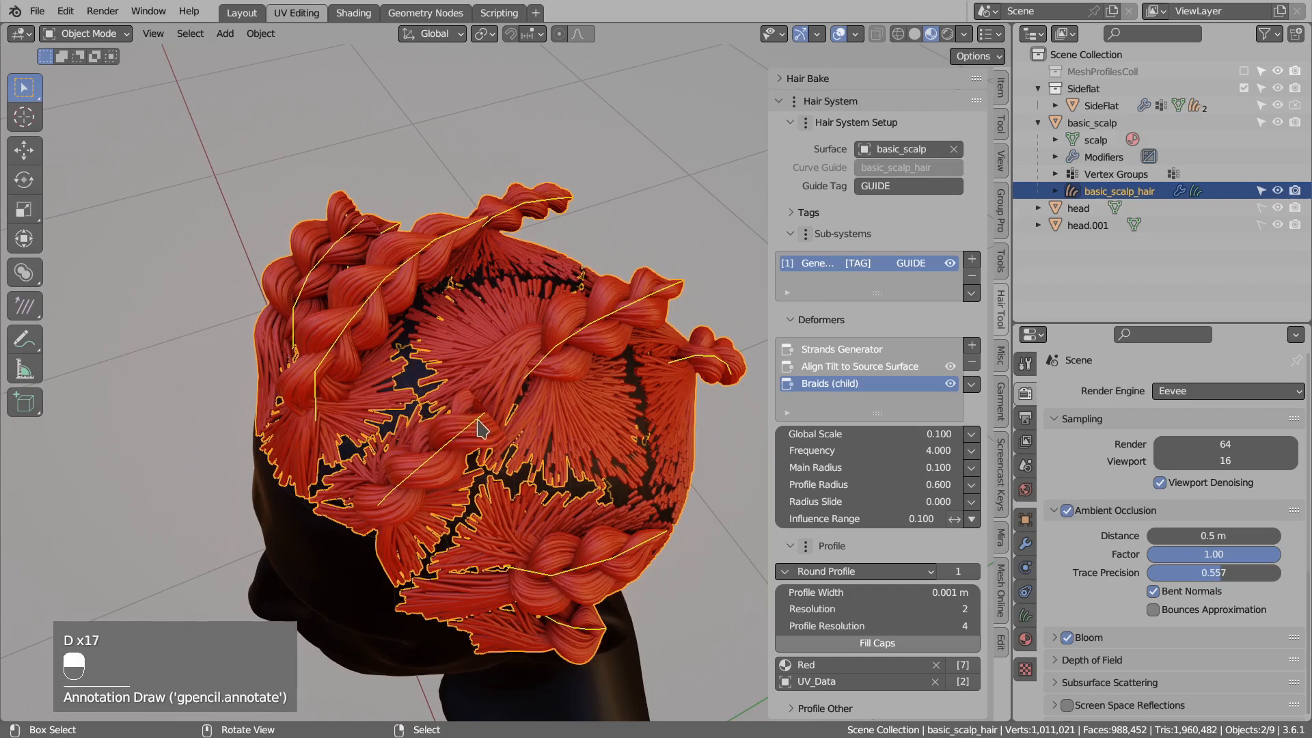
key("d")
Taper the hair curves with Profile width 0.50, Main Radius 1.00 and a curve point at X 0.464, Y 0.64, and deselect everything.
middle_click_drag(464, 472, 410, 452)
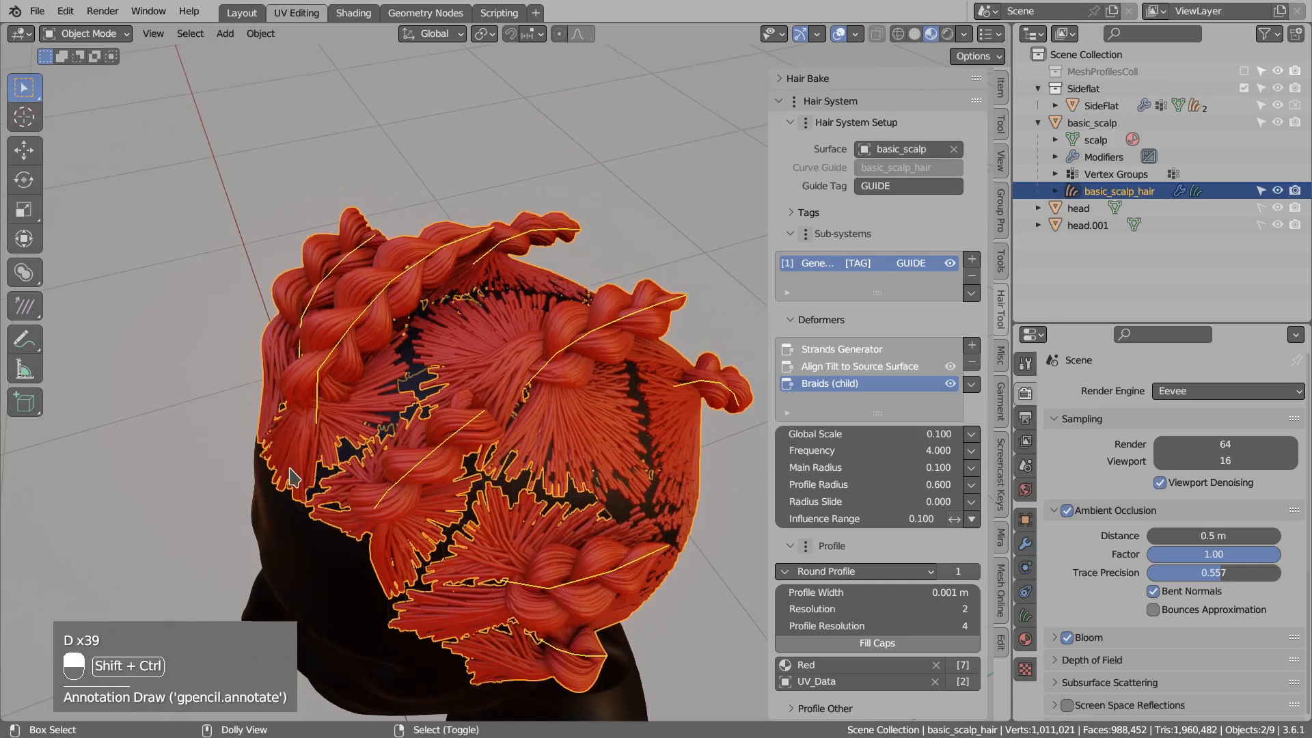
key("shift+ctrl+h")
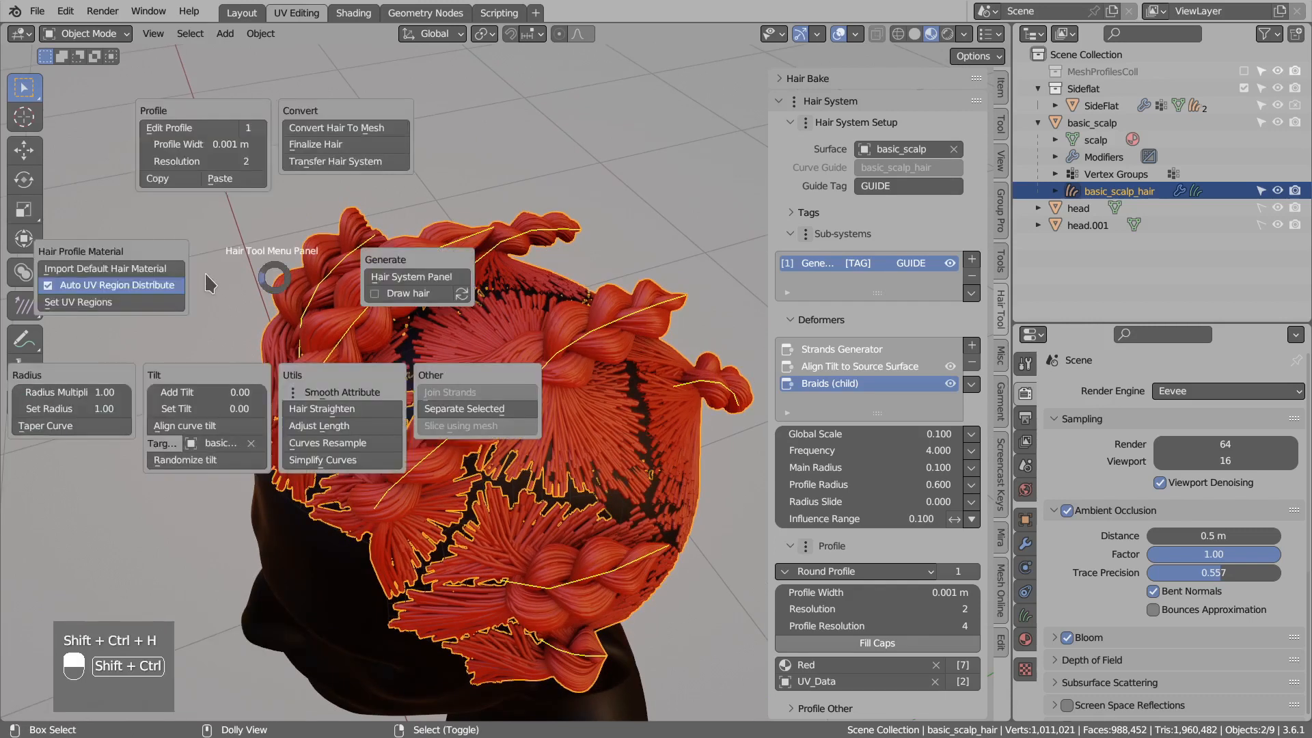
left_click(46, 426)
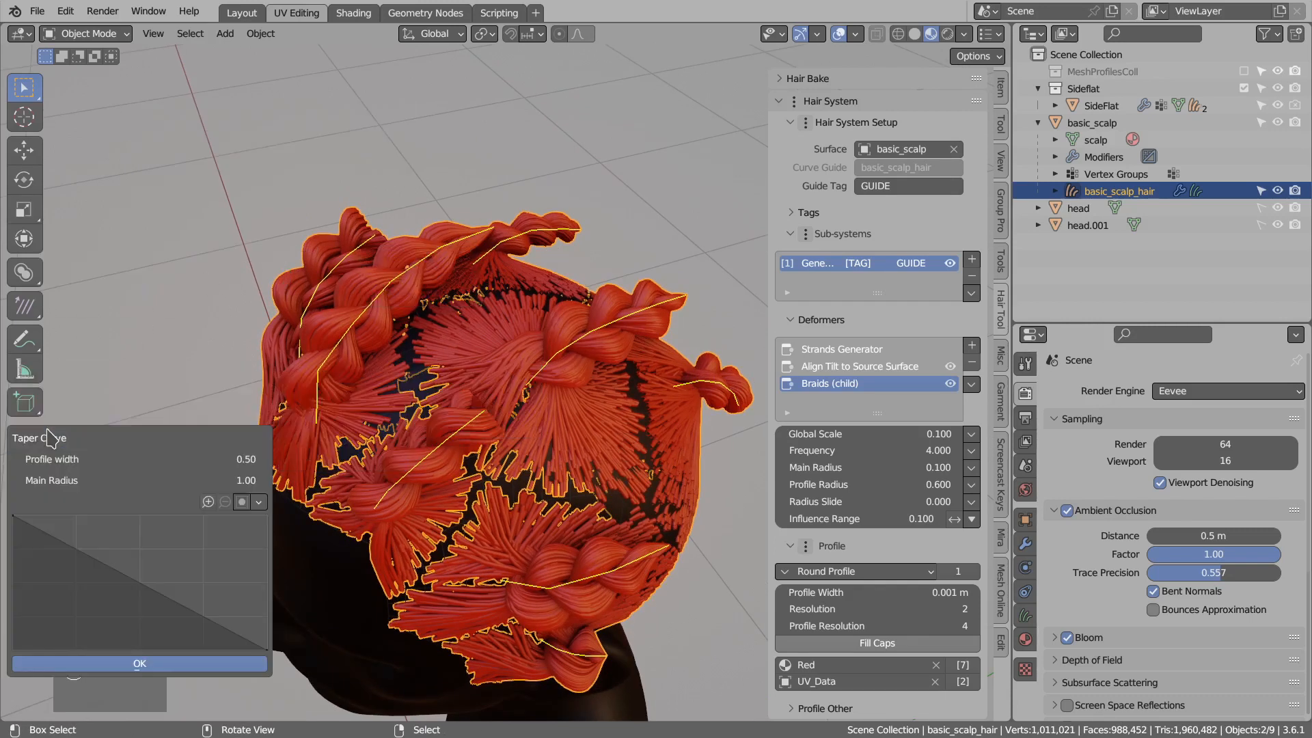
left_click_drag(117, 574, 130, 564)
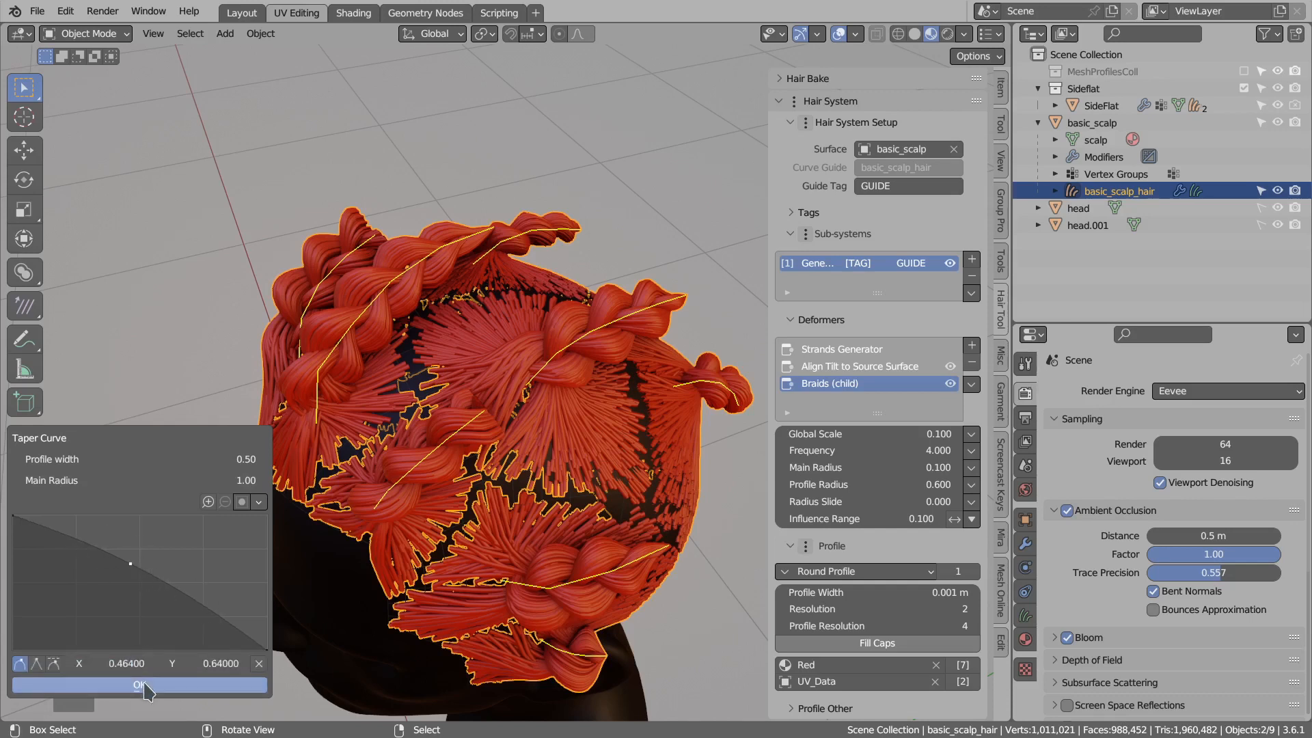
left_click(140, 685)
key("alt+a")
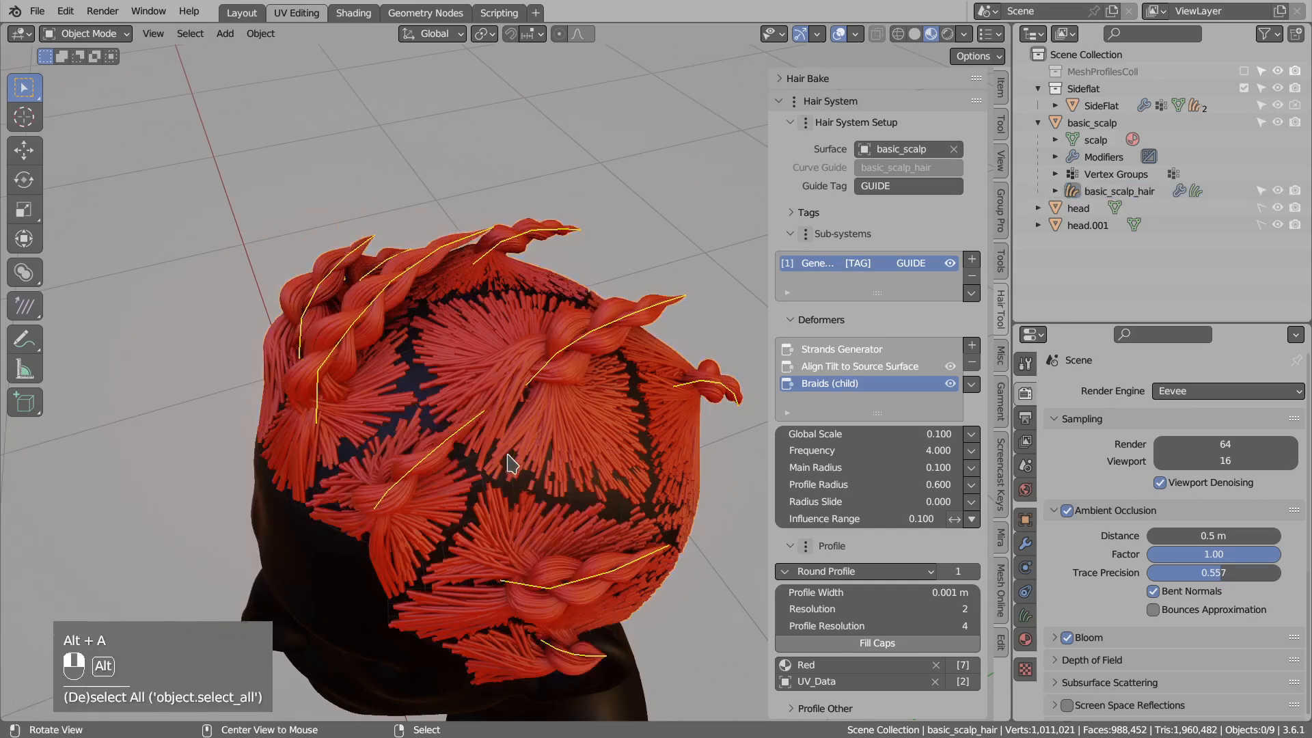
Set the Radius Slide of the Braids (child) deformer to 0.6 and check the braid tips.
middle_click_drag(511, 404, 453, 465)
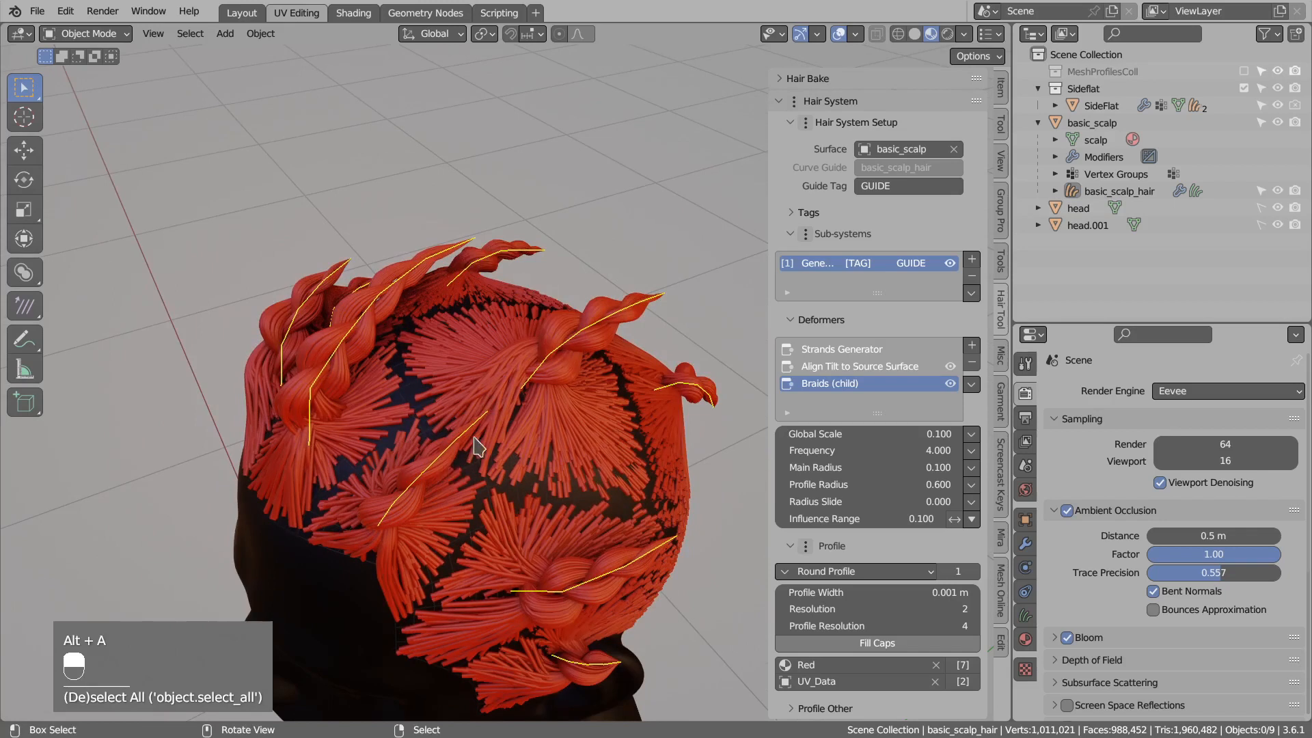
double_click(864, 502)
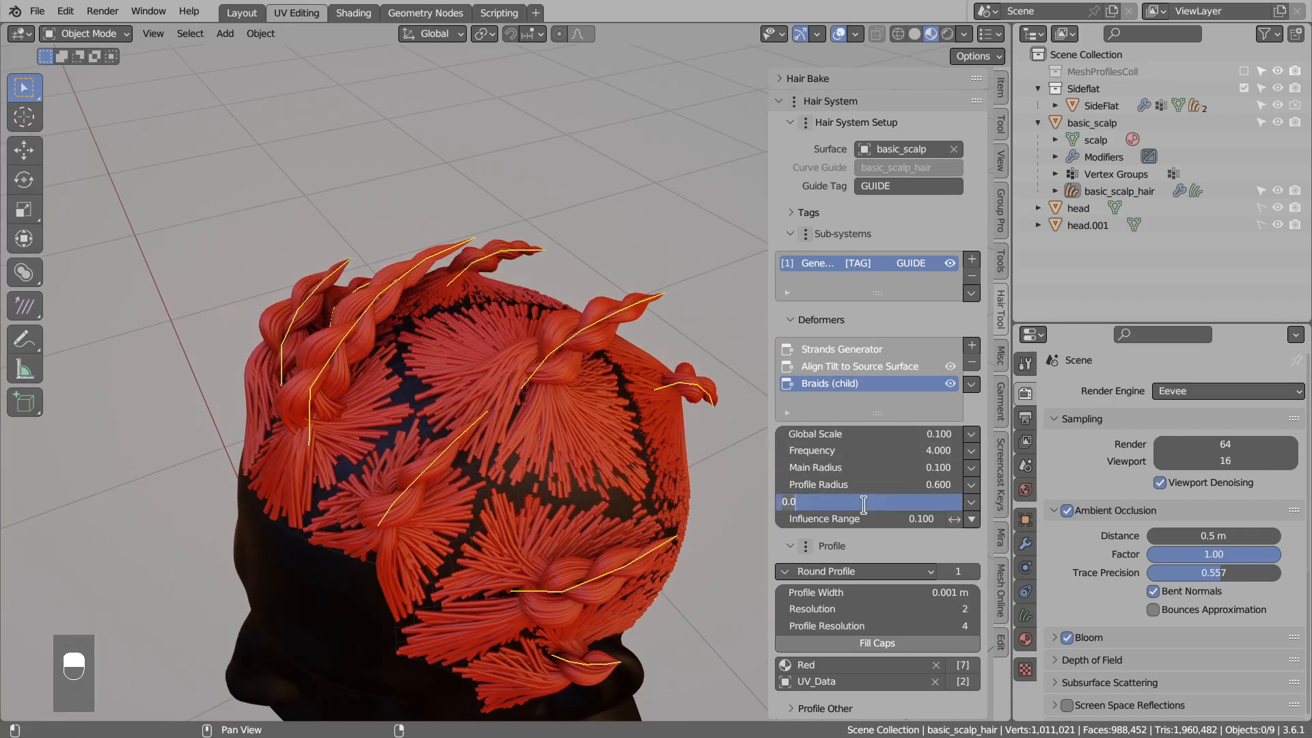
type("0.6")
key("Return")
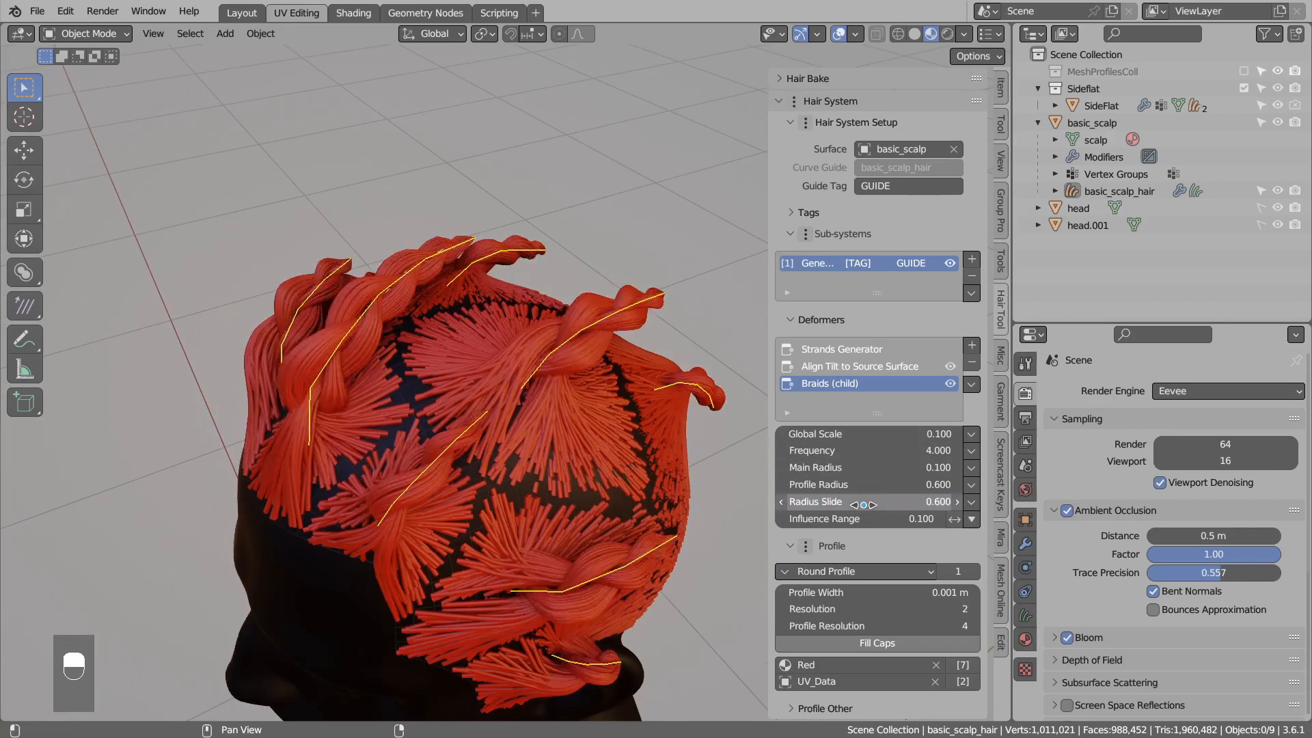
middle_click_drag(483, 425, 609, 465)
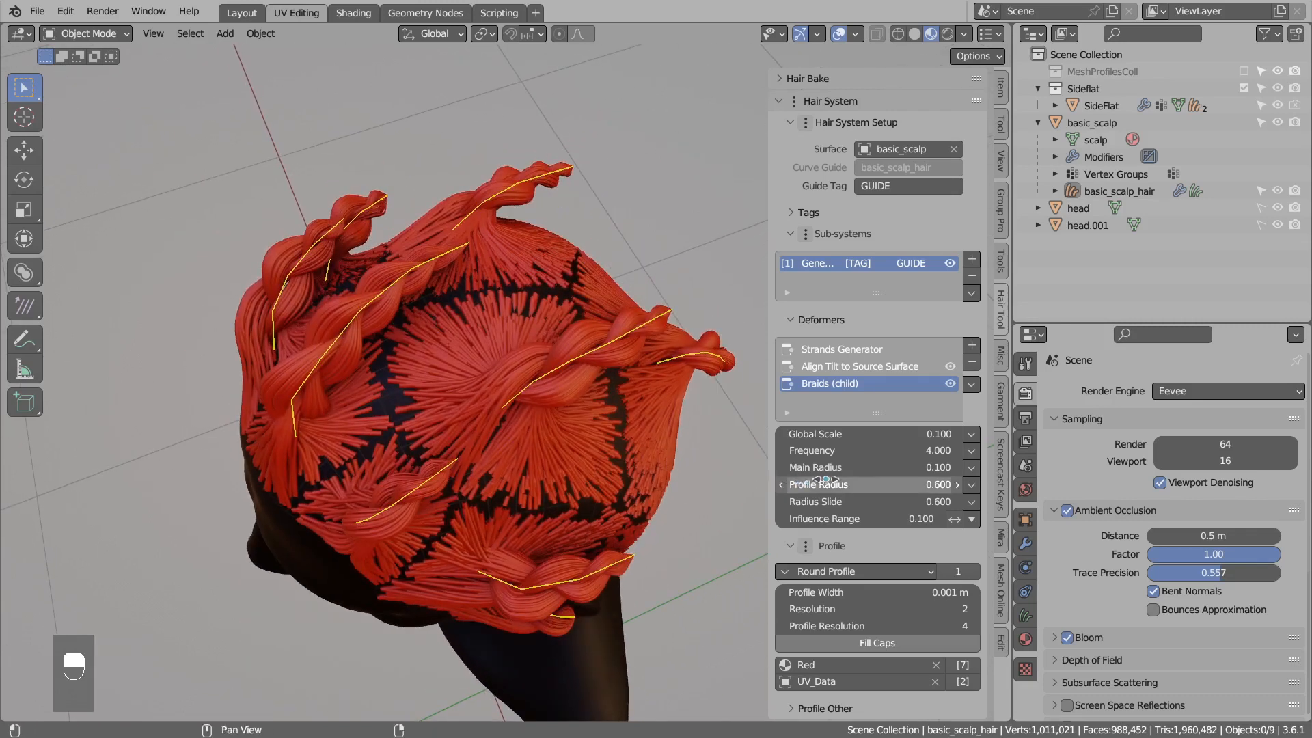
Set the braids' Frequency to 5 and inspect them around the head.
double_click(839, 451)
key("Return")
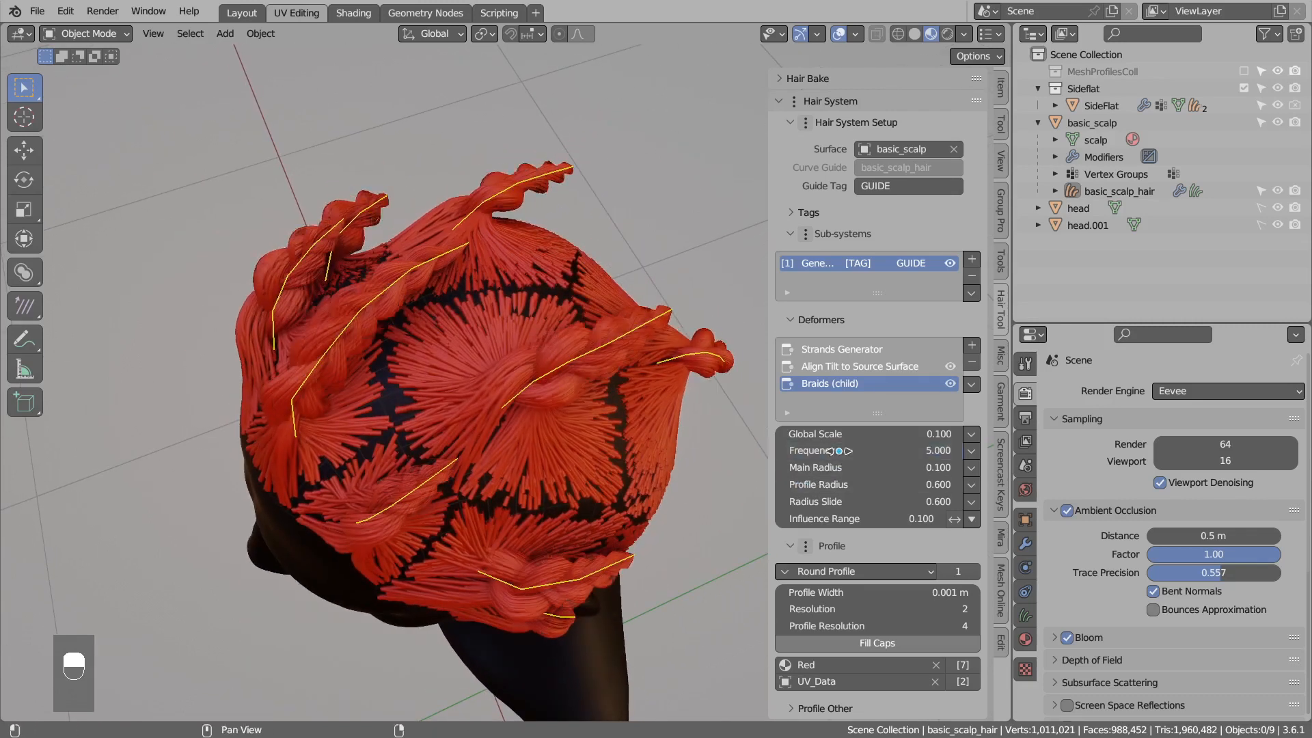
key("alt+a")
middle_click_drag(680, 445, 435, 470)
middle_click_drag(444, 425, 617, 445)
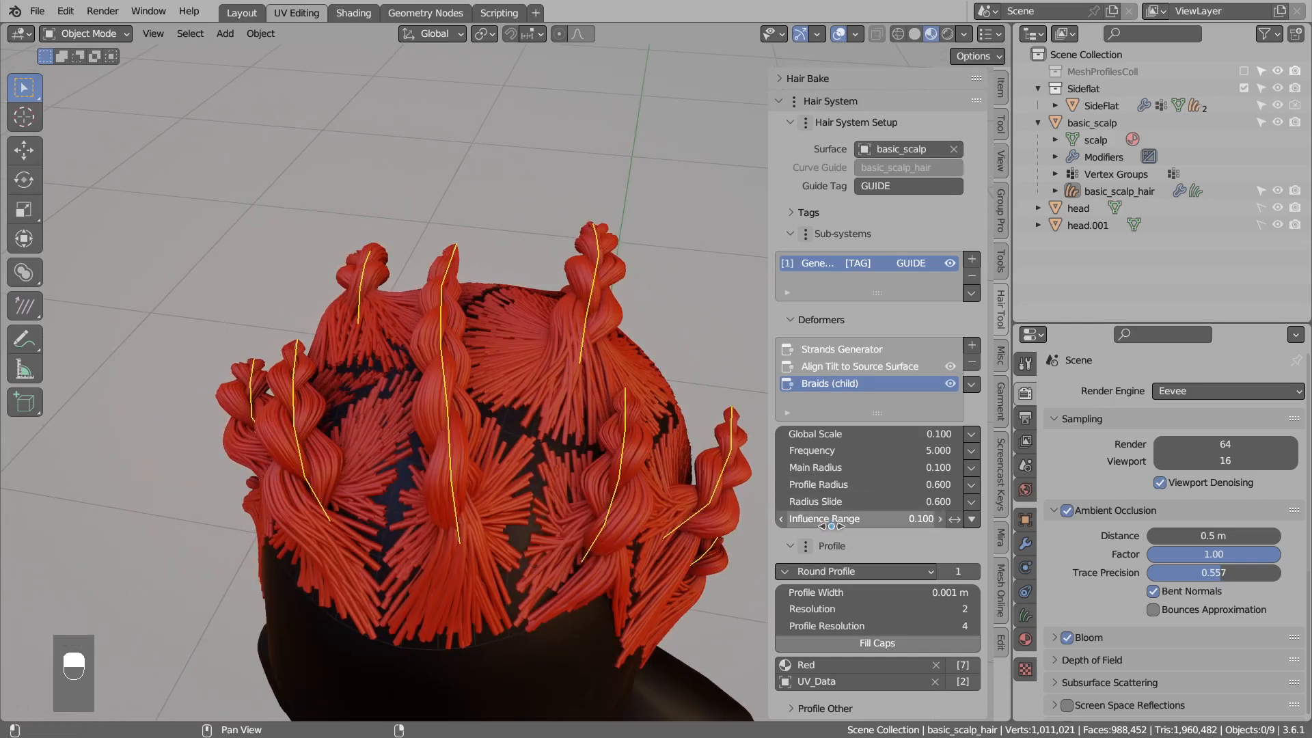
Try Influence Range values of 0 and 0.4 for the braids, and return the setting to 0.1.
left_click_drag(882, 518, 847, 518)
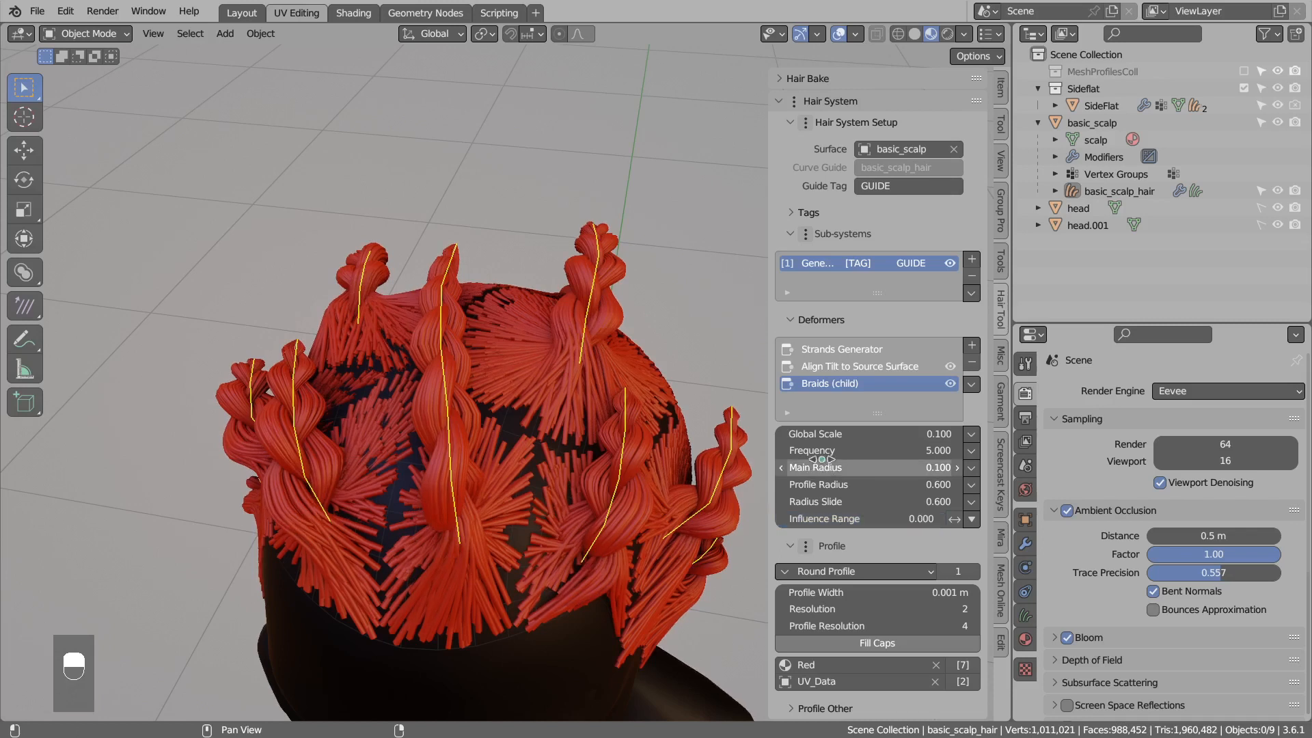
left_click_drag(878, 525, 1011, 526)
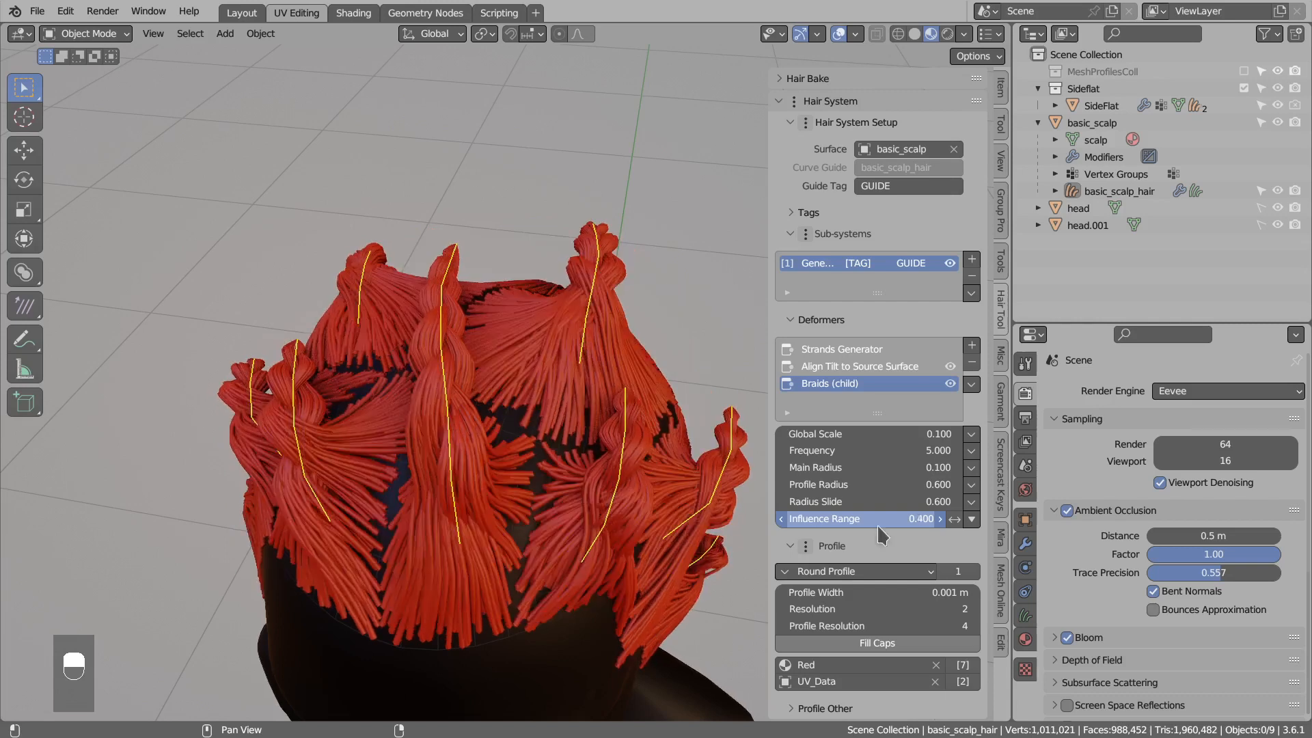
left_click(782, 519)
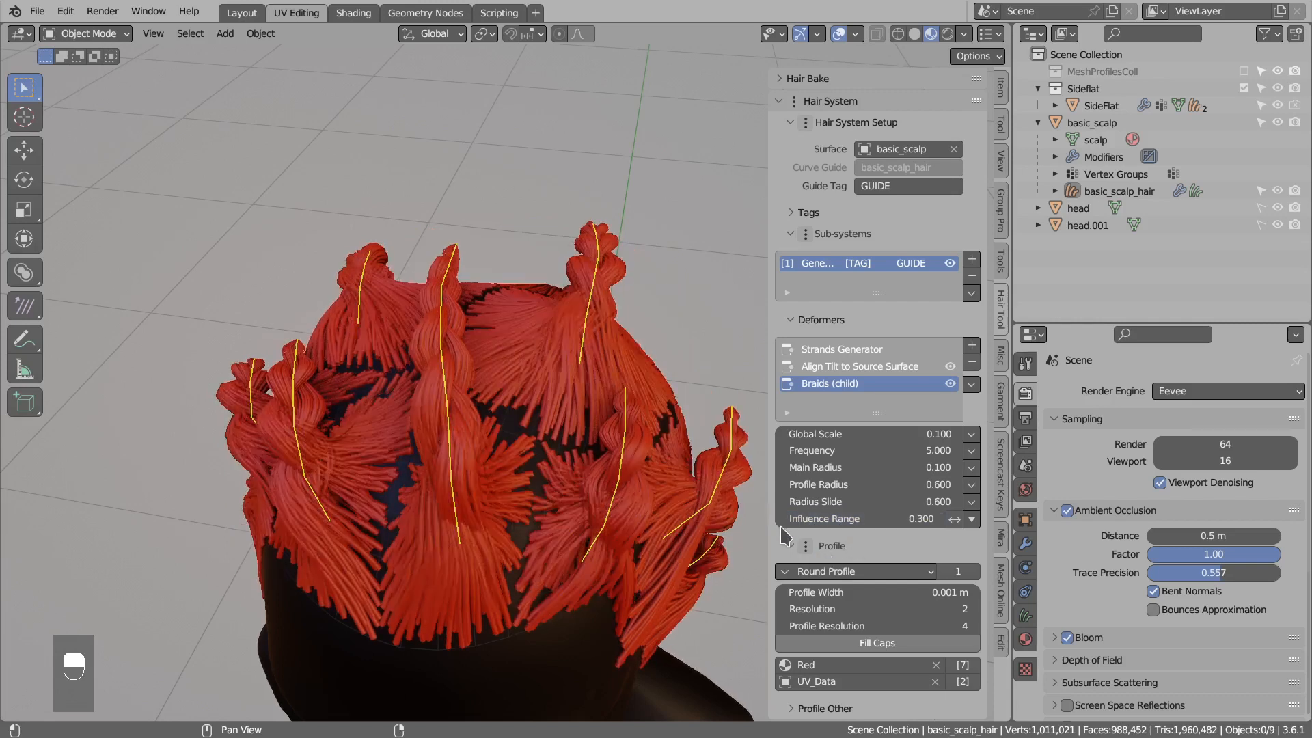
left_click(782, 520)
middle_click_drag(705, 526, 629, 565)
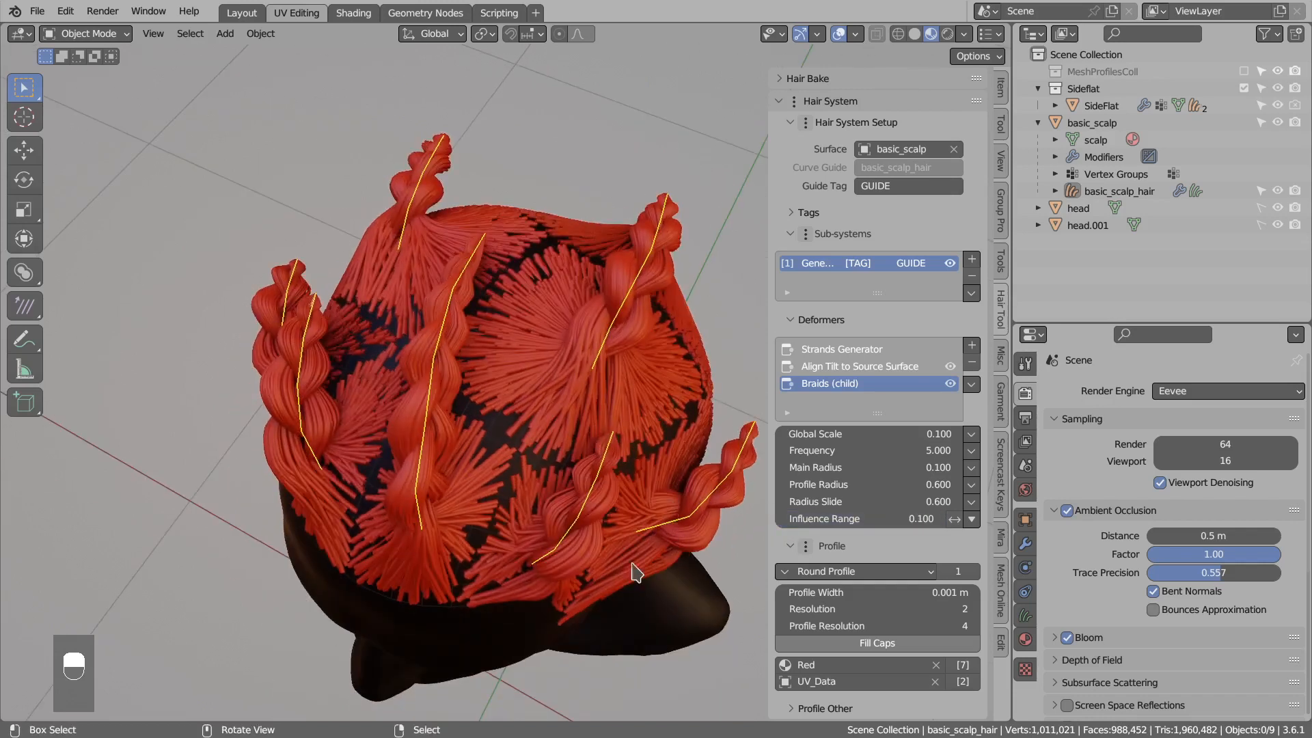
Reduce the Density of the Strands Generator deformer to 8888.
left_click(833, 573)
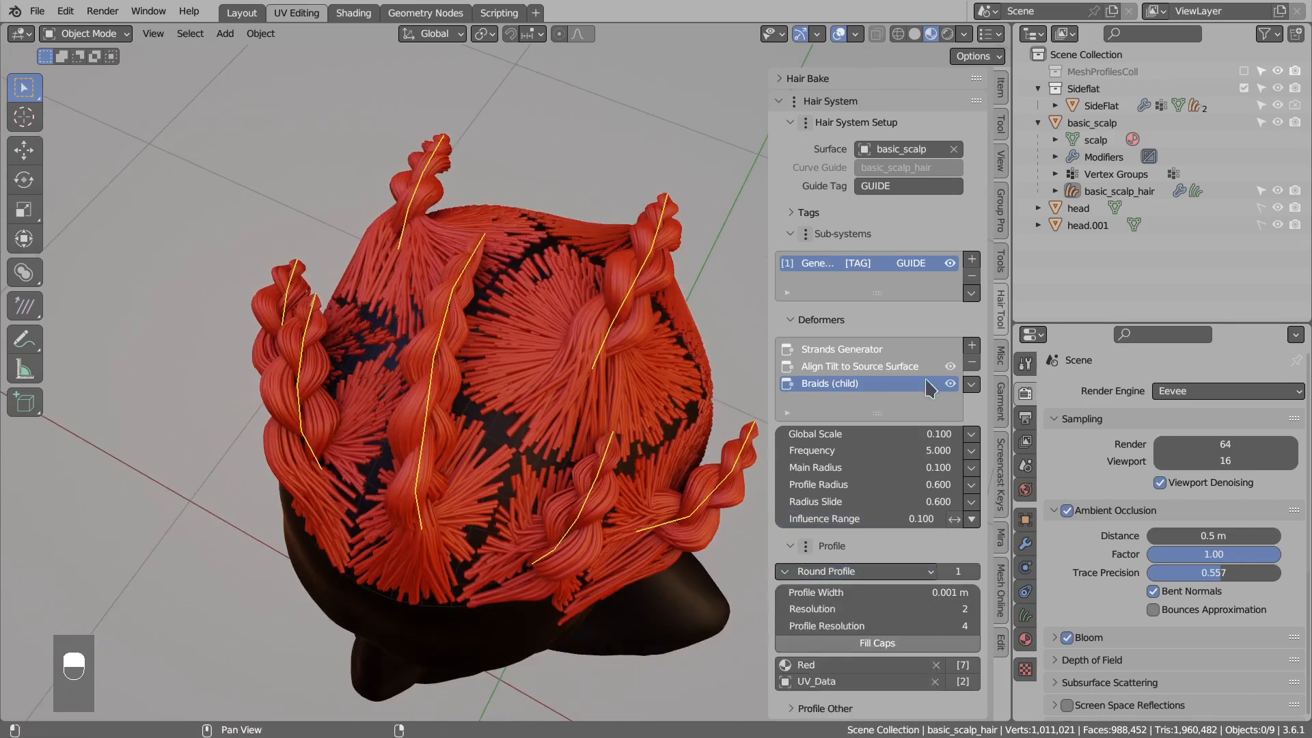
left_click(832, 357)
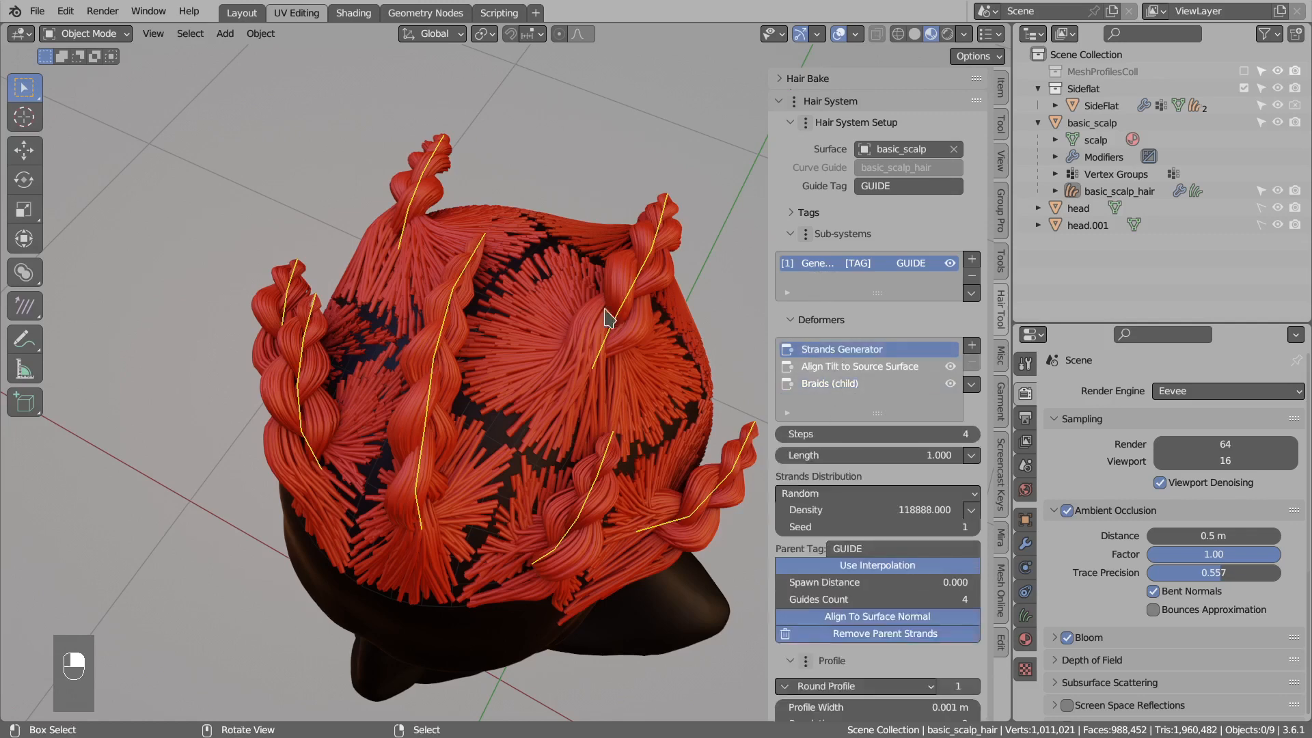
double_click(792, 509)
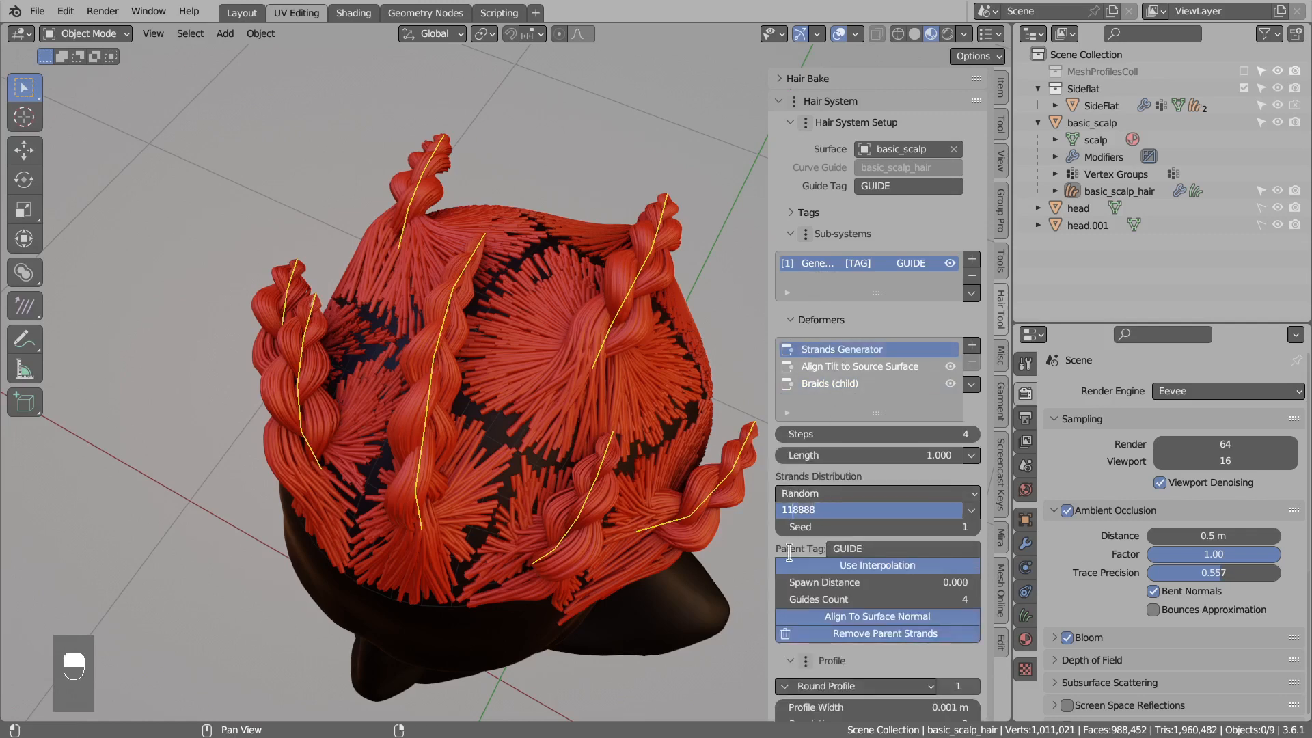
key("BackSpace")
key("BackSpace")
key("Return")
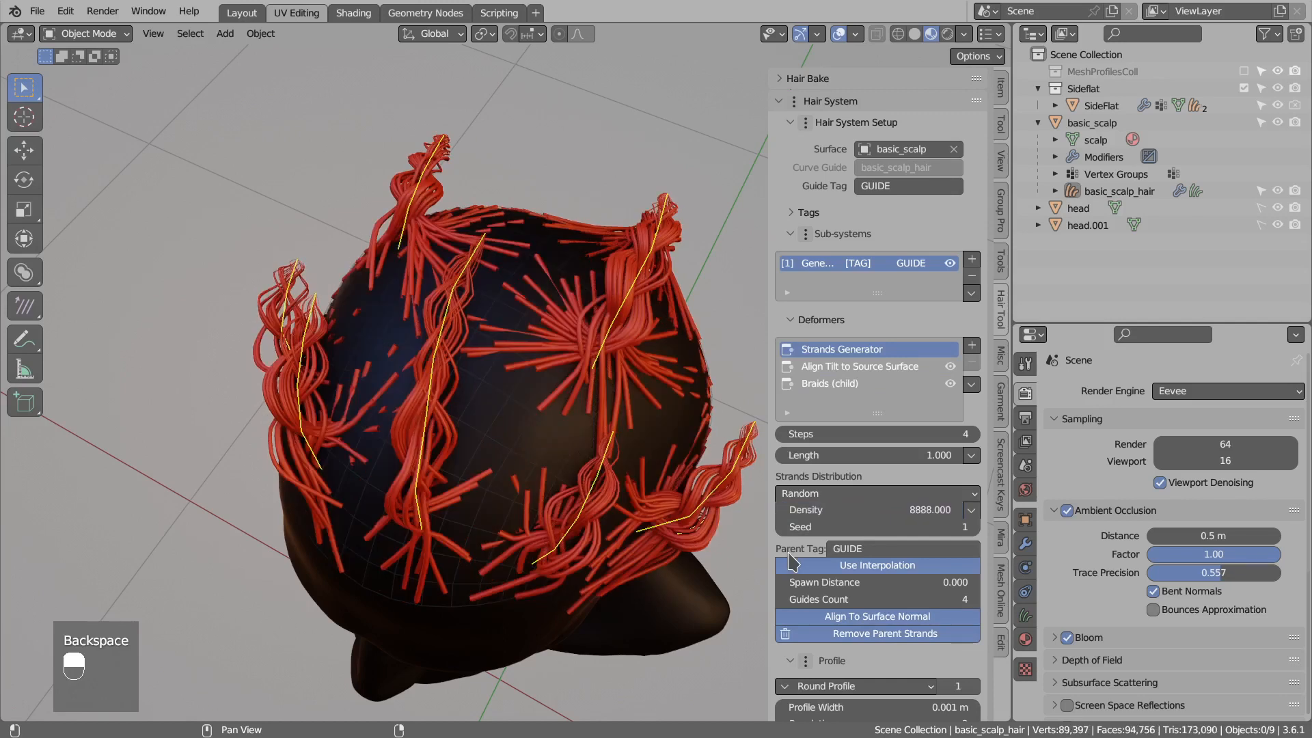
Circle two strand bundles near a braid's tip with annotations in a close view, and erase the marks.
middle_click_drag(403, 376, 544, 318)
scroll(540, 400, "up", 3)
middle_click_drag(559, 418, 514, 390, "shift")
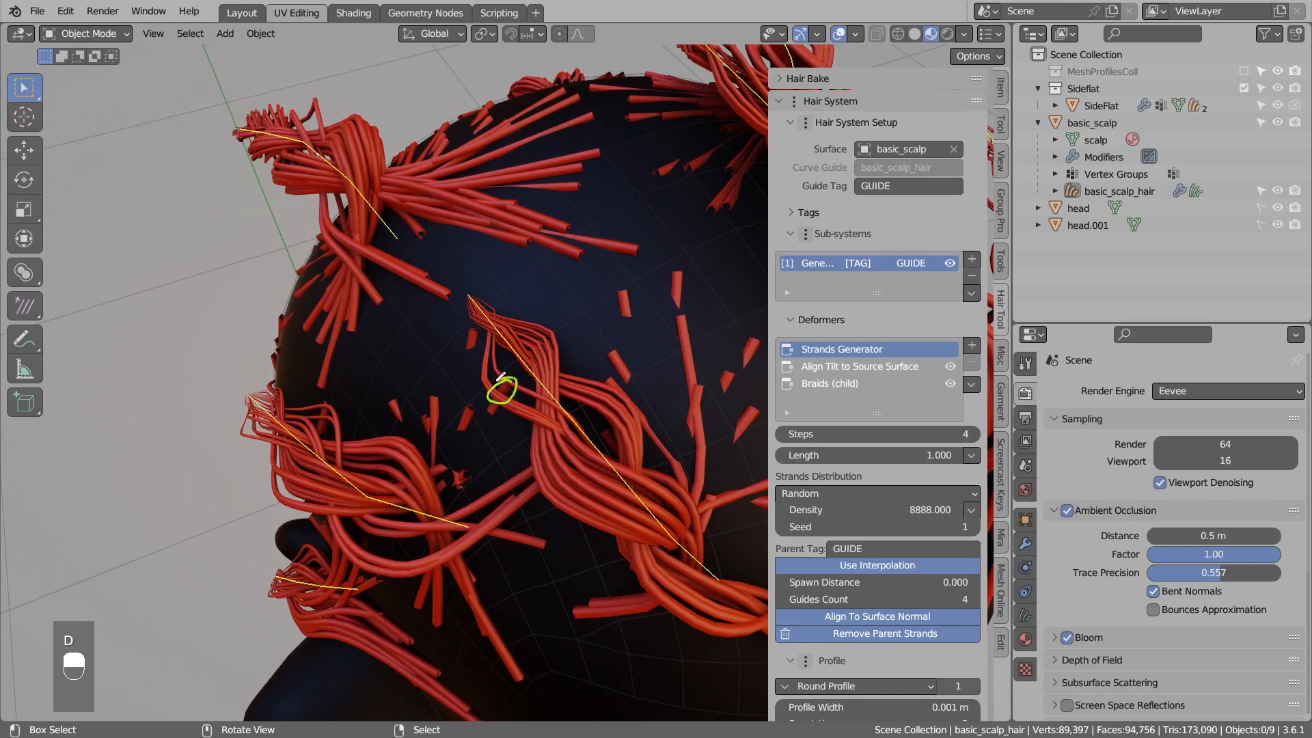
left_click_drag(499, 398, 500, 408)
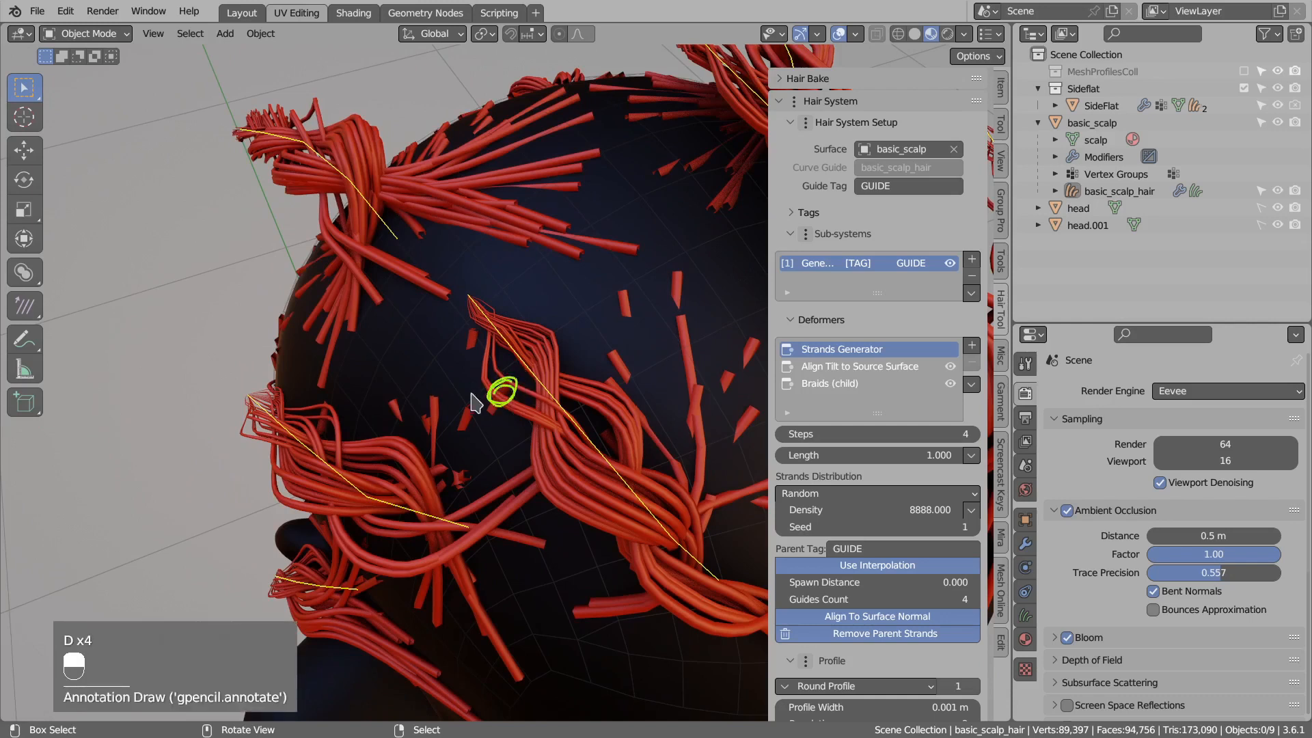
key("d")
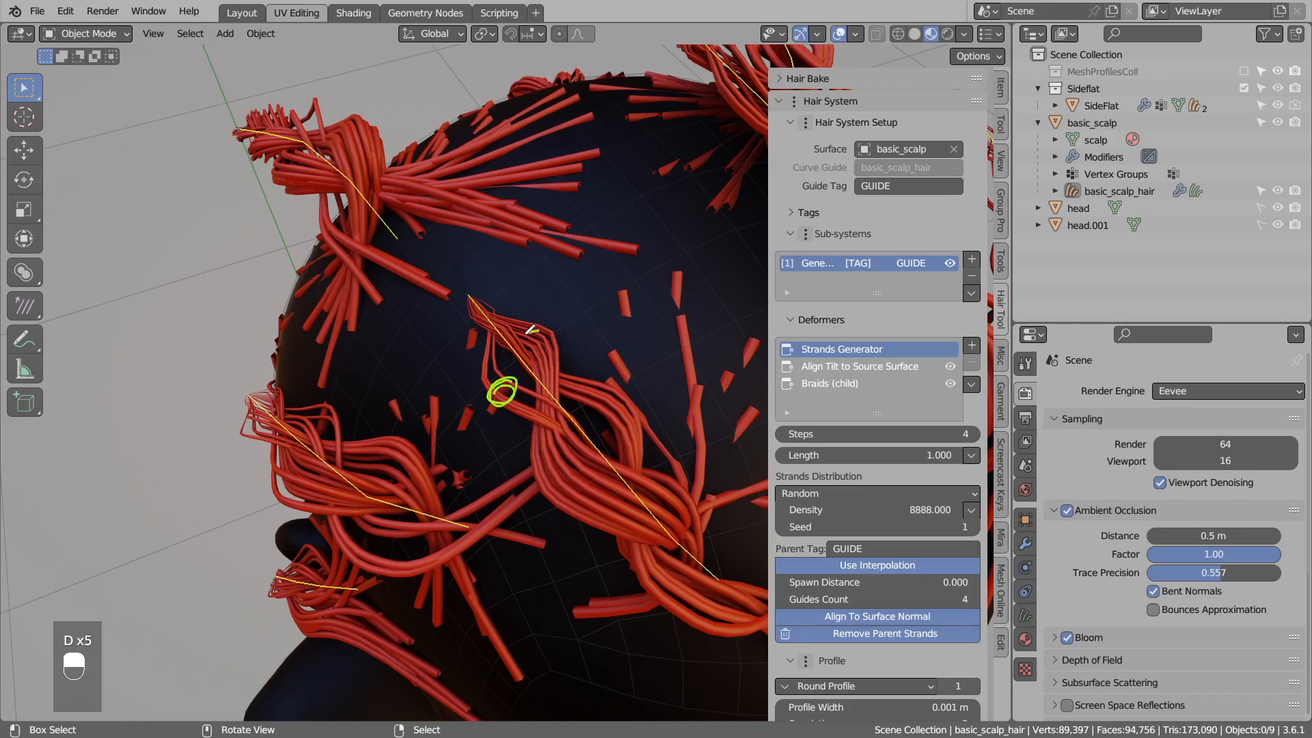
left_click_drag(534, 349, 543, 344)
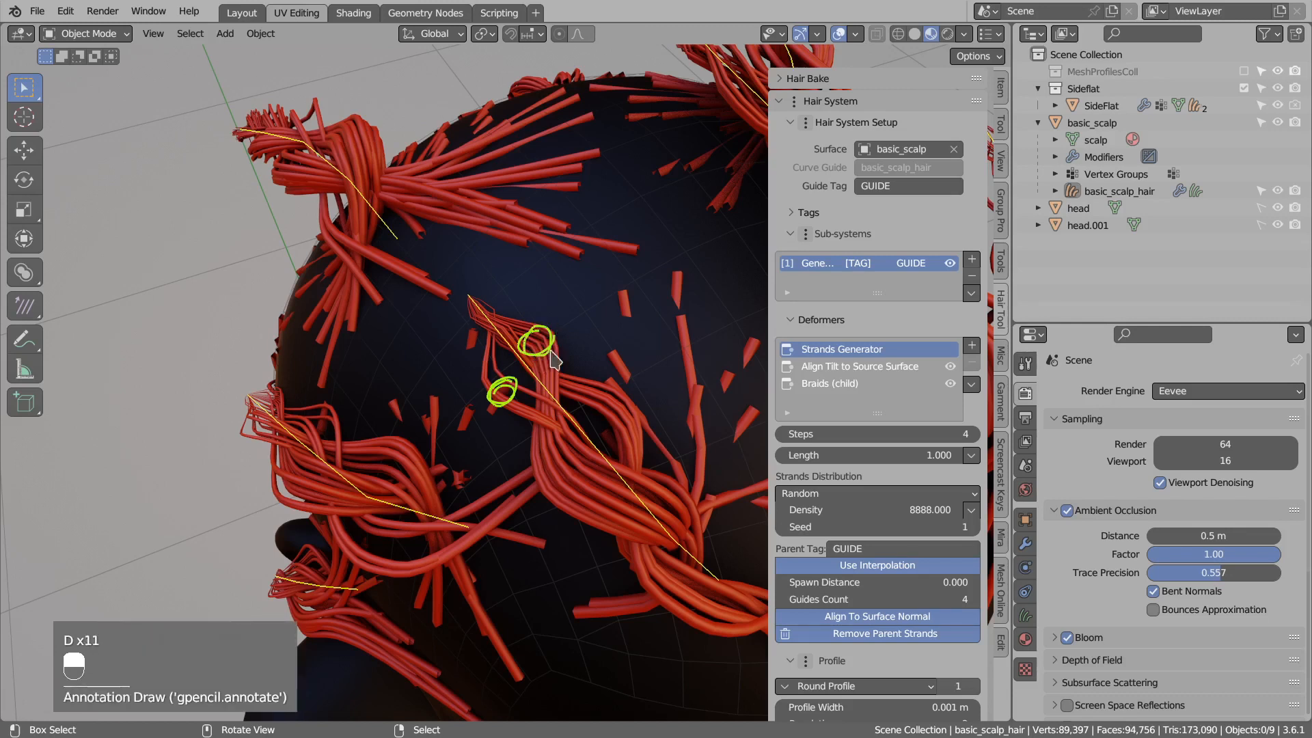
mouse_move(562, 354)
right_mouse_down()
mouse_move(499, 378)
mouse_move(505, 392)
mouse_move(523, 379)
right_mouse_up()
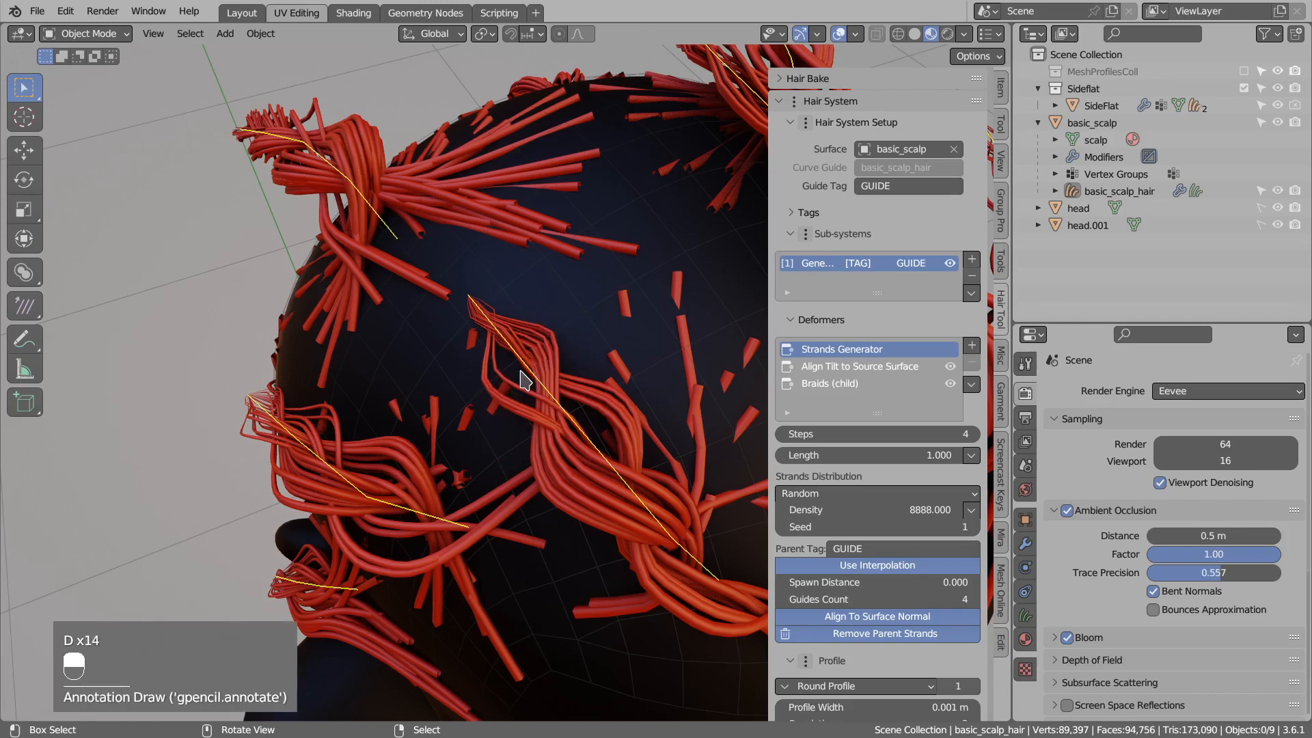
Set the Profile Width of the round hair profile to 0.003 m and inspect the thicker strands.
scroll(524, 370, "down", 1)
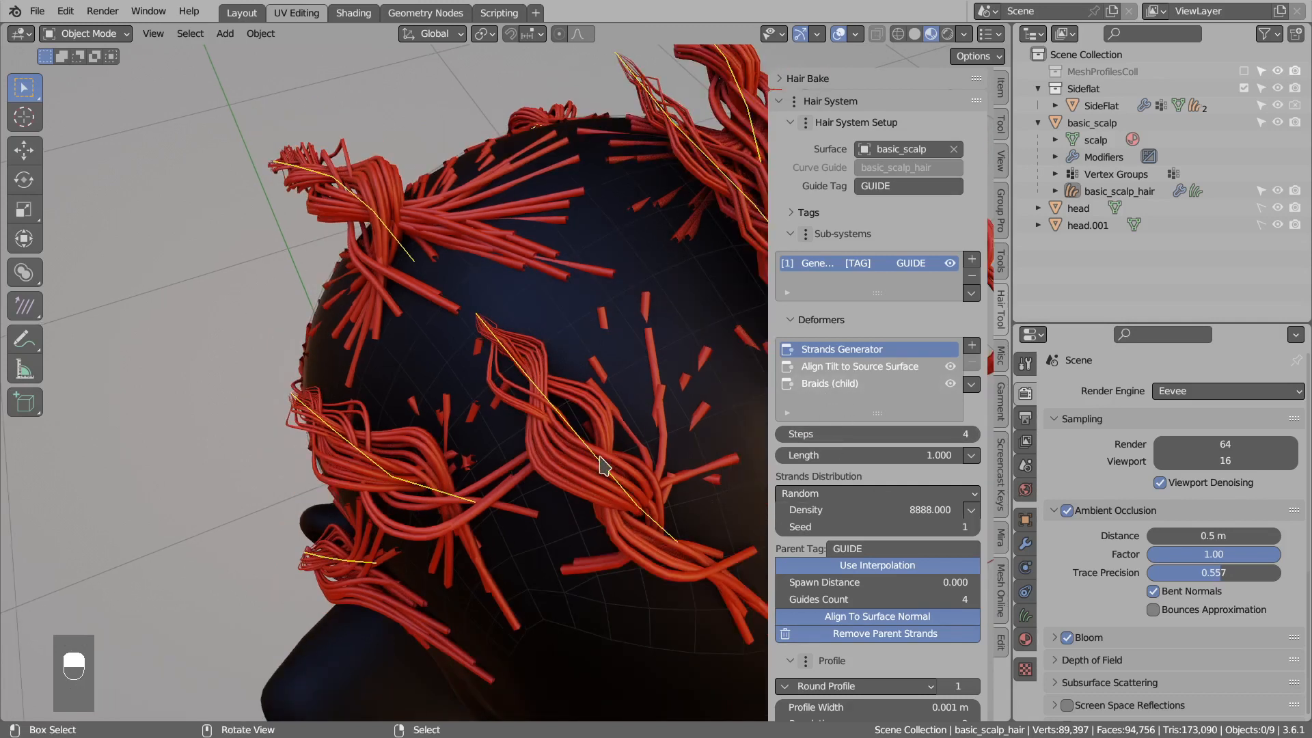
scroll(888, 577, "down", 5)
left_click(824, 571)
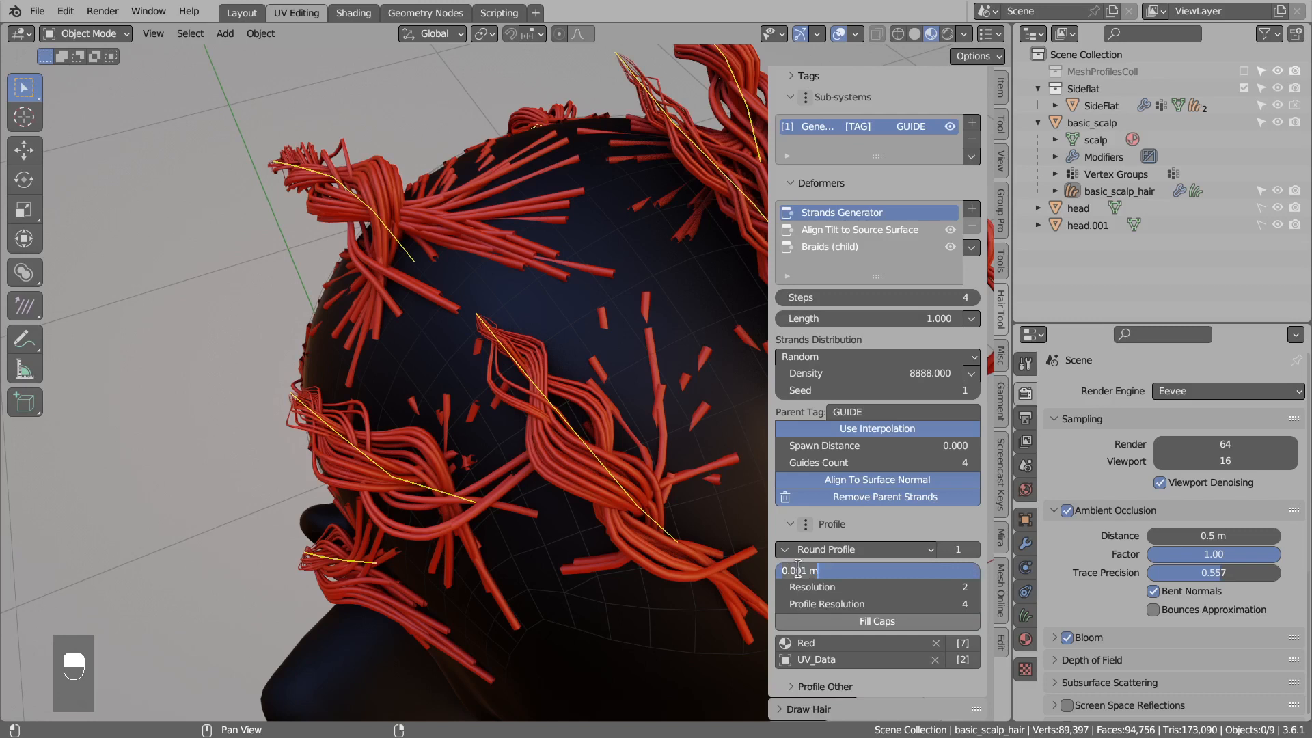
key("Delete")
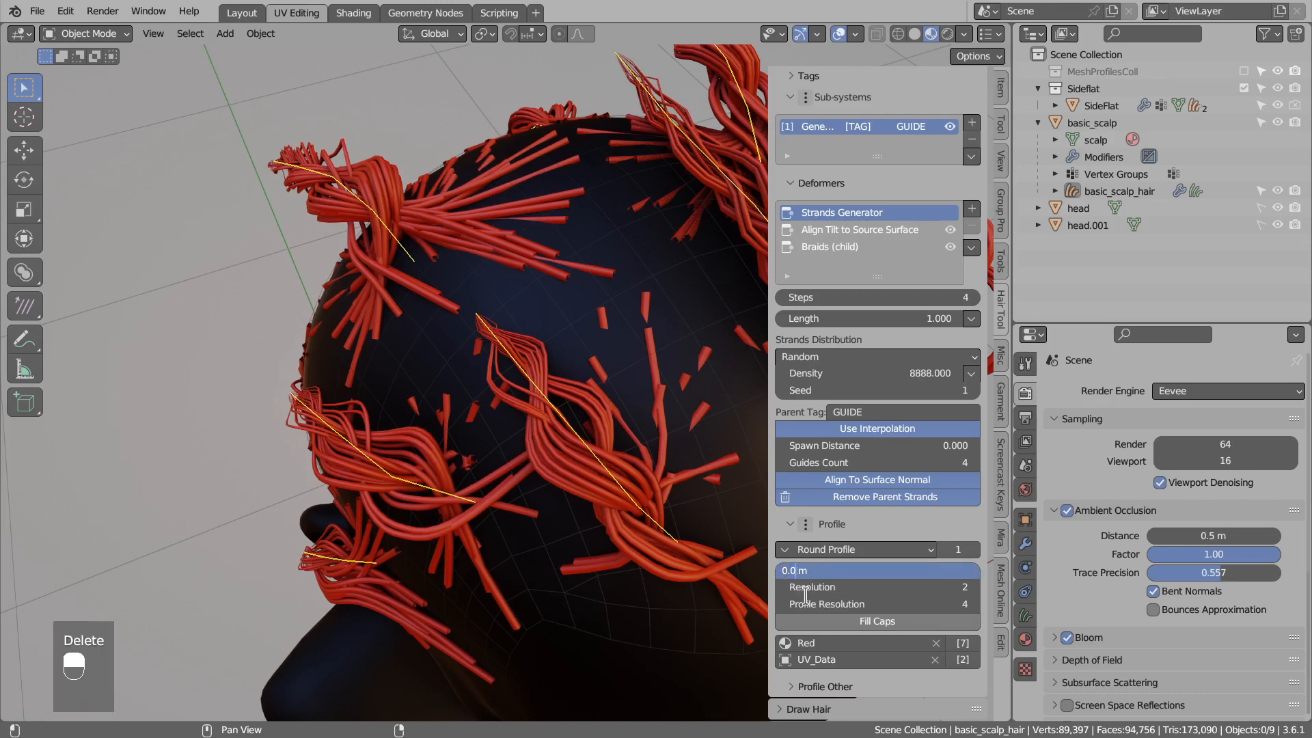
type("3")
key("Return")
key("alt+a")
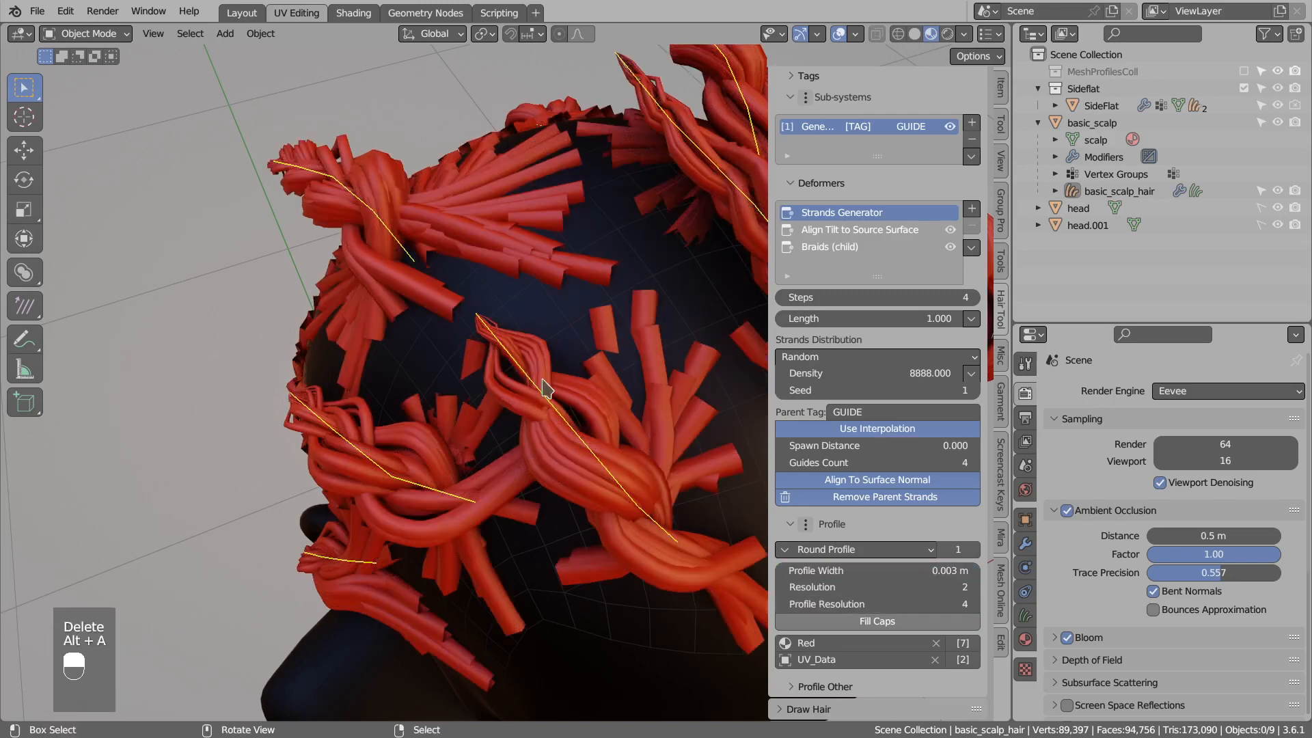
scroll(574, 376, "down", 2)
middle_click_drag(610, 361, 375, 375)
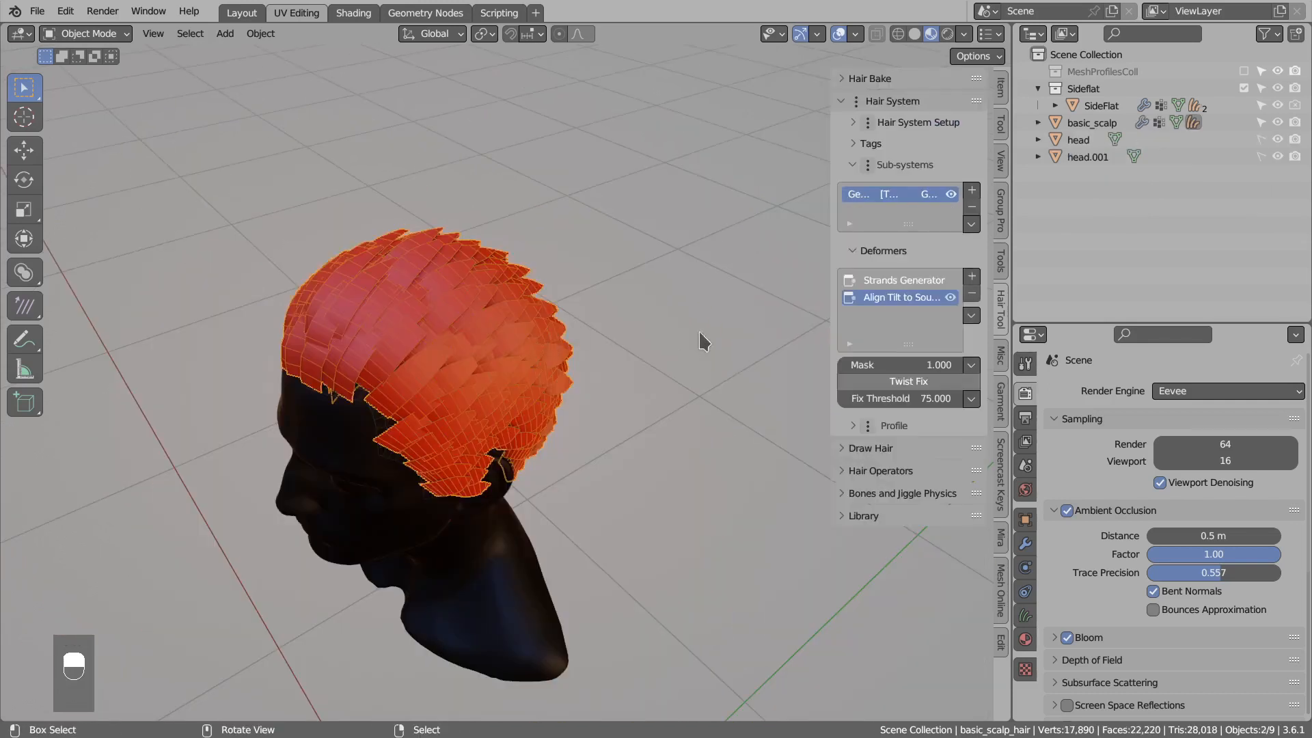
Add a Color Set (system) deformer to the hair system and set its color value to a bright yellow-green.
left_click(971, 276)
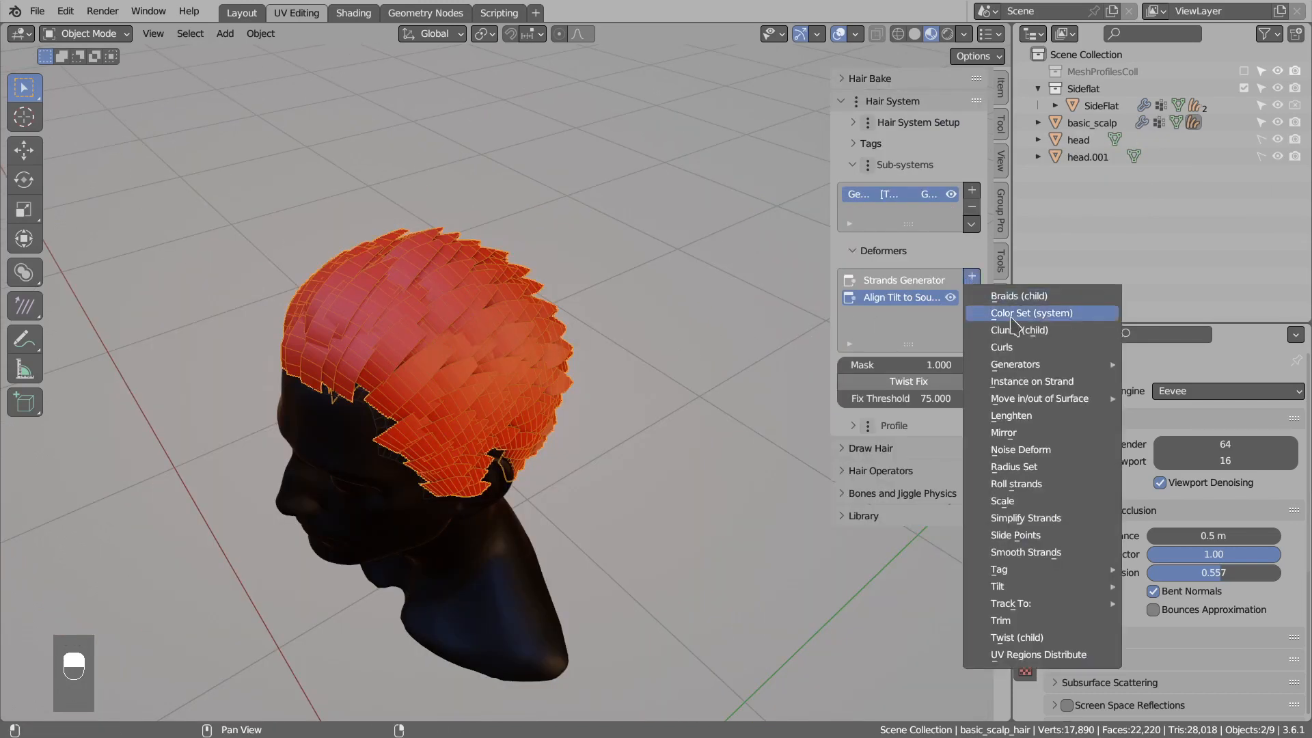
left_click(1008, 320)
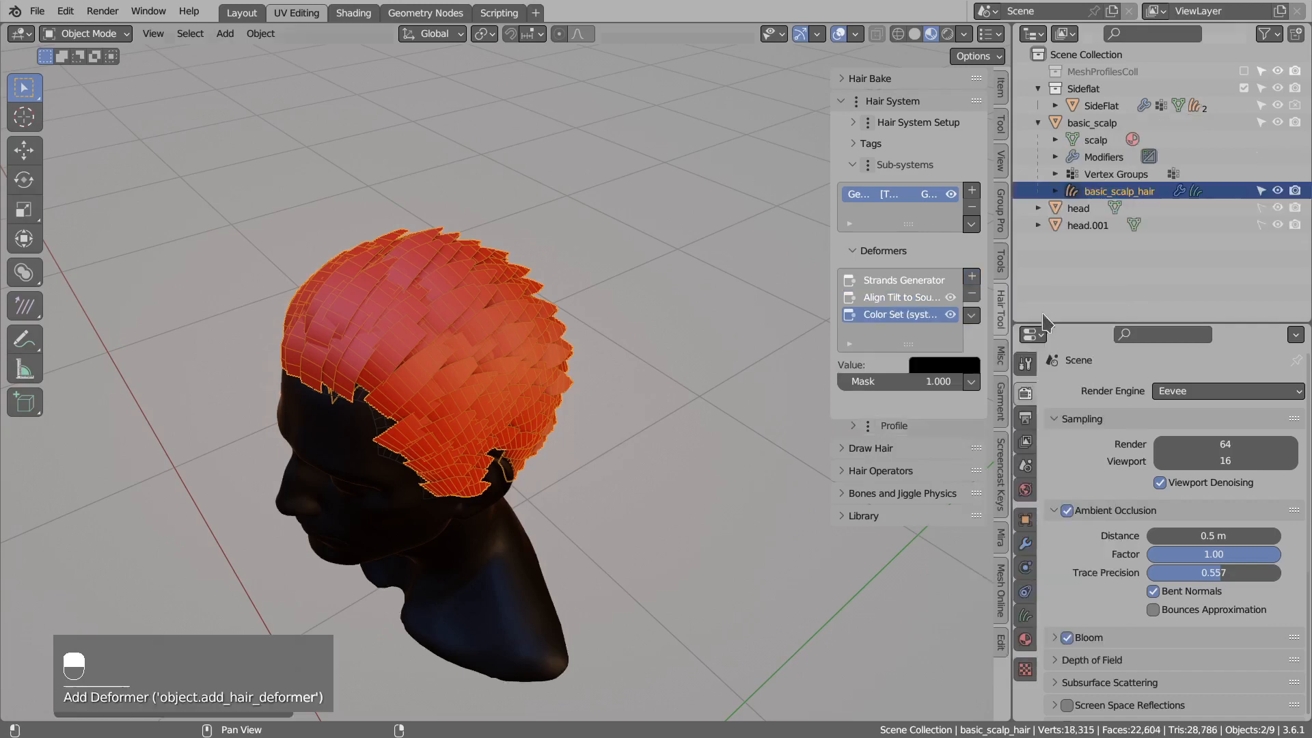
left_click(942, 370)
left_click_drag(1055, 157, 1056, 121)
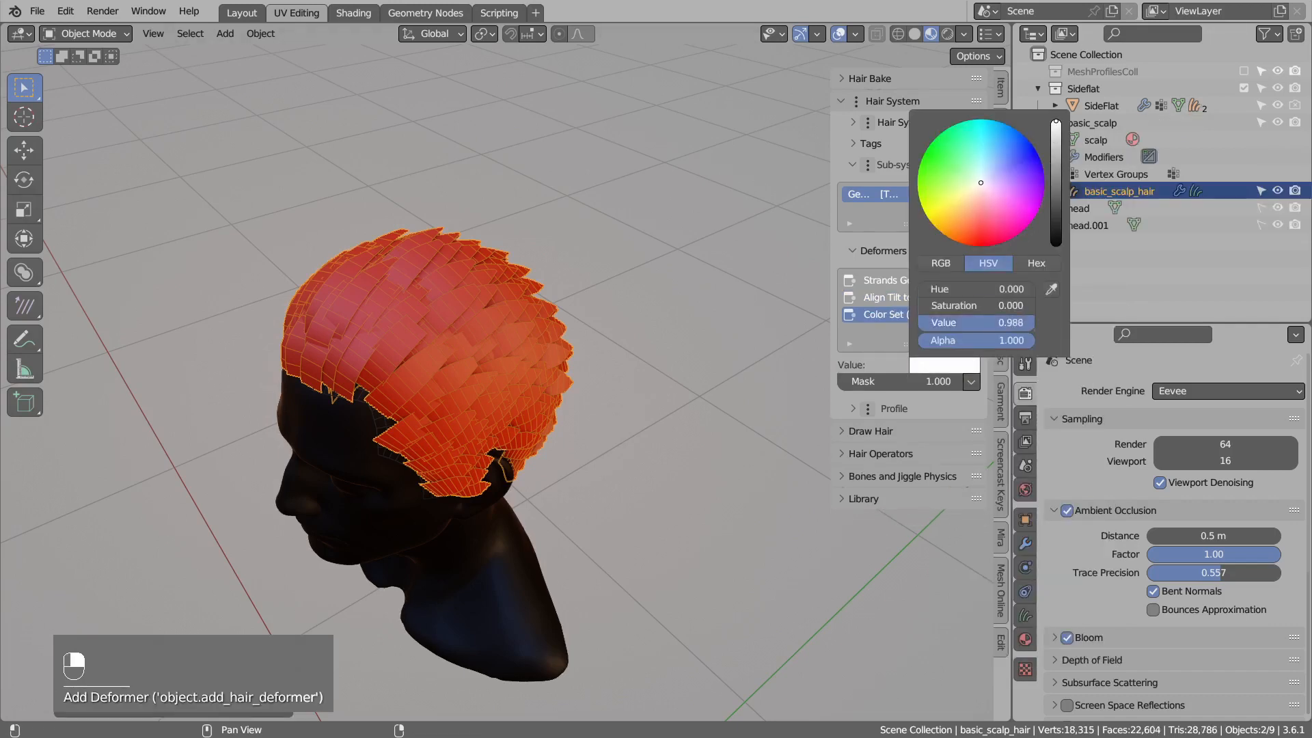
left_click(922, 192)
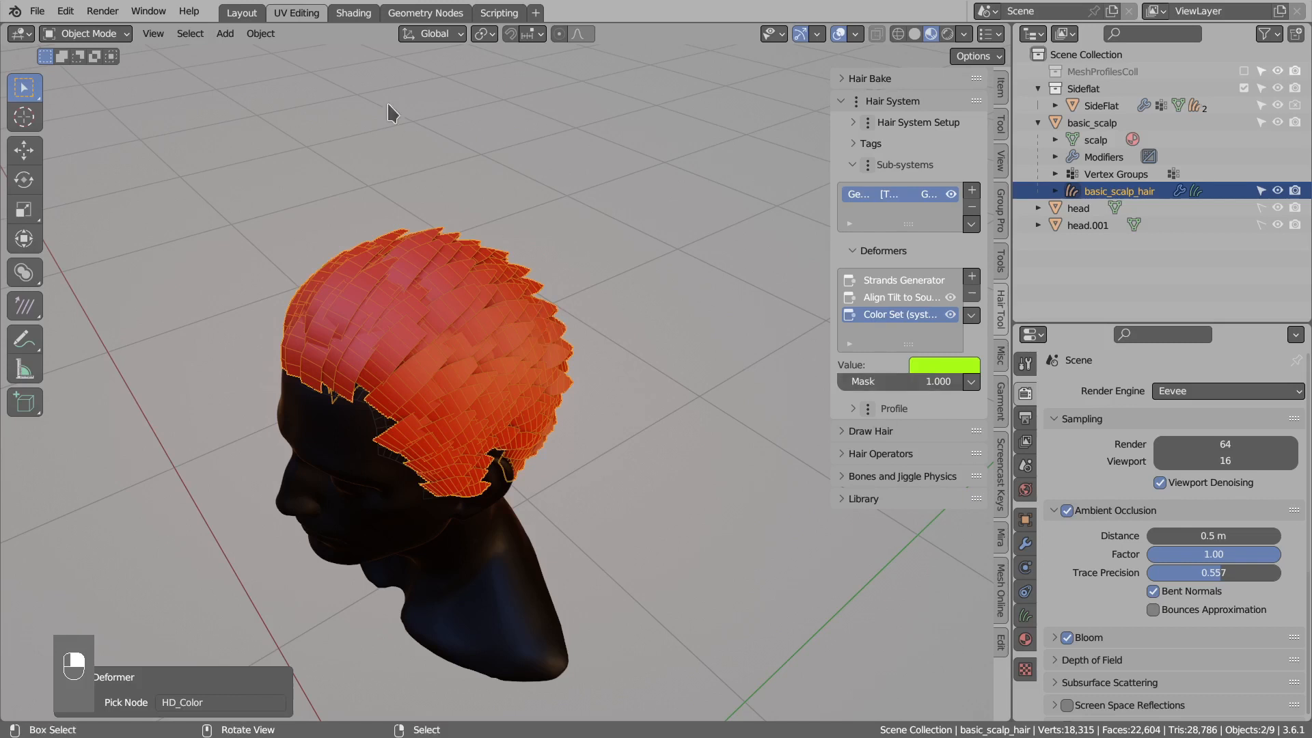
Switch to the Shading workspace and import the default hair material for the basic_scalp_hair strands.
left_click(349, 13)
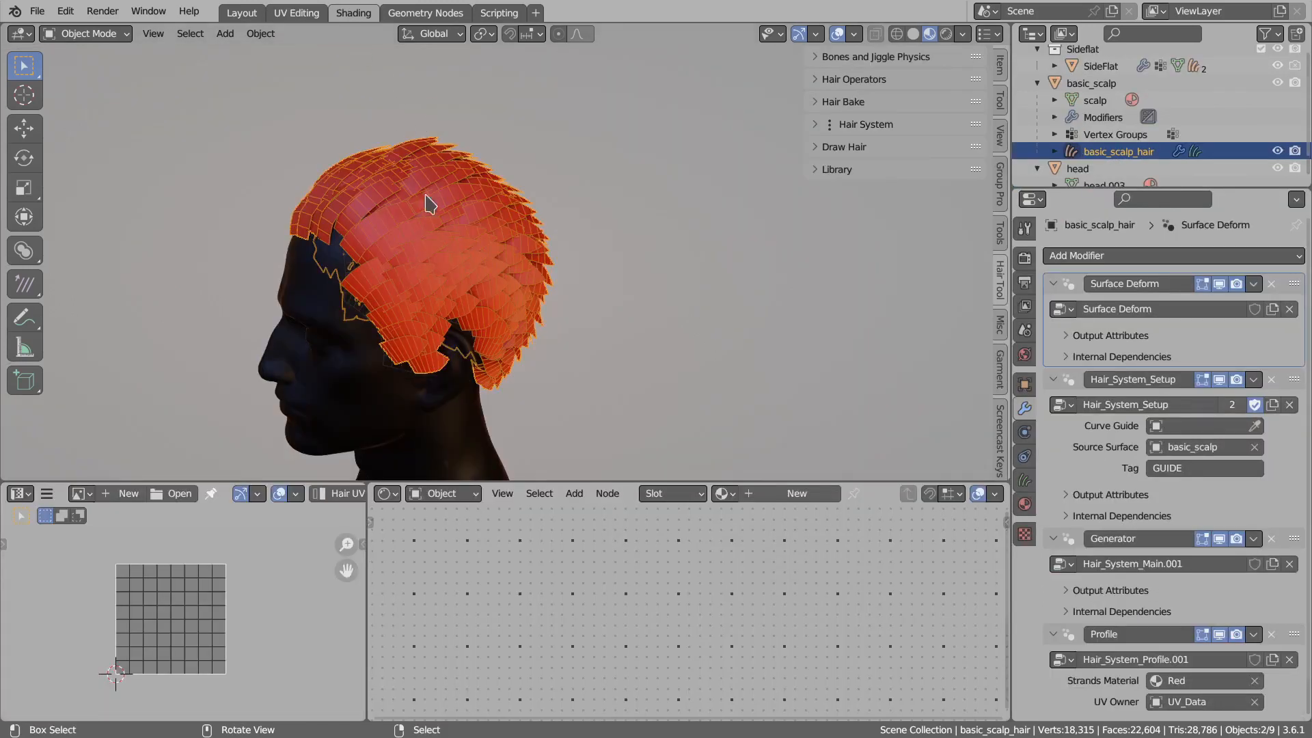
middle_click_drag(465, 235, 512, 234)
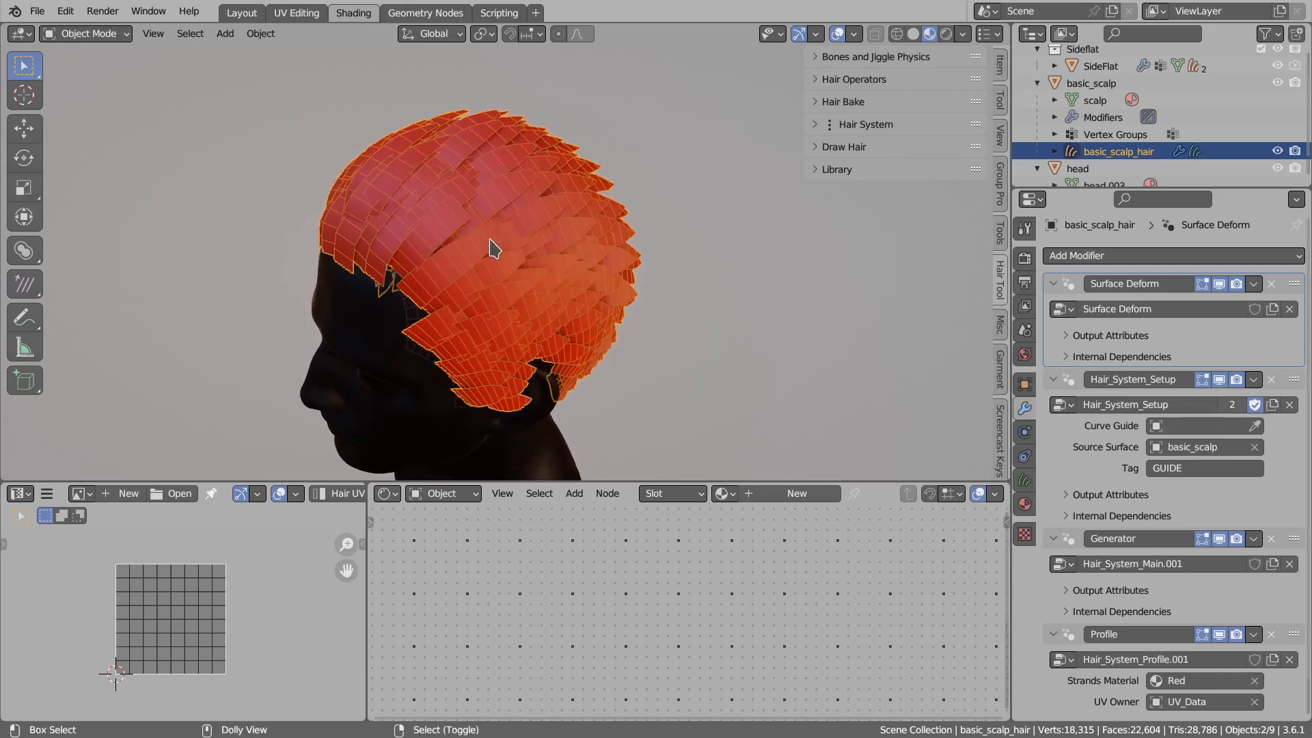
key("shift+h")
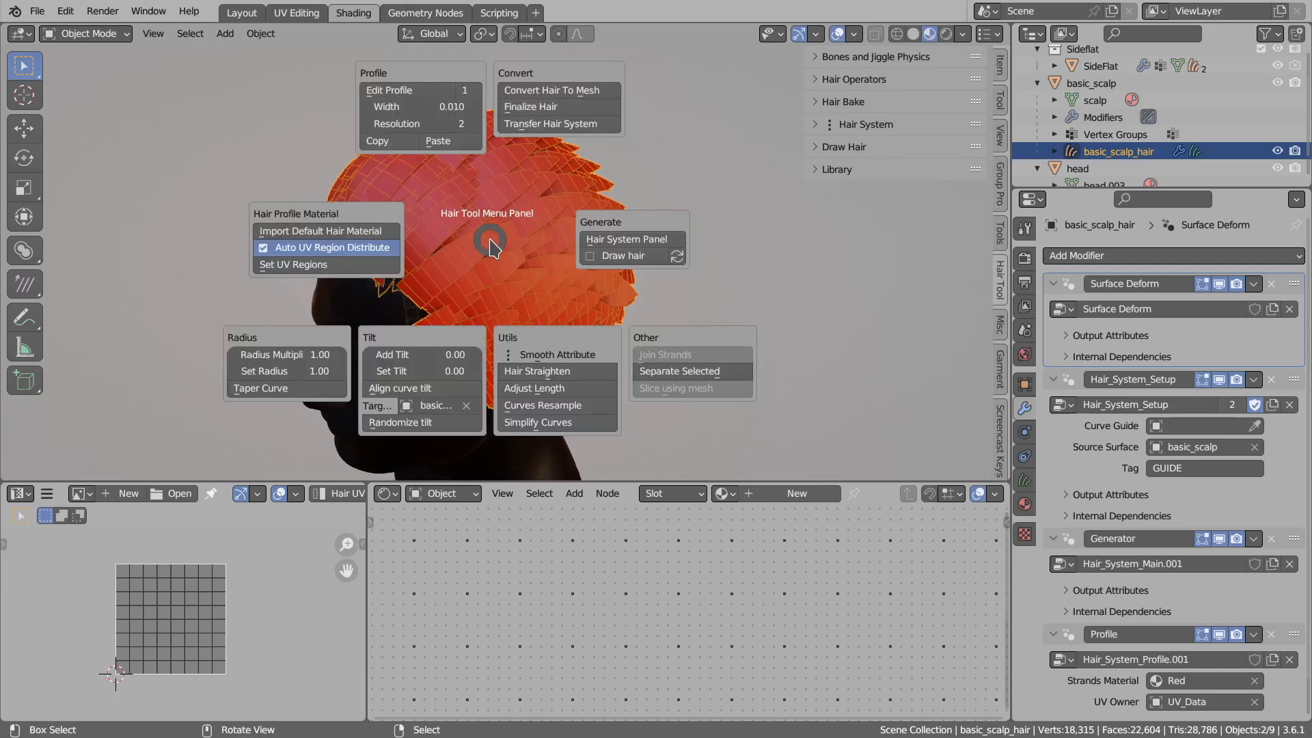
left_click(311, 234)
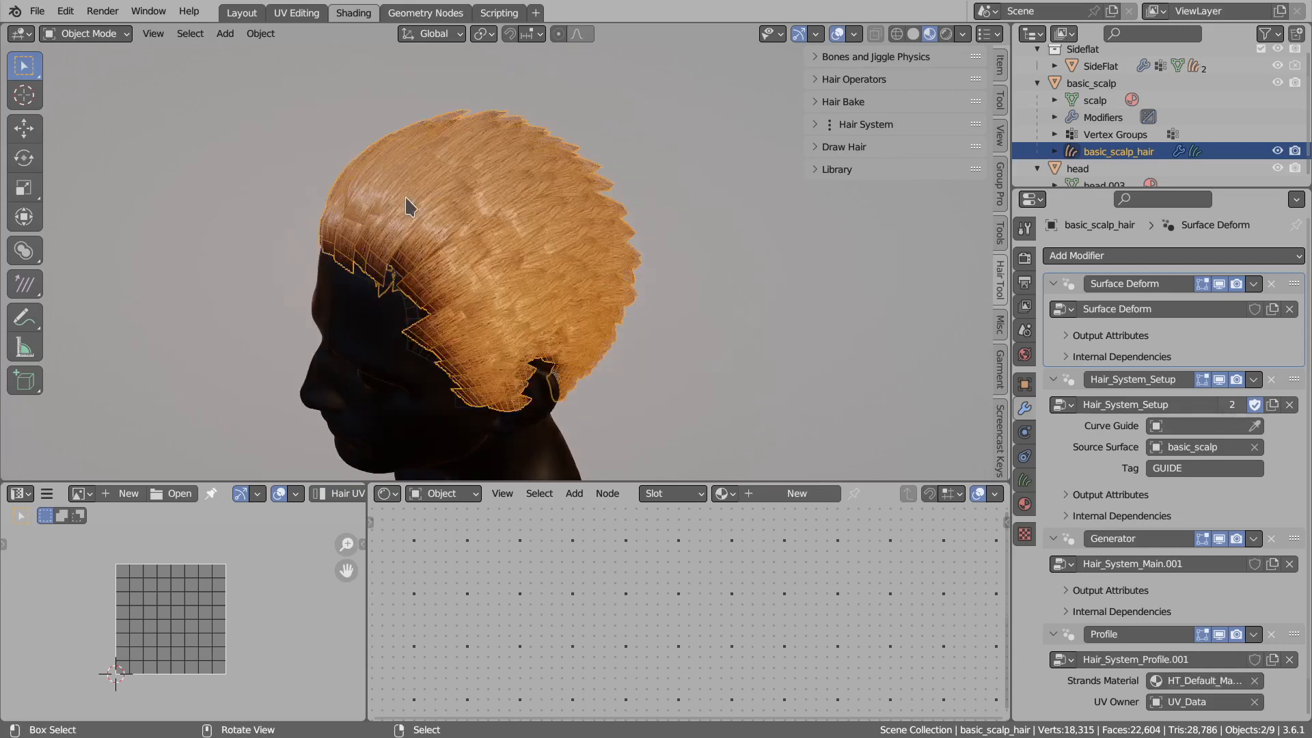
Assign HT_Default_Material to the hair in the shader editor and enlarge the node area.
left_click(719, 492)
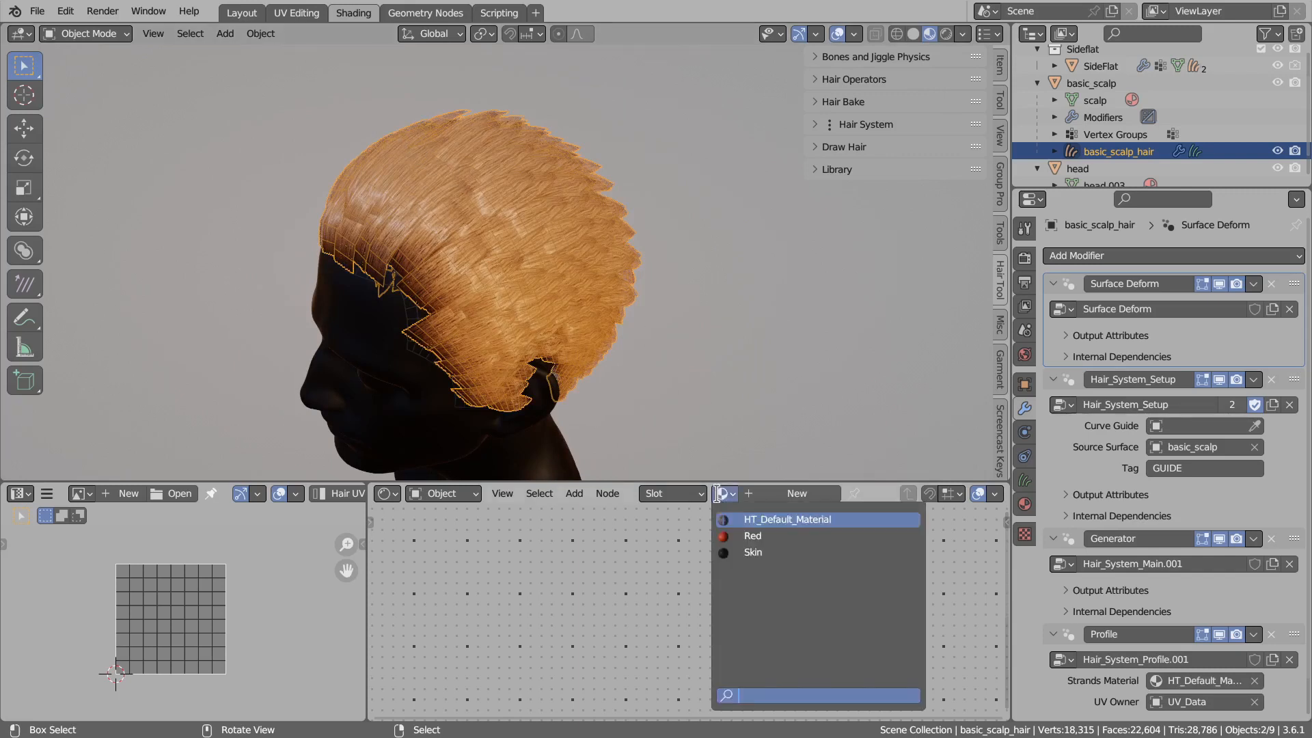
left_click(779, 520)
left_click_drag(744, 480, 652, 336)
Preview the Hair System Color node by connecting it directly to the Material Output, and place the output node closer to the other nodes.
middle_click_drag(597, 515, 615, 489)
scroll(676, 471, "up", 6)
scroll(780, 547, "down", 1)
scroll(683, 424, "down", 1)
scroll(668, 409, "down", 3)
scroll(673, 506, "up", 5)
mouse_move(578, 487)
left_mouse_down()
mouse_move(615, 495)
mouse_move(599, 495)
left_mouse_up()
scroll(636, 514, "down", 2)
middle_click_drag(636, 515, 482, 486)
left_click(573, 511, "ctrl+shift")
scroll(711, 515, "down", 2)
scroll(482, 487, "down", 4)
left_click_drag(943, 618, 858, 513)
Change the color value of the Color Set (system) deformer to yellow-orange and enlarge the 3D viewport again.
middle_click_drag(498, 187, 546, 189)
left_click(866, 124)
scroll(875, 198, "down", 3)
scroll(871, 219, "up", 4)
left_click(880, 258)
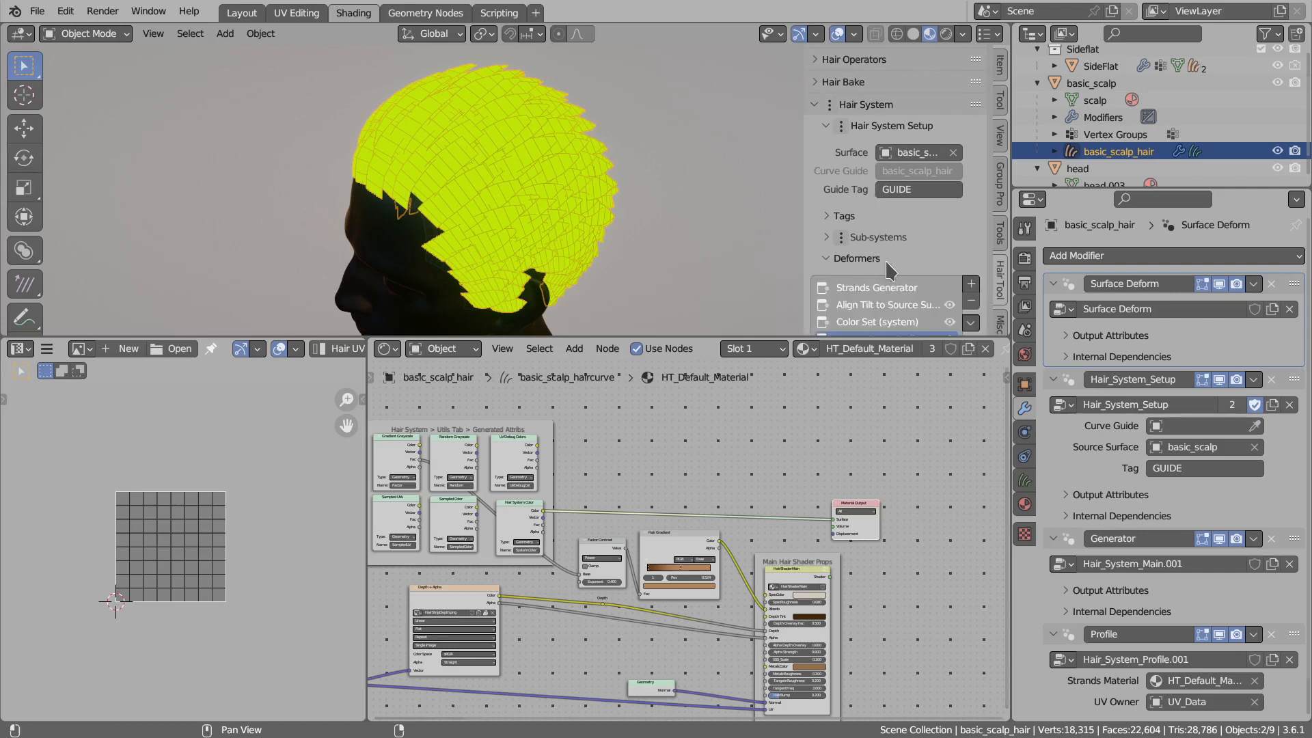
scroll(874, 205, "down", 5)
left_click(847, 185)
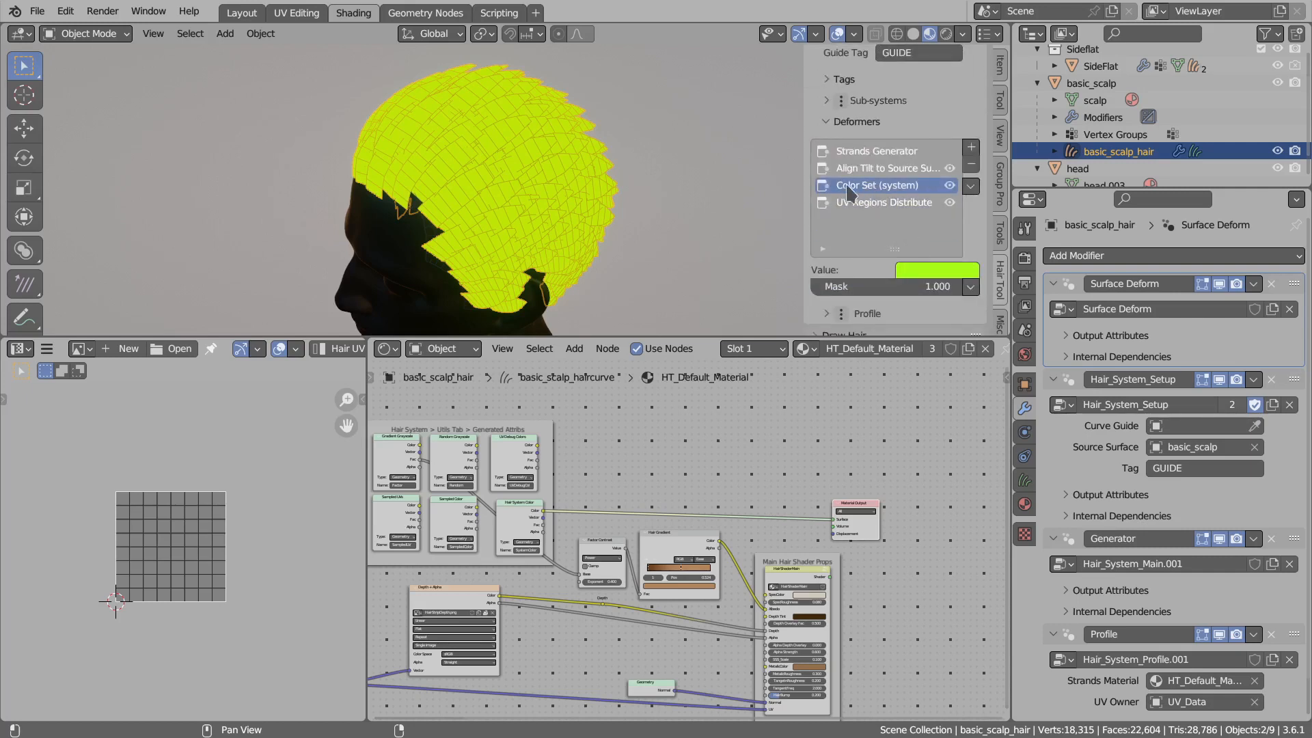
left_click(926, 272)
left_click_drag(927, 194, 911, 194)
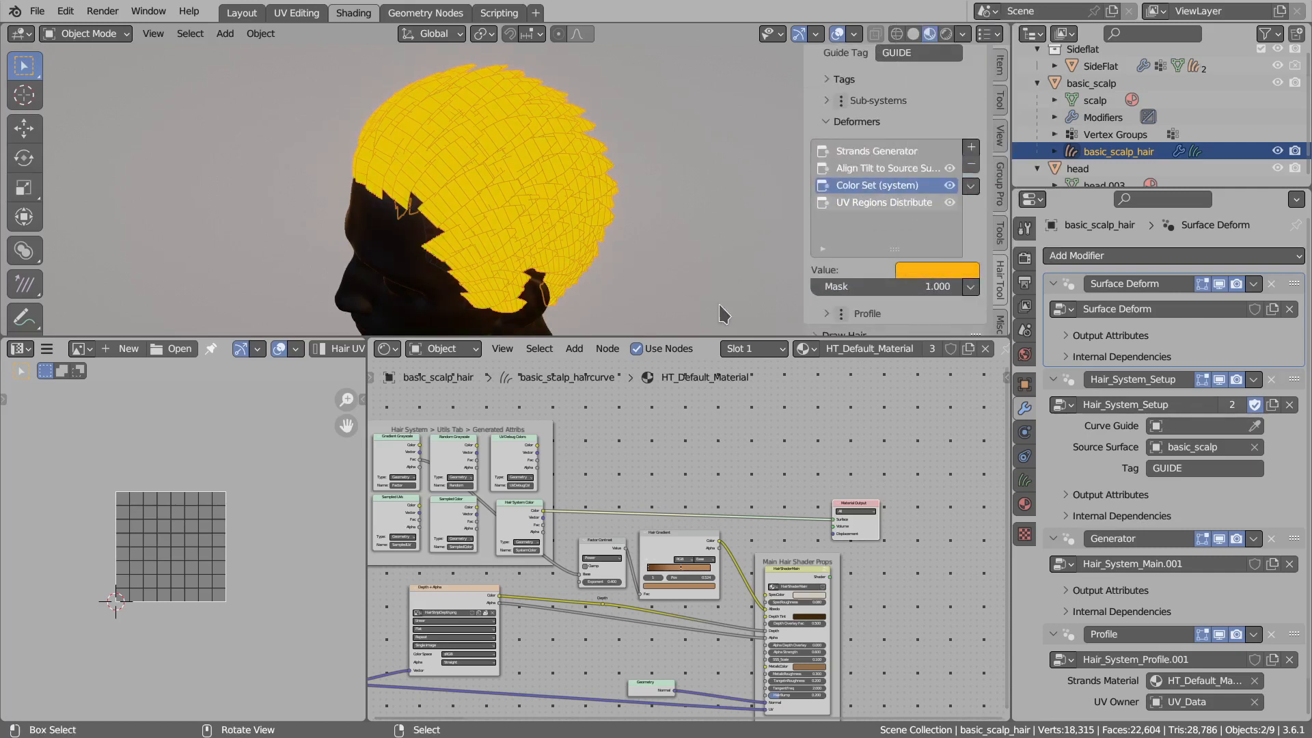
left_click_drag(703, 340, 786, 492)
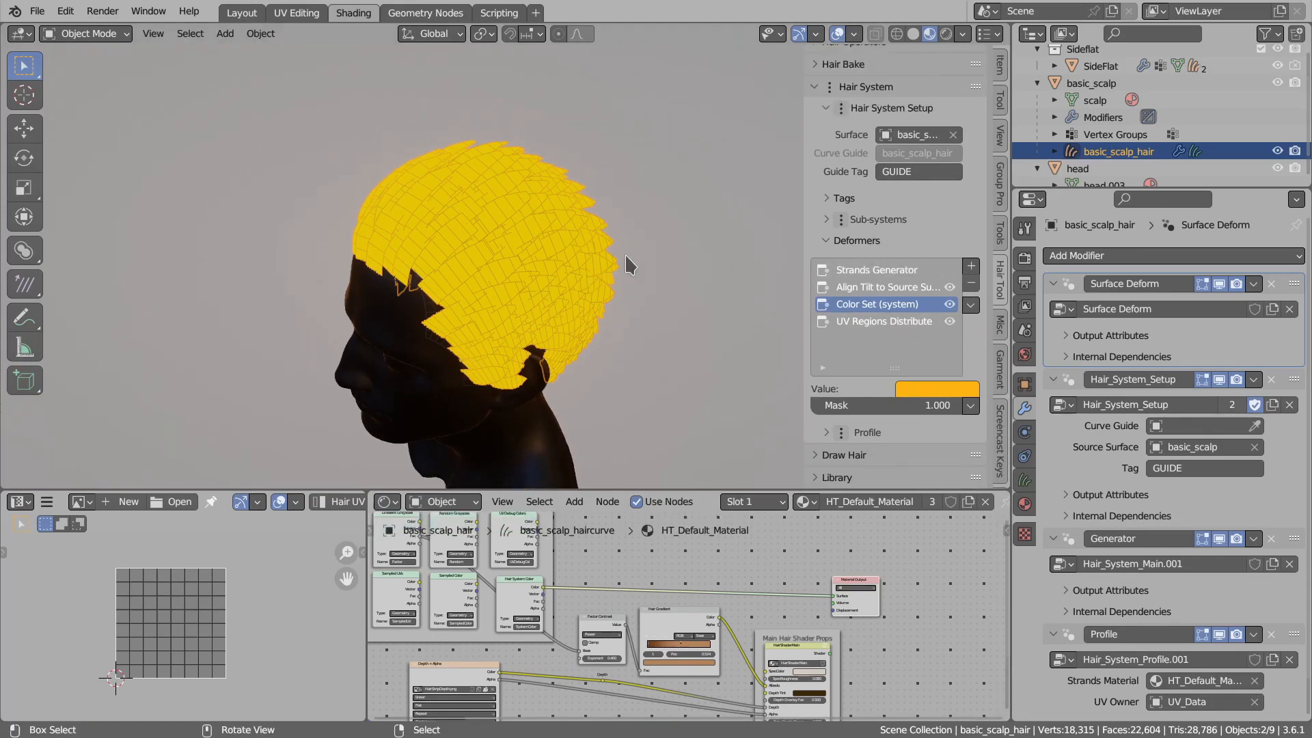
Add a second generator sub-system to the hair system with the GUIDE tag.
left_click(897, 222)
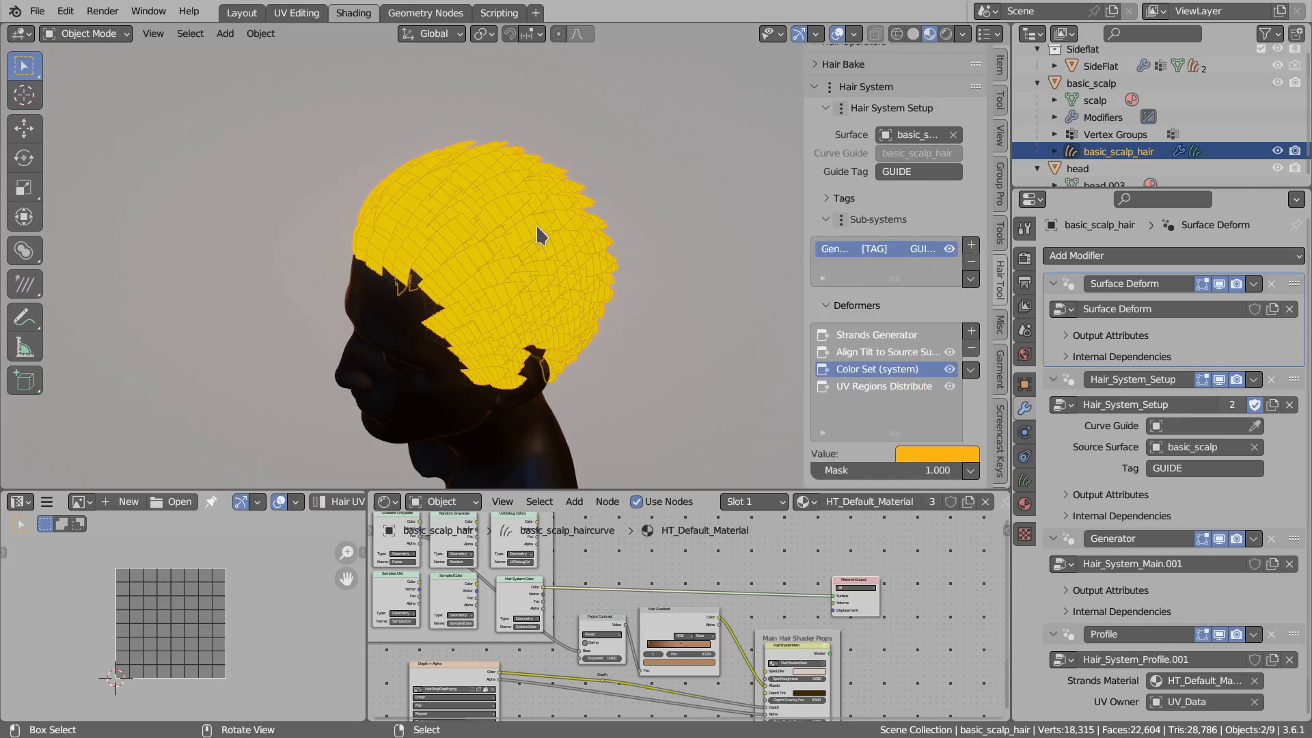
left_click(971, 244)
left_click(992, 268)
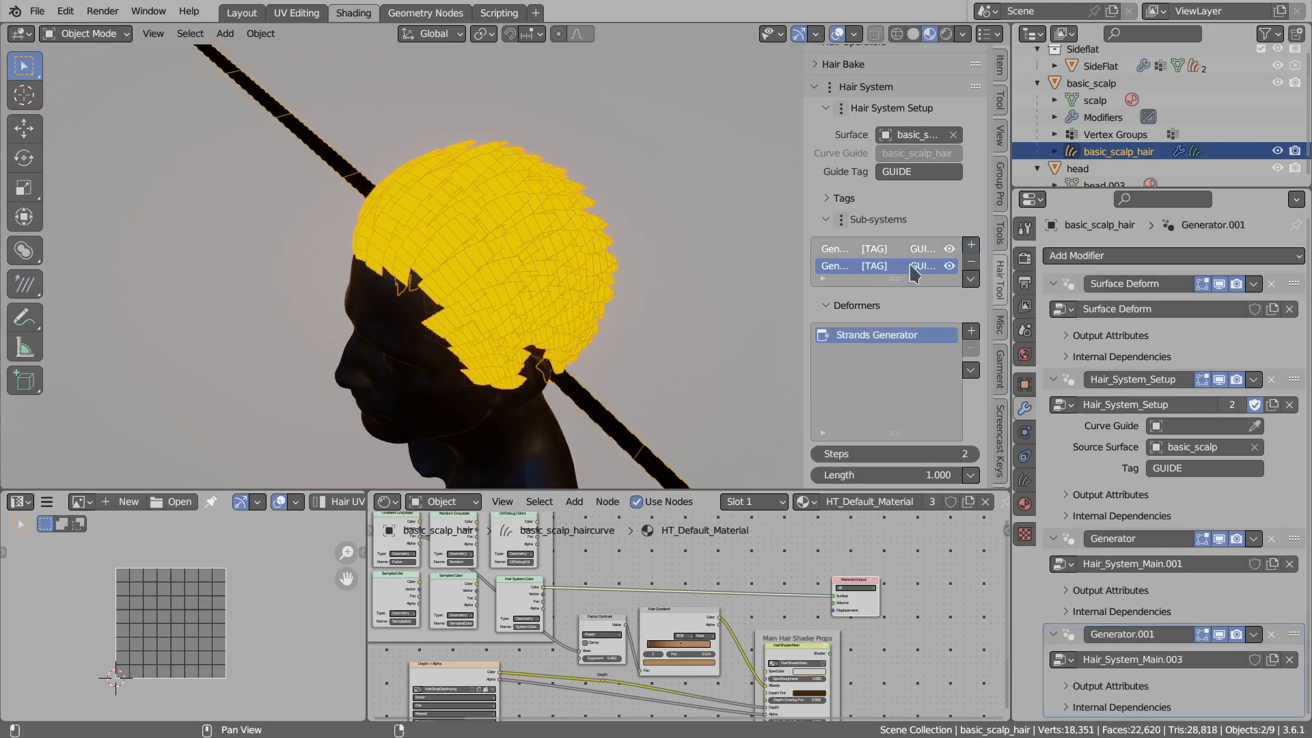
scroll(906, 266, "down", 3)
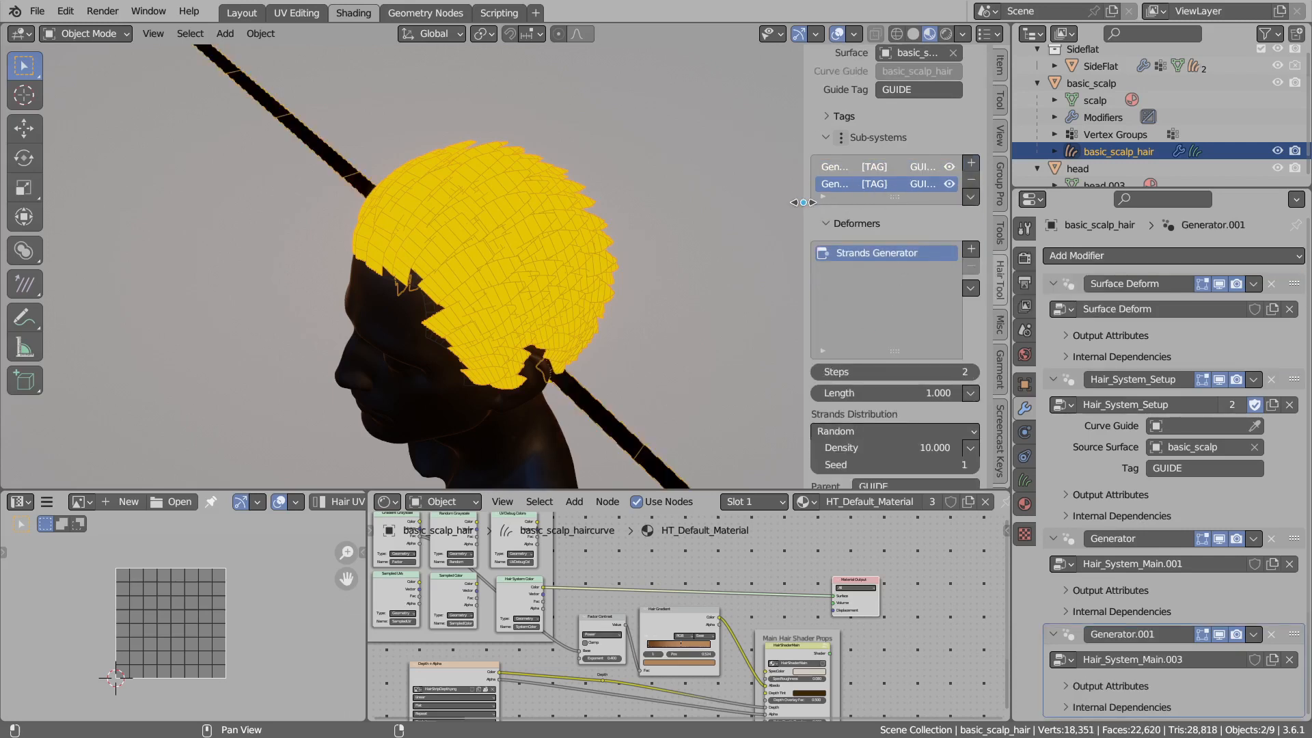
Set the new sub-system's Strands Generator to a Density of 2222 and a Length of 0.060.
left_click_drag(803, 202, 756, 203)
double_click(841, 448)
type("222")
key("Return")
left_click_drag(854, 394, 796, 393)
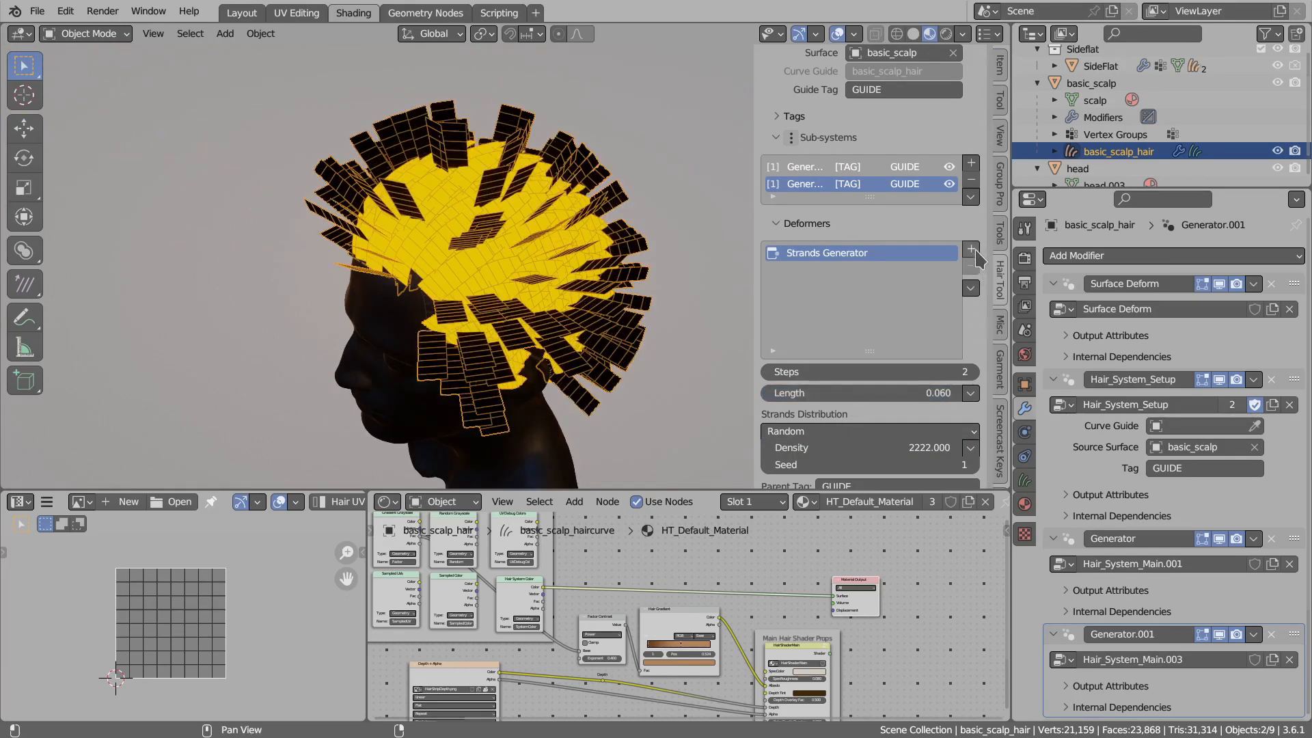
Add a Color Set (system) deformer to the second sub-system and set its color value to reddish orange.
left_click(971, 248)
left_click(997, 285)
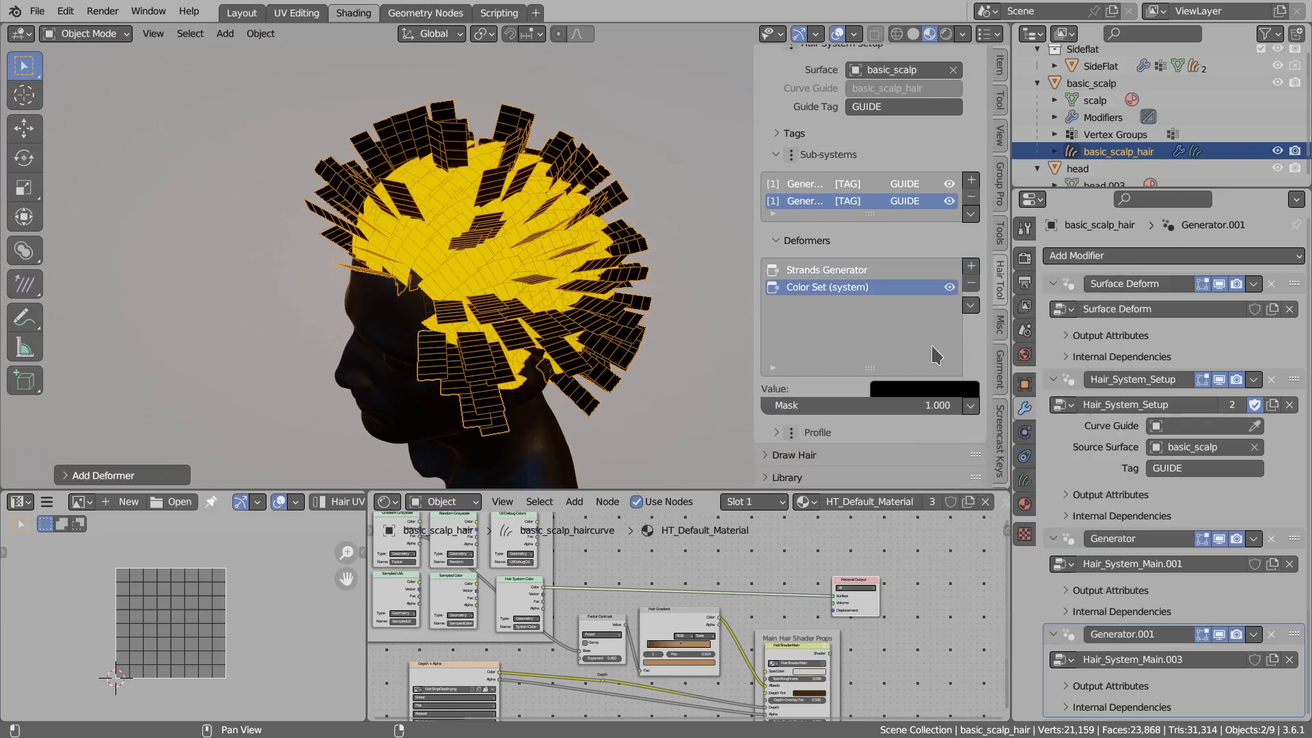
left_click(899, 394)
left_click_drag(1016, 269, 1017, 157)
left_click_drag(942, 213, 916, 264)
Rename the second sub-system as Red and the first one as Yello.
double_click(807, 201)
type("Red")
key("Return")
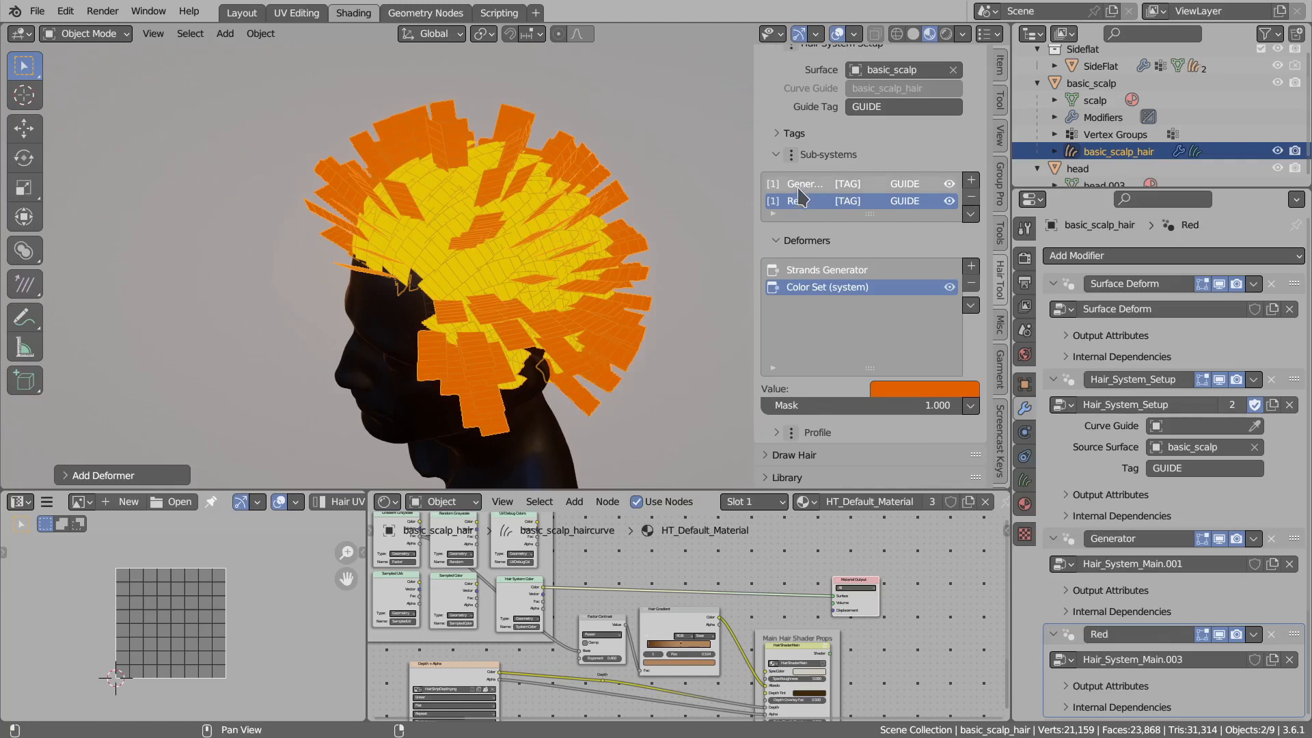
double_click(796, 184)
type("G")
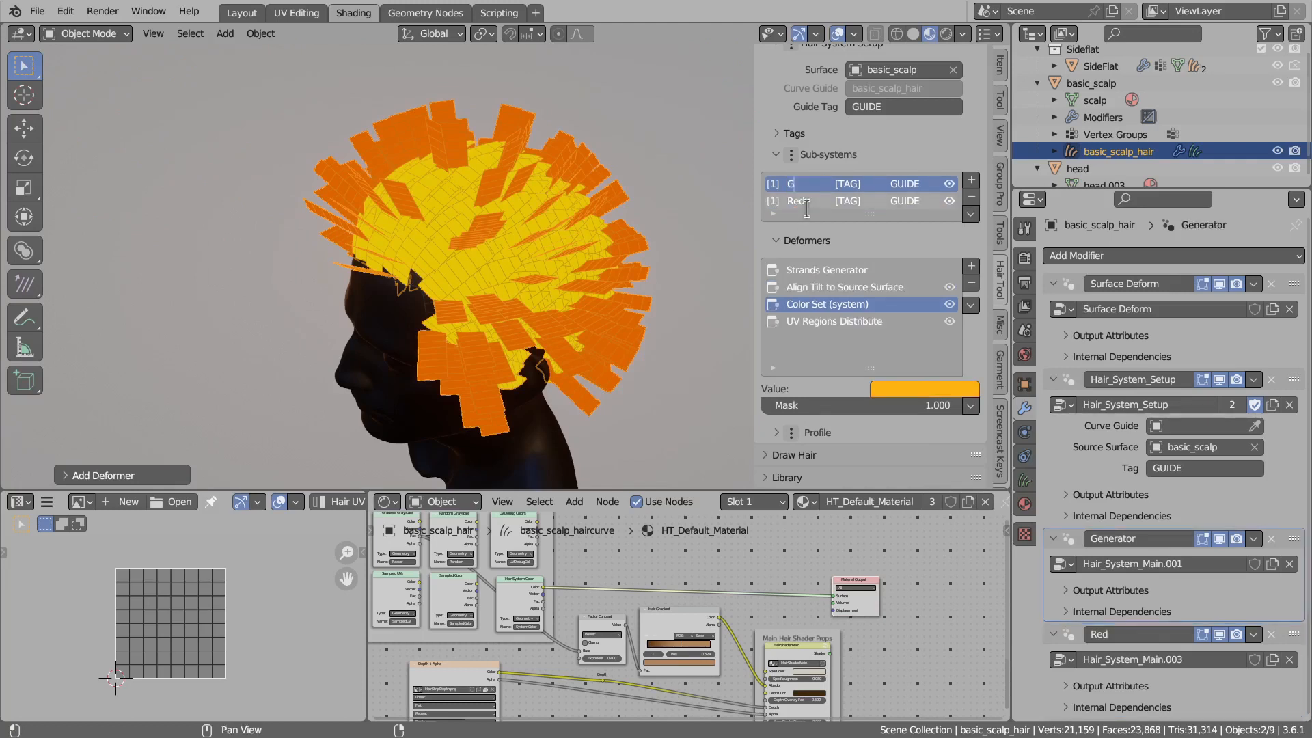
type("ello")
key("Return")
Turn off Remove Parent Strands in the Strands Generator deformer of the Yello sub-system.
middle_click_drag(594, 243, 547, 184)
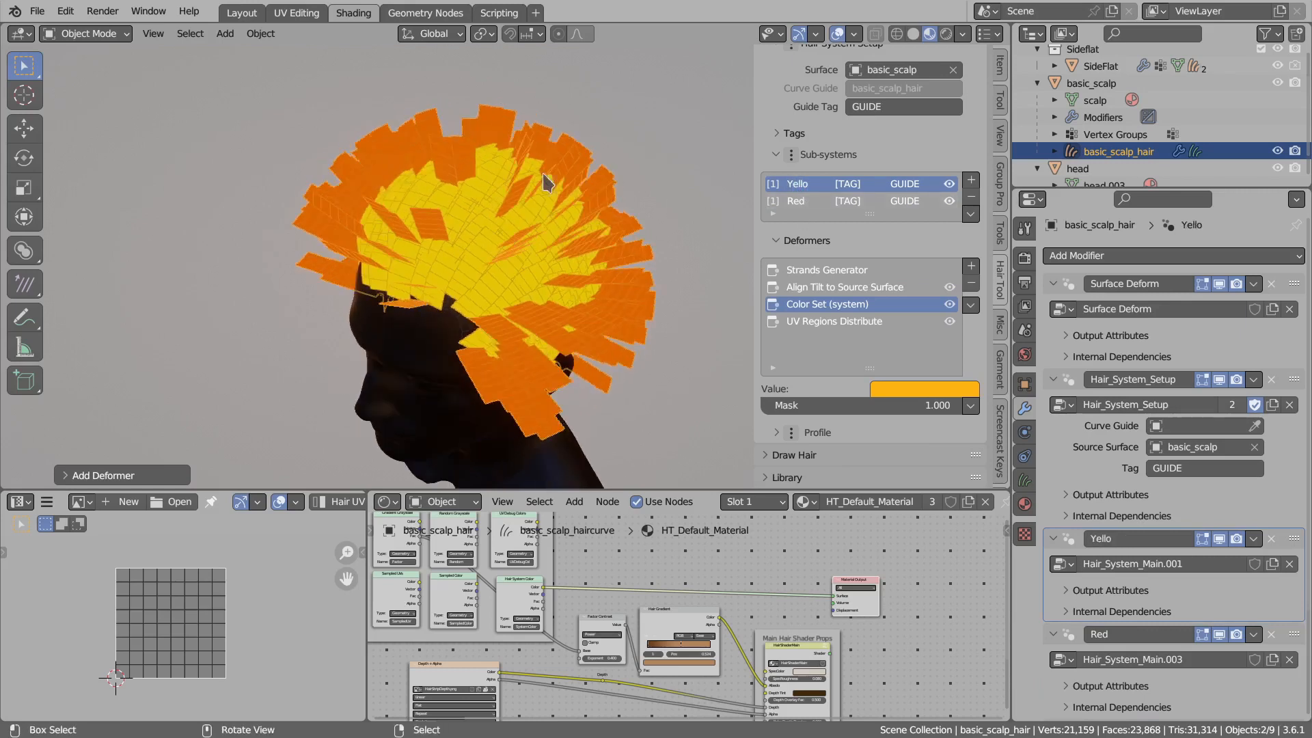
left_click(914, 202)
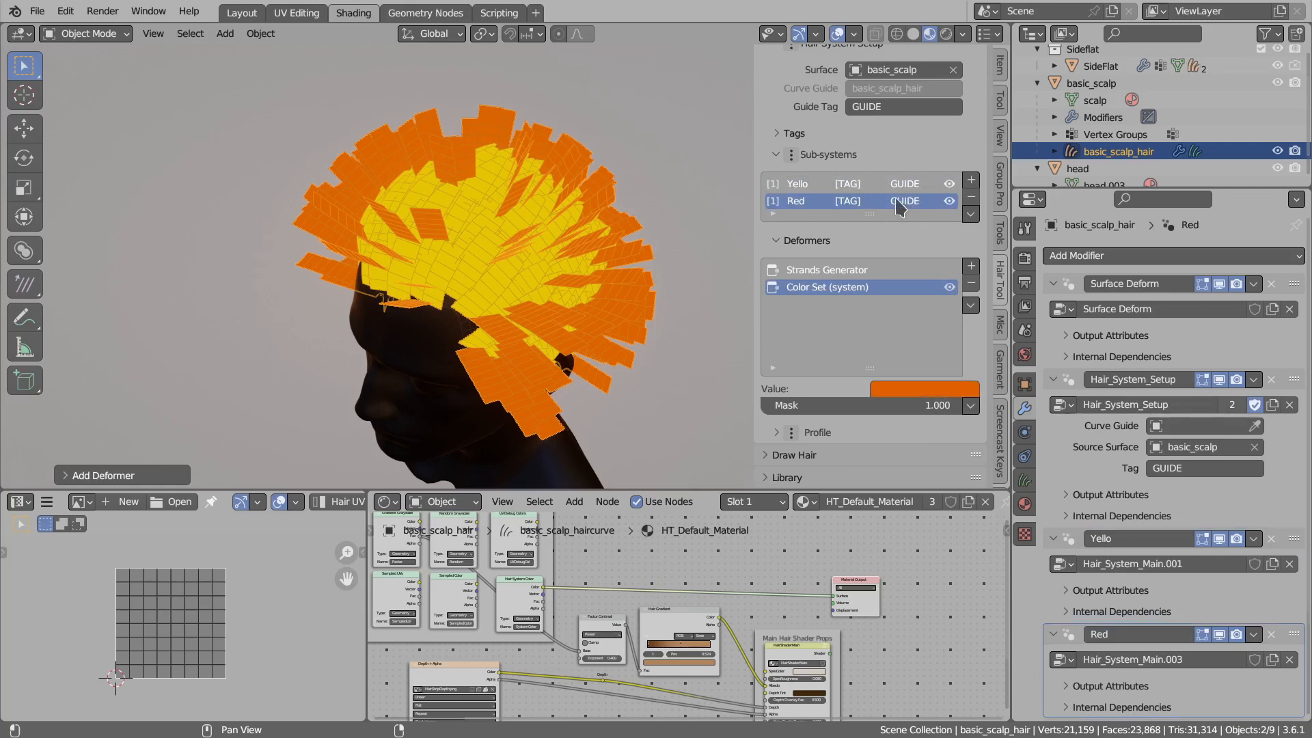
middle_click_drag(596, 209, 563, 198)
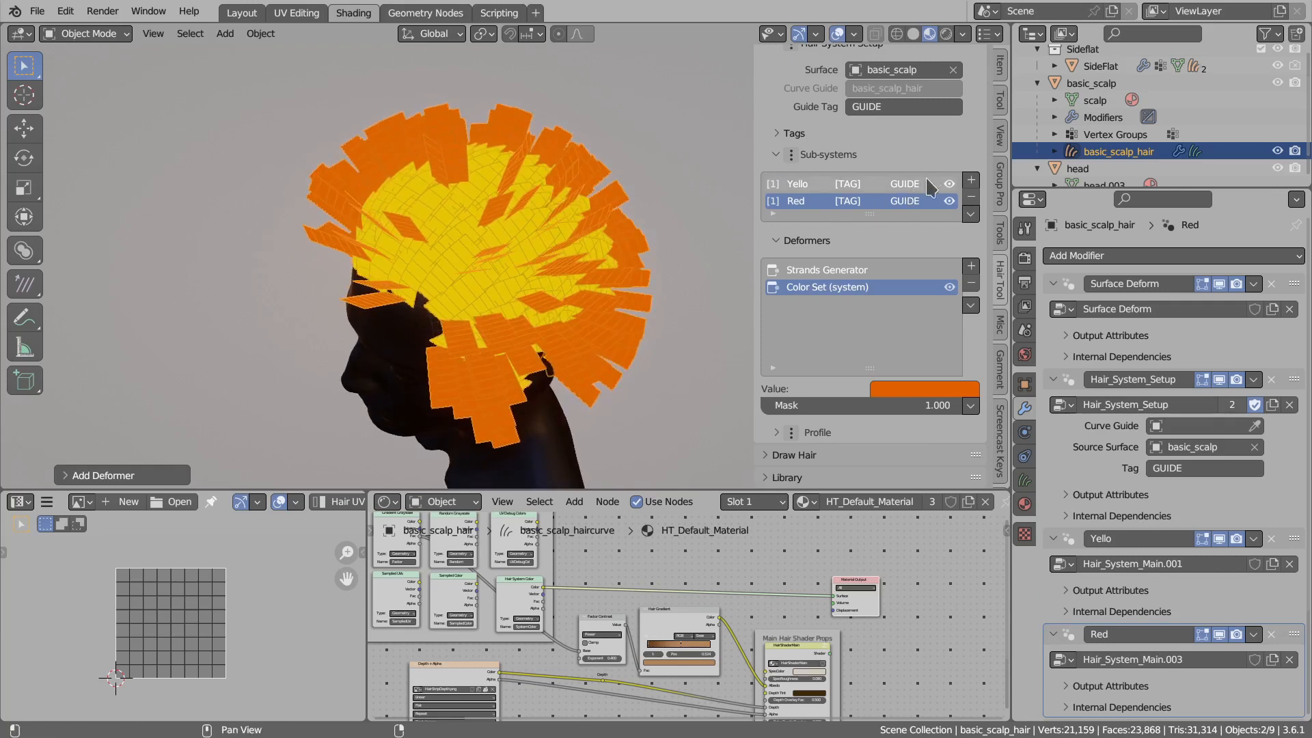
left_click(797, 186)
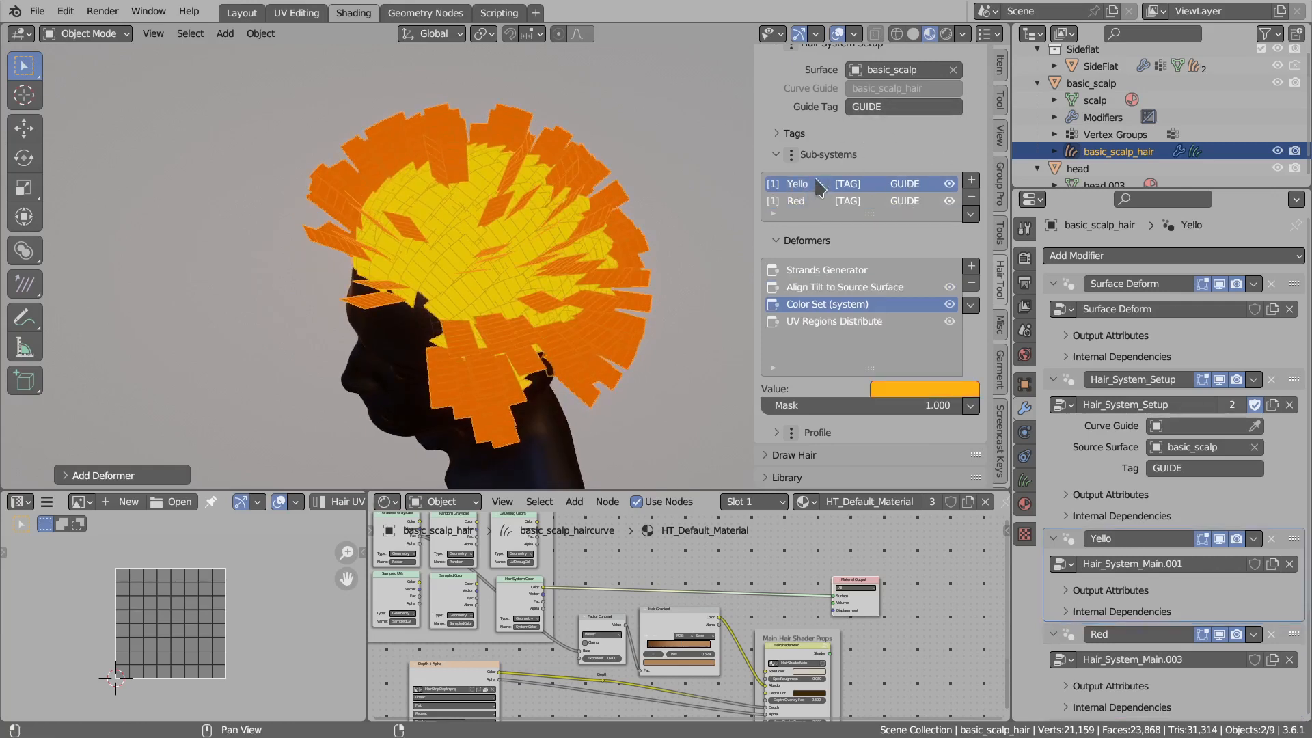
left_click(881, 271)
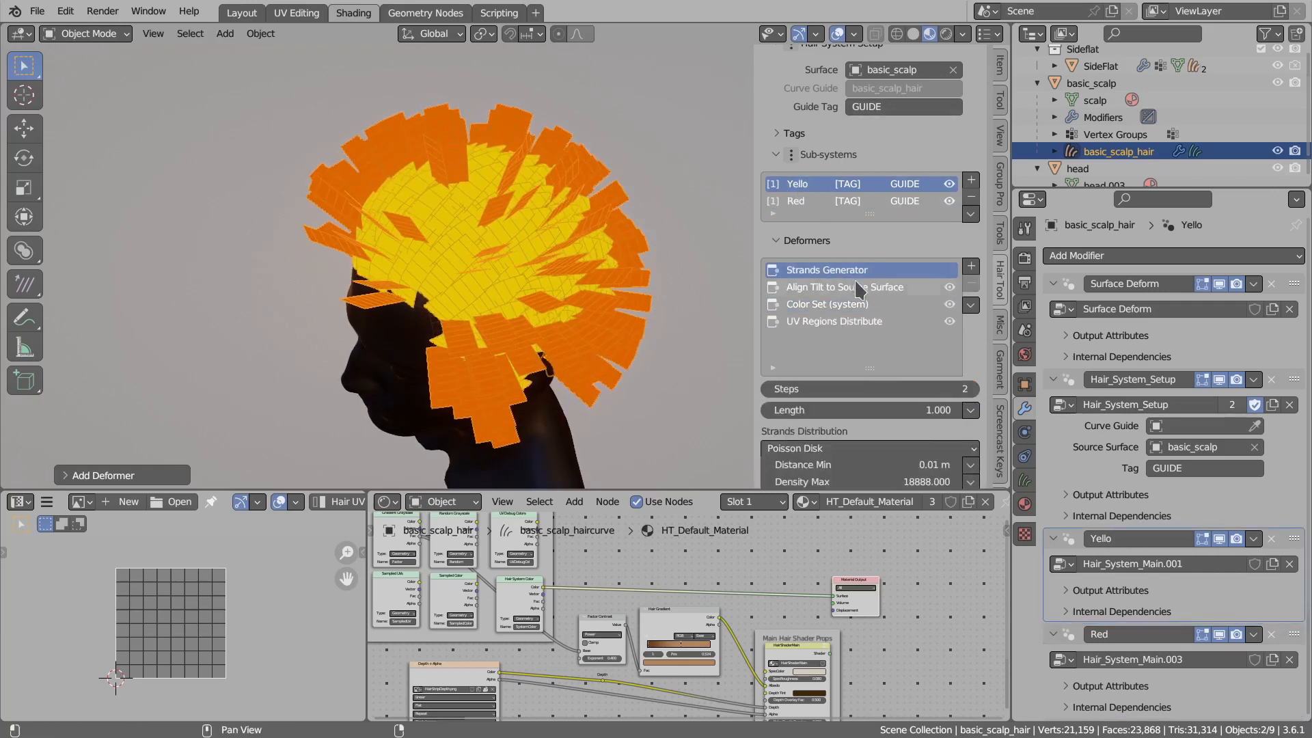
scroll(857, 286, "down", 6)
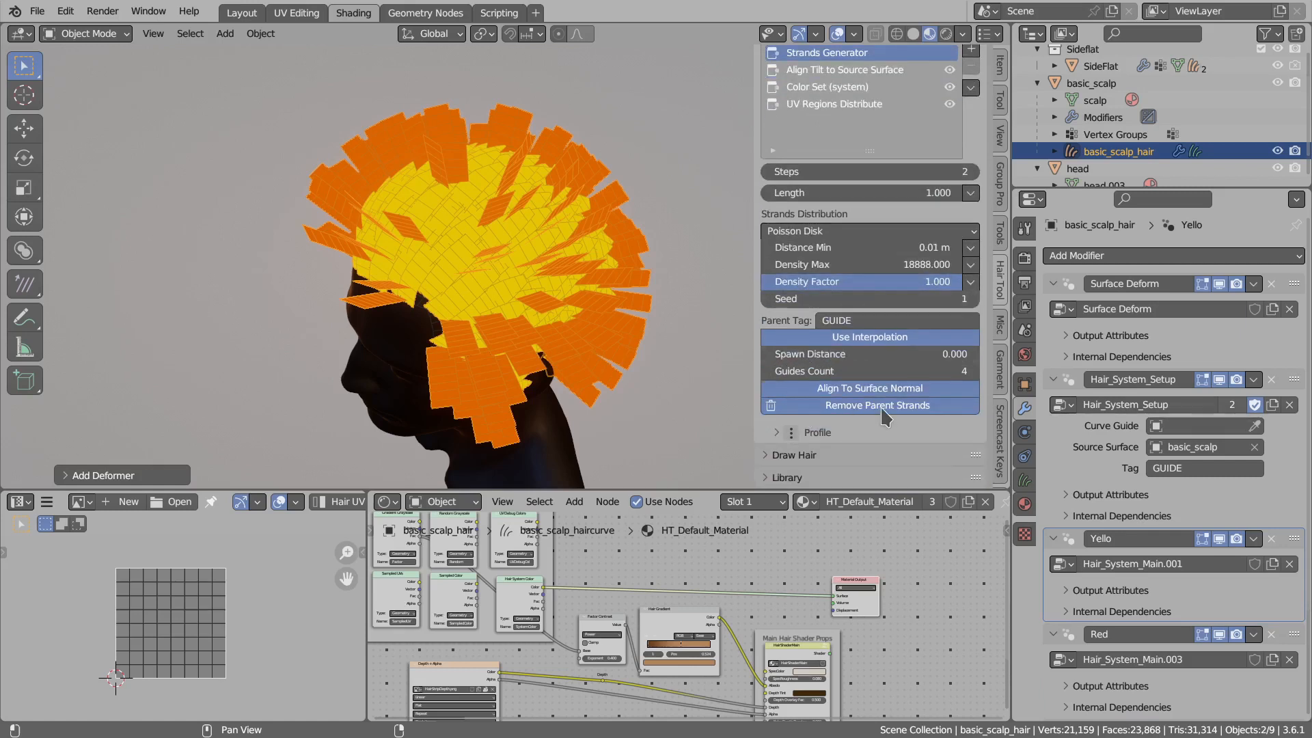
scroll(811, 259, "up", 5)
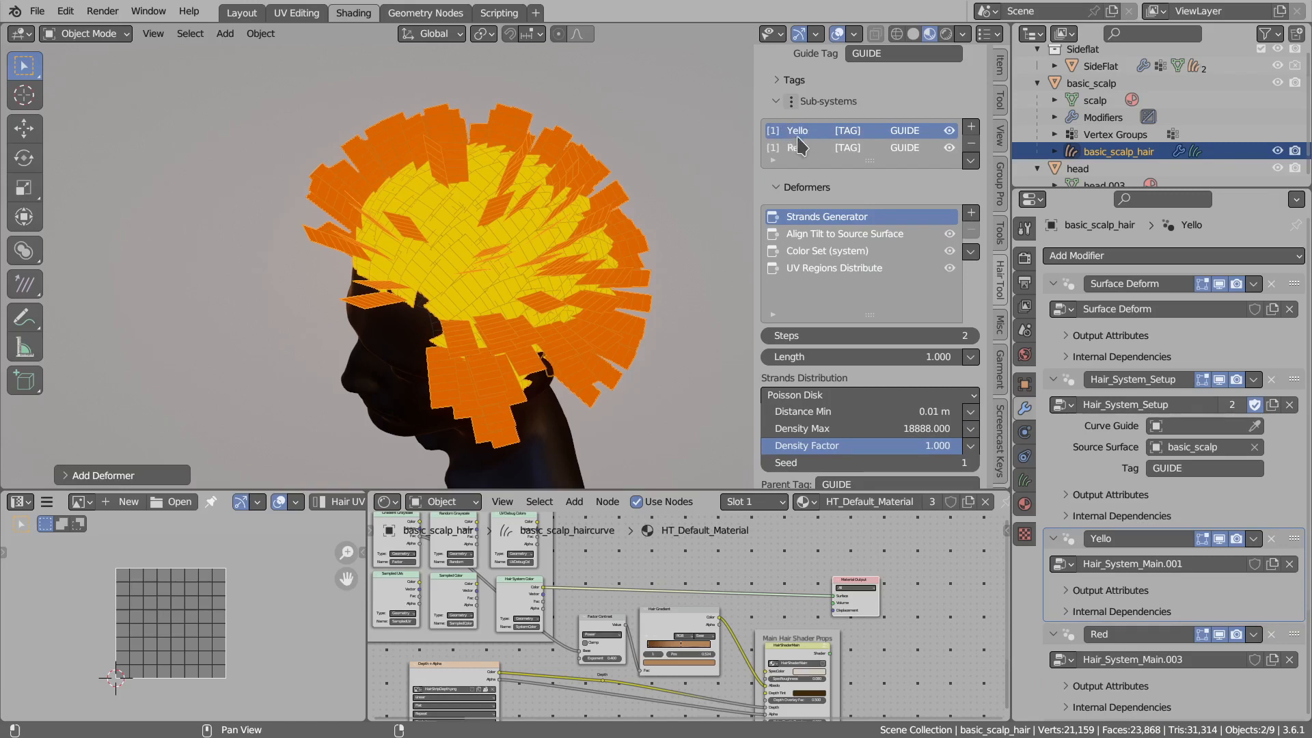
scroll(885, 334, "down", 5)
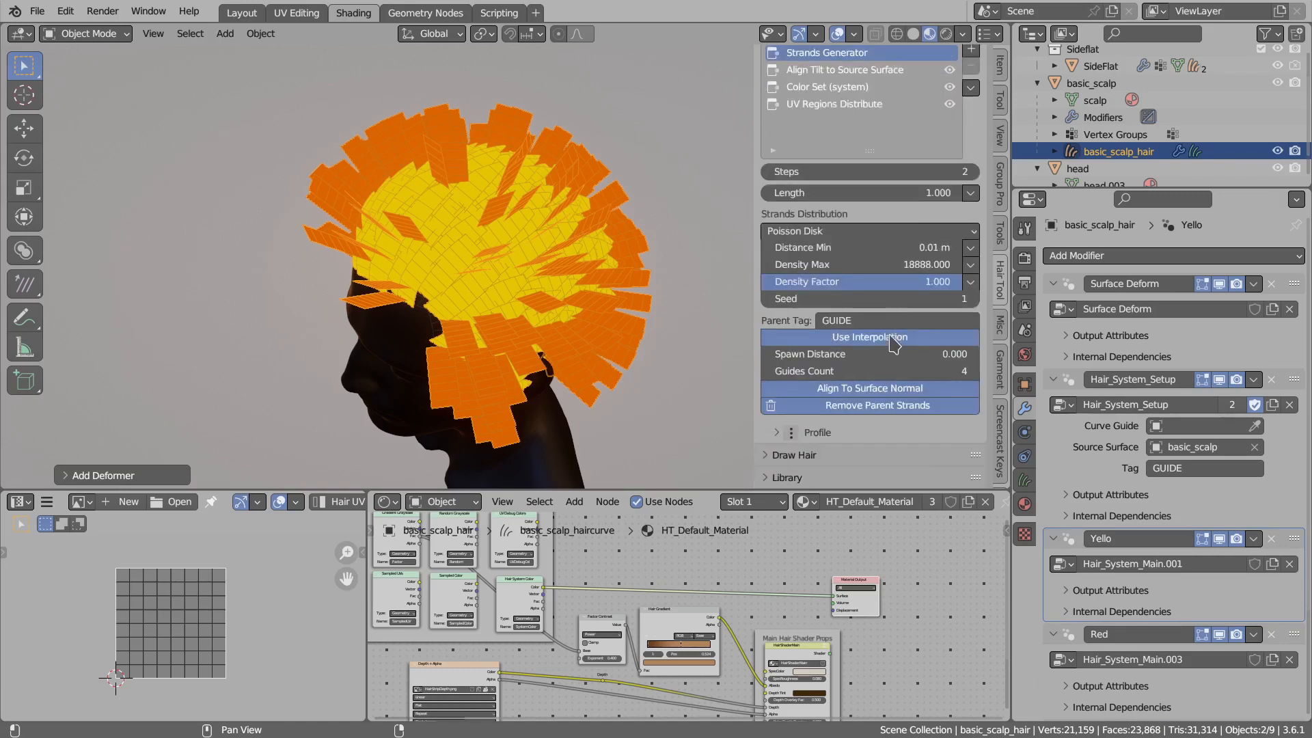
left_click(848, 412)
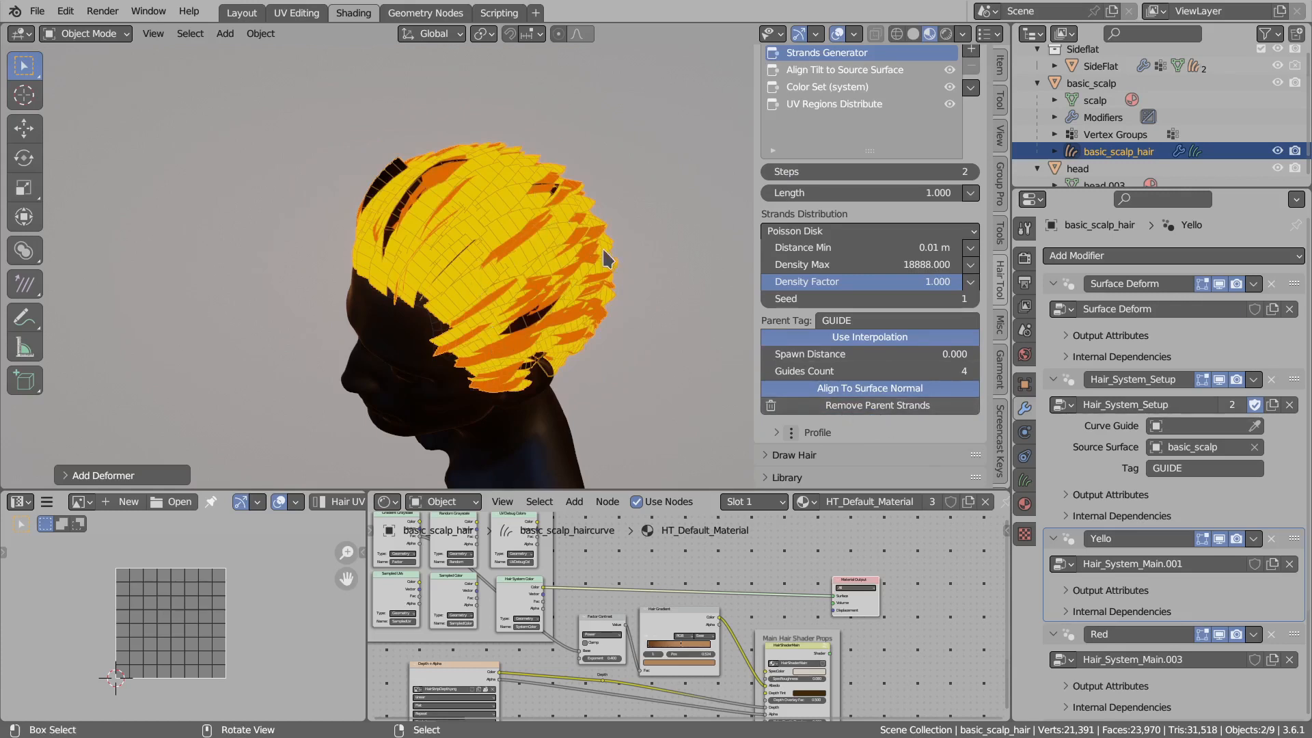
Mark a dark uncolored parent strand among the yellow strands with an annotation, and undo the mark.
middle_click_drag(566, 288, 519, 321)
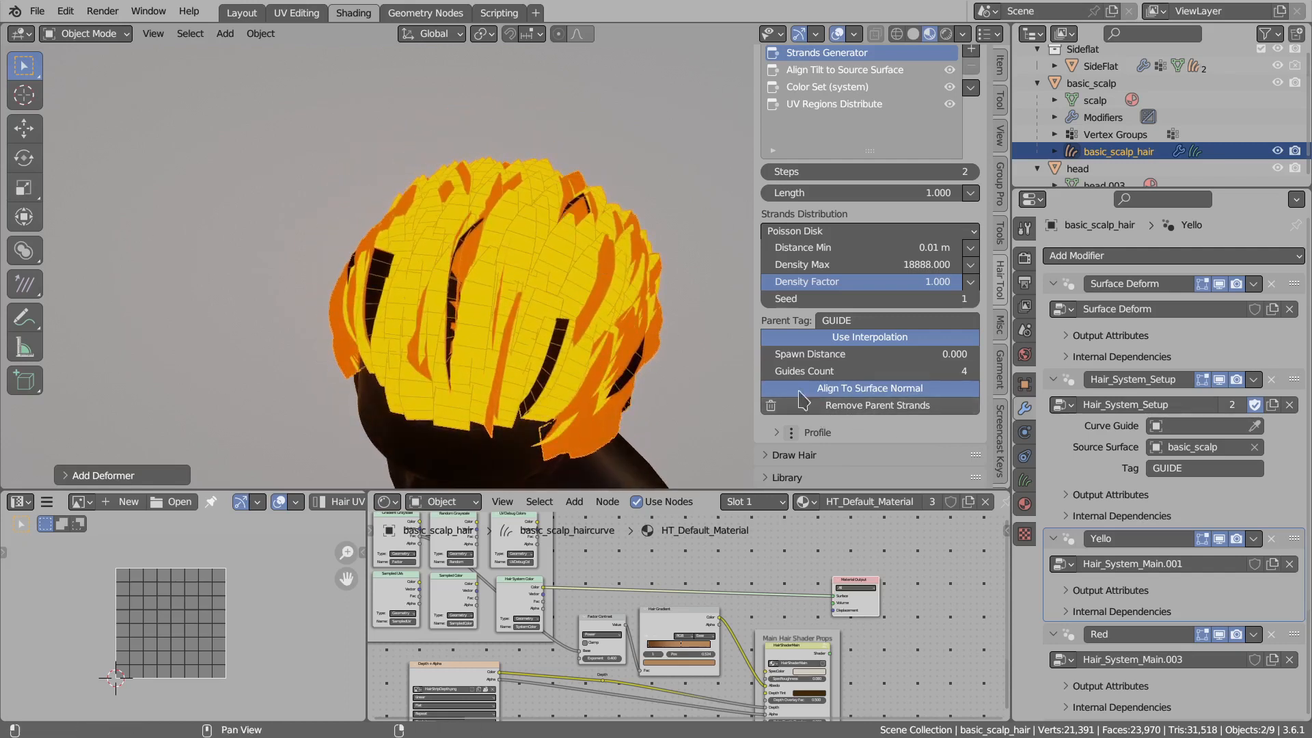
middle_click_drag(478, 317, 504, 302)
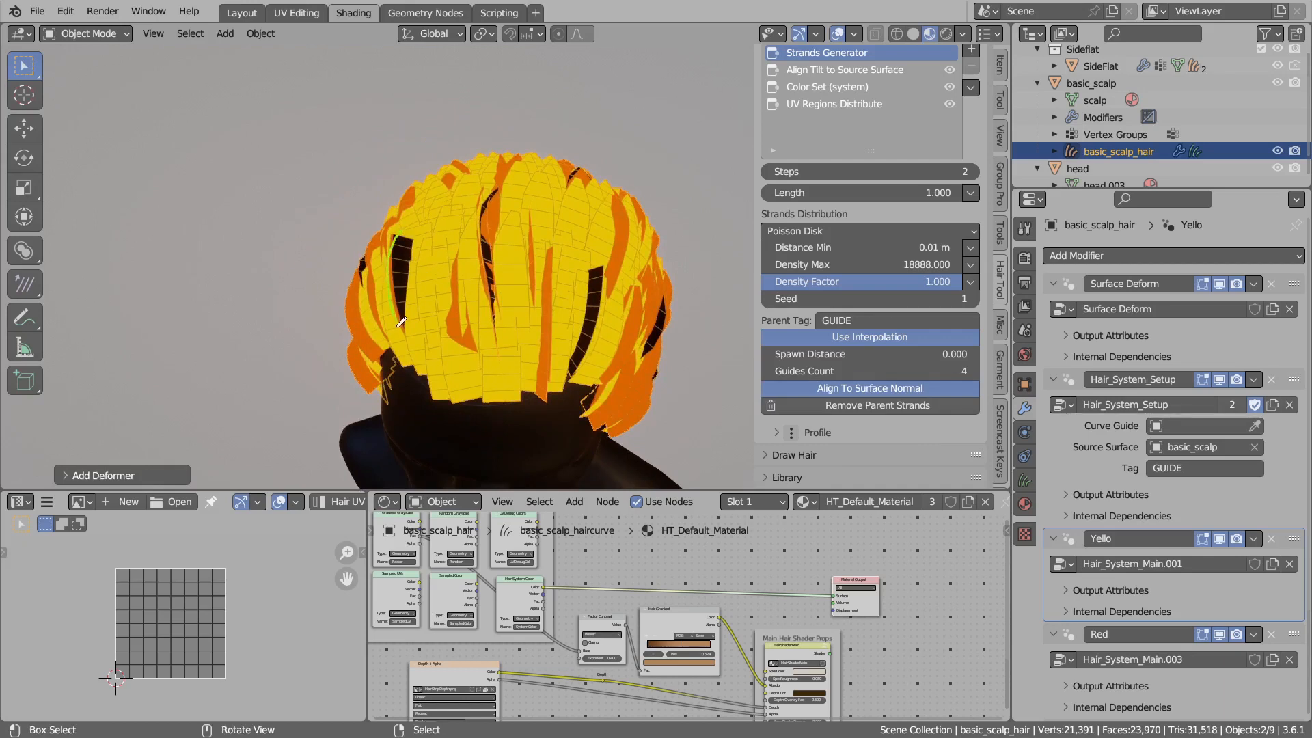
left_click_drag(415, 314, 418, 247)
key("ctrl+z")
Enlarge the Deformers list and select the Color Set (system) deformer of the Yello sub-system.
left_click_drag(860, 147, 865, 182)
scroll(604, 250, "down", 3)
middle_click_drag(615, 231, 554, 280)
scroll(860, 154, "up", 6)
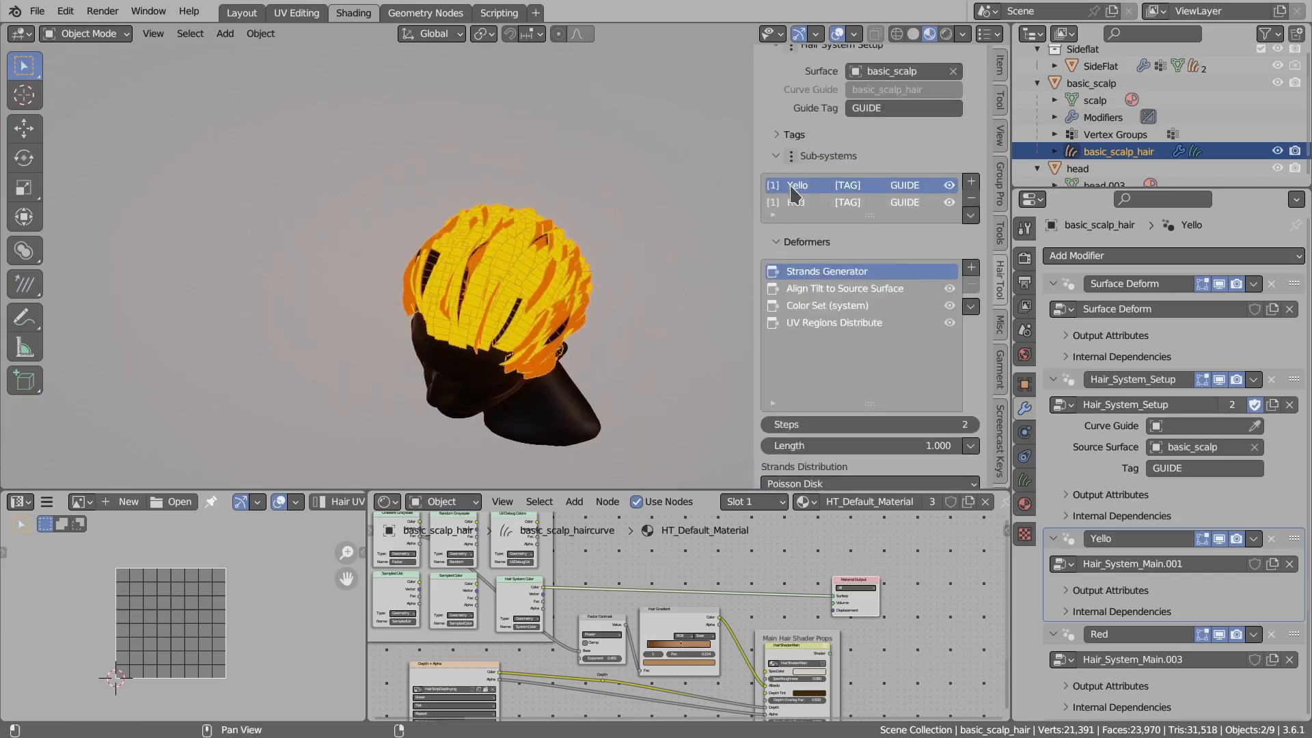
left_click(827, 306)
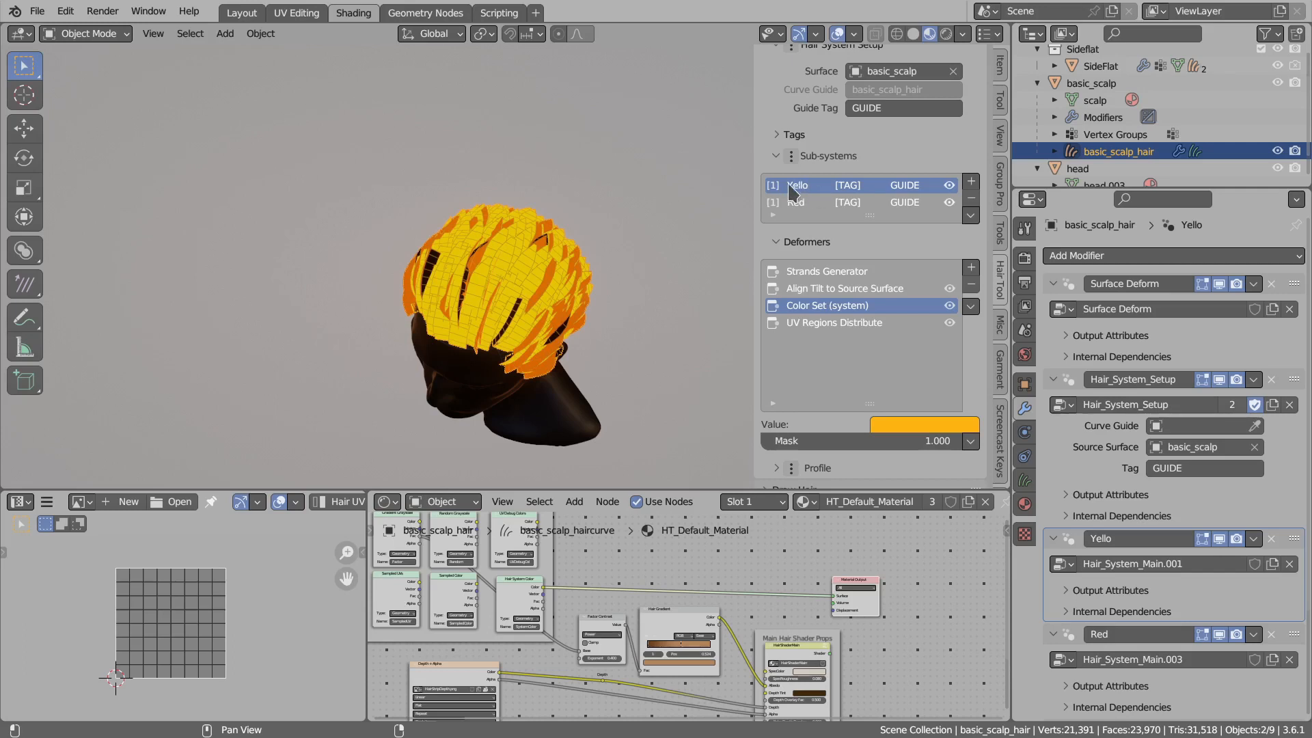
Hide and show the Yello and Red sub-systems in turn to compare their strands around the head.
left_click(949, 185)
left_click(949, 185)
left_click(797, 202)
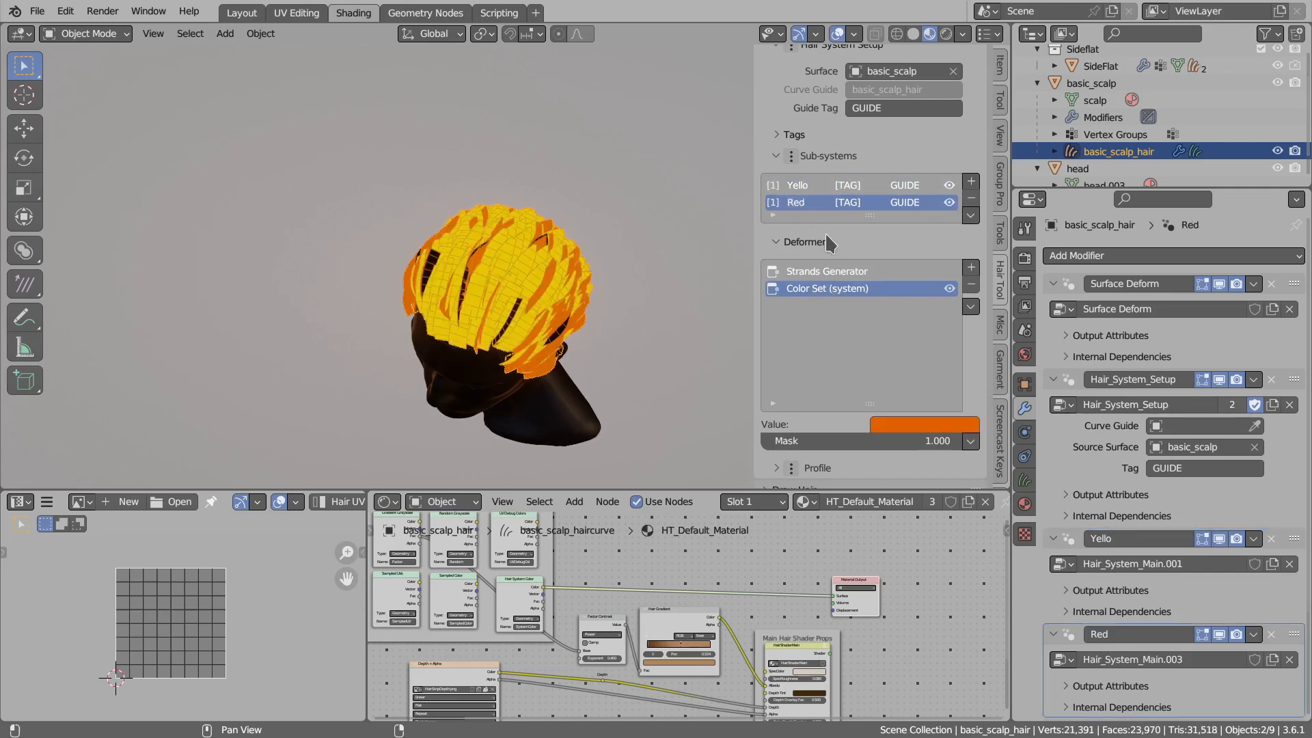
left_click(949, 203)
left_click(949, 202)
left_click(949, 202)
left_click(949, 202)
left_click(948, 203)
left_click(949, 203)
middle_click_drag(582, 250, 467, 265)
middle_click_drag(608, 285, 726, 248)
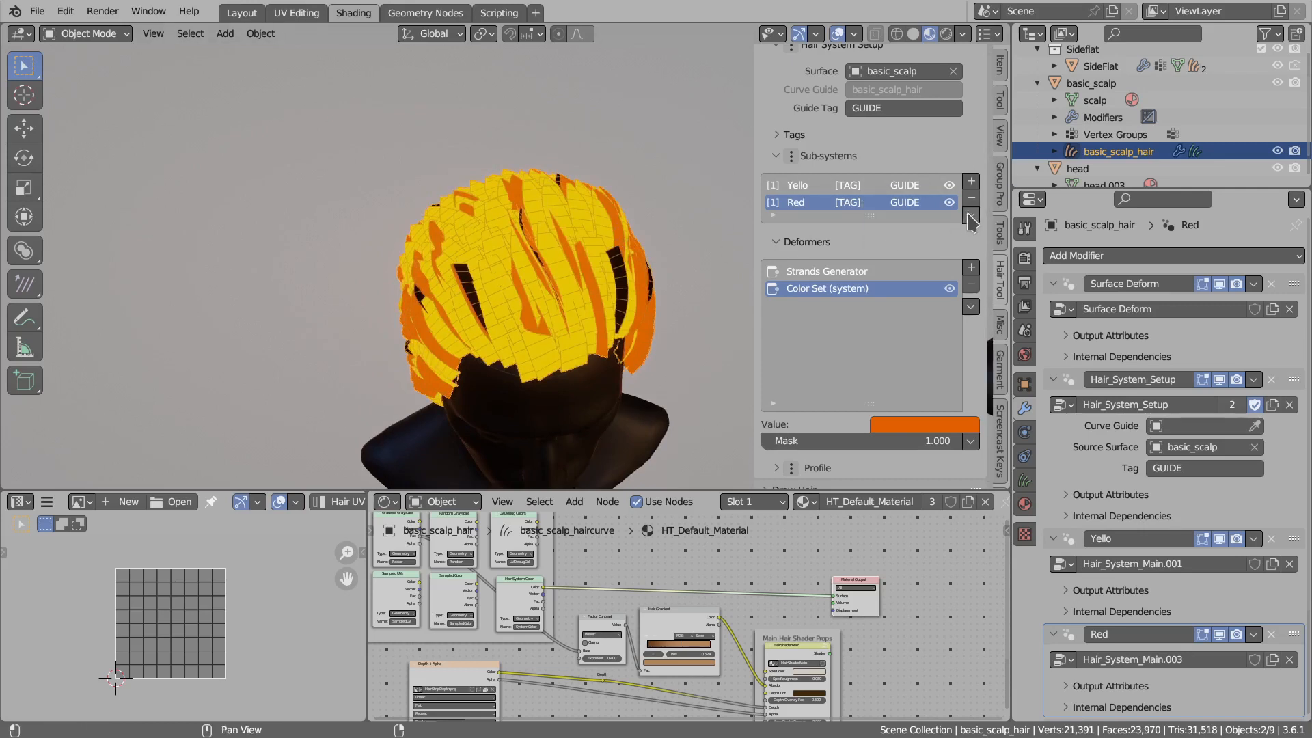
Enlarge the Sub-systems list and add a Filter sub-system below Yello and Red.
left_click_drag(888, 216, 888, 232)
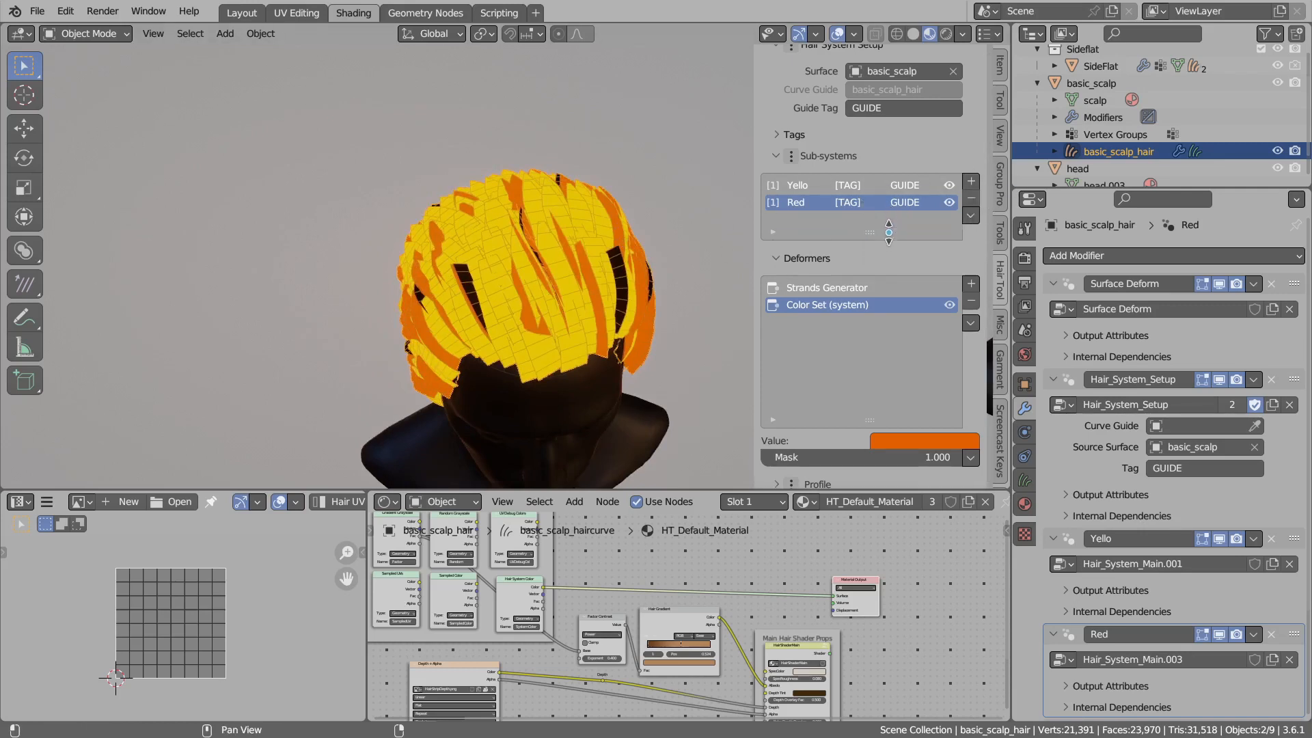
left_click(970, 181)
left_click(989, 217)
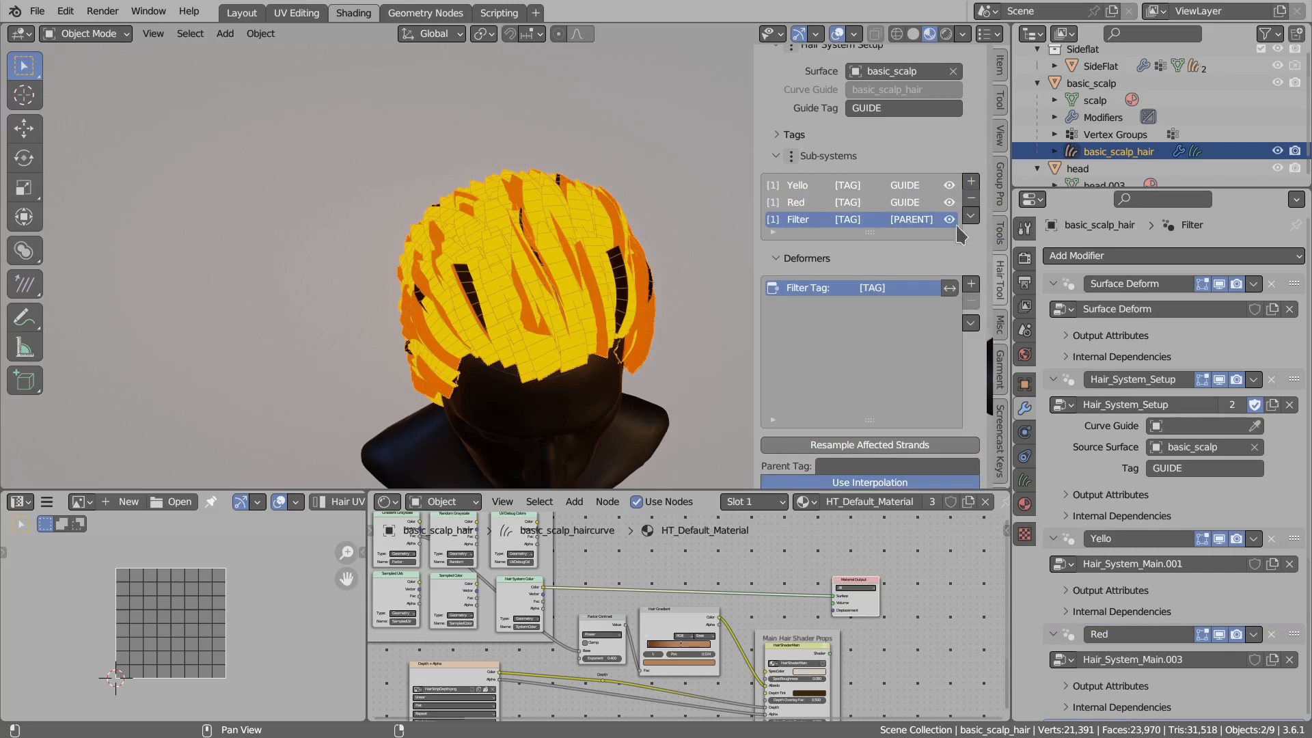
Add a Color Set (system) deformer to the Filter sub-system and set its color to bright cyan-blue (hue 0.564, saturation 0.990, value 0.732).
scroll(960, 234, "down", 3)
left_click(971, 201)
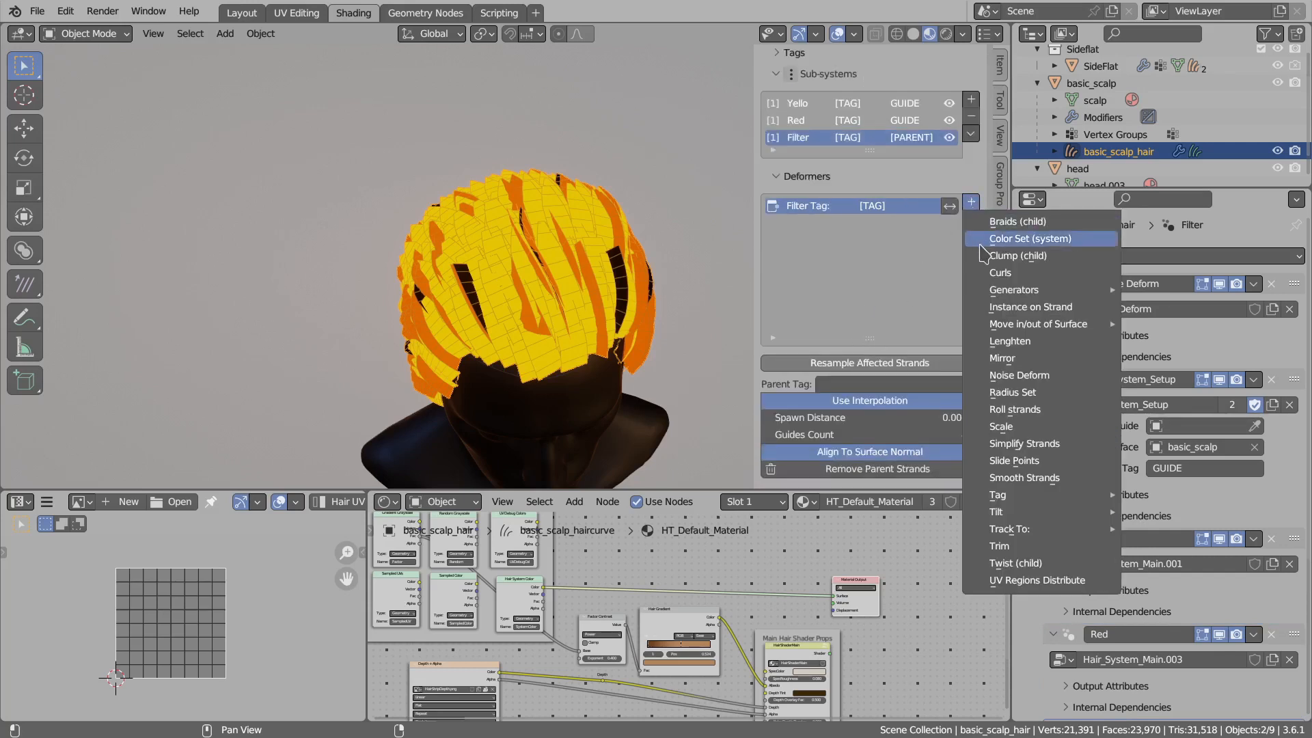
left_click(1004, 238)
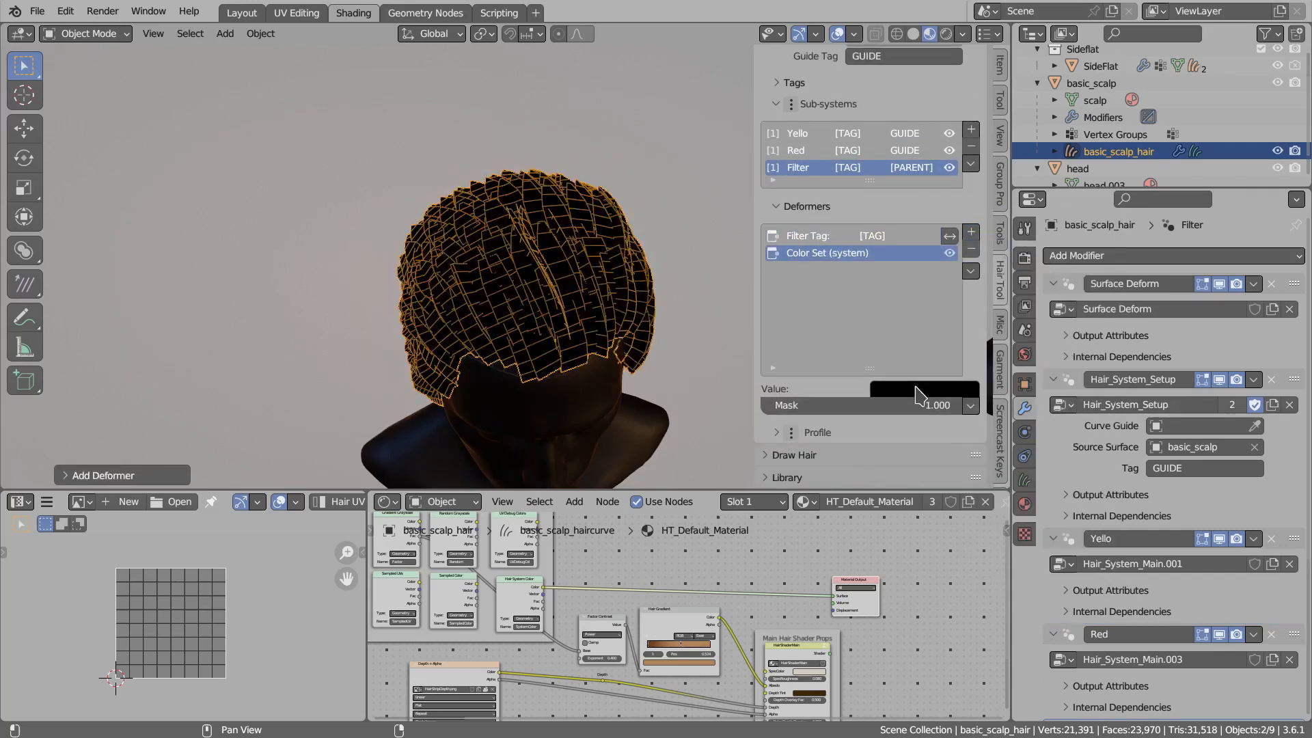
left_click(915, 387)
left_click_drag(1015, 176, 1017, 159)
left_click_drag(950, 186, 954, 150)
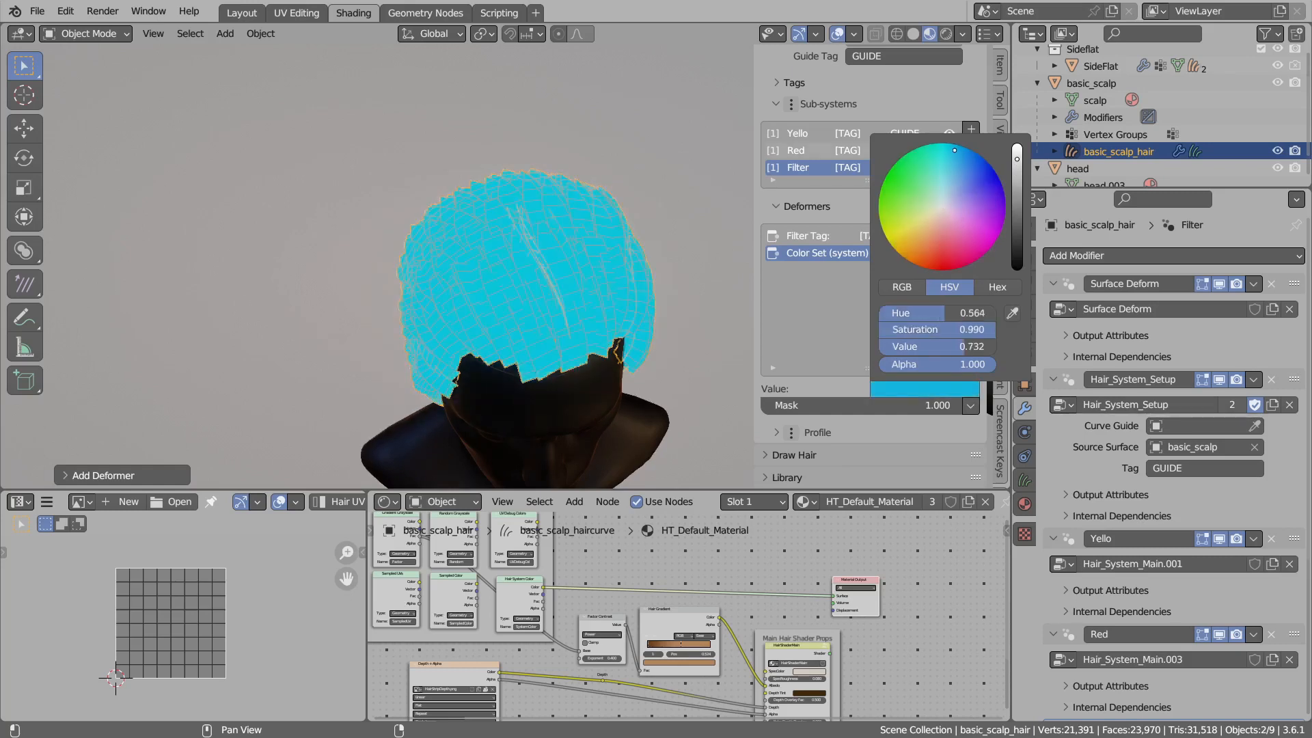
mouse_move(613, 245)
middle_mouse_down()
mouse_move(564, 252)
mouse_move(632, 235)
middle_mouse_up()
Copy the hair system's Guide Tag, GUIDE, into the Filter sub-system's tag so the blue color targets only guide strands.
scroll(909, 140, "up", 3)
left_click(881, 140)
key("ctrl+c")
left_click(851, 154)
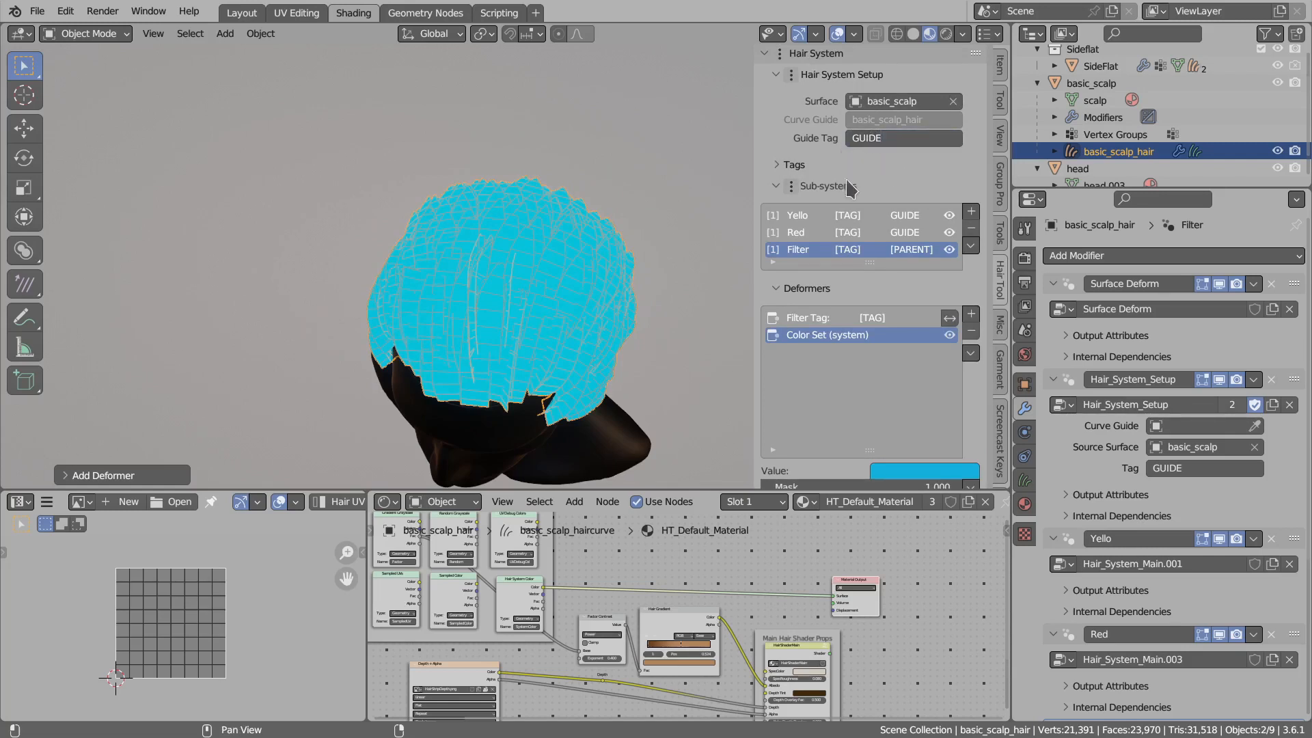
double_click(850, 252)
key("ctrl+v")
left_click(827, 263)
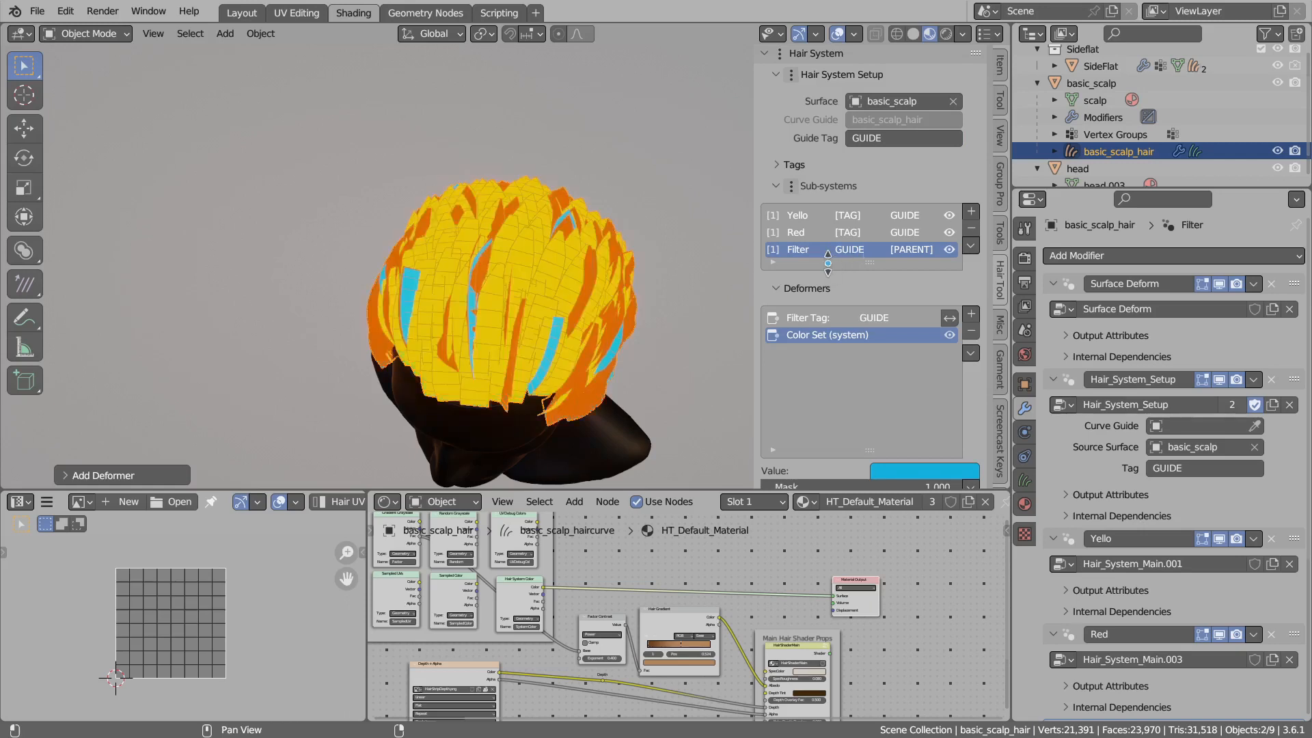
middle_click_drag(524, 290, 537, 248)
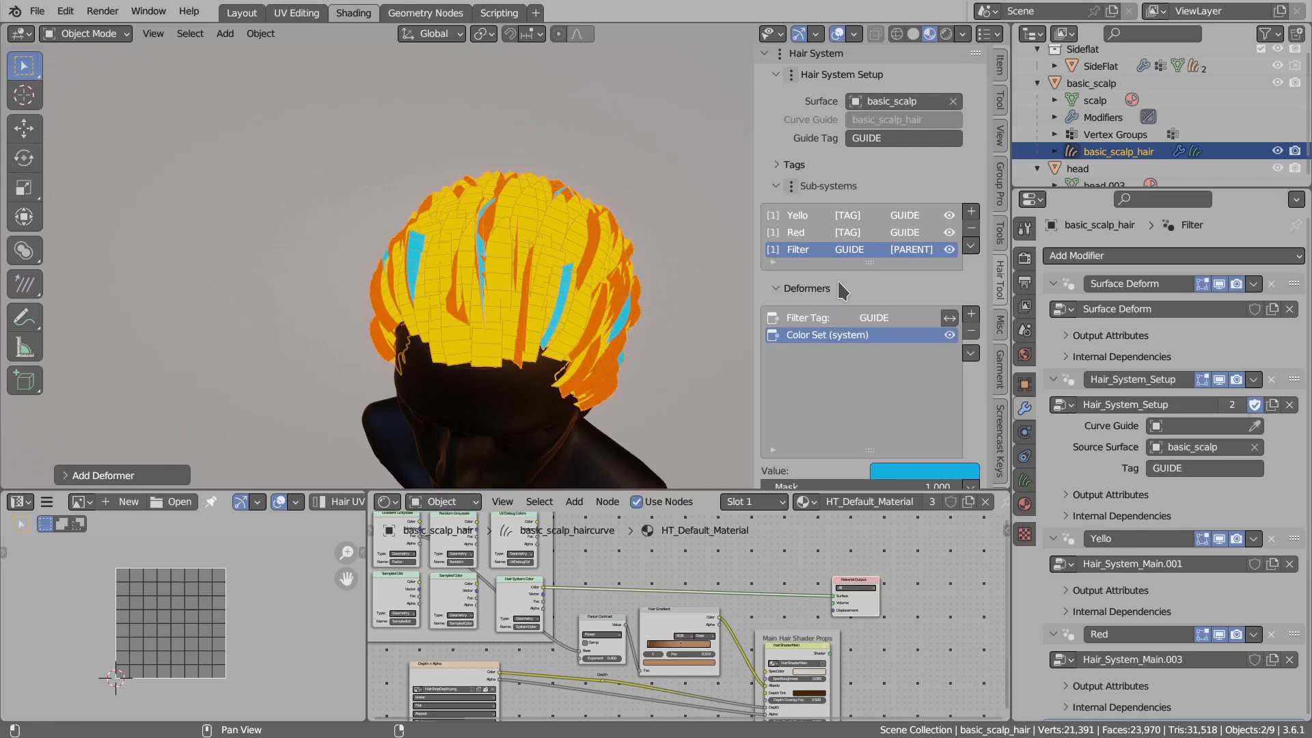
middle_click_drag(610, 234, 497, 218)
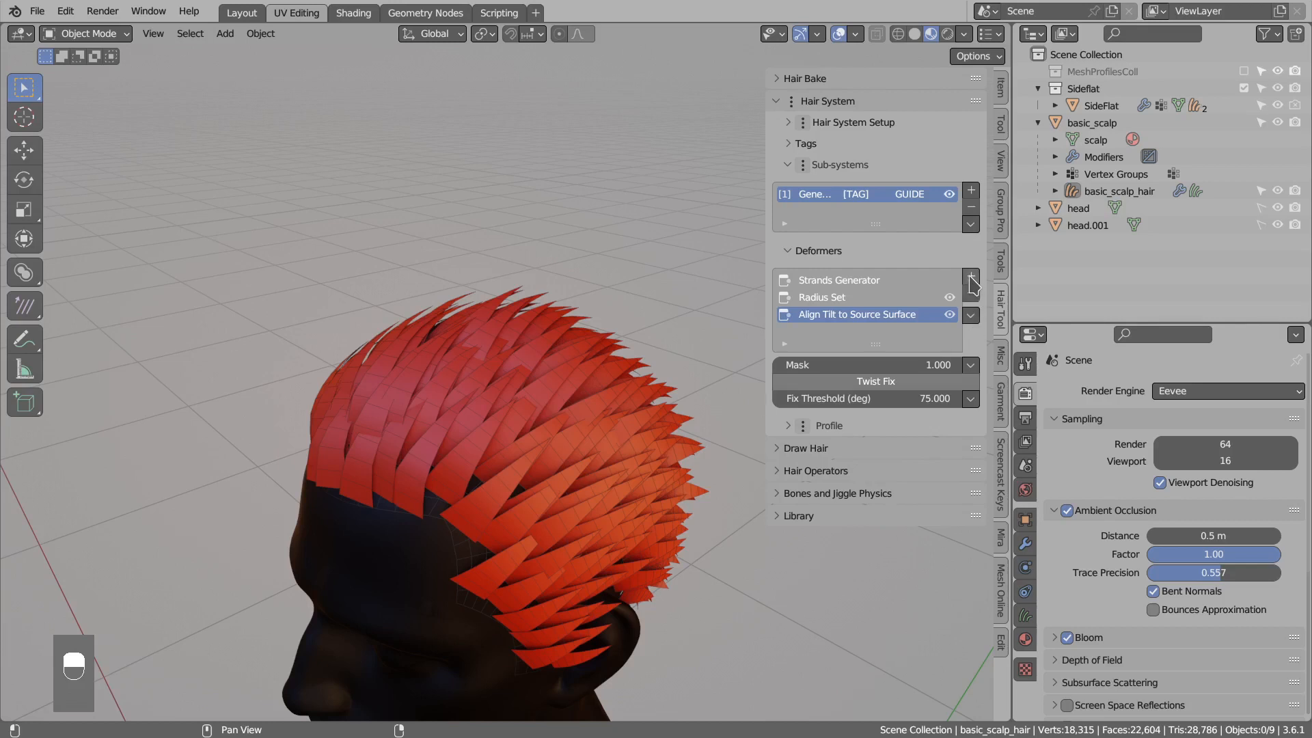
Add a Clump (child) deformer to the red short hair's generator sub-system and enable Draw Strands Overlay.
left_click(971, 276)
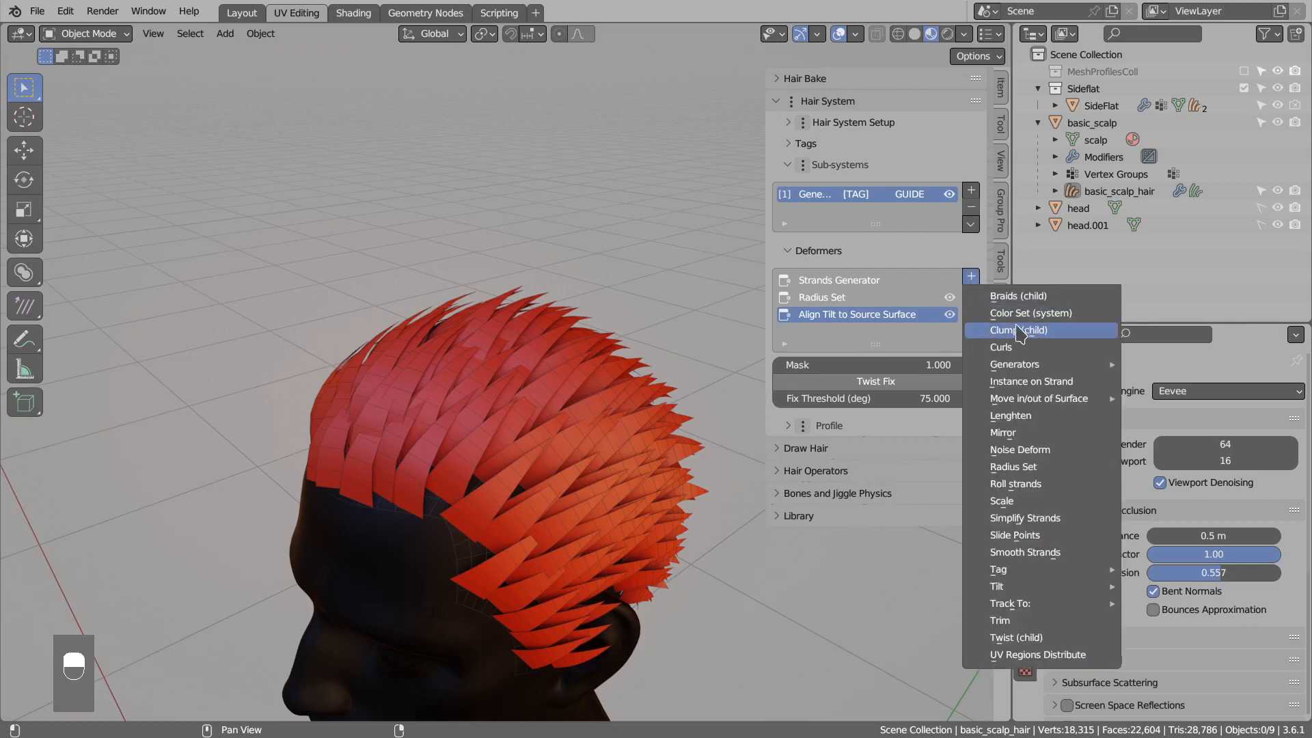
left_click(1007, 332)
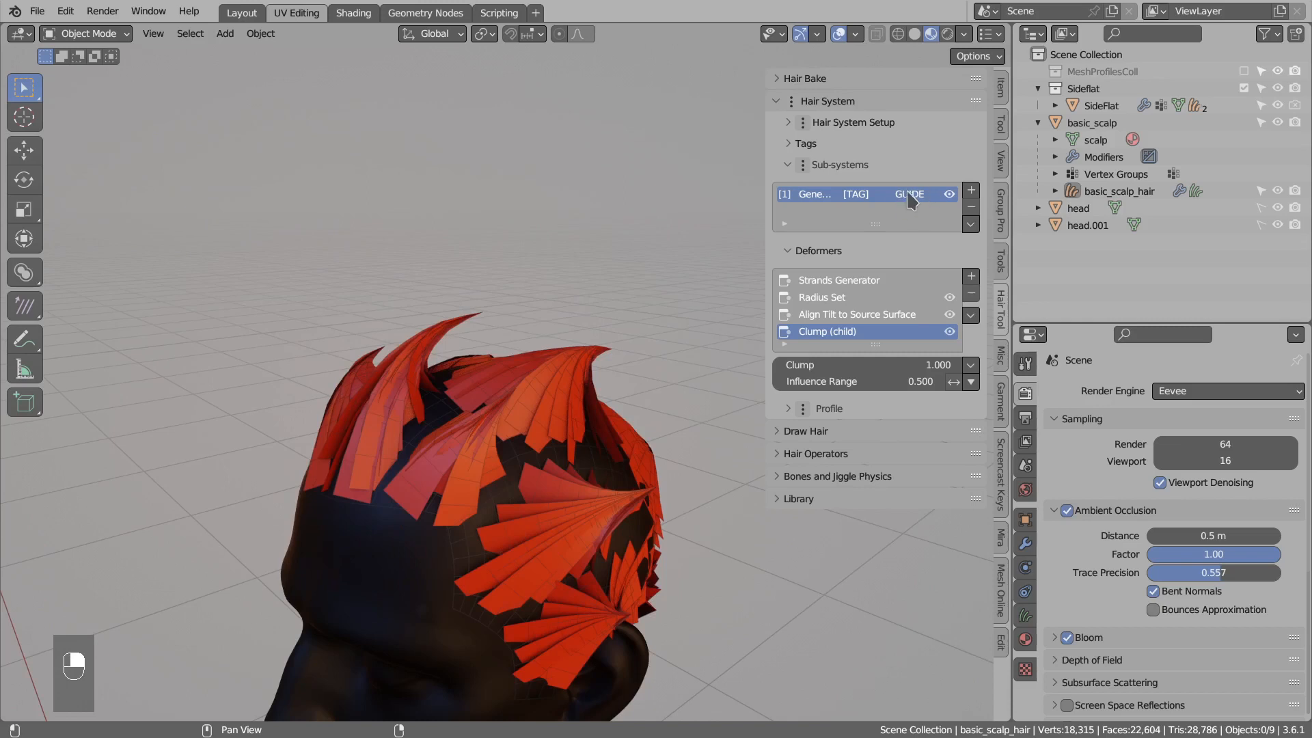
left_click(855, 34)
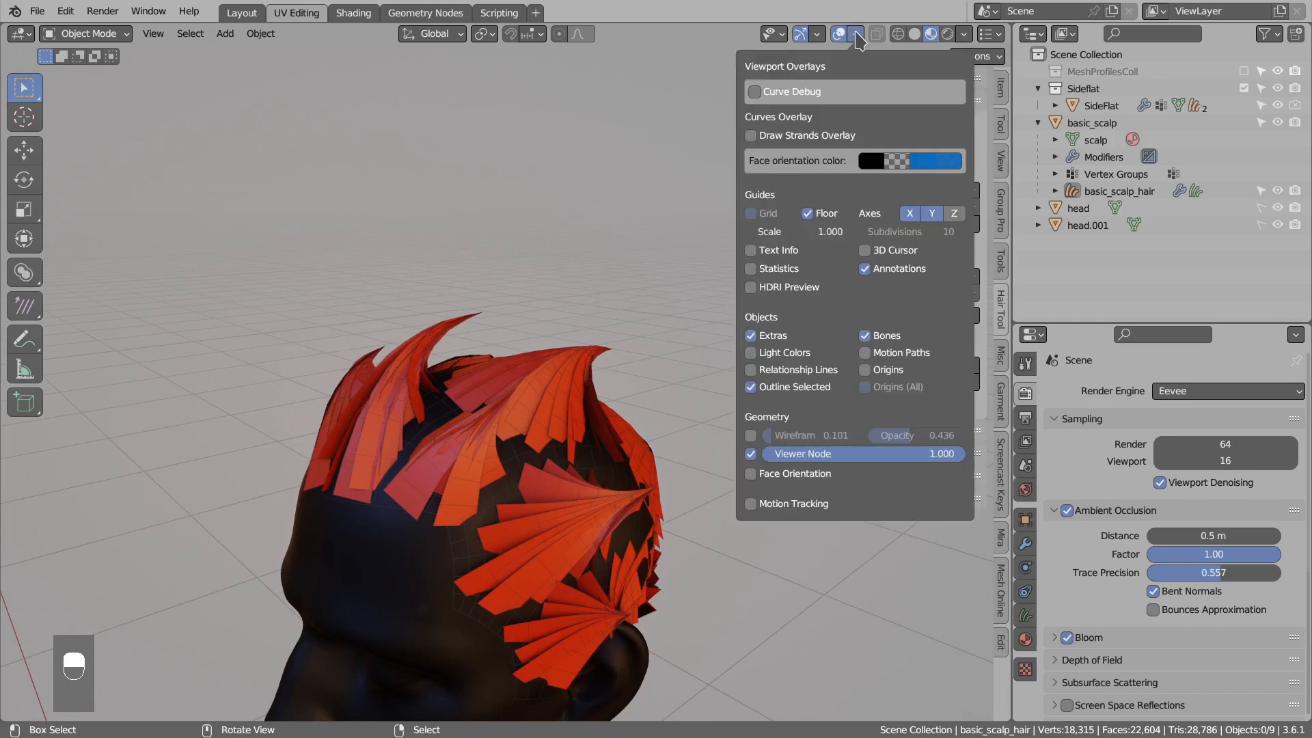
left_click(799, 139)
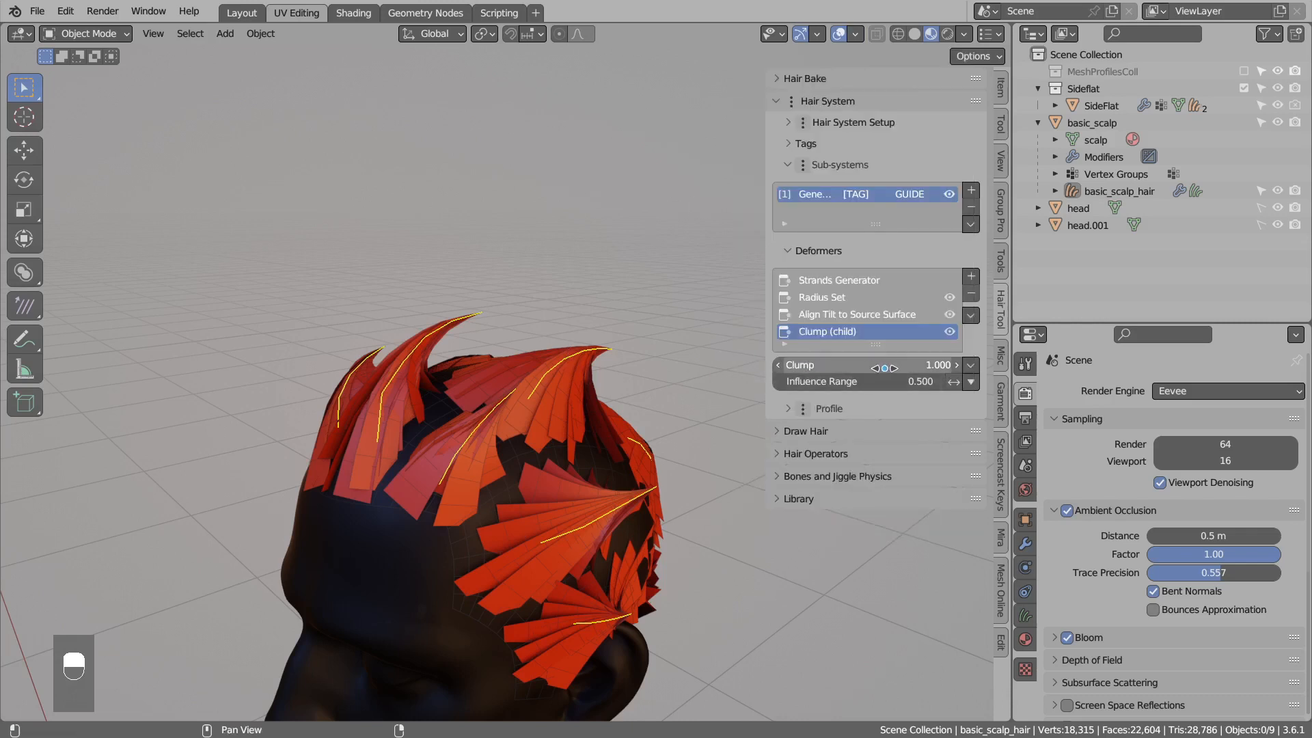
Try varying the Clump amount and add a Randomize mask to it with a Rand Range of 1.000.
left_click_drag(910, 368, 829, 368)
middle_click_drag(635, 395, 624, 401)
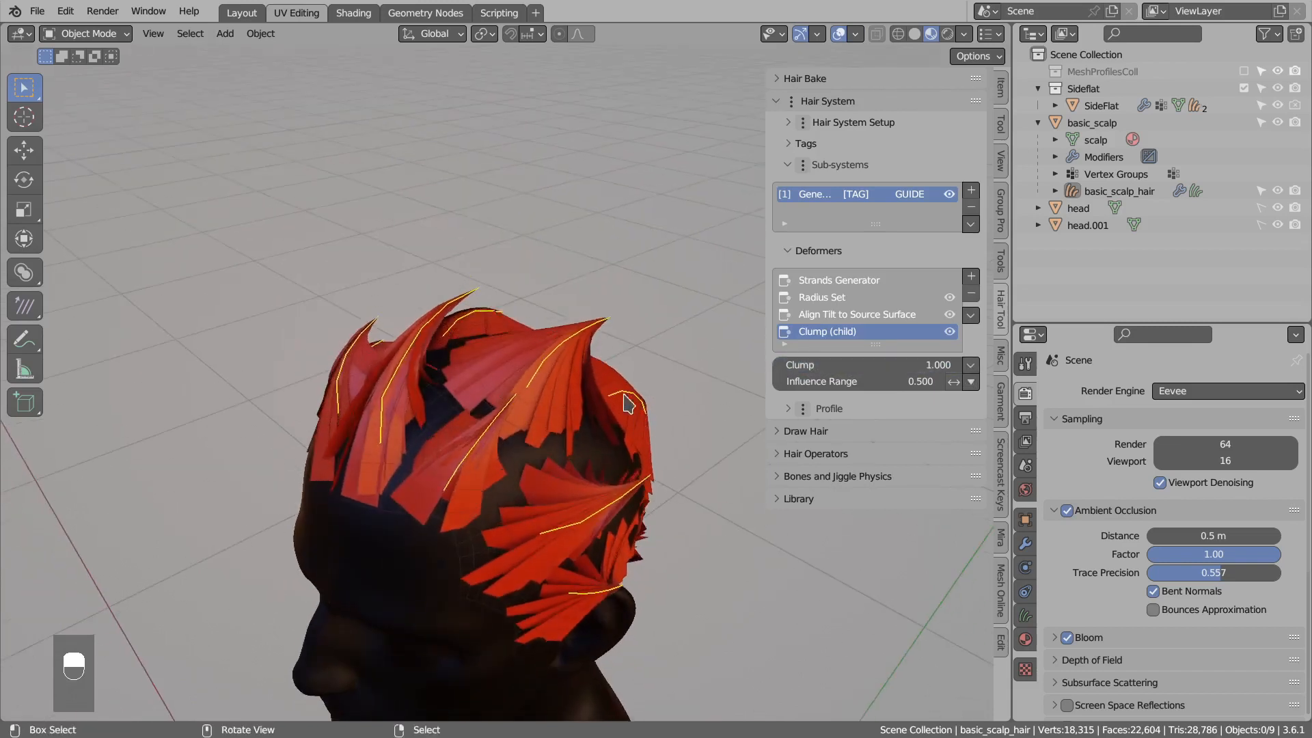
left_click(971, 382)
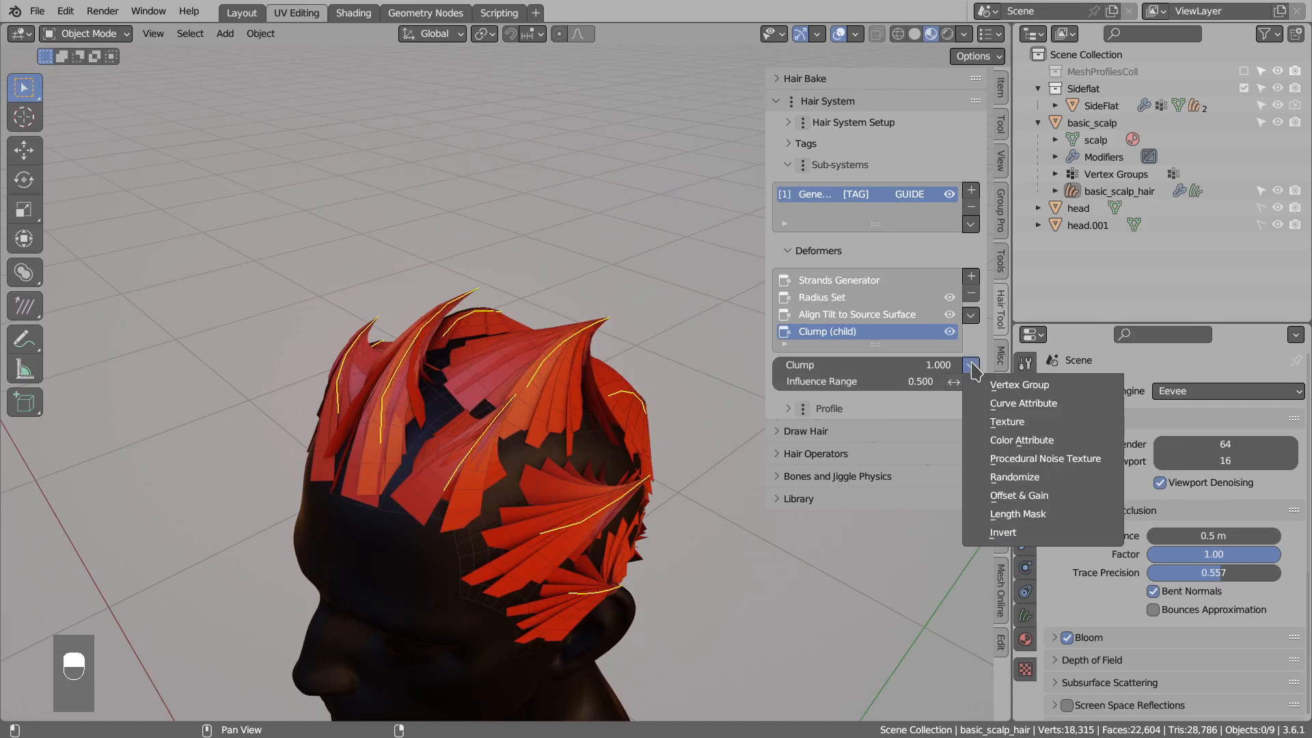
left_click(994, 480)
left_click_drag(834, 399, 916, 400)
Add an Offset & Gain mask to the Clump value with a gain of 4 and an offset of about 0.21.
left_click(970, 364)
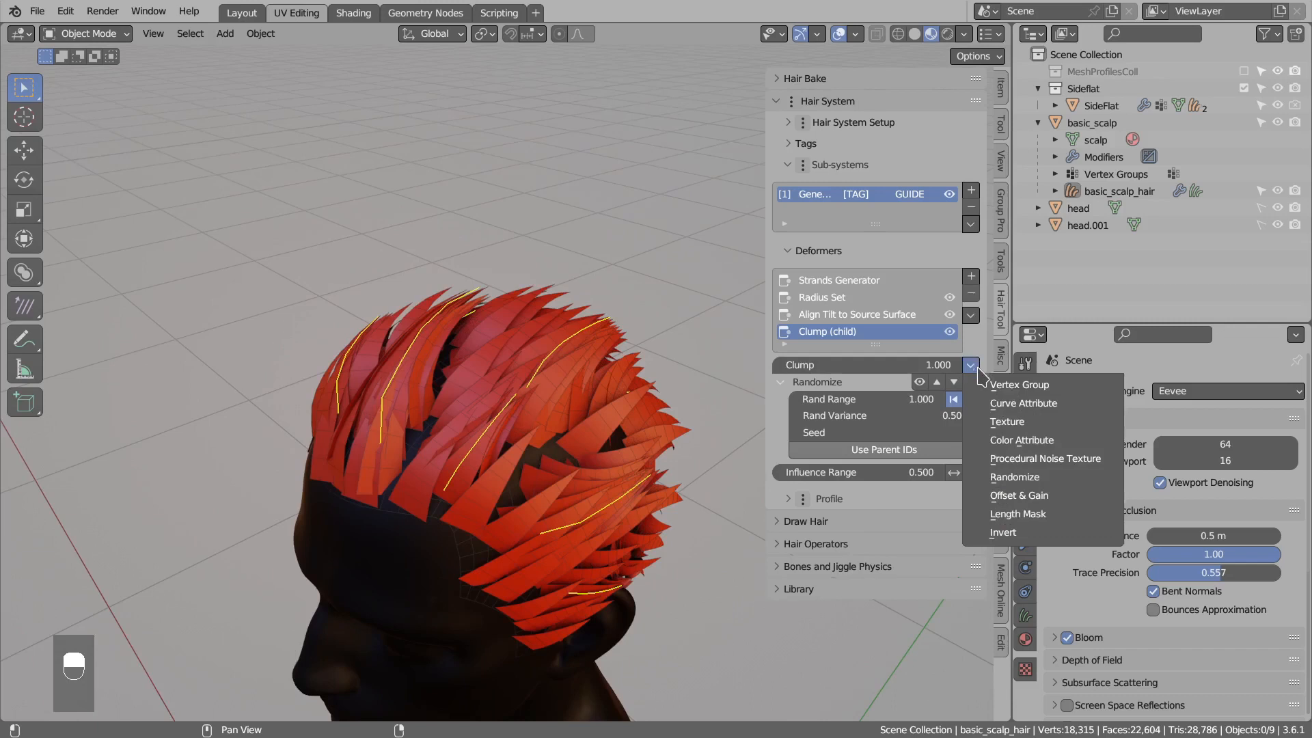
left_click(1008, 499)
left_click(881, 505)
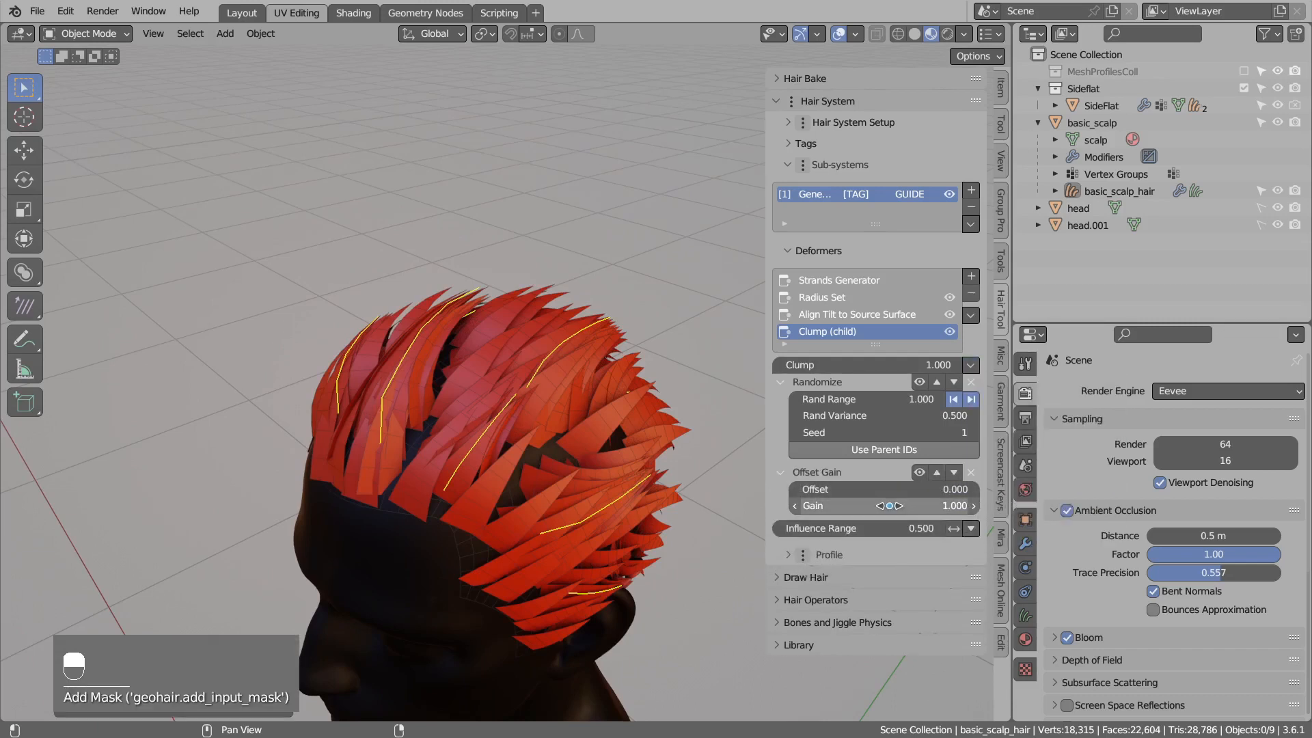
type("4")
key("Return")
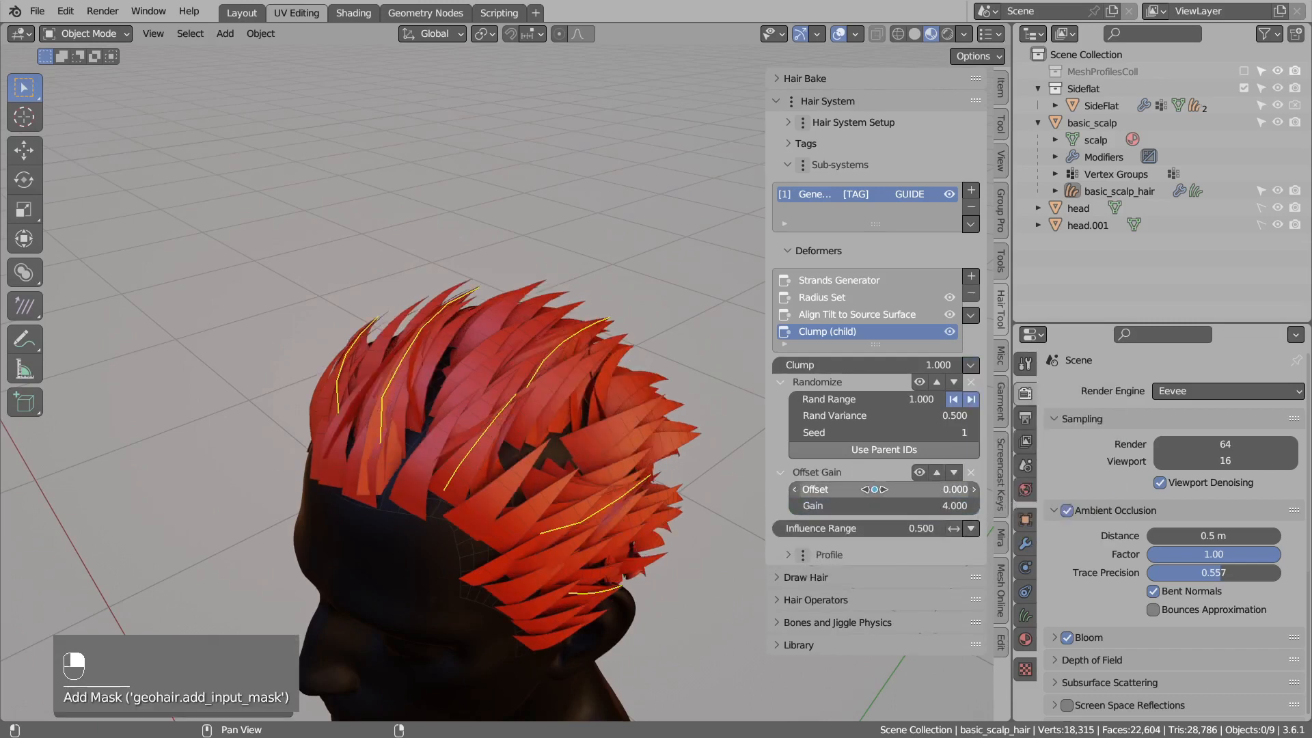
left_click_drag(881, 489, 918, 489, "shift")
middle_click_drag(497, 400, 567, 369)
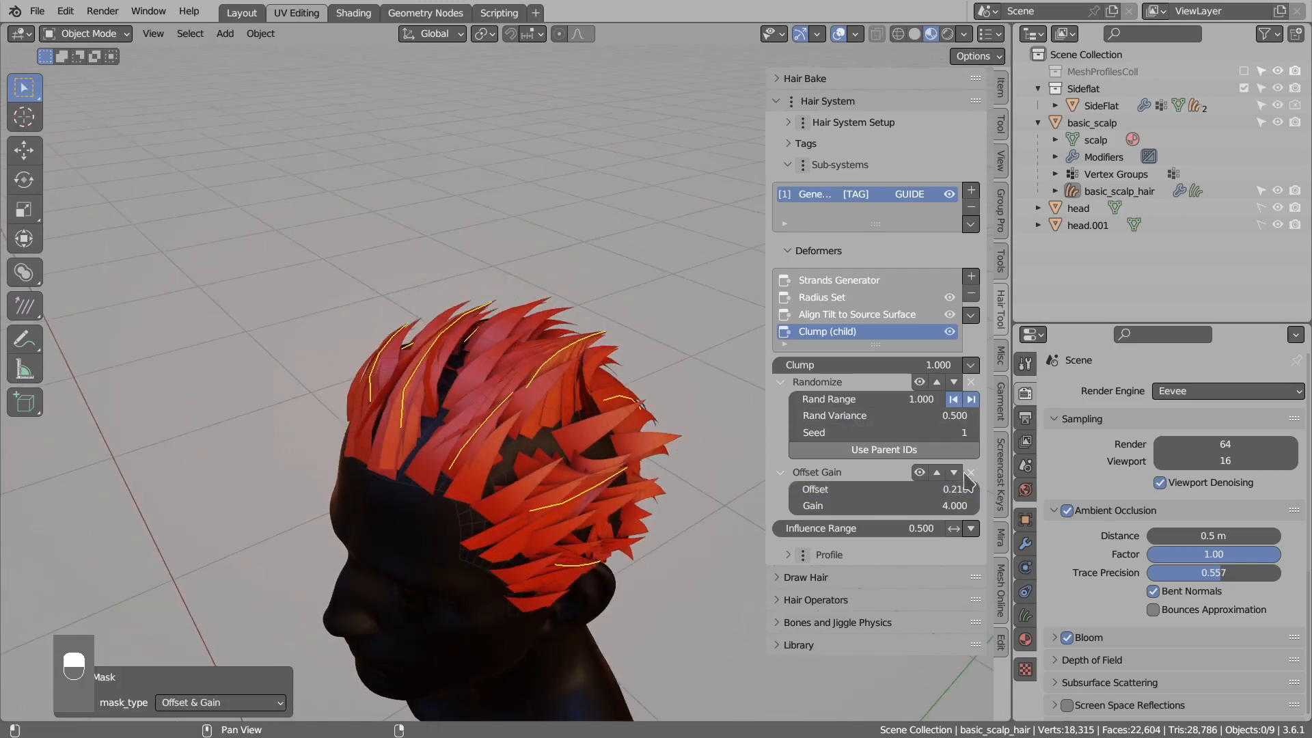
Remove the Offset Gain and Randomize masks from the Clump value.
left_click(971, 472)
left_click(970, 382)
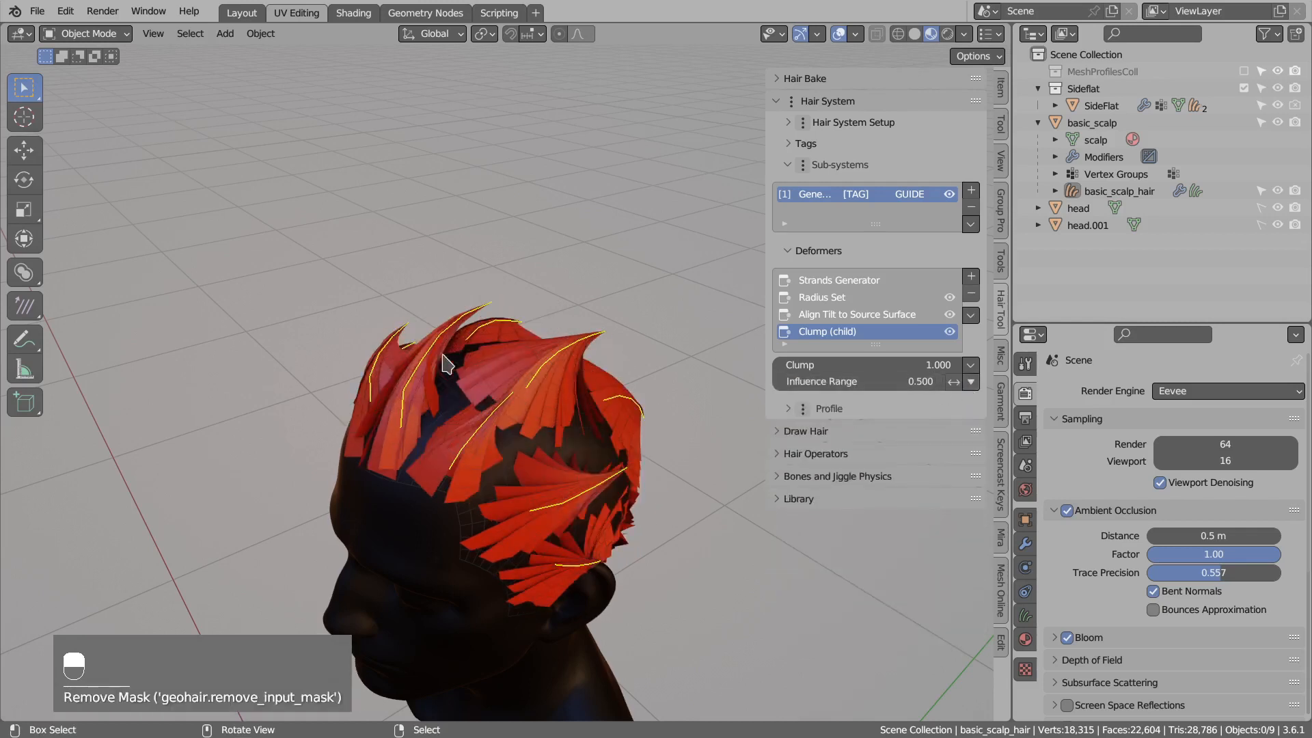
middle_click_drag(445, 362, 531, 380)
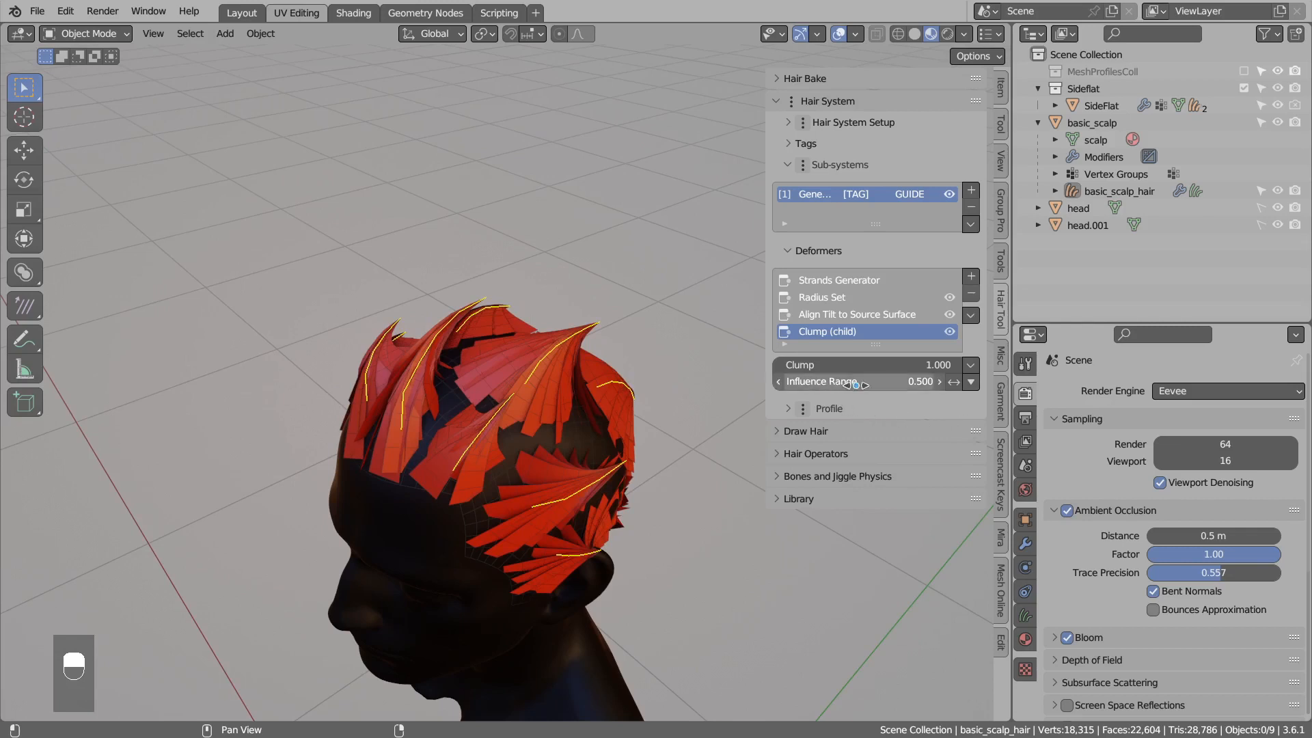
Lower the Clump deformer's Influence Range to 0.000 for comparison, and raise it to 0.600.
left_click_drag(864, 382, 690, 382)
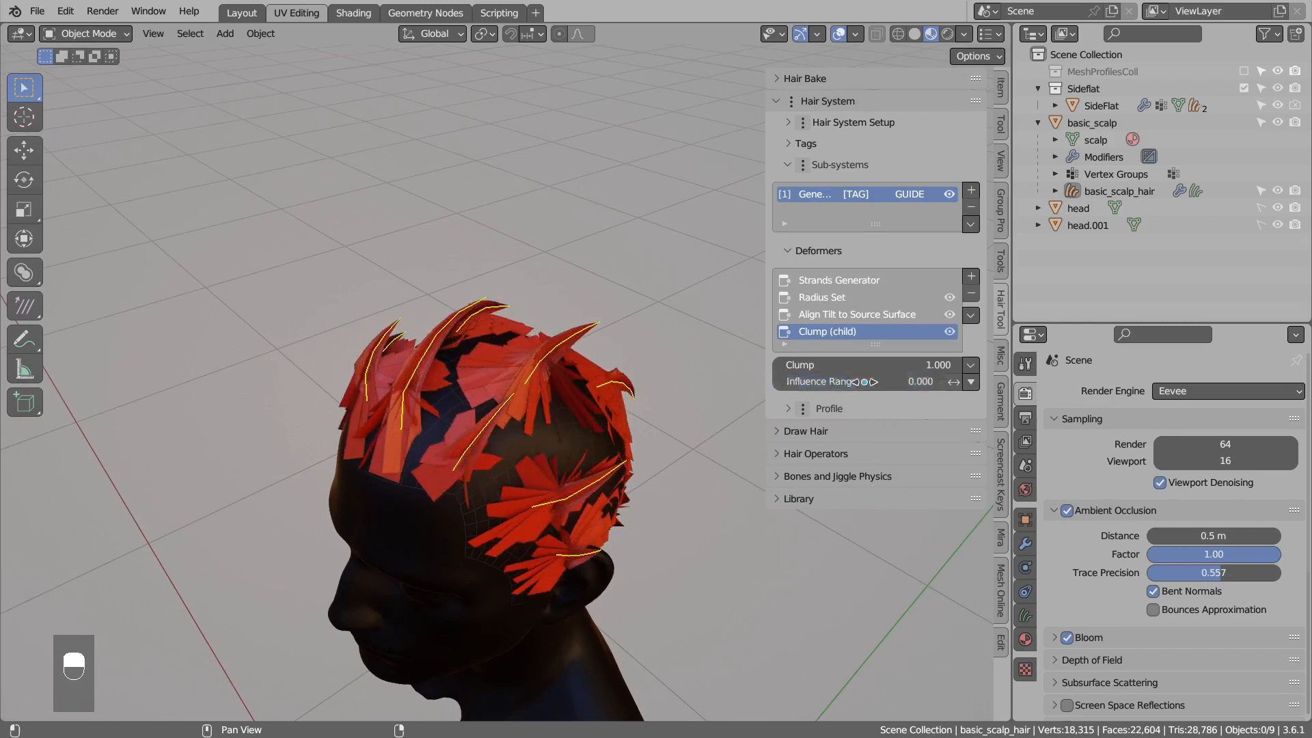
left_click_drag(867, 387, 970, 387)
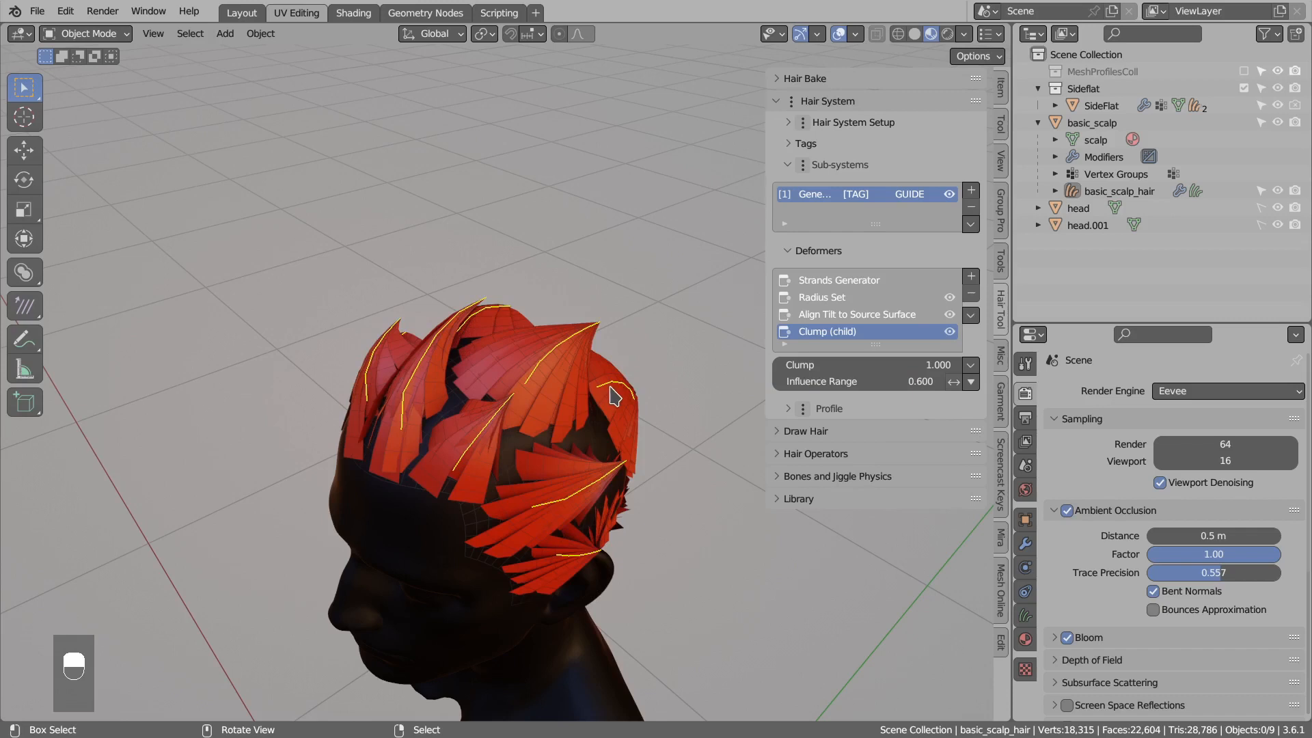
key("ctrl+alt")
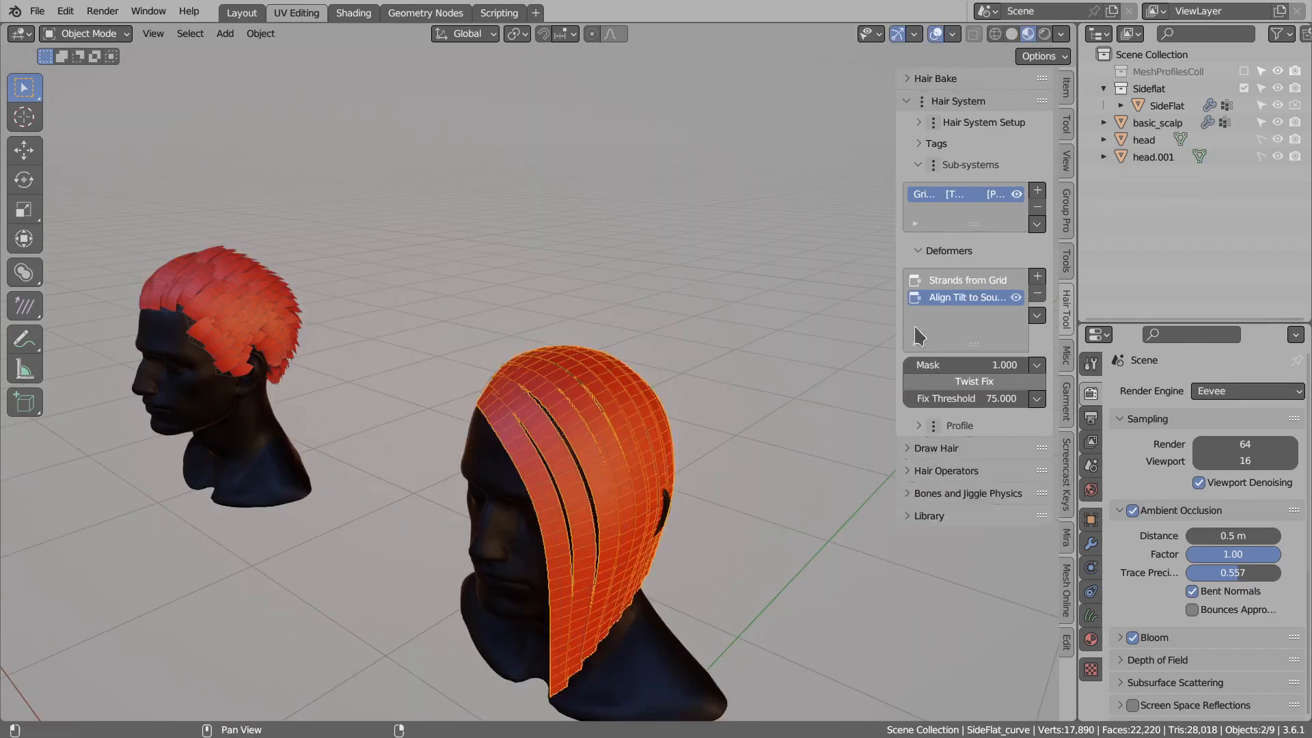
Add a Curls deformer to the long side hair's grid sub-system and set its Global Scale to 0.1.
left_click(1037, 276)
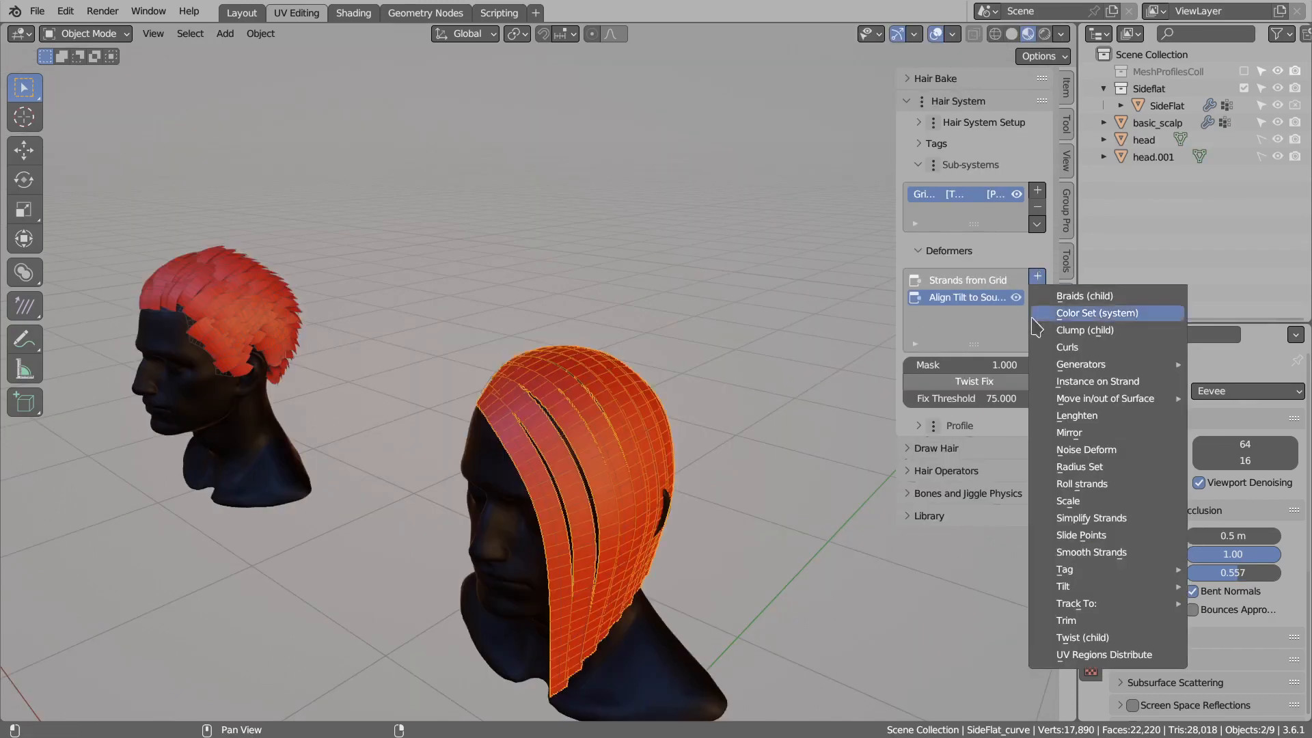
left_click(1067, 347)
left_click(945, 363)
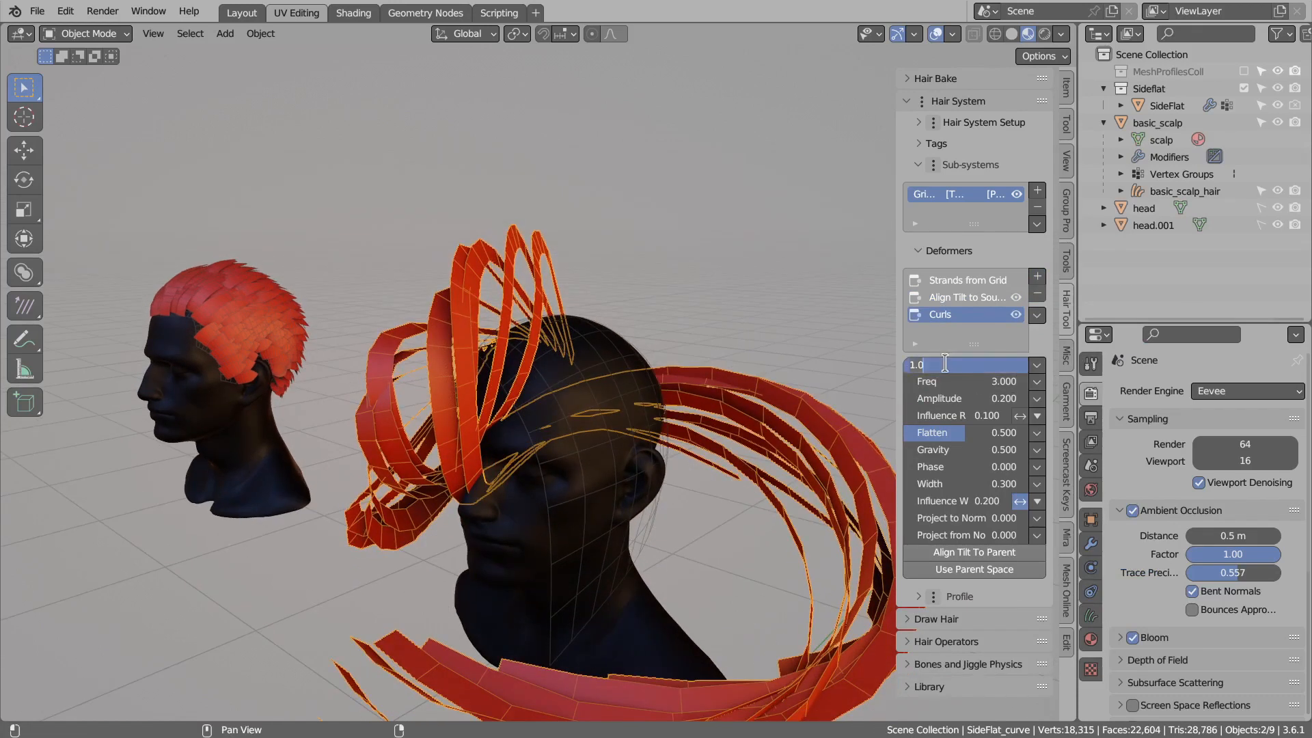
type("0.1")
key("Return")
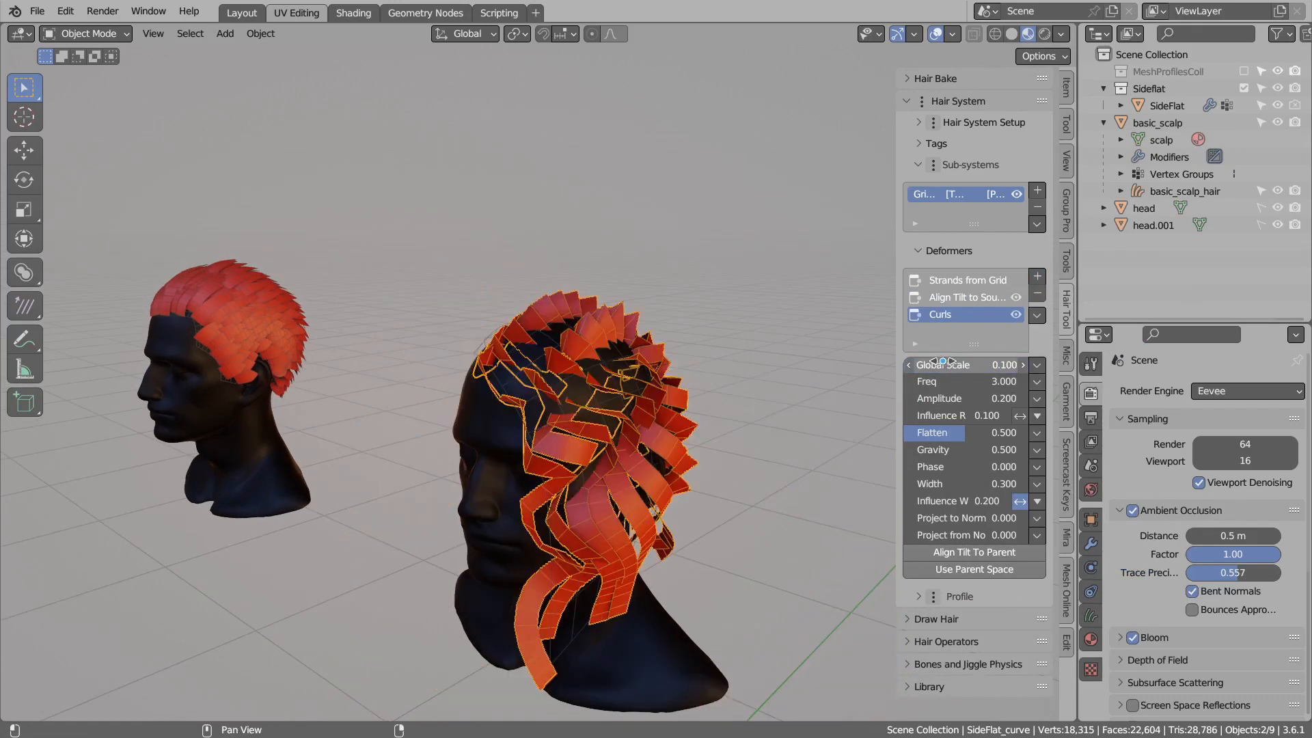
Lower the Curls frequency to 2 and raise the Strands from Grid steps to 5.
left_click(909, 380)
middle_click_drag(605, 423, 476, 348)
middle_click_drag(511, 396, 567, 403)
left_click(973, 280)
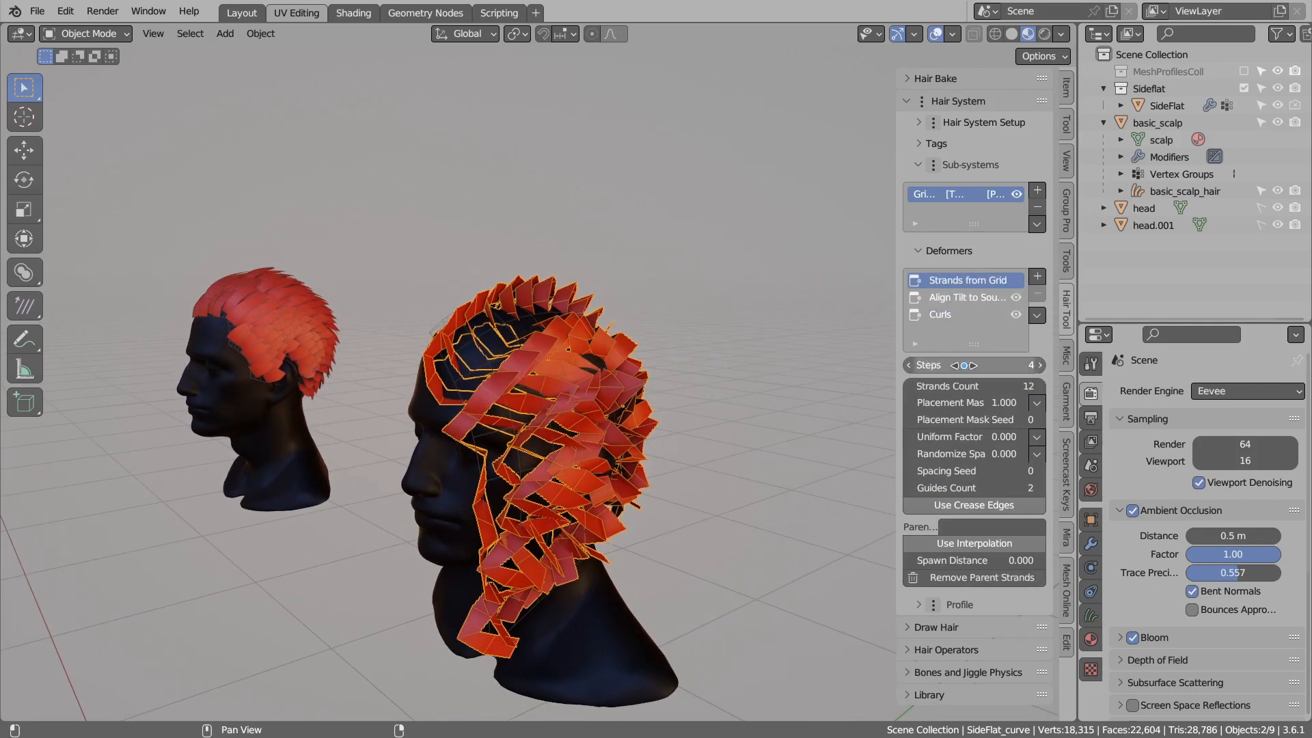
left_click(1039, 365)
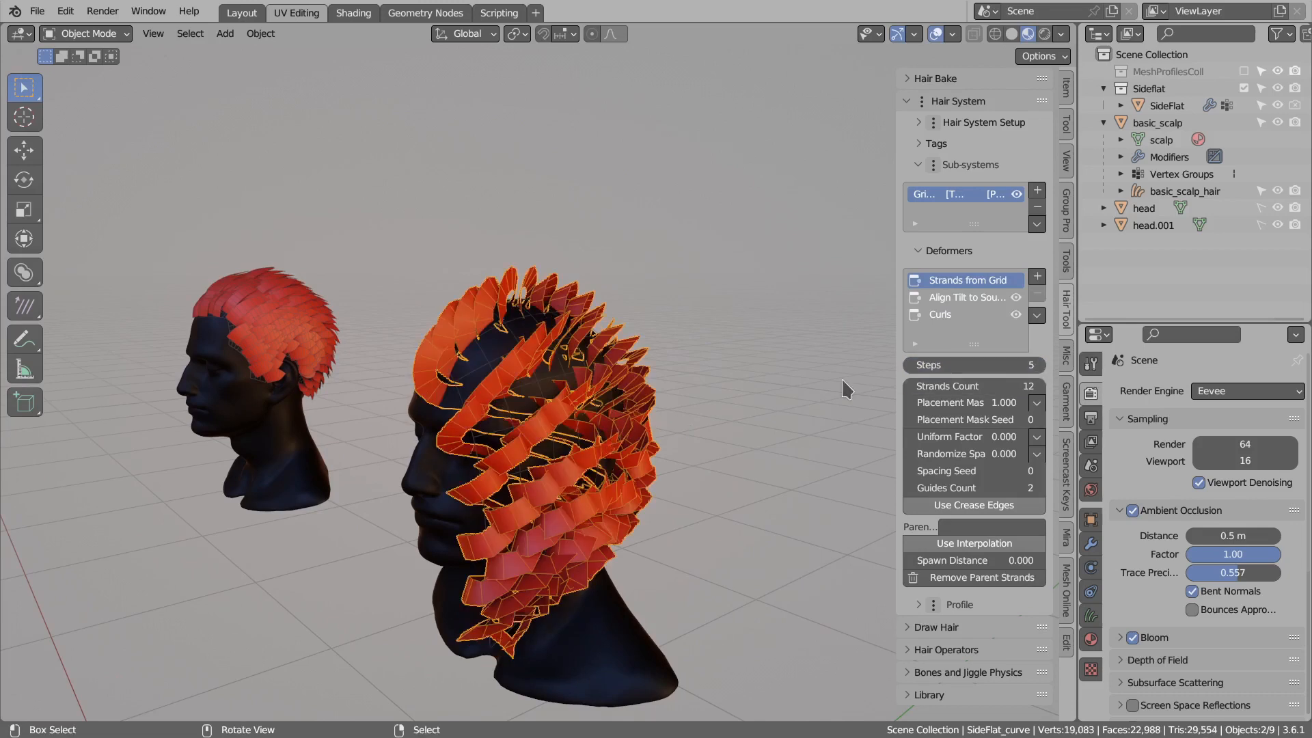
Set the Curls deformer's Freq to 1 and its Amplitude to 0.130.
left_click(967, 316)
double_click(954, 381)
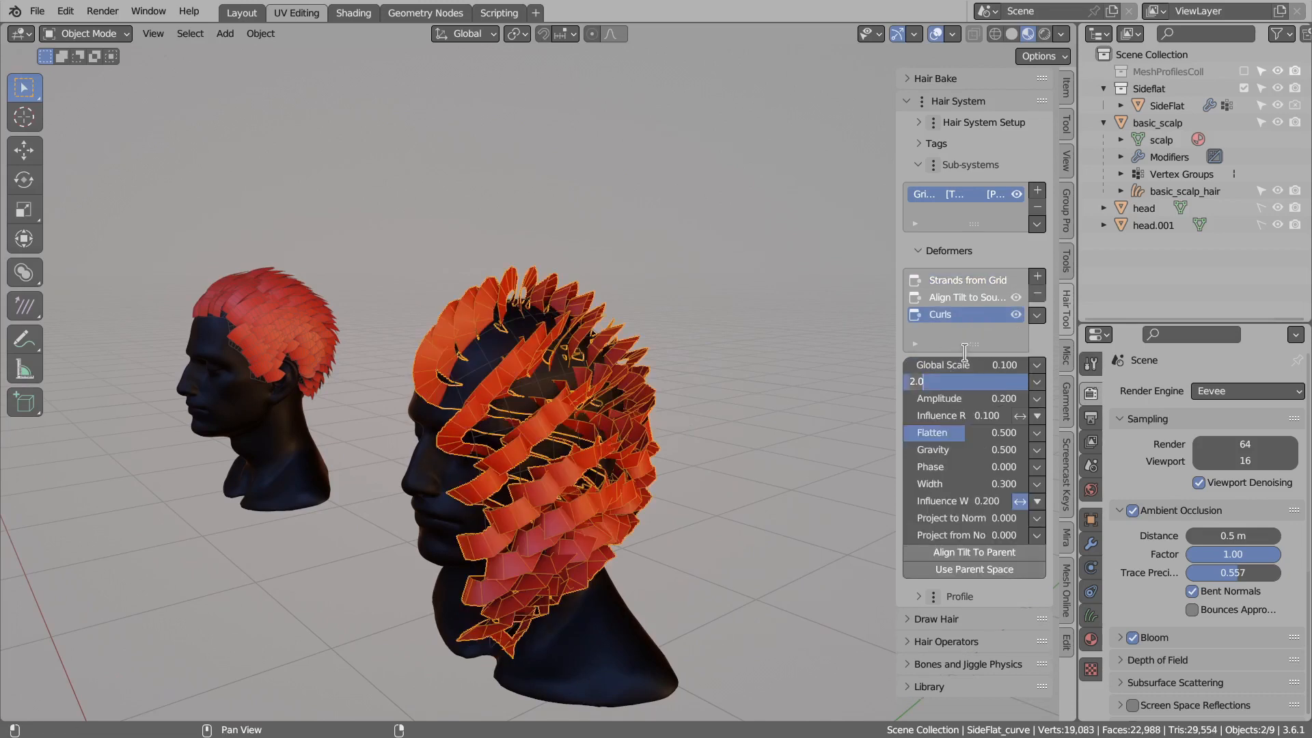
type("1")
key("Return")
middle_click_drag(667, 416, 770, 401)
left_click_drag(952, 398, 924, 398)
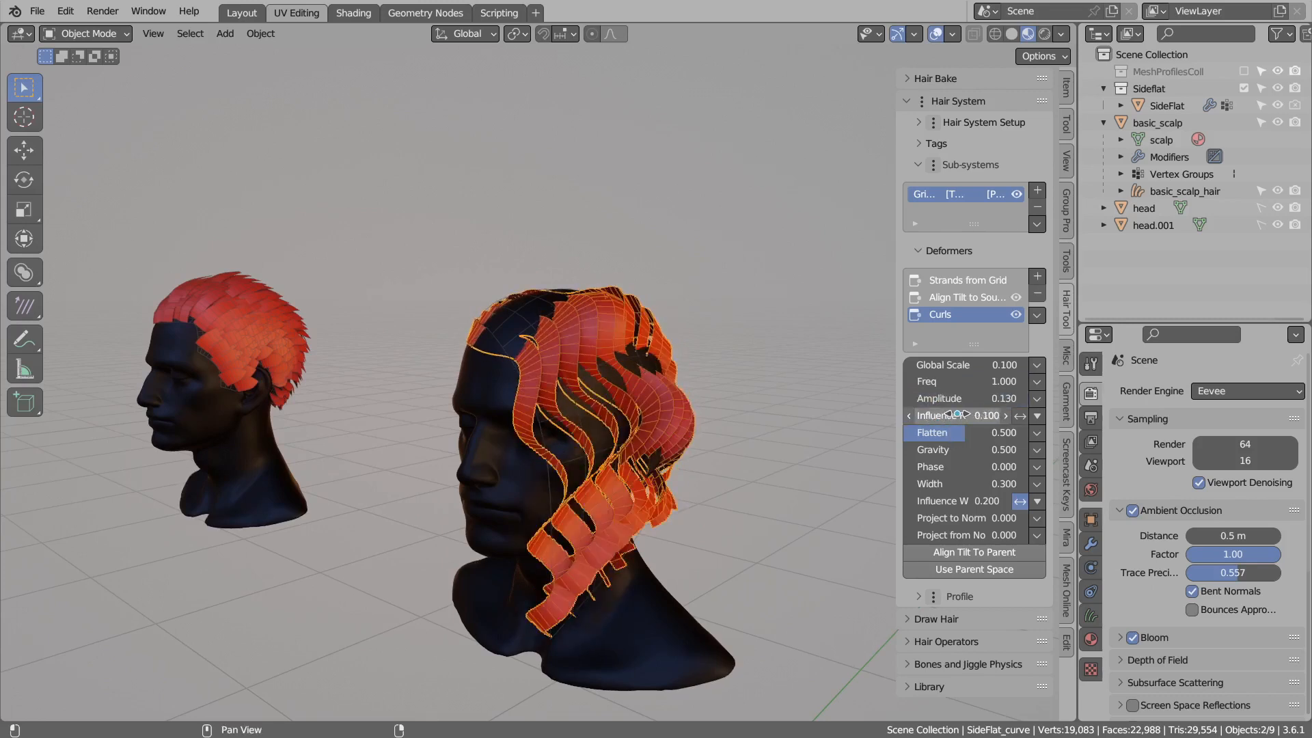
Switch the Curls Influence Range to Profile Curve and reshape the curve so curling builds up toward the strand tips.
left_click(1037, 416)
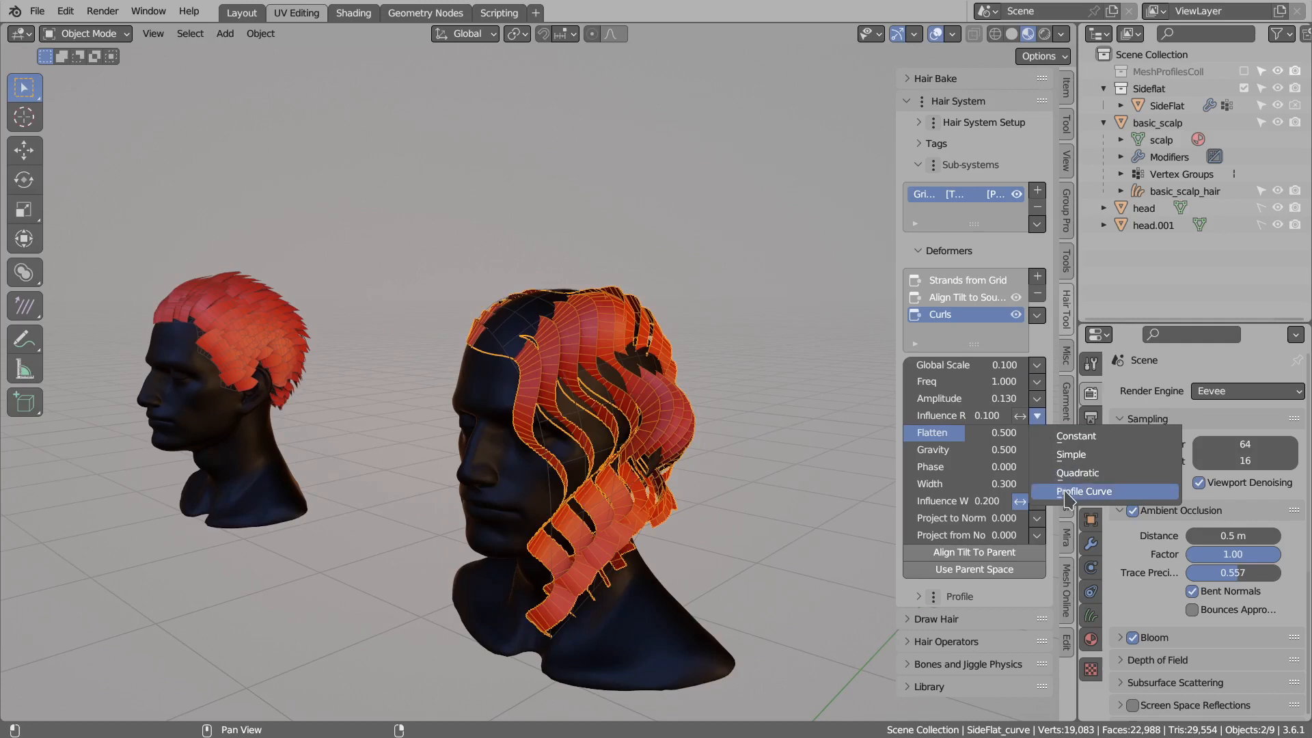
left_click(1068, 500)
left_click_drag(963, 549, 1003, 486)
middle_click_drag(691, 479, 676, 410)
scroll(974, 612, "down", 1)
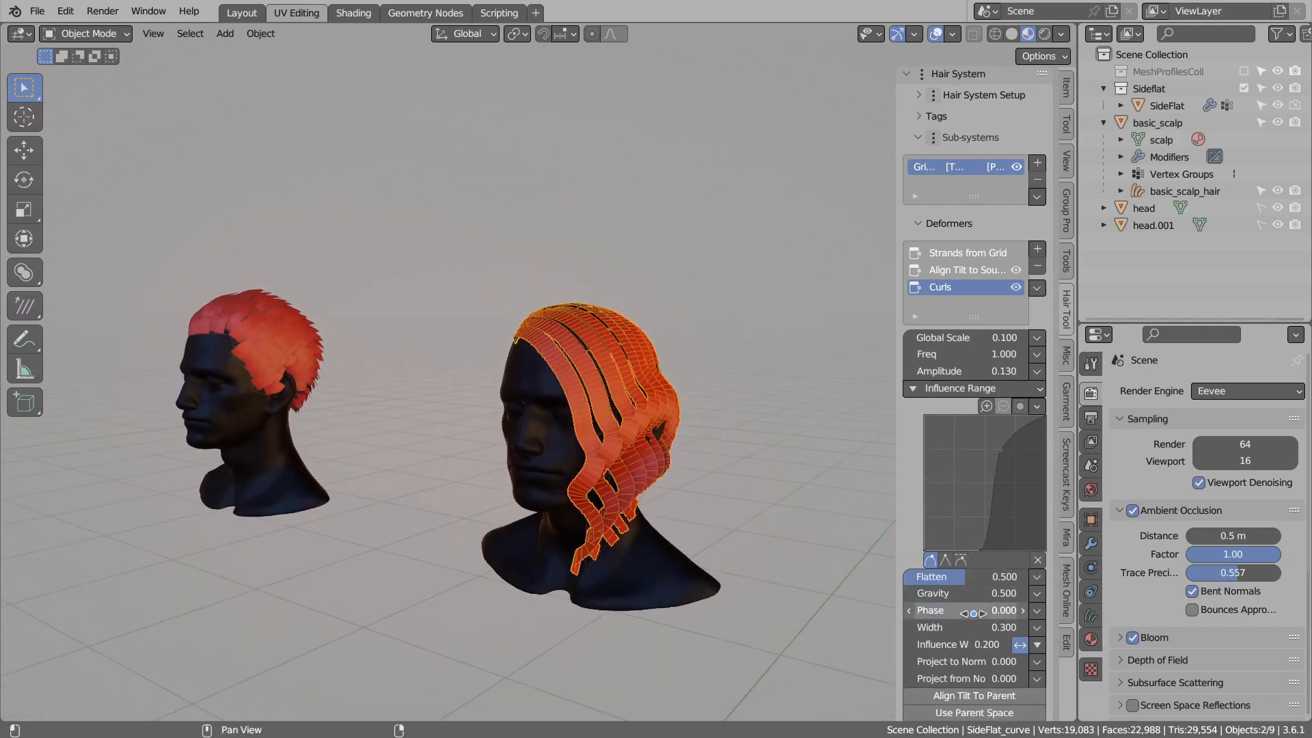
Set the Curls deformer's Gravity to 0.000 and its Project to Normal value to 1.000.
scroll(974, 612, "down", 3)
mouse_move(953, 511)
left_mouse_down()
mouse_move(999, 511)
mouse_move(909, 512)
mouse_move(992, 522)
mouse_move(965, 523)
left_mouse_up()
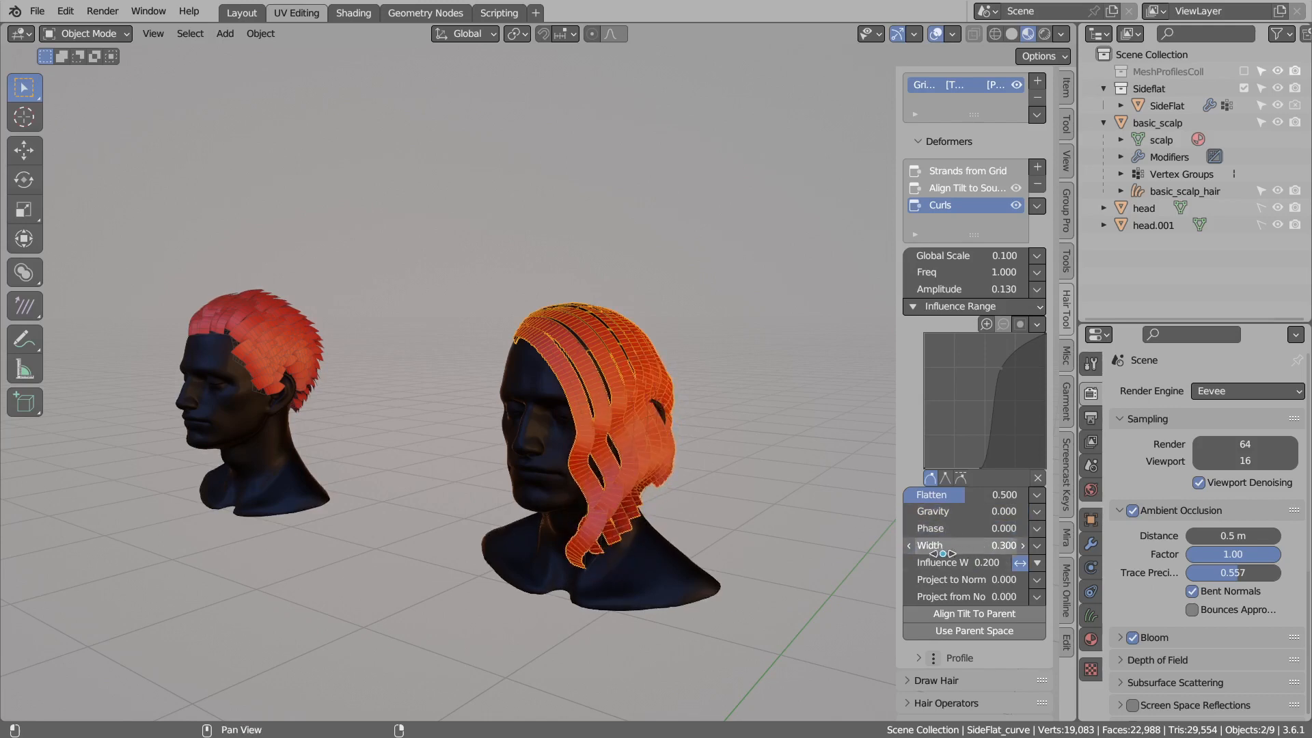
left_click_drag(973, 580, 1073, 580)
scroll(708, 493, "up", 1)
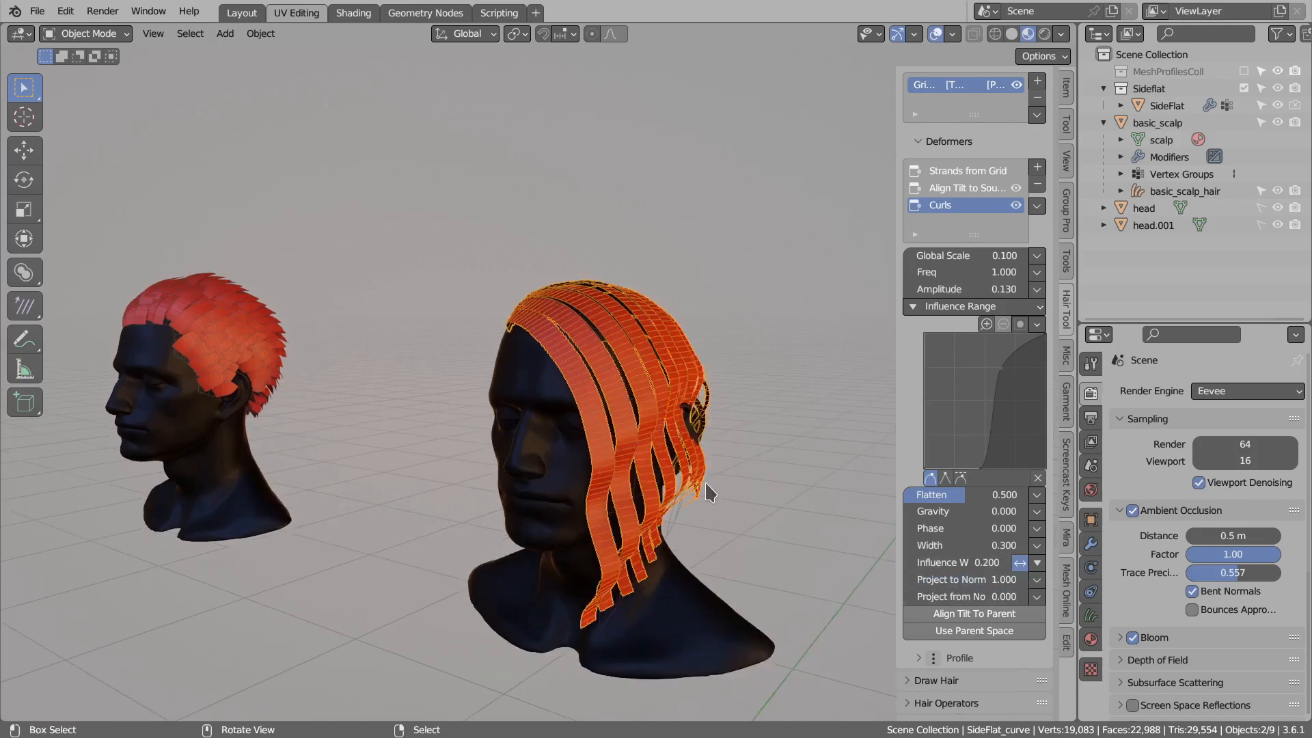
Set the Curls deformer's Project to Normal to 0.000 and Project from Normal to 1.000, and inspect the long hair from several sides.
middle_click_drag(708, 493, 744, 462)
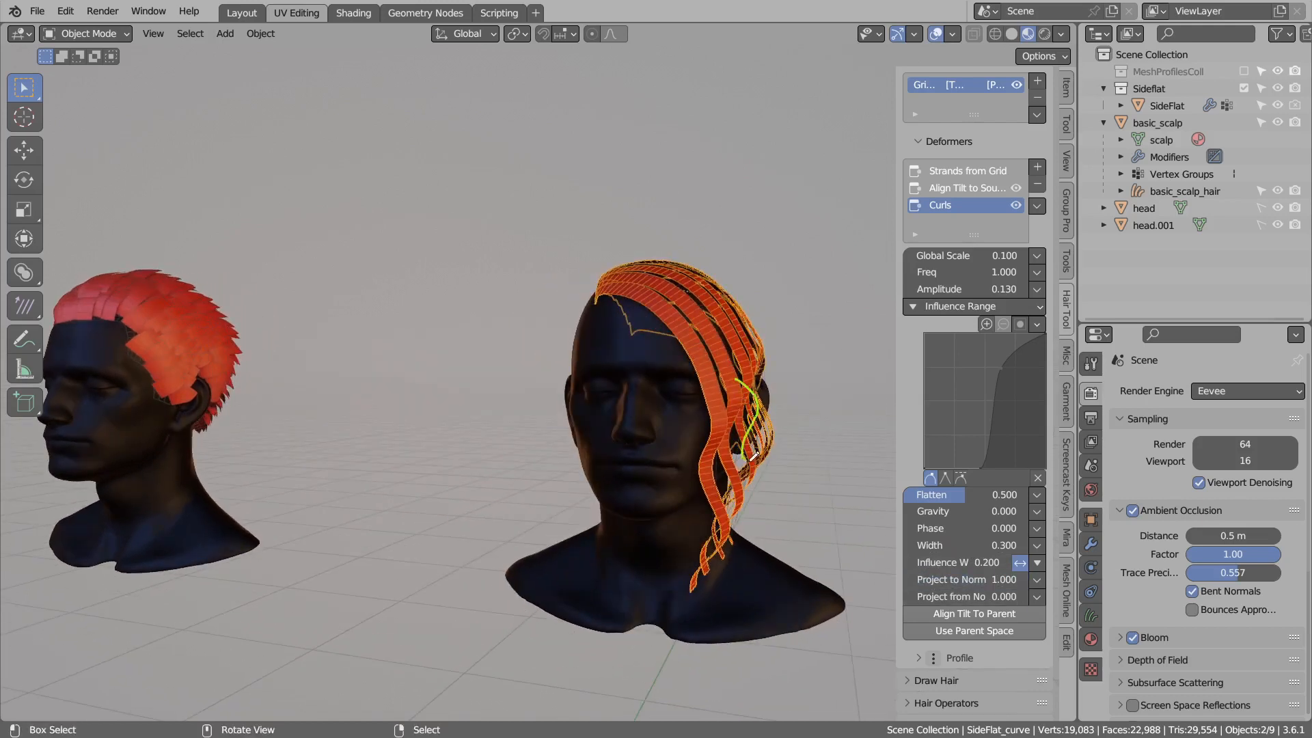
middle_click_drag(751, 511, 501, 509)
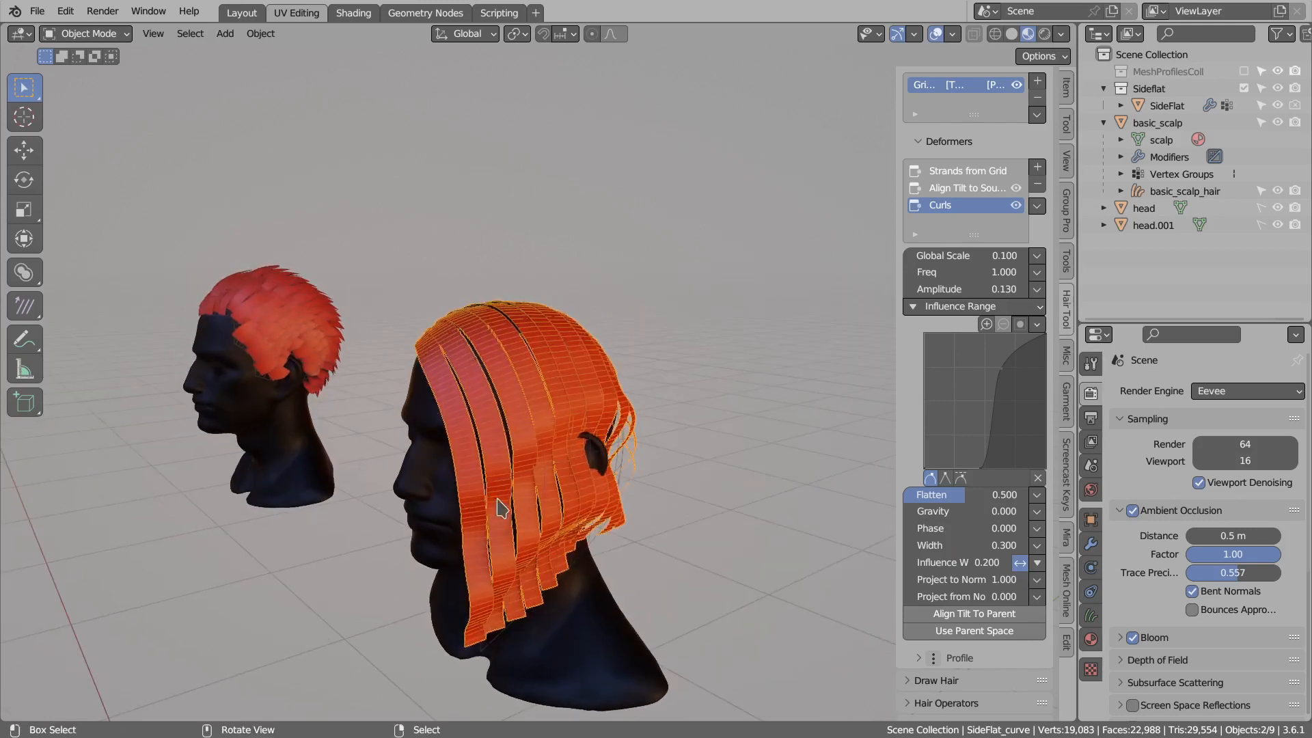
middle_click_drag(572, 476, 511, 471)
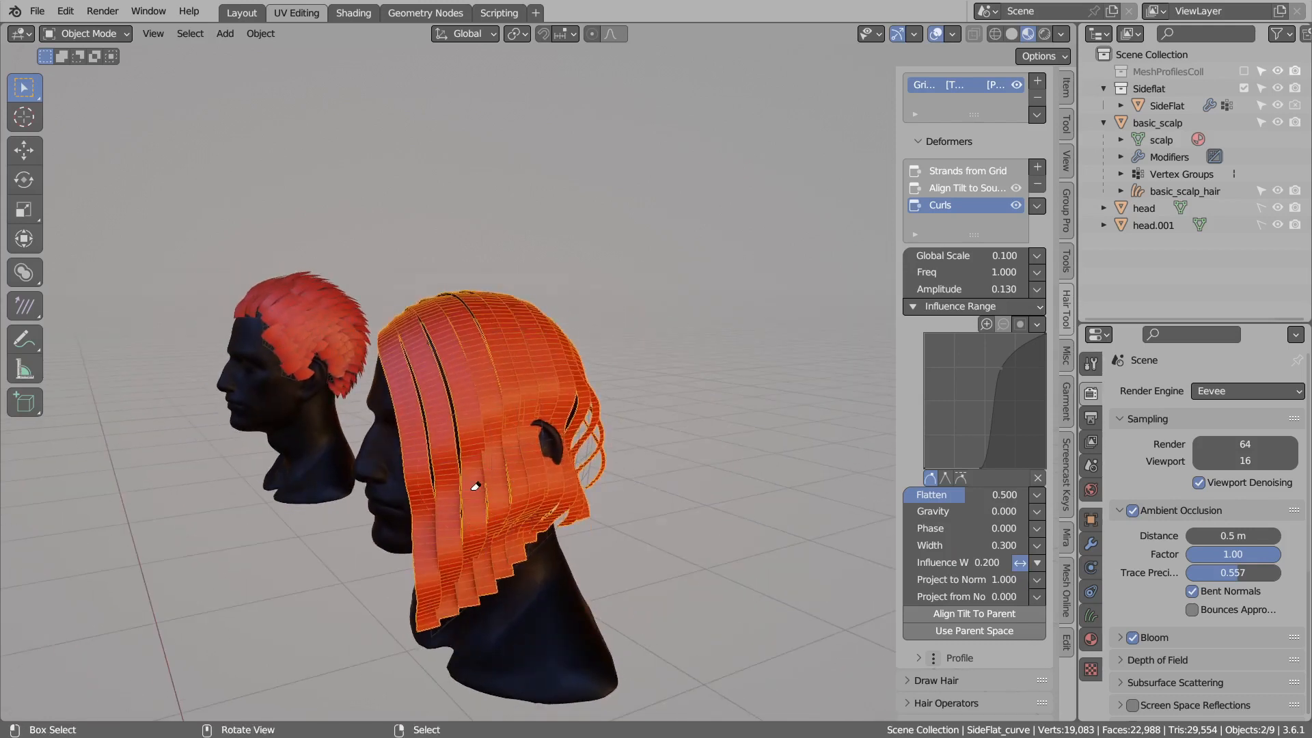
left_click_drag(963, 579, 1025, 596)
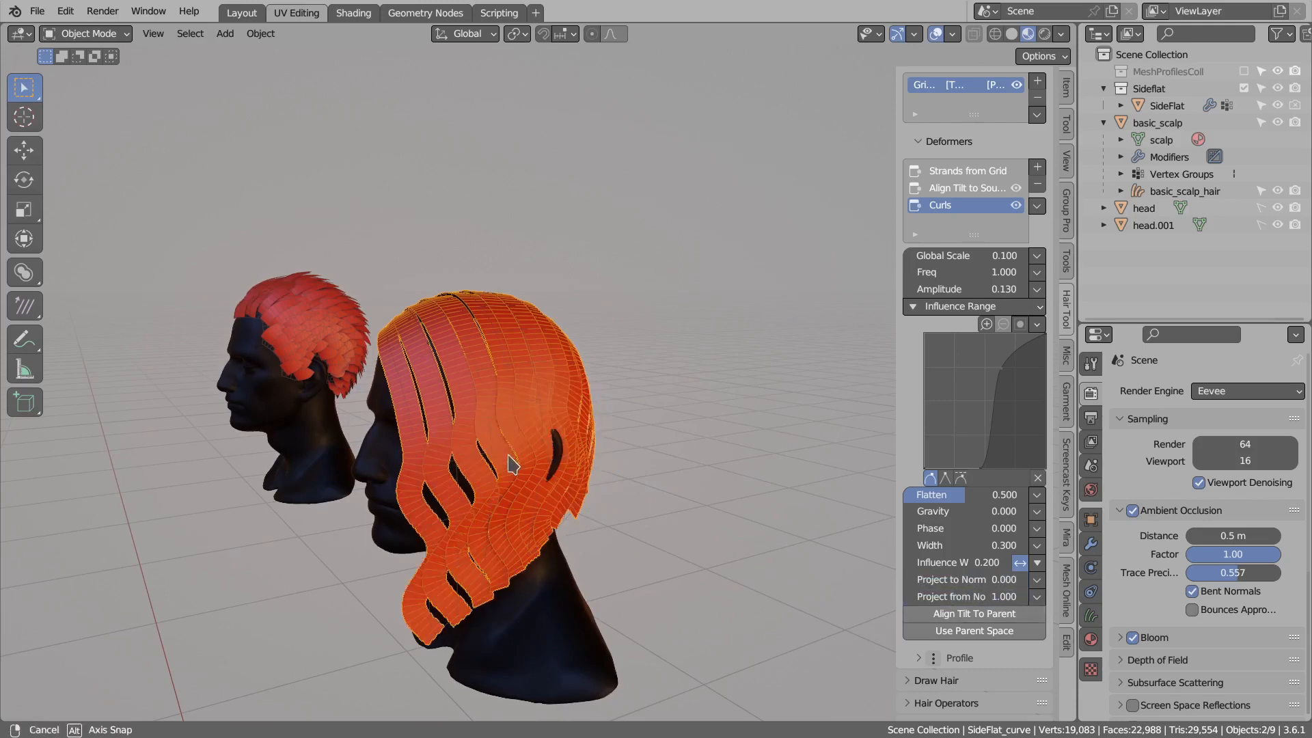
middle_click_drag(512, 460, 447, 459)
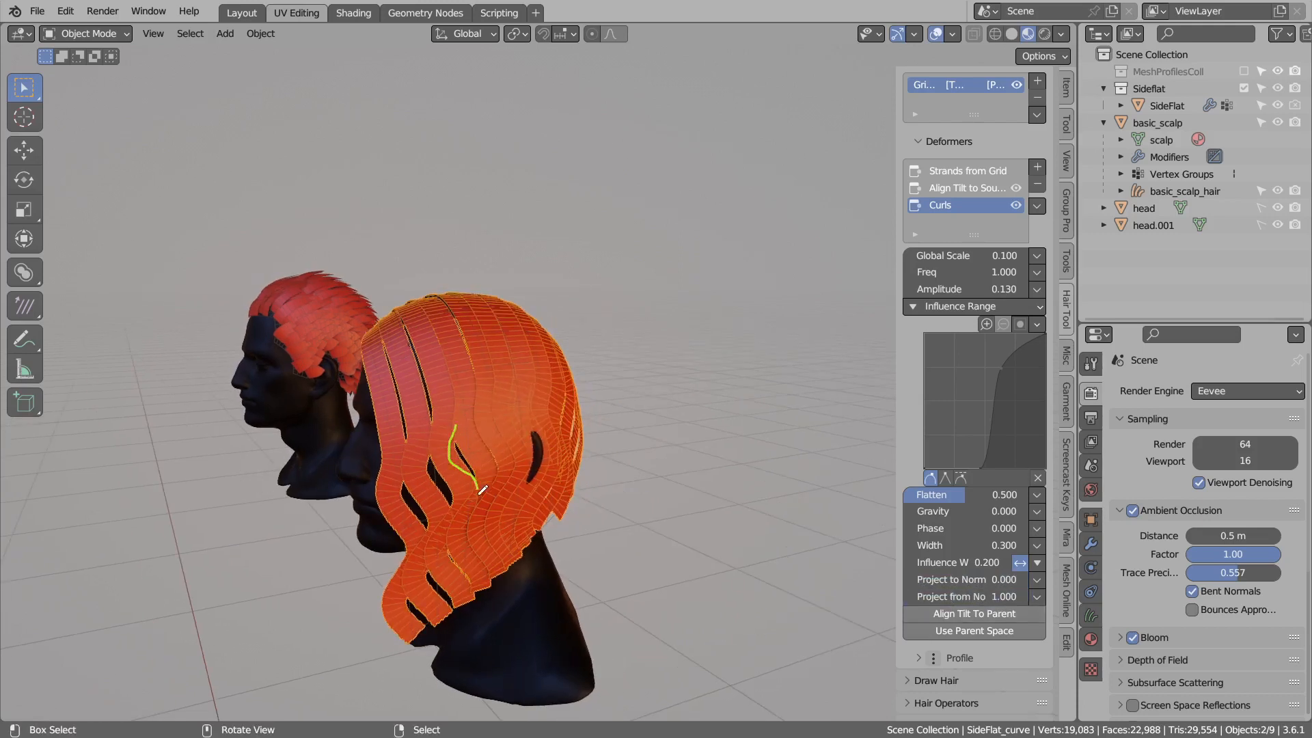
mouse_move(494, 593)
right_mouse_down()
mouse_move(500, 609)
mouse_move(460, 478)
right_mouse_up()
mouse_move(584, 497)
middle_mouse_down()
mouse_move(708, 471)
mouse_move(661, 378)
middle_mouse_up()
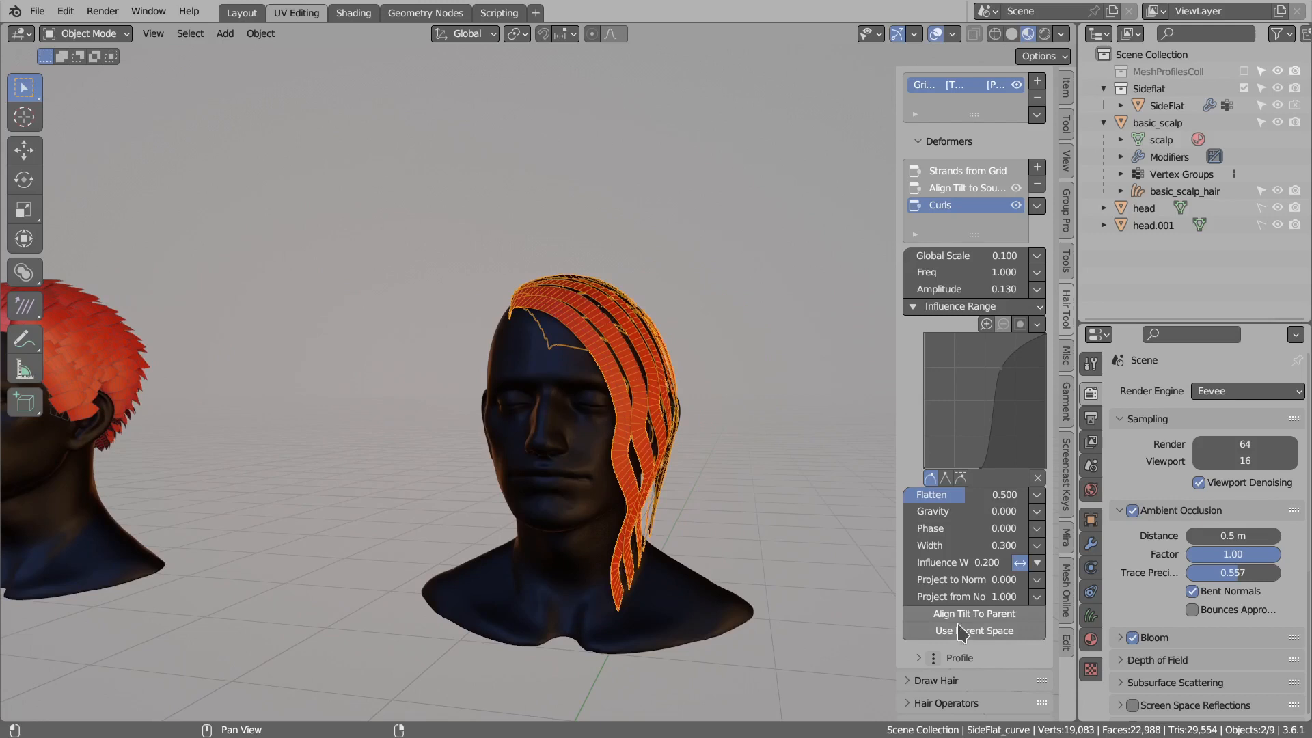
middle_click_drag(646, 462, 479, 446)
Return the Curls deformer's Project from Normal to 0.000 and add a Randomize modifier to its Freq value.
left_click_drag(973, 596, 905, 596)
middle_click_drag(642, 478, 618, 495)
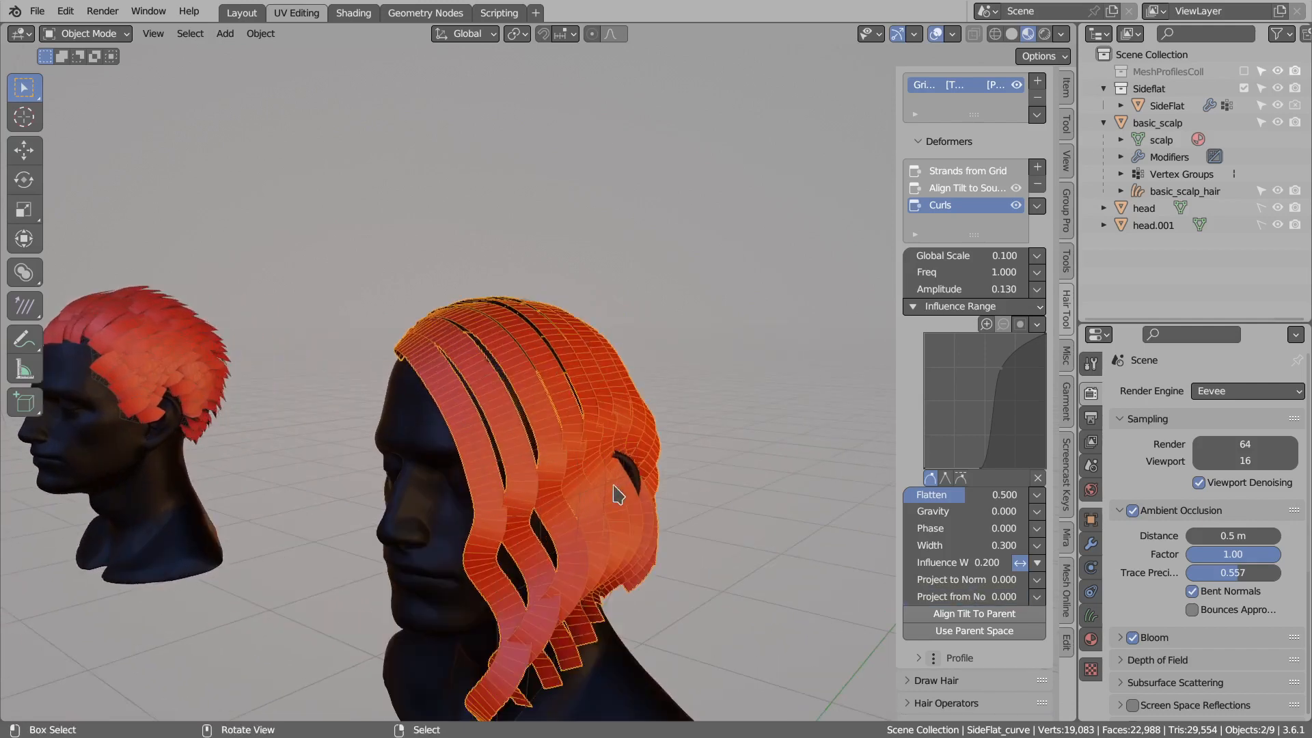
left_click(1035, 273)
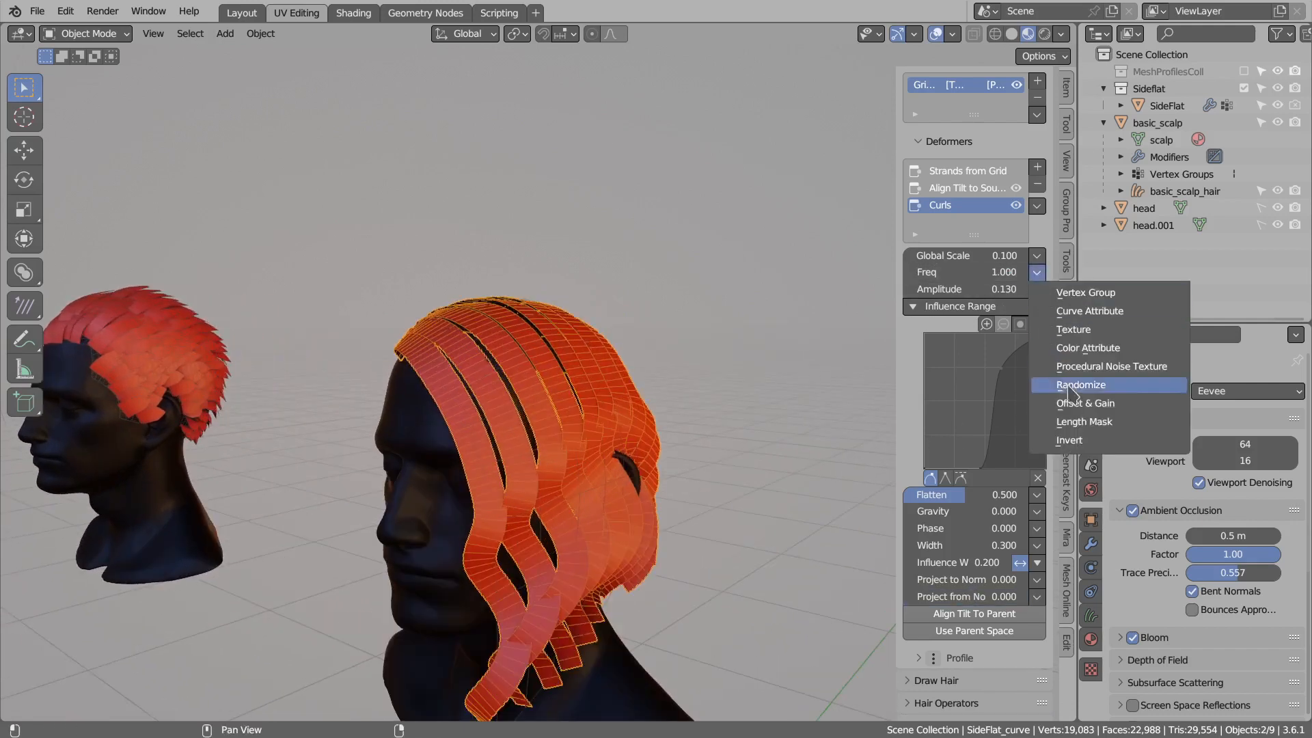
left_click(1127, 384)
middle_click_drag(557, 411, 605, 391, "shift")
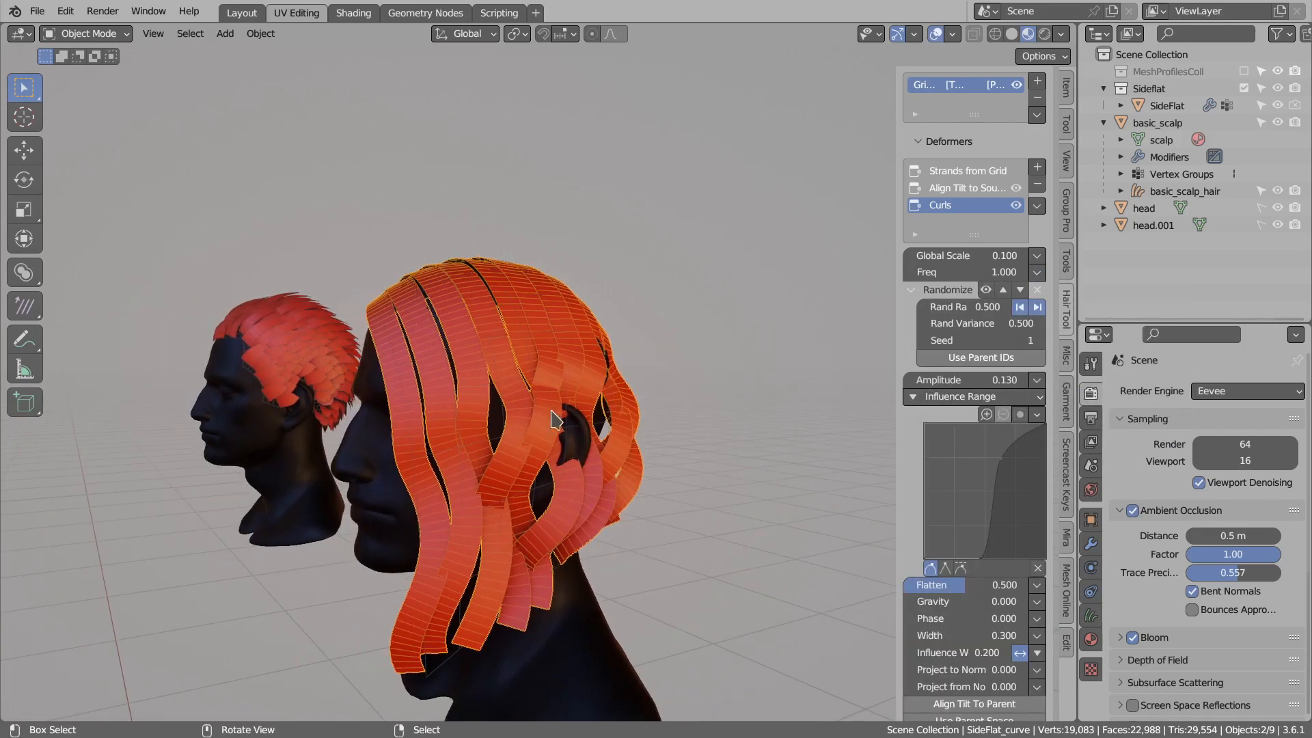
Set the Freq randomization's Seed to 5 and its Rand Range to 0.300.
left_click(1039, 340)
left_click(1039, 340)
left_click(1039, 340)
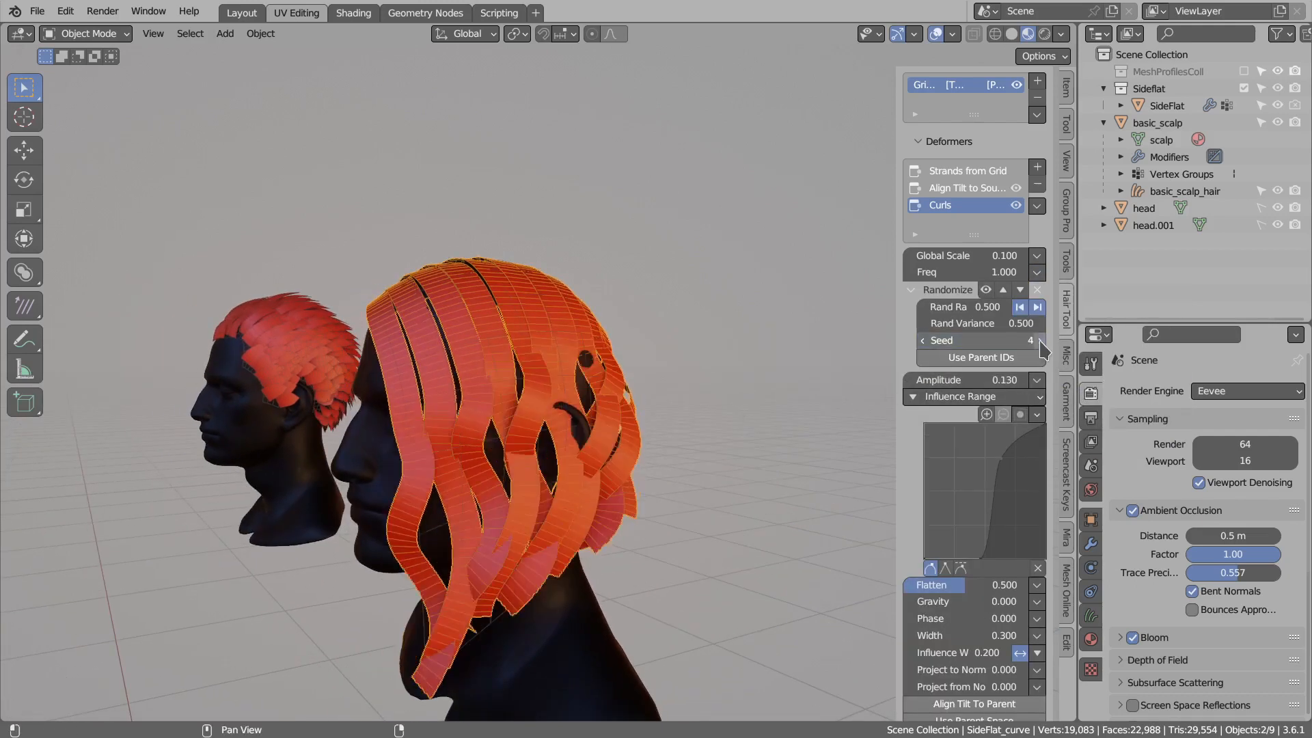
left_click(1039, 340)
mouse_move(966, 307)
left_mouse_down()
mouse_move(933, 306)
mouse_move(953, 307)
left_mouse_up()
Add a Curls deformer with a Global Scale of 0.1 to the short hair system on the other head.
middle_click_drag(434, 321, 605, 420)
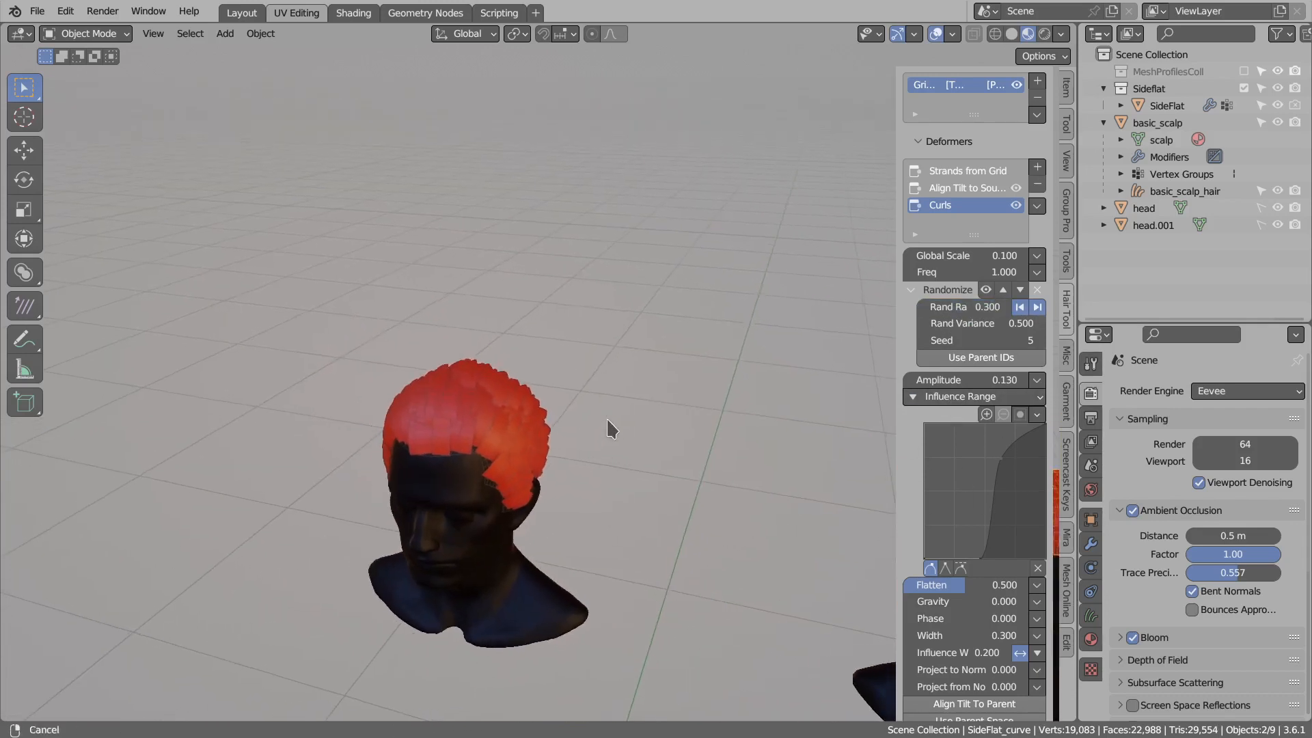
scroll(605, 420, "up", 3)
middle_click_drag(440, 392, 498, 395)
right_click(473, 358)
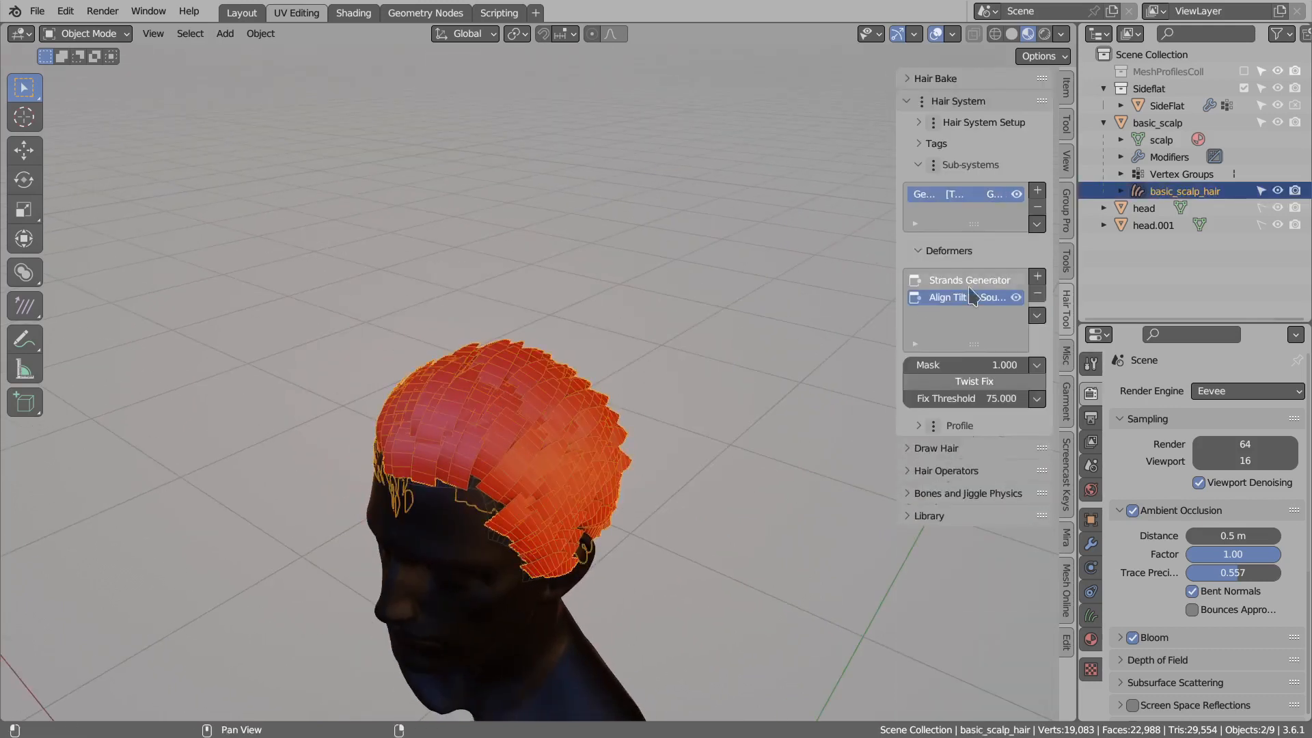
left_click(1038, 278)
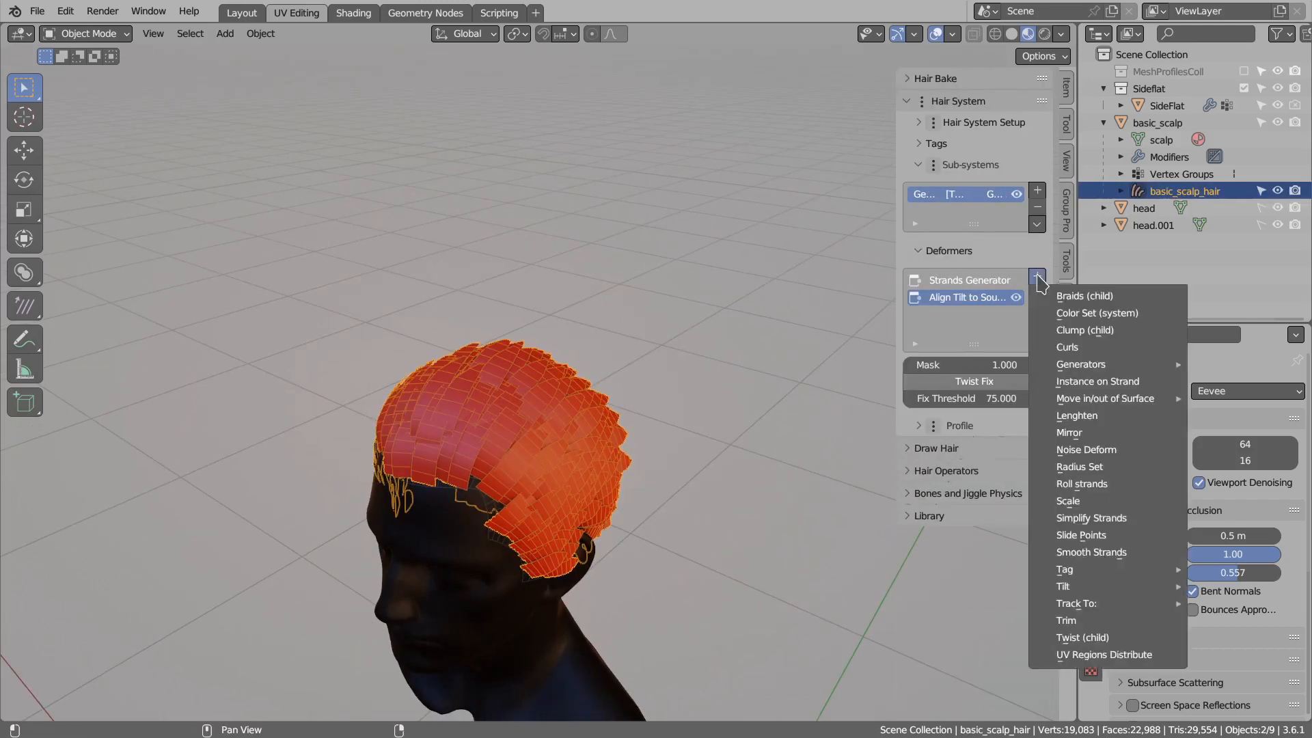
left_click(1066, 347)
double_click(934, 366)
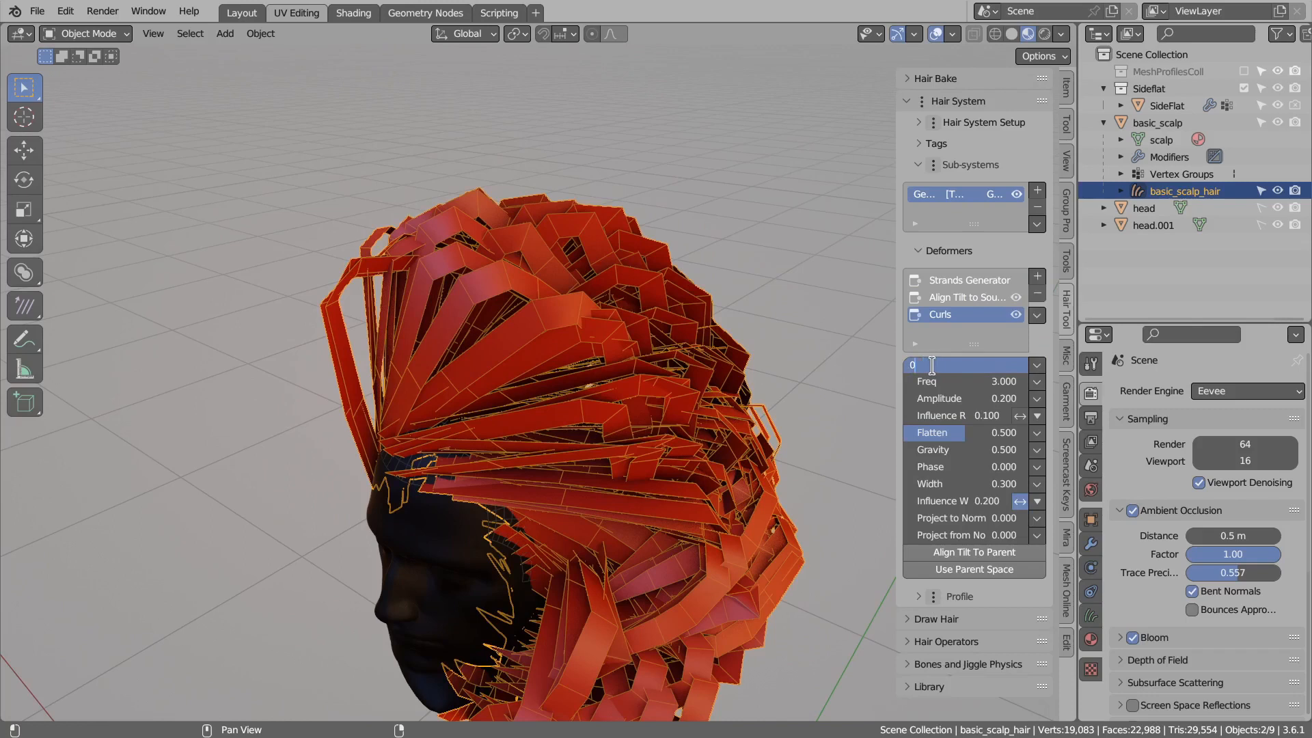
type("0.1")
key("Return")
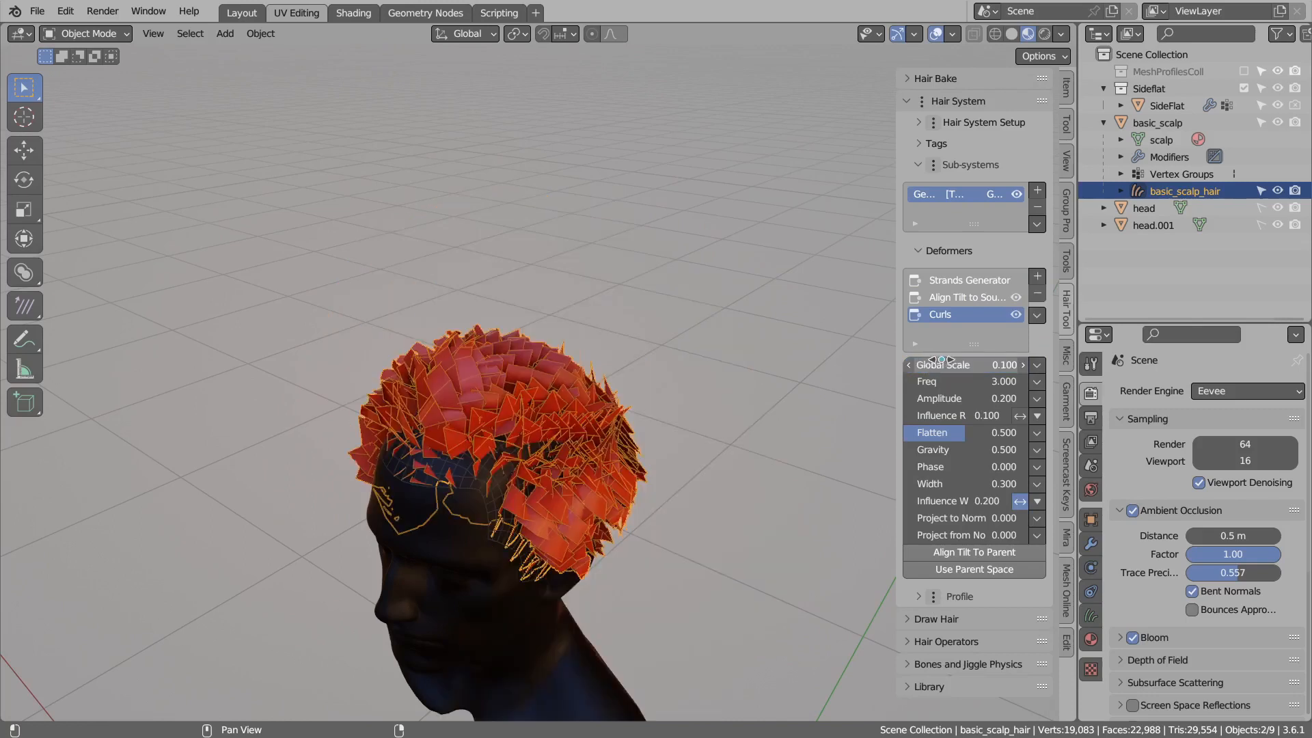
Raise the short hair's Strands Generator steps to 4.
left_click(953, 280)
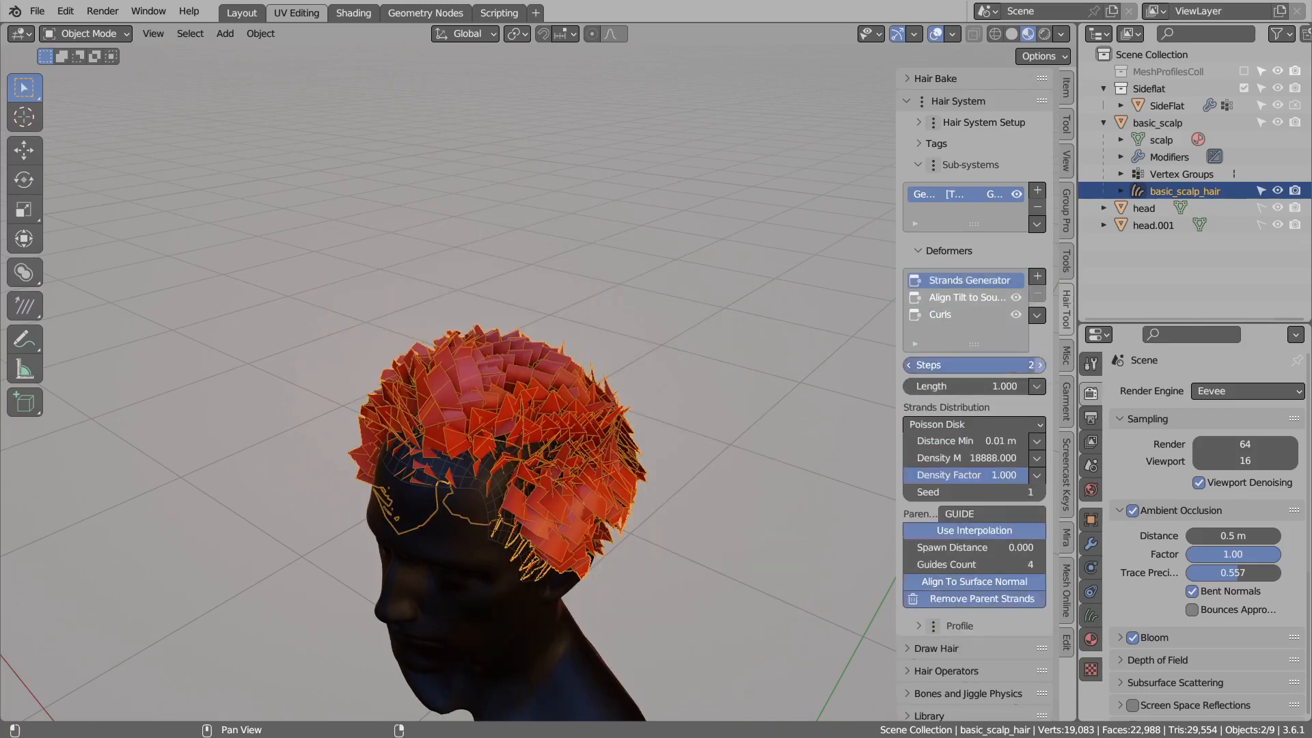
left_click(1038, 365)
left_click(1038, 365)
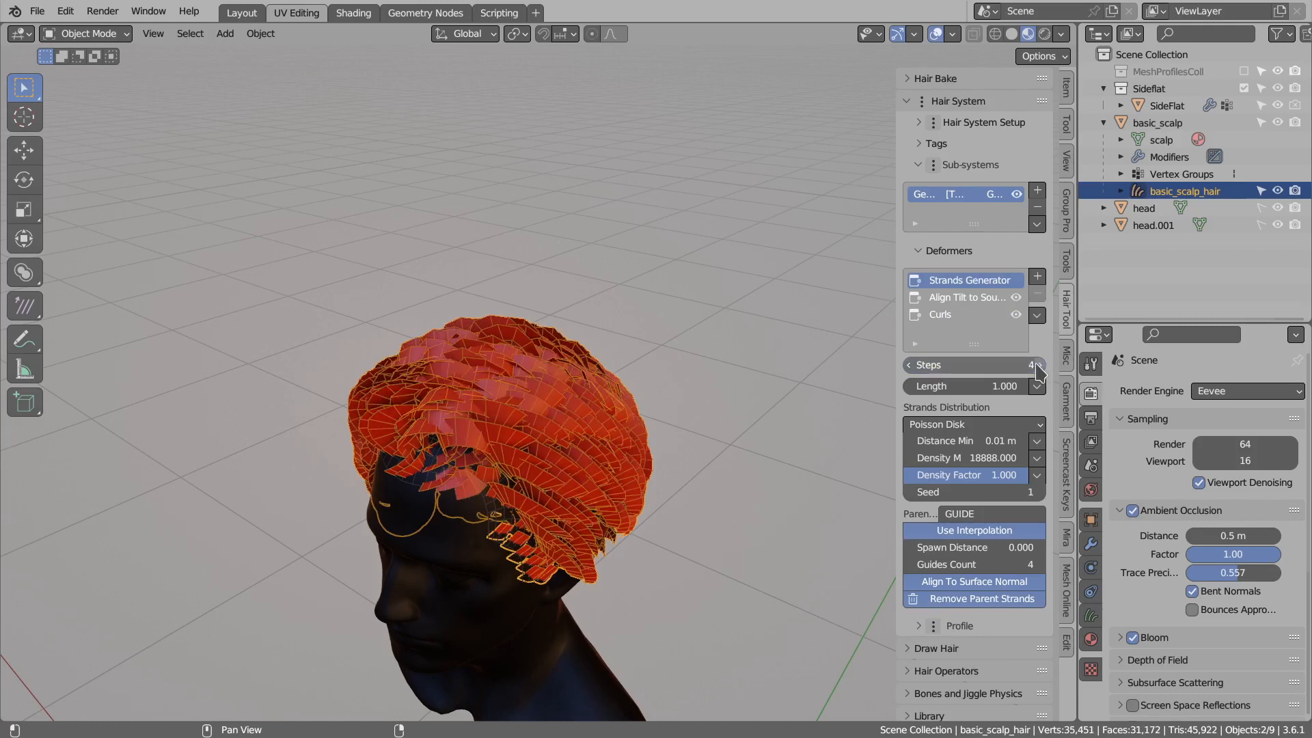
Switch the short hair's profile type to Round Profile and set the Profile Width to 0.001 m.
left_click(955, 316)
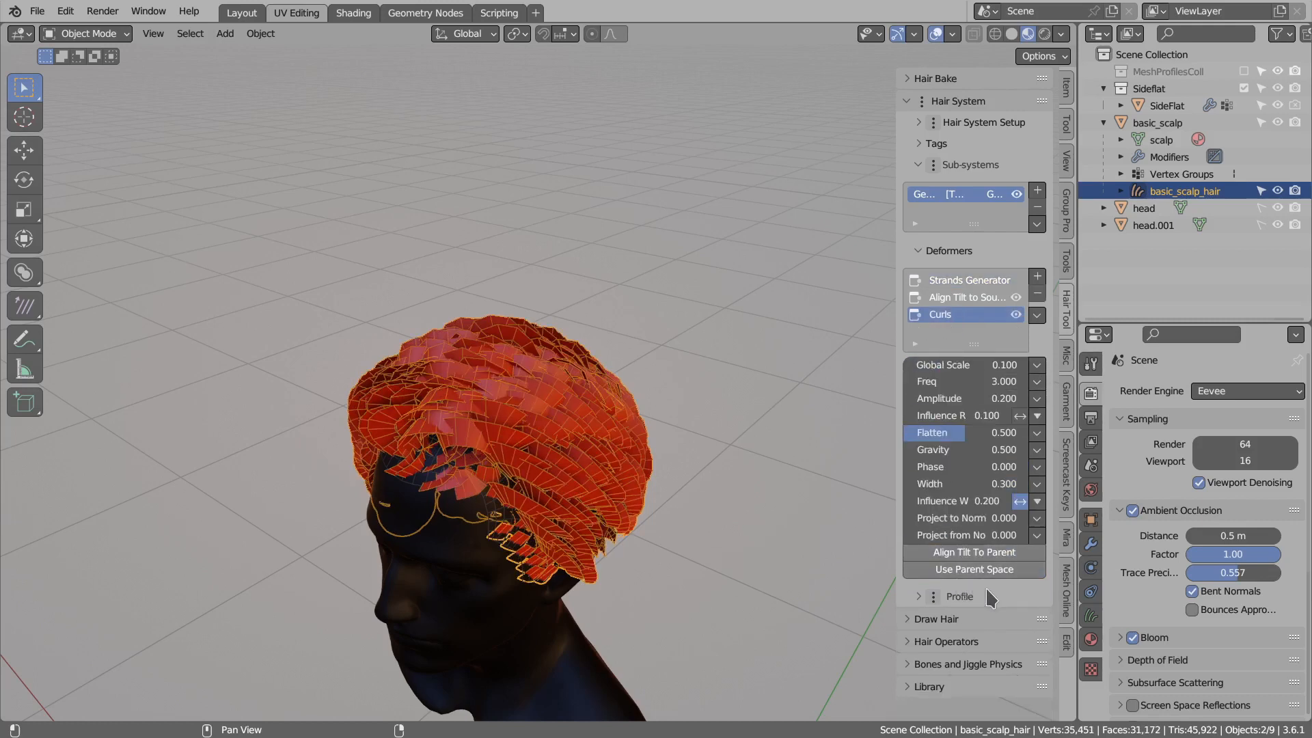
left_click(959, 597)
scroll(973, 601, "down", 3)
left_click(959, 539)
left_click(959, 578)
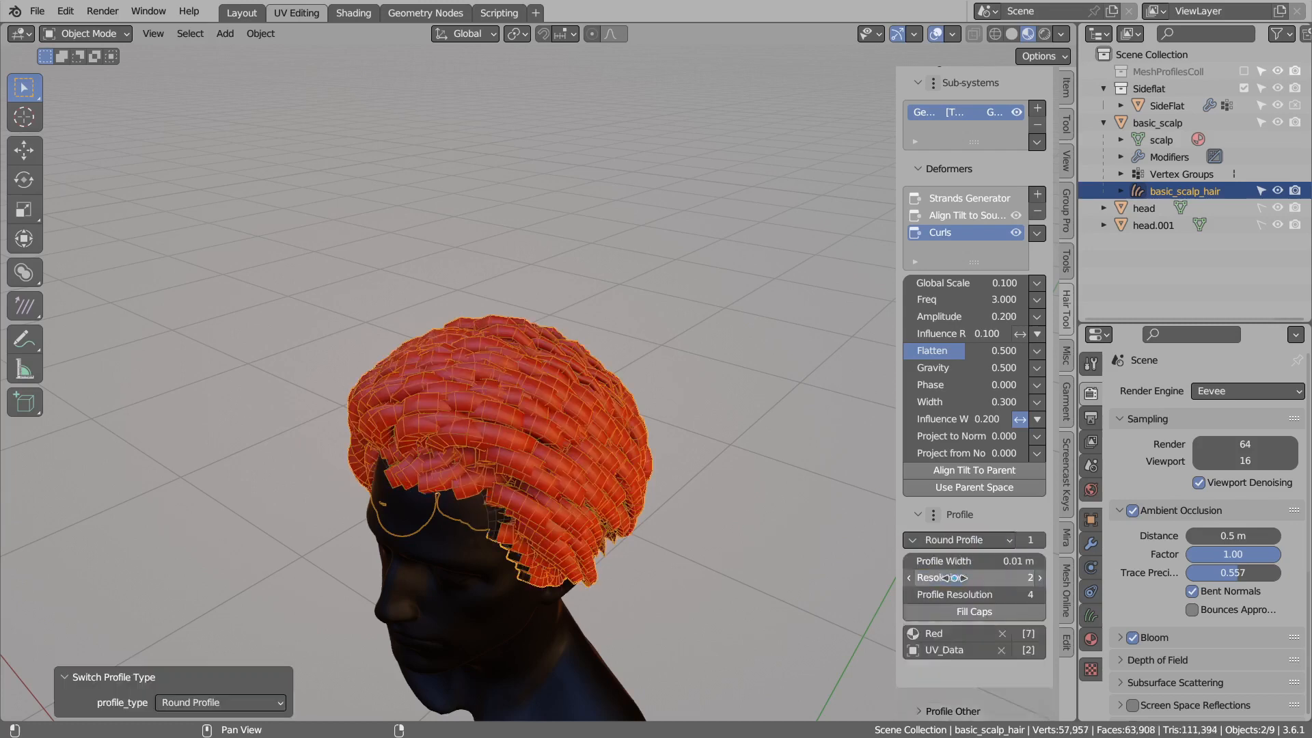
left_click(963, 560)
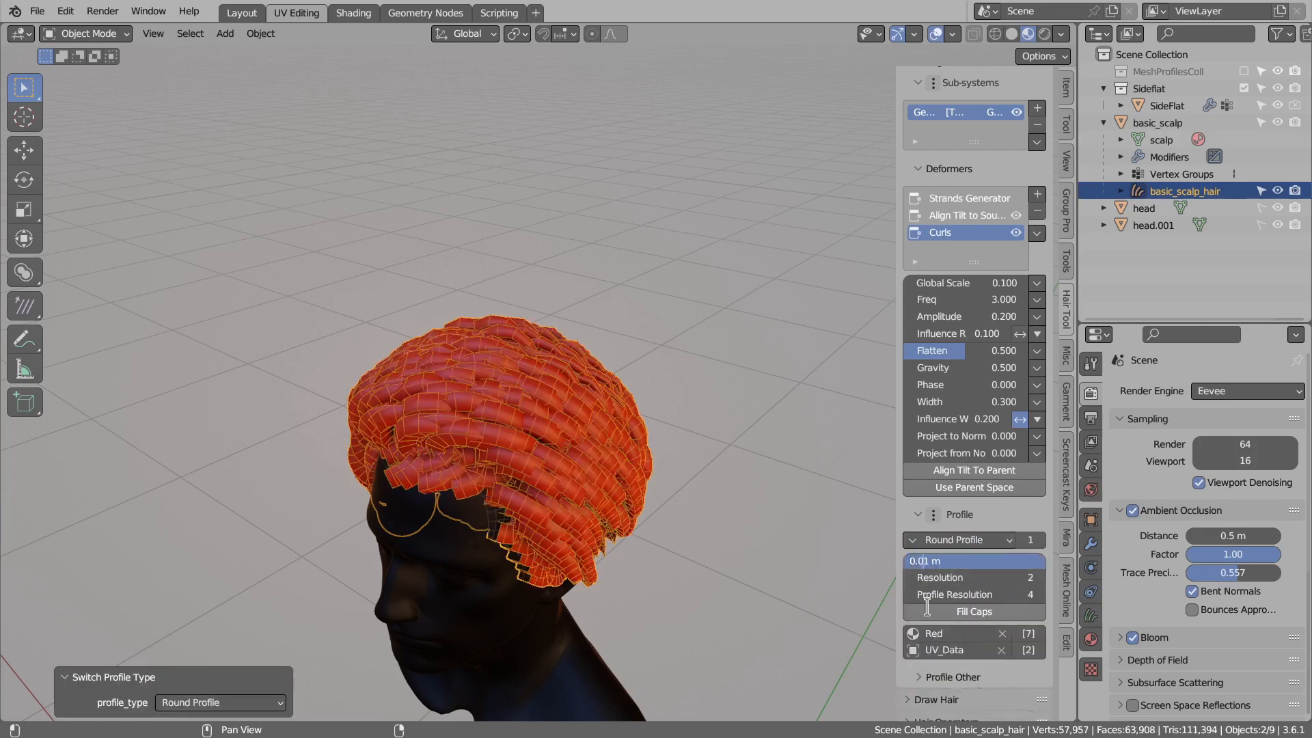
key("Return")
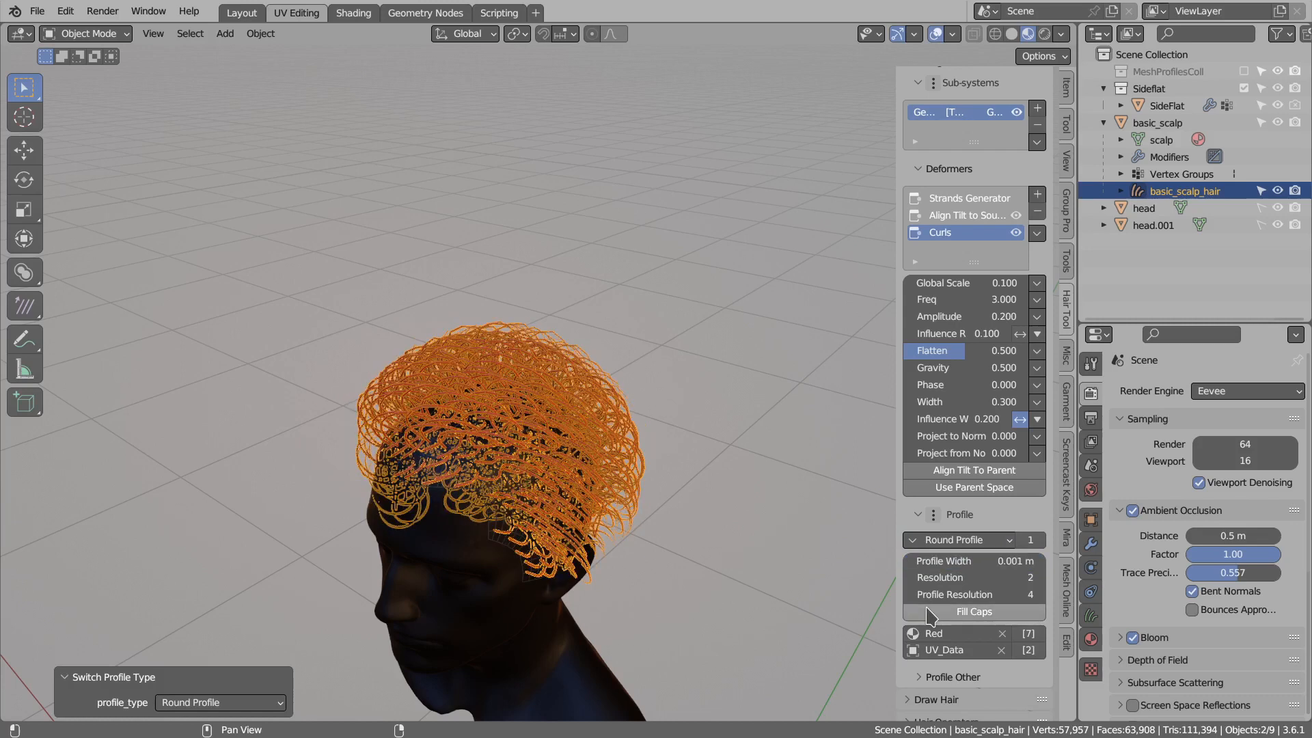
left_click(717, 431)
mouse_move(583, 416)
middle_mouse_down()
mouse_move(525, 404)
mouse_move(601, 434)
middle_mouse_up()
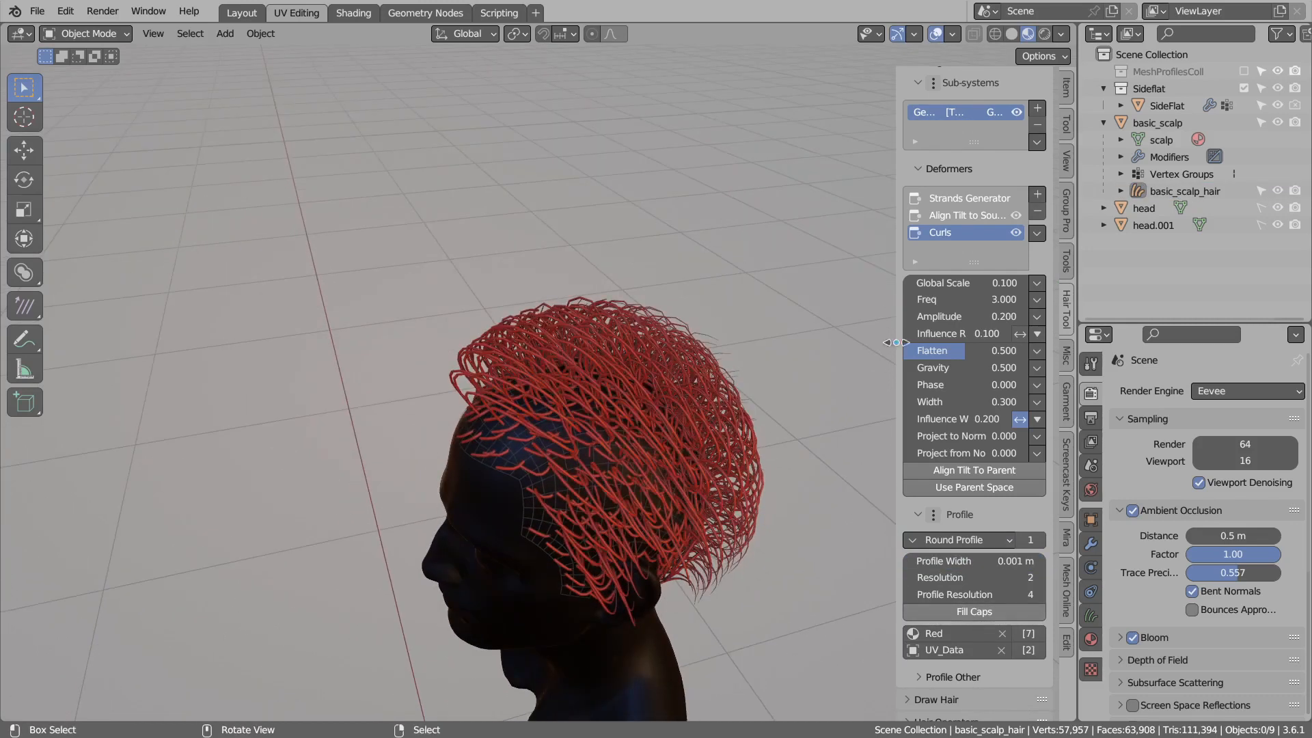
Enable Use Parent Space on the short hair's Curls deformer so the strands curl around their guides.
left_click(964, 516)
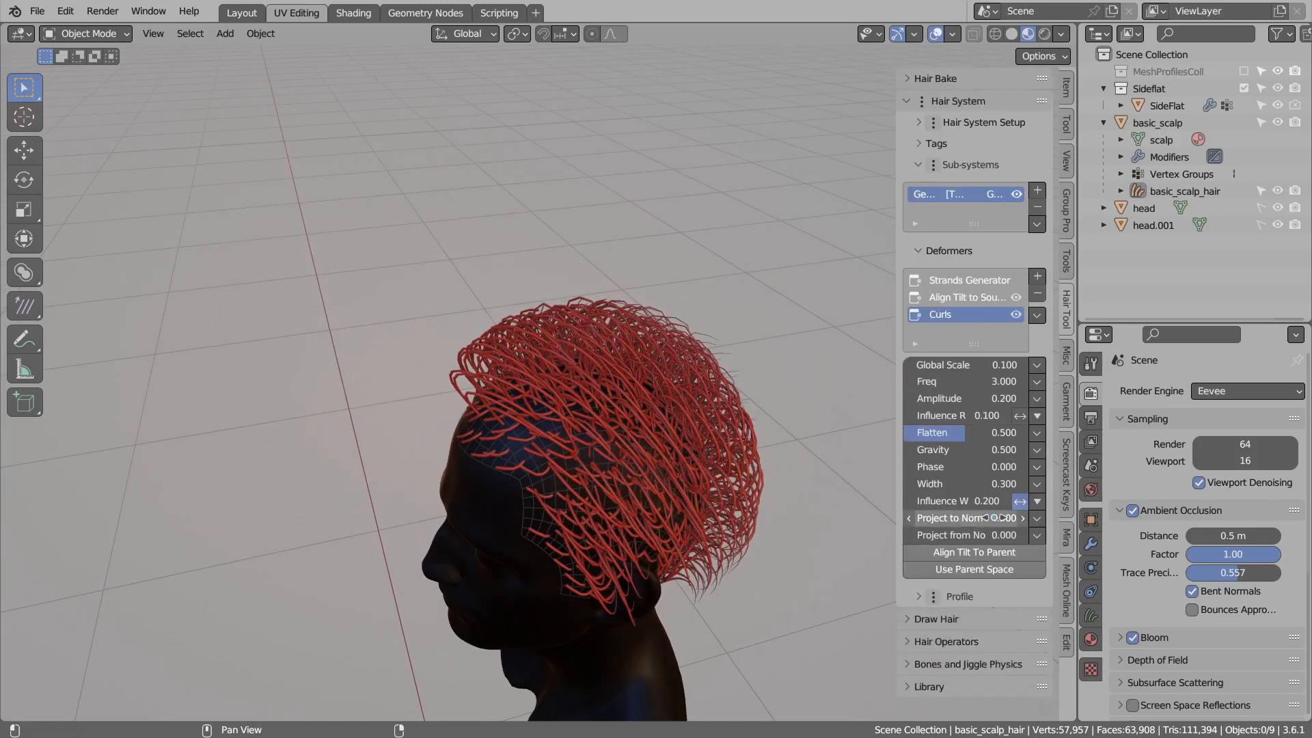
left_click(955, 573)
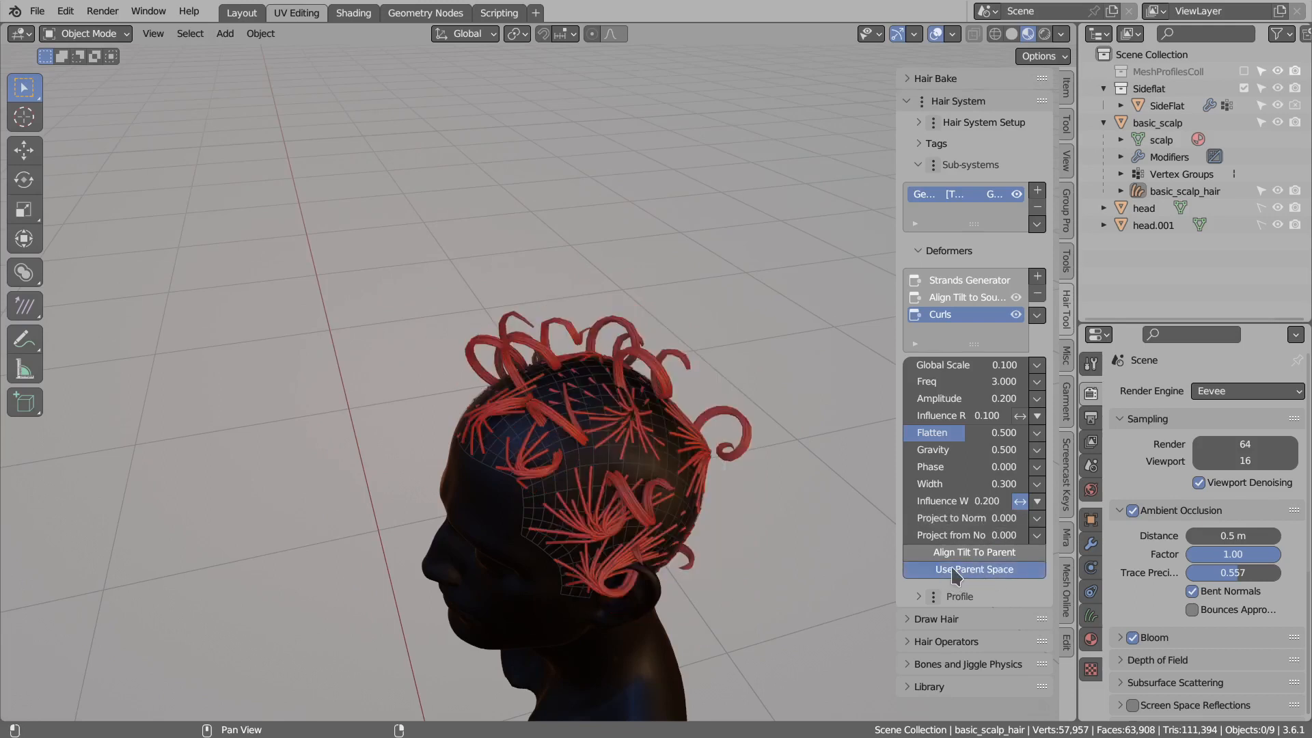
middle_click_drag(621, 463, 574, 439)
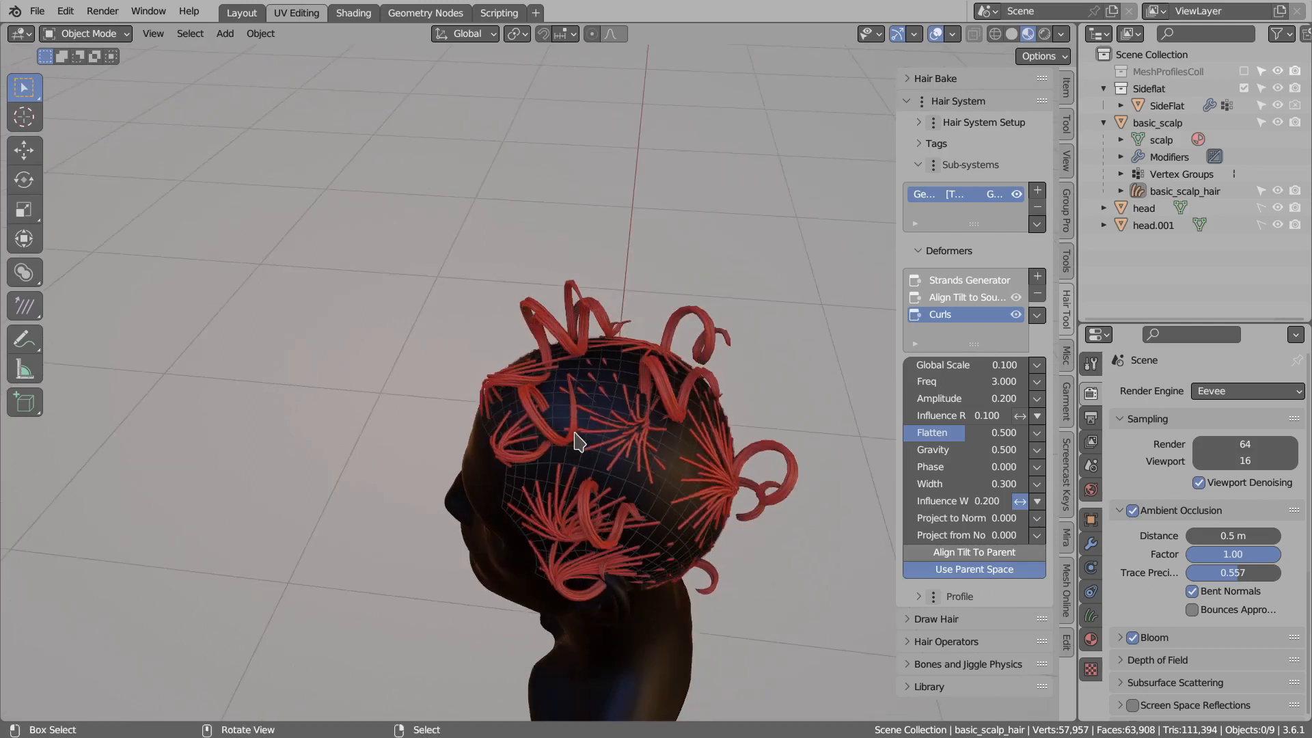
Turn on the Draw Strands Overlay in the viewport to display the guide strands over the curls.
left_click(951, 34)
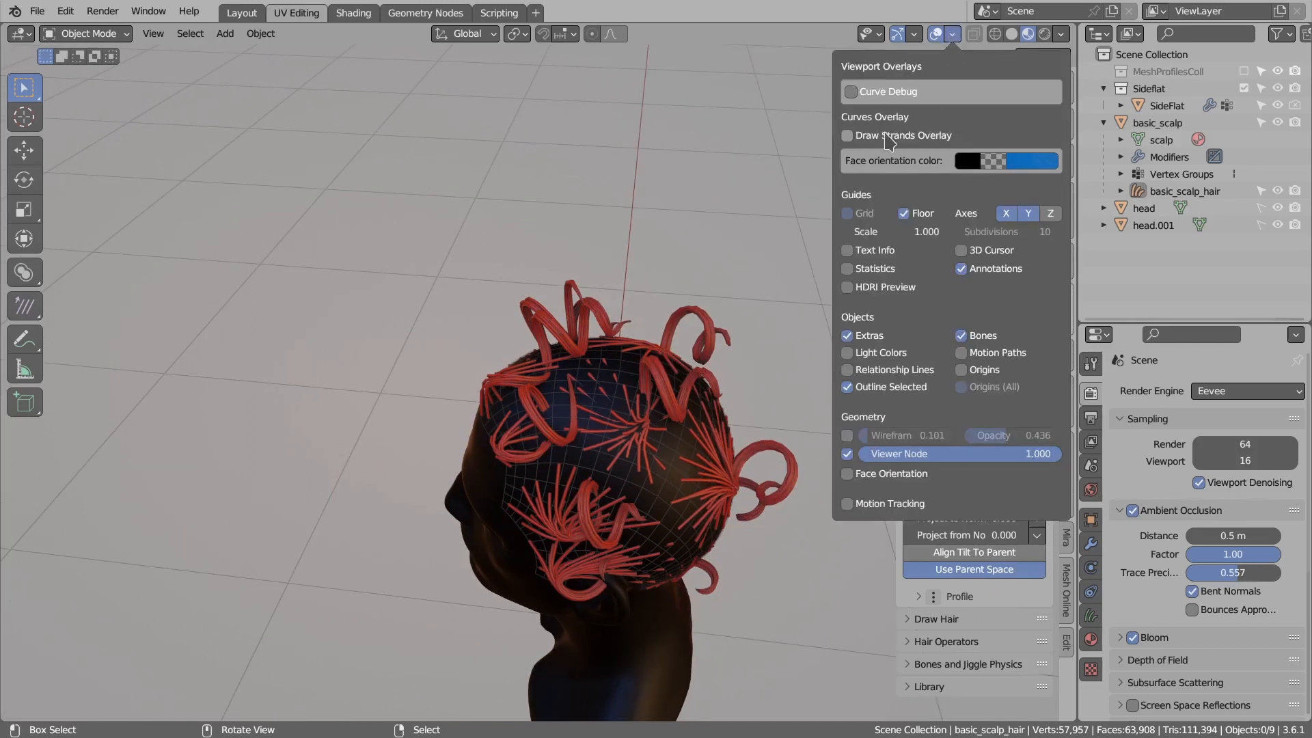
left_click(847, 135)
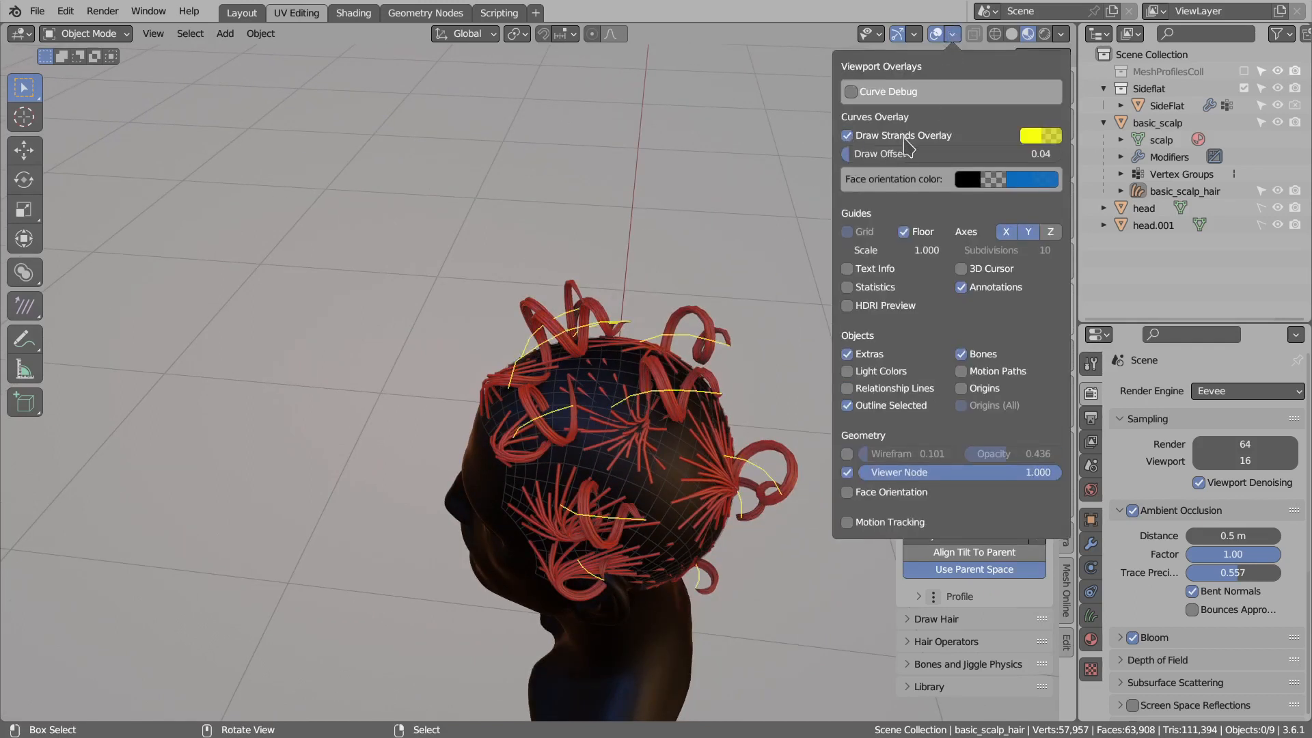
mouse_move(555, 450)
middle_mouse_down()
mouse_move(670, 400)
mouse_move(676, 383)
mouse_move(569, 461)
middle_mouse_up()
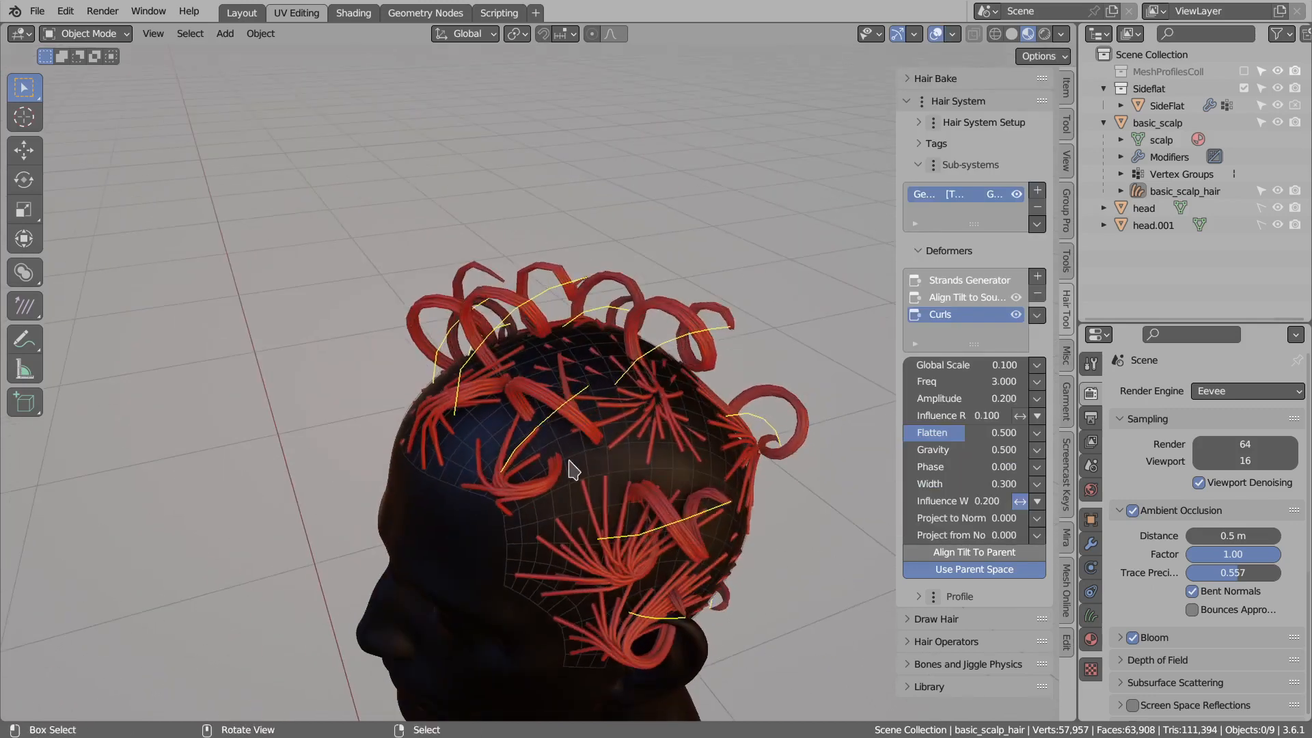
Set the Strands Generator's Distance Min to 0.005 m and its Density Max to 48888 for denser hair.
left_click(951, 283)
double_click(944, 441)
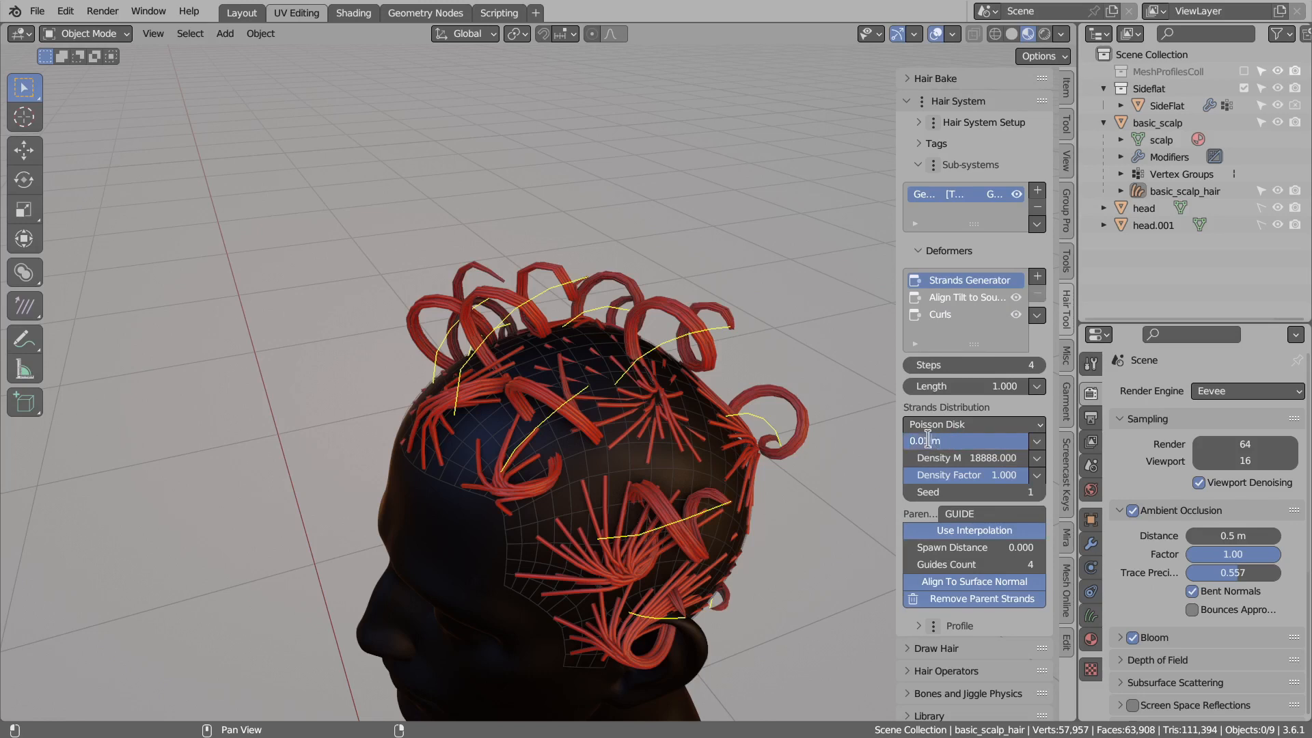
type("/2")
key("Return")
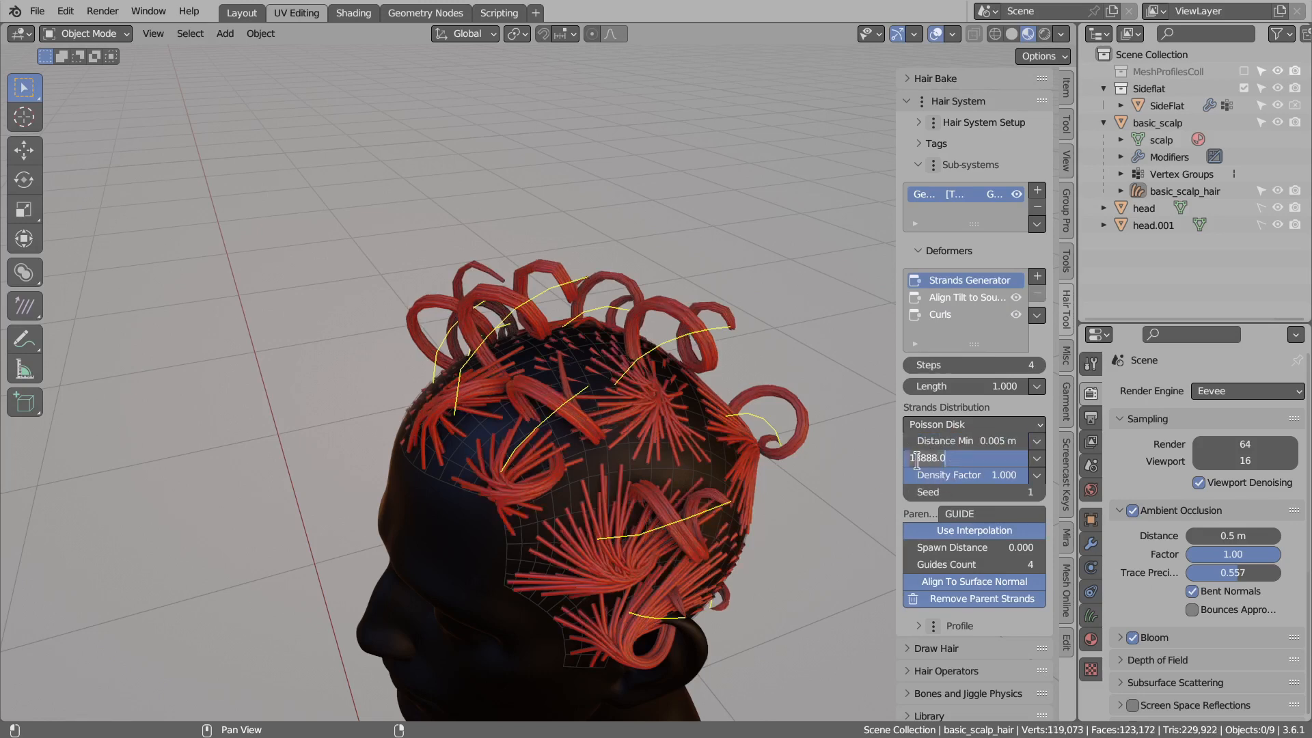
key("Return")
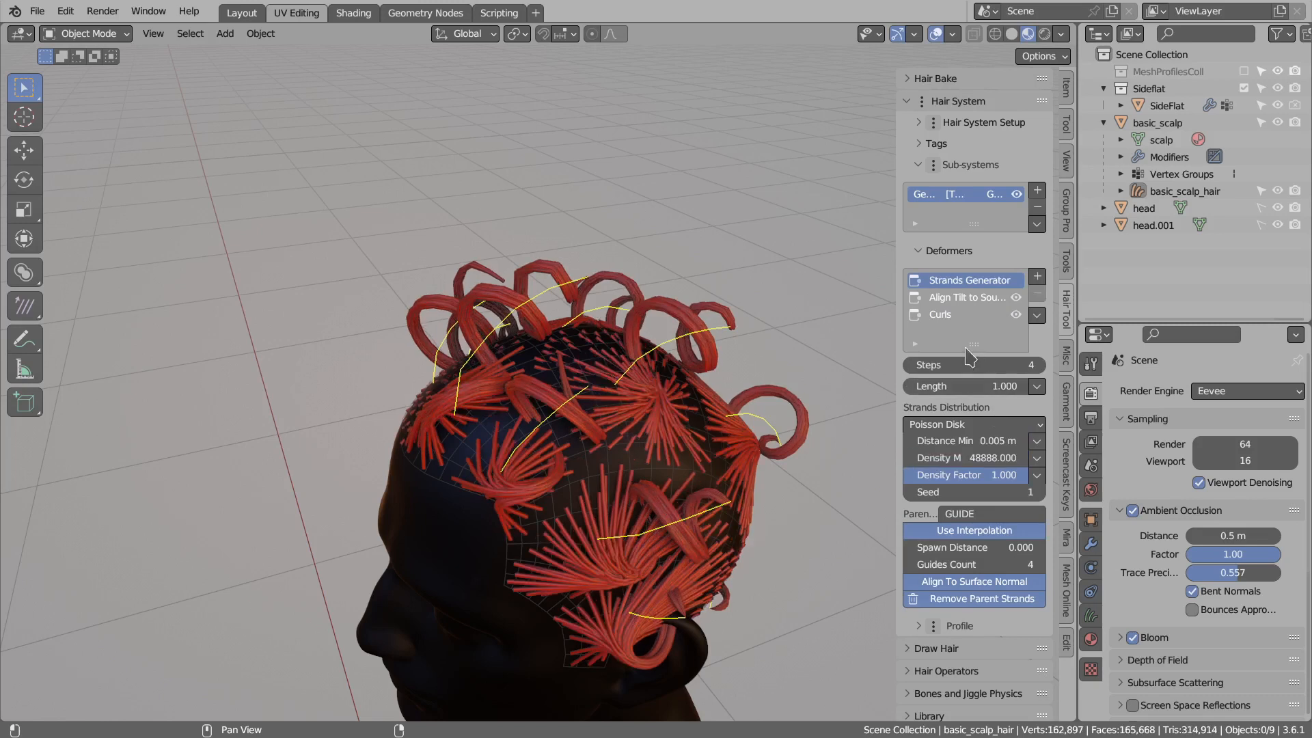
Set the Width of the short hair's Curls deformer to 1.000 and inspect the widened curls around the guides.
left_click(941, 313)
middle_click_drag(786, 437, 838, 435)
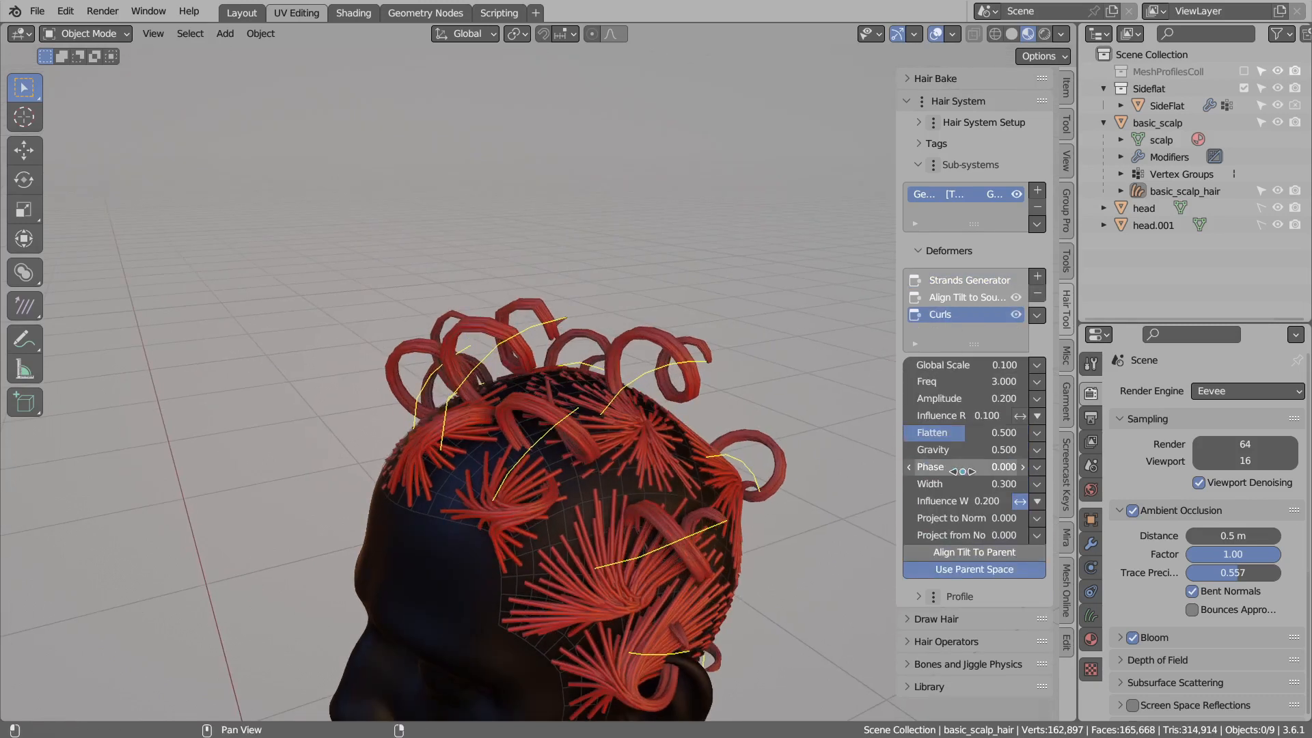
left_click_drag(952, 484, 1052, 483)
mouse_move(540, 437)
middle_mouse_down()
mouse_move(594, 433)
mouse_move(585, 400)
mouse_move(564, 435)
middle_mouse_up()
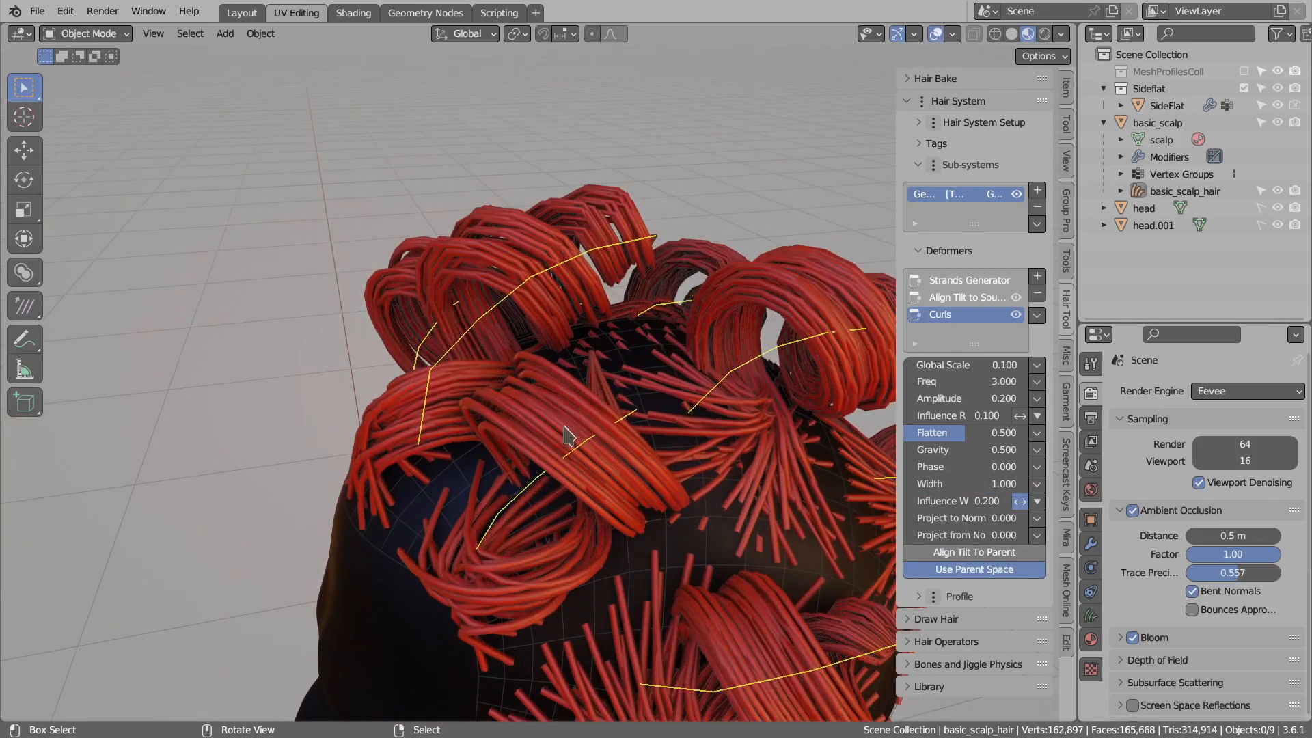
scroll(614, 406, "down", 1)
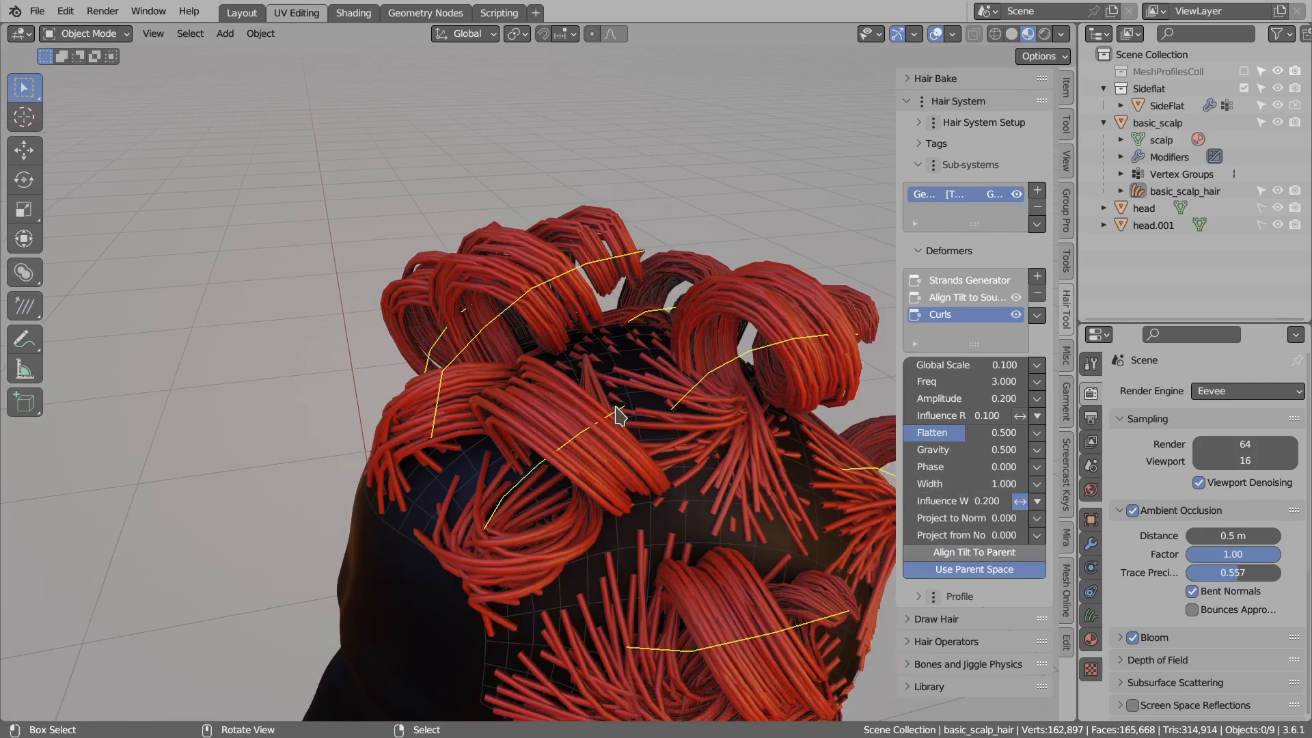
mouse_move(984, 484)
left_mouse_down()
mouse_move(881, 484)
mouse_move(984, 484)
left_mouse_up()
mouse_move(614, 372)
middle_mouse_down()
mouse_move(642, 394)
mouse_move(612, 410)
mouse_move(606, 386)
middle_mouse_up()
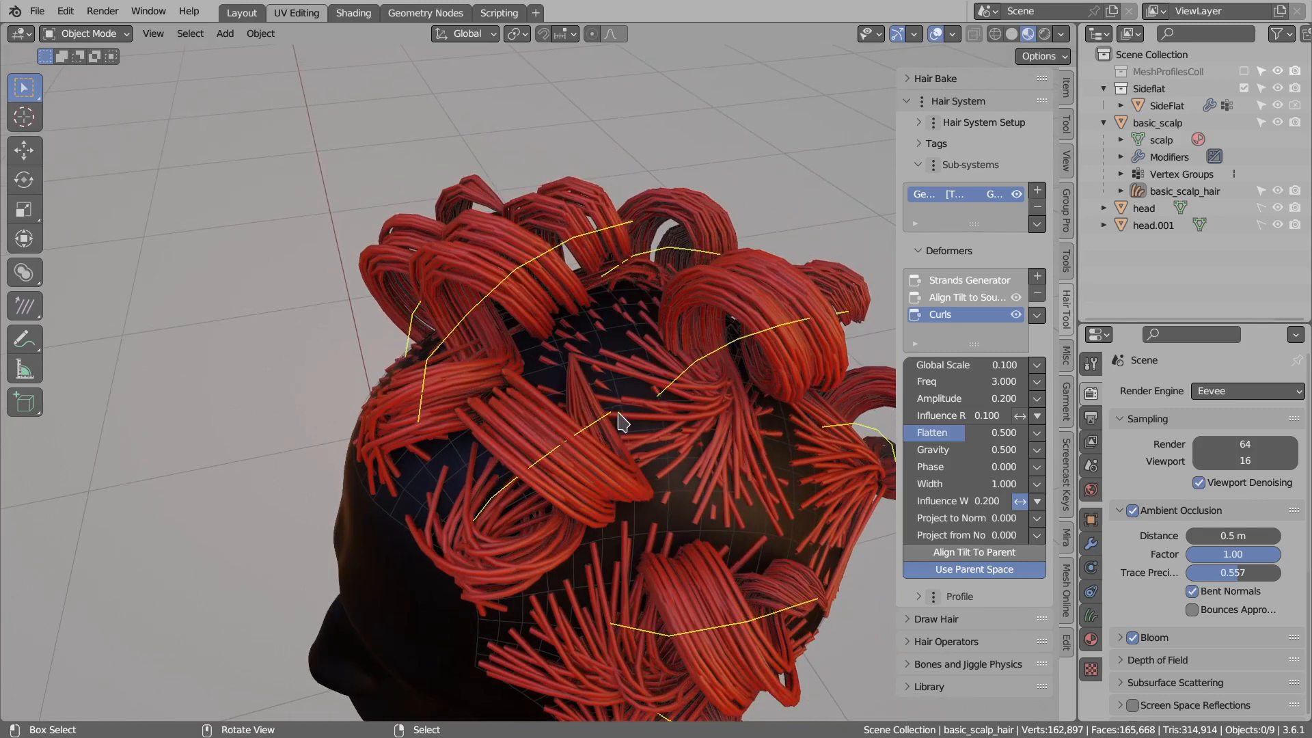
Try the short hair's Curls deformer with Flatten at 1.000 and settle on 0.476.
left_click_drag(956, 439, 1018, 438)
scroll(589, 487, "up", 5)
middle_click_drag(589, 487, 613, 421, "shift")
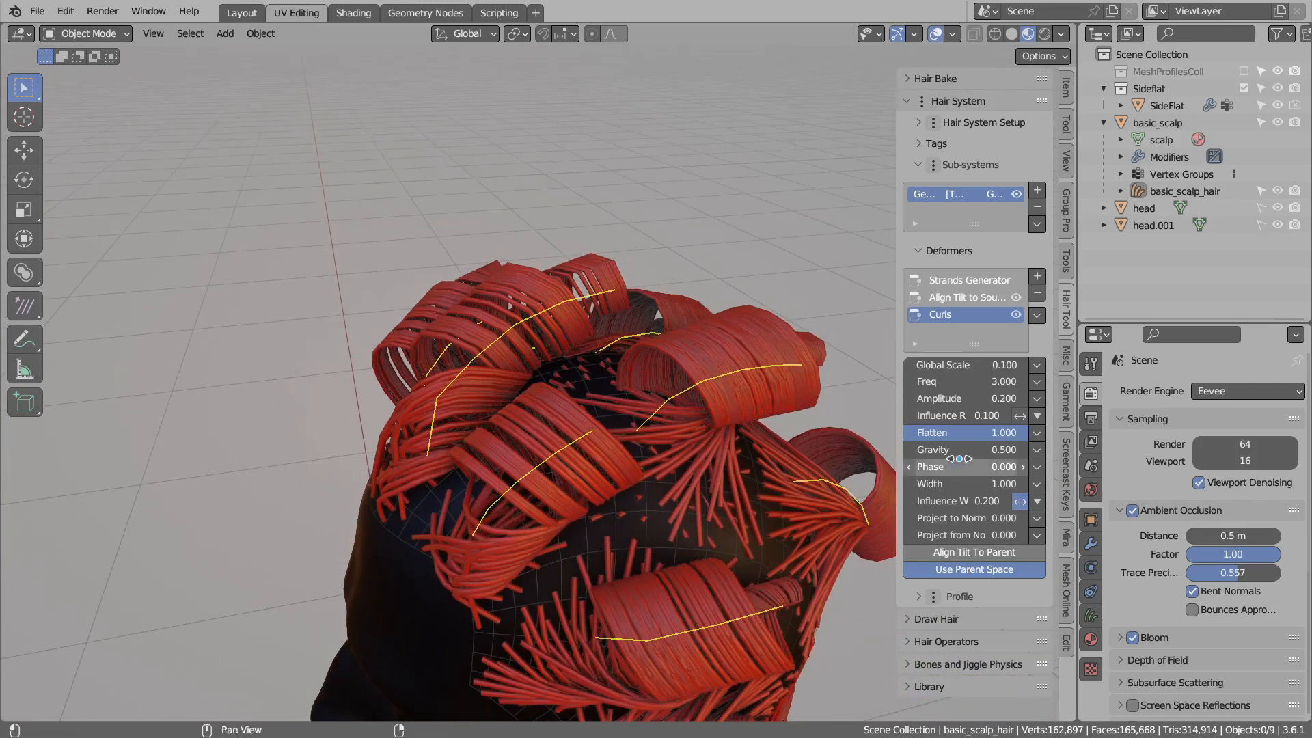
left_click_drag(970, 432, 931, 432)
middle_click_drag(559, 415, 467, 442)
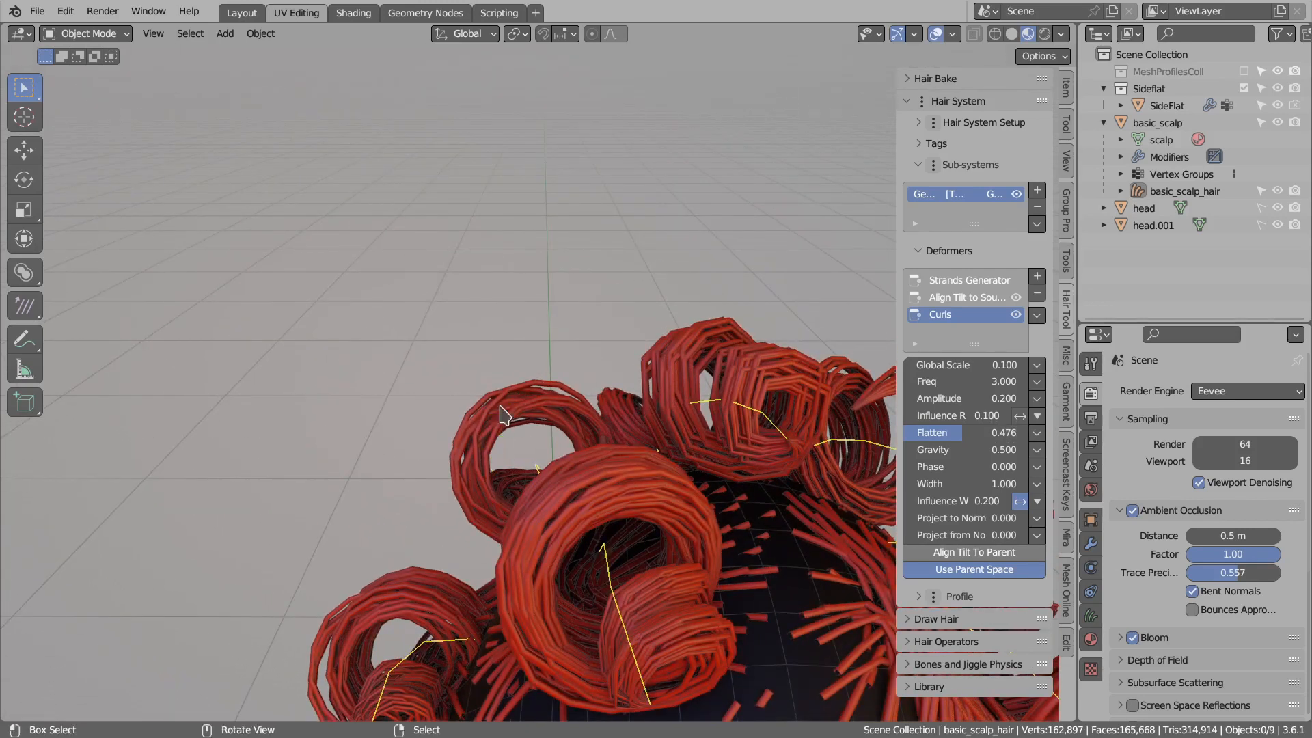
middle_click_drag(553, 451, 573, 482)
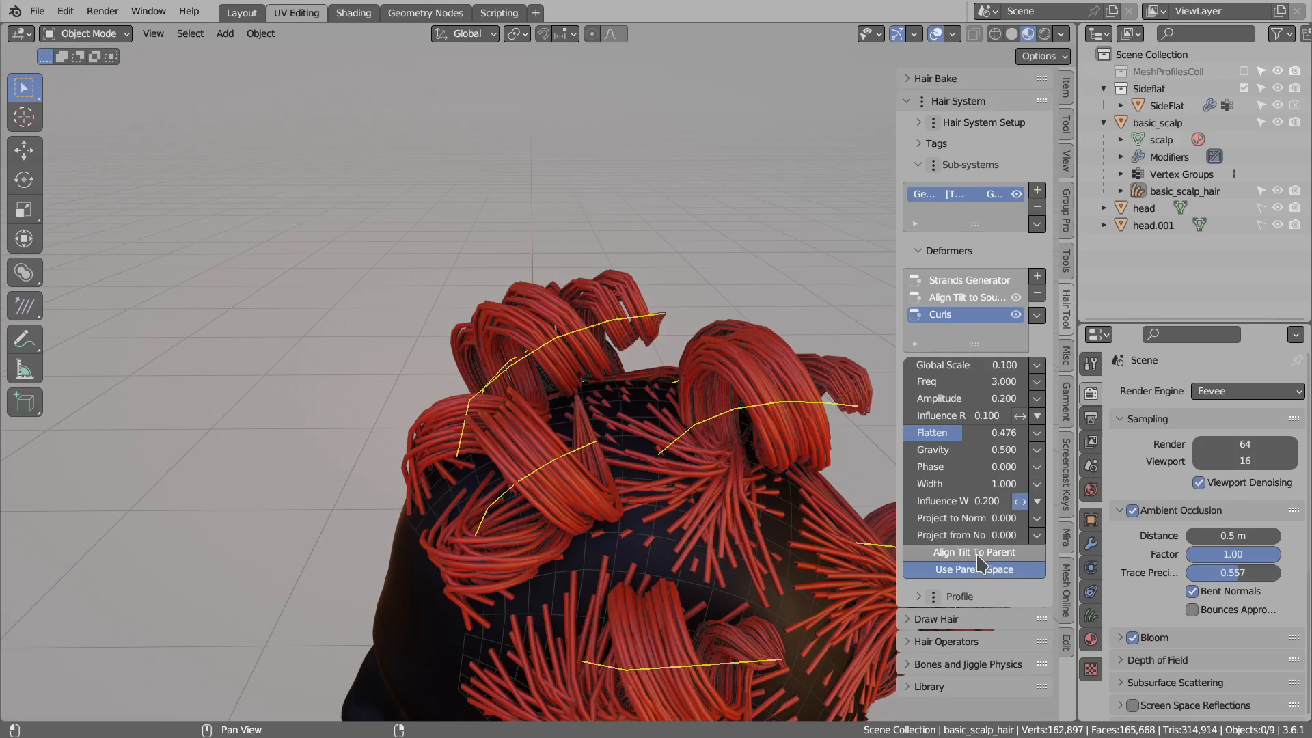
Switch the short hair's profile to Flat Profile with UV and set its Width to 0.01.
left_click(974, 596)
left_click(970, 621)
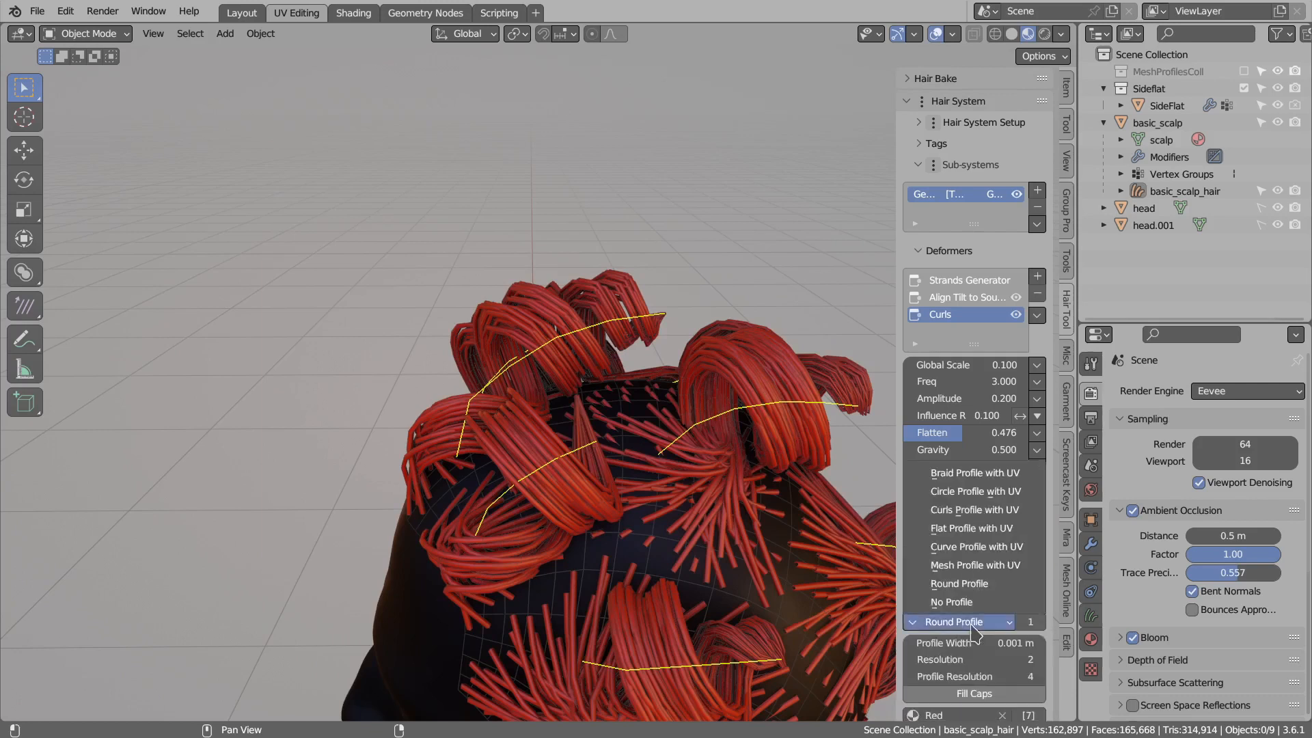
left_click(965, 535)
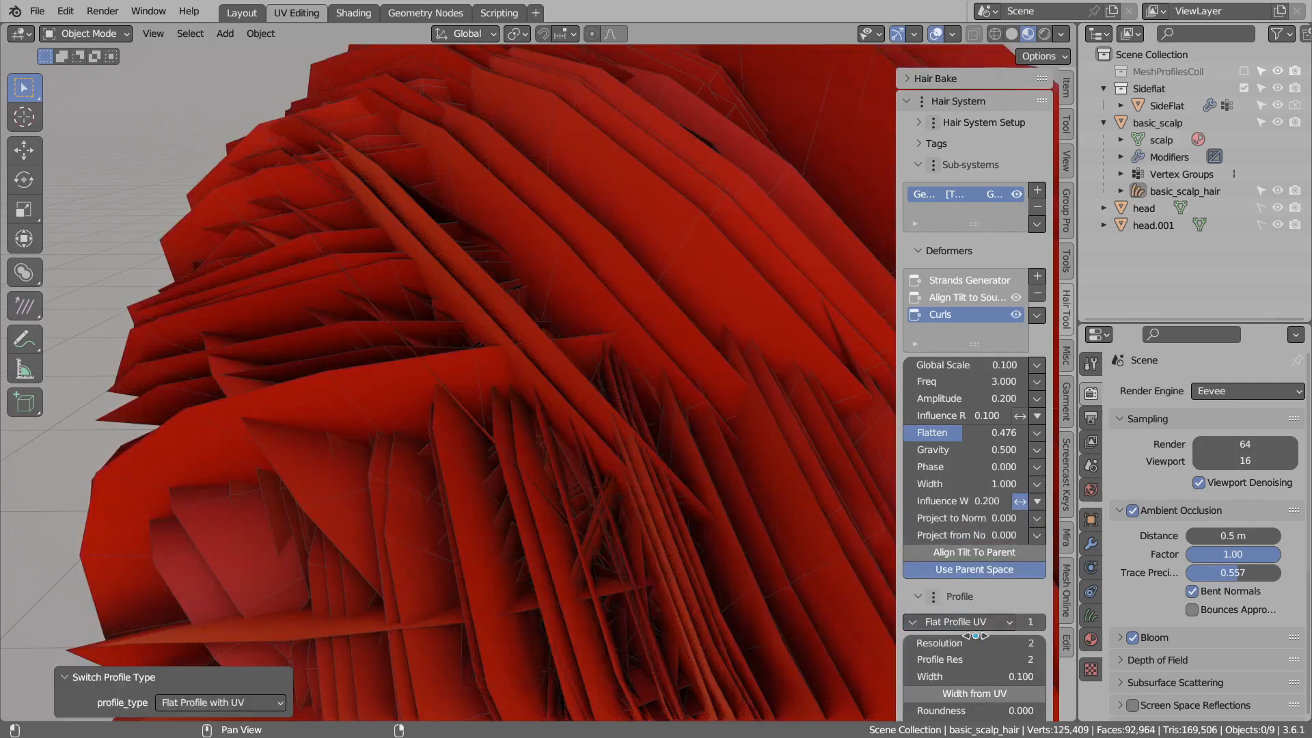
left_click(930, 677)
type("0.1")
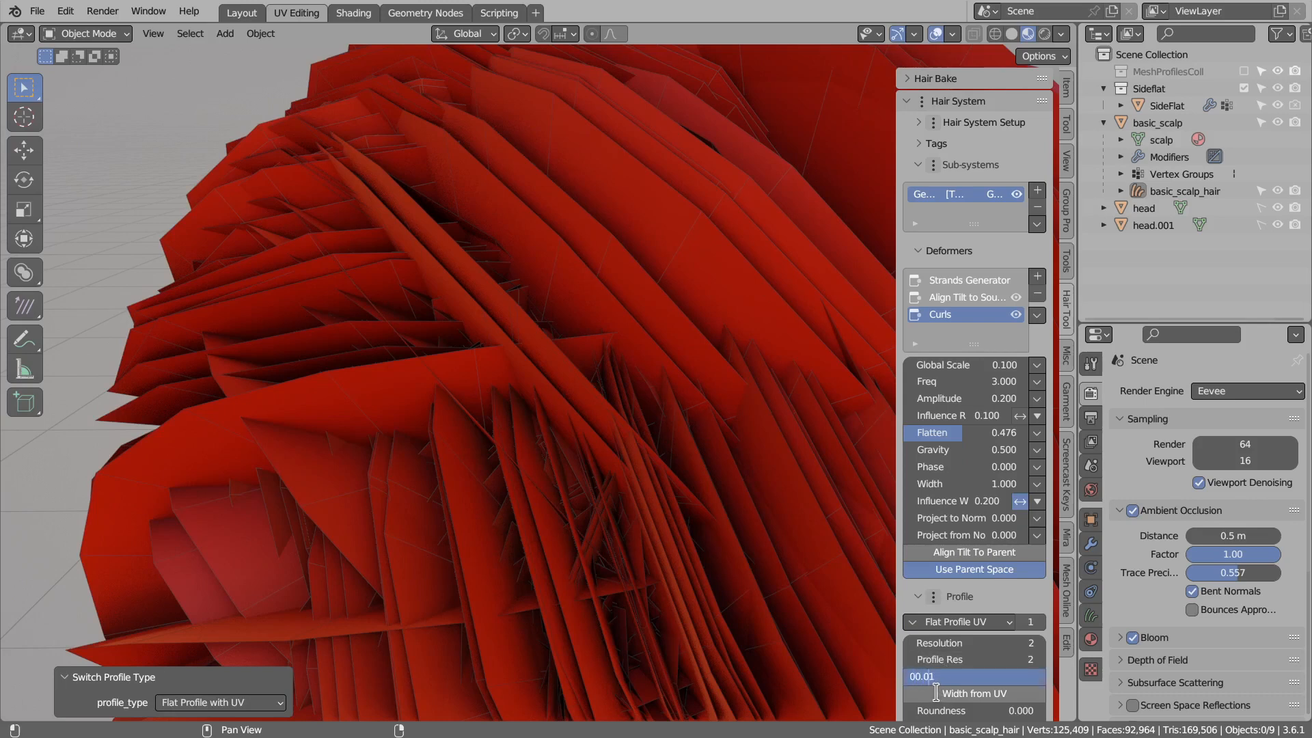
key("Return")
scroll(529, 499, "down", 3)
middle_click_drag(530, 498, 586, 410)
Turn on Align Tilt To Parent in the short hair's Curls deformer, toggling it to compare how the flat strands are oriented.
left_click(975, 559)
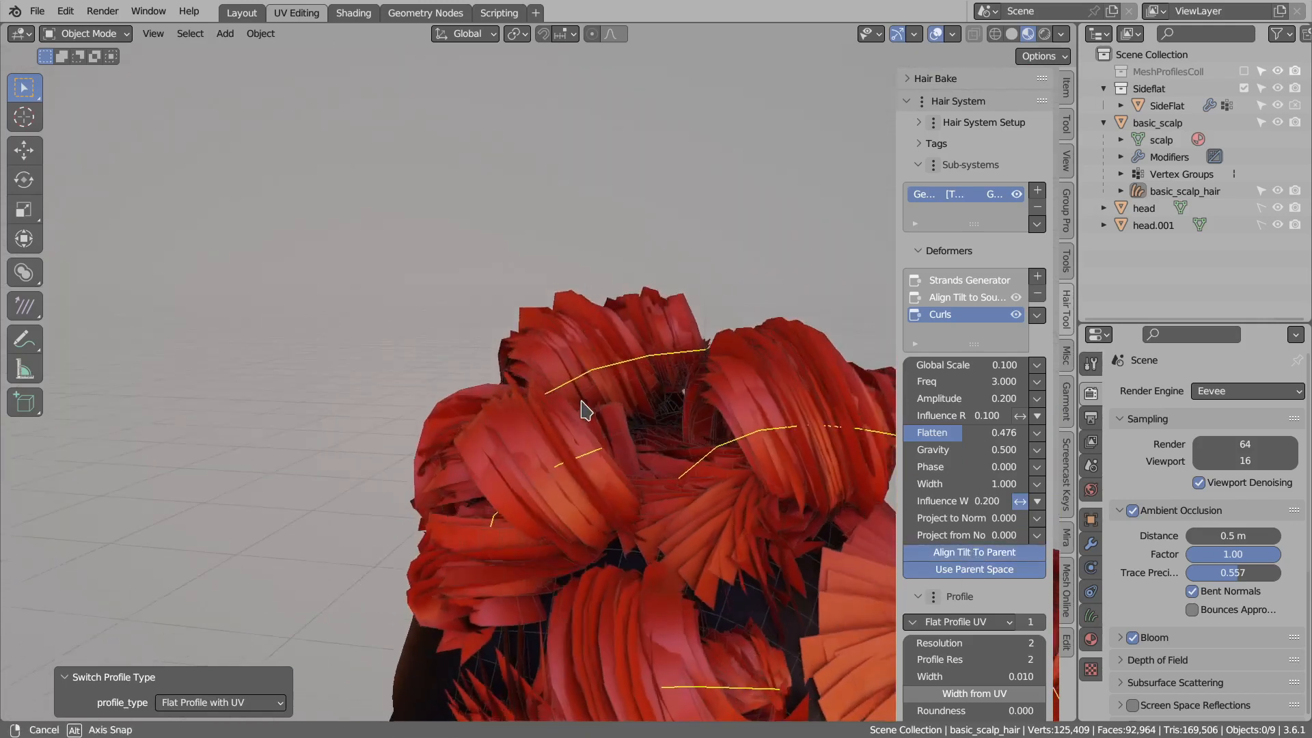
left_click(970, 554)
left_click(970, 553)
middle_click_drag(580, 451, 641, 433)
left_click(517, 396)
Select the long hair on the other head and disable its Curls deformer.
scroll(588, 444, "down", 3)
scroll(675, 457, "down", 4)
middle_click_drag(708, 483, 618, 478, "shift")
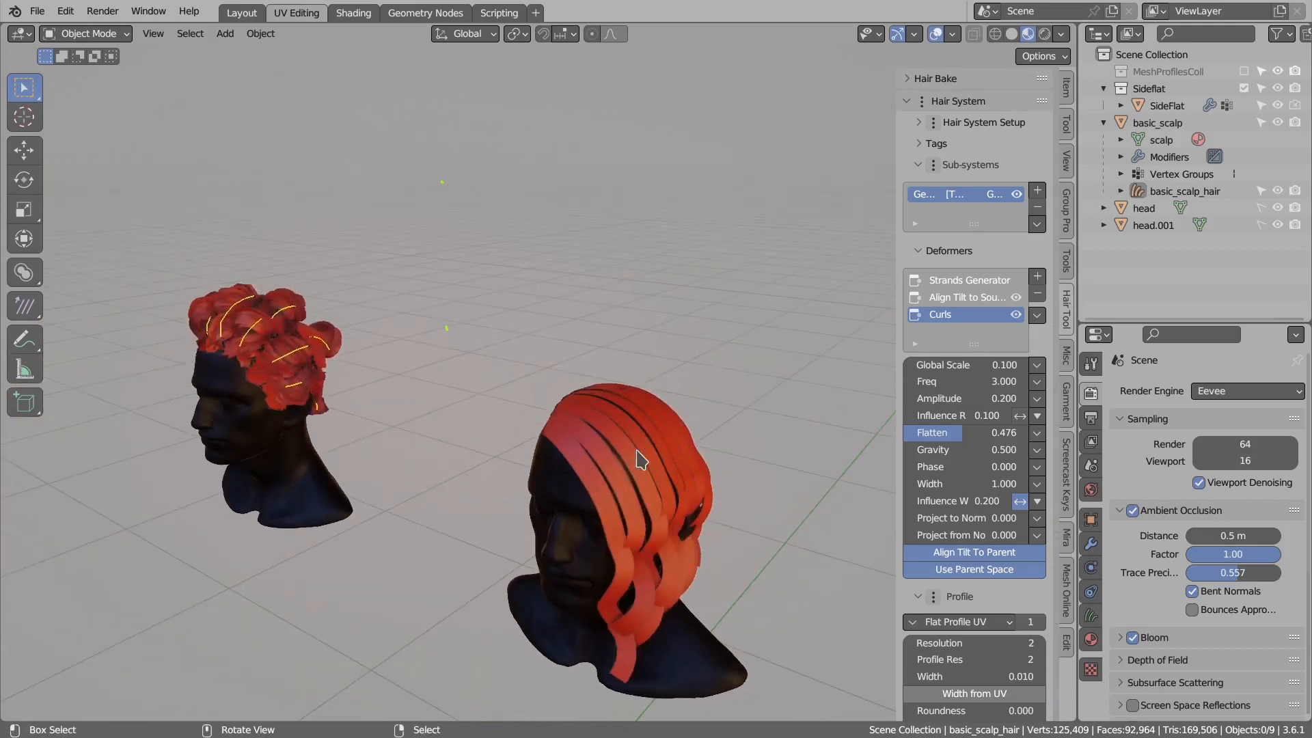
left_click(640, 457)
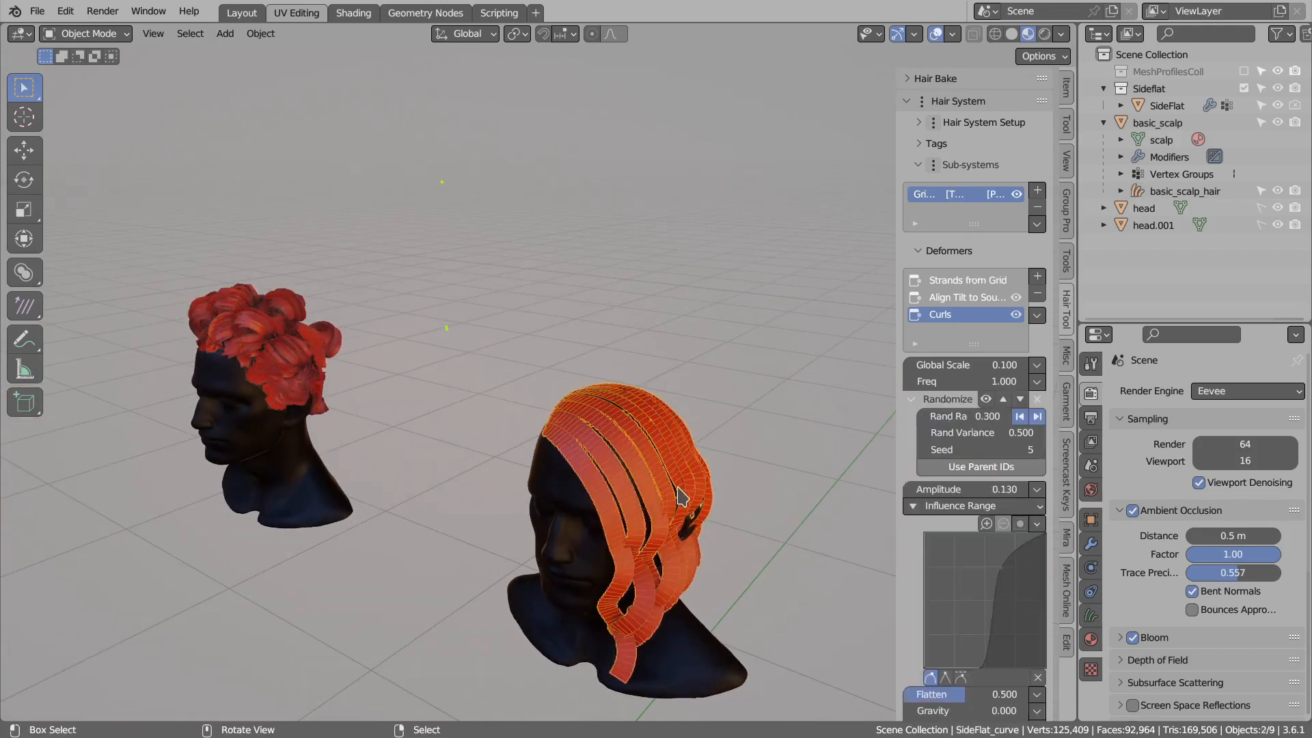
left_click(1017, 315)
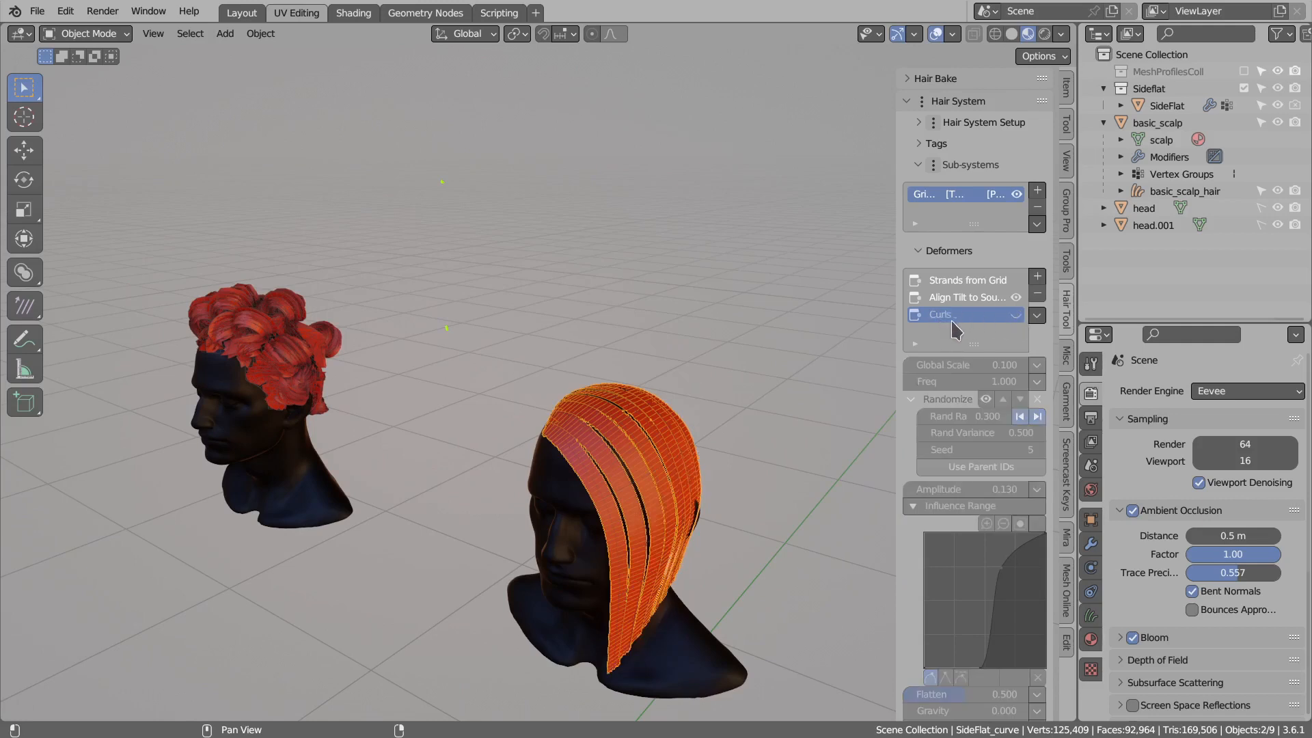
Switch the long hair to Curls Profile with UV at a Global Scale of 0.1, and deselect the hair.
scroll(998, 485, "down", 15)
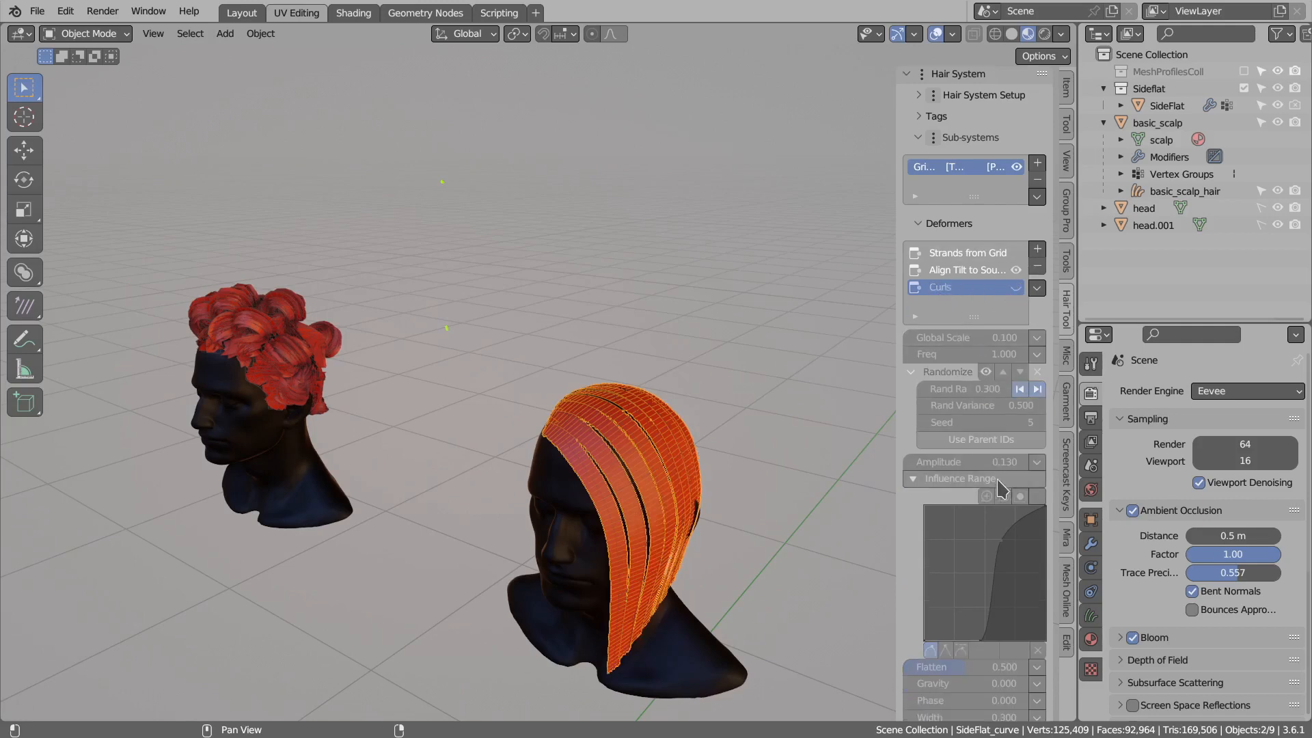
left_click(950, 472)
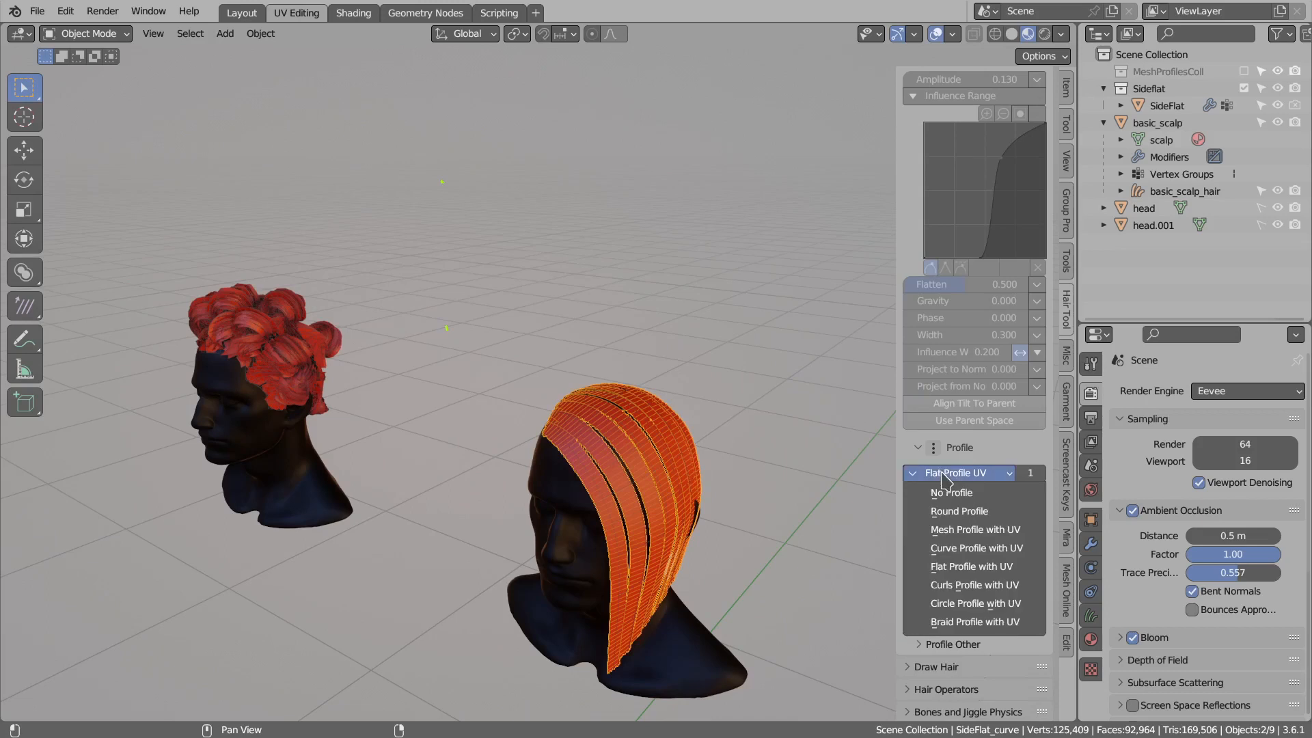
left_click(970, 587)
left_click(970, 490)
type("0.1")
key("Return")
middle_click_drag(652, 531, 601, 558)
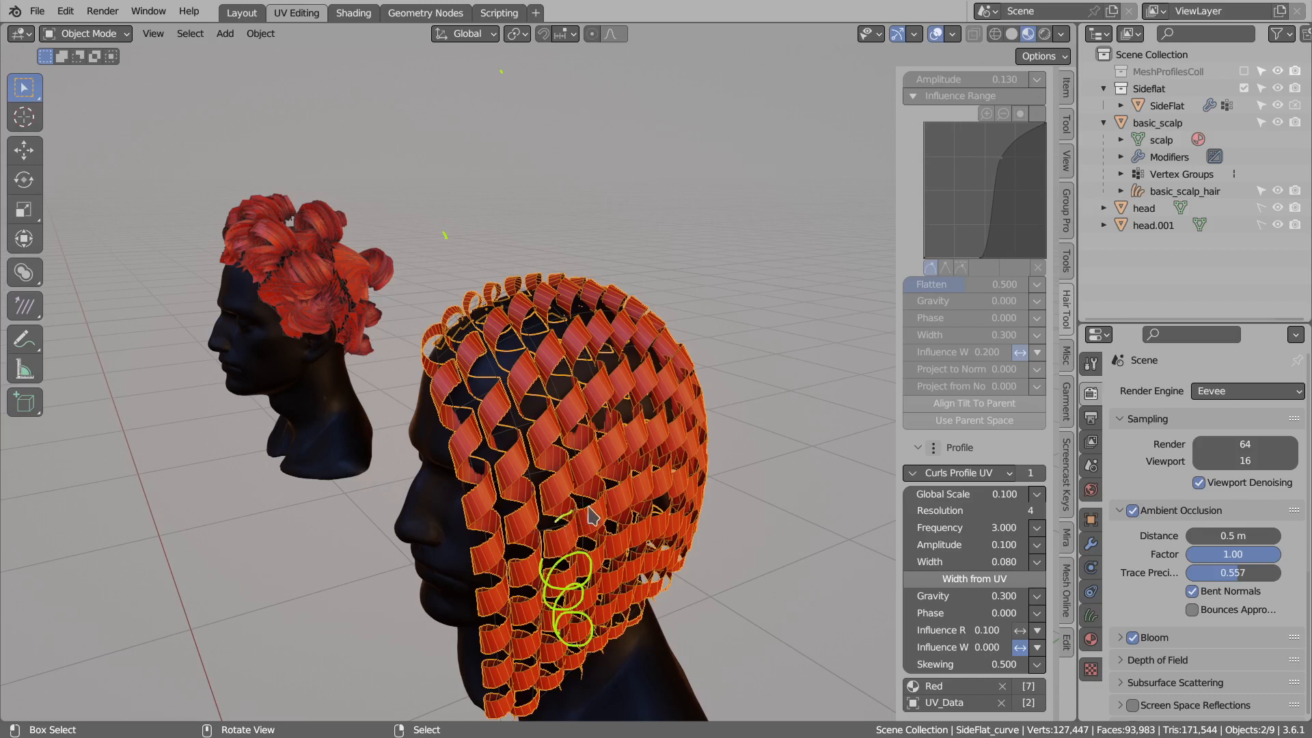
middle_click_drag(493, 457, 518, 430)
key("alt+a")
middle_click_drag(406, 377, 451, 375)
scroll(970, 246, "up", 7)
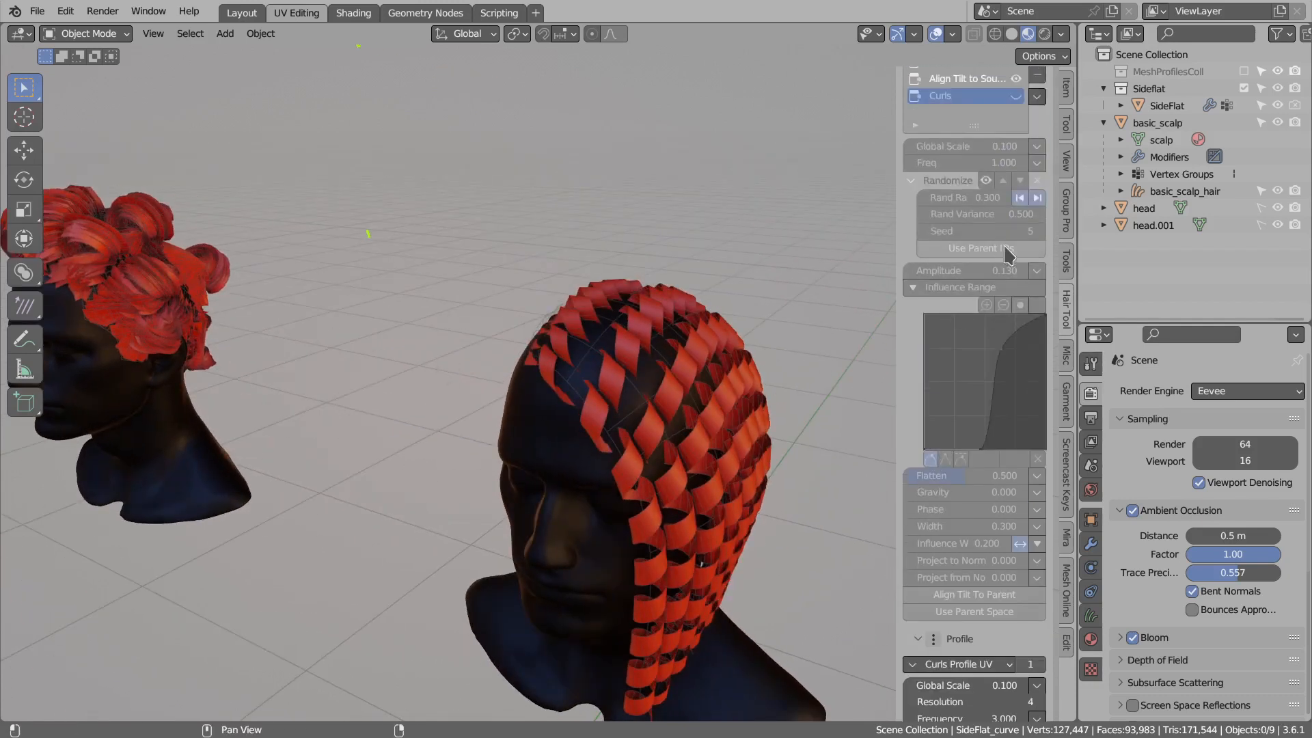
middle_click_drag(352, 391, 656, 475)
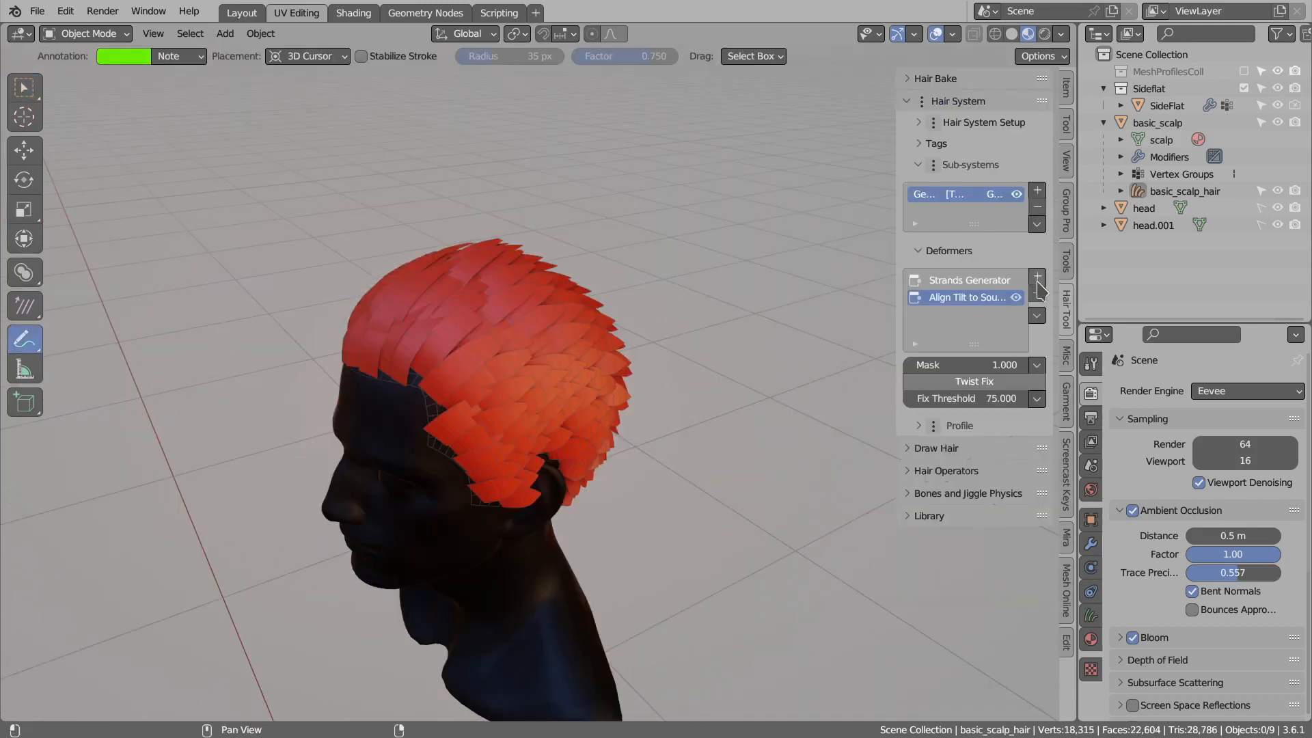
Add a Duplicate Strands generator deformer to the short hair's sub-system.
left_click(1037, 278)
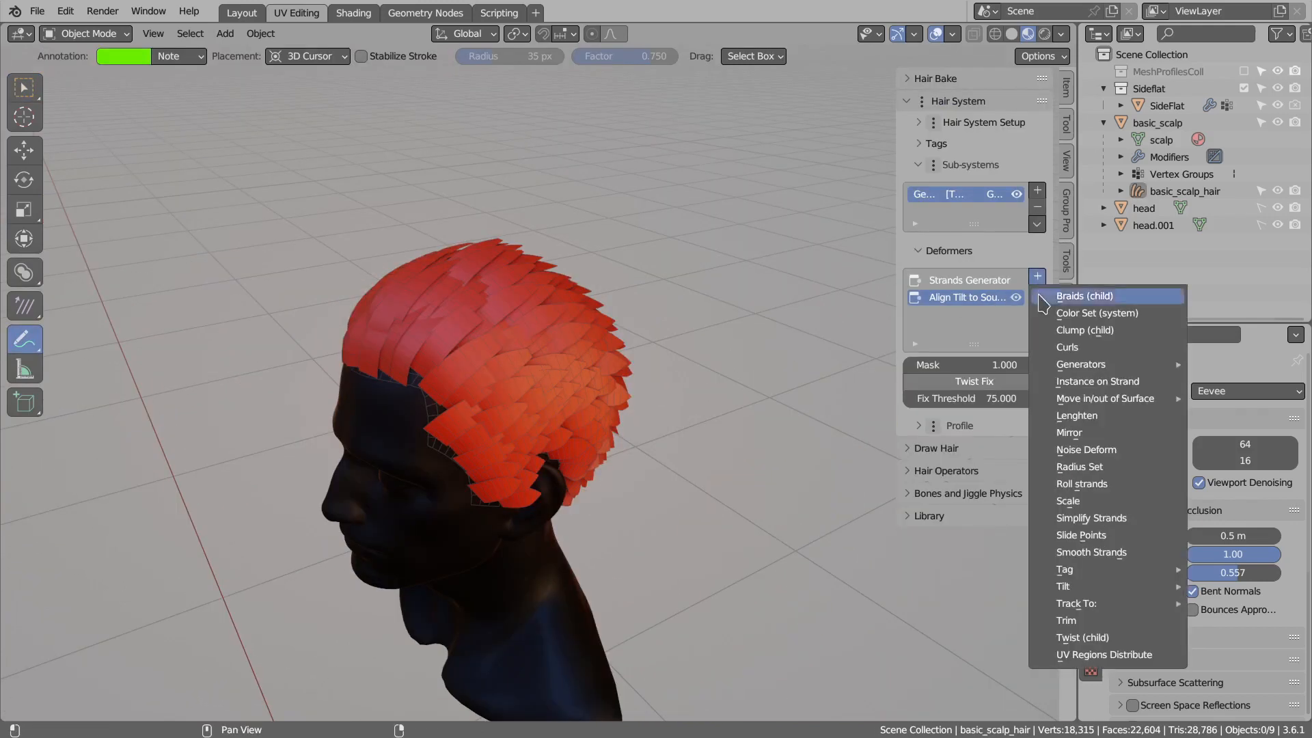
mouse_move(1074, 369)
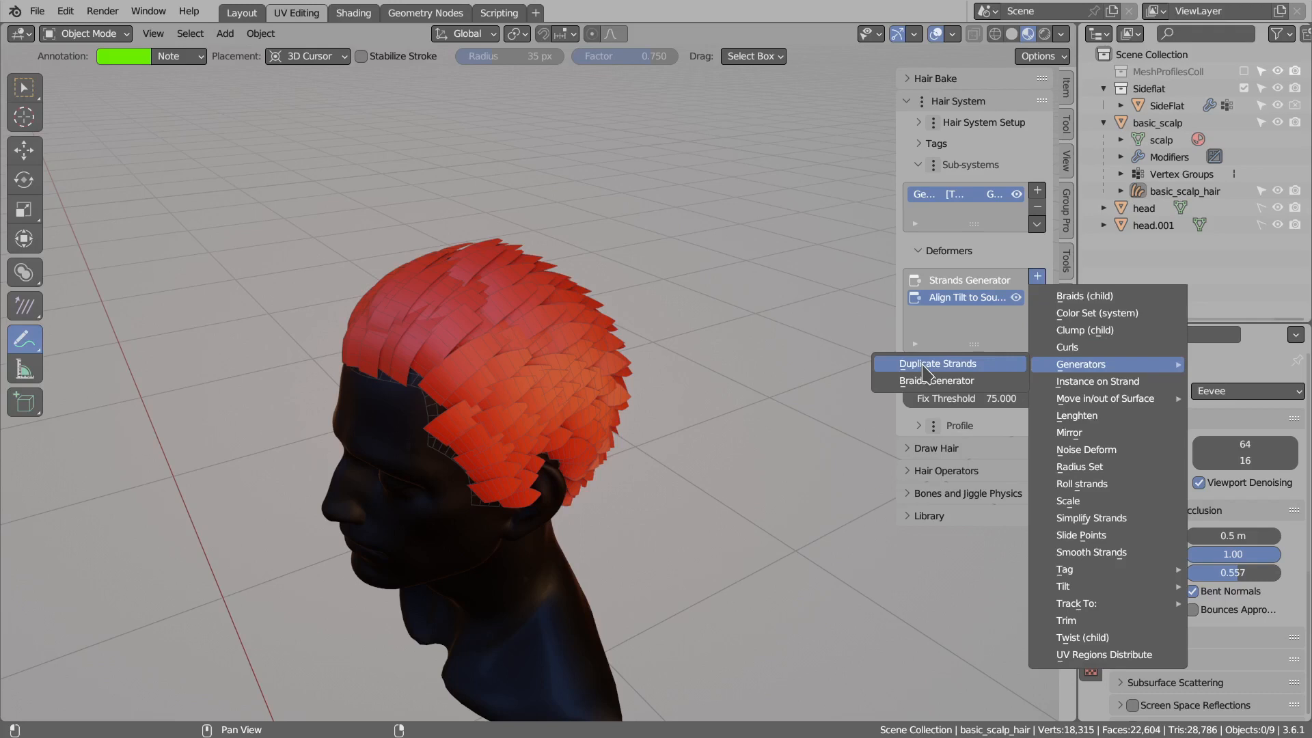
left_click(923, 369)
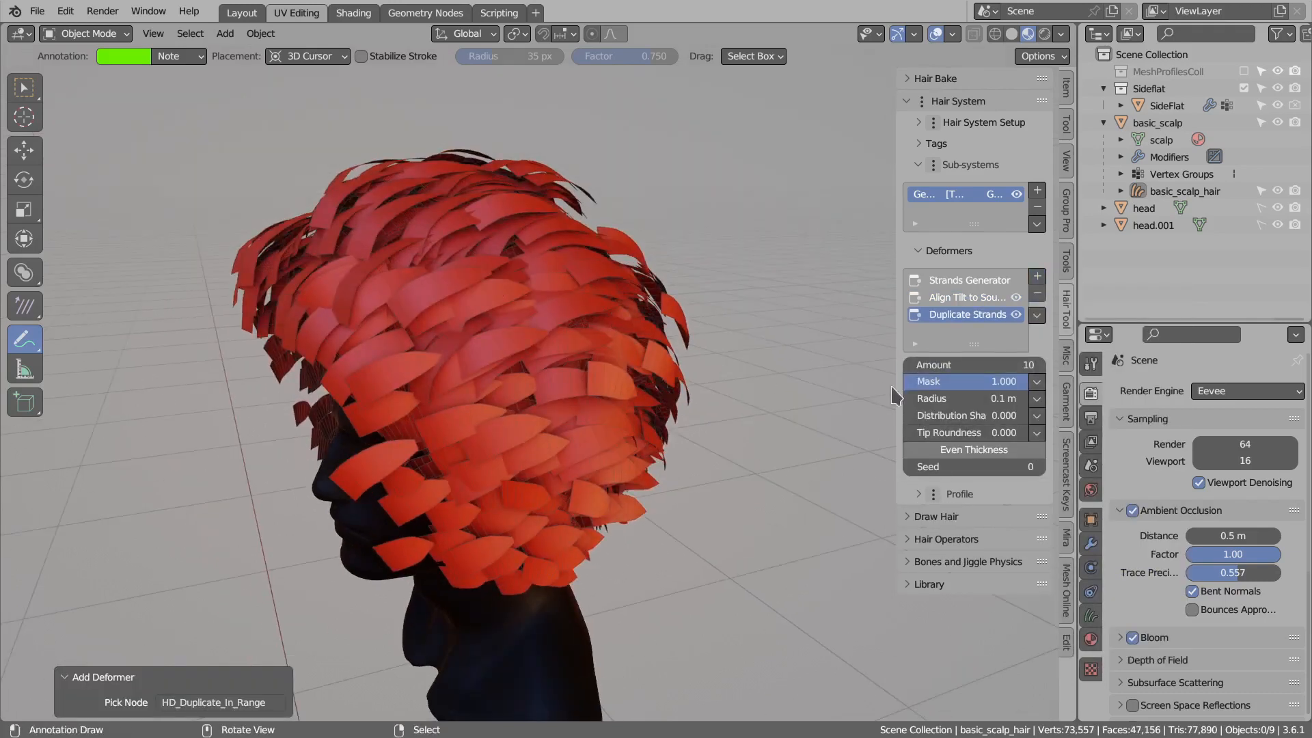
Set the Strands Generator's Distance Min to 0.11 m with Duplicate Strands disabled, and enable Duplicate Strands again.
left_click(1016, 314)
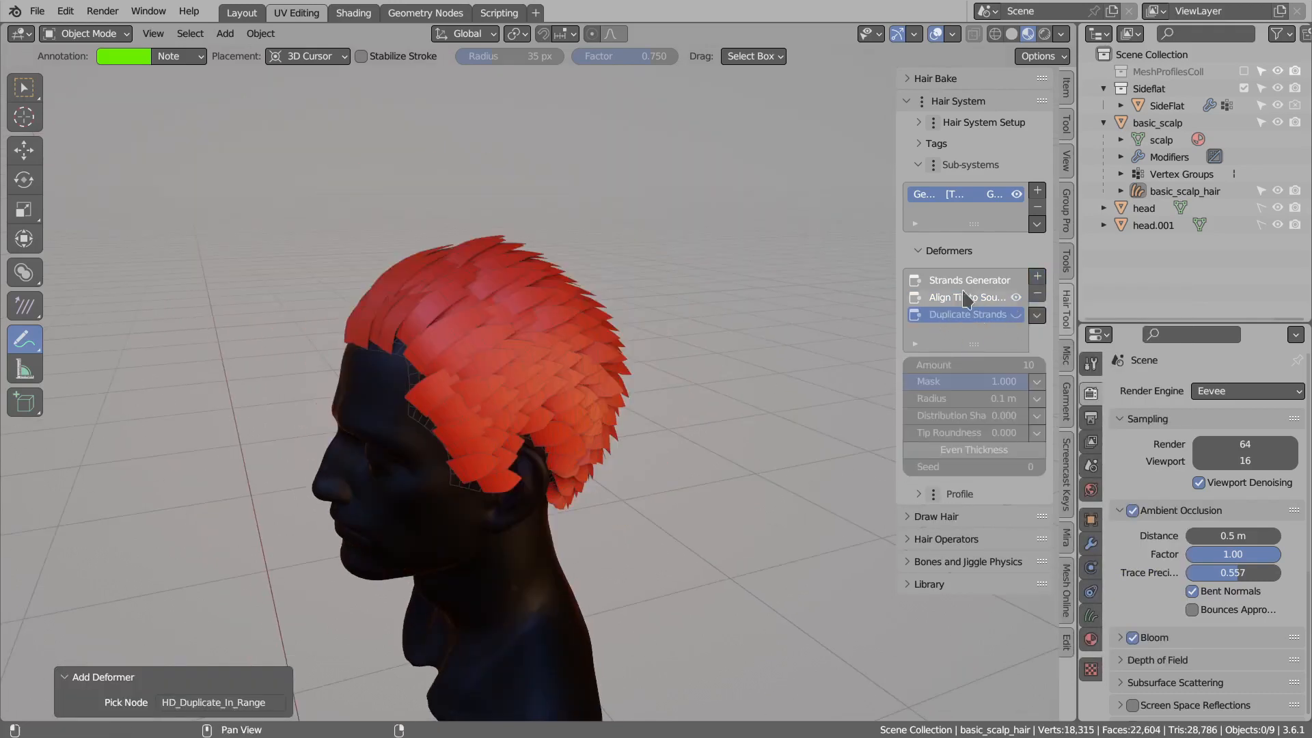
left_click(966, 281)
left_click(920, 441)
key("Return")
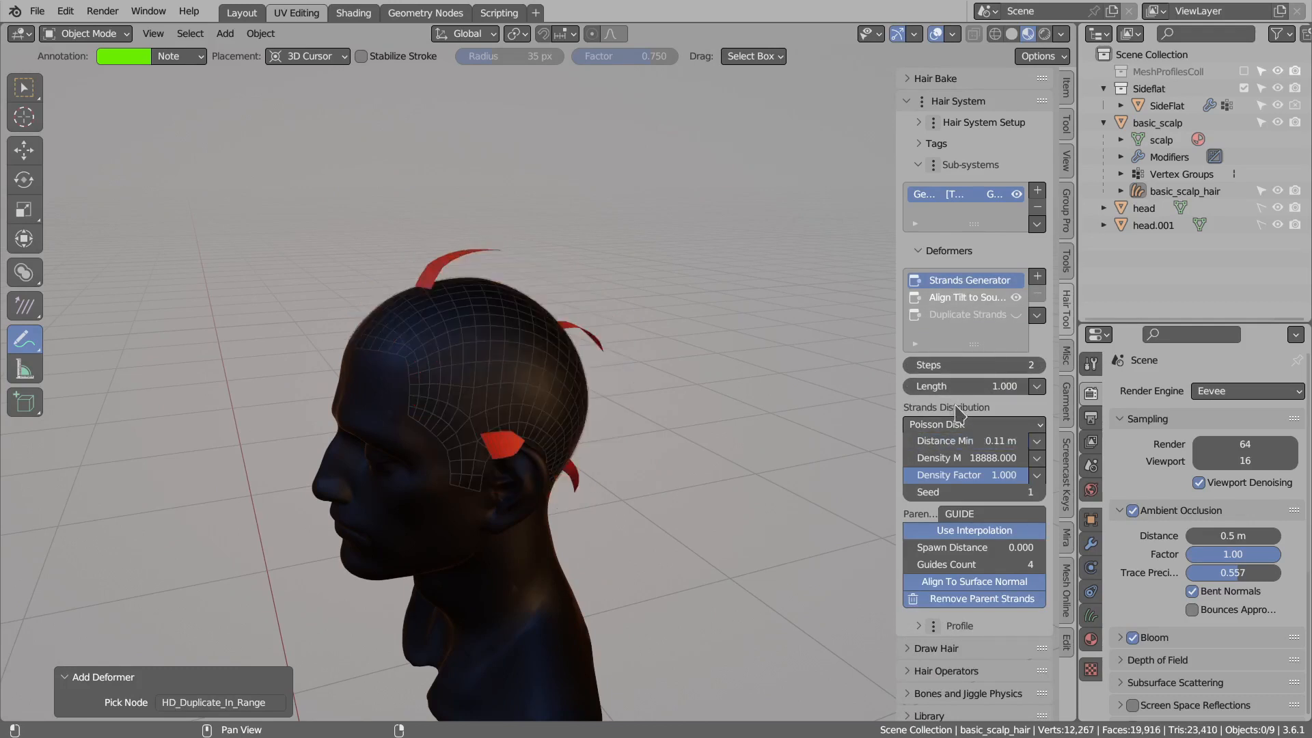
left_click(963, 315)
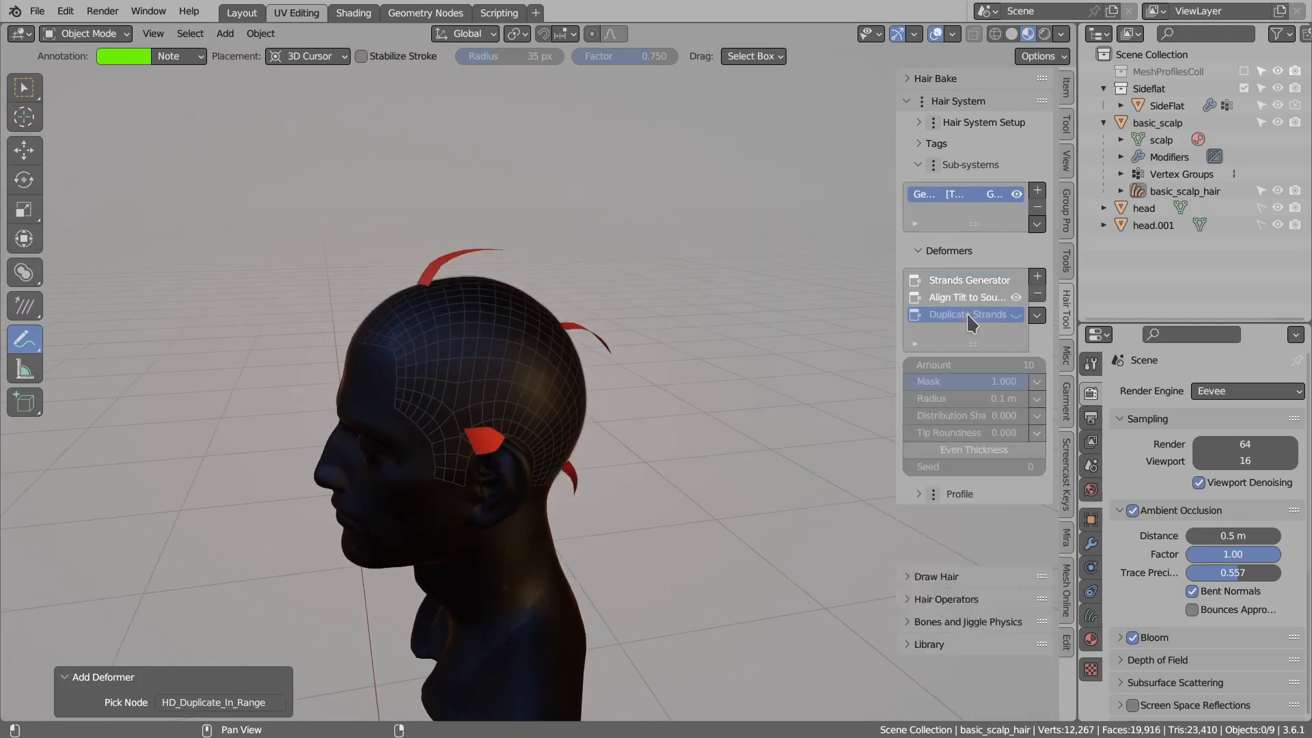
left_click(1015, 315)
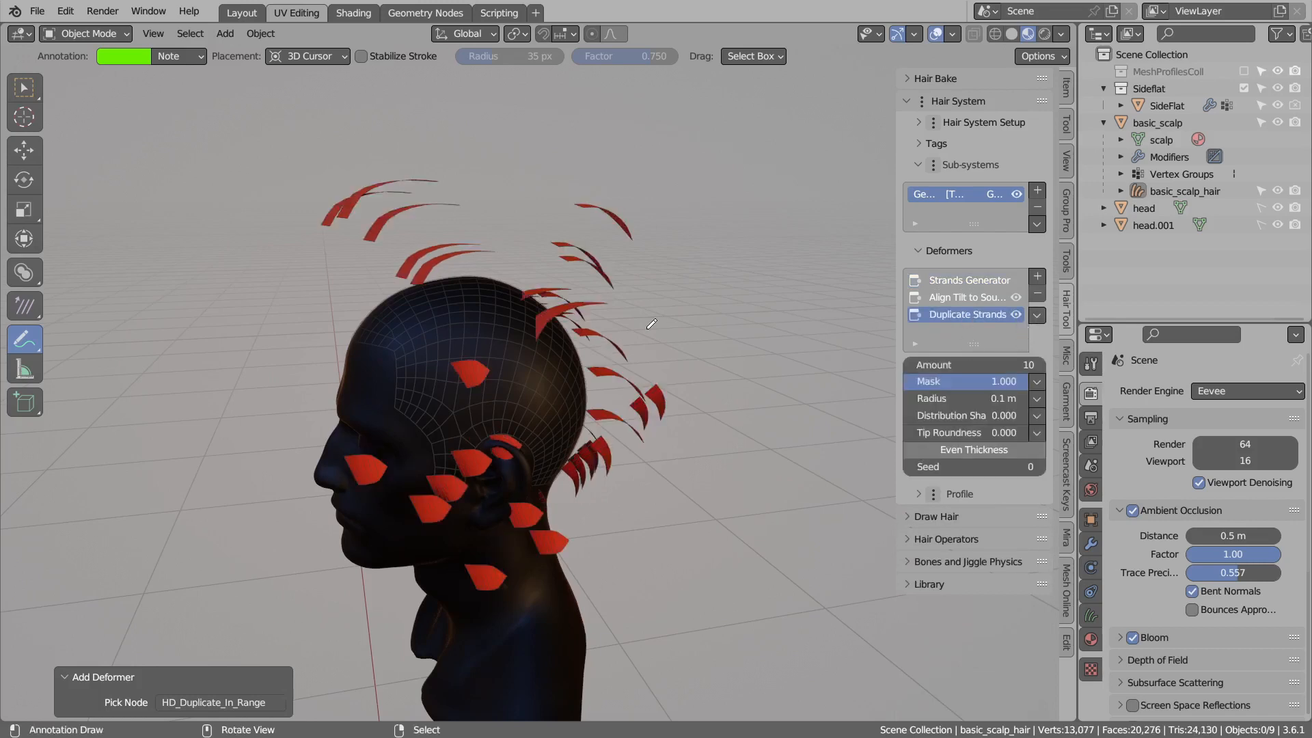
Set the Duplicate Strands deformer's Radius to 0.01 m and its Amount to 28.
left_click_drag(937, 398, 876, 398)
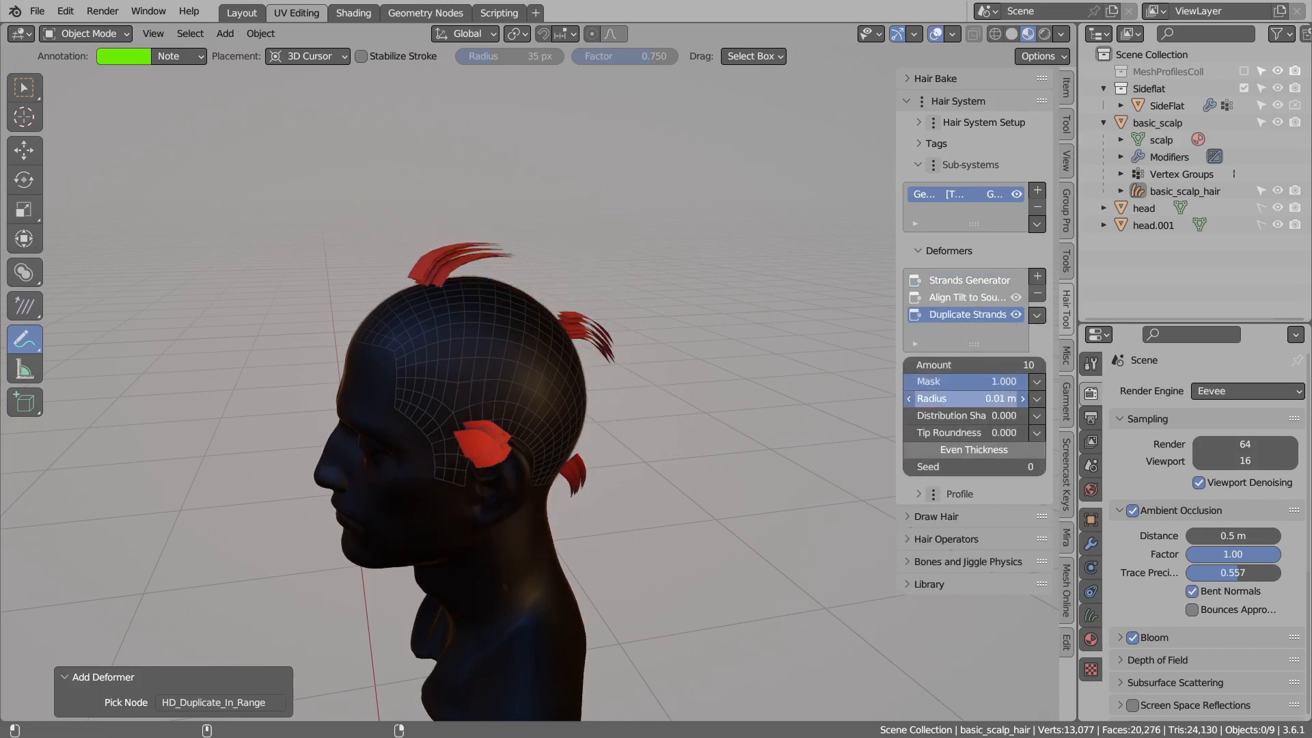
middle_click_drag(615, 329, 615, 362)
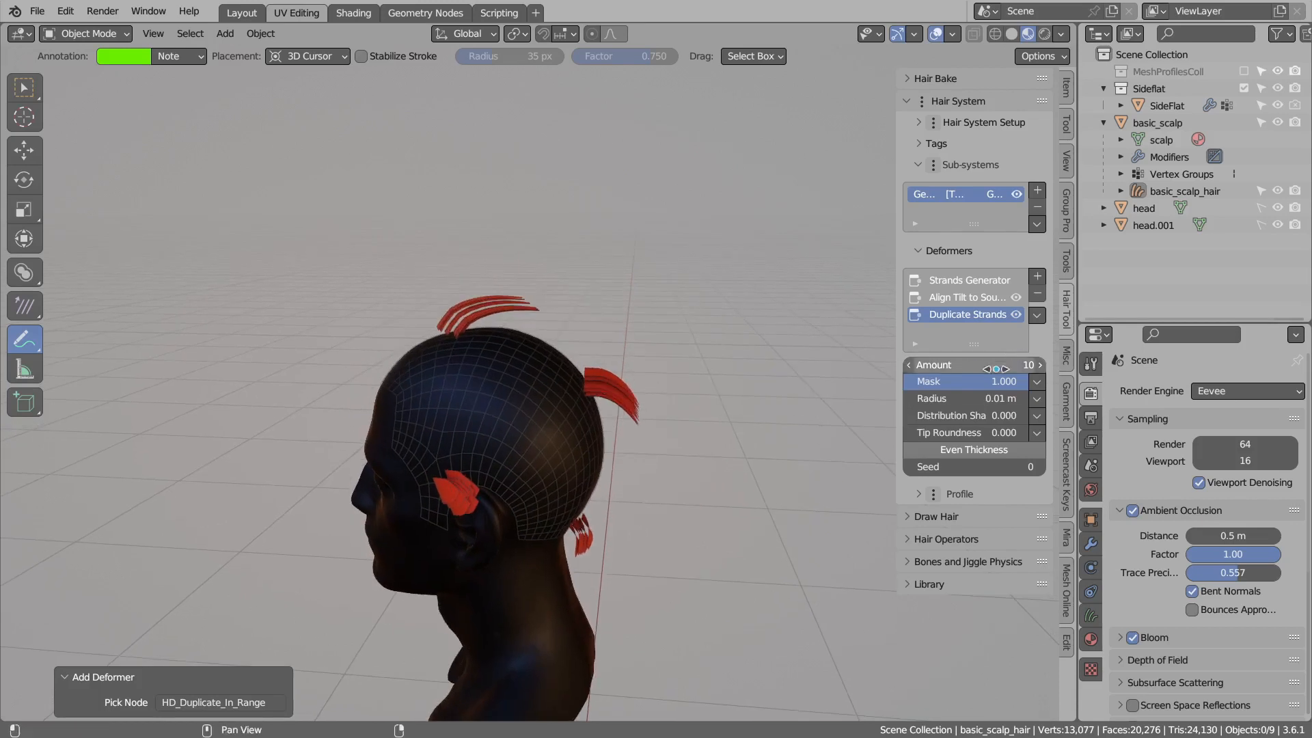
left_click_drag(988, 359, 1077, 363)
left_click_drag(974, 365, 1015, 365)
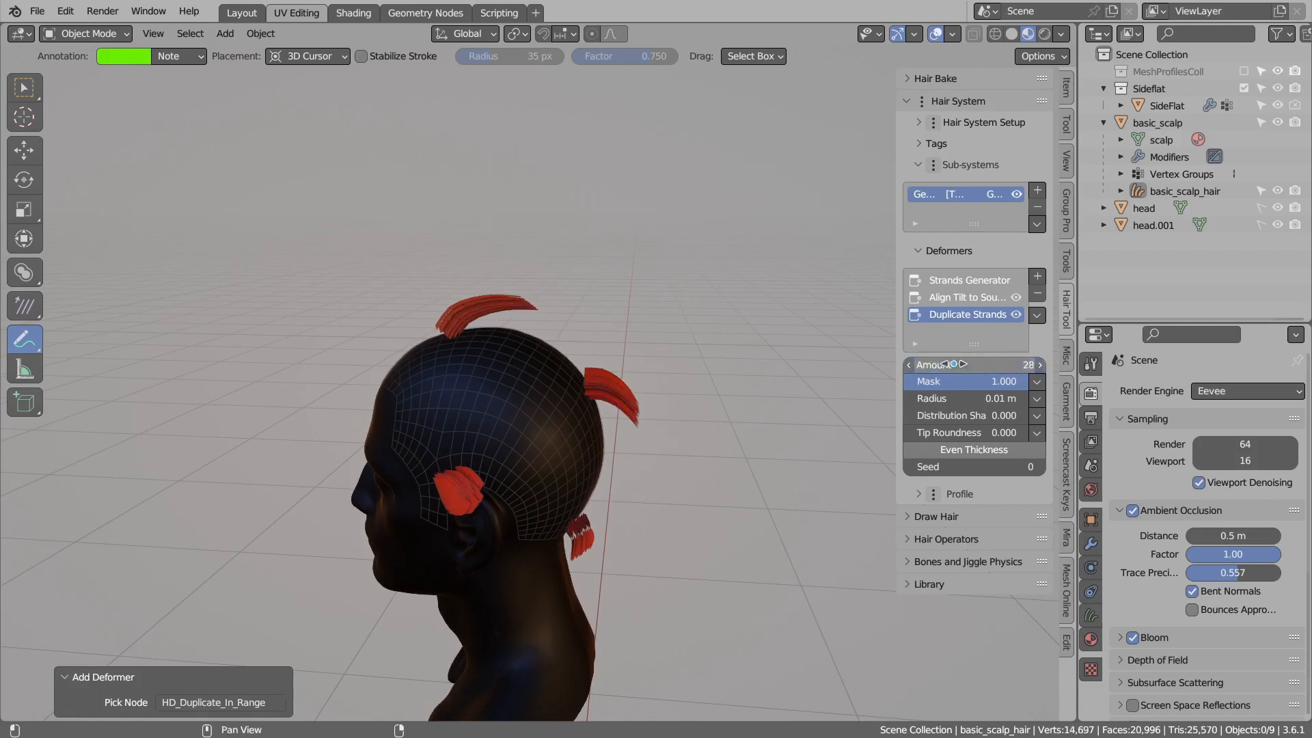
scroll(736, 342, "up", 1)
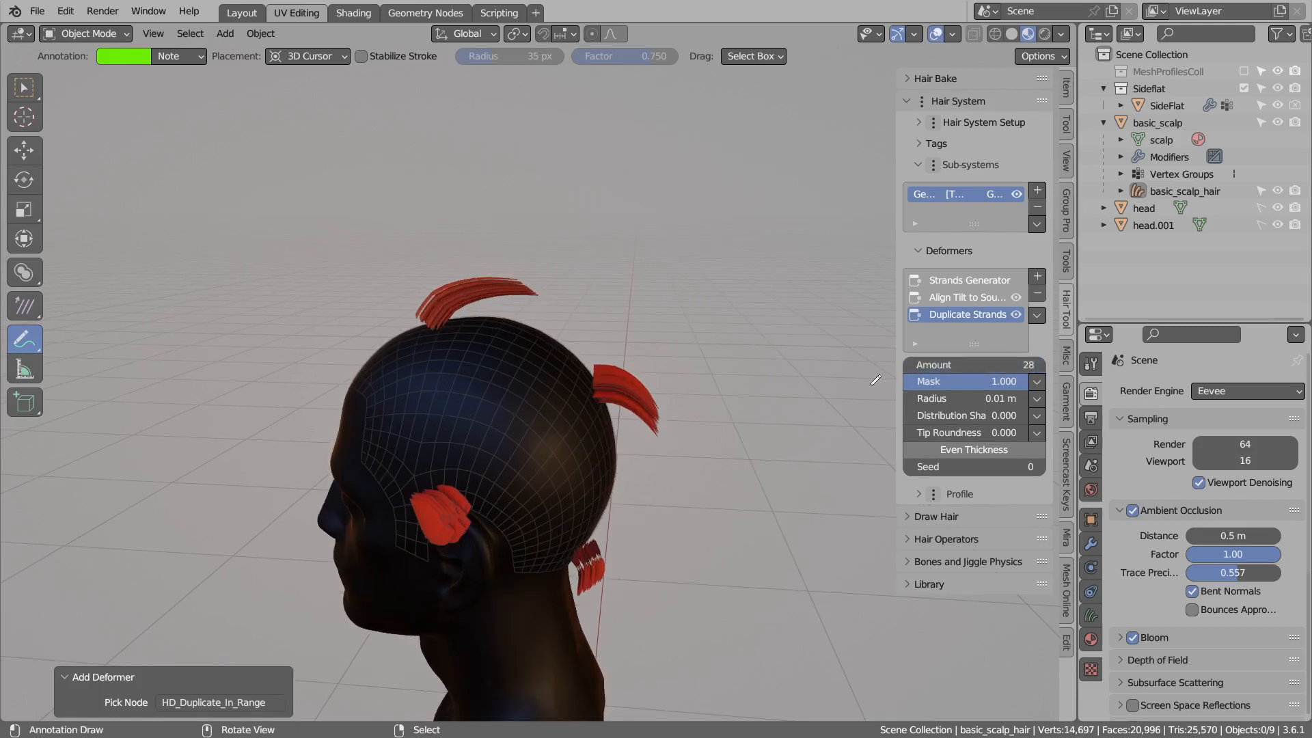
Mark the nape area of the scalp with a temporary annotation stroke and erase it.
left_click(1035, 382)
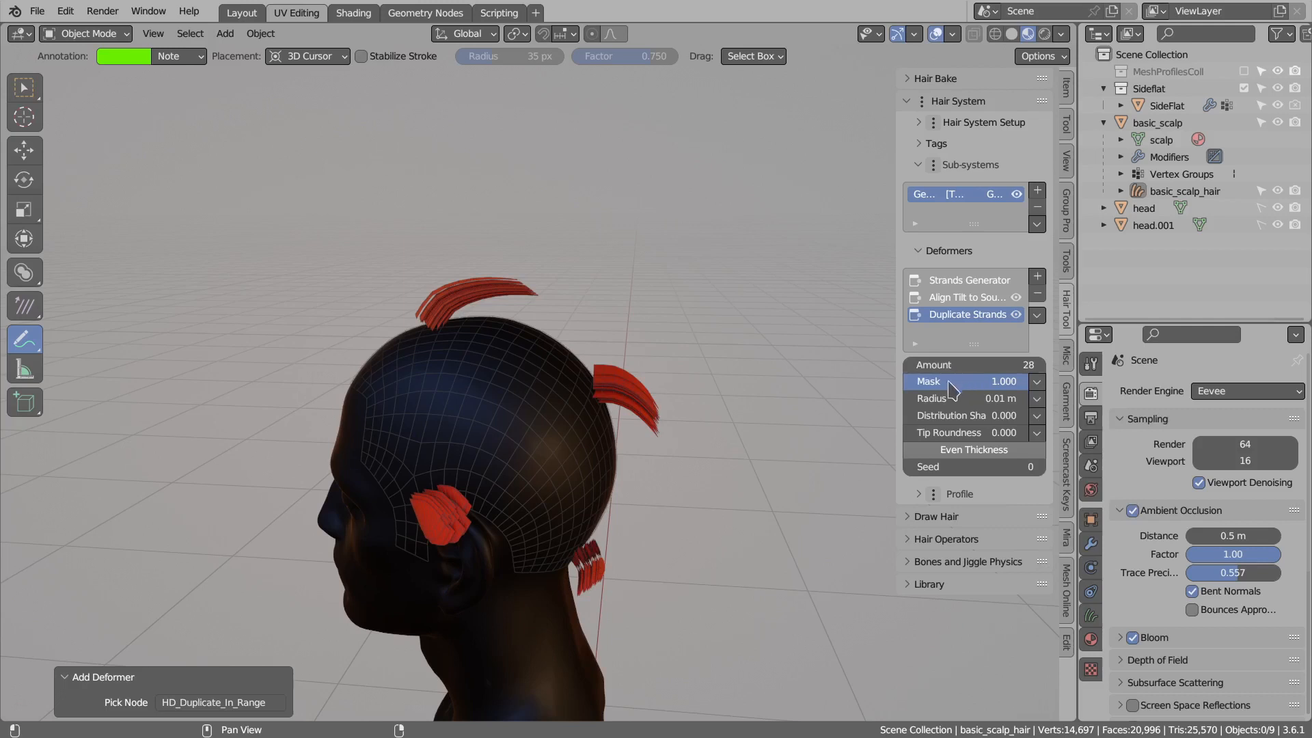
middle_click_drag(646, 492, 601, 547)
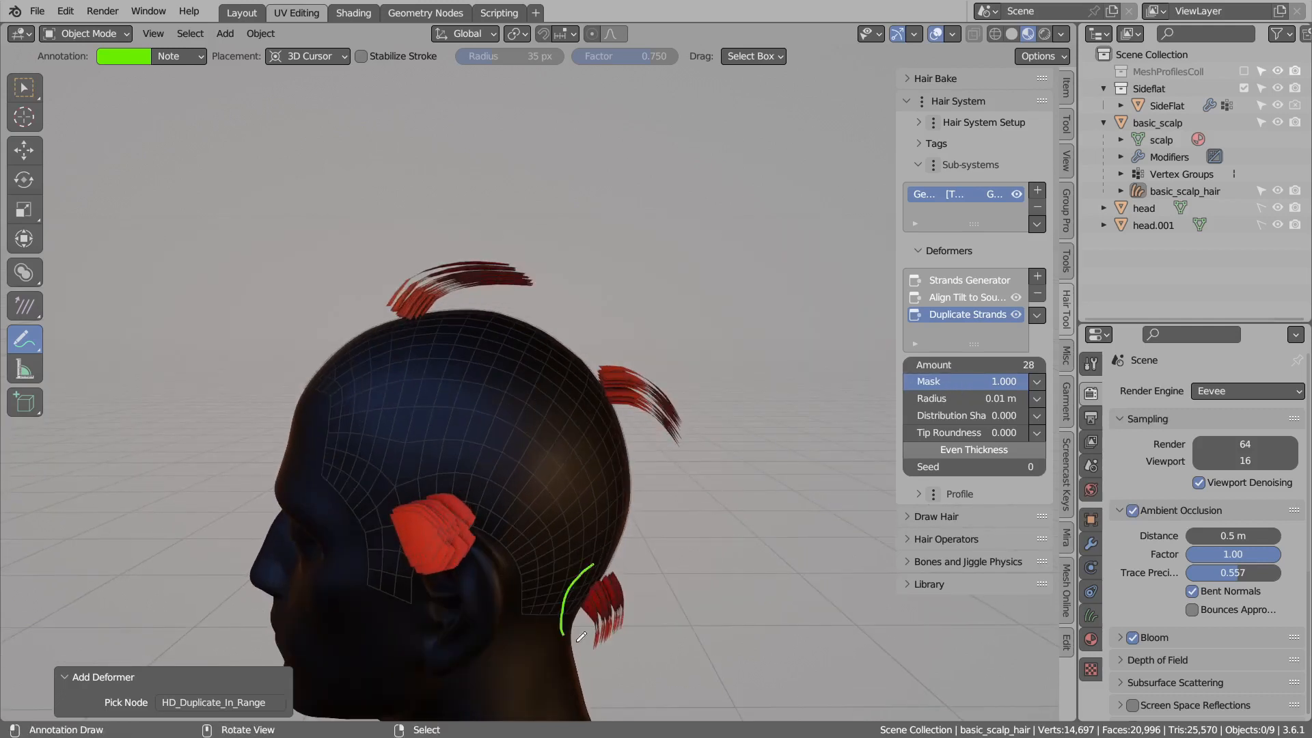
left_click_drag(579, 579, 593, 564)
mouse_move(555, 615)
left_mouse_down("ctrl")
mouse_move(572, 635)
mouse_move(643, 587)
left_mouse_up("ctrl")
Set the Duplicate Strands Radius to 0.02 m and view the strand clusters from behind the head.
middle_click_drag(595, 352, 573, 383)
mouse_move(944, 400)
left_mouse_down()
mouse_move(1000, 398)
mouse_move(952, 398)
mouse_move(969, 398)
left_mouse_up()
middle_click_drag(765, 399, 591, 398)
middle_click_drag(685, 351, 707, 329)
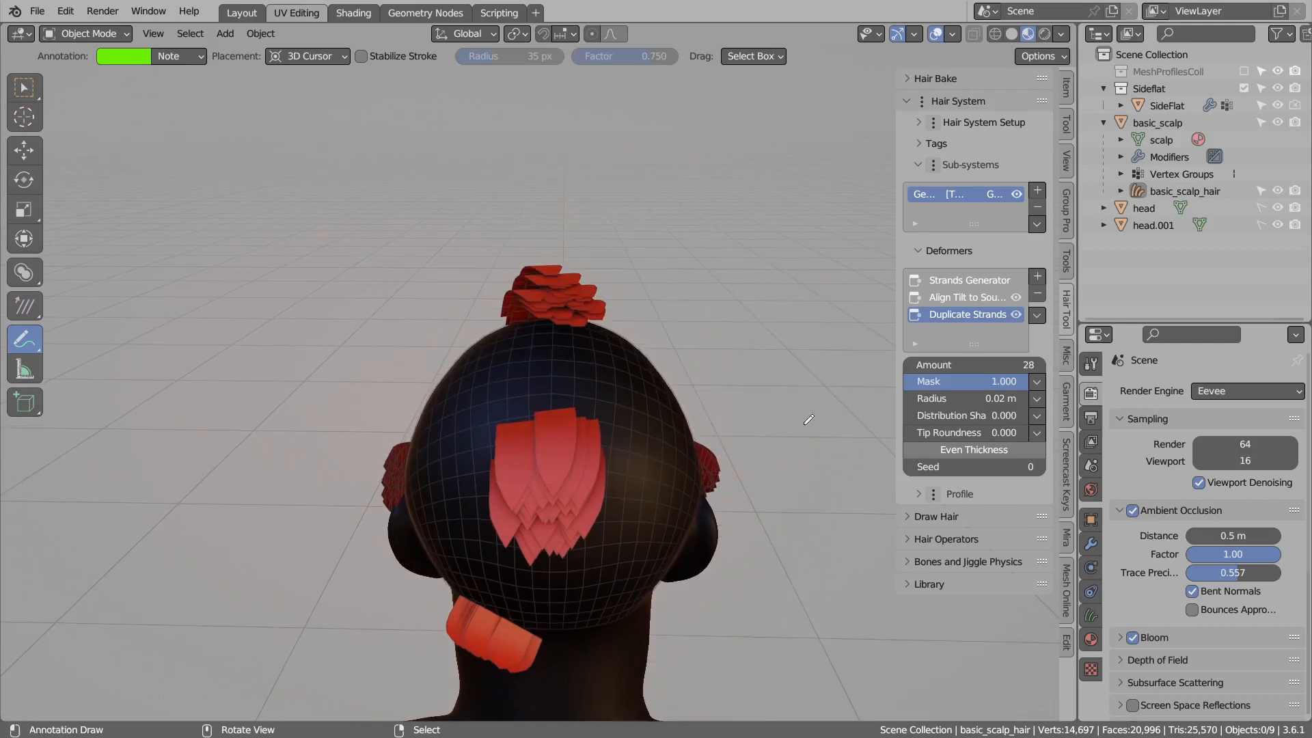
Try the Duplicate Strands Distribution Shape at -1.000 and at about 0.39, and reset it to 0.
left_click_drag(977, 414, 906, 414)
middle_click_drag(759, 410, 737, 409)
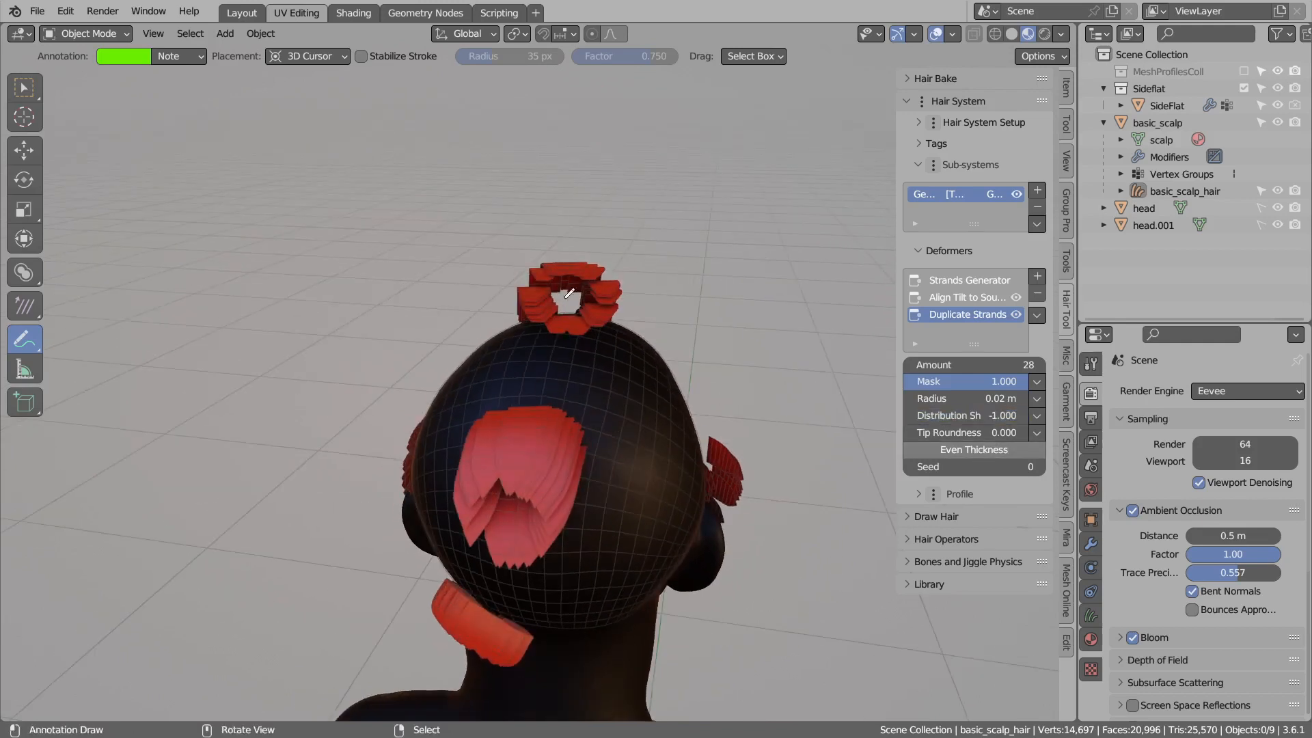
mouse_move(936, 414)
left_mouse_down()
mouse_move(973, 415)
mouse_move(955, 427)
left_mouse_up()
left_click(953, 420)
type("0.39")
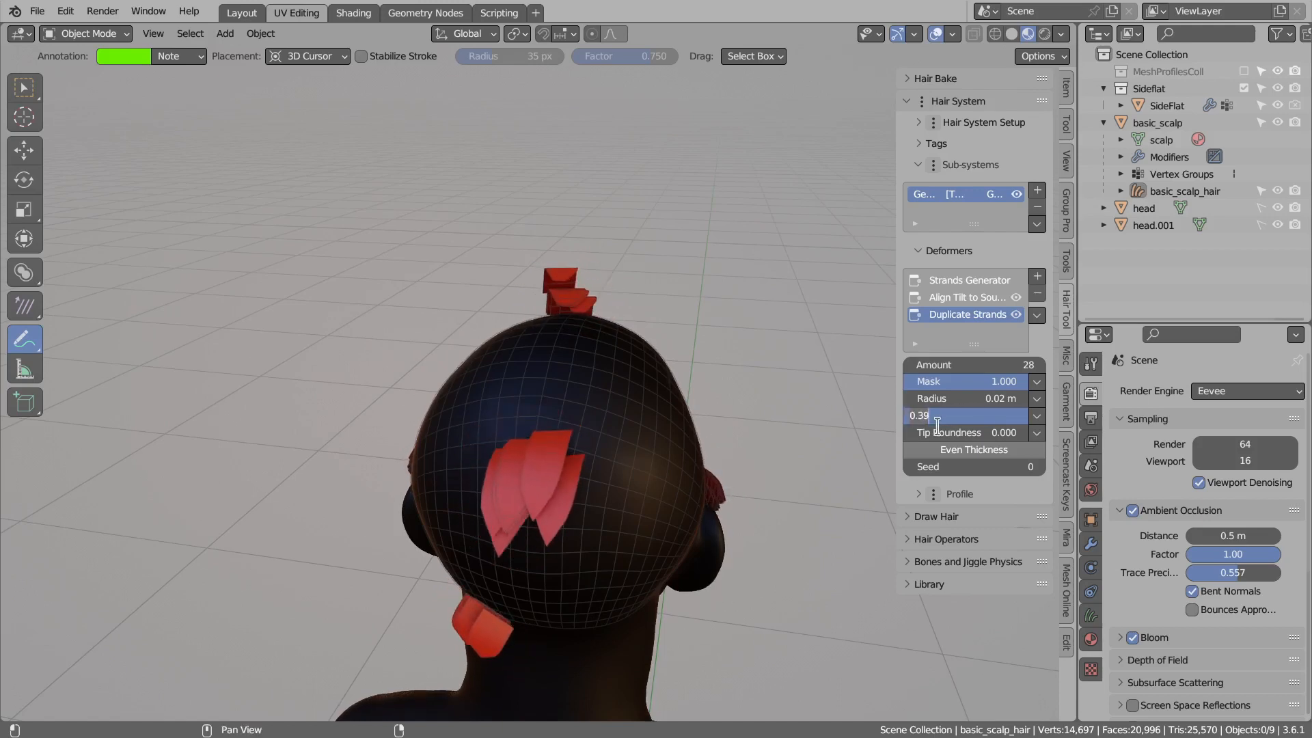
key("Return")
middle_click_drag(619, 273, 628, 289)
middle_click_drag(635, 294, 669, 301)
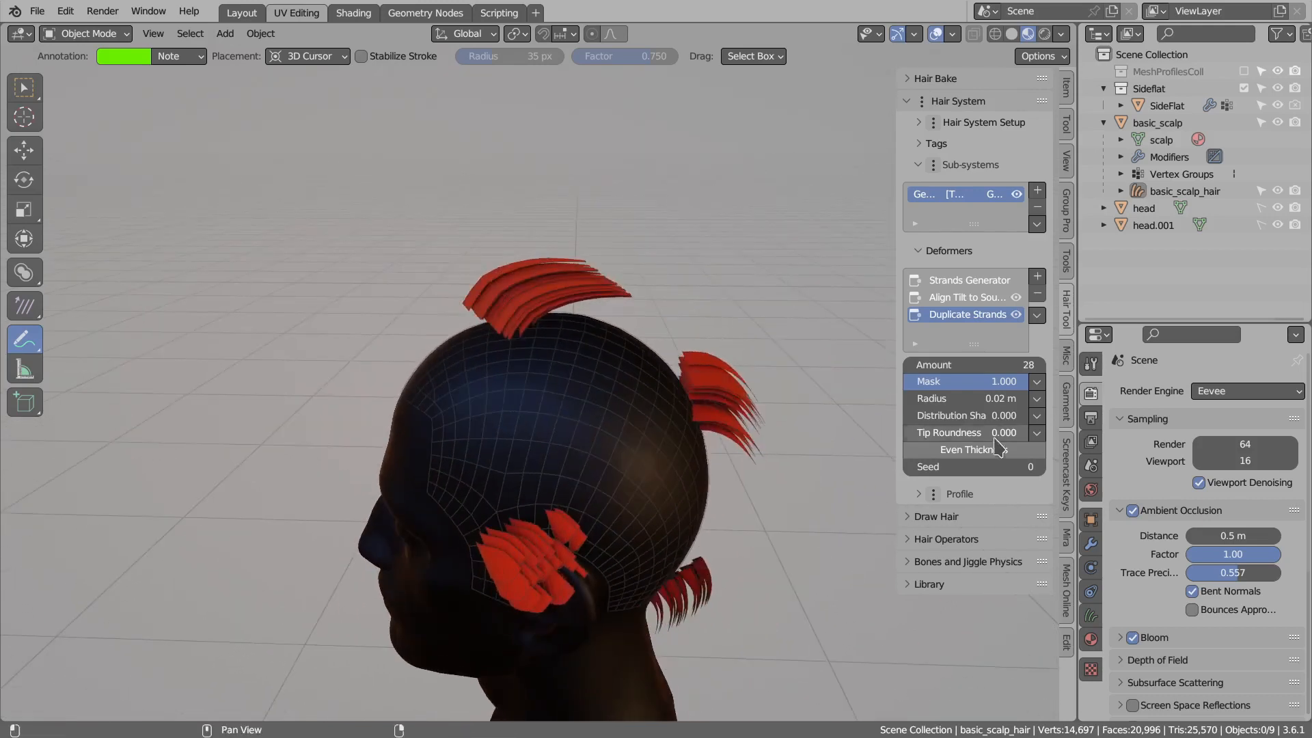
Try Tip Roundness at 1.000, mark the strand roots on top of the head with annotations, and reset the value to 0.000.
middle_click_drag(596, 338, 612, 325)
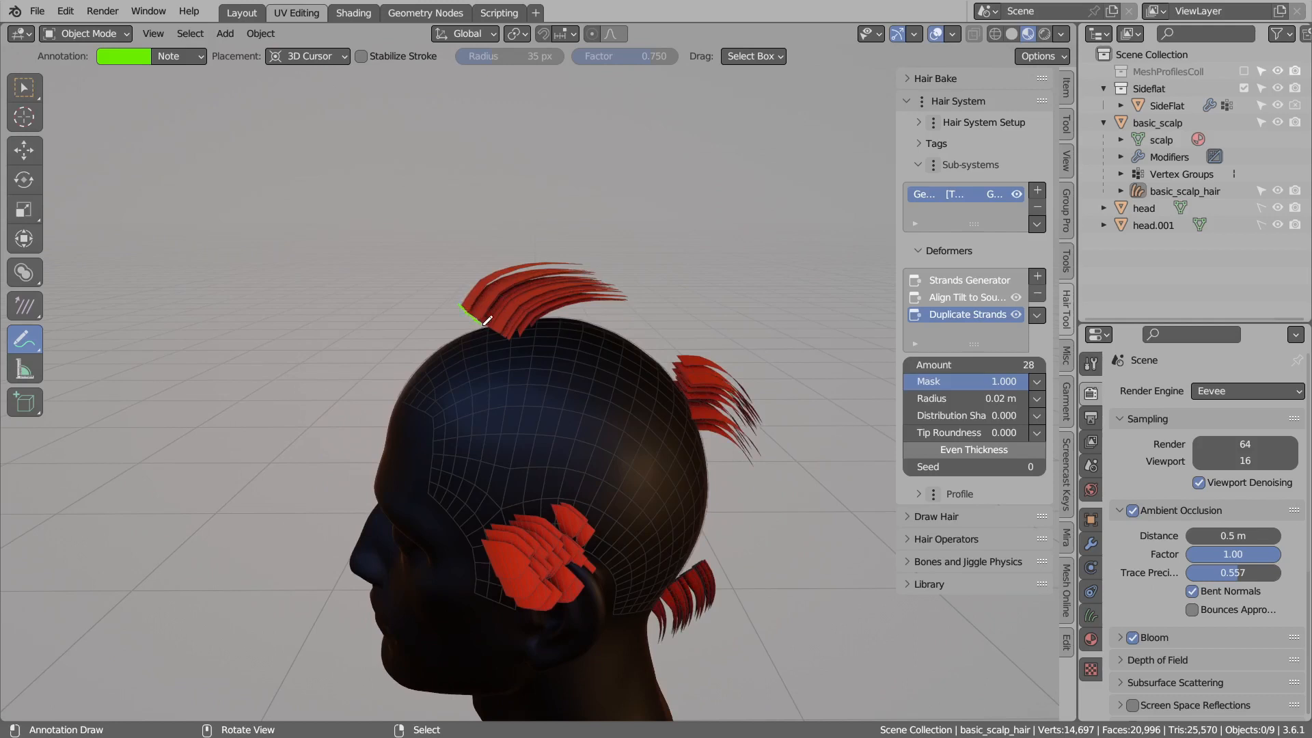
left_click_drag(977, 432, 1041, 433)
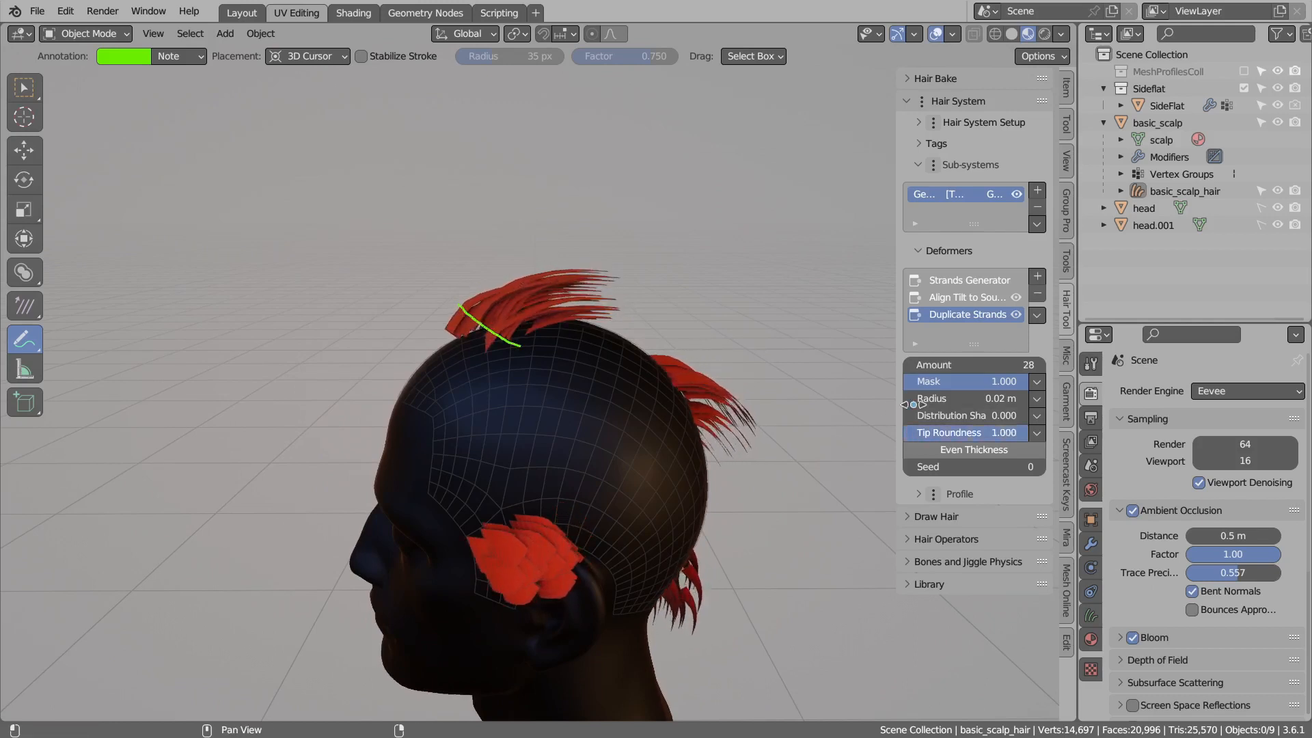
mouse_move(482, 306)
left_mouse_down()
mouse_move(519, 346)
mouse_move(518, 335)
left_mouse_up()
left_click_drag(1008, 432, 905, 433)
Enable Even Thickness on the Duplicate Strands deformer.
left_click(963, 449)
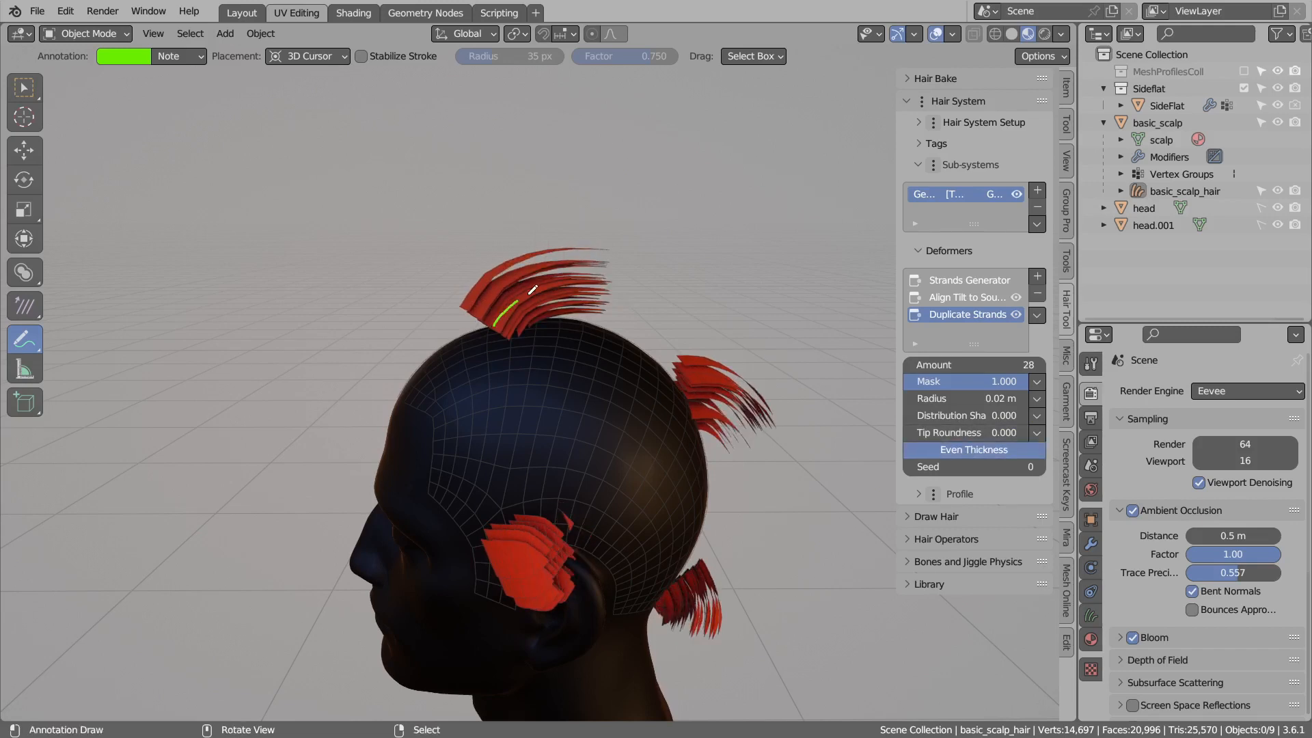
Remove the last annotation stroke, disable Even Thickness on Duplicate Strands, and enlarge the deformer list.
key("ctrl+z")
left_click(973, 459)
left_click_drag(972, 346, 970, 381)
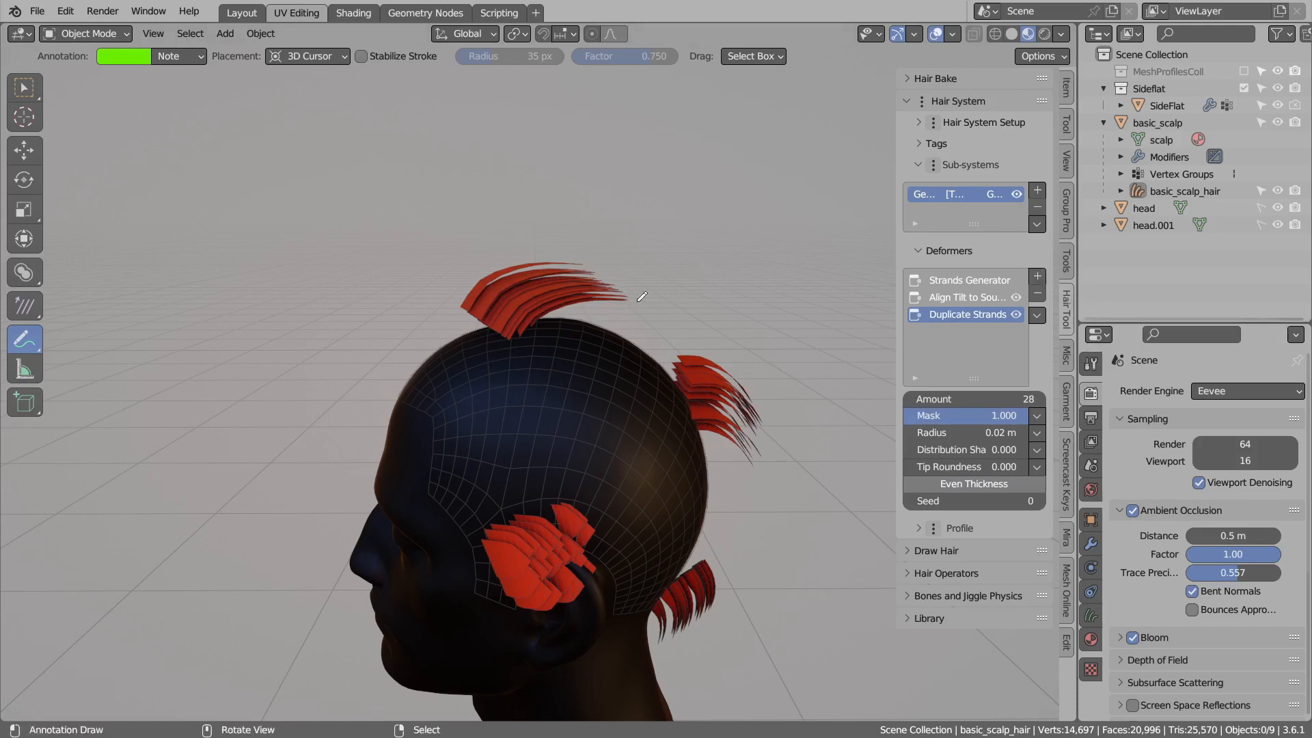
Add a Clump (child) deformer after Duplicate Strands with its Influence Range direction flipped, and widen the sidebar.
left_click(1037, 276)
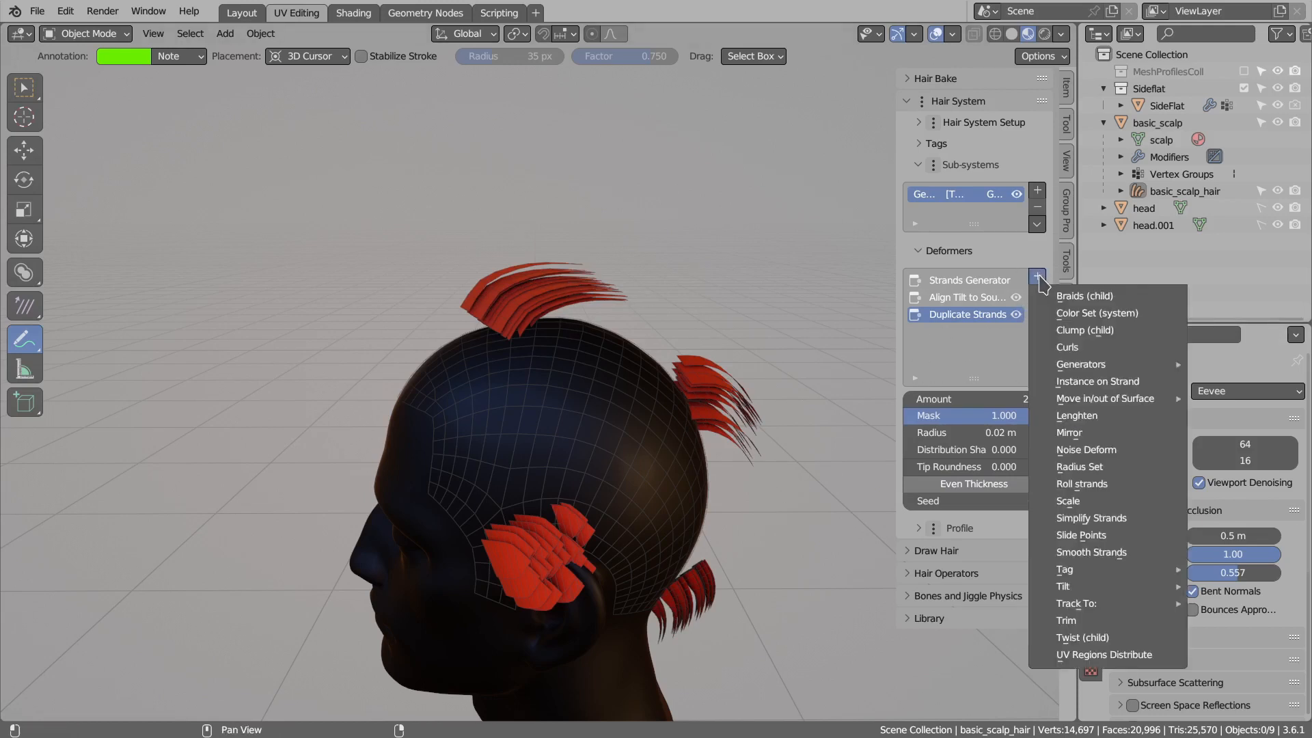
left_click(1067, 334)
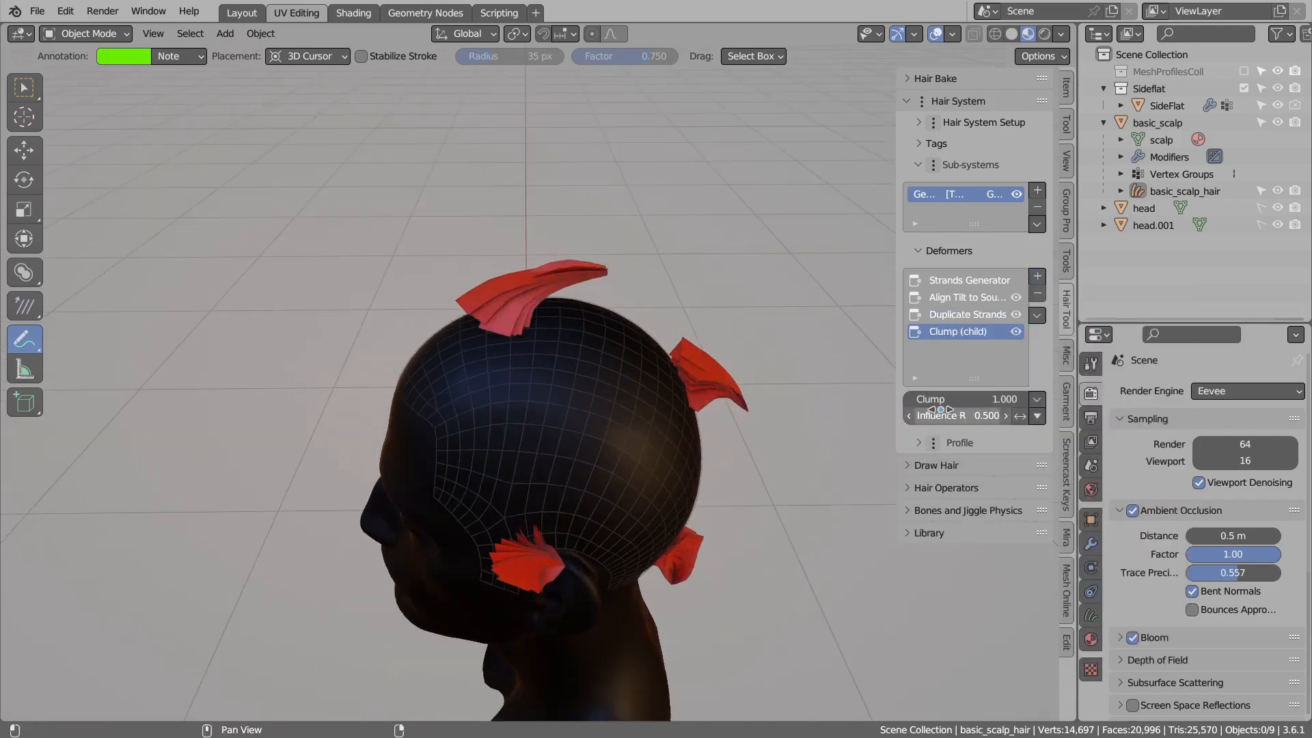
left_click(1019, 415)
mouse_move(547, 342)
middle_mouse_down()
mouse_move(586, 372)
mouse_move(642, 328)
mouse_move(502, 345)
middle_mouse_up()
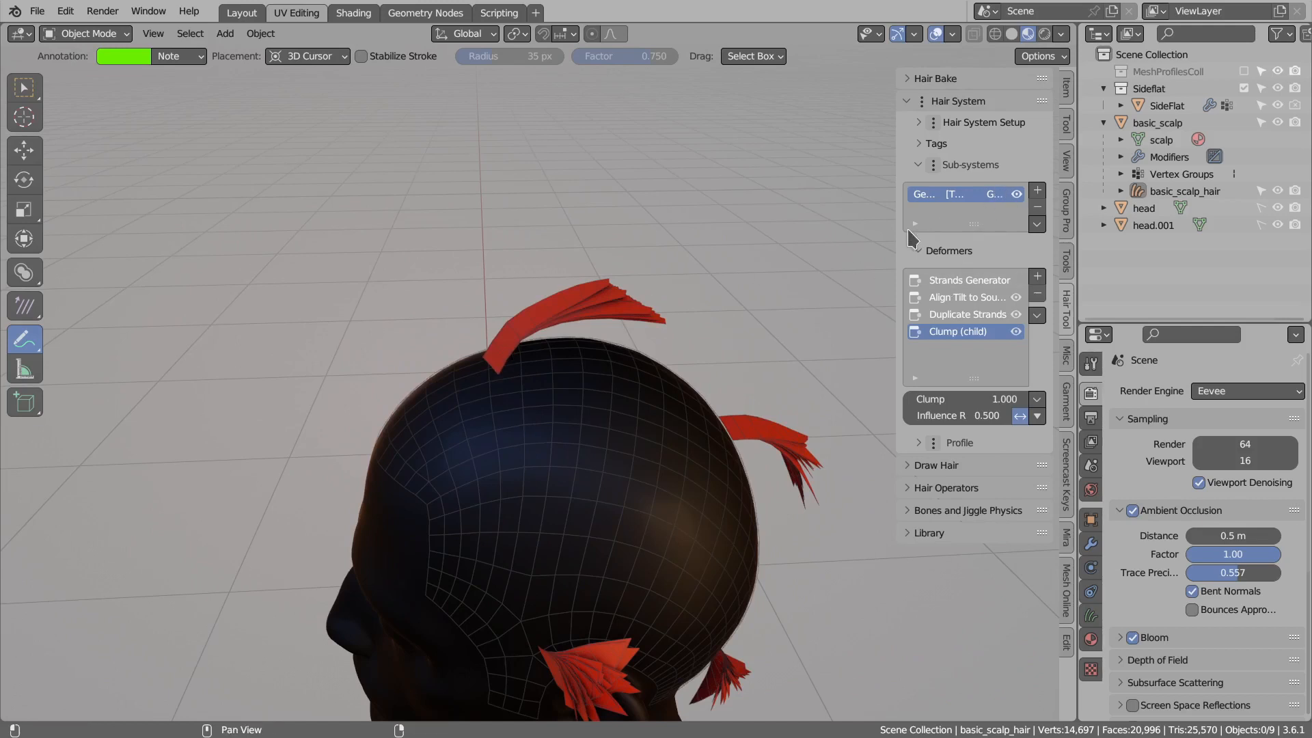
left_click_drag(894, 227, 836, 227)
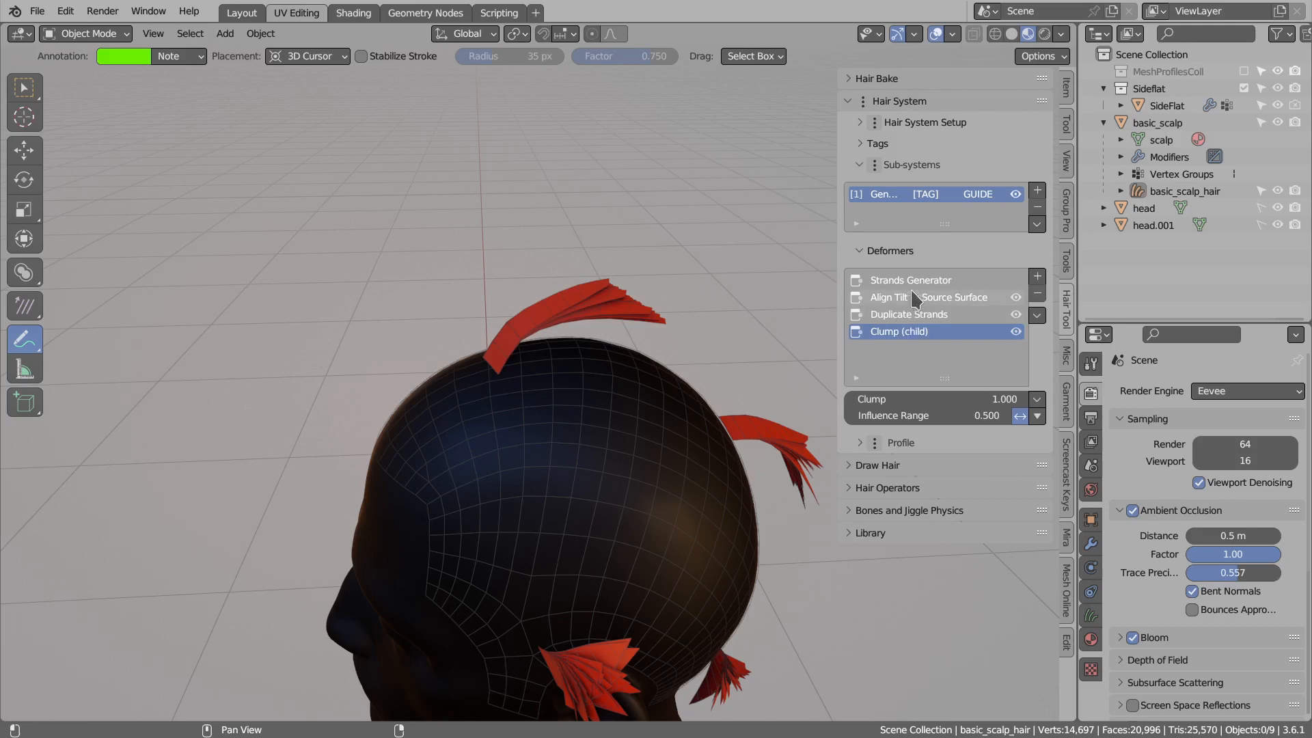
Toggle Duplicate Strands and Clump visibility off and back on, annotating the parent strands to compare them with the clumped duplicates.
left_click(940, 303)
left_click(987, 314)
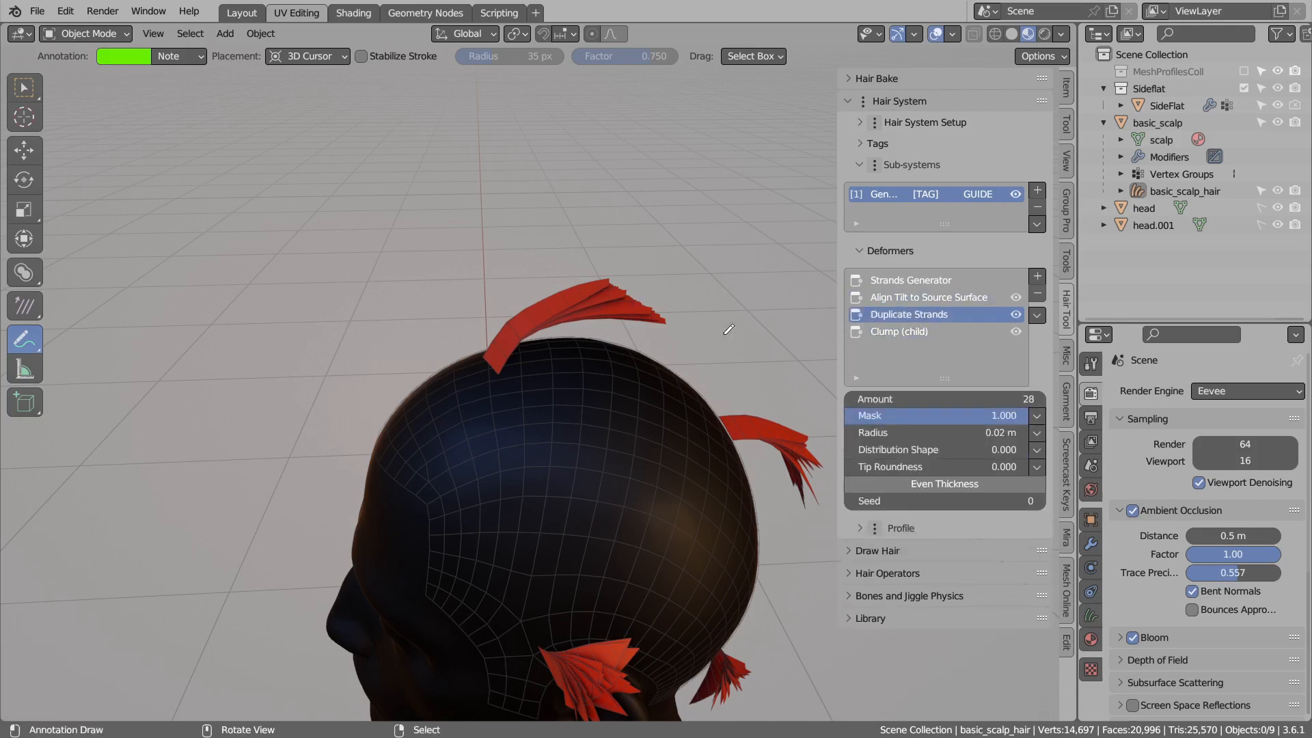
left_click(1016, 314)
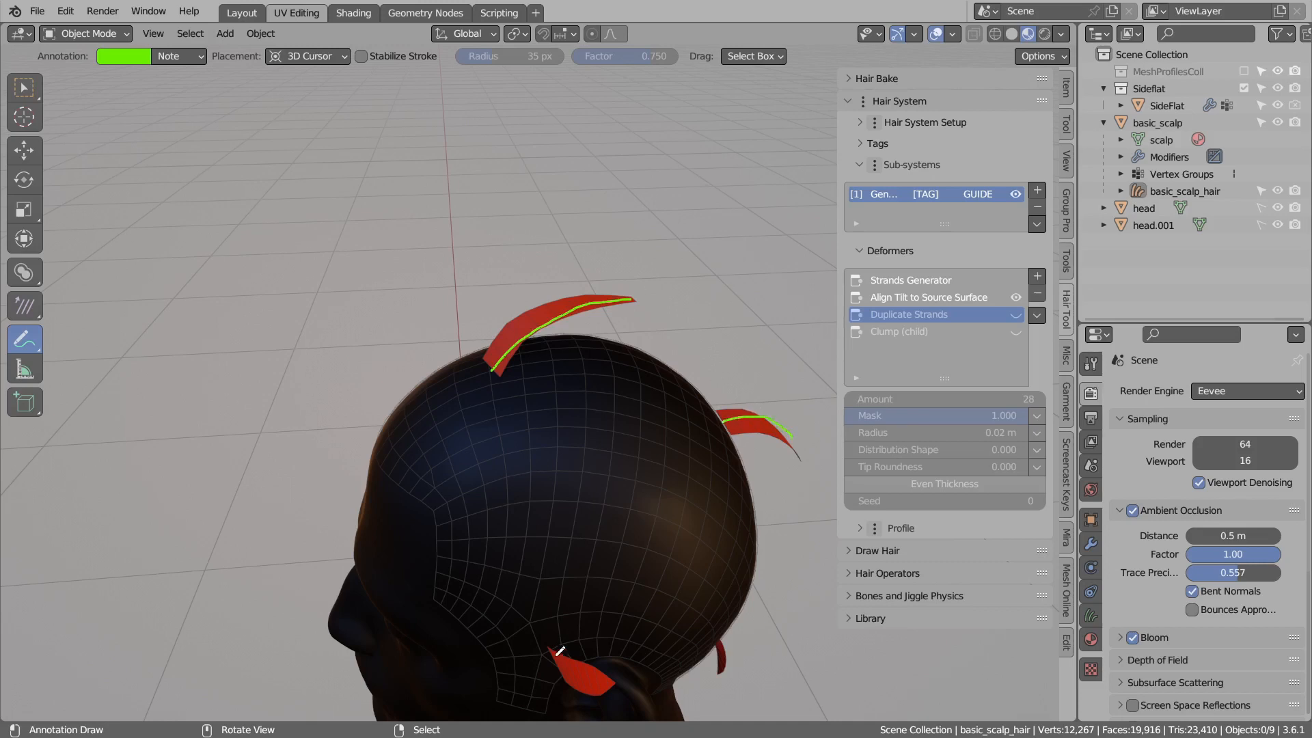
left_click(1015, 314)
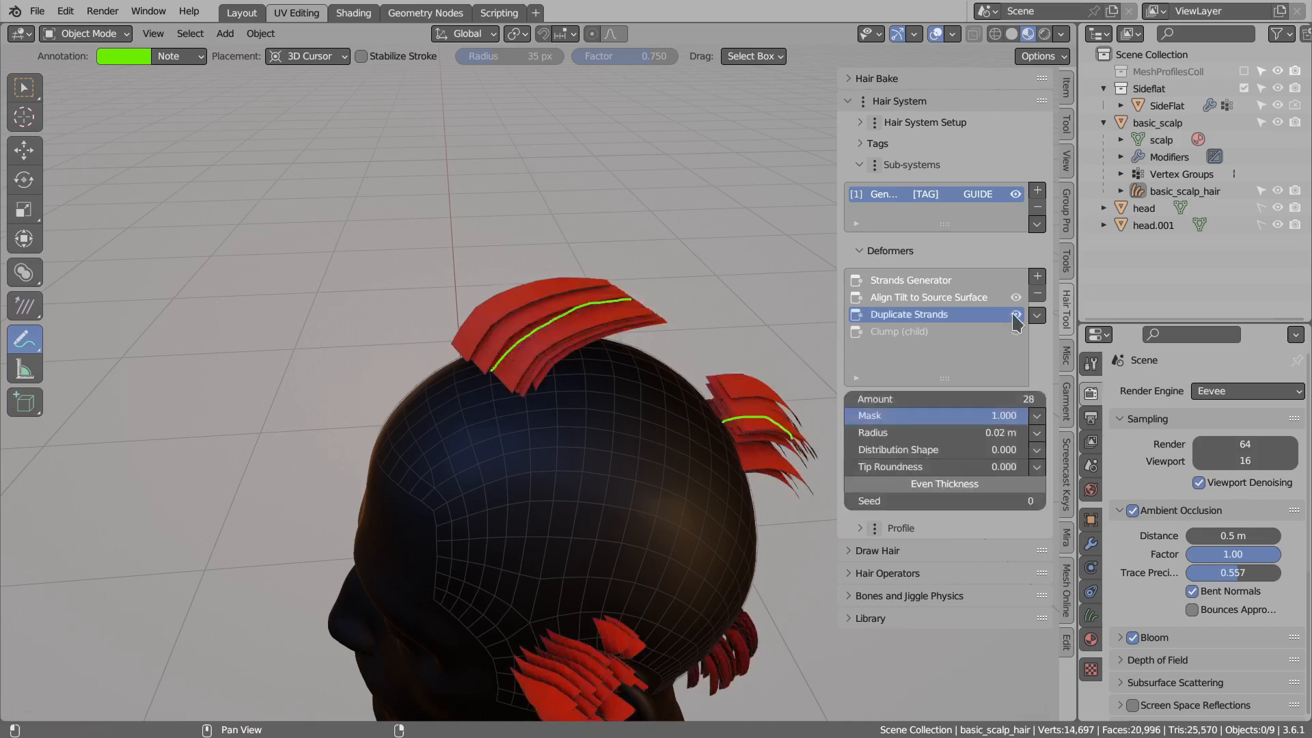
left_click(1015, 332)
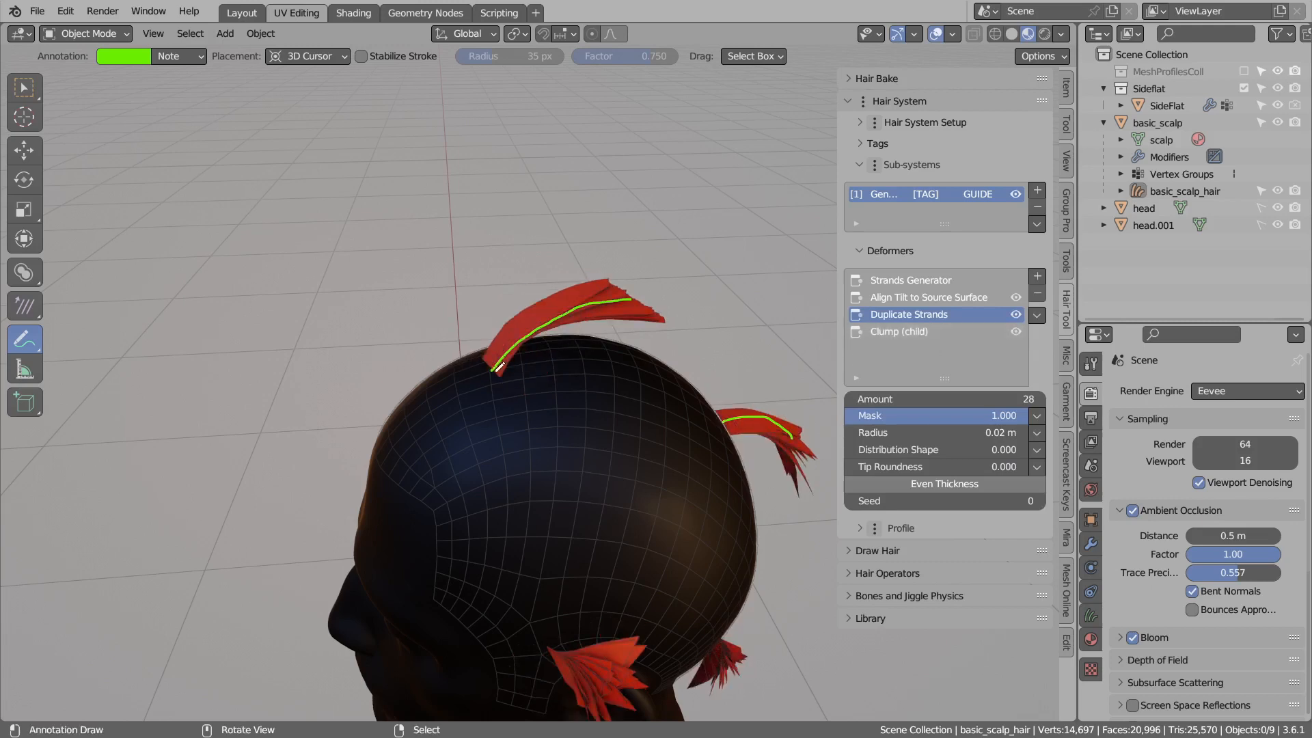
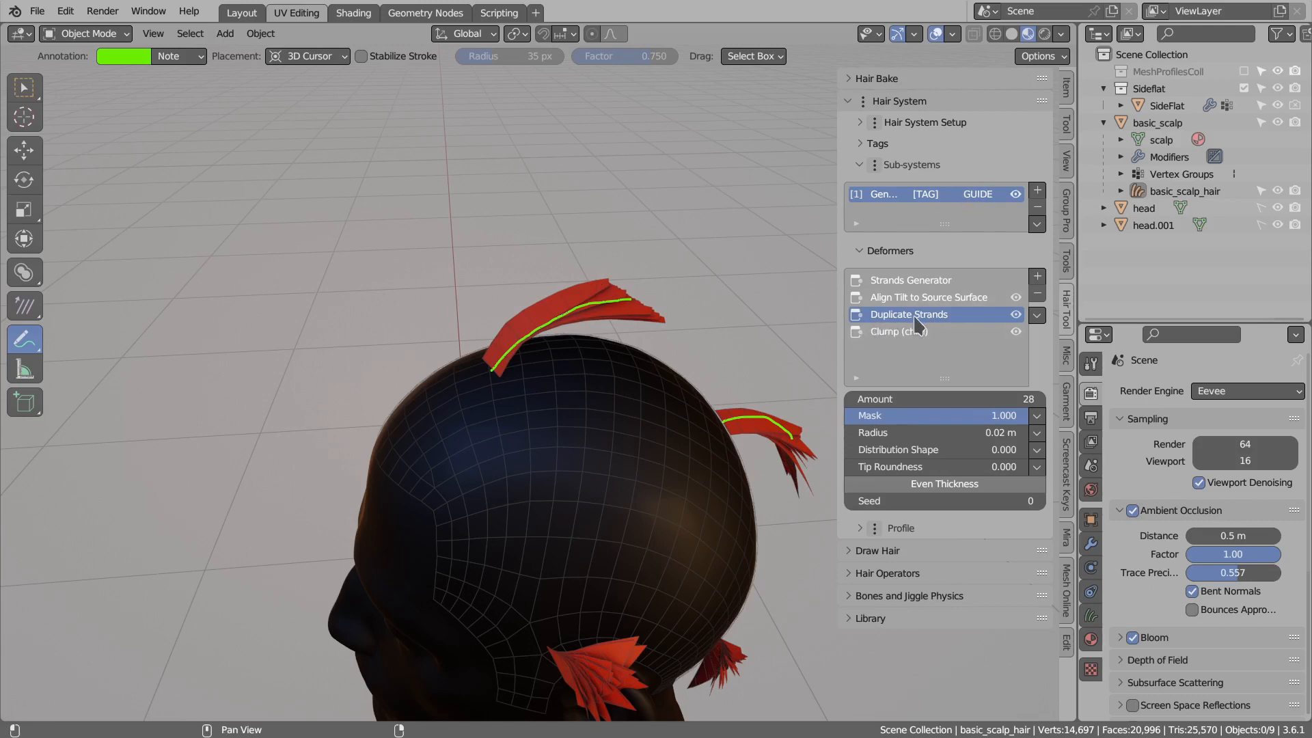
Switch the Clump Influence Range to Profile Curve and shape it into a U with its low point at 0.461, 0.160.
left_click(888, 335)
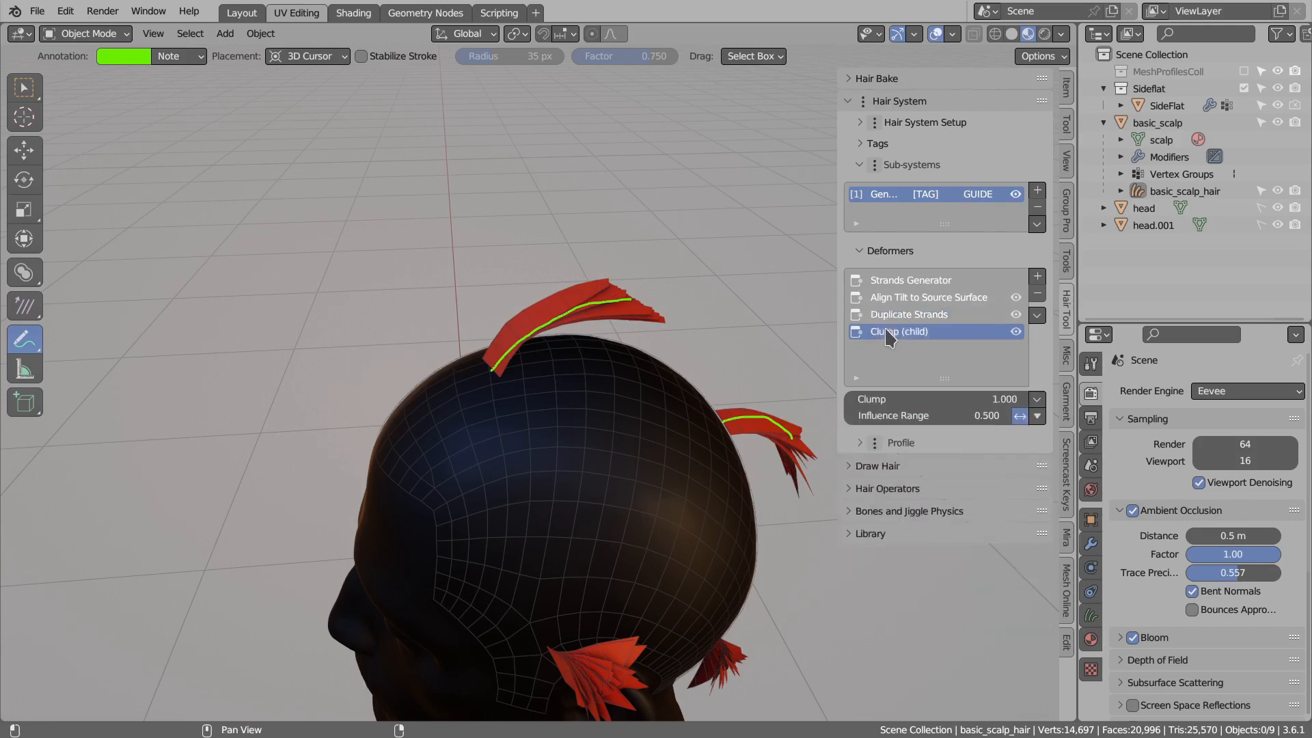
left_click(1037, 416)
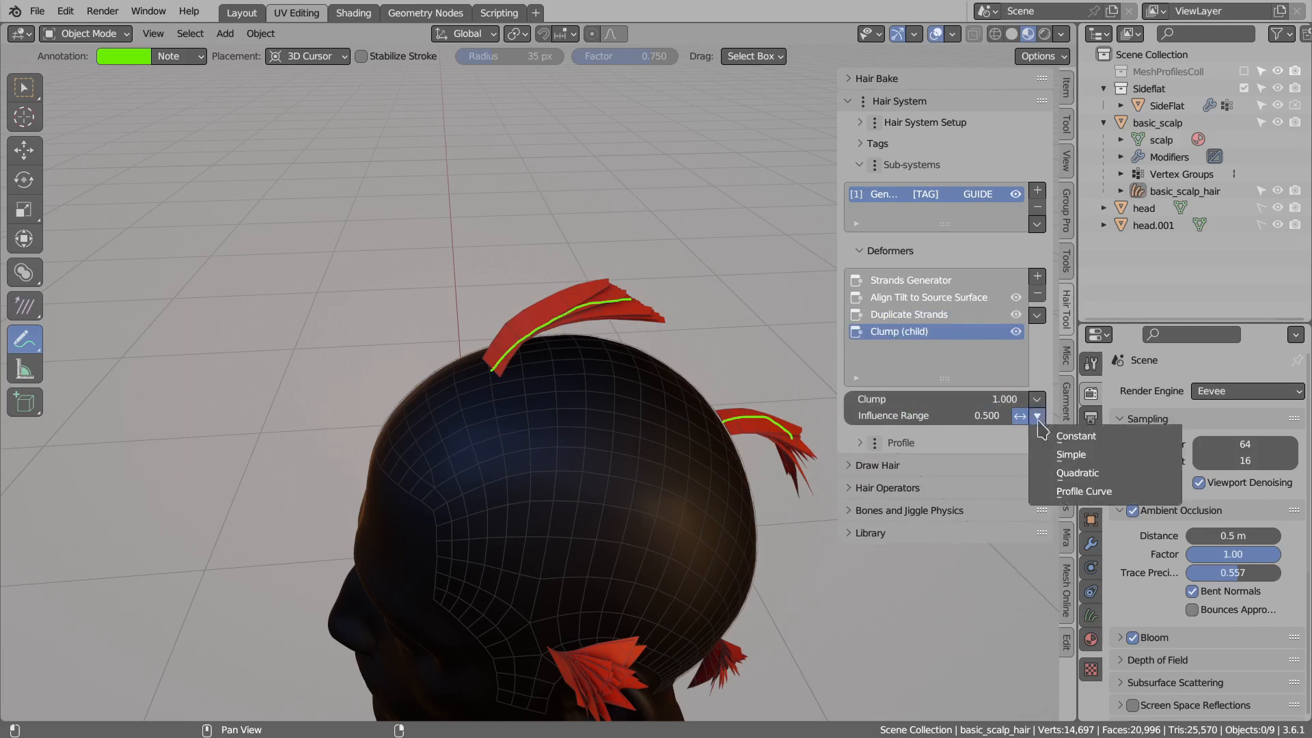
left_click(1063, 491)
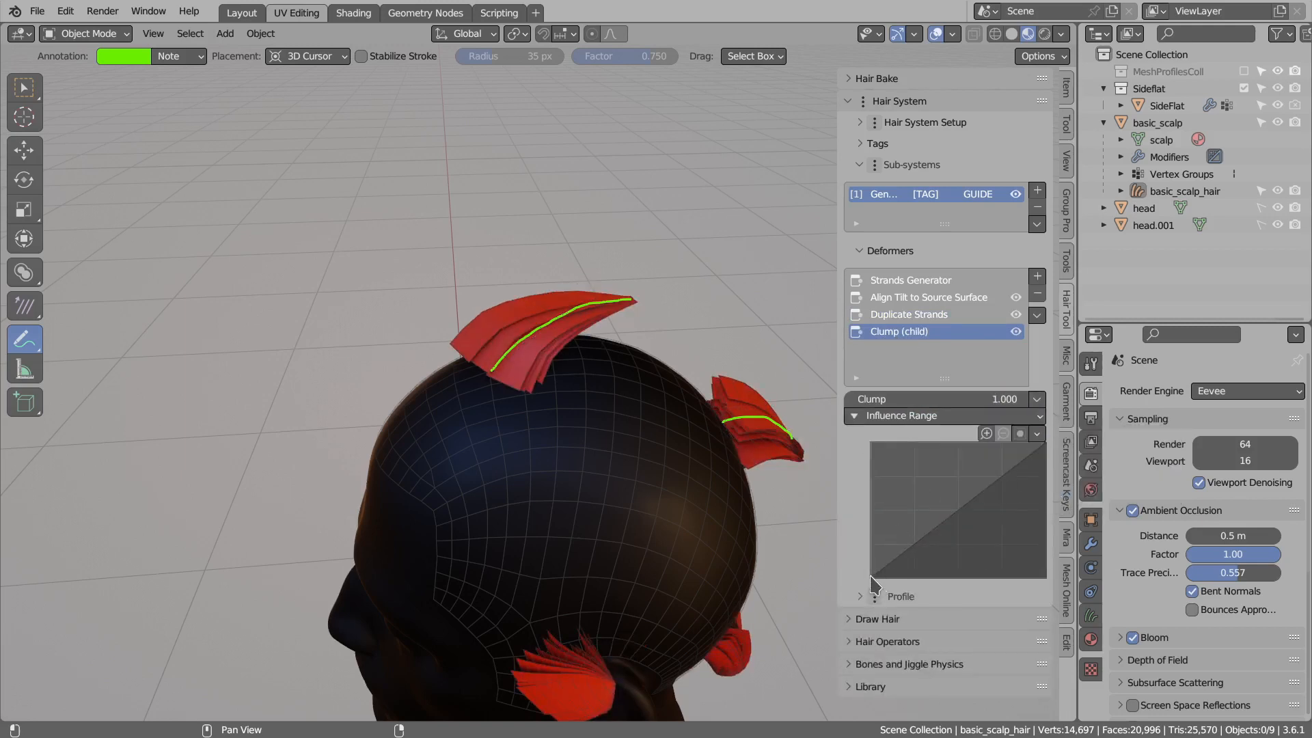
left_click_drag(872, 584, 951, 555)
middle_click_drag(577, 374, 598, 298)
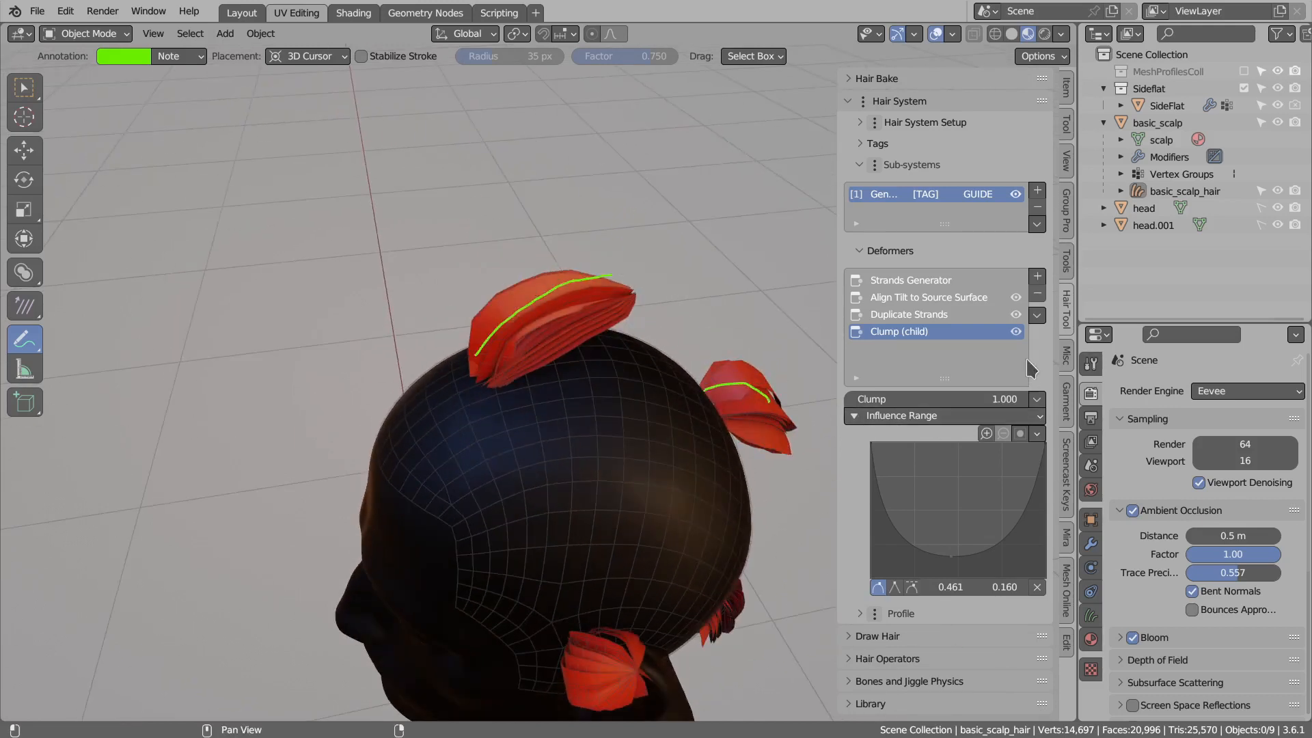
Insert a Scale deformer after Align Tilt to Source Surface and set its Scale to 1.510.
left_click(912, 298)
left_click(1037, 276)
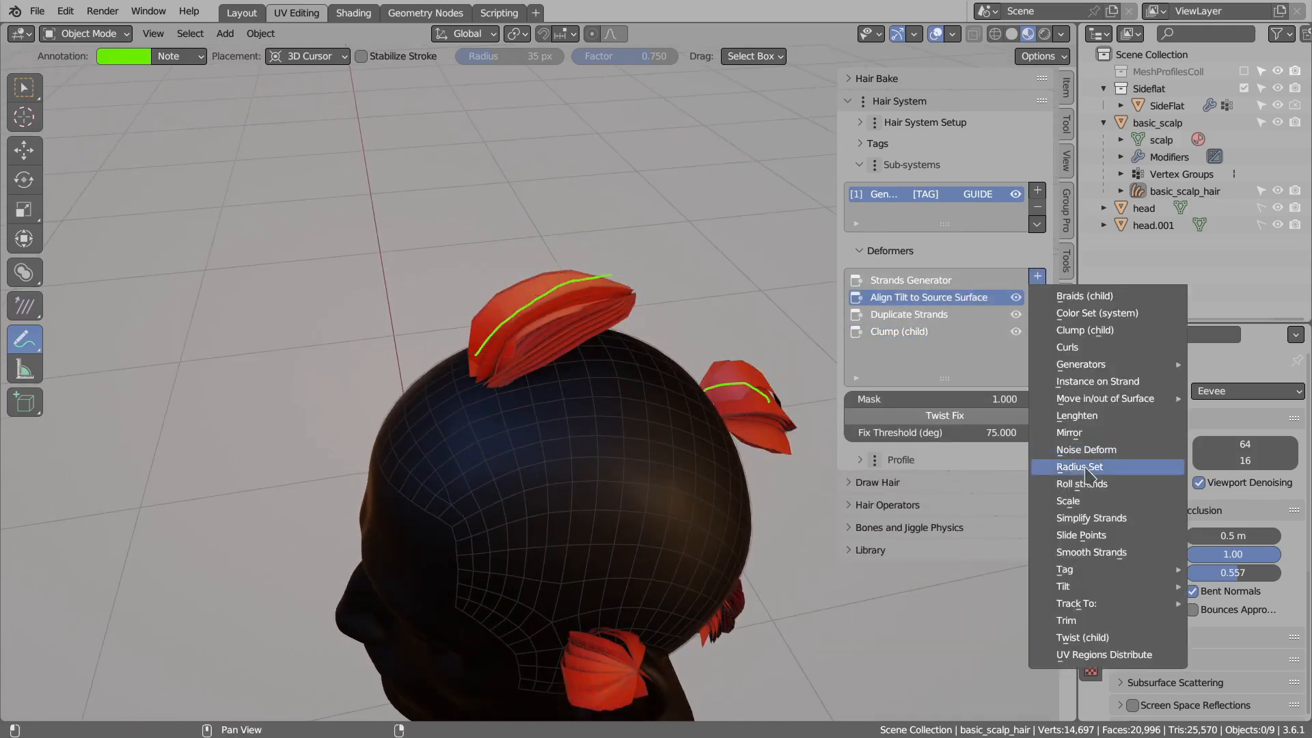
left_click(1082, 502)
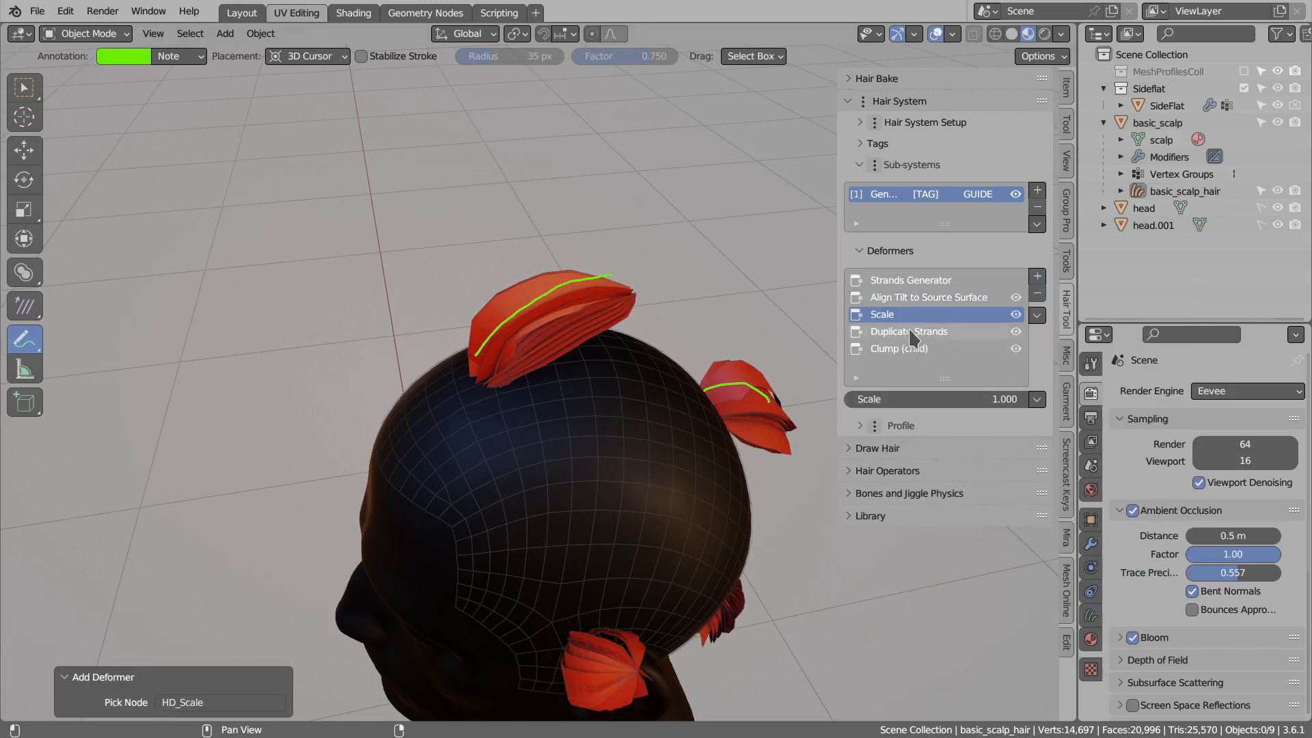
left_click_drag(956, 399, 1033, 399)
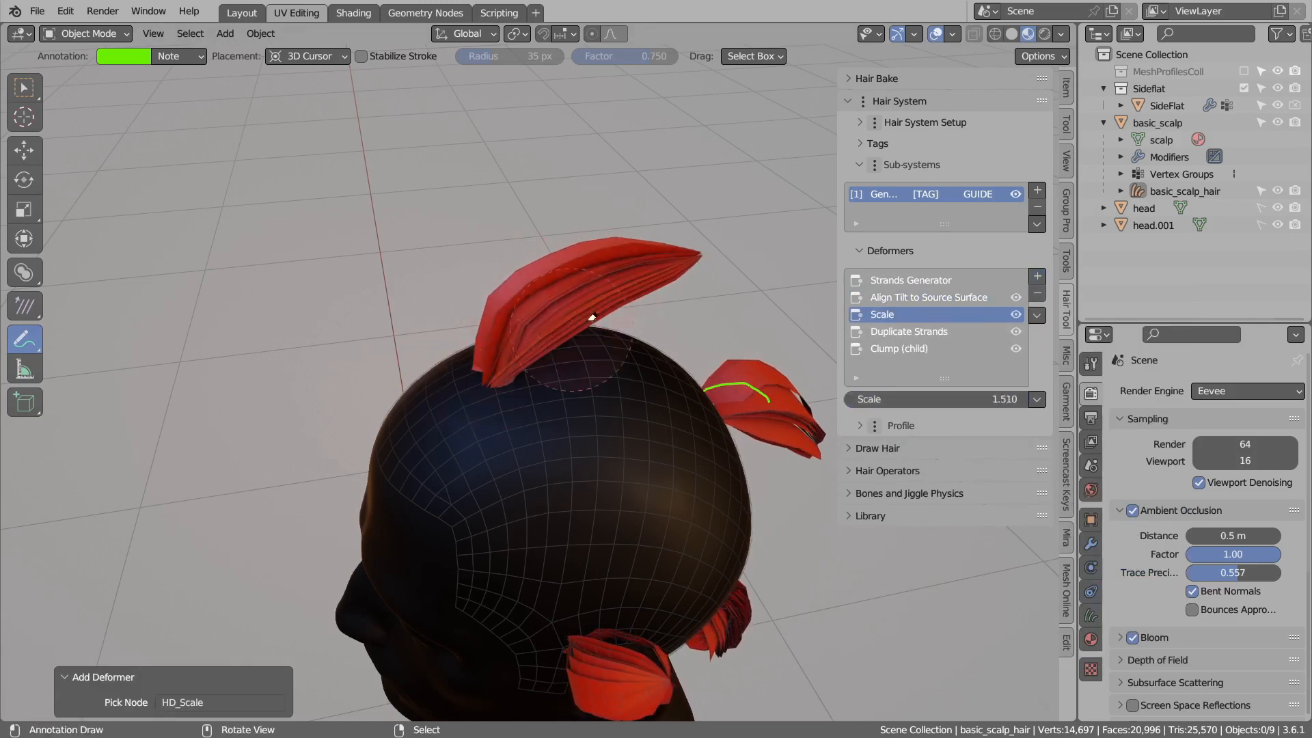
mouse_move(591, 317)
middle_mouse_down()
mouse_move(577, 341)
mouse_move(588, 329)
middle_mouse_up()
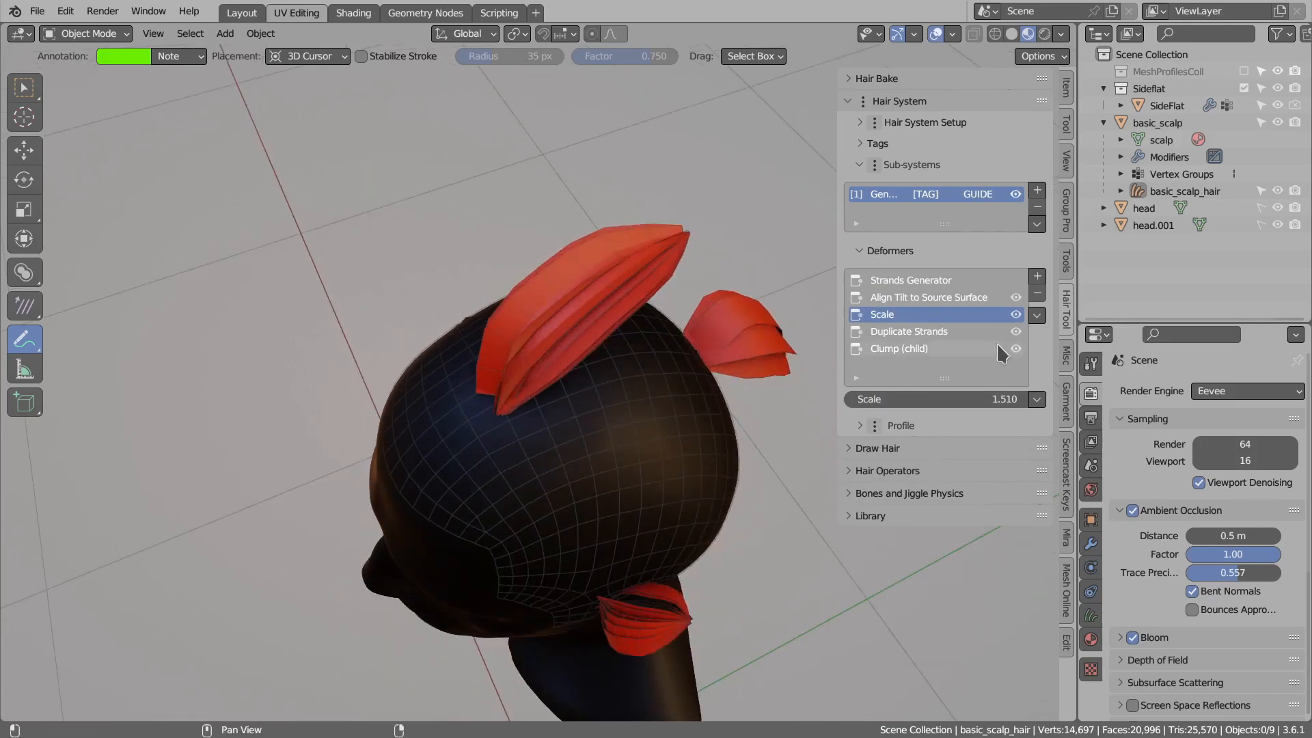
Add an Align Tilt To Parent (child) deformer after Clump with a Constant Influence Range of 1.000.
left_click(902, 349)
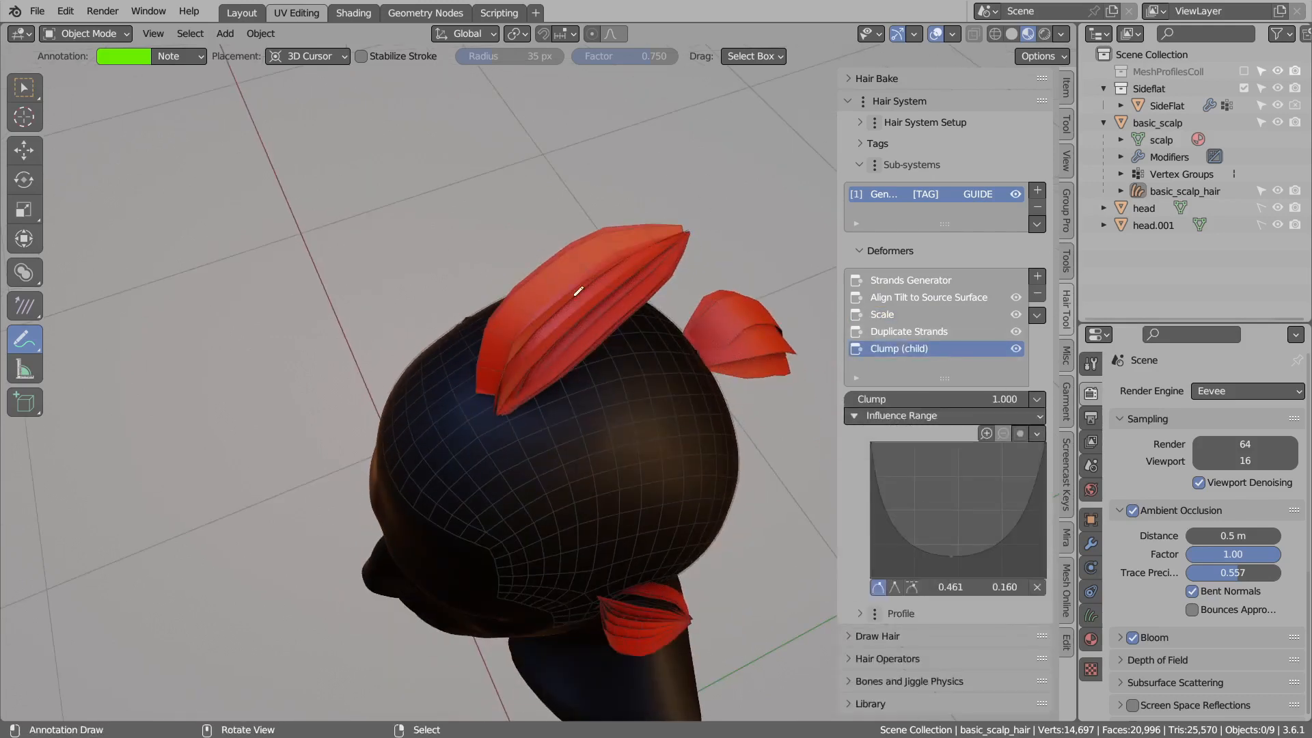
left_click(1037, 276)
mouse_move(1093, 586)
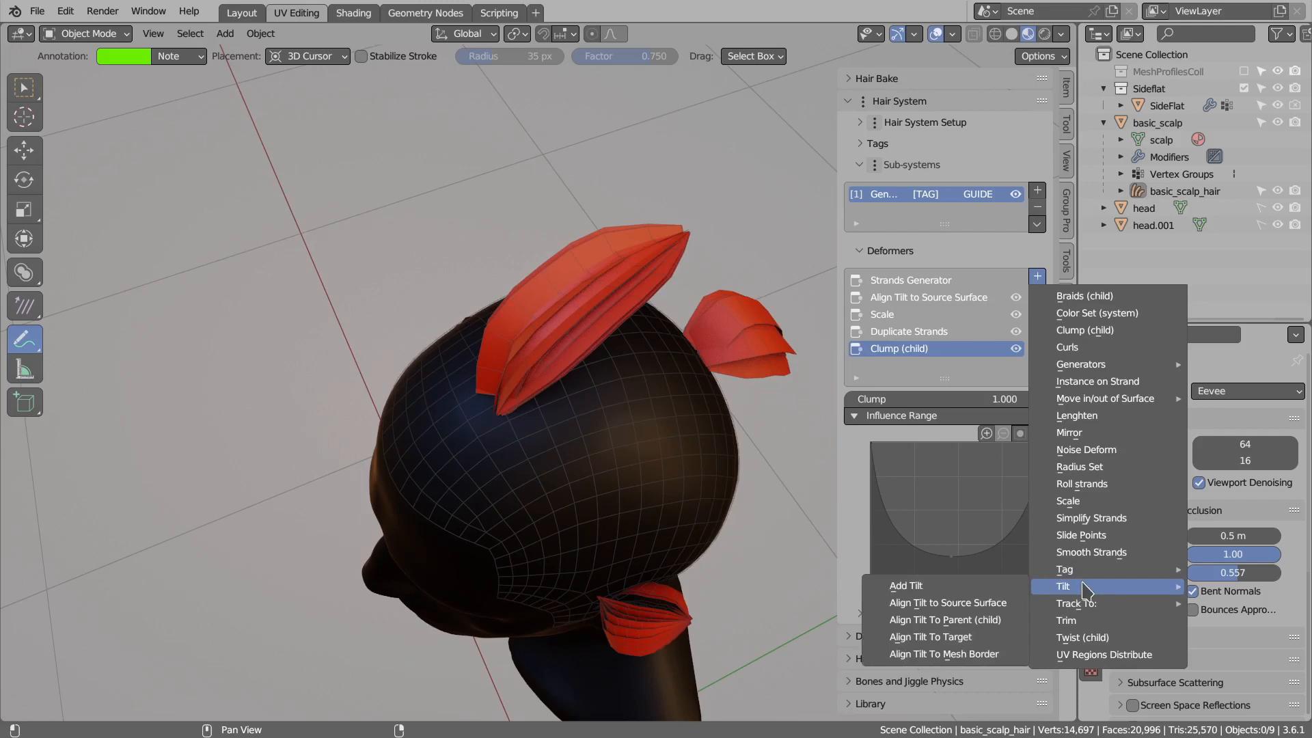
left_click(963, 620)
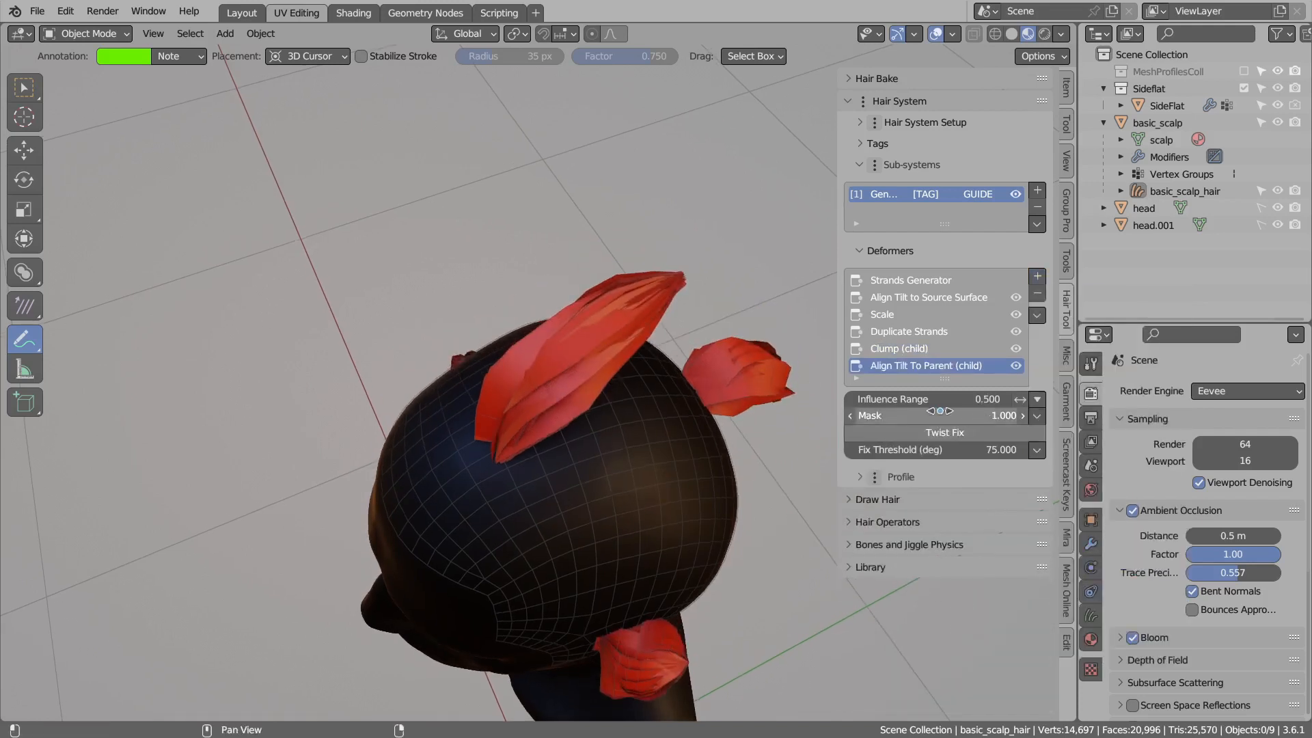
left_click(1040, 400)
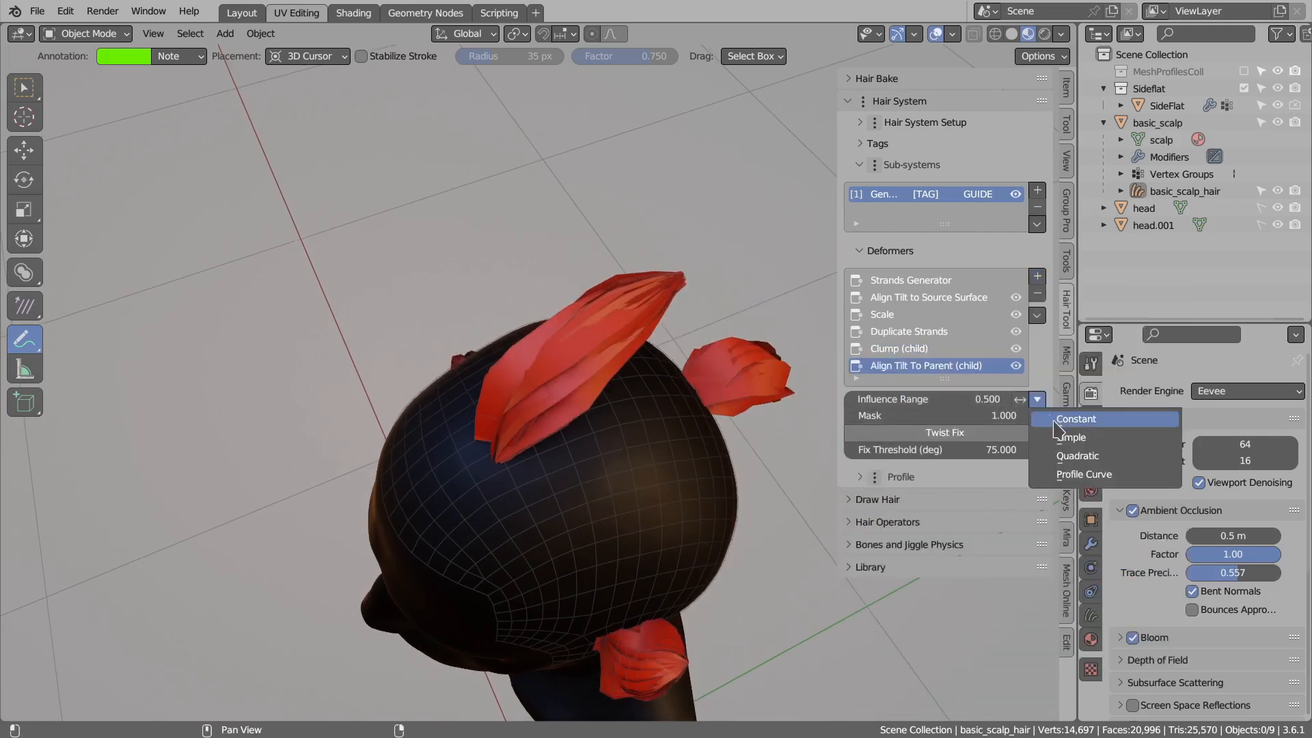
left_click(1054, 422)
left_click_drag(984, 400, 988, 399)
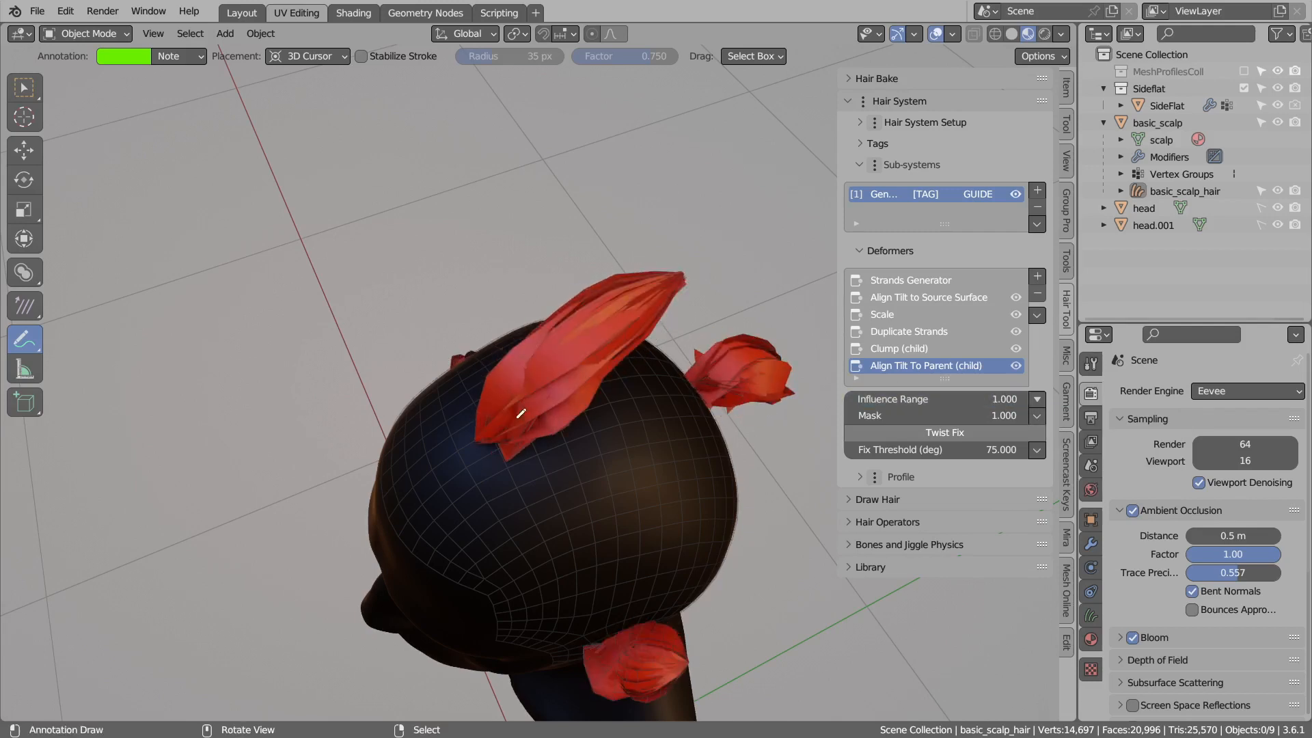
Examine the tilt of the hair clump on top of the head, marking its roots and tip with annotations and erasing them.
middle_click_drag(556, 438, 515, 292)
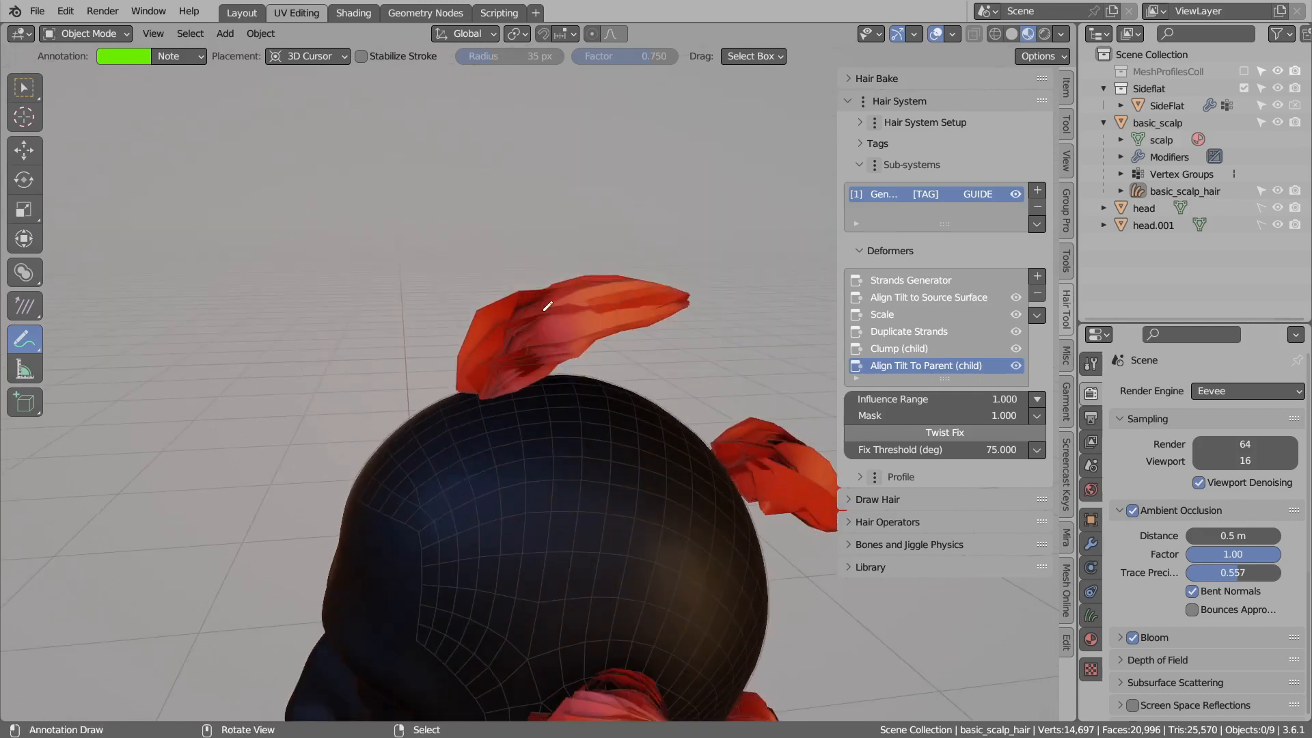
scroll(543, 309, "up", 2)
middle_click_drag(547, 362, 513, 461)
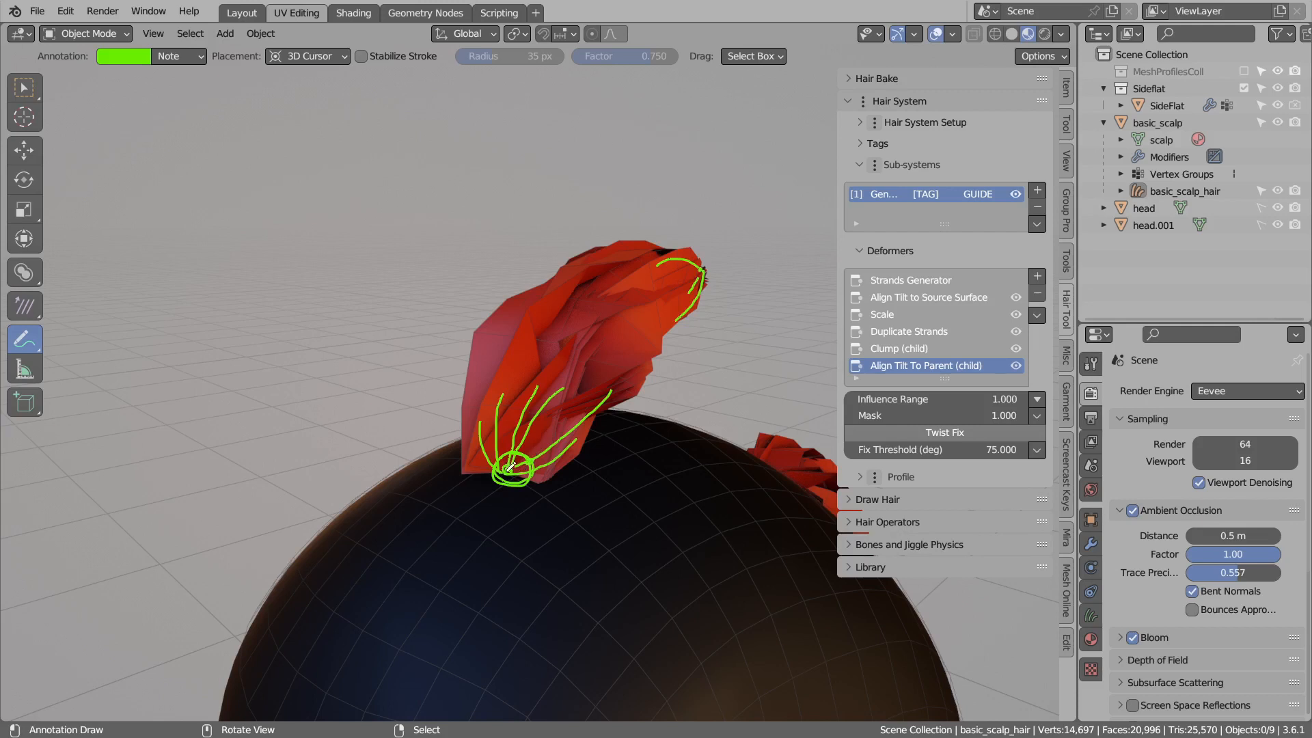
mouse_move(518, 467)
right_mouse_down()
mouse_move(551, 387)
mouse_move(682, 270)
right_mouse_up()
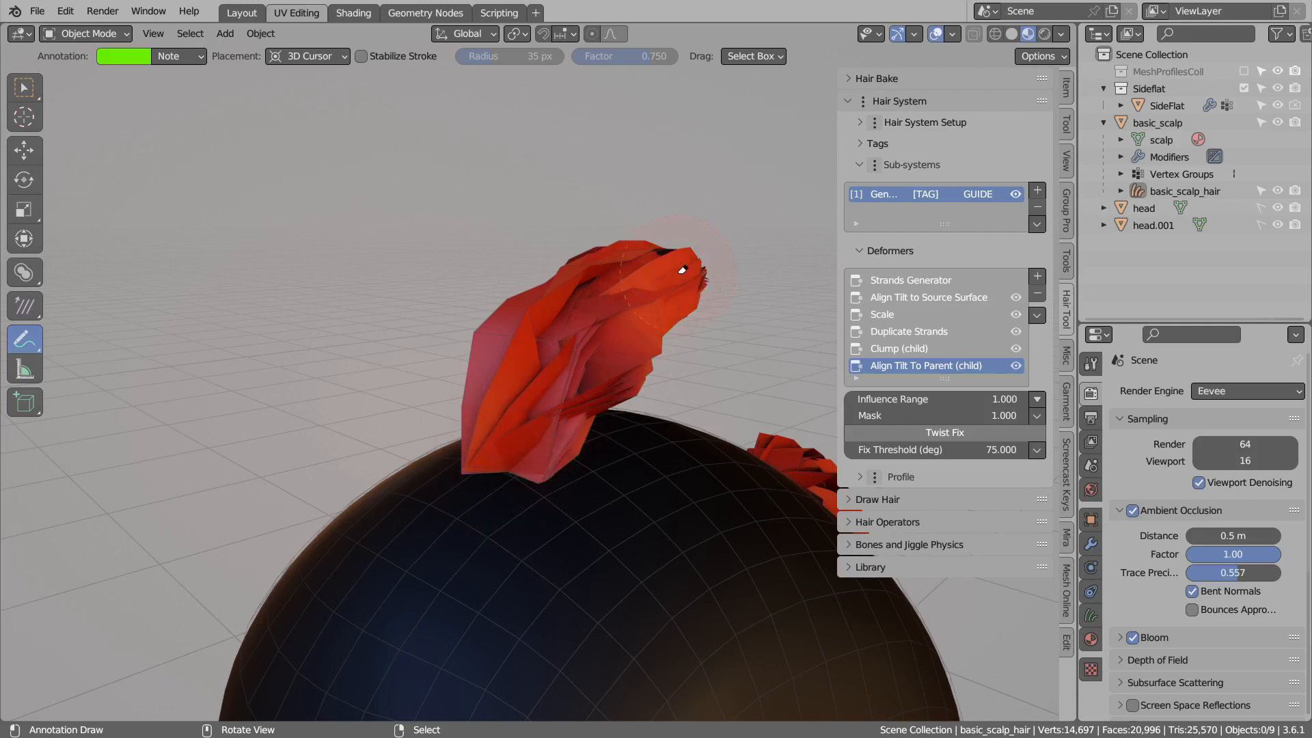
Set the Clump value to 0.999 and inspect the roots of the top hair clump.
left_click(894, 349)
left_click(893, 399)
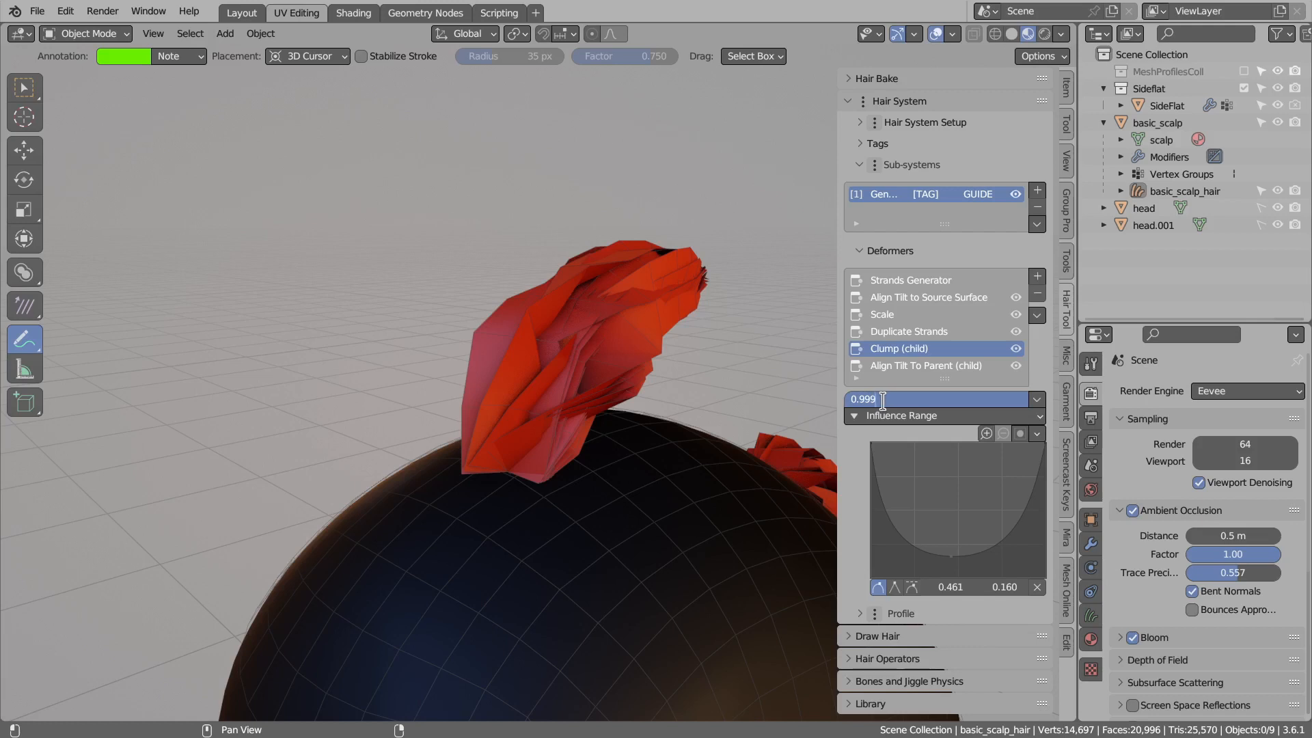
type("0.999")
key("Return")
middle_click_drag(596, 320, 521, 412)
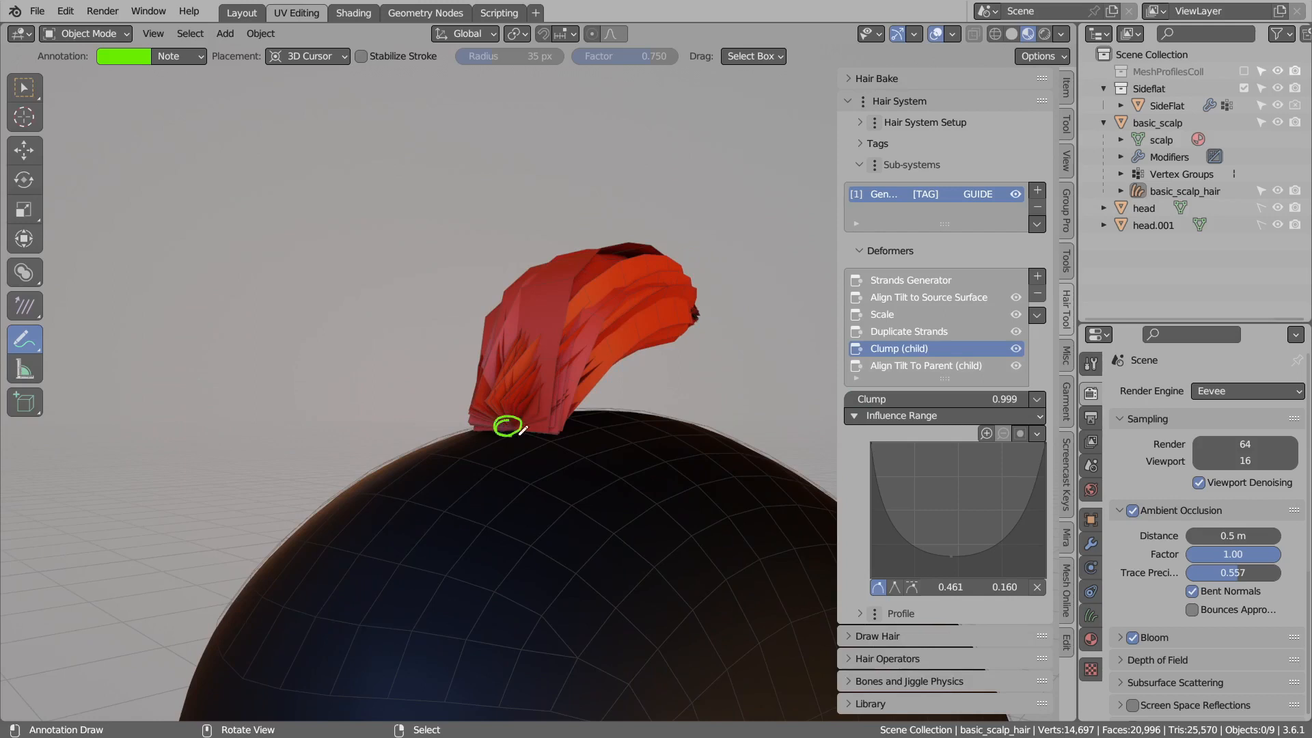
middle_click_drag(512, 422, 656, 349)
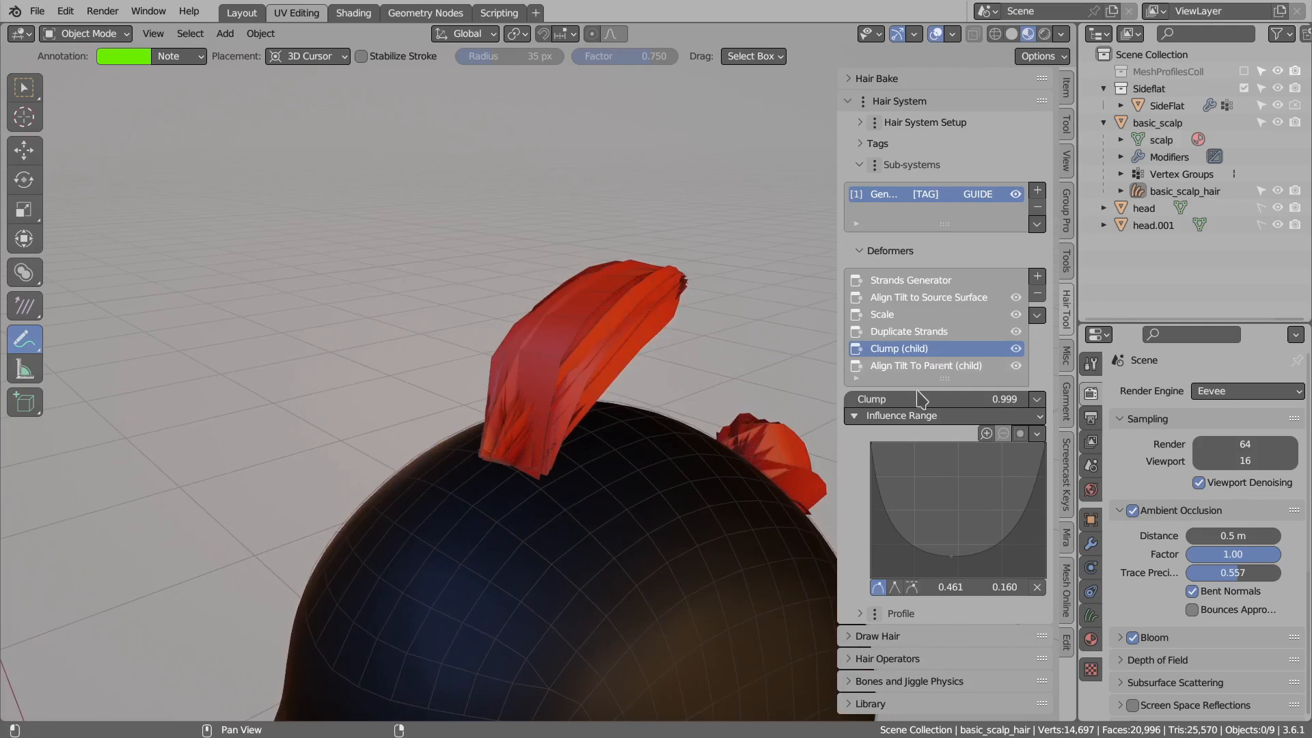
Increase the Duplicate Strands Radius, lower its Distribution Shape, and check the hair clumps from several sides.
left_click(919, 331)
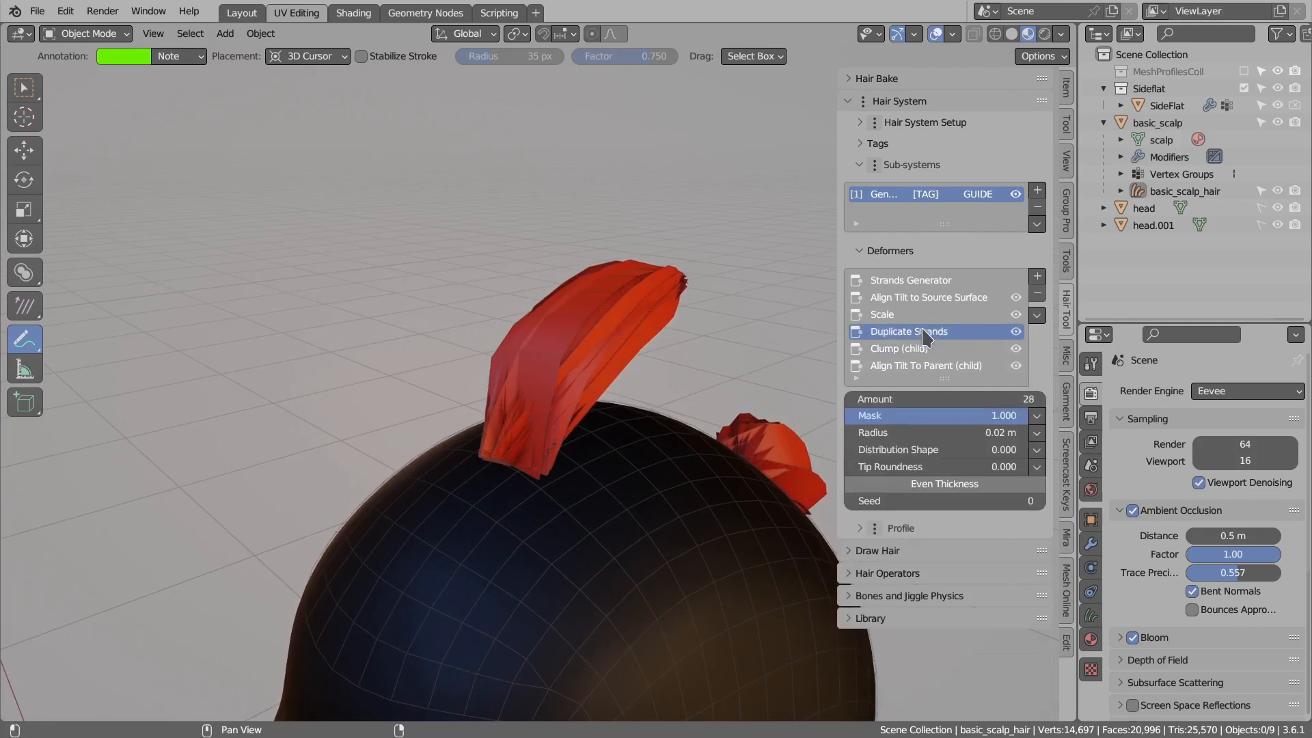
mouse_move(942, 432)
left_mouse_down()
mouse_move(970, 433)
mouse_move(955, 432)
left_mouse_up()
middle_click_drag(704, 359, 526, 365)
mouse_move(936, 450)
left_mouse_down()
mouse_move(882, 450)
mouse_move(919, 449)
left_mouse_up()
middle_click_drag(560, 342, 495, 286)
mouse_move(495, 286)
left_mouse_down()
mouse_move(574, 409)
mouse_move(522, 277)
left_mouse_up()
middle_click_drag(427, 325, 618, 325)
Add a Radius Set deformer after Align Tilt To Parent and shape its Influence Range profile curve into an arch ending at 1.000, 0.220.
left_click(941, 367)
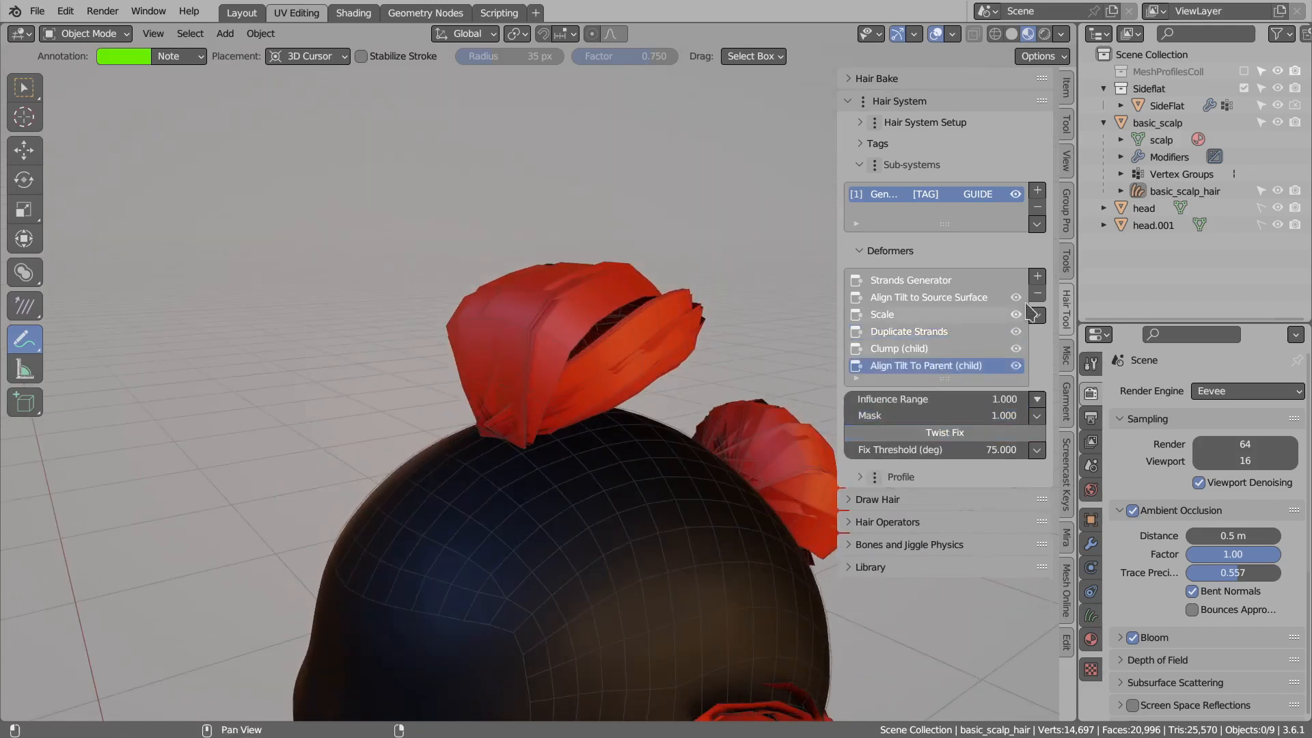
left_click(1037, 276)
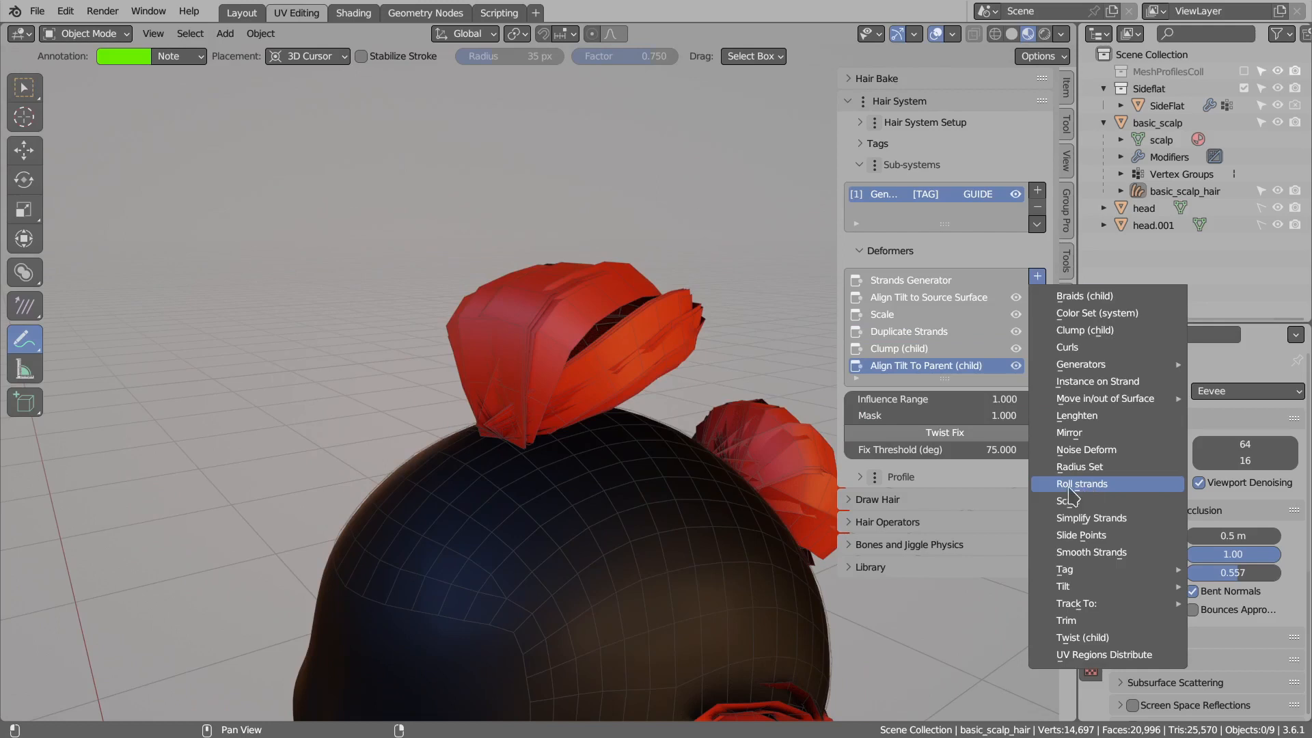
left_click(1078, 467)
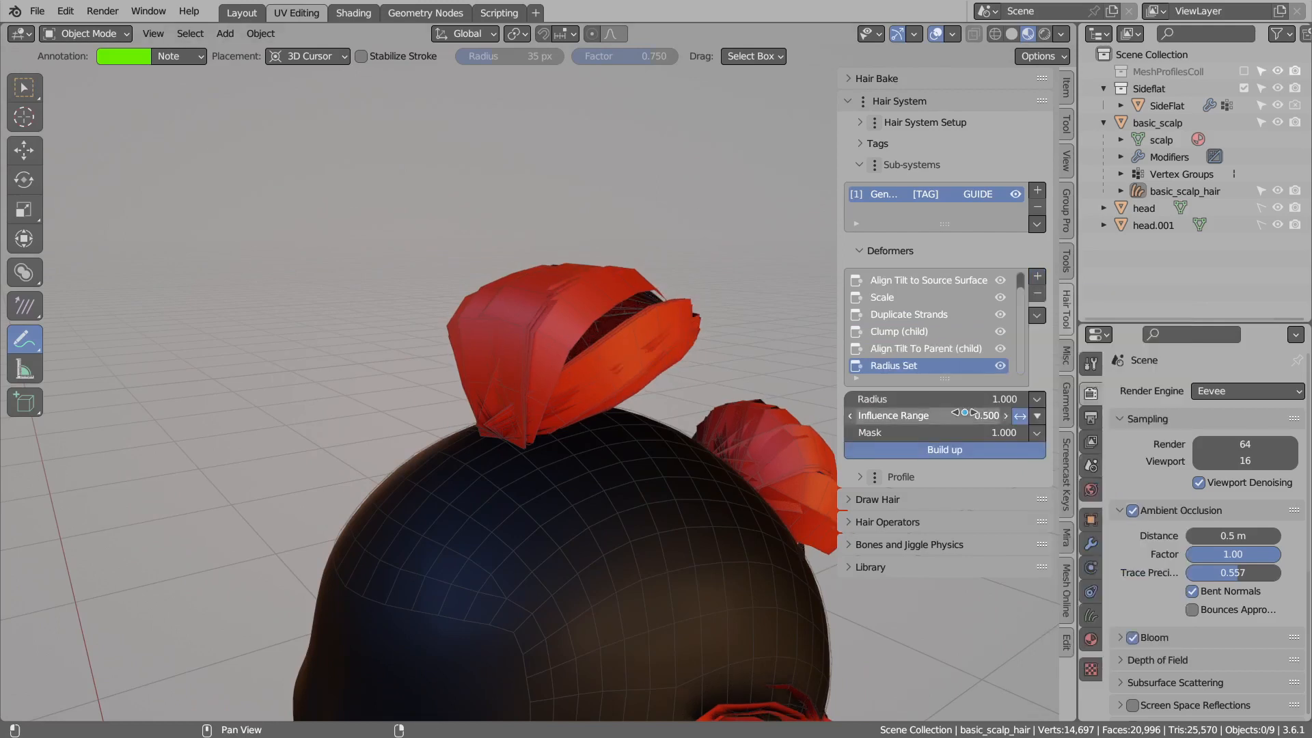
left_click(1037, 415)
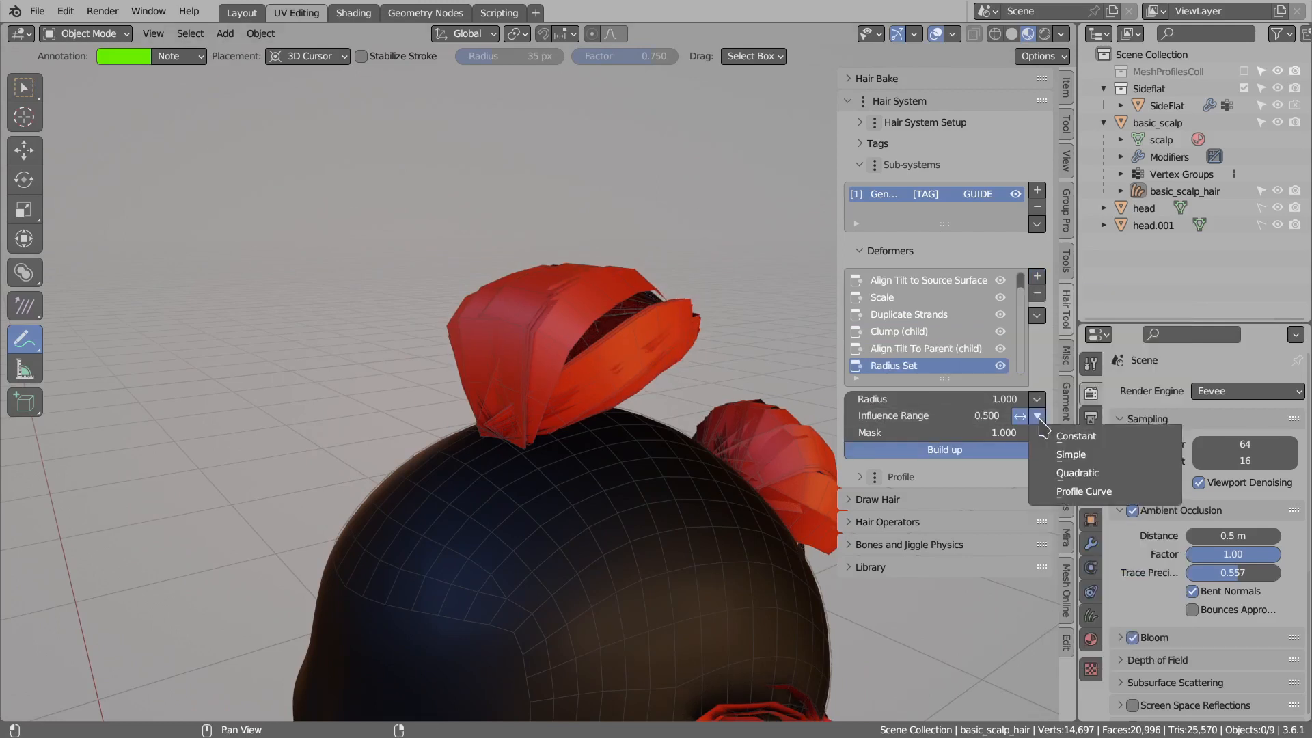
left_click(1085, 492)
left_click_drag(952, 517, 942, 474)
left_click_drag(1045, 444, 1044, 548)
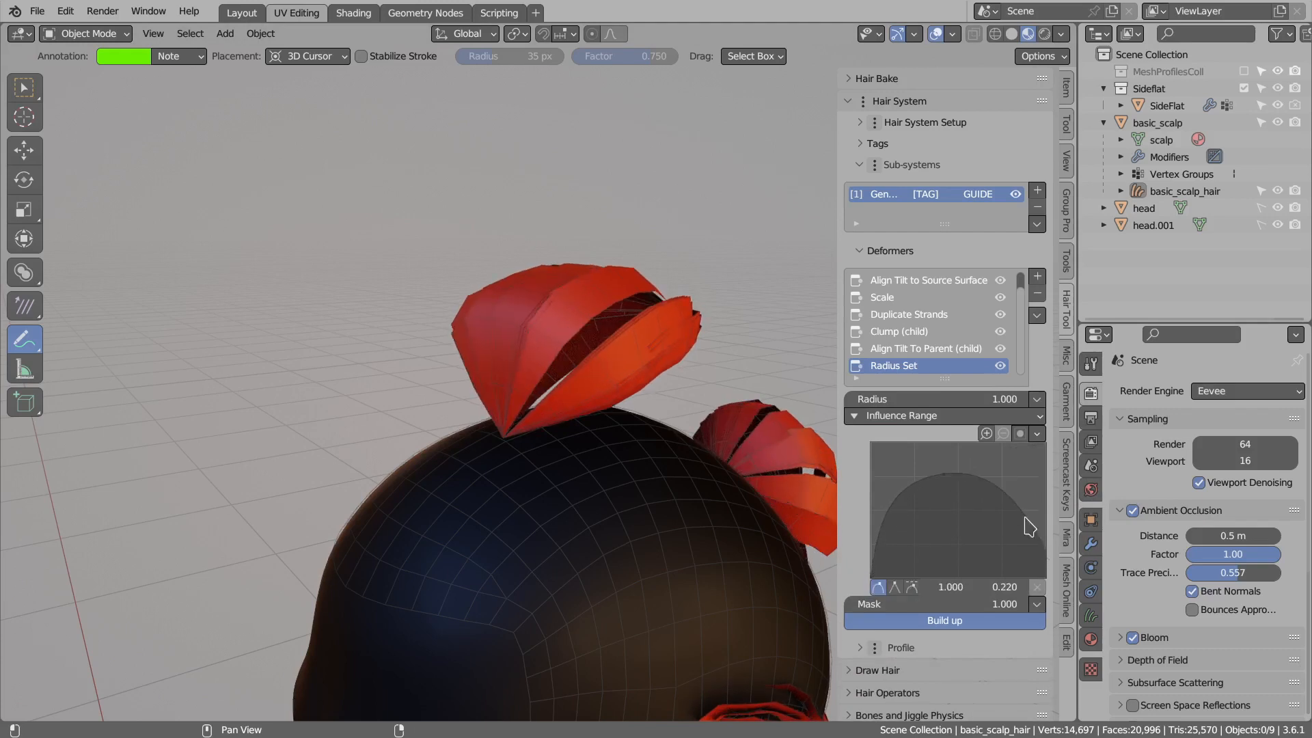
Raise the middle point of the Radius Set Influence Range curve to 0.496, 0.910 and enlarge the deformer list to show every entry.
left_click_drag(951, 474, 958, 455)
middle_click_drag(625, 311, 876, 391)
left_click_drag(947, 383, 945, 408)
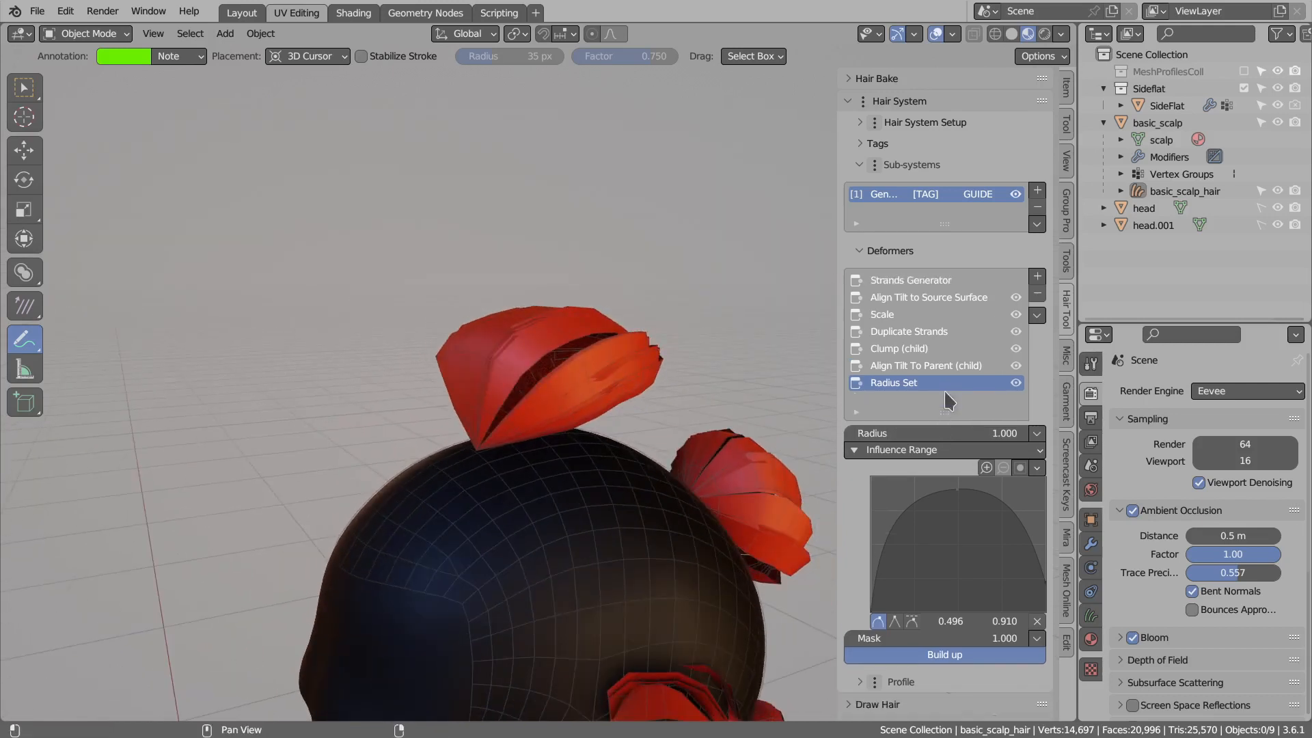
Select the Duplicate Strands deformer and examine the hair clump above the ear, marking its round outline with annotations and erasing them.
left_click(908, 333)
middle_click_drag(751, 253, 935, 283)
middle_click_drag(506, 519, 448, 506)
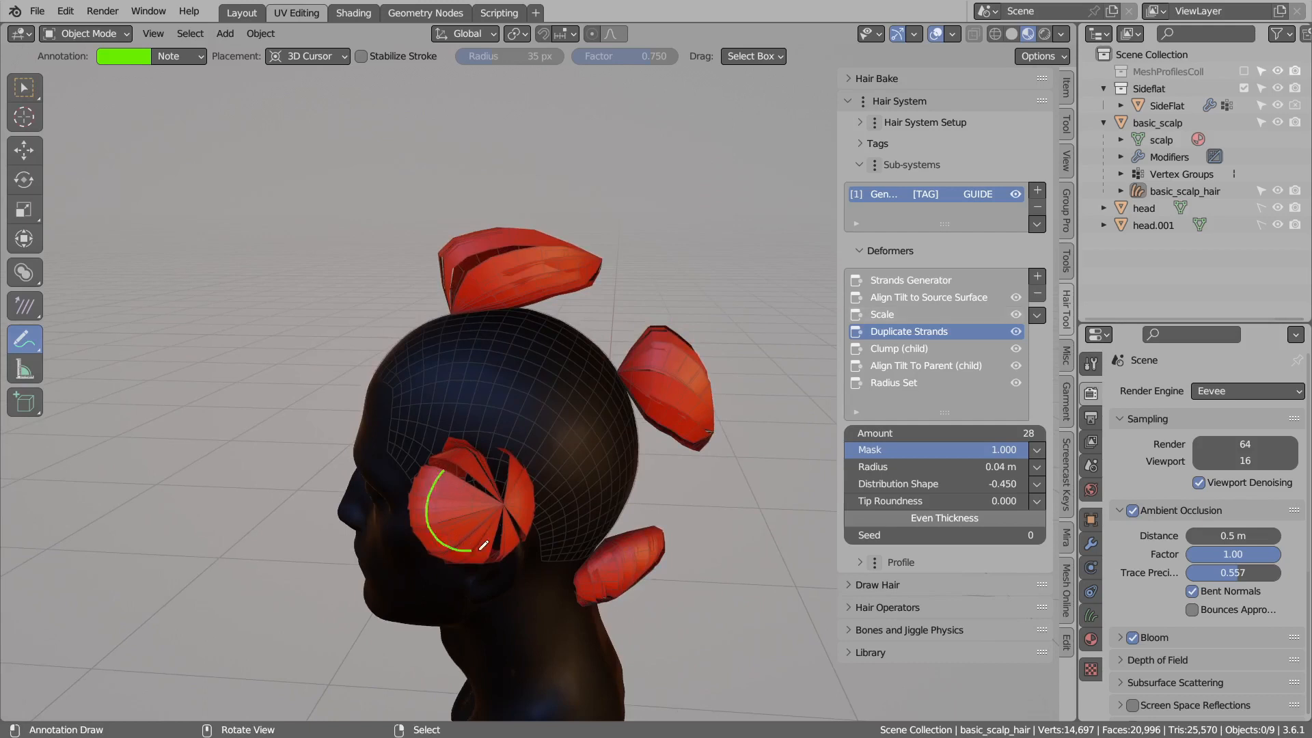
left_click_drag(523, 477, 431, 493)
key("ctrl+z")
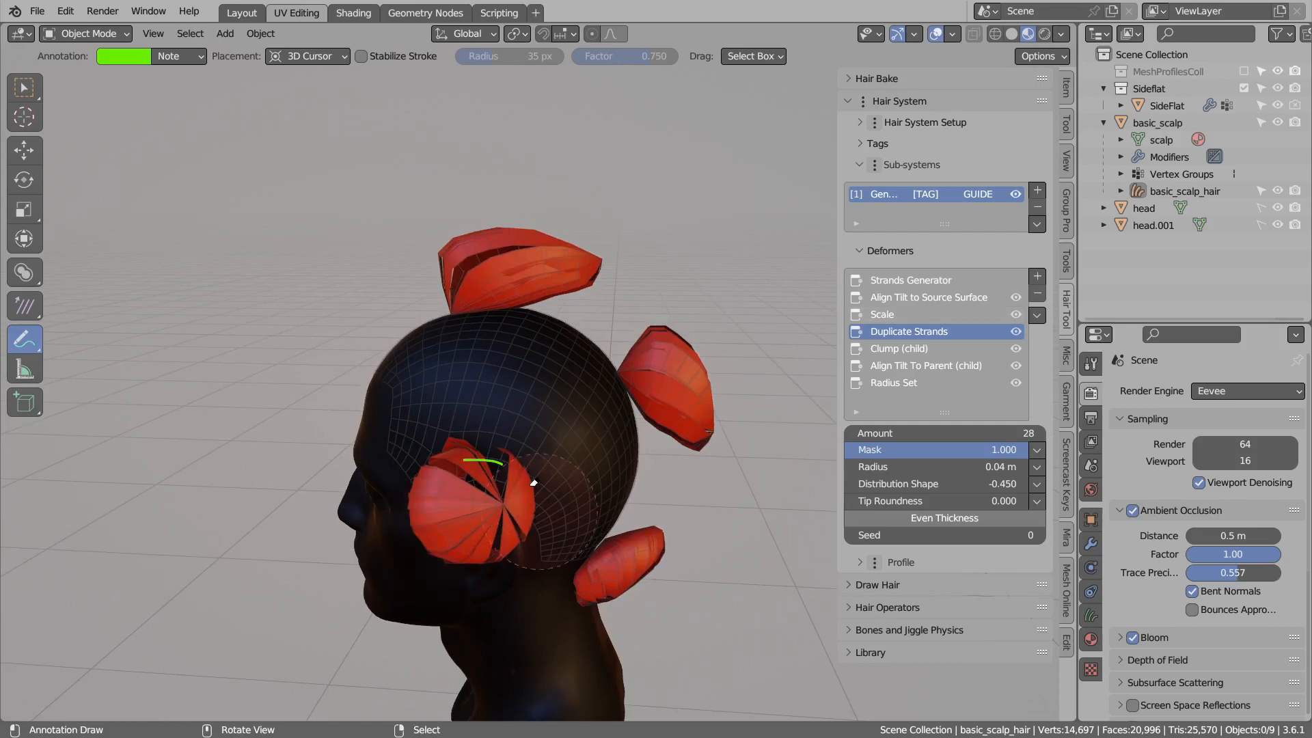
mouse_move(548, 483)
middle_mouse_down()
mouse_move(678, 474)
mouse_move(625, 470)
middle_mouse_up()
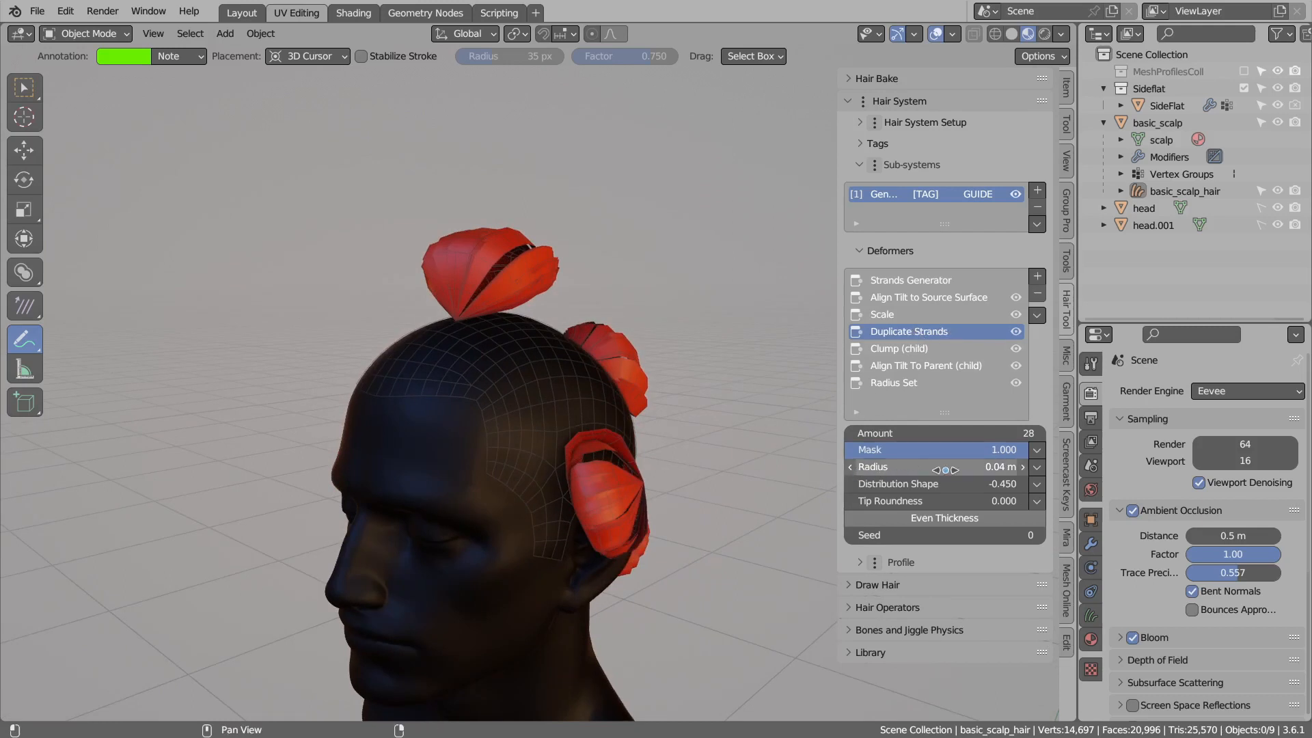
Add a Length Mask to the Duplicate Strands Radius and set the mask's Min to 0.400.
left_click(1036, 466)
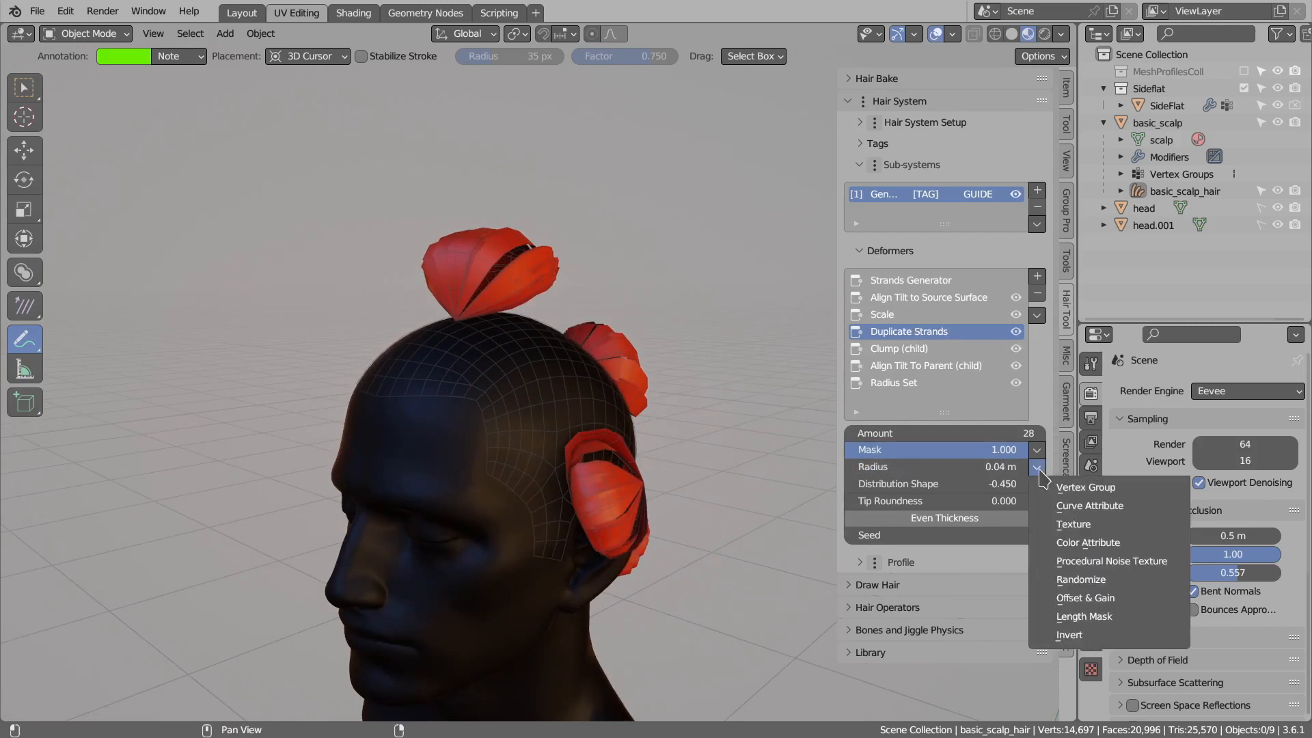
left_click(1077, 617)
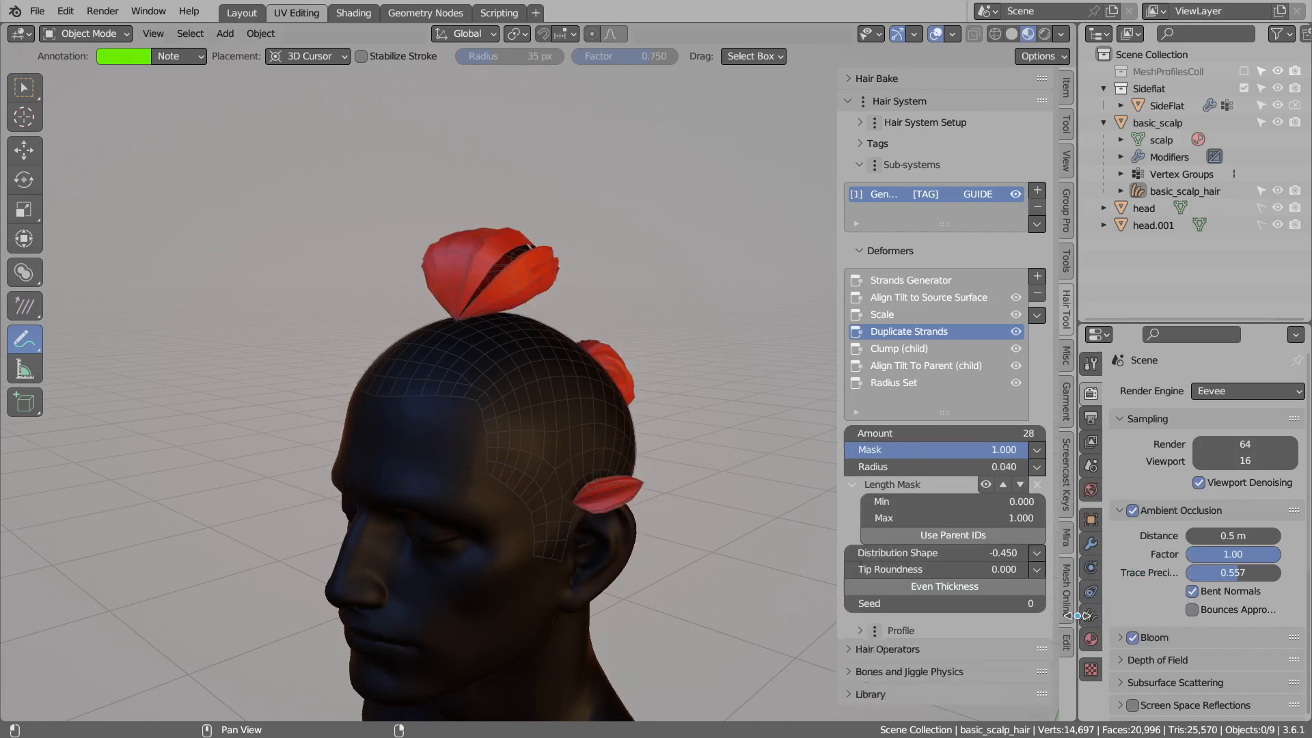
scroll(666, 530, "up", 2)
middle_click_drag(666, 529, 544, 565)
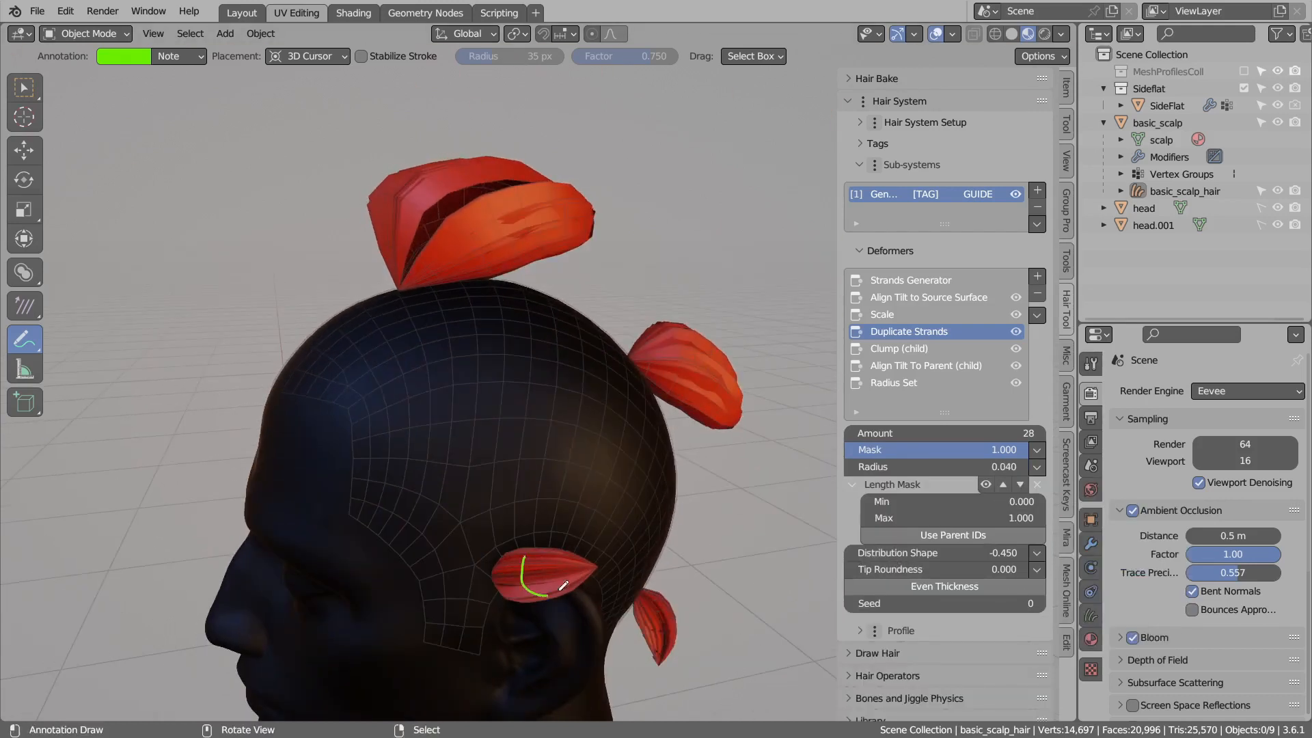
mouse_move(546, 573)
left_mouse_down("ctrl")
mouse_move(506, 568)
mouse_move(540, 576)
left_mouse_up("ctrl")
left_click_drag(1023, 502, 1017, 502)
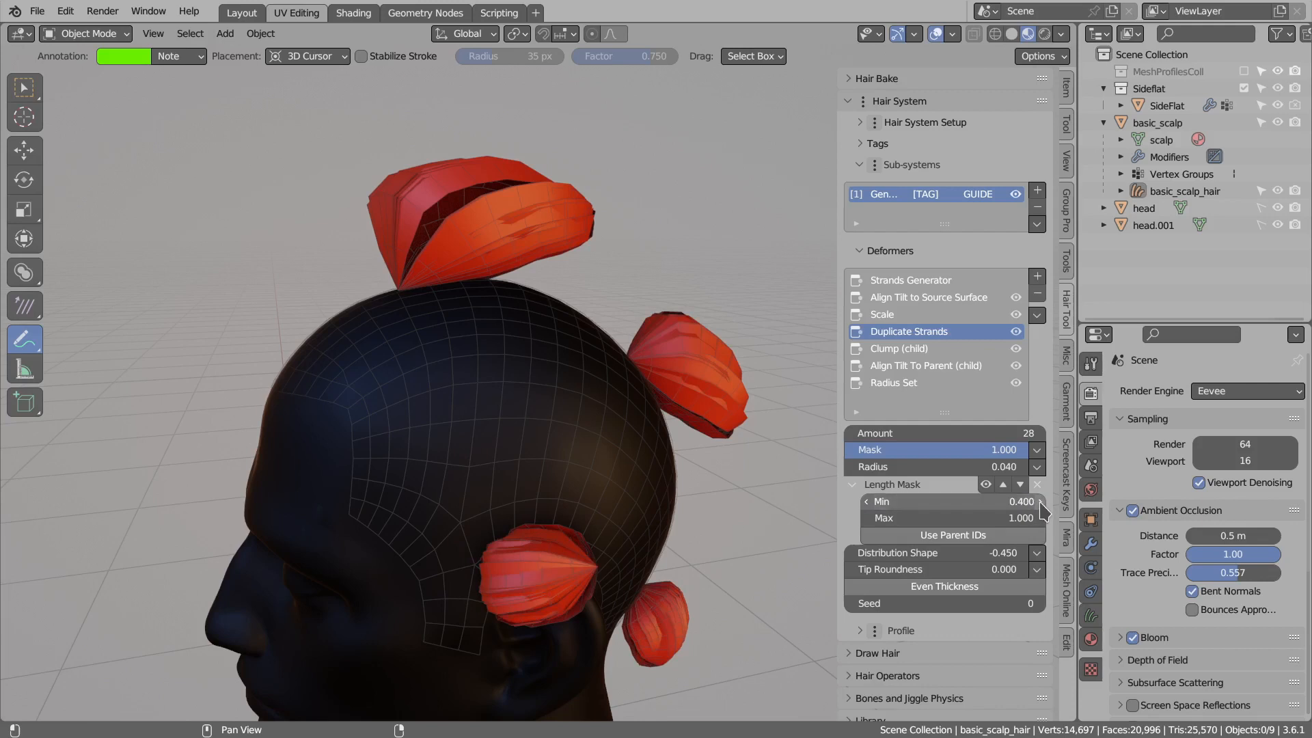
Inspect the length-masked clumps from several sides, circling the one above the ear with an annotation and erasing it.
middle_click_drag(532, 527, 578, 506)
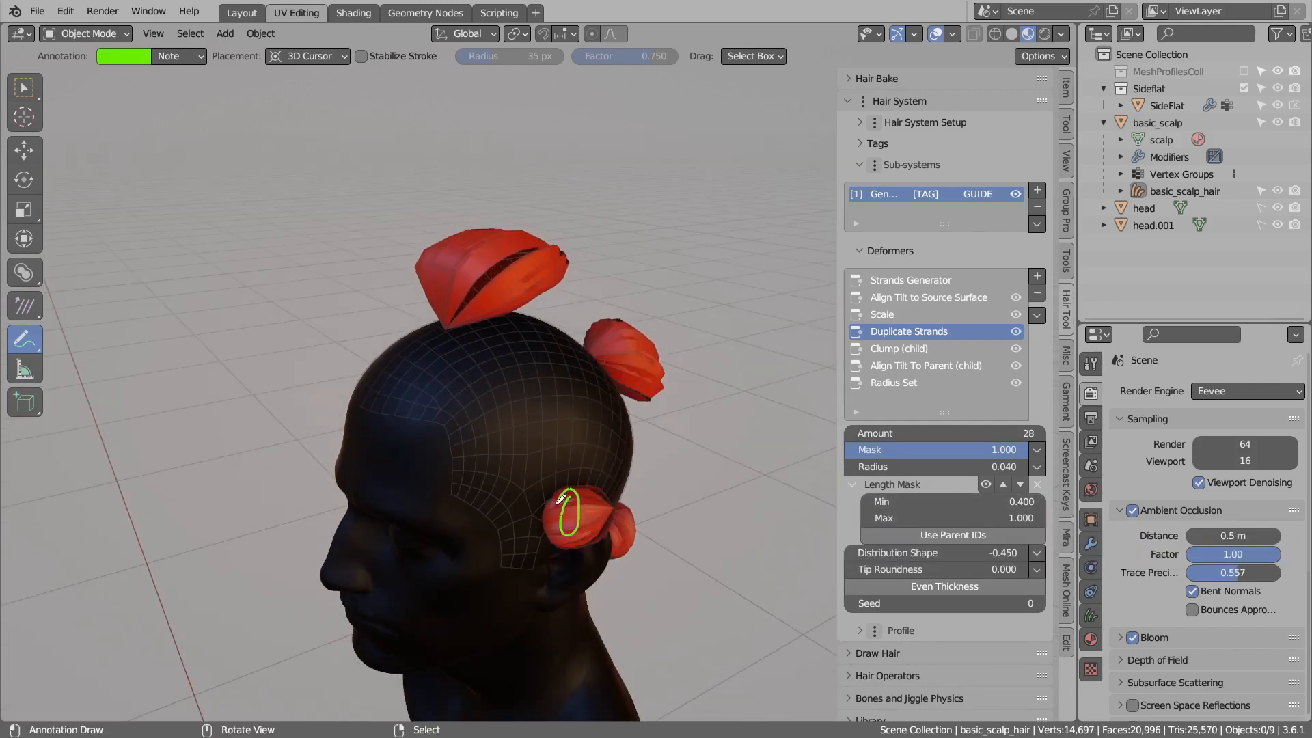
key("ctrl+z")
key("ctrl+z")
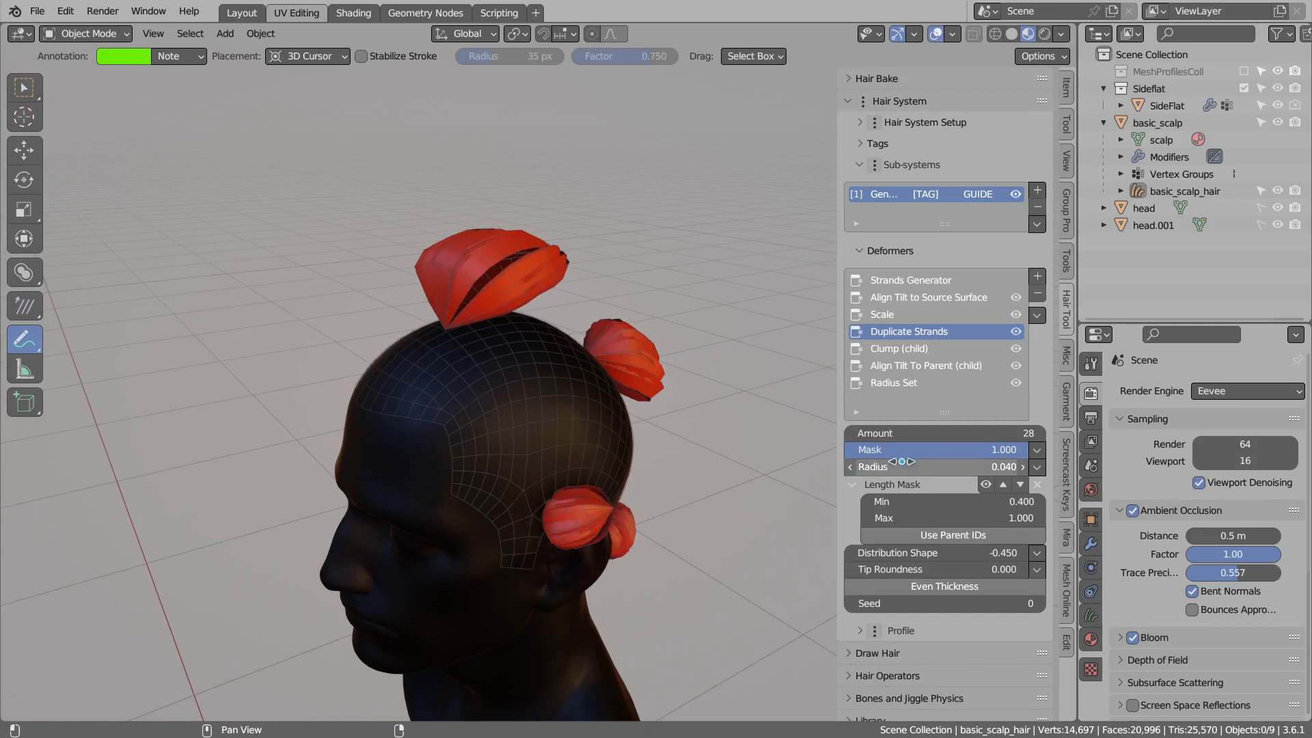
middle_click_drag(589, 337, 491, 342)
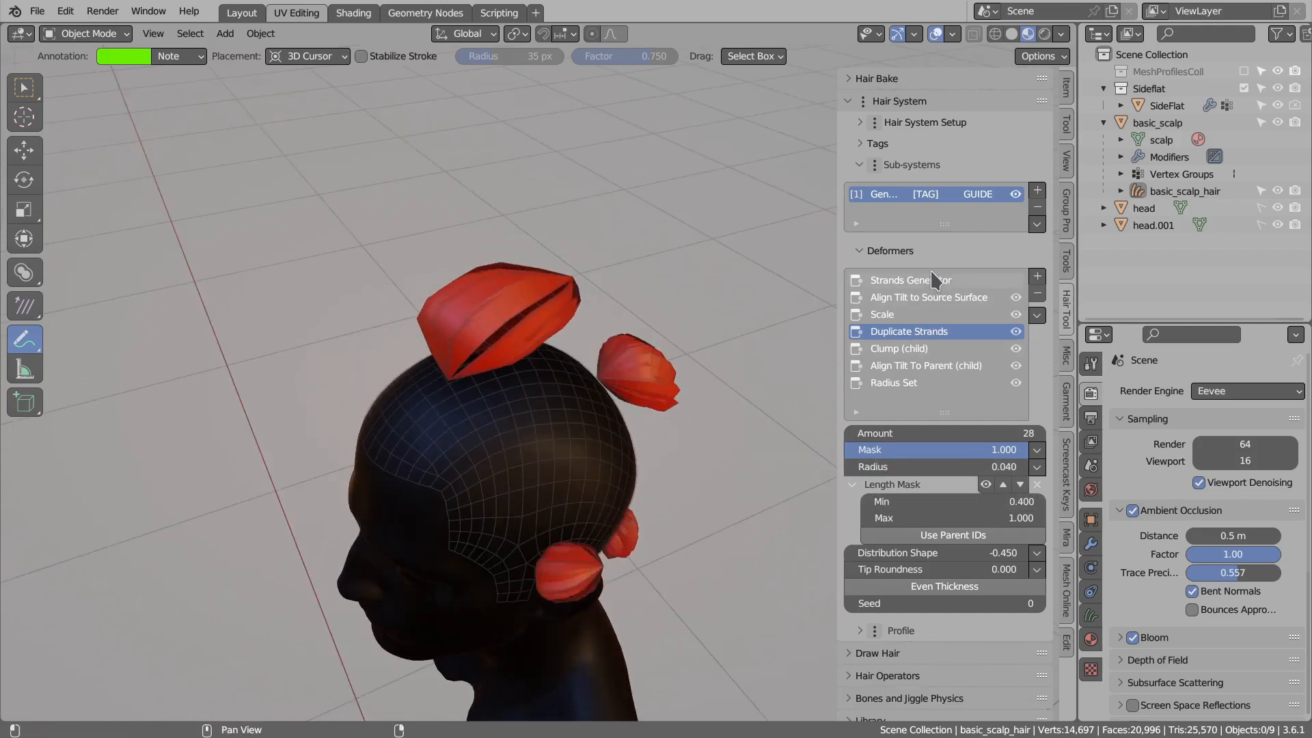
Lower the Strands Generator's Distance Min to cover the scalp densely with clumps, trying 0.01 m and entering 0.043 m.
left_click(909, 280)
left_click(940, 508)
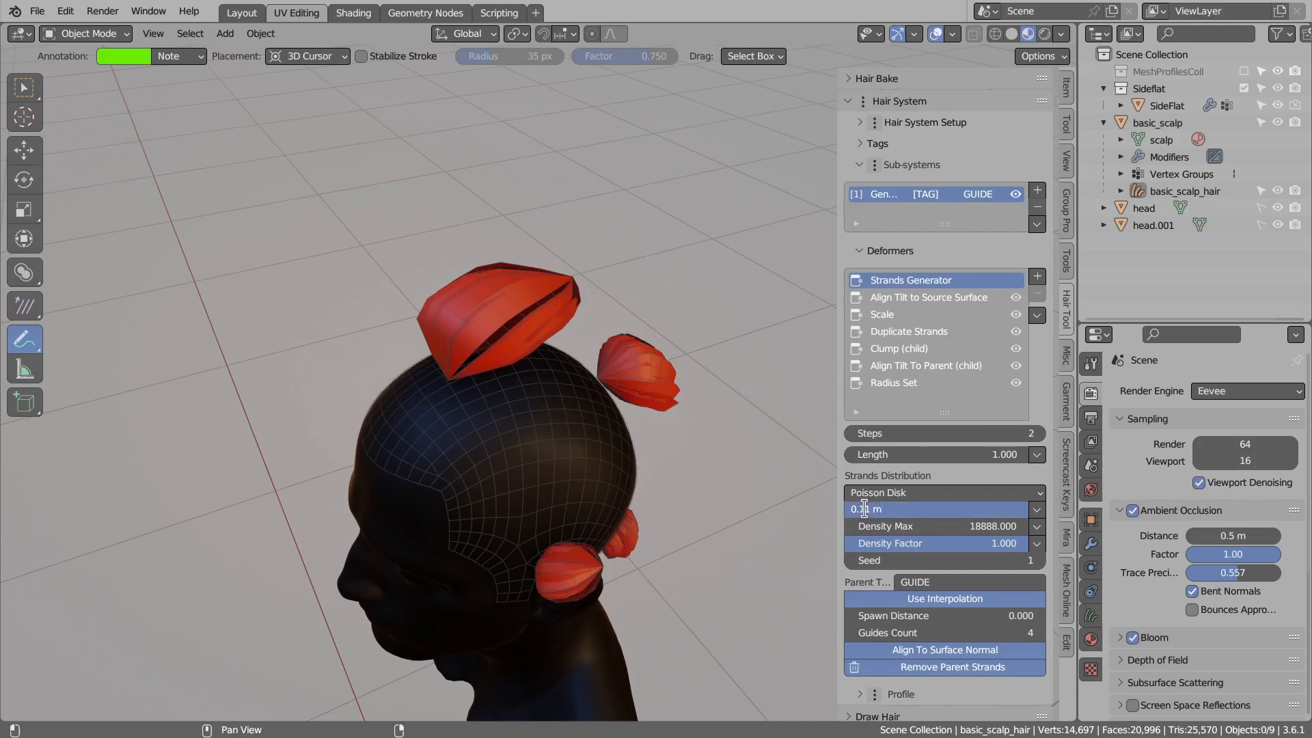
key("Return")
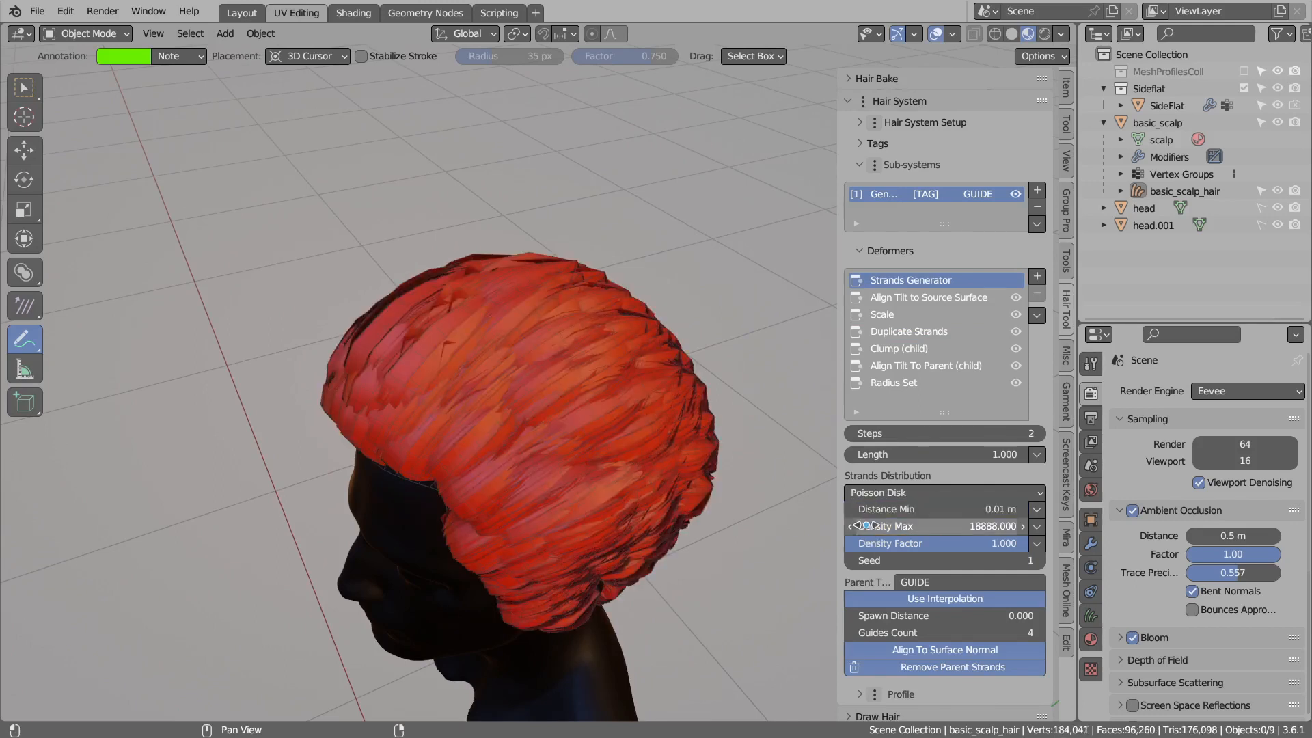
left_click(880, 510)
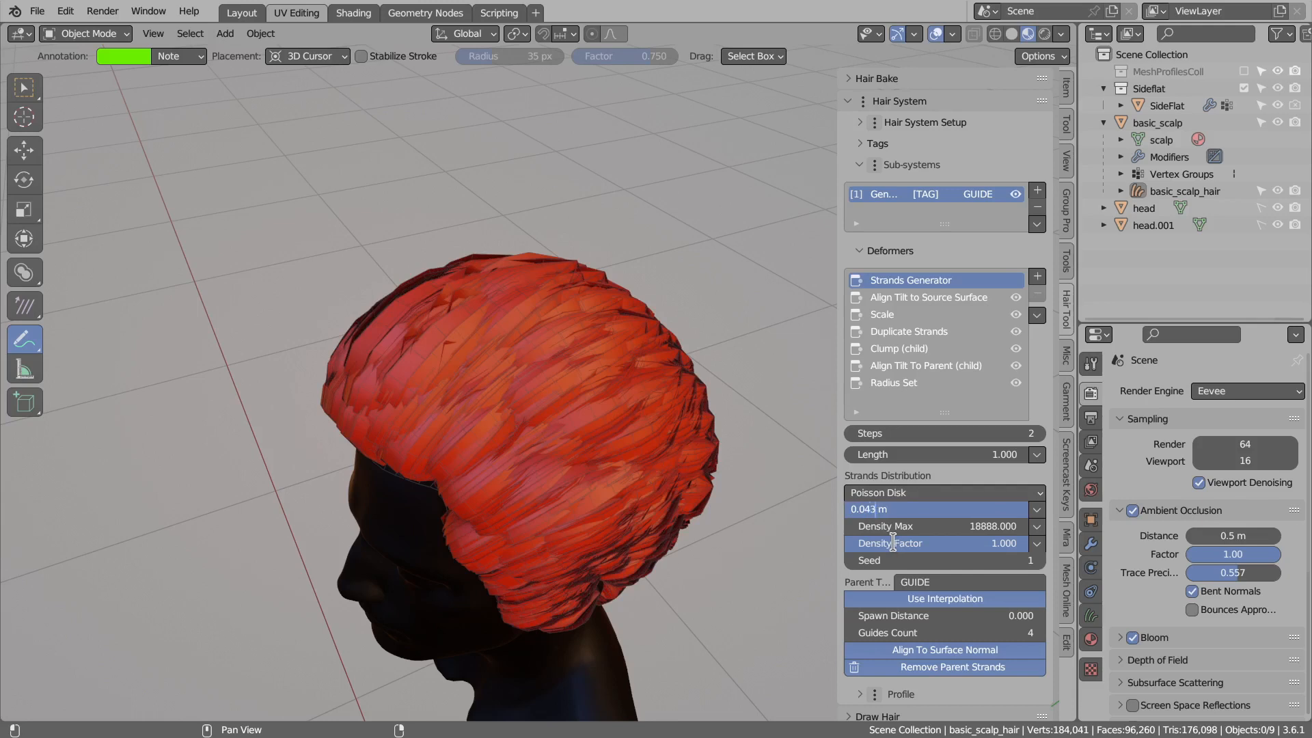
Set the Strands Generator's minimum distance to 0.03 m.
key("BackSpace")
key("Return")
middle_click_drag(582, 472, 551, 422)
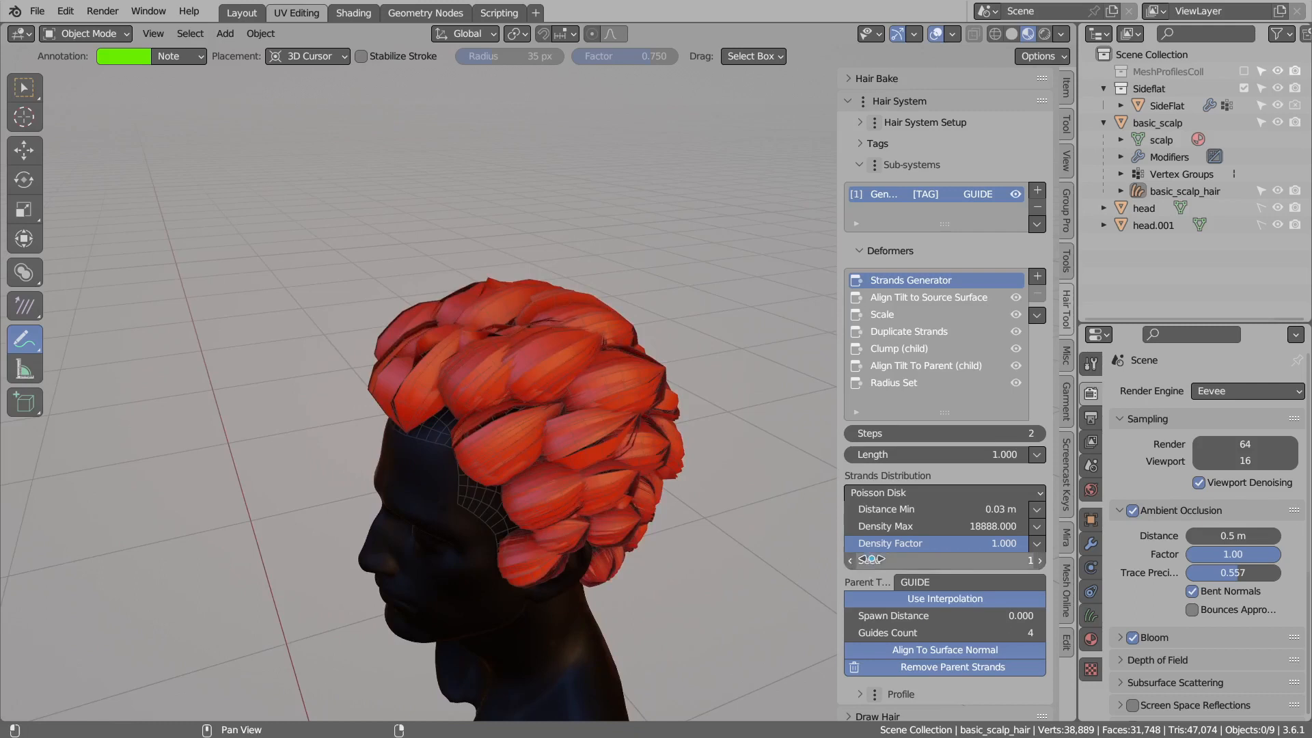
left_click(916, 525)
left_click(854, 526)
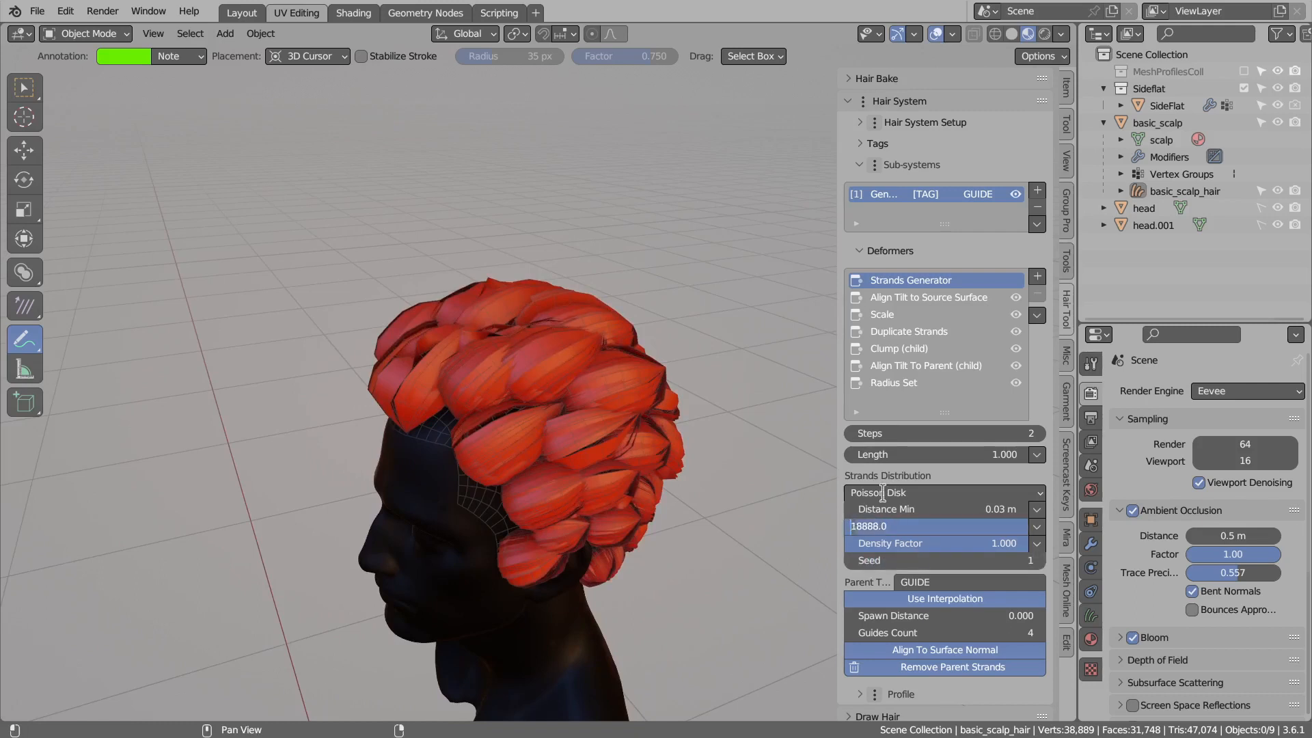
key("Return")
middle_click_drag(621, 400, 526, 376)
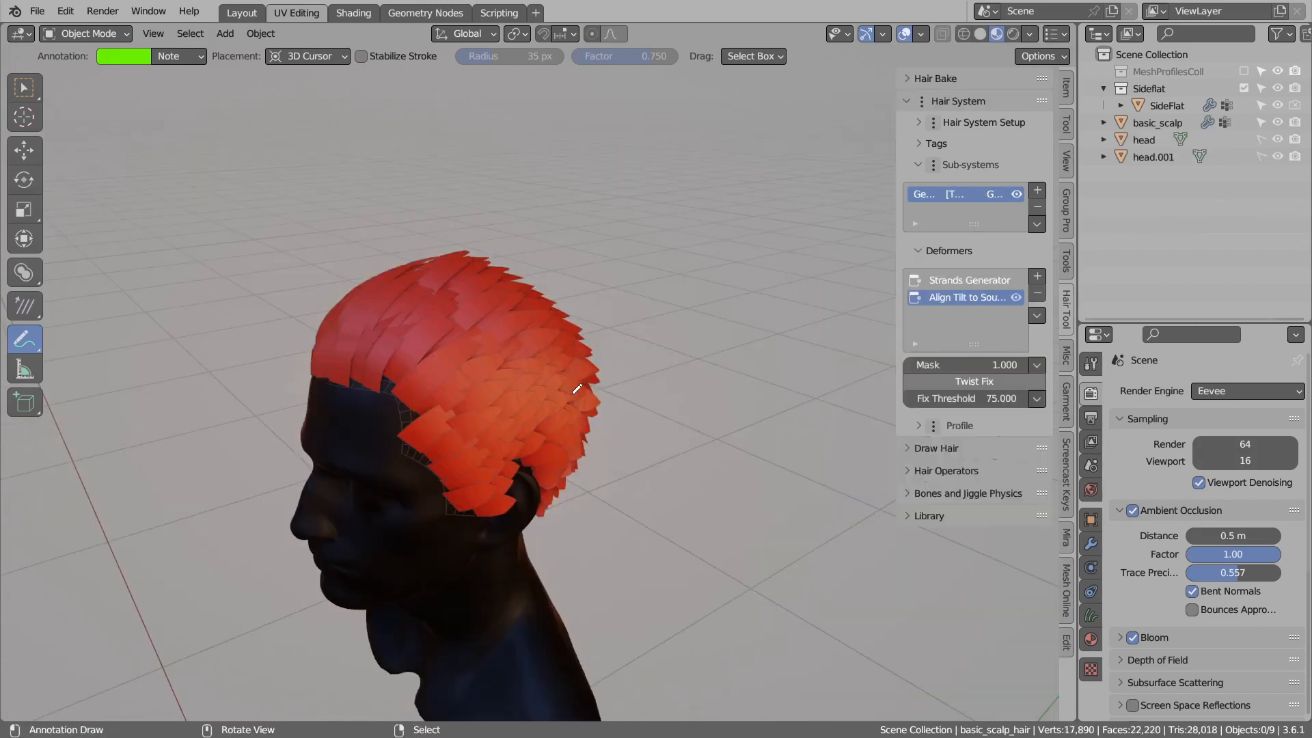
Add a Braids Generator deformer to the scalp hair and set its Global Scale to 0.1.
left_click(1037, 277)
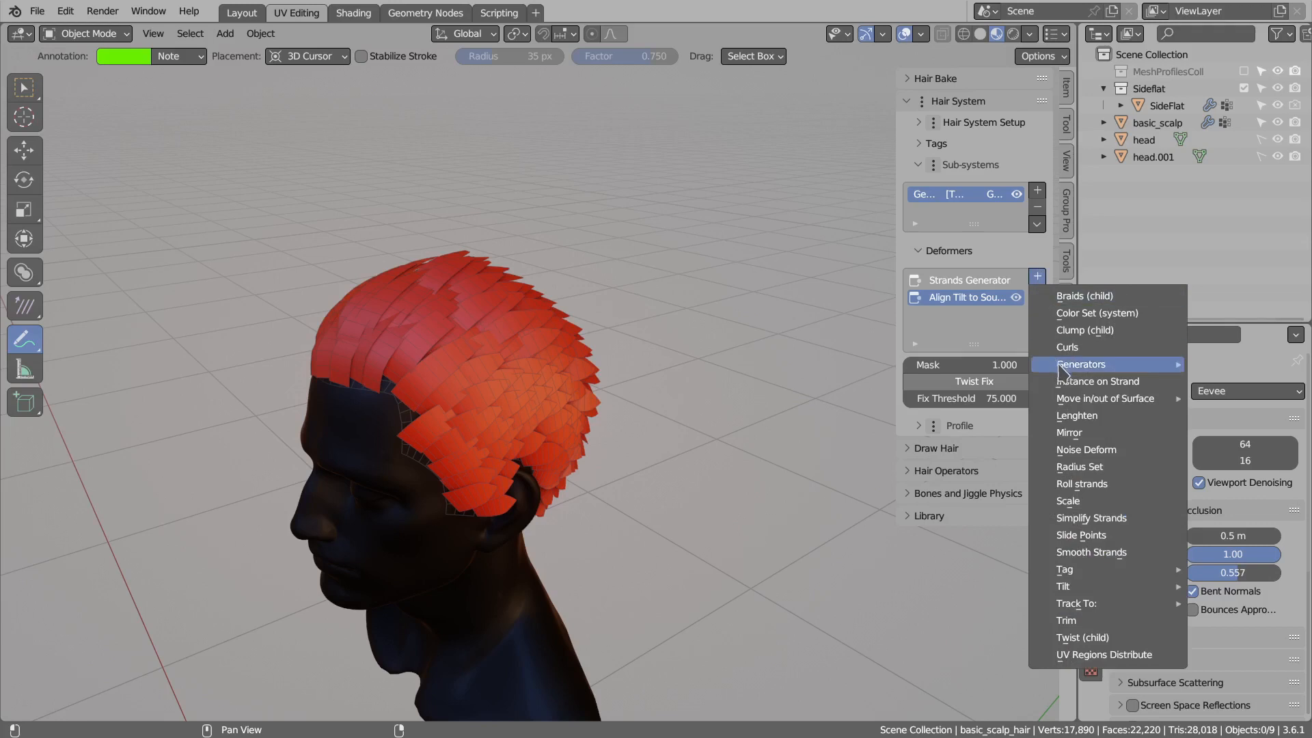
mouse_move(1093, 366)
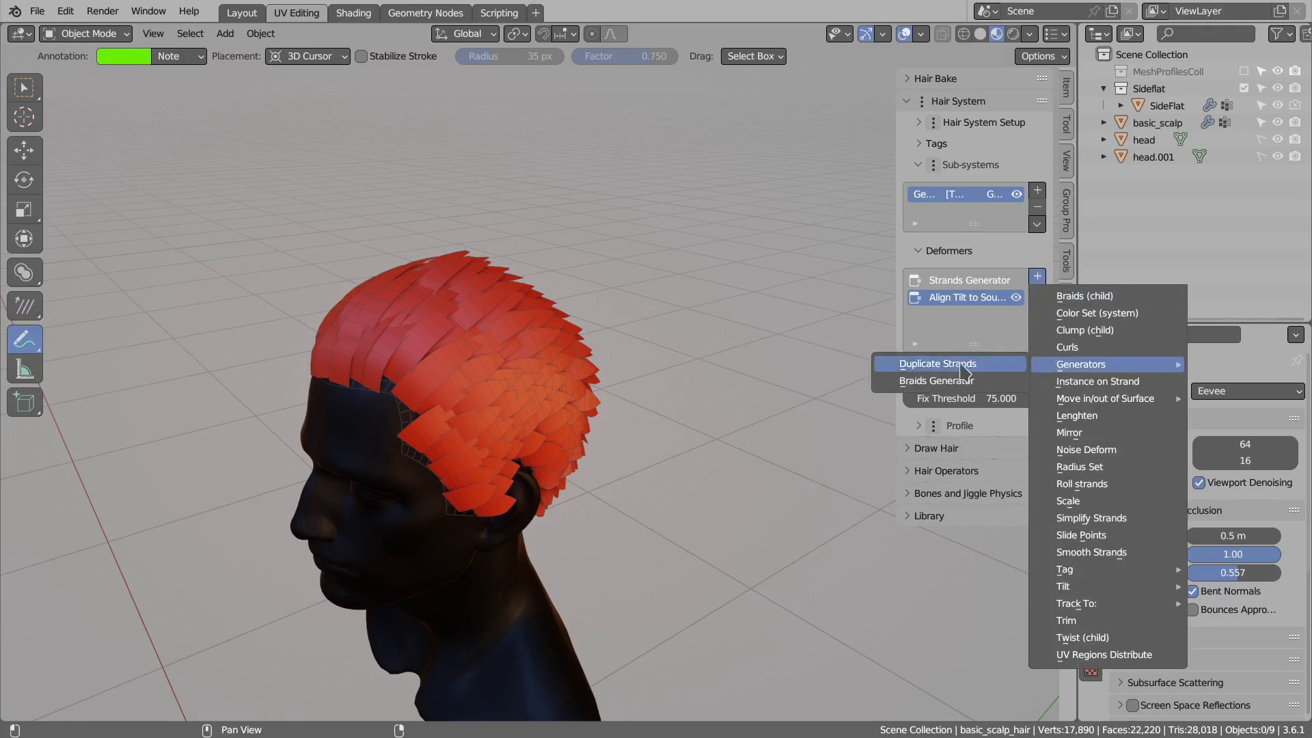
left_click(933, 388)
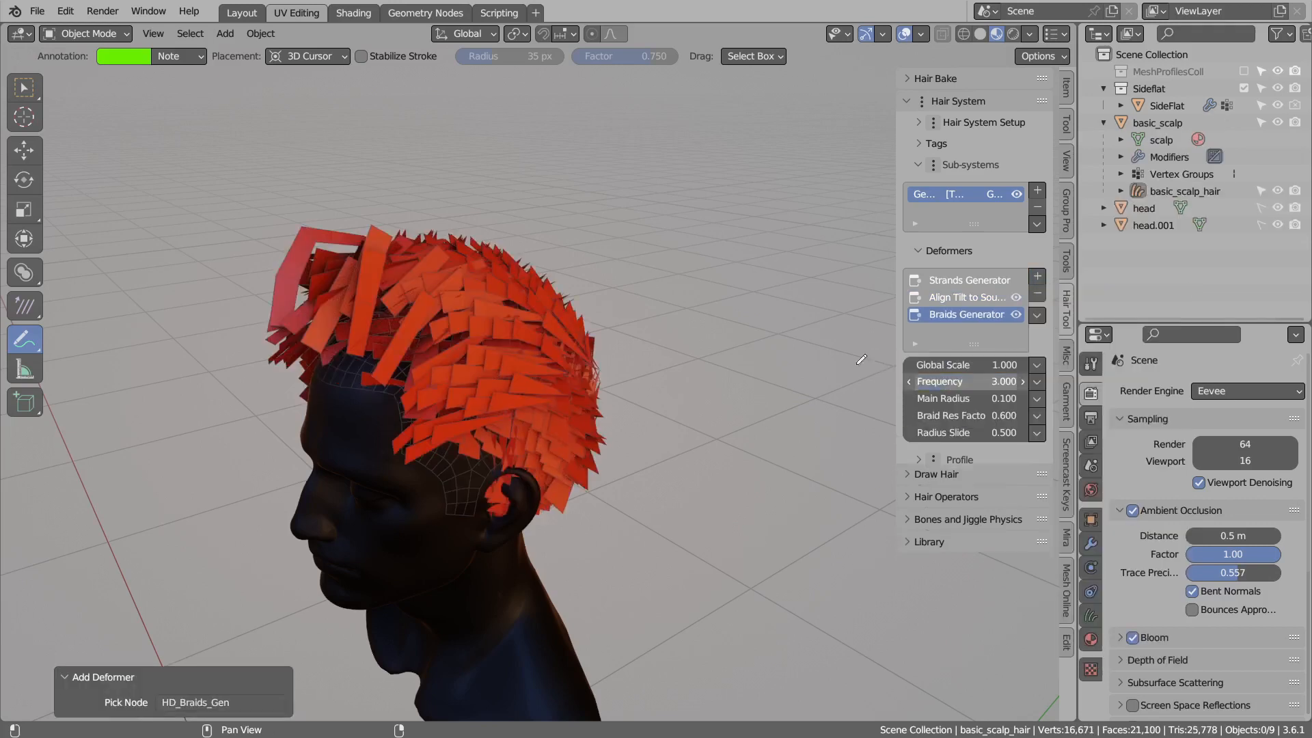
left_click(1003, 366)
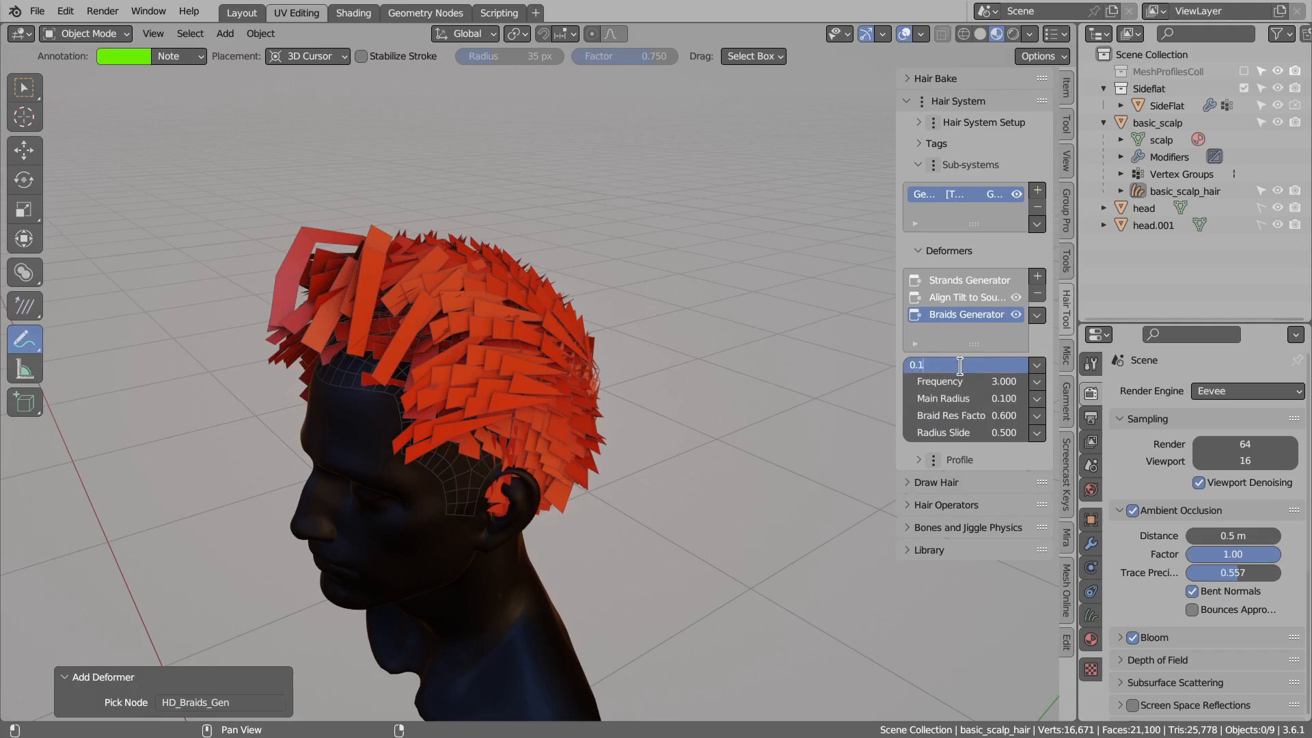
type("0.1")
key("Return")
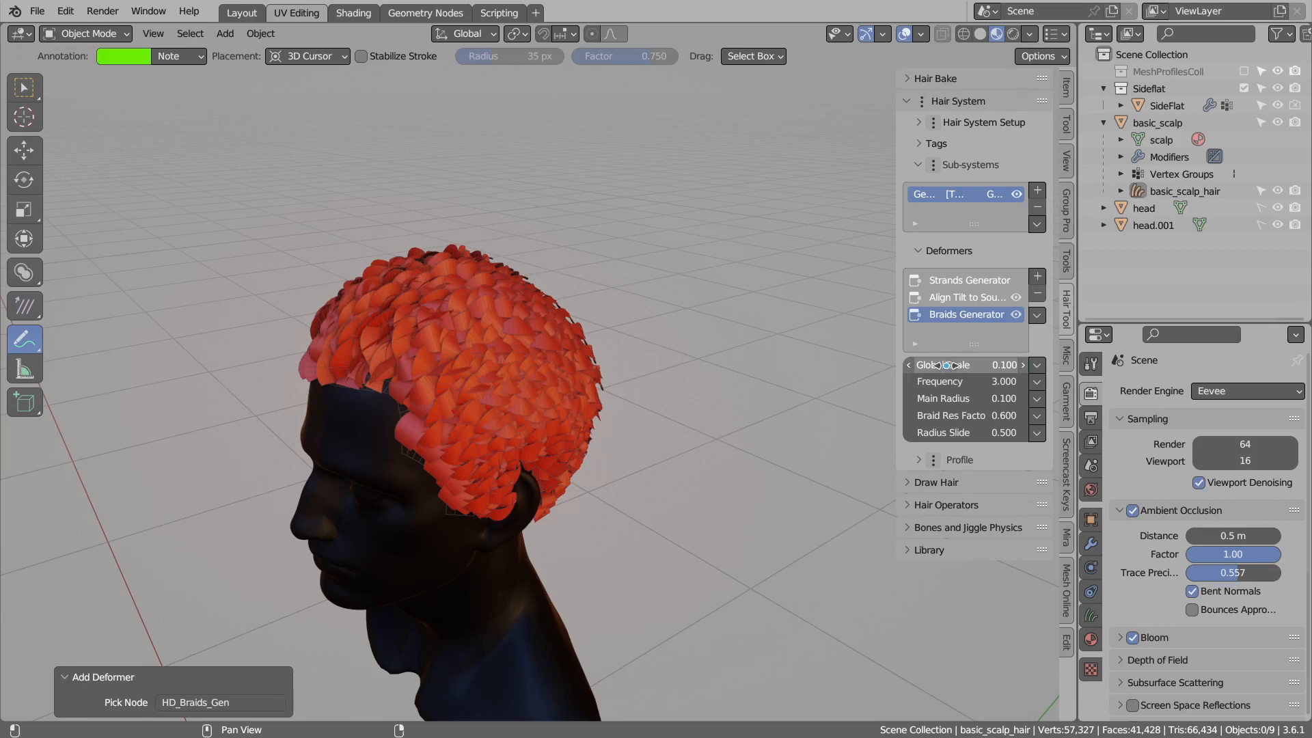
middle_click_drag(551, 331, 547, 393)
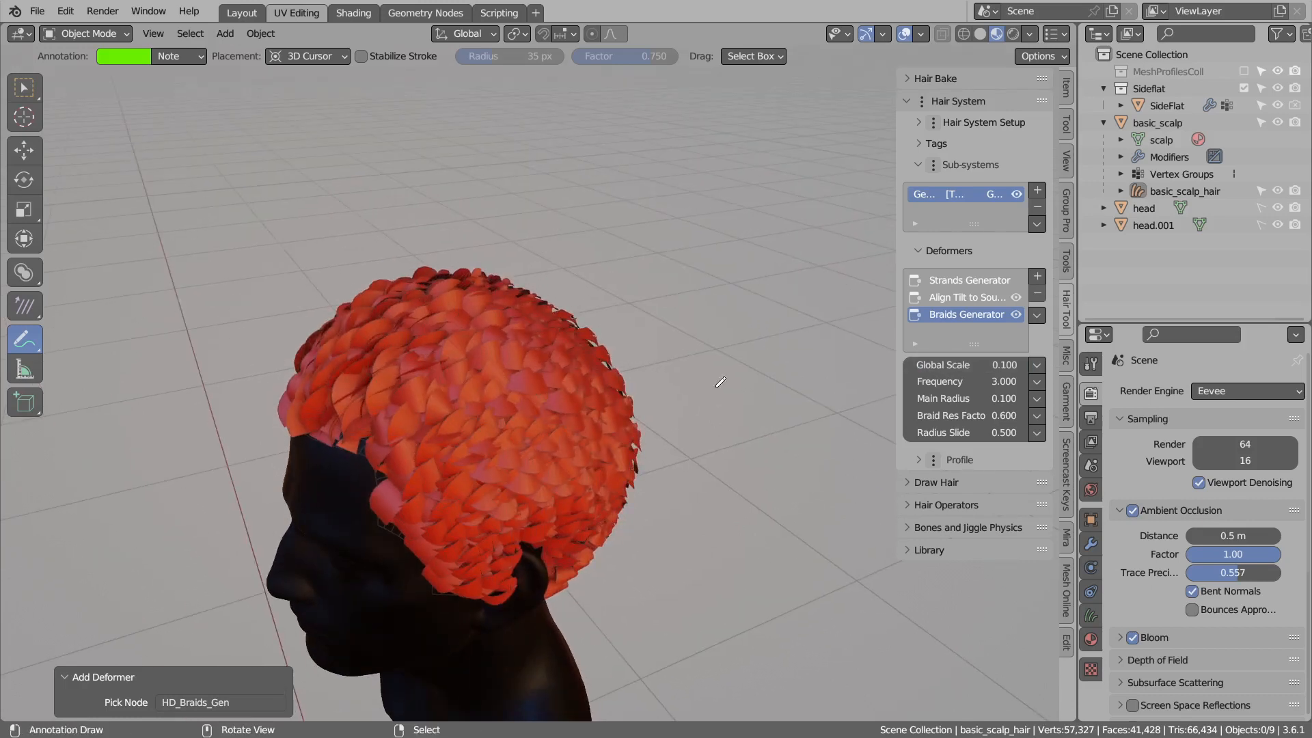
Set the Strands Generator's minimum distance to 0.11 m.
left_click(980, 277)
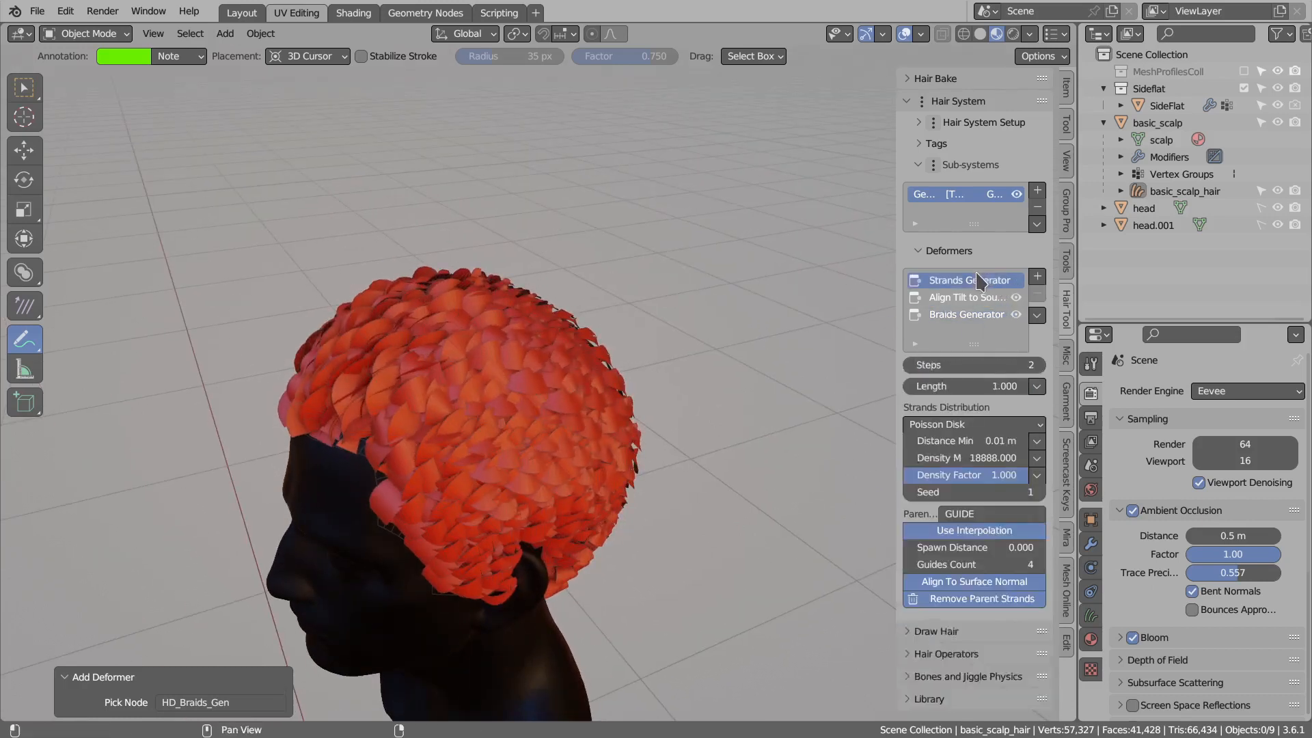
left_click(940, 386)
left_click(922, 441)
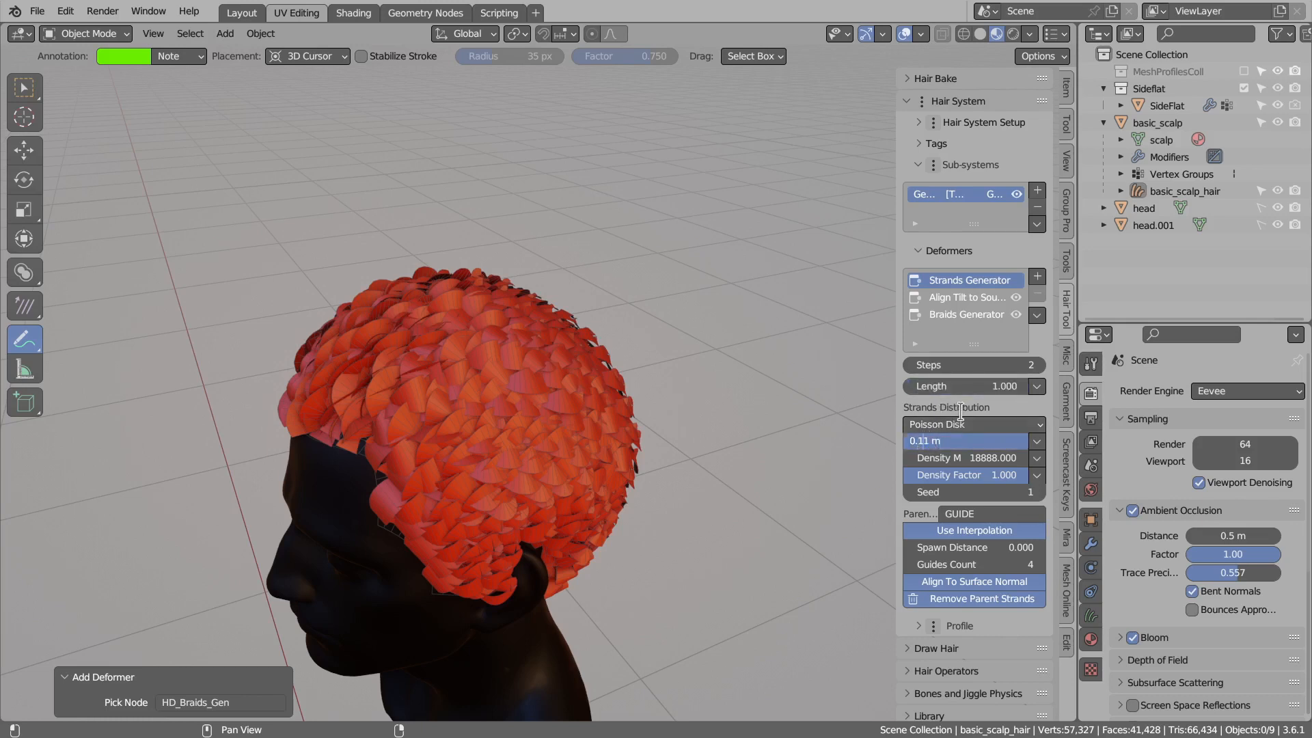
key("Return")
Select the Braids Generator and compare the sparse strands with that deformer hidden and shown.
left_click(1016, 314)
middle_click_drag(451, 348, 532, 437)
scroll(554, 364, "up", 2)
left_click(966, 314)
left_click(1016, 314)
left_click(571, 483)
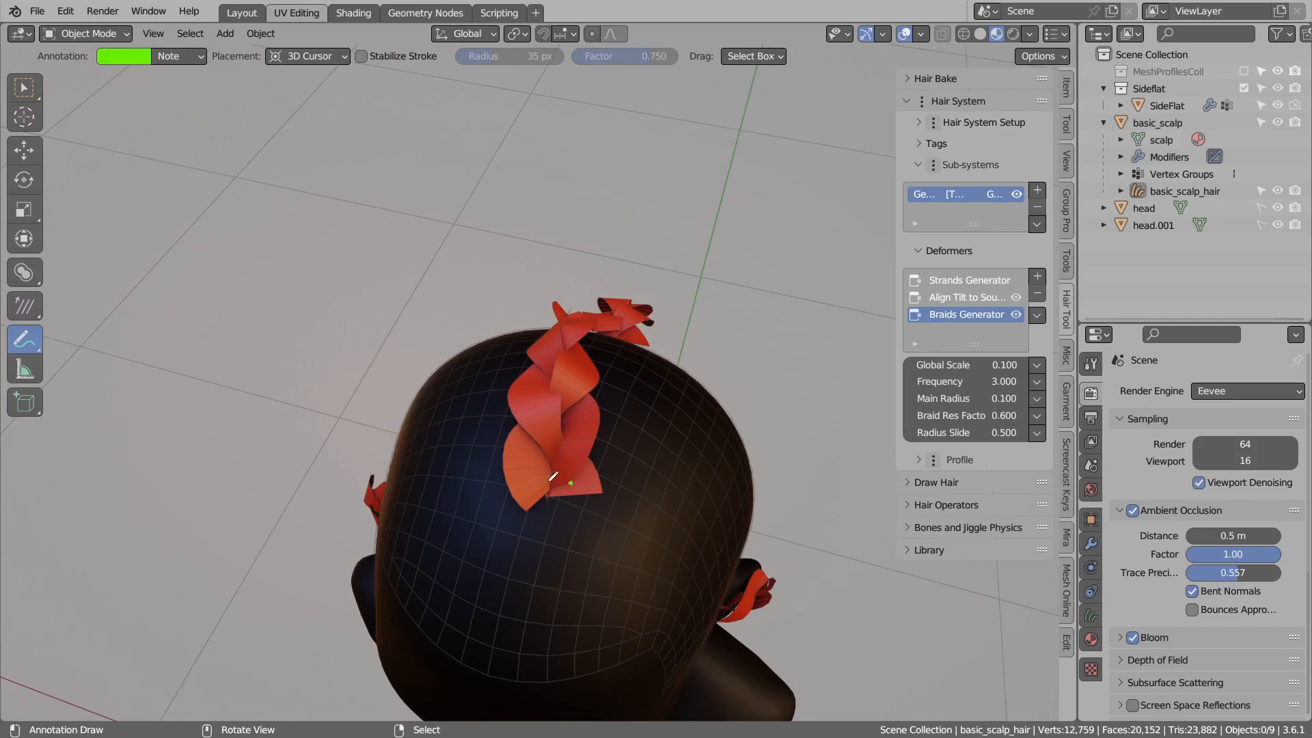
mouse_move(580, 352)
left_mouse_down("ctrl")
mouse_move(571, 428)
mouse_move(550, 425)
left_mouse_up("ctrl")
middle_click_drag(609, 428, 543, 403)
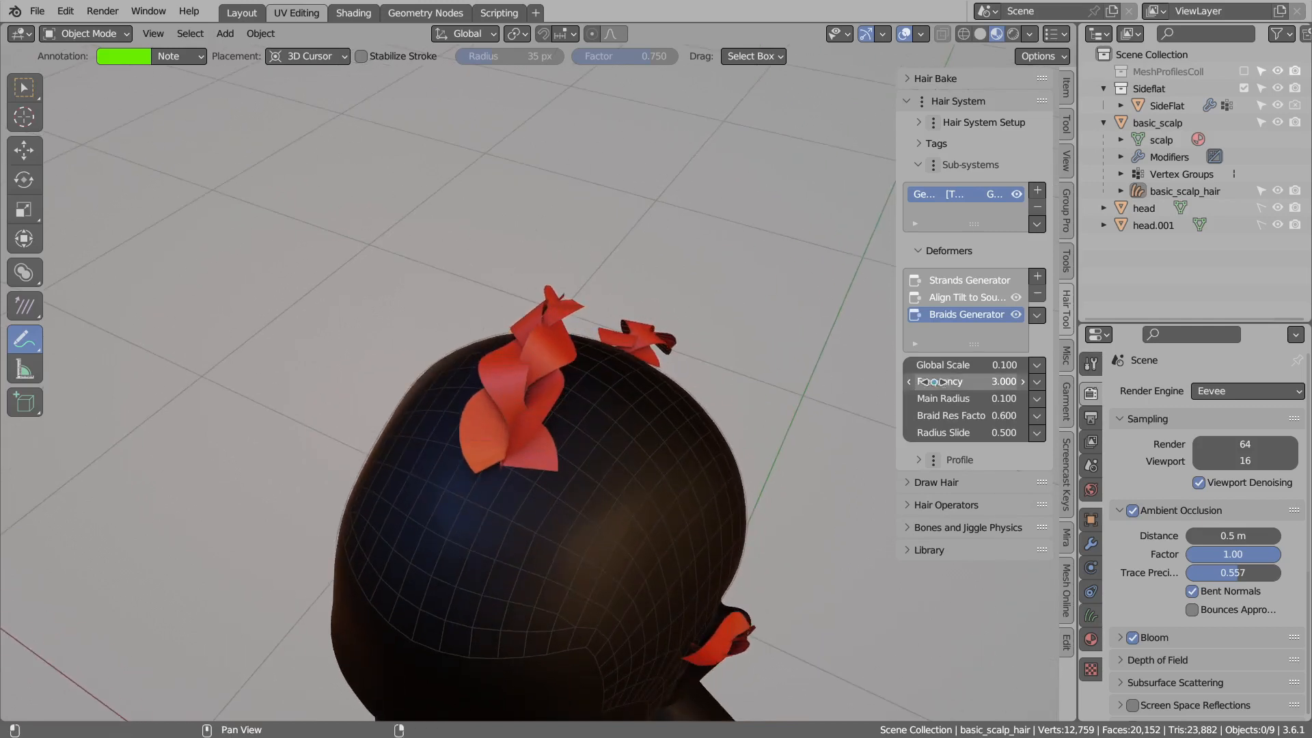
Switch the hair profile to Circle Profile with UV and set its width to 0.006.
left_click(961, 462)
left_click(933, 485)
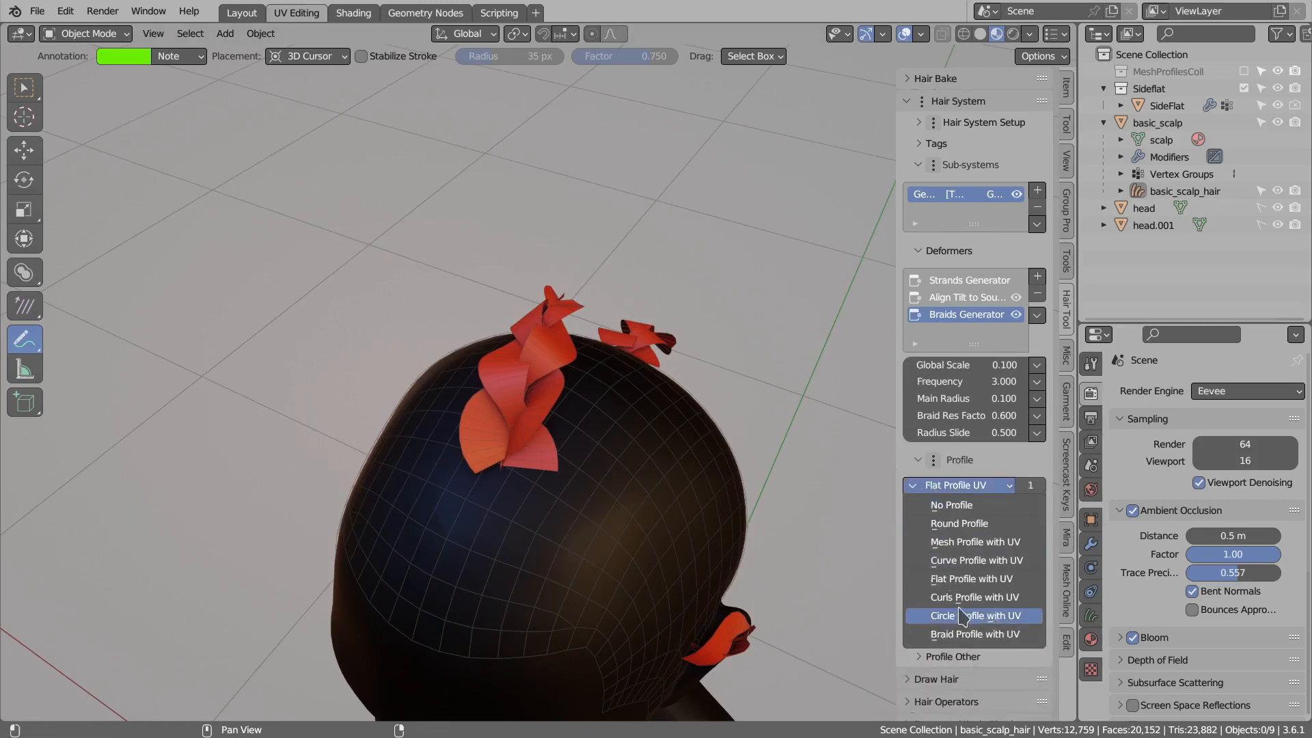
left_click(998, 615)
left_click(959, 537)
type("0.00")
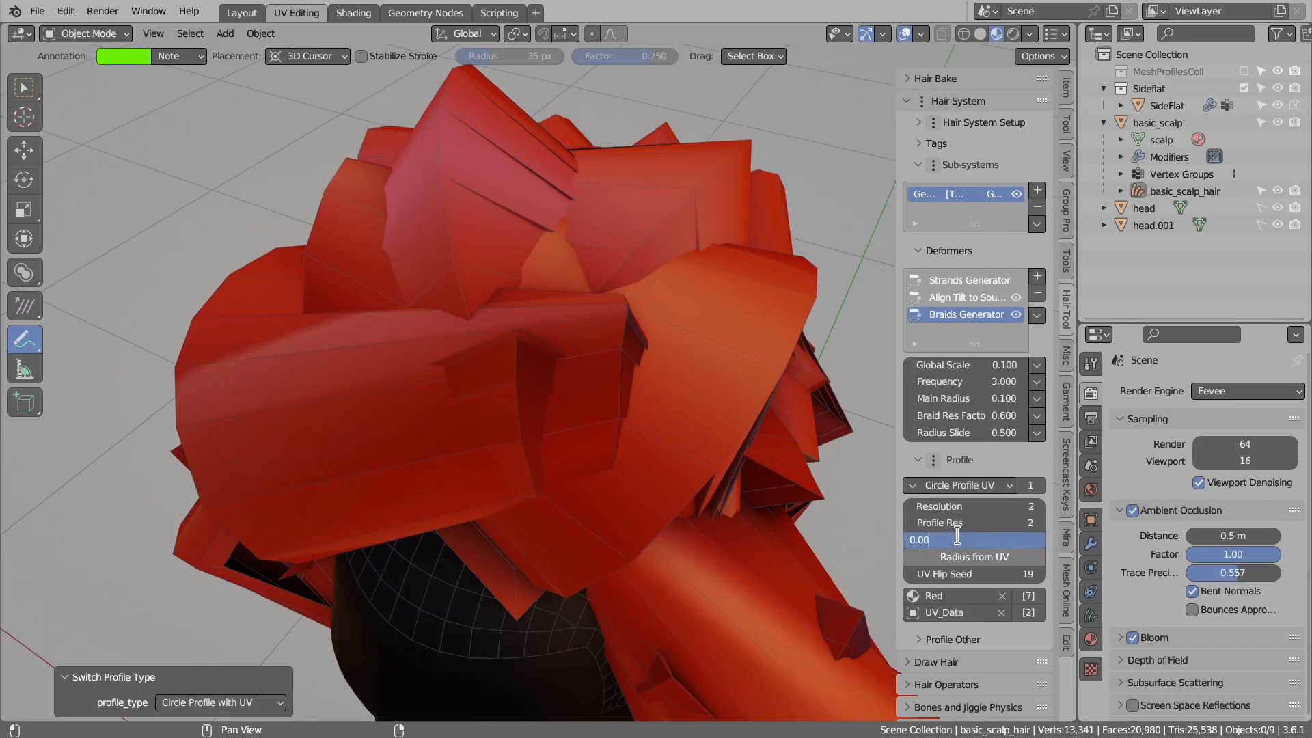
type("6")
key("Return")
middle_click_drag(586, 417, 625, 360)
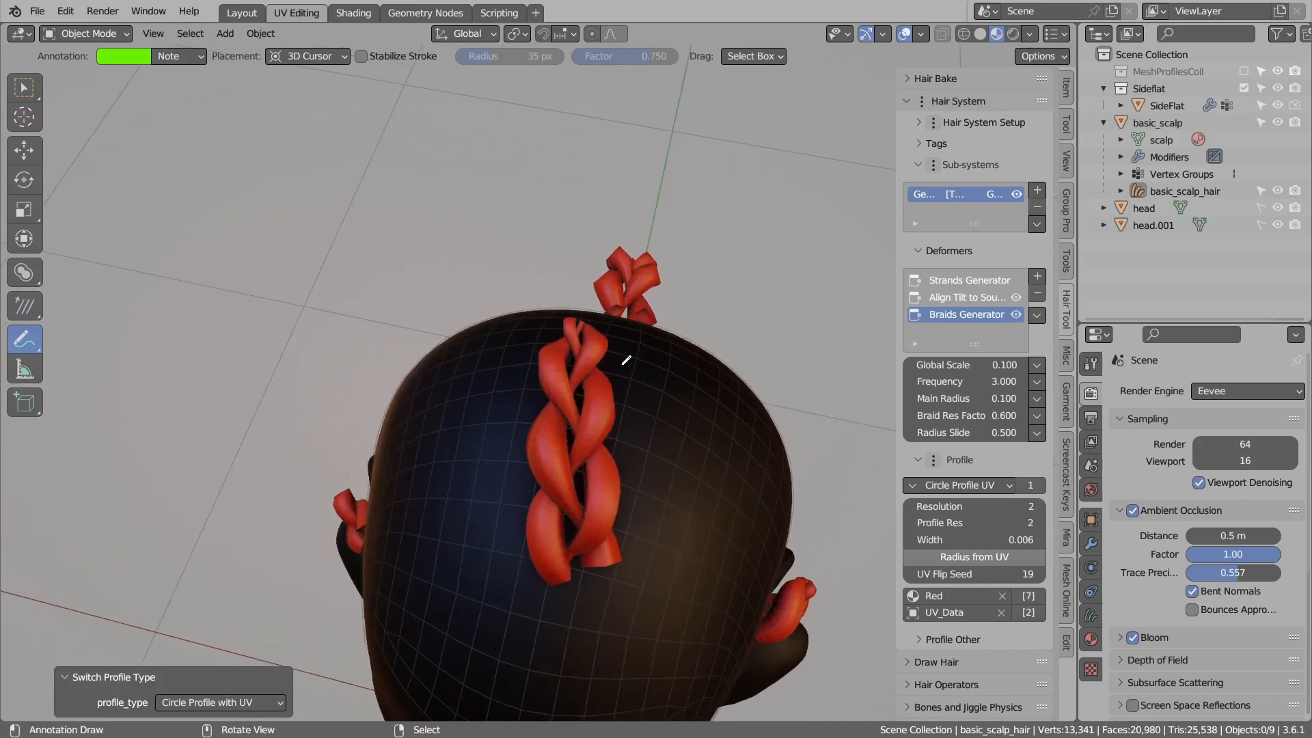
Compare the circular-profile strands with the Braids Generator disabled and enabled, and check the available deformers and profile types.
left_click(1016, 315)
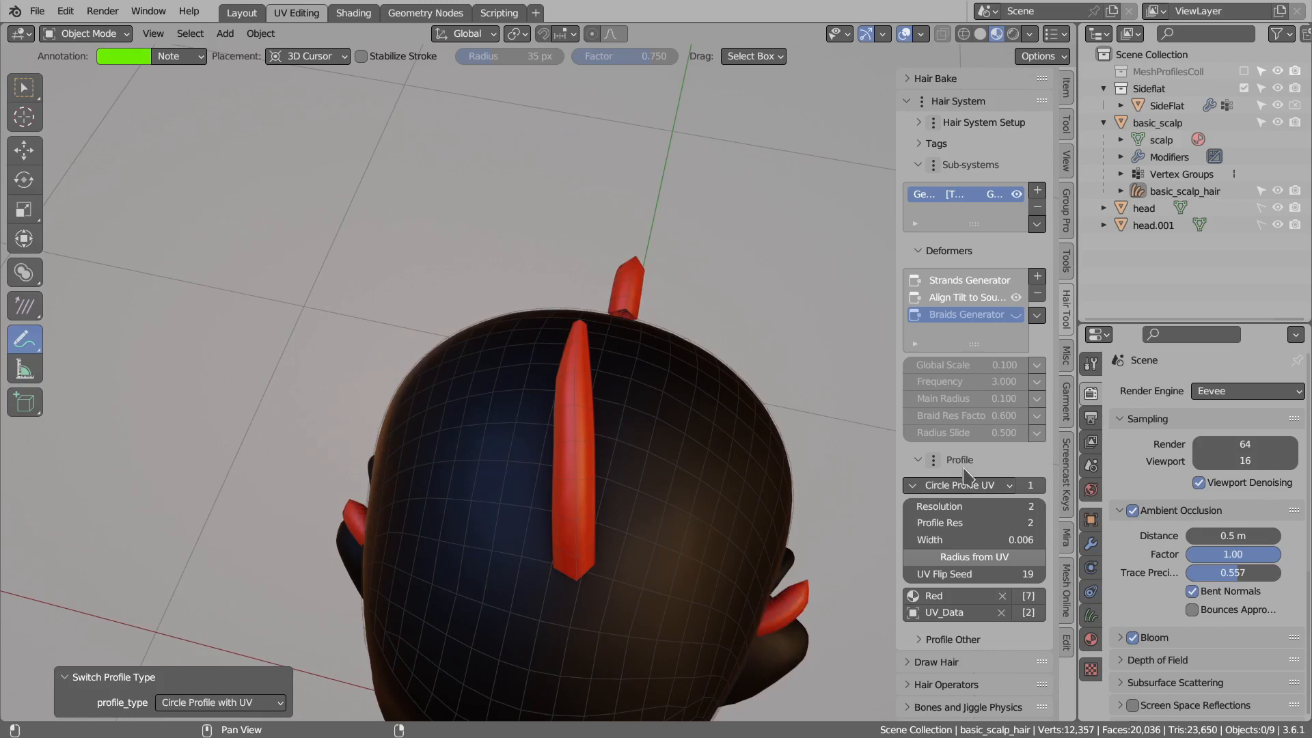
left_click(960, 485)
left_click(1038, 279)
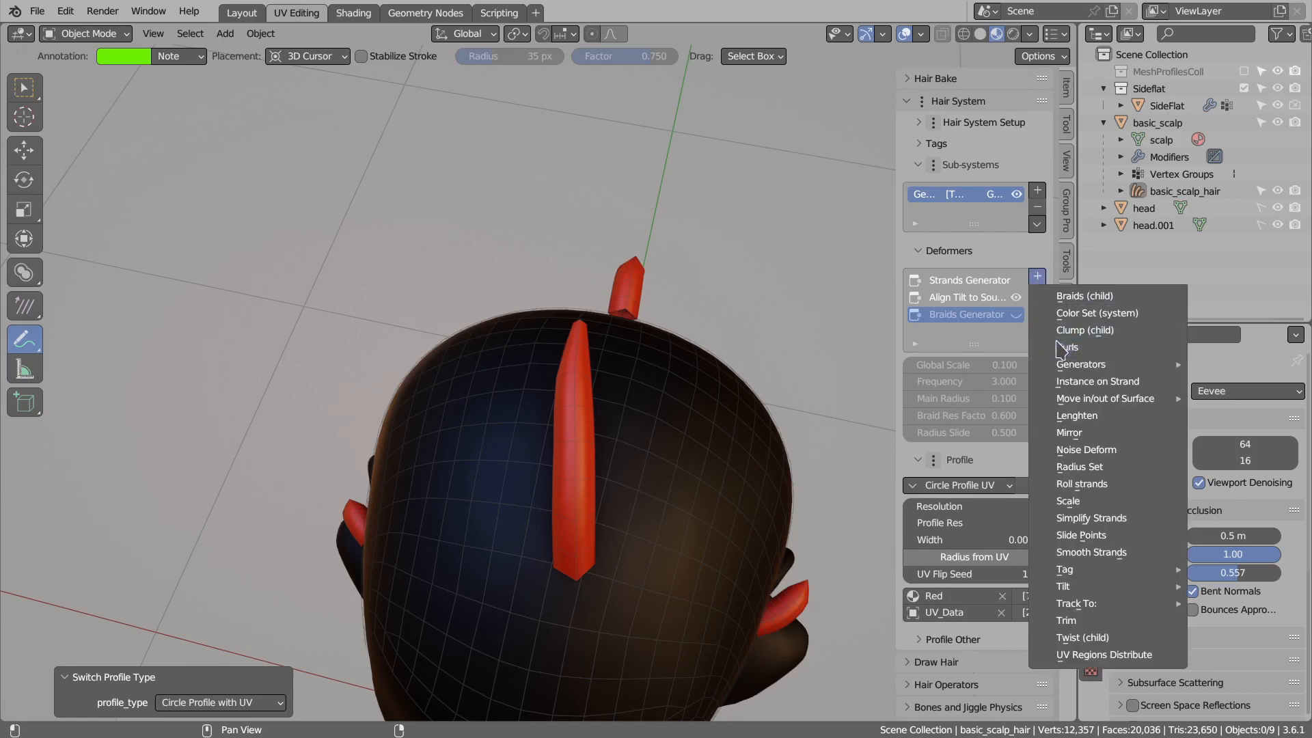
mouse_move(1045, 368)
left_click(974, 382)
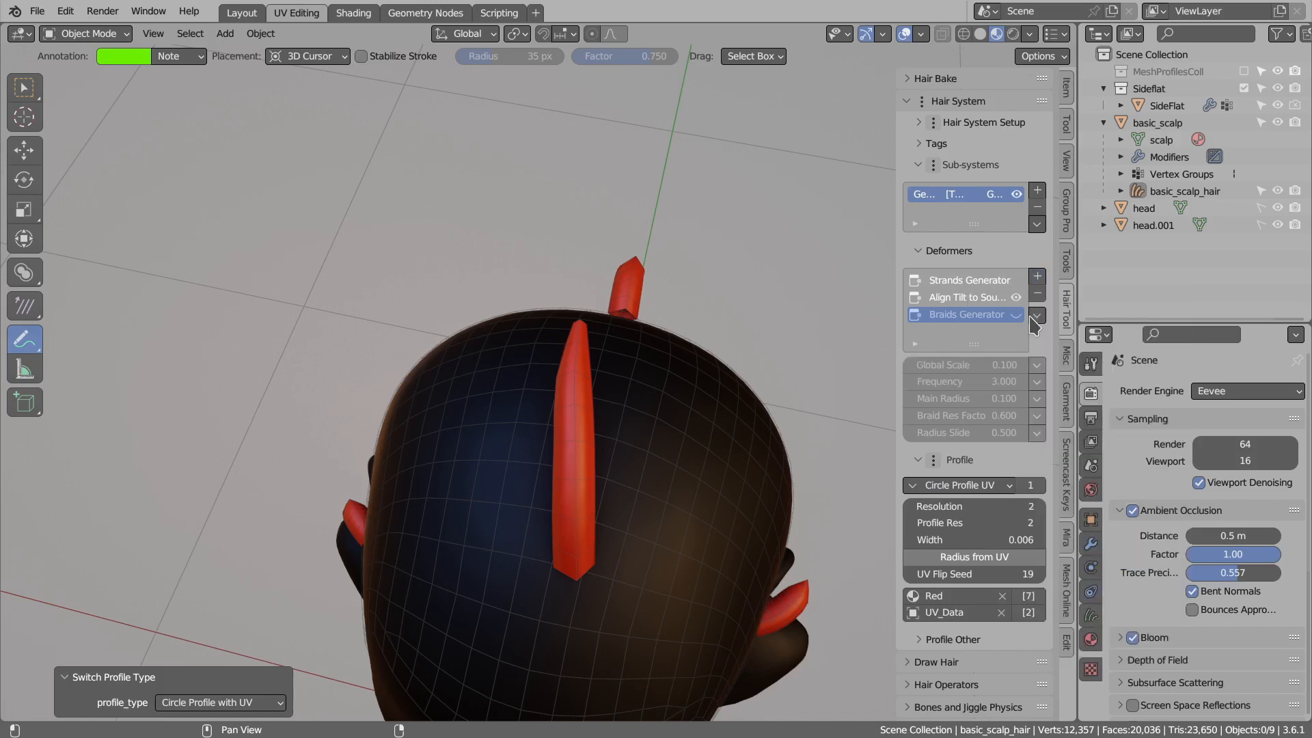
left_click(1037, 277)
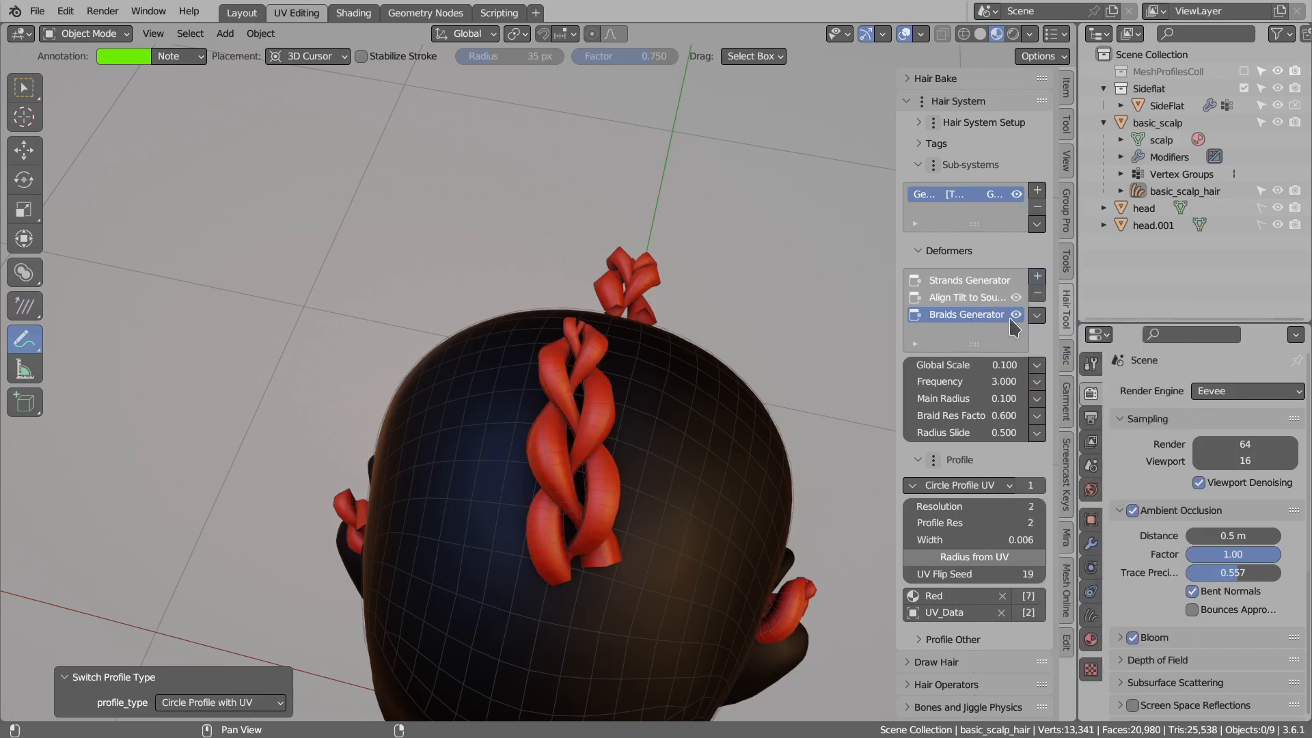
left_click(972, 486)
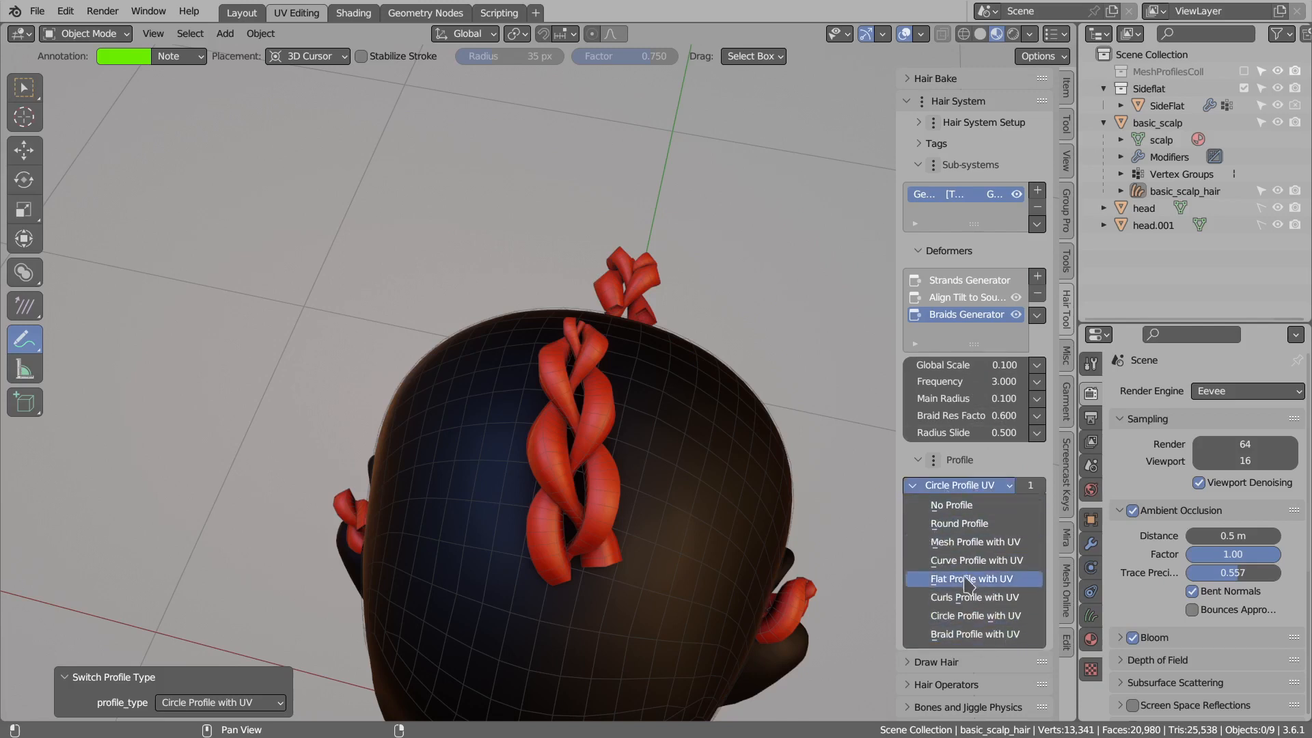
Add a Duplicate Strands deformer after the Braids Generator and set its radius to 0.003 m.
left_click(1037, 276)
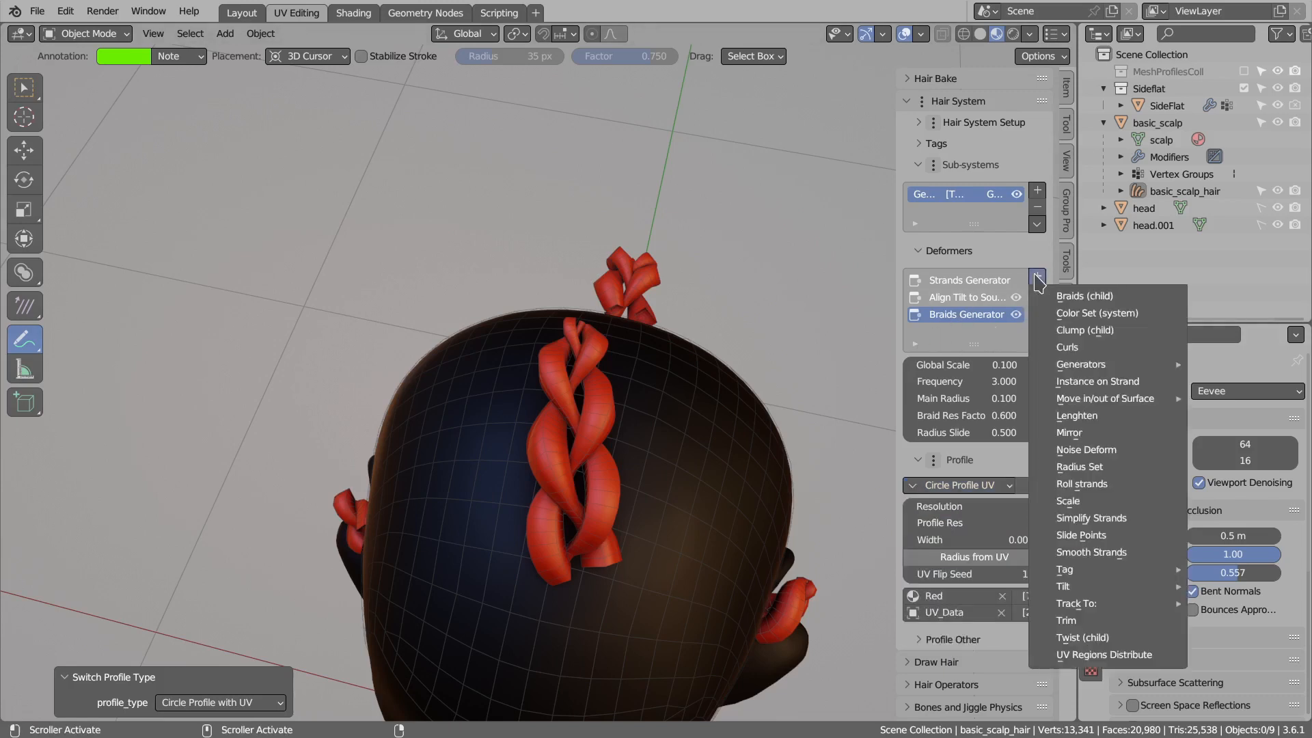
mouse_move(1114, 372)
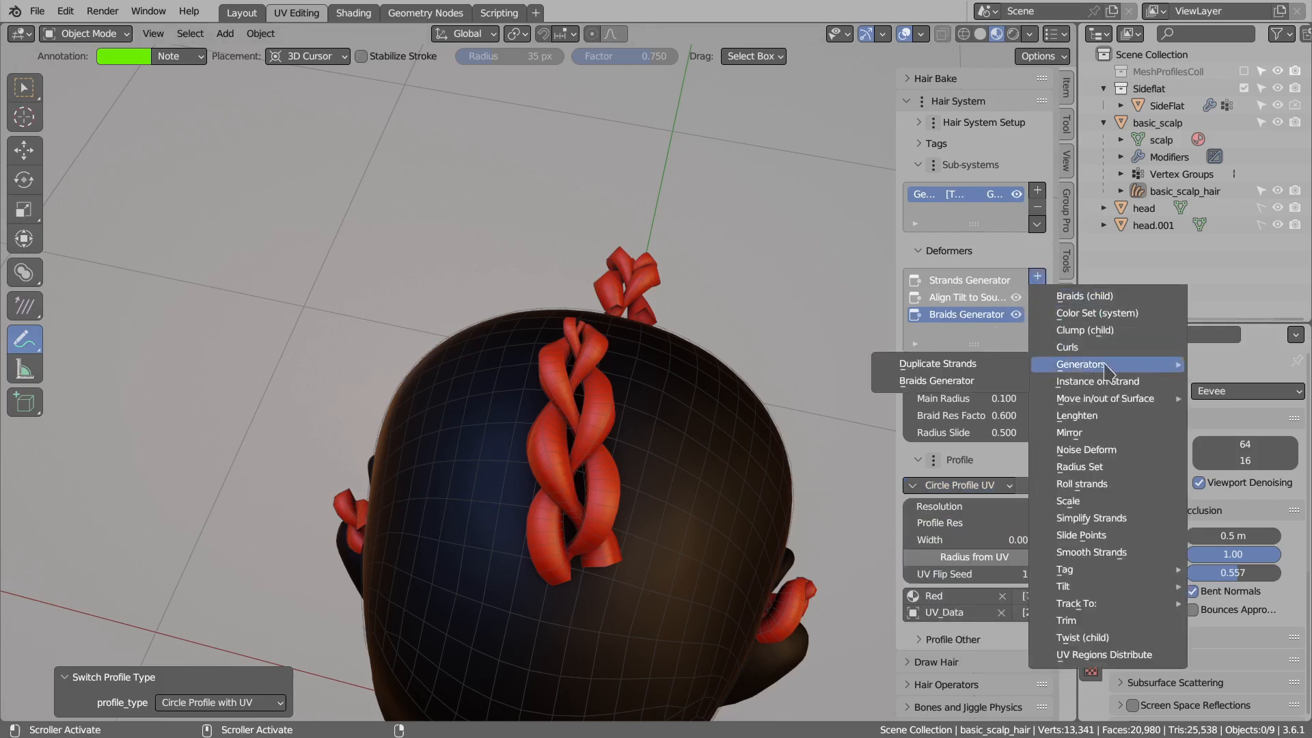
left_click(948, 366)
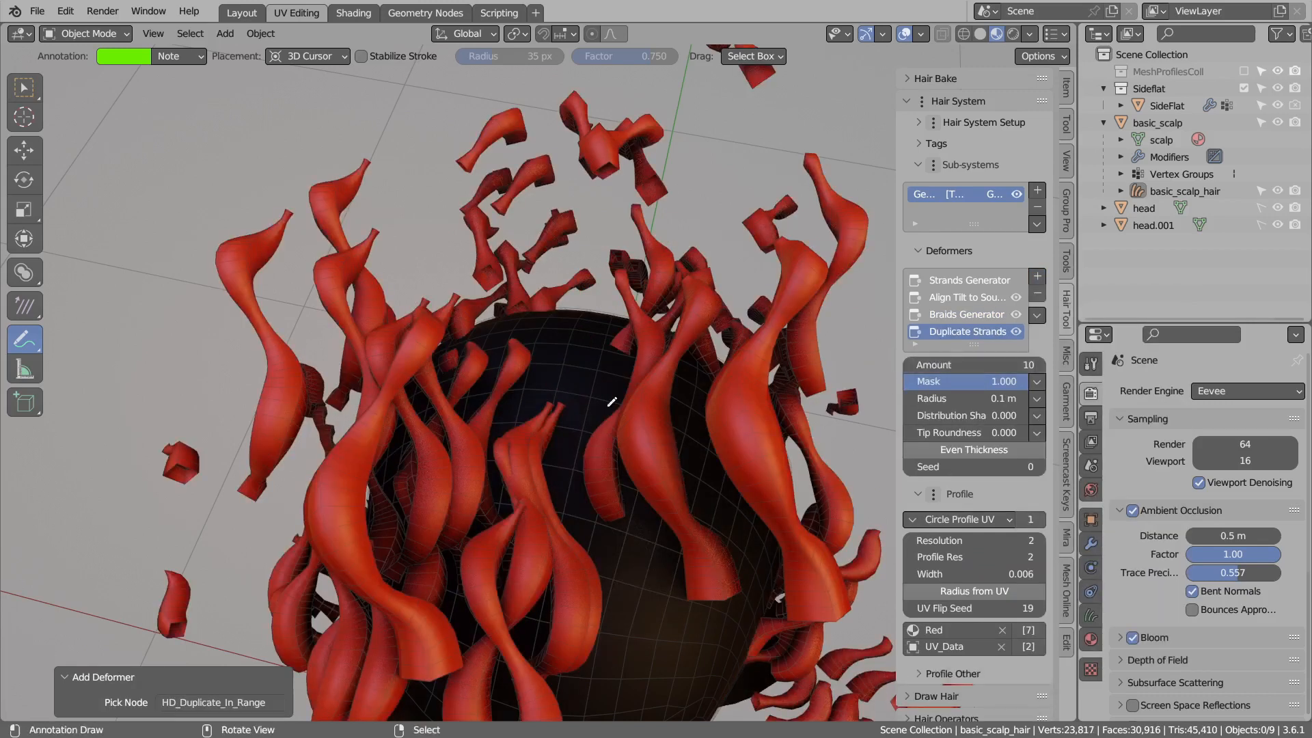
scroll(587, 397, "down", 1)
left_click_drag(961, 398, 909, 399)
scroll(695, 413, "up", 1)
left_click(948, 398)
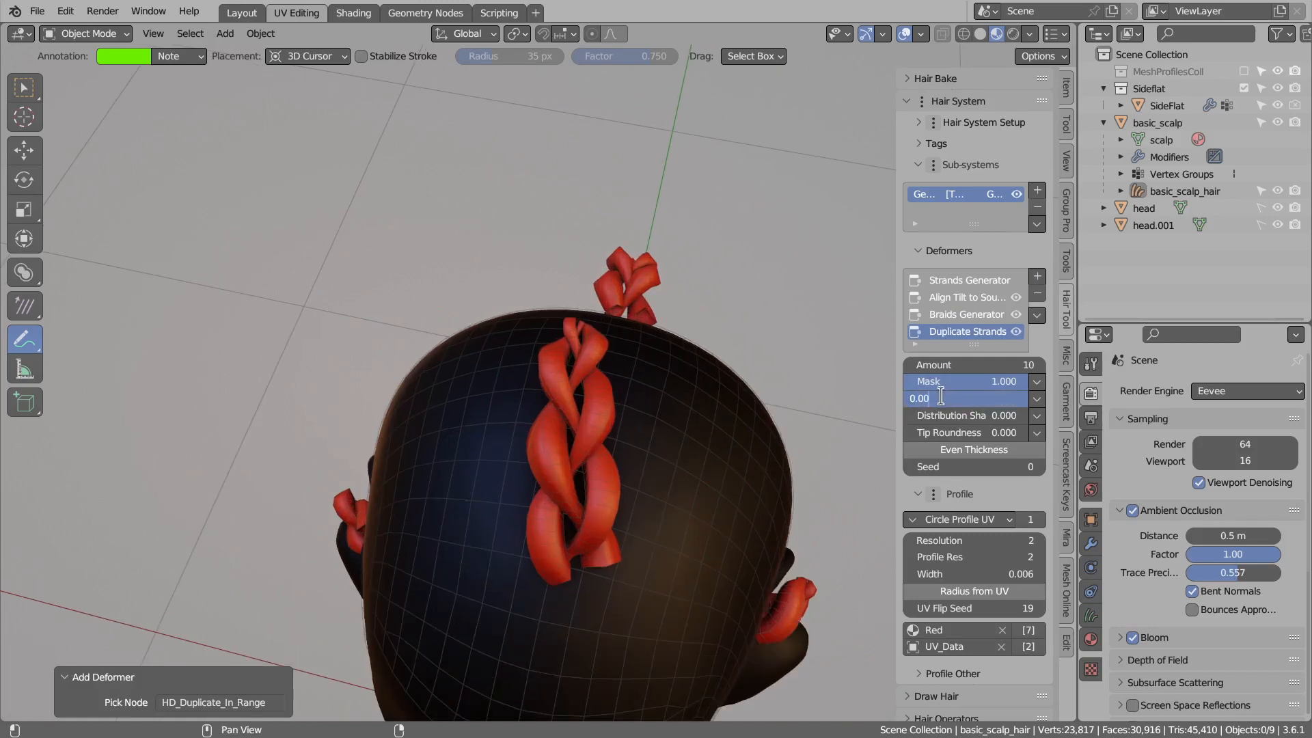
key("Return")
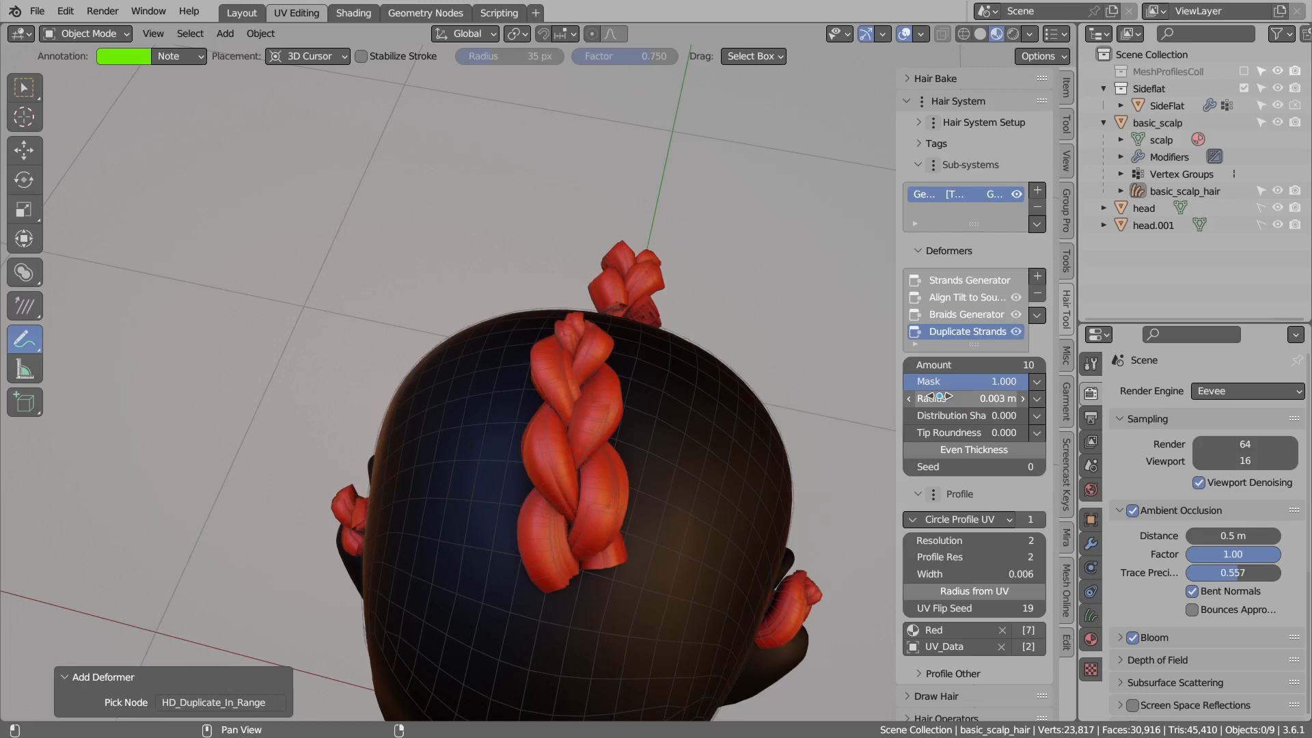
scroll(612, 413, "up", 1)
scroll(598, 397, "up", 1)
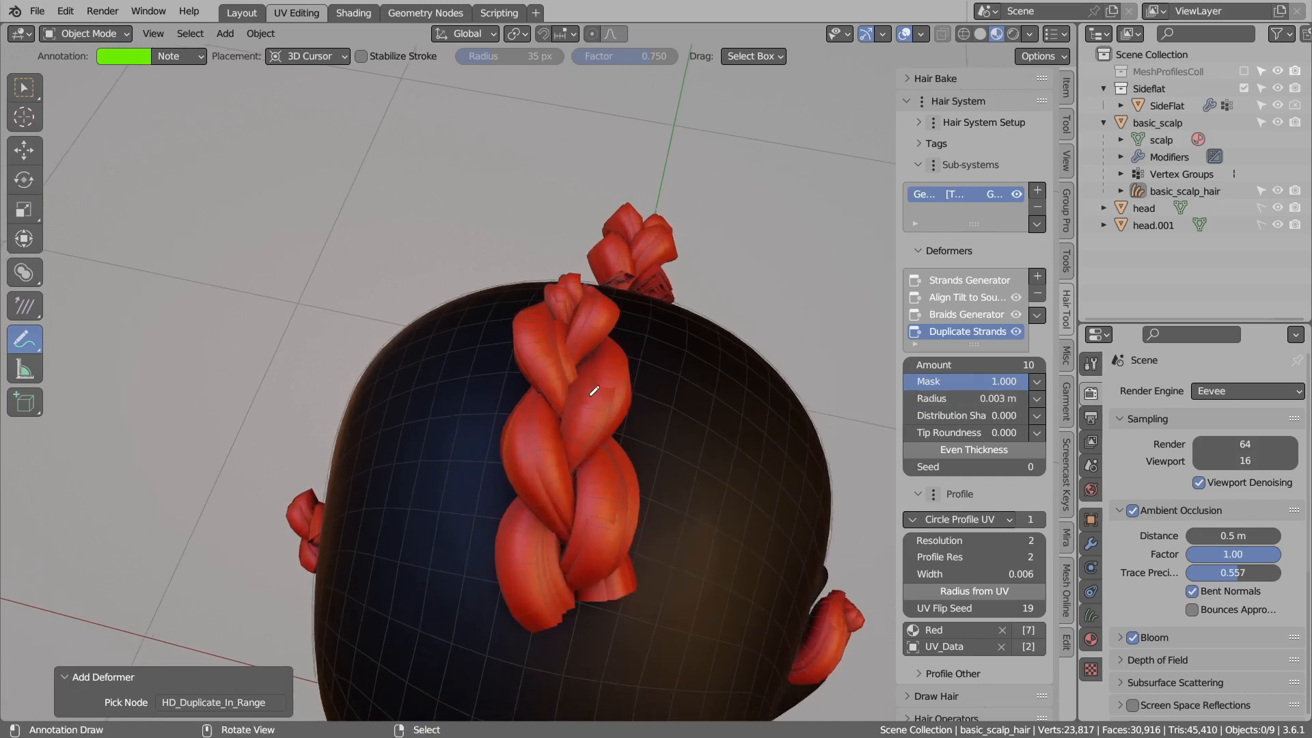
middle_click_drag(593, 390, 581, 408)
mouse_move(603, 399)
left_mouse_down()
mouse_move(578, 410)
mouse_move(580, 430)
mouse_move(592, 418)
left_mouse_up()
middle_click_drag(593, 418, 603, 399)
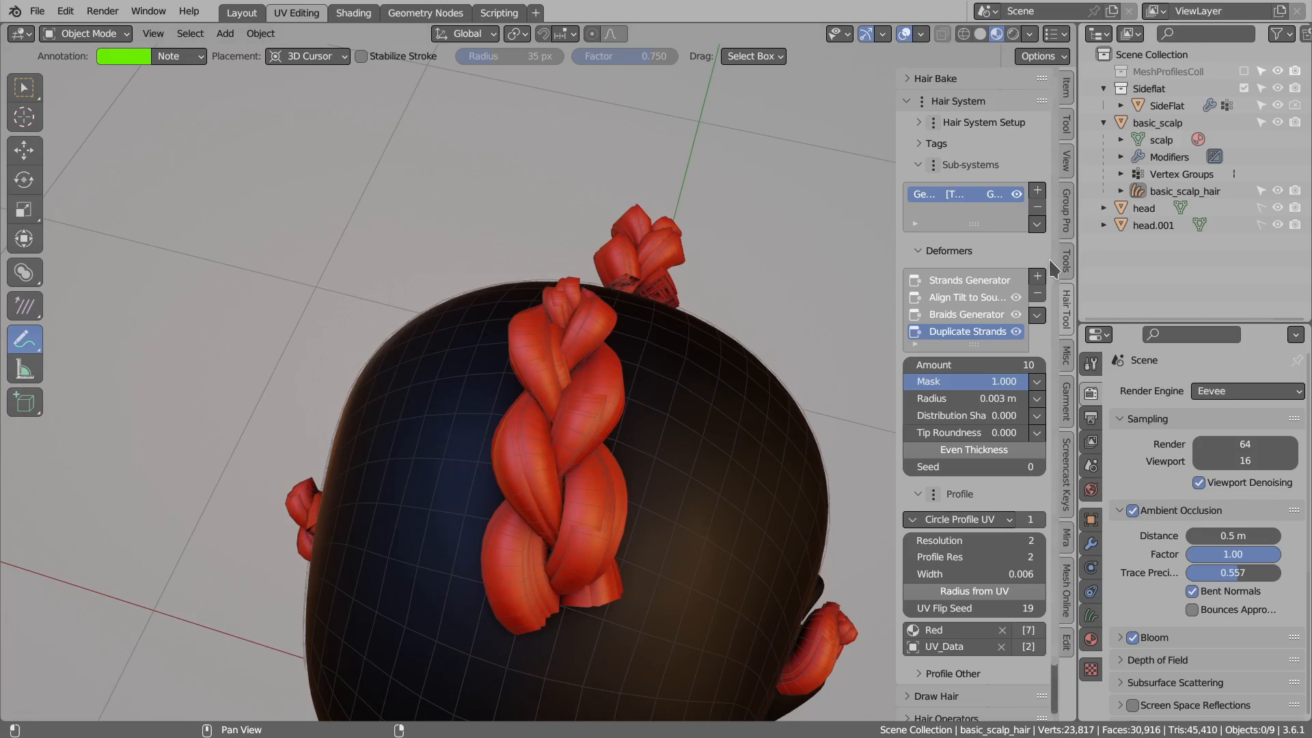
left_click(1037, 276)
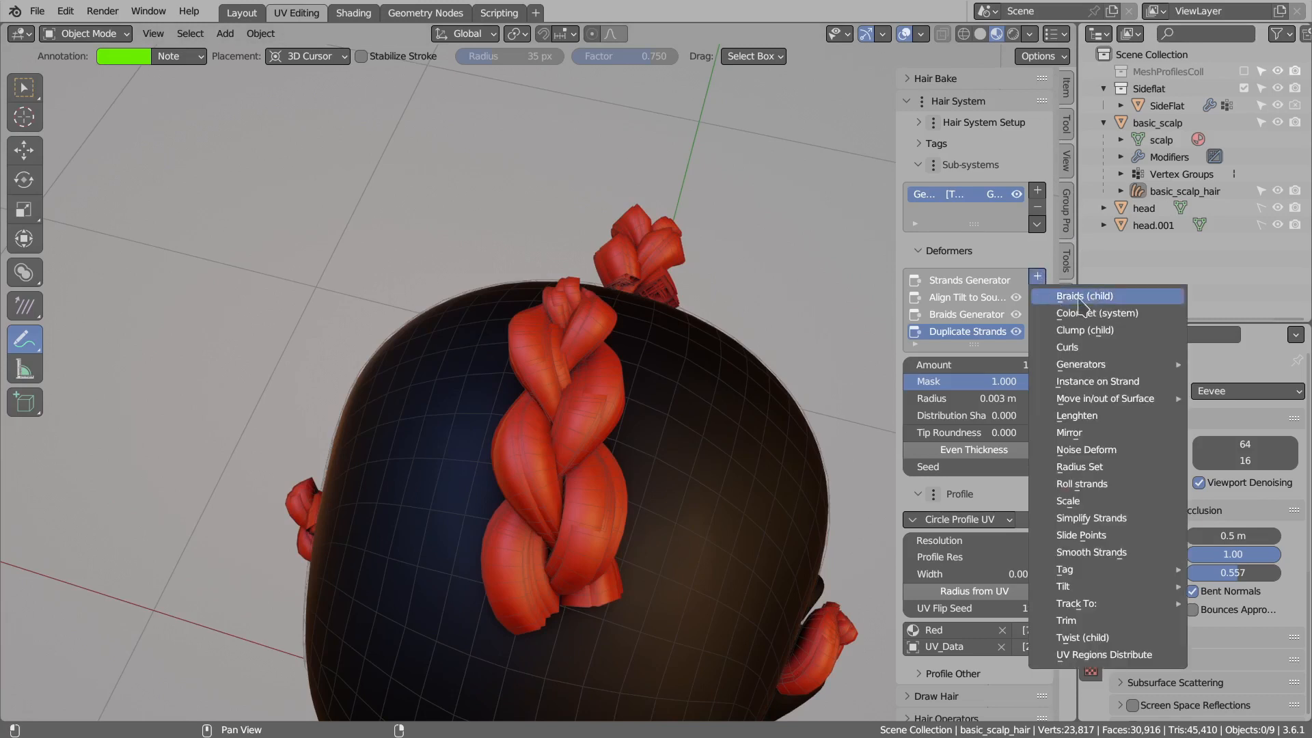
Sketch three touching annotation circles with dots and a braid curve on the scalp, and erase them.
middle_click_drag(465, 460, 620, 458)
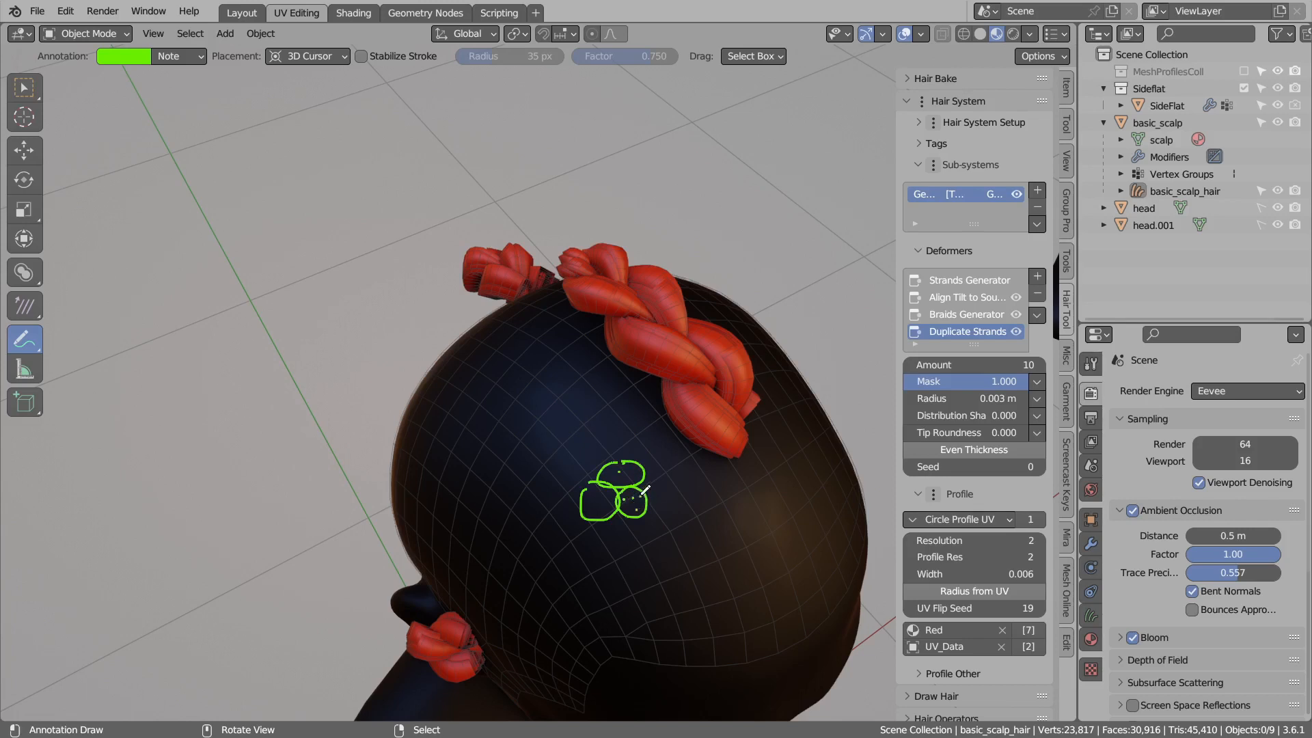
left_click_drag(634, 467, 552, 439)
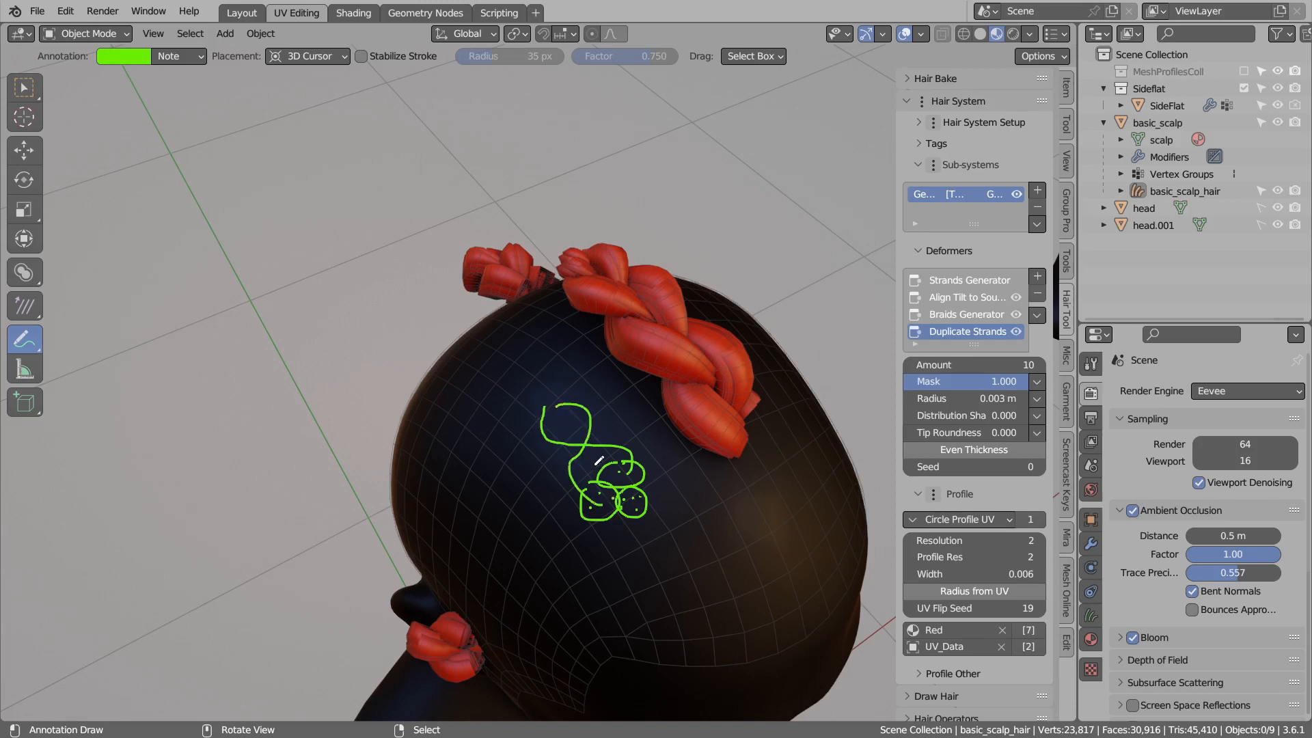
mouse_move(627, 489)
left_mouse_down()
mouse_move(533, 398)
mouse_move(556, 459)
mouse_move(652, 465)
left_mouse_up()
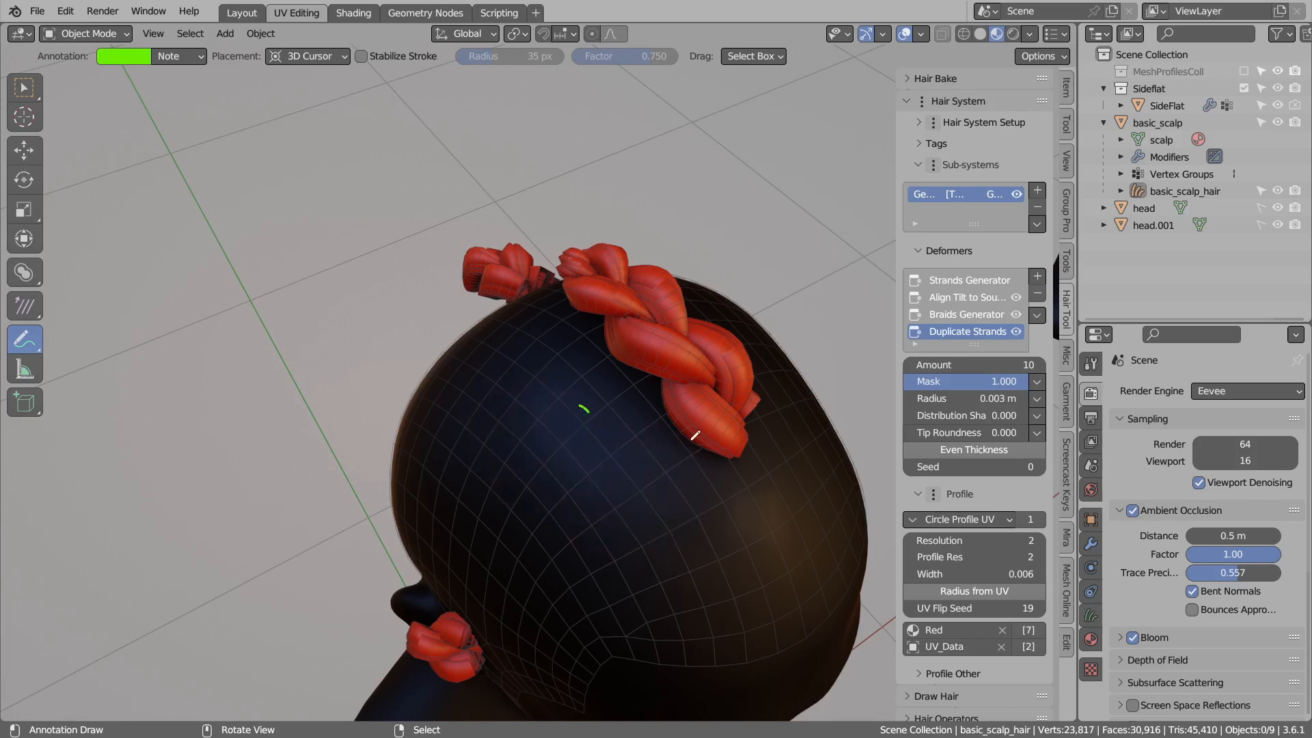
Select the braided hair object and compare the braids with Duplicate Strands disabled and enabled.
middle_click_drag(694, 436, 551, 421)
right_click(645, 440)
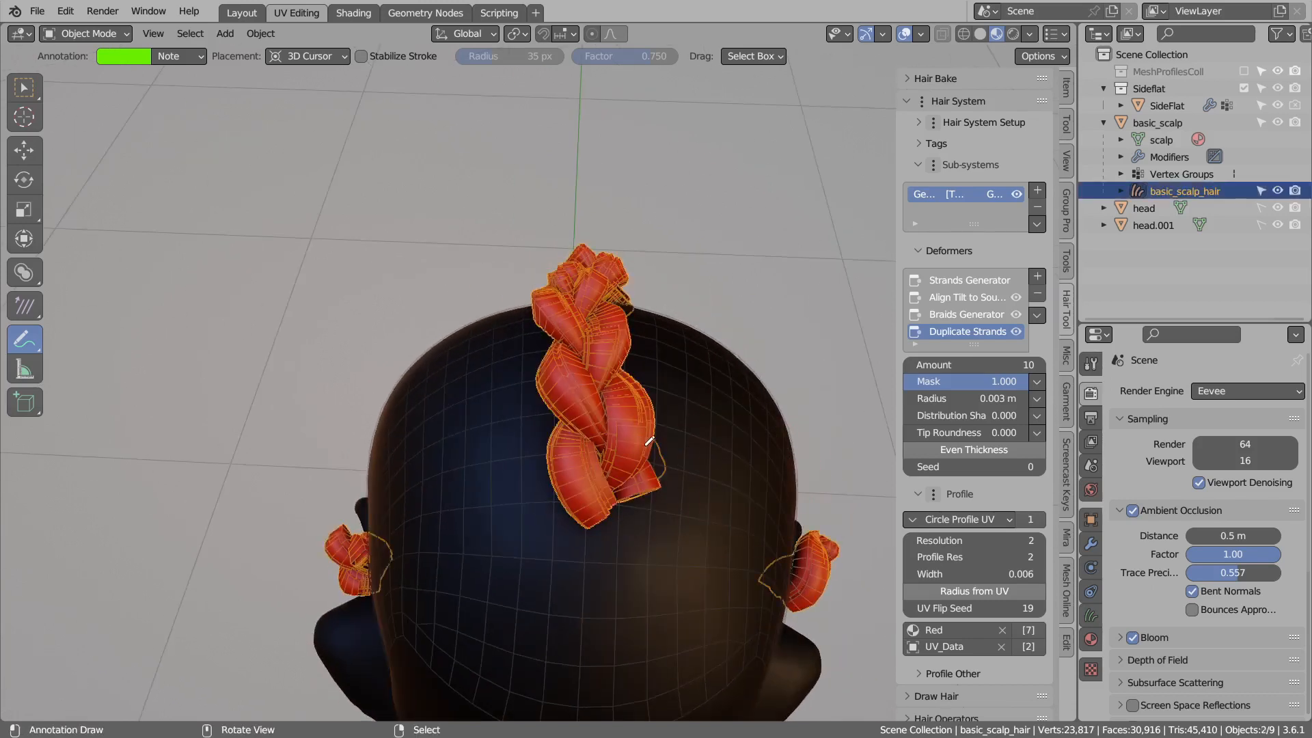
scroll(677, 423, "up", 1)
left_click(1015, 332)
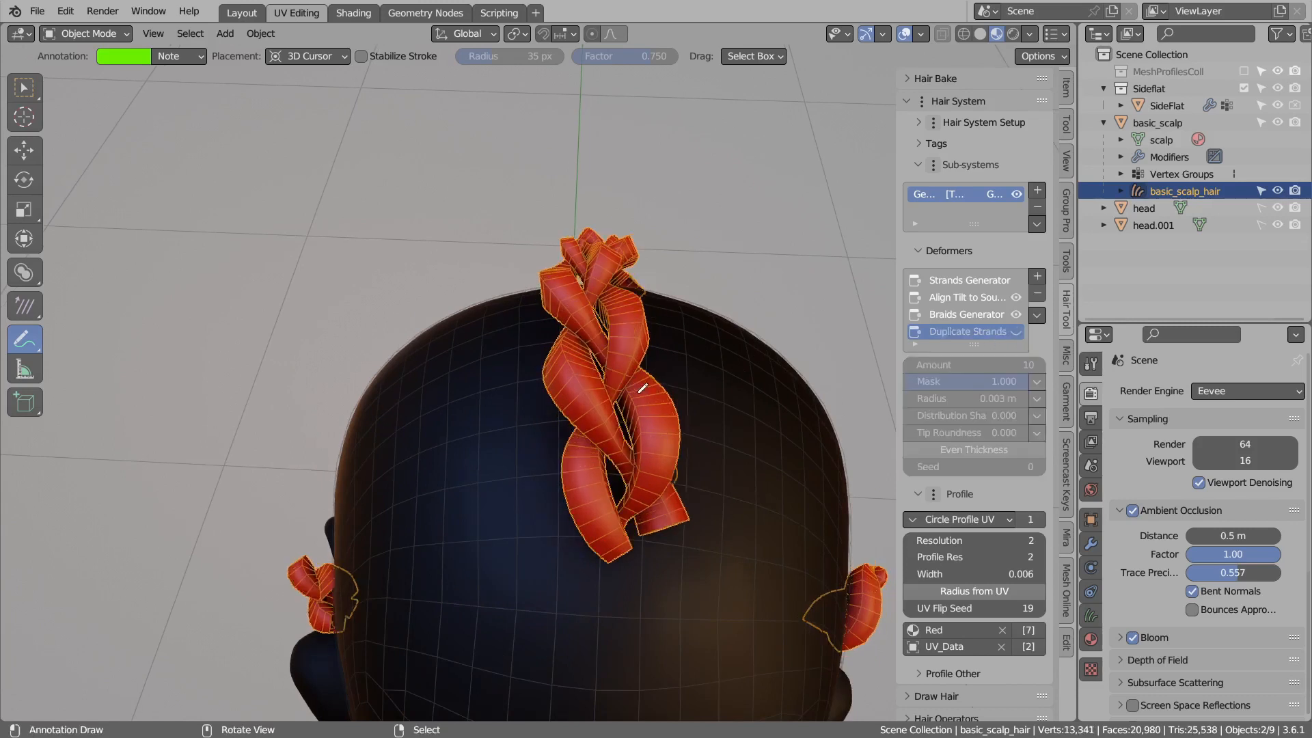
left_click(1016, 331)
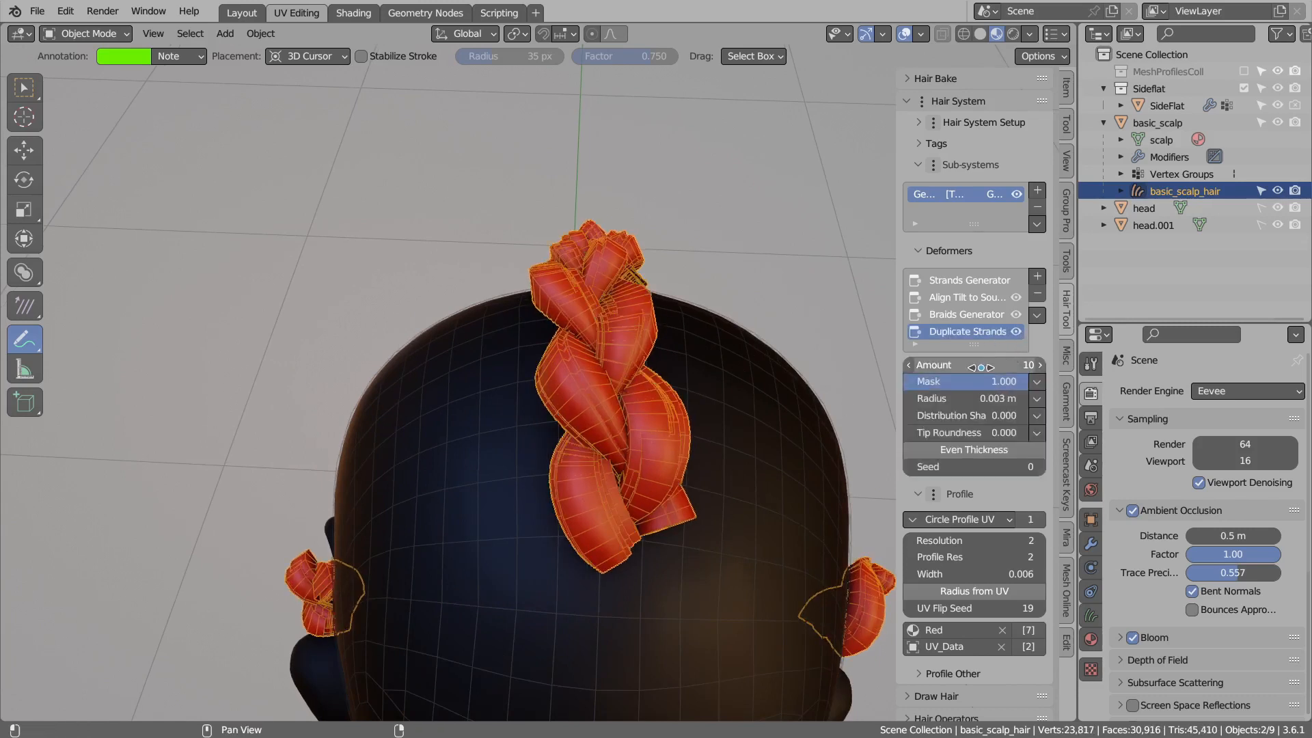
Set the circle profile's width to 0.004.
middle_click_drag(653, 385, 552, 419)
middle_click_drag(597, 376, 615, 399)
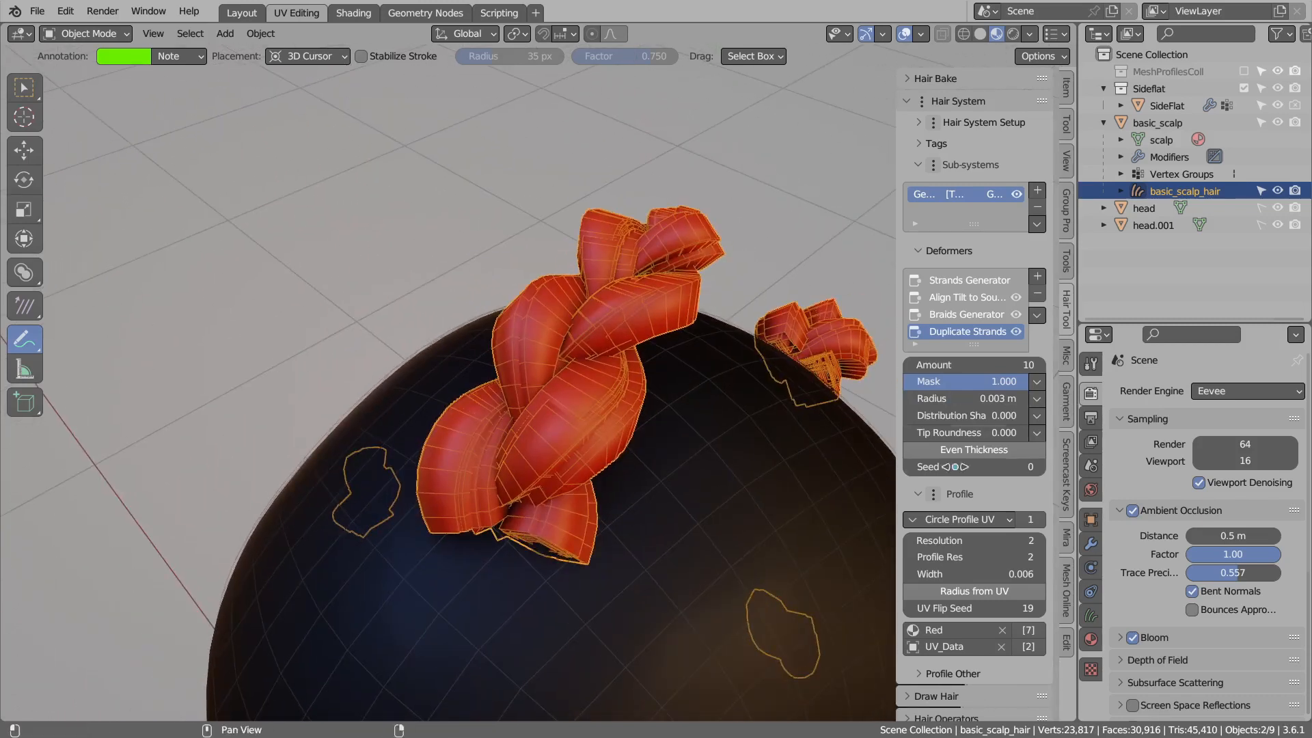
left_click(955, 572)
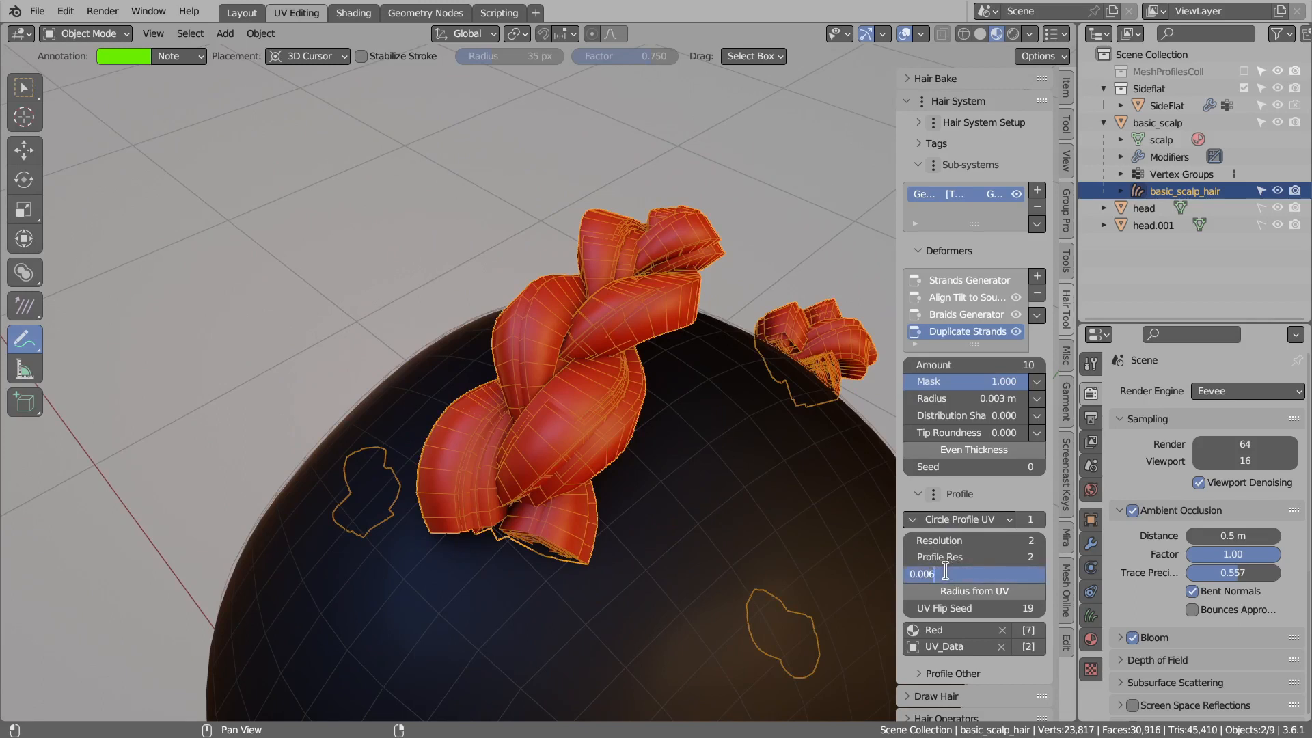
key("BackSpace")
type("4")
key("Return")
middle_click_drag(761, 498, 745, 396)
Deselect the hair, disable the Duplicate Strands and Braids Generator deformers, and enlarge the deformer list.
key("alt+a")
left_click(966, 314)
left_click_drag(955, 367, 946, 432)
middle_click_drag(751, 355, 632, 401)
left_click(1016, 331)
left_click_drag(625, 379, 617, 378, "ctrl")
middle_click_drag(632, 369, 755, 384)
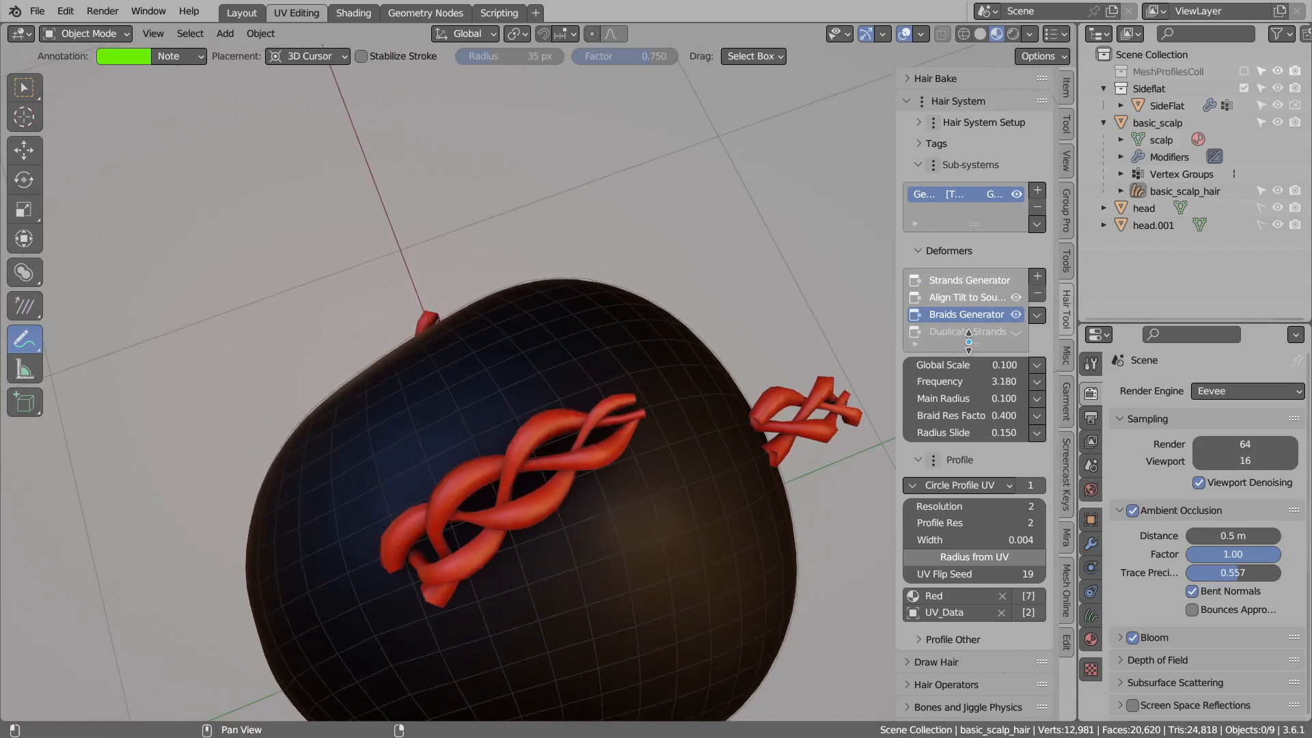
left_click_drag(968, 341, 969, 359)
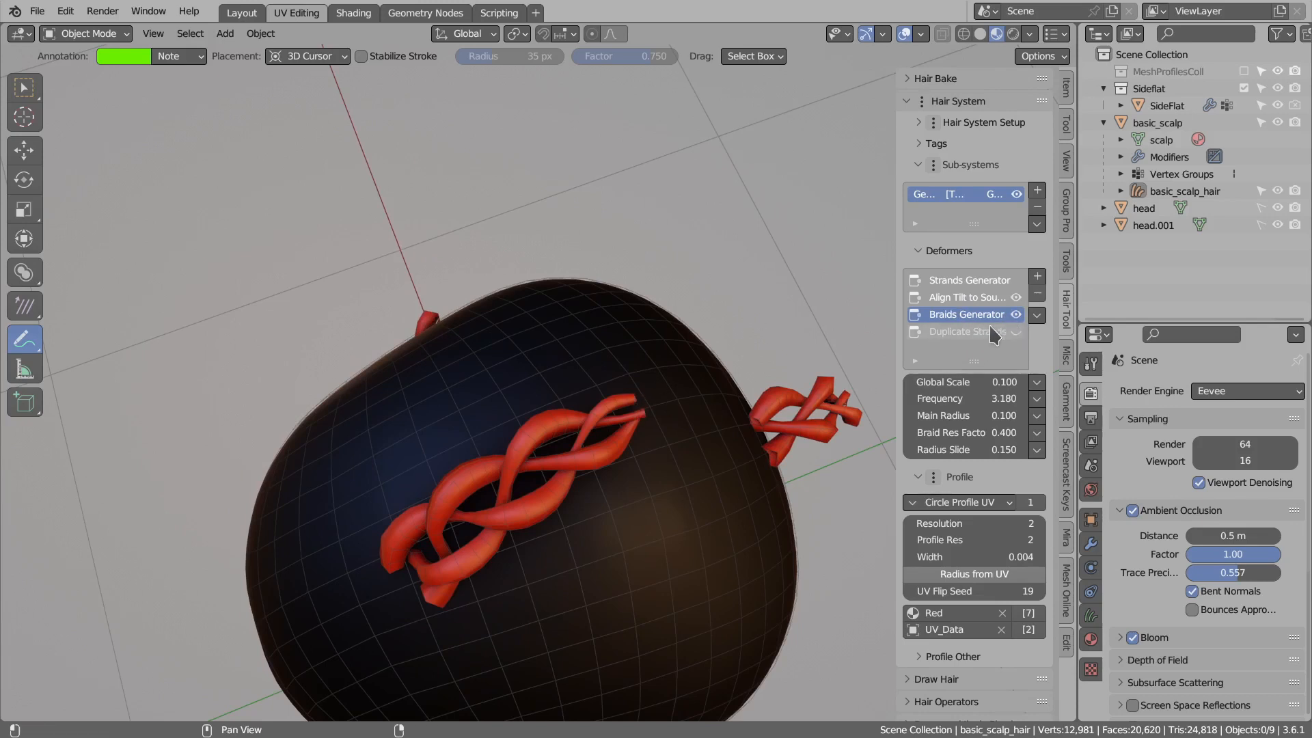
left_click(1016, 315)
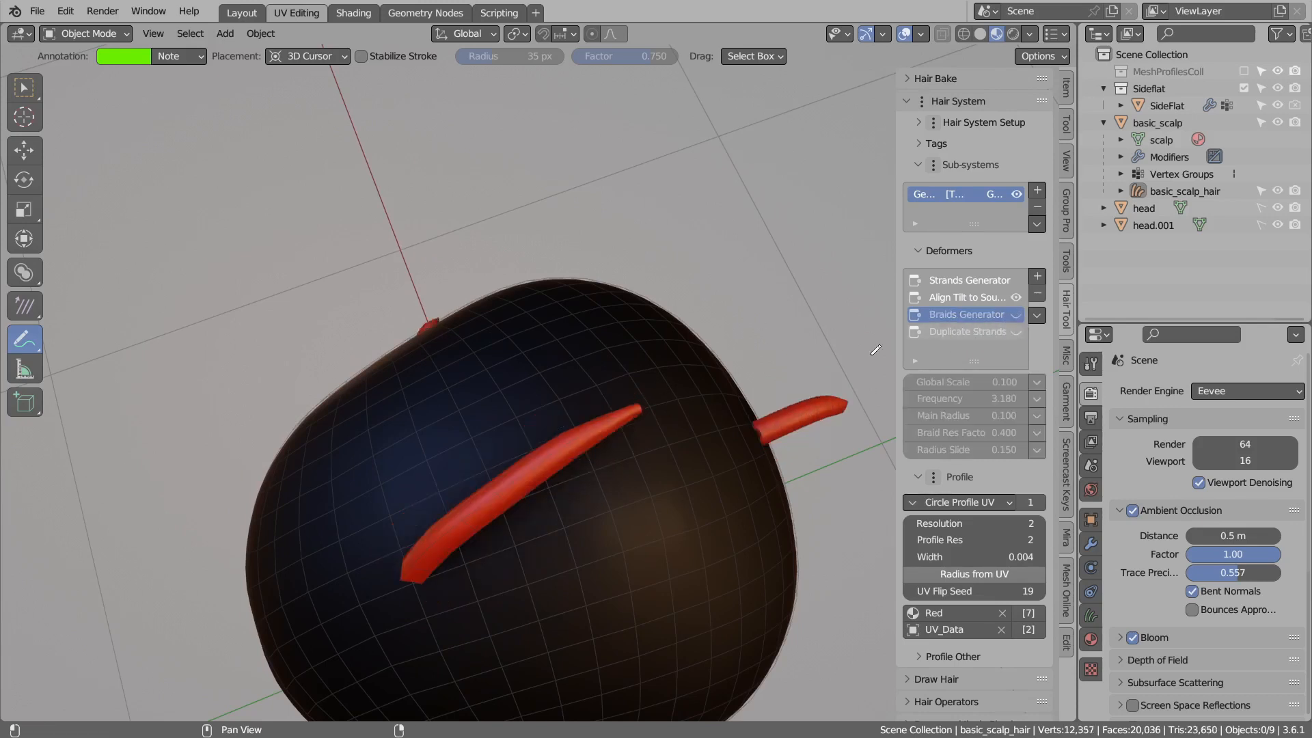
middle_click_drag(667, 401, 648, 396)
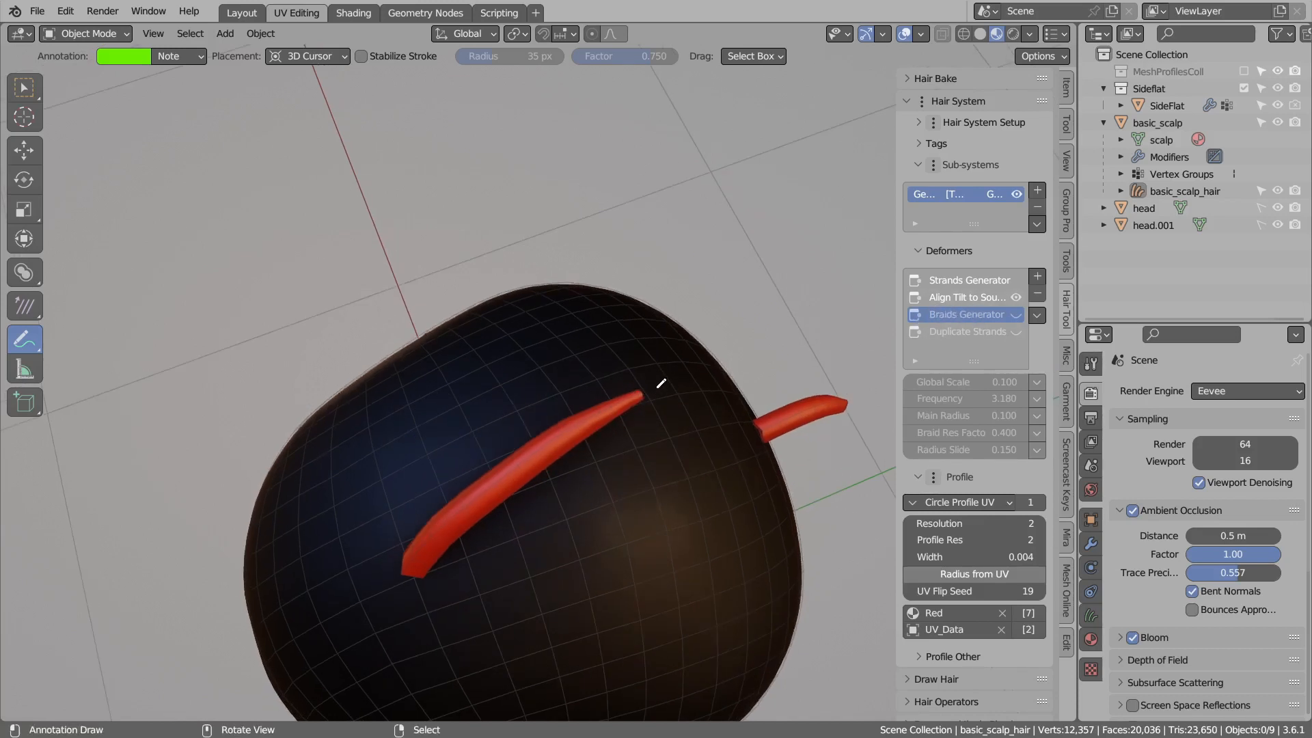
Add a Radius Set deformer after the Align Tilt deformer, followed by a Scale deformer set to 1.250.
left_click(975, 298)
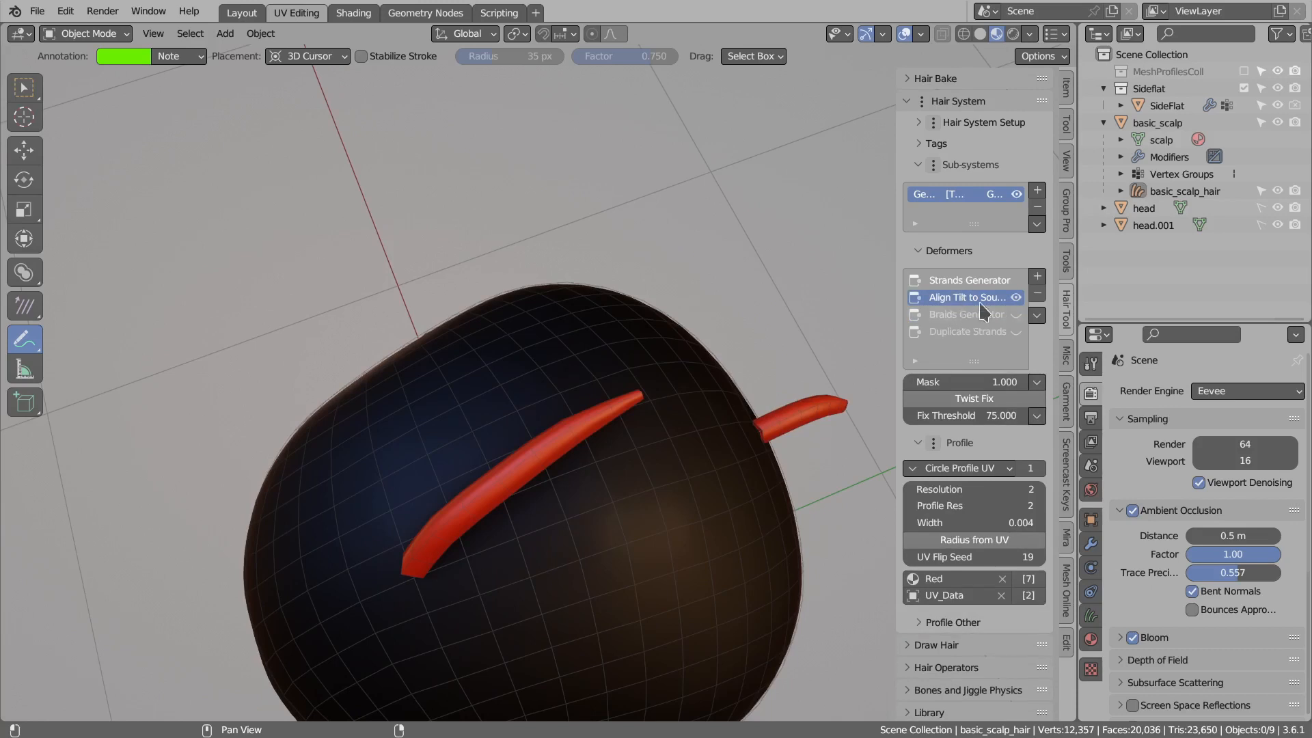
left_click(1037, 277)
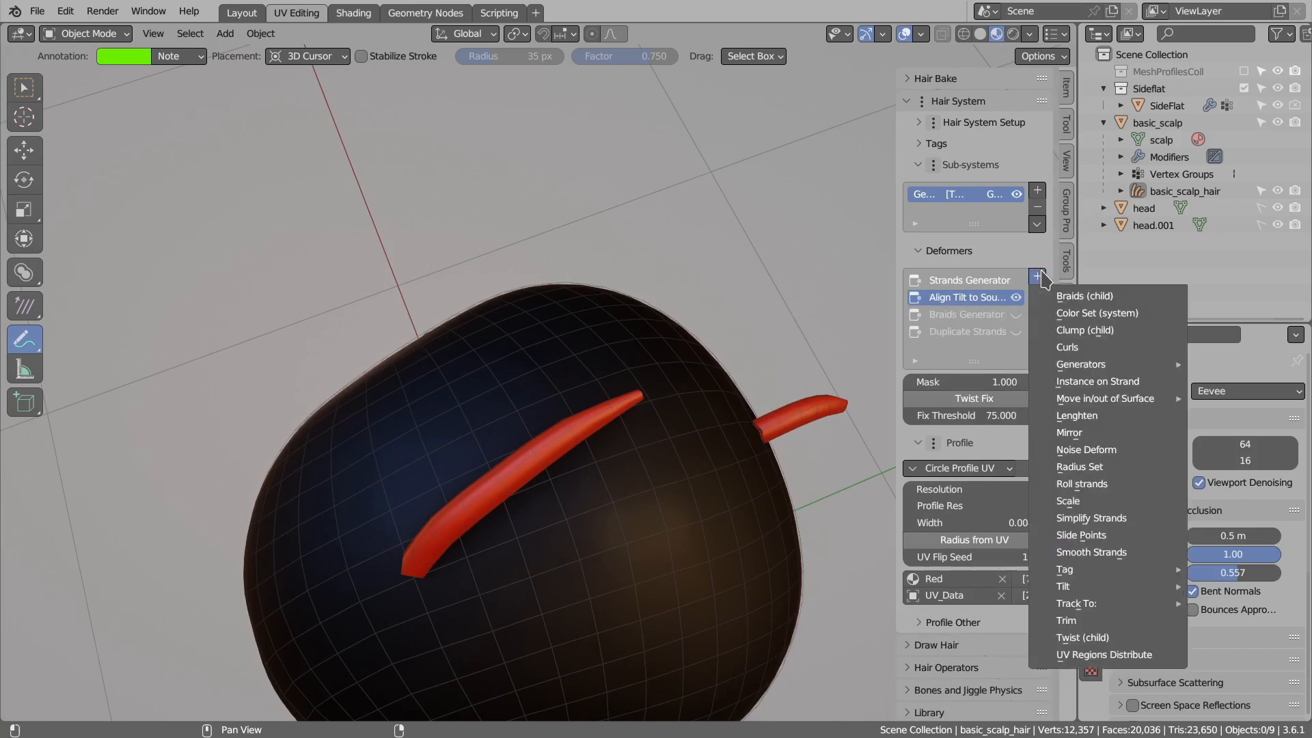
left_click(1077, 467)
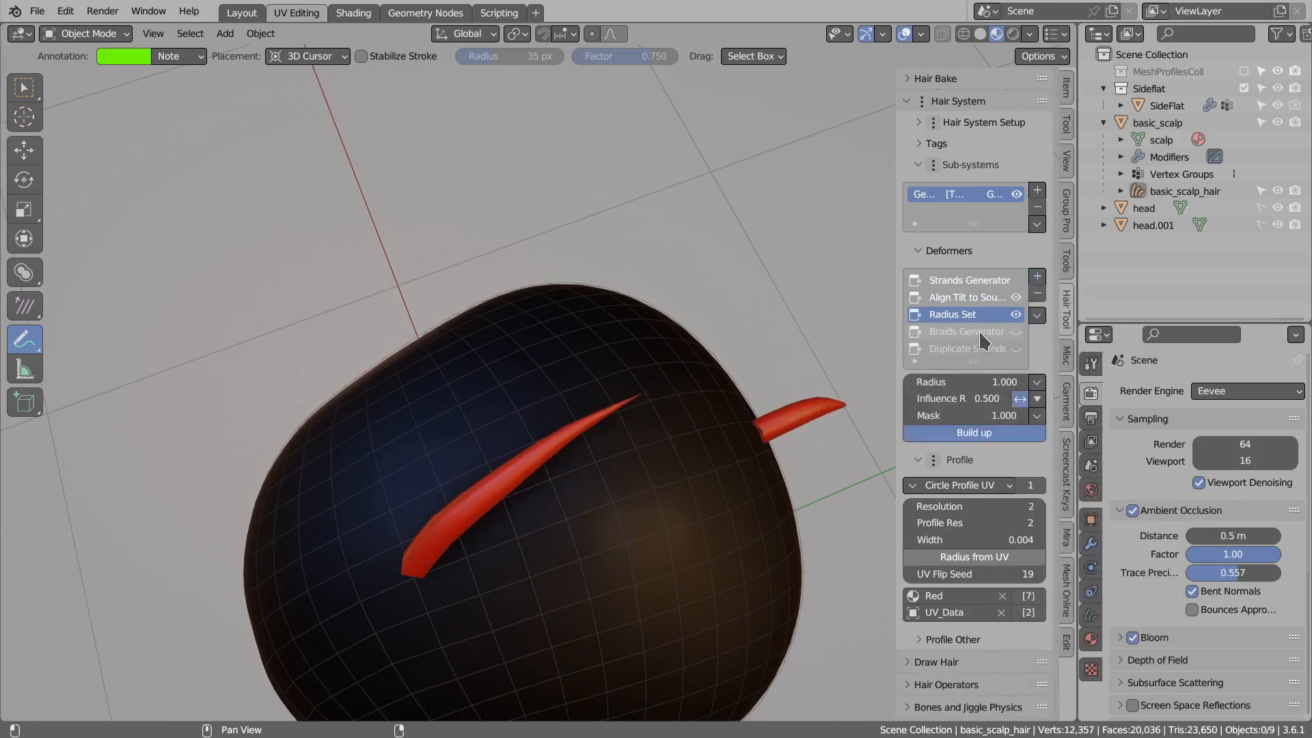
left_click(1037, 277)
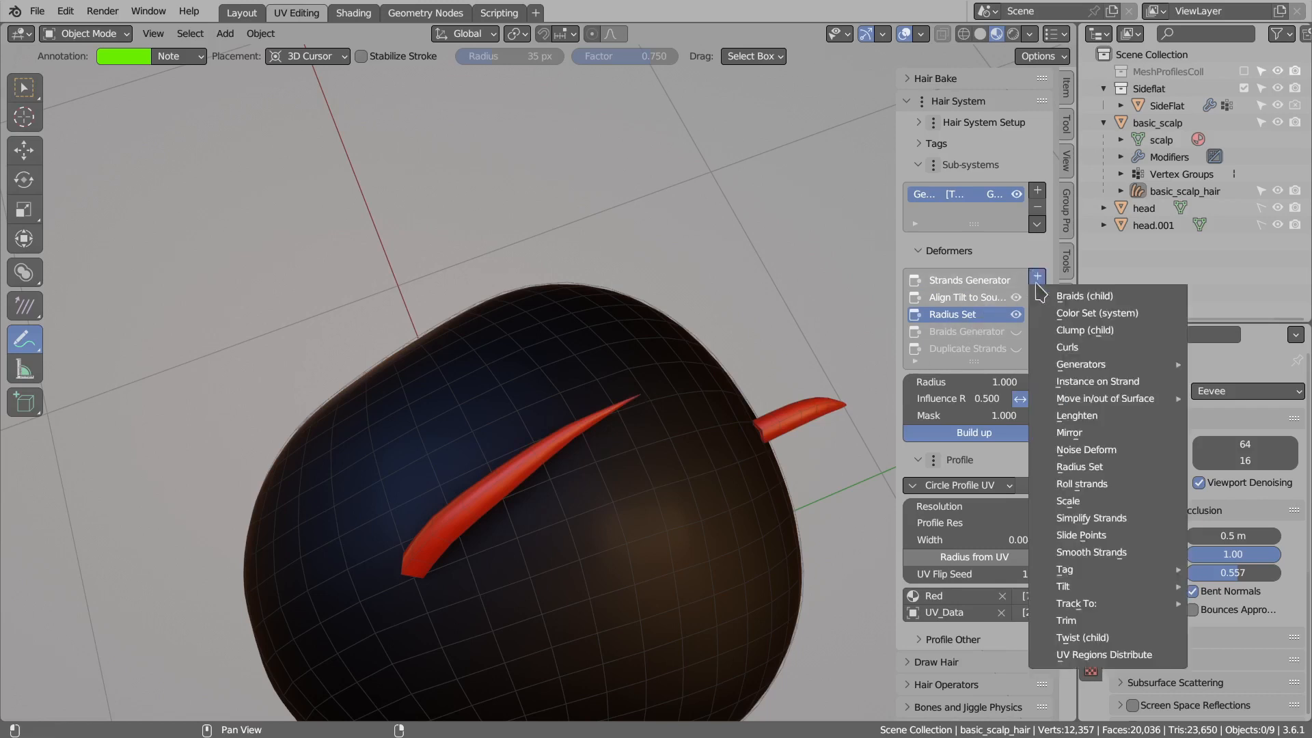
left_click(1066, 509)
left_click_drag(1000, 382, 974, 395)
Re-enable the Braids Generator and set its Radius Slide to 0.520.
left_click(1002, 349)
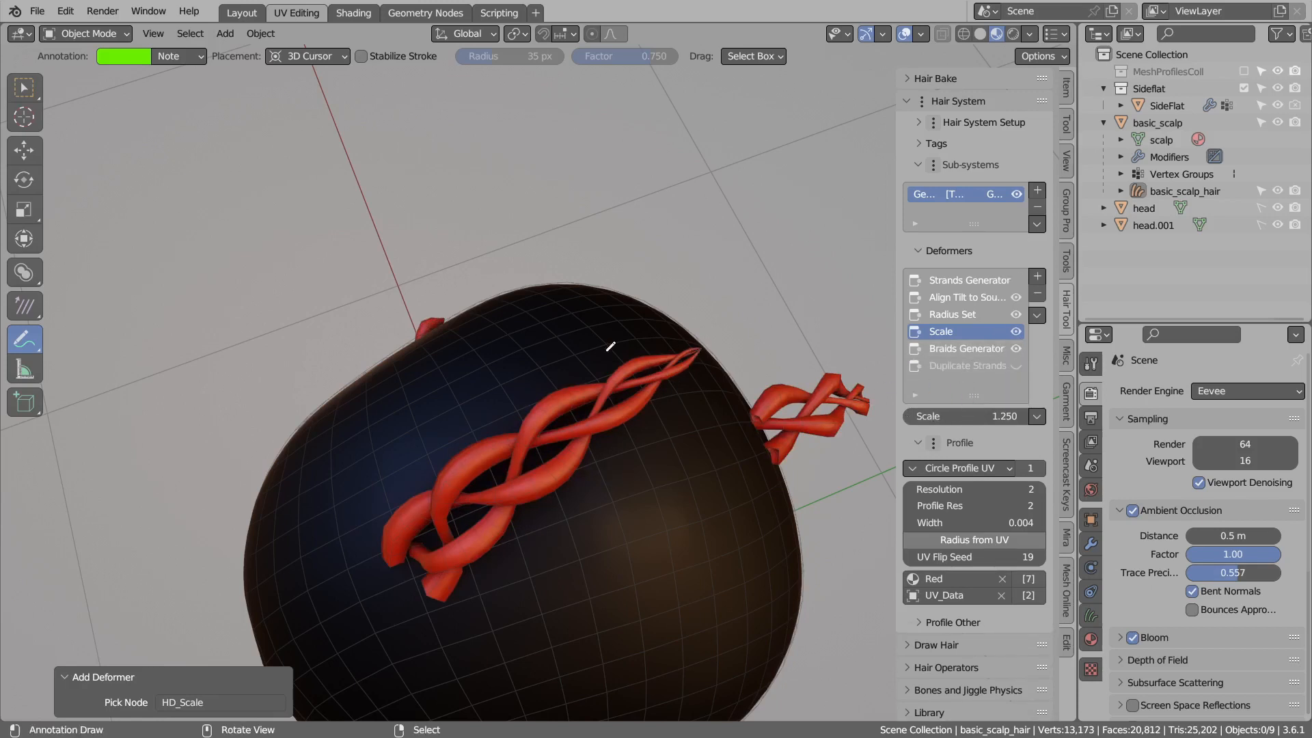
left_click(963, 349)
left_click_drag(970, 483, 1025, 483)
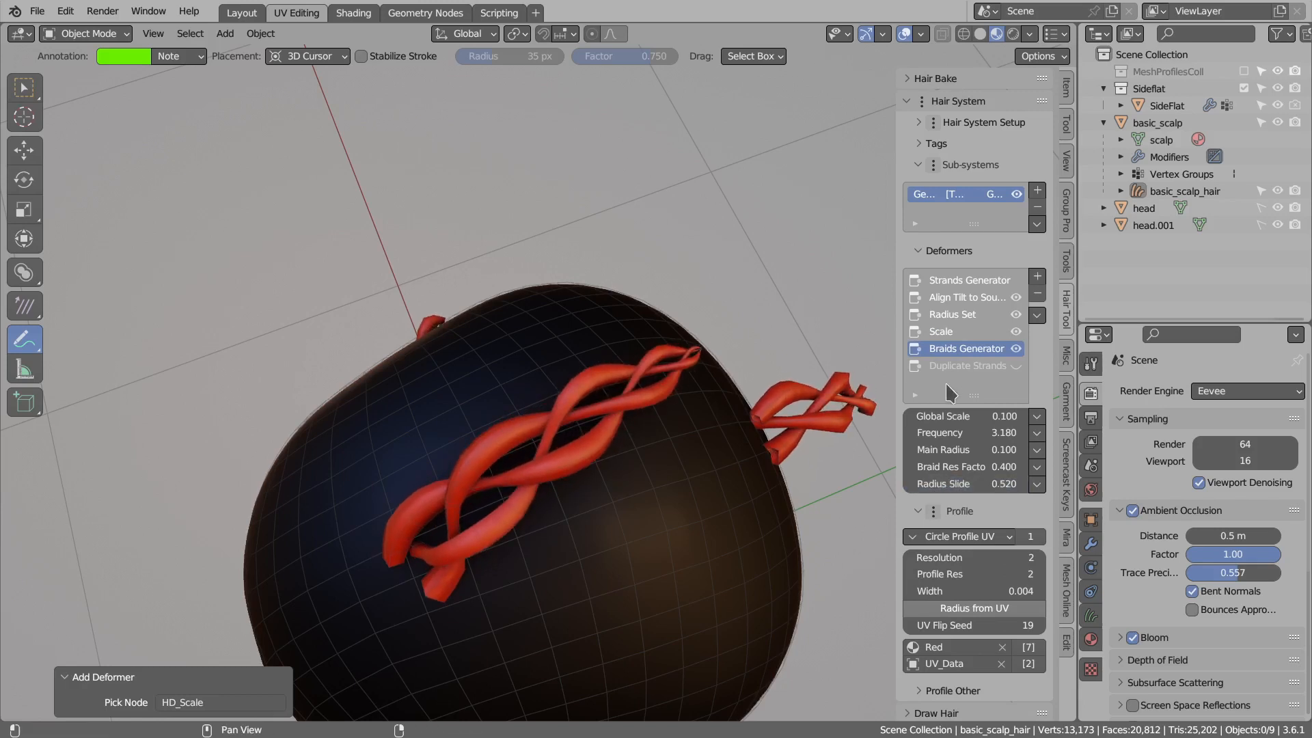
Re-enable the Duplicate Strands deformer and compare the braid with it off and on.
left_click(1015, 366)
middle_click_drag(651, 363, 587, 374)
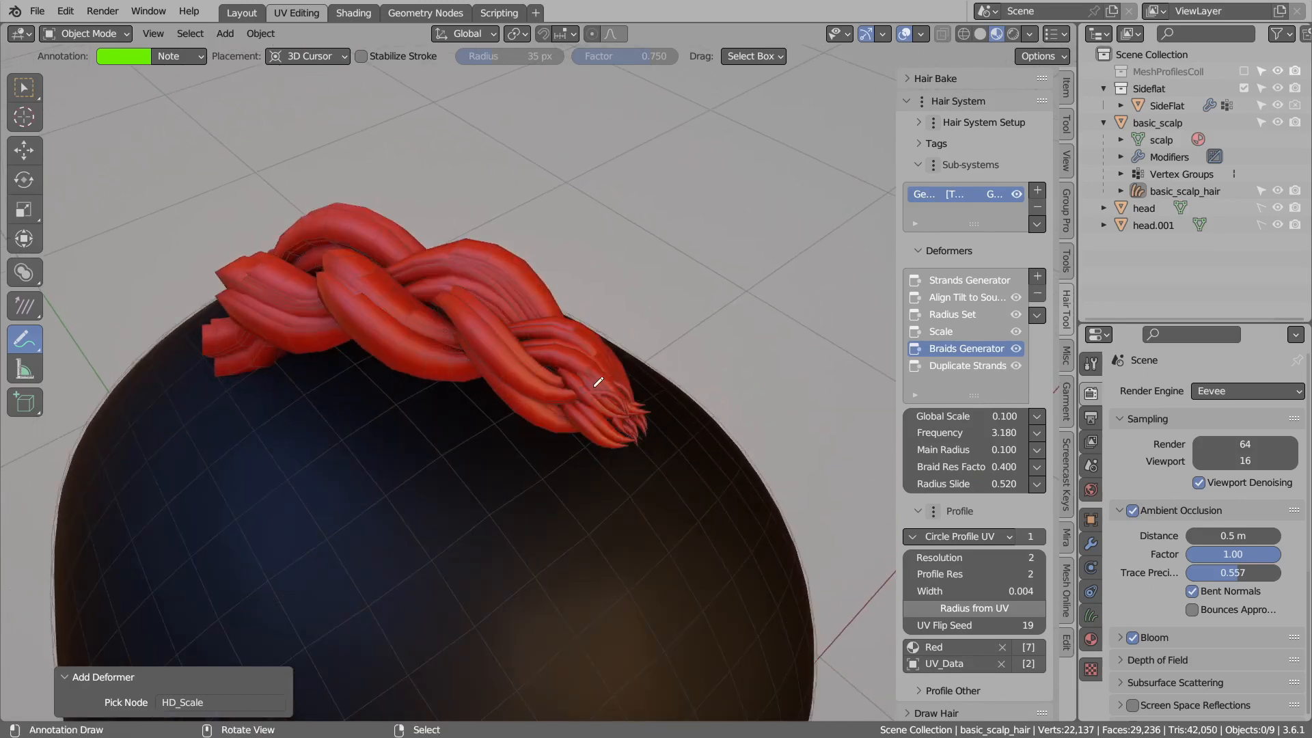
left_click(974, 366)
left_click(1016, 366)
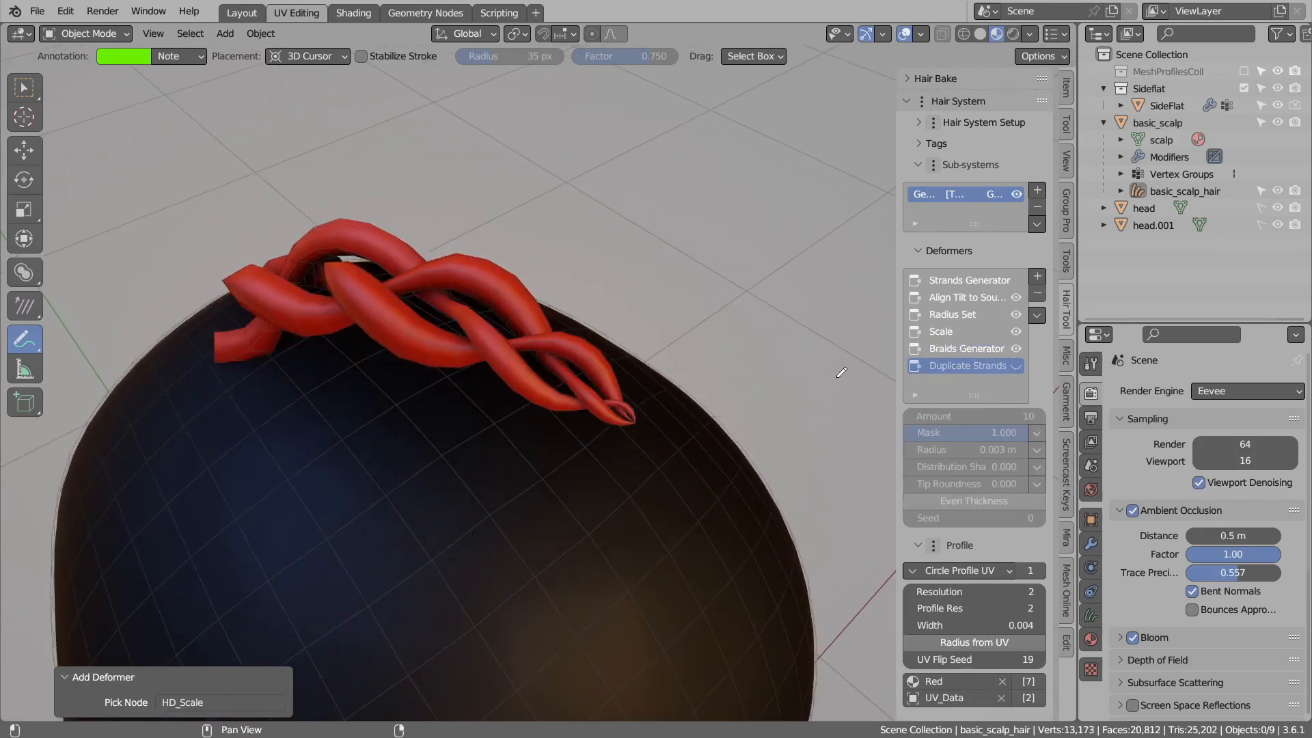
left_click(1016, 366)
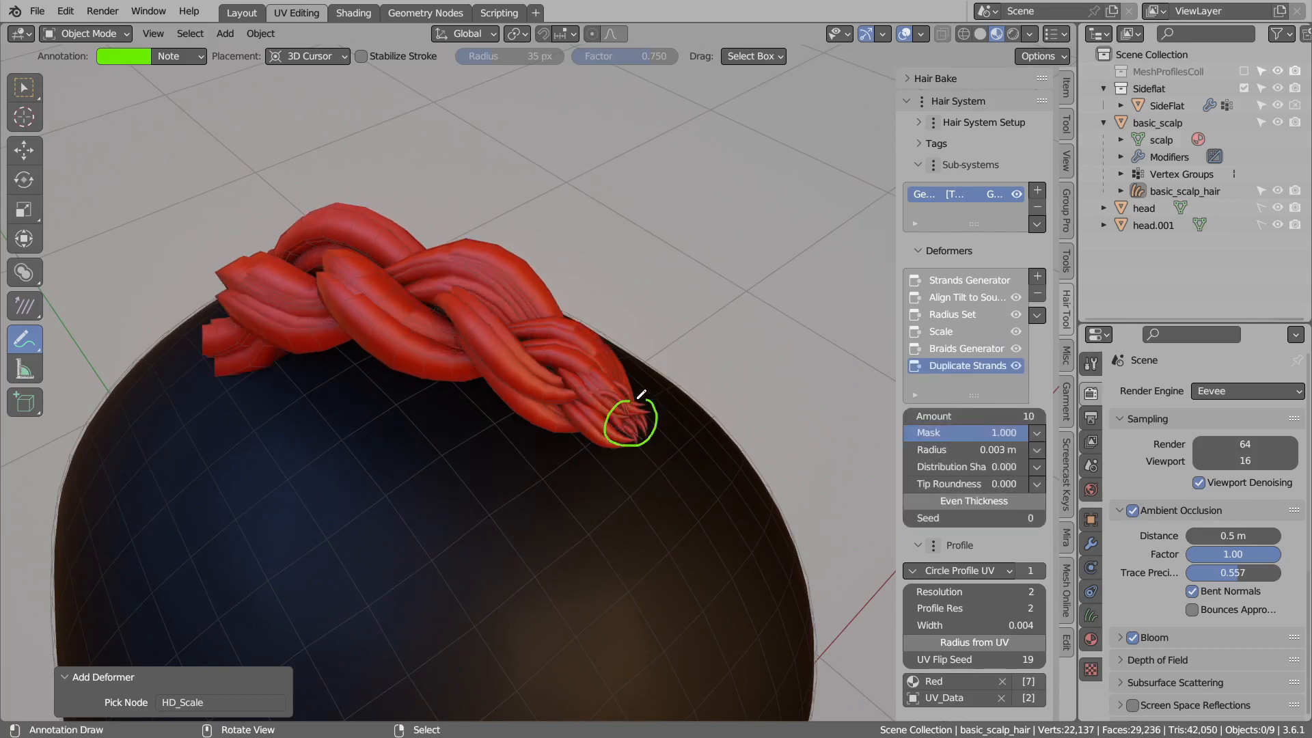
Circle the strand ends at the braid's tip and root with annotations, removing each mark.
key("ctrl+z")
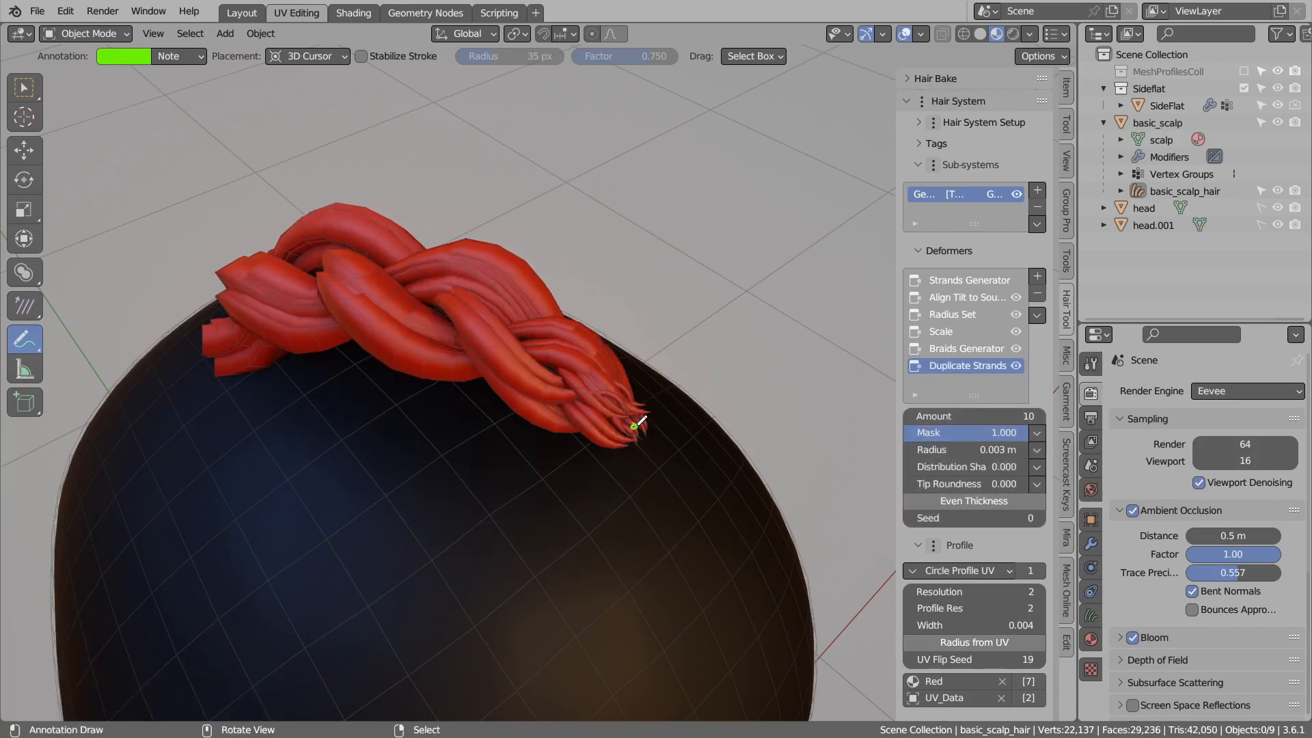
middle_click_drag(473, 381, 618, 378)
left_click_drag(618, 377, 676, 417)
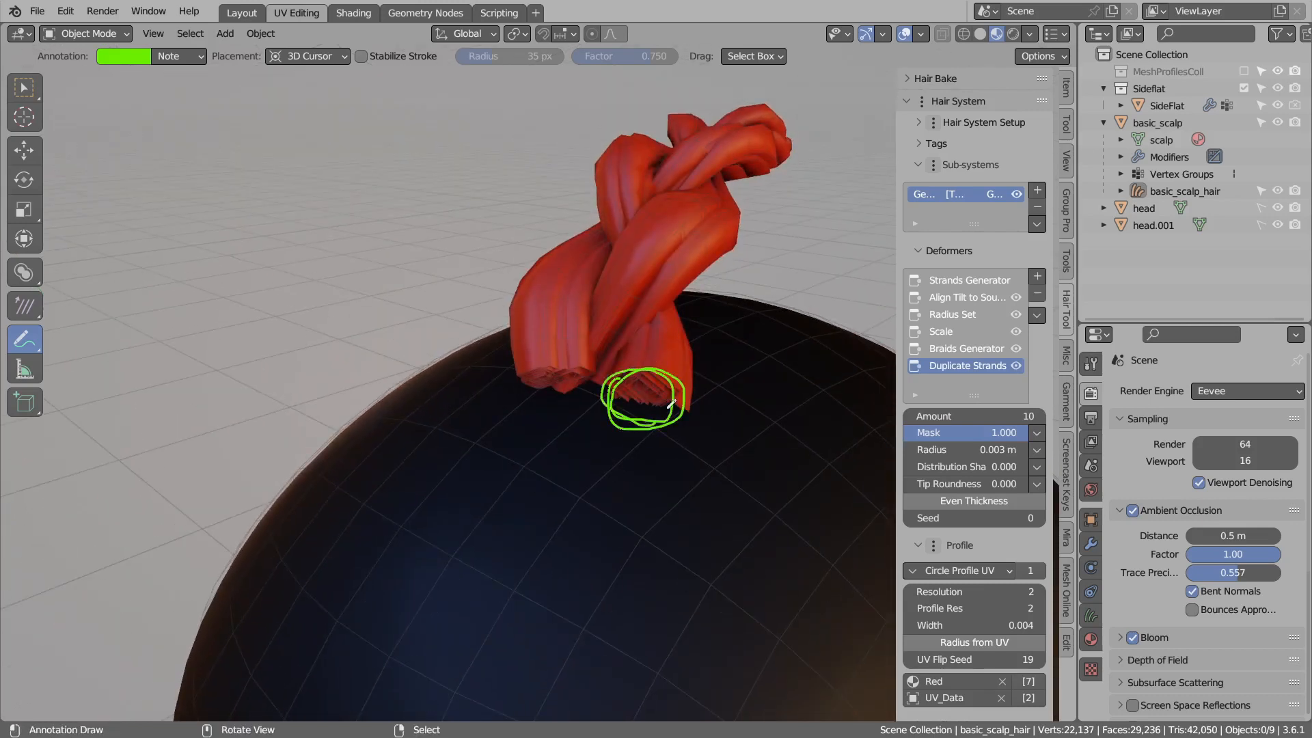
key("ctrl+z")
mouse_move(625, 410)
middle_mouse_down()
mouse_move(624, 425)
mouse_move(650, 363)
middle_mouse_up()
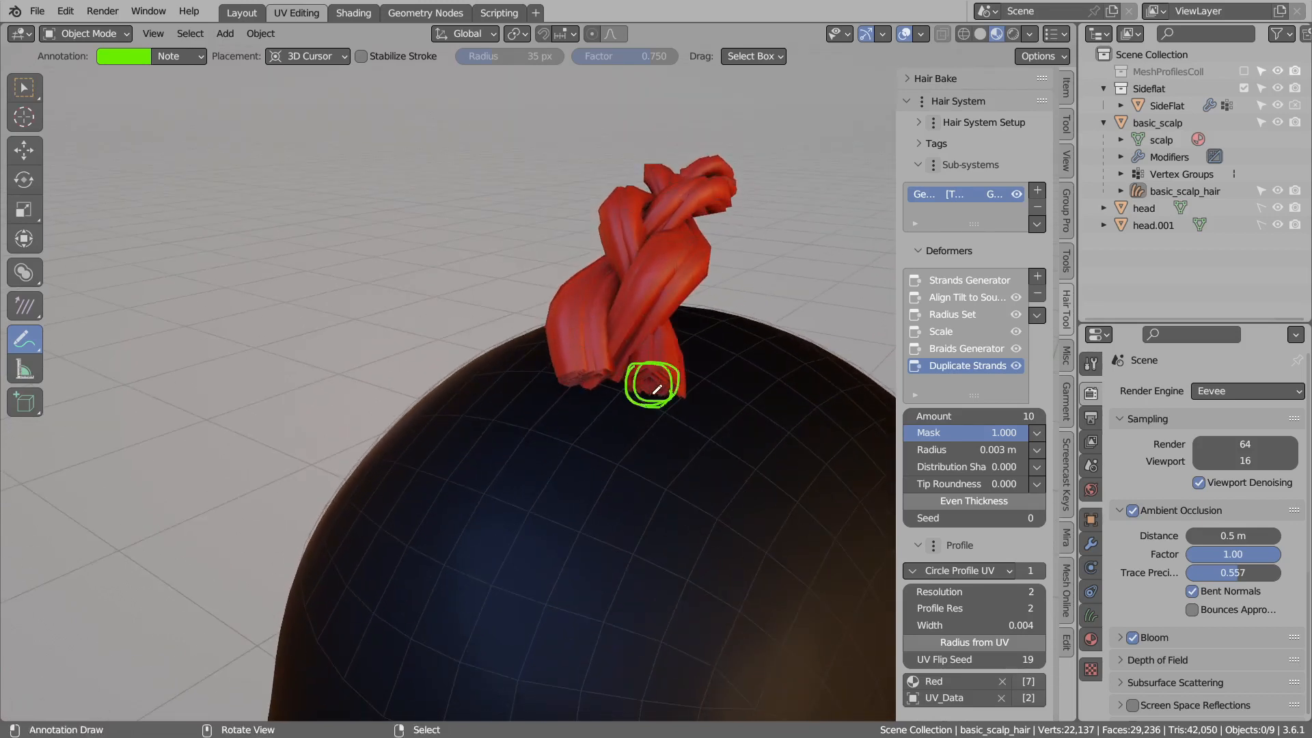
key("ctrl+z")
middle_click_drag(647, 390, 513, 337)
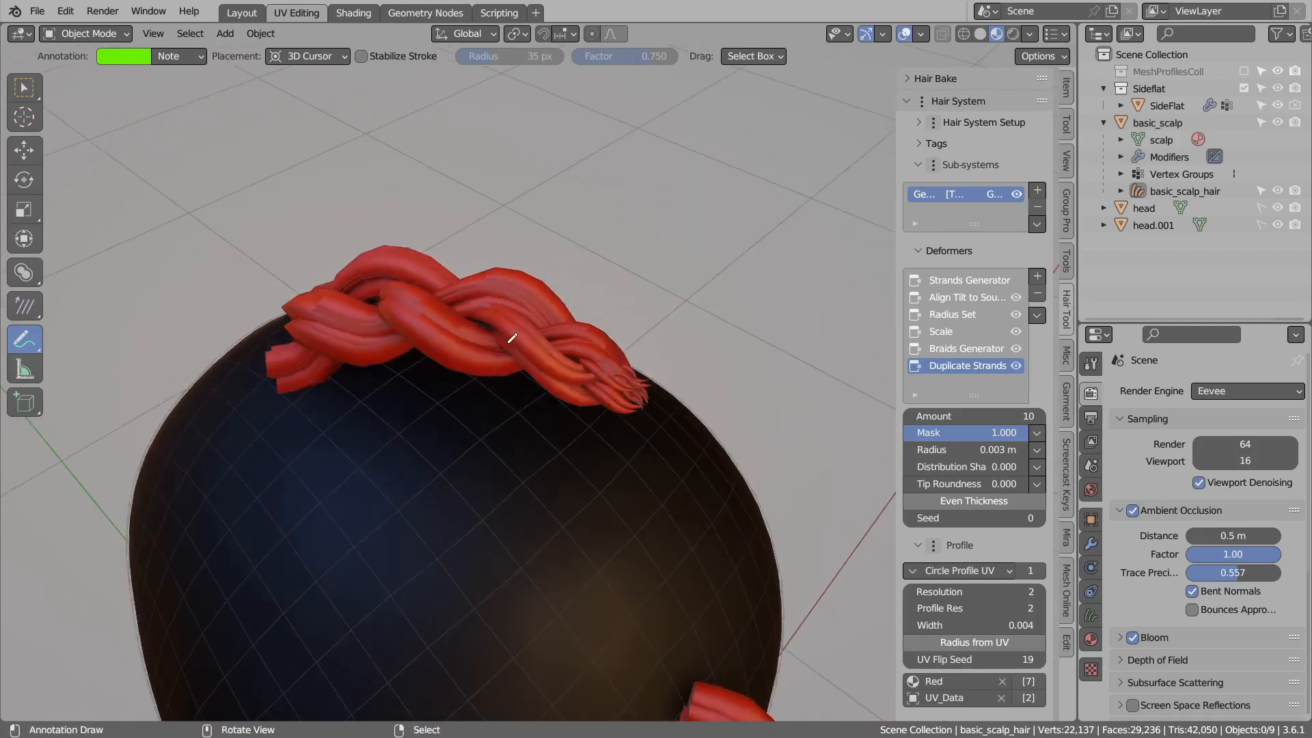
left_click_drag(643, 402, 630, 380)
left_click(637, 401, "ctrl")
middle_click_drag(639, 393, 698, 388)
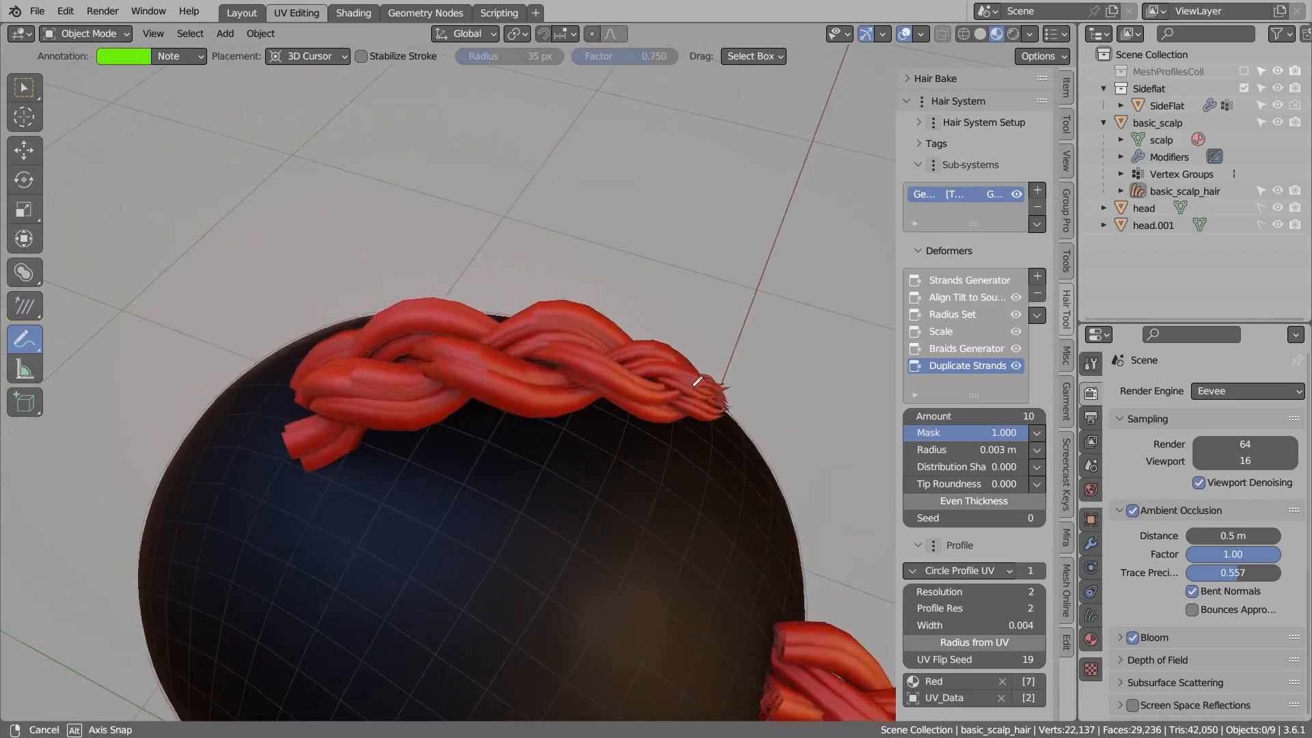
Add a Clump (child) deformer after Duplicate Strands and set its root influence to 0.910.
left_click(1037, 276)
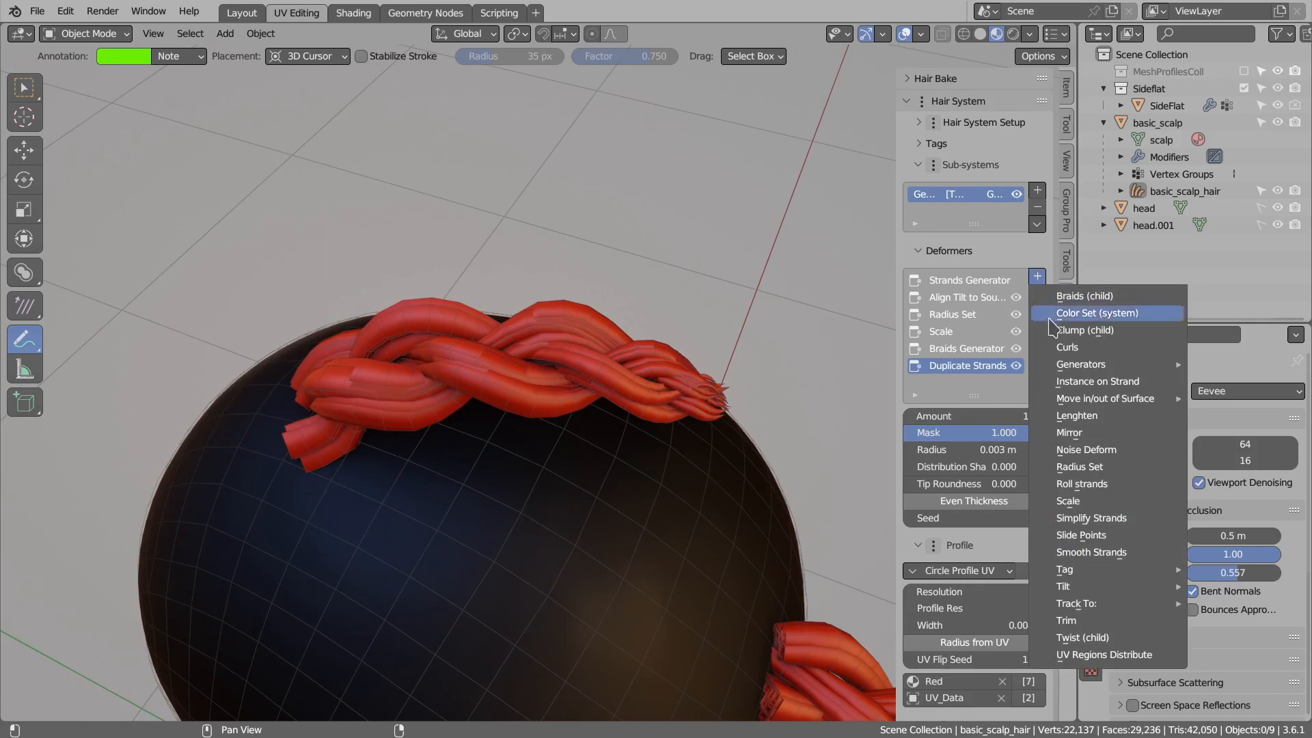
left_click(1074, 332)
middle_click_drag(683, 382, 736, 369)
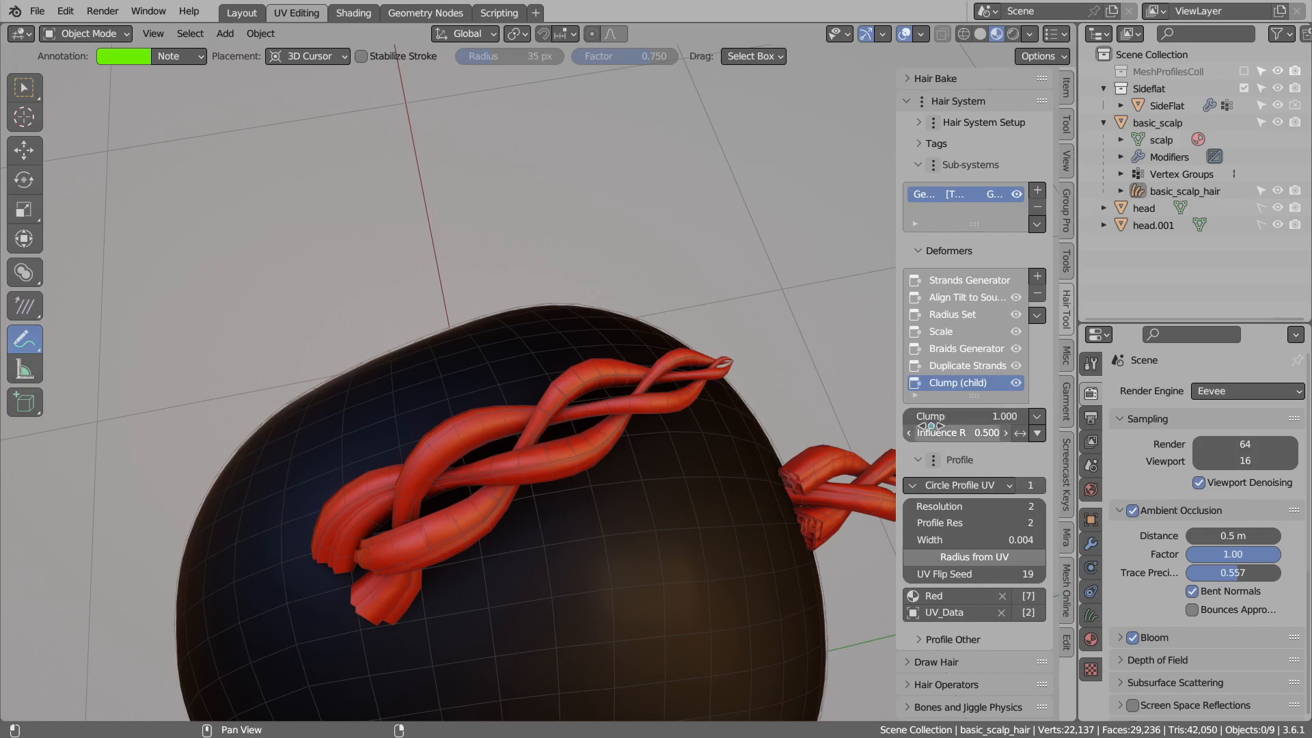
mouse_move(960, 435)
left_mouse_down()
mouse_move(1007, 435)
mouse_move(984, 435)
left_mouse_up()
middle_click_drag(649, 398, 693, 350)
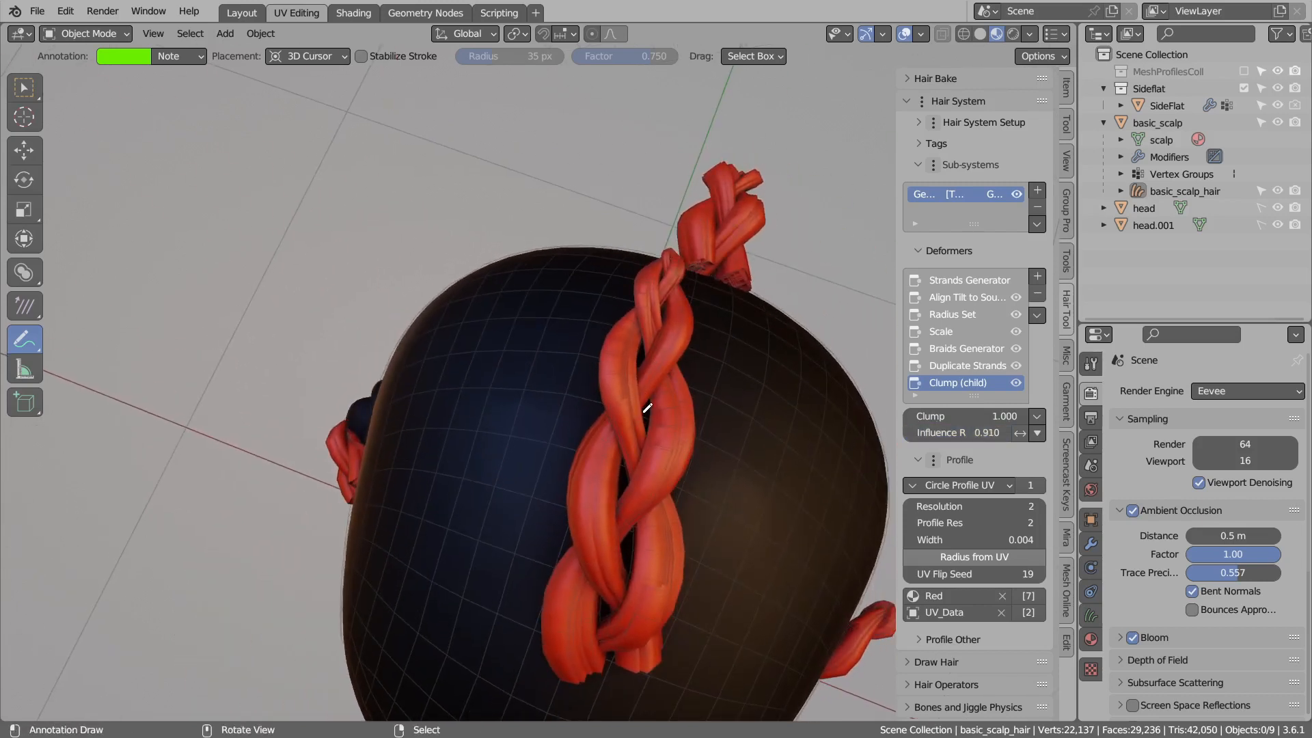
Import the default hair material for the braids and select the basic_scalp_hair object.
key("ctrl+shift+h")
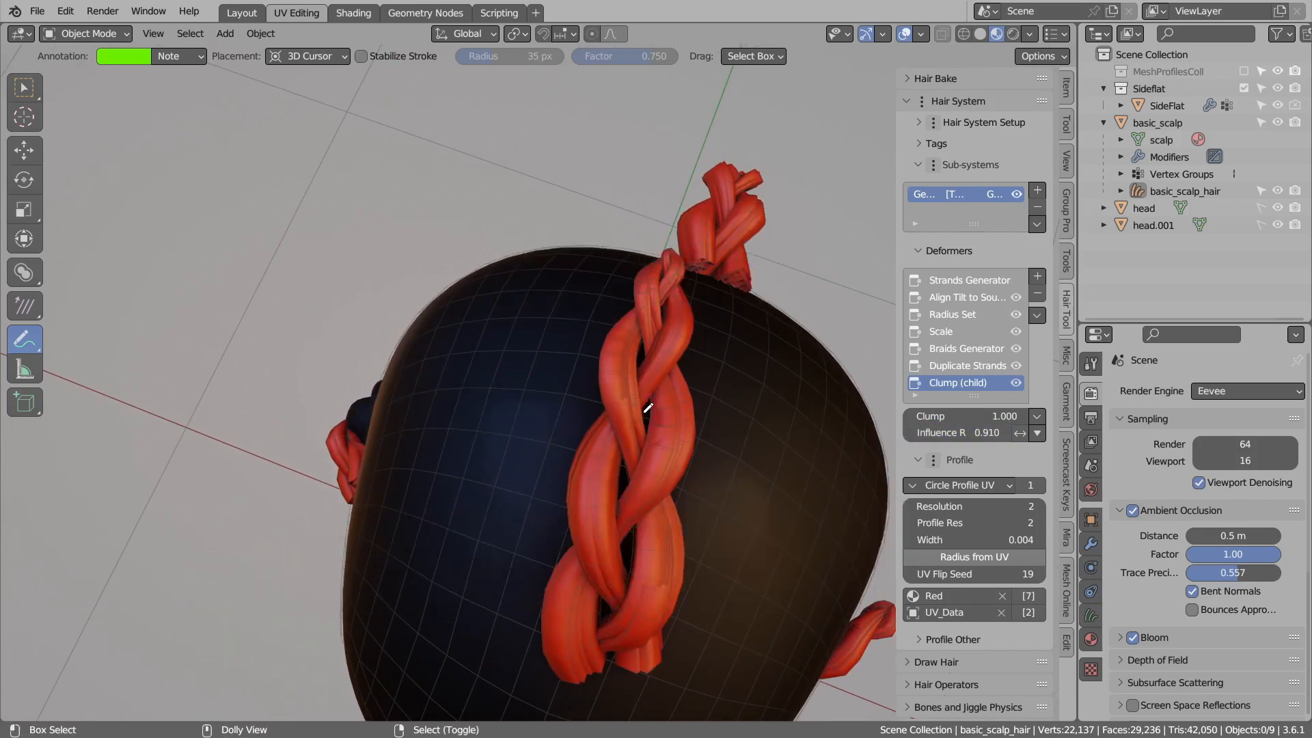
key("ctrl+shift+h")
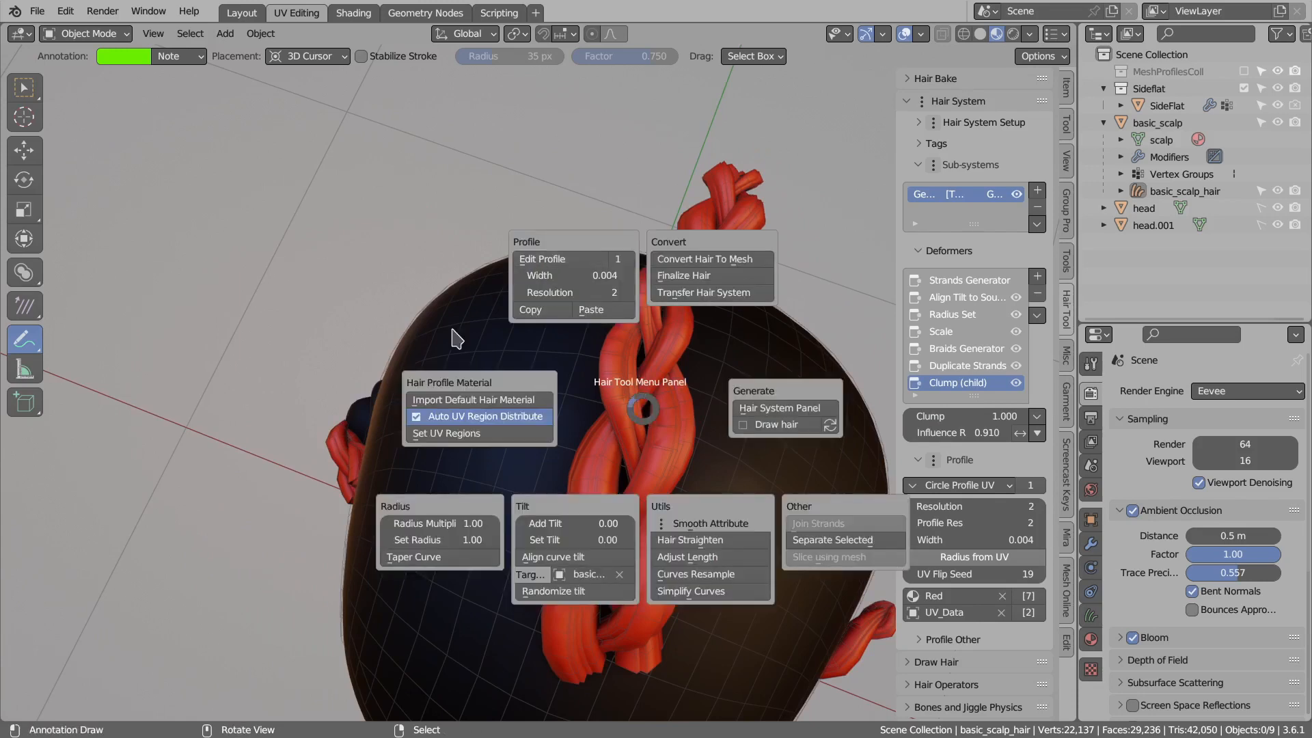
left_click(460, 398)
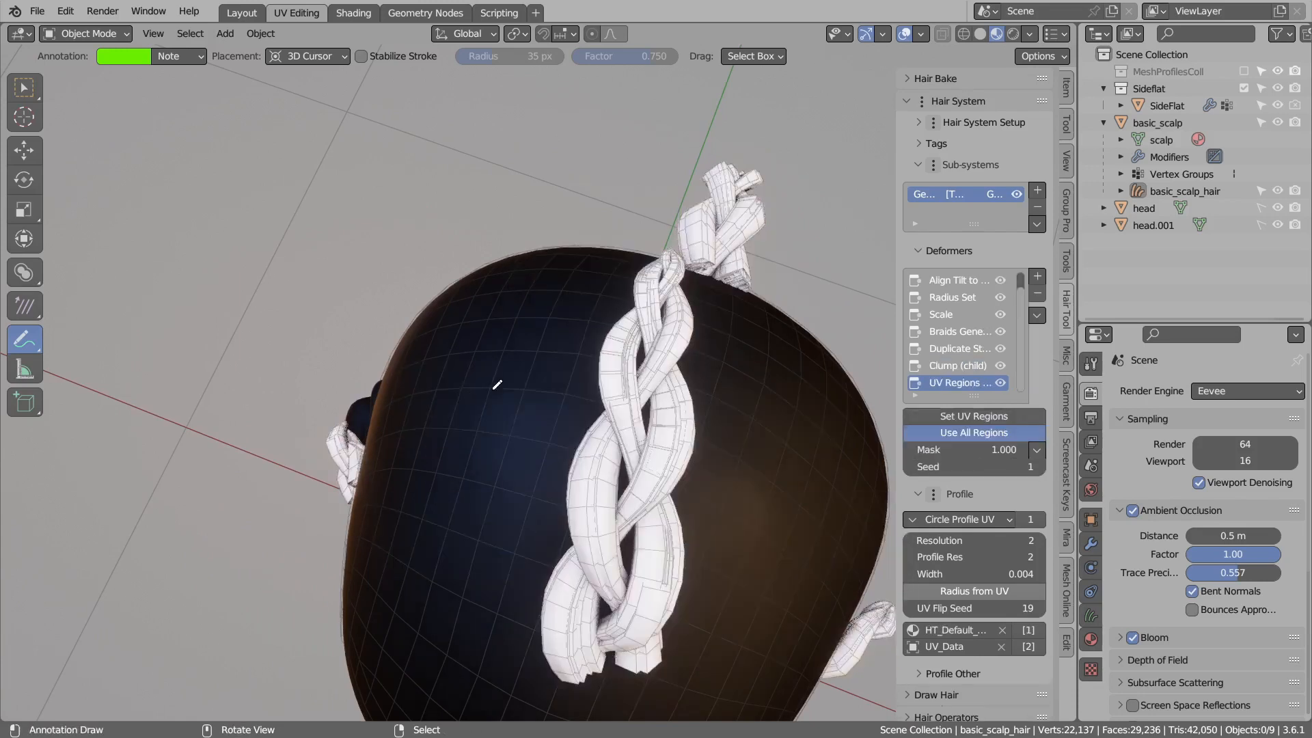
middle_click_drag(651, 337, 590, 340)
right_click(664, 319)
scroll(591, 296, "down", 2)
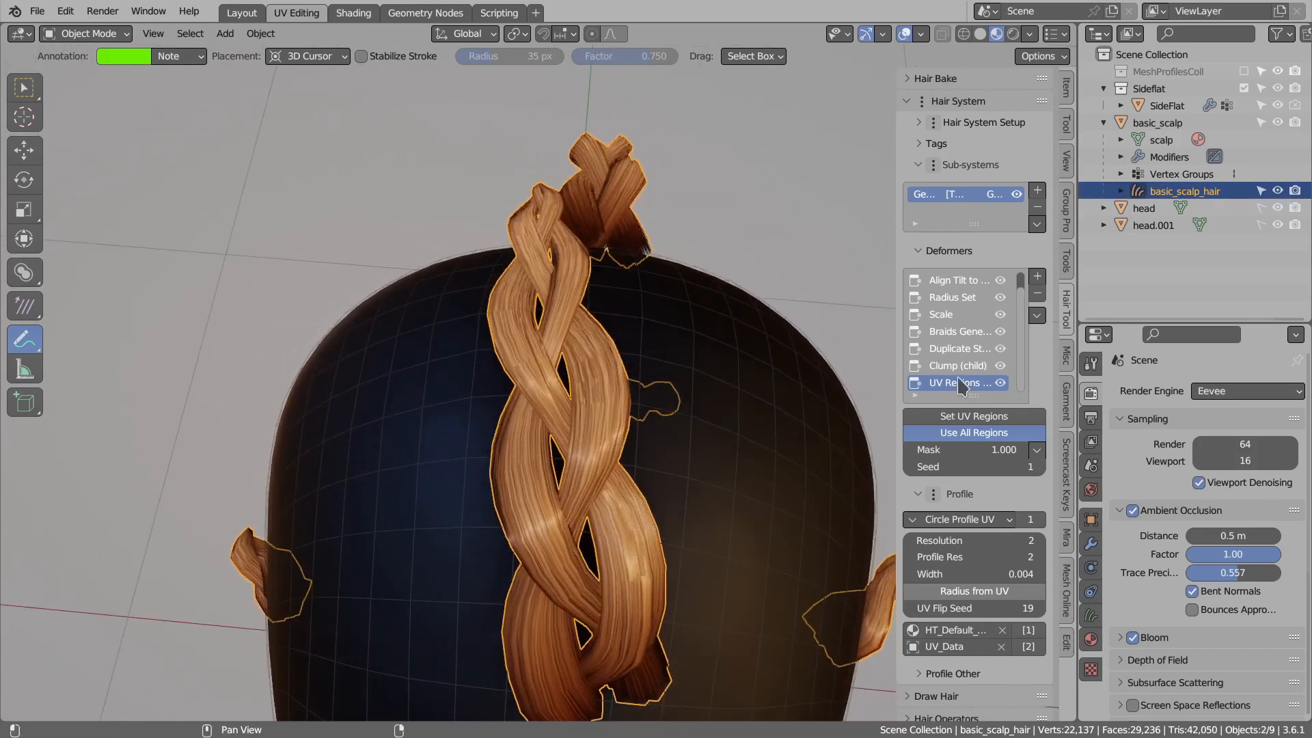
Raise the Braids Generator's Frequency to about 4.08 and the Duplicate Strands Amount to 16.
left_click(951, 331)
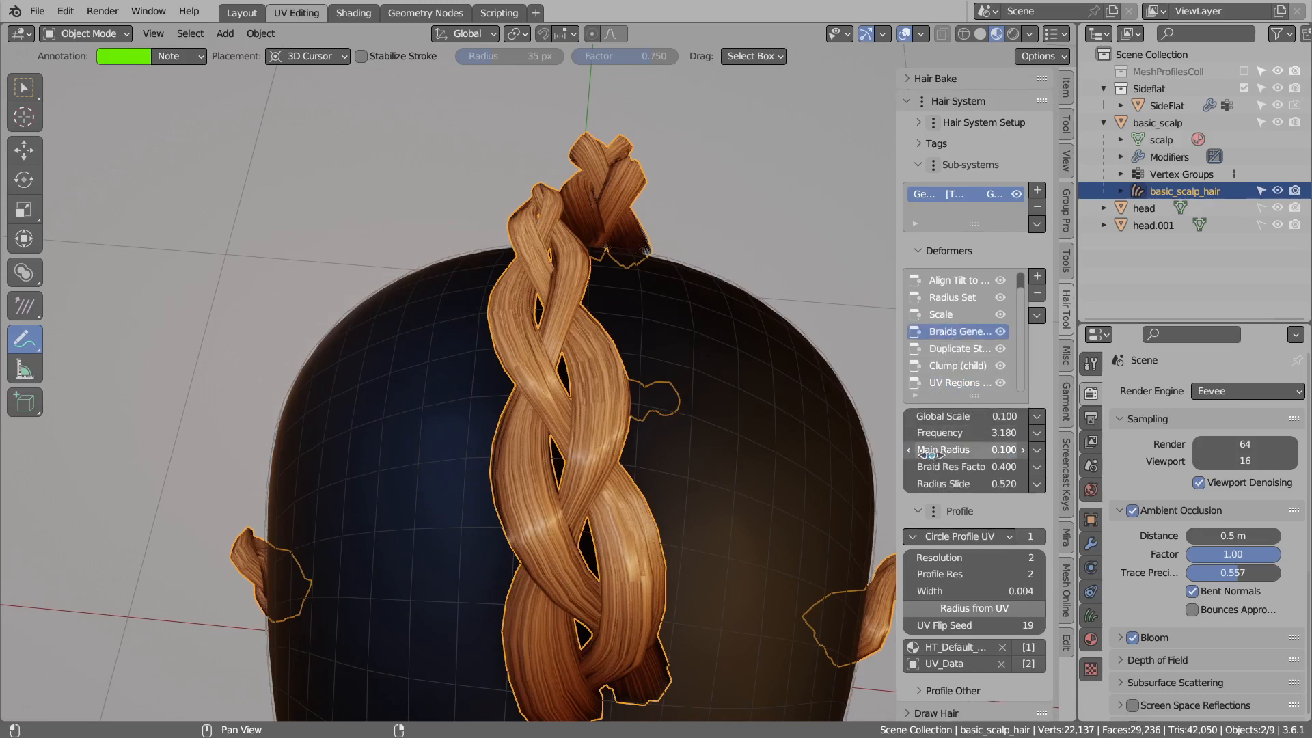
left_click_drag(975, 435, 1036, 435)
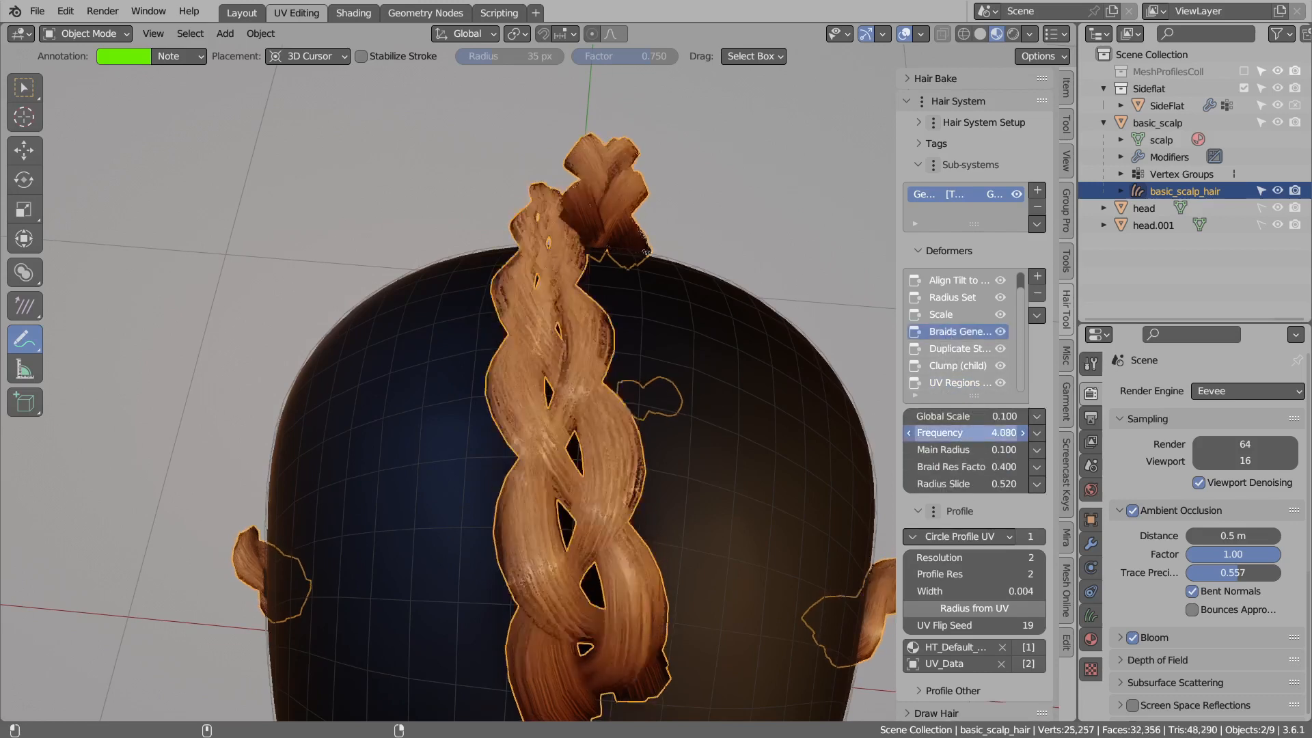
left_click(948, 348)
mouse_move(953, 416)
left_mouse_down()
mouse_move(990, 416)
mouse_move(979, 416)
left_mouse_up()
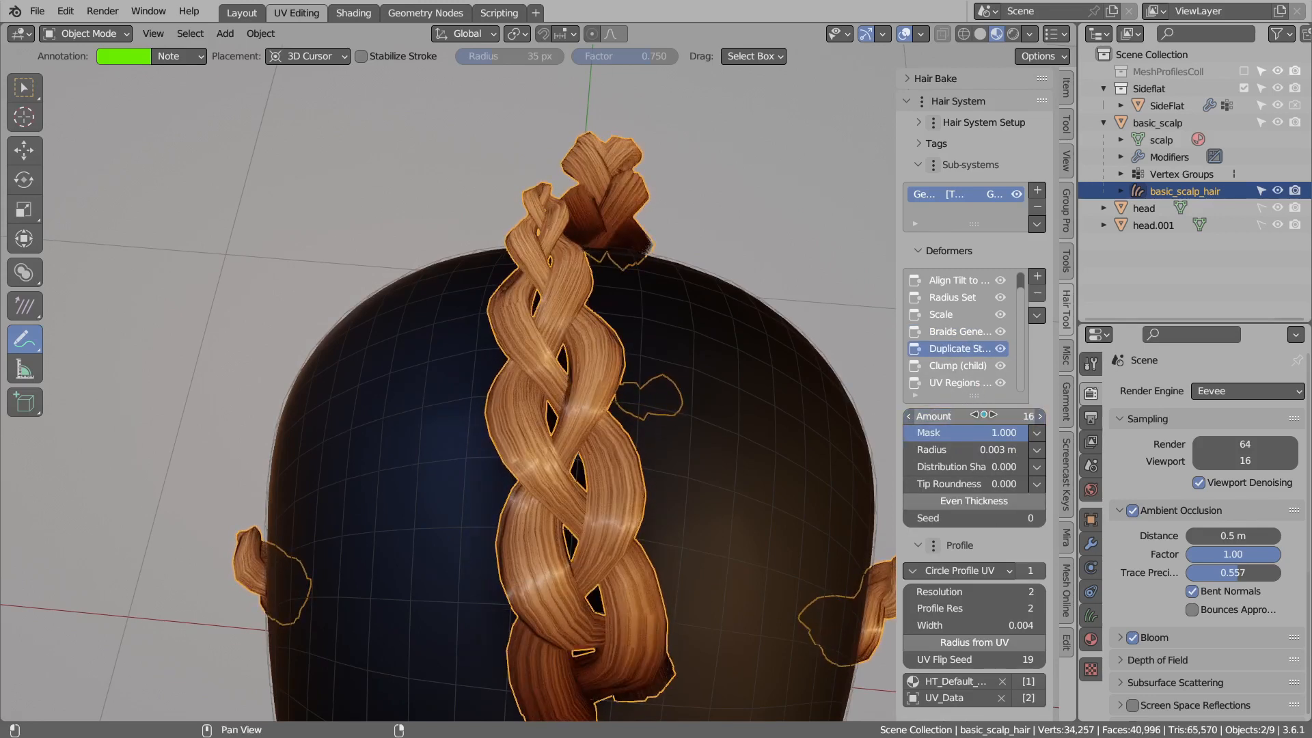
Add an Add Tilt deformer after UV Regions Distribute on the braids and set its Tilt to 777.
left_click(959, 384)
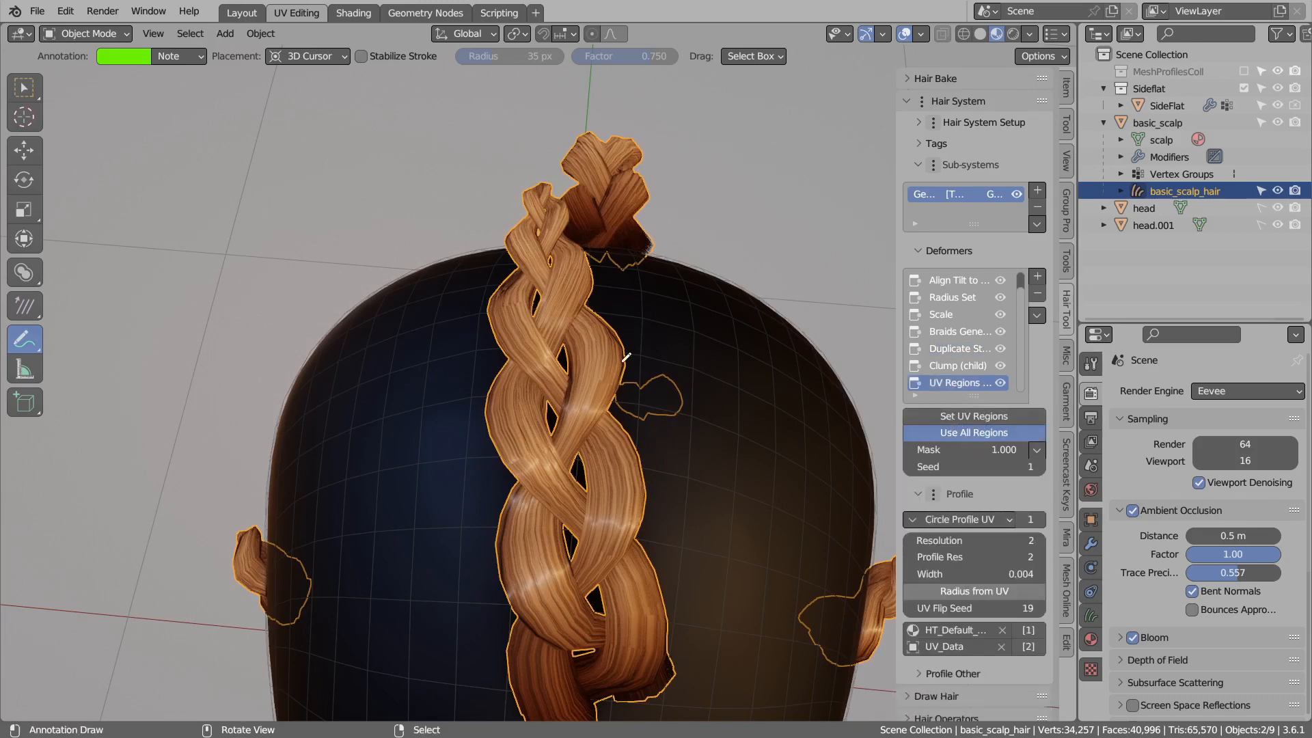
middle_click_drag(600, 462, 622, 435)
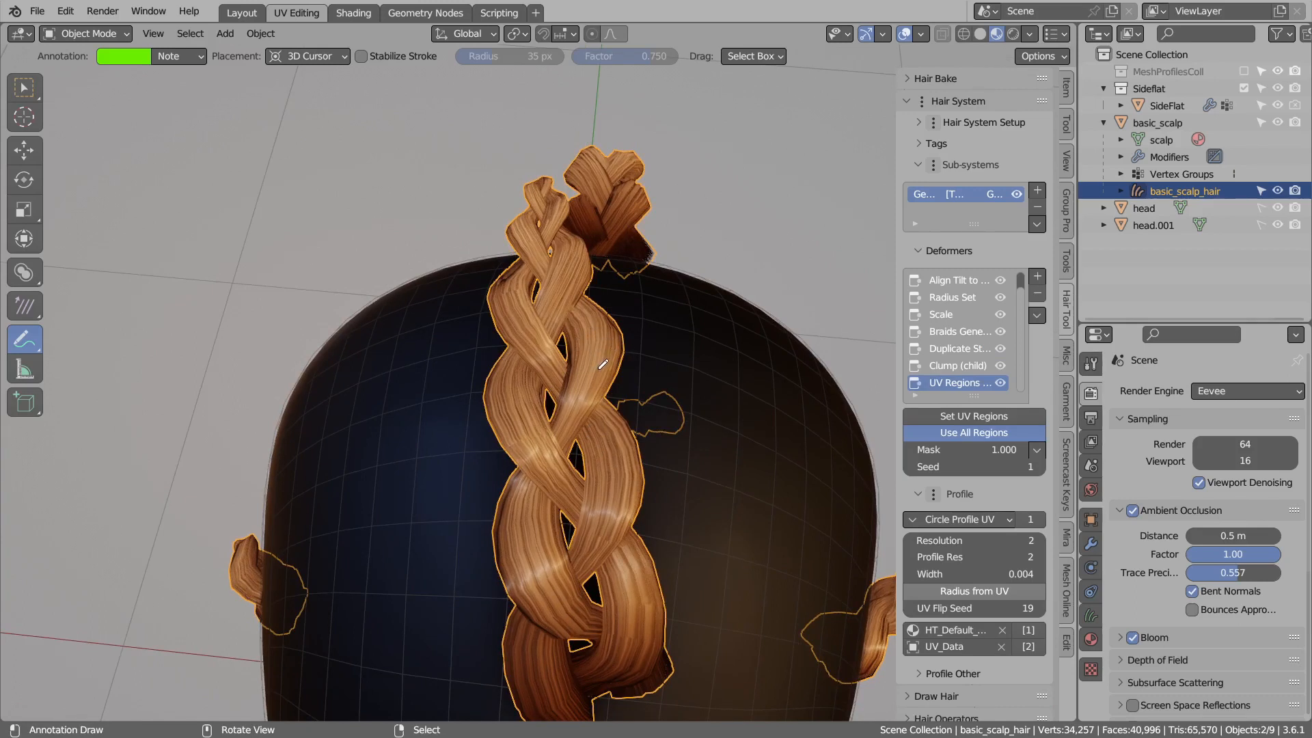
left_click(1037, 276)
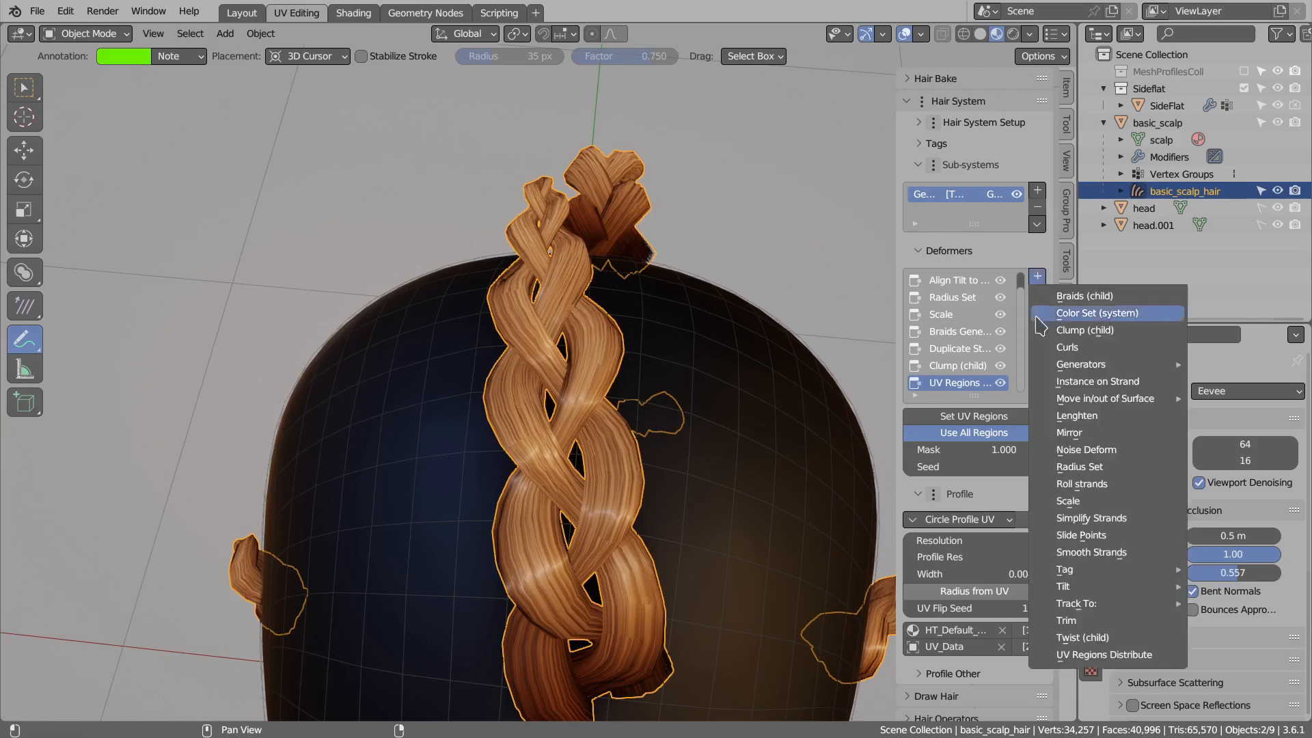
mouse_move(1089, 589)
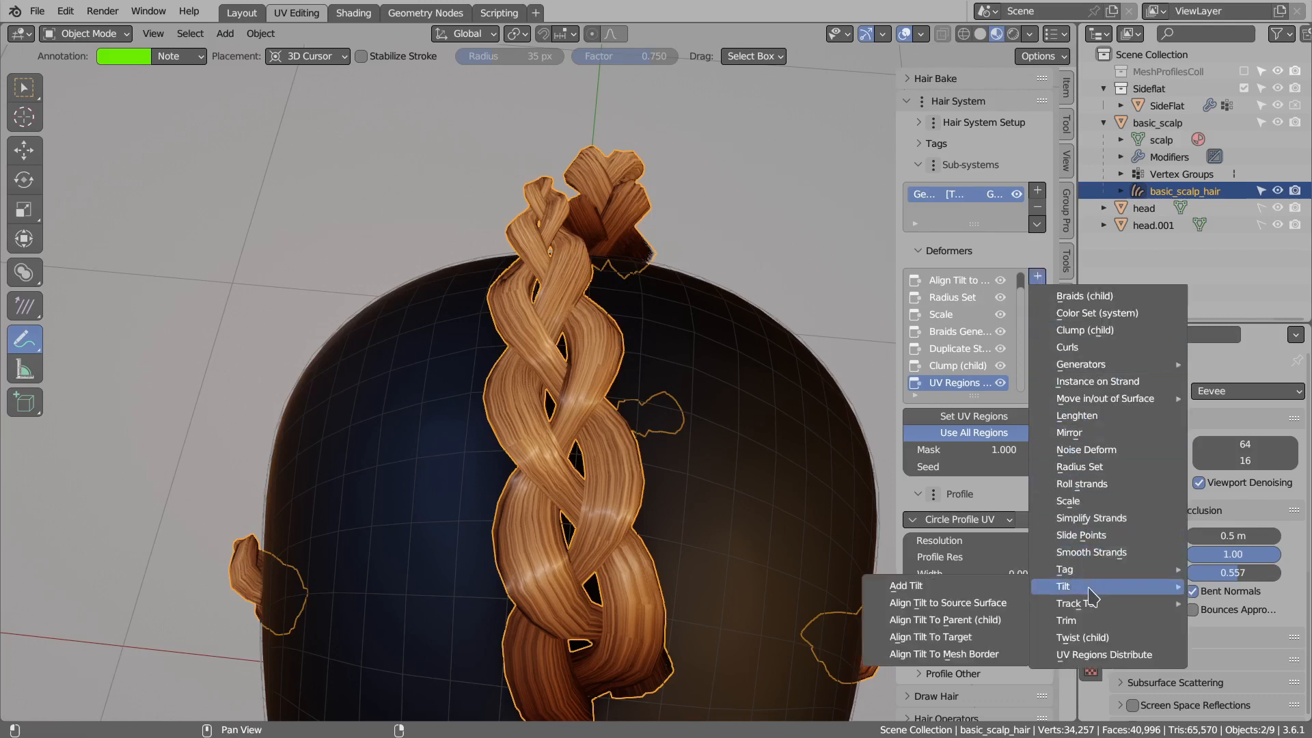
left_click(908, 586)
left_click_drag(974, 398, 961, 463)
left_click(961, 466)
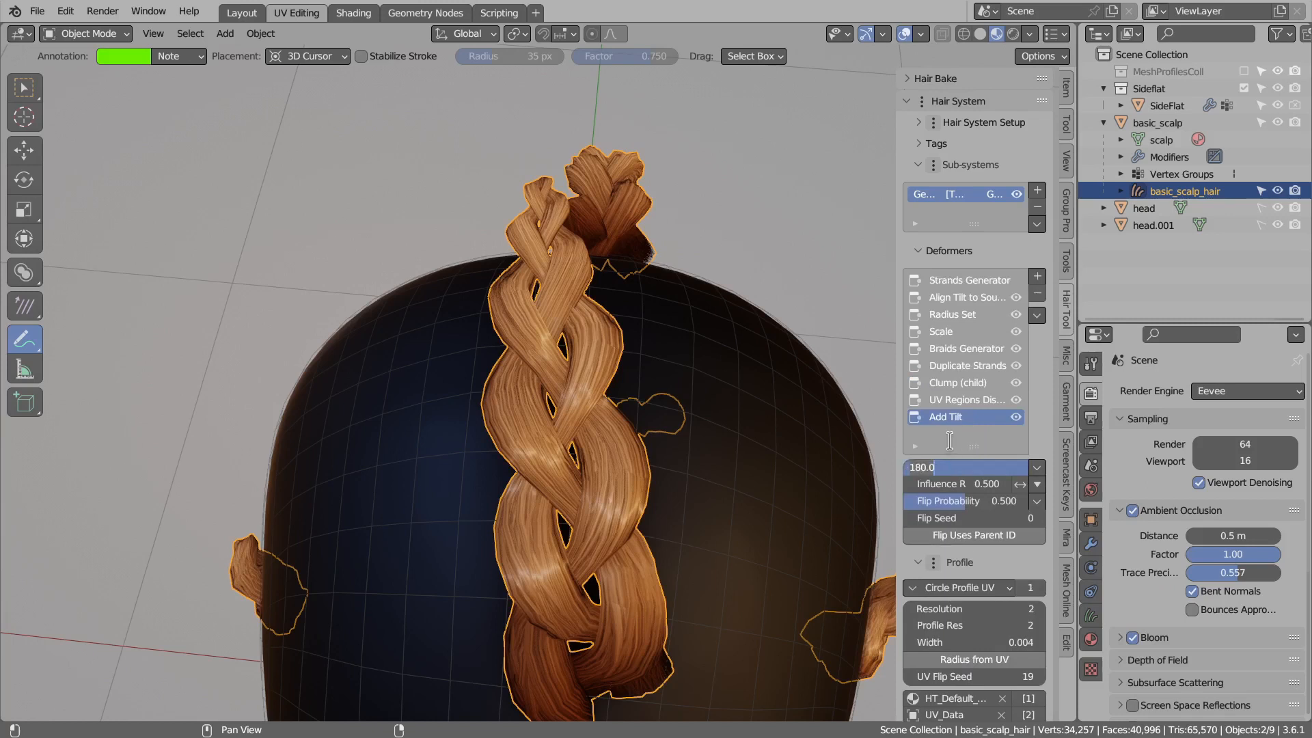
key("Return")
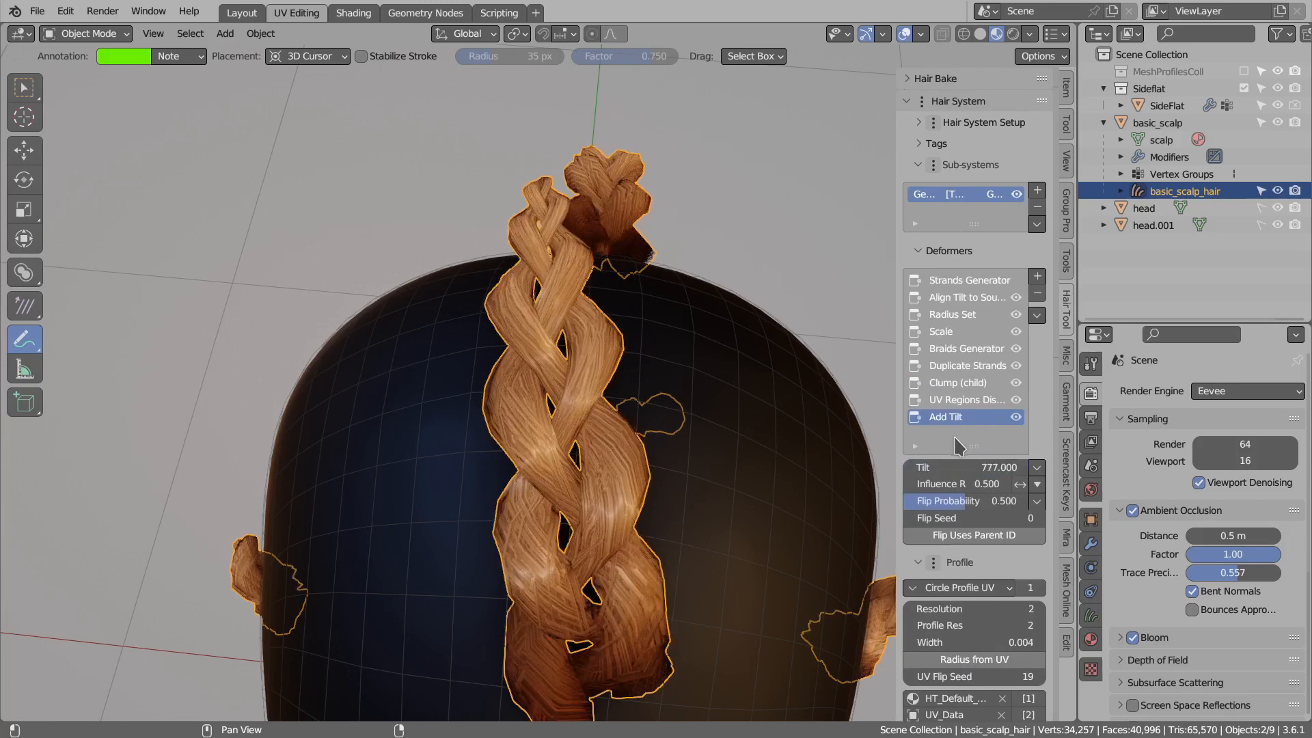
Set the Add Tilt deformer's root influence to 0.930.
left_click_drag(956, 485, 1017, 485)
middle_click_drag(673, 480, 616, 475)
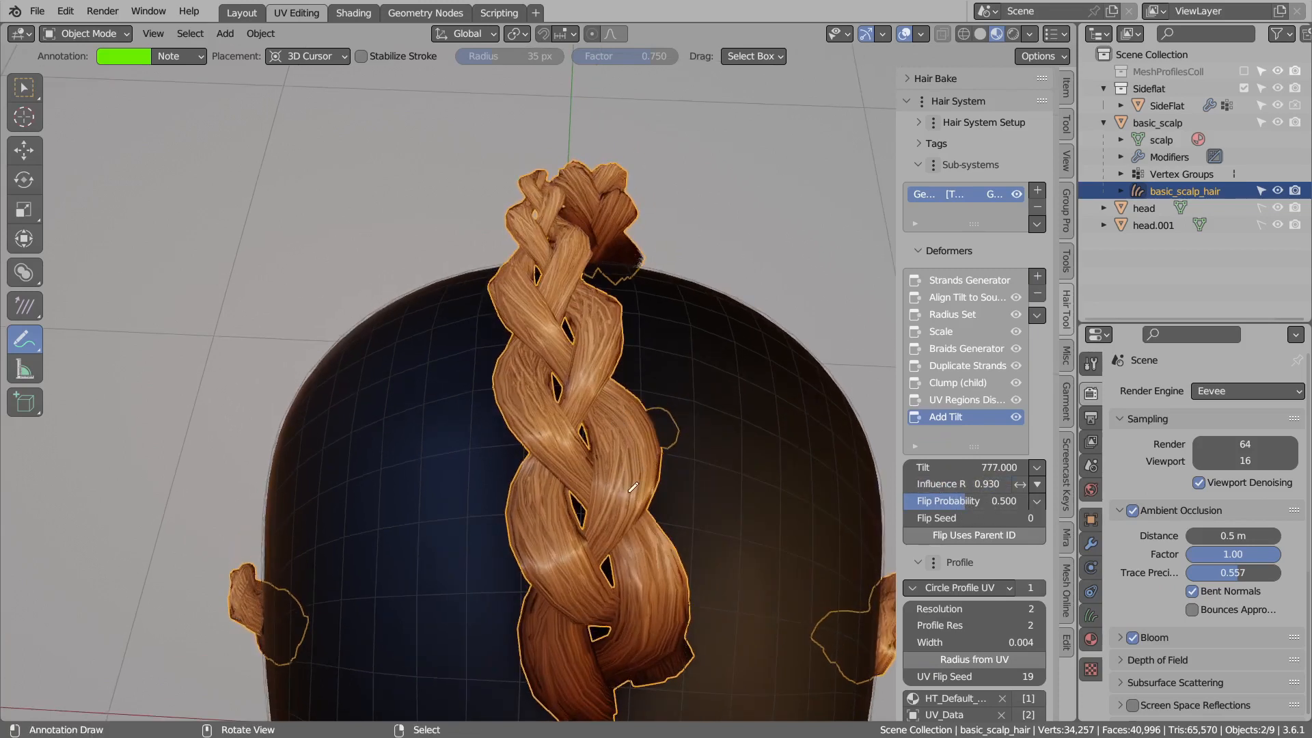
mouse_move(621, 410)
left_mouse_down("ctrl")
mouse_move(640, 481)
mouse_move(622, 449)
left_mouse_up("ctrl")
left_click_drag(621, 412, 625, 512, "ctrl")
Add a Randomize mask to the Tilt value of the Add Tilt deformer.
left_click(1037, 469)
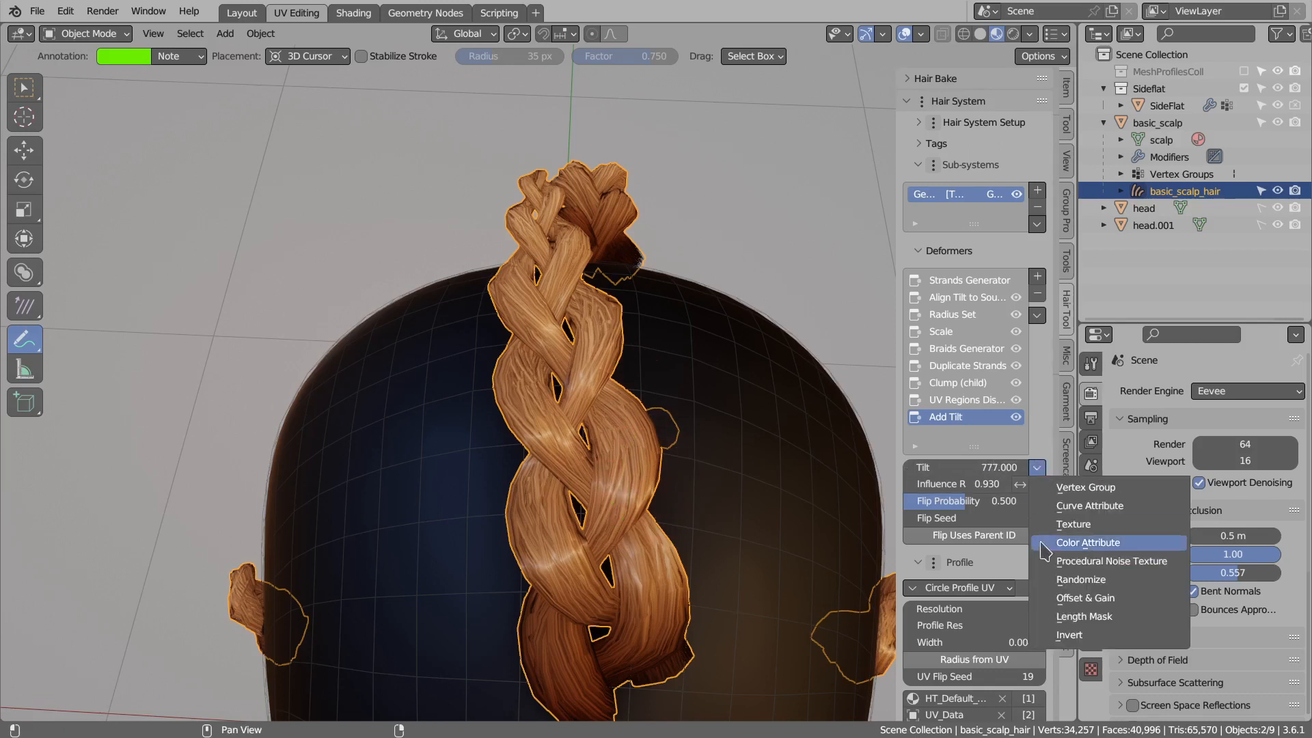
left_click(1077, 579)
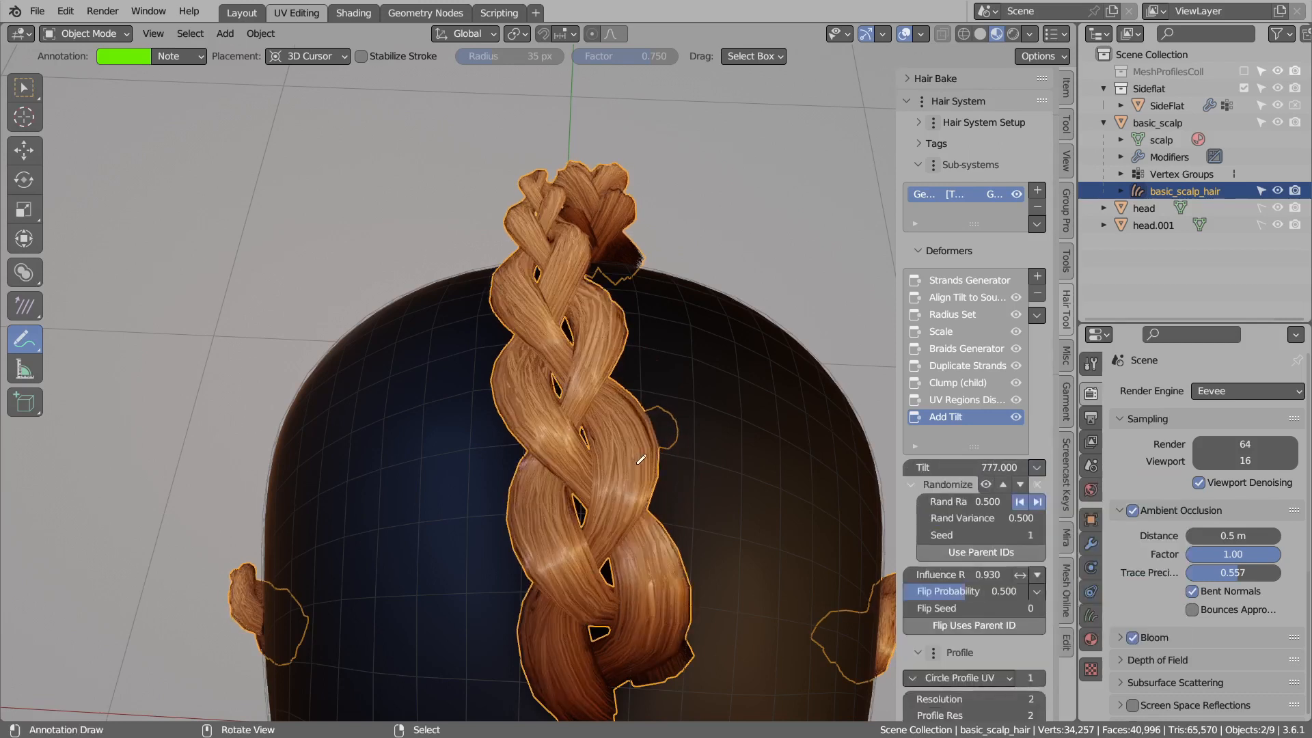
middle_click_drag(637, 447, 670, 424)
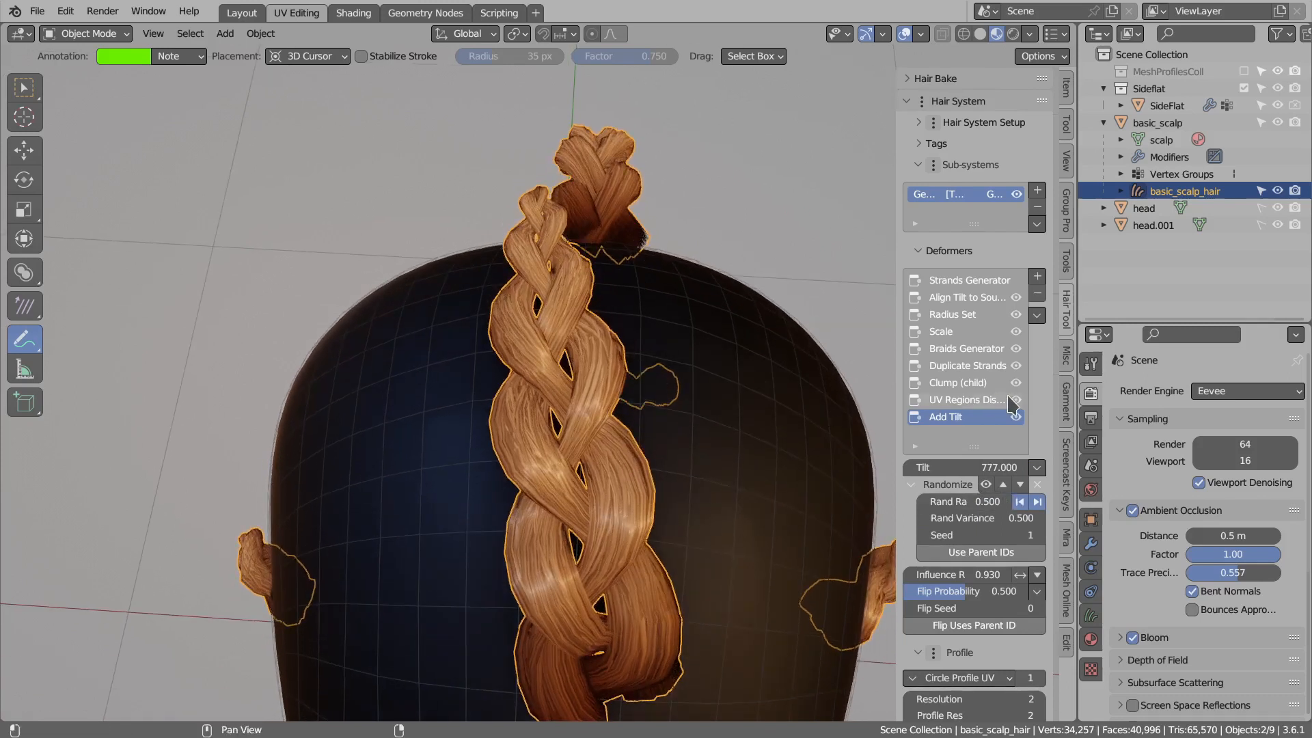
left_click(1037, 277)
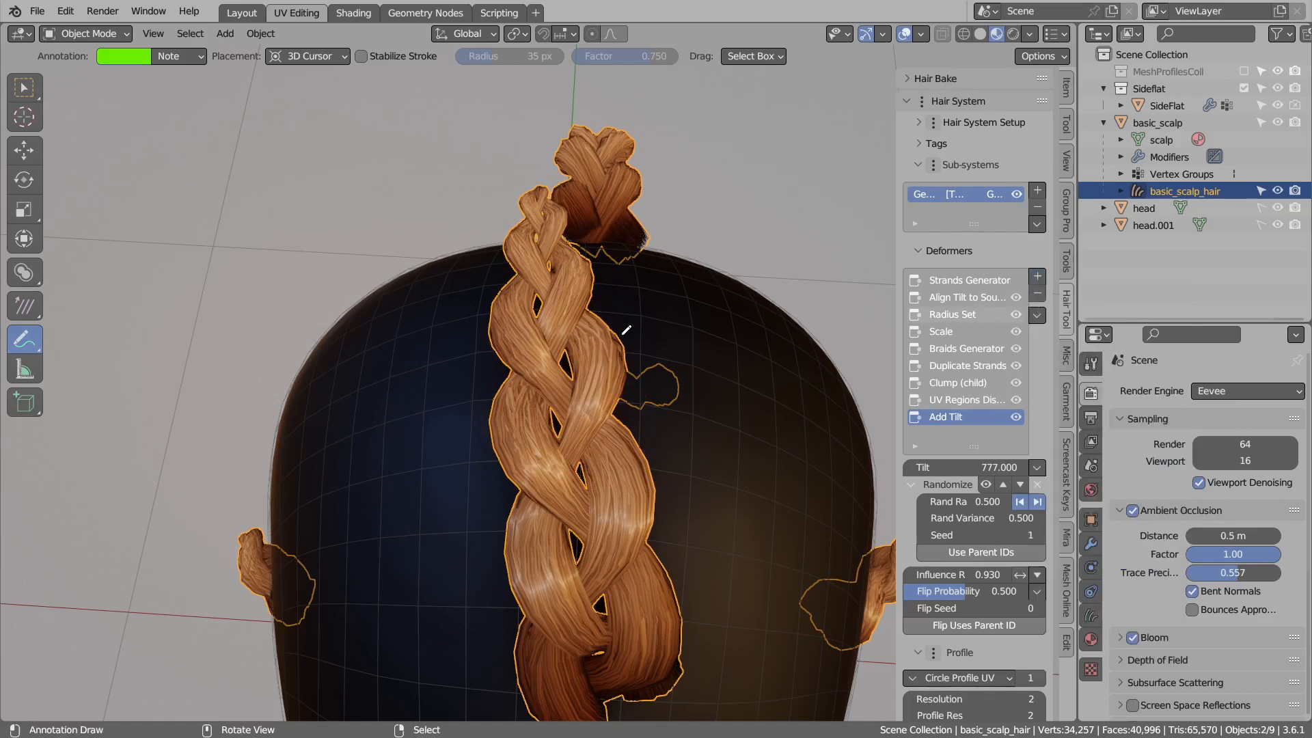
middle_click_drag(576, 413, 629, 415)
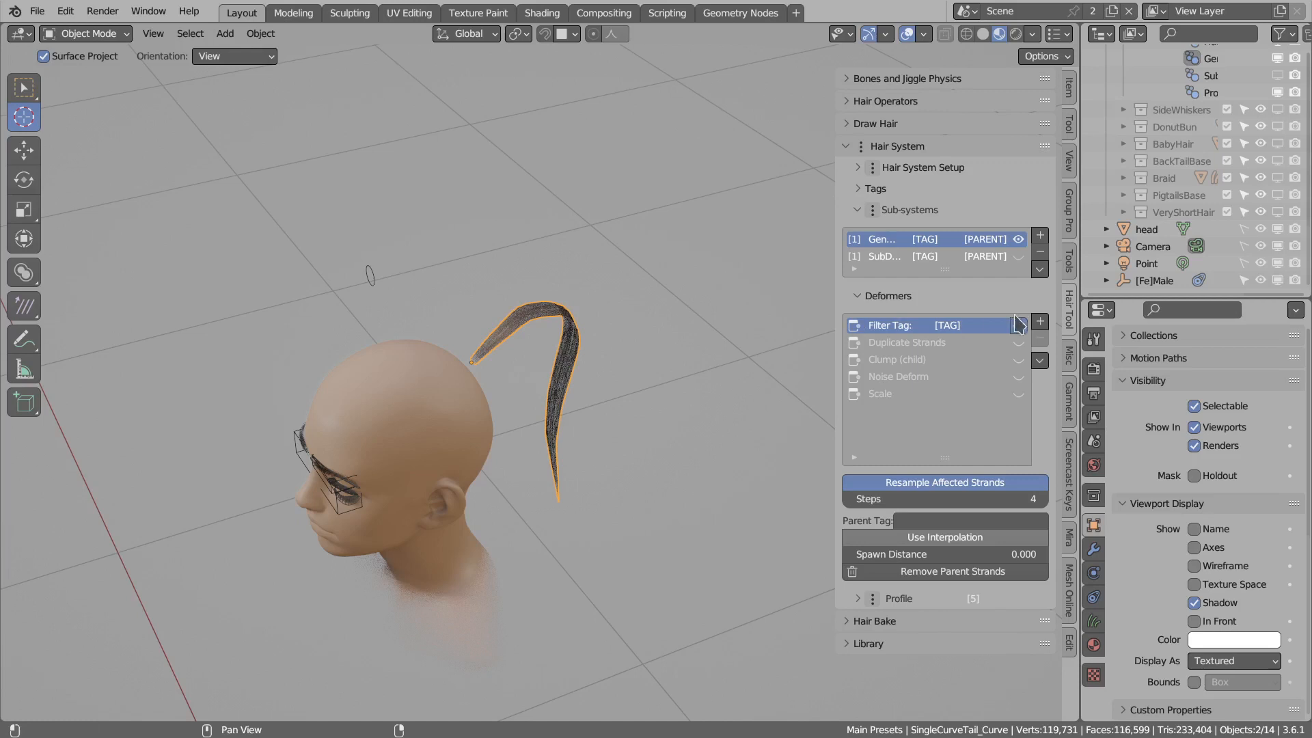
Add an Instance on Strand deformer below the ponytail's Filter Tag and copy the name of the torus object.
left_click(1039, 321)
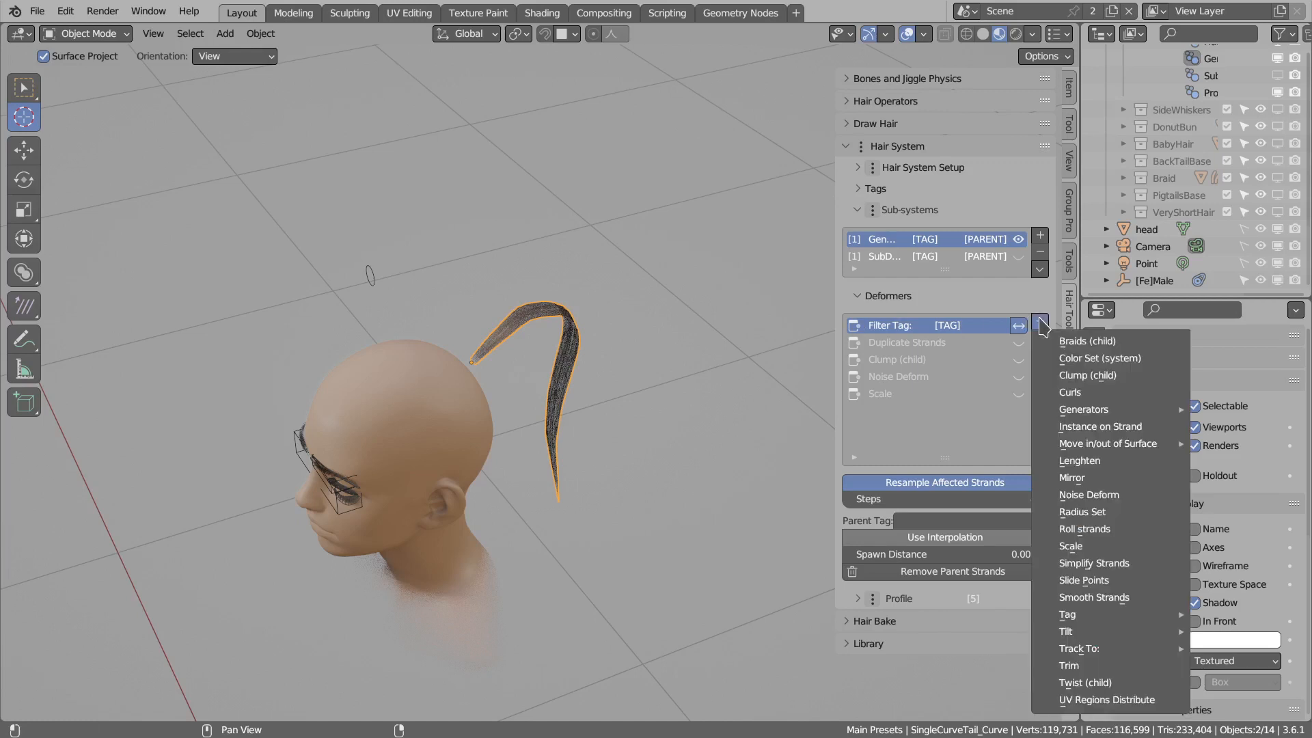
left_click(1098, 426)
middle_click_drag(683, 431, 494, 541)
left_click(497, 527)
key("w")
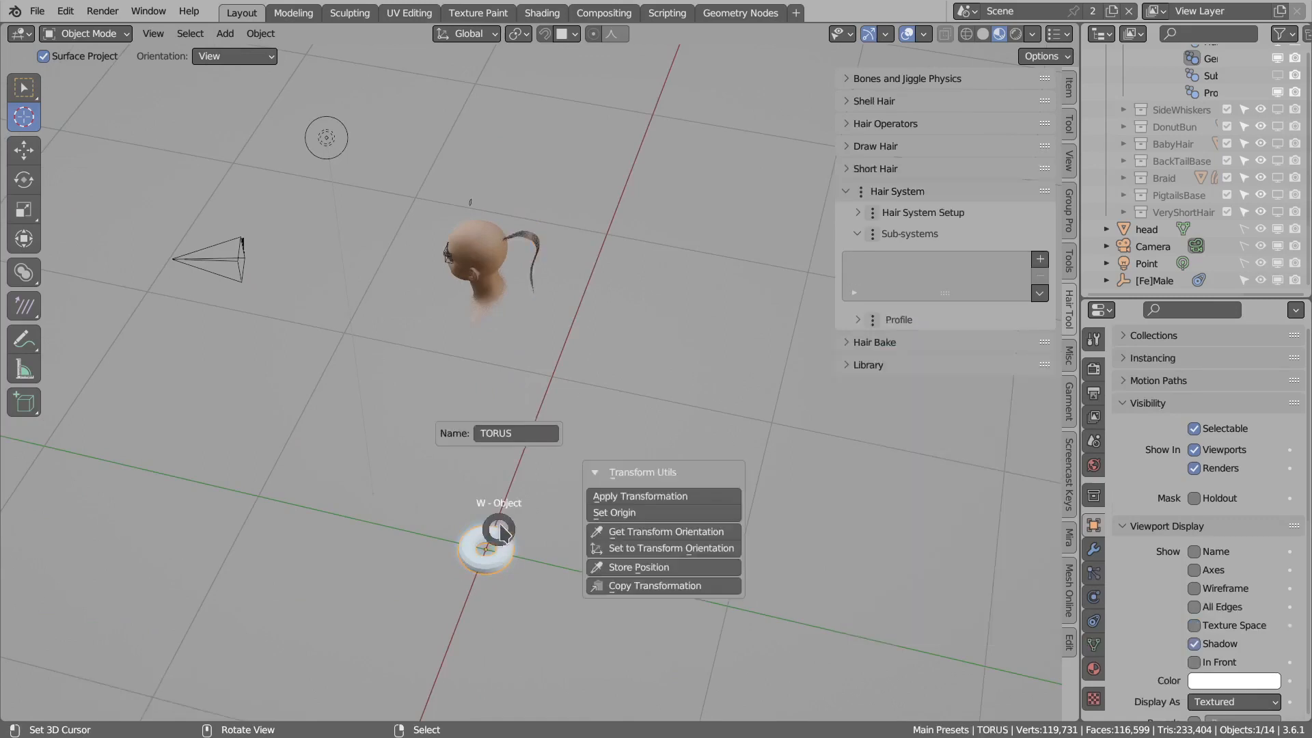
left_click(515, 437)
key("ctrl+c")
key("Return")
Reselect the ponytail curve and assign TORUS as the object of its Instance on Strand deformer.
scroll(481, 510, "up", 1)
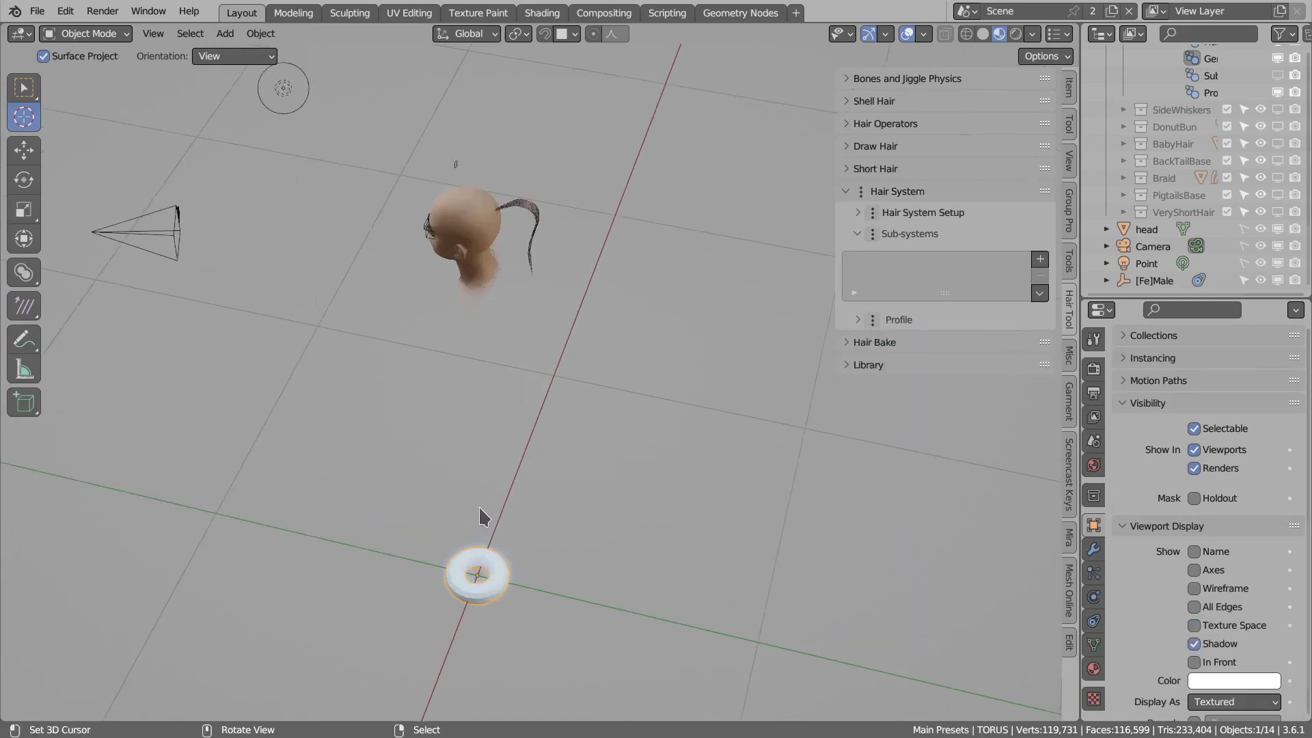
scroll(480, 517, "up", 1)
middle_click_drag(488, 329, 547, 356)
scroll(550, 359, "up", 3)
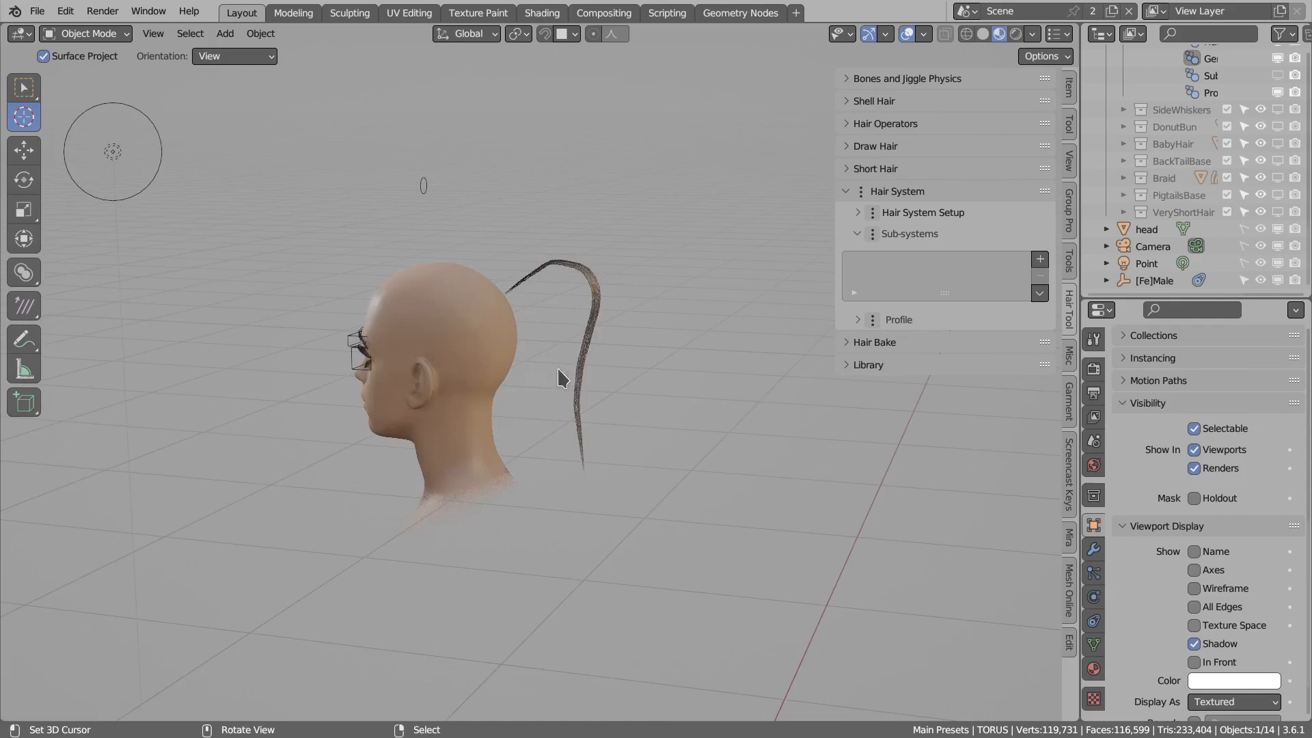
right_click(589, 304)
middle_click_drag(594, 301, 690, 328)
left_click(926, 478)
type("TORUS")
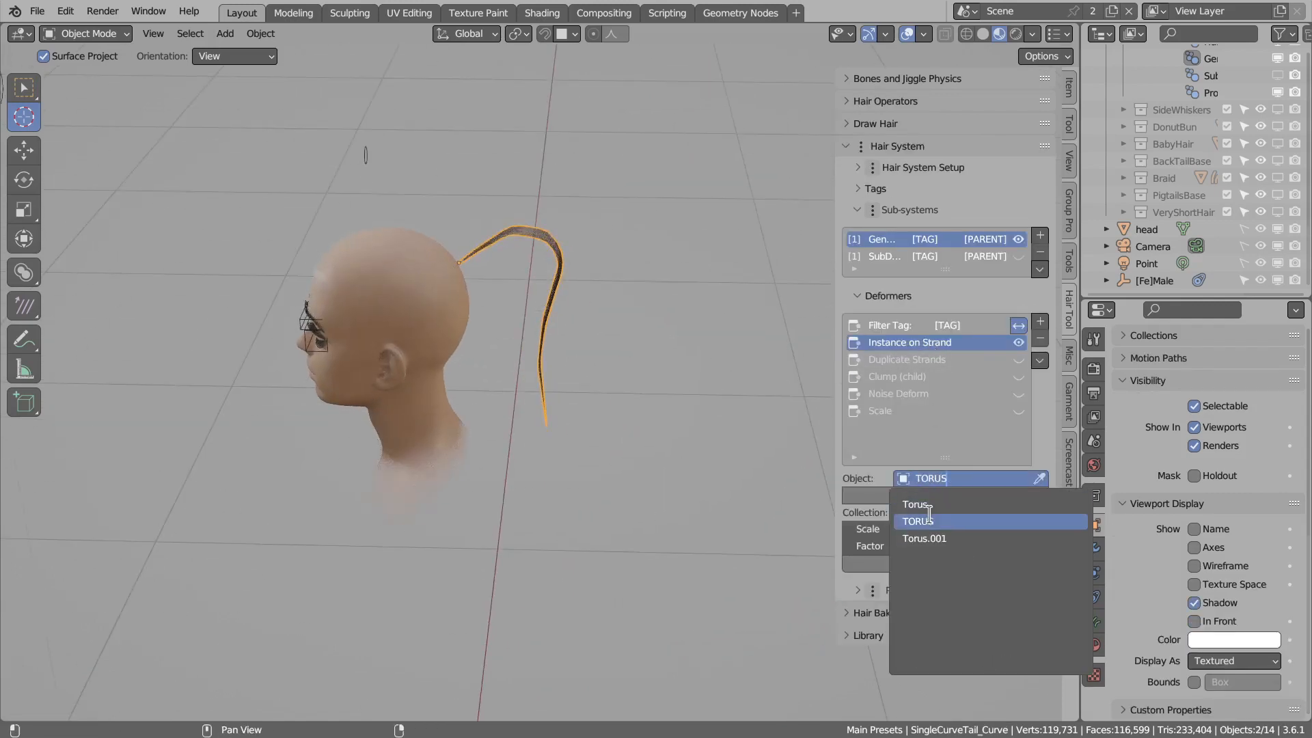
left_click(929, 521)
Set the torus instance's Factor to 0.000 and its Scale to 0.210 so it sits at the ponytail's root.
middle_click_drag(571, 399, 591, 463, "shift")
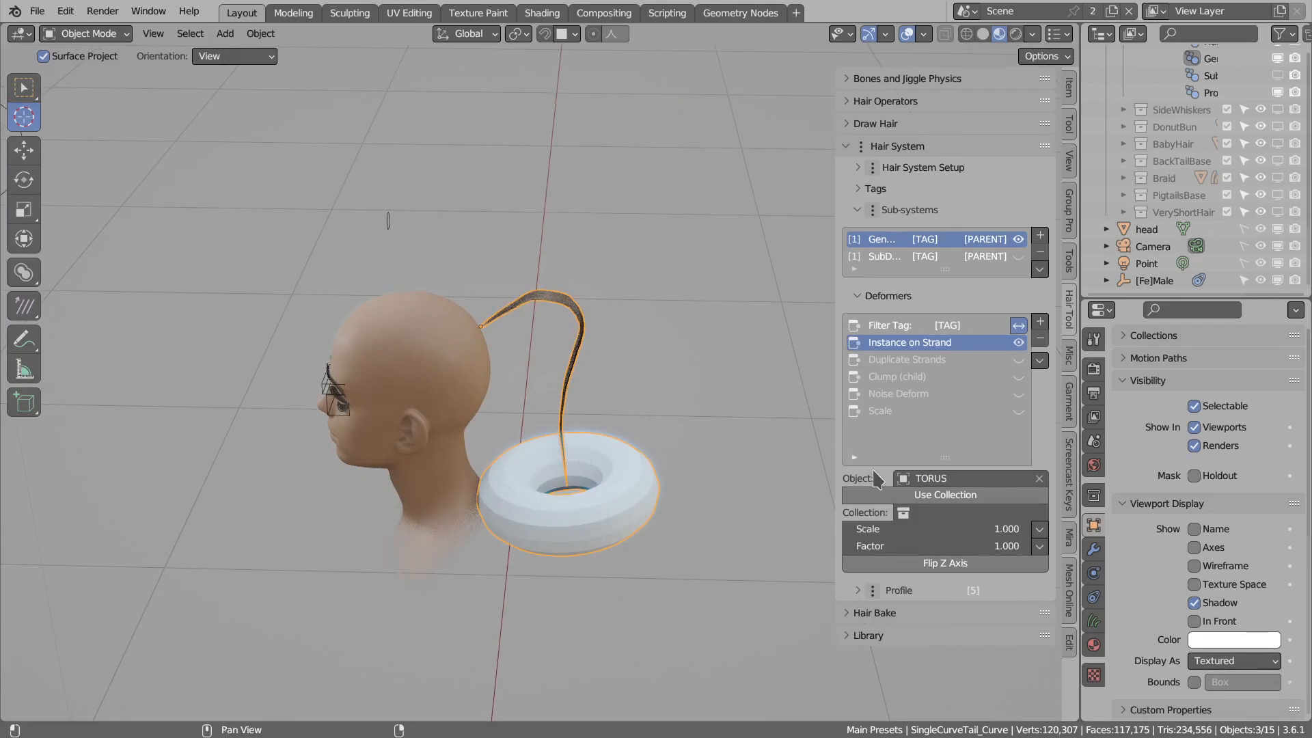
left_click_drag(970, 529, 836, 545)
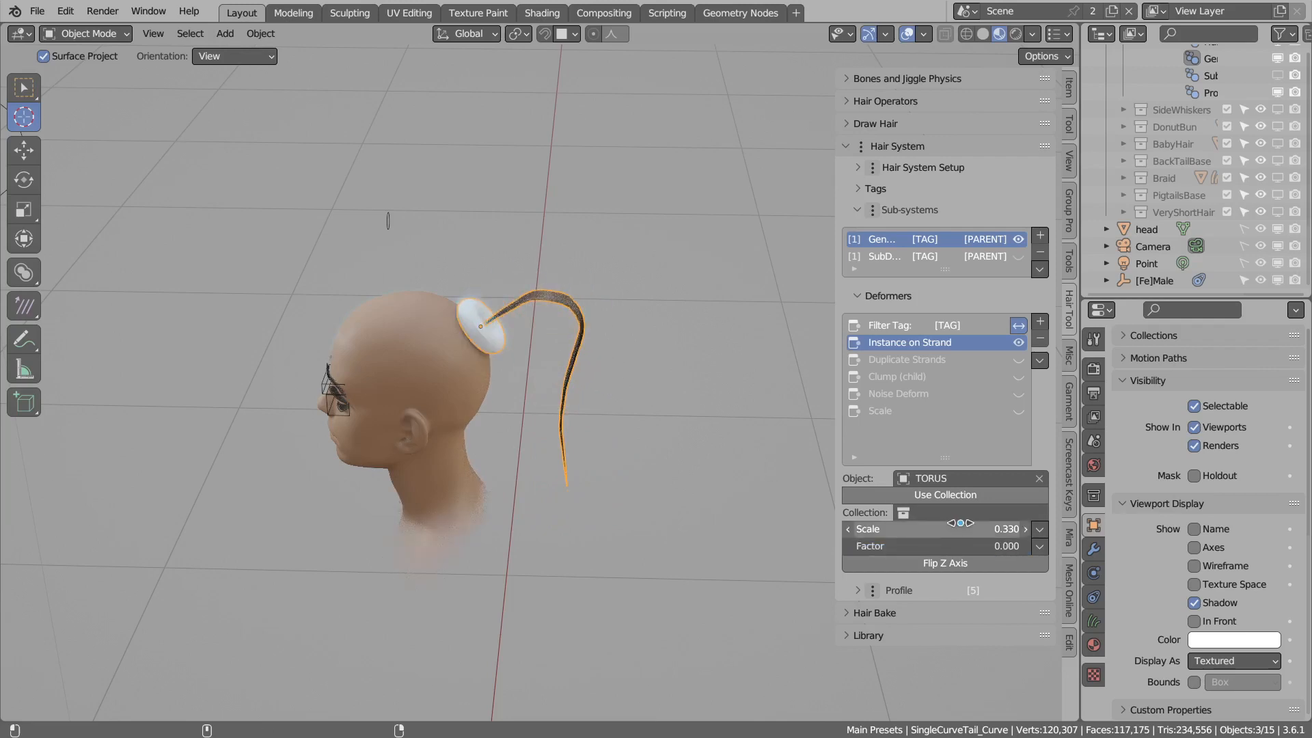
left_click_drag(960, 522, 932, 522)
middle_click_drag(603, 392, 519, 407, "shift")
scroll(604, 414, "up", 2)
Enable the ponytail's Duplicate Strands, Clump (child), Noise Deform and Scale deformers and its second sub-system.
left_click(1018, 359)
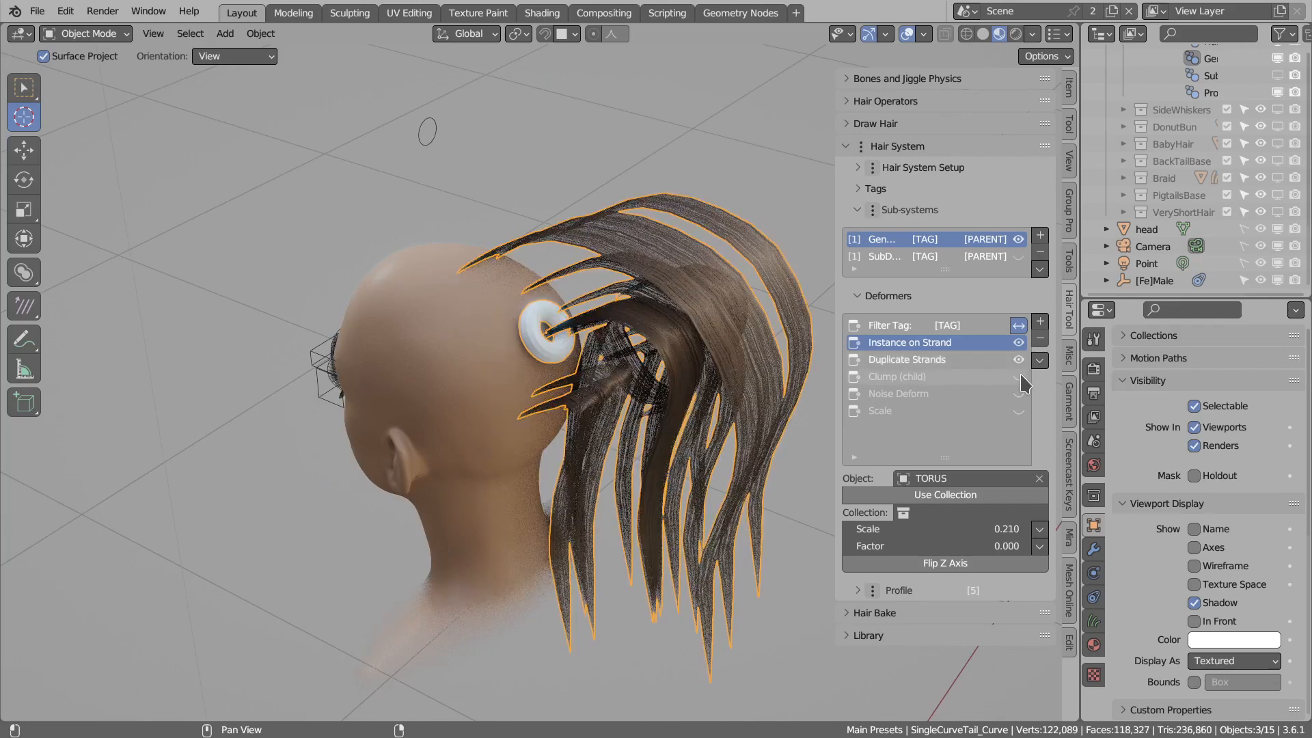
left_click(1018, 376)
left_click(1018, 394)
left_click(1019, 410)
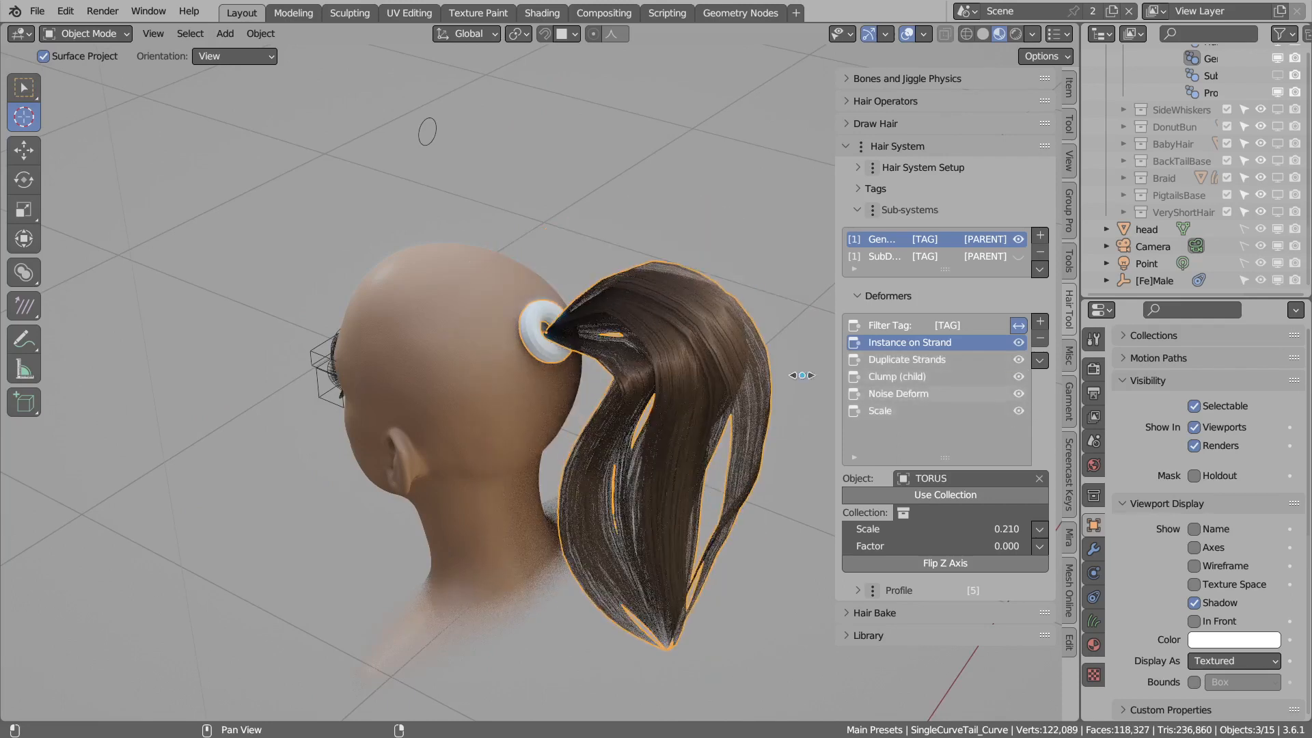
middle_click_drag(543, 338, 595, 299)
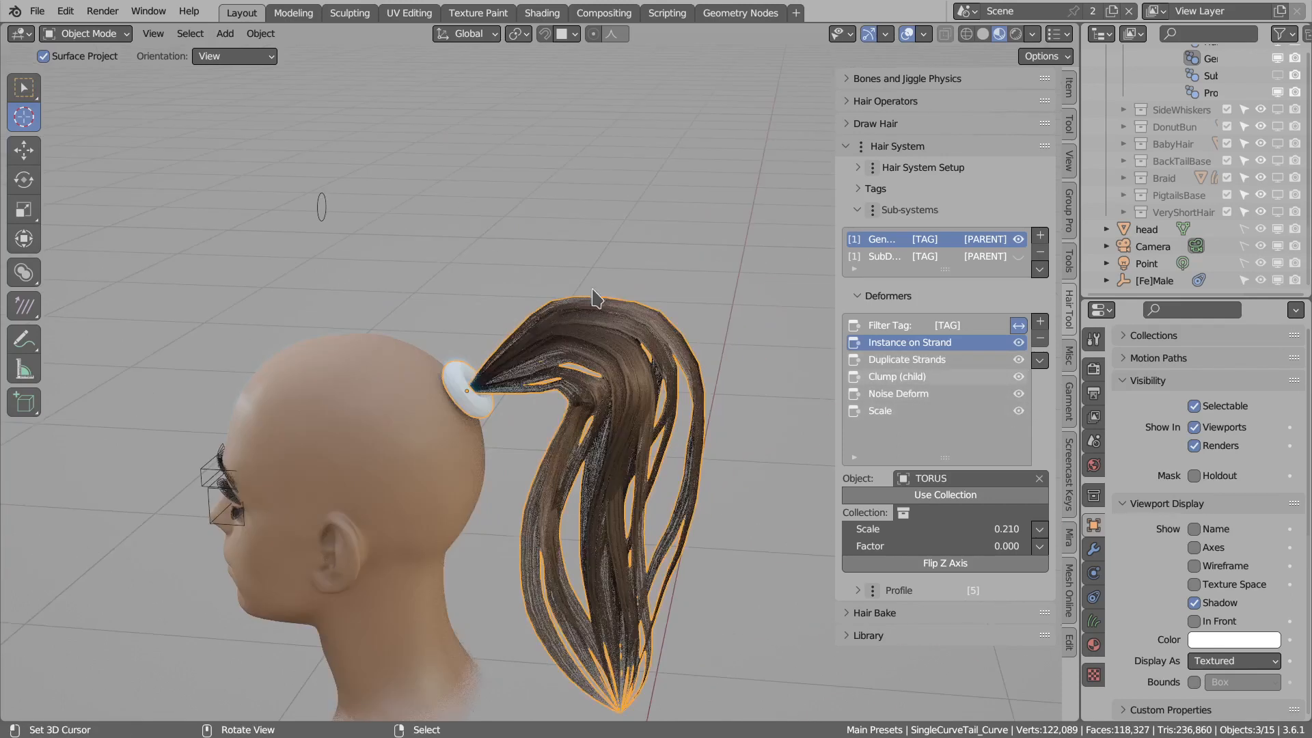
left_click(1019, 257)
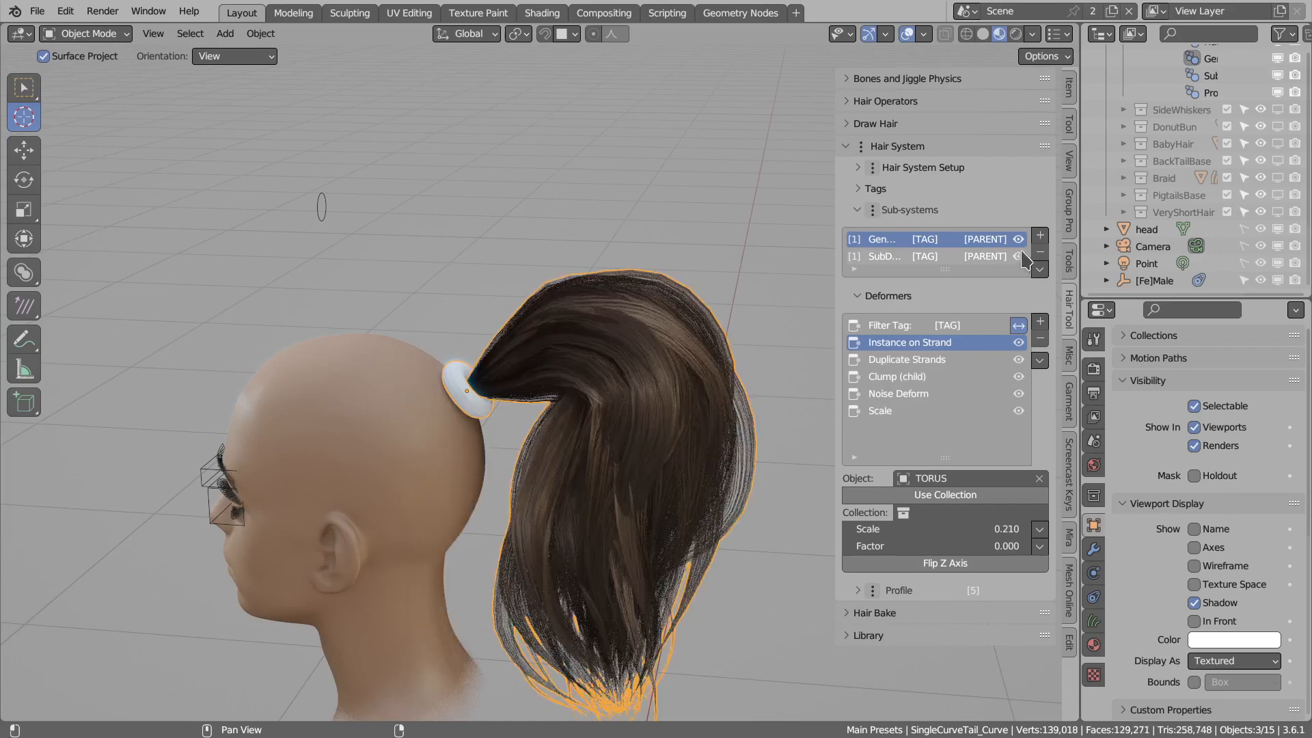
Duplicate the ponytail and rotate and move the copy beside the original on top of the head.
middle_click_drag(512, 357, 439, 380)
middle_click_drag(475, 324, 588, 396)
key("shift+d")
left_click(511, 352)
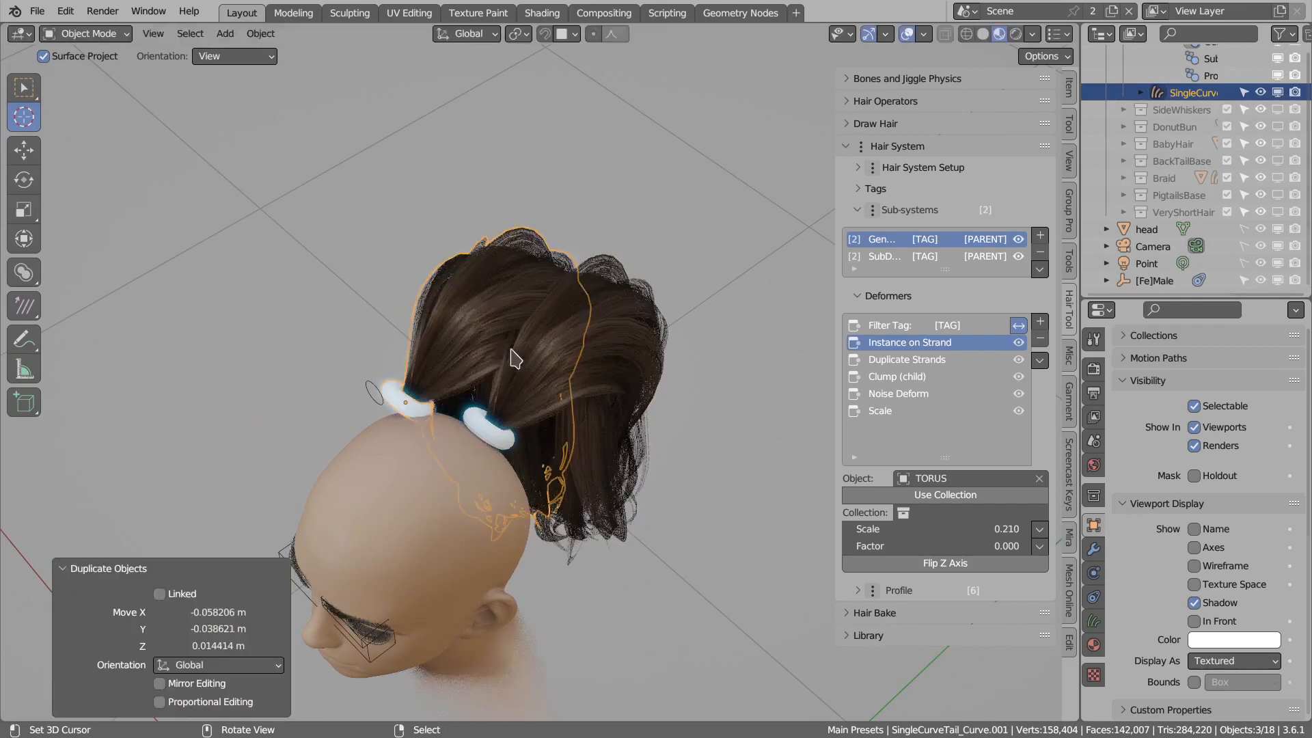
key("r")
left_click(480, 282)
key("g")
left_click(478, 294)
middle_click_drag(478, 293, 486, 341)
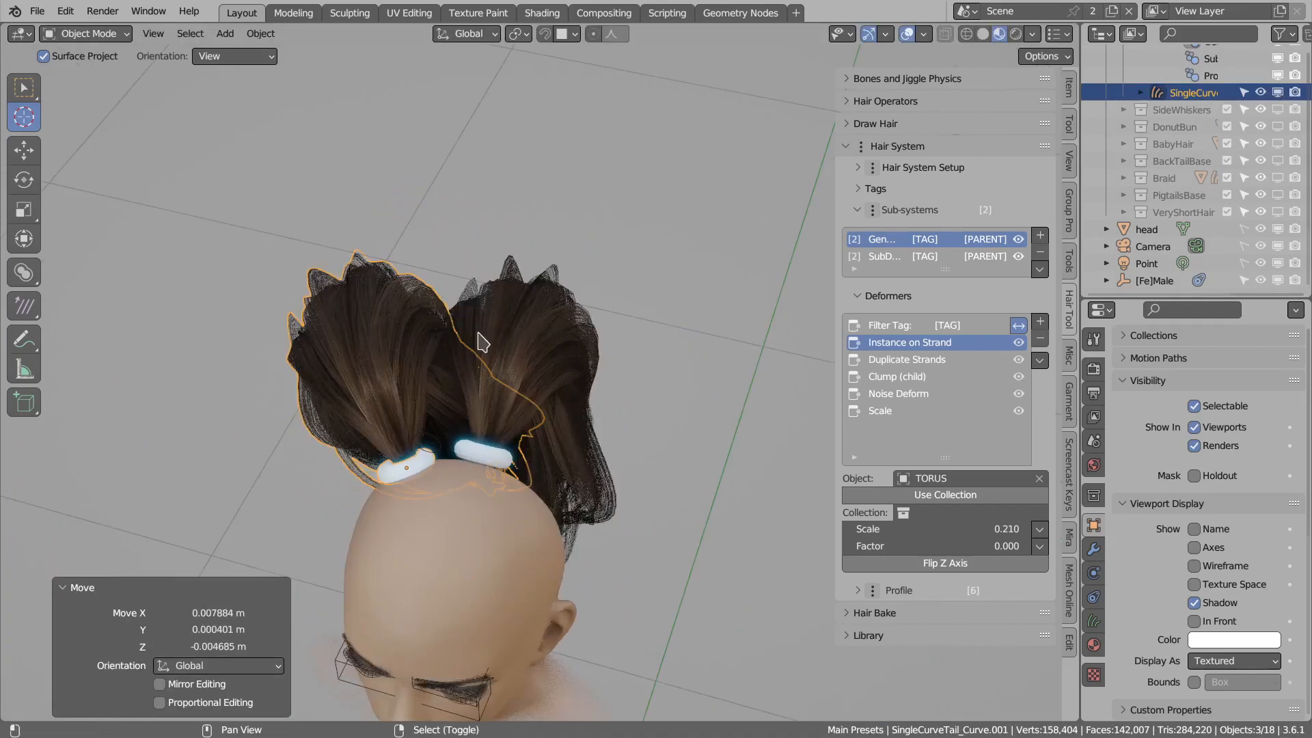
Duplicate the ponytail copy and rotate the new one towards the side of the head above the ear.
key("shift+d")
left_click(487, 342)
key("r")
left_click(646, 520)
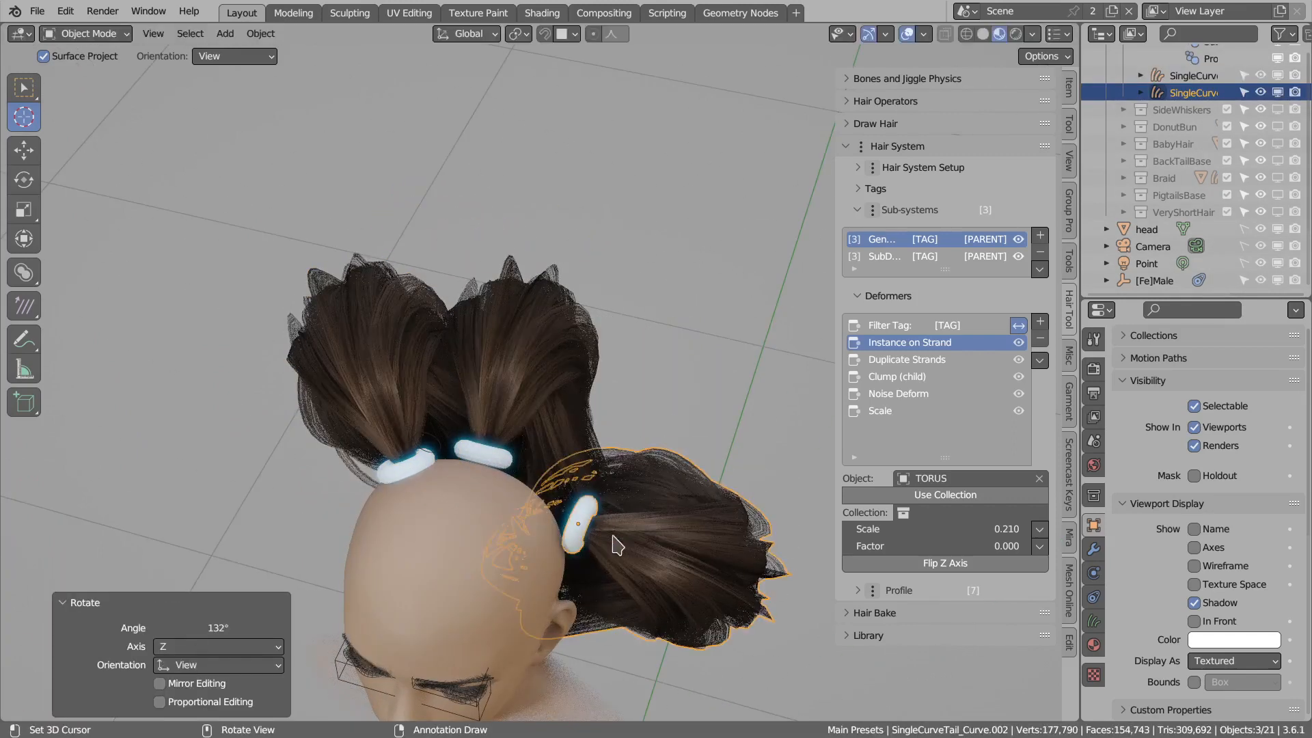
key("r")
left_click(652, 483)
Move the third ponytail against the side of the head and trackball-rotate it about -39.5° and -10.9°.
middle_click_drag(653, 481, 571, 403)
key("g")
left_click(588, 442)
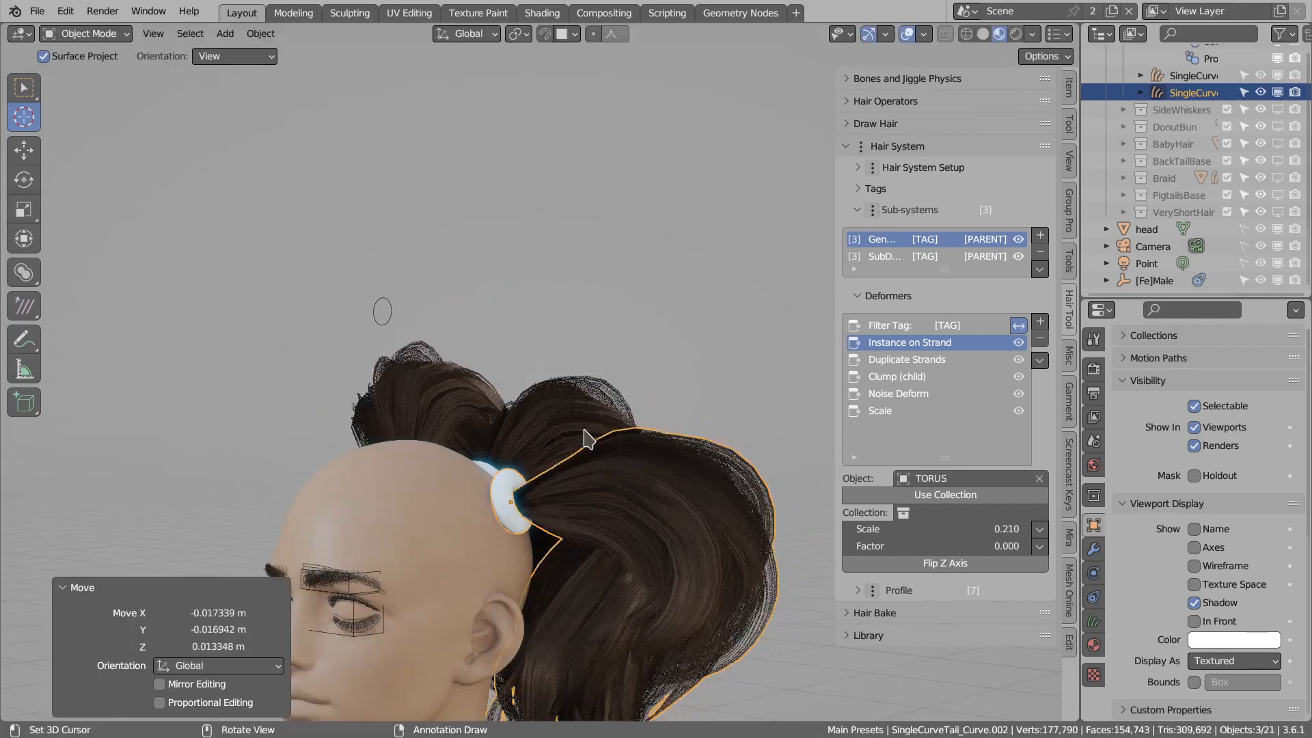
key("r")
key("r")
left_click(638, 416)
middle_click_drag(636, 427, 574, 430)
scroll(572, 428, "down", 1)
mouse_move(571, 425)
middle_mouse_down("shift")
mouse_move(543, 342)
mouse_move(519, 351)
middle_mouse_up("shift")
Comb the third ponytail outward from the head in Sculpt Mode, then return to Object Mode and deselect everything.
key("ctrl+Tab")
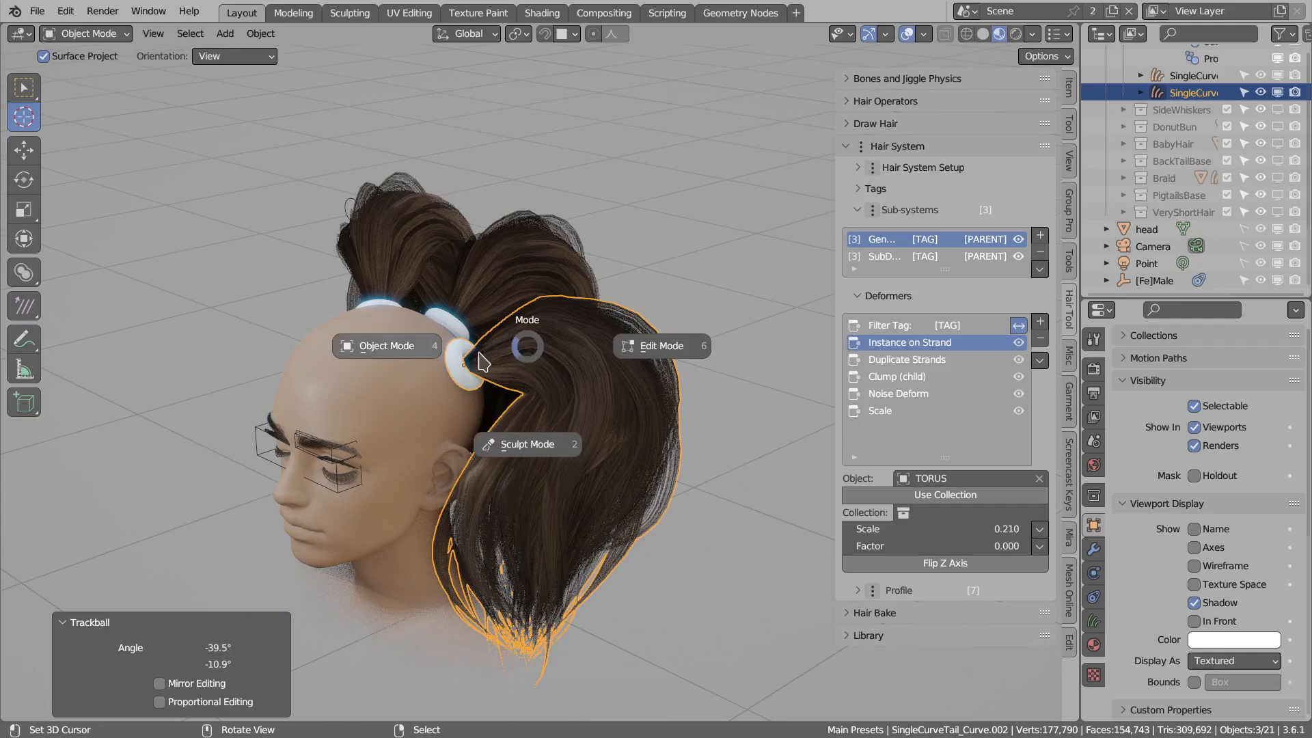
left_click(525, 444)
left_click_drag(519, 433, 615, 509)
mouse_move(506, 464)
left_mouse_down()
mouse_move(580, 489)
mouse_move(557, 478)
mouse_move(615, 433)
mouse_move(606, 409)
left_mouse_up()
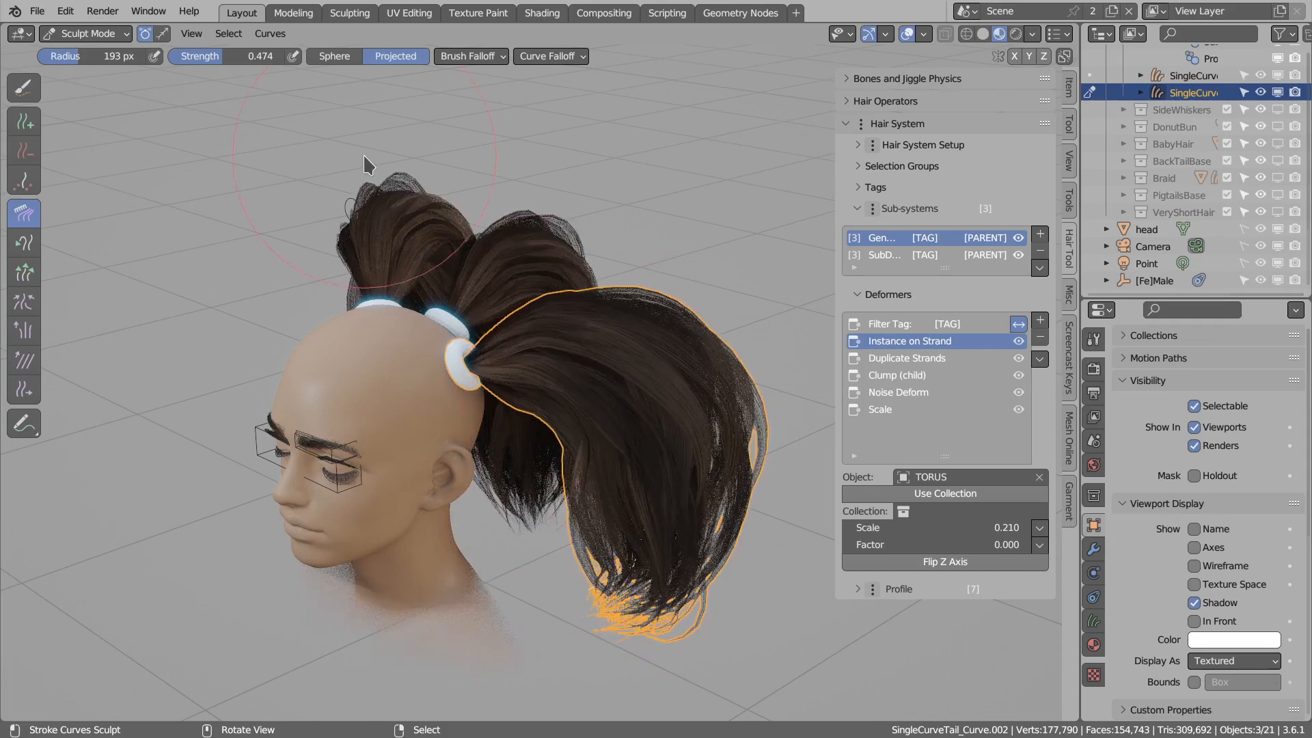
left_click(115, 34)
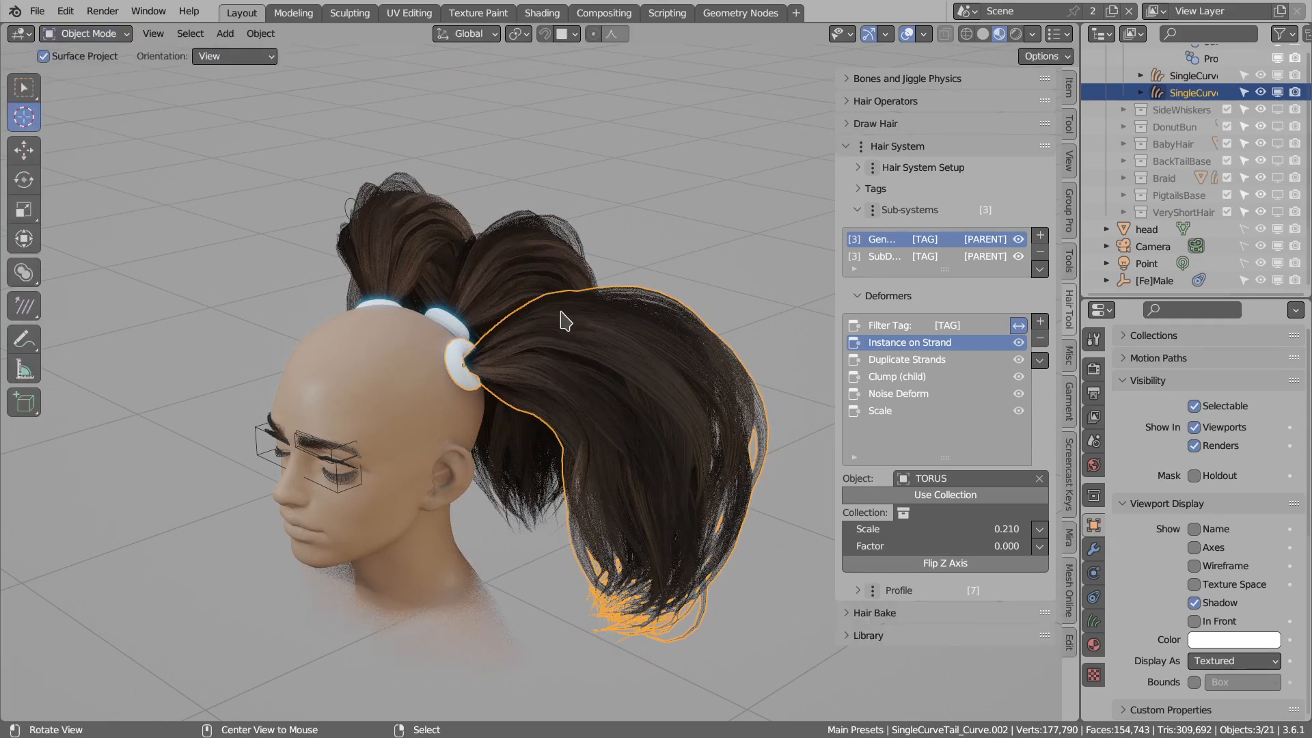
key("alt+a")
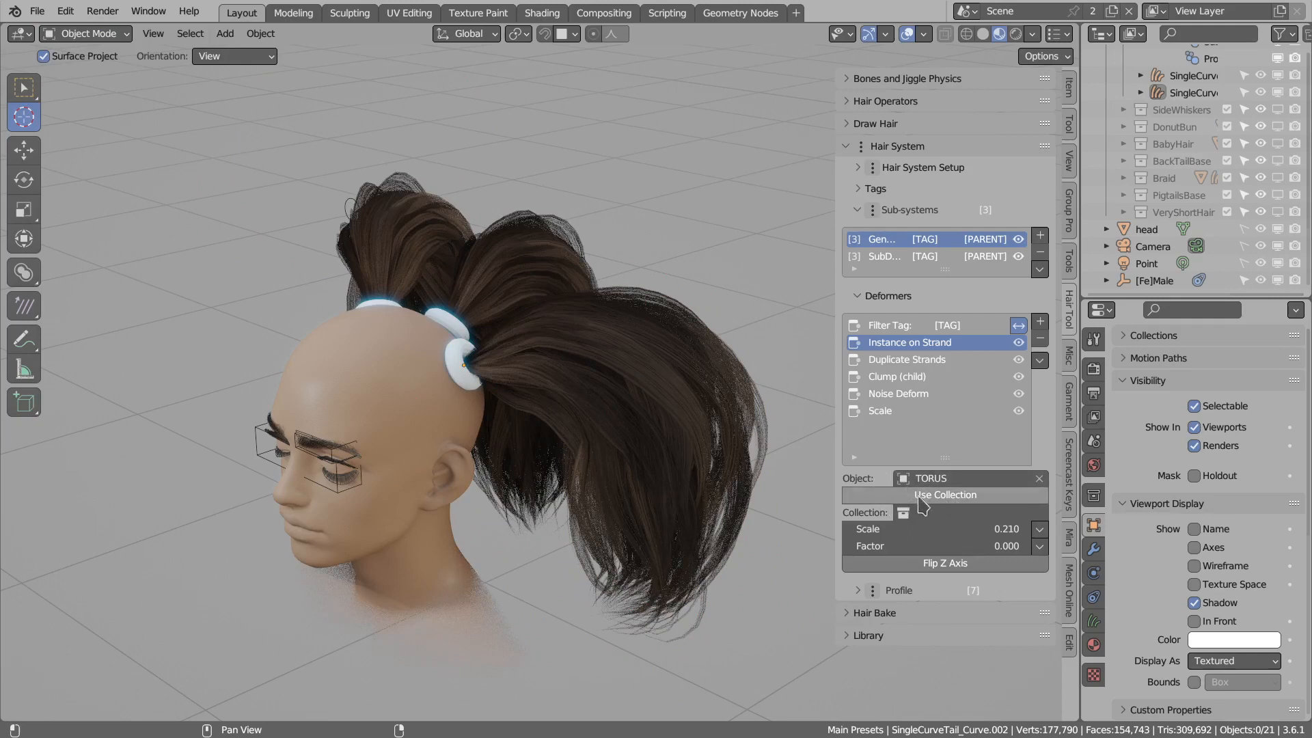
Try the Use Collection option of the Instance on Strand deformer and browse the collections offered.
left_click(958, 501)
left_click(939, 512)
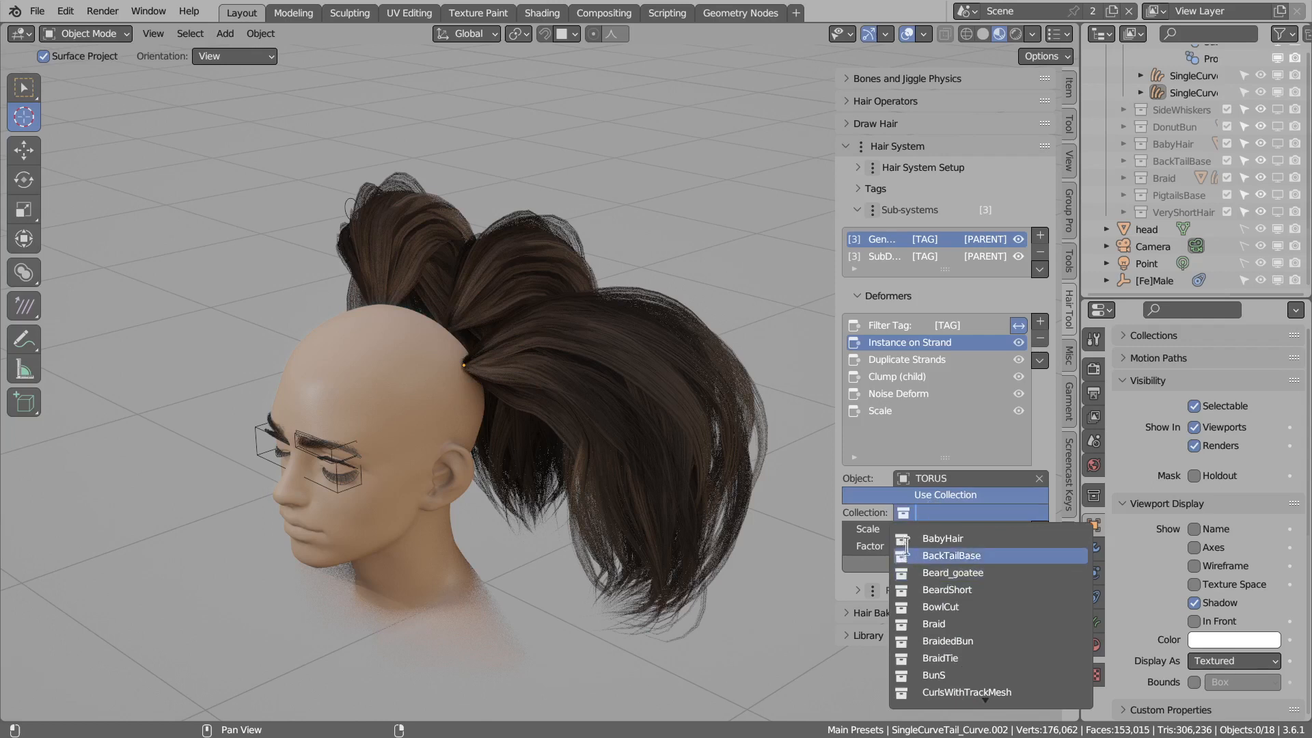
left_click(945, 495)
middle_click_drag(615, 336, 579, 362)
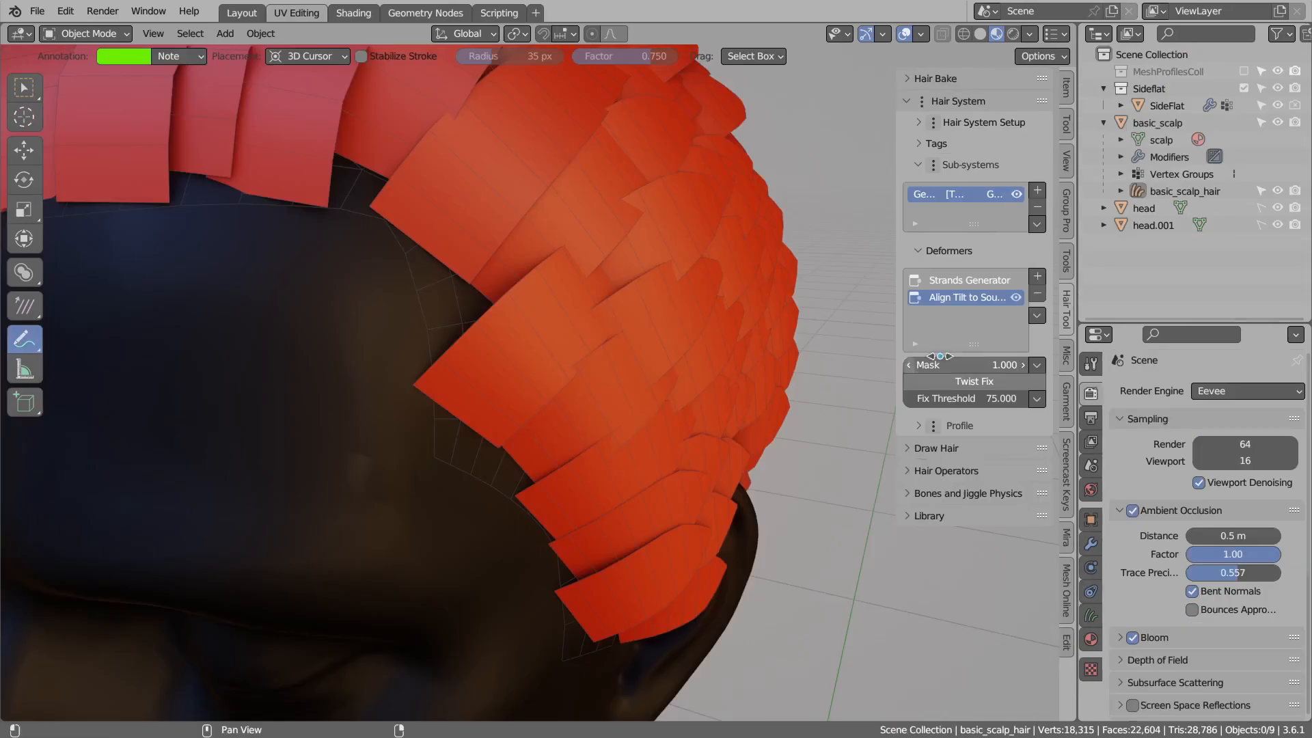
Add an Embed Roots deformer after Align Tilt to Source Surface on the scalp hair.
left_click(1037, 278)
mouse_move(1113, 401)
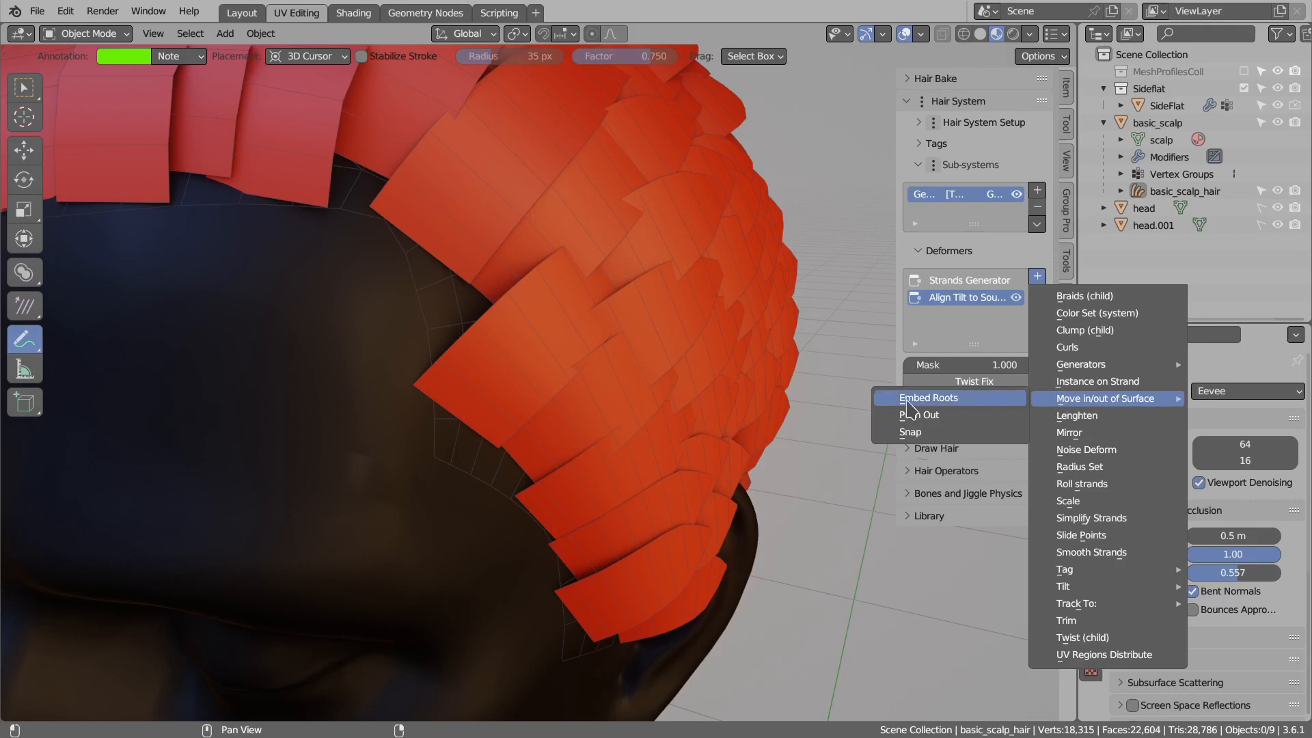
left_click(930, 401)
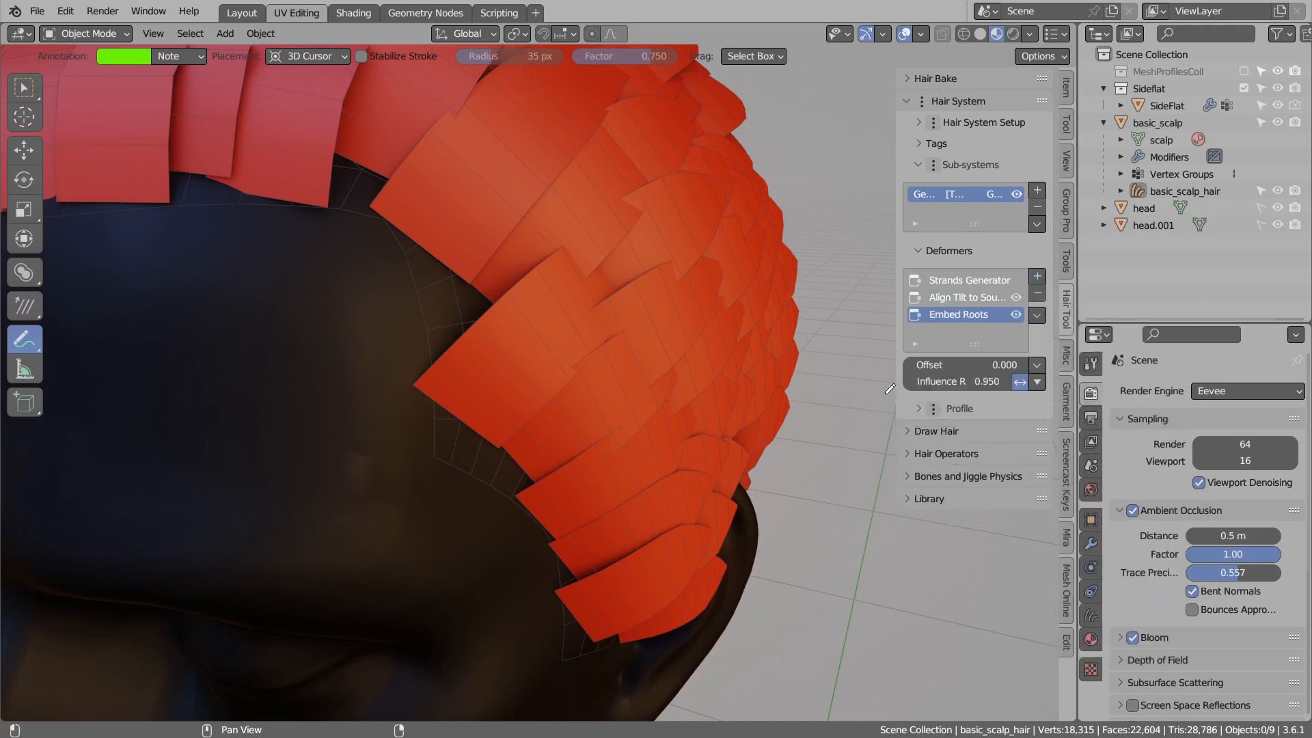
Set the Embed Roots offset to -0.01, then reduce the effect to -0.003.
left_click(943, 366)
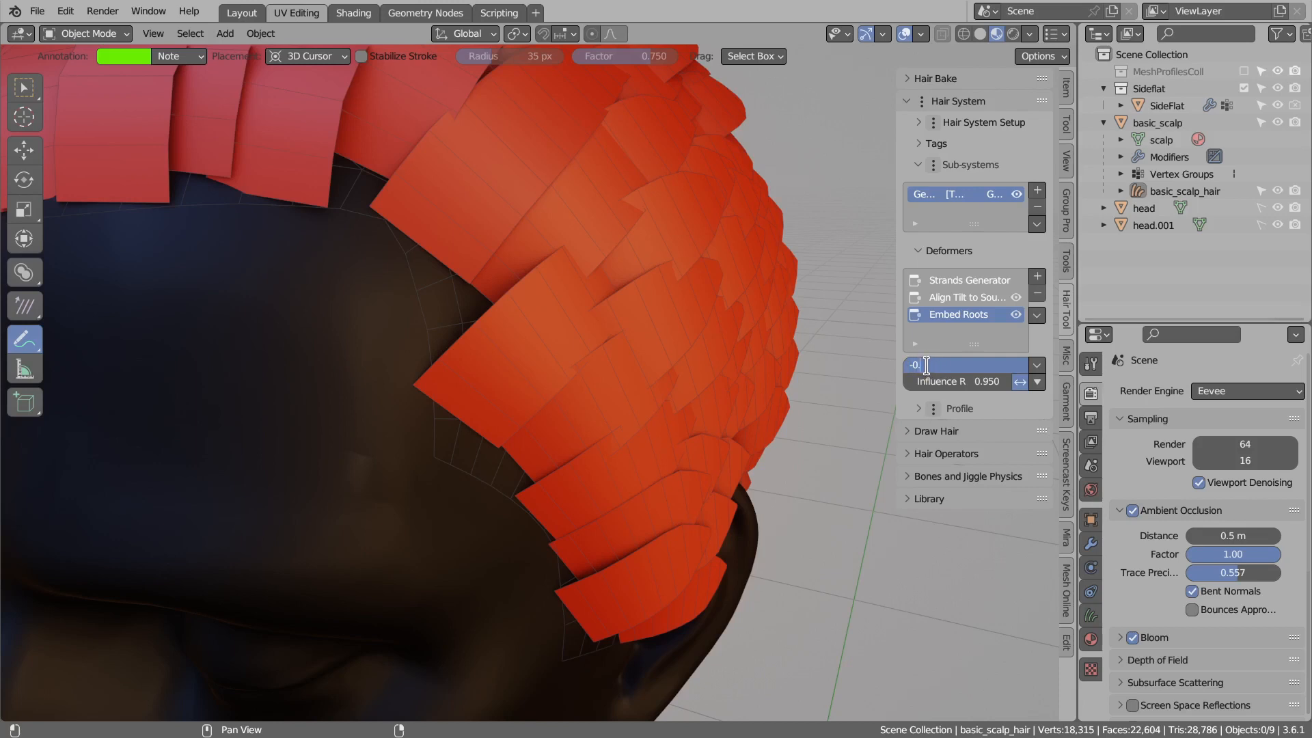
type("-0.01")
key("Return")
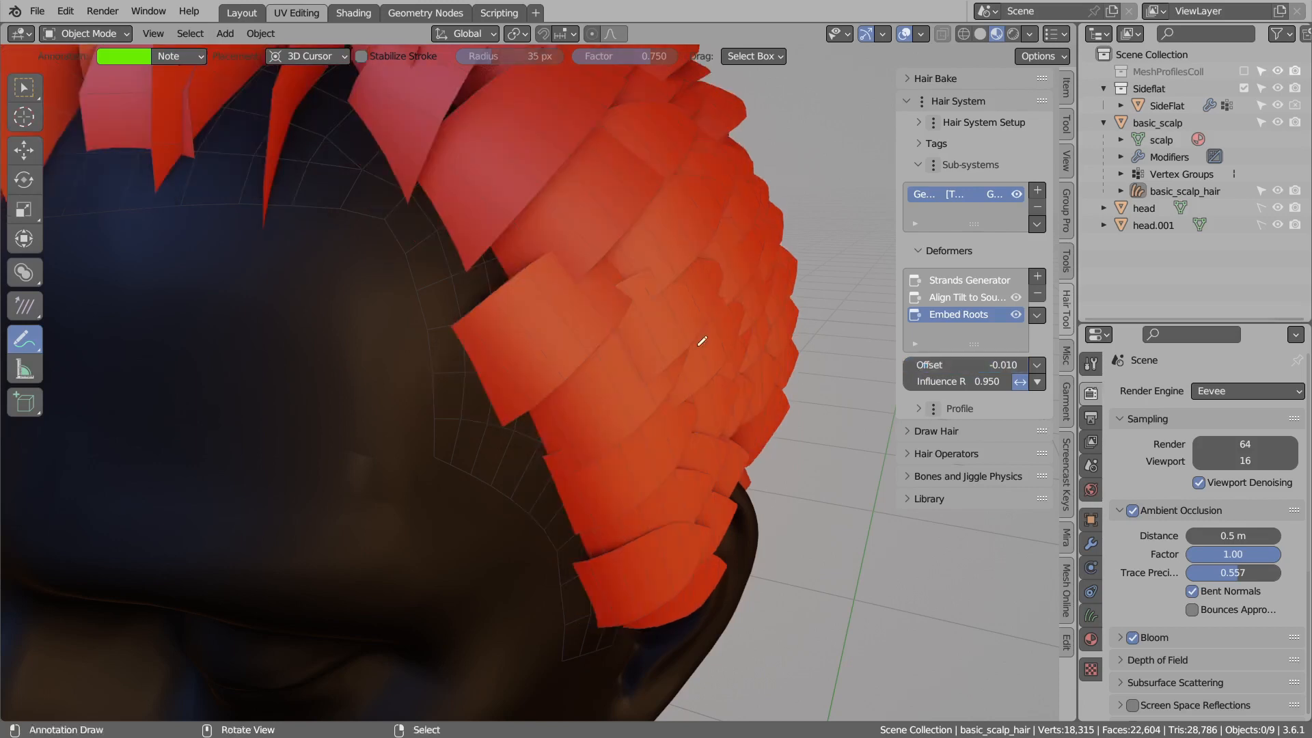
key("ctrl+z")
left_click(956, 364)
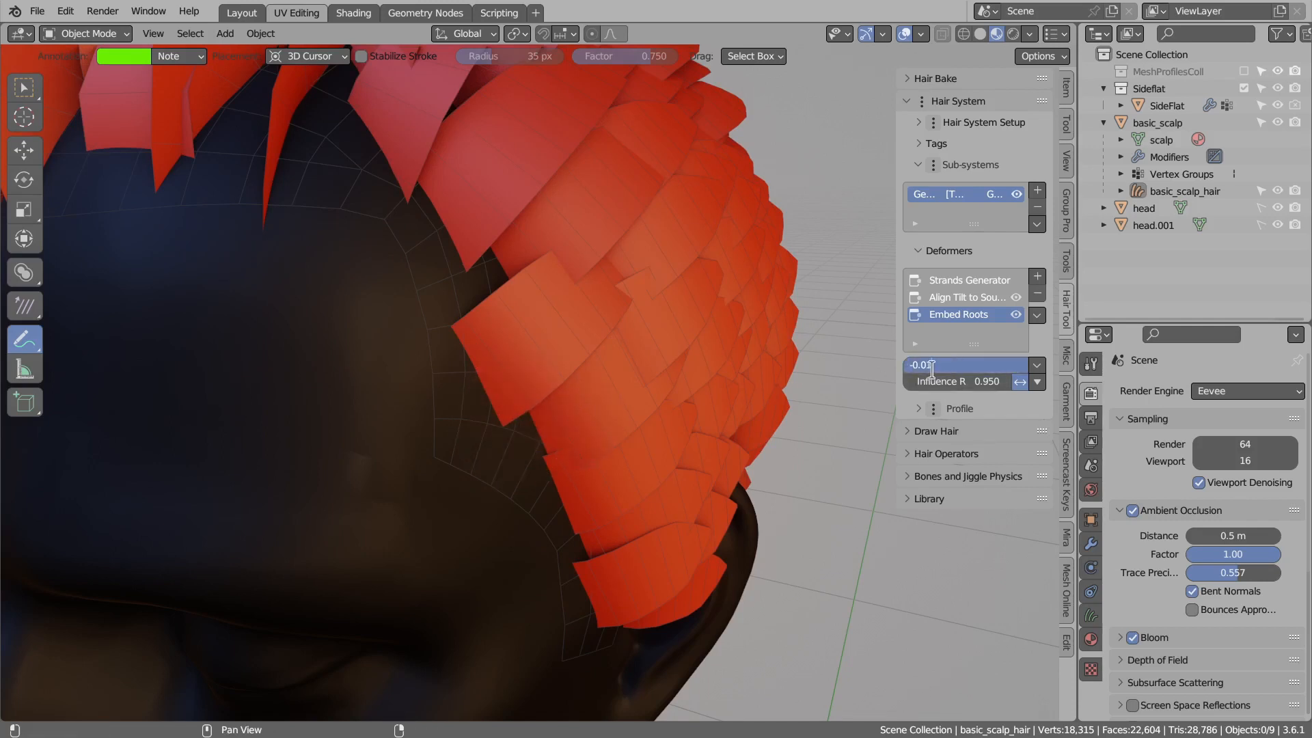
key("Return")
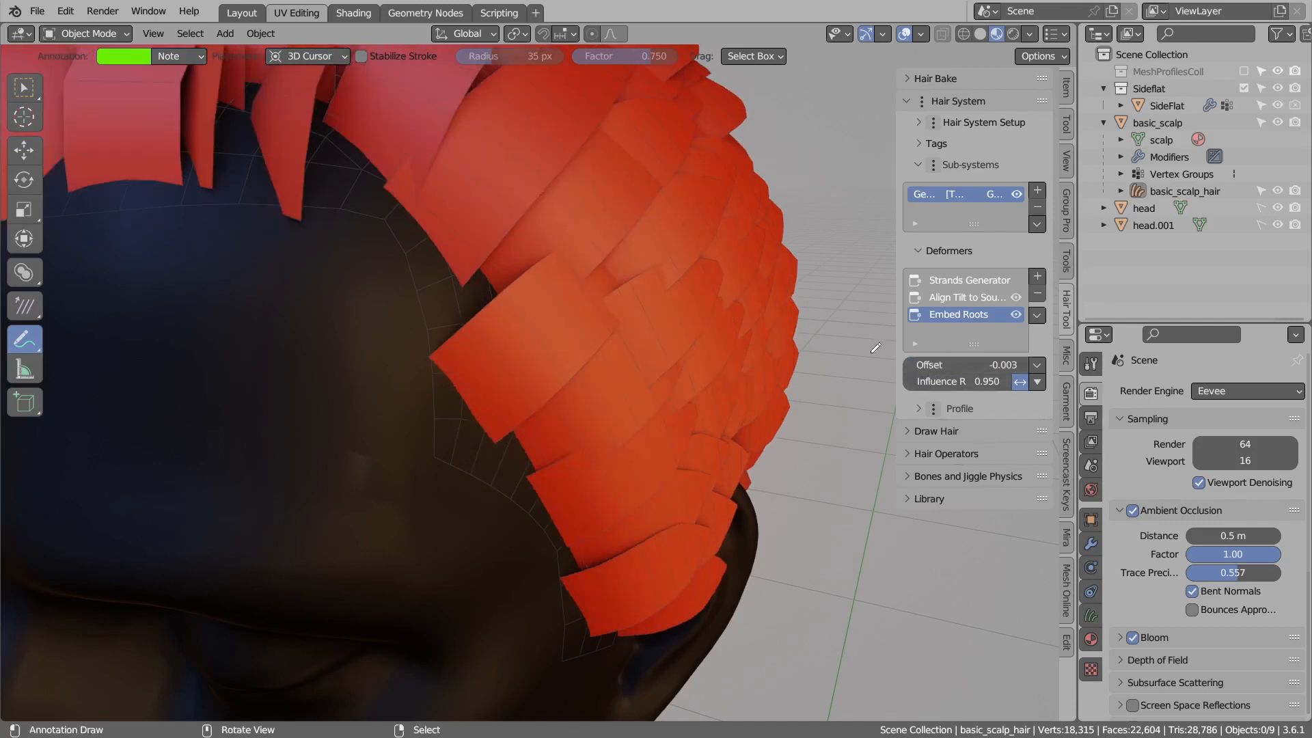
Compare the scalp hair with the Embed Roots deformer disabled and enabled, leaving it enabled.
left_click(1015, 316)
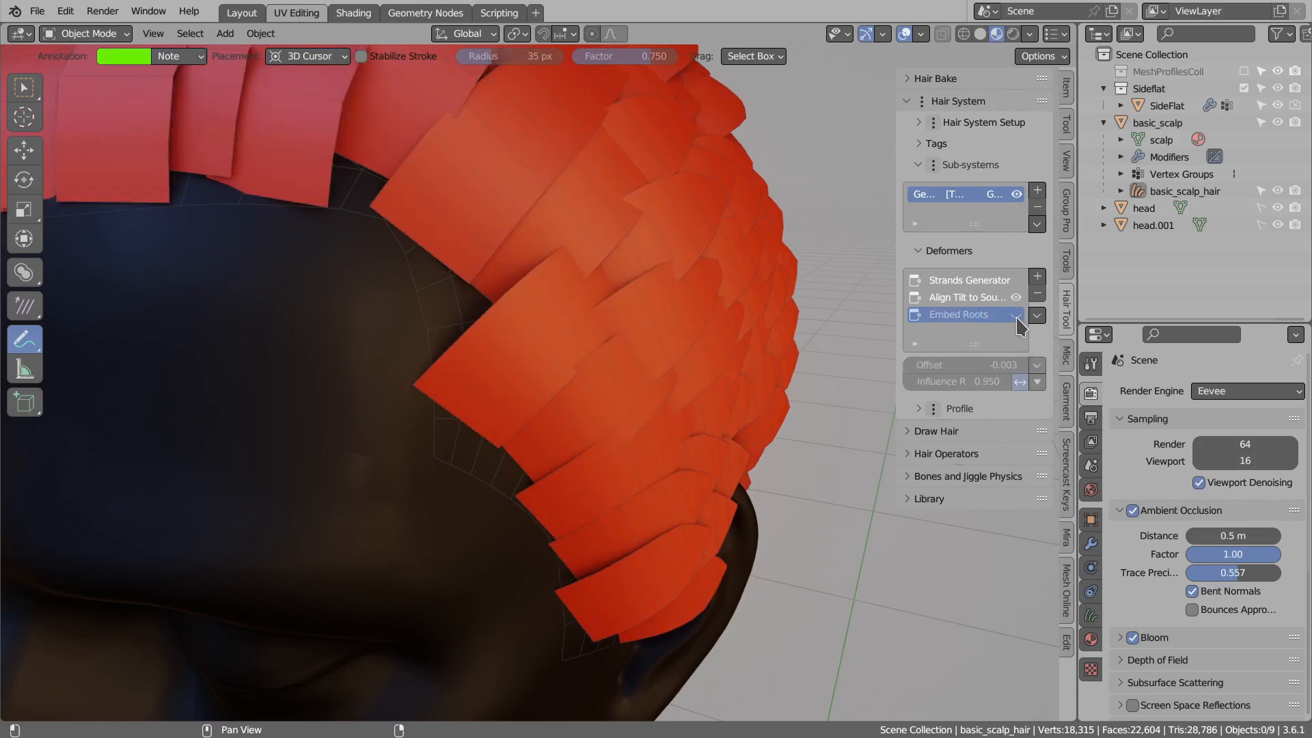
left_click(1016, 315)
middle_click_drag(667, 345, 536, 351)
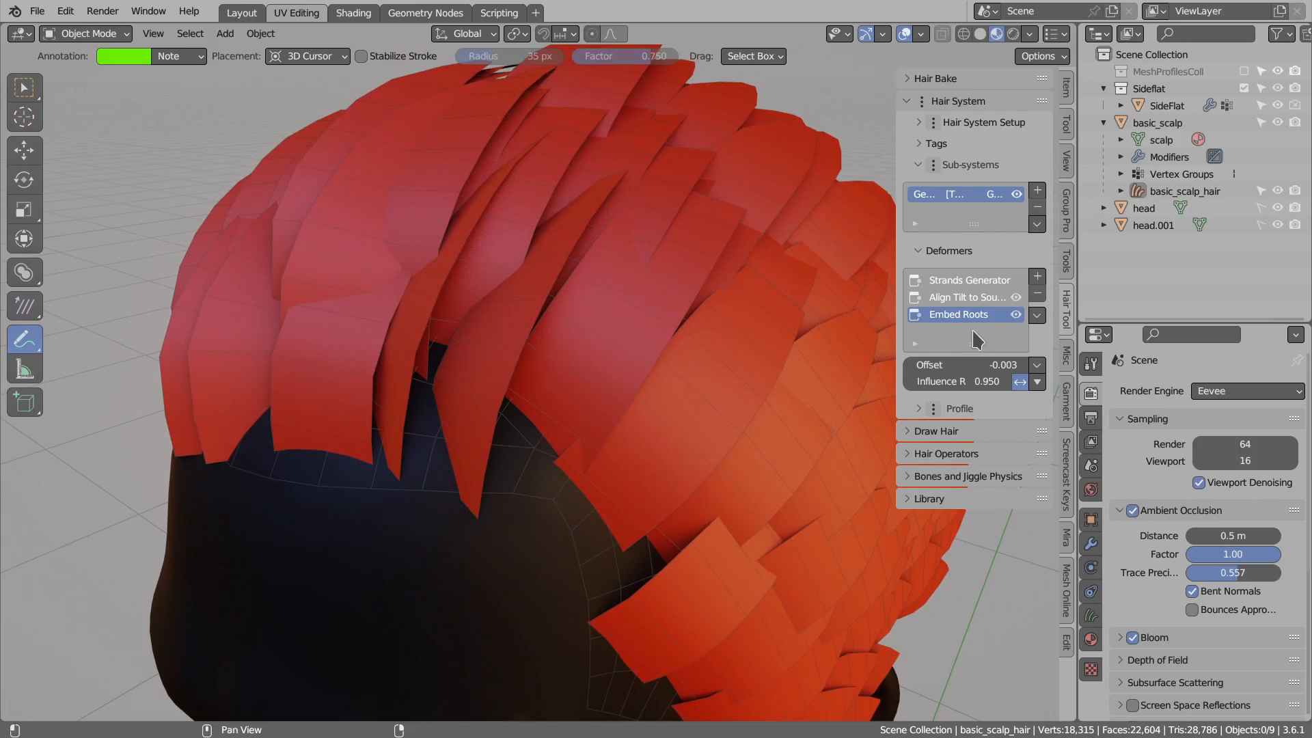
left_click(1016, 316)
left_click(1015, 316)
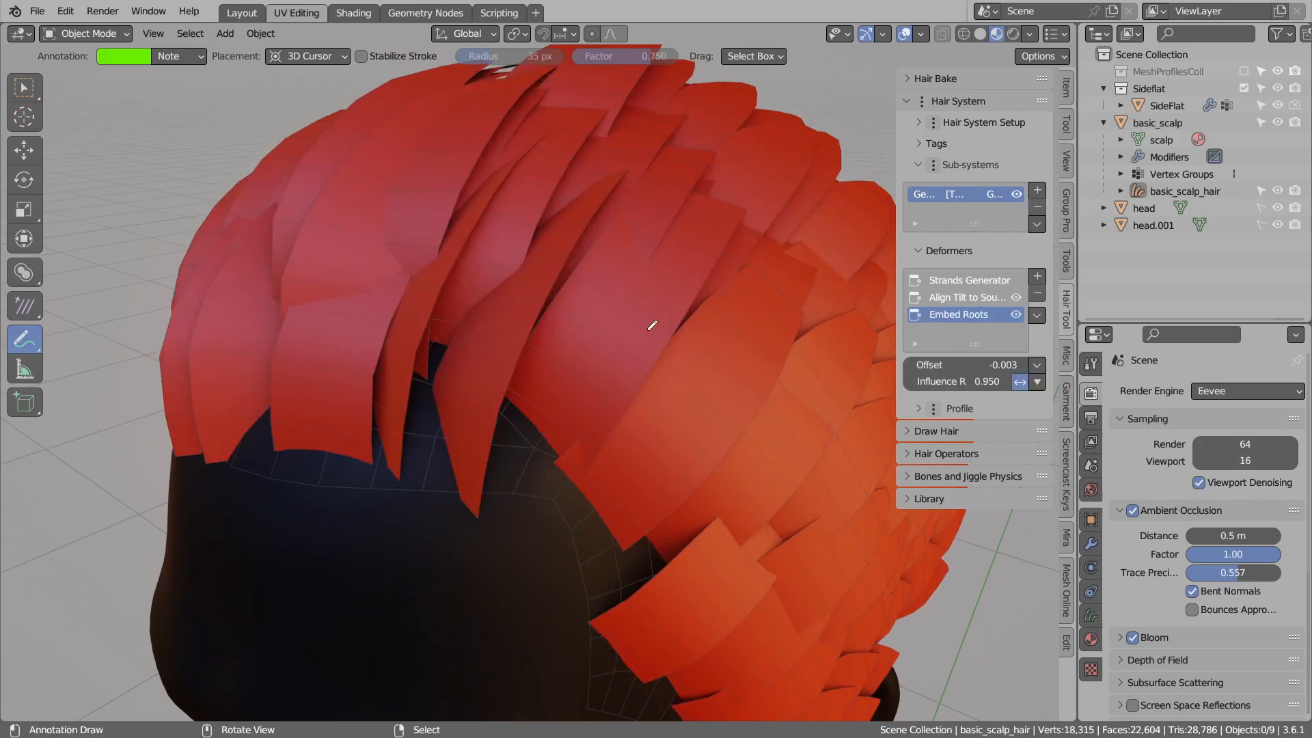
Move Embed Roots above Align Tilt to Source Surface in the deformer stack and select the Align Tilt deformer.
left_click(1037, 315)
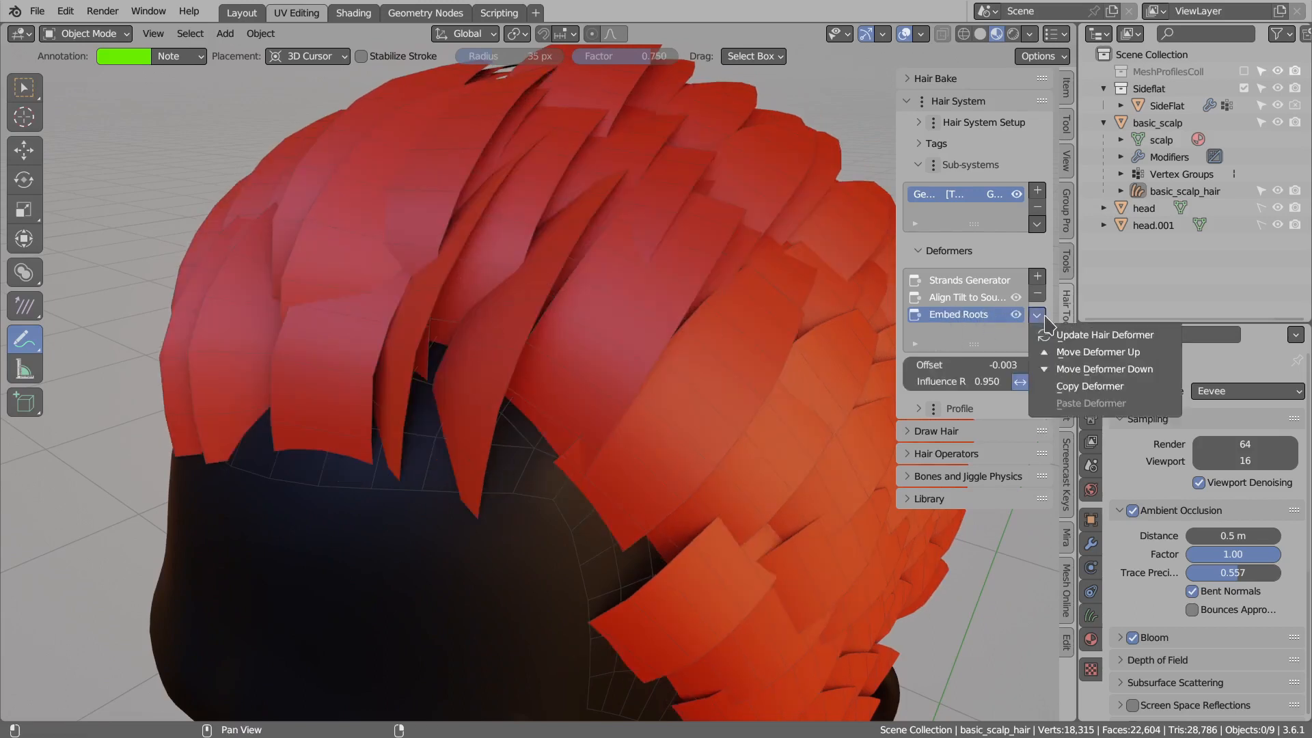
left_click(1067, 352)
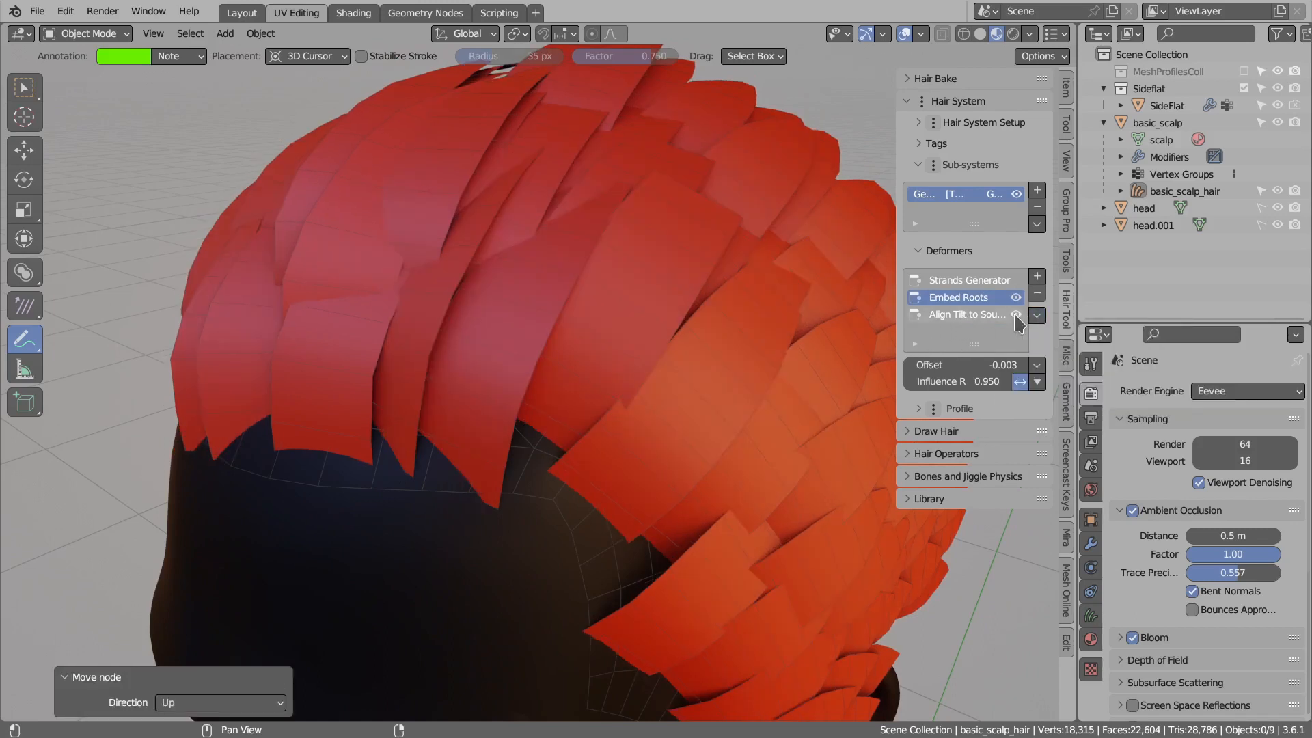
left_click(956, 315)
middle_click_drag(666, 450, 481, 332)
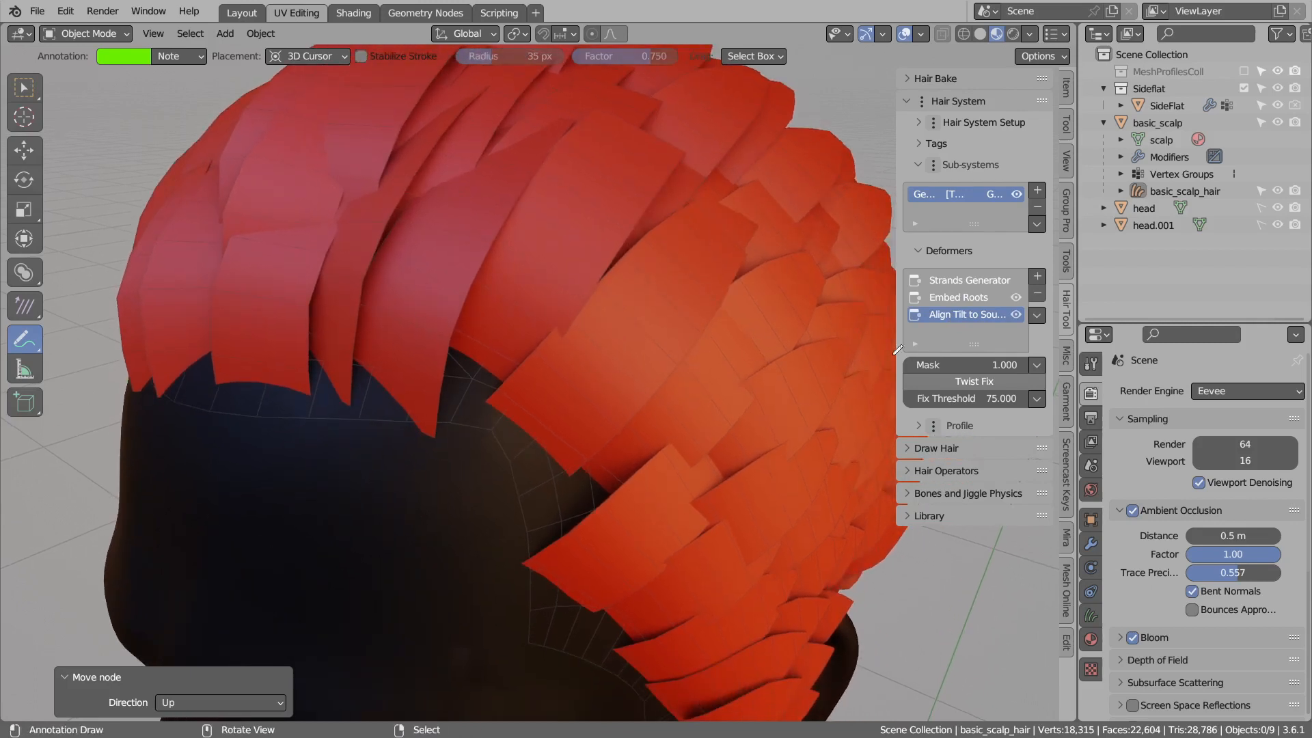
Try an Influence Root value of 1.000 on Embed Roots, then lower it.
left_click(958, 297)
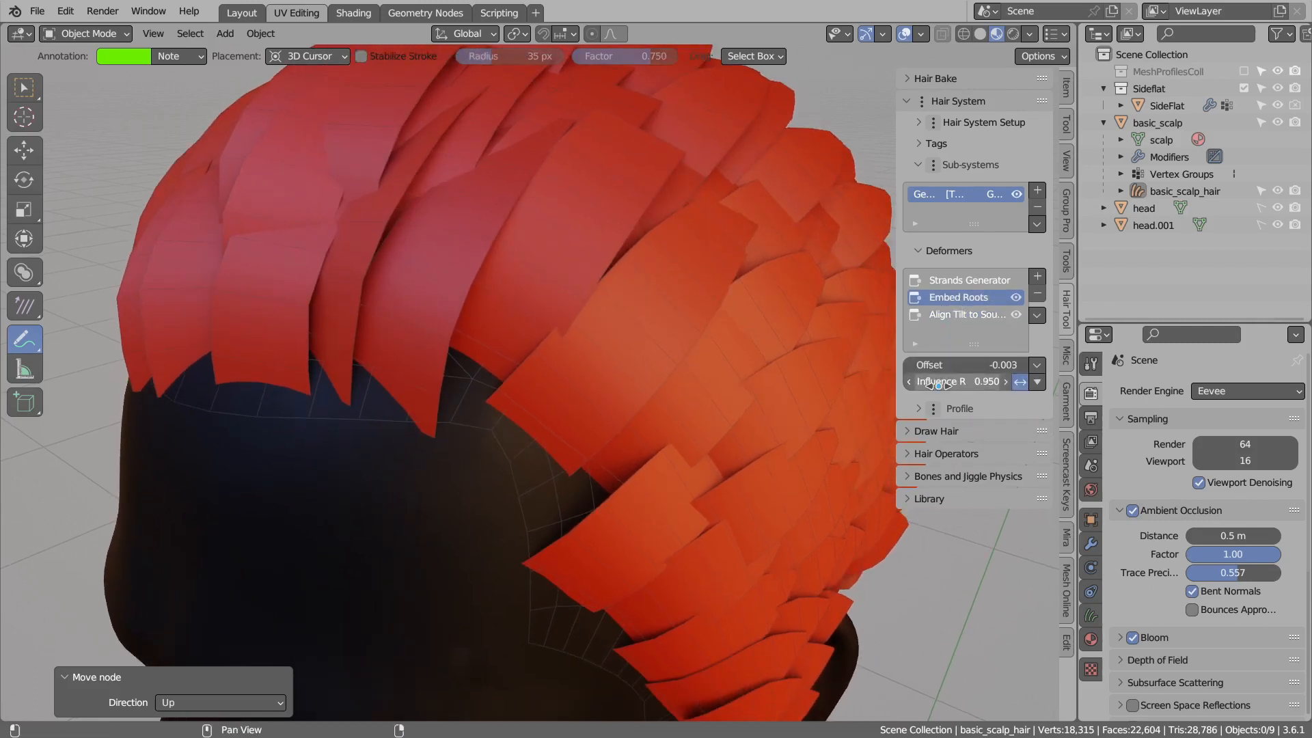
left_click_drag(942, 383, 963, 383)
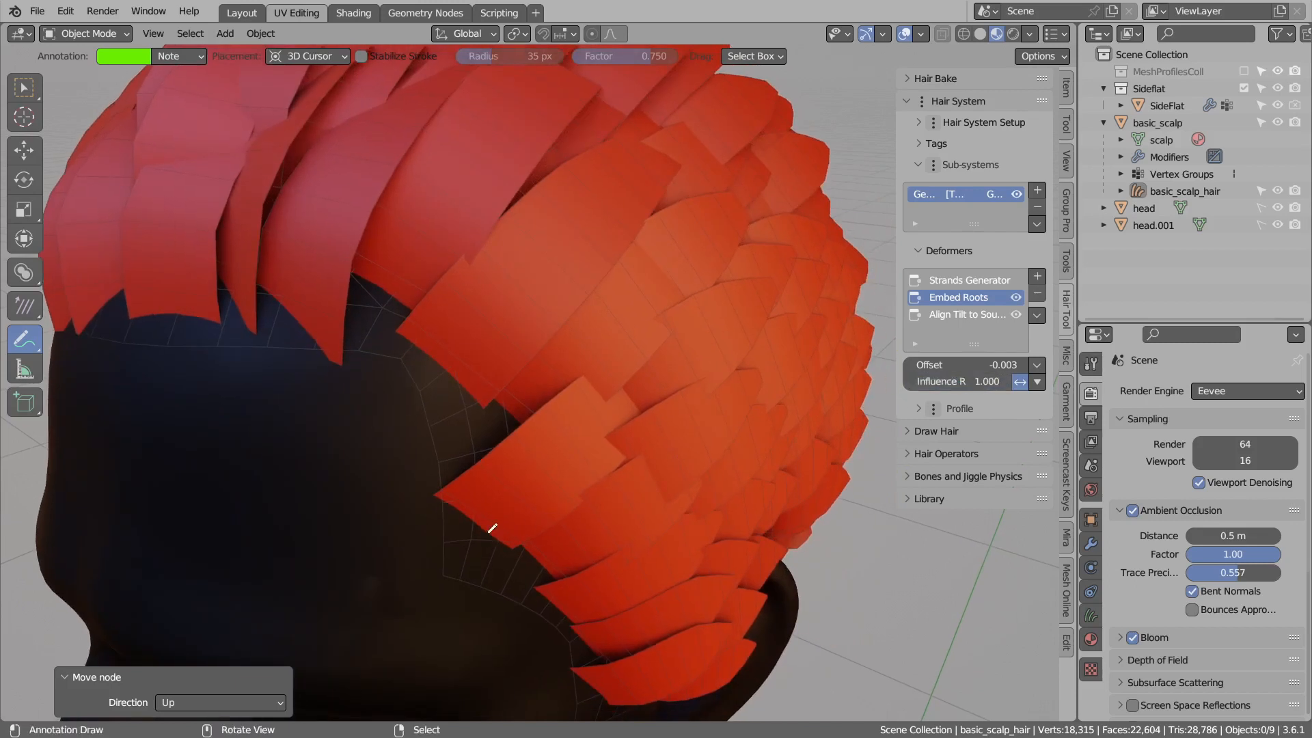
key("ctrl+z")
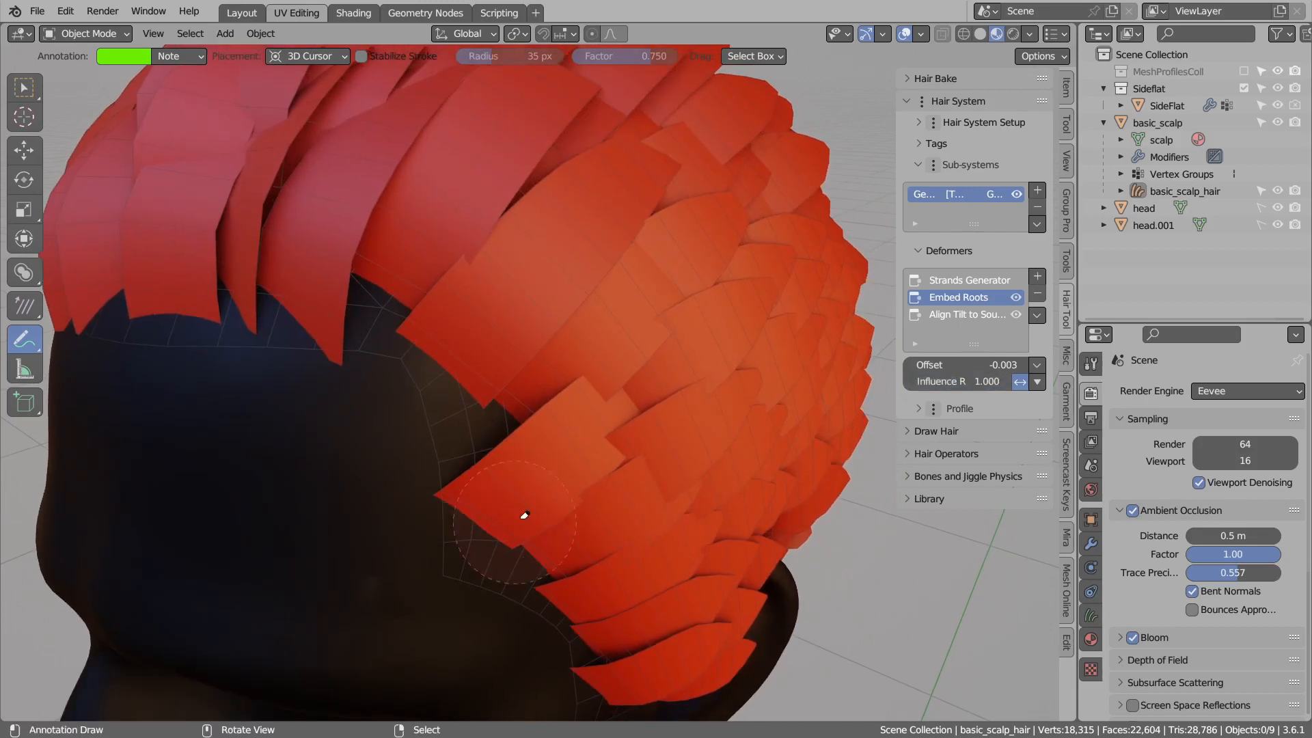
left_click_drag(964, 382, 890, 382)
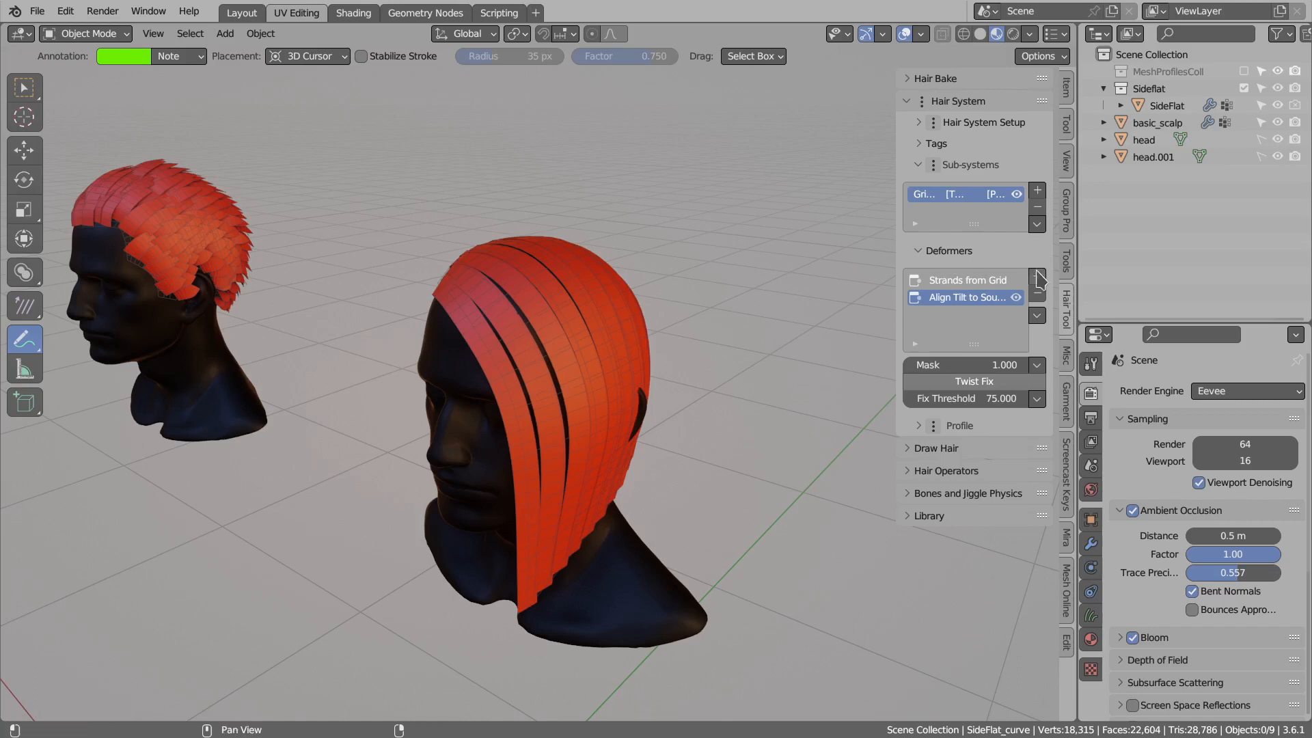
Add a Push Out deformer to the long side hair and set its Push Out amount to 0.130.
left_click(1037, 276)
mouse_move(1083, 403)
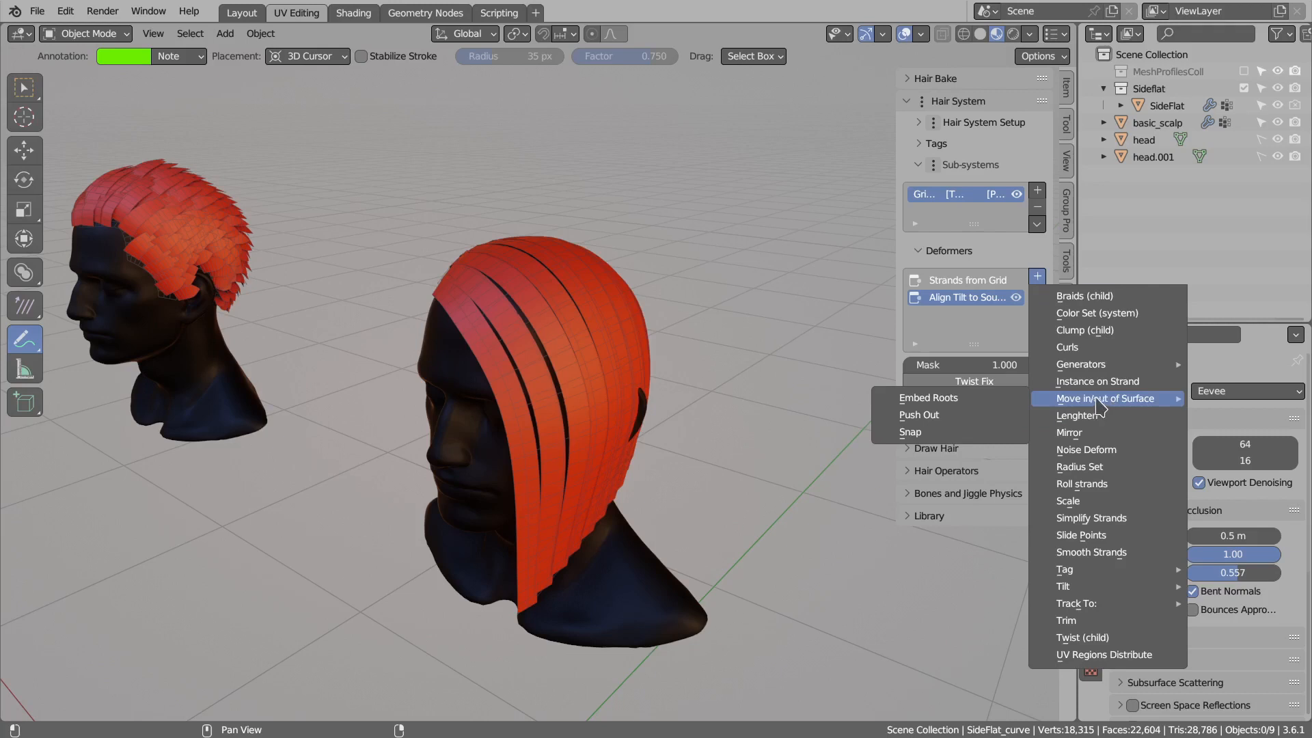
left_click(907, 417)
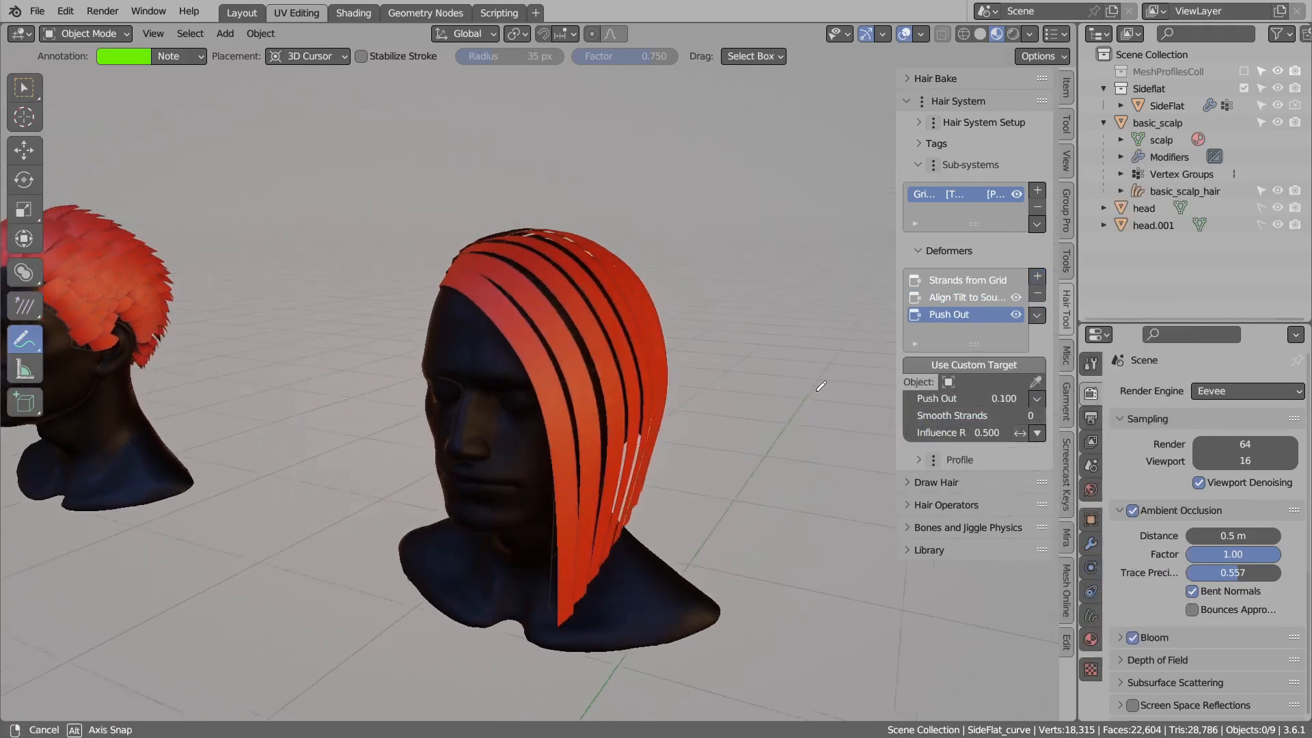
left_click_drag(959, 399, 981, 399)
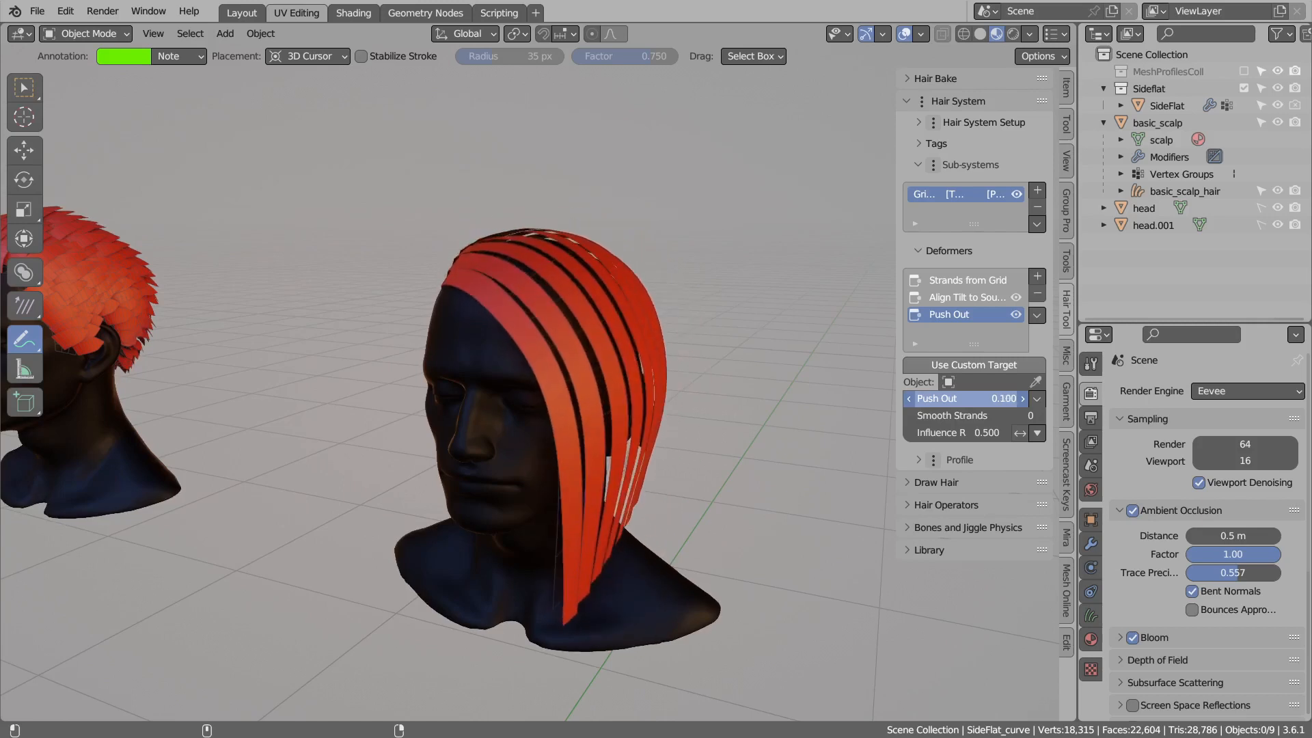
Browse the target objects offered by the Push Out deformer and try its Smooth Strands setting, leaving it at 0.
left_click(959, 382)
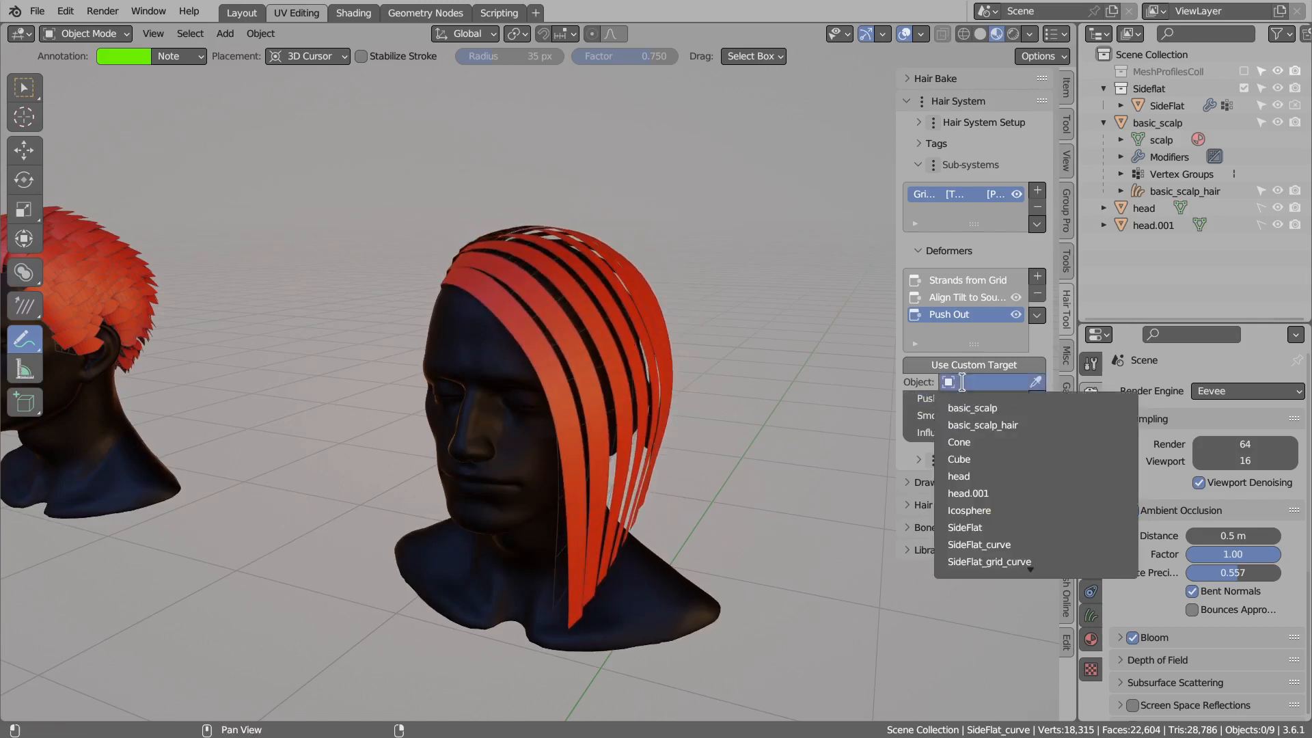
left_click(927, 380)
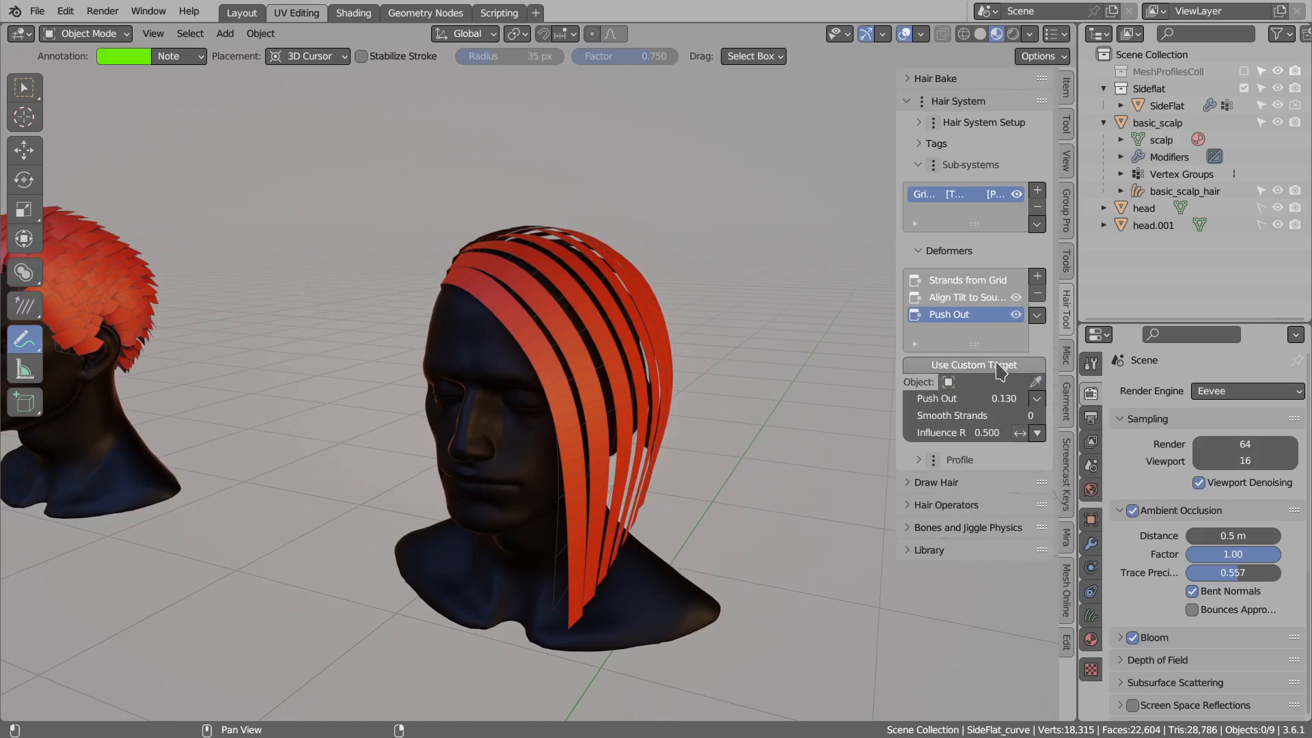
left_click(1034, 414)
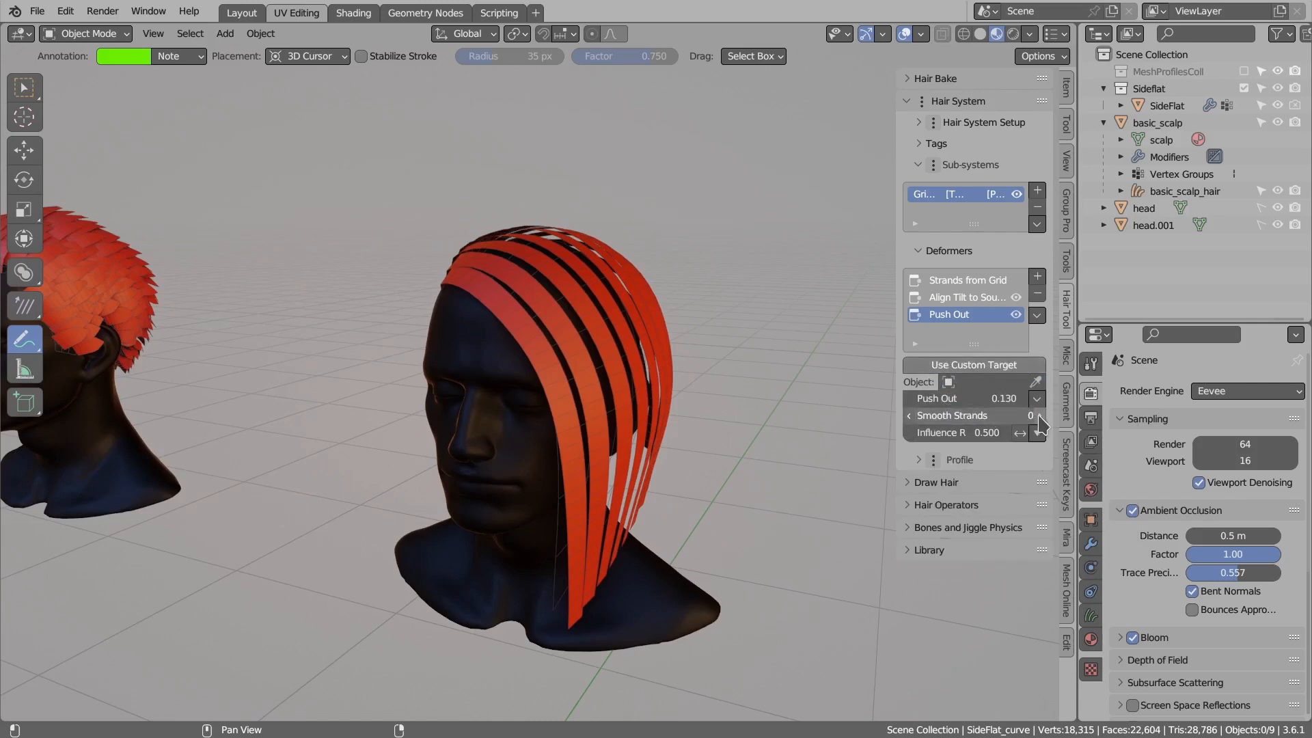
left_click(910, 416)
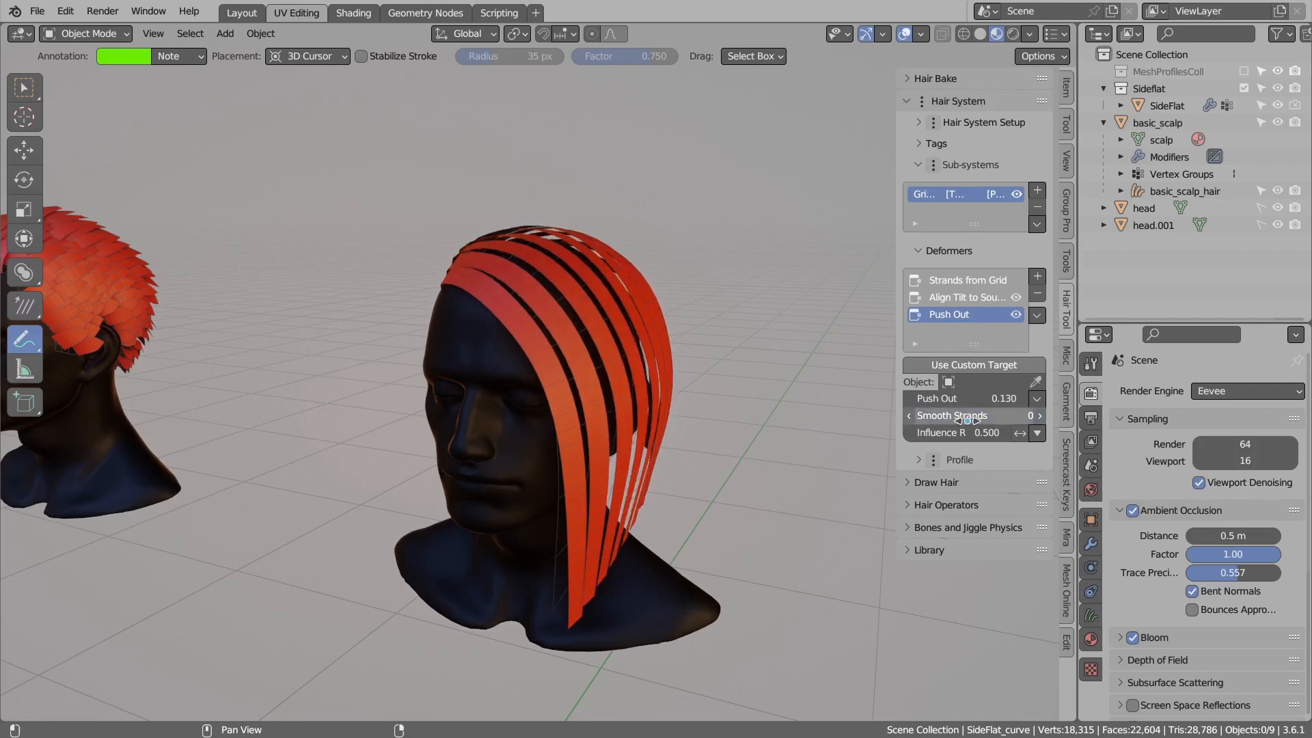
Try an Influence Root of 1.000 on Push Out, then set it to 0.730 with a Push Out amount of 0.240.
left_click_drag(950, 435, 1025, 435)
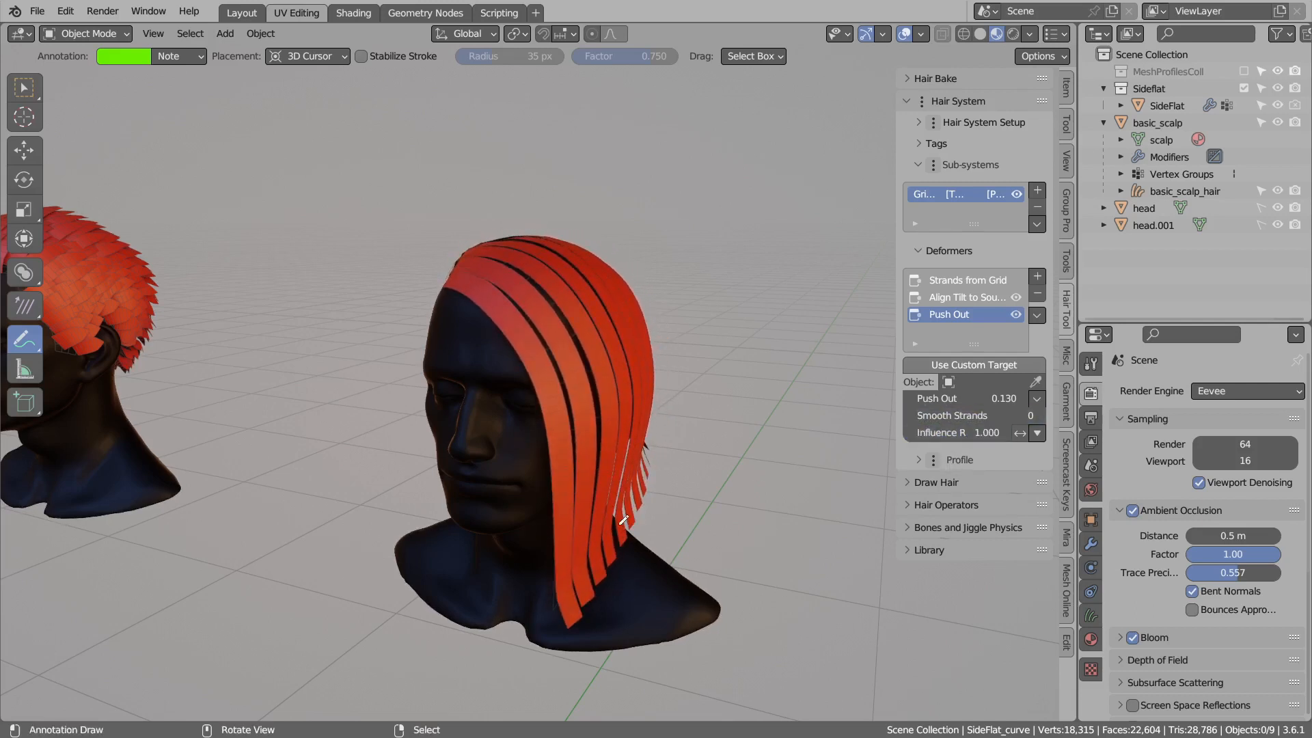
key("ctrl+z")
mouse_move(971, 432)
left_mouse_down()
mouse_move(927, 433)
mouse_move(1010, 399)
left_mouse_up()
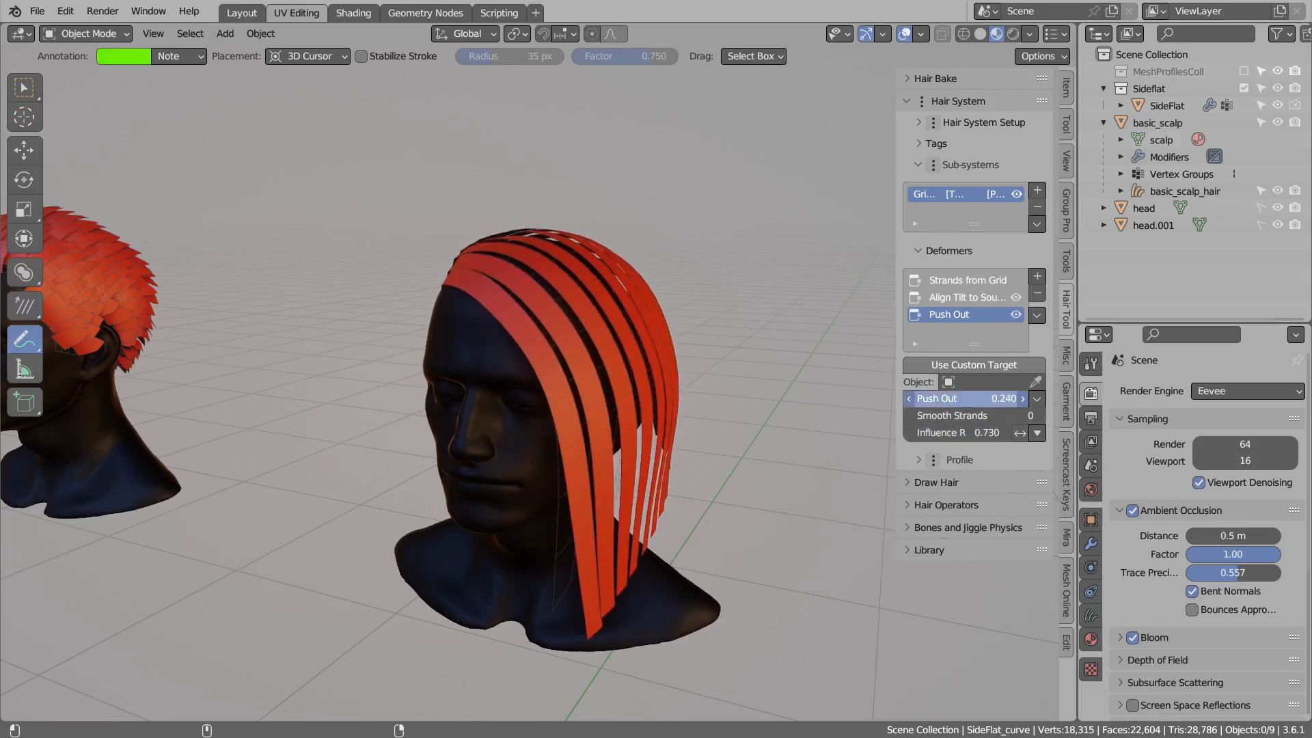
Add a Snap deformer after Push Out with a Snap Factor of 1.000 and inspect how the strands follow the head.
left_click(1037, 276)
mouse_move(1069, 402)
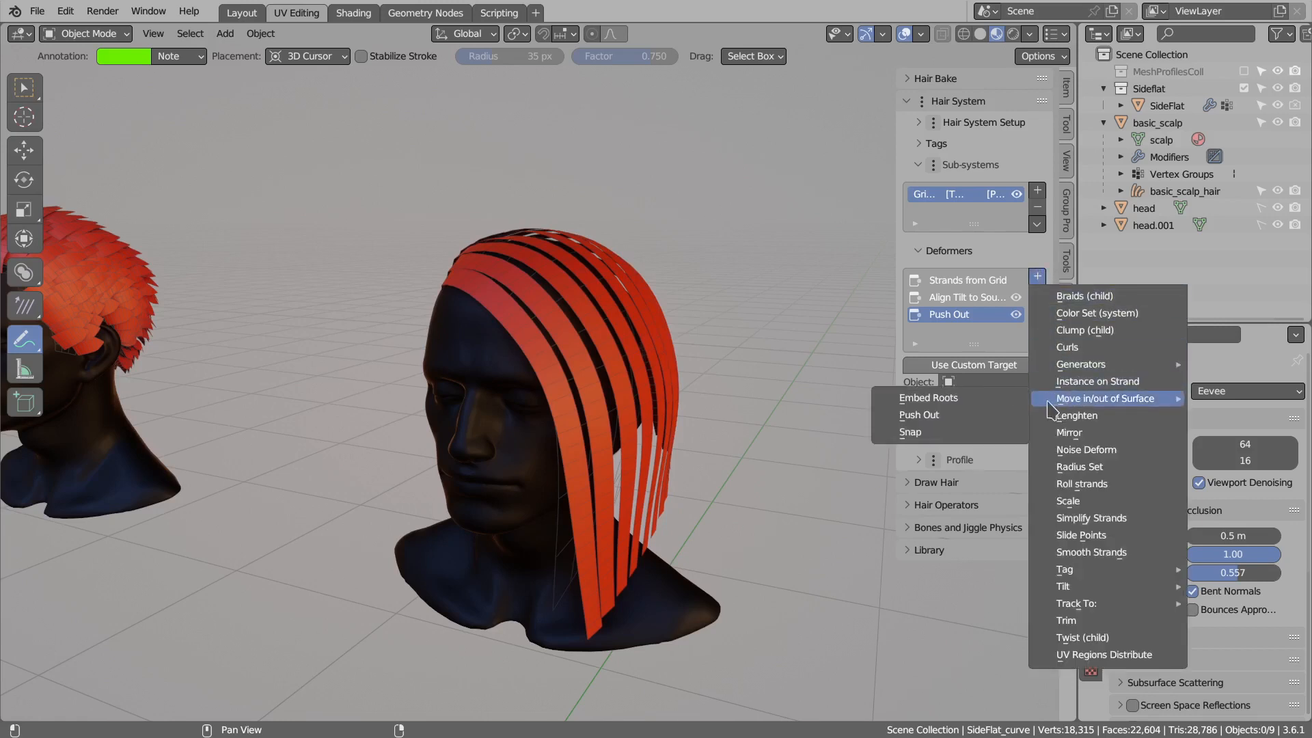
left_click(909, 433)
middle_click_drag(841, 437, 916, 408)
left_click_drag(981, 399, 1042, 398)
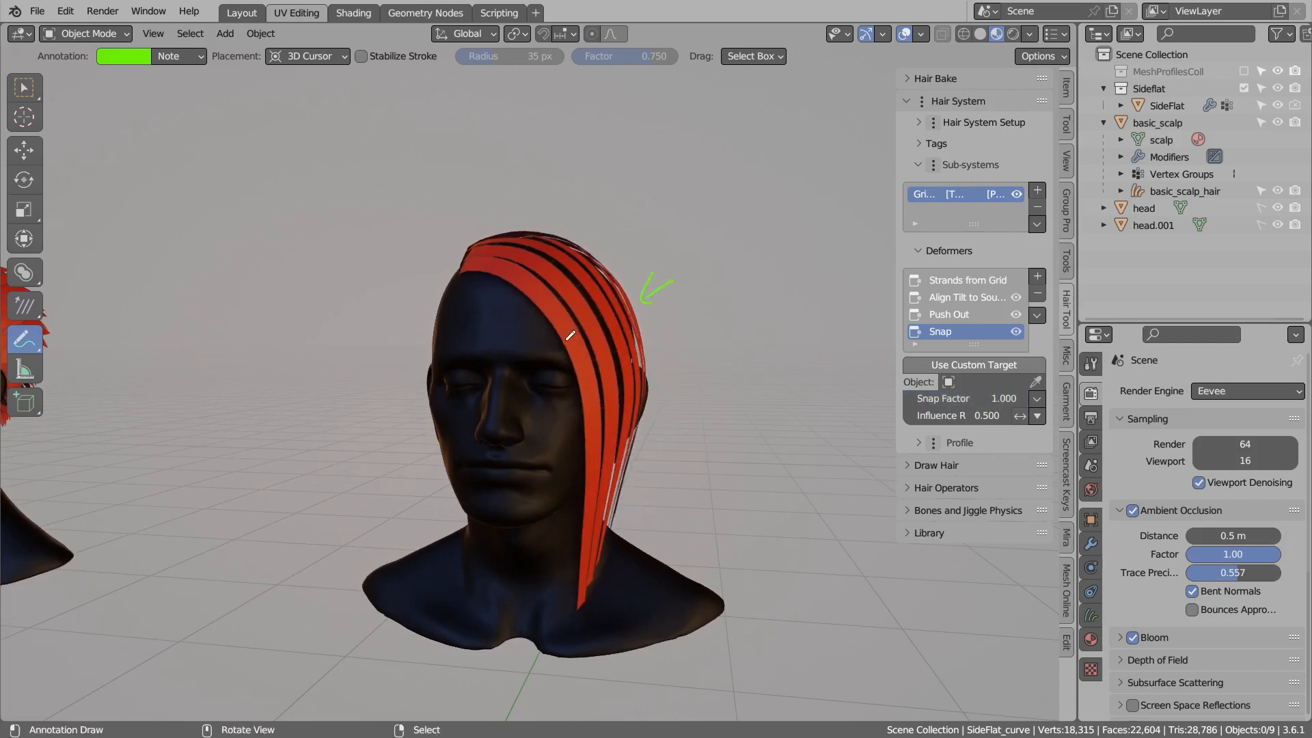
key("ctrl+z")
key("ctrl+z")
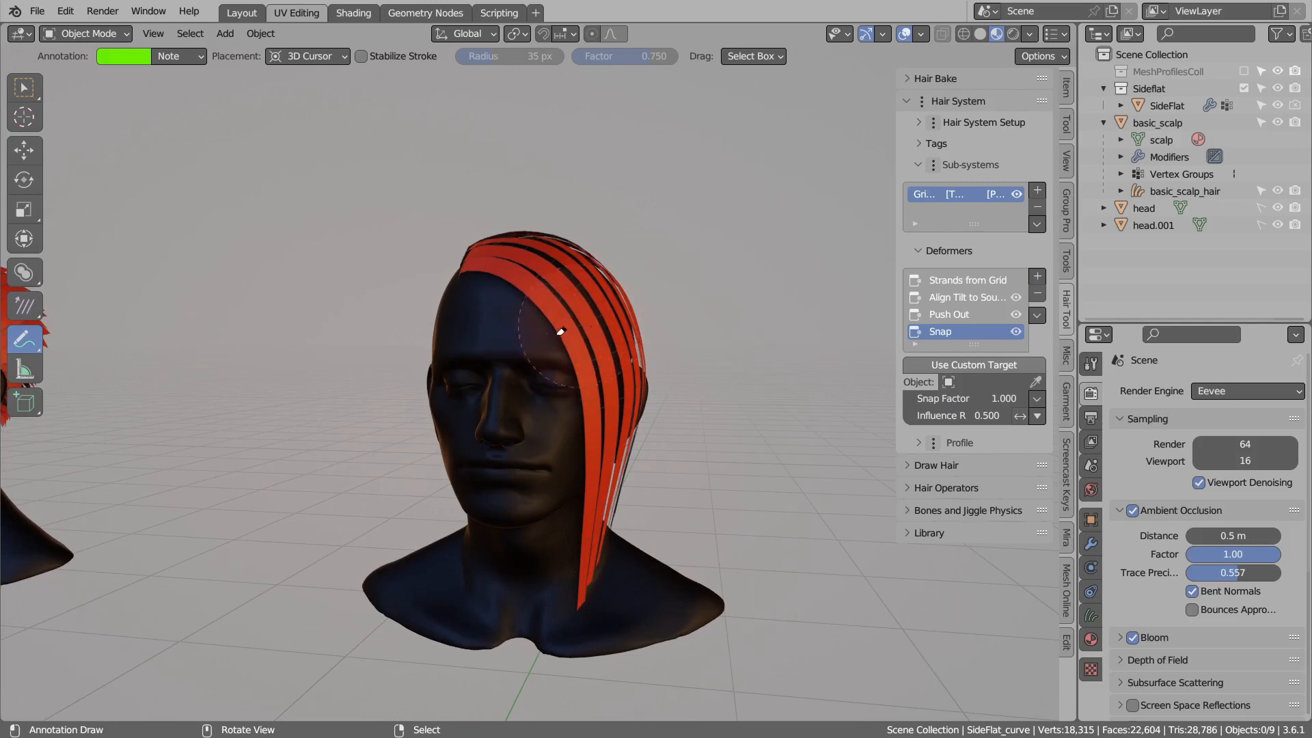
middle_click_drag(676, 359, 666, 375)
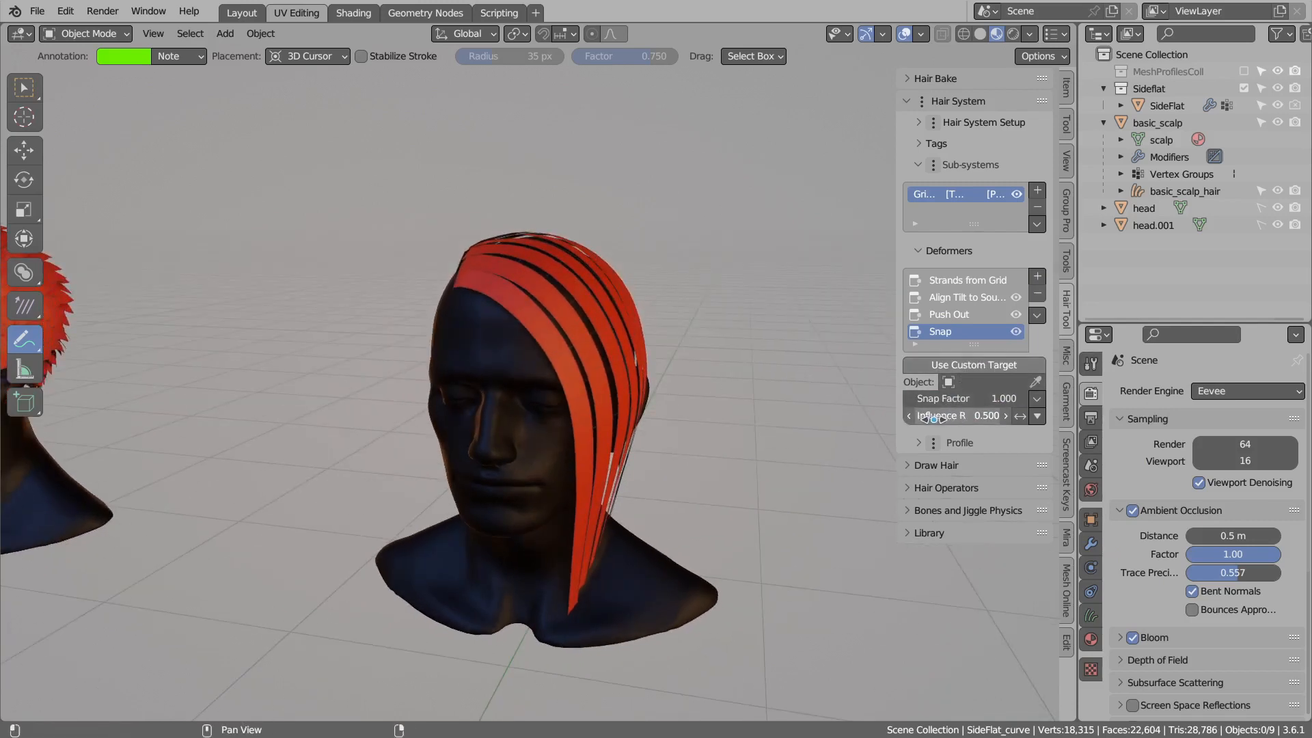
middle_click_drag(683, 327, 663, 377)
Remove the Snap and Push Out deformers from the side hair.
left_click(950, 316)
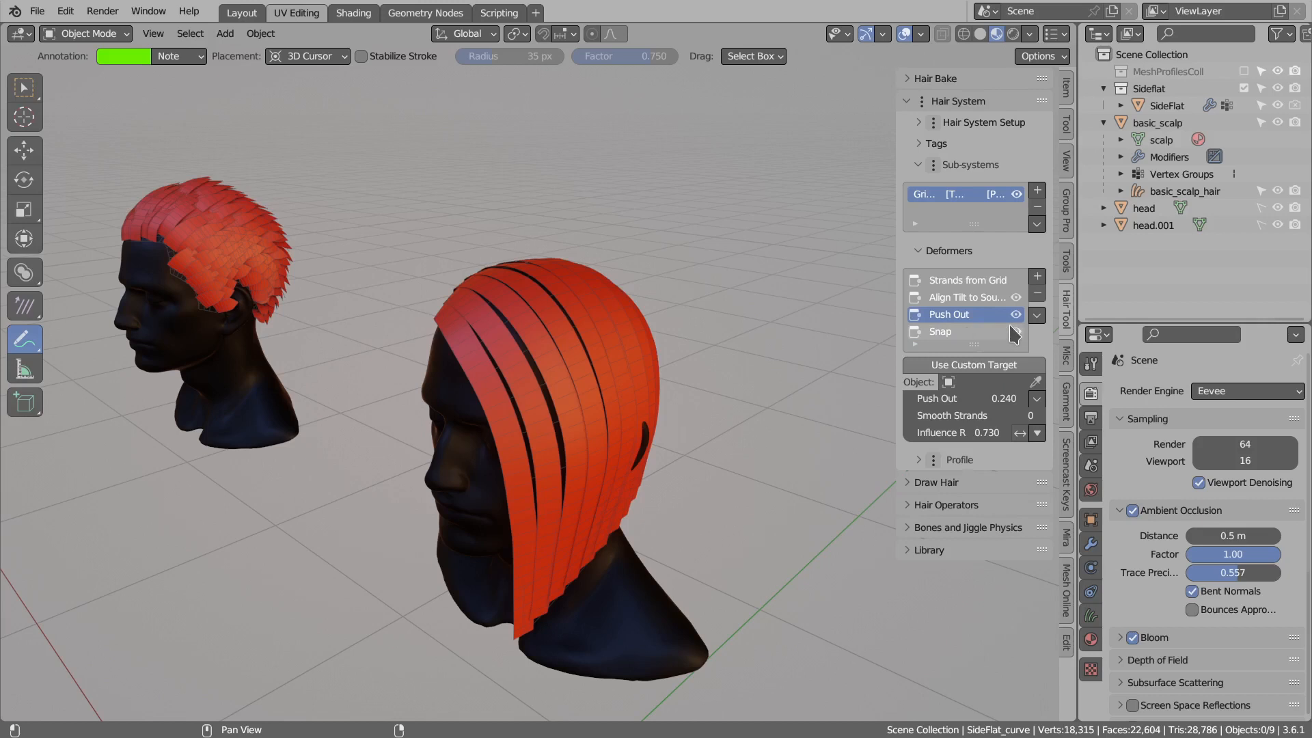
left_click(1037, 294)
left_click(1037, 293)
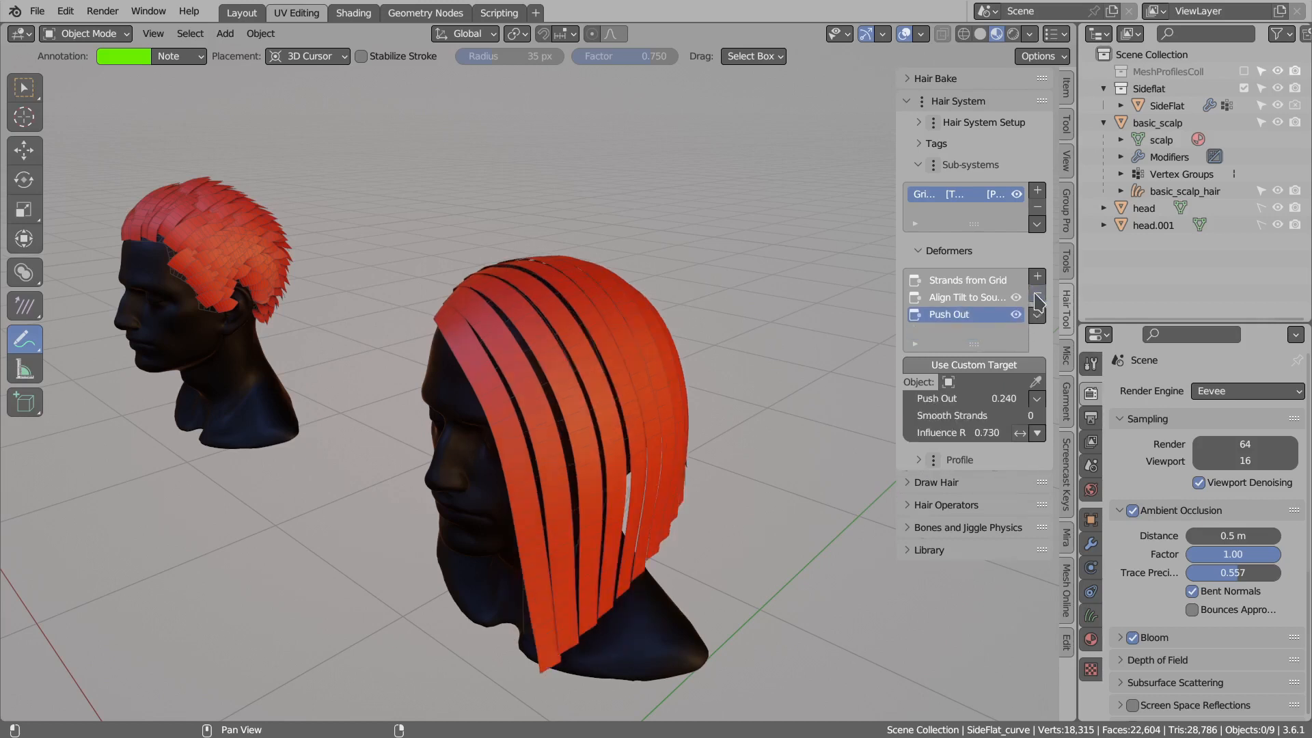
middle_click_drag(646, 360, 615, 362)
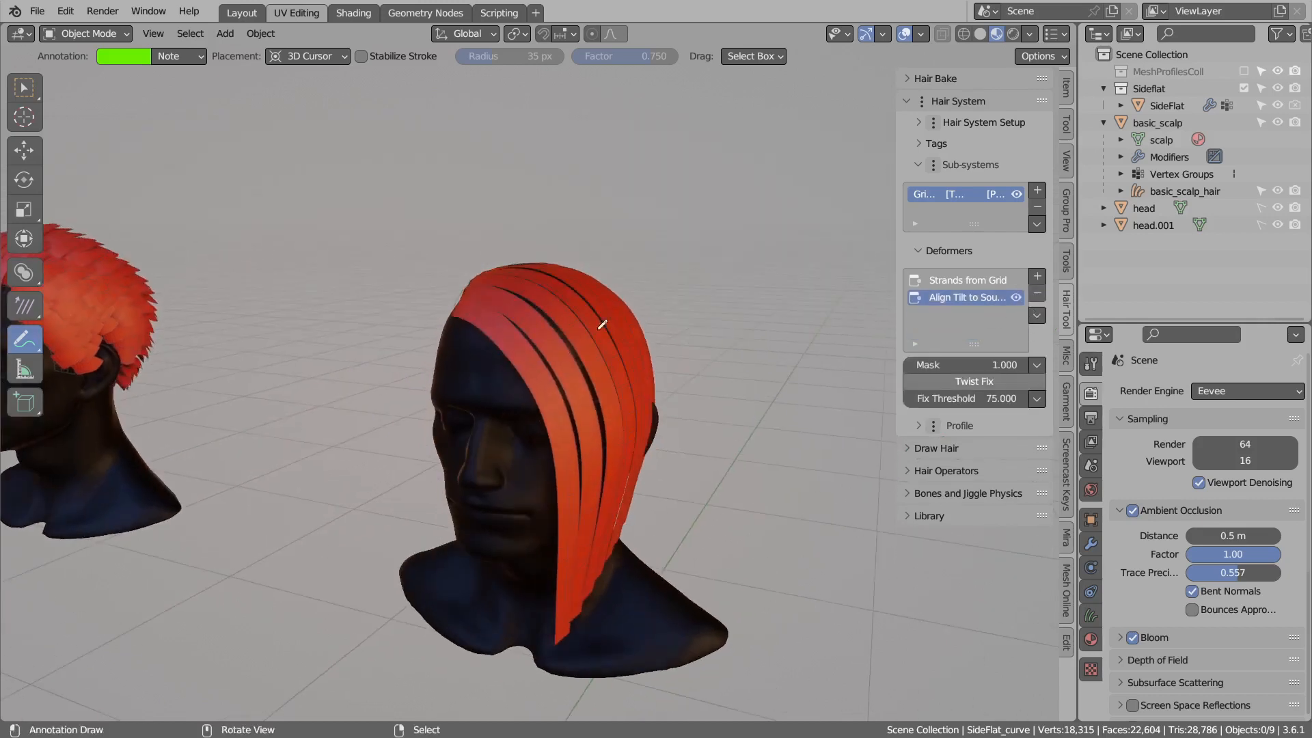
Add a Noise Deform deformer to the side hair and set its Global Scale to 0.1.
left_click(1037, 276)
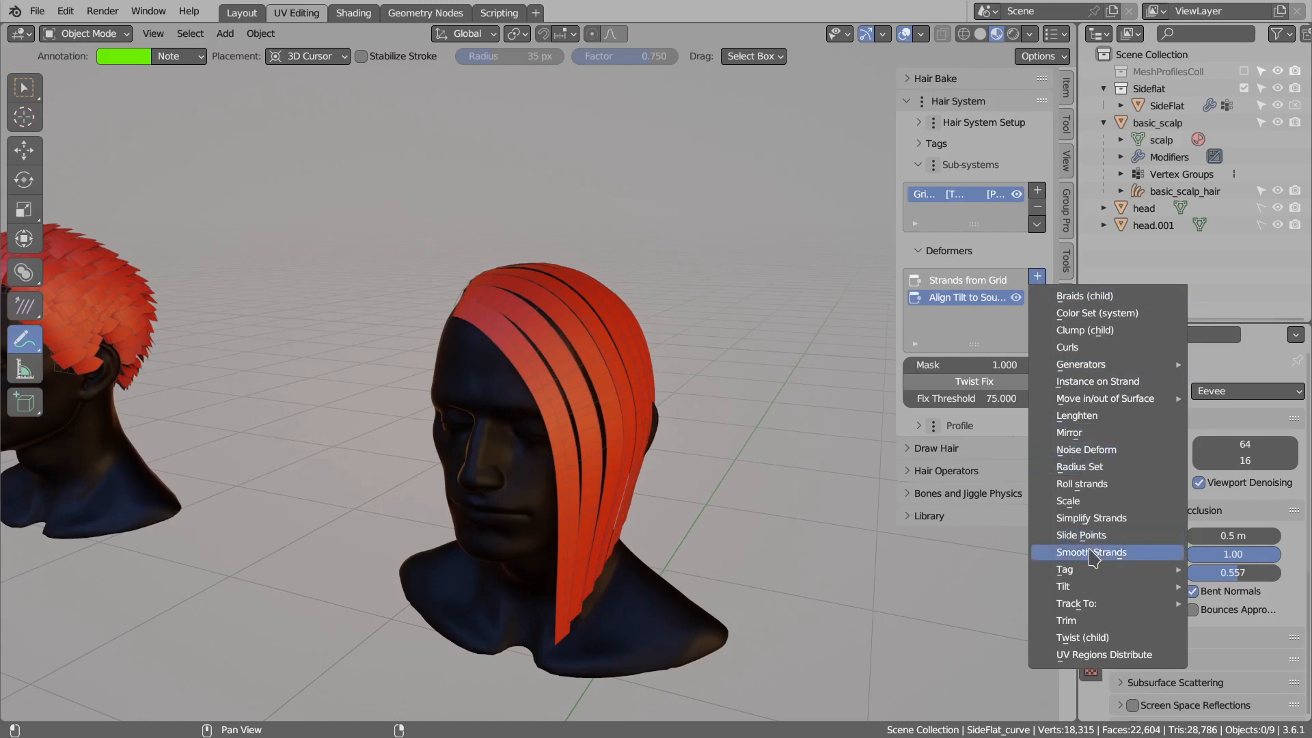
left_click(1086, 448)
left_click(949, 364)
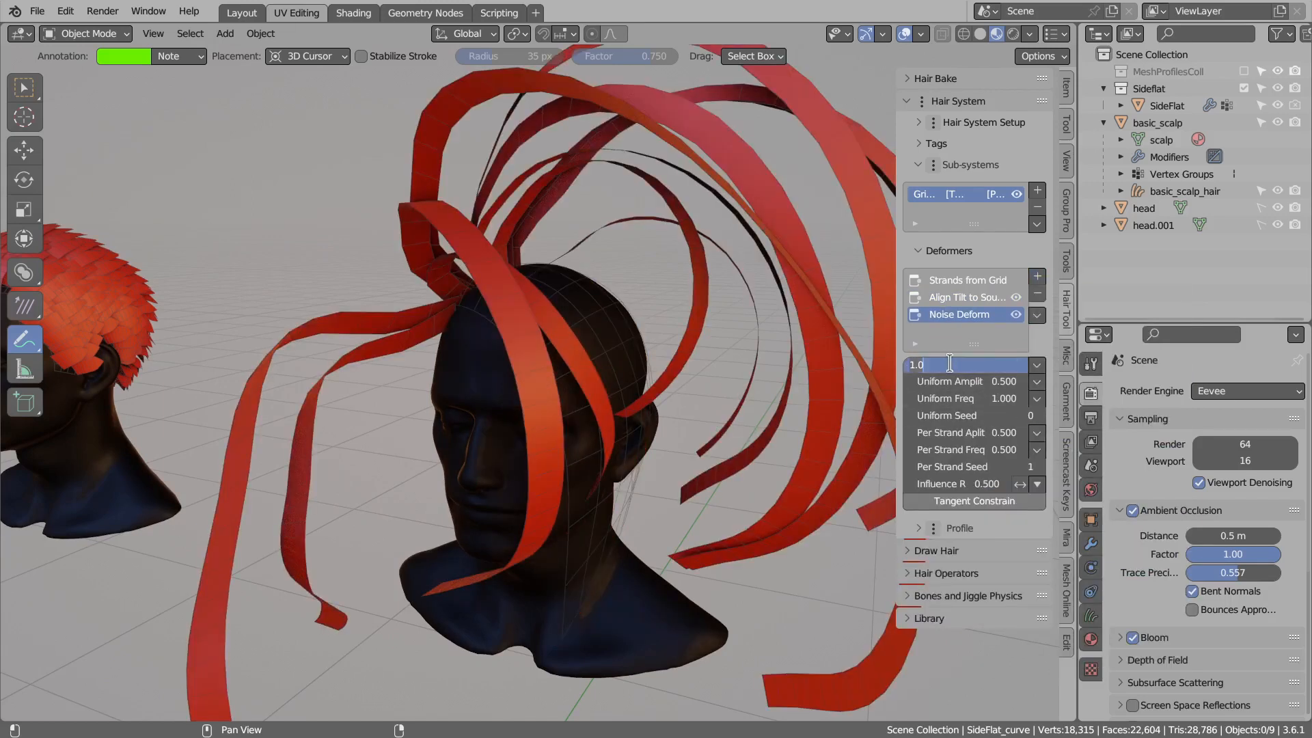
key("Return")
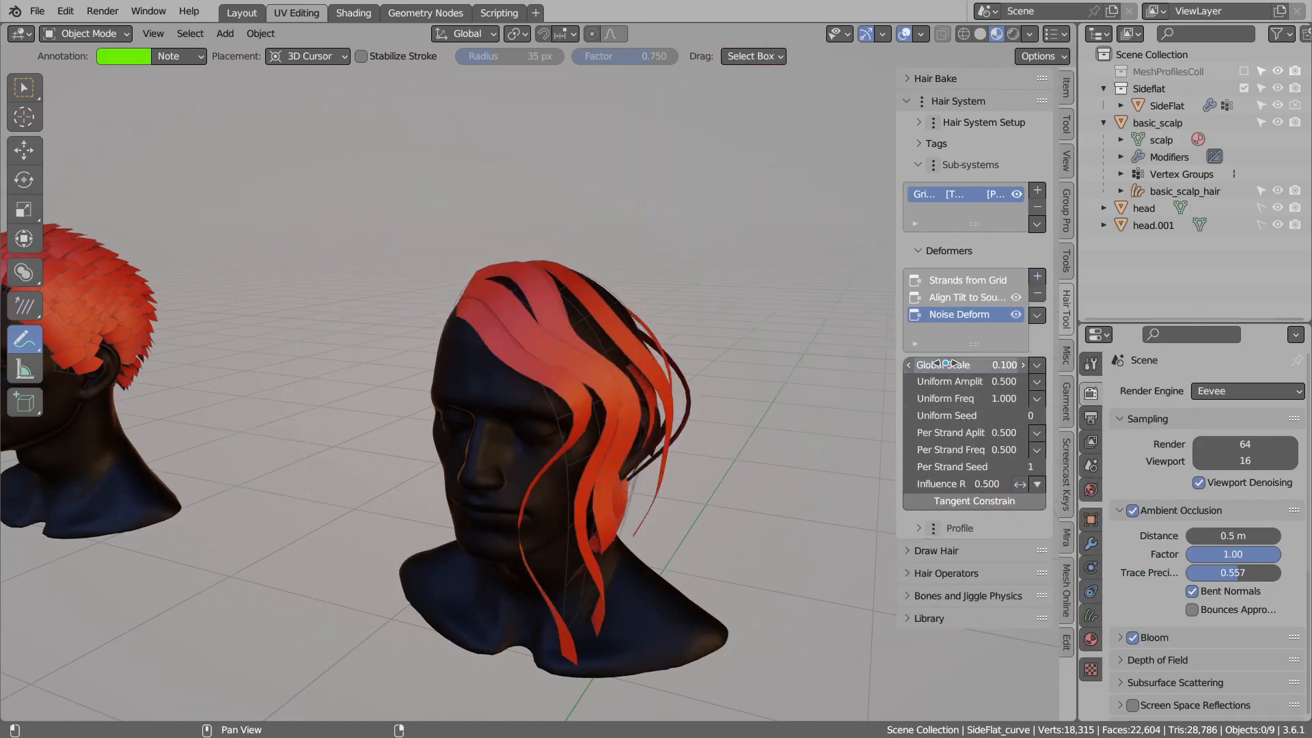
Set the noise's uniform amplitude to 0.200 and per-strand amplitude to 0.400, and inspect the strands around the head.
left_click_drag(919, 380, 857, 381)
left_click(909, 433)
middle_click_drag(656, 393, 570, 324)
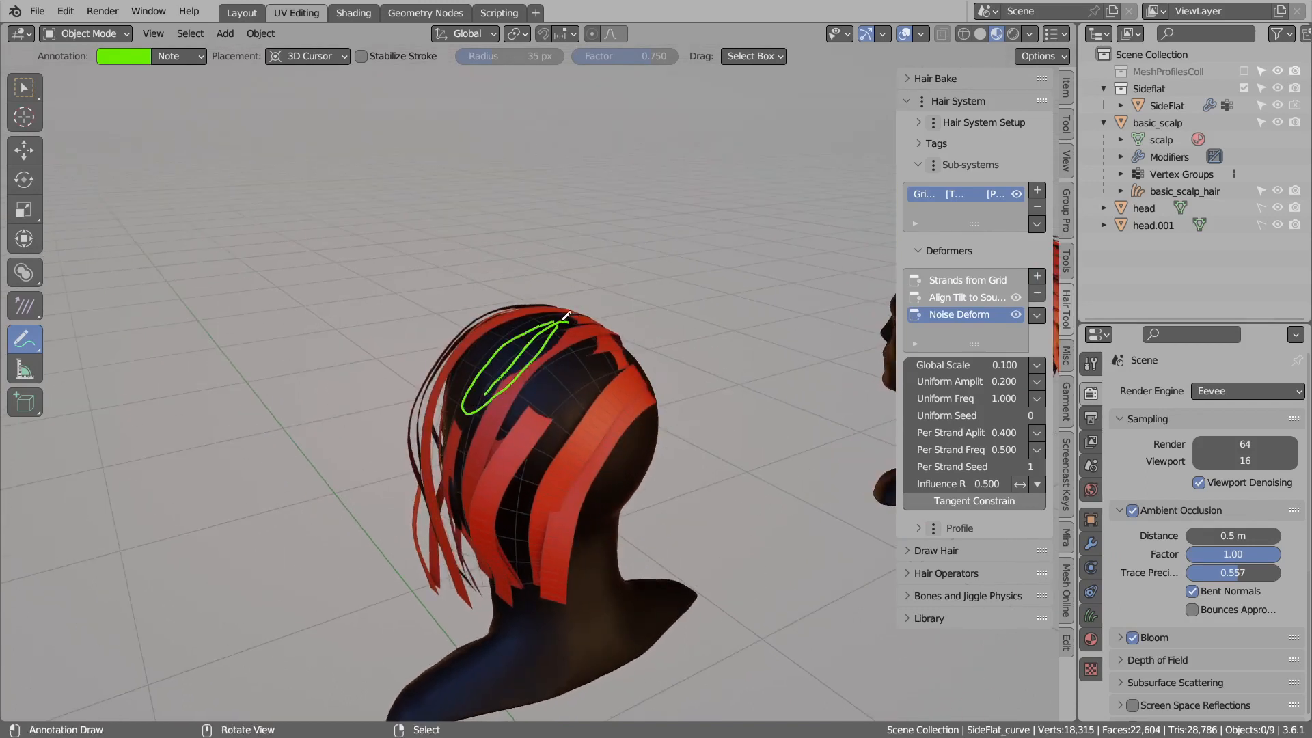
middle_click_drag(565, 315, 656, 340)
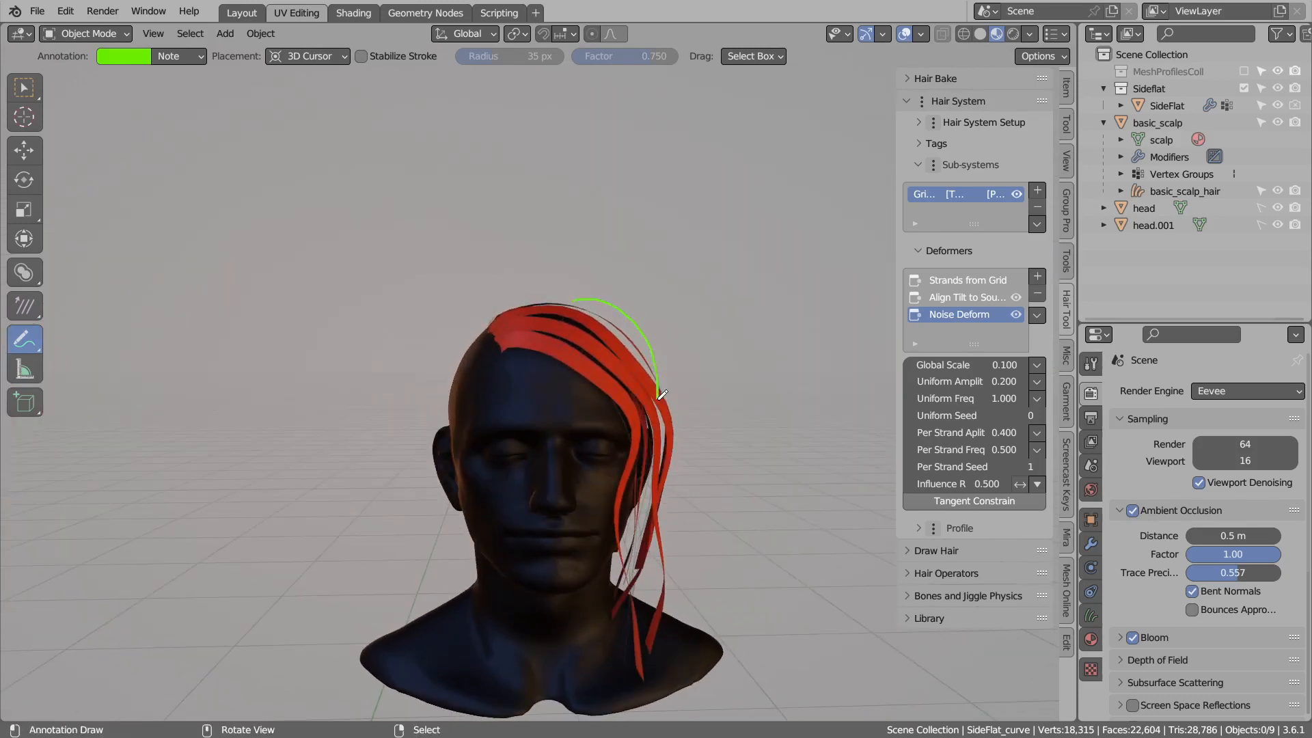
Add a Snap deformer after Noise Deform on the side hair, set its Snap Factor to 0.810 and inspect the strands.
middle_click_drag(637, 332, 622, 357)
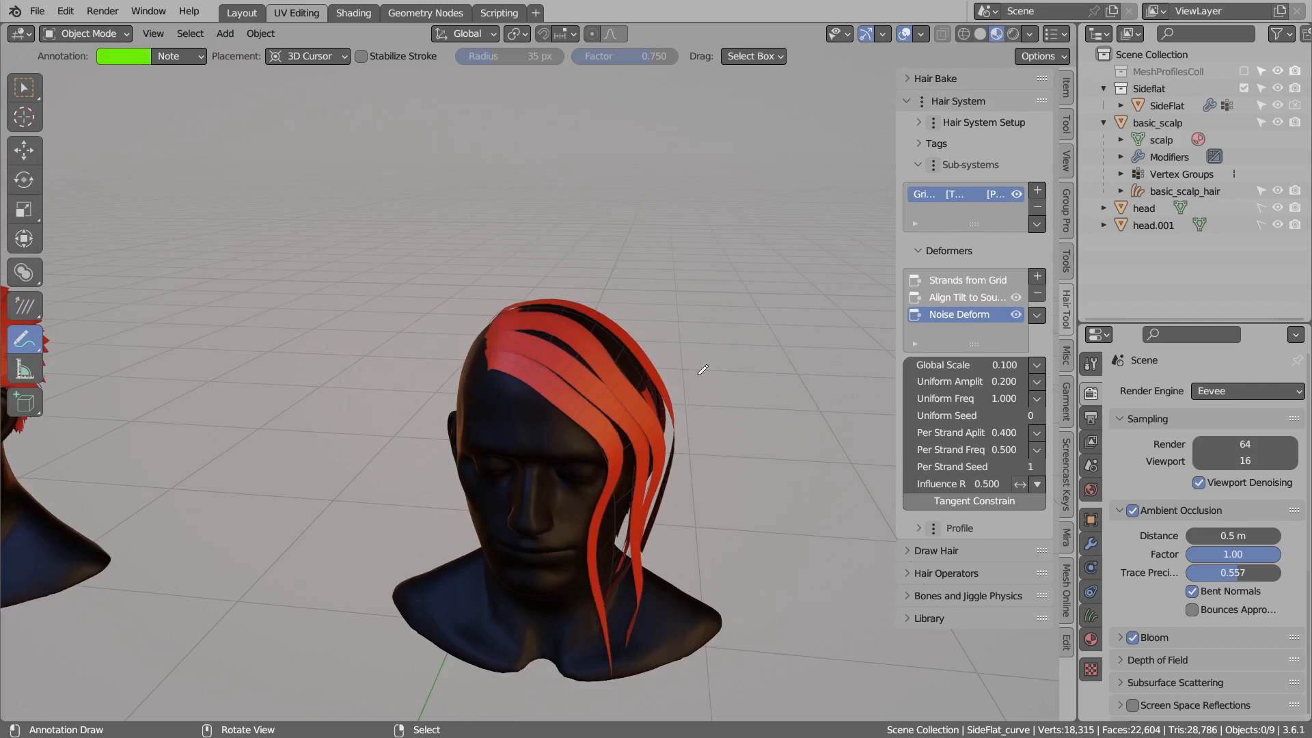
left_click(1037, 276)
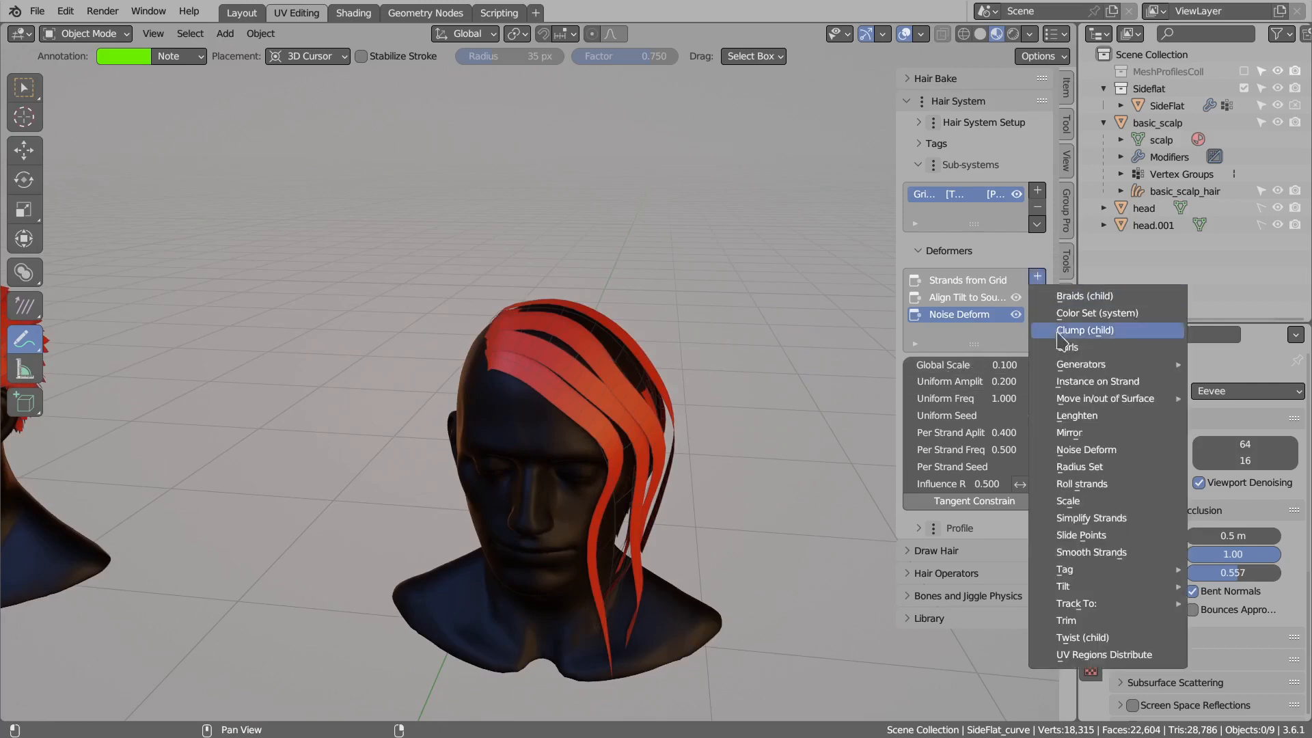
mouse_move(1086, 400)
left_click(943, 406)
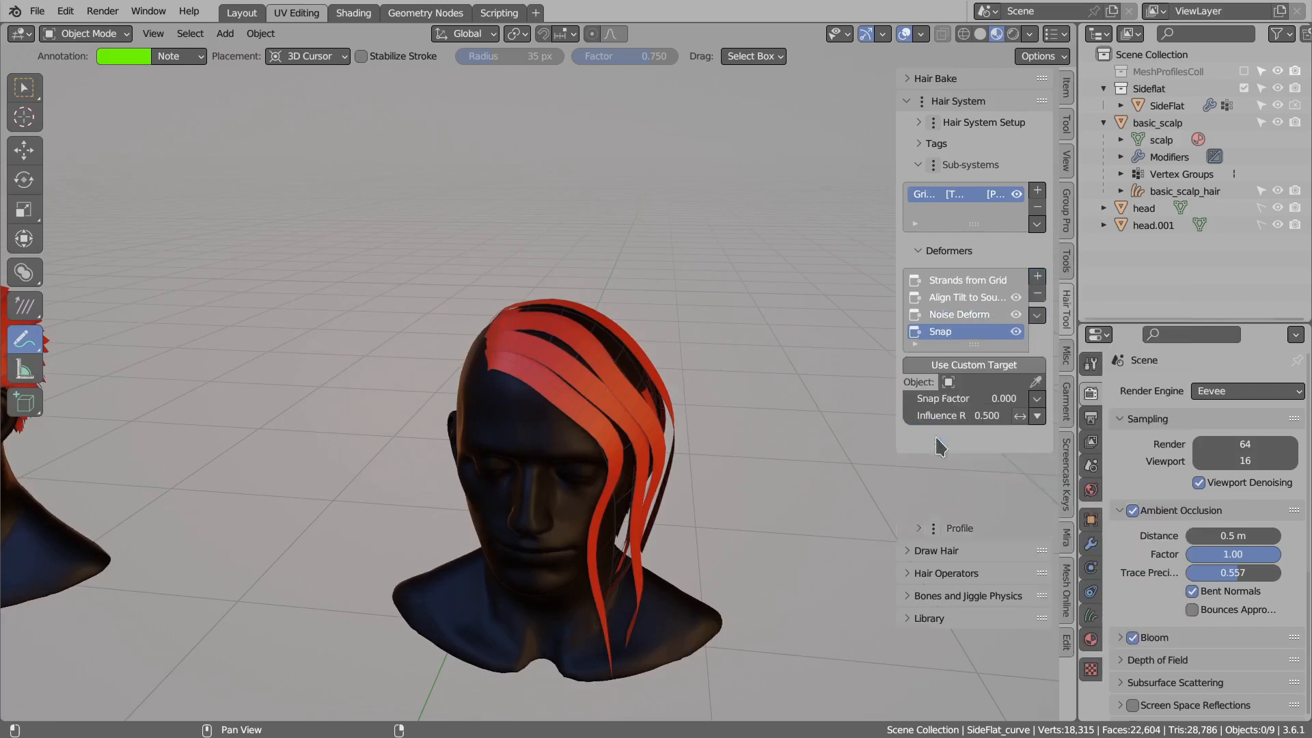
left_click_drag(943, 398, 999, 398)
middle_click_drag(711, 378, 661, 352)
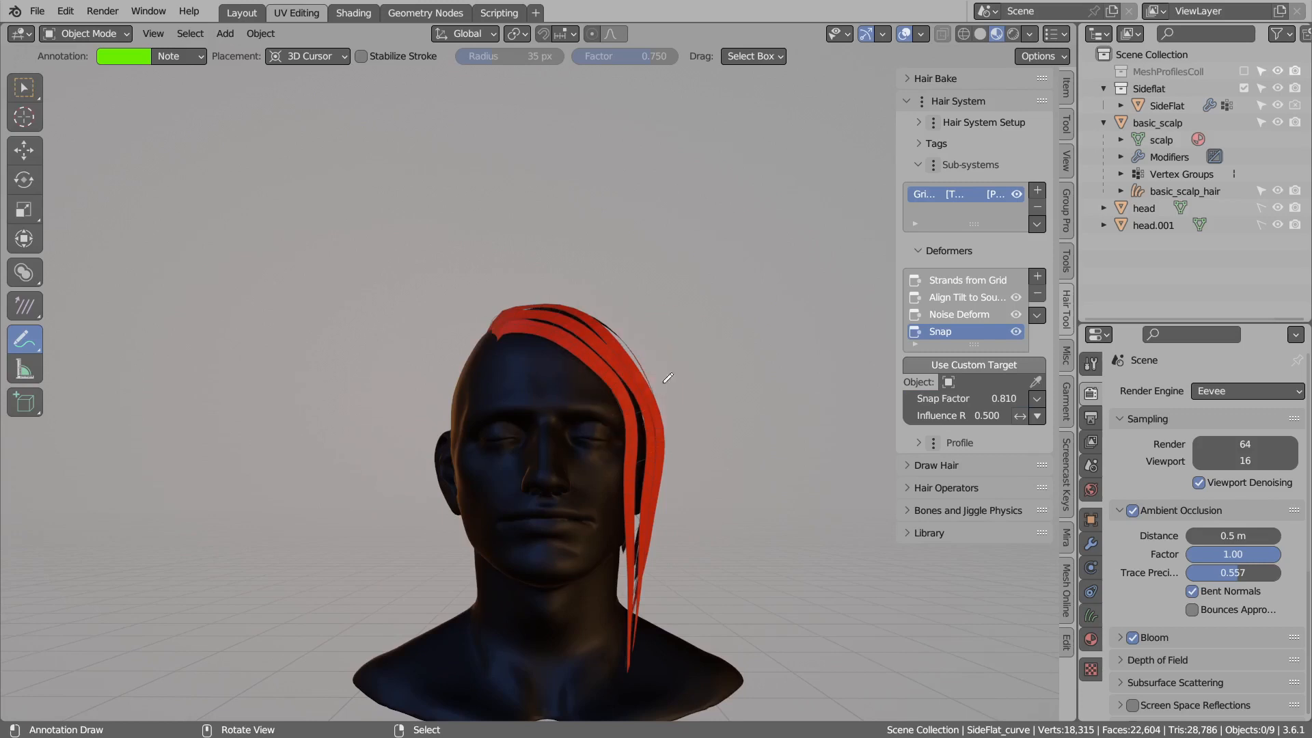
mouse_move(588, 375)
middle_mouse_down()
mouse_move(521, 382)
mouse_move(544, 430)
mouse_move(605, 324)
middle_mouse_up()
left_click_drag(612, 398, 580, 322)
Add a Push Out deformer after Snap, set its Push Out value to 0.050 and check the strands' offset from the head.
left_click(1037, 277)
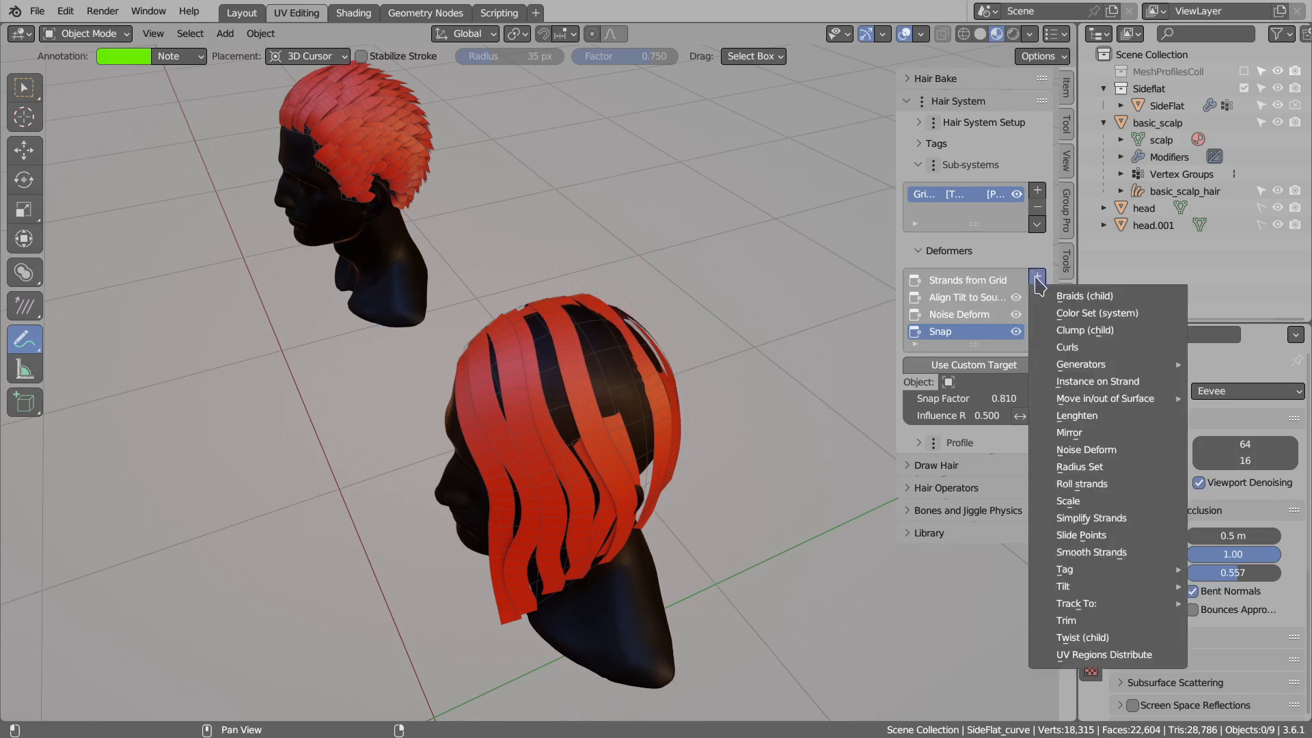
mouse_move(1100, 398)
left_click(973, 414)
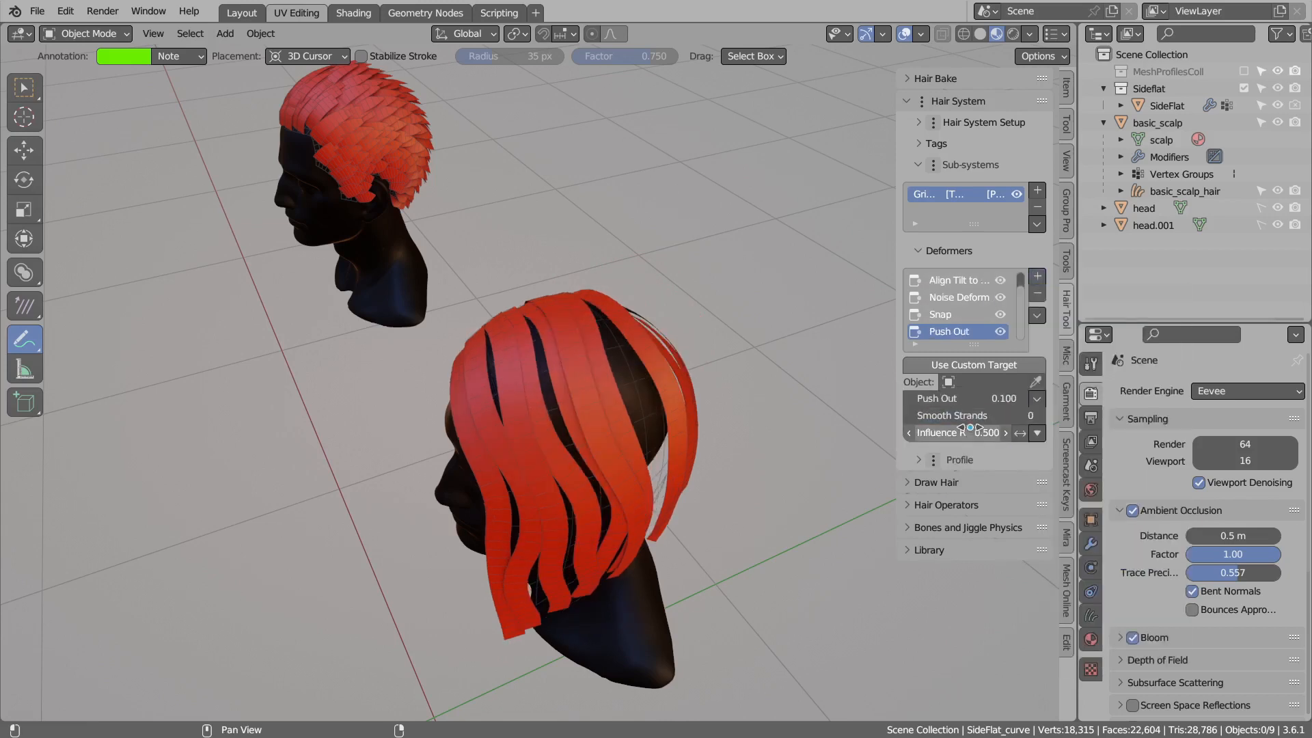
left_click_drag(974, 402, 927, 402)
middle_click_drag(574, 393, 728, 316)
middle_click_drag(638, 331, 601, 386)
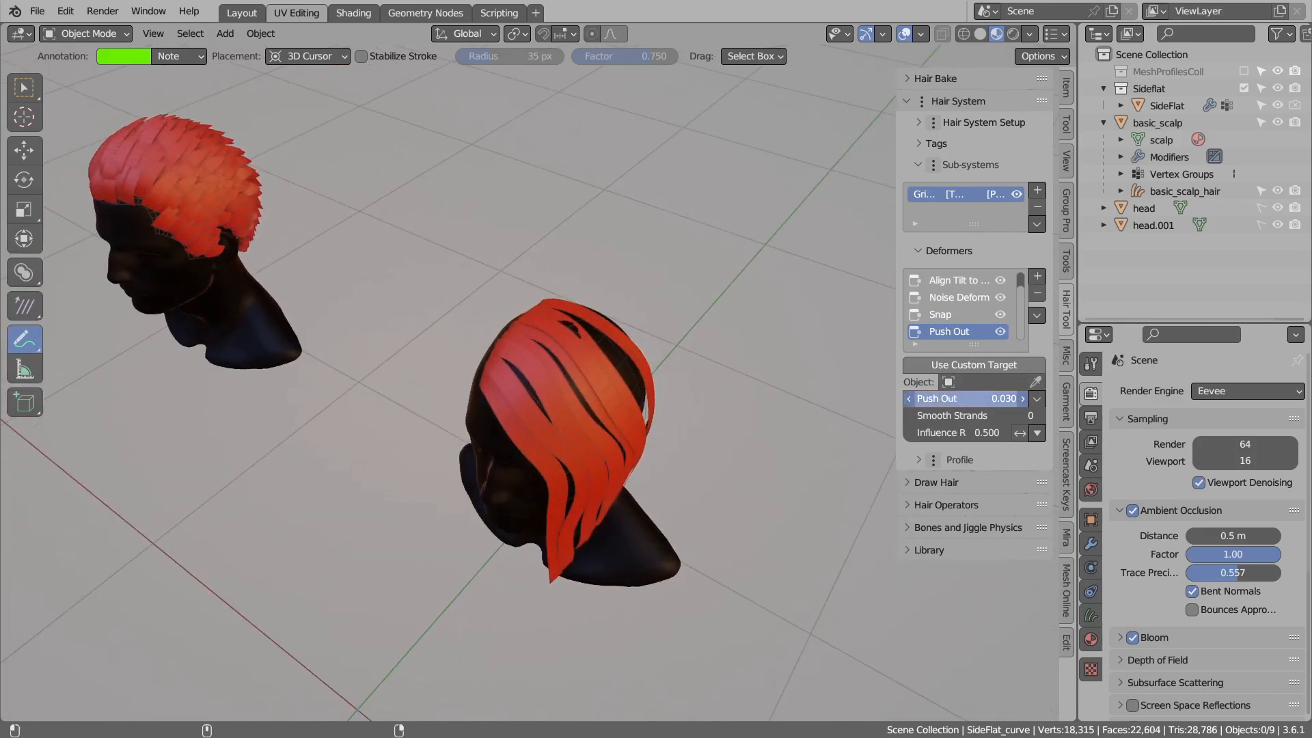
left_click_drag(955, 403, 969, 402)
middle_click_drag(755, 395, 576, 305)
middle_click_drag(563, 349, 636, 375)
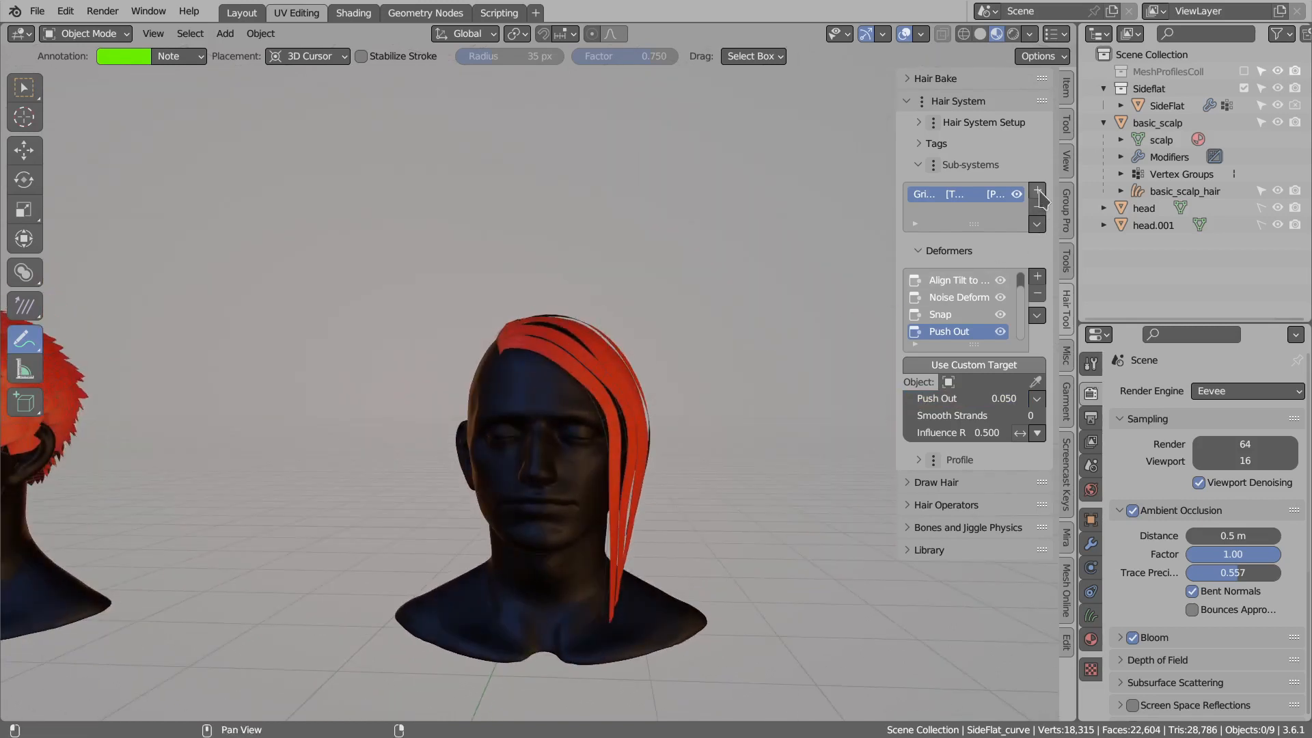
Duplicate the side hair setup by copying the active sub-system's settings and pasting them into a newly added sub-system.
left_click(933, 165)
mouse_move(987, 226)
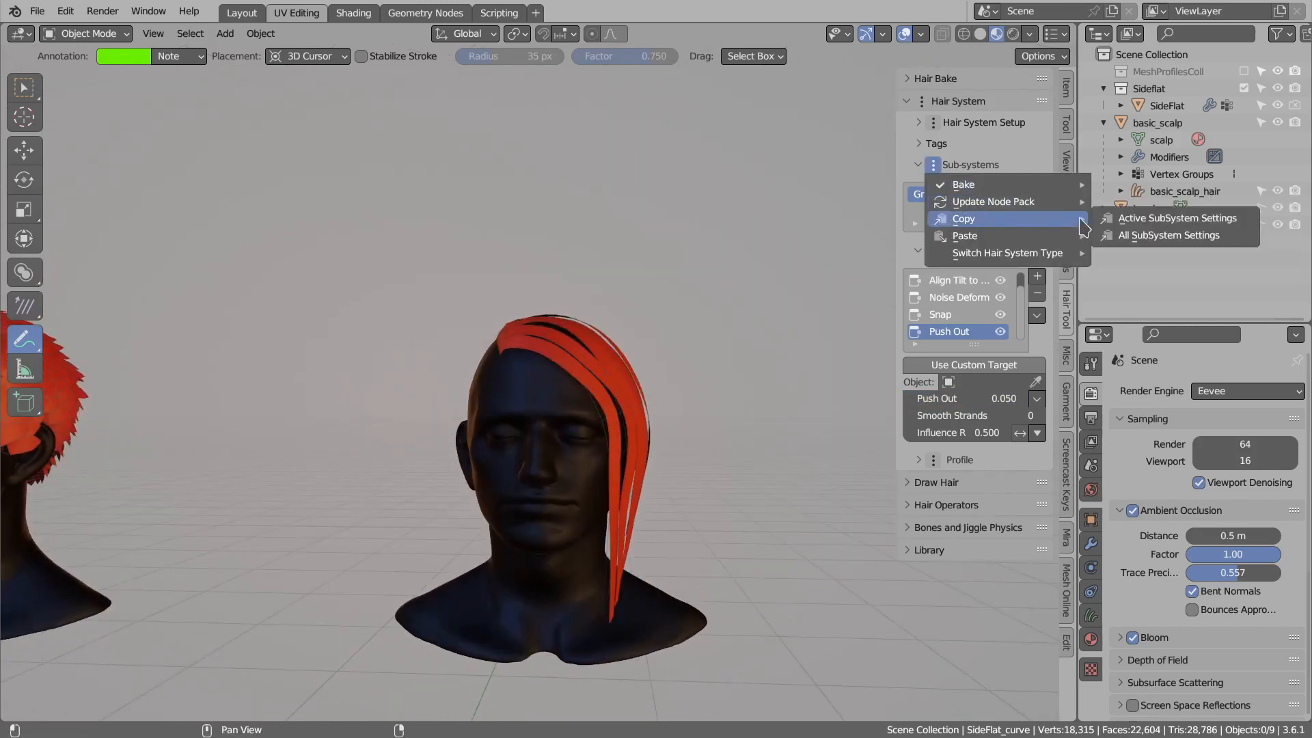
left_click(1161, 218)
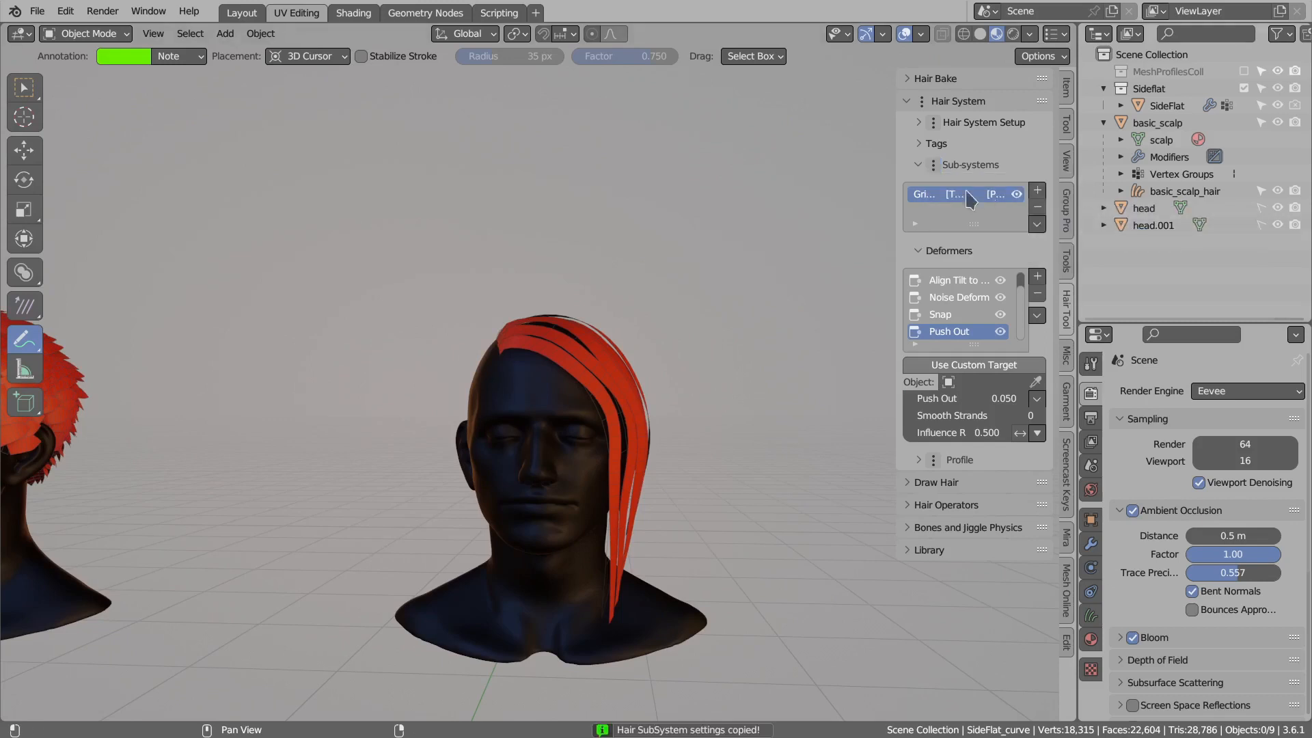
left_click(1038, 195)
left_click(1079, 254)
left_click(933, 164)
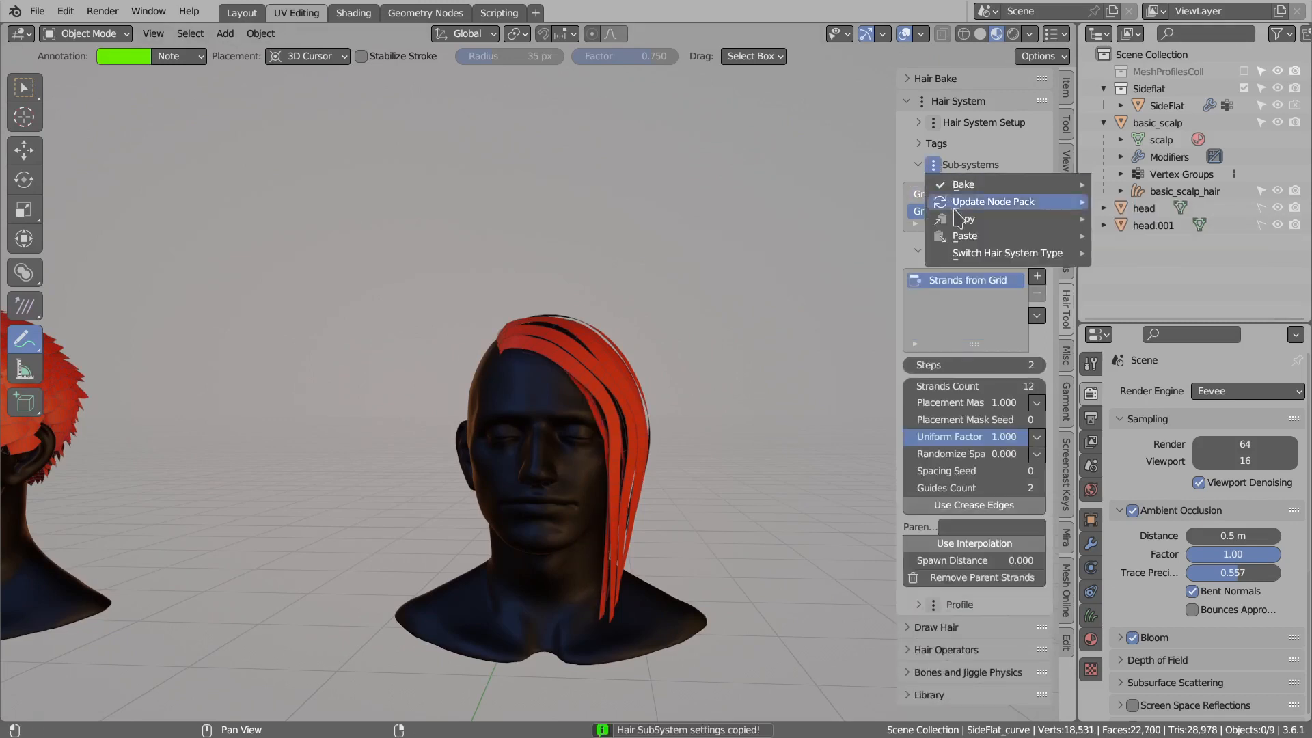
mouse_move(970, 236)
left_click(1148, 235)
middle_click_drag(863, 259, 779, 263)
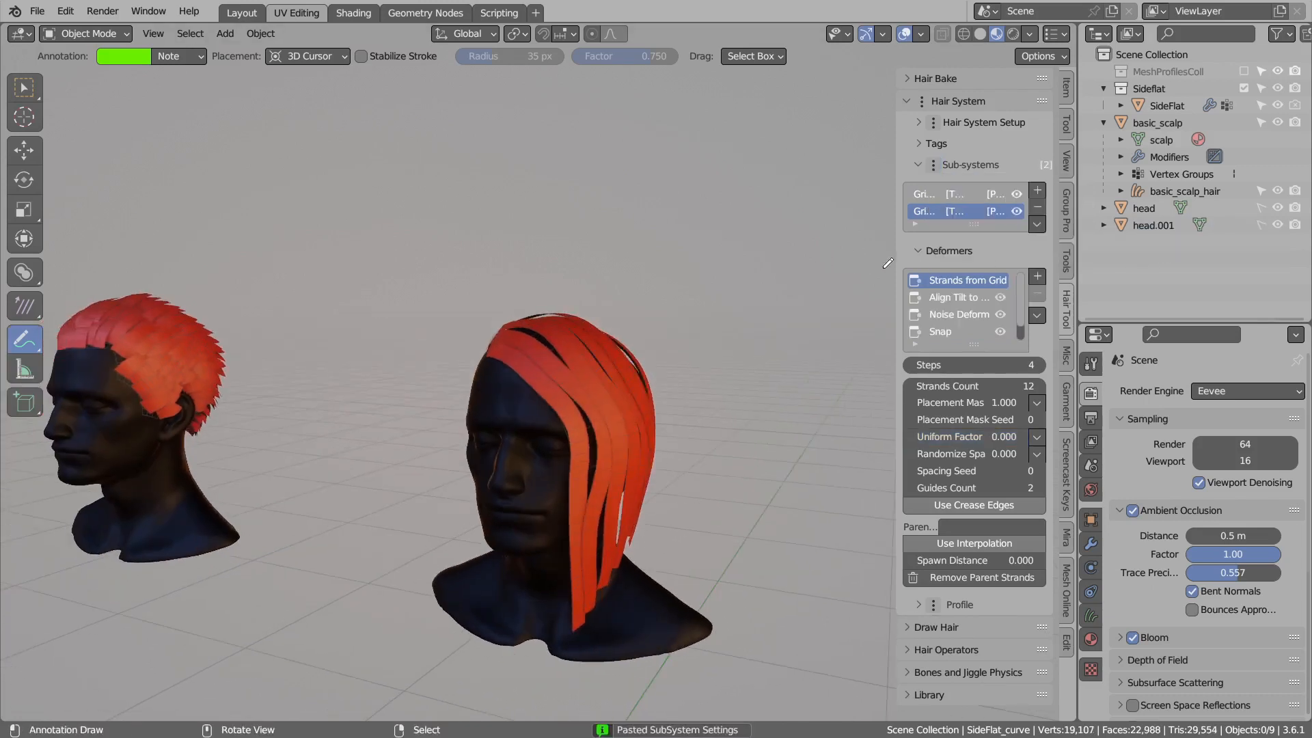
Make the second sub-system unique, set its Push Out deformer to 0.250 and inspect the gap between the hair layers.
left_click(1044, 163)
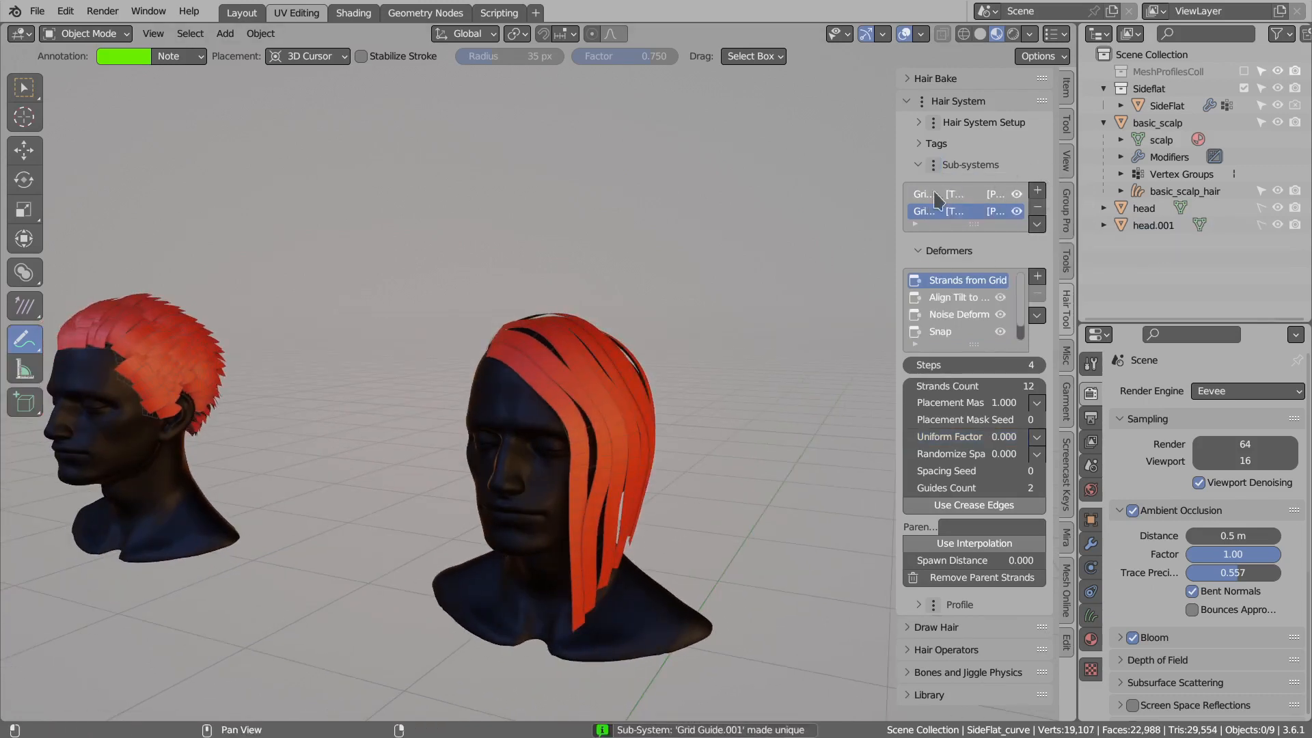
left_click_drag(967, 341, 959, 369)
left_click(955, 350)
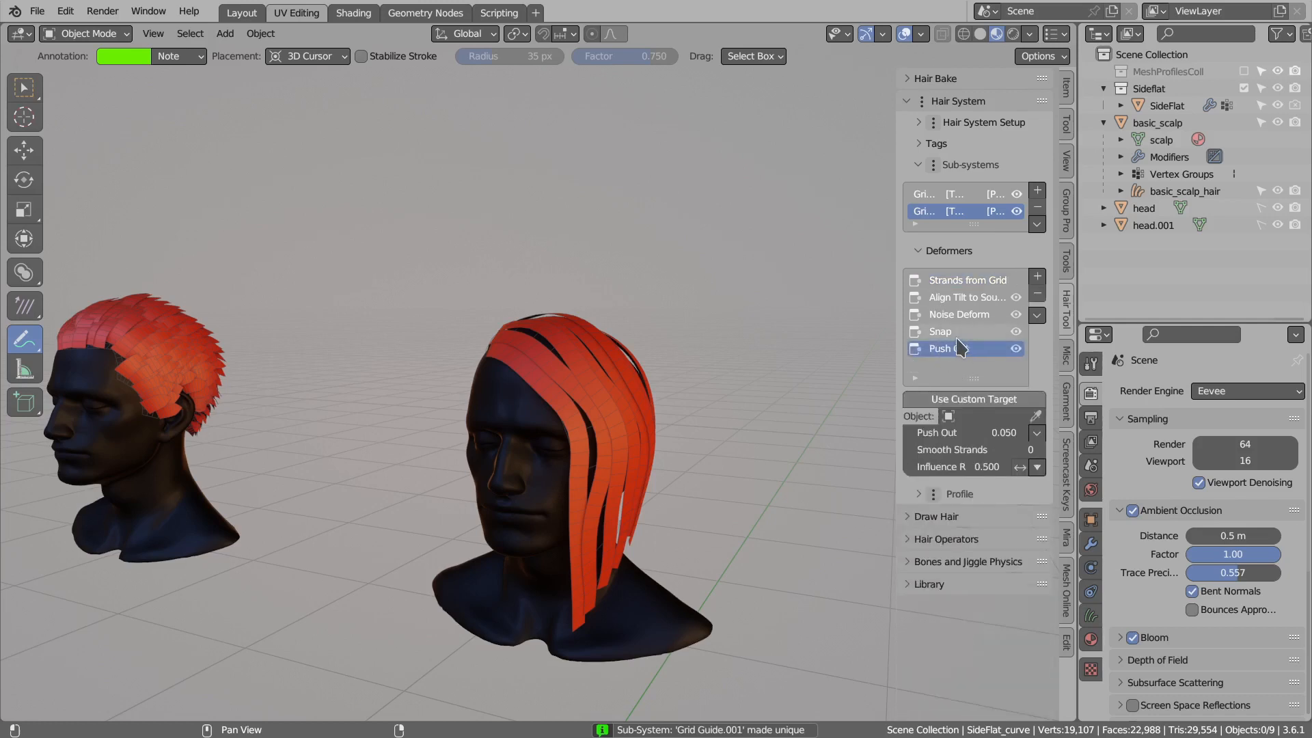
middle_click_drag(605, 357, 696, 366)
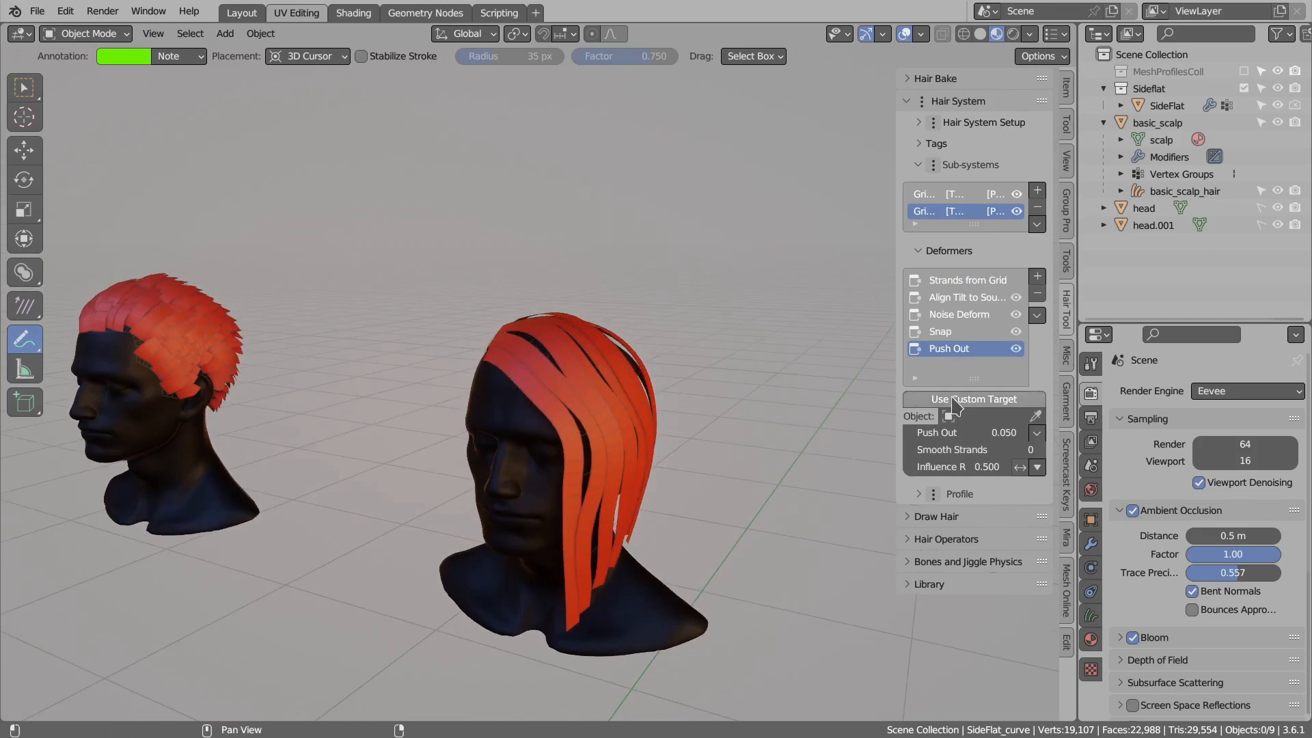
left_click_drag(963, 432, 1045, 432)
middle_click_drag(636, 382, 584, 323)
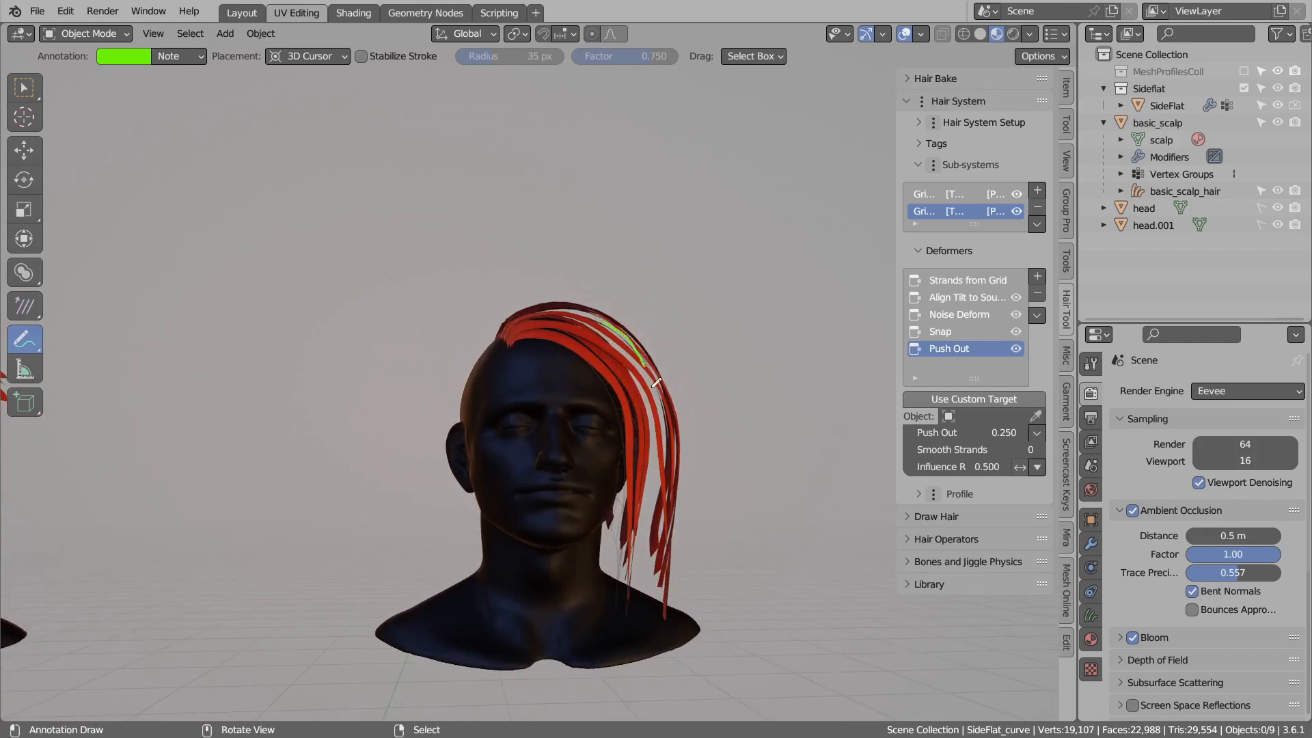
left_click_drag(661, 428, 572, 369, "ctrl")
middle_click_drag(713, 363, 945, 372)
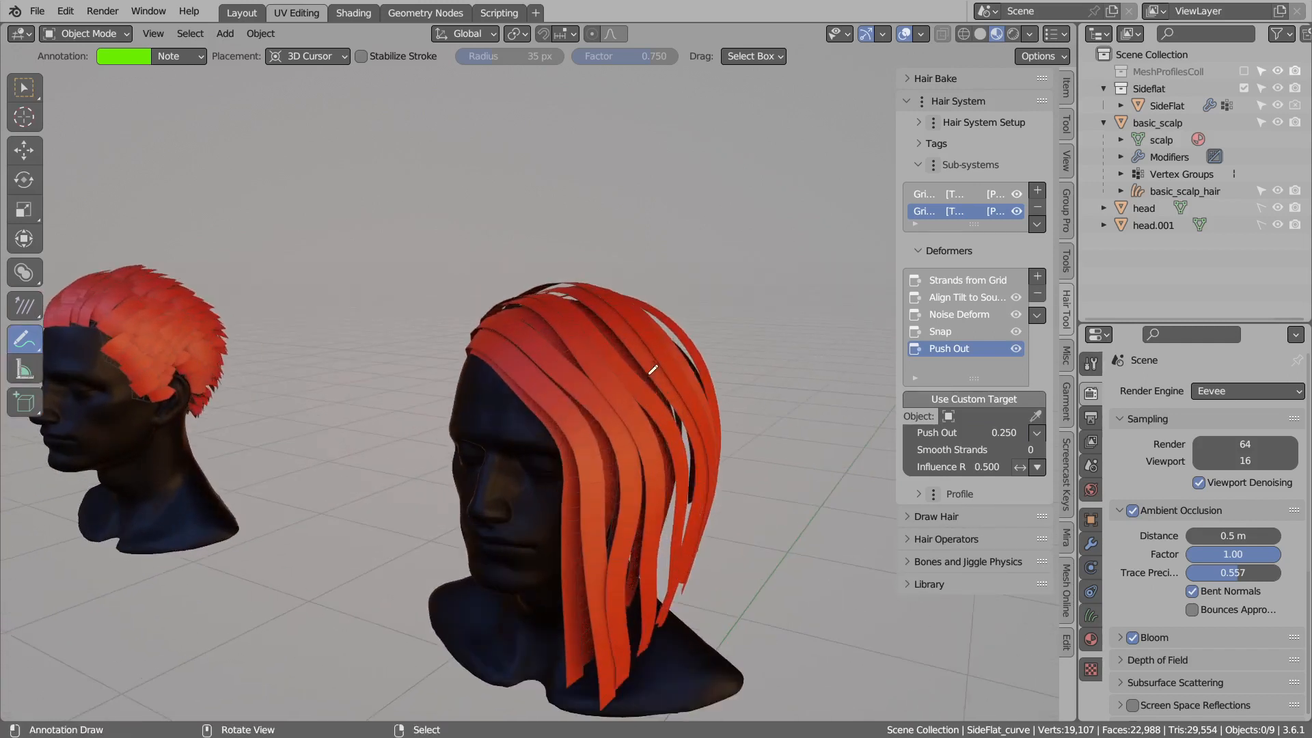
Set the Per Strand Seed of the second sub-system's Noise Deform to 3 and inspect the strand variation.
left_click(950, 319)
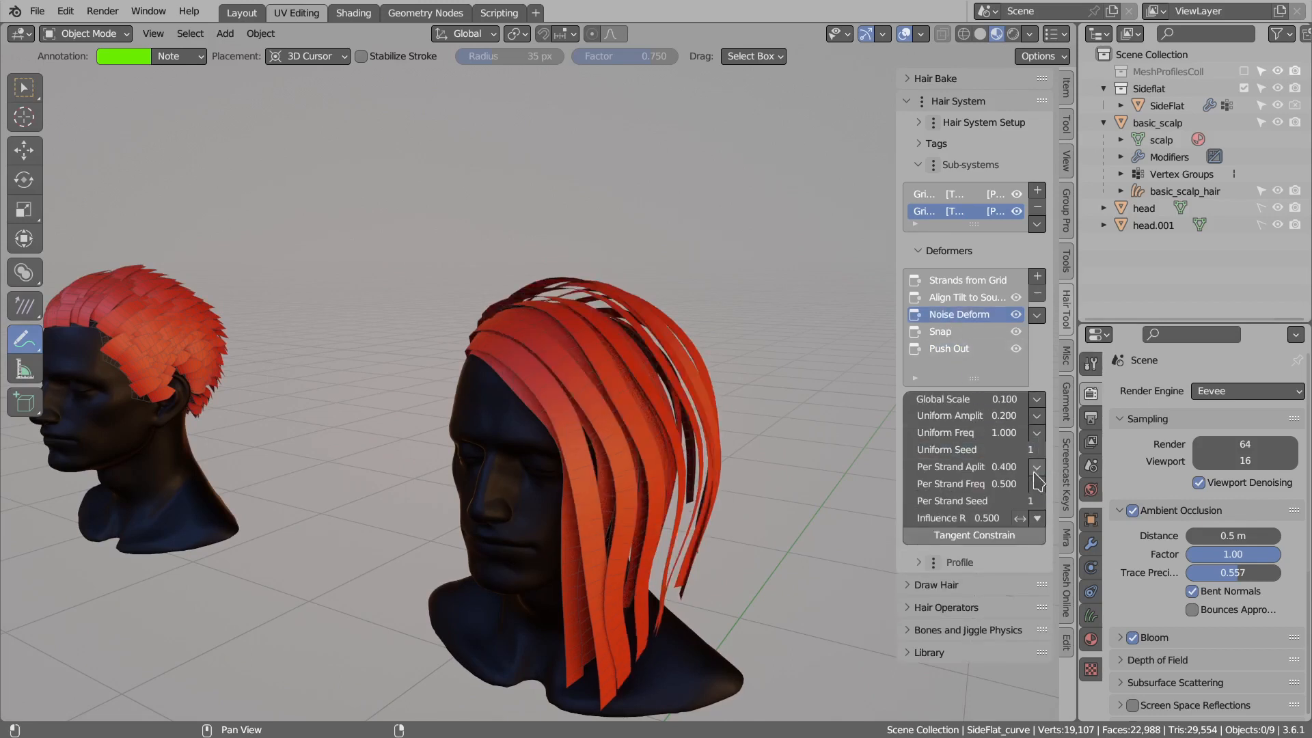
left_click(1035, 501)
middle_click_drag(683, 386, 554, 306)
left_click(1035, 501)
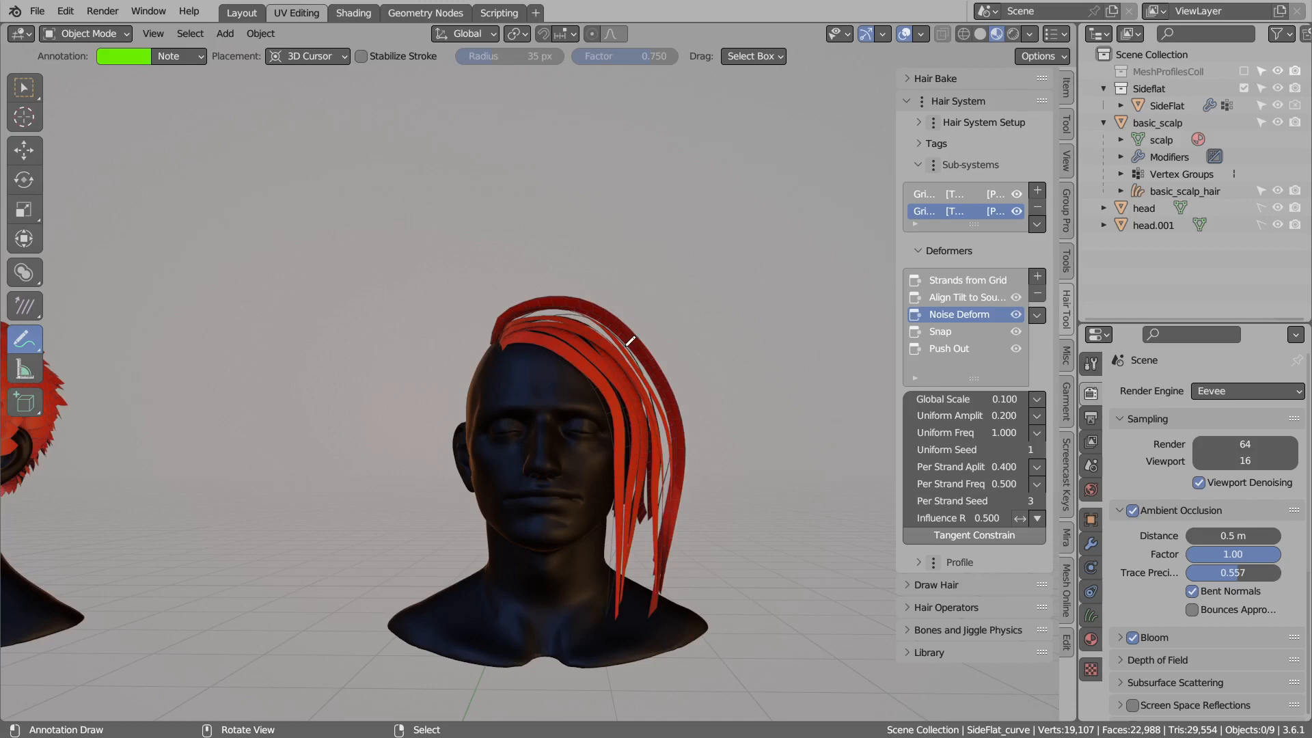
middle_click_drag(644, 300, 634, 364)
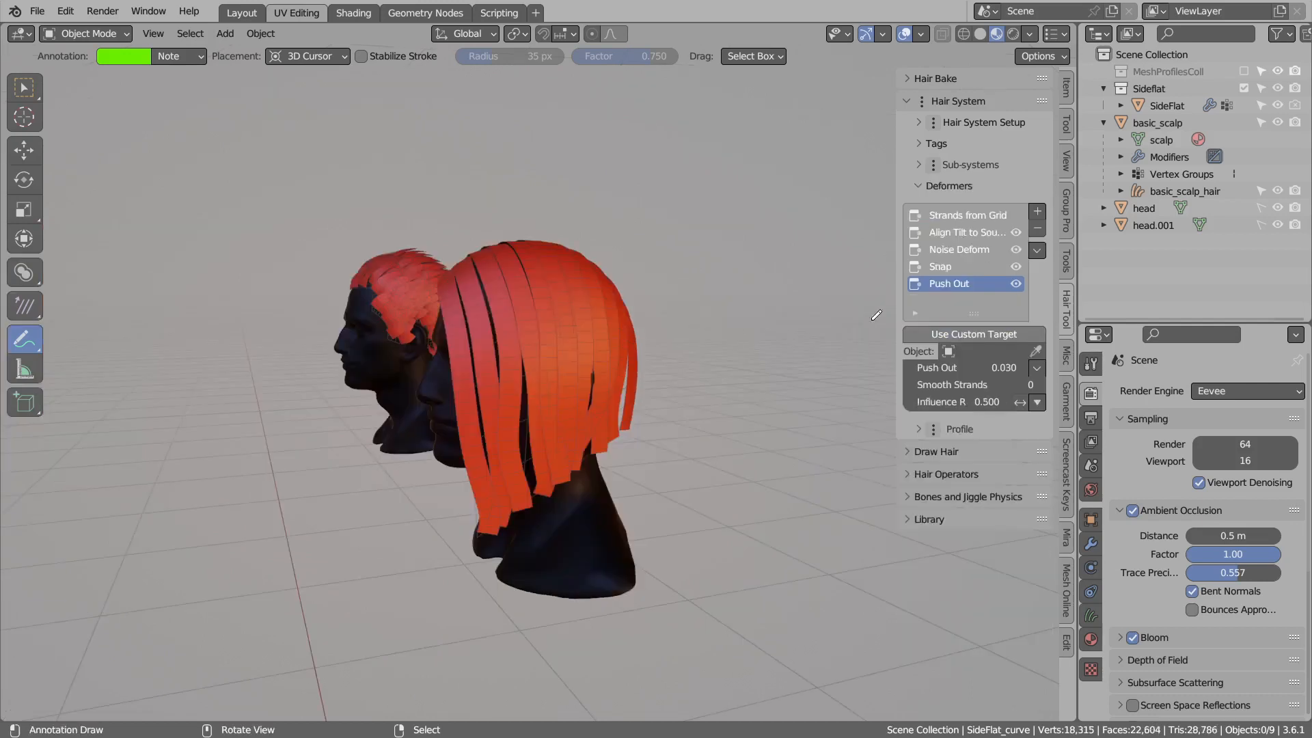
Add a Lenghten deformer after Push Out on the side hair, raise its Extend Fac to 0.170, inspect the tips and readjust it.
left_click(1037, 211)
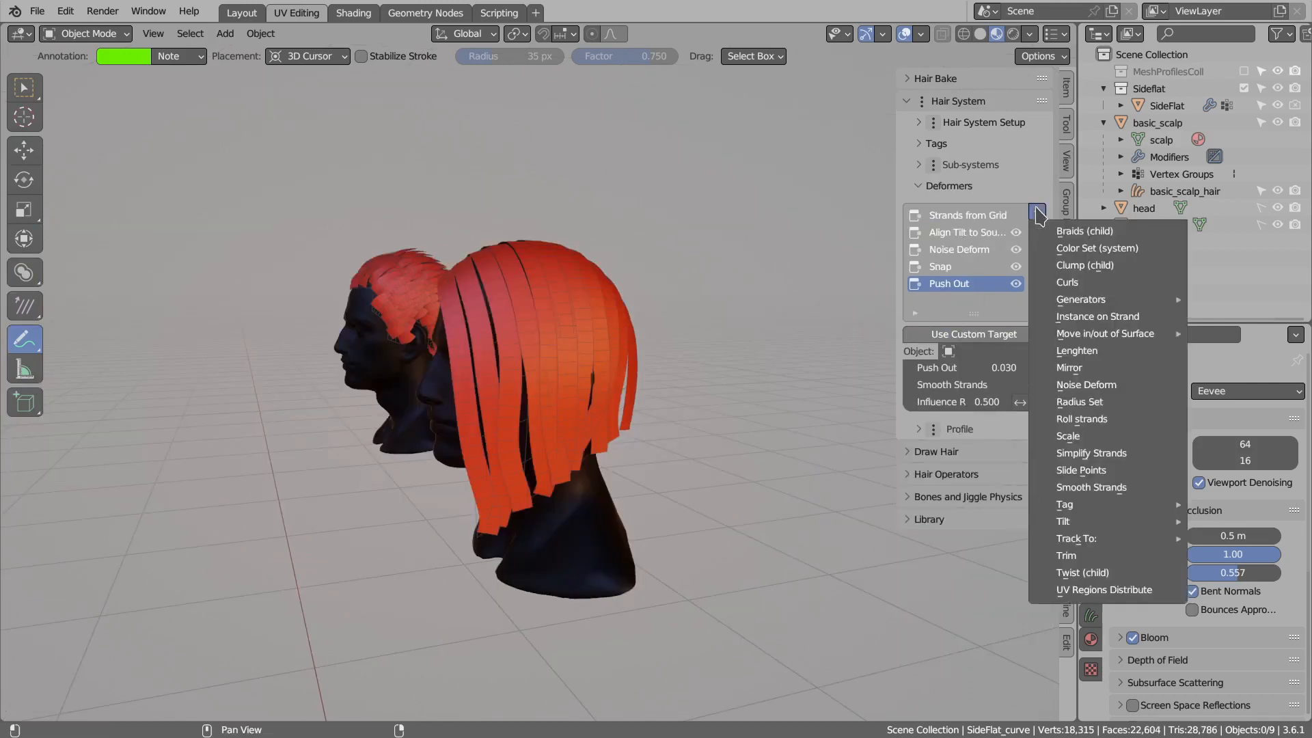
left_click(1071, 347)
mouse_move(974, 334)
left_mouse_down()
mouse_move(1004, 334)
mouse_move(987, 334)
left_mouse_up()
middle_click_drag(615, 460, 592, 443)
left_click_drag(626, 469, 657, 467)
left_click_drag(591, 412, 647, 435, "ctrl")
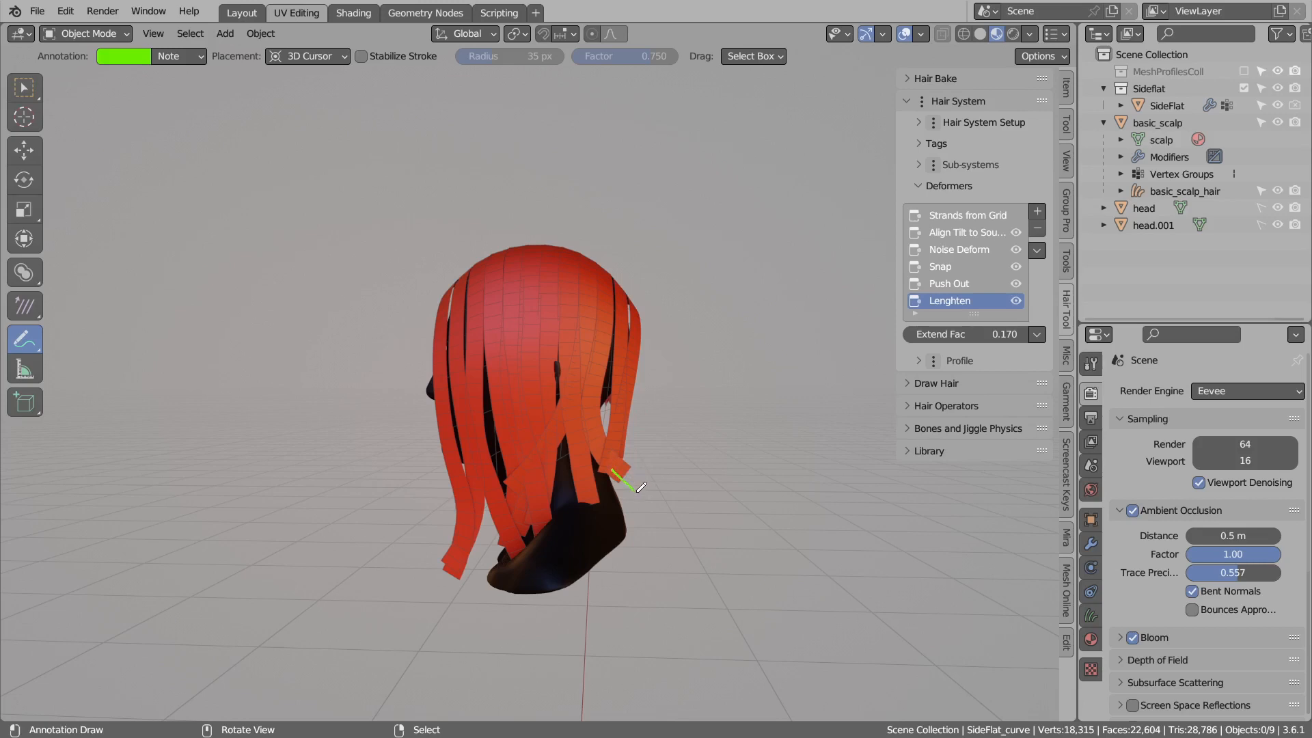
key("ctrl+z")
mouse_move(1004, 334)
left_mouse_down()
mouse_move(1024, 334)
mouse_move(991, 334)
left_mouse_up()
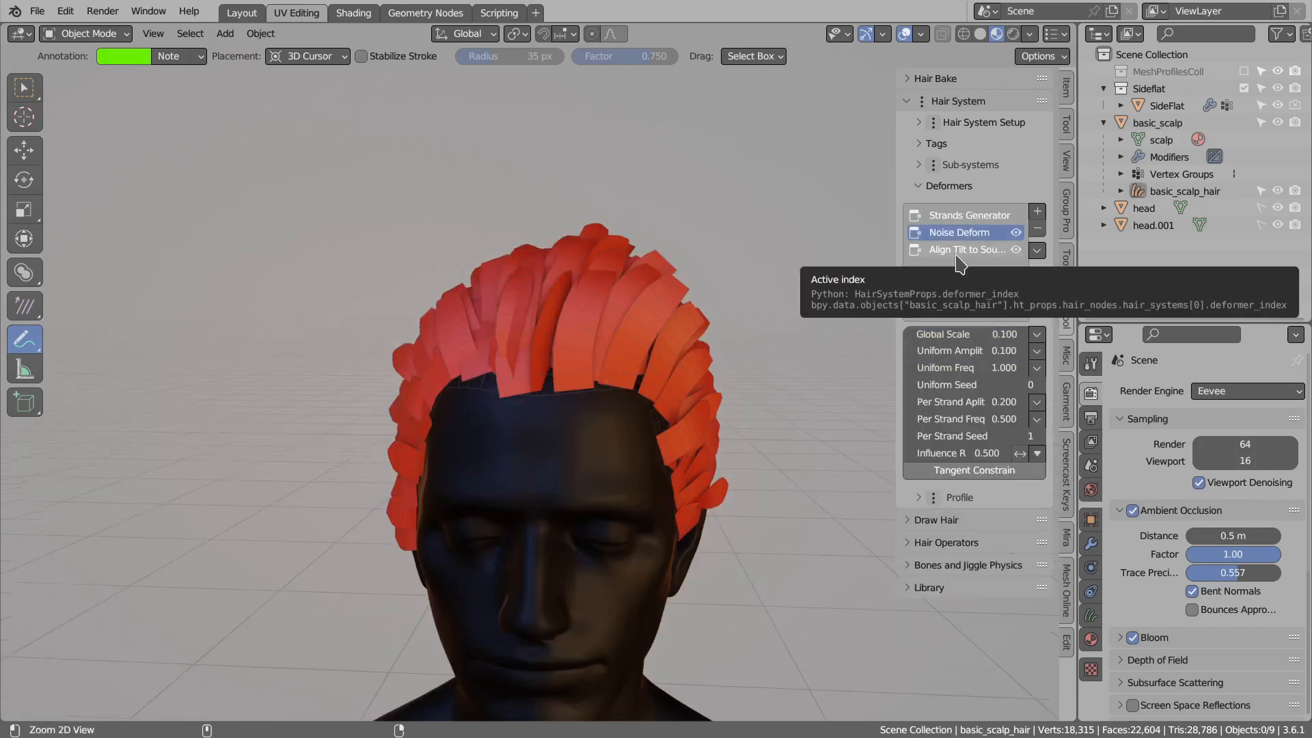
Add a Mirror deformer after Noise Deform on the scalp hair, illustrating the mirroring with annotation strokes and erasing them.
left_click(1037, 212)
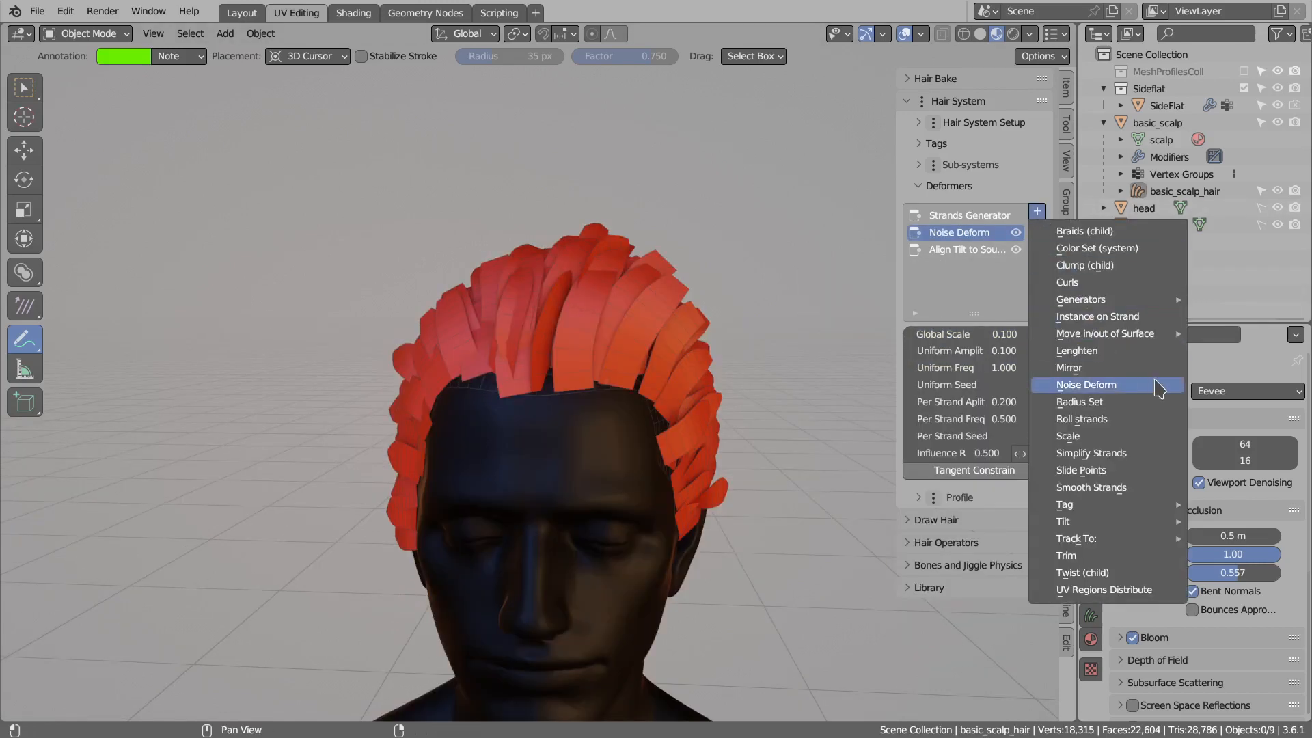
left_click(1086, 368)
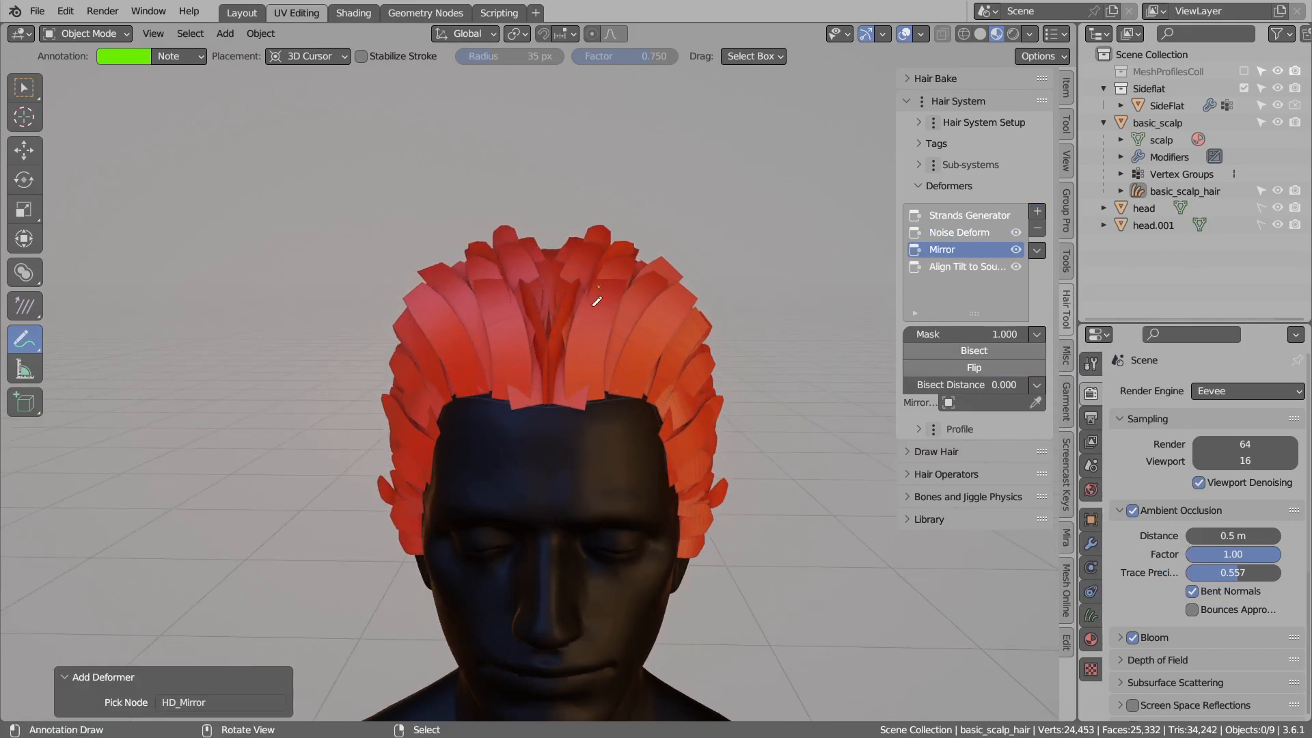
left_click_drag(597, 301, 596, 303)
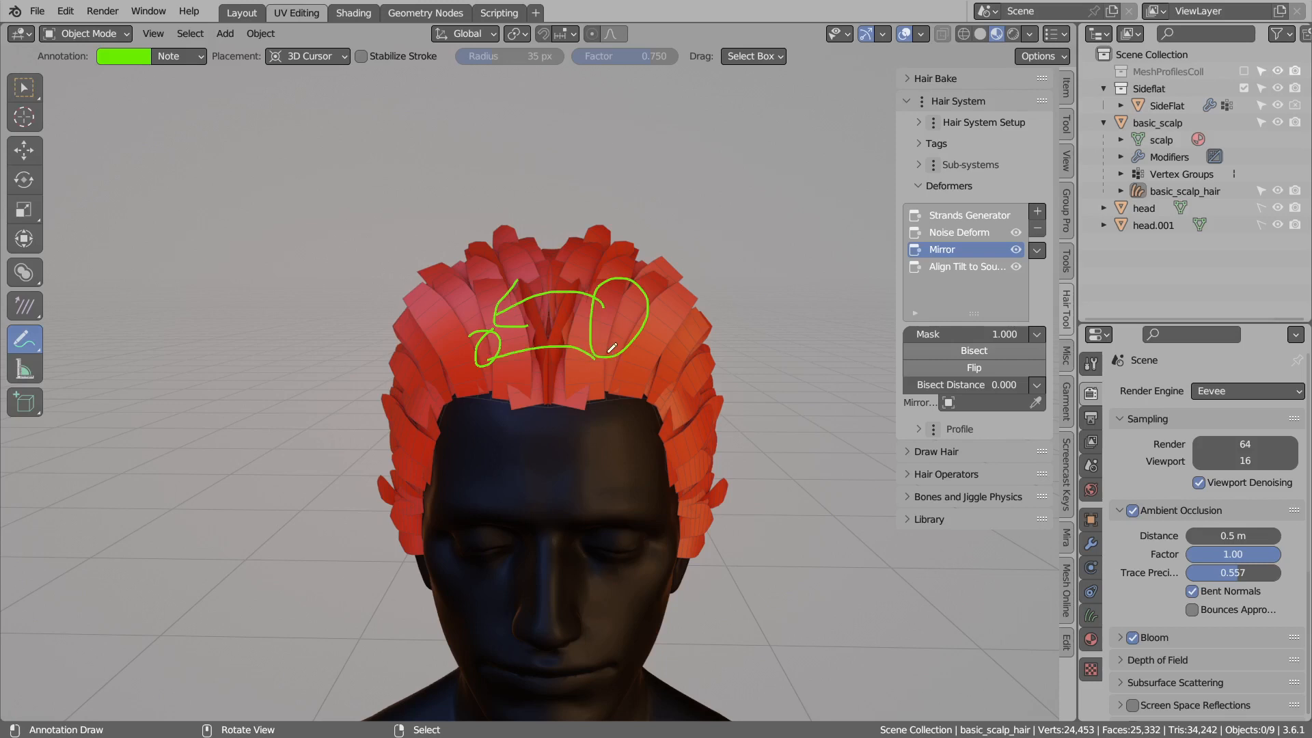
left_click_drag(500, 305, 617, 290, "ctrl")
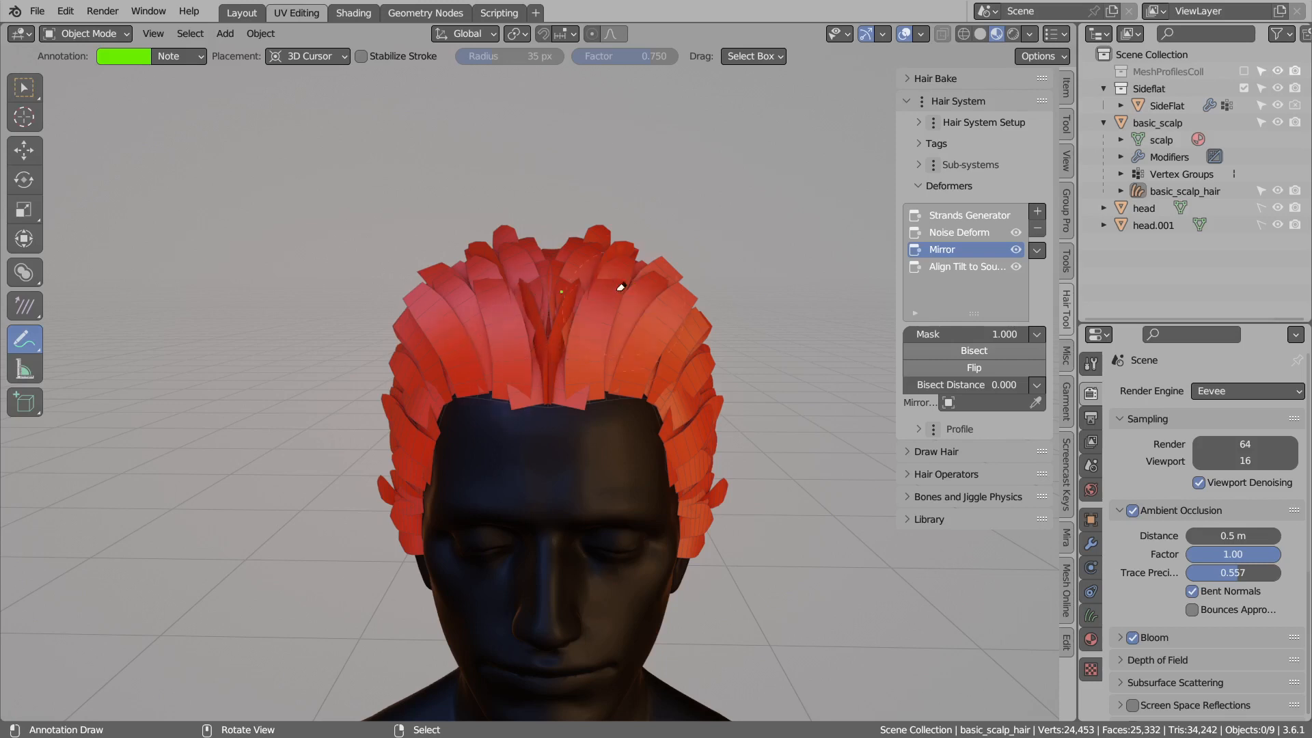
middle_click_drag(624, 276, 636, 260)
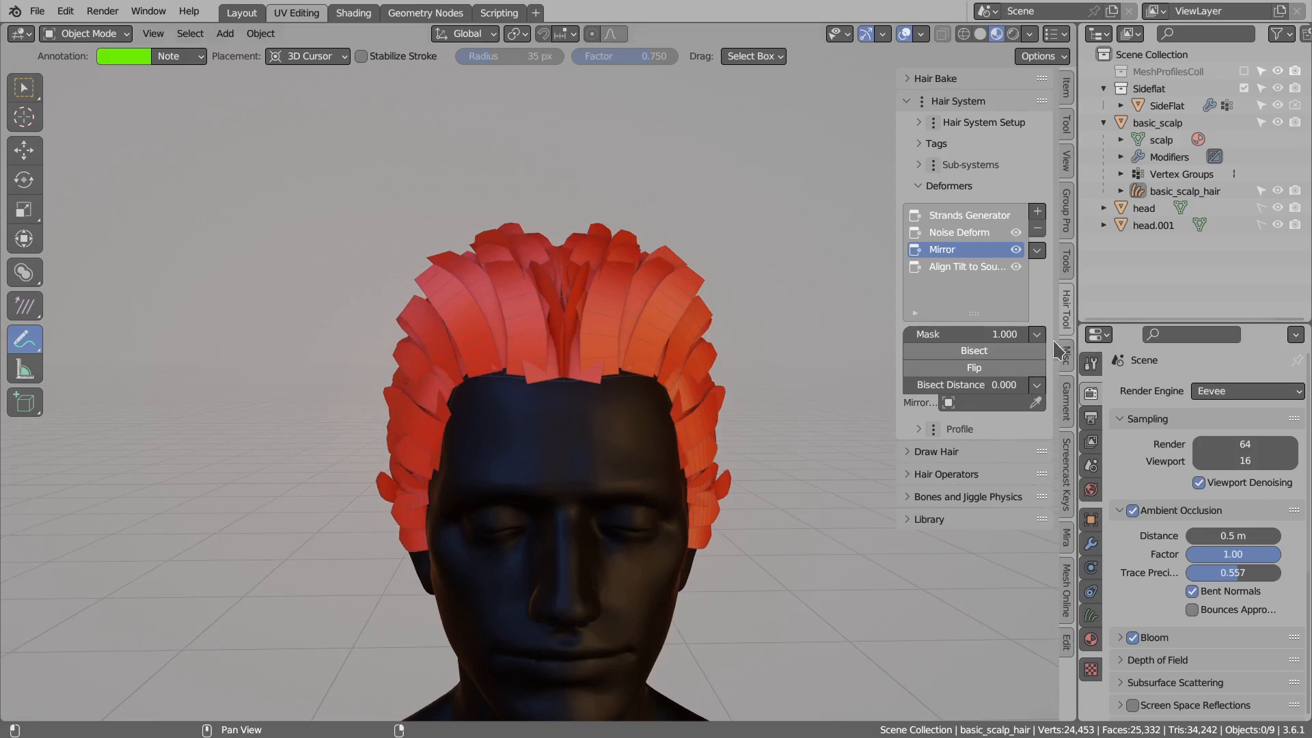
Enable Bisect and Flip on the scalp hair's Mirror deformer, comparing the hair with the deformer hidden and shown.
left_click(950, 355)
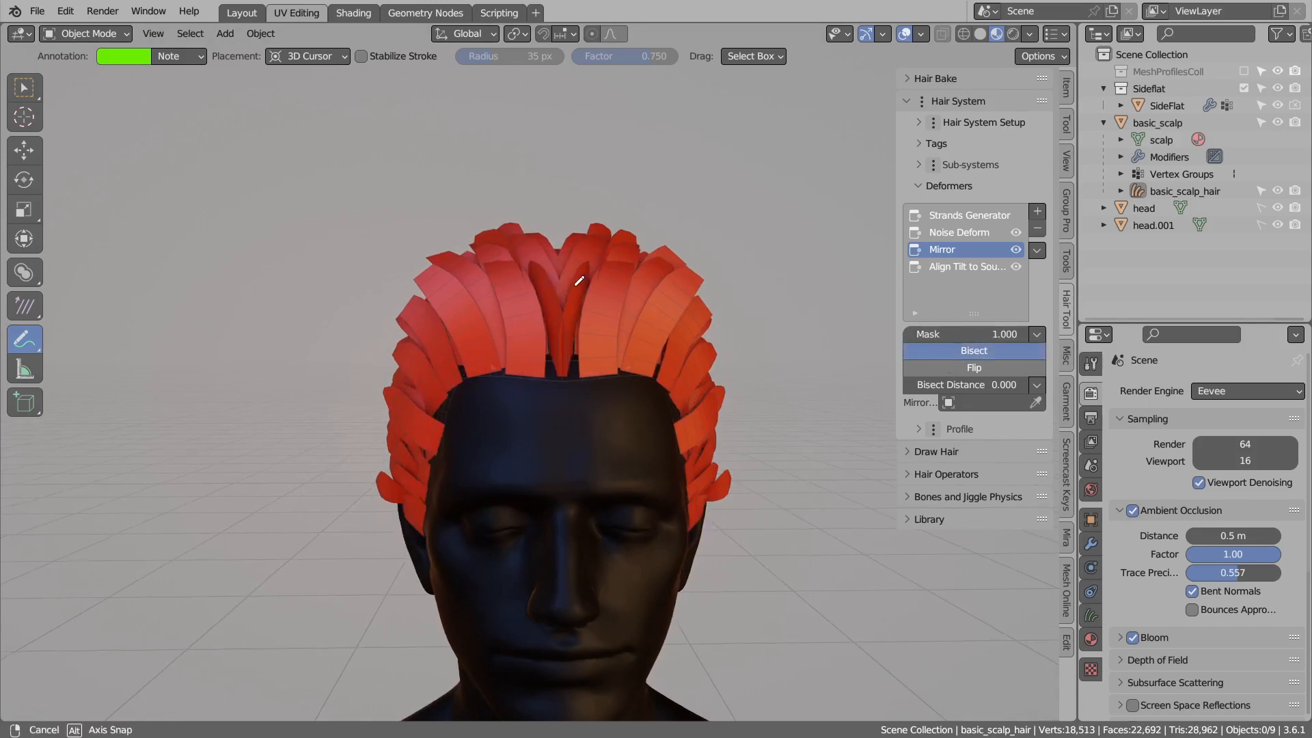
left_click_drag(478, 367, 477, 270)
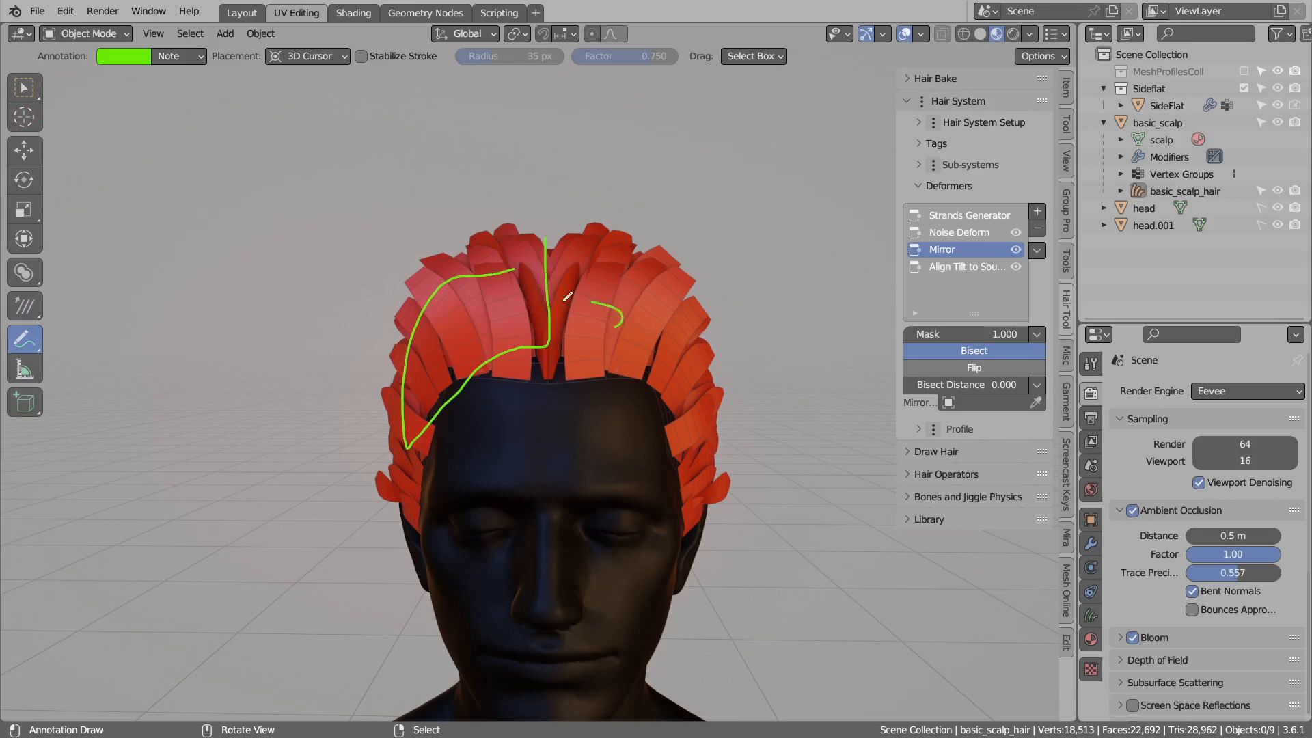
mouse_move(523, 321)
left_mouse_down("ctrl")
mouse_move(540, 301)
mouse_move(437, 318)
left_mouse_up("ctrl")
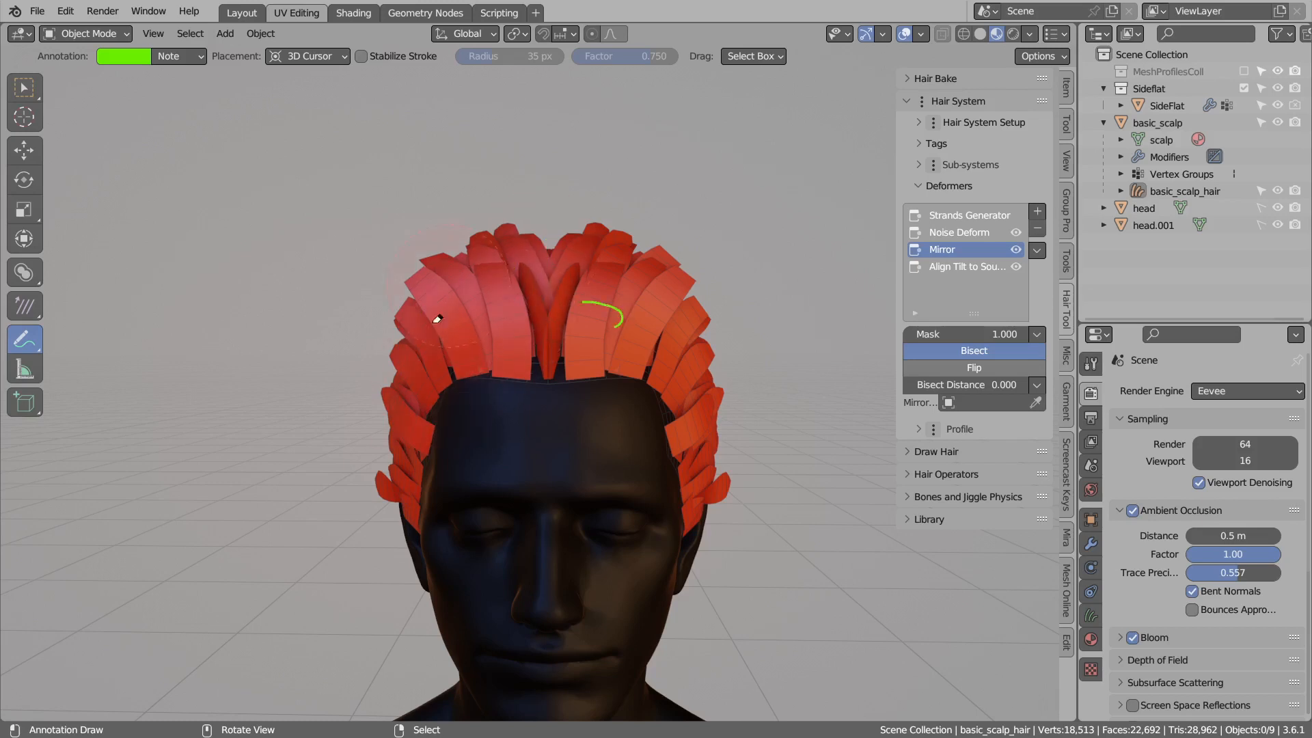
left_click(978, 368)
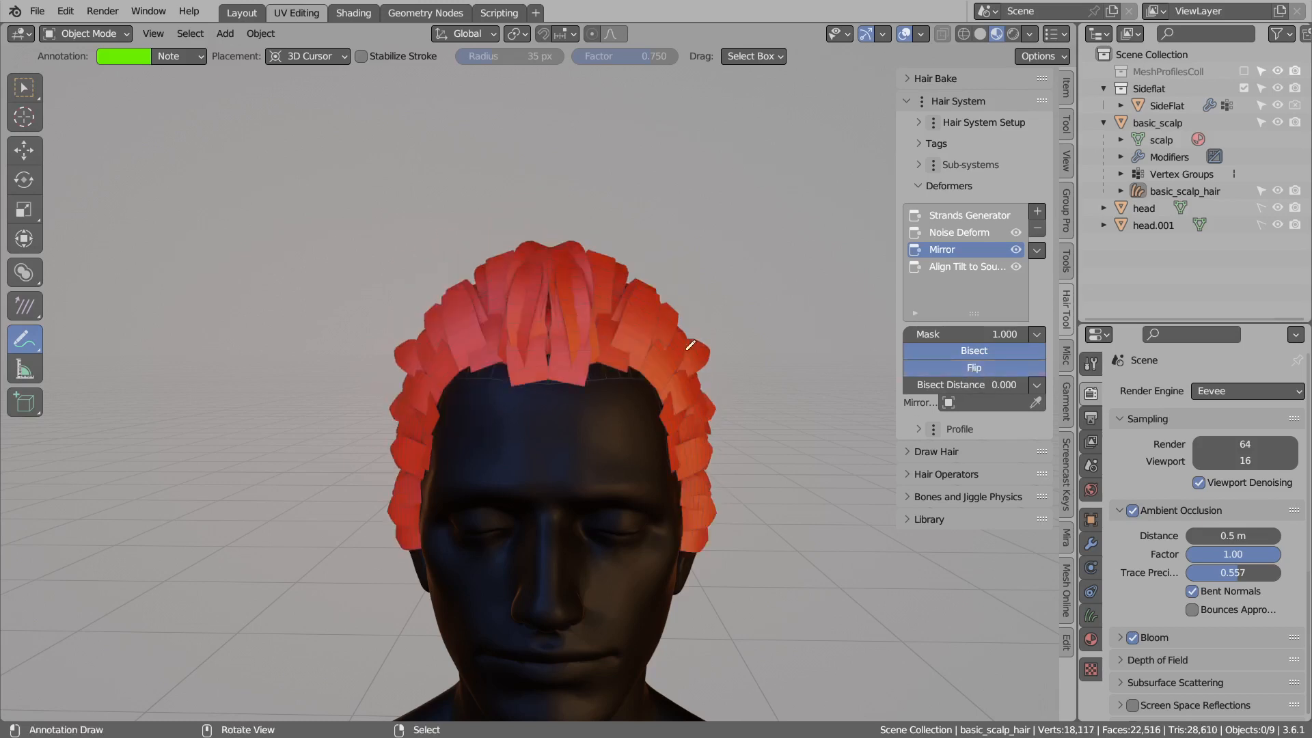
left_click(1016, 251)
left_click(1016, 251)
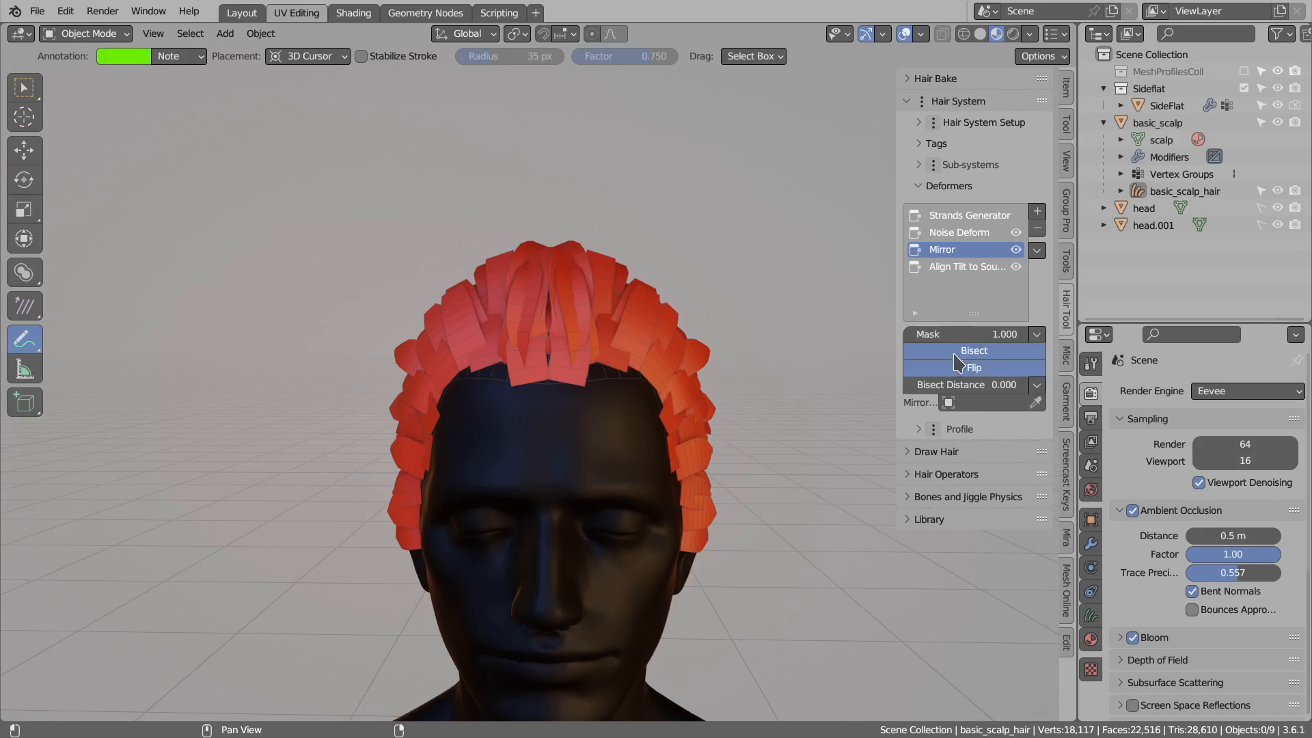
Examine the scalp hair Mirror deformer's Bisect Distance and the objects available as its mirror object.
left_click_drag(952, 385, 888, 384)
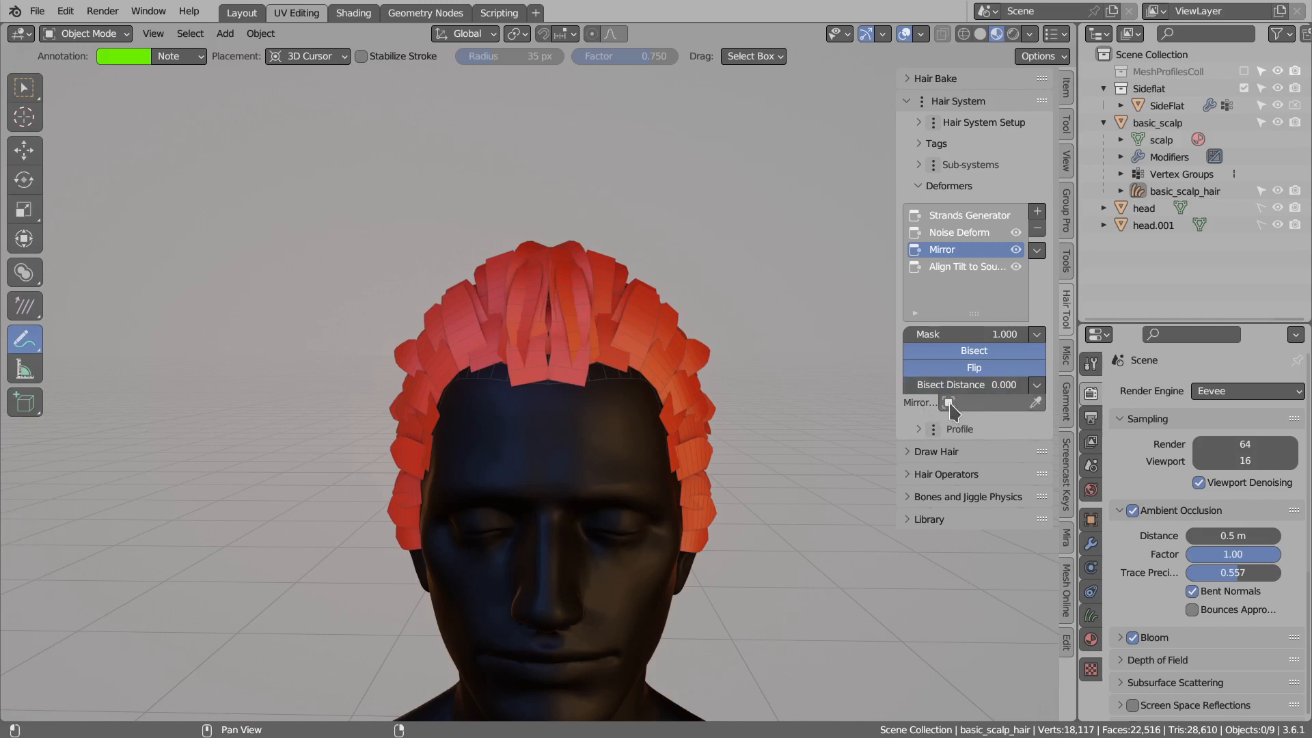
left_click(970, 404)
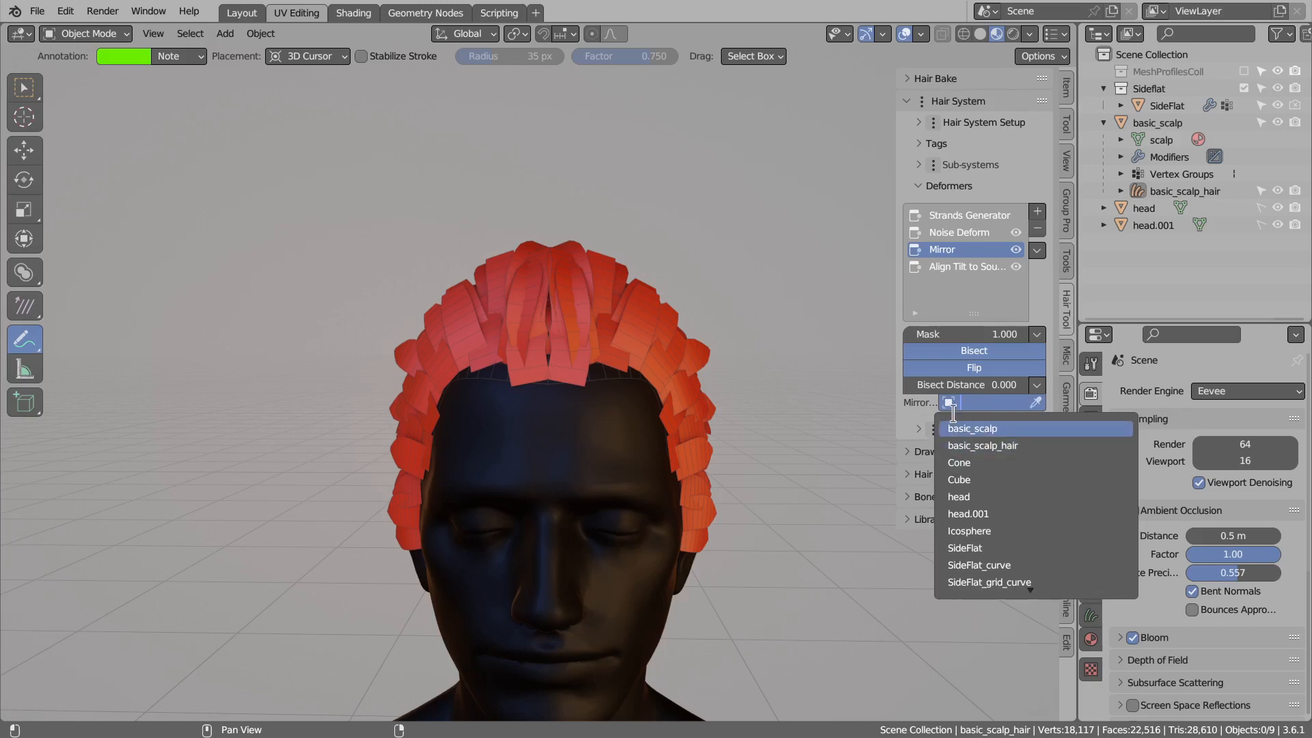
left_click(915, 403)
middle_click_drag(507, 286, 507, 298)
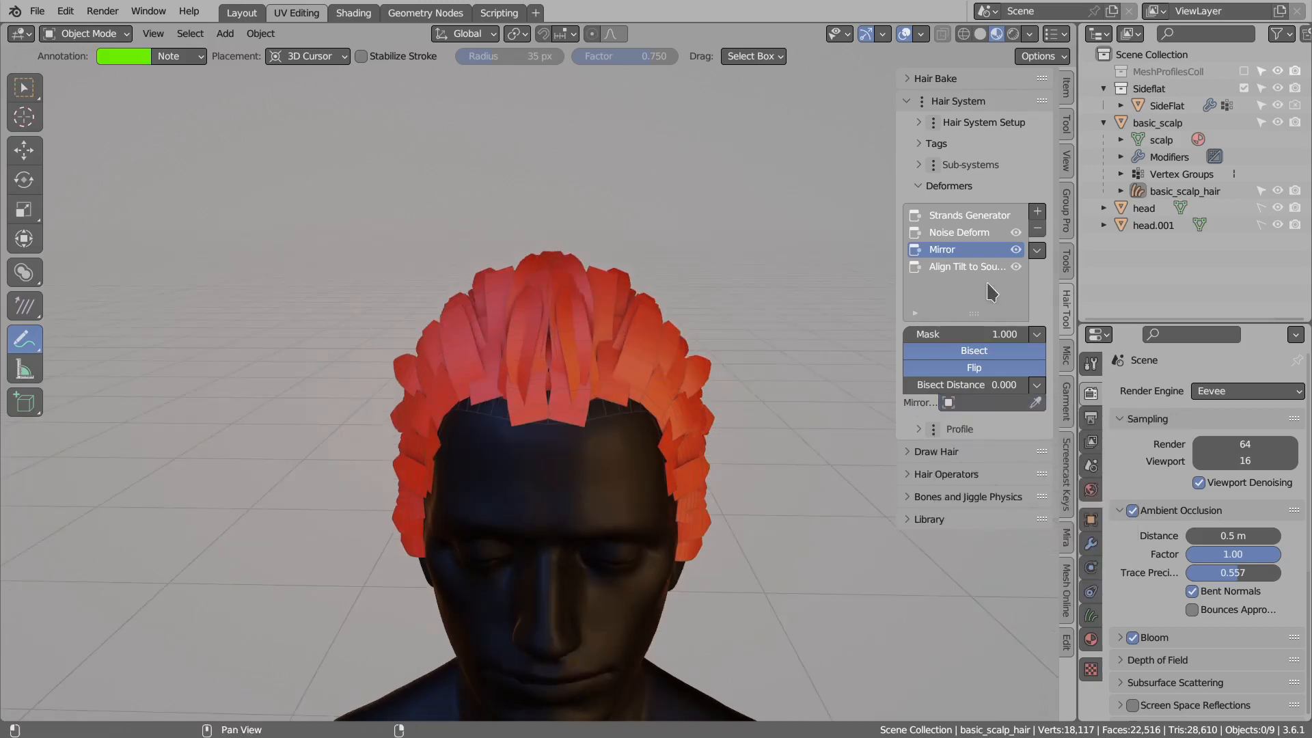
Move the scalp hair's Noise Deform deformer down one place, below Mirror.
left_click(961, 232)
left_click(956, 217)
left_click(962, 234)
left_click(959, 248)
left_click(952, 235)
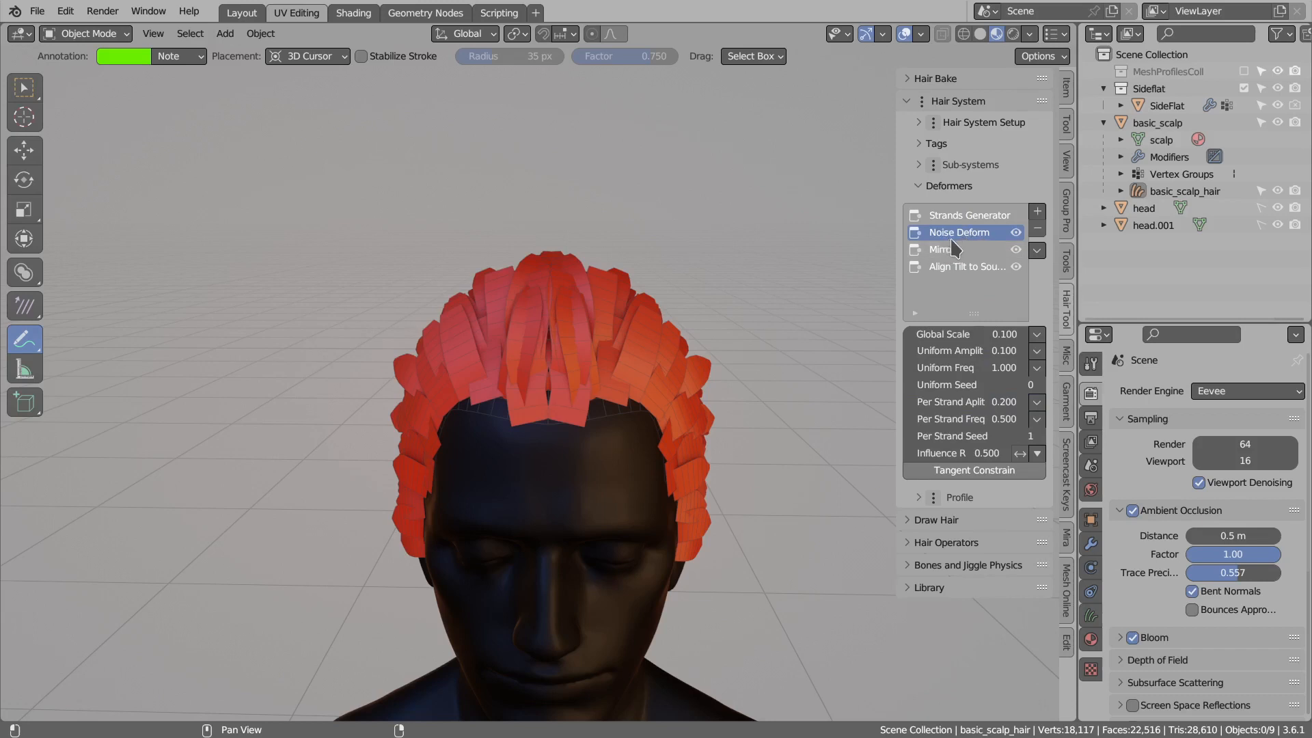
left_click(938, 250)
left_click(955, 233)
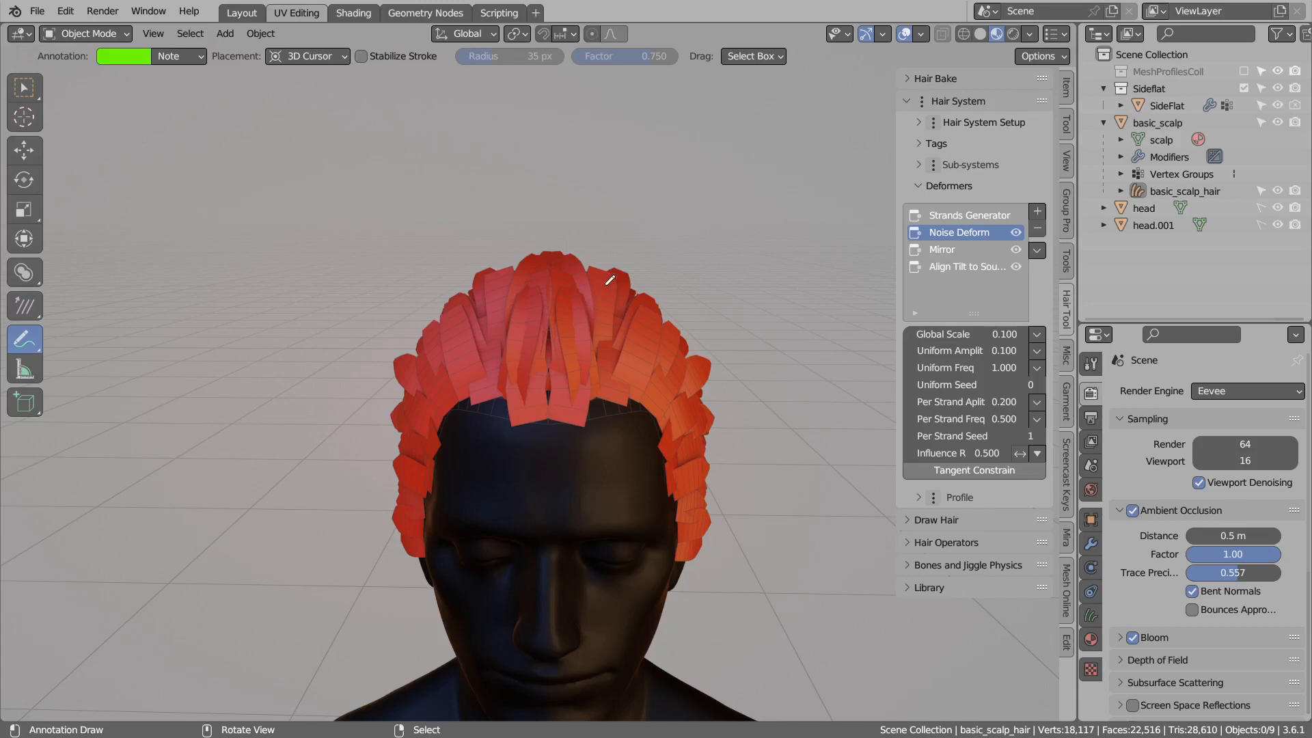
left_click(1037, 252)
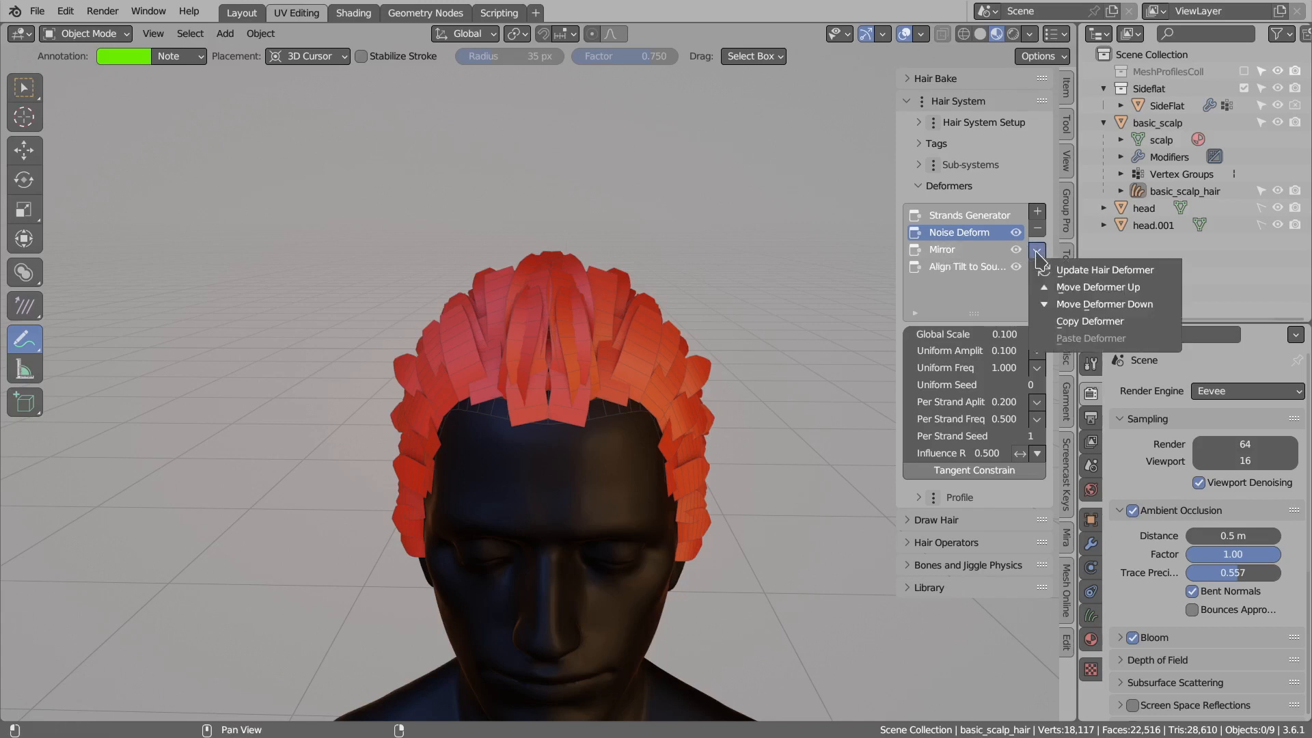
left_click(1112, 306)
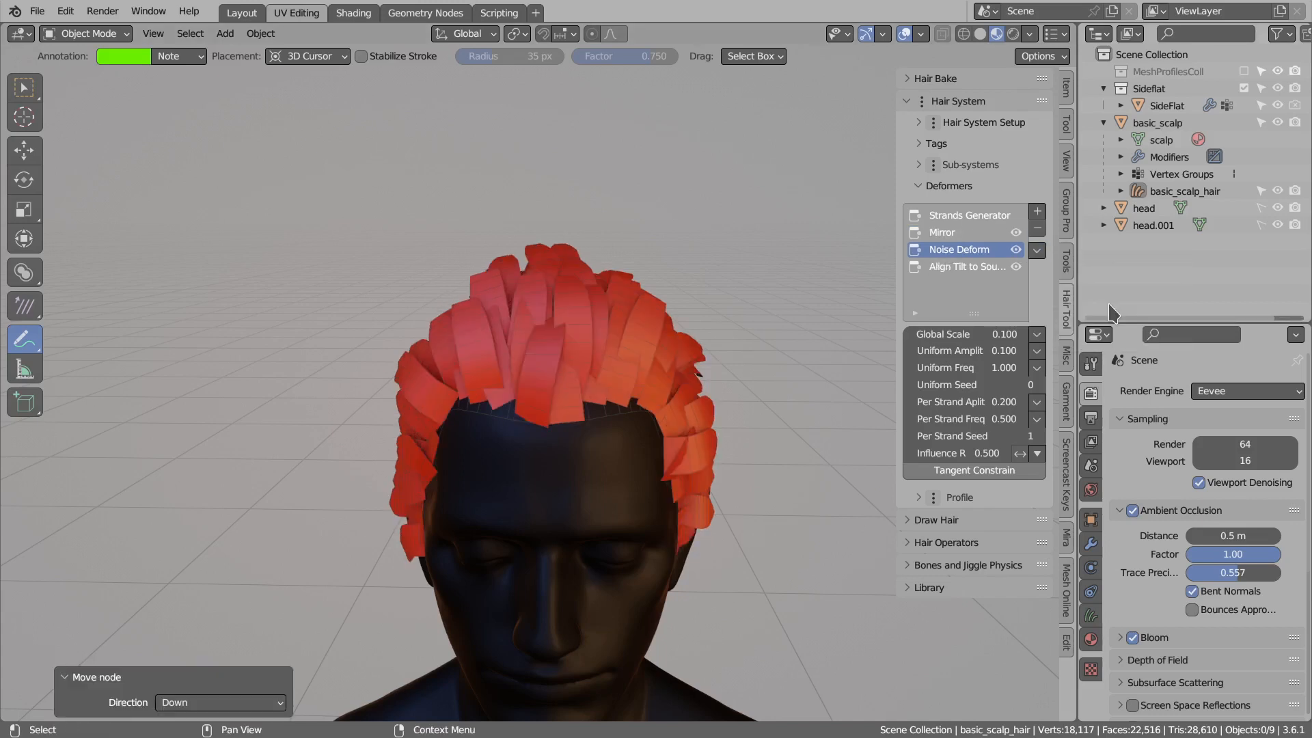
Compare the scalp hair with Noise Deform hidden and shown, marking strands with annotation strokes and undoing them.
left_click(1015, 250)
left_click(1016, 250)
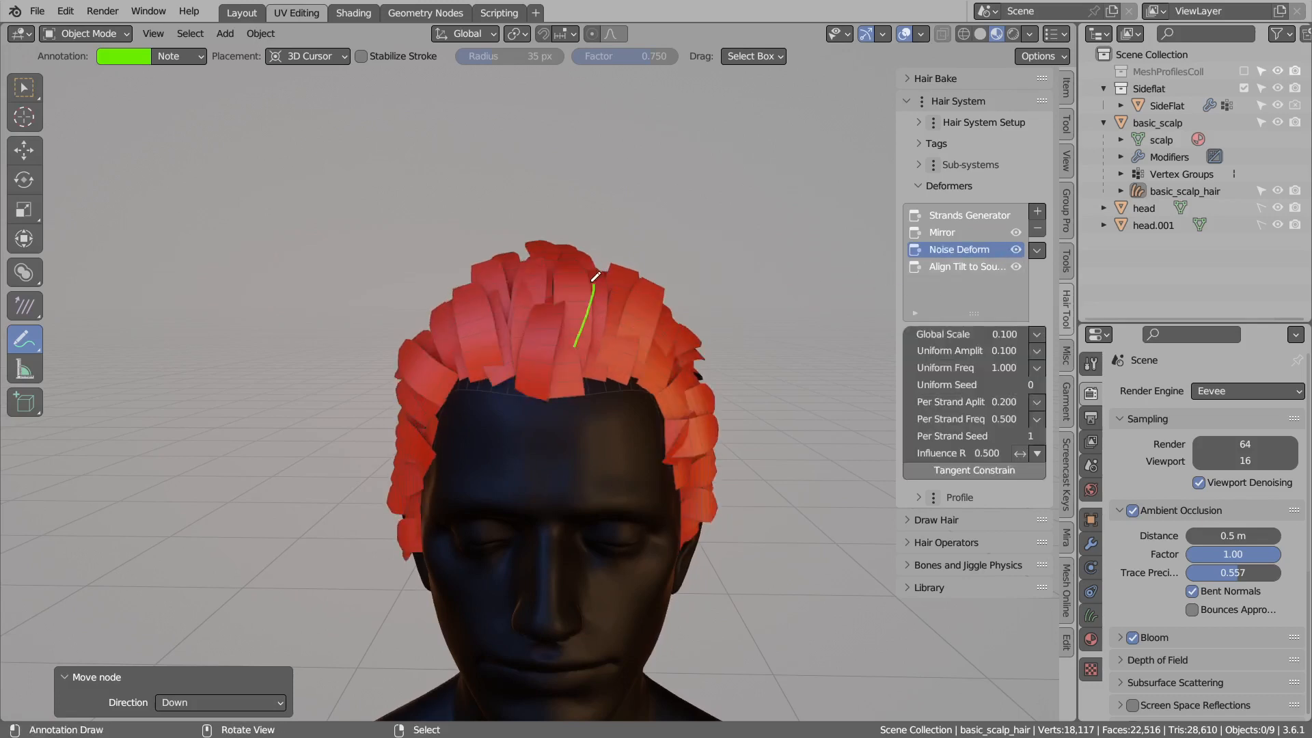
left_click_drag(540, 354, 483, 304)
key("ctrl+z")
key("ctrl+z")
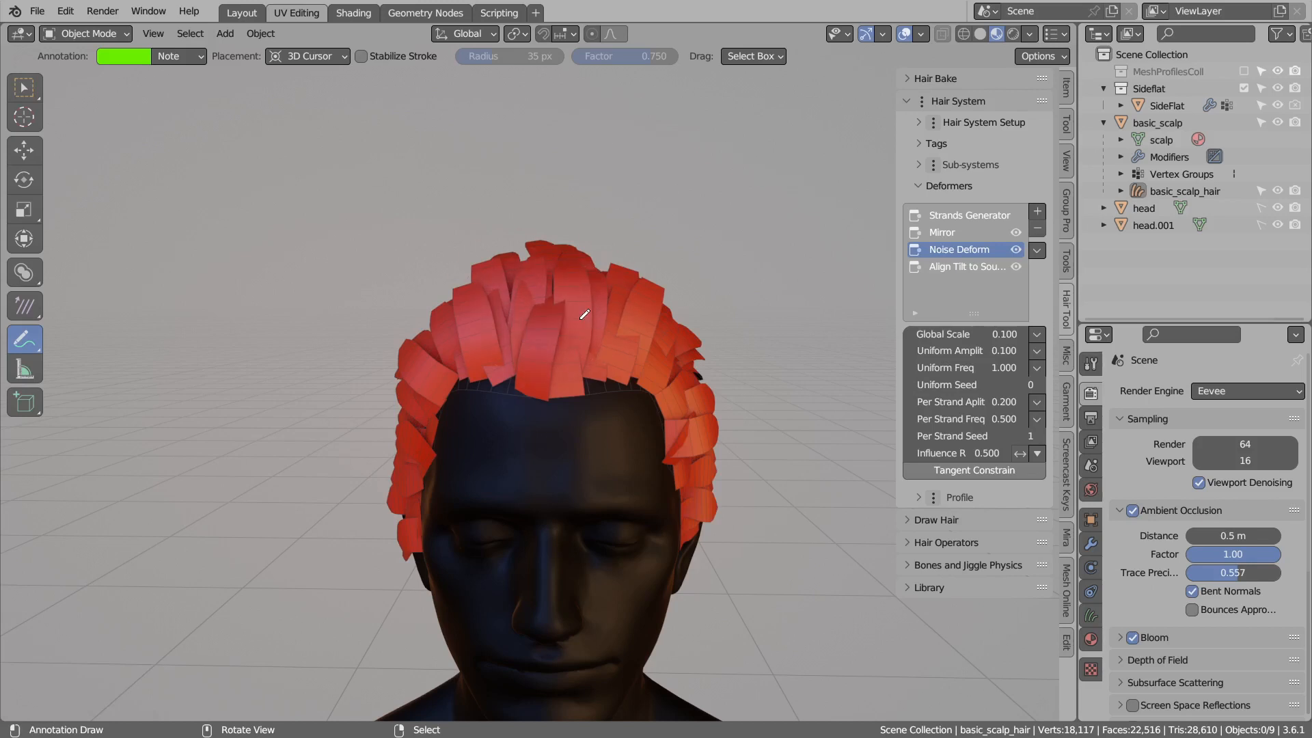
left_click(944, 232)
left_click(959, 254)
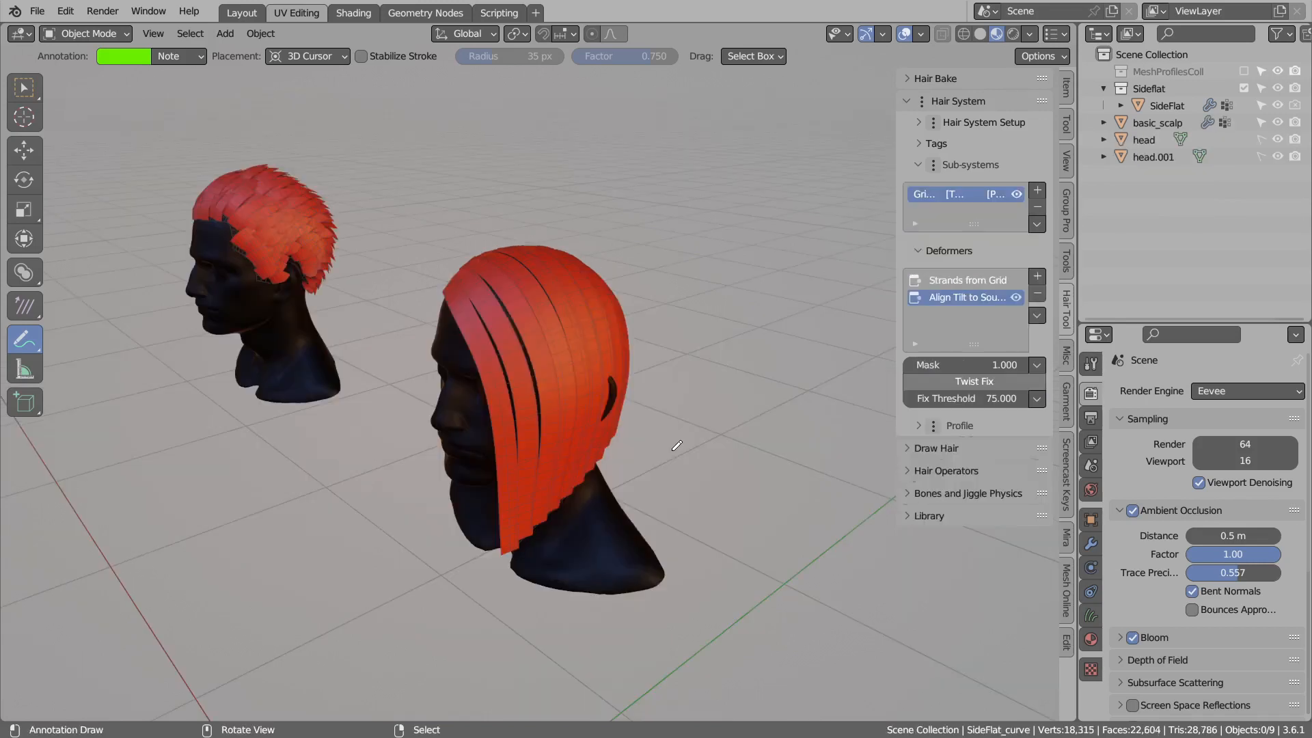
Add a Noise Deform deformer after Align Tilt on the side hair and set its Global Scale to 0.1.
left_click(1037, 276)
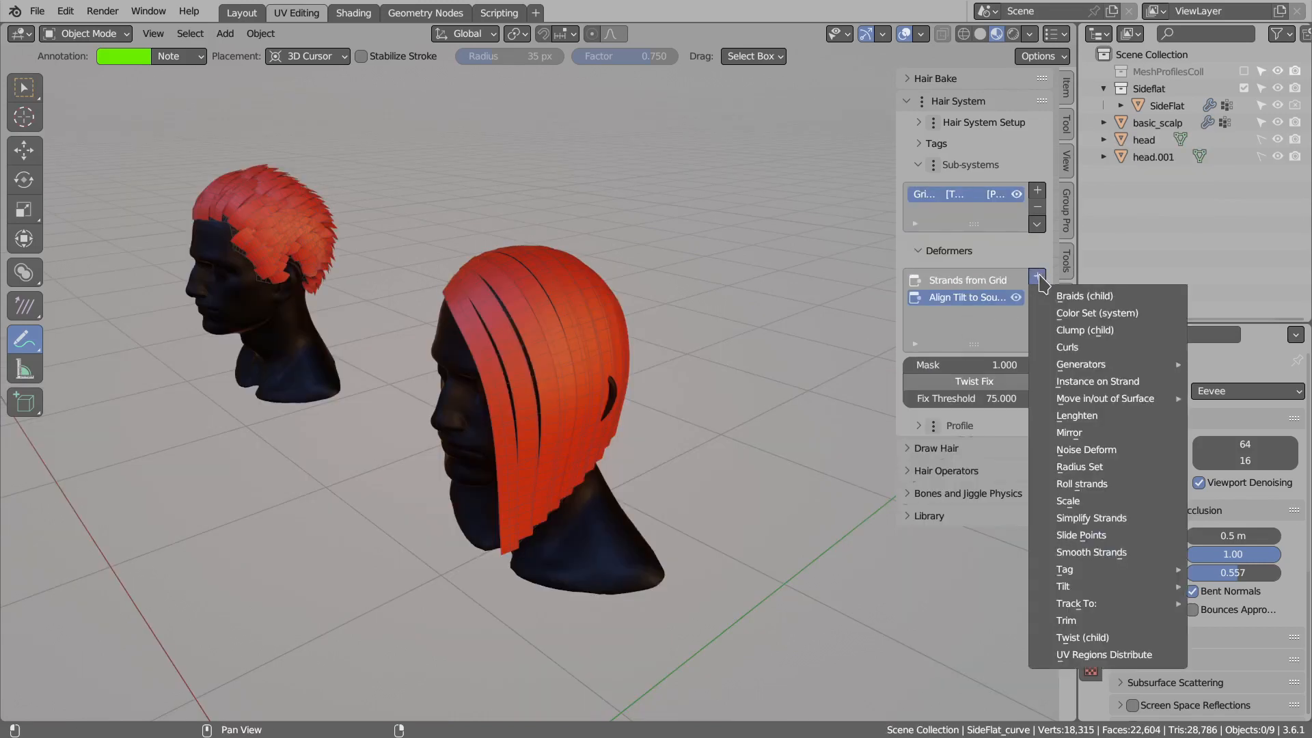
left_click(1064, 453)
left_click(940, 364)
type("1.0")
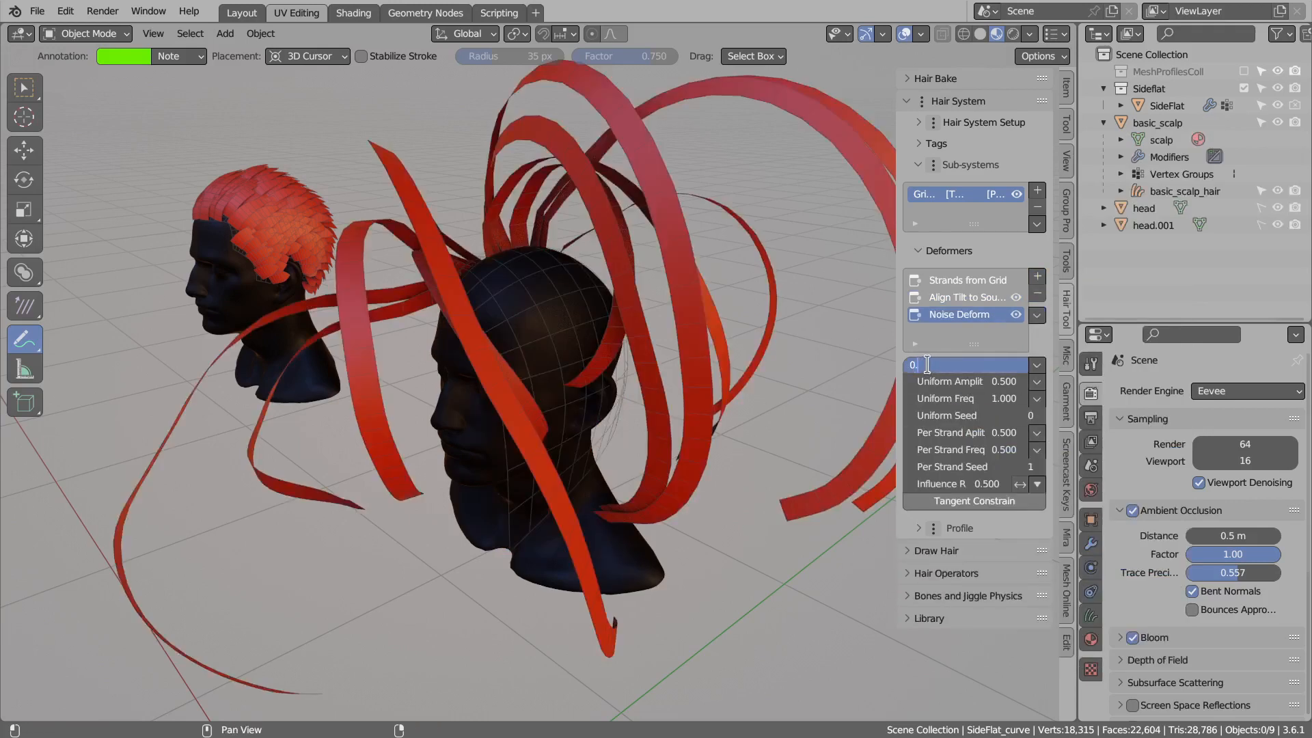
key("Return")
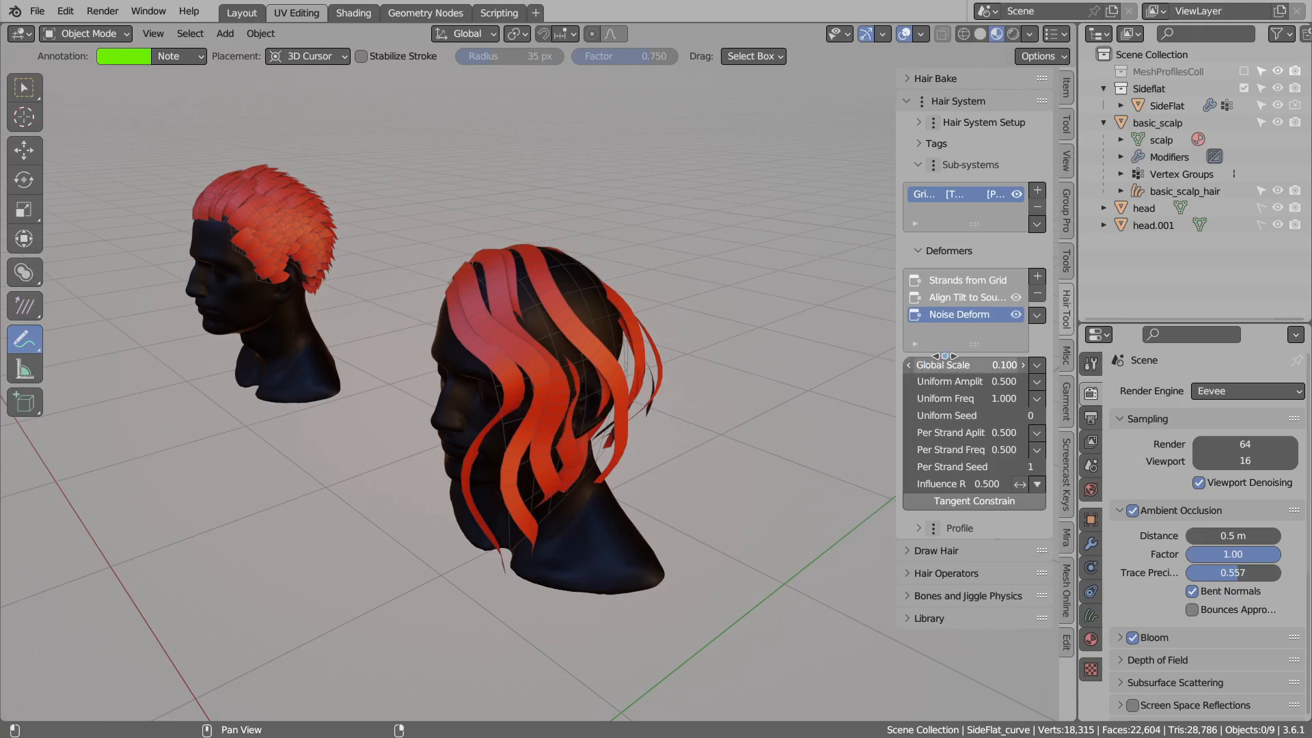
middle_click_drag(580, 316, 564, 322)
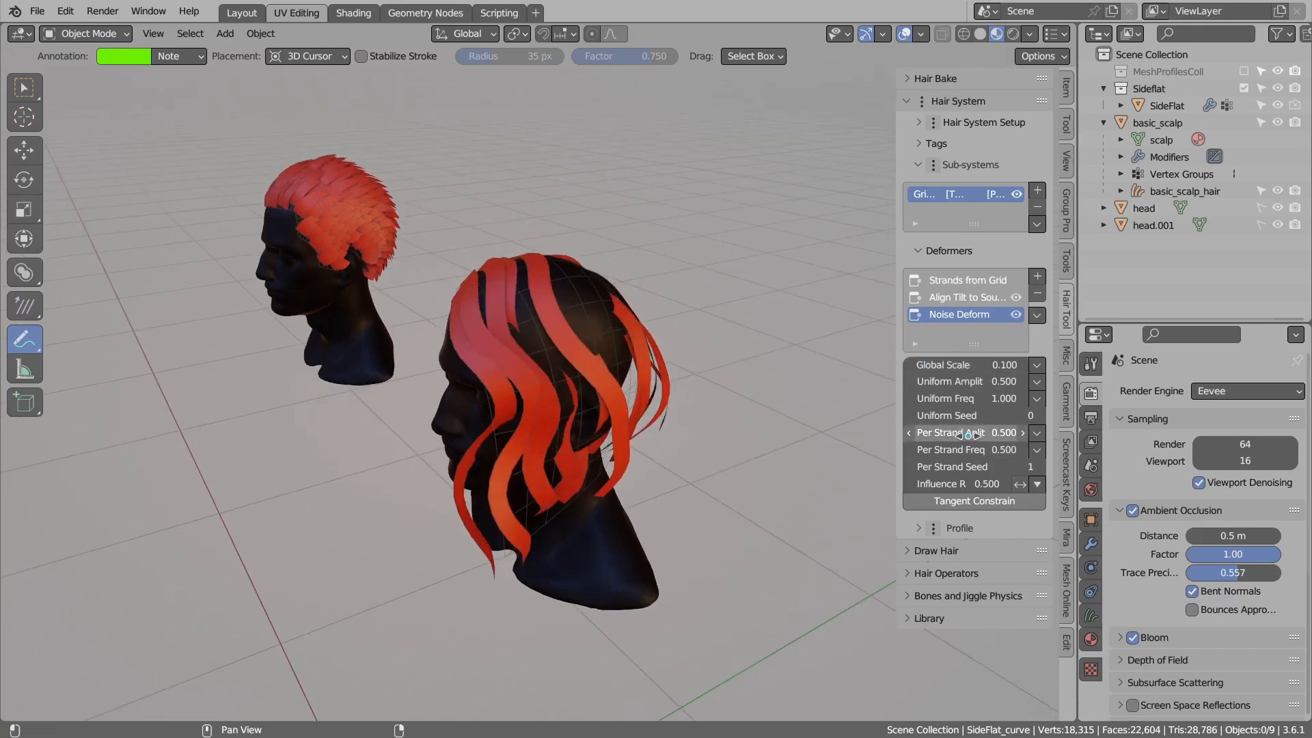
Set the side hair's Per Strand Amplit to 0, tracing one strand's wave with an annotation stroke and erasing it.
left_click_drag(959, 434, 908, 434)
scroll(629, 365, "up", 1)
middle_click_drag(628, 366, 506, 351)
left_click_drag(468, 301, 518, 394)
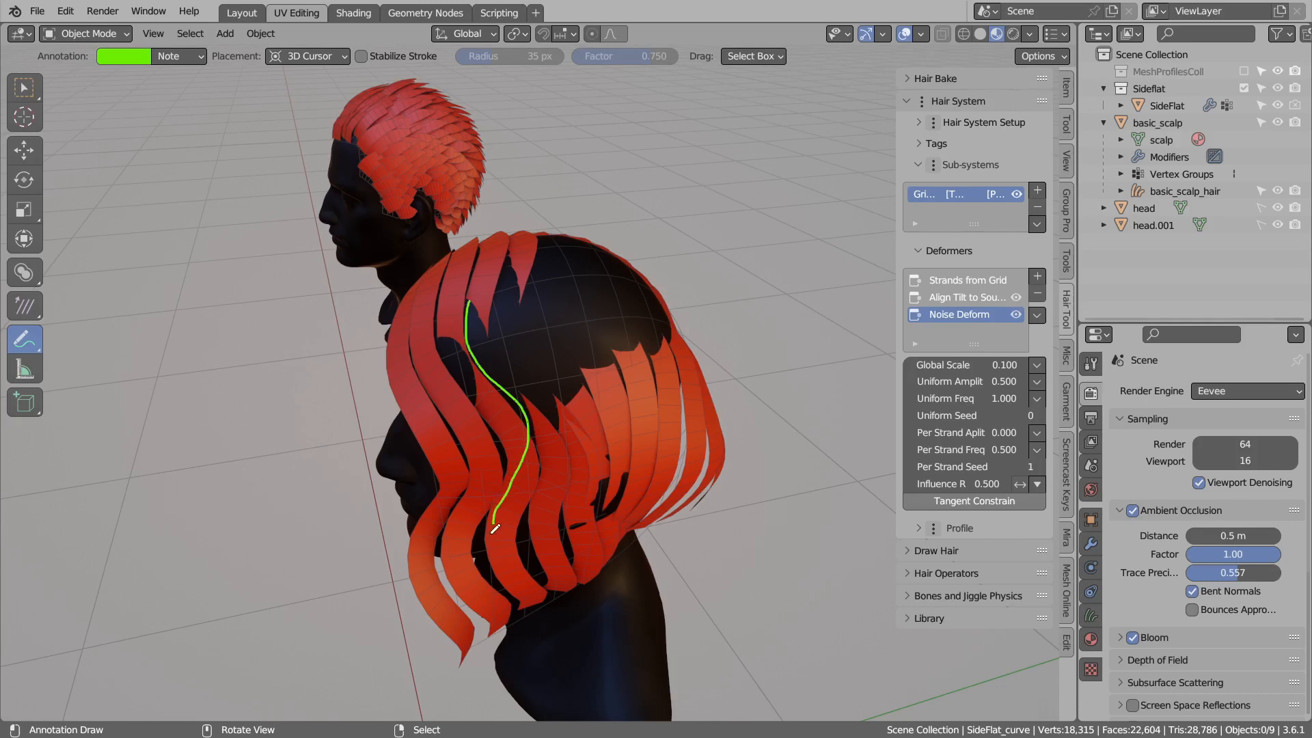
mouse_move(541, 585)
left_mouse_down("ctrl")
mouse_move(422, 342)
mouse_move(482, 352)
left_mouse_up("ctrl")
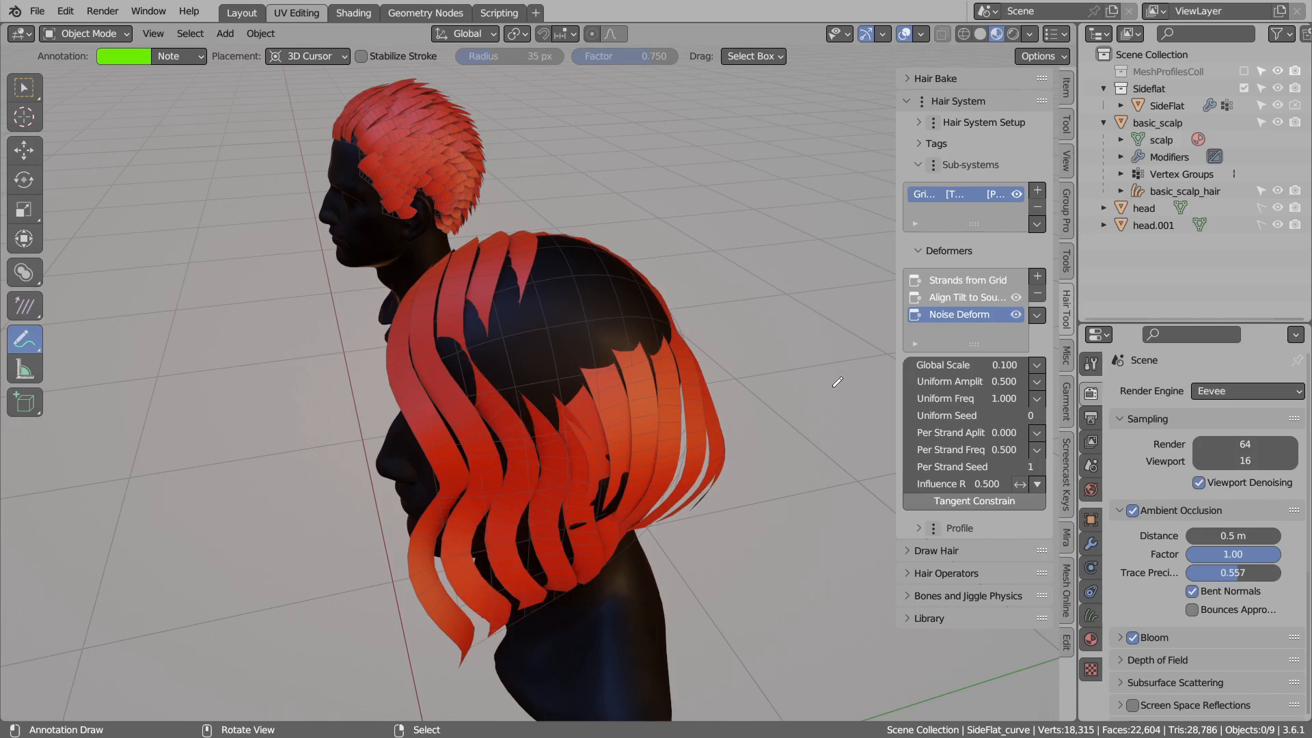
middle_click_drag(600, 327, 644, 389)
Try a Uniform Freq of 2, then set it to 0.5, with Uniform Amplit at 0.710 and Uniform Seed at 18.
mouse_move(963, 382)
left_mouse_down()
mouse_move(936, 382)
mouse_move(956, 381)
left_mouse_up()
left_click(930, 396)
type("2")
key("Return")
left_click(924, 392)
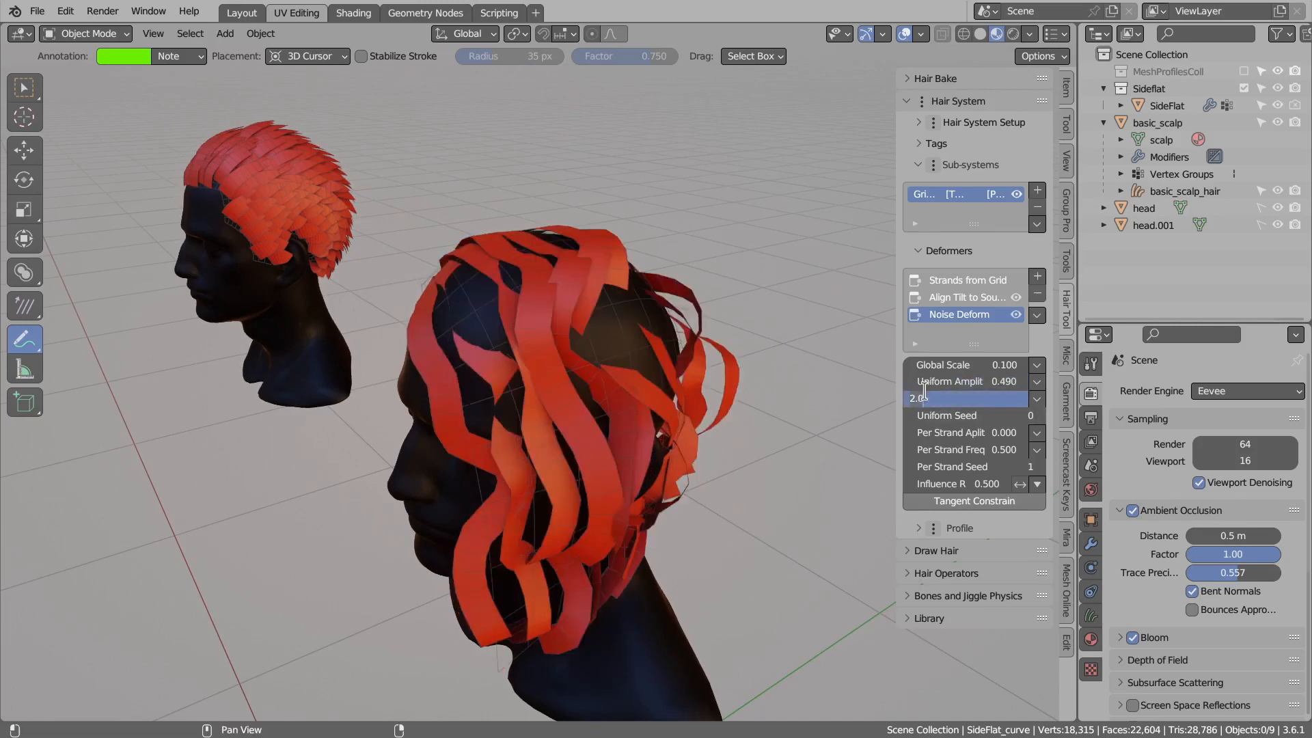
type("0.5")
key("Return")
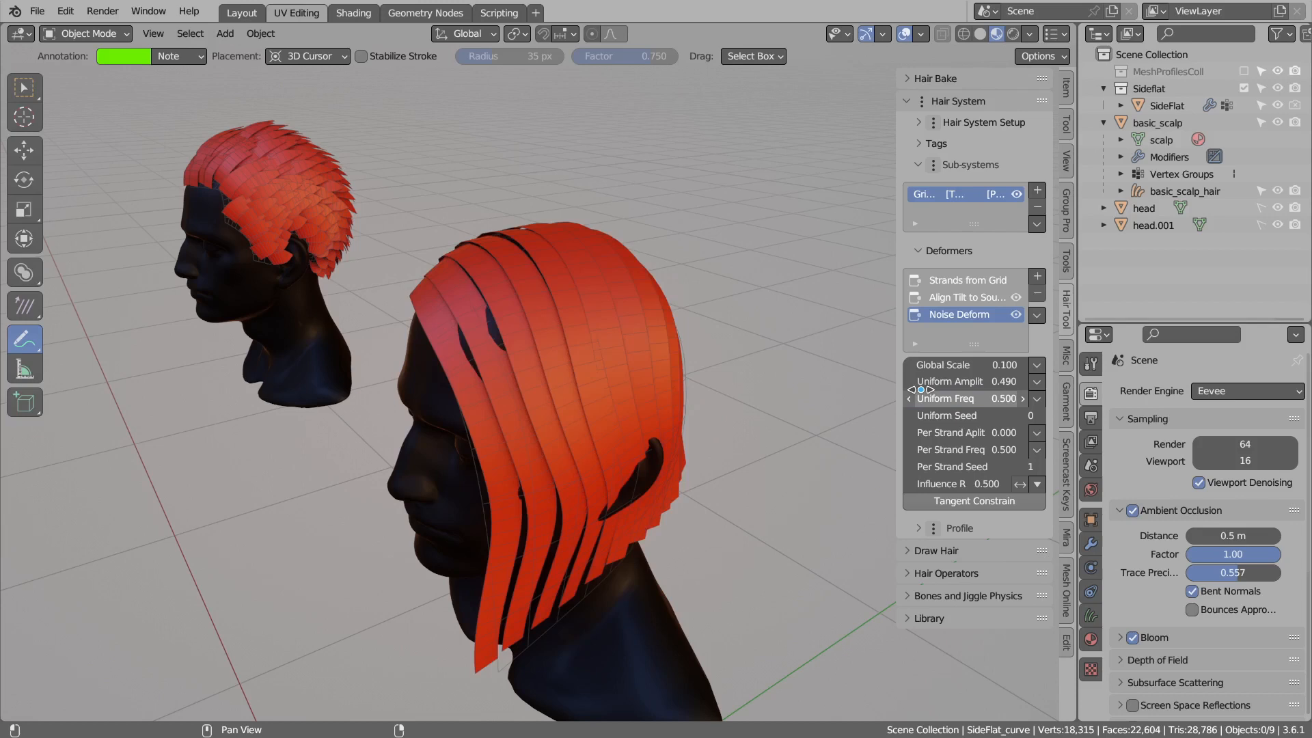
left_click_drag(933, 381, 1018, 415)
middle_click_drag(438, 390, 647, 341)
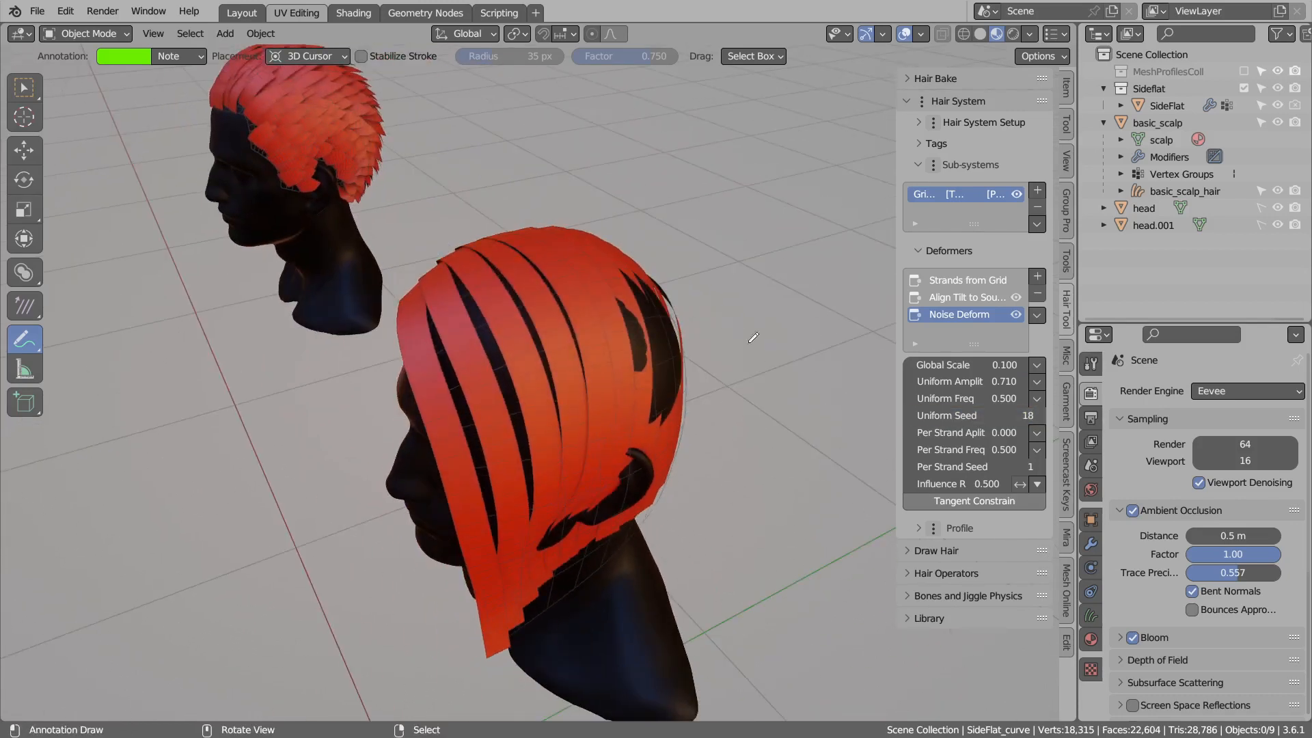
Add a Push Out deformer after Noise Deform on the side hair with a Push Out value of 0.040.
left_click(1037, 276)
mouse_move(1072, 406)
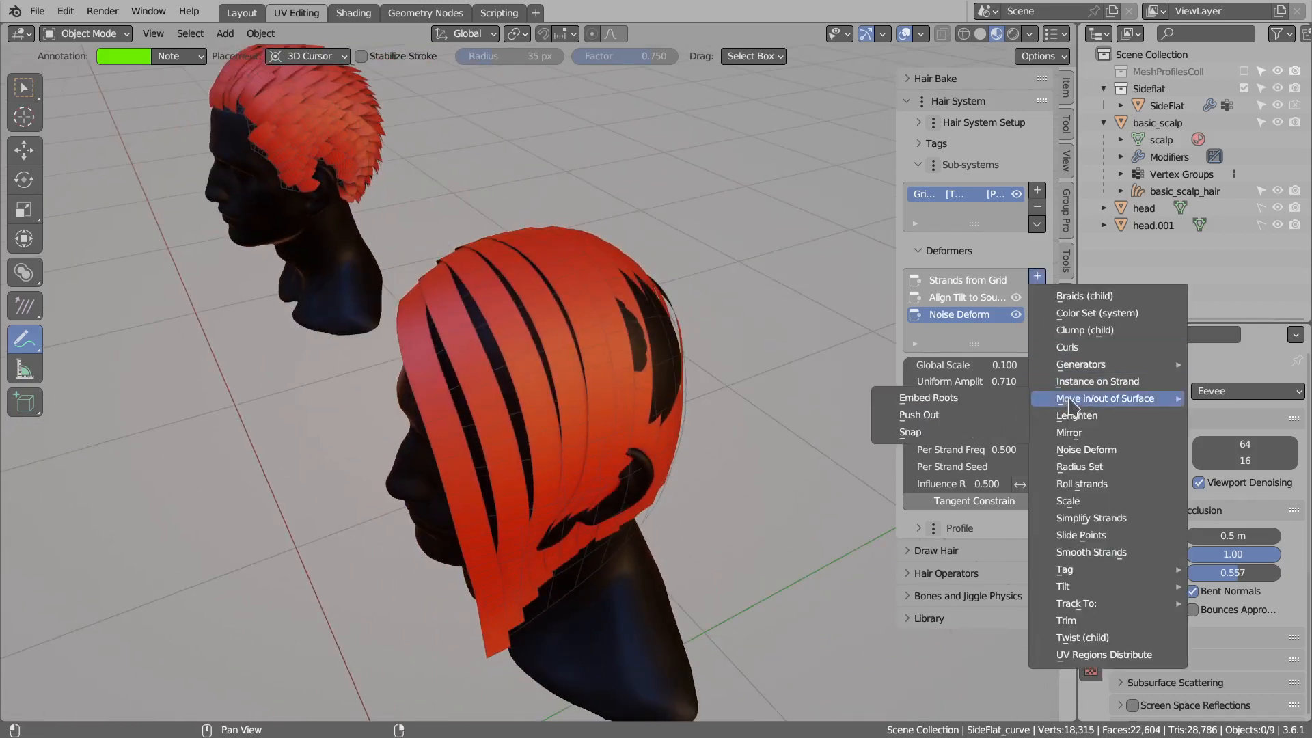
left_click(920, 415)
left_click_drag(971, 403, 999, 403)
middle_click_drag(690, 374, 653, 350)
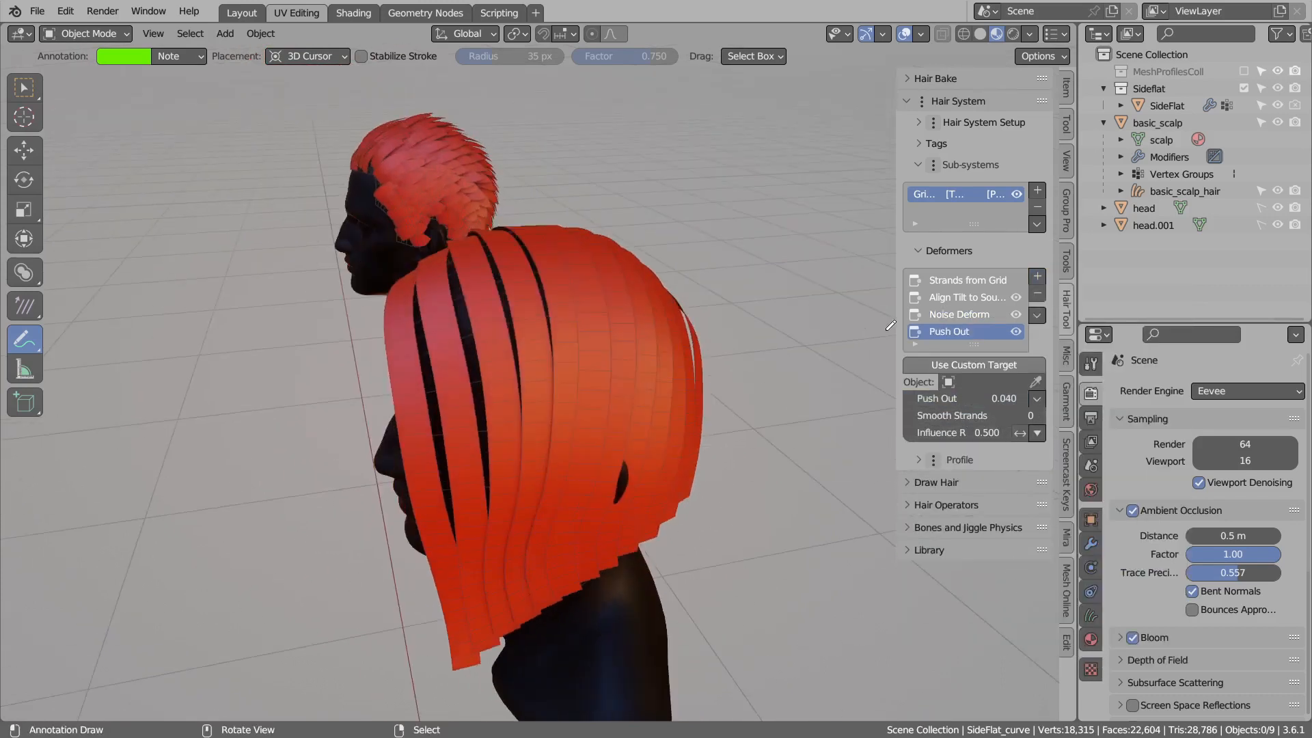
Set the side hair Noise Deform's Uniform Amplit to 0 and its Per Strand Amplit to 0.440.
left_click(958, 315)
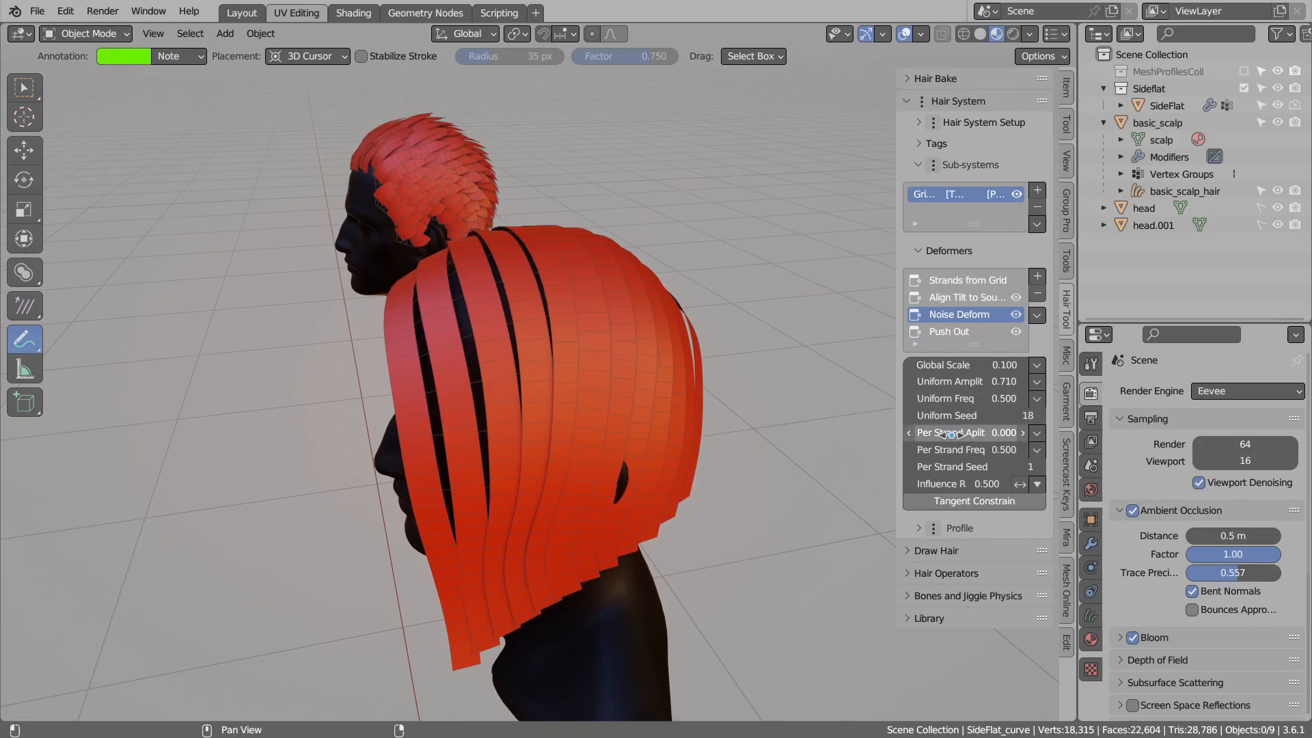
left_click_drag(954, 381, 909, 381)
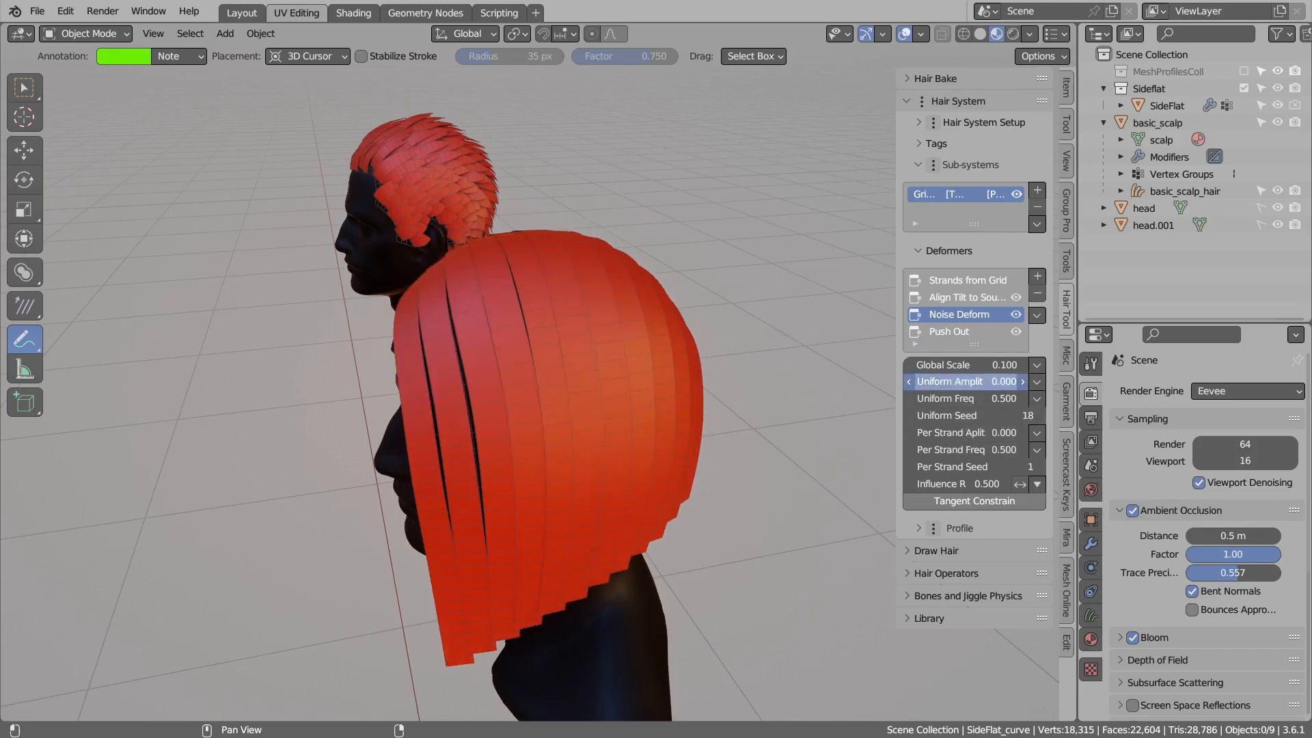
mouse_move(956, 433)
left_mouse_down()
mouse_move(1052, 432)
mouse_move(1038, 433)
left_mouse_up()
middle_click_drag(594, 385, 572, 422)
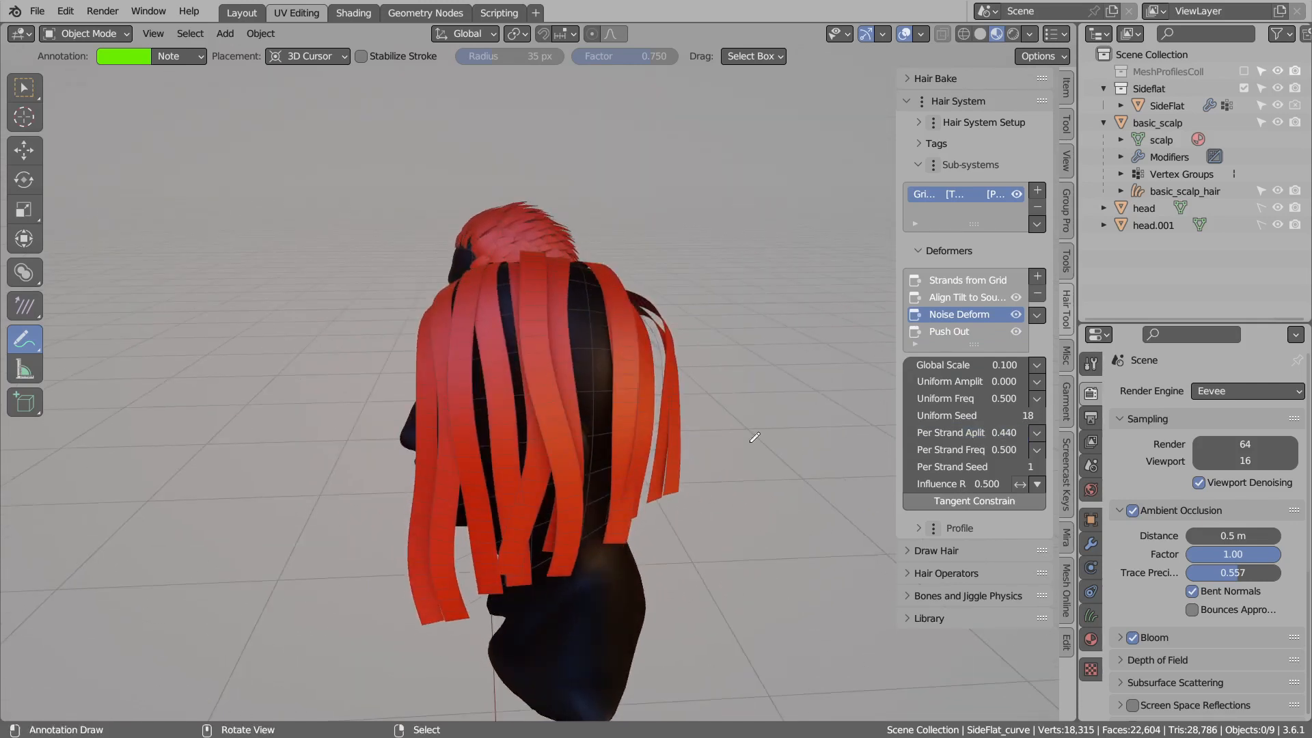
Set the side hair's Per Strand Amplit to 0.400, Per Strand Freq to 0.900 and Per Strand Seed to 10.
left_click_drag(957, 432, 1029, 442)
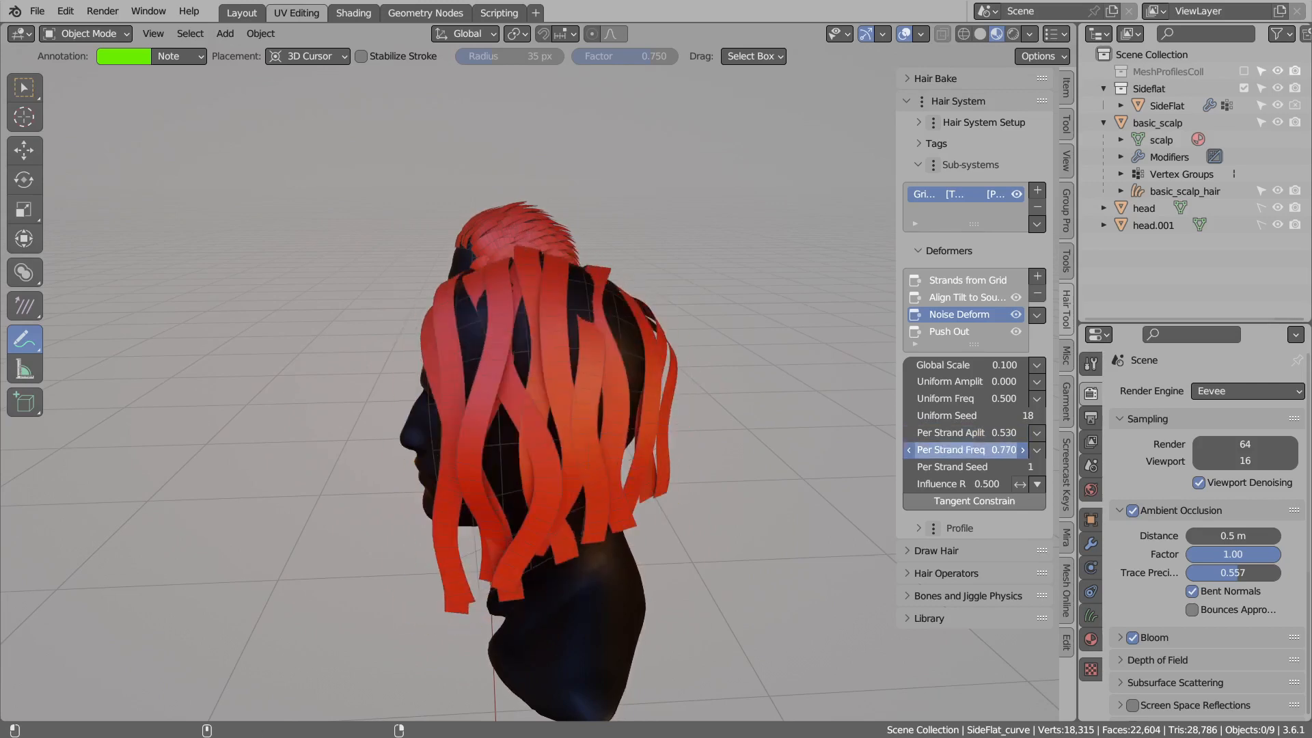
middle_click_drag(547, 351, 588, 318)
left_click_drag(956, 450, 922, 432)
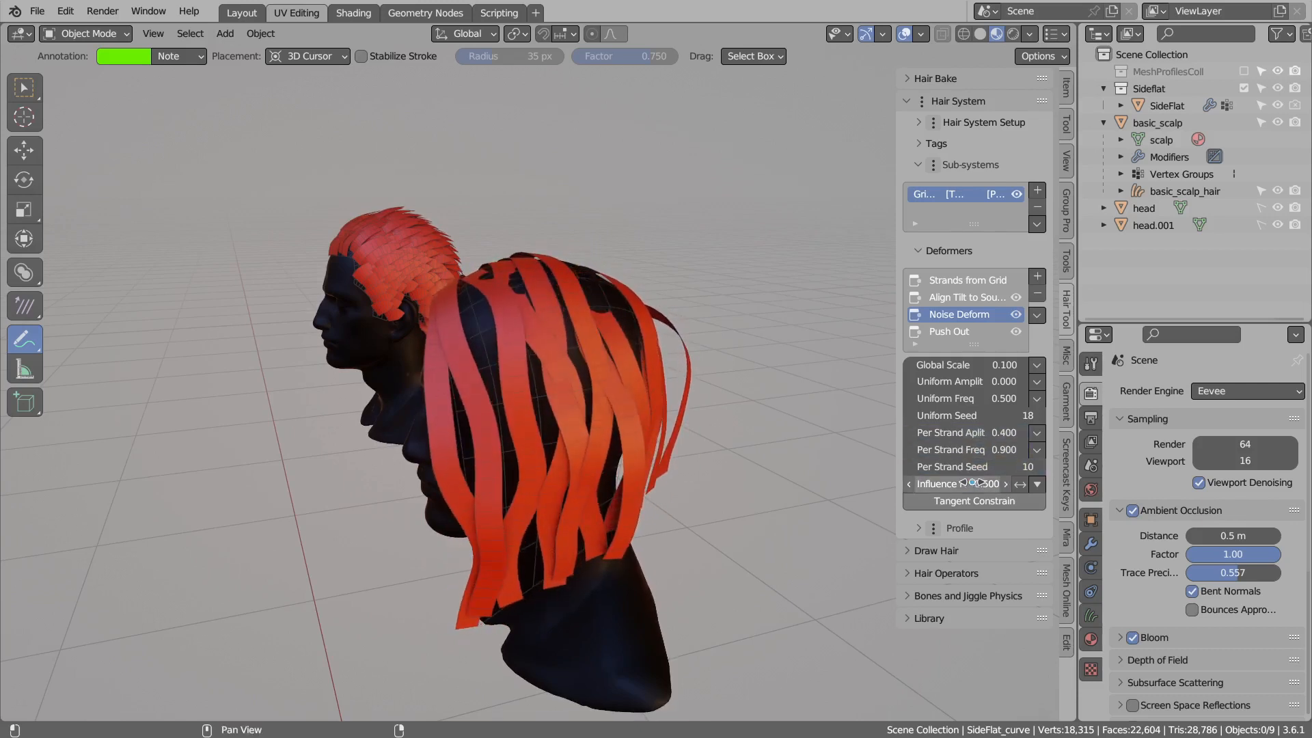
Try a Noise Deform root influence of 0.950, then set it to 0.800 and Per Strand Amplit to 0.640.
left_click_drag(963, 486, 1020, 486)
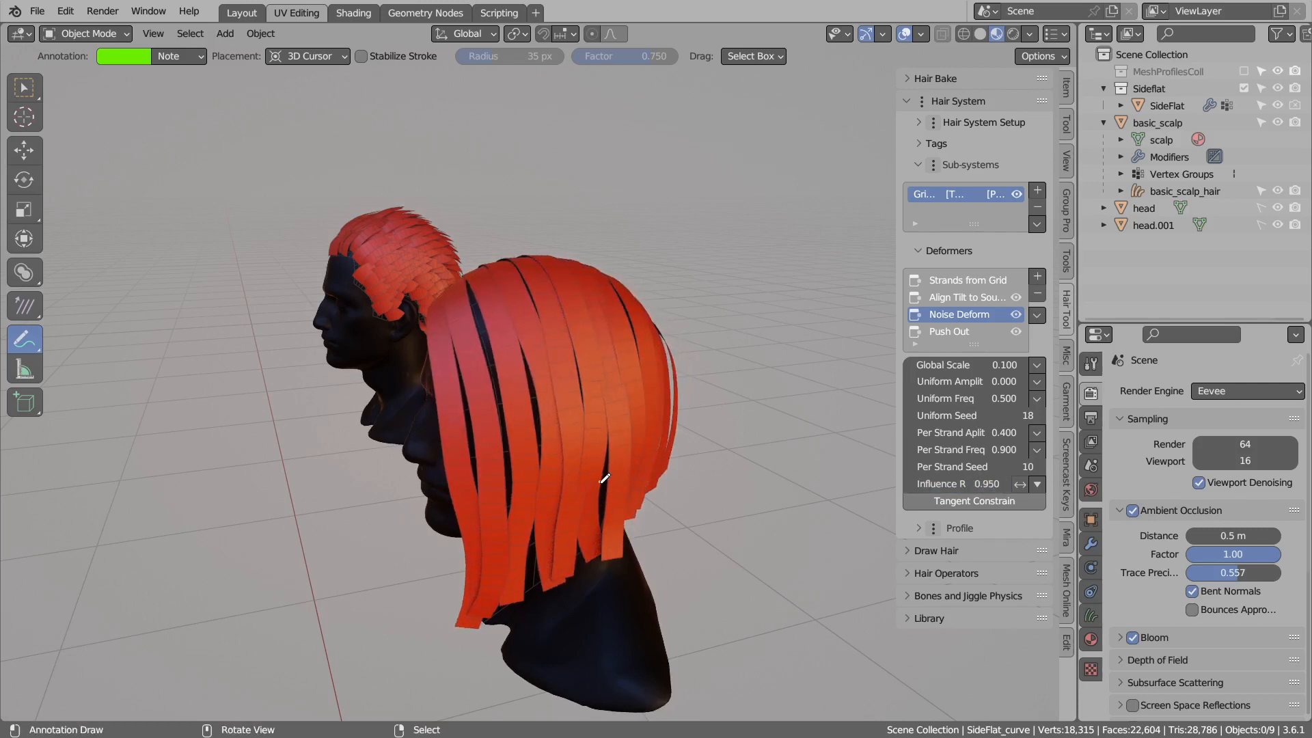
key("ctrl+z")
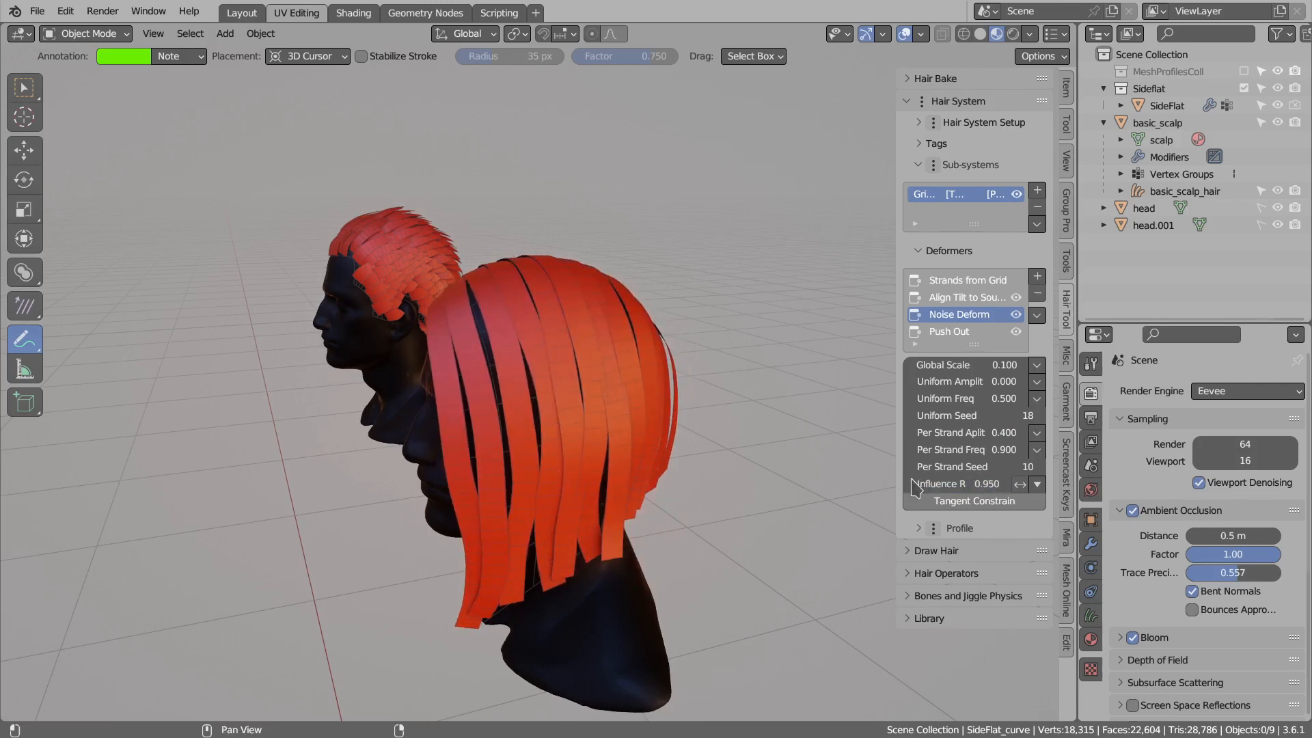
left_click_drag(955, 432, 1009, 432)
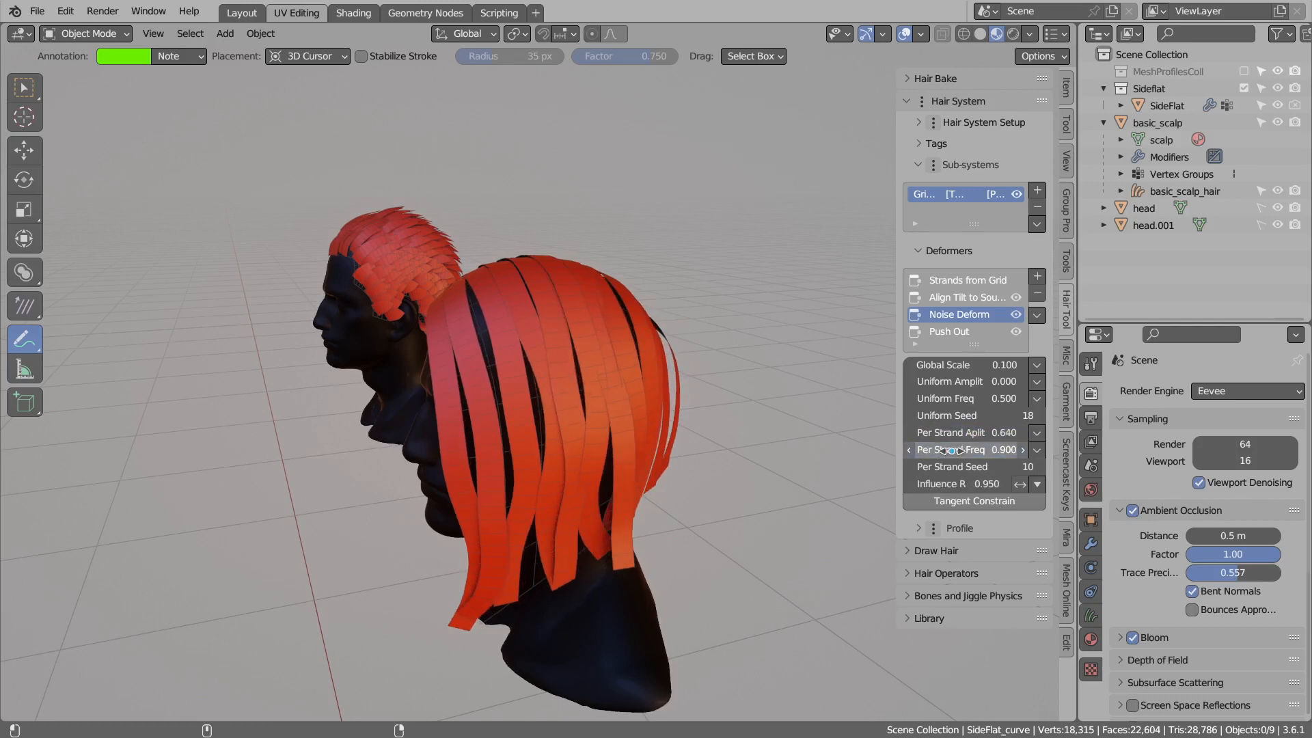
left_click_drag(986, 484, 955, 511)
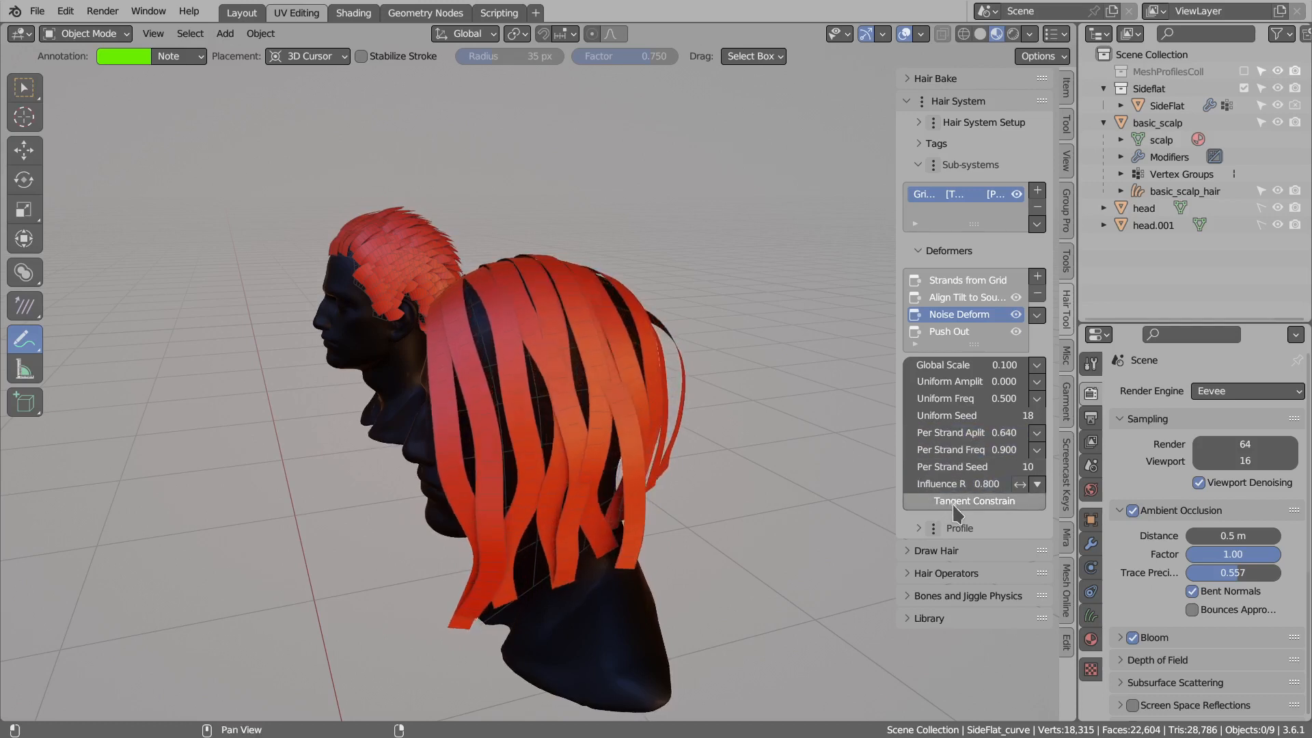
Enable Tangent Constrain on the side hair's Noise Deform and inspect the strands from several angles.
middle_click_drag(629, 422, 557, 373)
left_click_drag(566, 487, 552, 469, "ctrl")
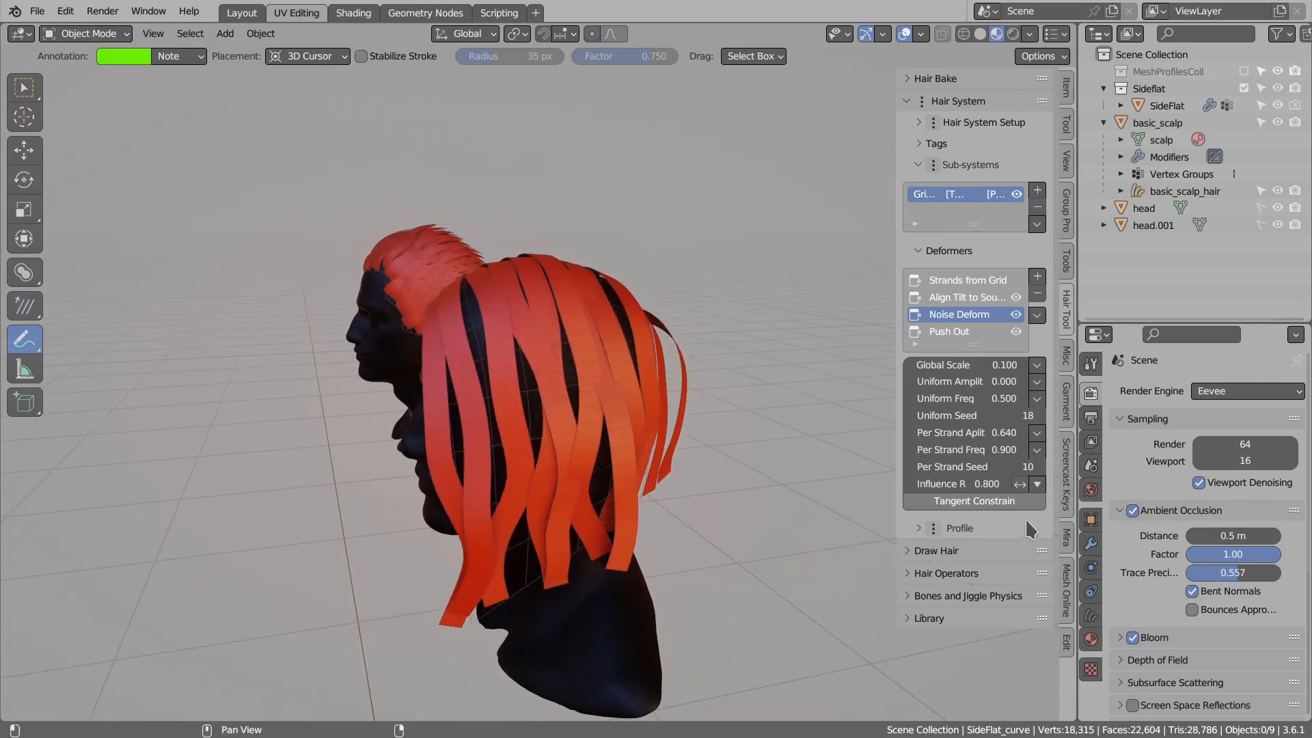
left_click(978, 503)
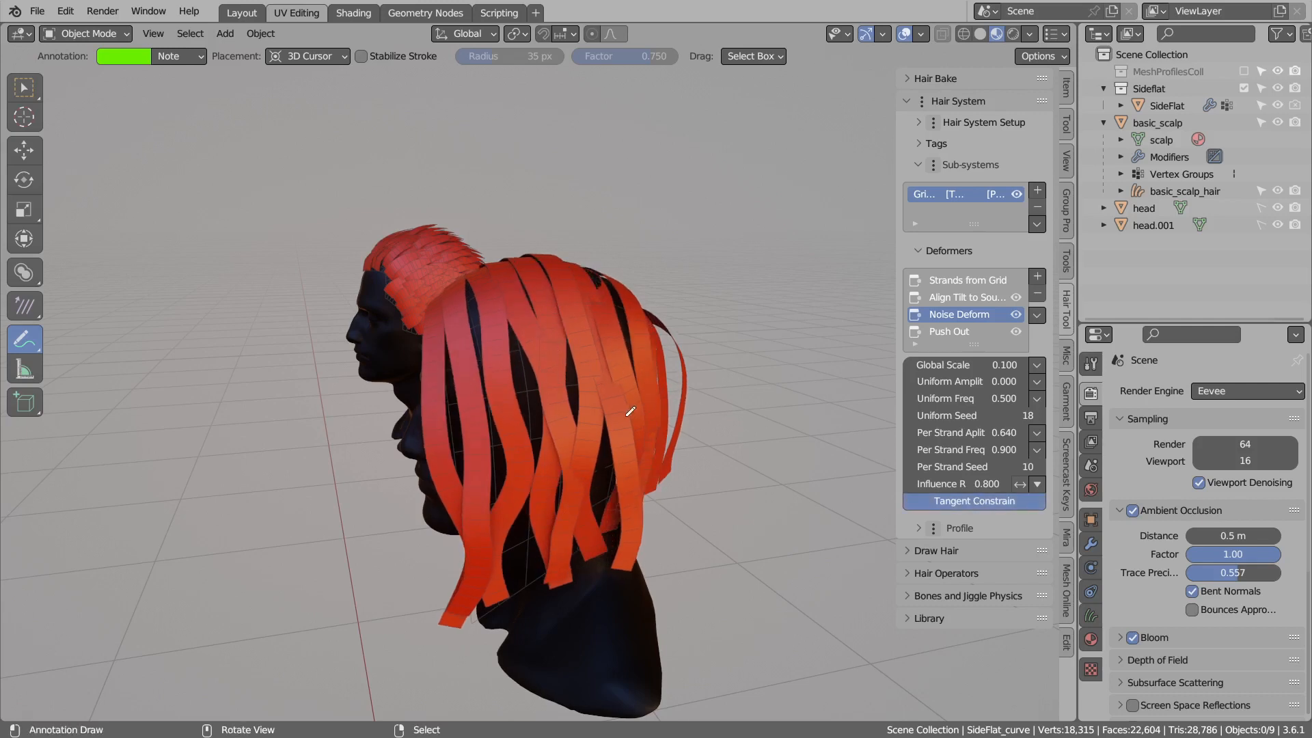
middle_click_drag(629, 410, 559, 397)
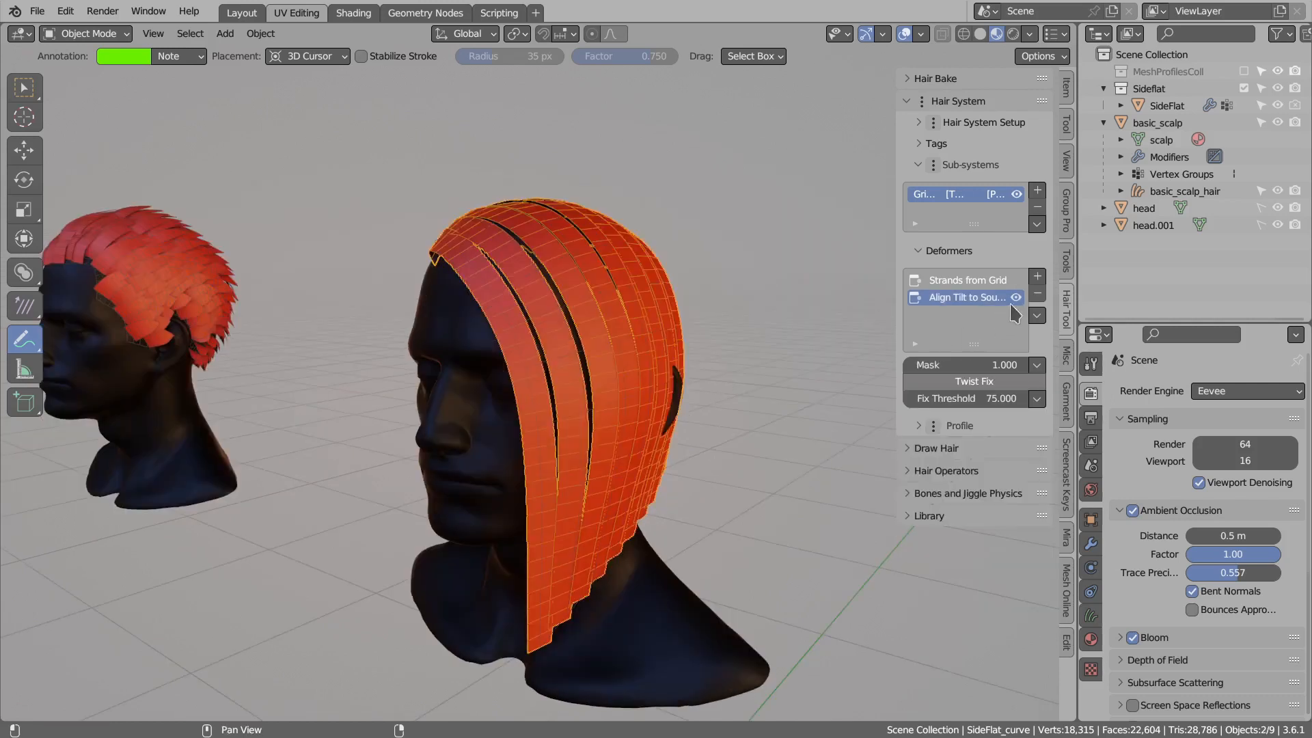
Add a Radius Set deformer after Align Tilt on the side hair and adjust its Radius.
left_click(1037, 276)
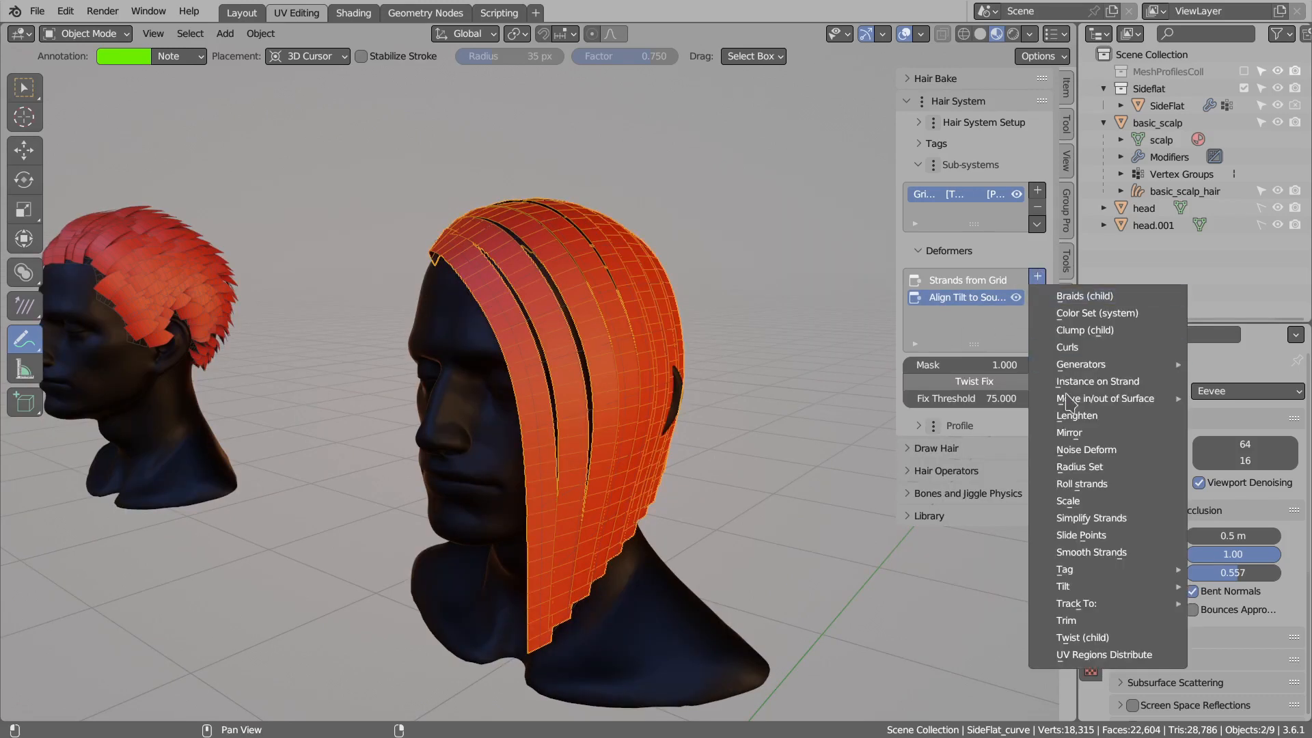
left_click(1093, 467)
middle_click_drag(574, 362, 511, 275)
scroll(547, 316, "down", 1)
middle_click_drag(547, 317, 549, 263)
mouse_move(962, 366)
left_mouse_down()
mouse_move(939, 366)
mouse_move(960, 366)
left_mouse_up()
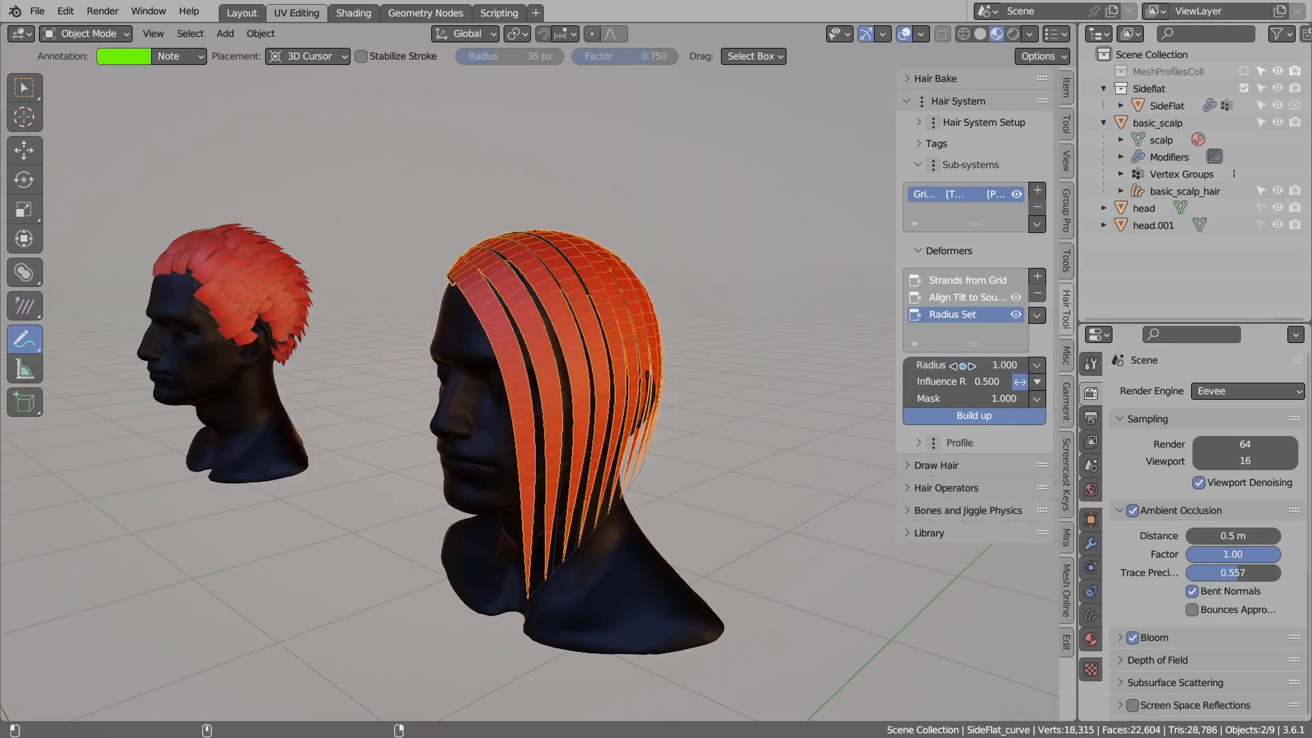
Try halving the side hair's profile Width to 0.005, and undo the change.
middle_click_drag(739, 352, 714, 363)
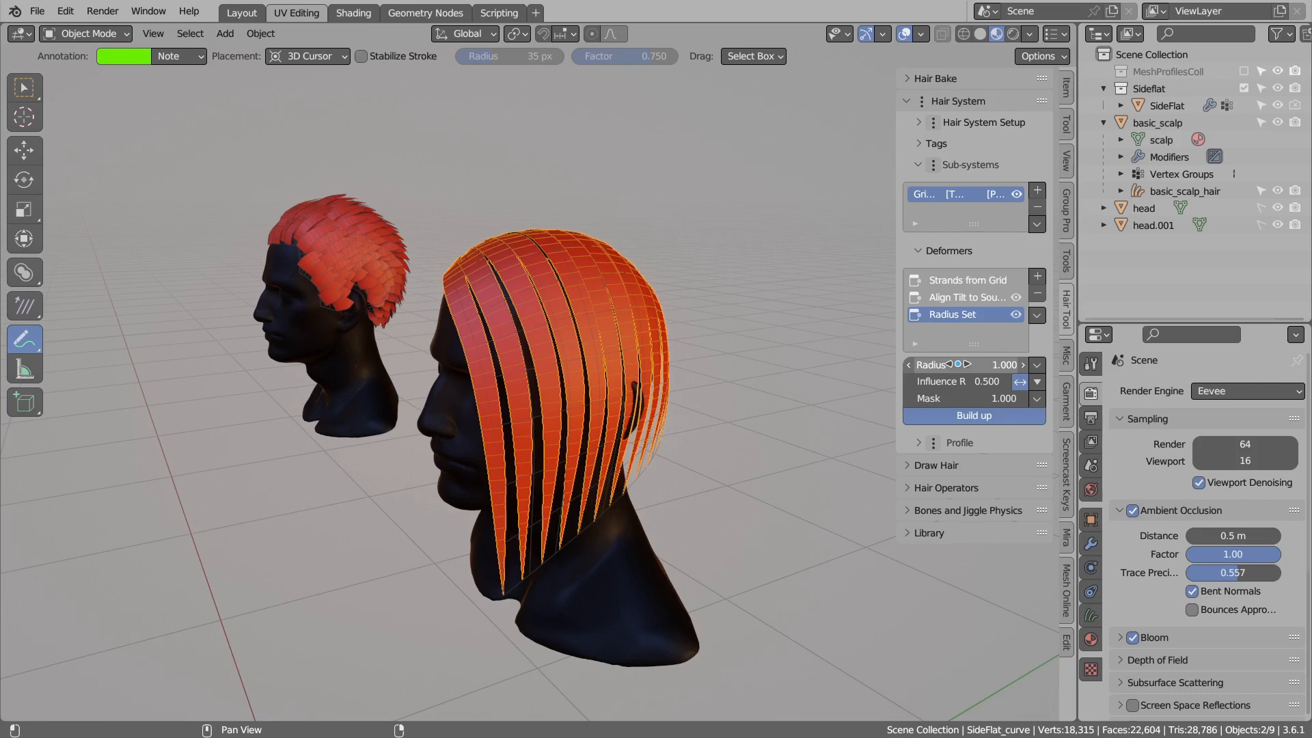
left_click(965, 444)
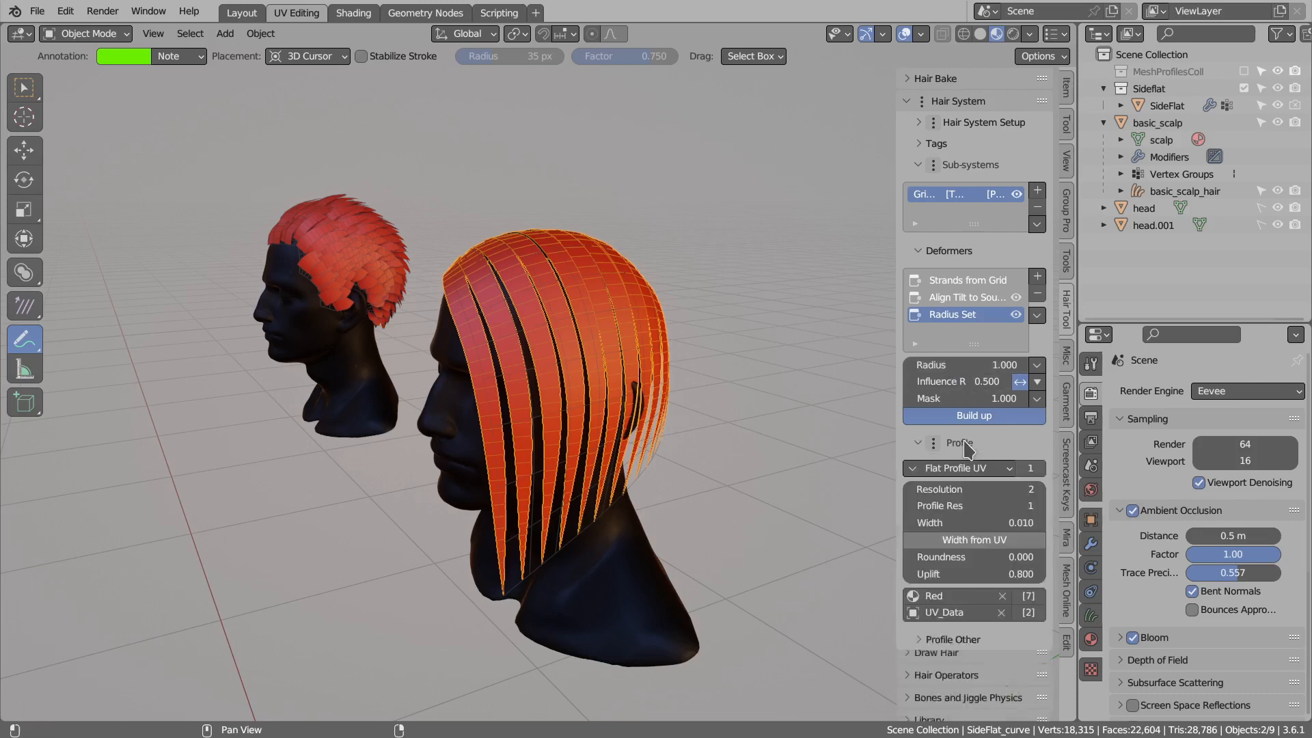
double_click(951, 521)
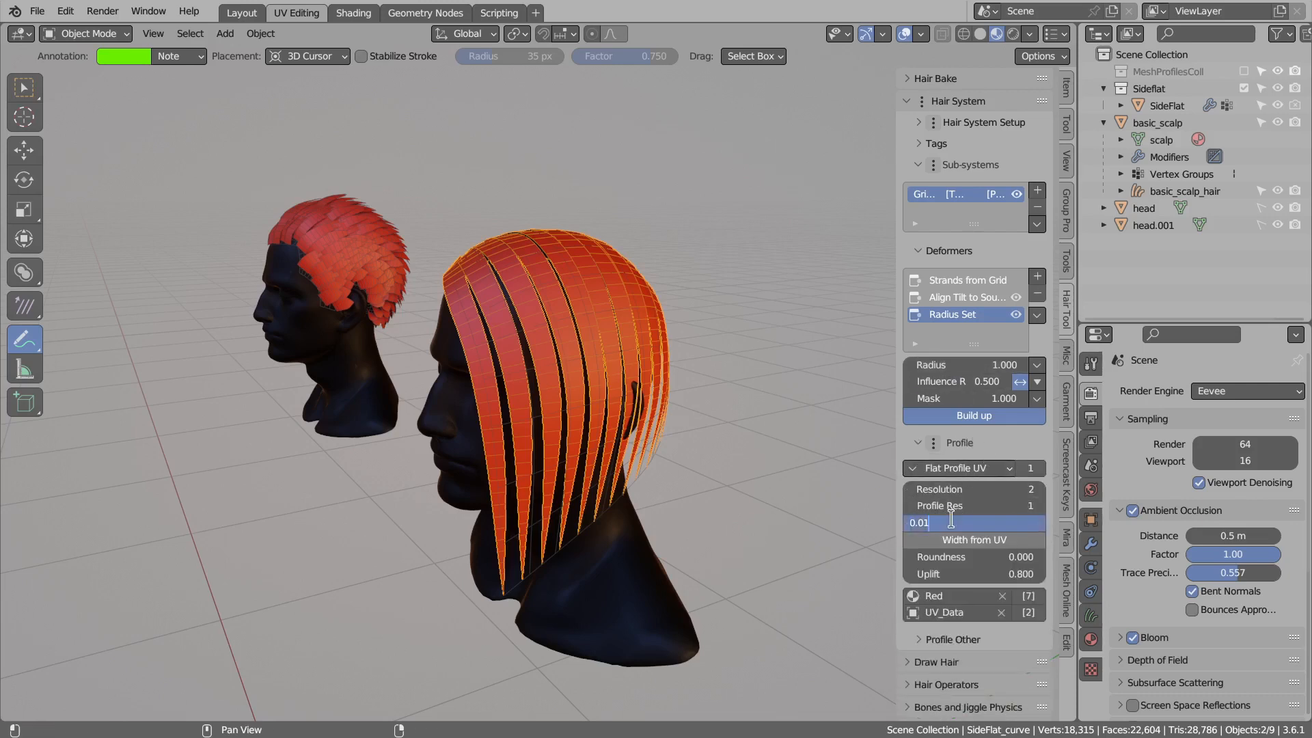
type("/2")
key("Return")
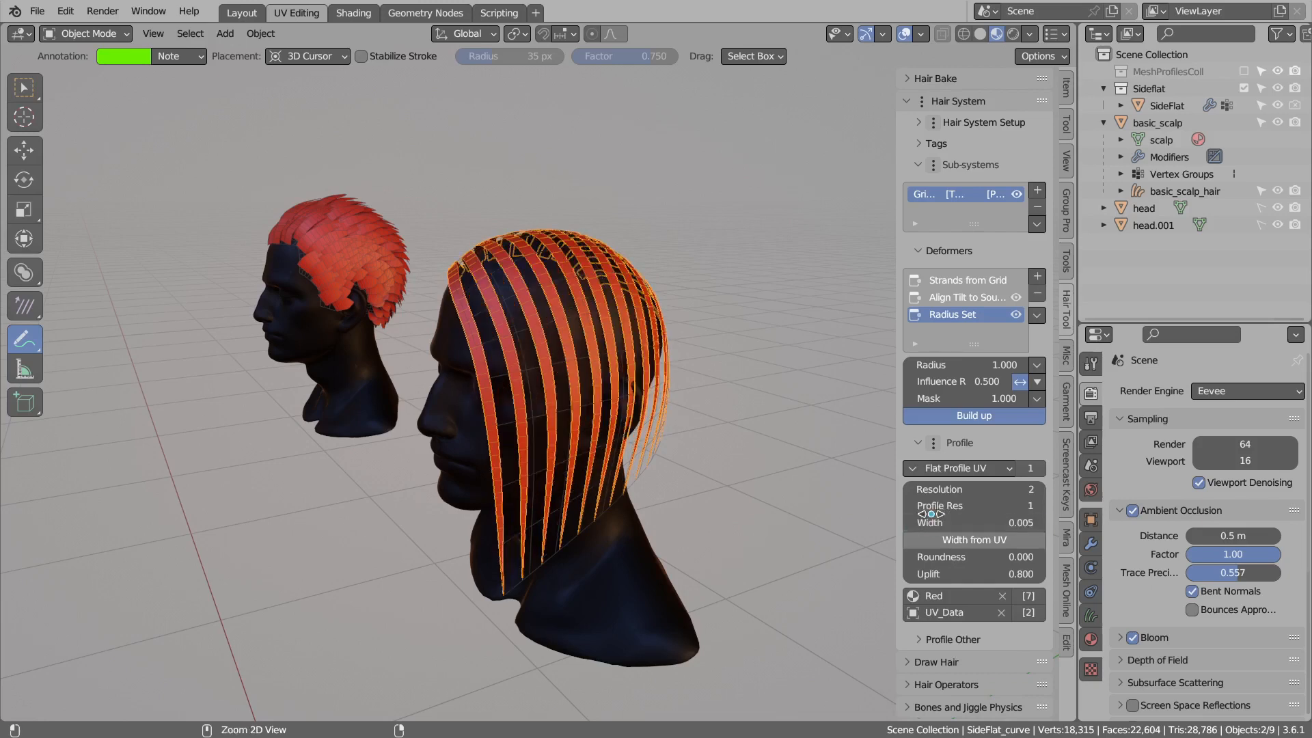
key("ctrl+z")
left_click(967, 441)
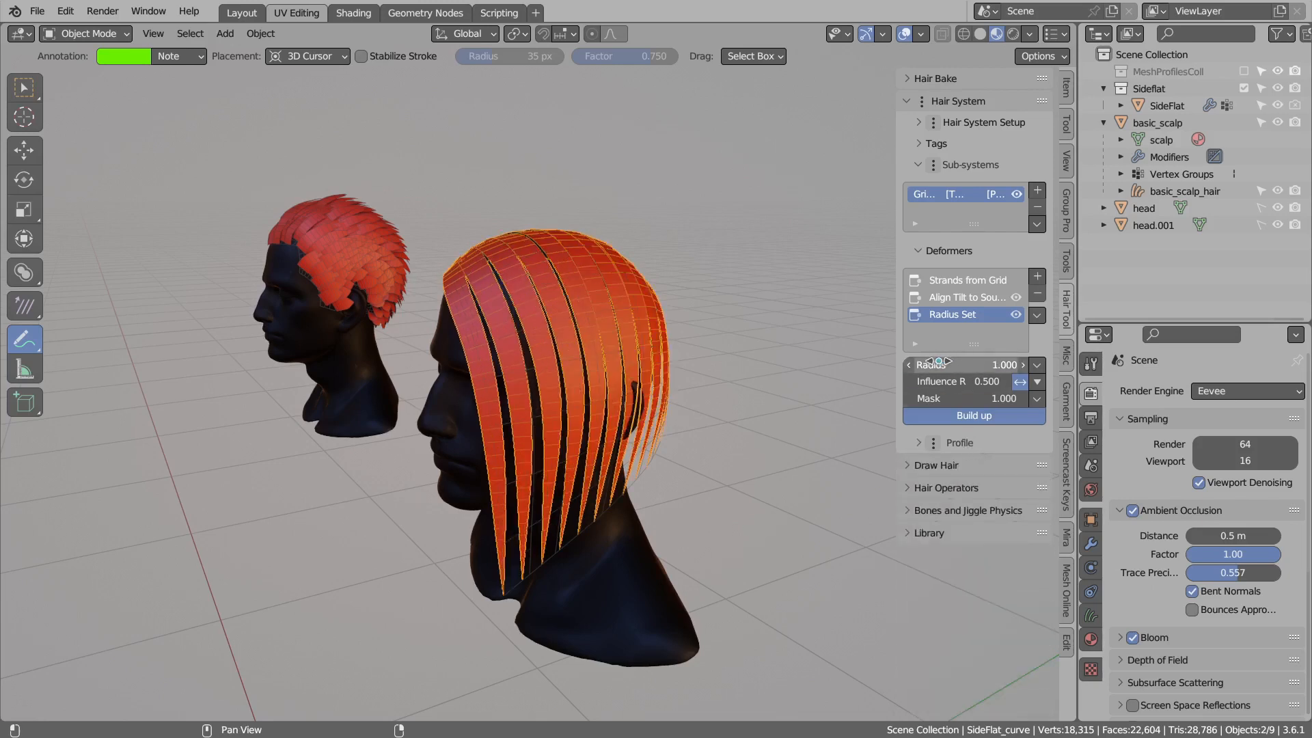
Check the Radius value's mask options and set the Radius Set deformer's Influence Range to 0.390.
left_click(1037, 365)
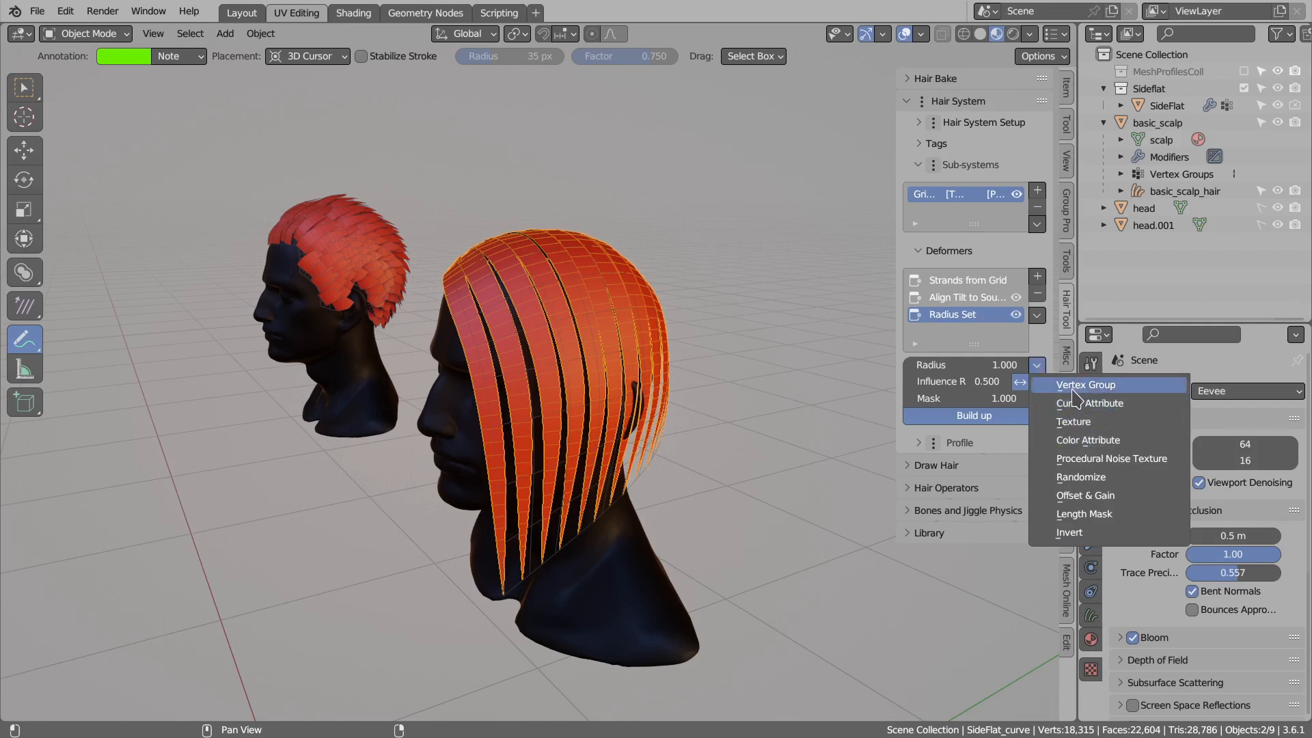
left_click(1074, 478)
left_click_drag(970, 399, 1004, 432)
left_click(1037, 382)
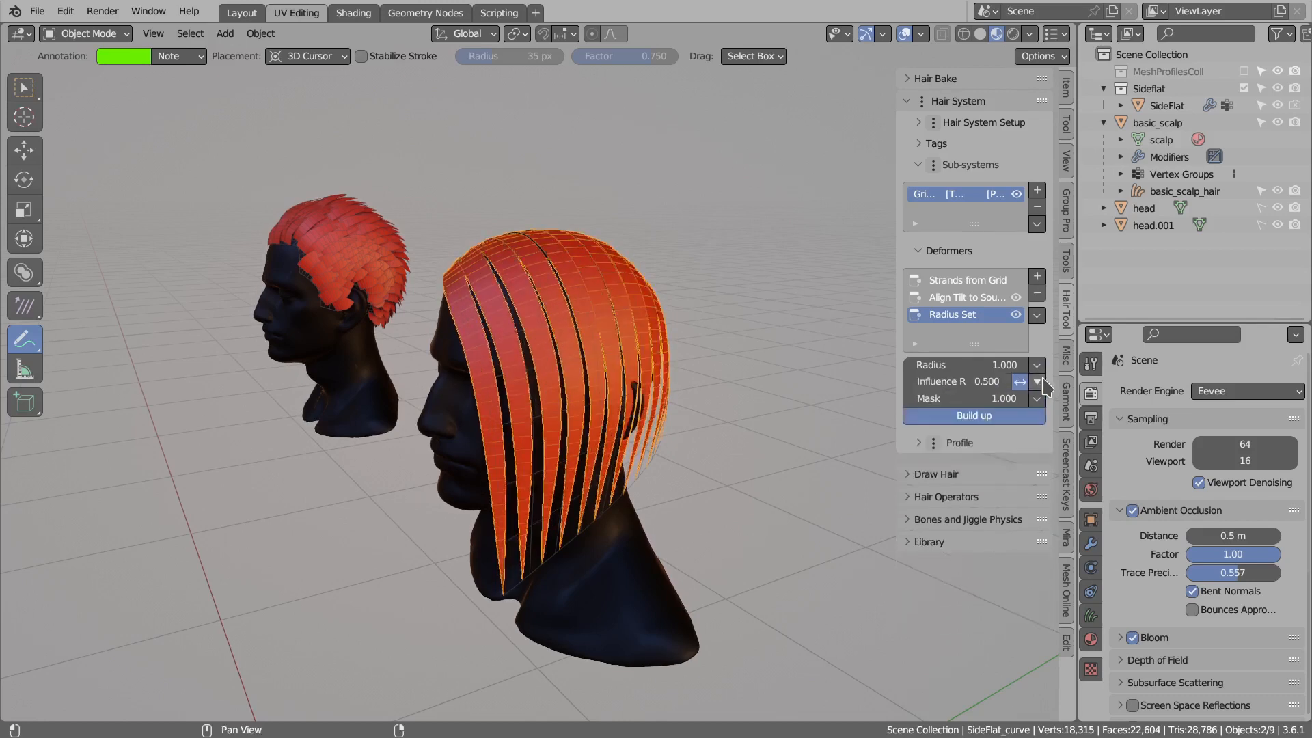
mouse_move(894, 386)
left_mouse_down()
mouse_move(868, 386)
mouse_move(970, 381)
mouse_move(904, 382)
left_mouse_up()
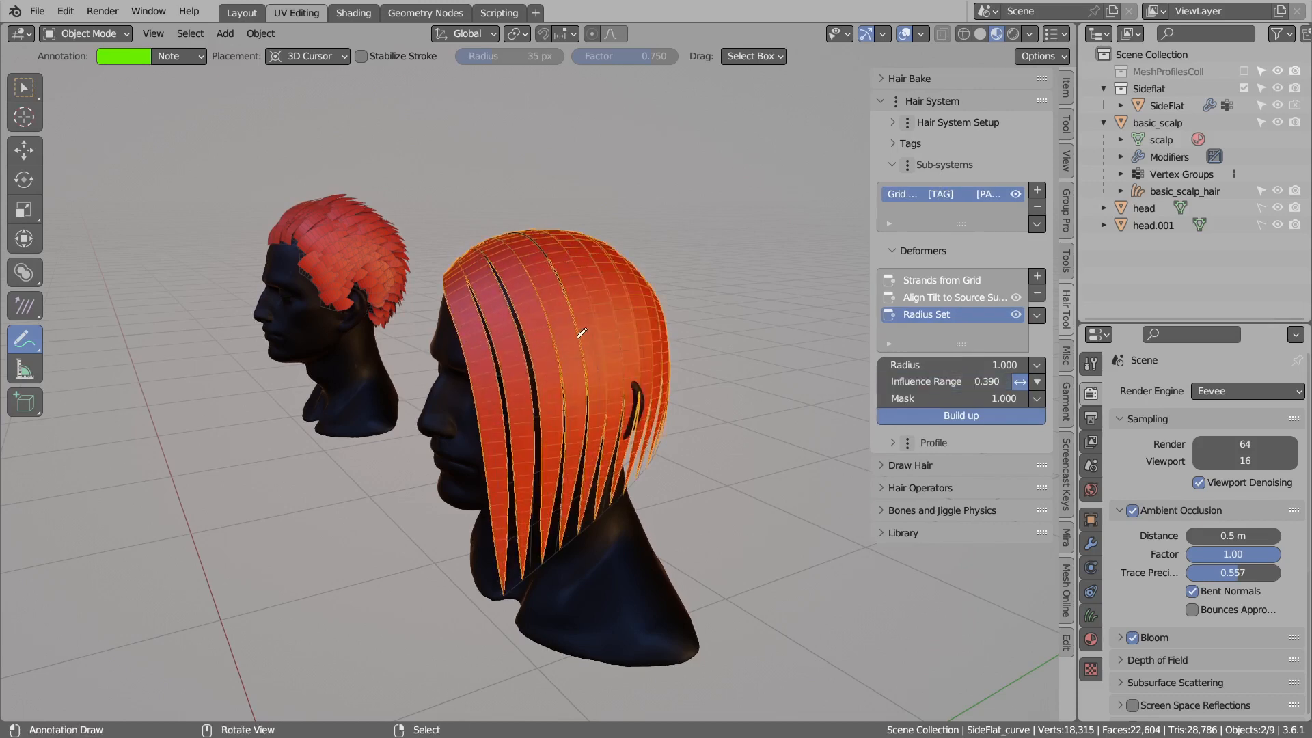
Switch the Radius Set Influence Range to Profile Curve and shape it as a hump that drops to zero at the strand tips.
left_click(1037, 383)
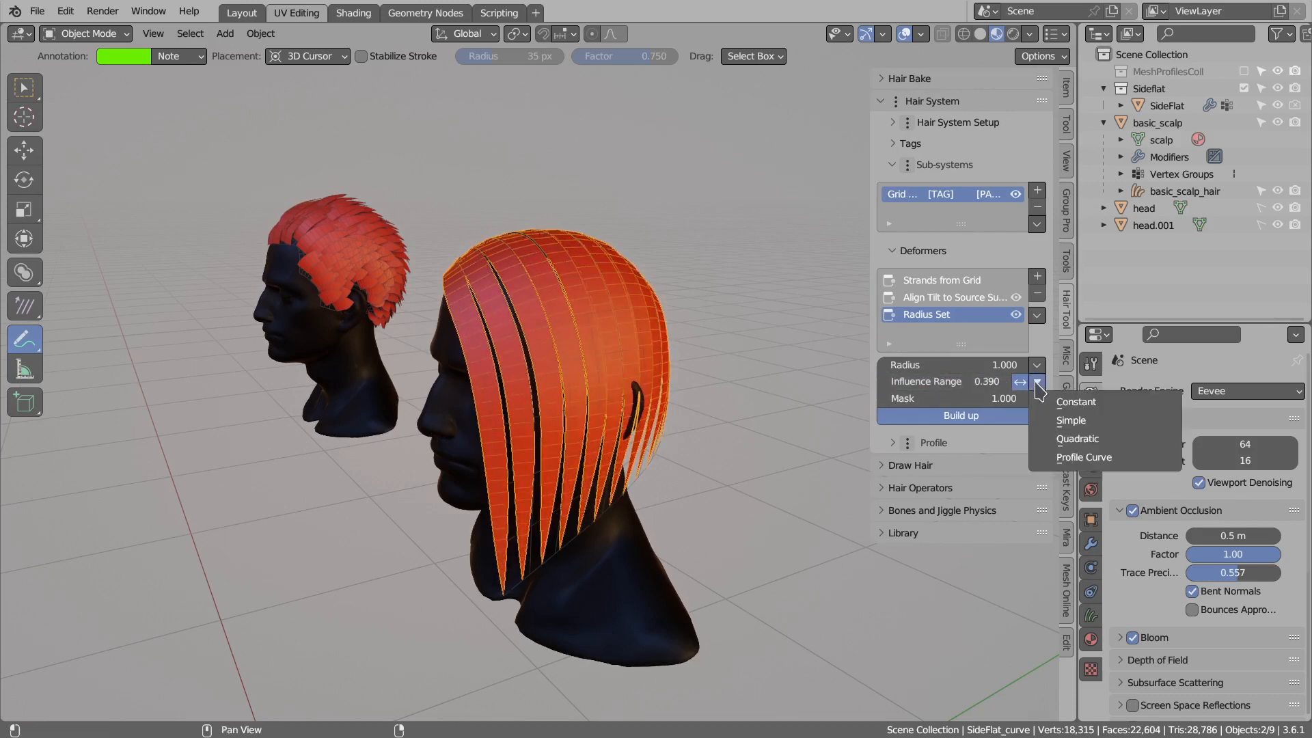
left_click(1070, 457)
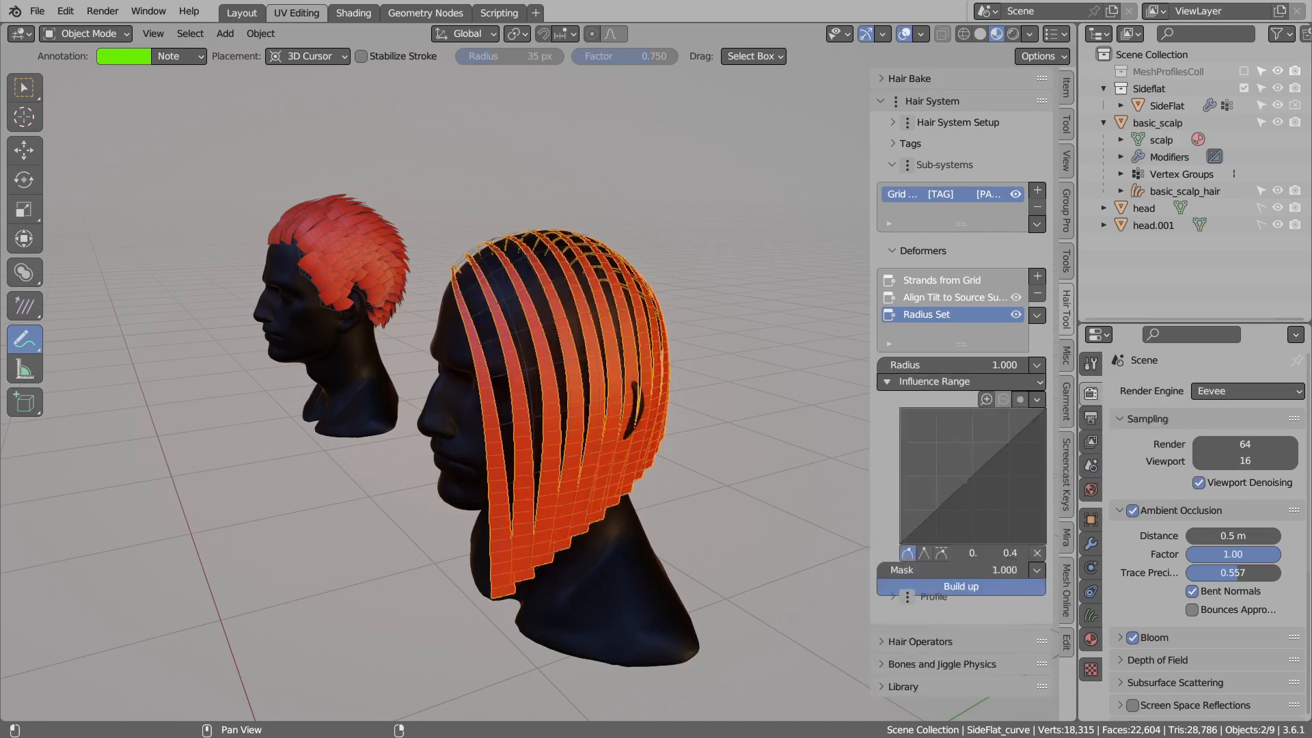
left_click_drag(1042, 411, 1045, 543)
mouse_move(506, 298)
middle_mouse_down()
mouse_move(495, 355)
mouse_move(487, 342)
mouse_move(520, 319)
middle_mouse_up()
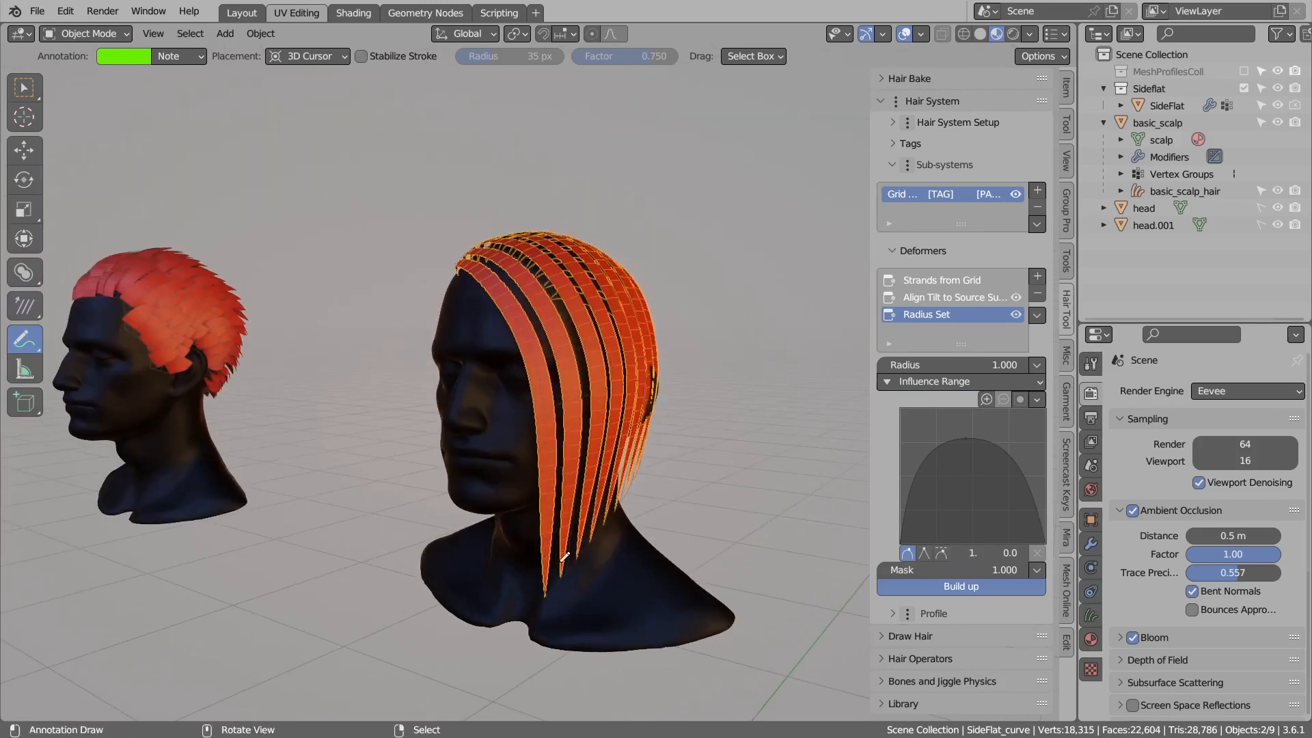
Try the Radius Set Mask at 0.000, set it to 0.560, and toggle Build up off and back on.
left_click_drag(978, 569, 888, 569)
scroll(830, 533, "up", 2)
middle_click_drag(813, 535, 748, 544)
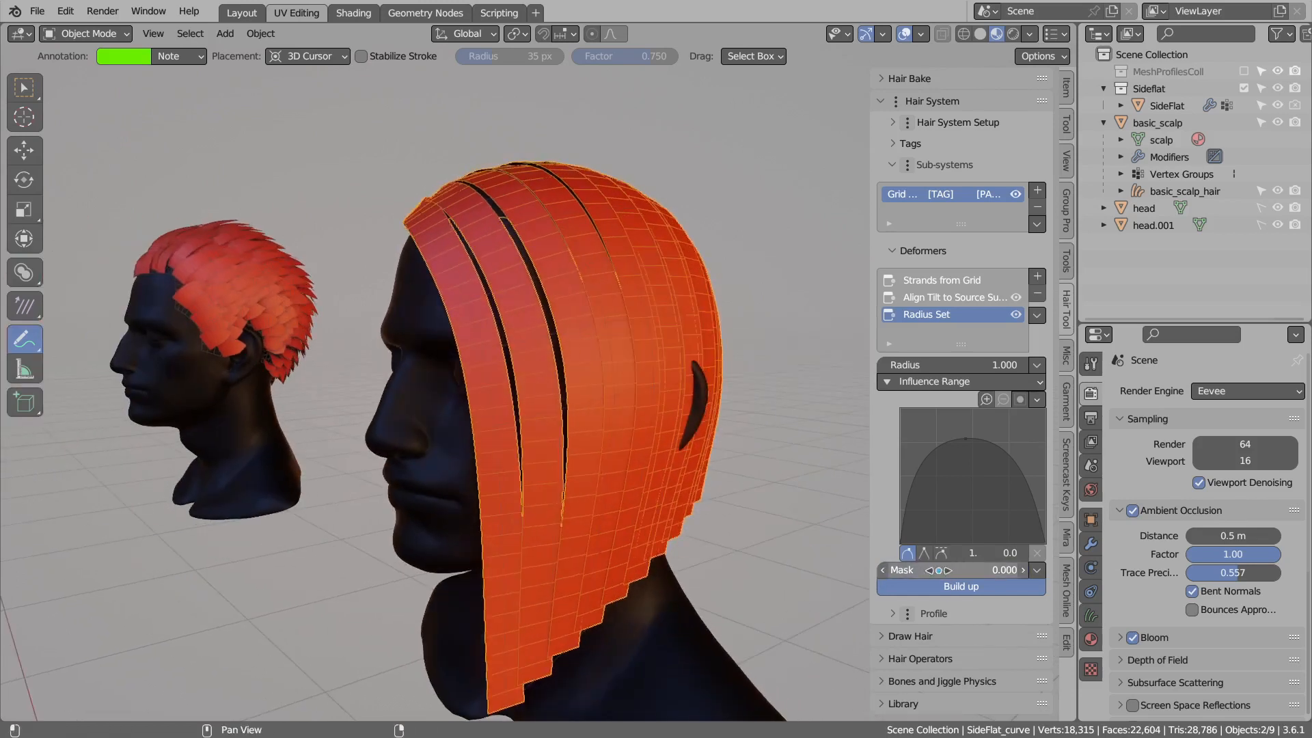
middle_click_drag(547, 629, 532, 574, "shift")
left_click_drag(900, 570, 952, 569)
middle_click_drag(525, 357, 485, 354)
key("ctrl+z")
key("ctrl+z")
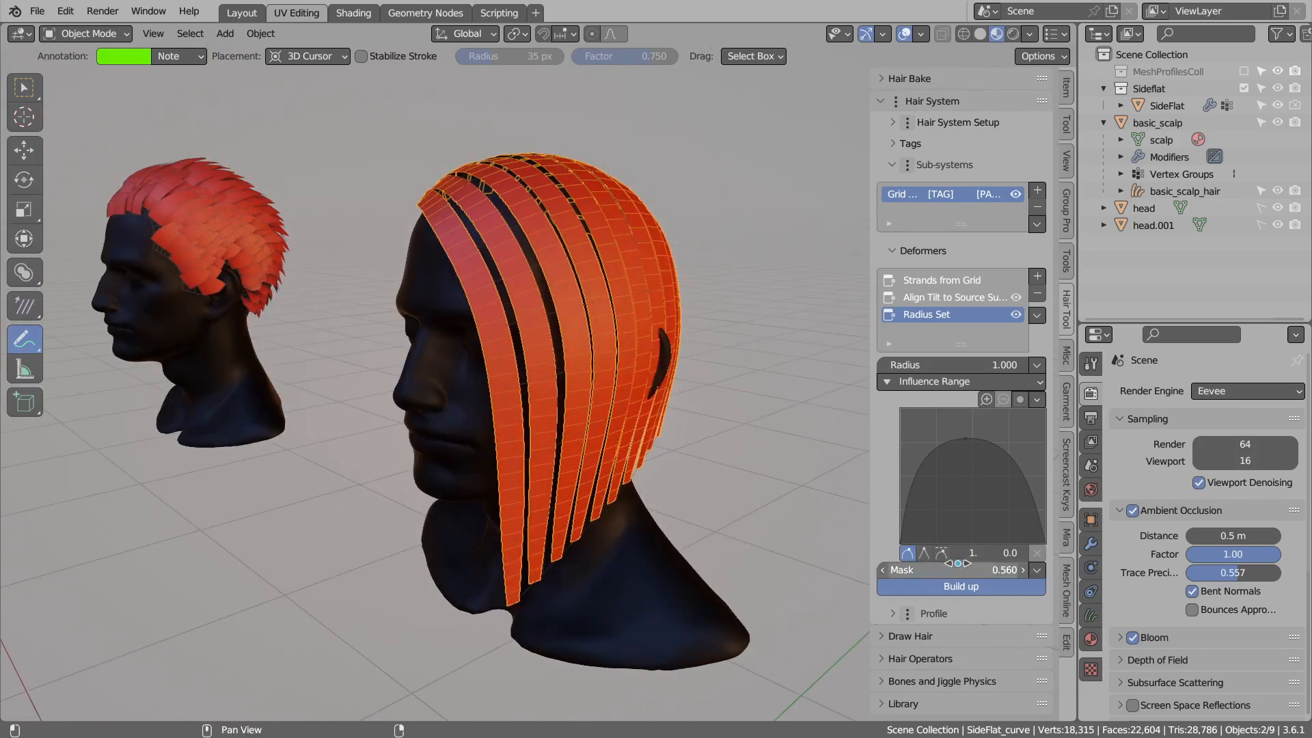
left_click(965, 589)
left_click(982, 591)
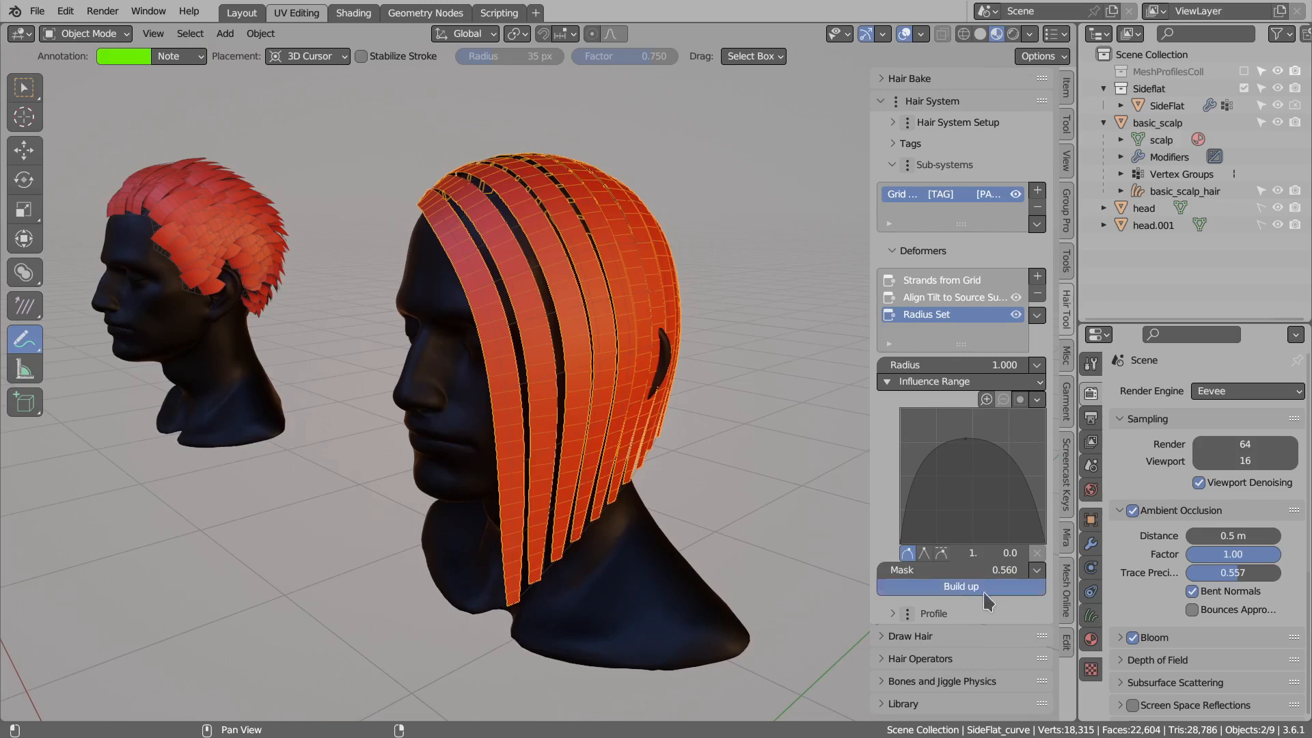
Add a second Radius Set deformer to the side hair and inspect the strands with temporary annotation strokes.
middle_click_drag(711, 266, 820, 328)
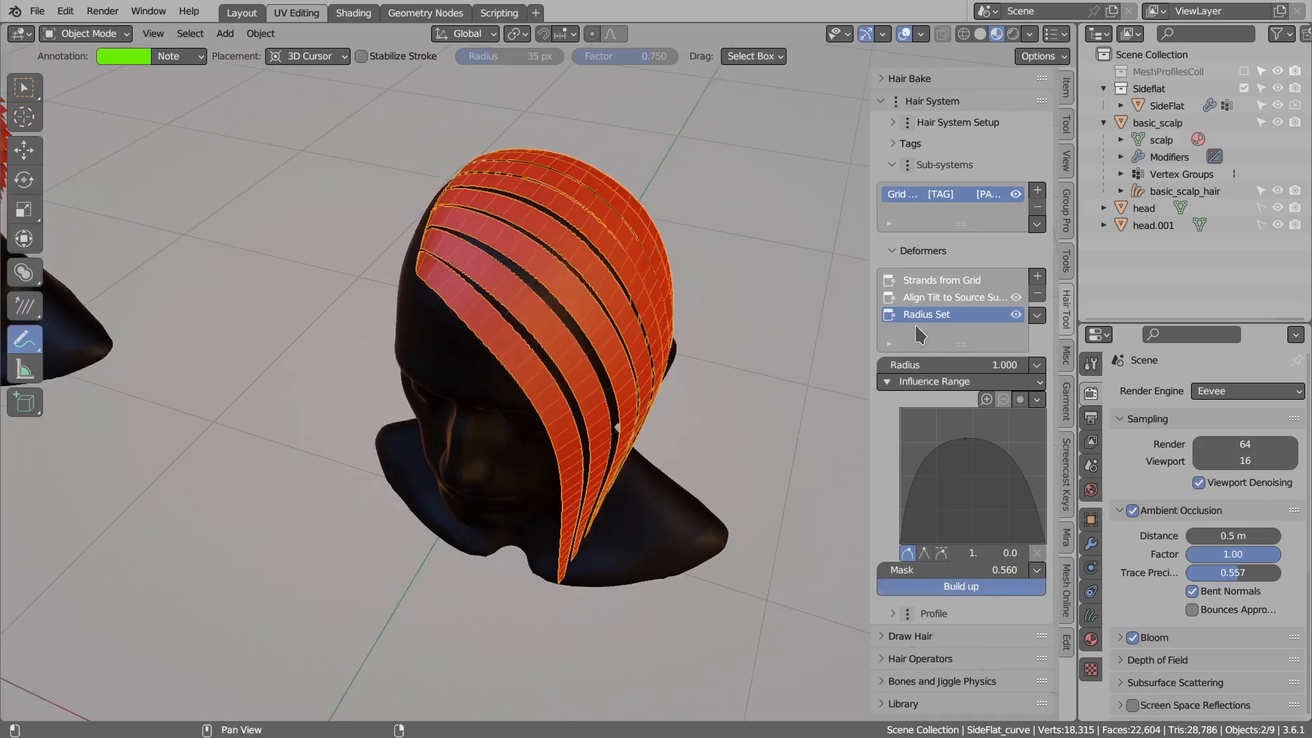
left_click(1037, 276)
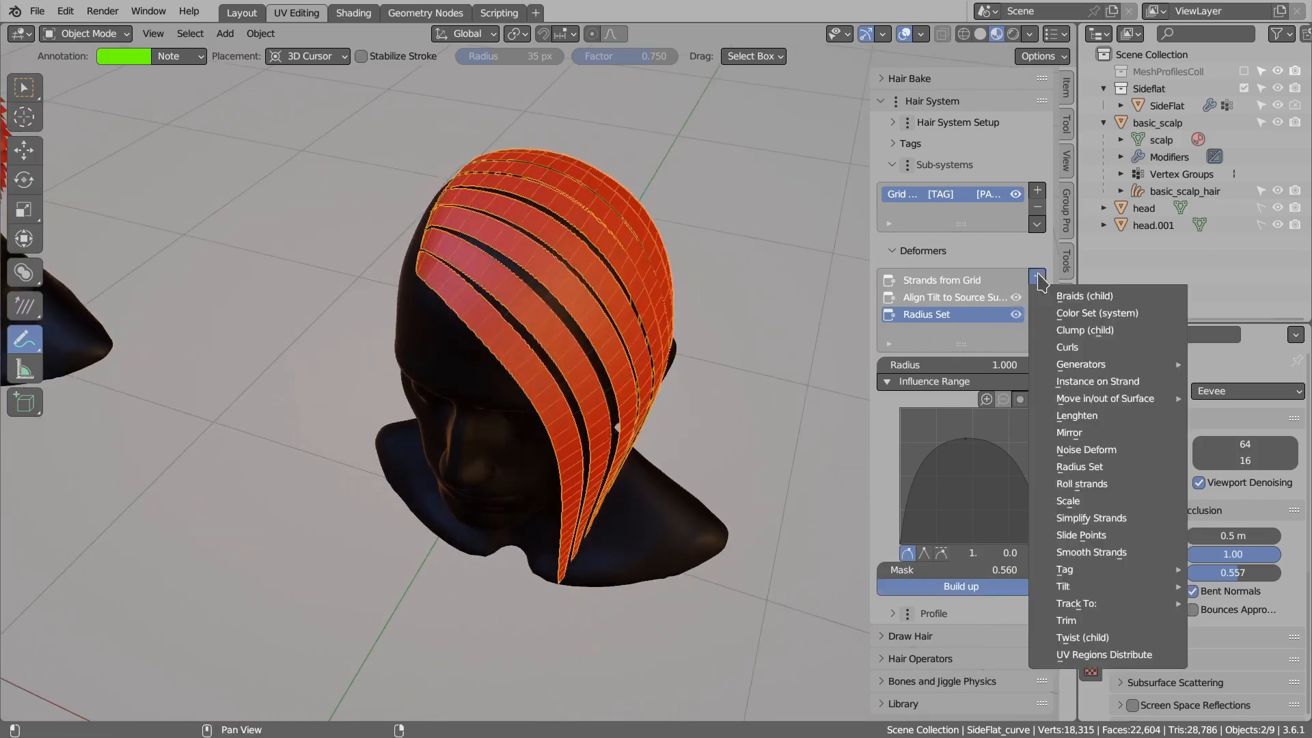
left_click(1076, 466)
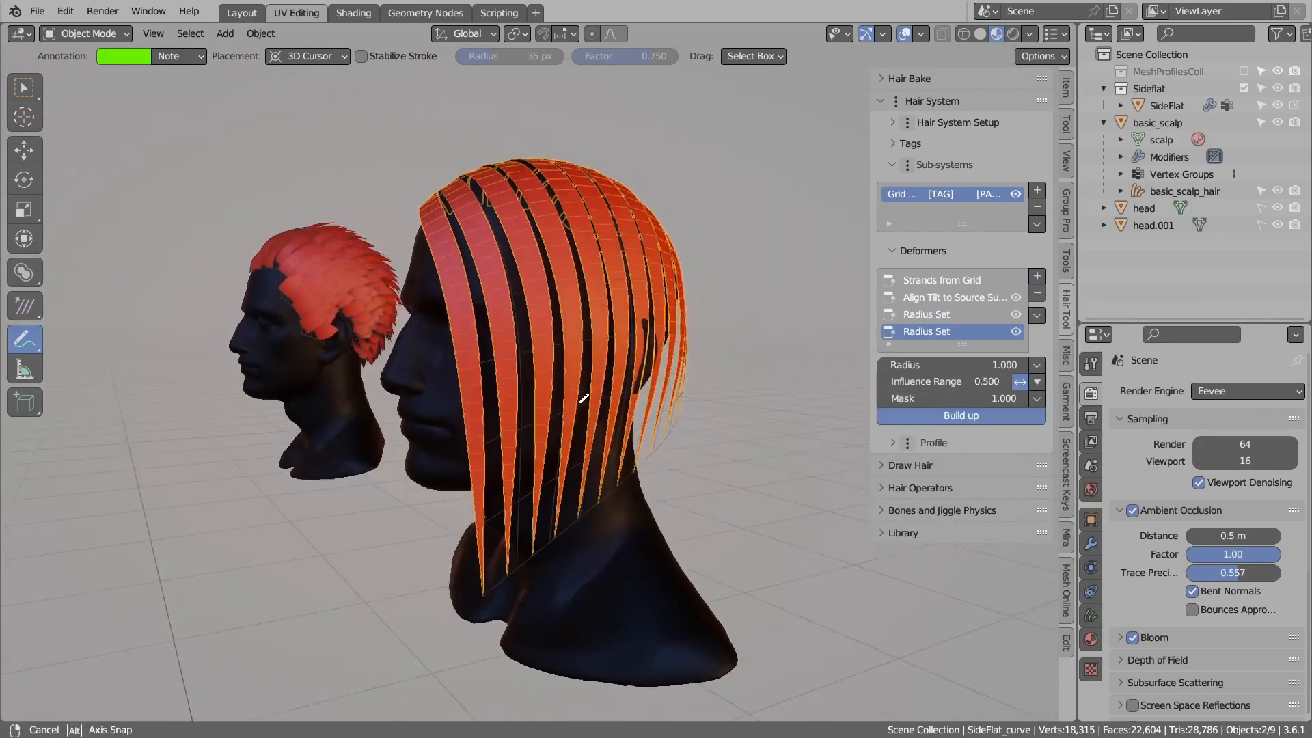
left_click_drag(589, 361, 576, 504)
left_click_drag(558, 389, 567, 489, "ctrl")
mouse_move(533, 342)
middle_mouse_down()
mouse_move(597, 384)
mouse_move(628, 471)
middle_mouse_up()
Toggle the first Radius Set deformer's visibility repeatedly to compare its effect on the strand width.
left_click(920, 315)
left_click(1016, 315)
left_click(1015, 315)
left_click(1016, 315)
left_click(1016, 315)
left_click(1016, 315)
left_click(1016, 315)
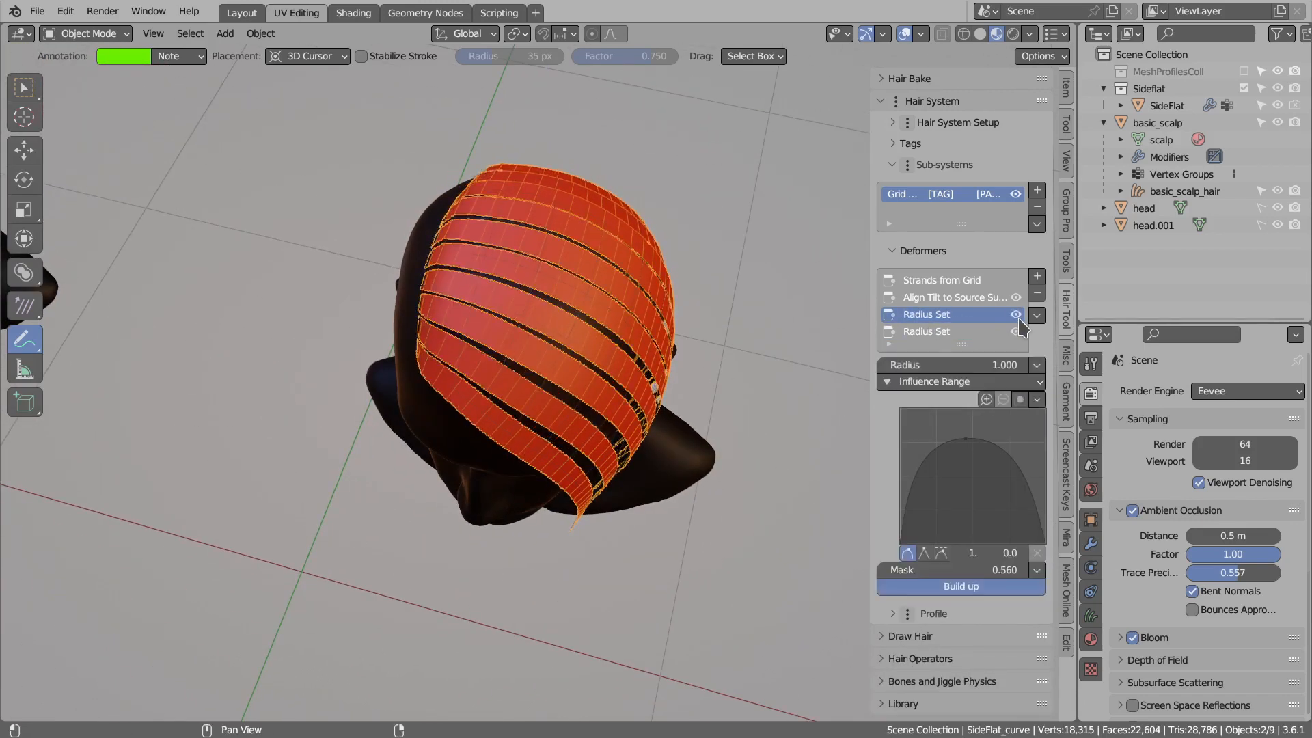
Toggle Build up on the second Radius Set deformer and reselect the first one.
left_click(950, 333)
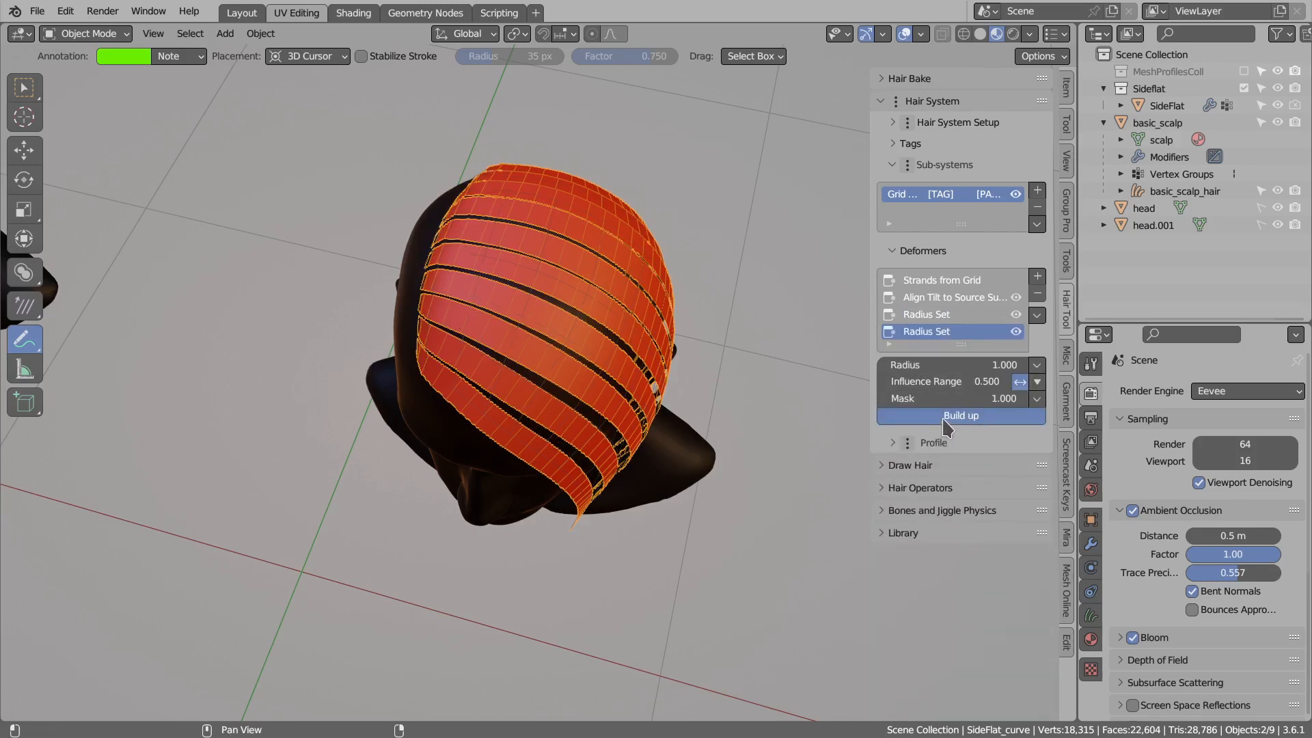
left_click(946, 422)
left_click(985, 316)
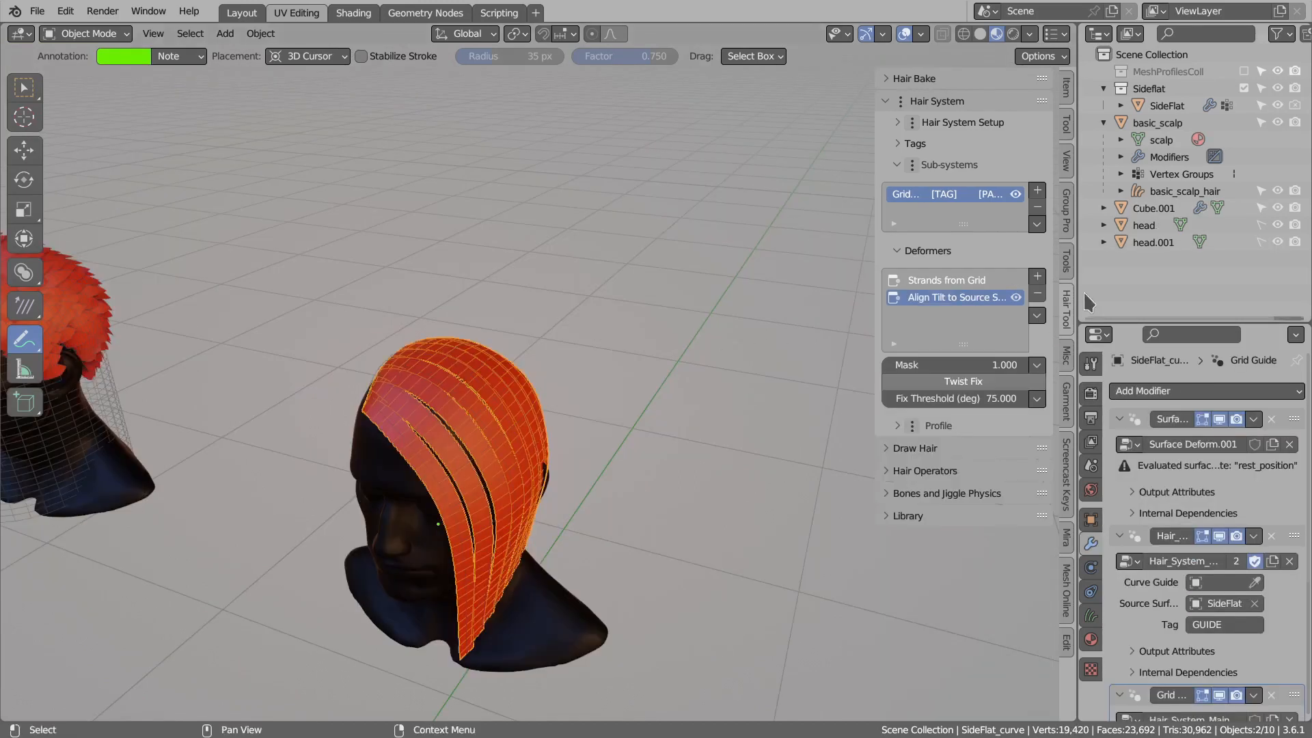
Add a Roll strands deformer after Align Tilt to Source Surface on the side hair.
left_click(1037, 276)
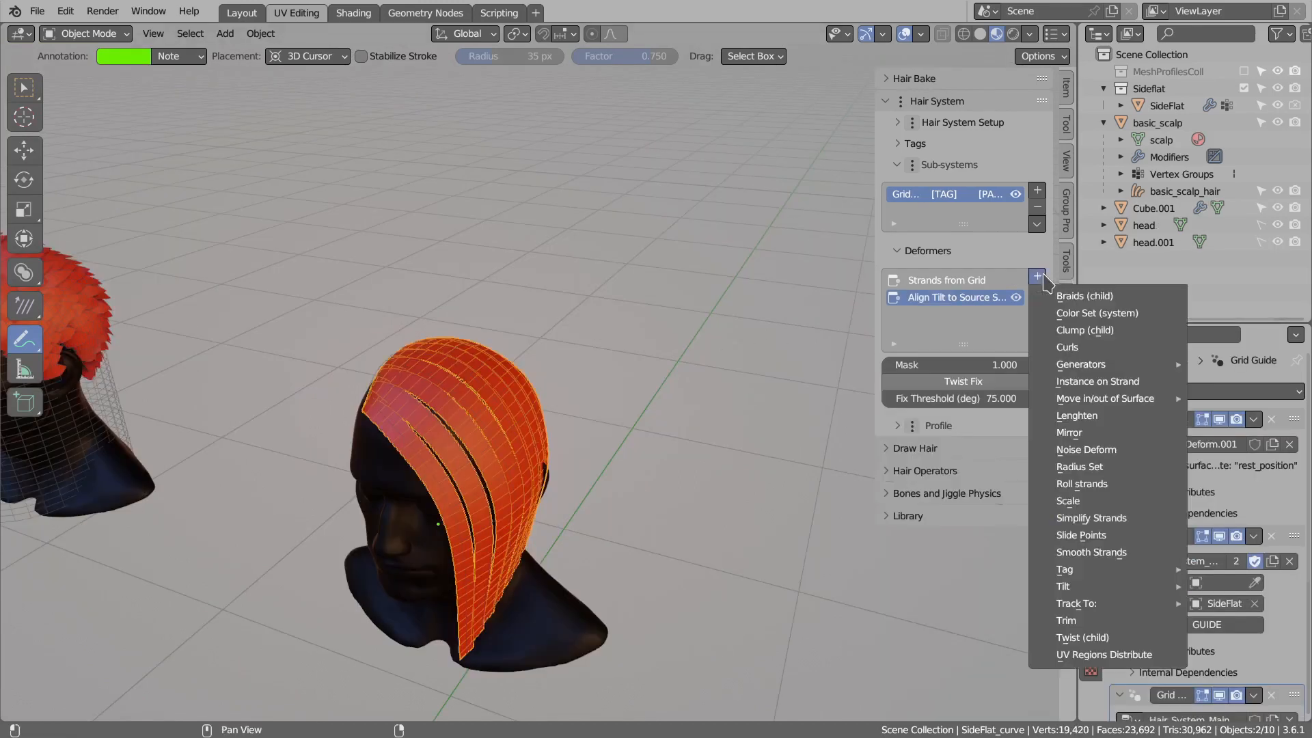
left_click(1087, 484)
middle_click_drag(533, 382, 581, 396)
scroll(592, 403, "up", 1)
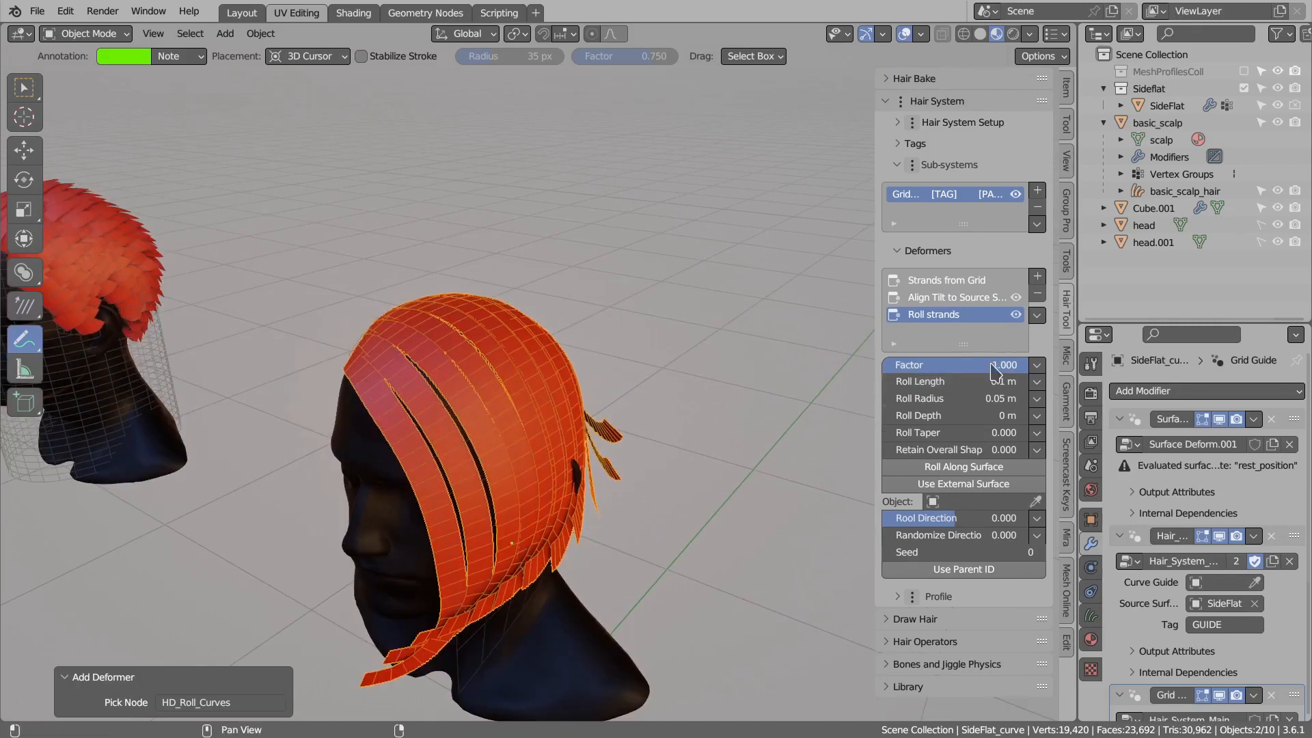
Set the Roll strands deformer's Roll Length to 0.15 m and Roll Radius to 0.04 m.
mouse_move(1007, 370)
left_mouse_down()
mouse_move(937, 369)
mouse_move(1028, 370)
mouse_move(984, 382)
mouse_move(1016, 383)
mouse_move(1004, 382)
left_mouse_up()
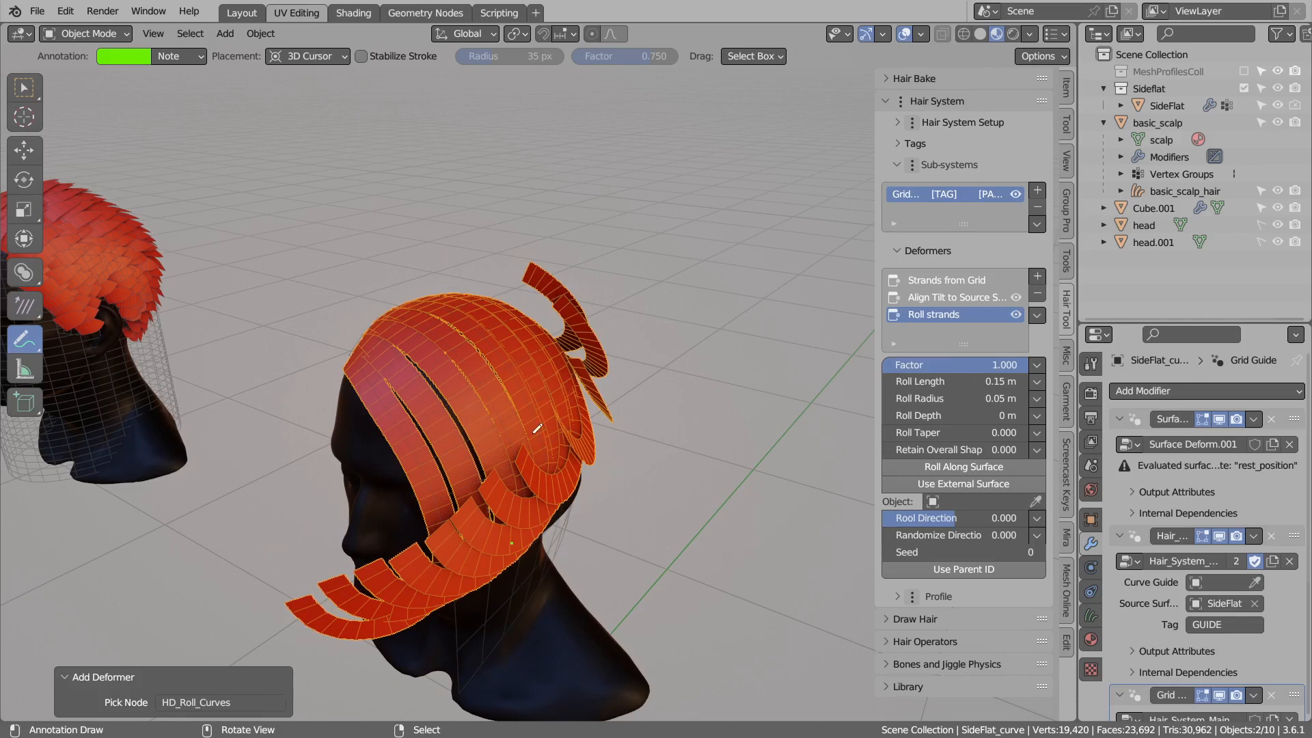
left_click_drag(984, 399, 976, 398)
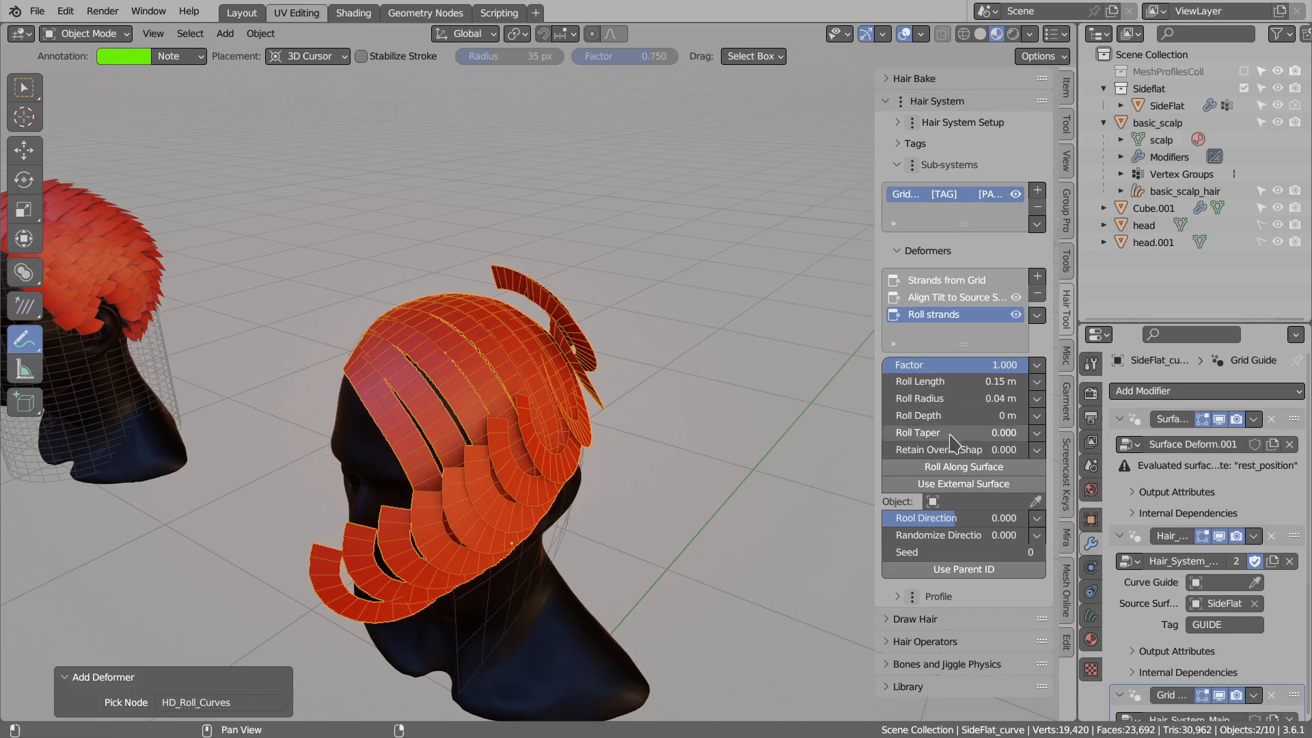
Sketch an annotation circle and radius line over a rolled strand, and undo the strokes.
middle_click_drag(806, 417, 776, 413)
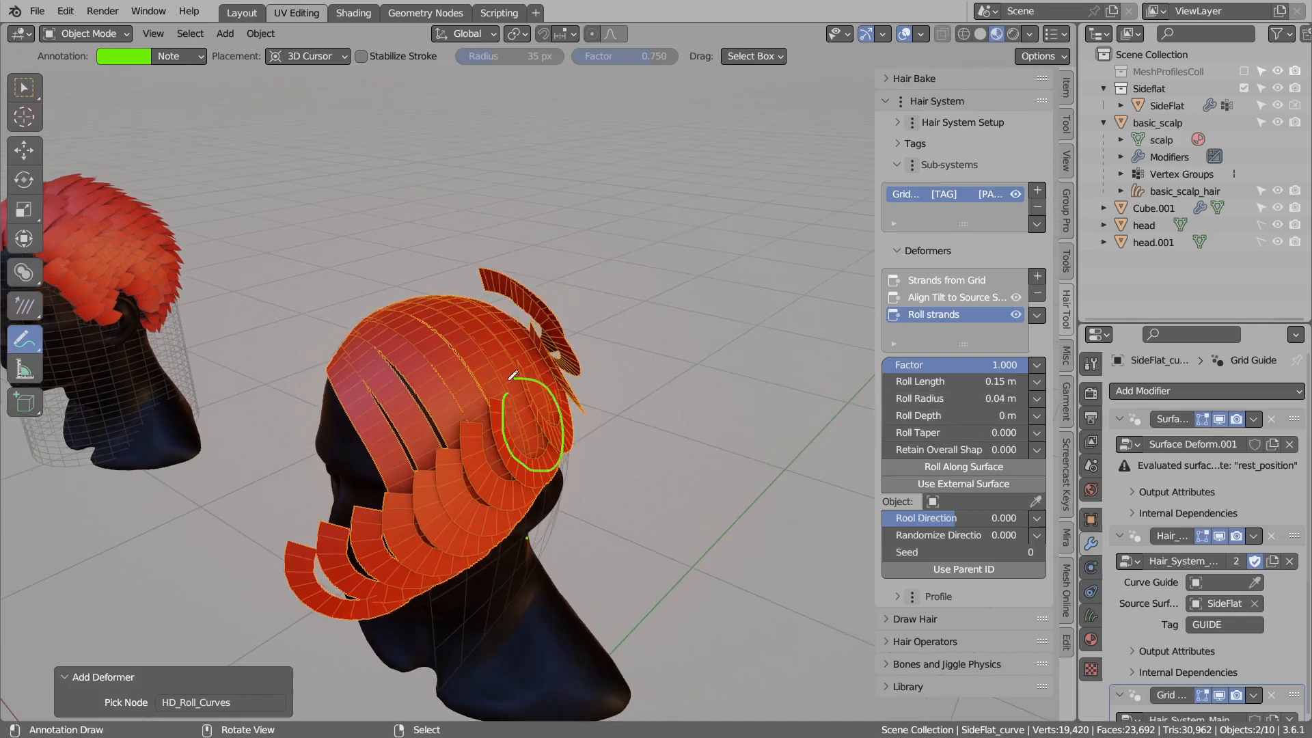
left_click_drag(513, 375, 517, 427)
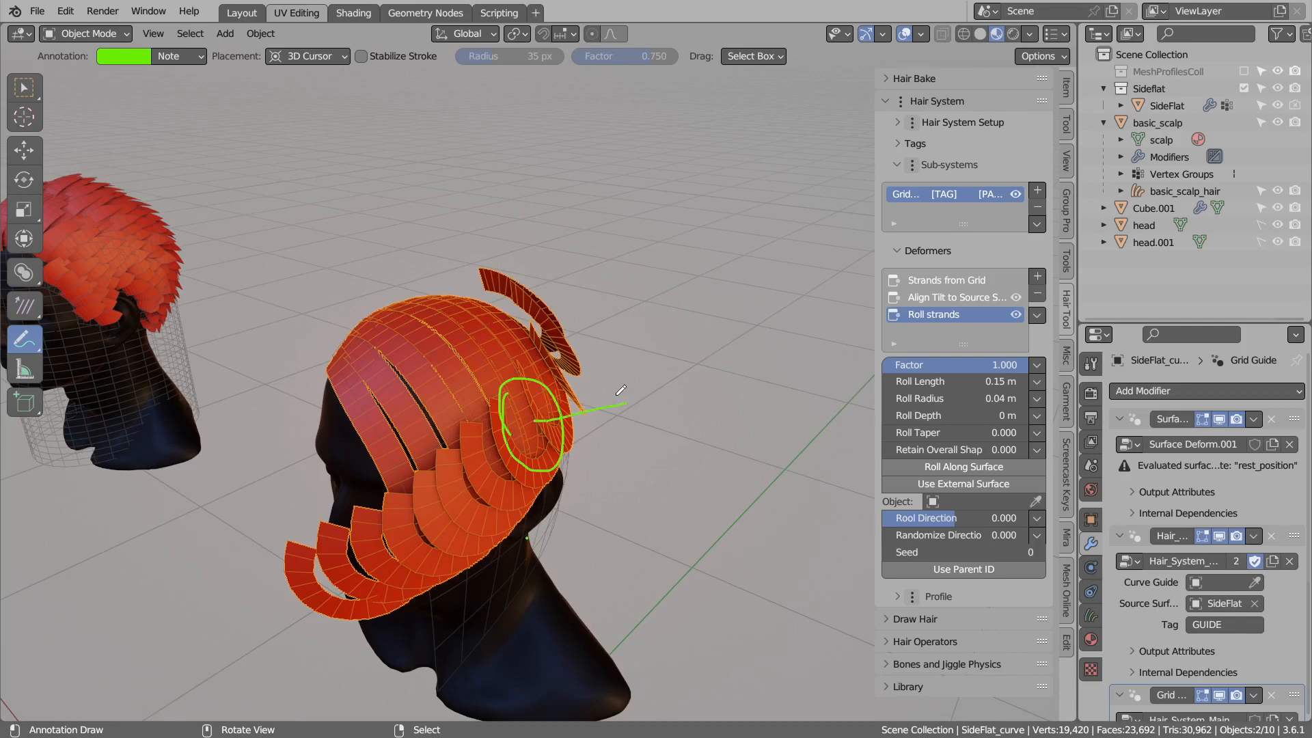
key("ctrl+z")
key("ctrl+z")
key("ctrl+z")
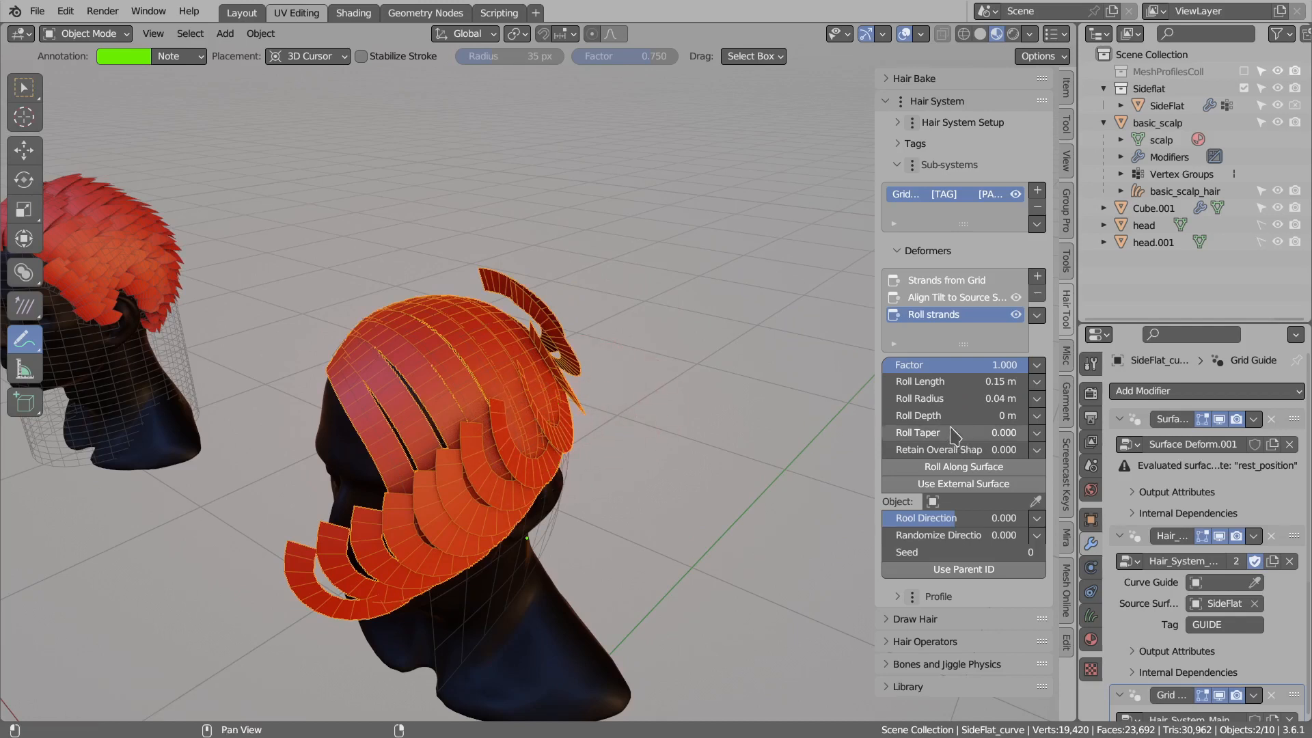
Try a Roll Depth of 1.44 m and a Roll Taper of 1.000, undoing each change.
left_click_drag(929, 420, 1025, 415)
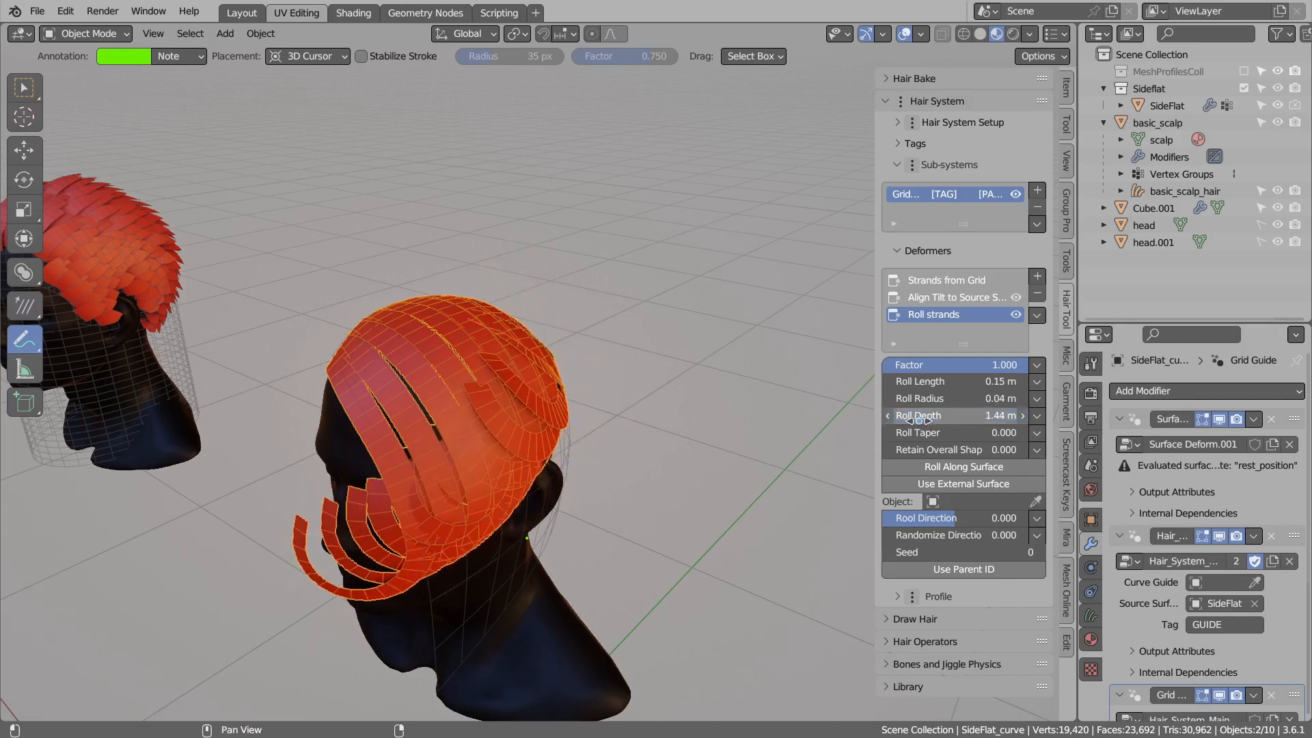
key("ctrl+z")
left_click_drag(938, 438, 1011, 439)
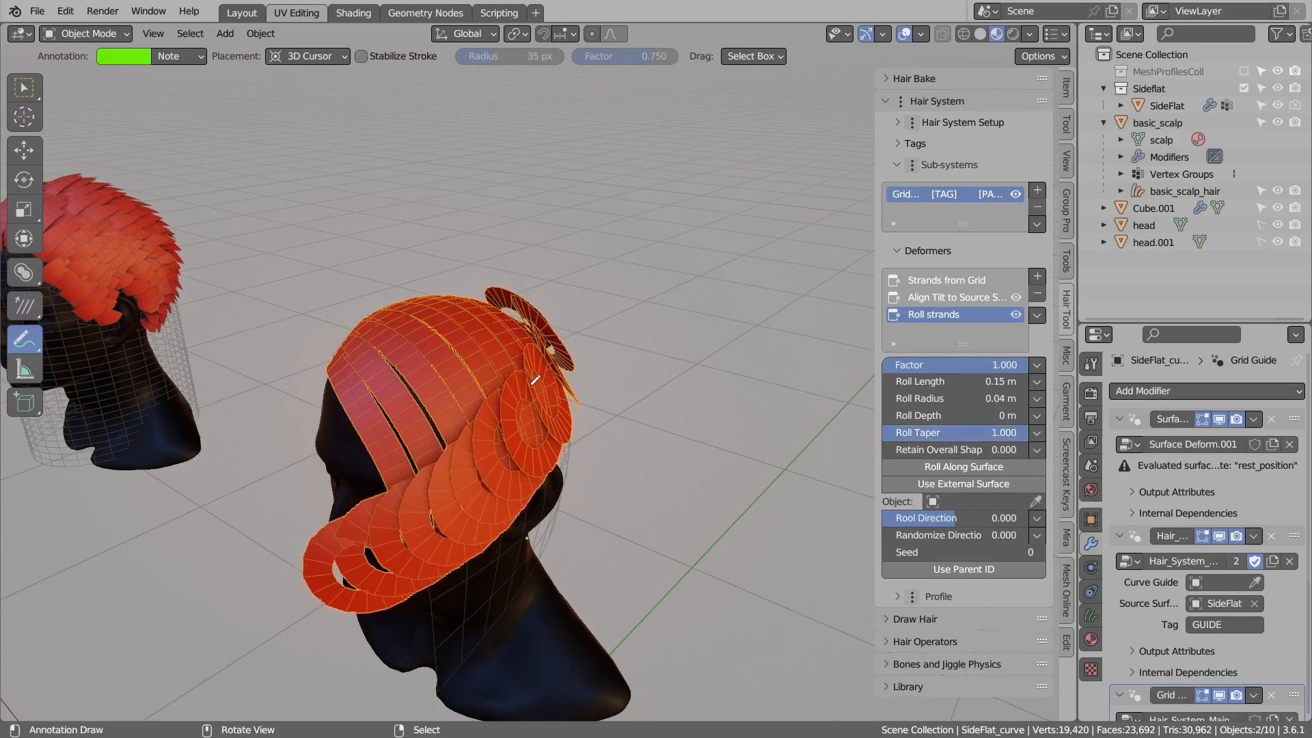
key("ctrl+z")
Try Retain Overall Shape at 1.000, trace the strands with temporary annotations, and reset it to 0.000.
mouse_move(992, 437)
left_mouse_down()
mouse_move(854, 437)
mouse_move(1035, 459)
left_mouse_up()
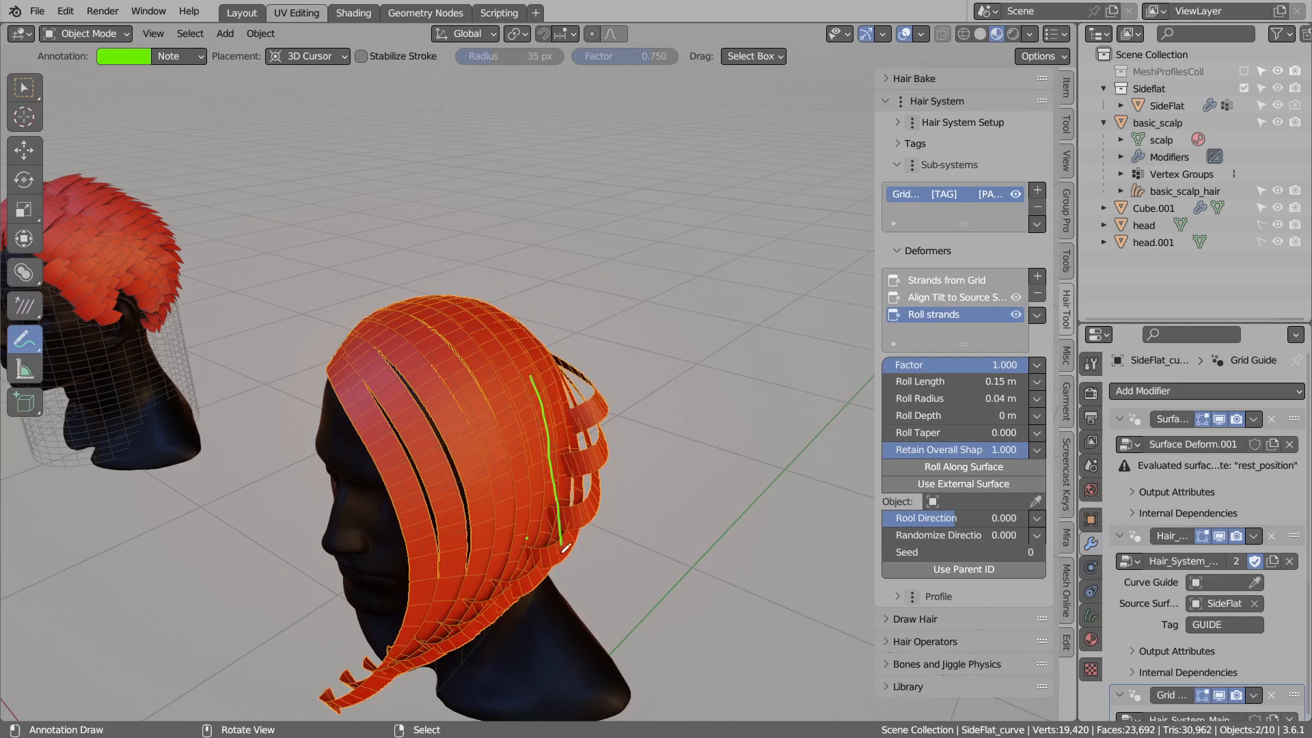
left_click_drag(507, 411, 521, 574)
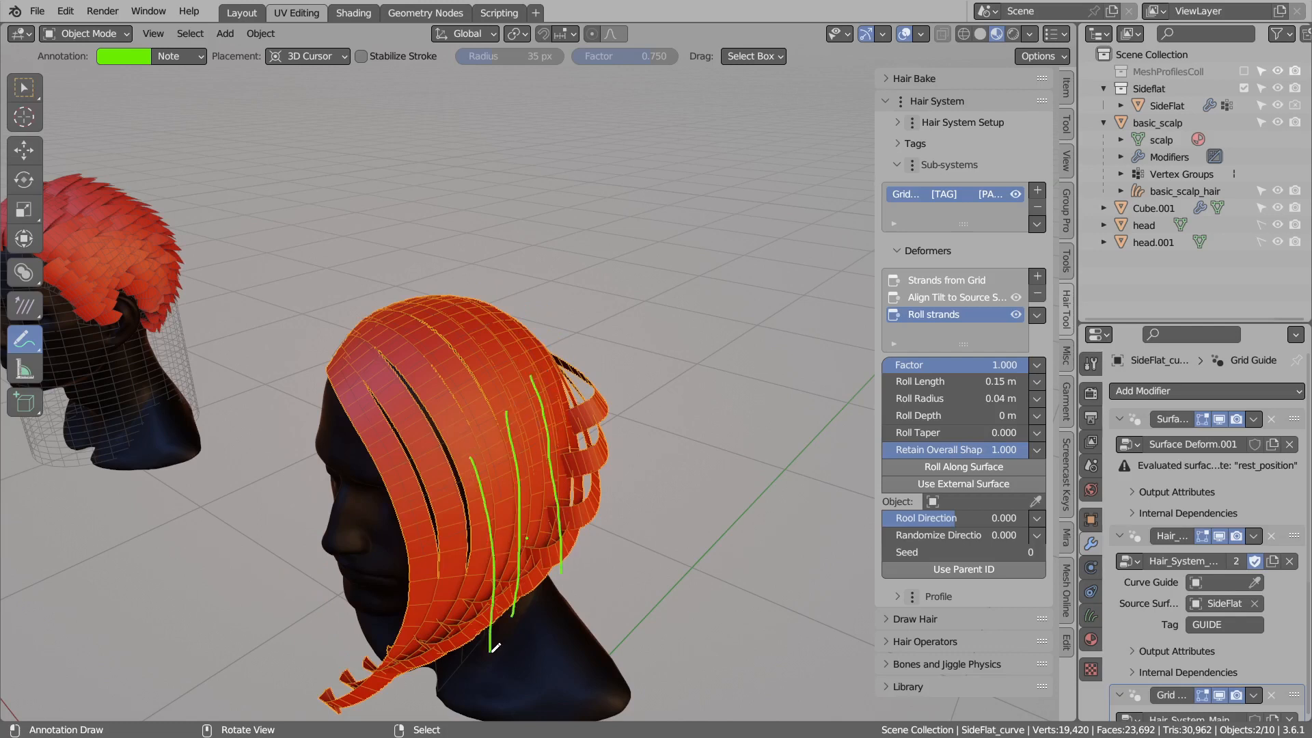
mouse_move(539, 379)
left_mouse_down("ctrl")
mouse_move(498, 439)
mouse_move(601, 567)
mouse_move(570, 587)
left_mouse_up("ctrl")
left_click_drag(970, 452, 894, 452)
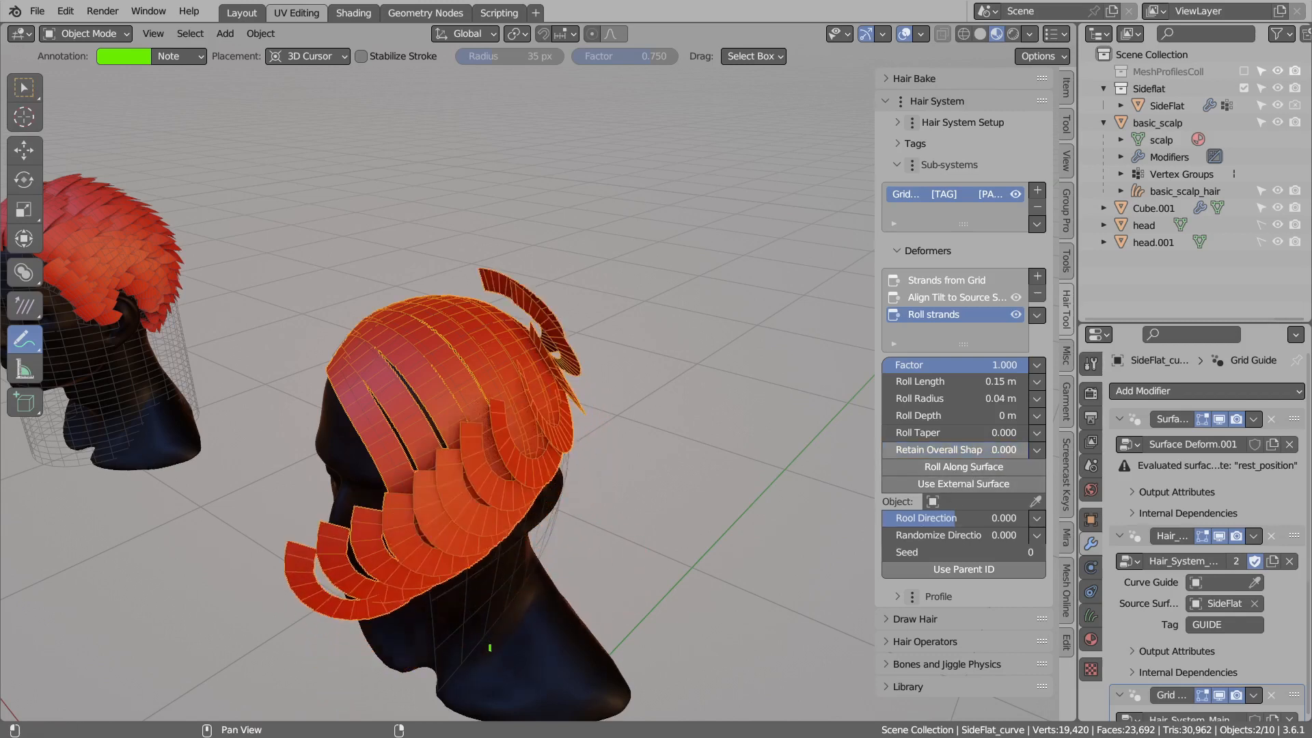
Enable Roll Along Surface on the Roll strands deformer and mark the roll direction with a temporary arrow annotation.
left_click(988, 468)
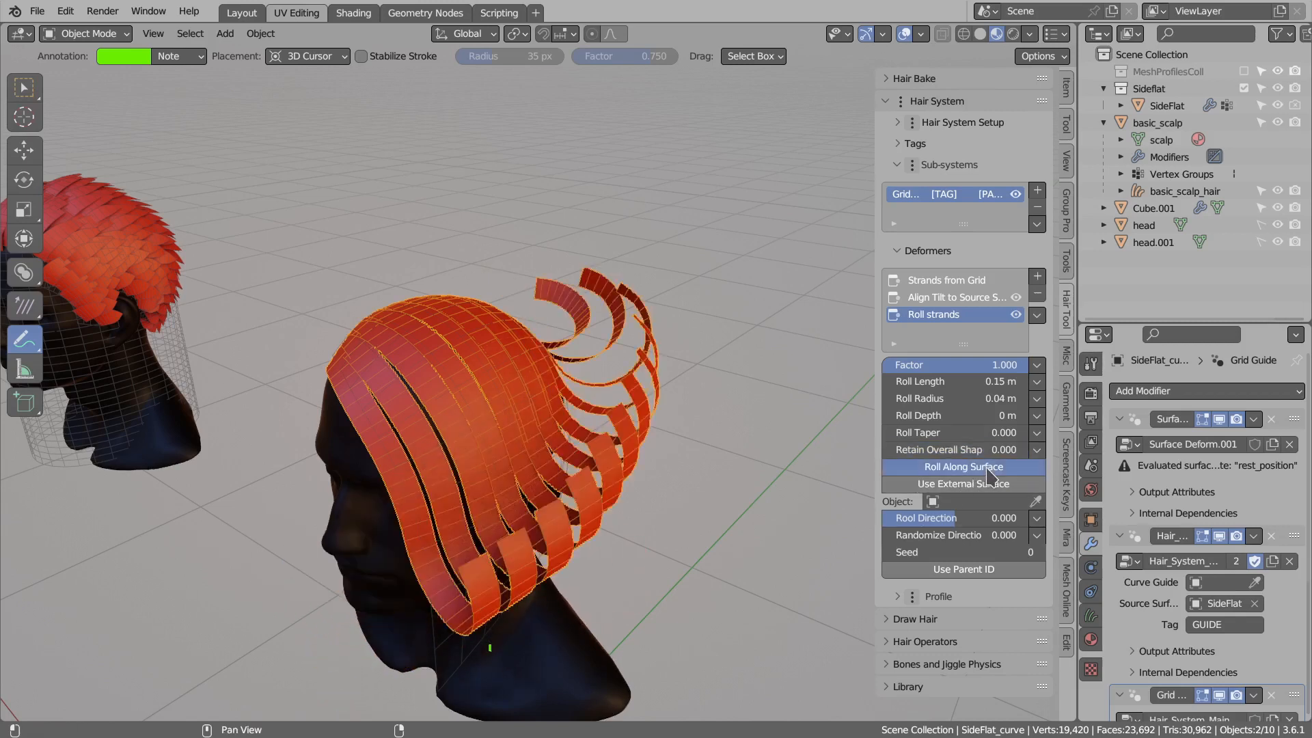
middle_click_drag(656, 424, 561, 429)
right_click(564, 436)
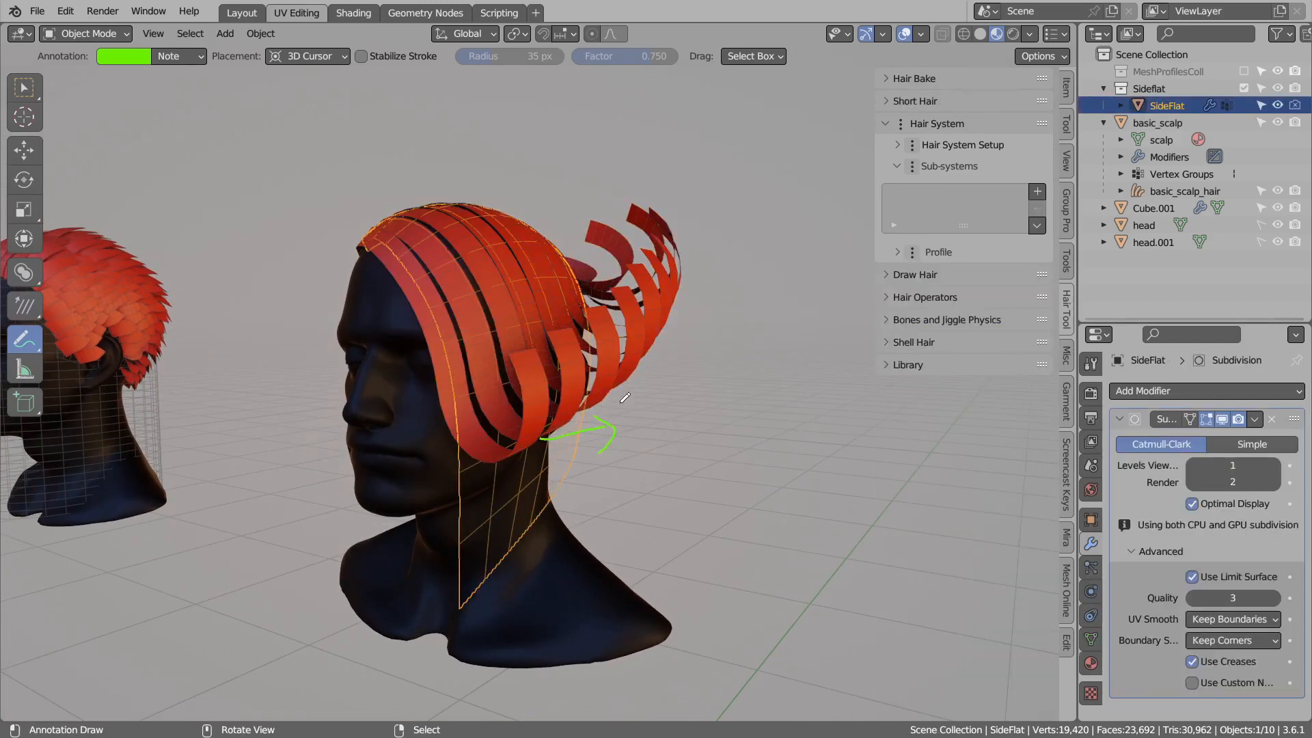
left_click_drag(572, 418, 589, 441, "ctrl")
middle_click_drag(606, 386, 571, 465)
right_click(647, 395)
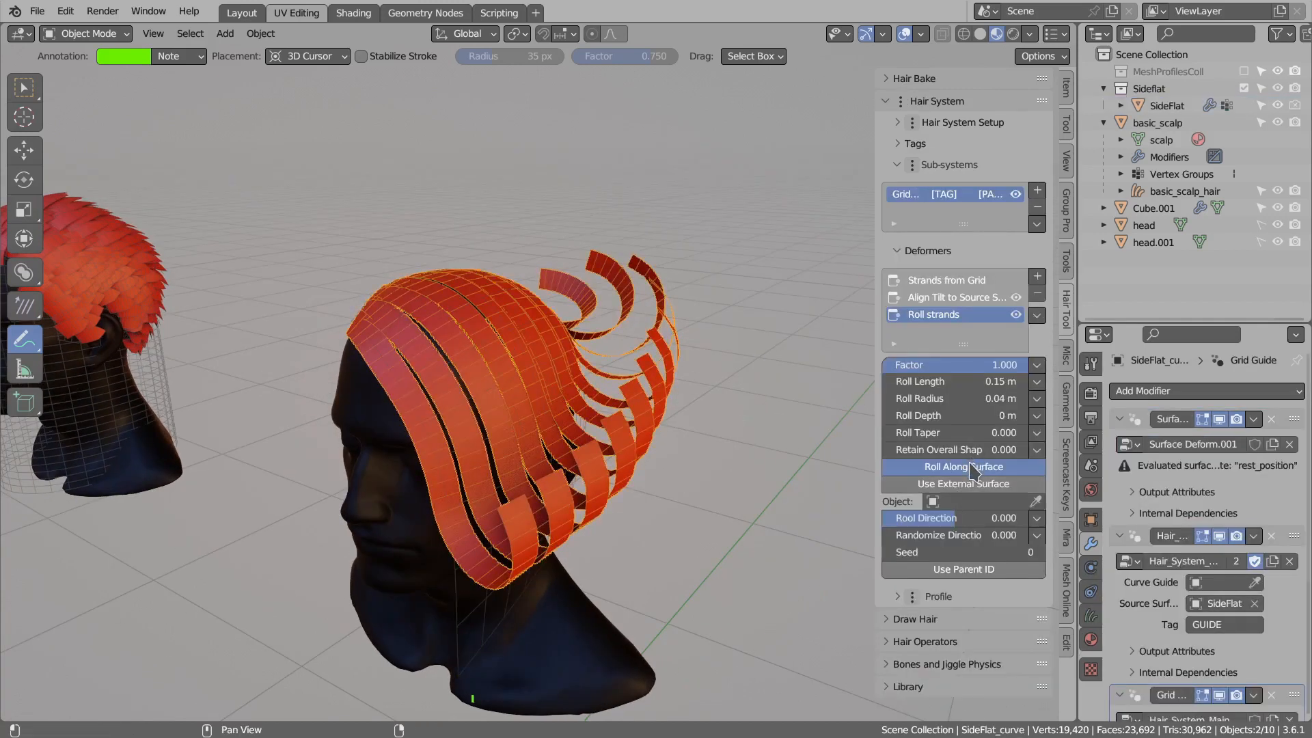
Check the external surface object choices for Roll strands, and select the hair on the scalp head for comparison.
left_click(934, 502)
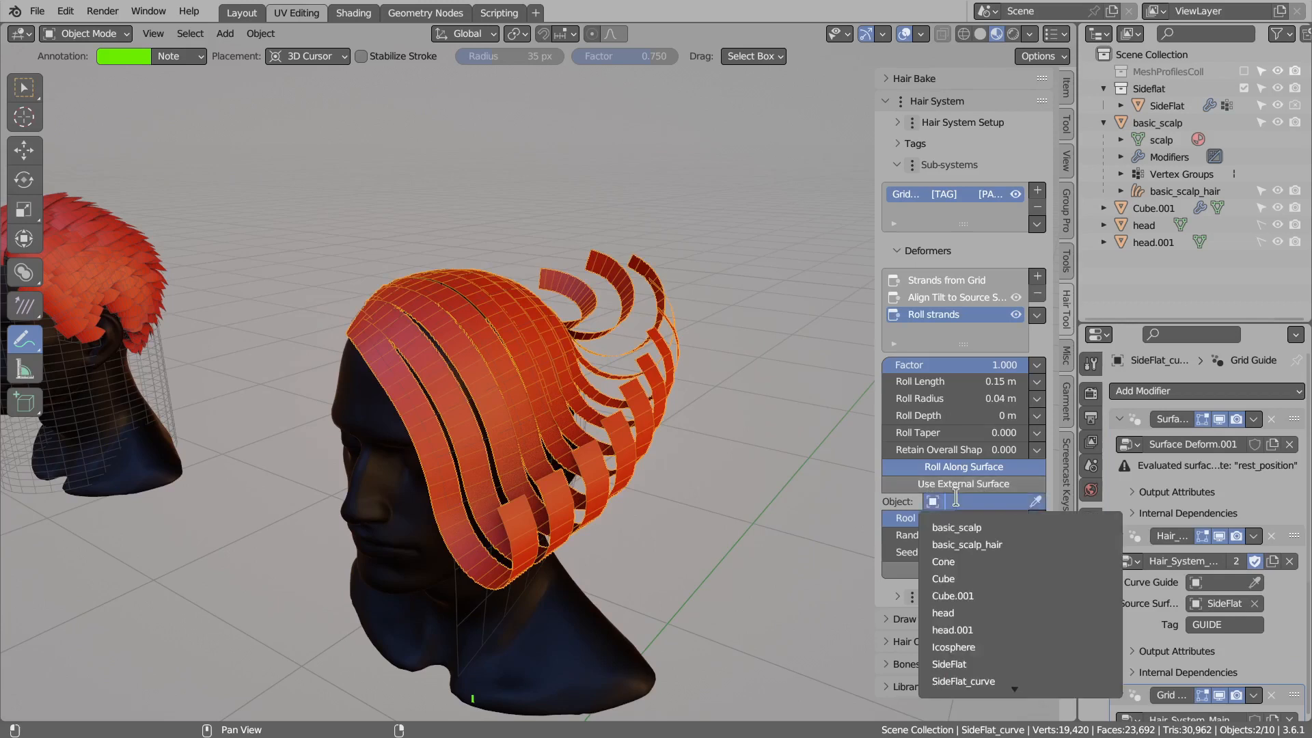
left_click(909, 501)
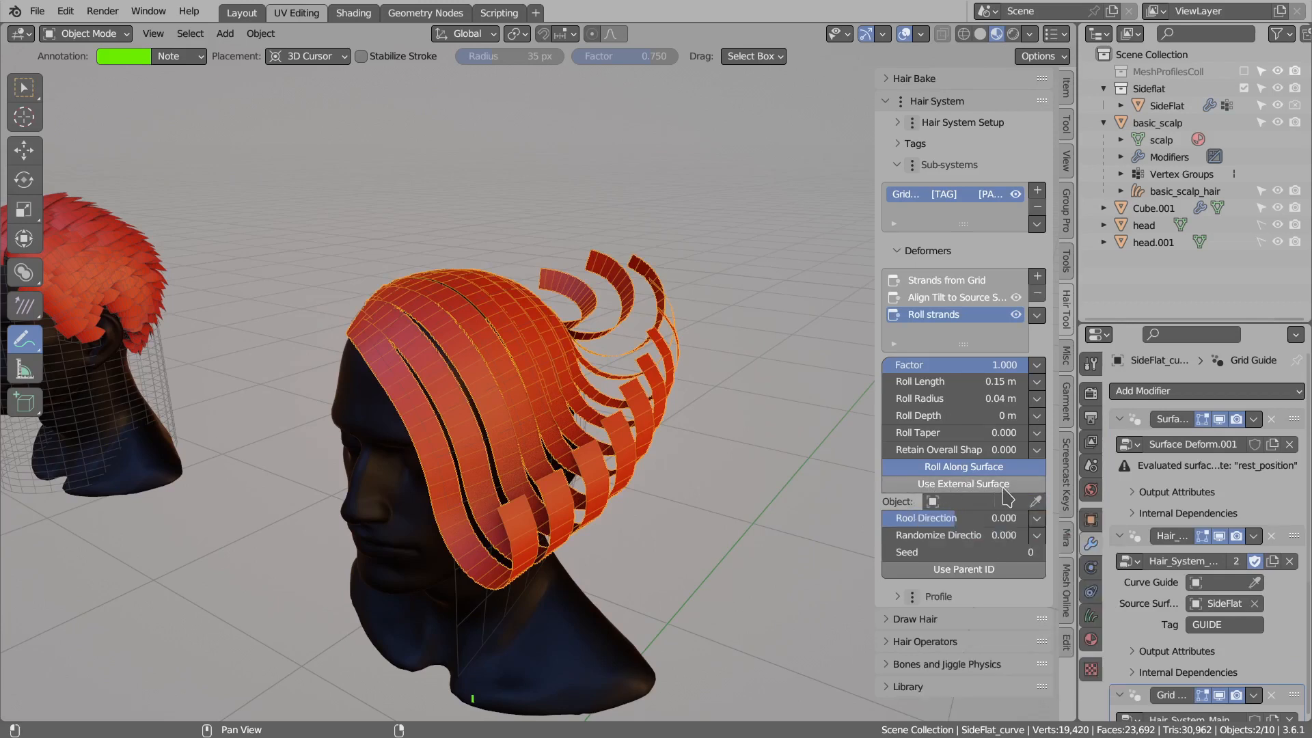
middle_click_drag(459, 351, 483, 350)
middle_click_drag(219, 310, 655, 386, "shift")
scroll(567, 335, "up", 2)
right_click(565, 330)
scroll(594, 333, "up", 2)
scroll(612, 414, "down", 2)
mouse_move(612, 431)
middle_mouse_down()
mouse_move(628, 414)
mouse_move(623, 433)
middle_mouse_up()
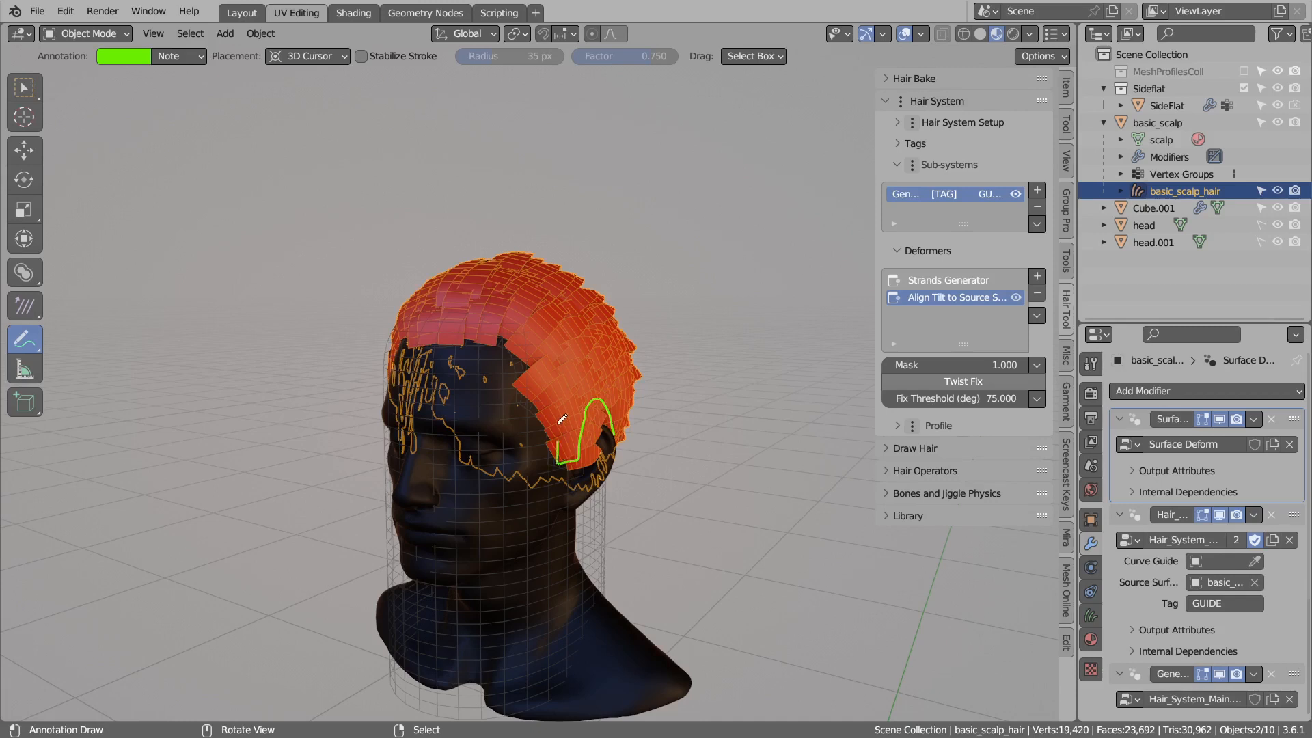
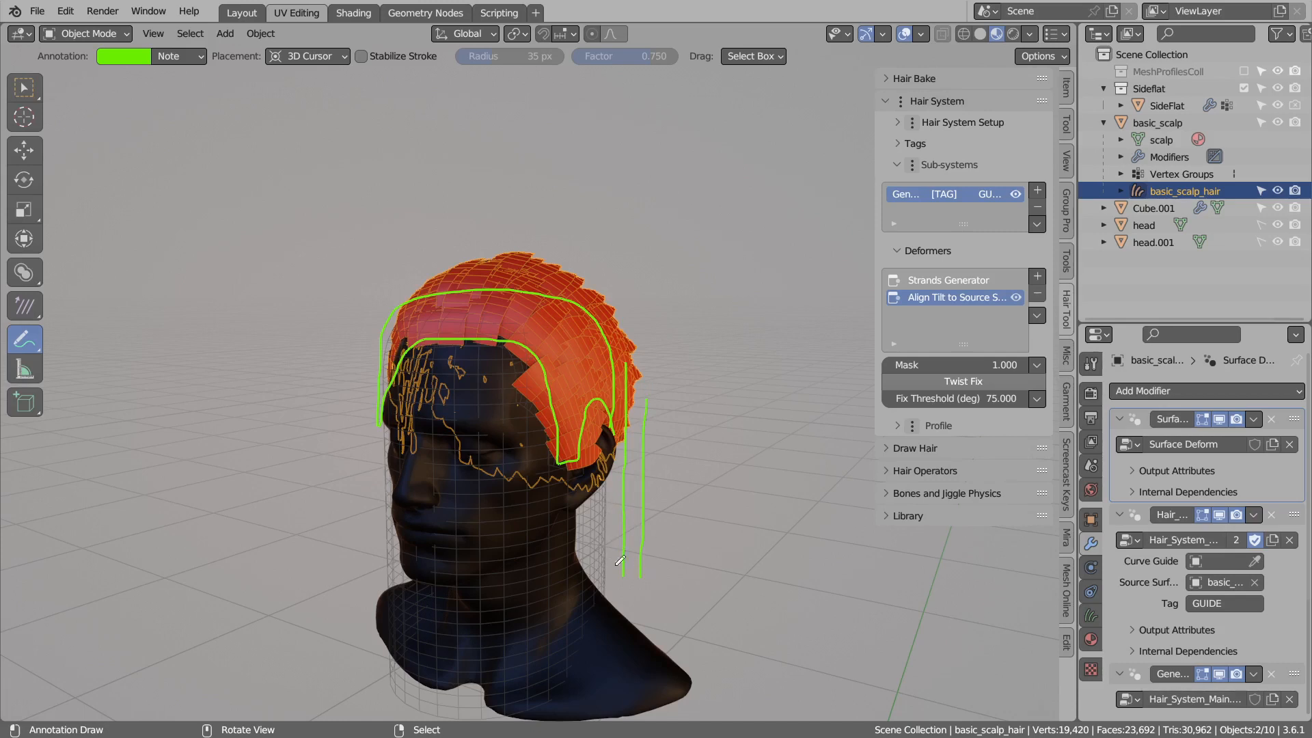
Select the Cube.001 cage around the scalp head and try scaling it.
right_click(576, 546)
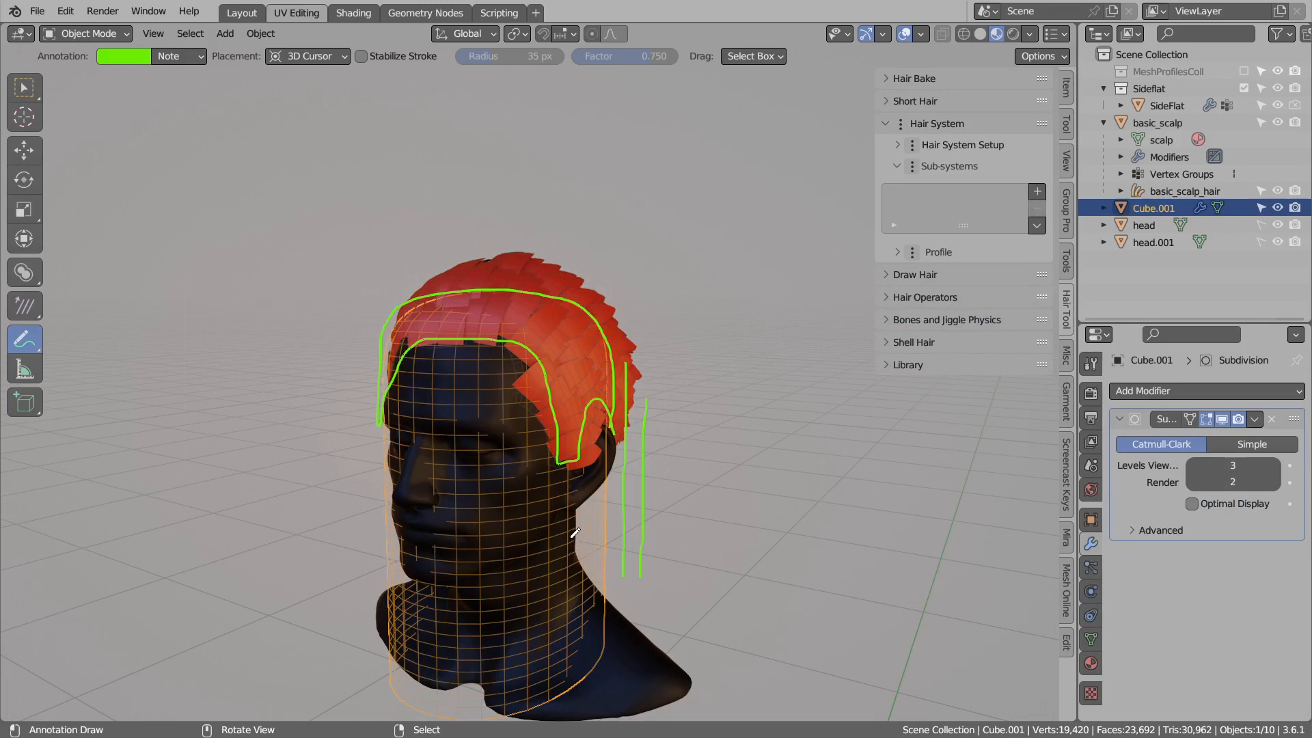
key("s")
key("Escape")
right_click_drag(358, 512, 507, 579, "ctrl")
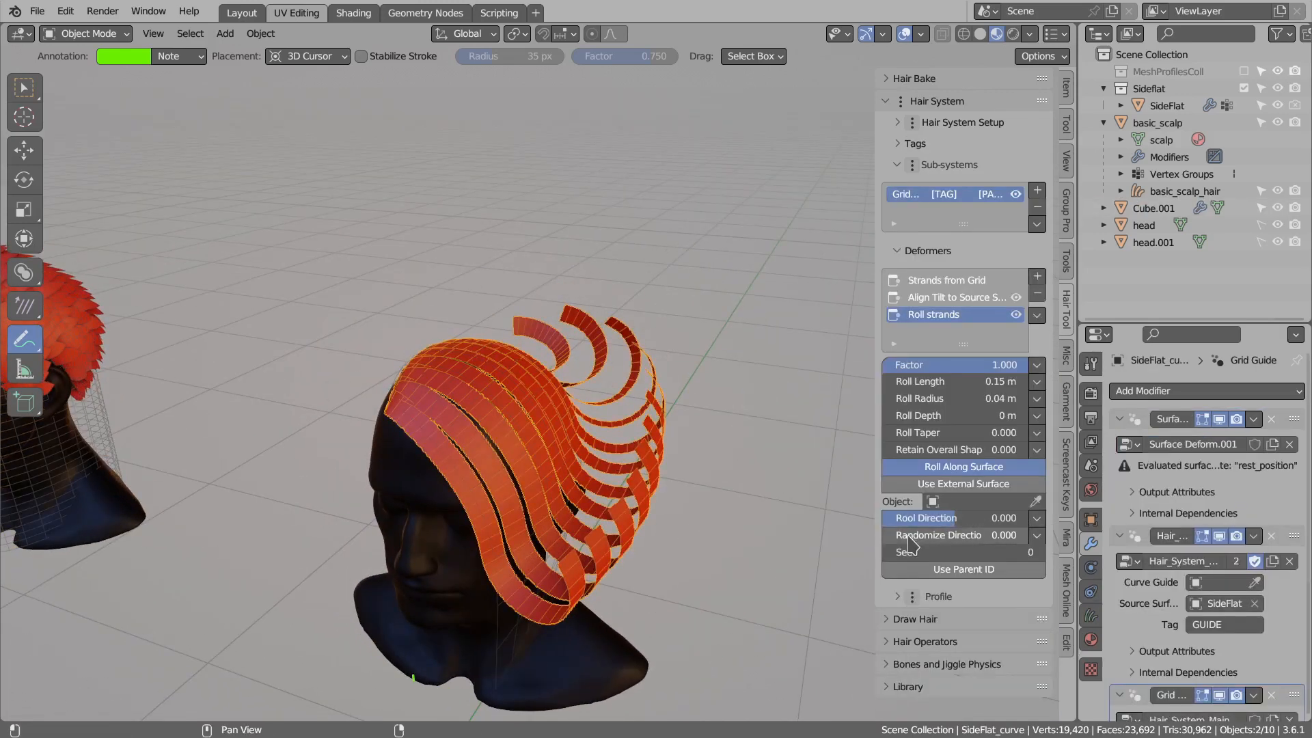
Set Roll Length to 0.1 m, roll direction to -0.037, Randomize Direction to 0.167 and Seed to 5 on the Roll strands deformer.
left_click_drag(926, 518, 973, 535)
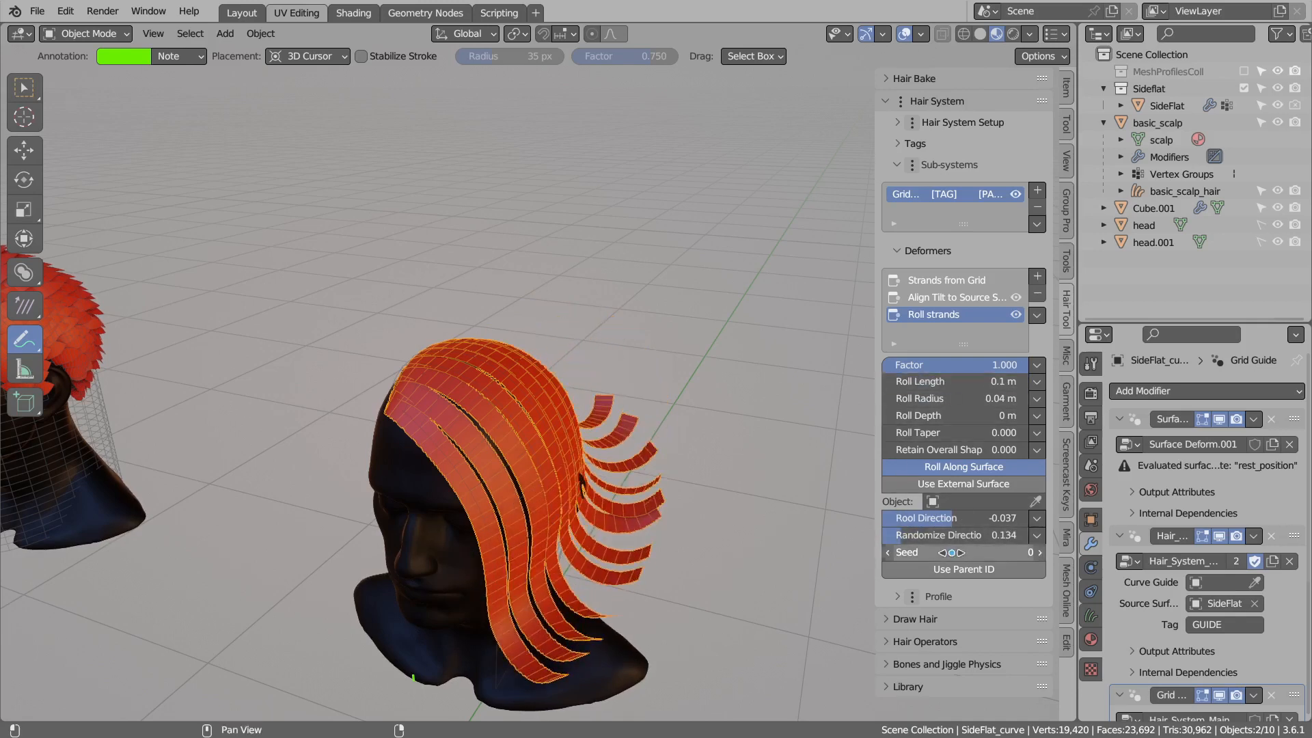
left_click_drag(922, 552, 965, 535)
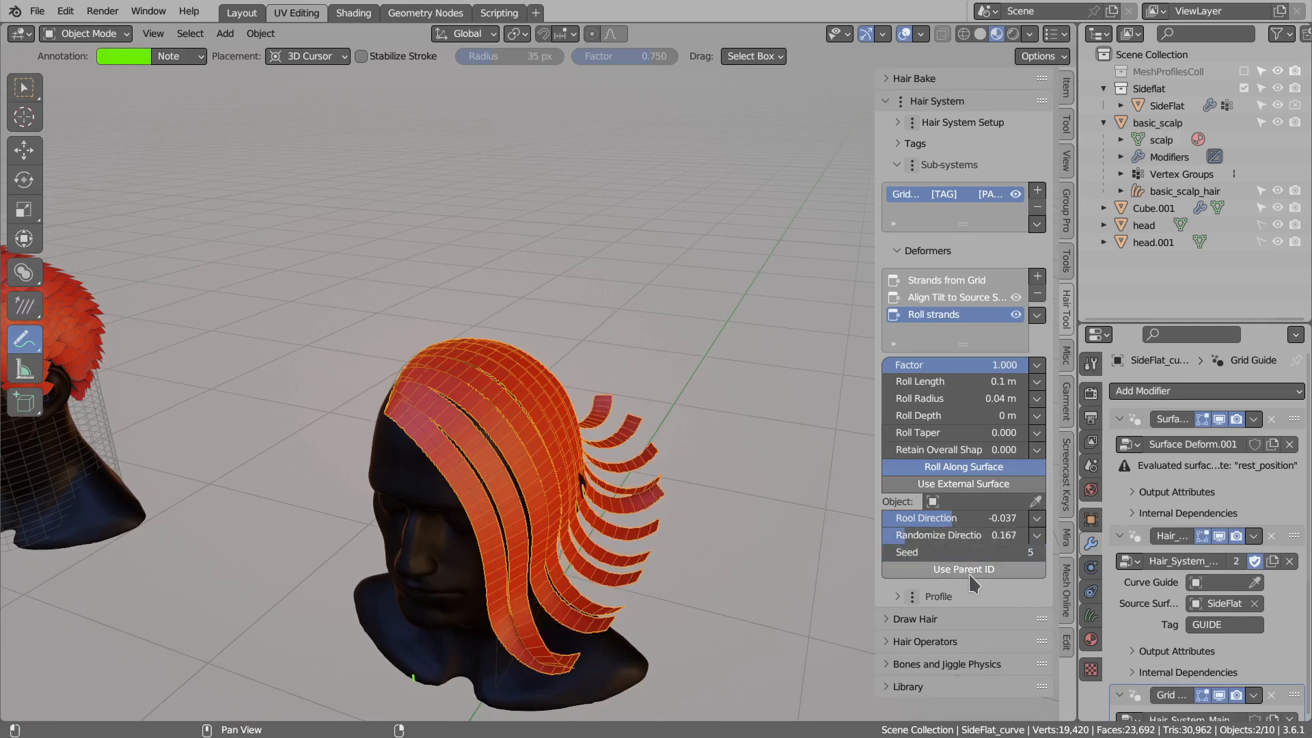
Circle the lower rolled strand tips with temporary annotations and undo the strokes.
middle_click_drag(665, 535, 621, 566, "shift")
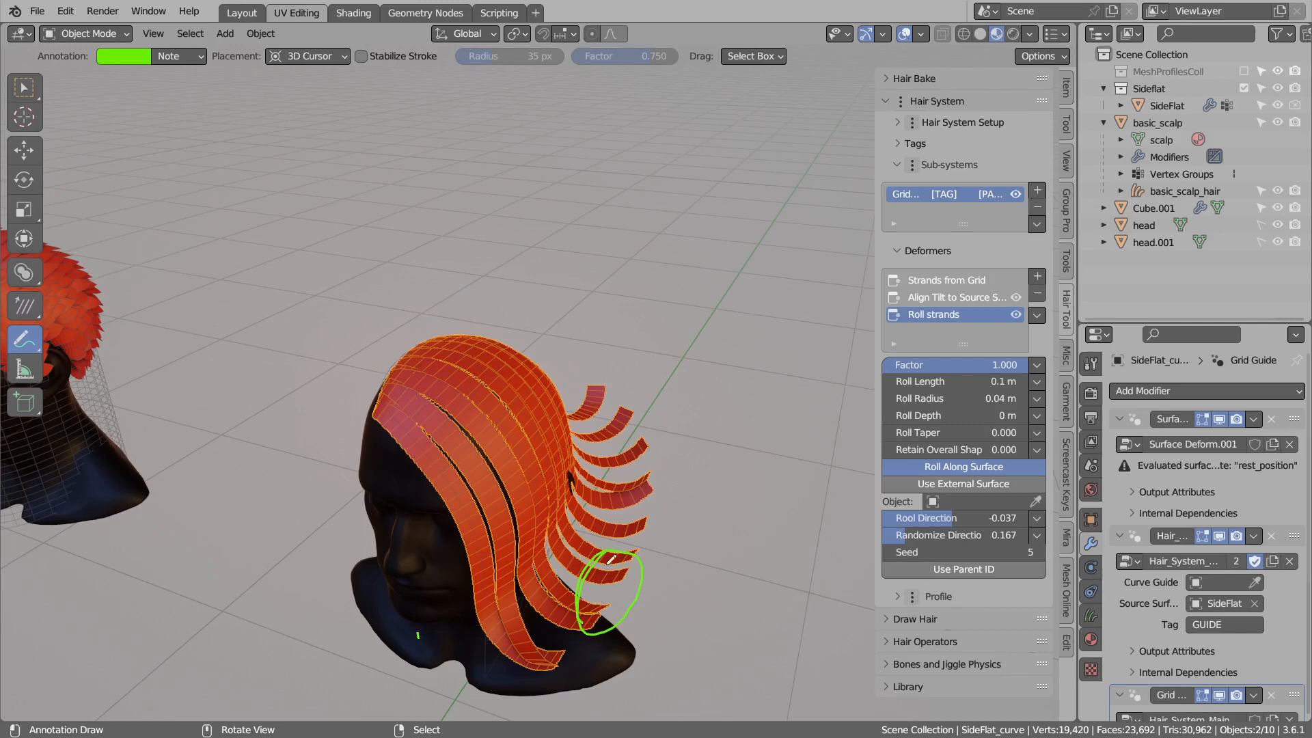
key("ctrl+z")
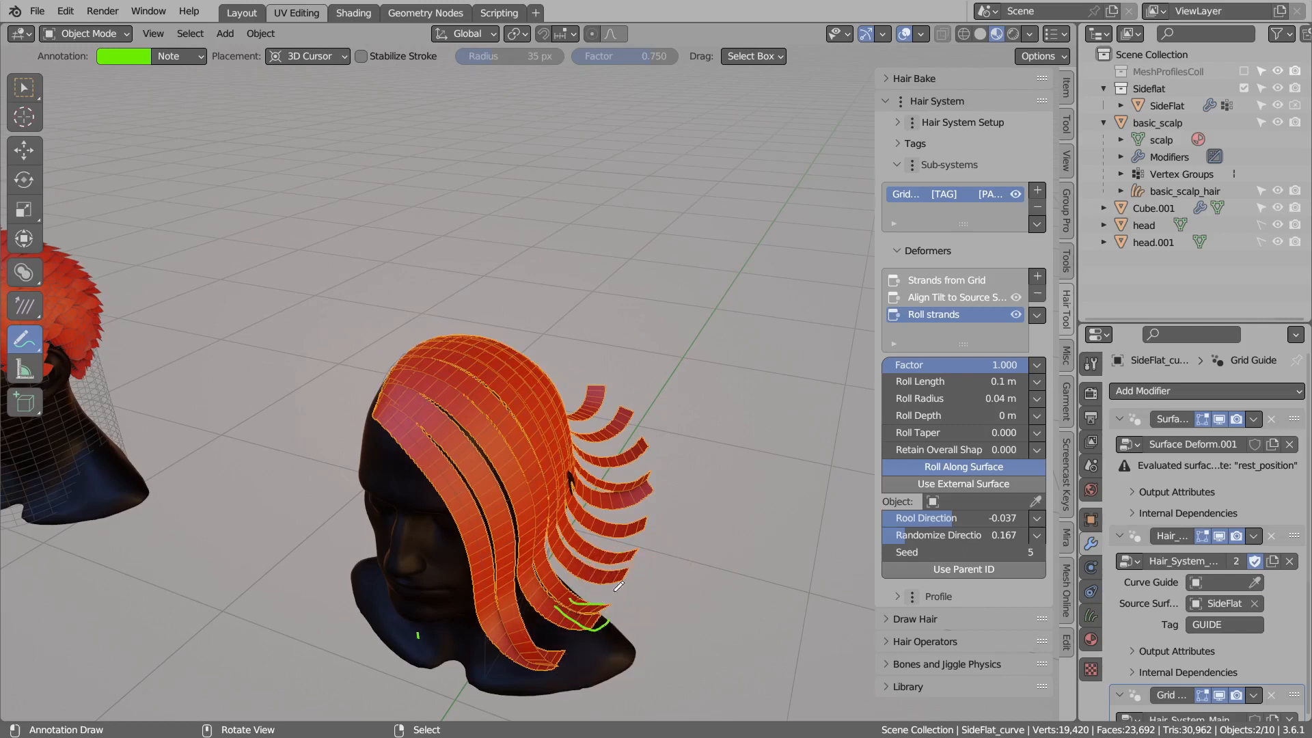
key("ctrl+z")
key("ctrl+z")
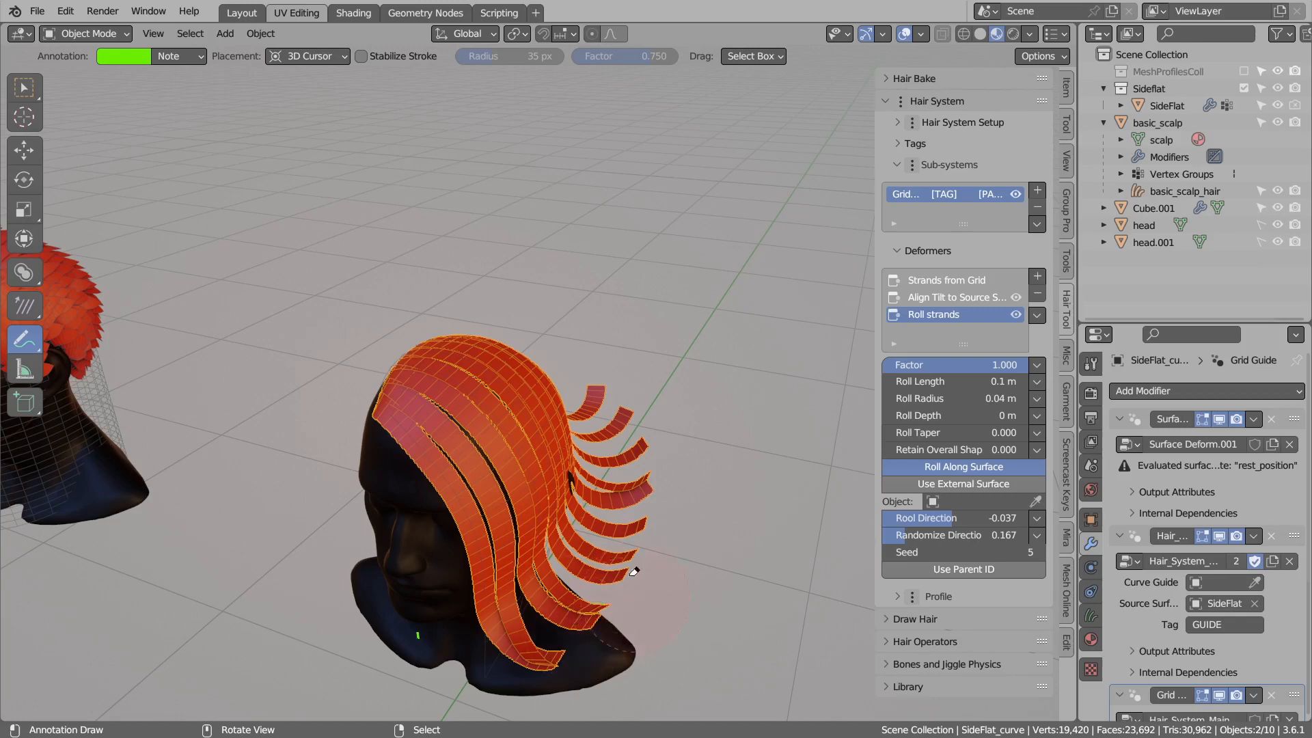
mouse_move(617, 547)
left_mouse_down()
mouse_move(635, 559)
mouse_move(631, 596)
left_mouse_up()
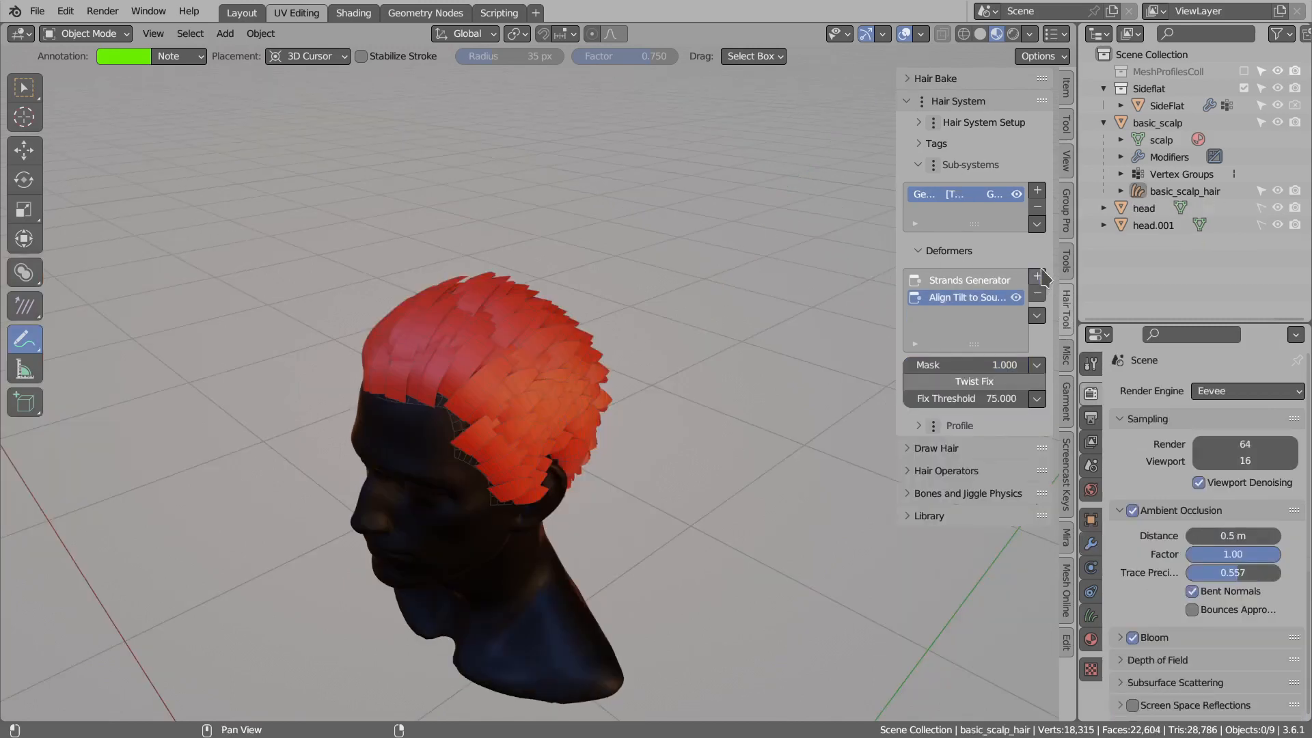
Add a Scale deformer of 1.880 to the scalp hair and randomize it with a Rand Variance of 0.860.
left_click(1037, 276)
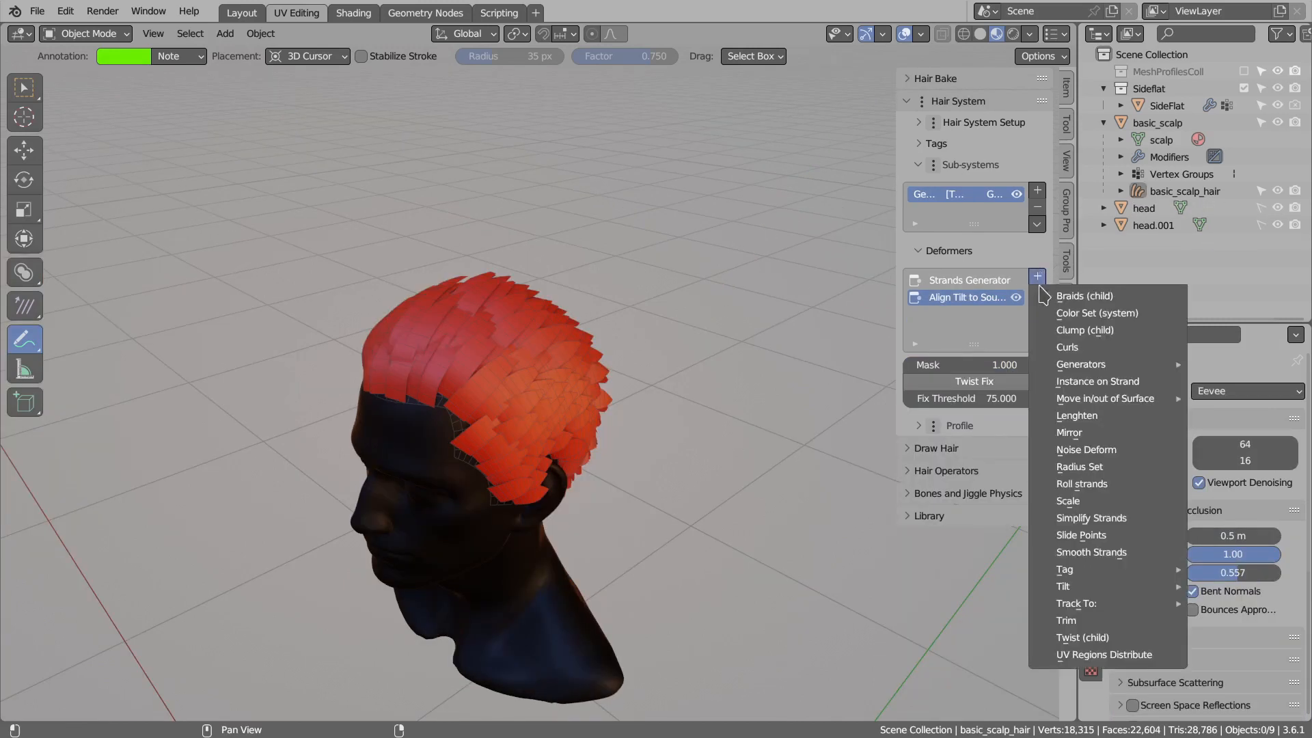
left_click(1106, 498)
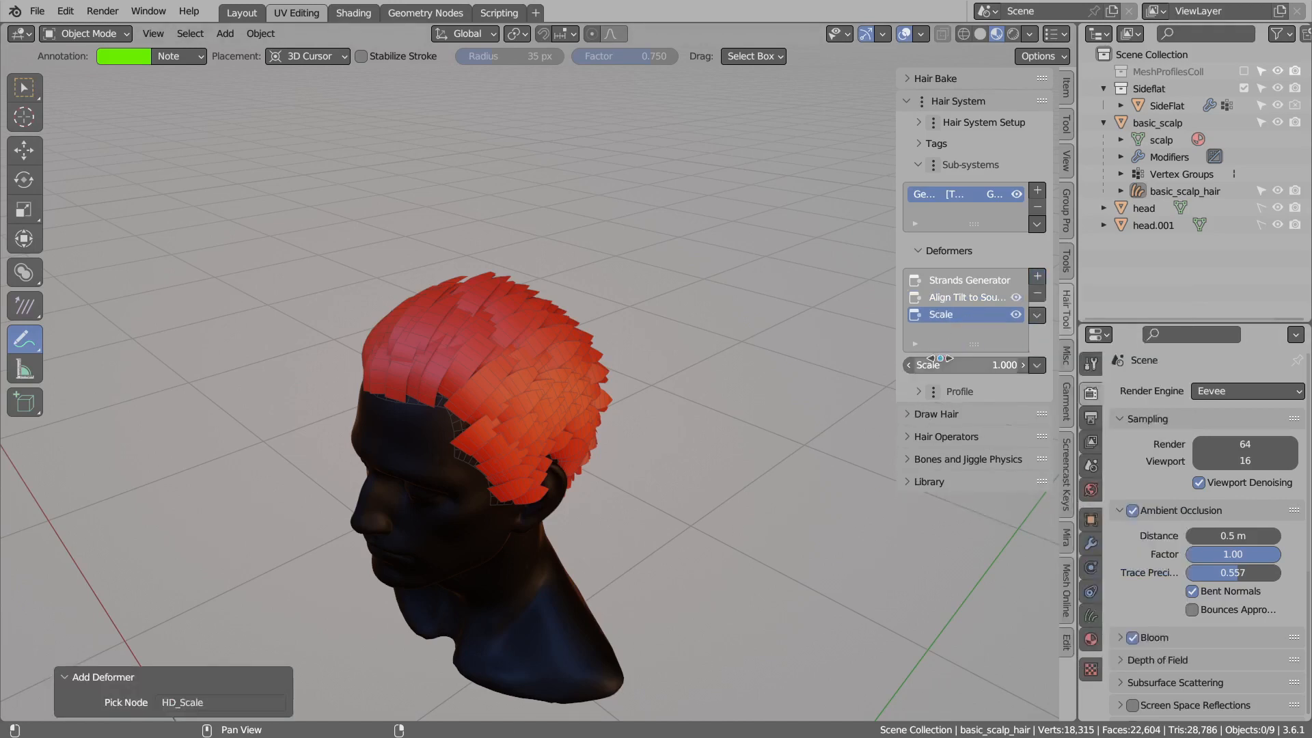
mouse_move(966, 365)
left_mouse_down()
mouse_move(902, 365)
mouse_move(1048, 365)
mouse_move(963, 365)
mouse_move(985, 363)
left_mouse_up()
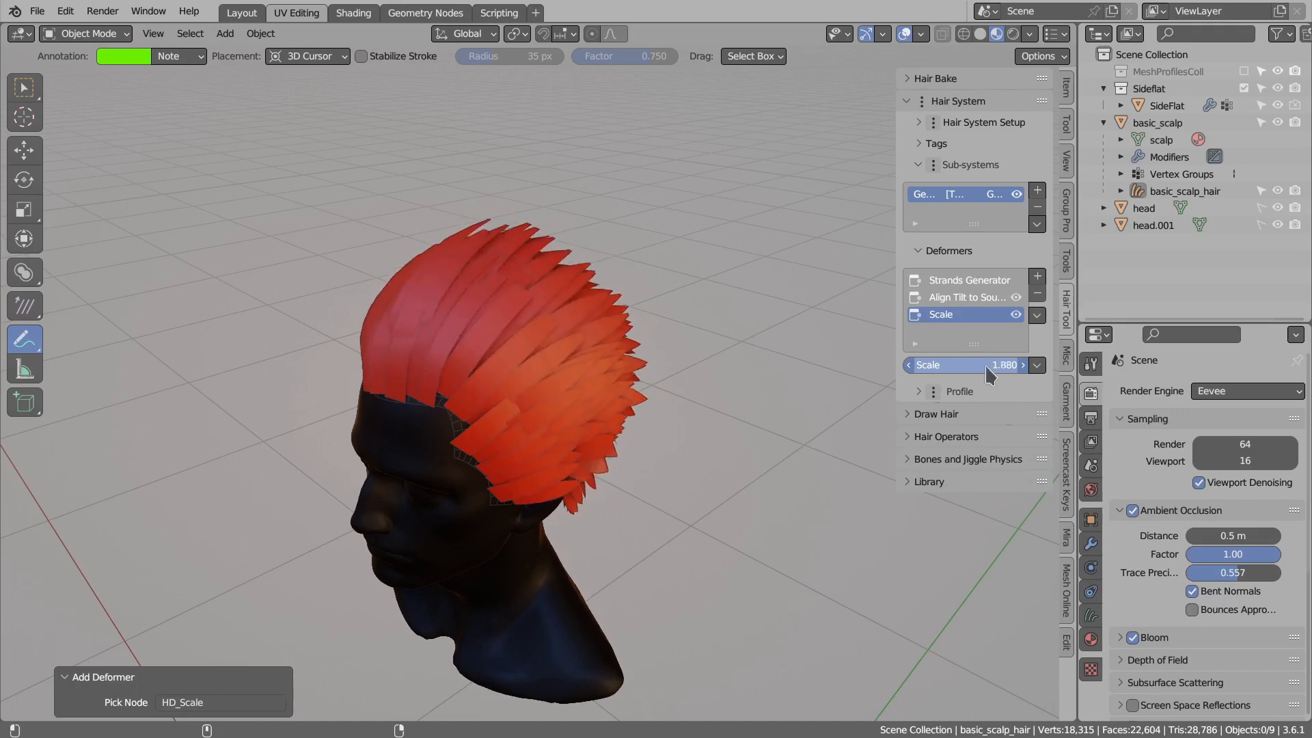
left_click(1036, 365)
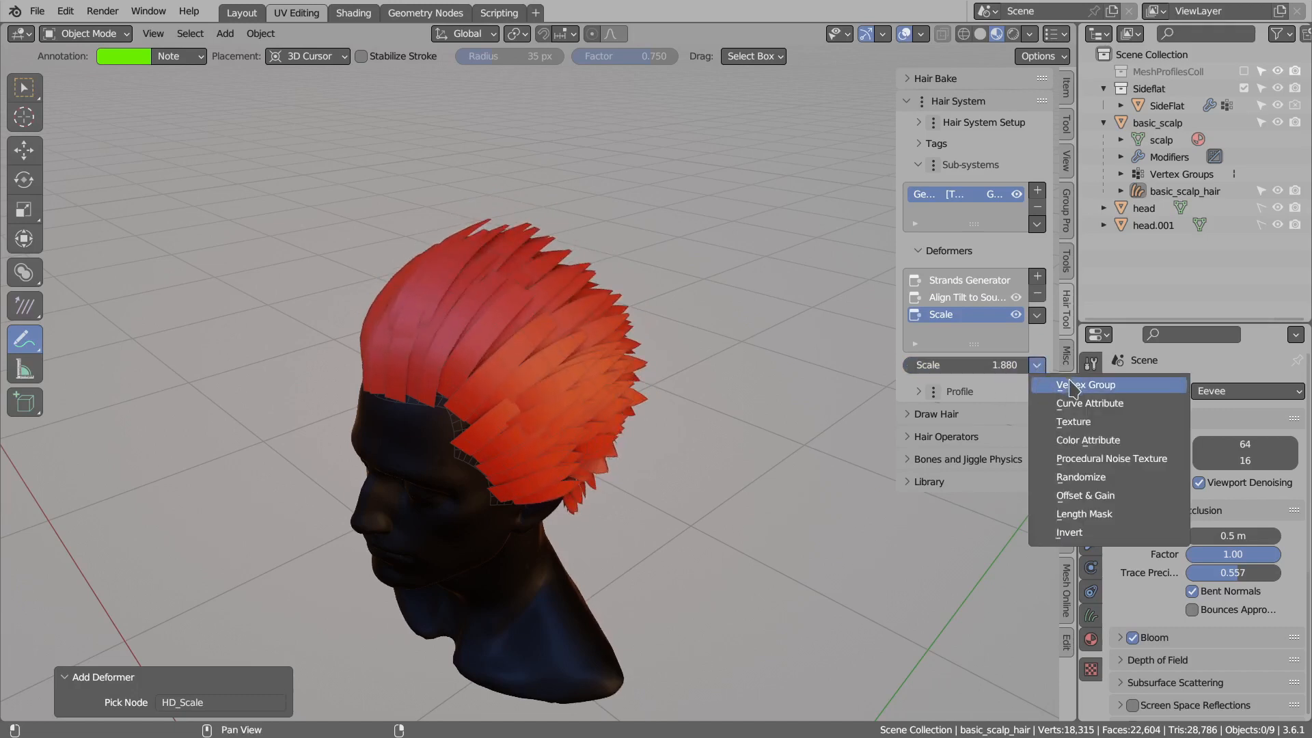
left_click(1075, 476)
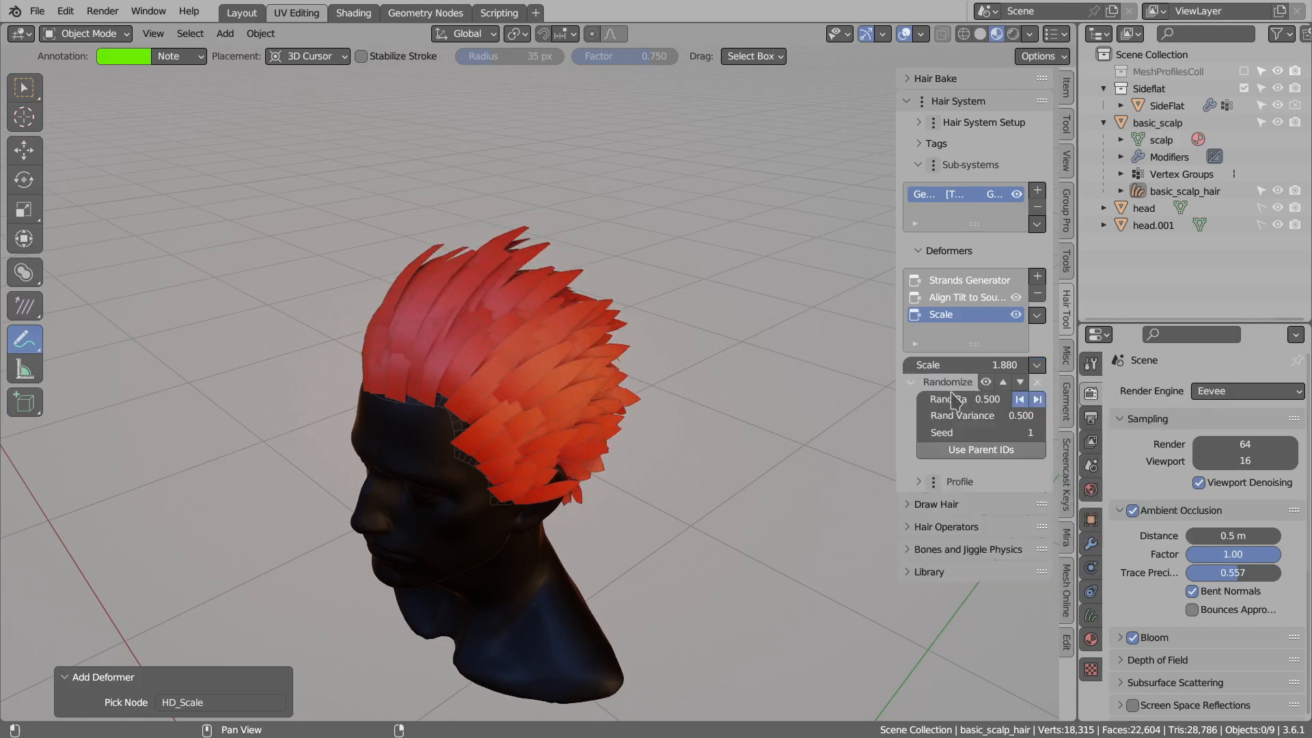
left_click_drag(977, 415, 957, 416)
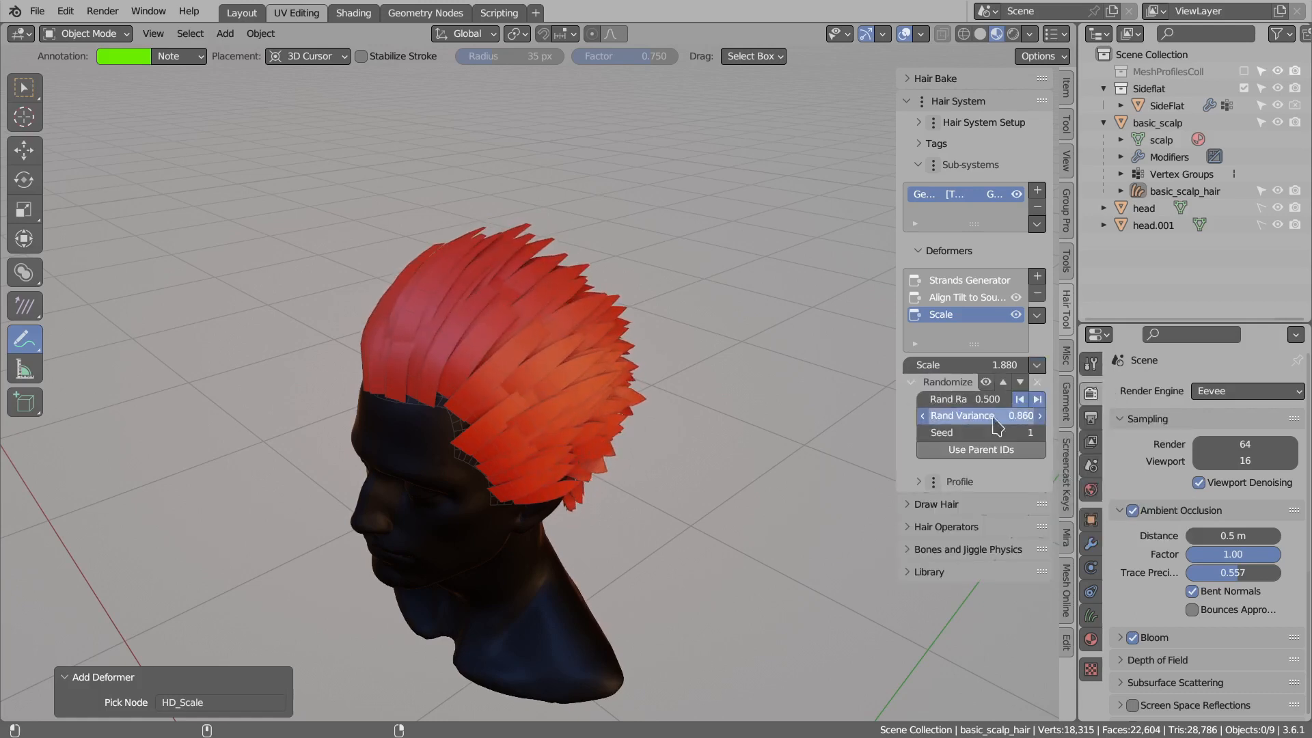
Try a Scale deformer of 1.430 on the SideFlat_curve side hair, and remove it again.
mouse_move(549, 324)
middle_mouse_down()
mouse_move(592, 352)
mouse_move(540, 365)
mouse_move(530, 388)
mouse_move(462, 328)
mouse_move(536, 330)
middle_mouse_up()
scroll(538, 366, "down", 2)
scroll(608, 363, "up", 1)
right_click(618, 361)
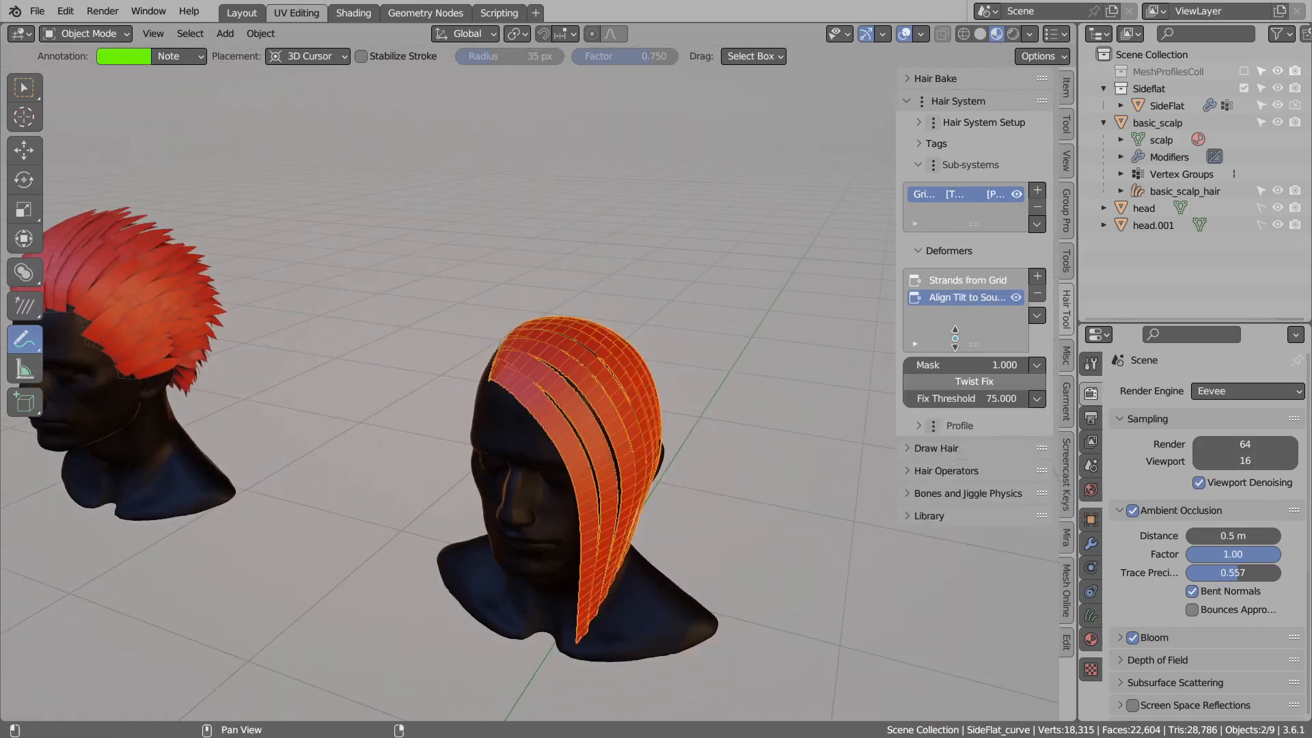
left_click(1037, 276)
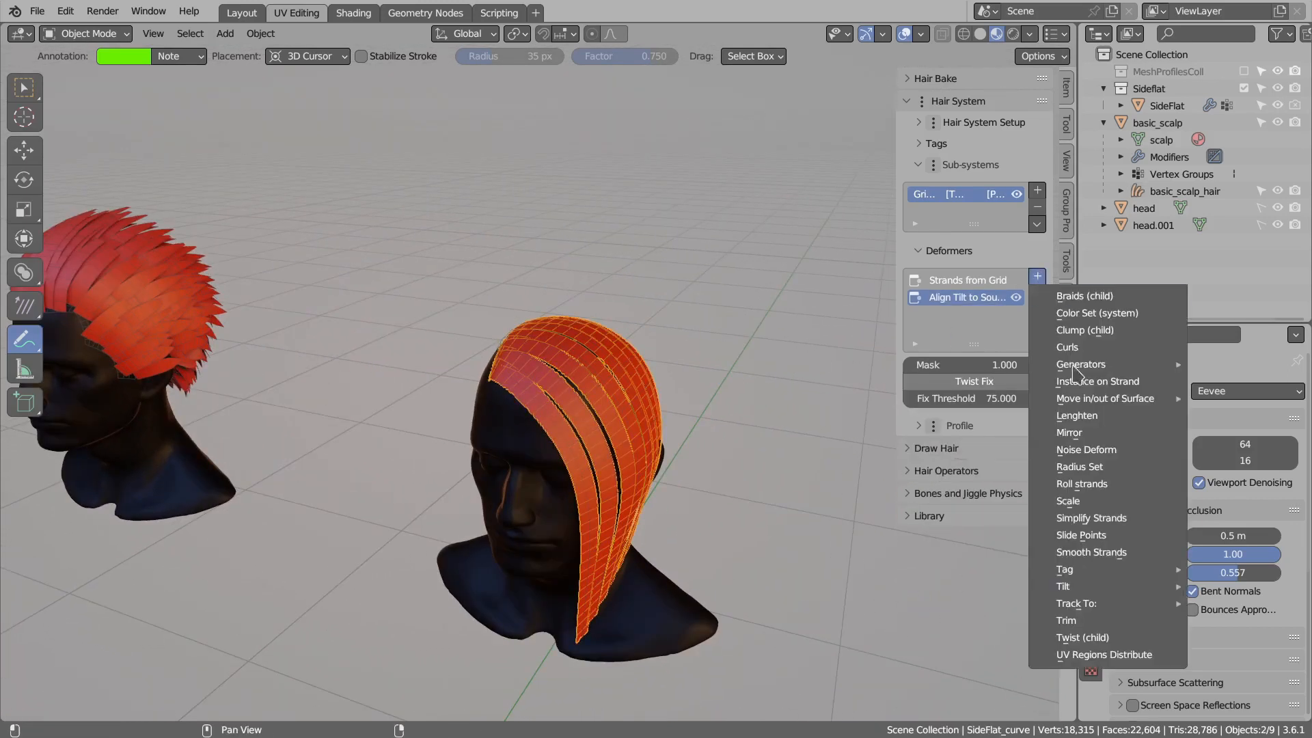
left_click(1068, 502)
left_click_drag(979, 365, 1010, 366)
middle_click_drag(752, 375, 586, 341)
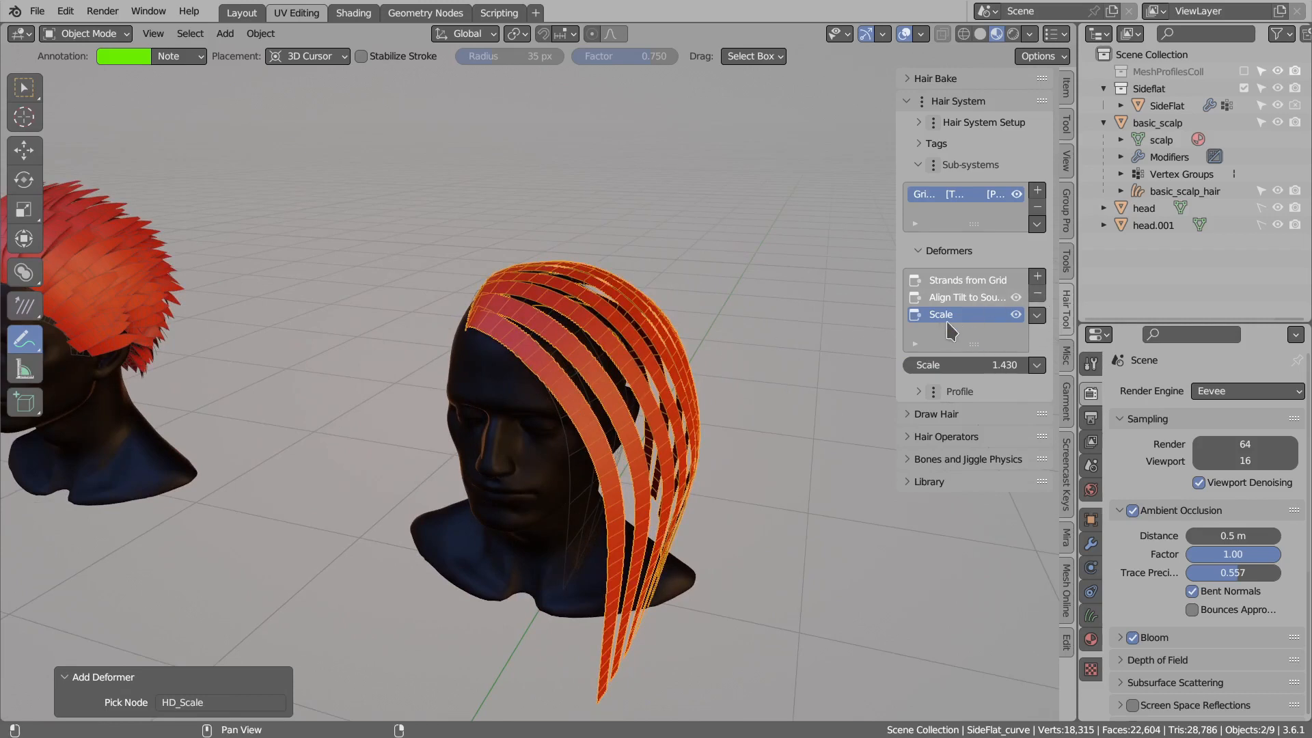
left_click(1038, 295)
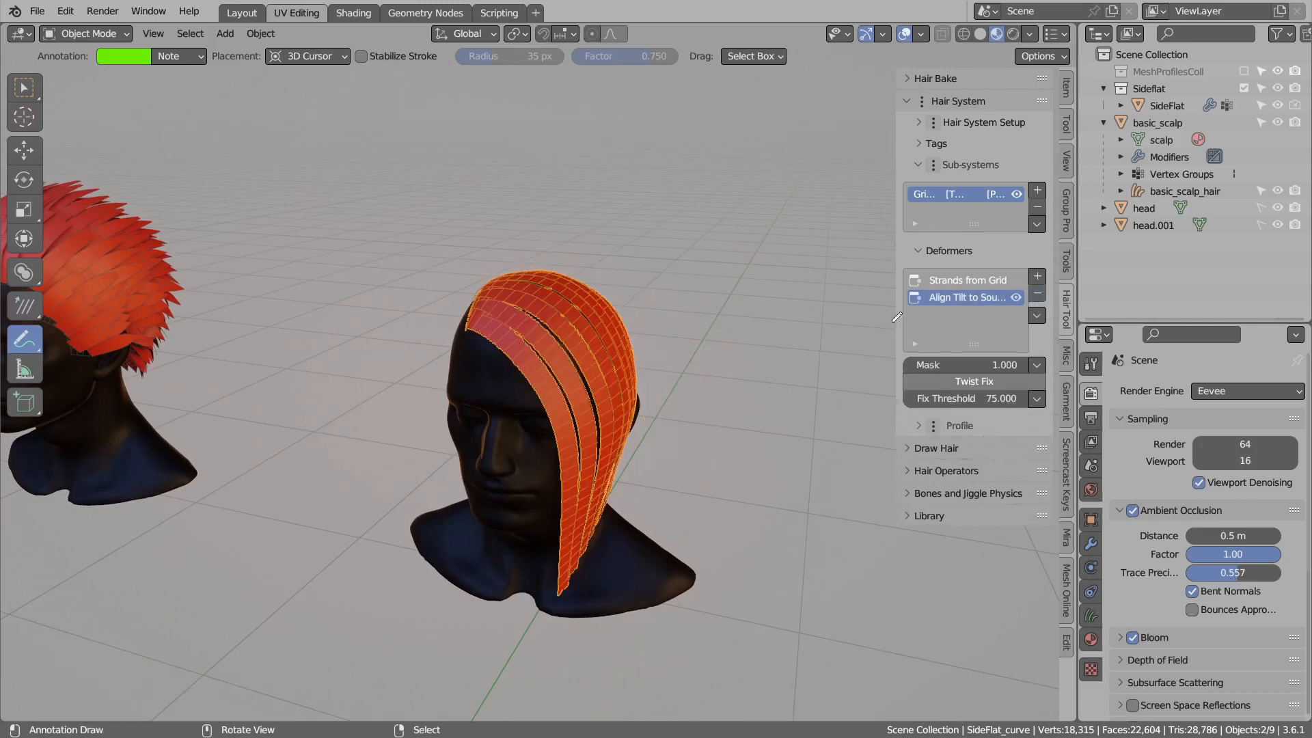
Add a Simplify Strands deformer to the side hair.
left_click(1036, 276)
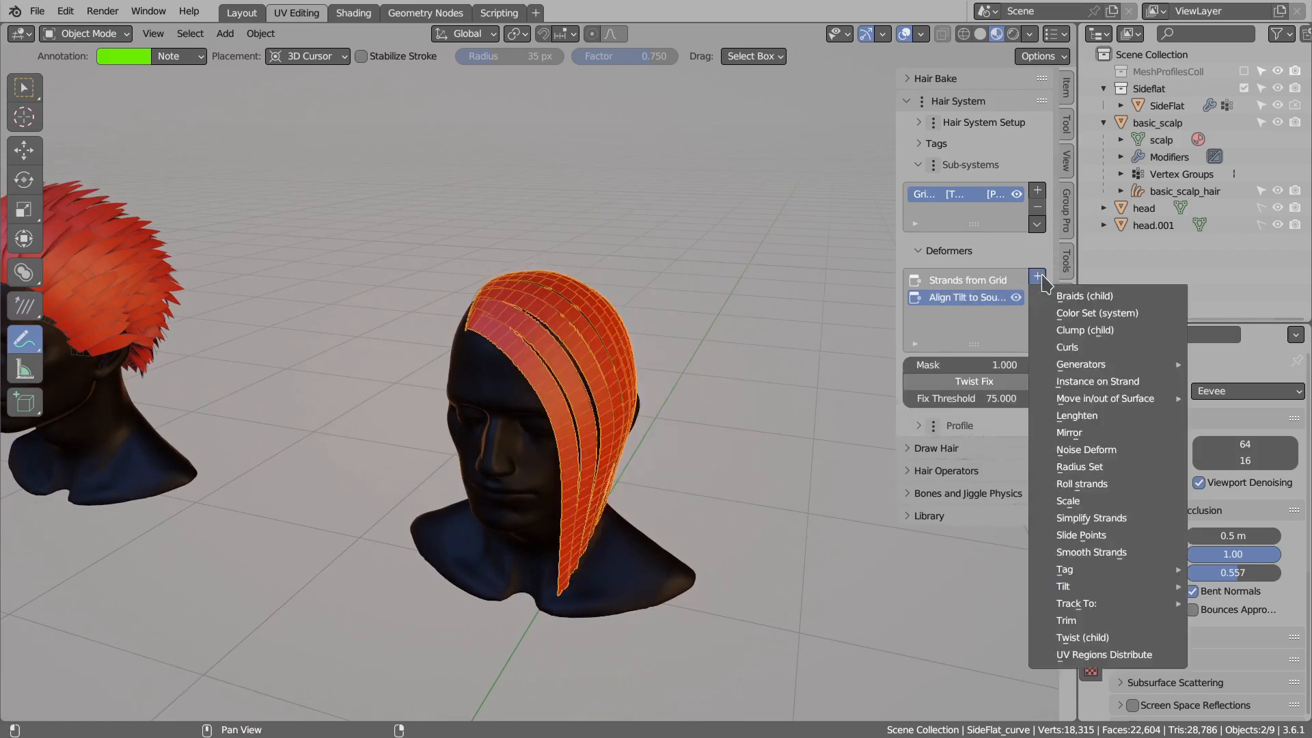
left_click(1068, 417)
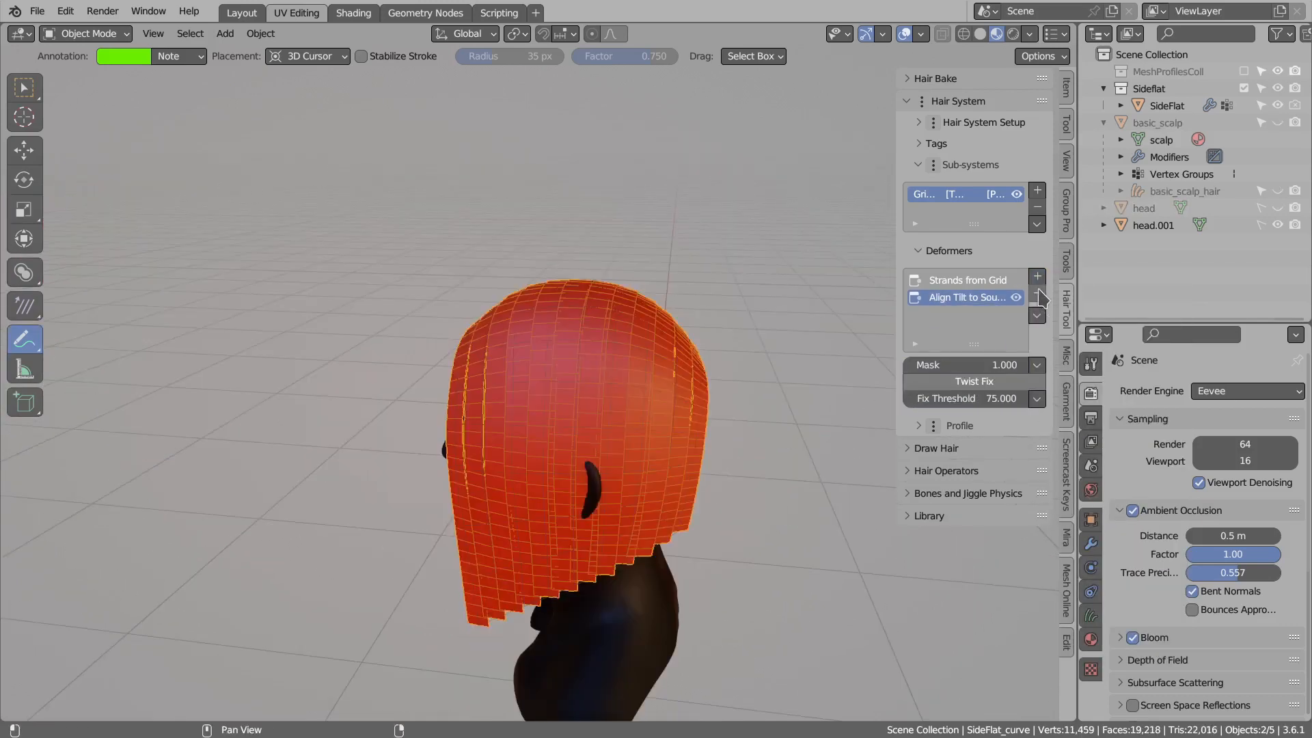
left_click(1037, 276)
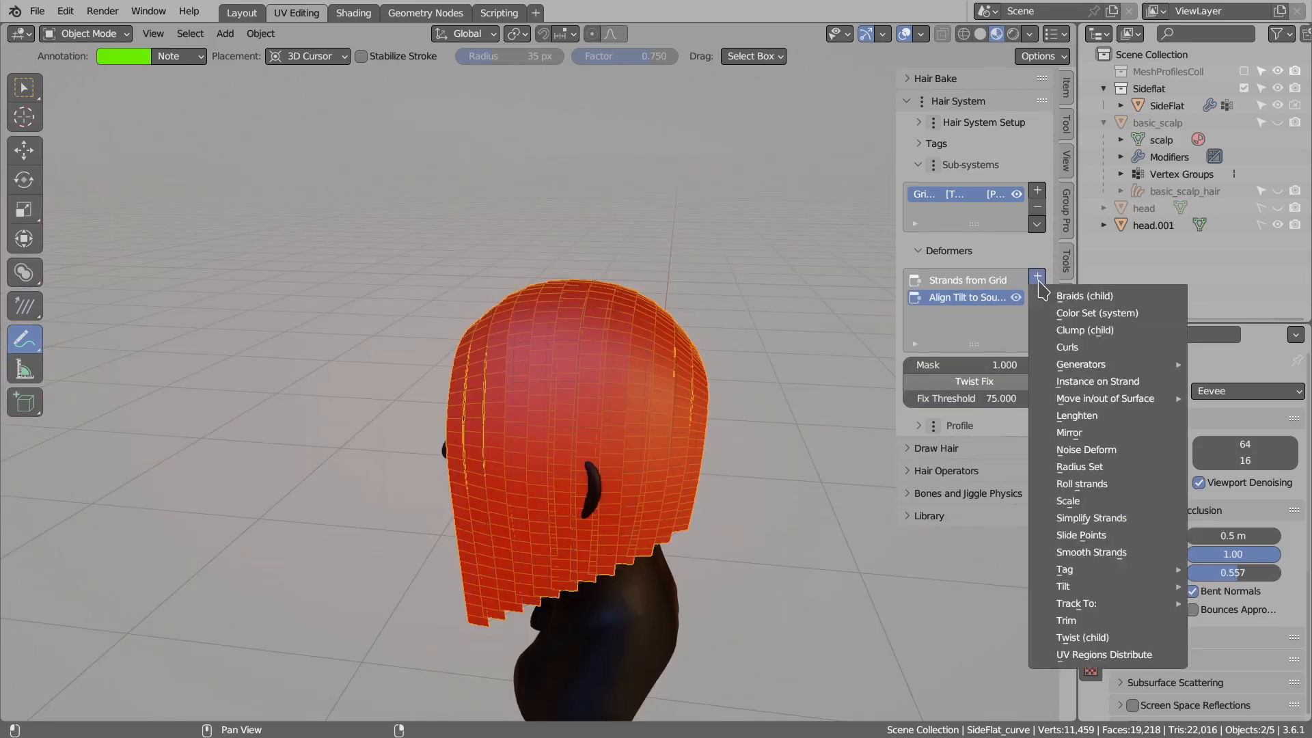
left_click(1063, 521)
middle_click_drag(738, 451, 555, 413)
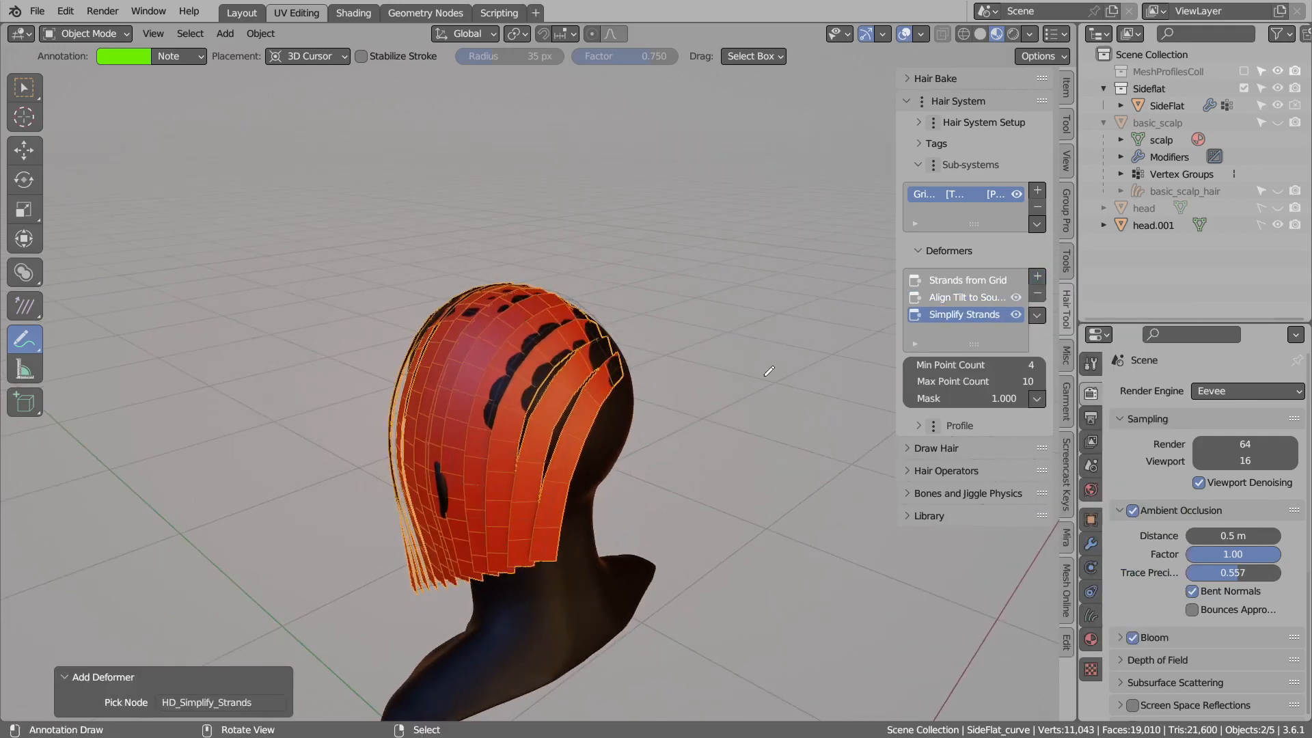
Set the Simplify Strands deformer's Min Point Count to 5 and Max Point Count to 12.
left_click(912, 364)
left_click(911, 364)
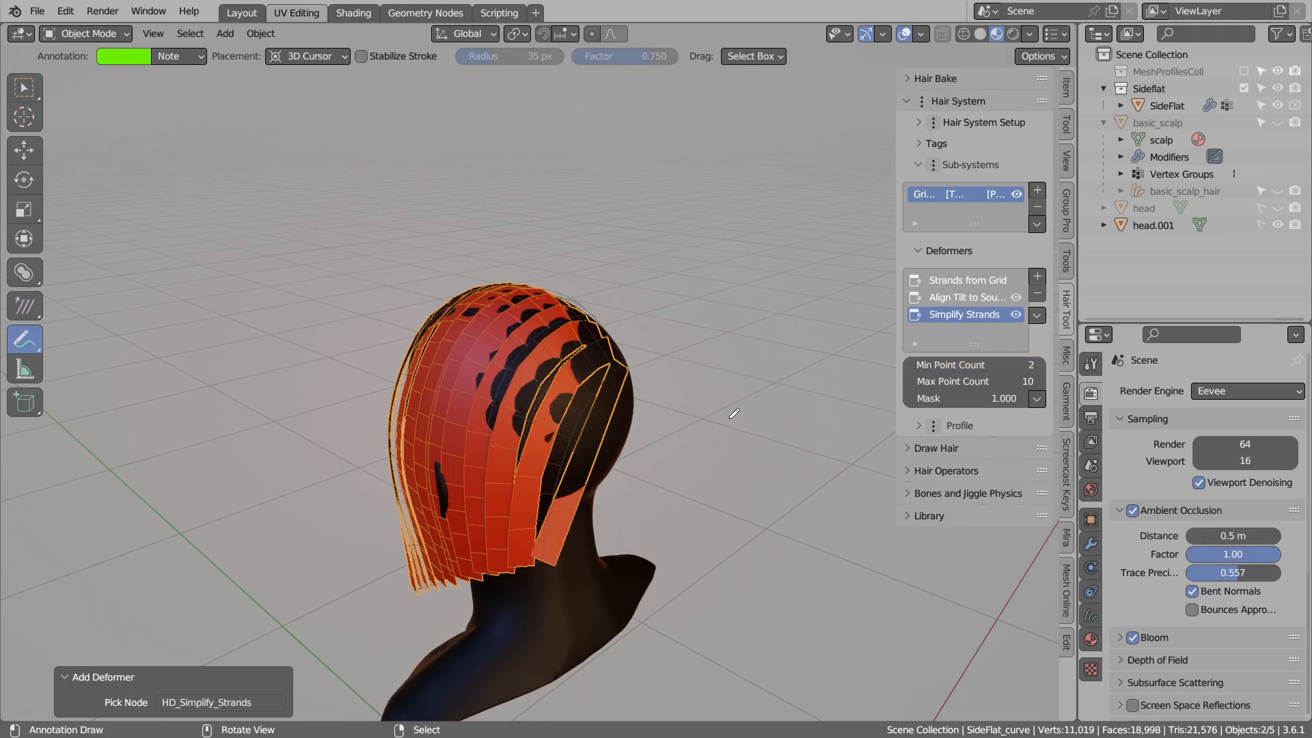
left_click(1038, 366)
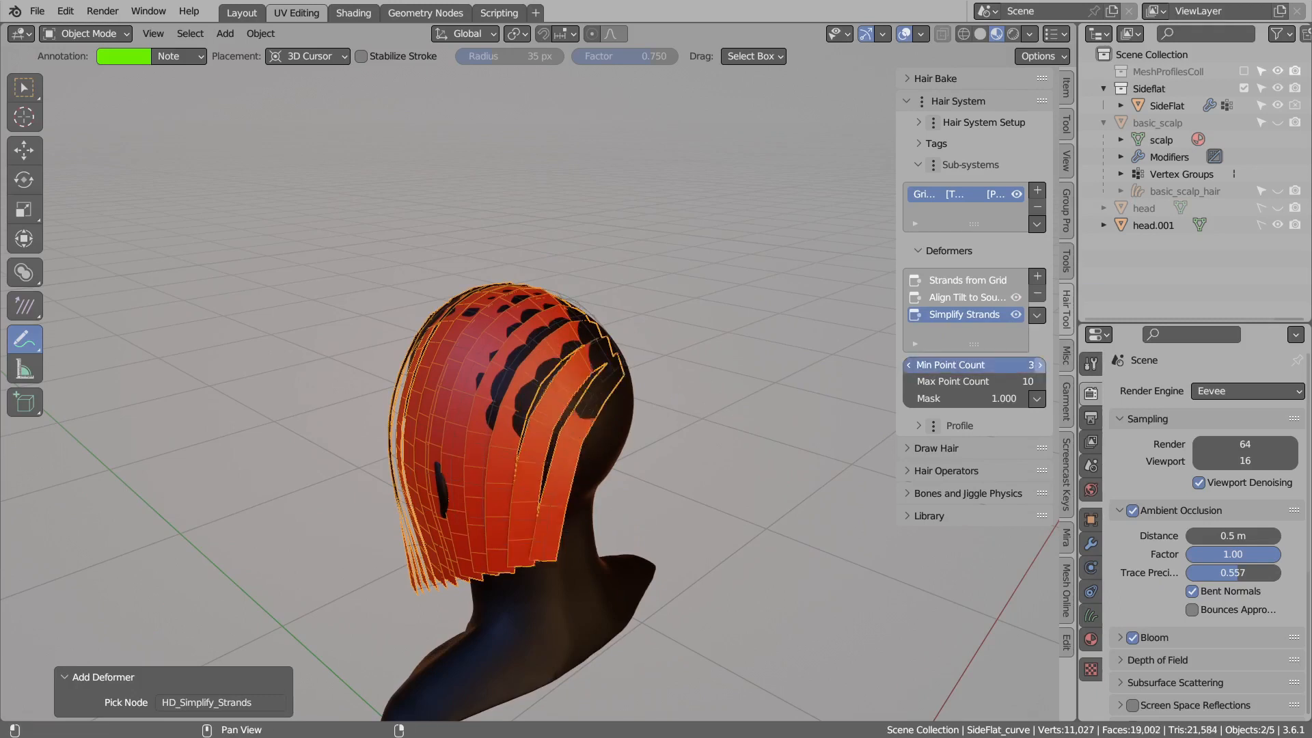
left_click(1038, 365)
left_click(1038, 365)
middle_click_drag(586, 430, 478, 425)
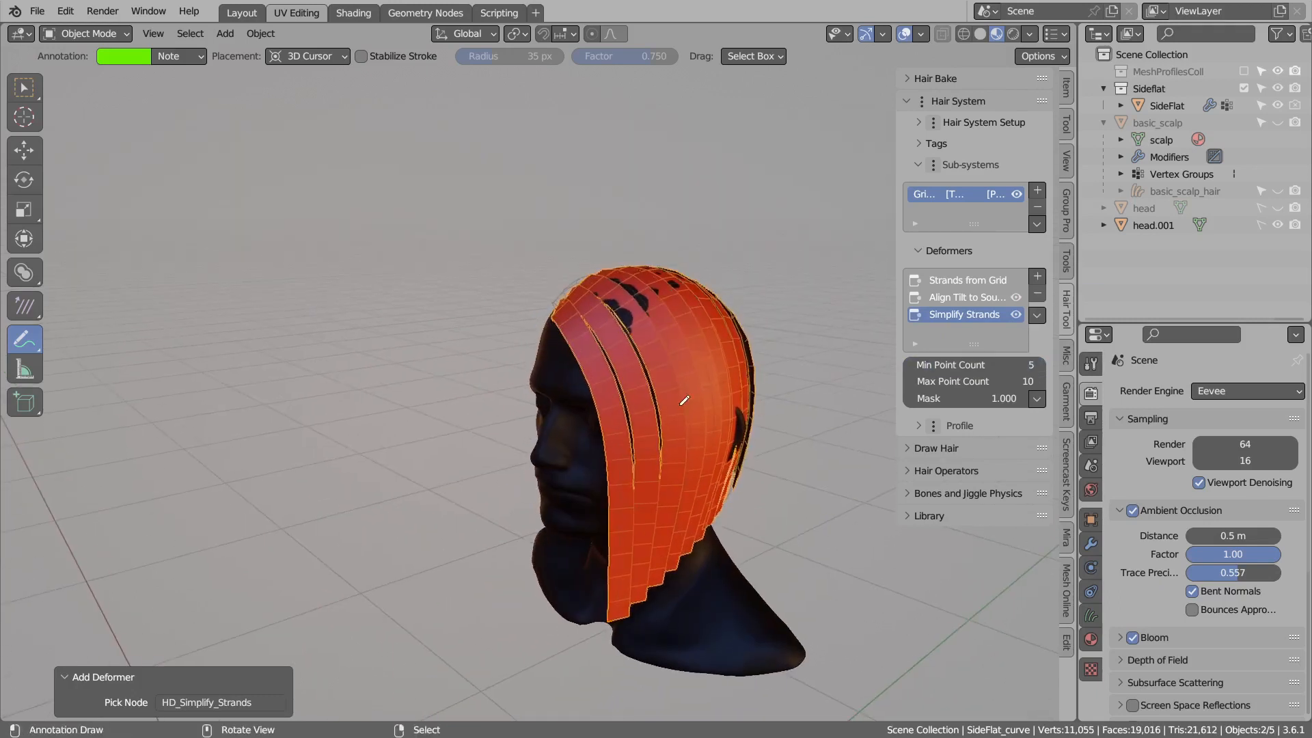
left_click(1039, 382)
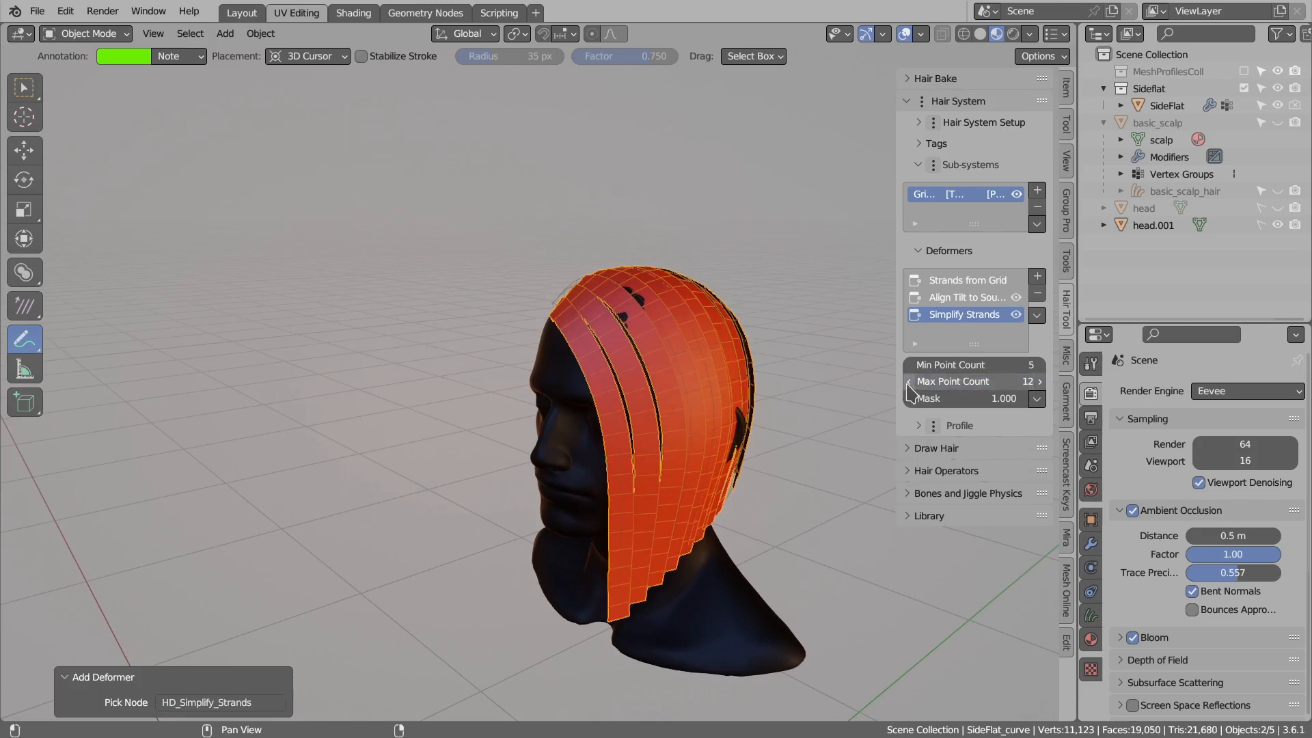
middle_click_drag(649, 417, 691, 407)
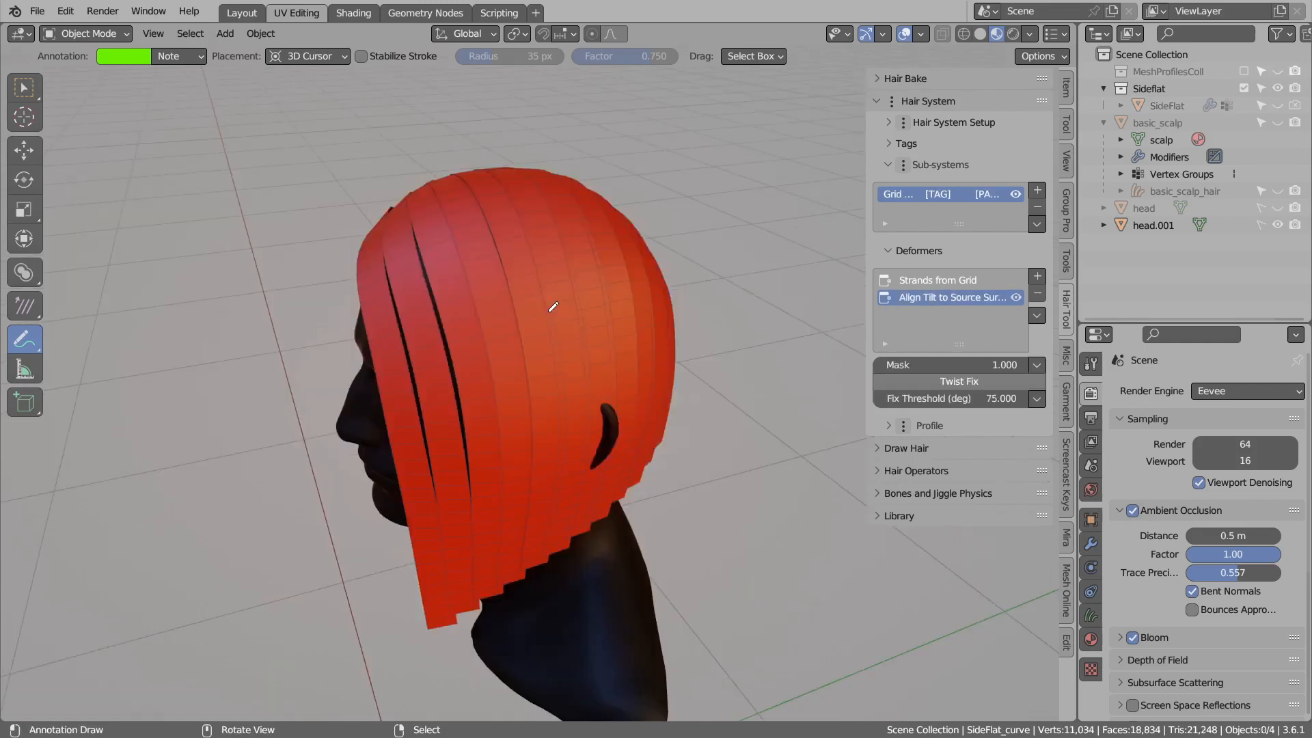
Add a Slide Points deformer to the side hair and switch its Influence Range to Profile Curve.
left_click(1037, 277)
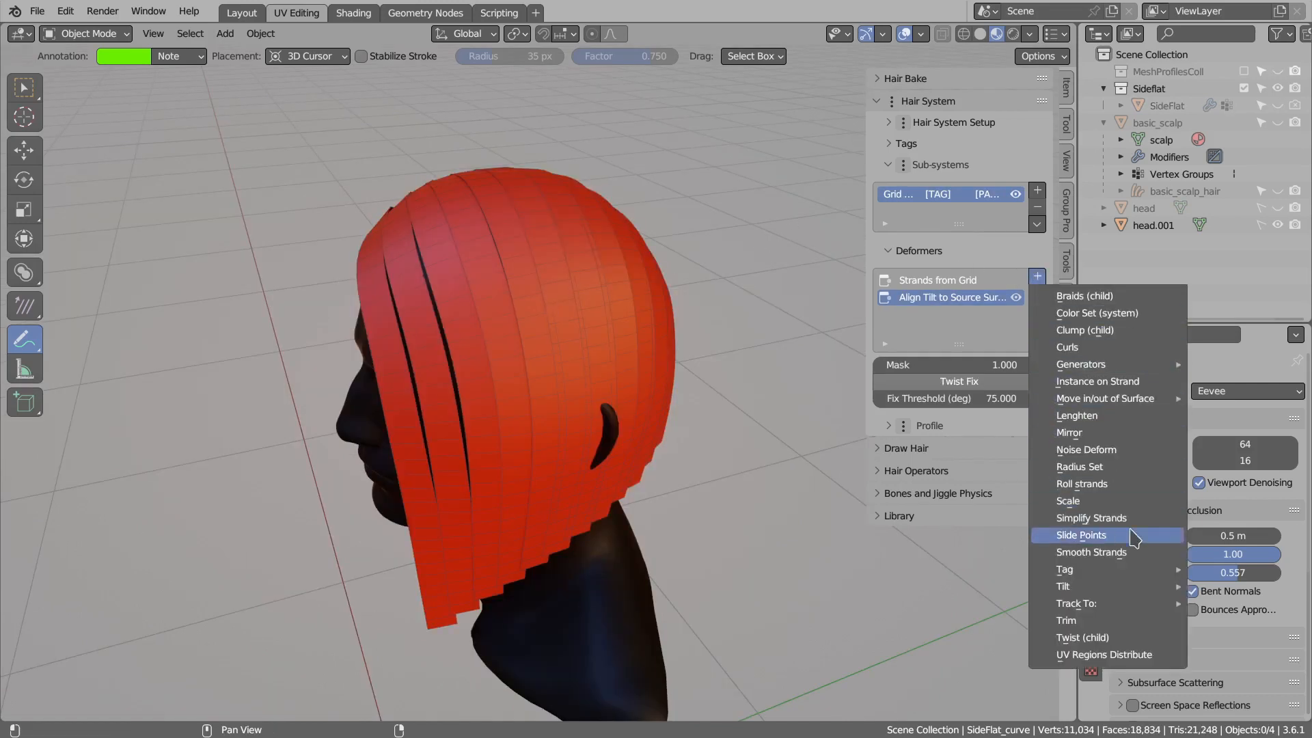
left_click(1073, 535)
middle_click_drag(619, 337, 564, 420)
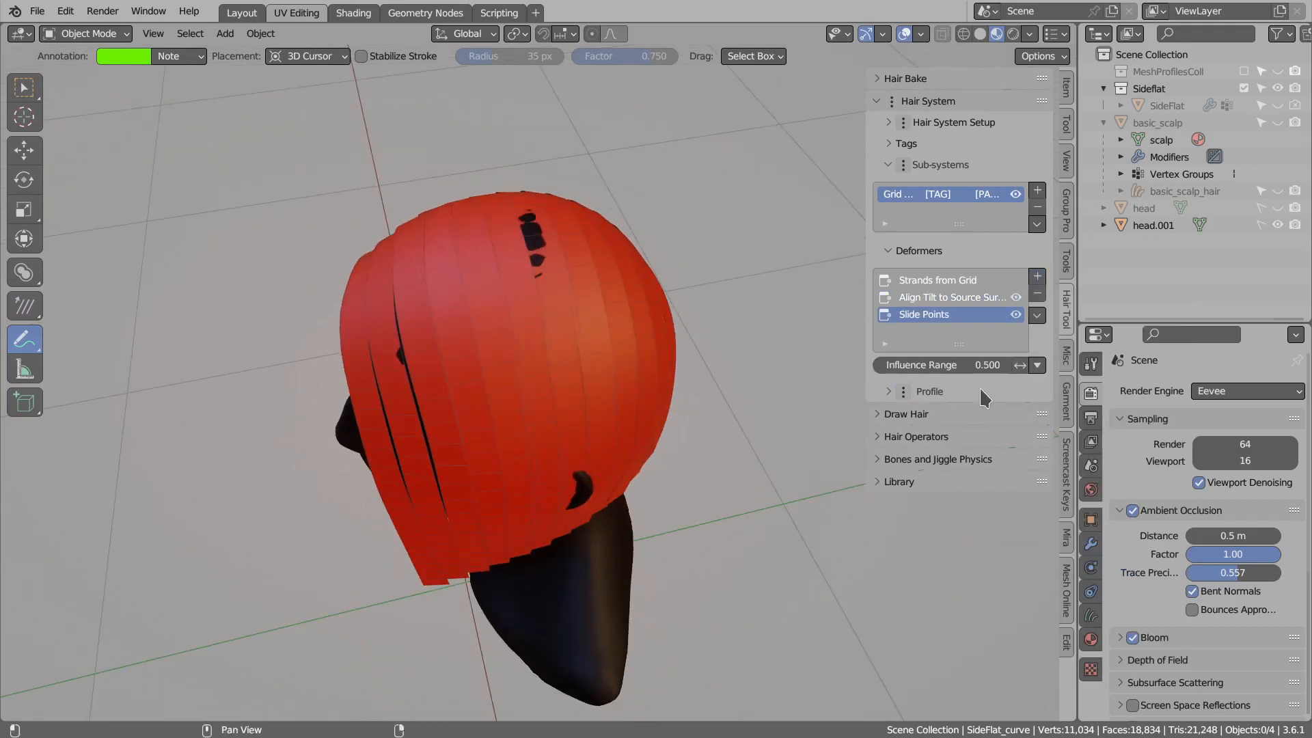
left_click(1041, 366)
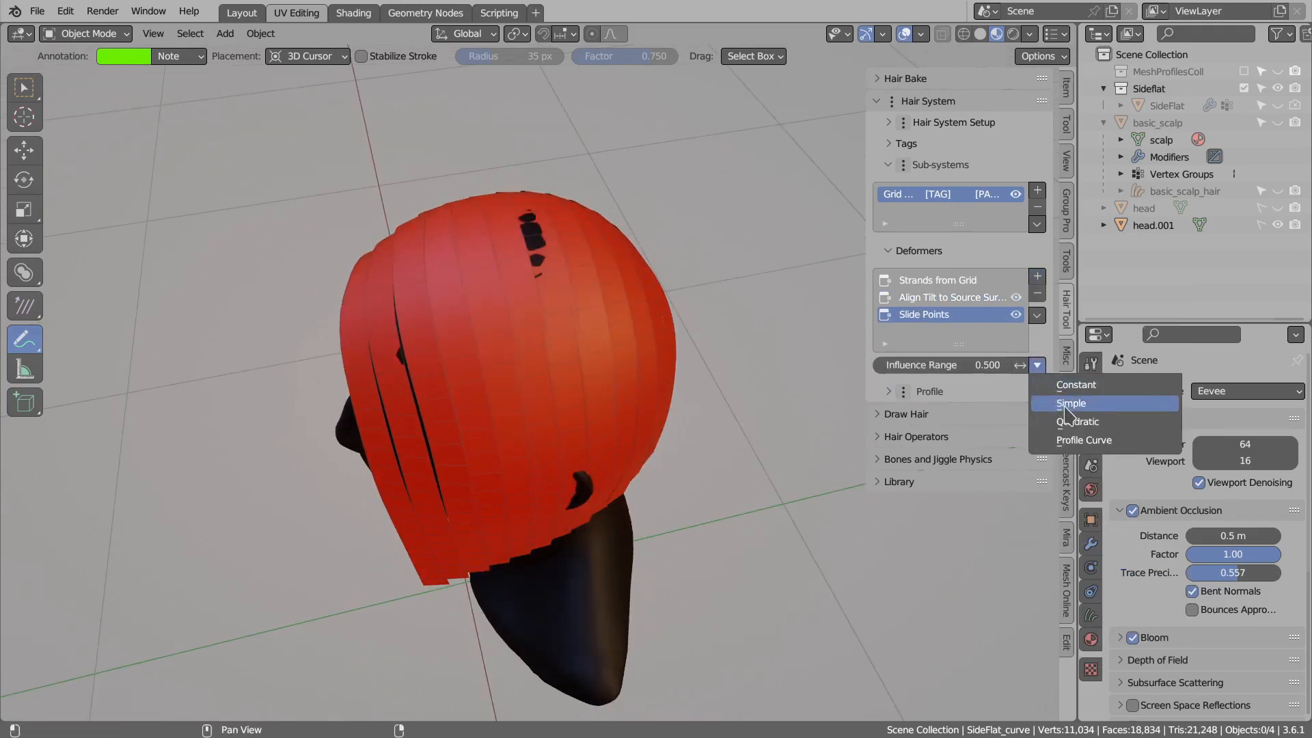
left_click(1069, 441)
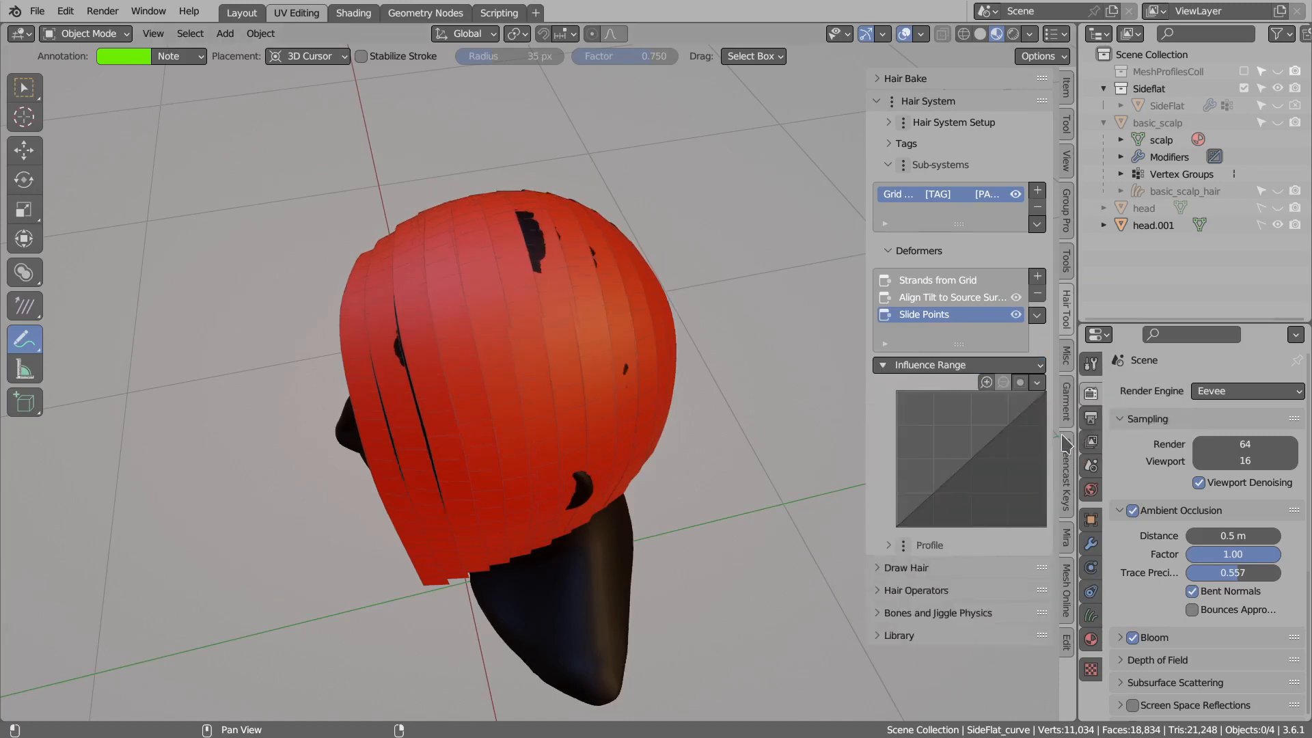
Shape the Slide Points profile curve into an arch by dropping its end point to zero and placing a middle point at about 0.5, 0.9.
left_click_drag(966, 464, 1045, 525)
left_click_drag(974, 408, 976, 402)
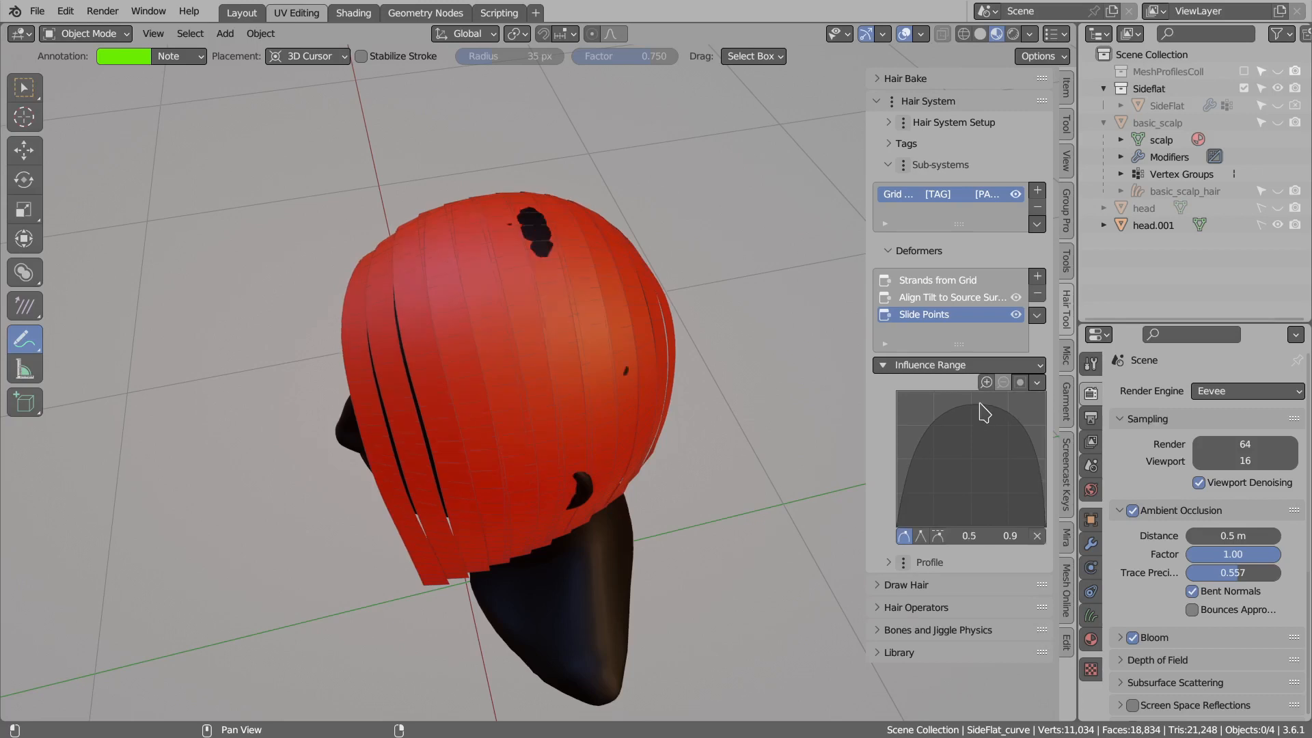
middle_click_drag(711, 444, 786, 449)
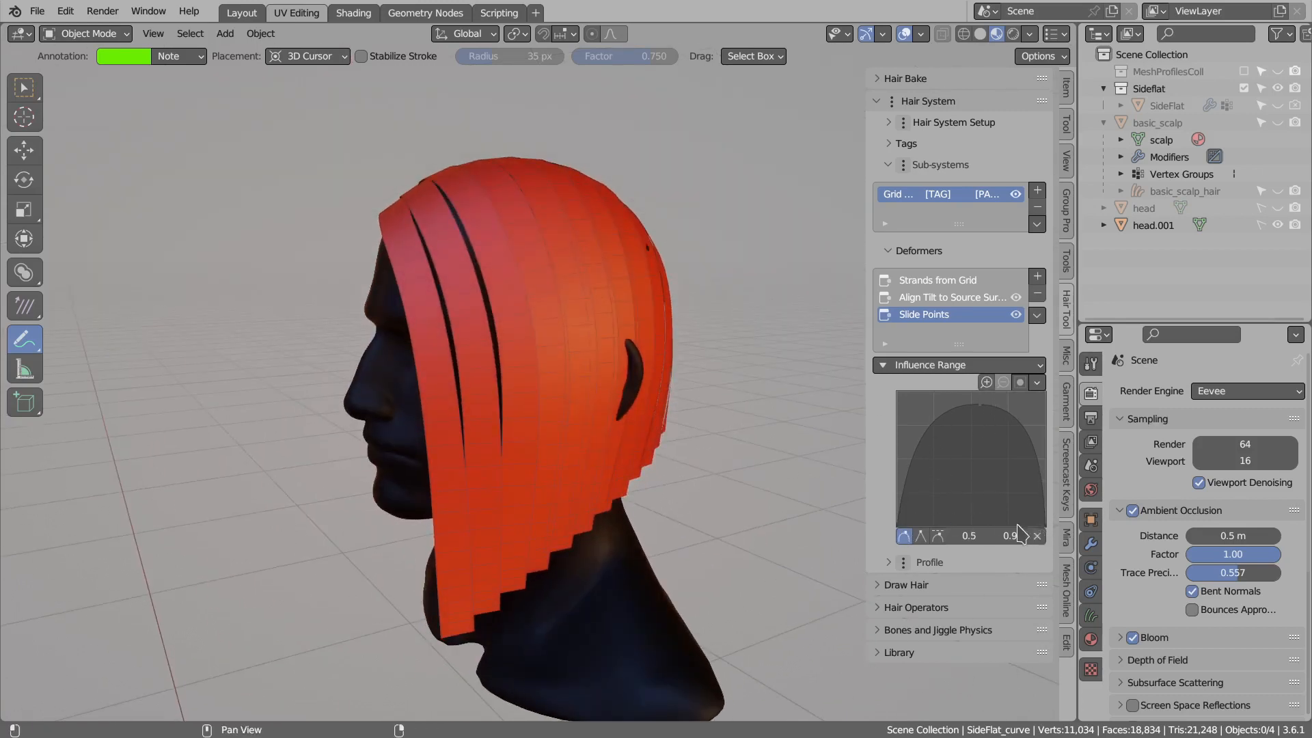
middle_click_drag(465, 511, 489, 512)
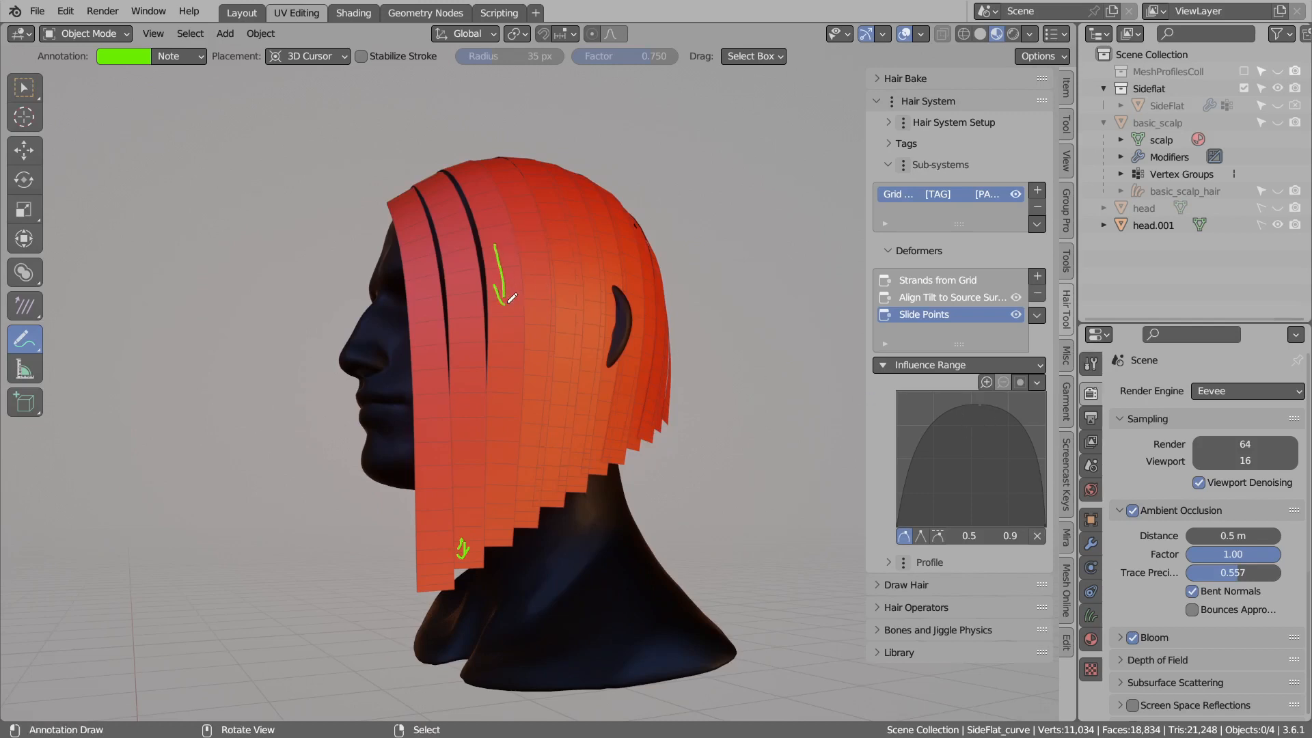
left_click_drag(491, 240, 507, 298, "ctrl")
mouse_move(478, 533)
left_mouse_down("ctrl")
mouse_move(482, 577)
mouse_move(483, 557)
left_mouse_up("ctrl")
middle_click_drag(615, 287, 526, 307)
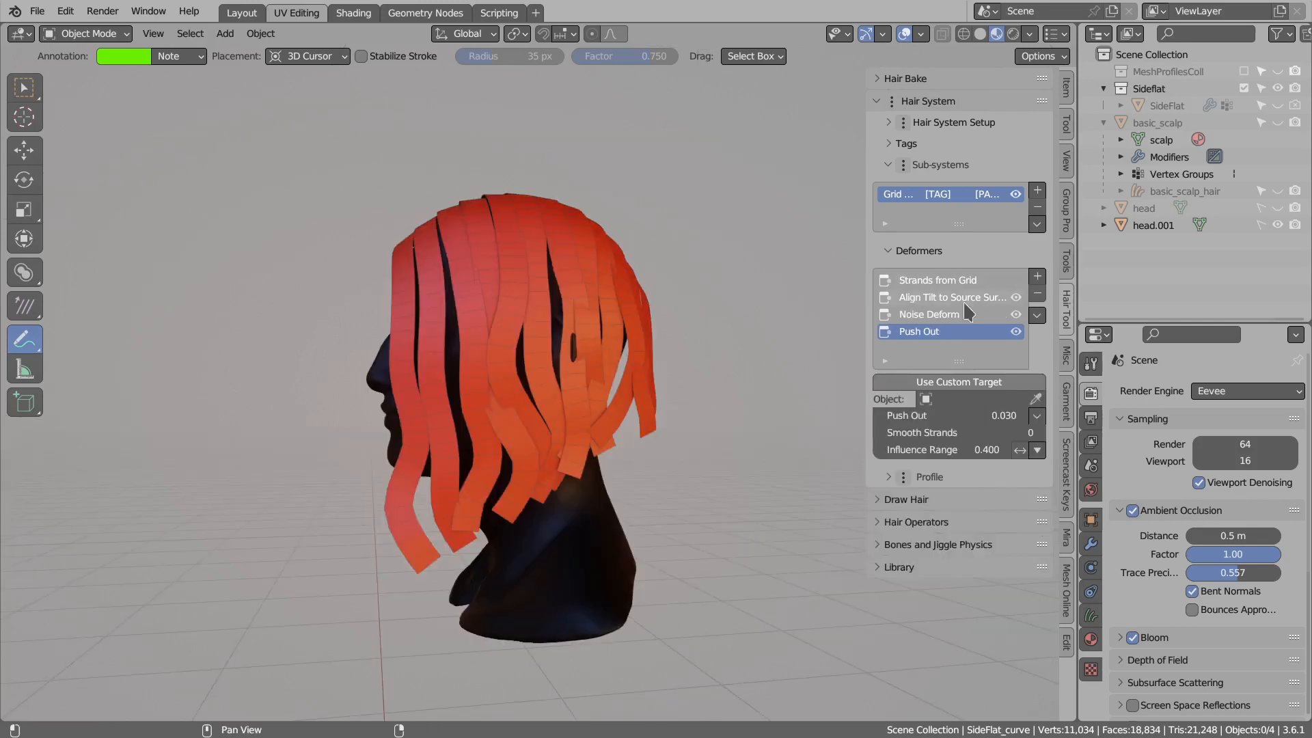
Add a Smooth Strands deformer with Amount -1.000 to the side hair and compare the strands with it disabled and enabled.
left_click(1037, 277)
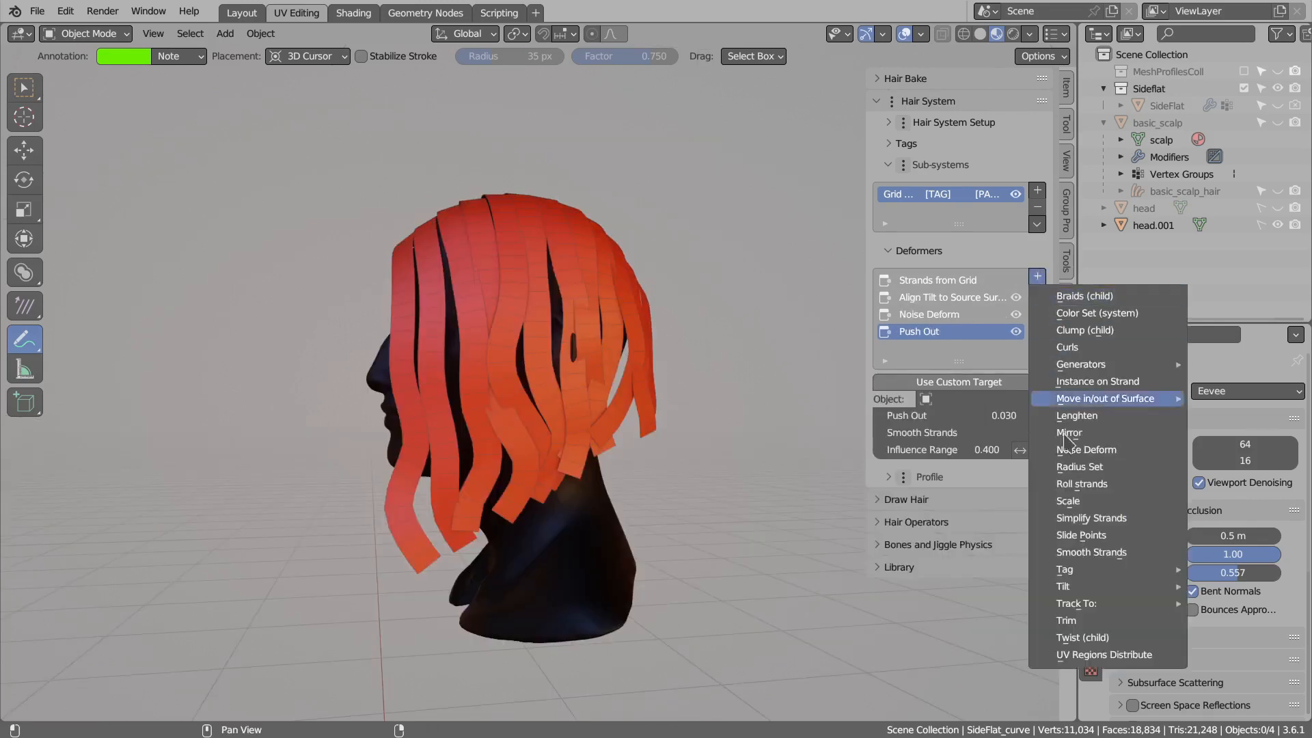
left_click(1081, 555)
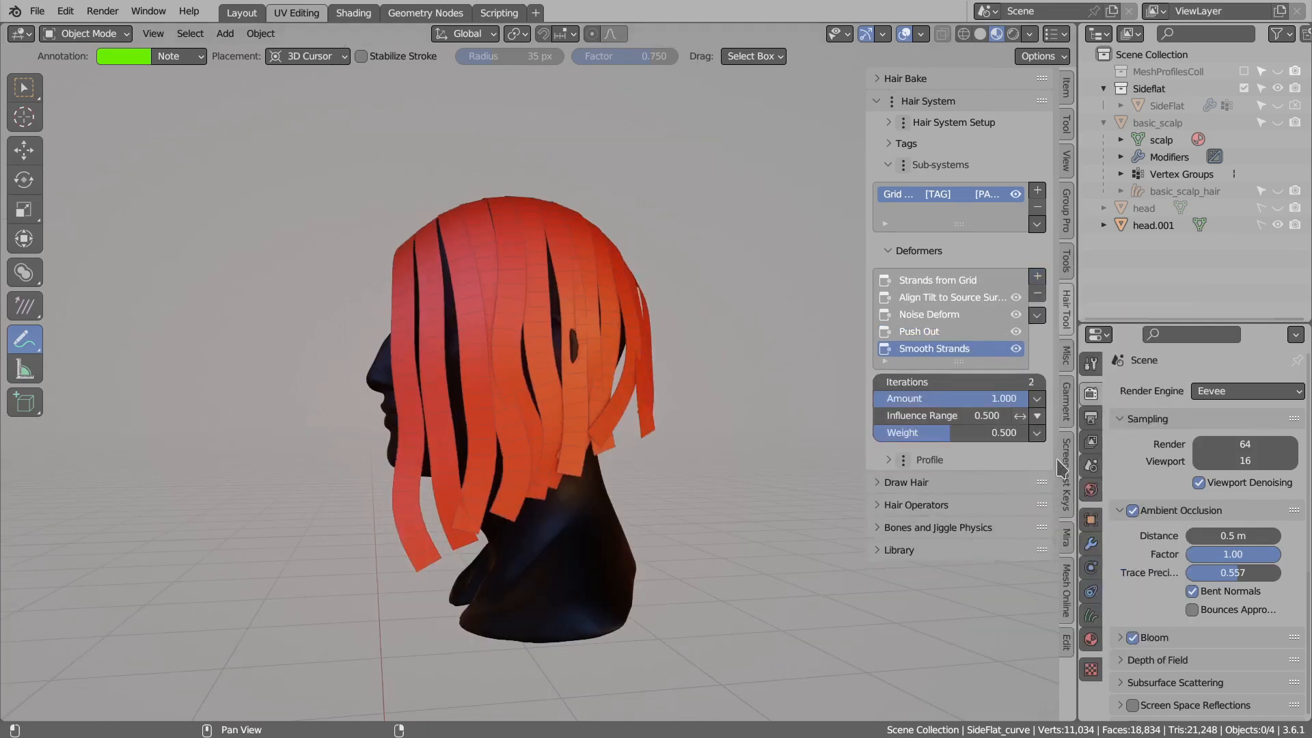
left_click_drag(945, 387, 902, 407)
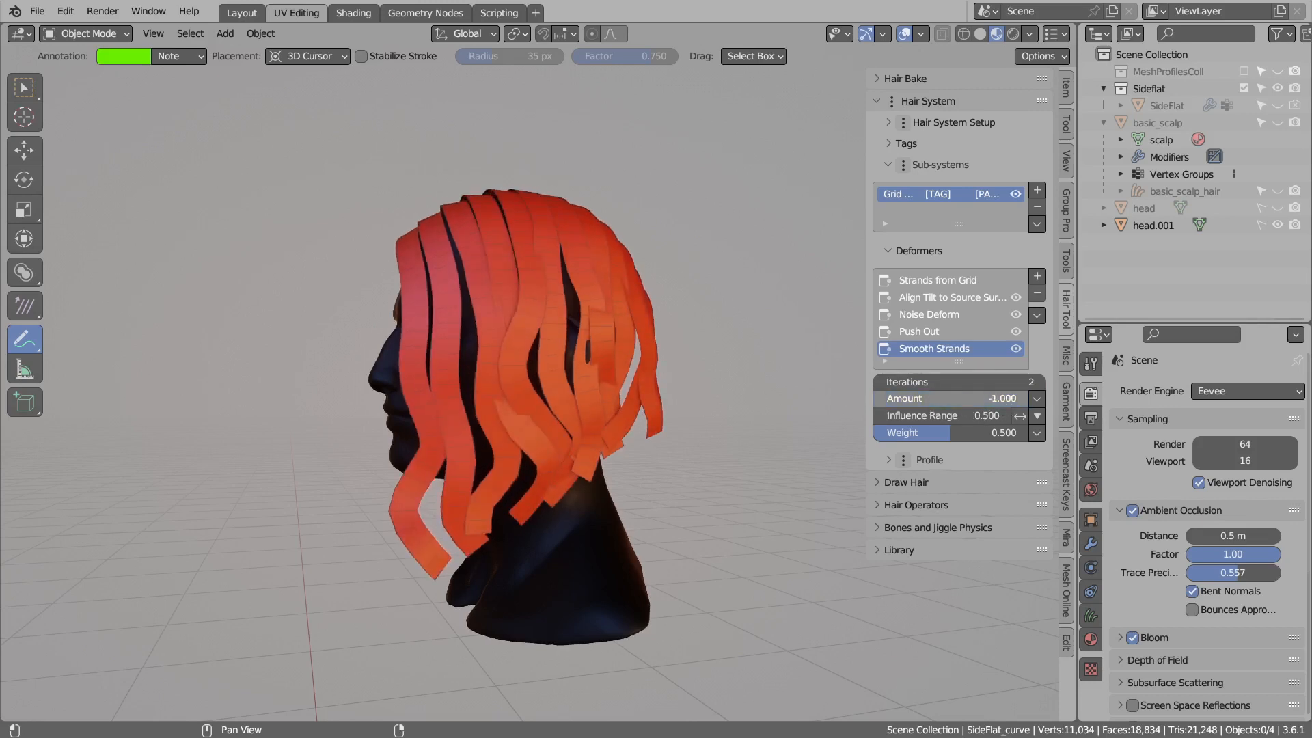
middle_click_drag(567, 429, 527, 436)
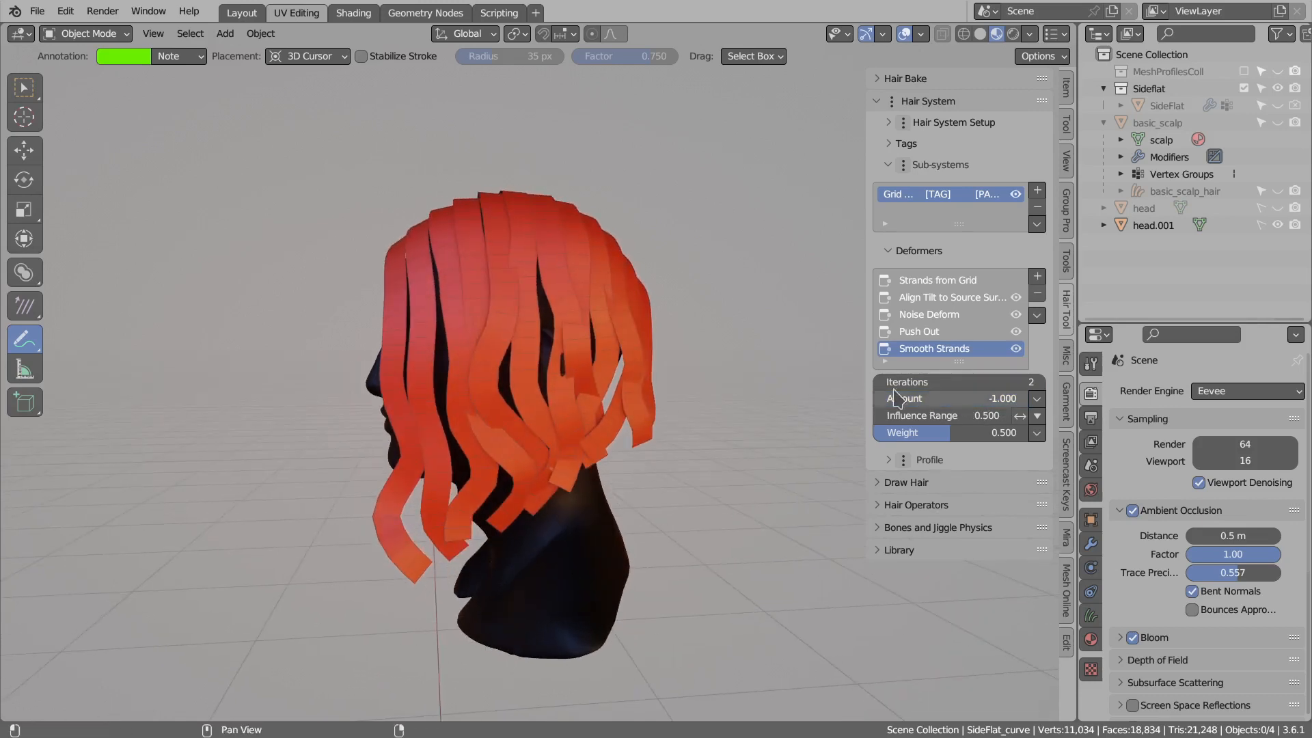
left_click(1016, 349)
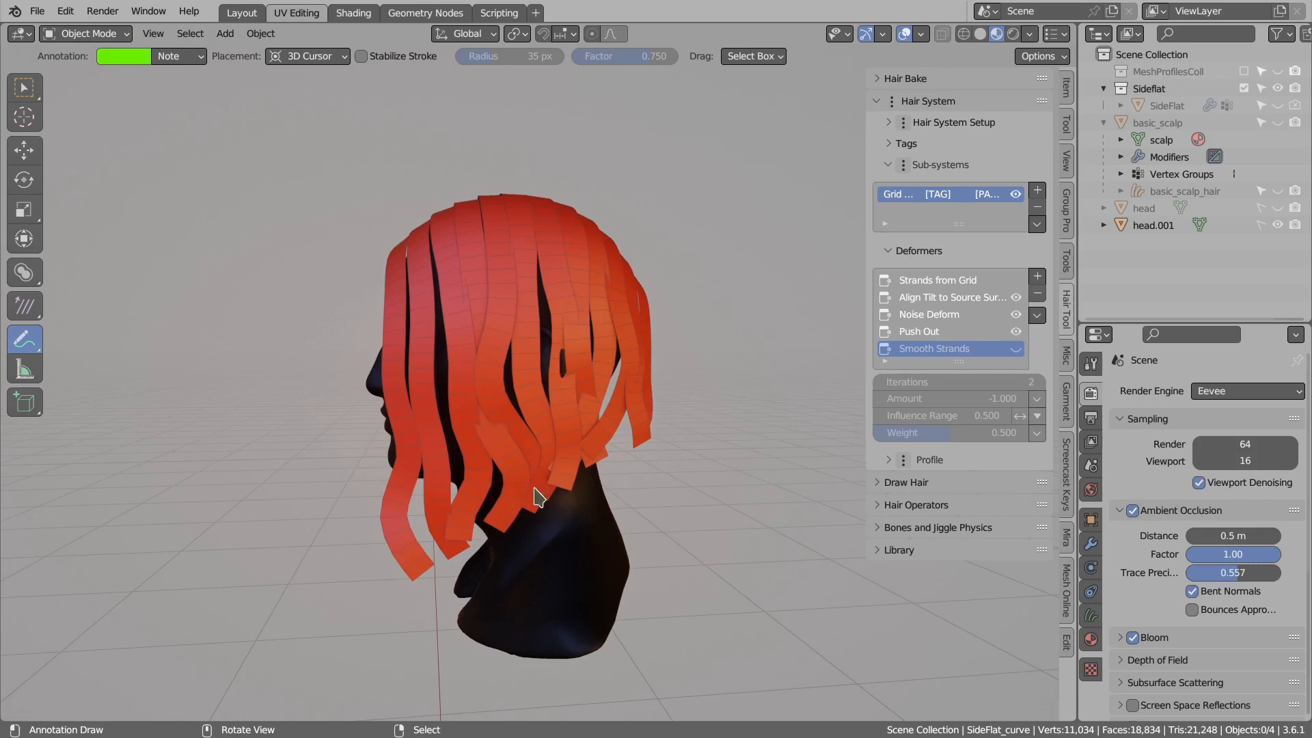
left_click(1016, 348)
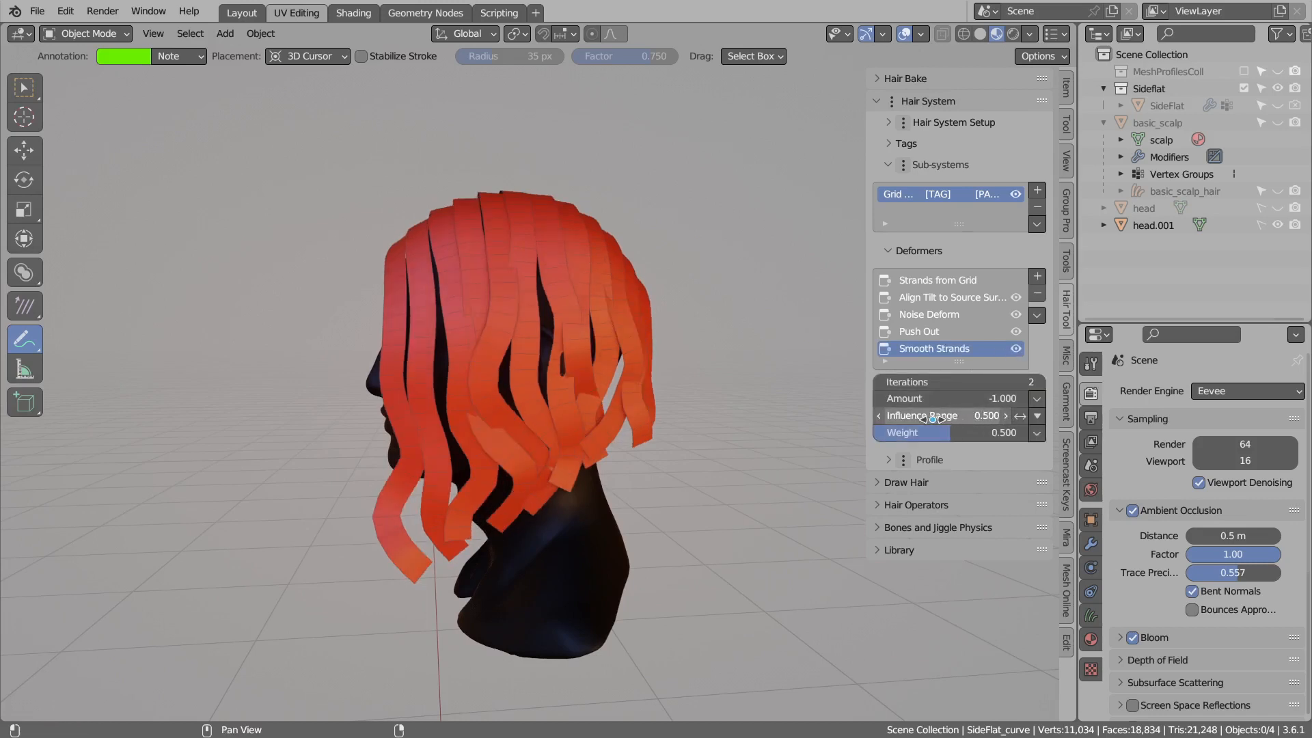
Set the Smooth Strands deformer's Influence Range to 0.930 and adjust its Weight.
left_click_drag(923, 417, 998, 417)
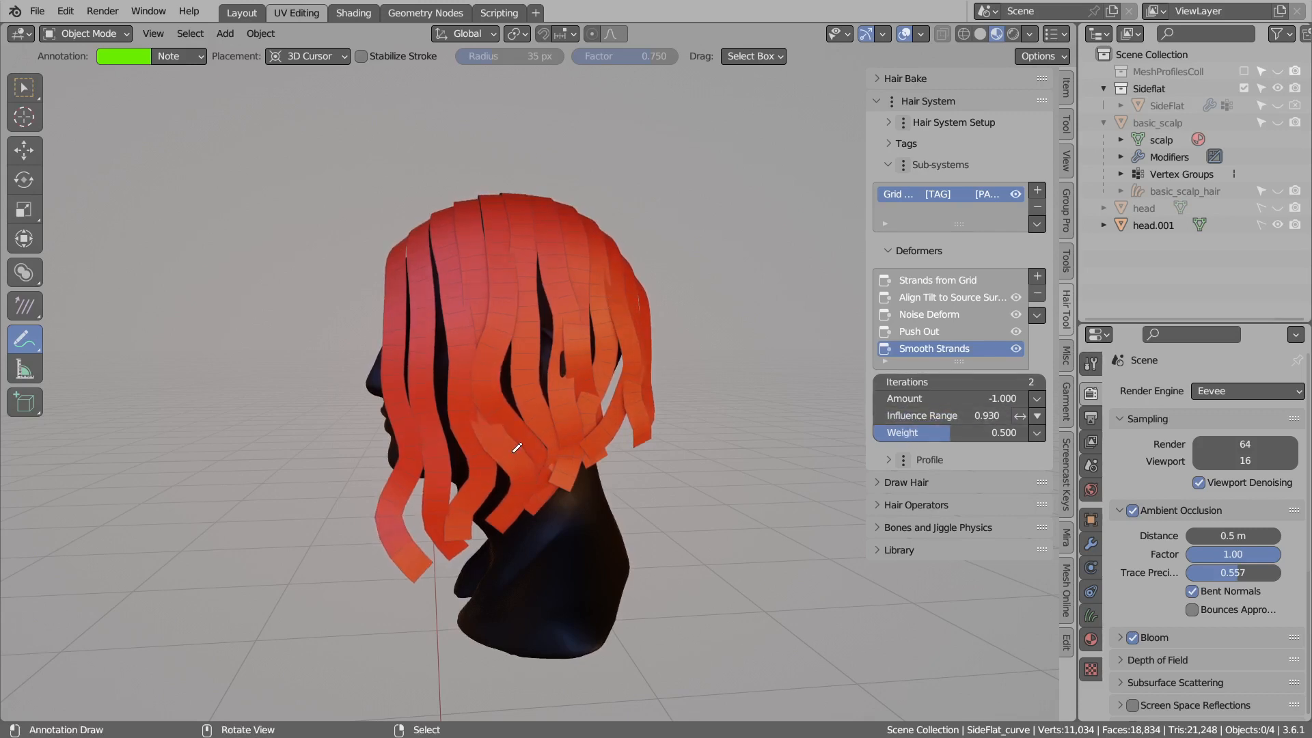
left_click_drag(519, 495, 512, 479, "ctrl")
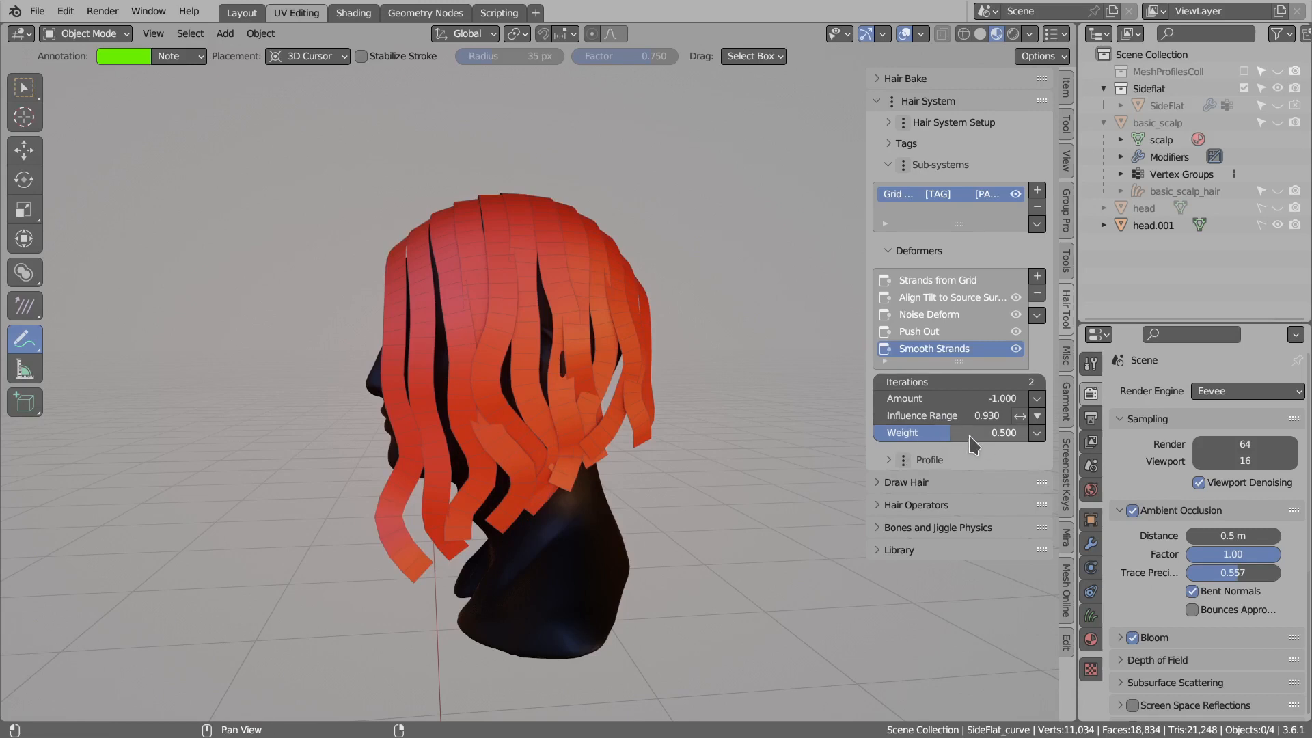
left_click_drag(937, 441, 1019, 432)
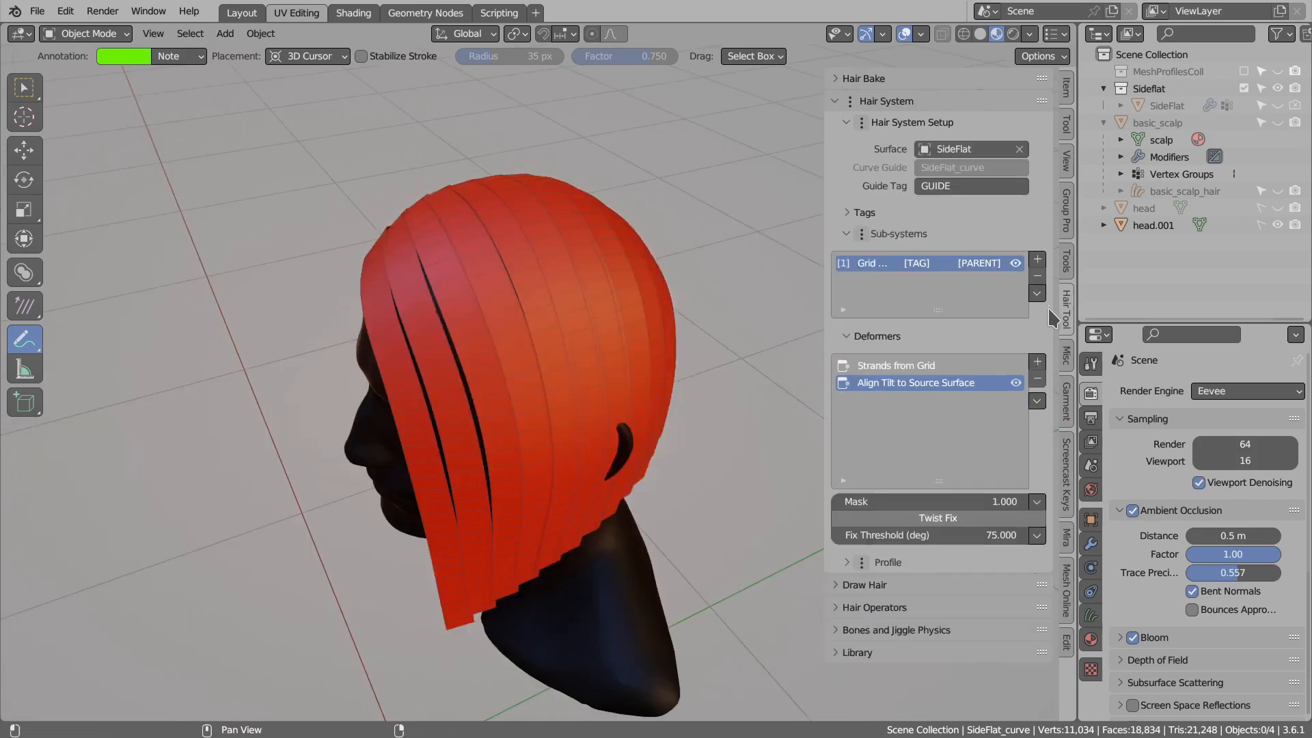
Add an Assign Tag deformer to the Grid sub-system and set its tag to T.
left_click(1037, 361)
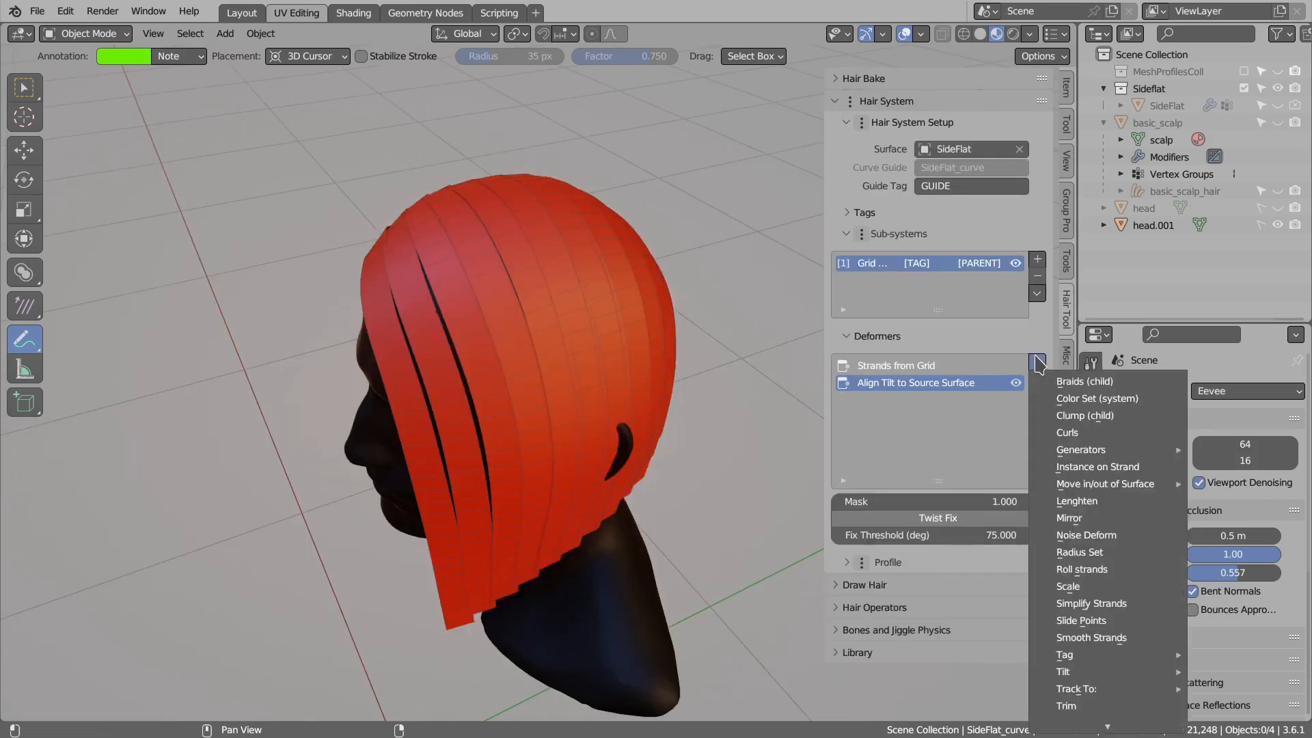
mouse_move(1080, 671)
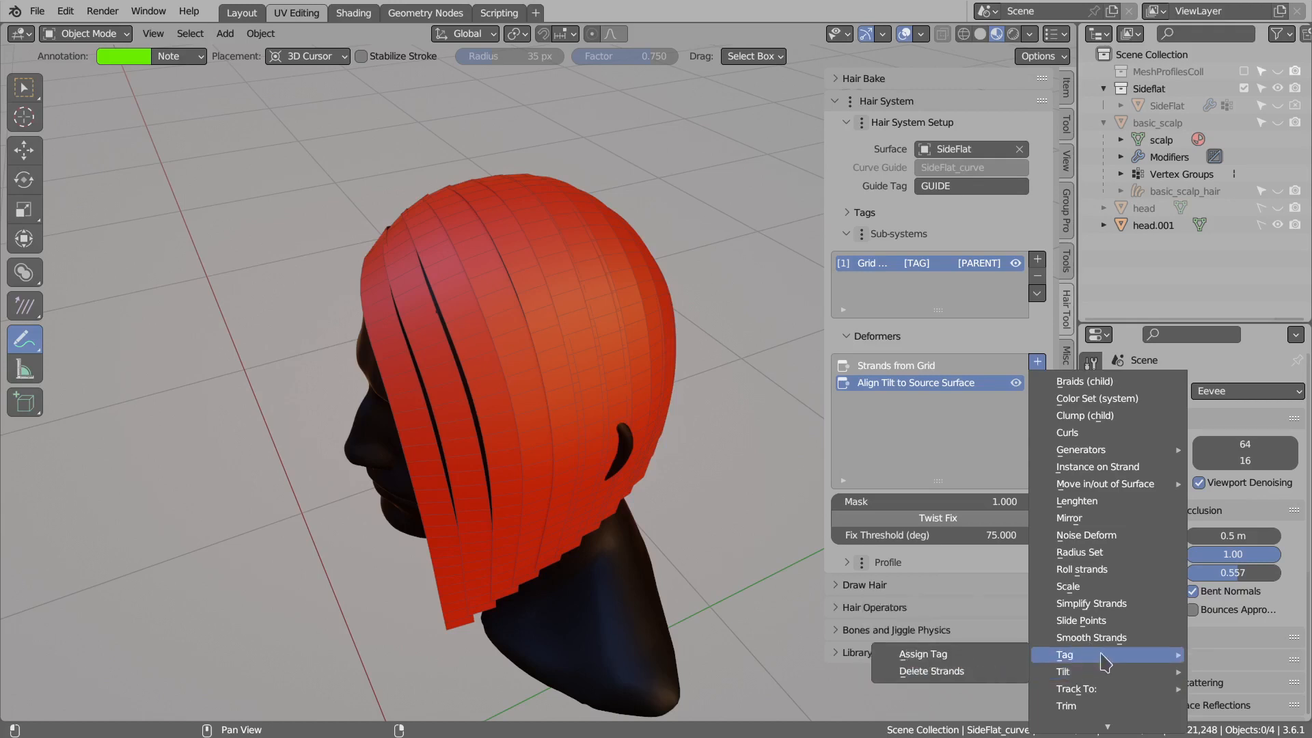
left_click(910, 656)
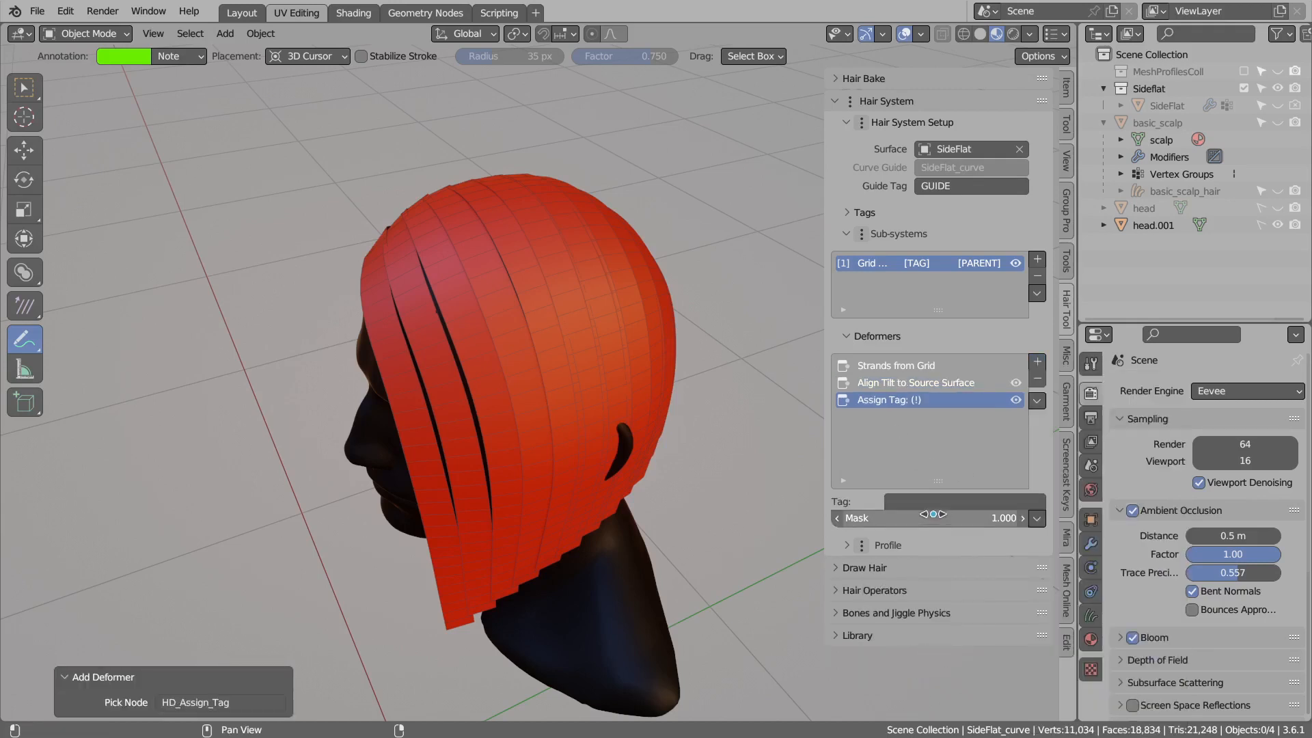
left_click(915, 503)
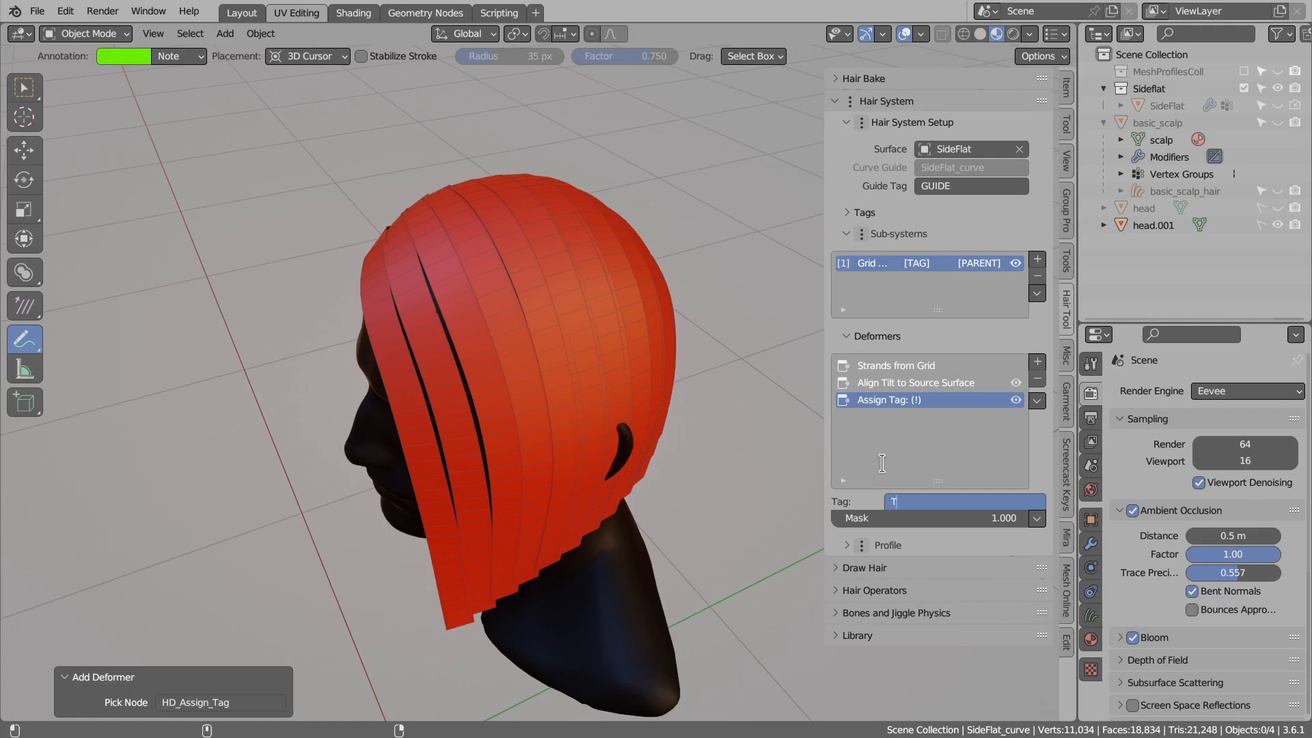
type("T")
key("Return")
middle_click_drag(615, 444, 567, 400)
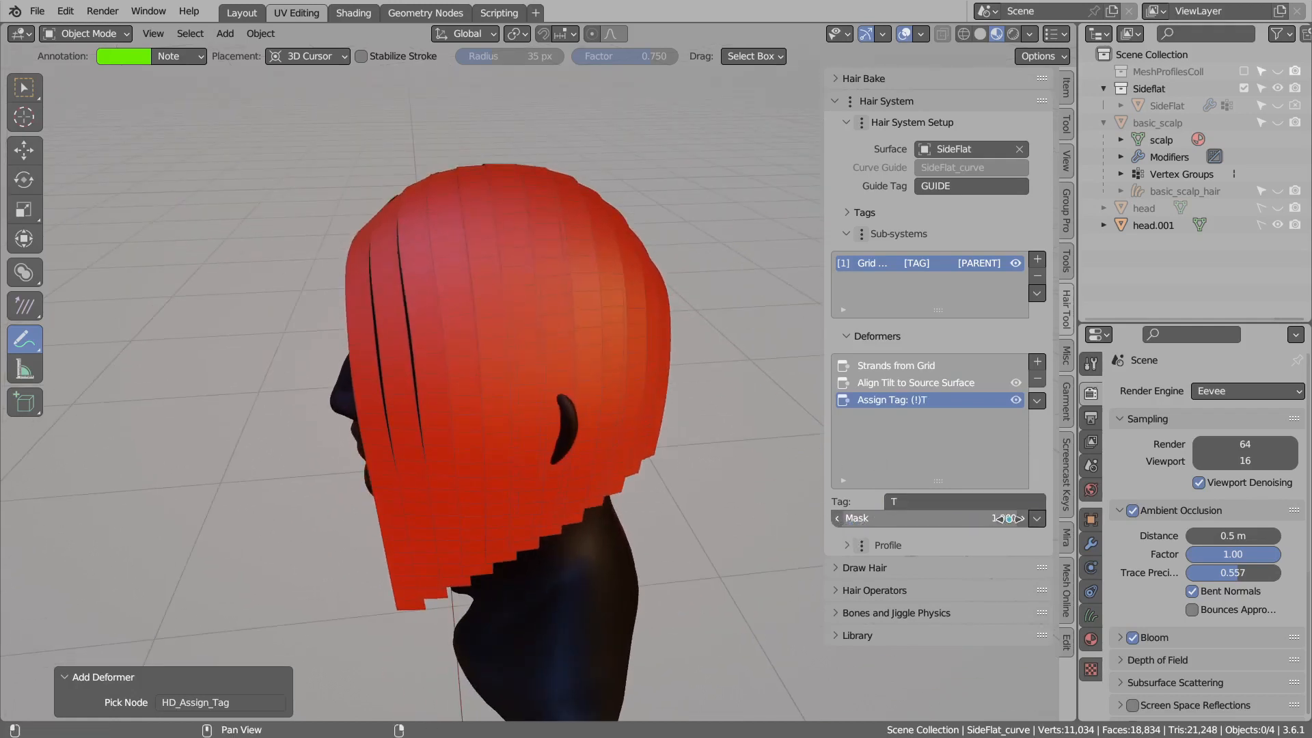
Add a Randomize modifier to the Assign Tag deformer's Mask so only random strands get the tag.
left_click(1037, 519)
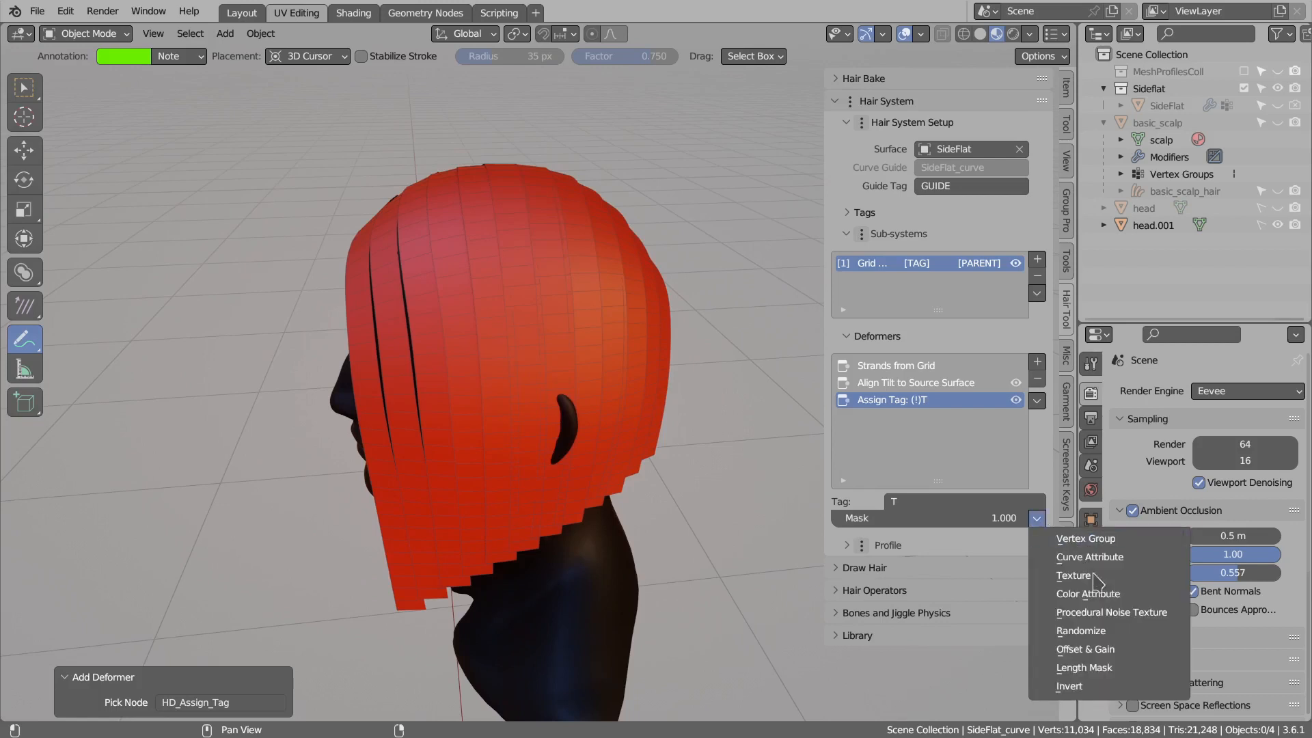
left_click(1071, 634)
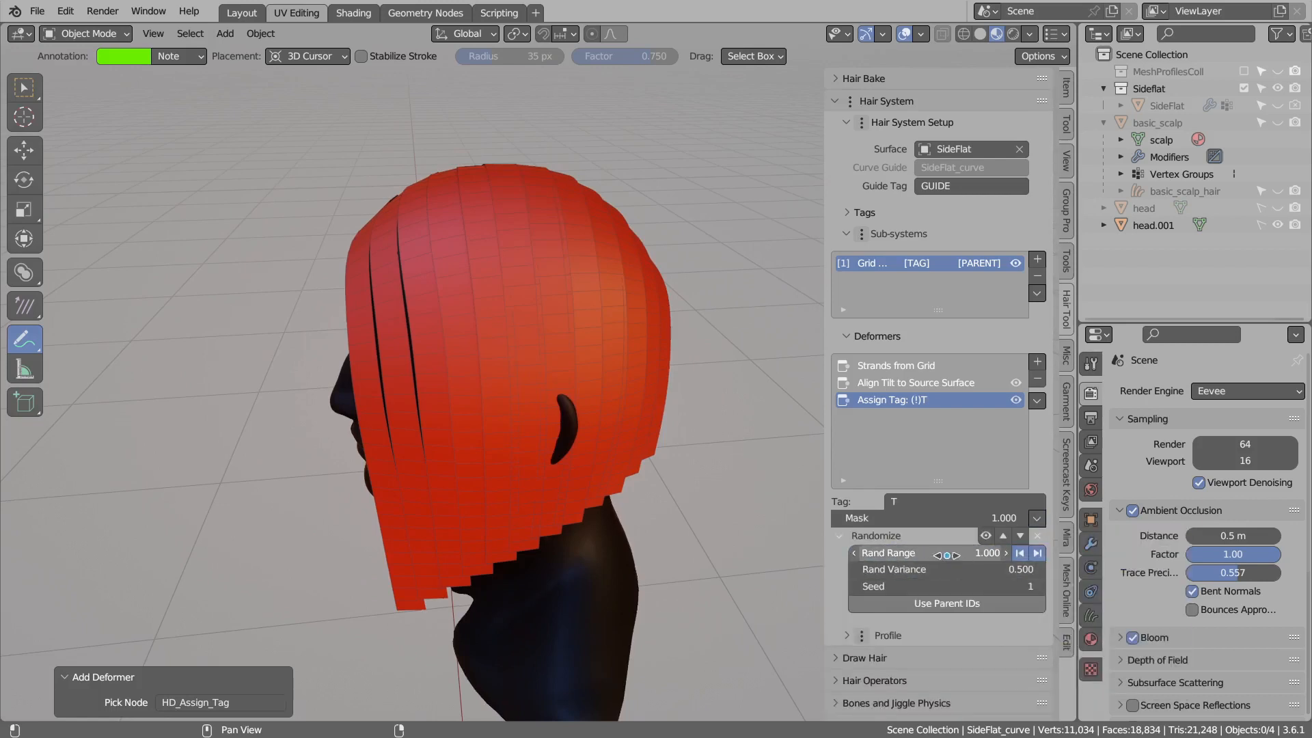
middle_click_drag(608, 443, 577, 444)
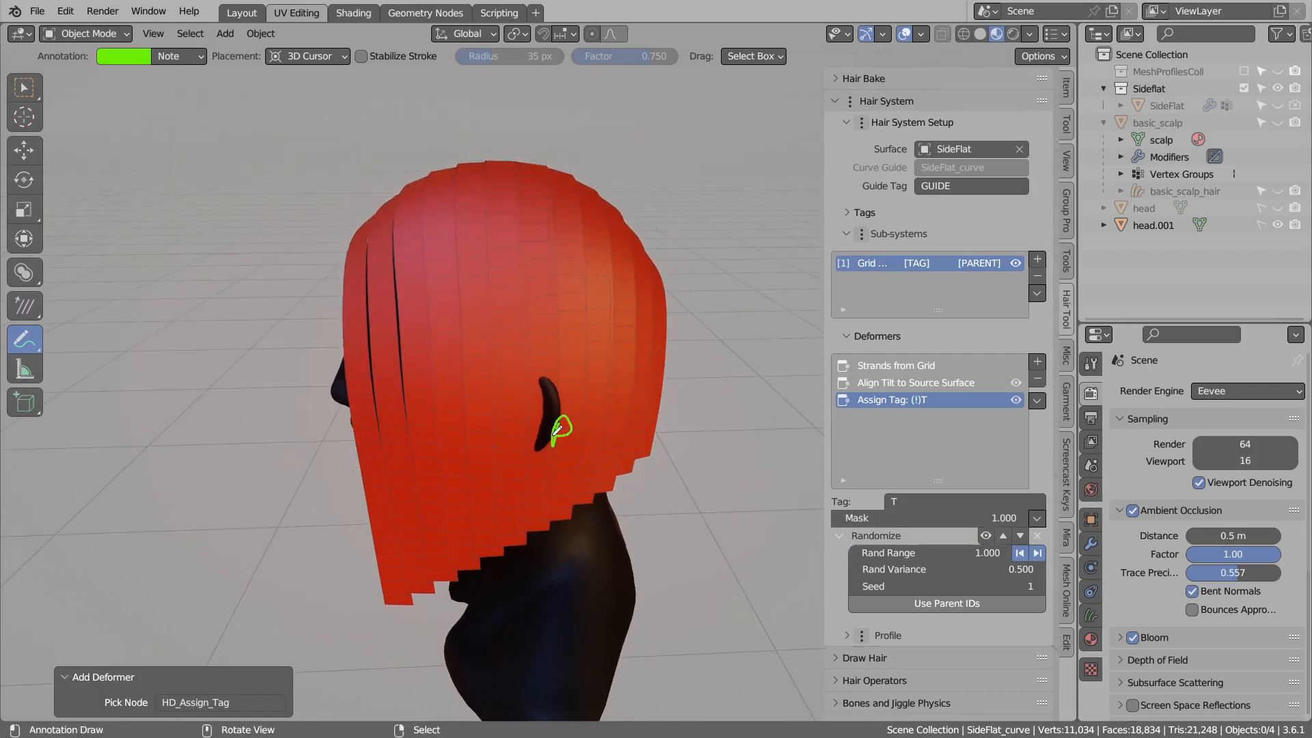
left_click_drag(556, 431, 573, 448)
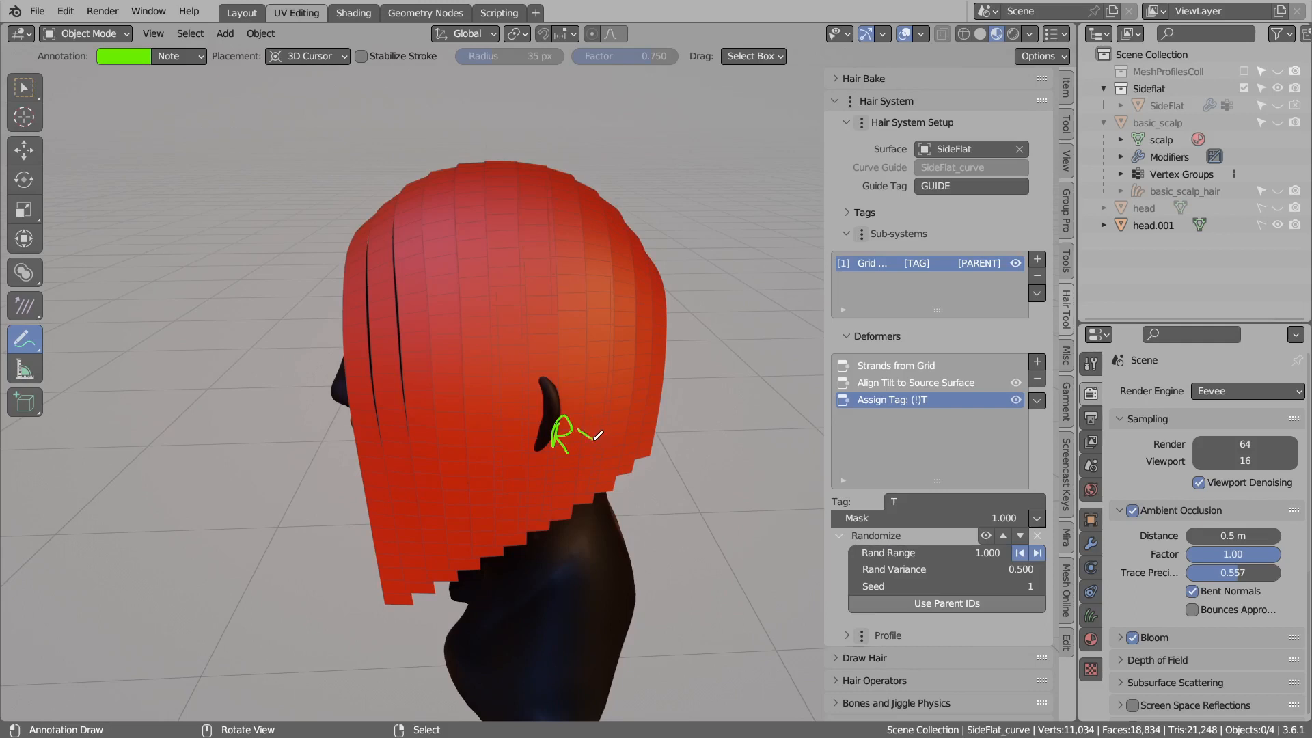
mouse_move(665, 443)
left_mouse_down("ctrl")
mouse_move(640, 459)
mouse_move(574, 411)
left_mouse_up("ctrl")
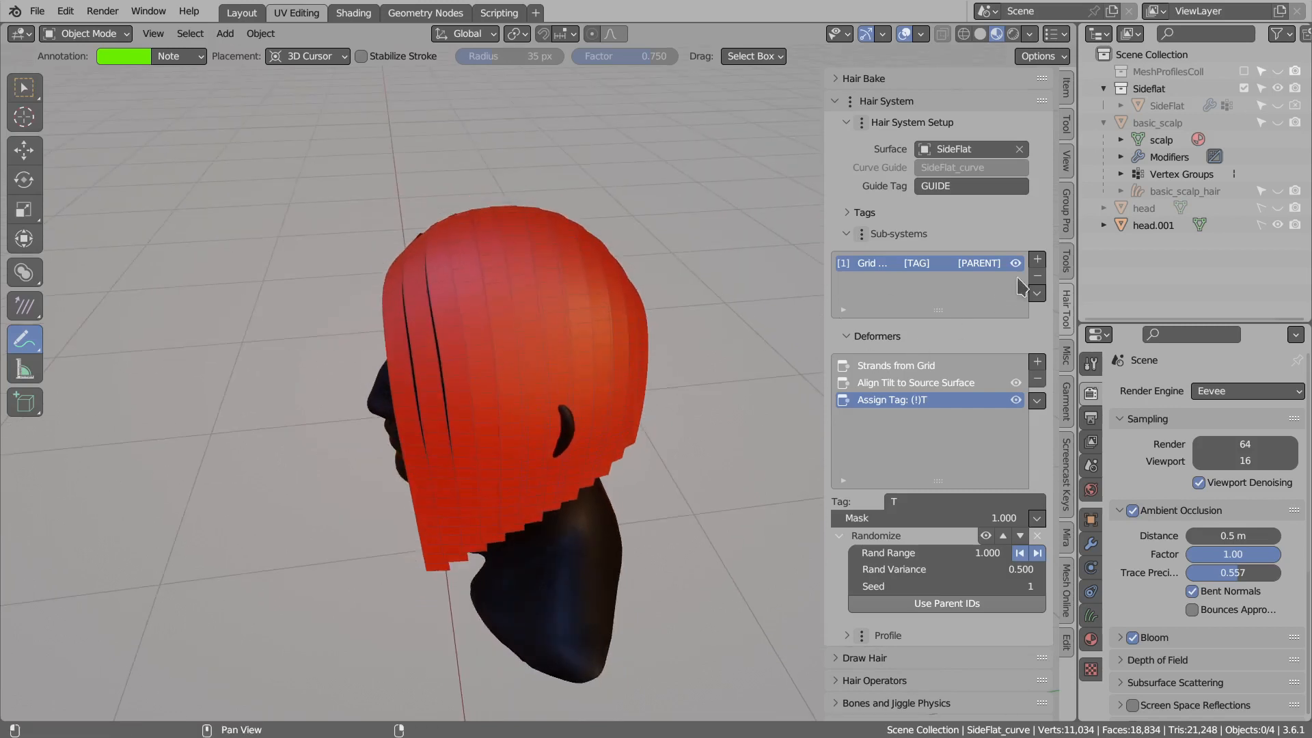
Add a Filter sub-system to the side hair and set its tag to T.
left_click(1037, 259)
left_click(1084, 297)
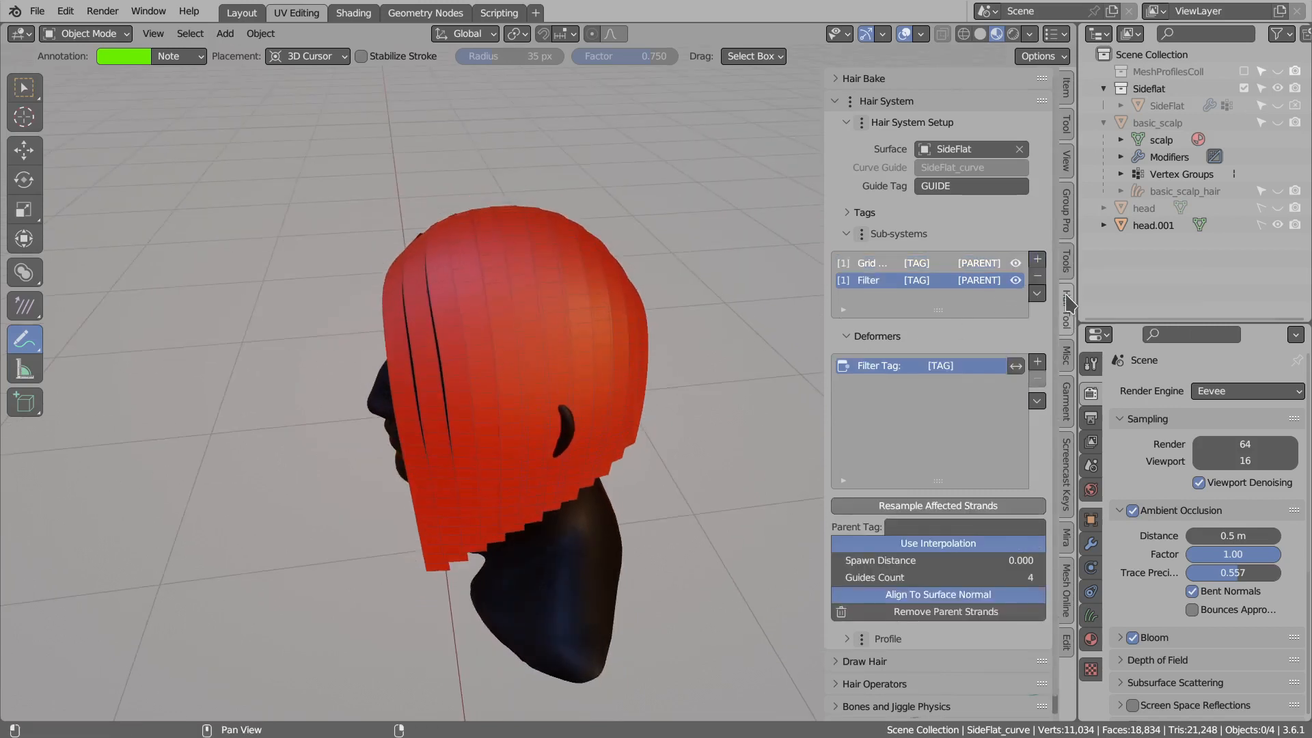
double_click(916, 281)
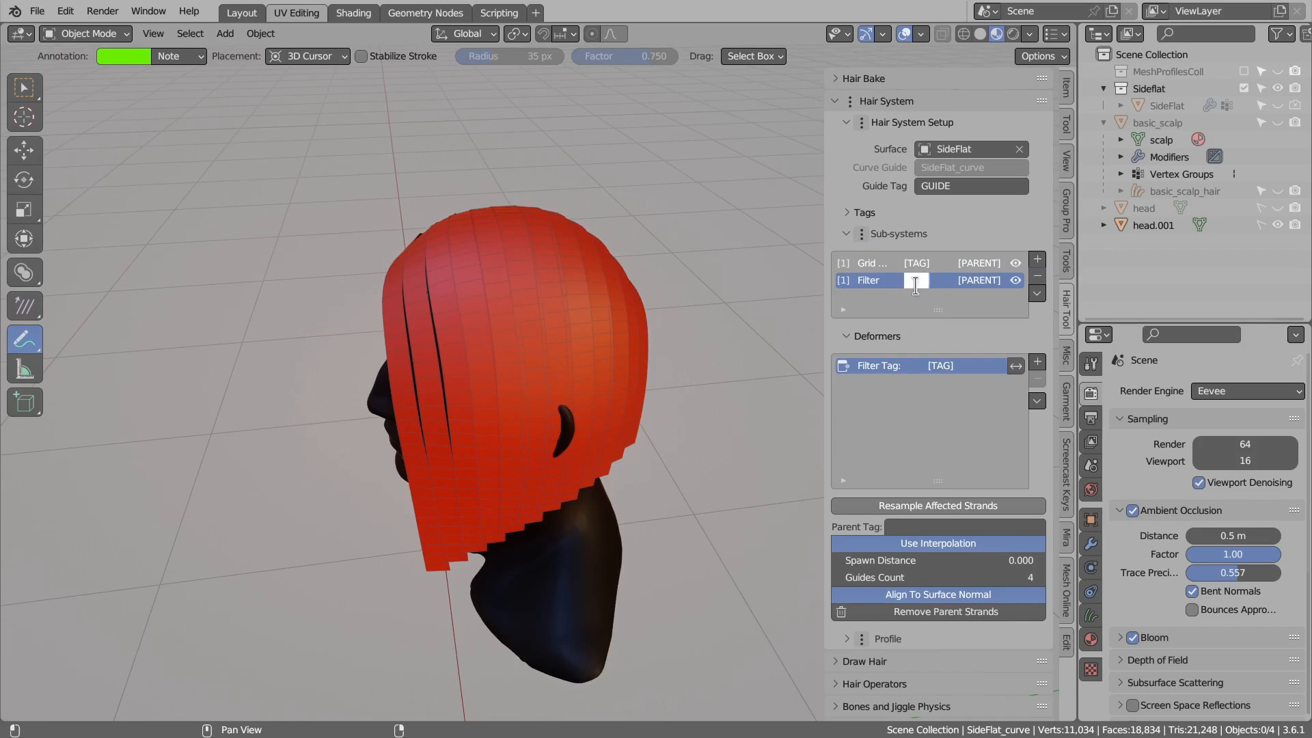
type("T")
Add a Radius Set deformer to the Filter sub-system and rename the sub-system Taper.
left_click(1037, 362)
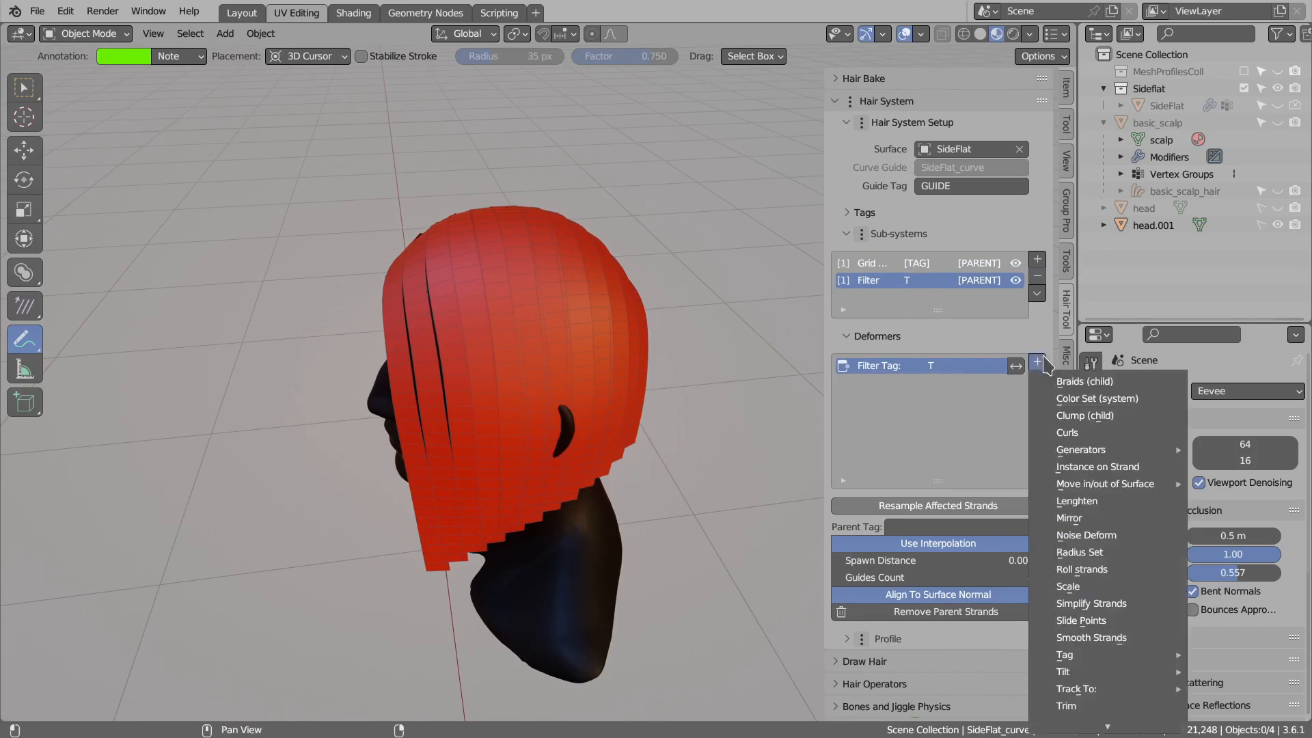
left_click(1078, 552)
middle_click_drag(579, 453, 546, 387)
mouse_move(588, 387)
left_mouse_down()
mouse_move(559, 485)
mouse_move(551, 393)
left_mouse_up()
mouse_move(574, 389)
left_mouse_down("ctrl")
mouse_move(547, 435)
mouse_move(555, 406)
left_mouse_up("ctrl")
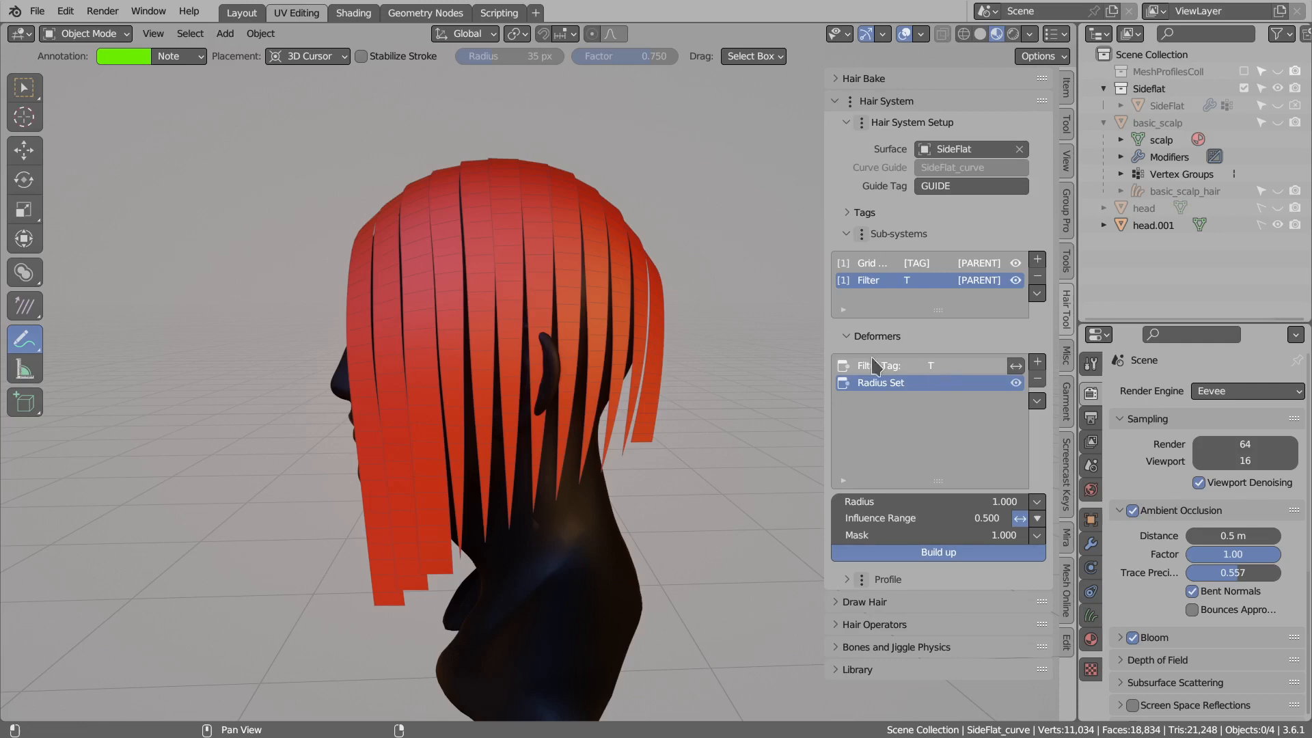
double_click(875, 280)
type("Tap")
Set the random Seed of the Grid sub-system's Assign Tag mask to 5.
left_click(874, 270)
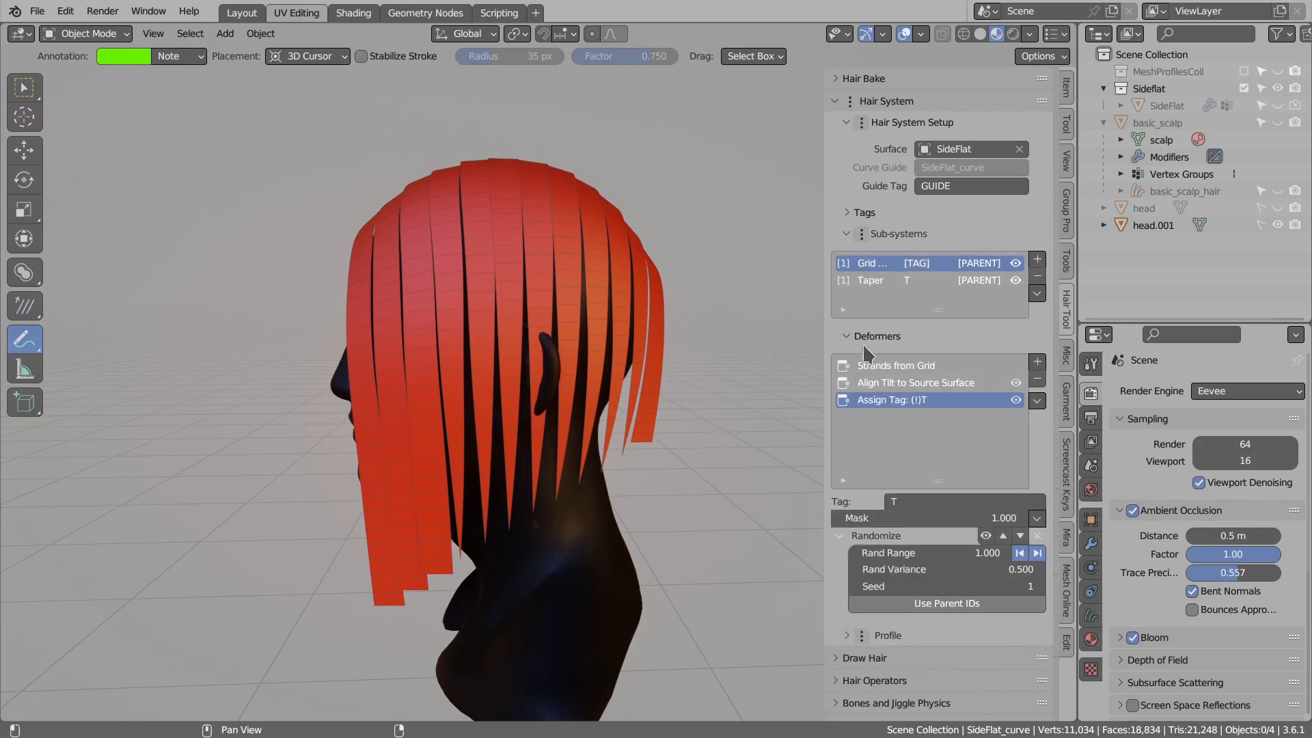
left_click(1041, 587)
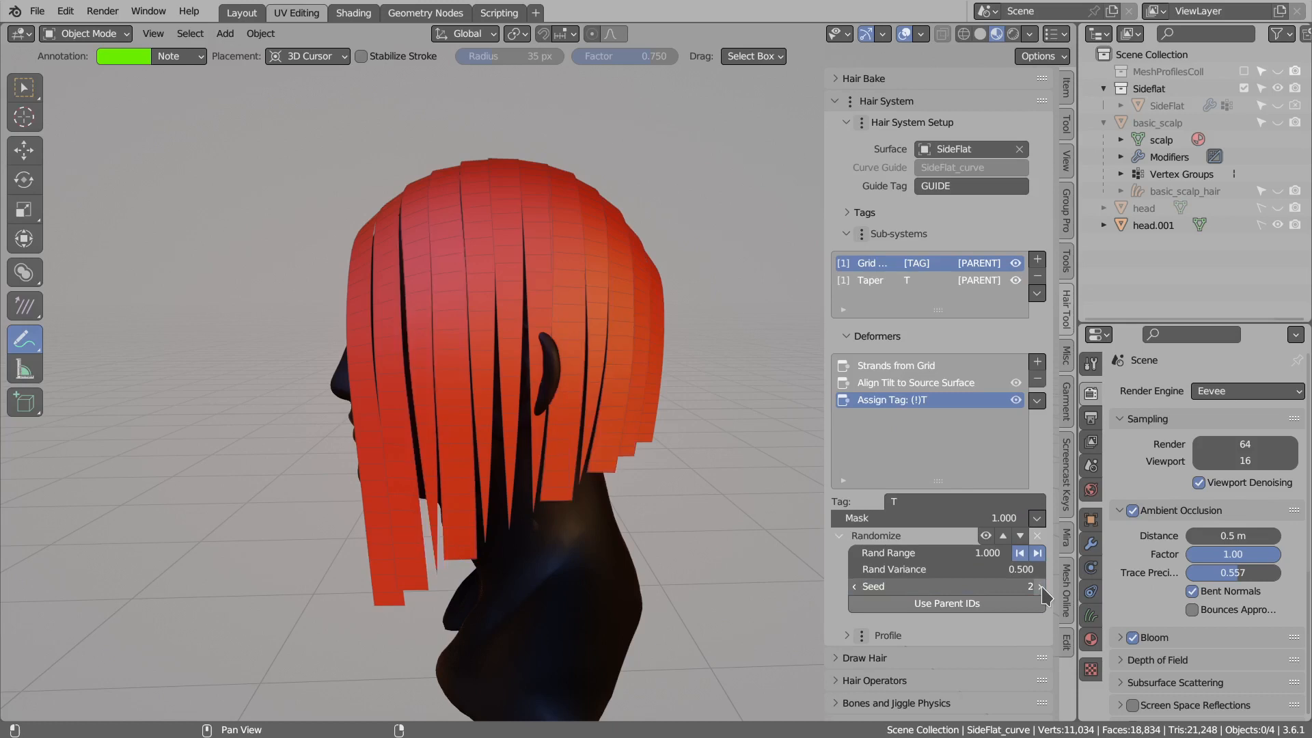
left_click(1040, 587)
left_click(1040, 587)
left_click(1040, 586)
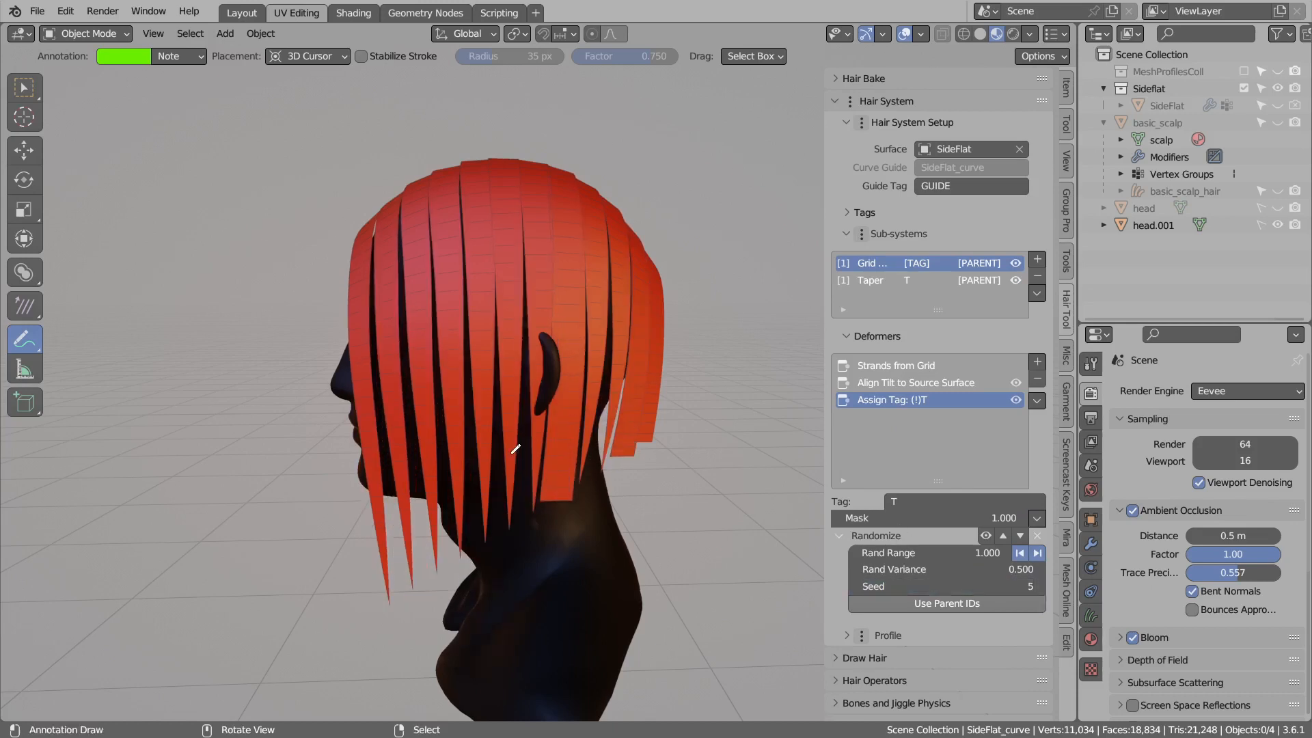
Add a Delete Strands tag deformer to the Taper sub-system and set its tag to T.
left_click(871, 280)
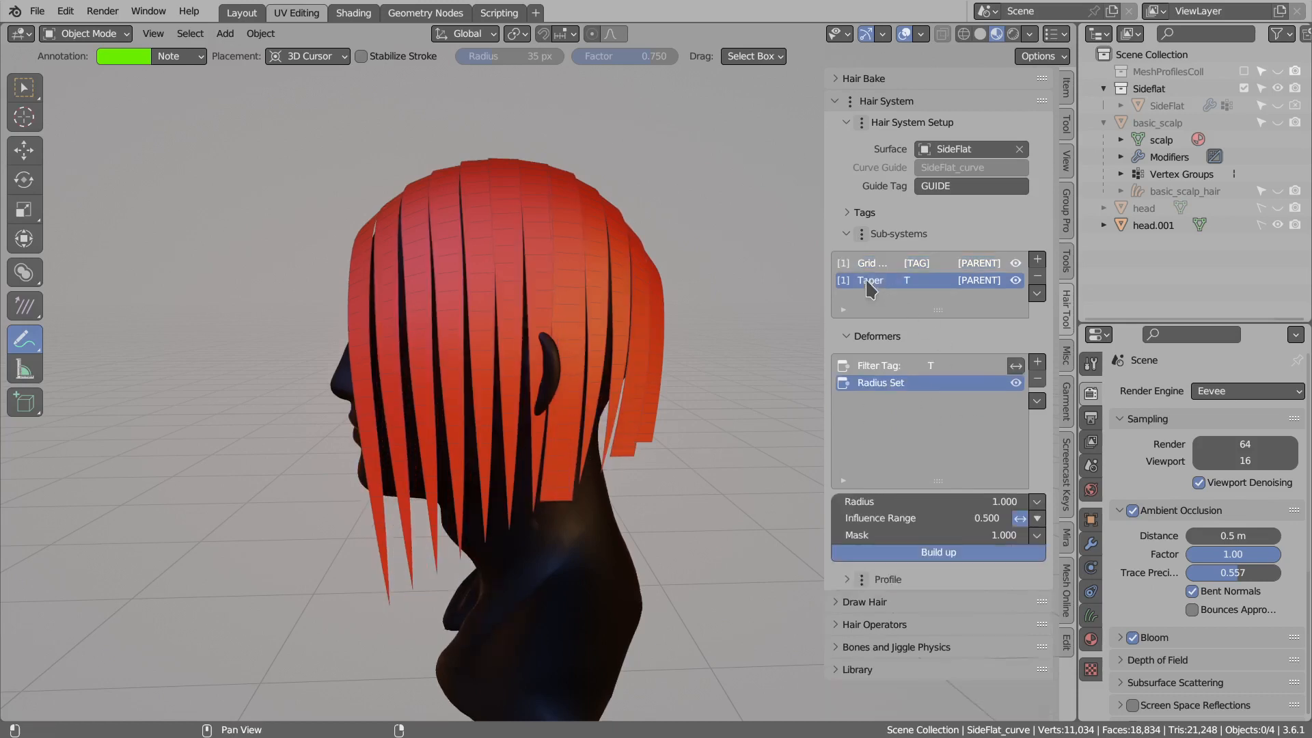
left_click(1037, 362)
mouse_move(1066, 654)
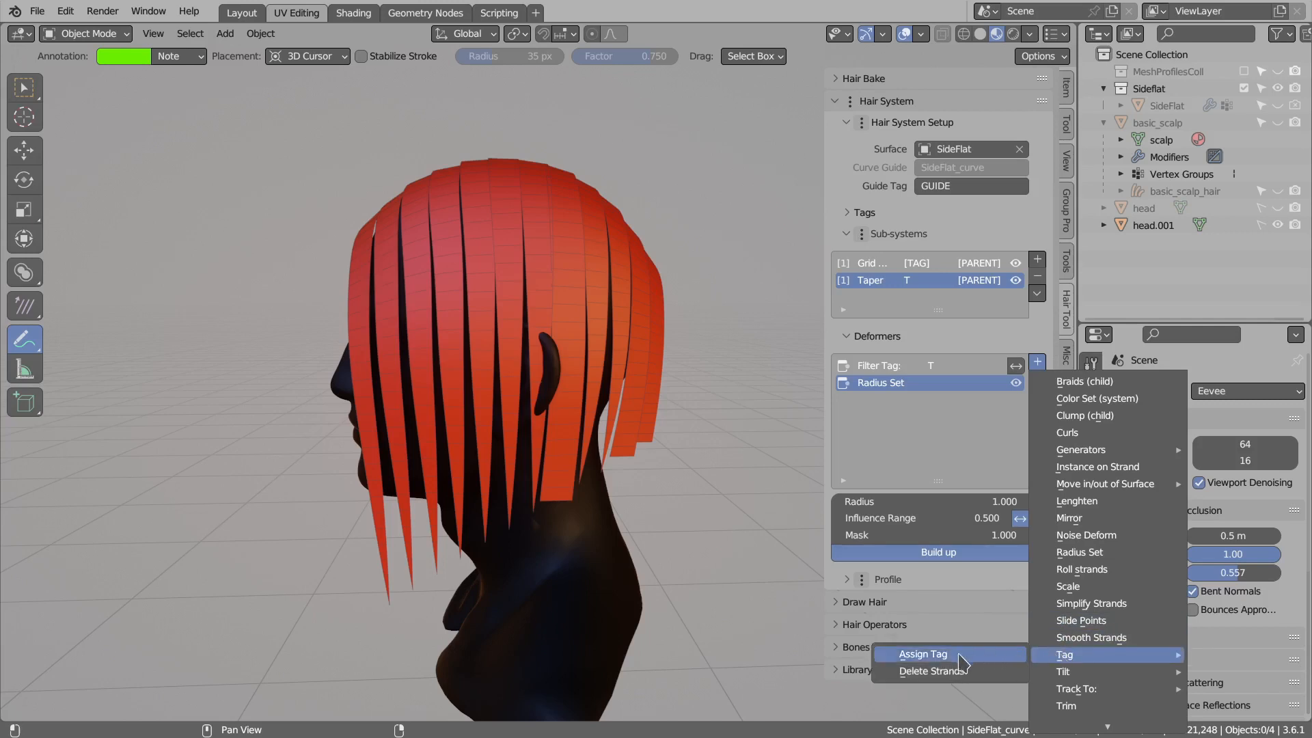
left_click(931, 672)
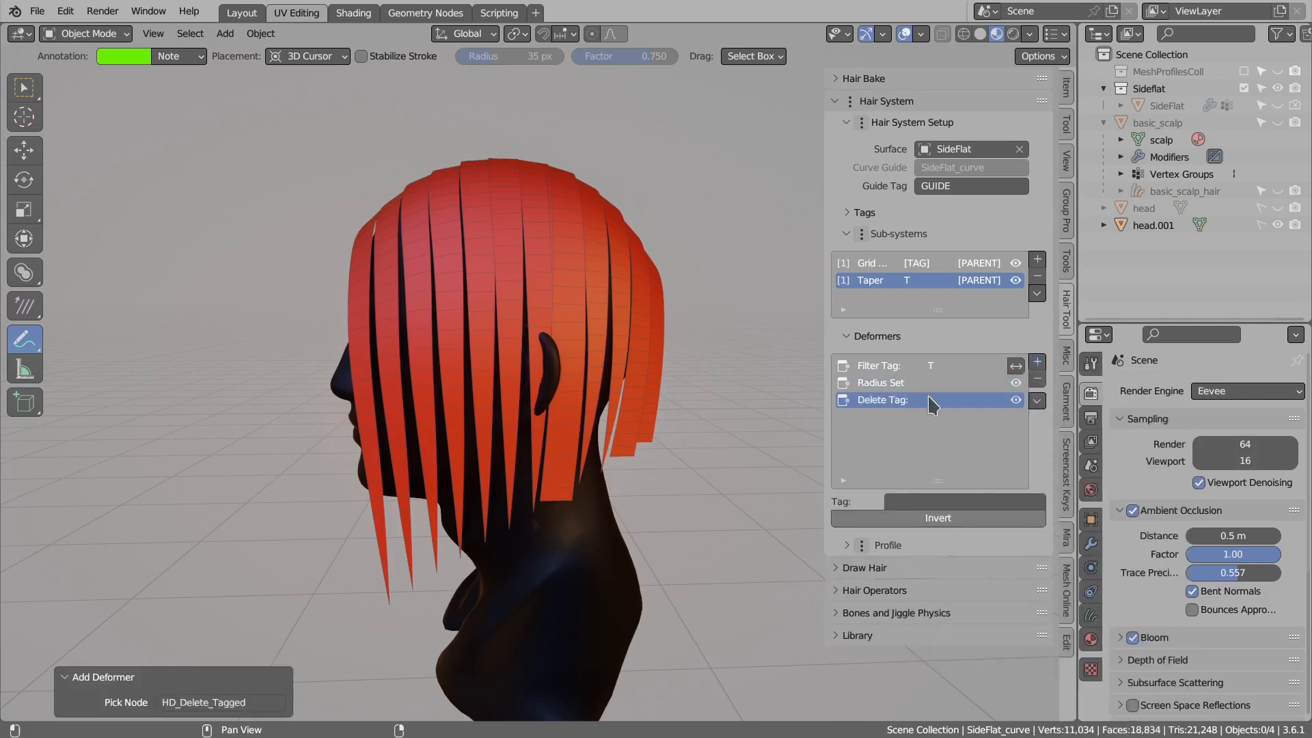
left_click(914, 501)
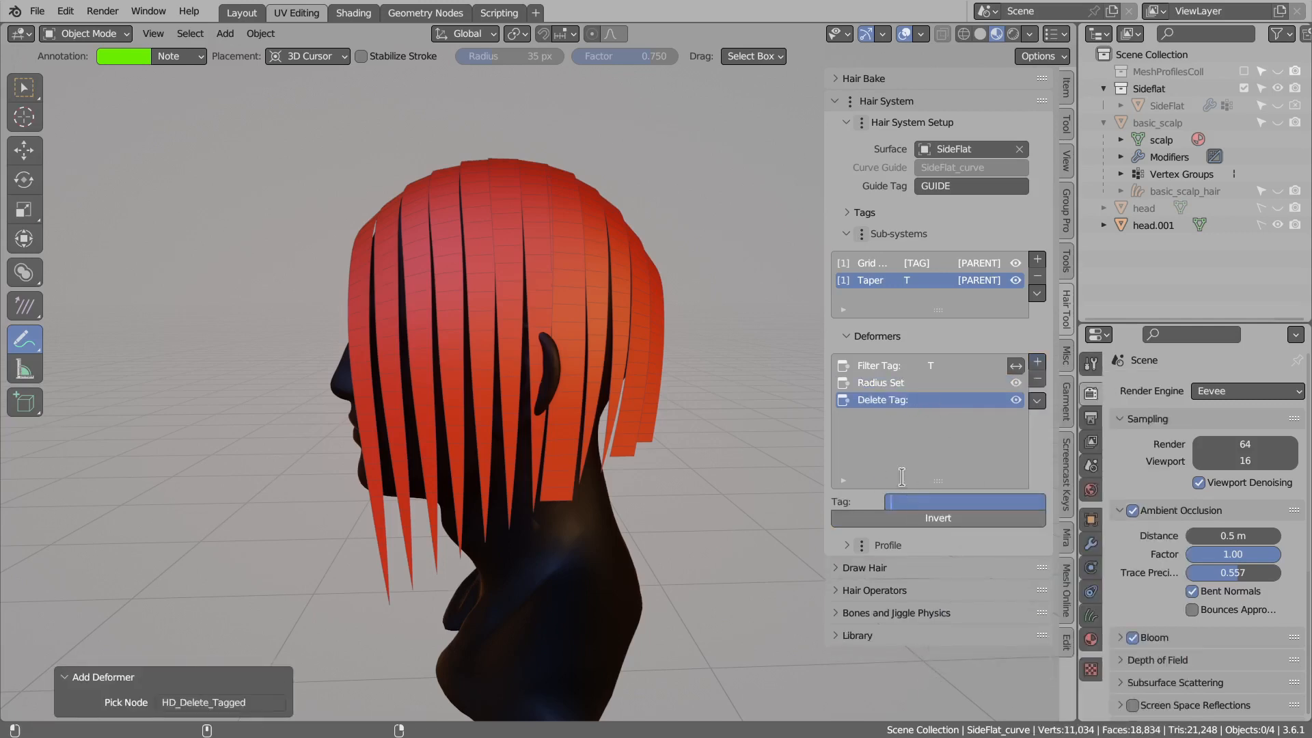
type("T")
key("Return")
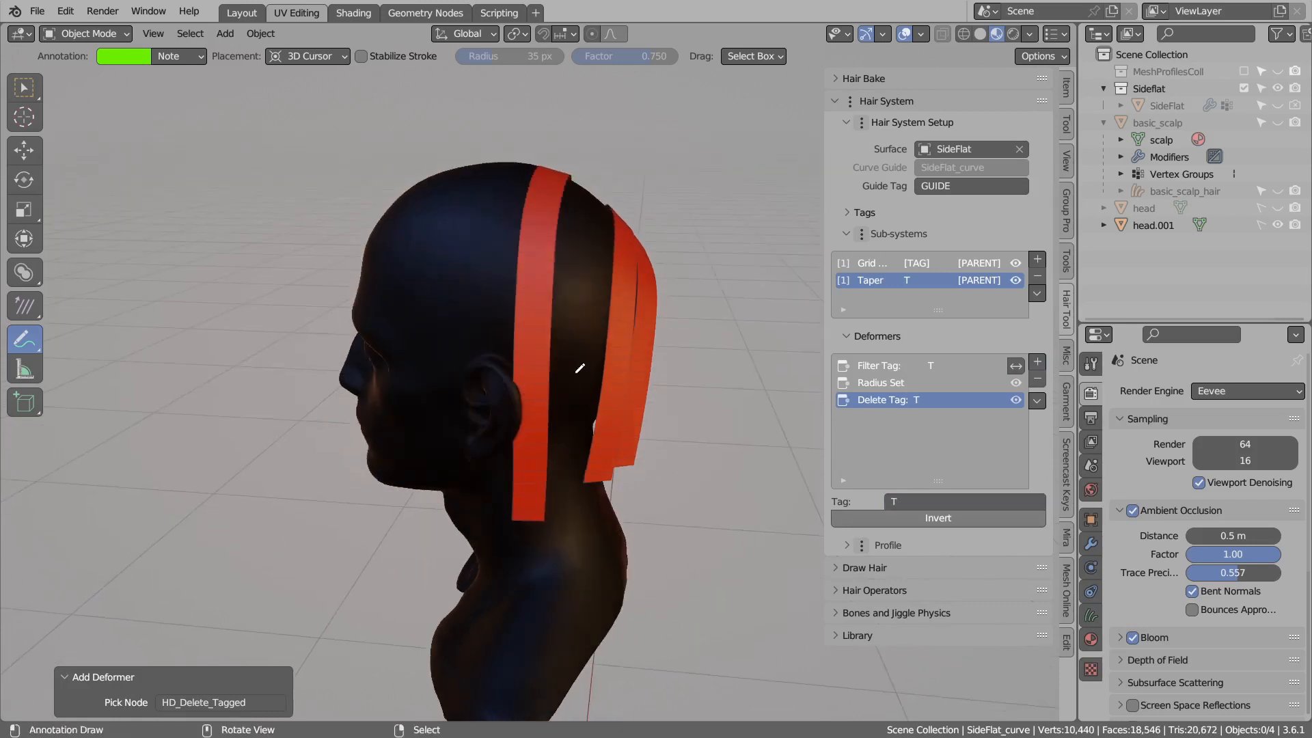
Hide and reshow the Generator sub-system of the spiky scalp hair to compare its strands with the guides.
middle_click_drag(551, 394, 536, 437)
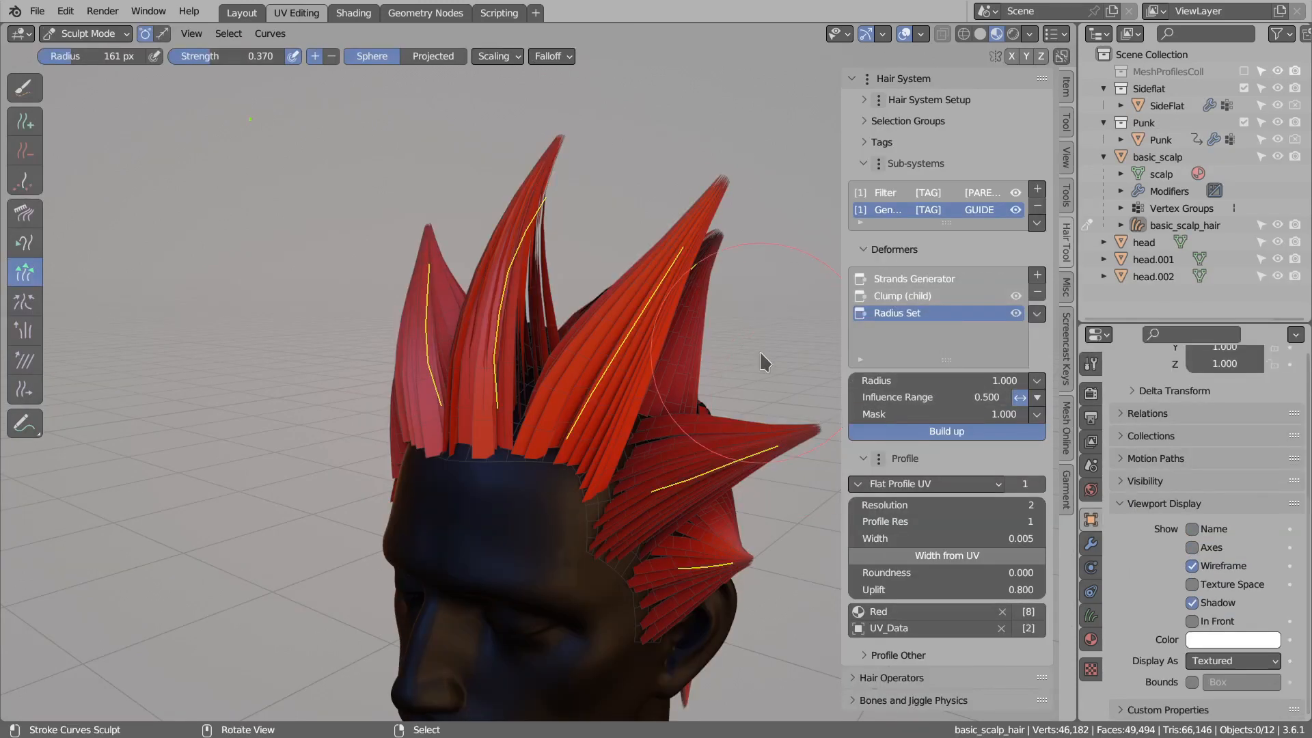
middle_click_drag(806, 269, 817, 291)
middle_click_drag(698, 321, 717, 214)
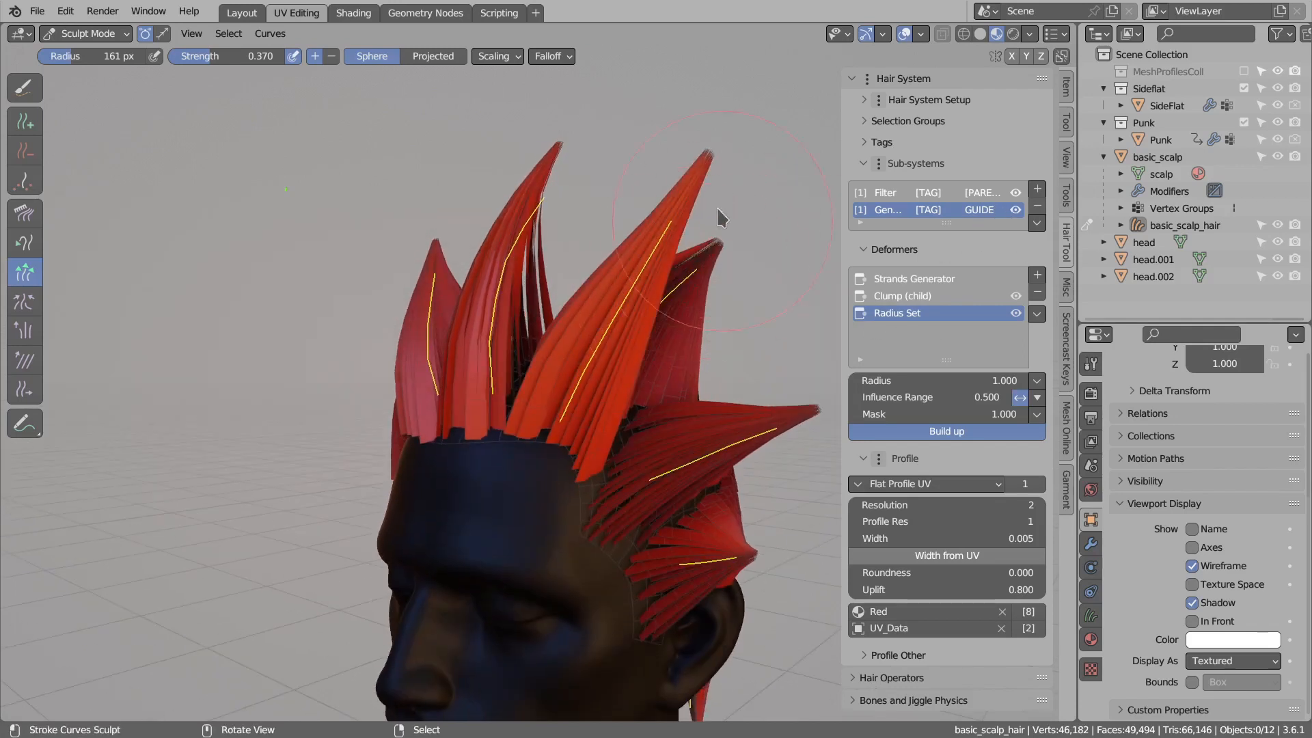
left_click(1016, 210)
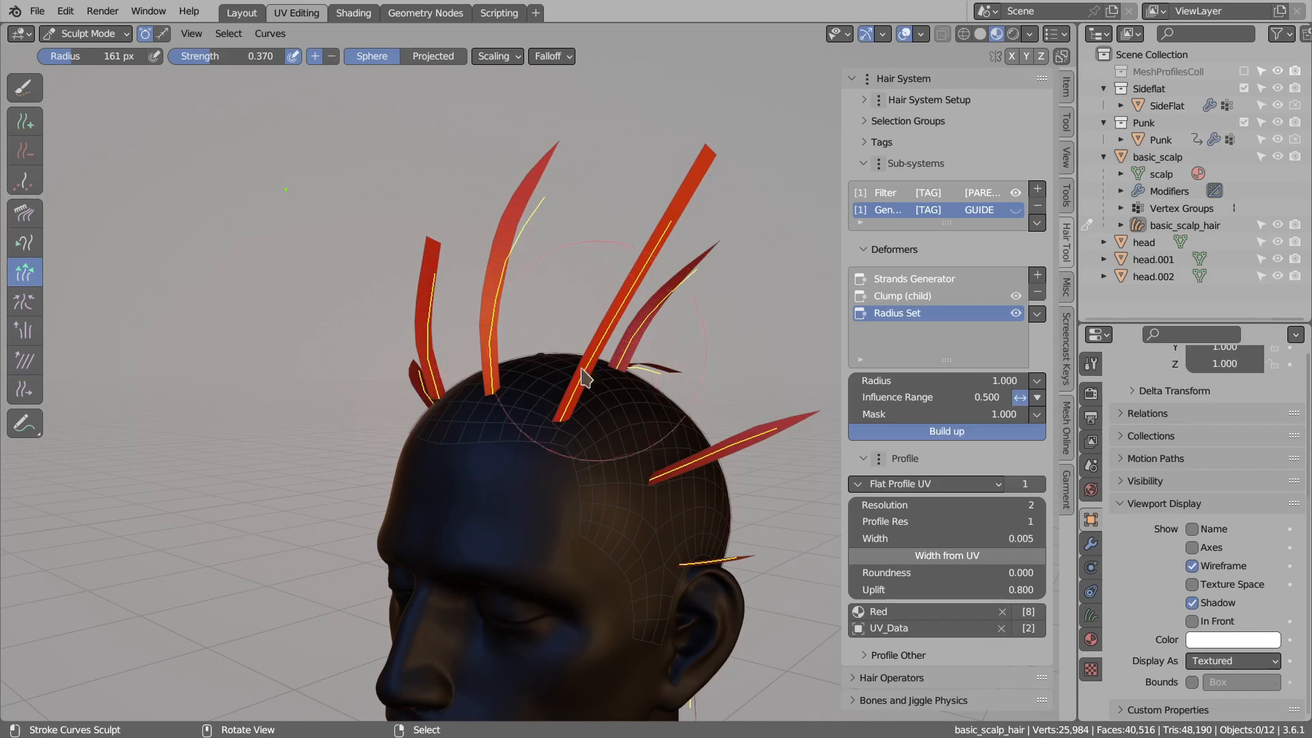
left_click(1016, 210)
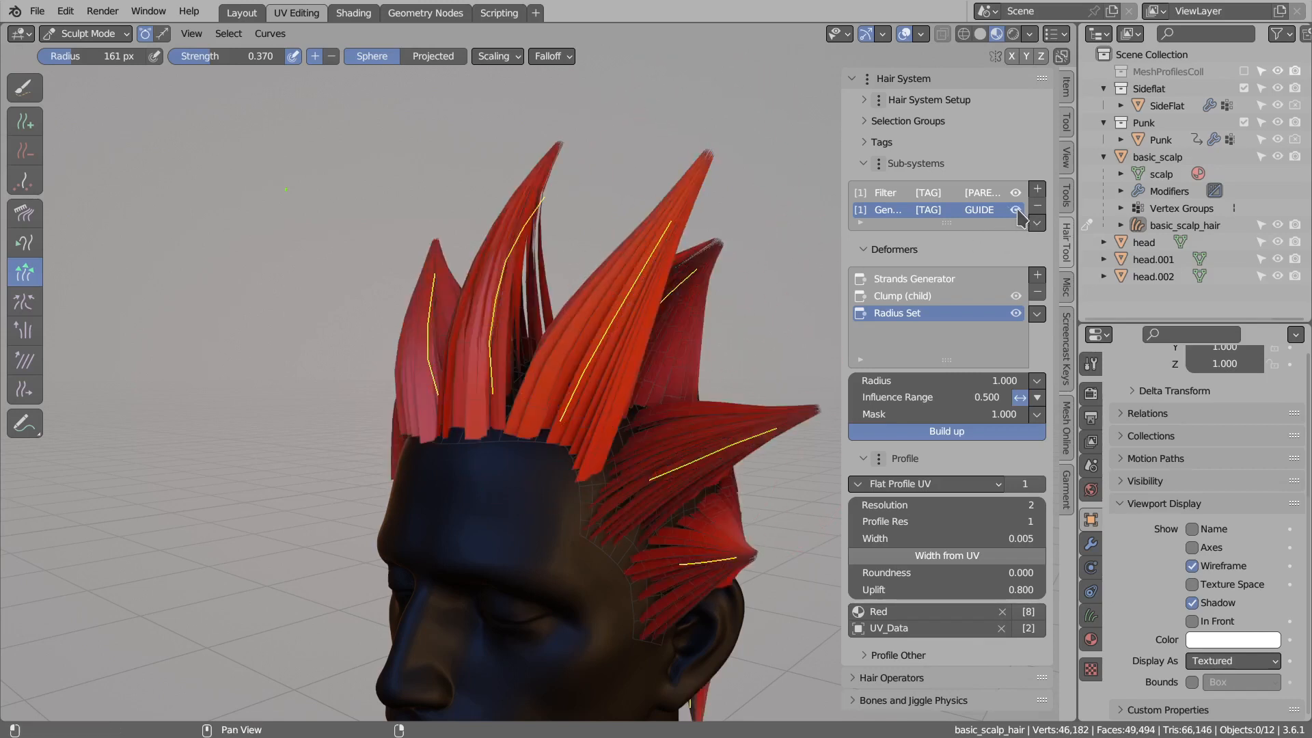
Add an Align Tilt To Parent (child) deformer to the spiky hair's Generator sub-system and set its Influence Range to 1.000.
left_click(1037, 275)
mouse_move(1067, 589)
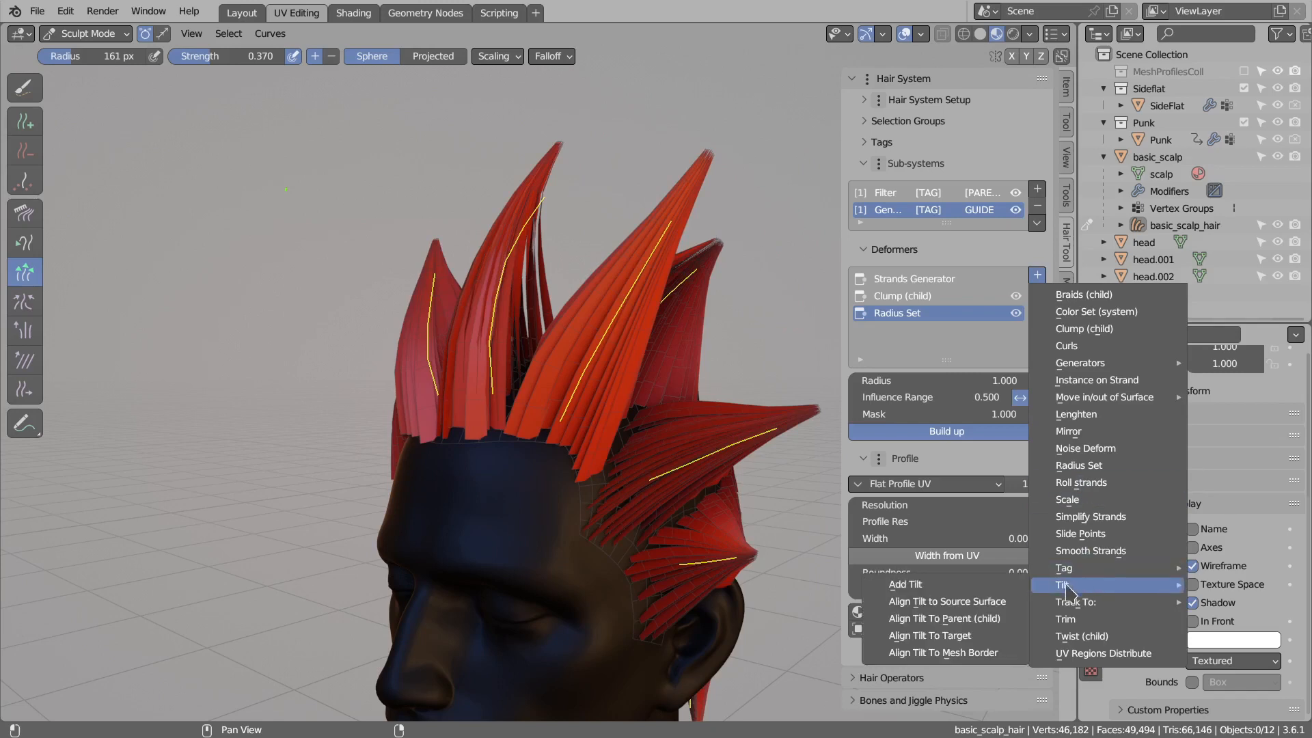
left_click(964, 618)
mouse_move(574, 383)
middle_mouse_down()
mouse_move(624, 366)
mouse_move(718, 445)
mouse_move(765, 413)
mouse_move(727, 404)
middle_mouse_up()
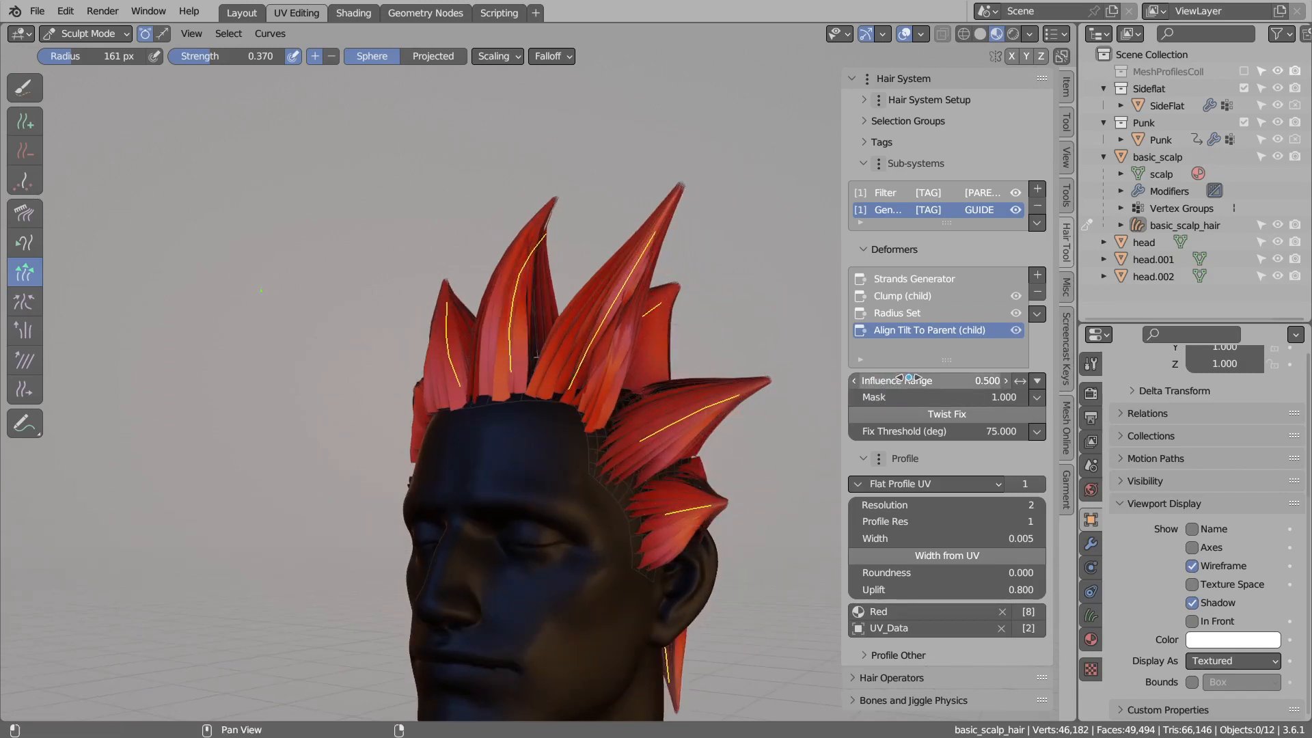
left_click(1037, 381)
left_click(1069, 400)
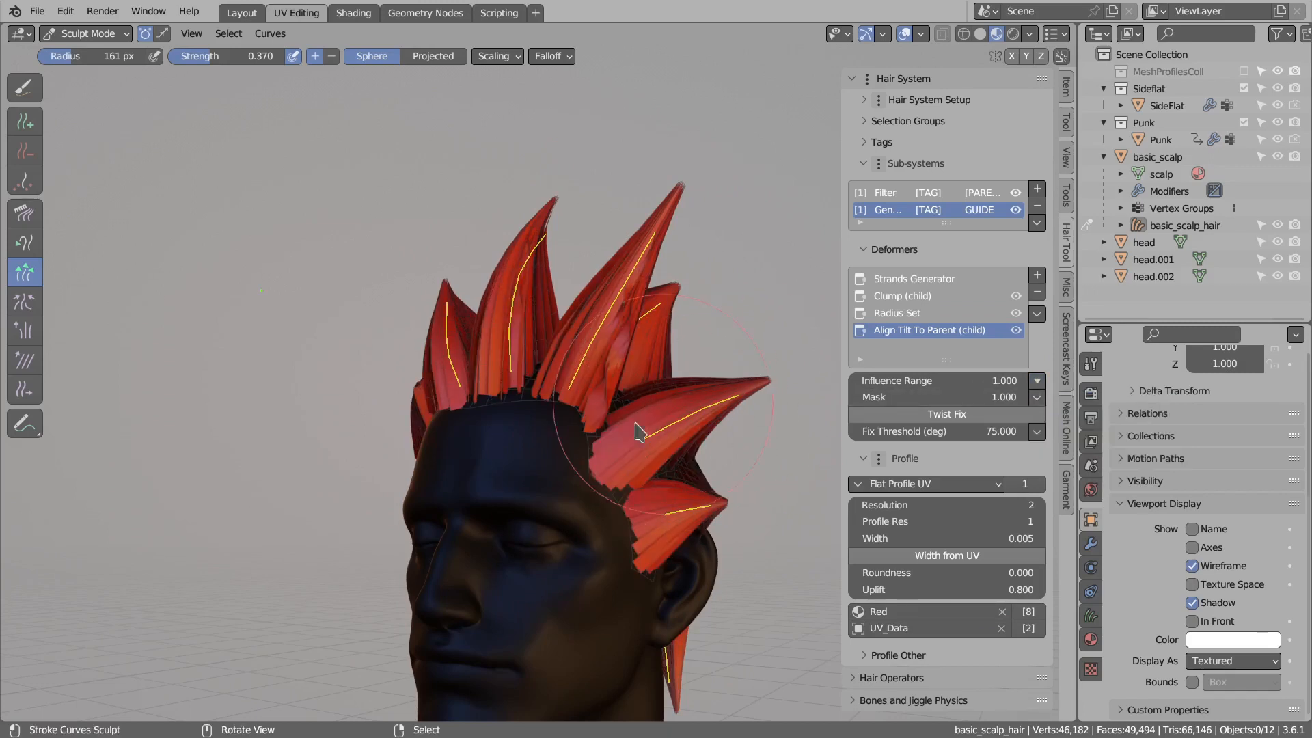
Sketch a curly annotation over a front spike and enable Twist Fix on the Align Tilt To Parent deformer.
mouse_move(667, 389)
middle_mouse_down()
mouse_move(576, 355)
mouse_move(574, 379)
middle_mouse_up()
scroll(570, 410, "up", 1)
left_click_drag(546, 476, 580, 382)
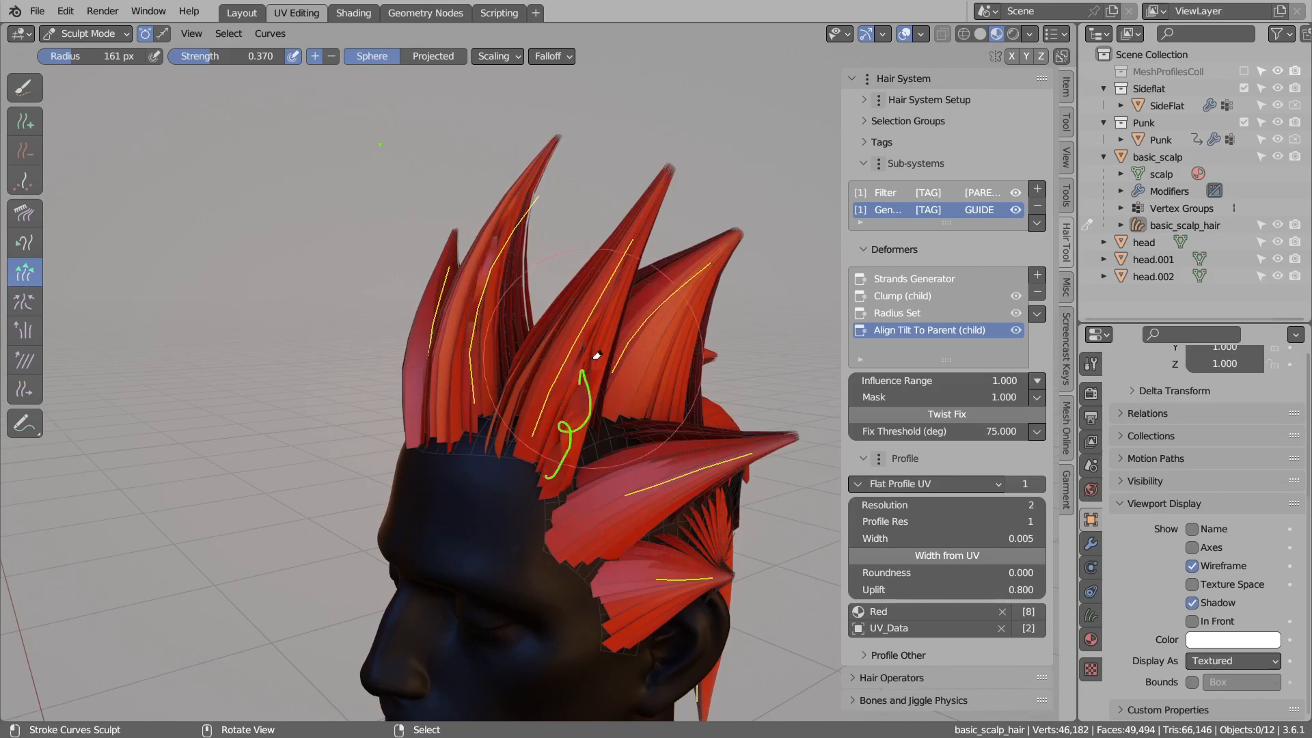
left_click(934, 419)
middle_click_drag(465, 451, 774, 395)
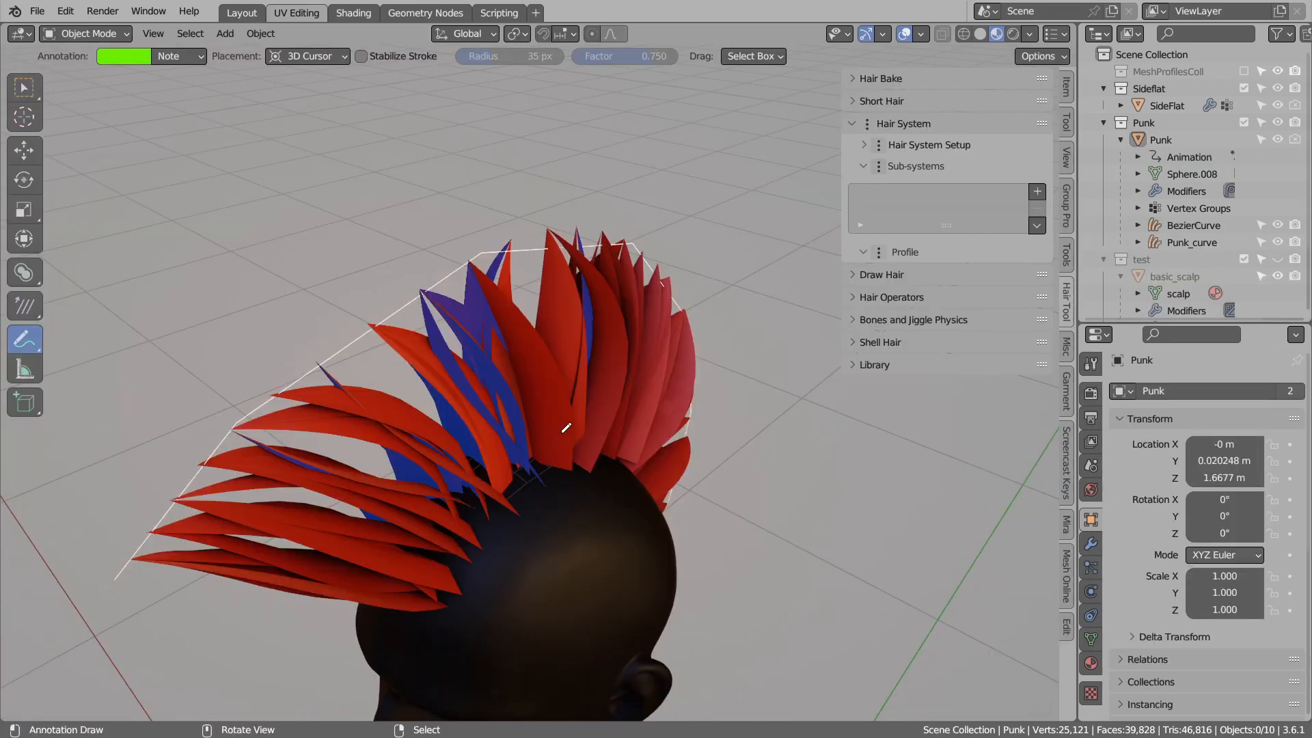
Select the Punk surface mesh beneath the mohawk and trace its border with a freehand annotation.
middle_click_drag(637, 415, 639, 372)
right_click(644, 367)
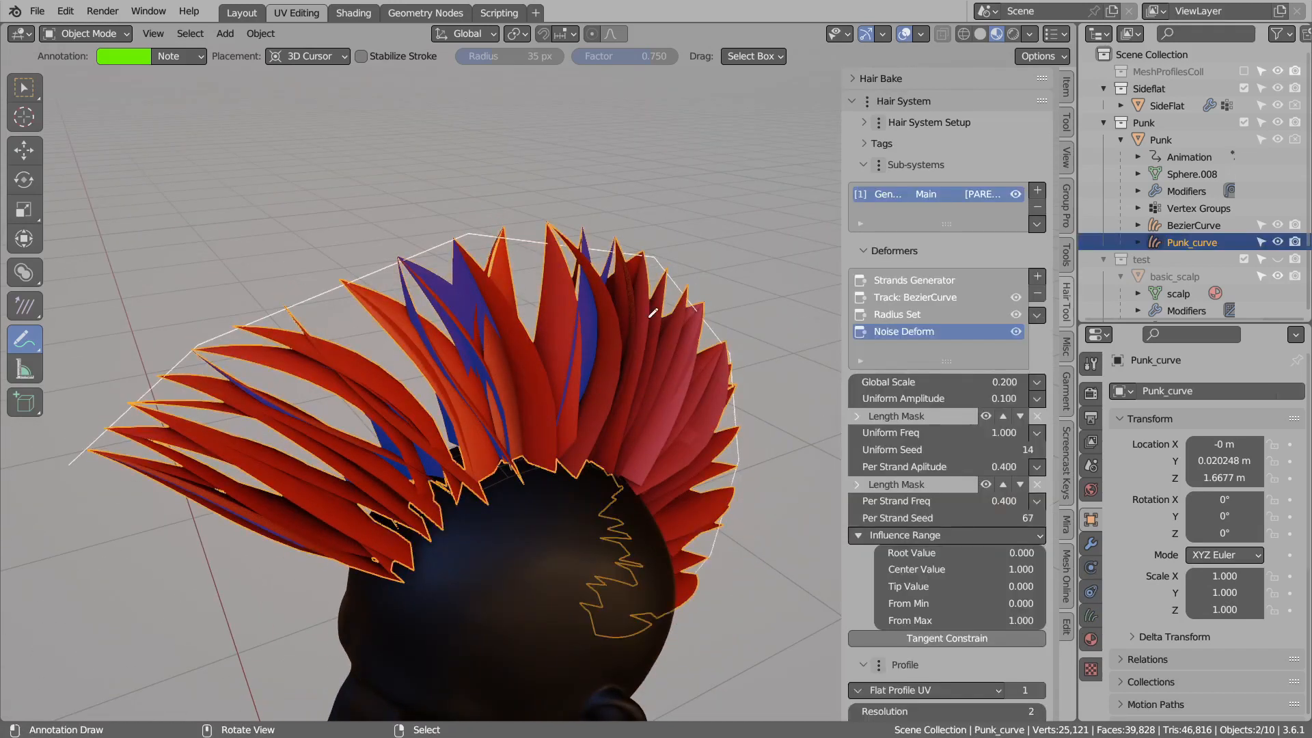
middle_click_drag(564, 353, 584, 431)
right_click(504, 495, "alt")
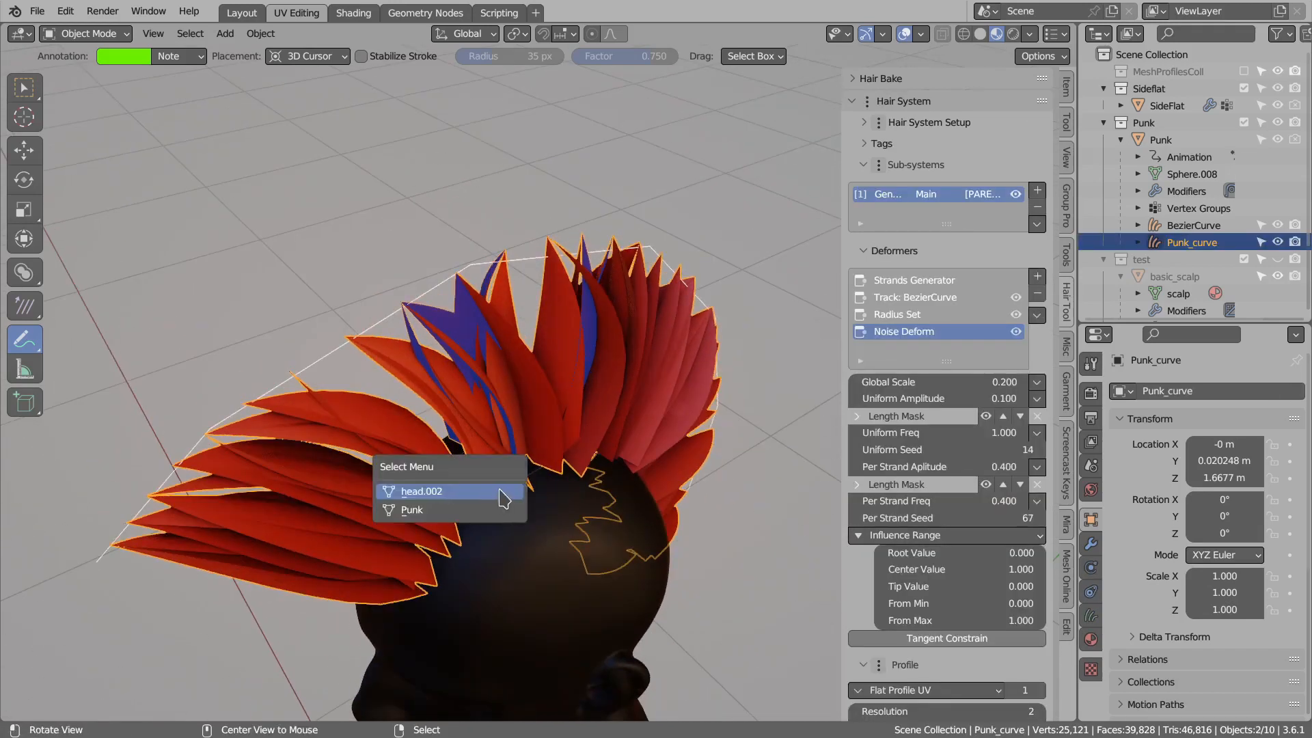
left_click(451, 492)
right_click(509, 488, "alt")
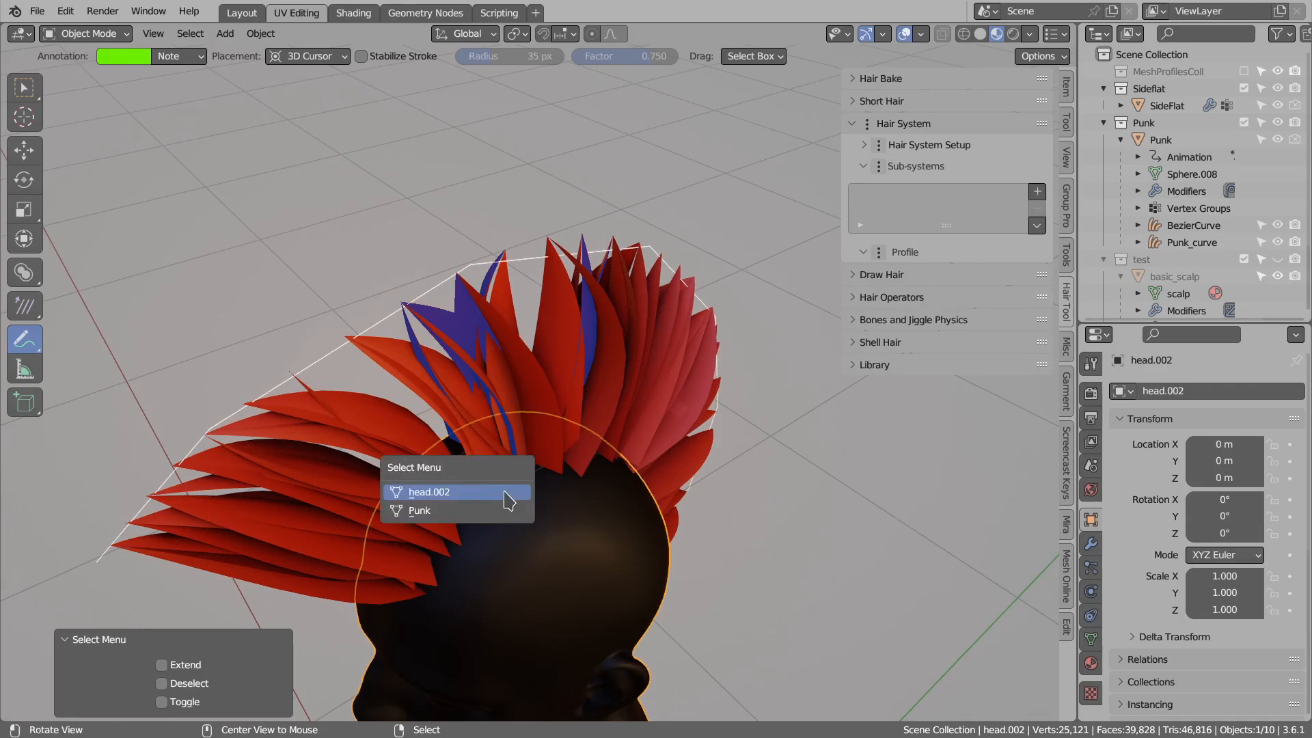
left_click(504, 501)
middle_click_drag(536, 456, 546, 465)
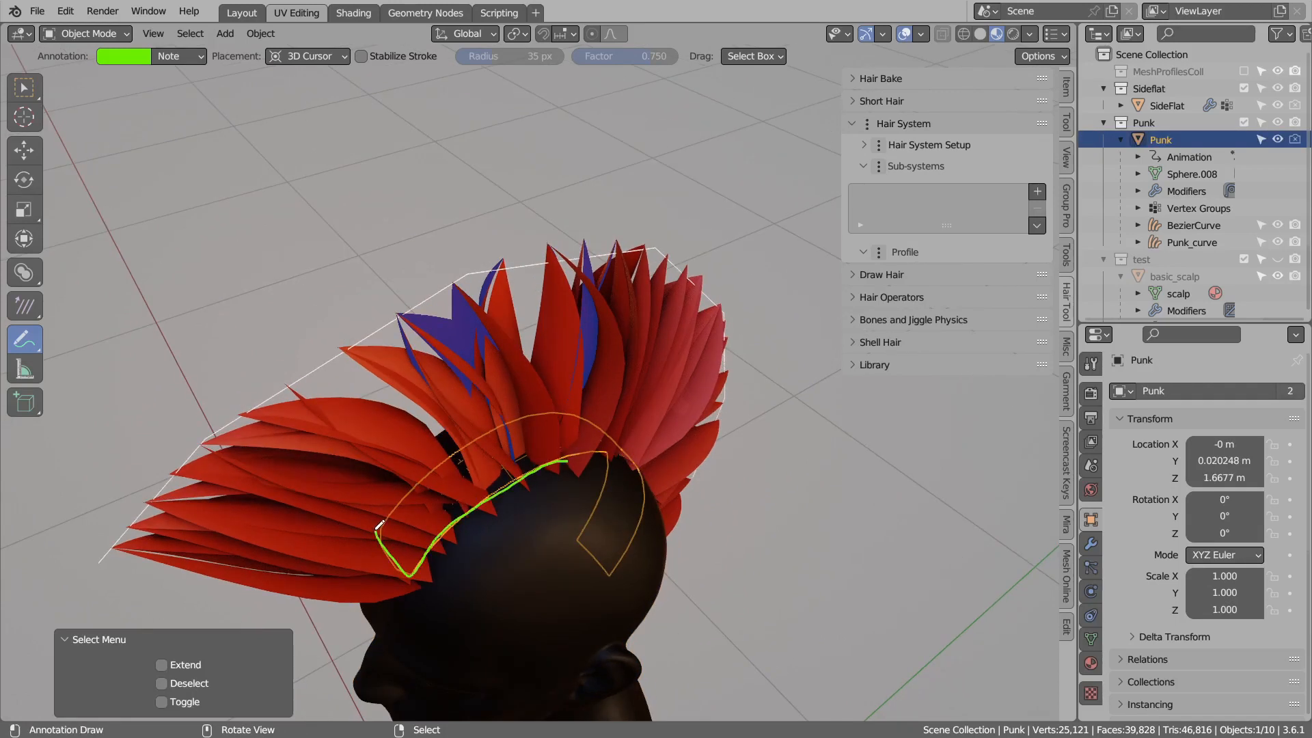
mouse_move(459, 443)
left_mouse_down()
mouse_move(542, 413)
mouse_move(433, 476)
mouse_move(522, 498)
mouse_move(547, 471)
left_mouse_up()
Select the Punk_curve hair and add an Align Tilt To Mesh Border deformer to its Generator sub-system.
middle_click_drag(546, 457, 565, 425)
right_click(568, 421)
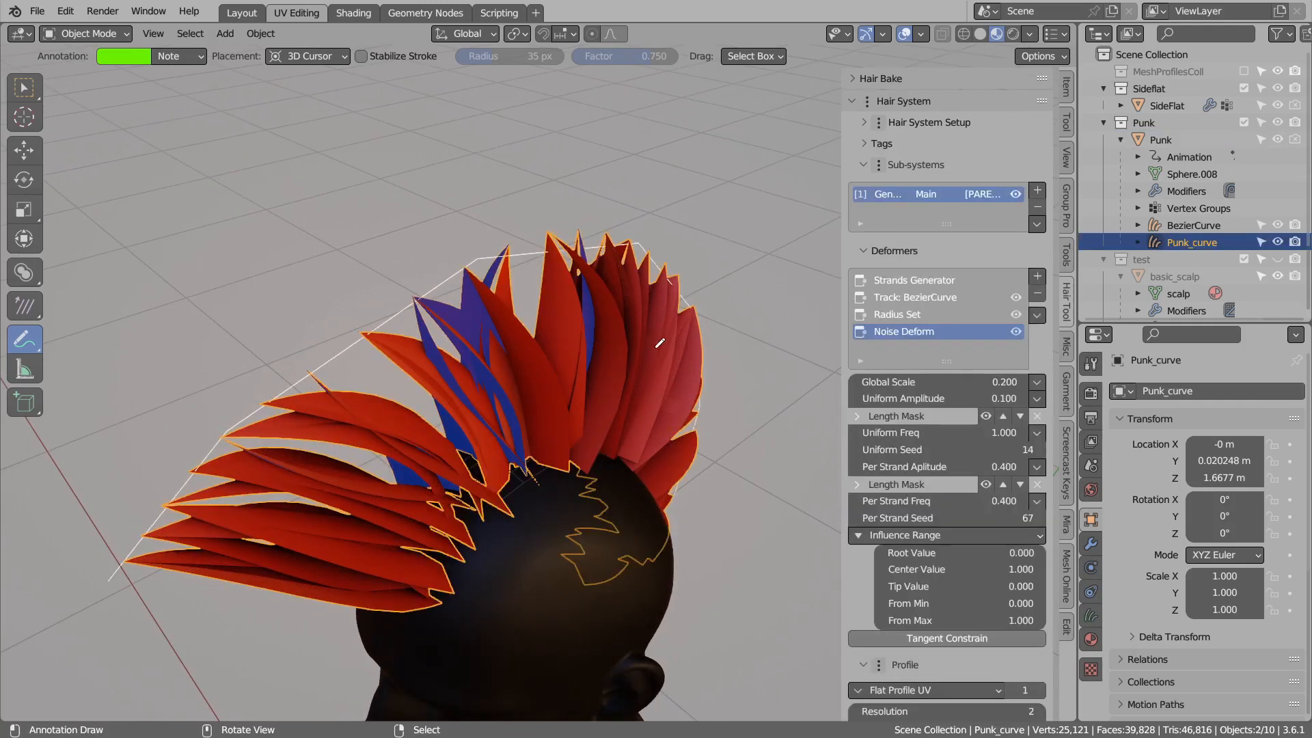
left_click(1037, 278)
mouse_move(1092, 586)
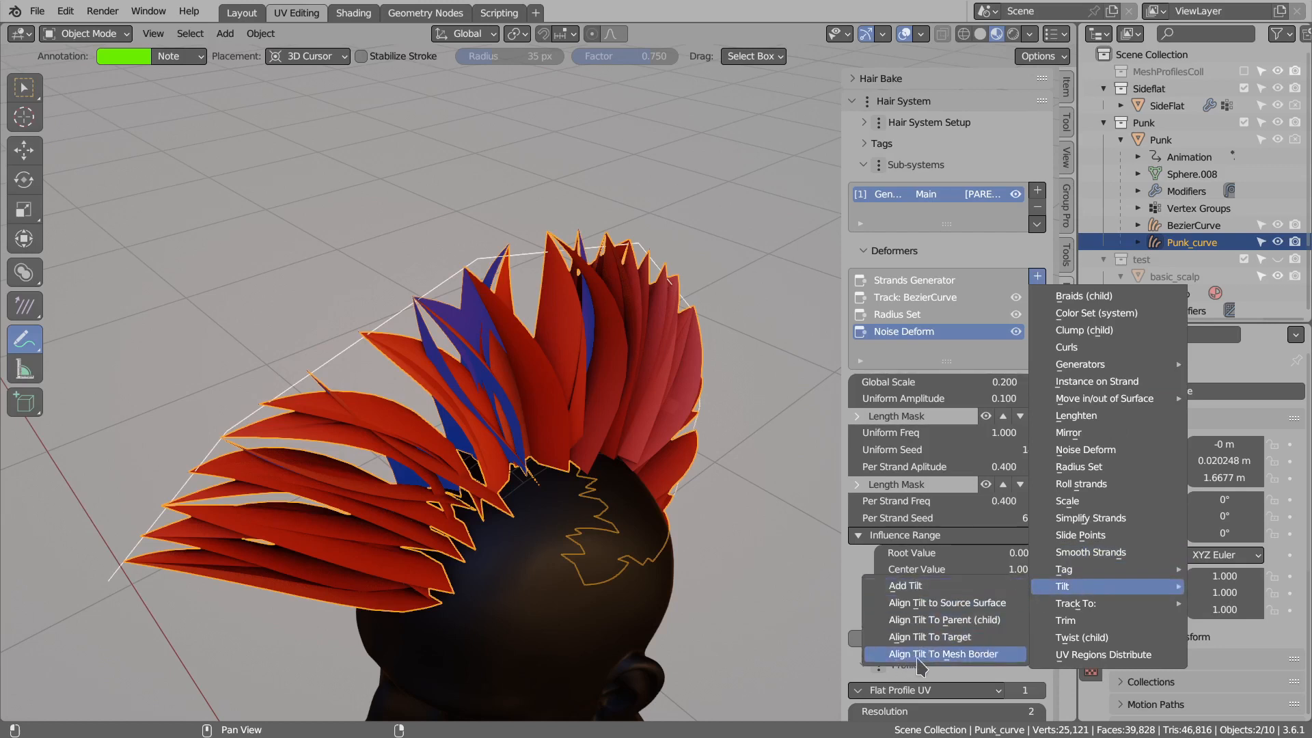
left_click(957, 655)
middle_click_drag(684, 321, 712, 455)
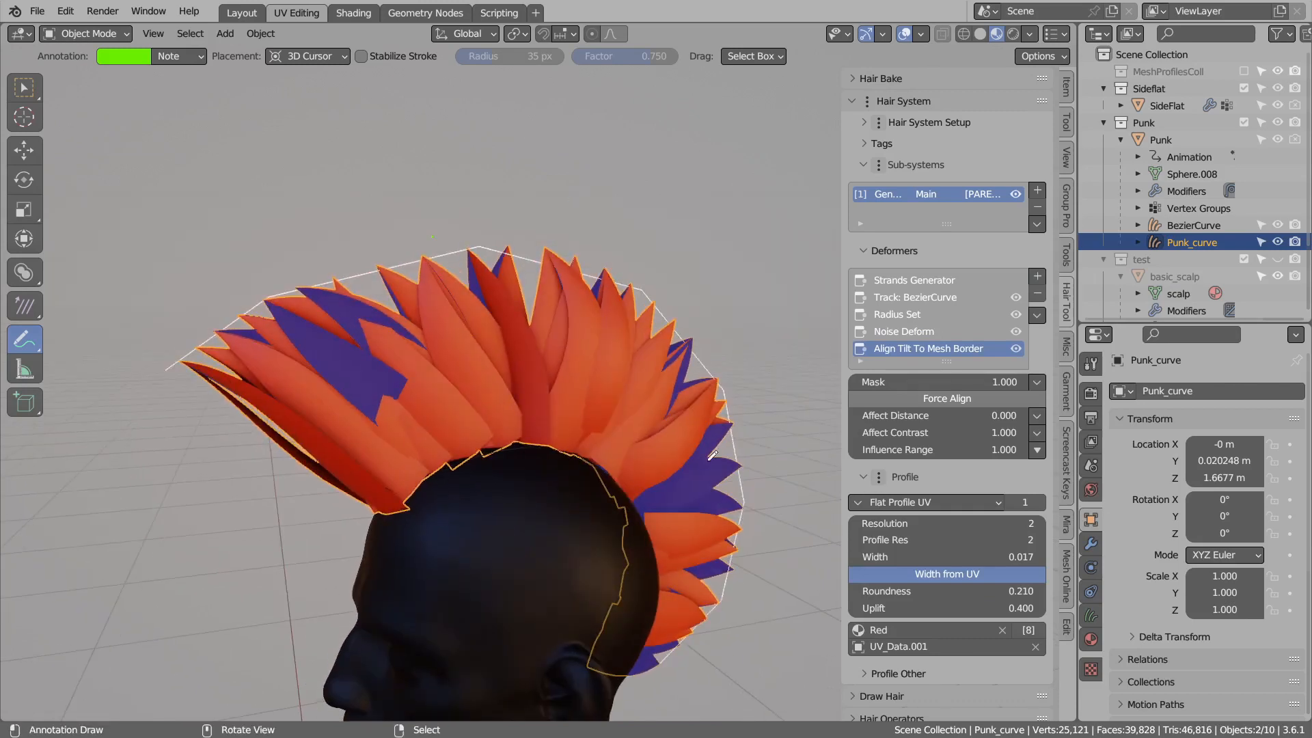
middle_click_drag(510, 307, 675, 299)
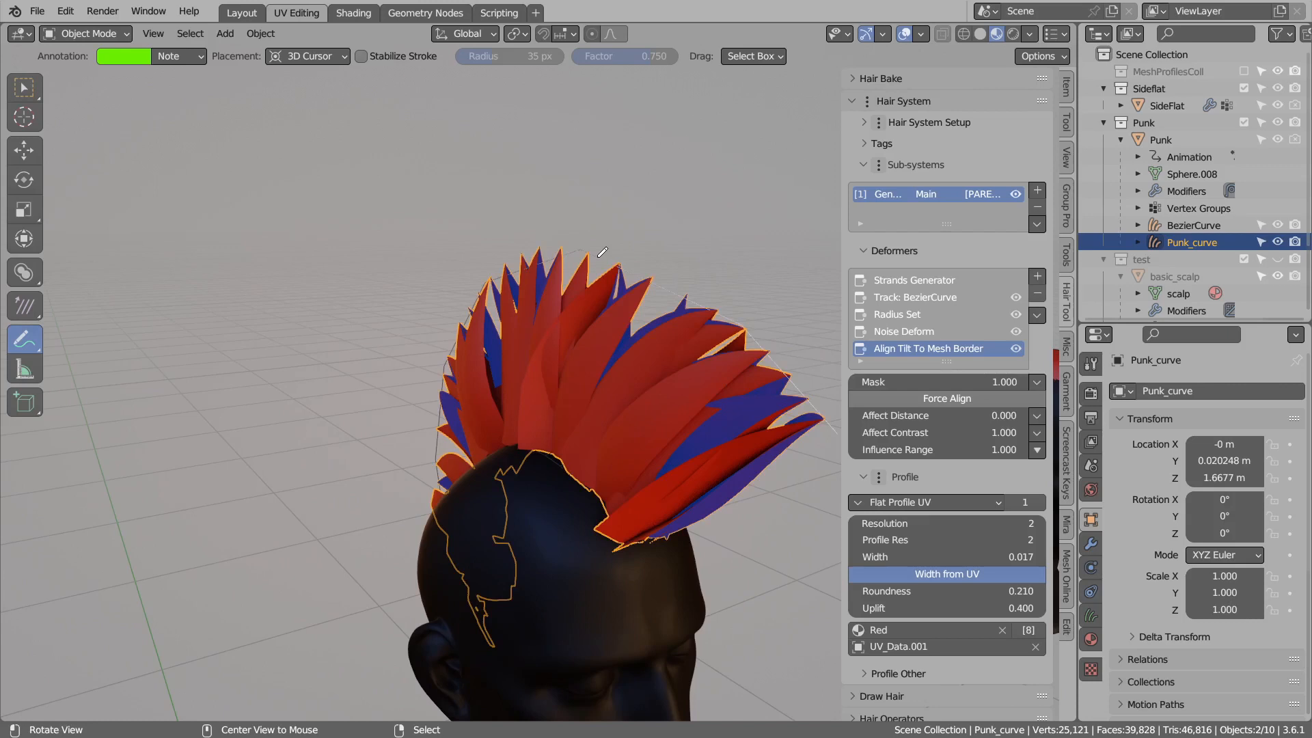
Move BezierCurve by about -0.056 m in X, 0.019 m in Y and -0.006 m in Z to test the strand tilt.
right_click(601, 256, "alt")
left_click_drag(618, 293, 573, 313, "alt")
key("g")
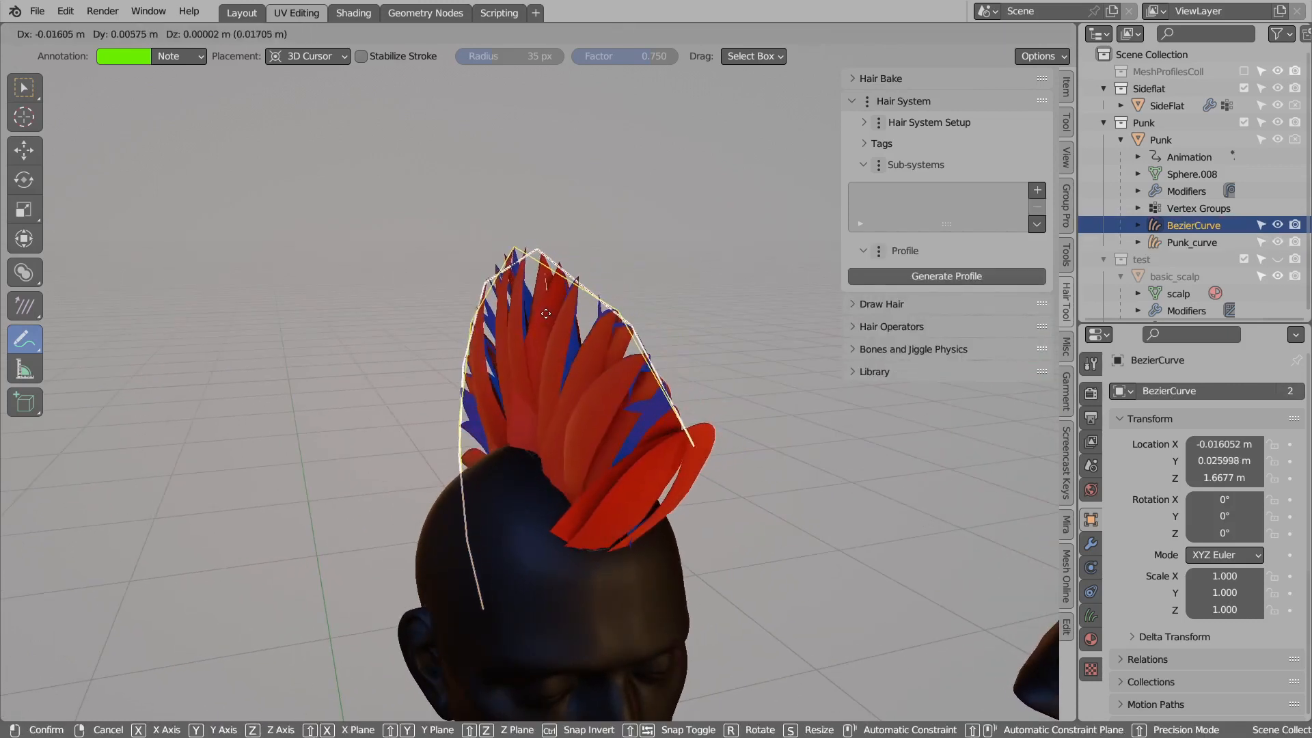
left_click(485, 323)
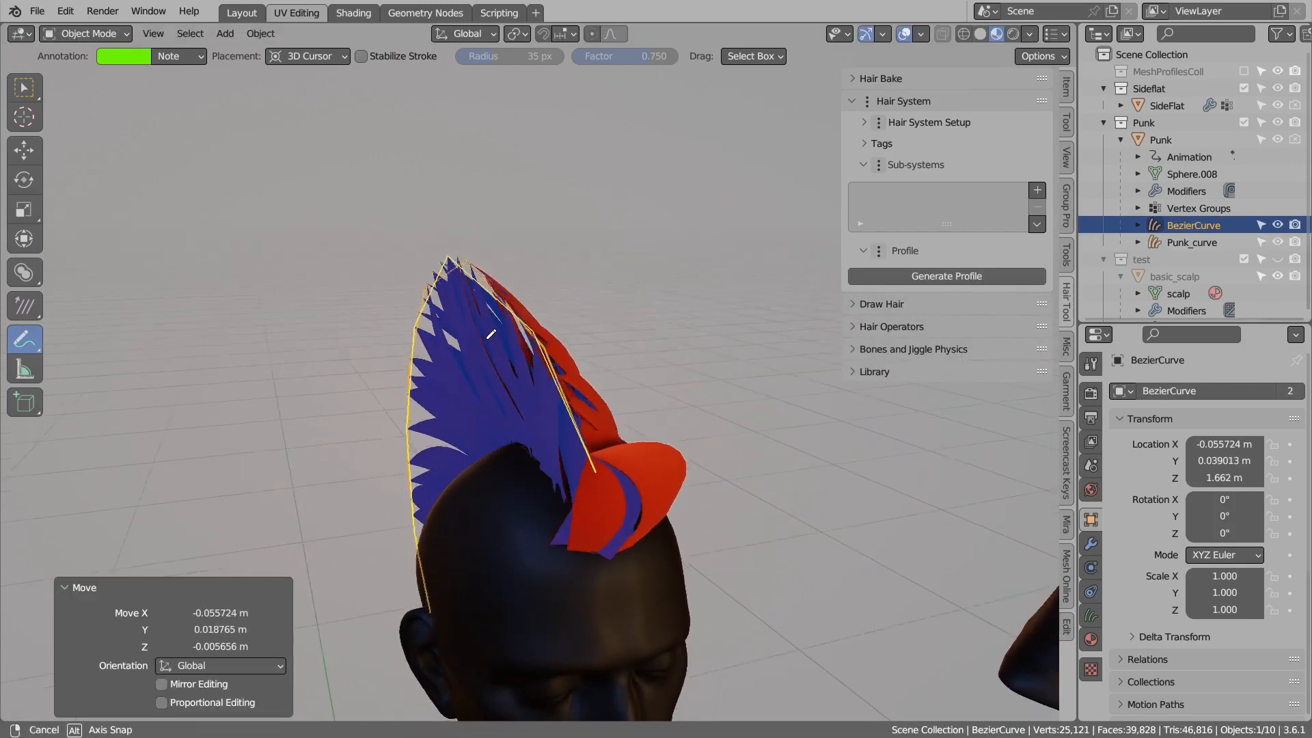
middle_click_drag(485, 323, 550, 311)
middle_click_drag(539, 365, 500, 391)
left_click_drag(501, 388, 555, 327)
Undo the last two changes, then briefly enter and leave Edit Mode.
key("ctrl+z")
key("ctrl+z")
middle_click_drag(472, 377, 554, 378)
key("Tab")
key("Tab")
Select the Punk_curve hair and enable Force Align on its Align Tilt To Mesh Border deformer.
right_click(649, 375)
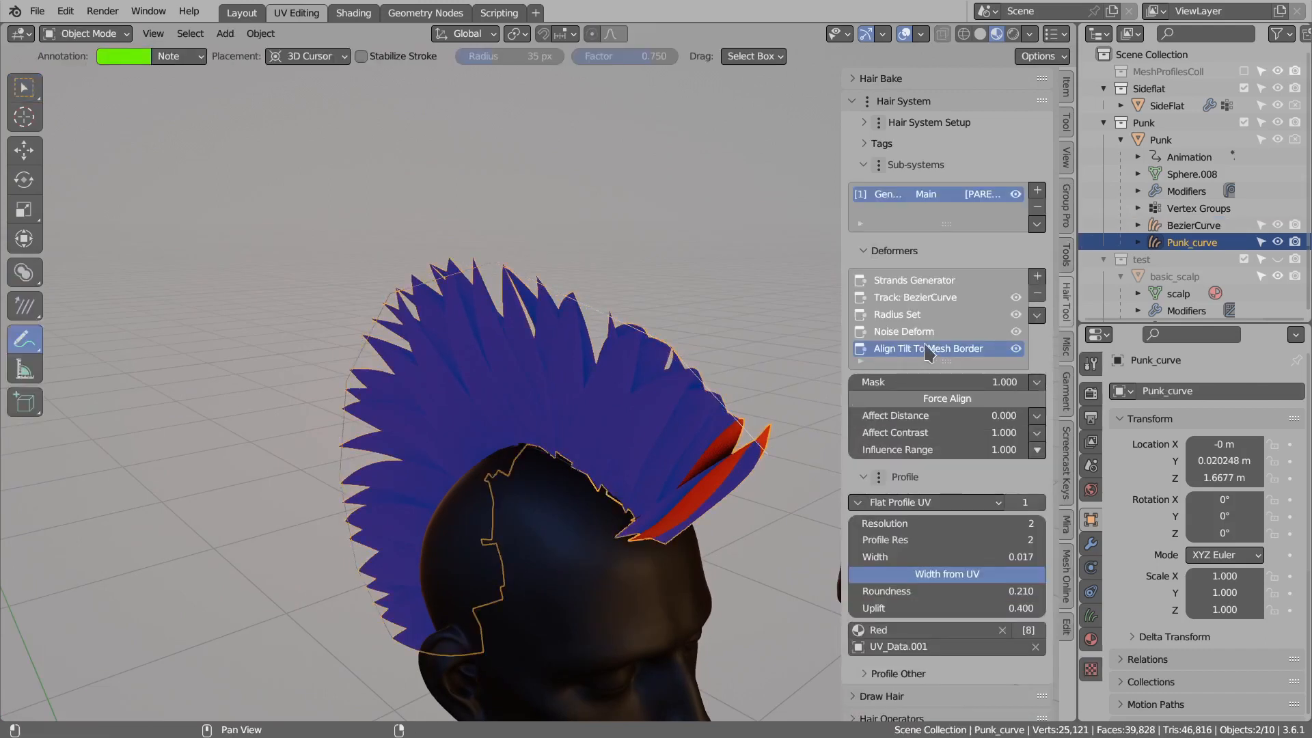
left_click(935, 403)
mouse_move(560, 444)
middle_mouse_down()
mouse_move(575, 451)
mouse_move(544, 443)
middle_mouse_up()
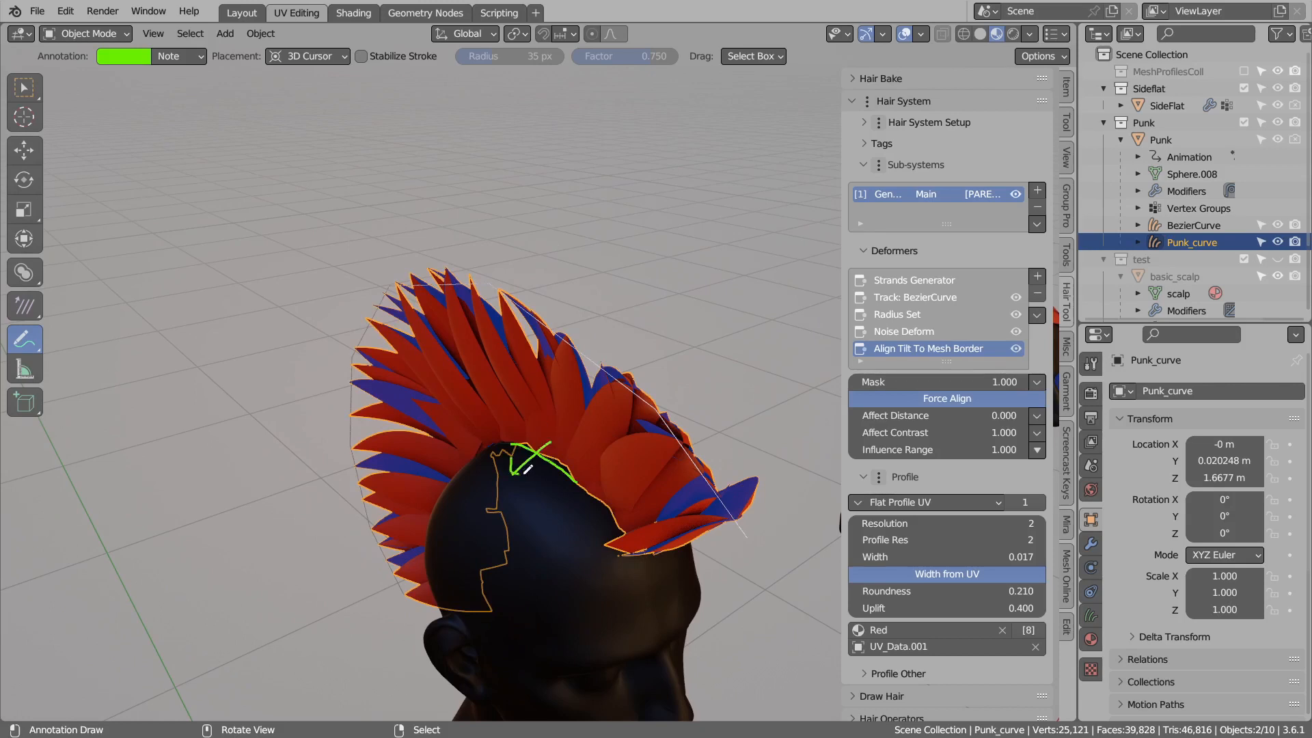
Erase the green annotation strokes around the mohawk's base while inspecting both sides of the hair.
mouse_move(520, 457)
left_mouse_down("ctrl")
mouse_move(559, 484)
mouse_move(558, 471)
left_mouse_up("ctrl")
left_click_drag(609, 508, 478, 467, "ctrl")
mouse_move(711, 381)
middle_mouse_down()
mouse_move(619, 430)
mouse_move(510, 395)
mouse_move(552, 435)
middle_mouse_up()
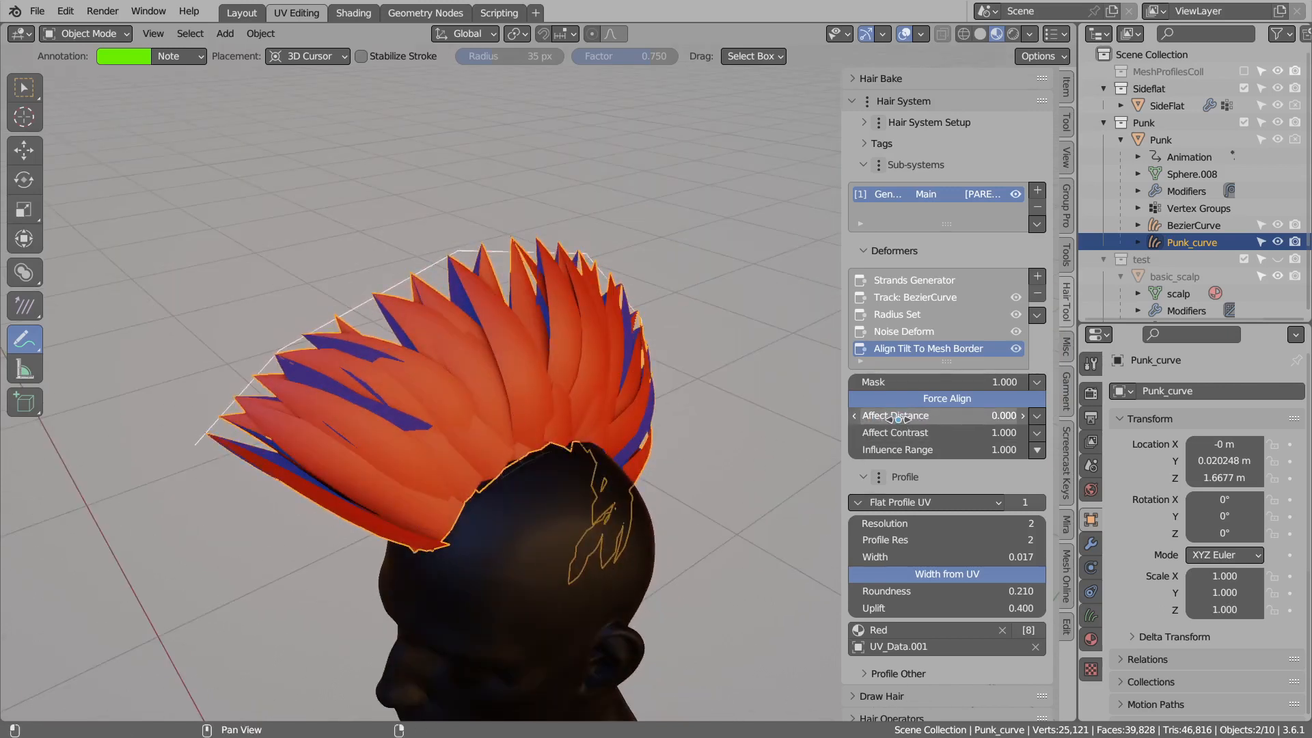
middle_click_drag(497, 403, 517, 479)
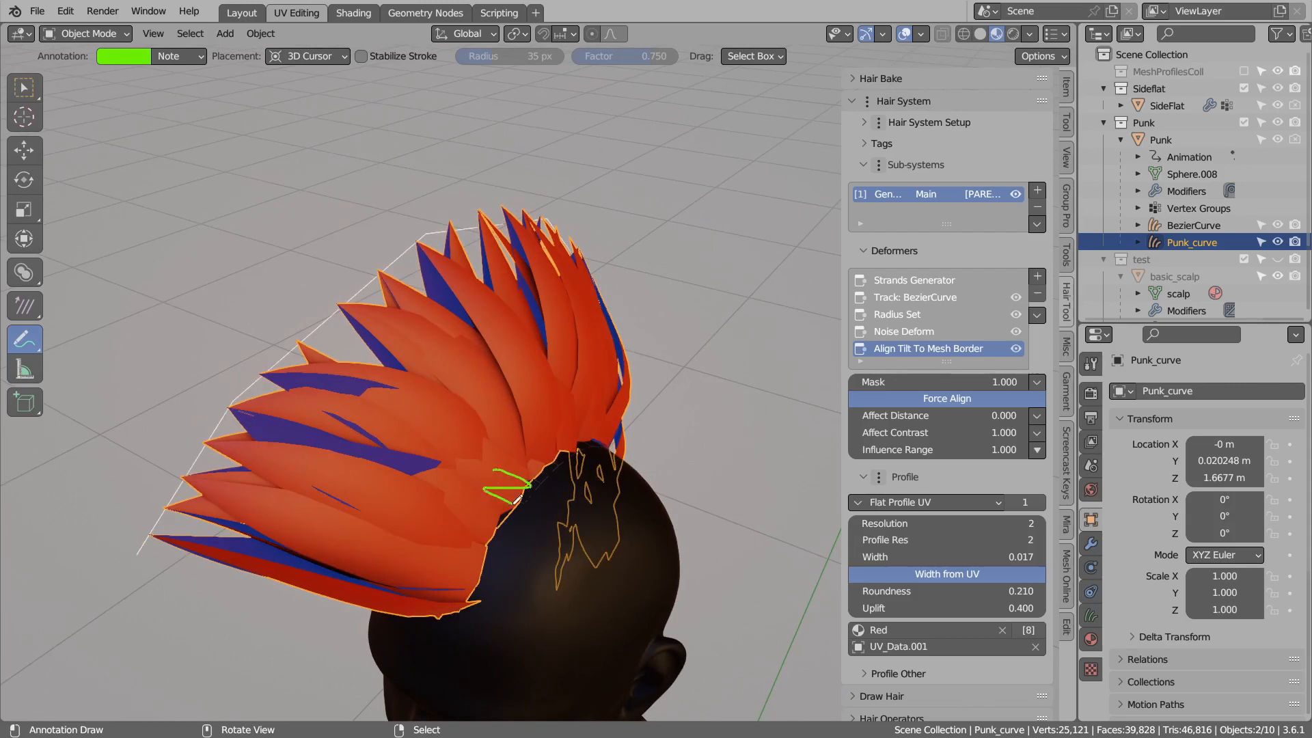
left_click_drag(517, 490, 512, 521, "ctrl")
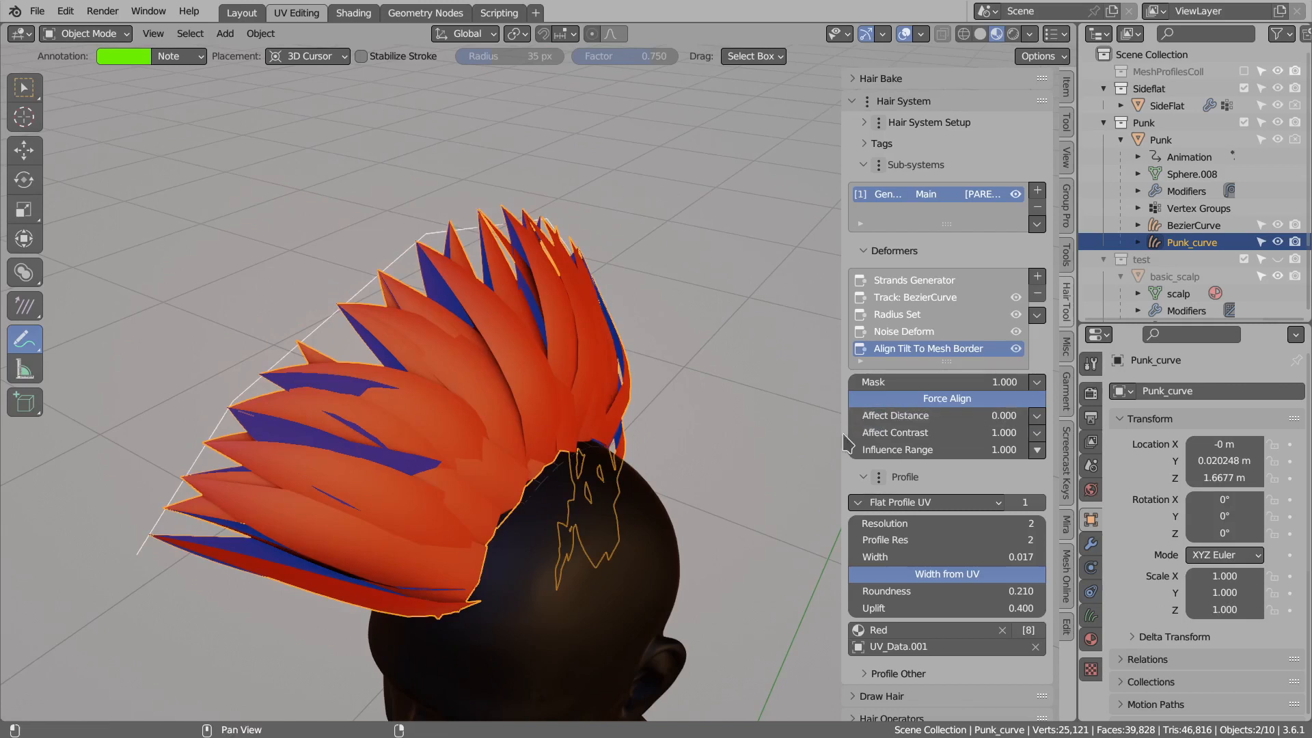
Try an Influence Range of 0.800 for the mesh border tilt alignment and reset the range with the Constant preset.
mouse_move(916, 454)
left_mouse_down()
mouse_move(854, 454)
mouse_move(984, 454)
mouse_move(868, 453)
mouse_move(923, 453)
left_mouse_up()
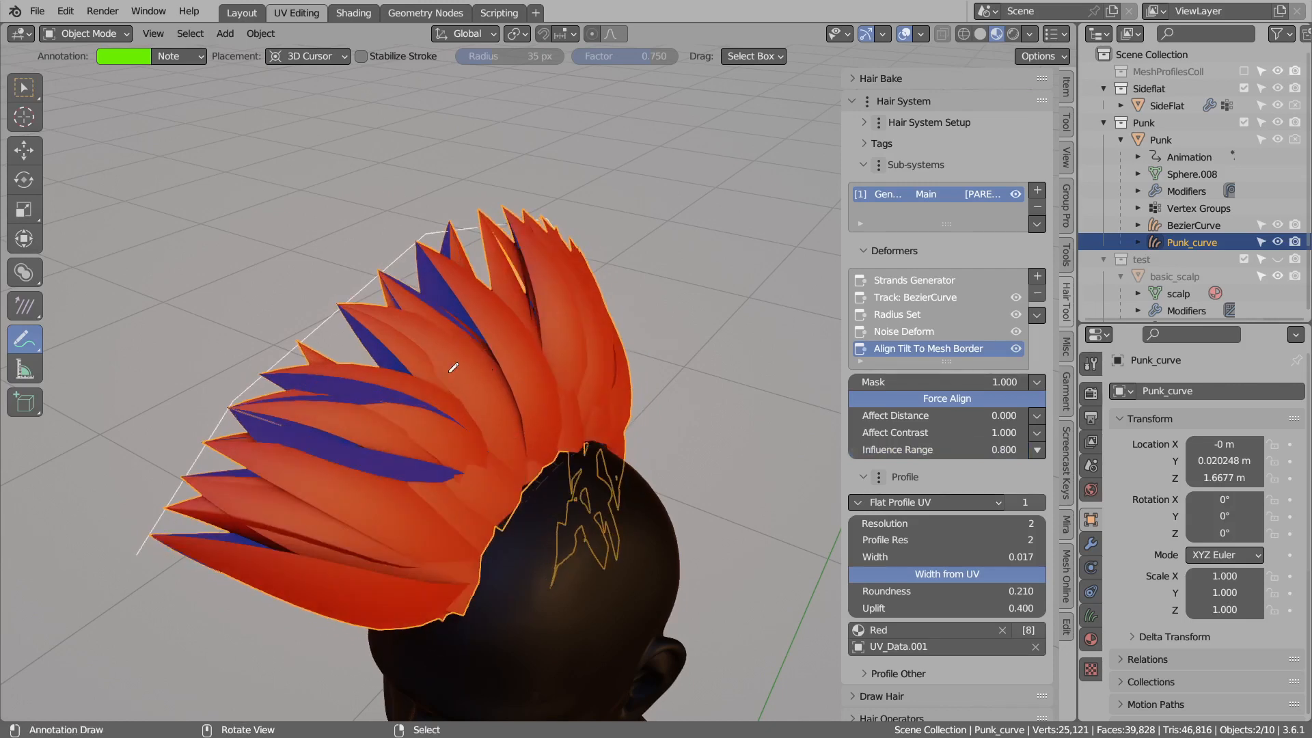
middle_click_drag(514, 462, 517, 432)
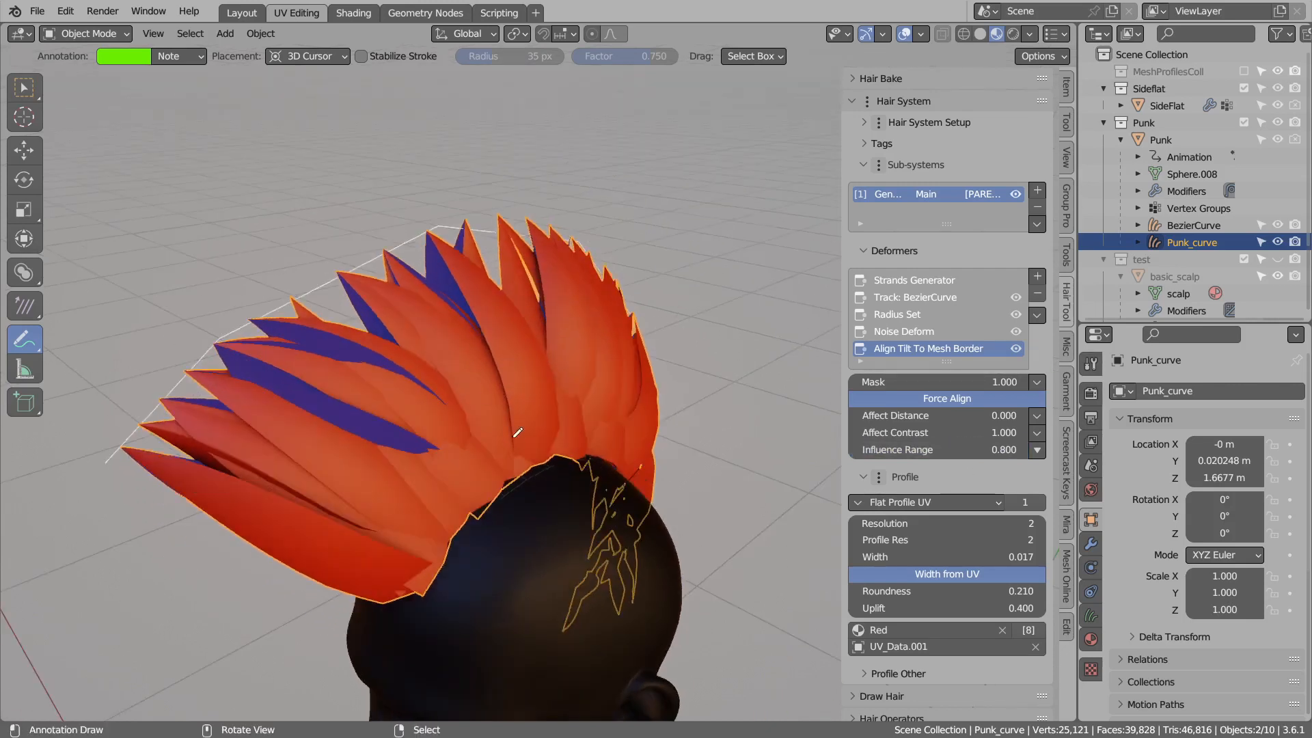
left_click(1037, 449)
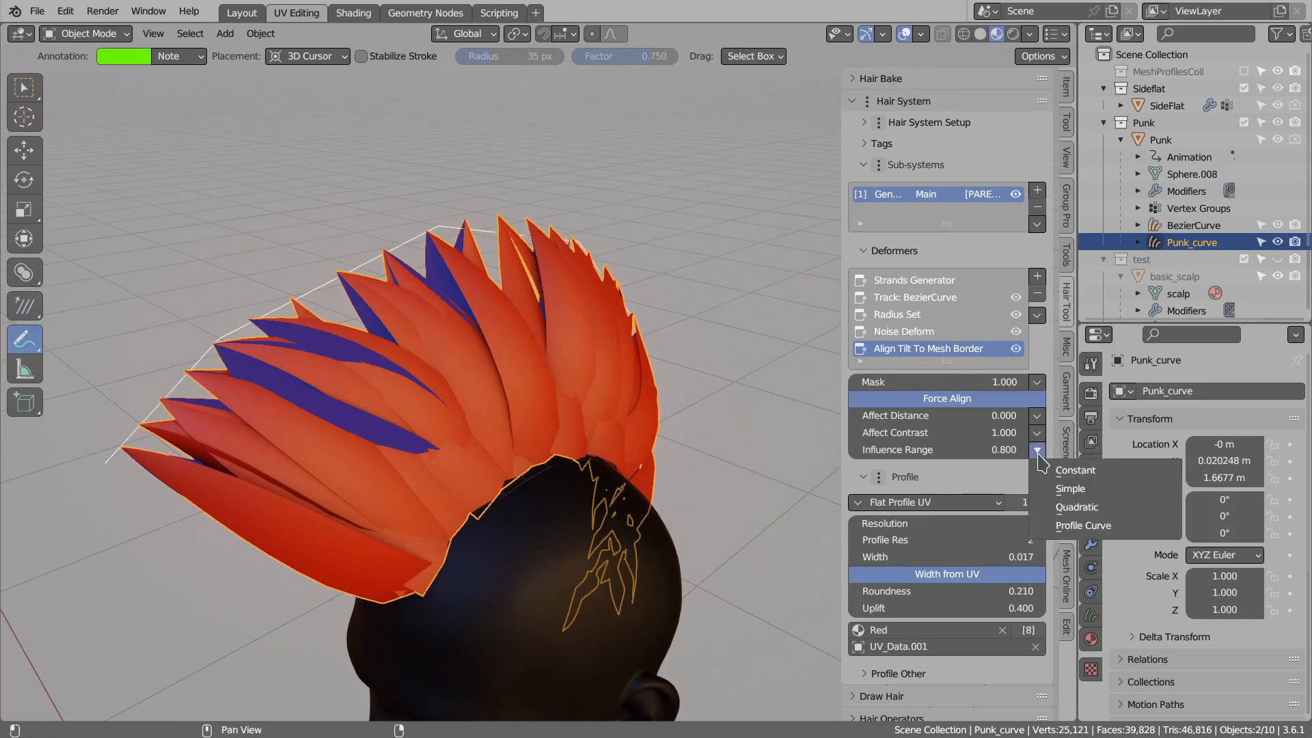
left_click(1068, 475)
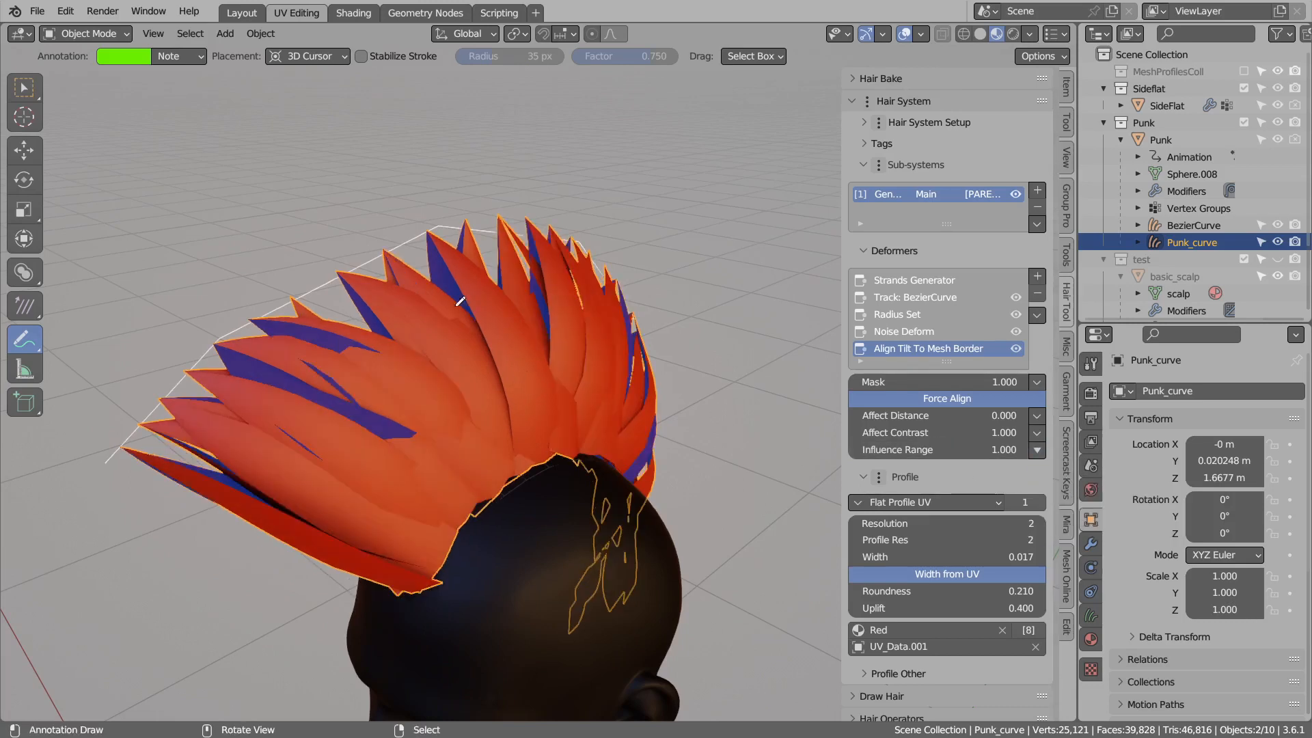
middle_click_drag(542, 431, 652, 284)
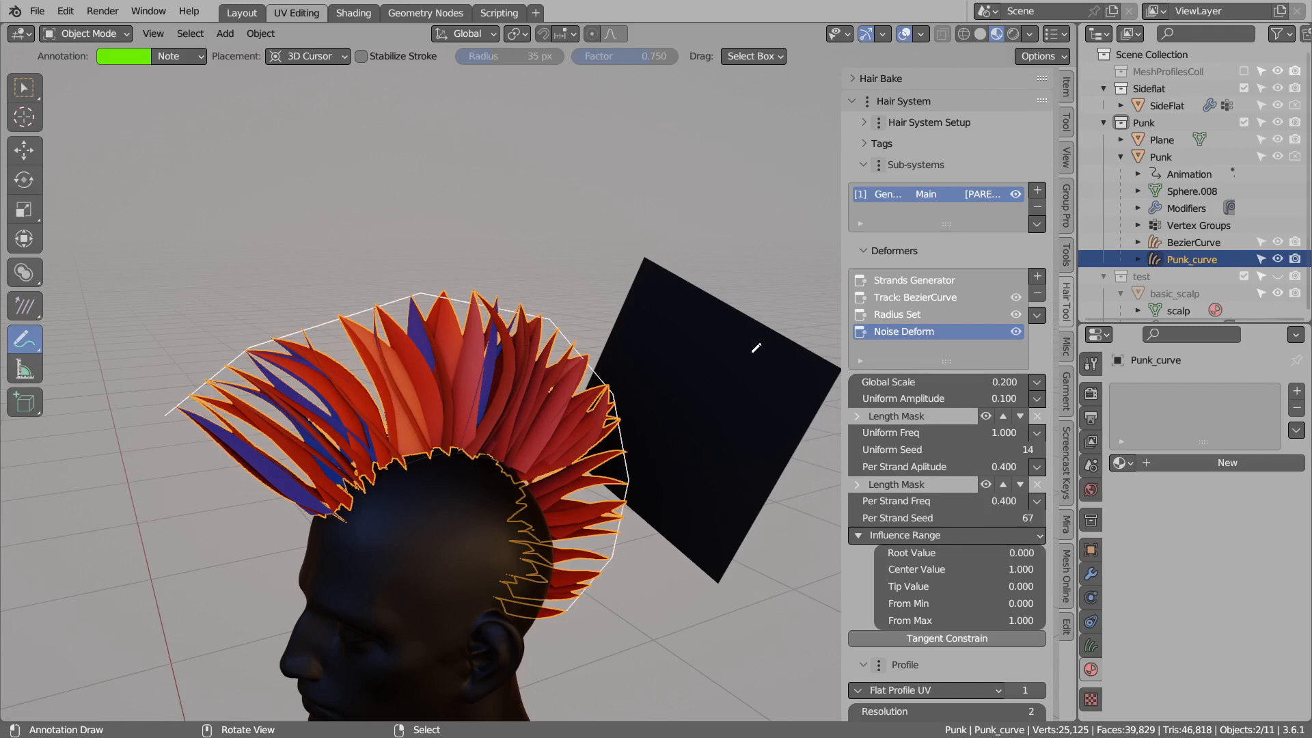
Add an Align Tilt To Target deformer to the mohawk hair and pick the Plane object as its target.
left_click(1036, 276)
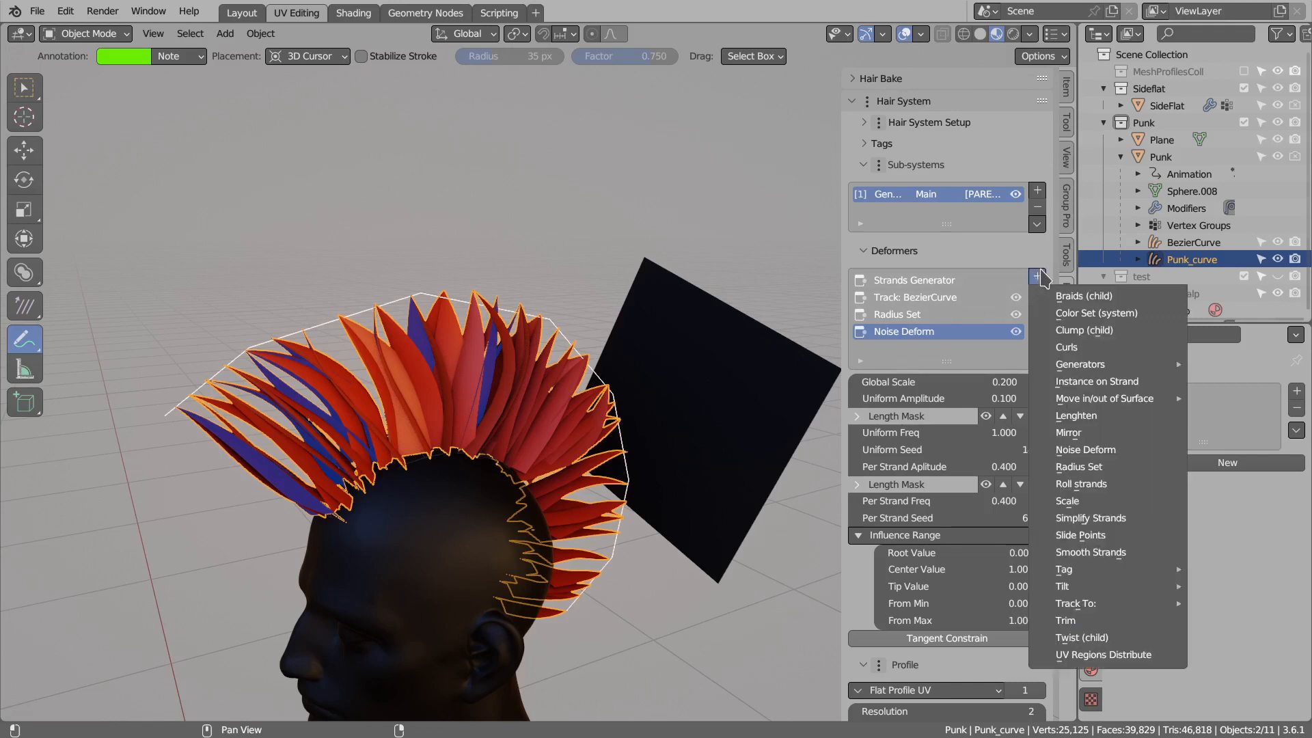
mouse_move(1067, 589)
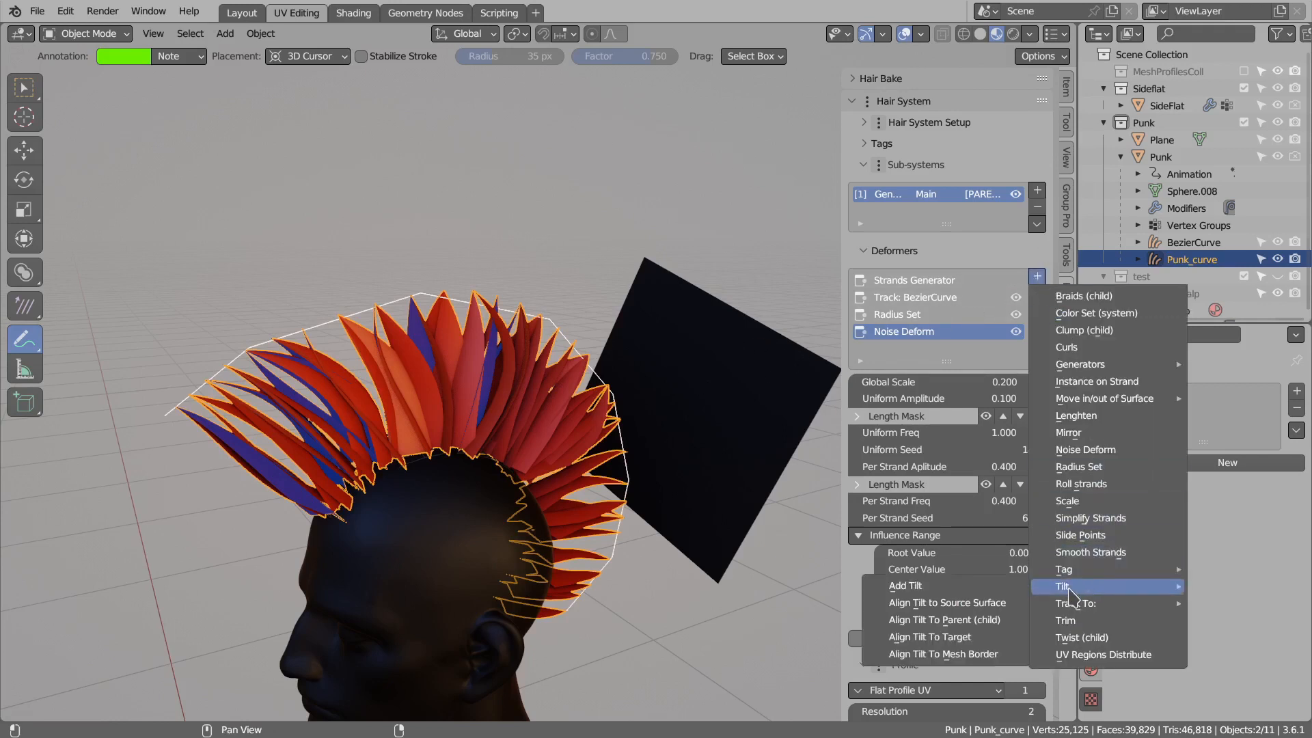
left_click(910, 642)
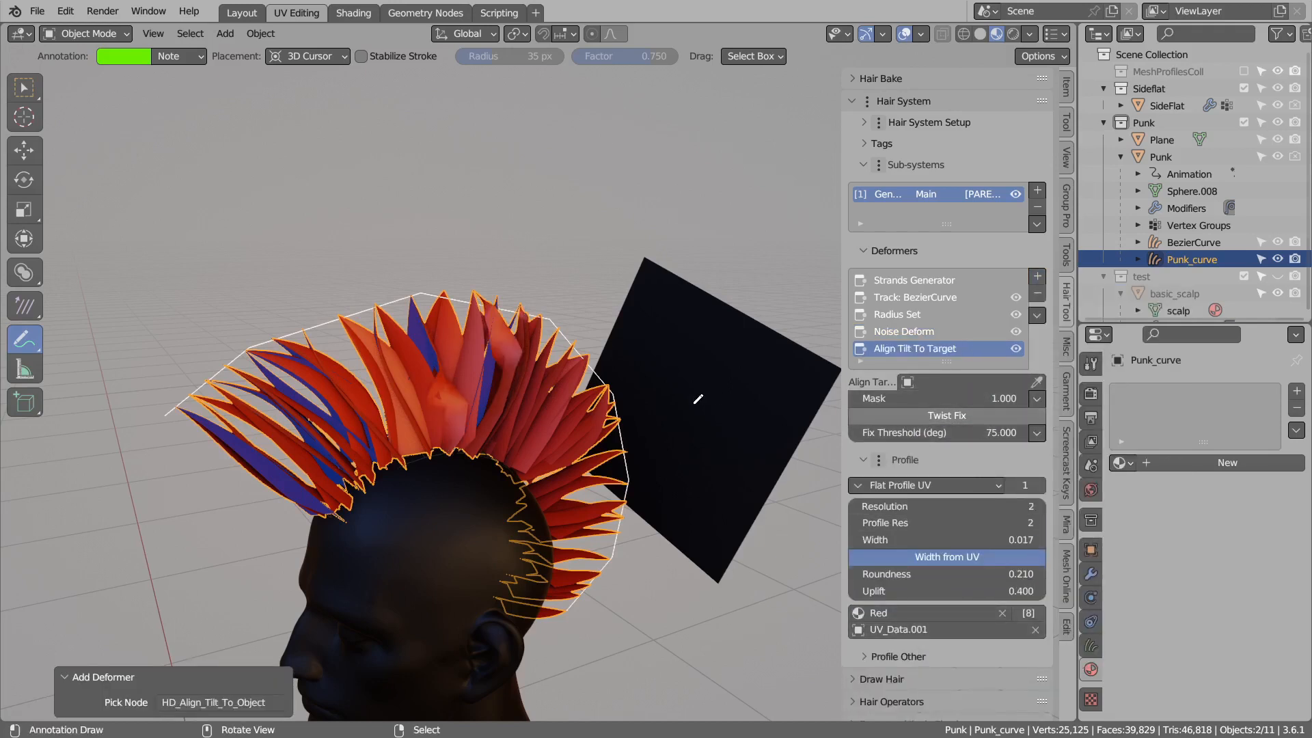
middle_click_drag(667, 383, 629, 378)
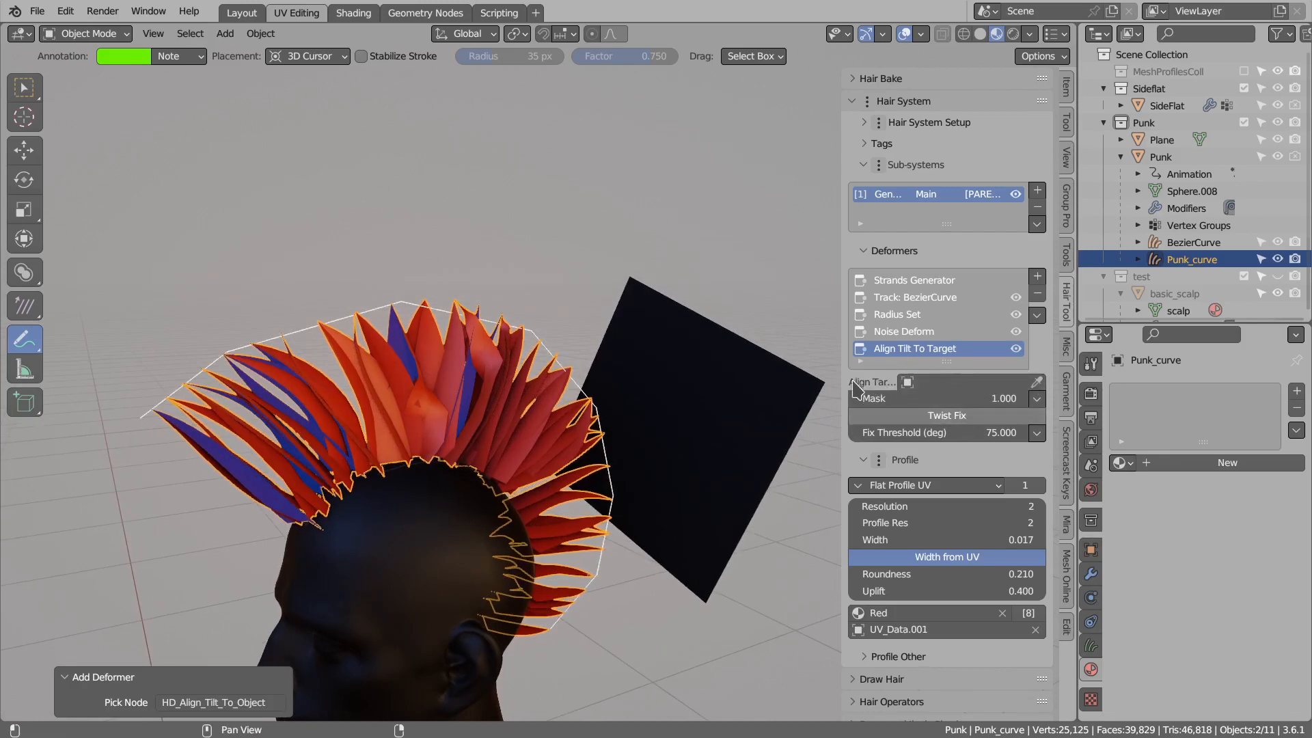
left_click(1038, 382)
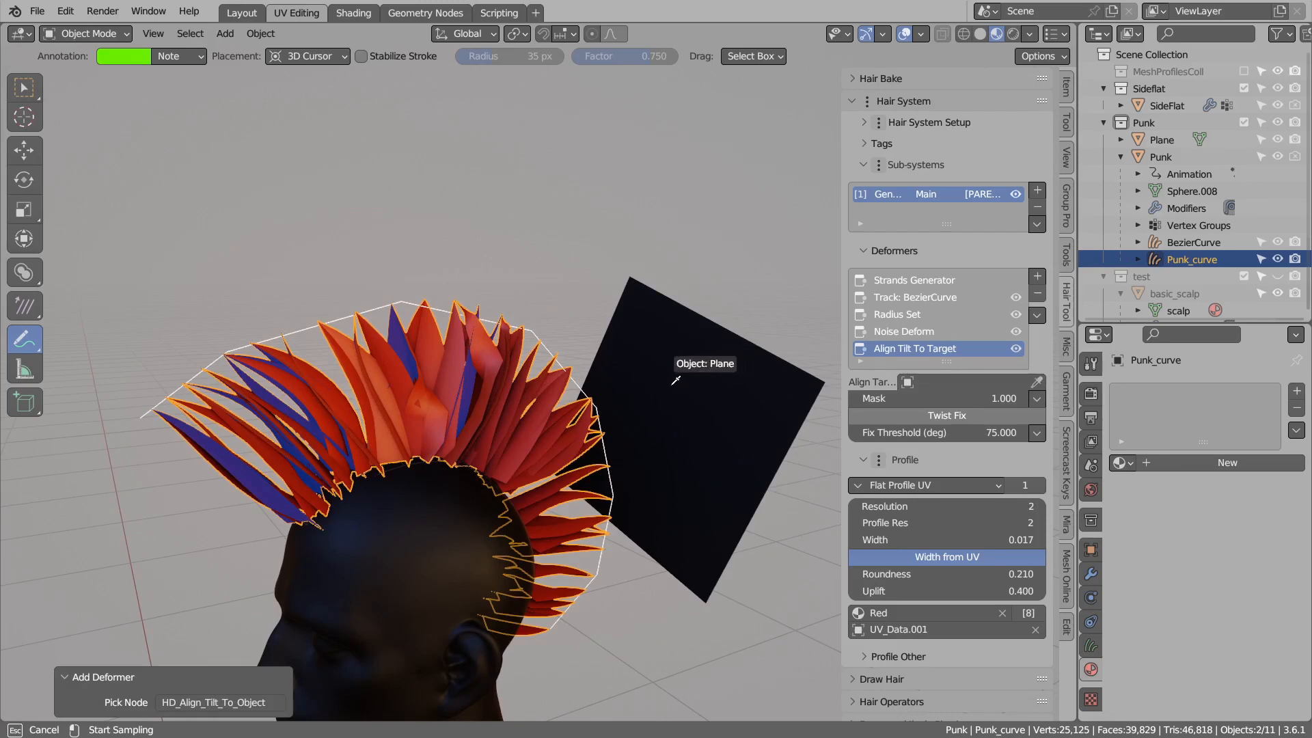
left_click(653, 345)
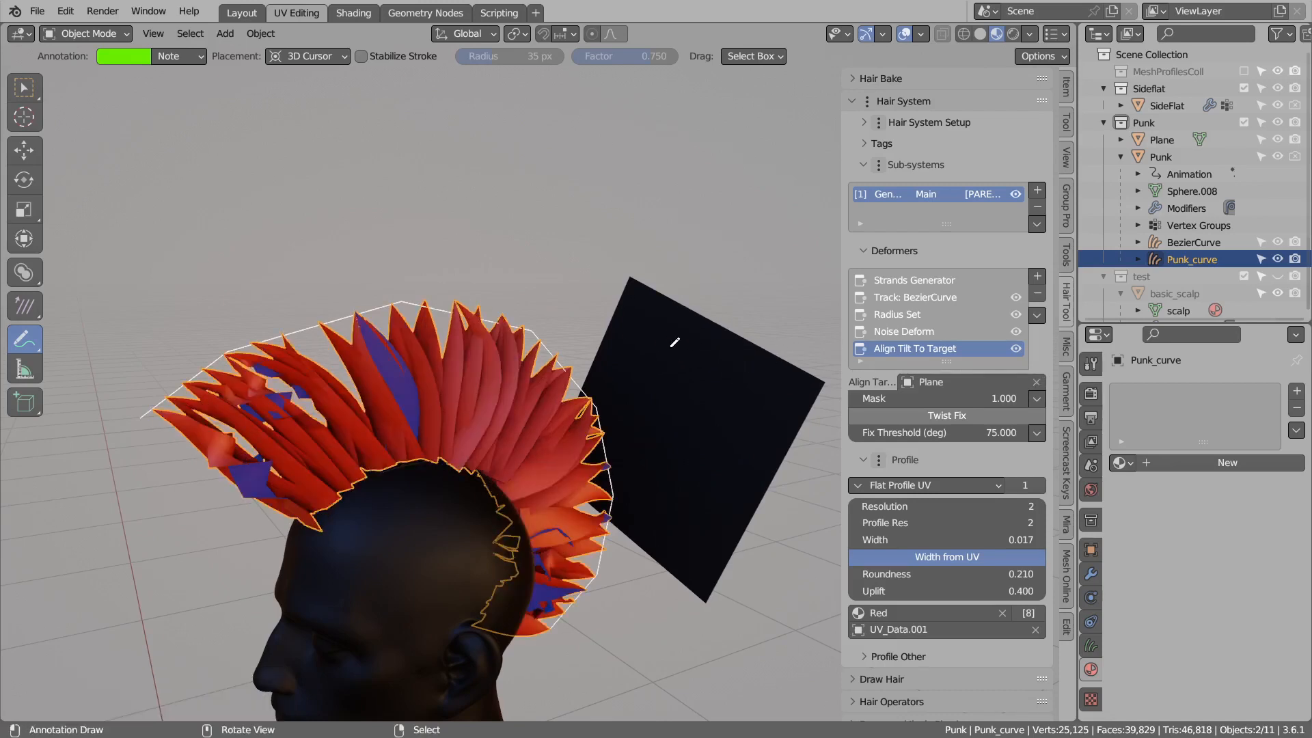
Move the target plane about -0.013, -0.036, 0.004 m in X, Y and Z and reorient it with free trackball rotations.
right_click(674, 342)
key("g")
left_click(641, 401)
key("r")
key("r")
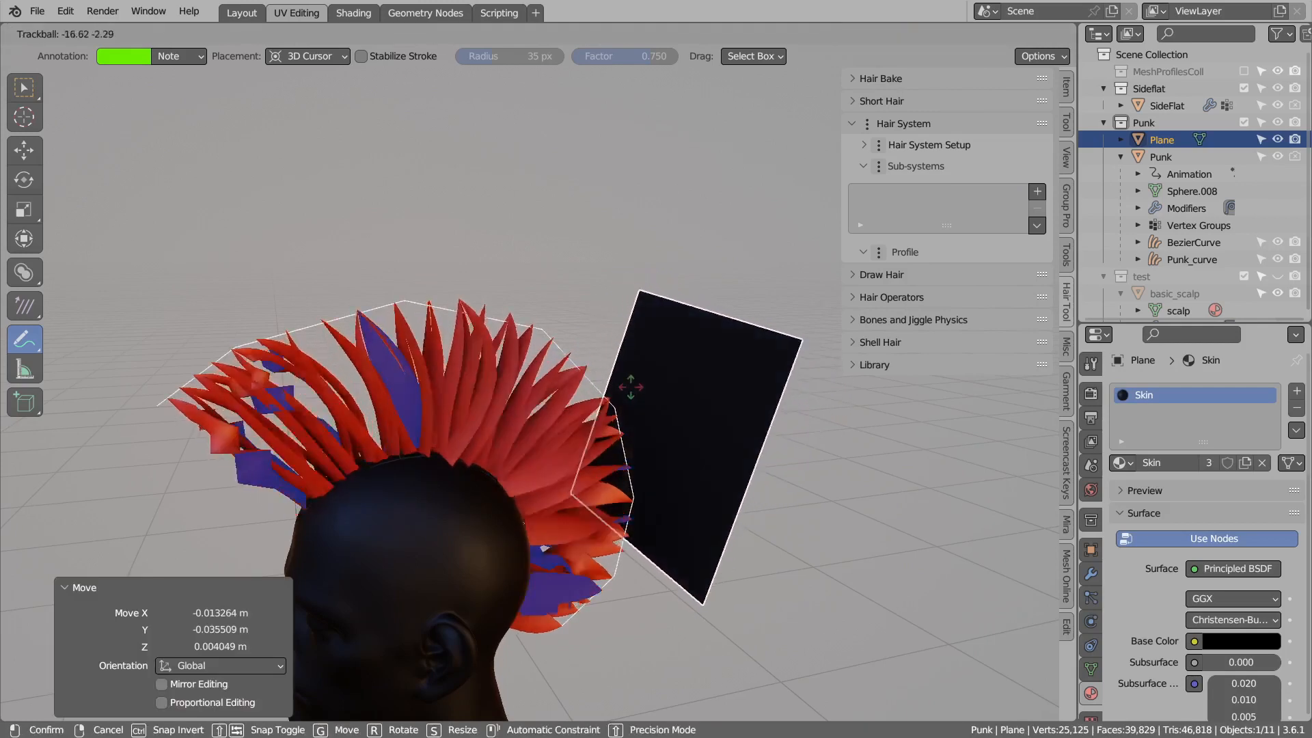
left_click(695, 336)
key("r")
key("r")
left_click(680, 336)
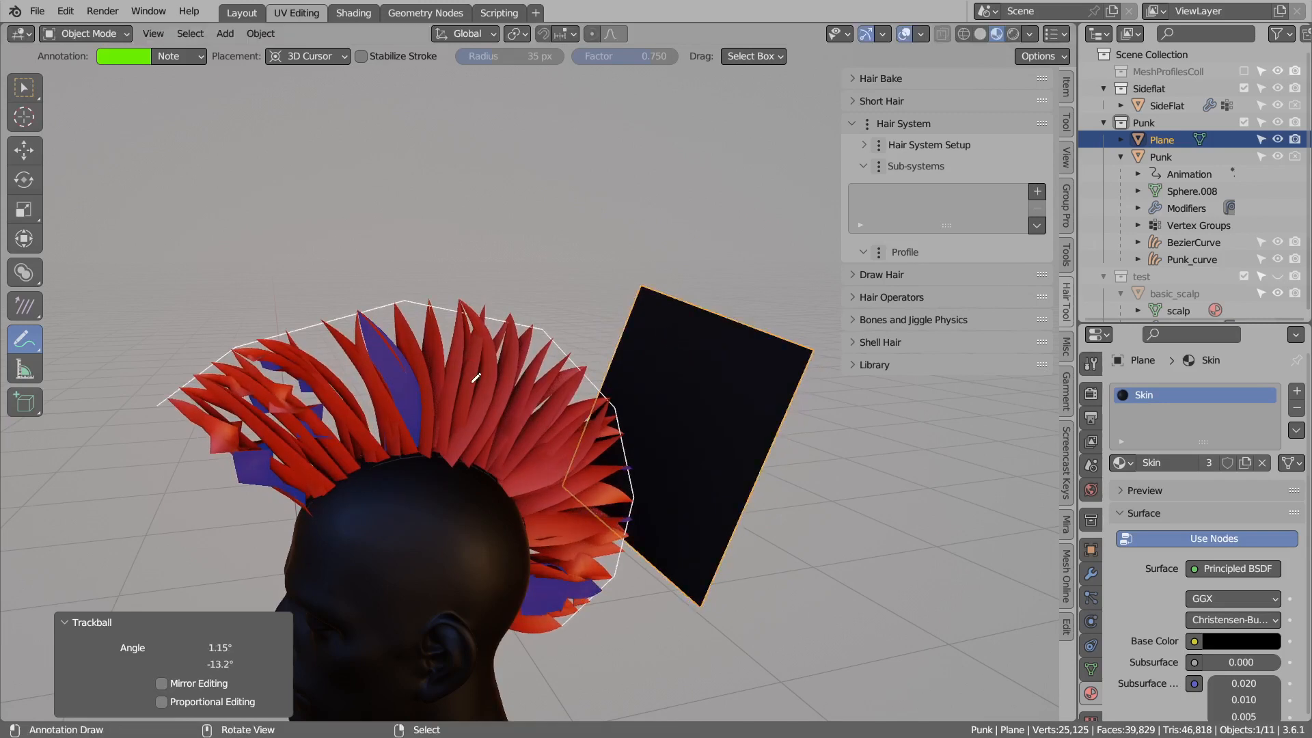
Reselect the mohawk hair curve and enable Twist Fix on its Align Tilt To Target deformer.
left_click(307, 396)
middle_click_drag(272, 396, 295, 377)
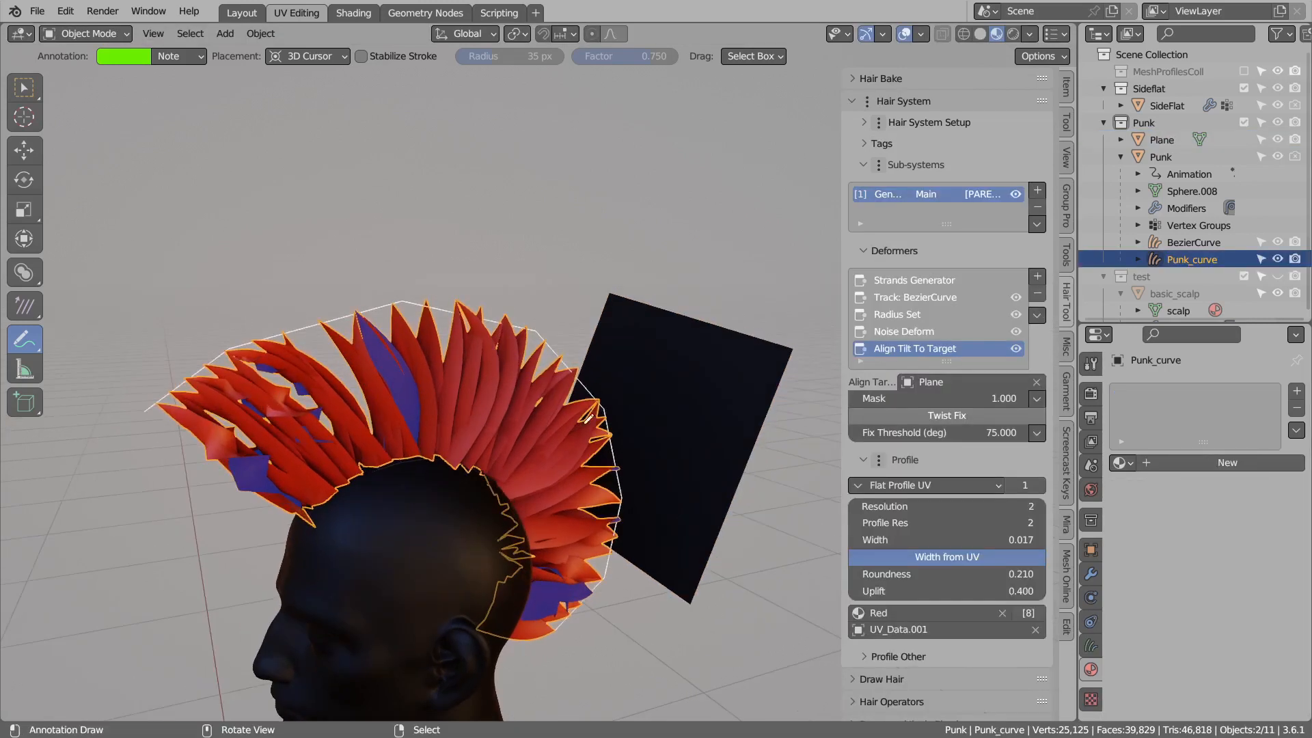
left_click(956, 417)
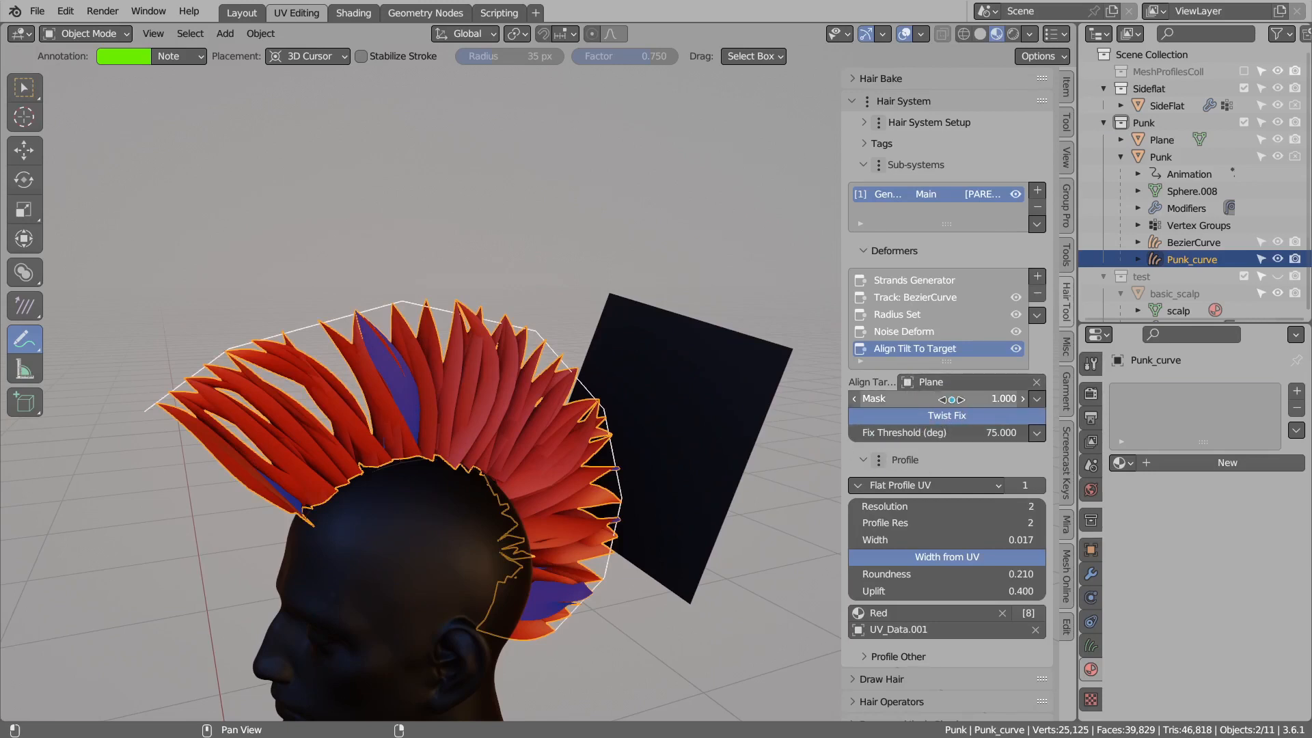
middle_click_drag(607, 377, 655, 394)
key("alt+a")
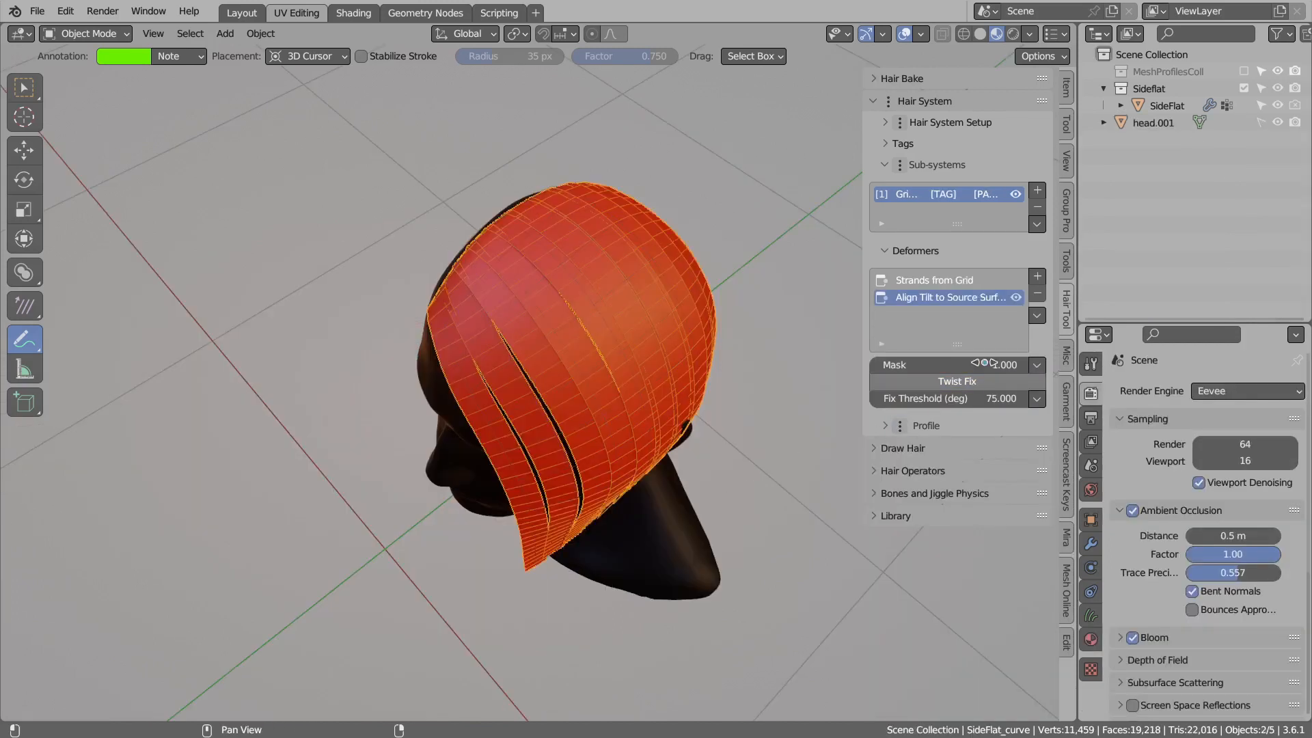
Add an Add Tilt deformer to the SideFlat hair system and set its Tilt to 44.
left_click(1035, 277)
mouse_move(1086, 586)
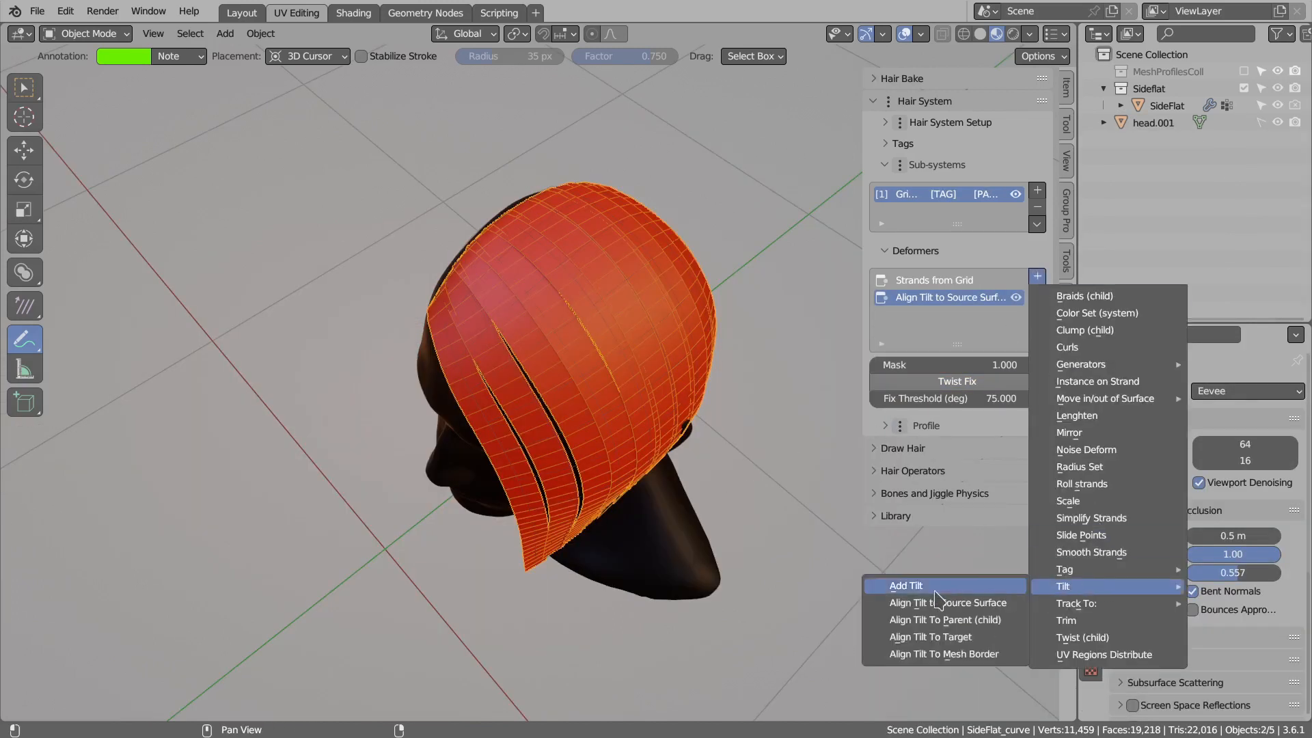
left_click(905, 586)
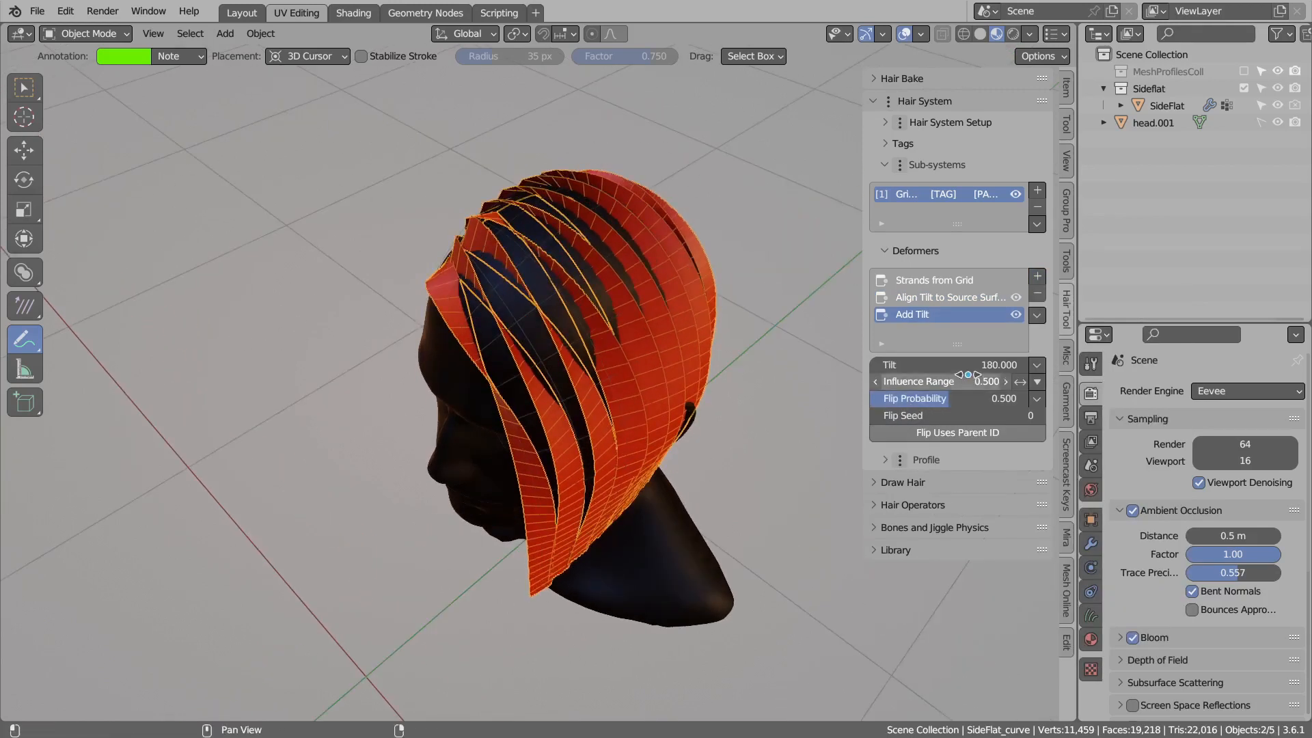
left_click(931, 365)
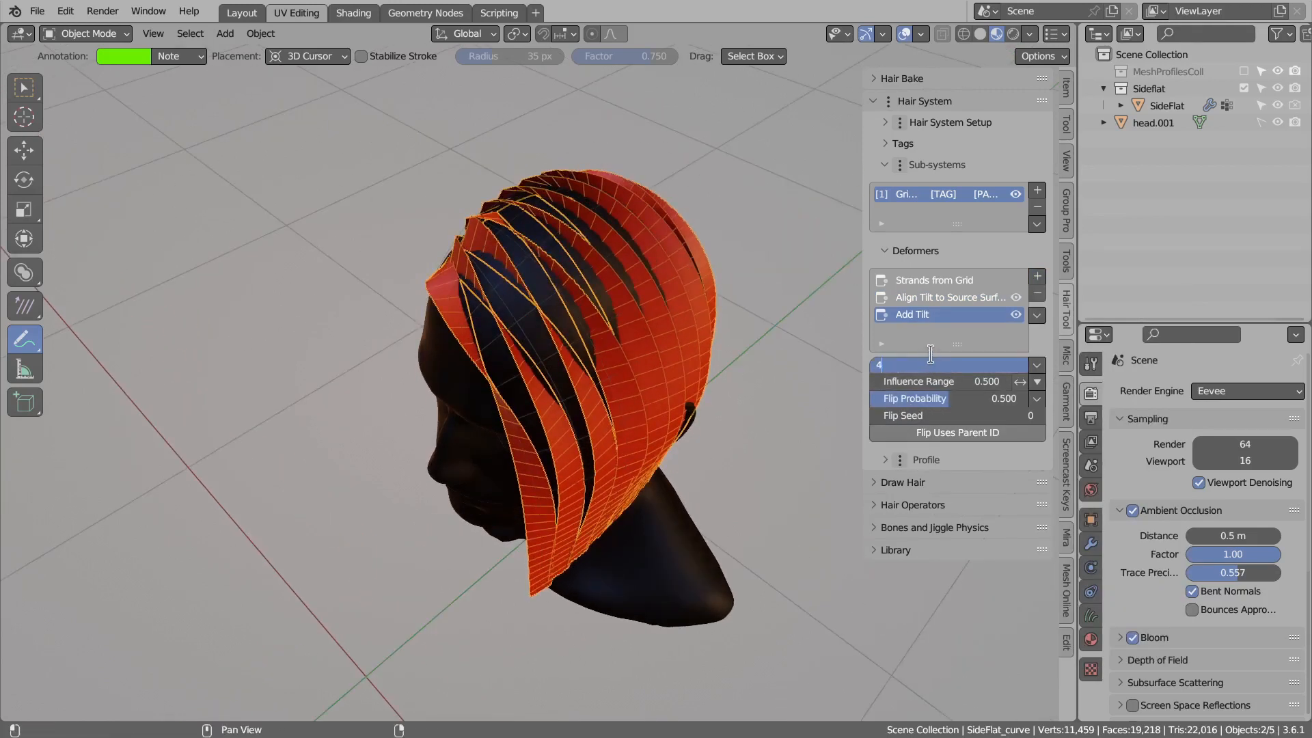
key("Return")
middle_click_drag(478, 322, 514, 317)
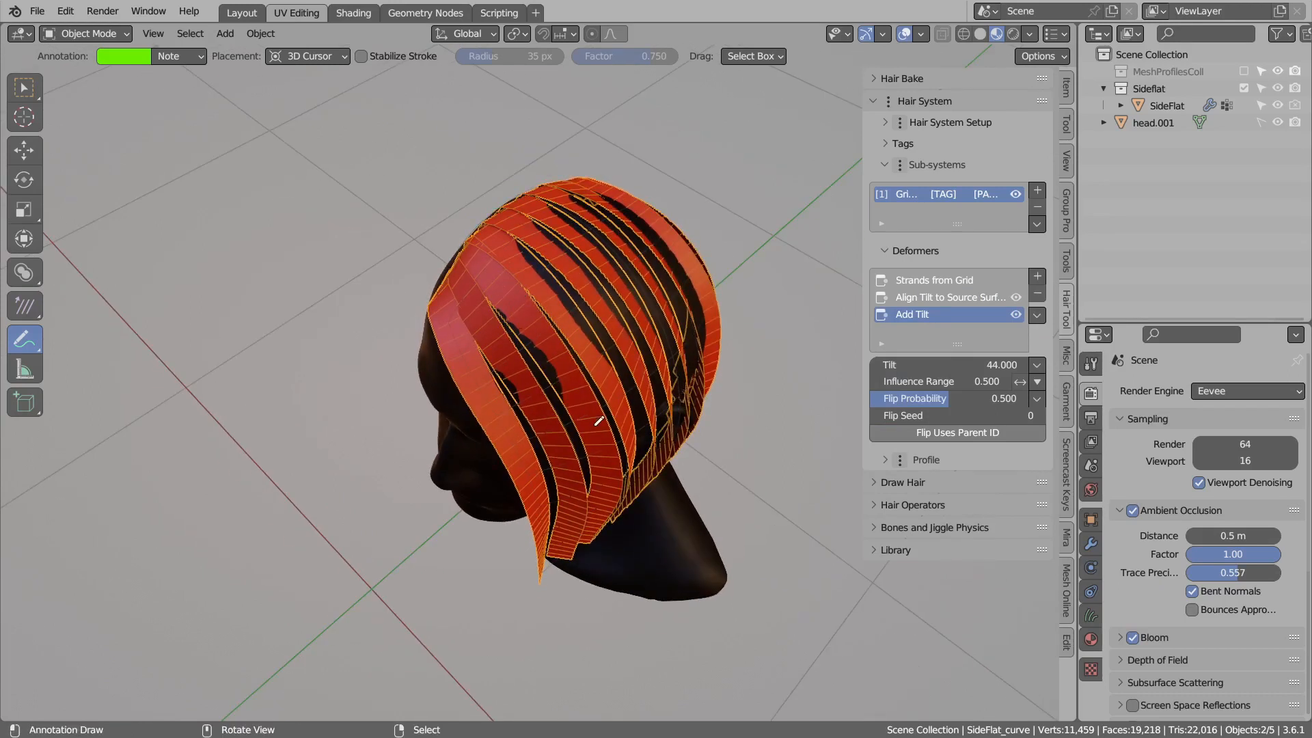
middle_click_drag(679, 388, 738, 386)
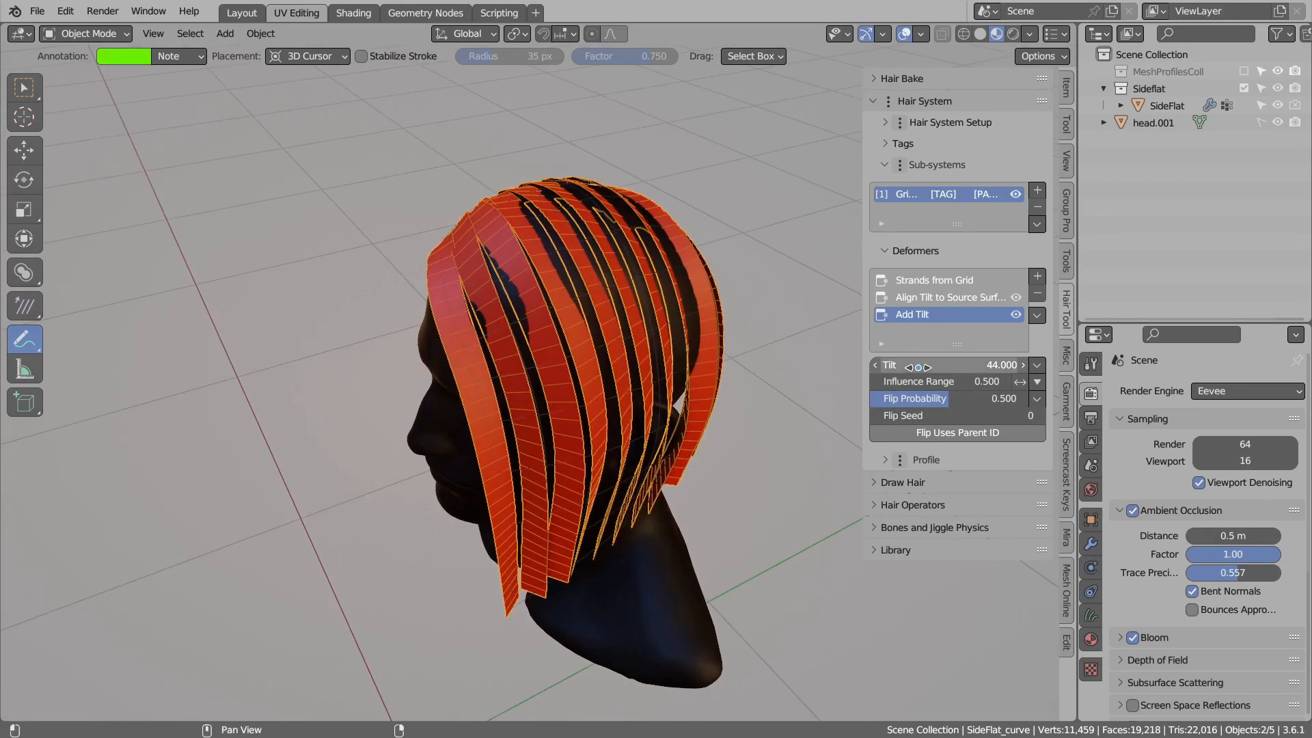
Raise the Add Tilt deformer's Influence Range to 0.830 and inspect the strand tips, erasing the annotation marks there.
left_click_drag(913, 384, 957, 384)
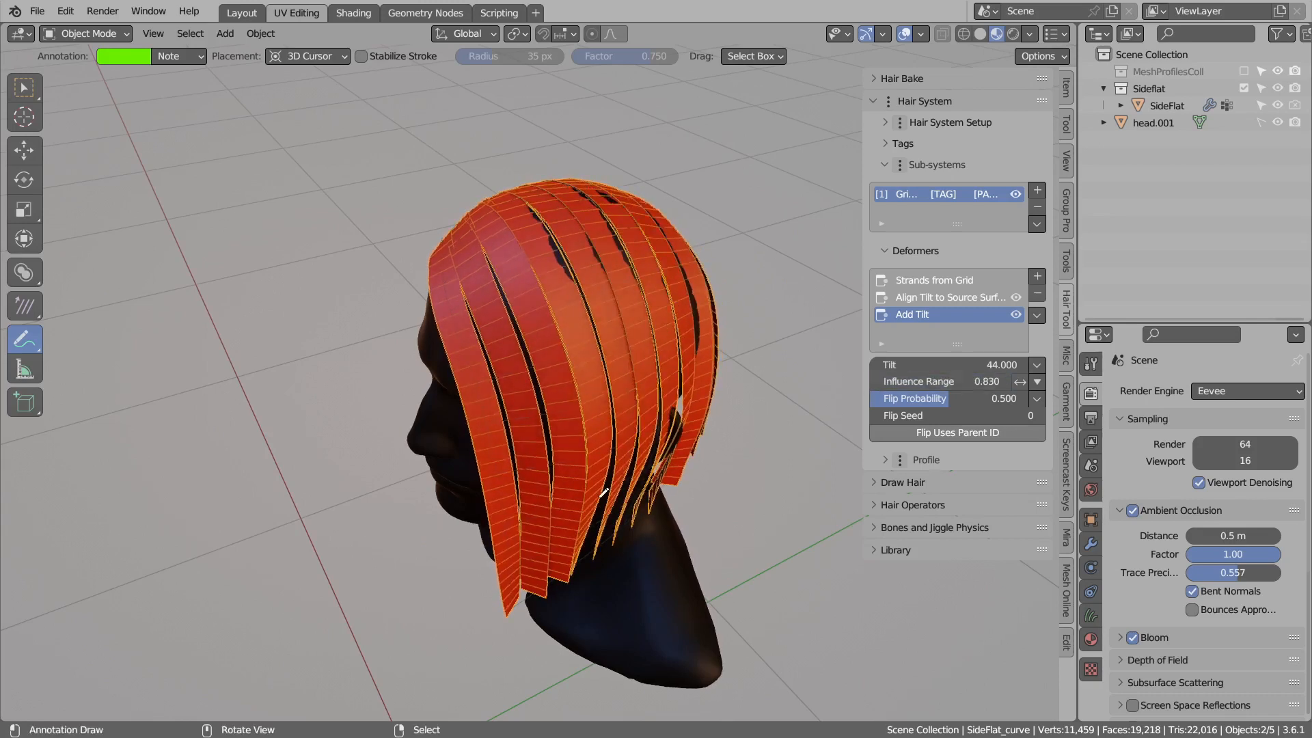
mouse_move(560, 560)
middle_mouse_down()
mouse_move(601, 513)
mouse_move(580, 604)
mouse_move(569, 576)
middle_mouse_up()
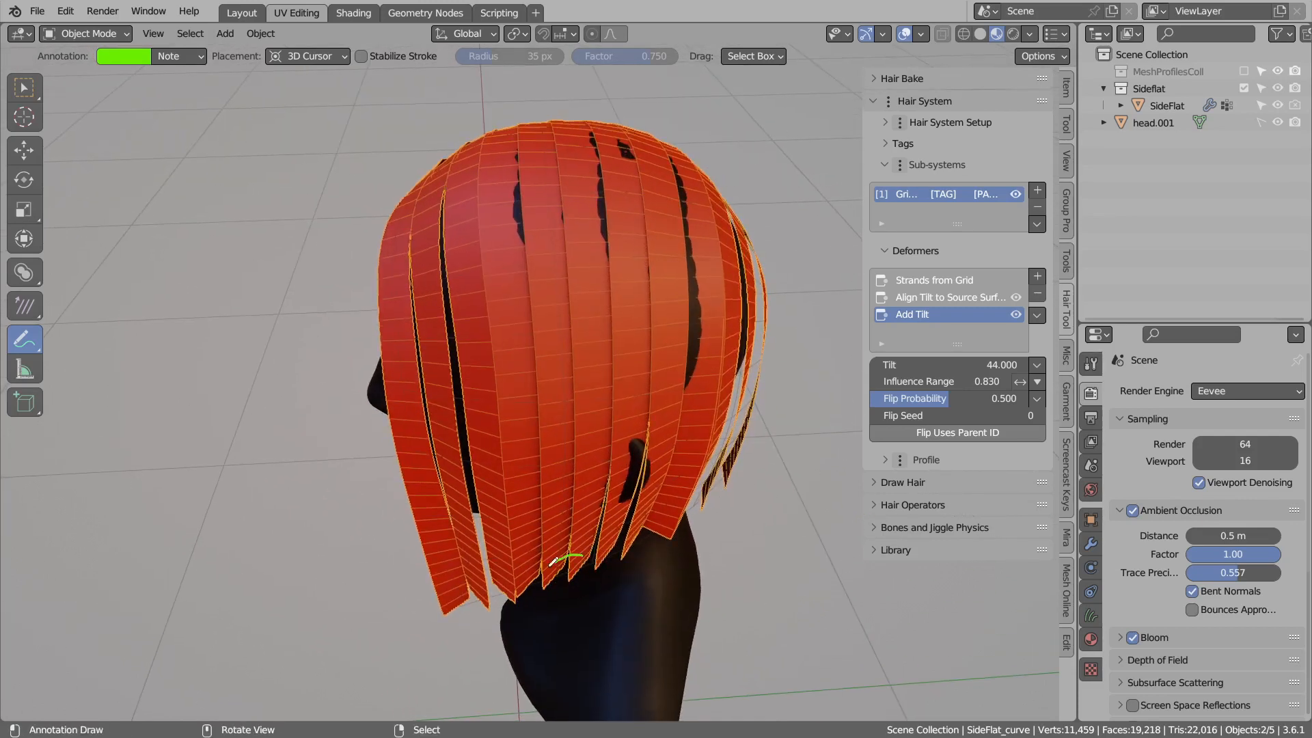
middle_click_drag(645, 550, 622, 560)
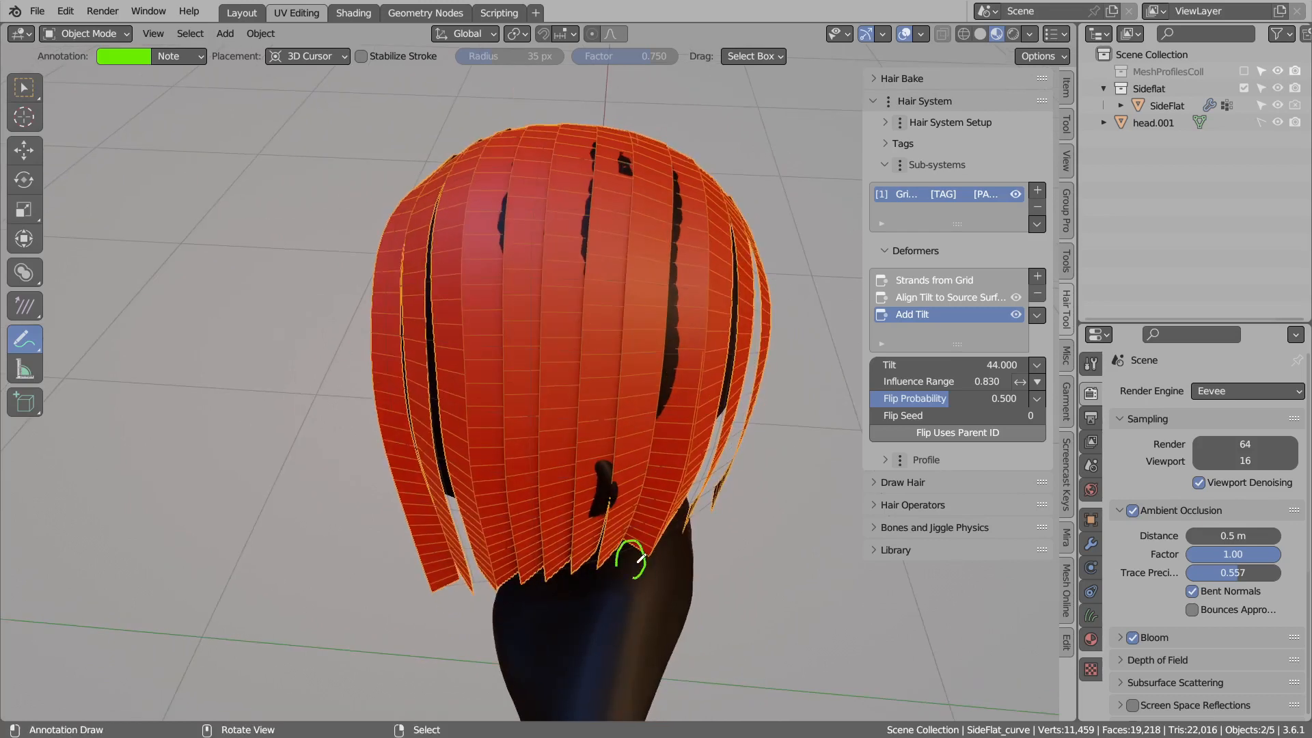
mouse_move(608, 568)
left_mouse_down("ctrl")
mouse_move(642, 585)
mouse_move(659, 570)
left_mouse_up("ctrl")
middle_click_drag(632, 531, 727, 497)
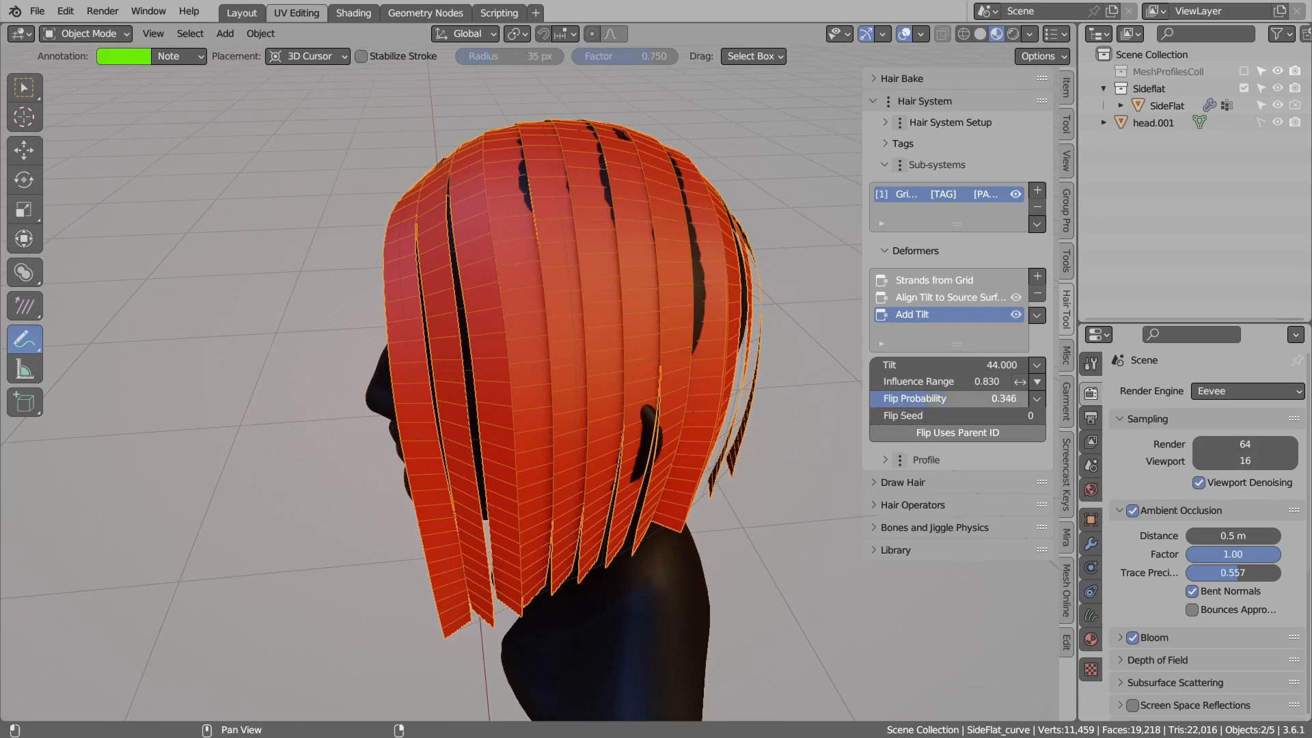
Try Flip Probability values of 0.000 and 1.000 on the Add Tilt deformer and compare the strand overlap.
left_click_drag(925, 398, 870, 398)
middle_click_drag(585, 489, 506, 543)
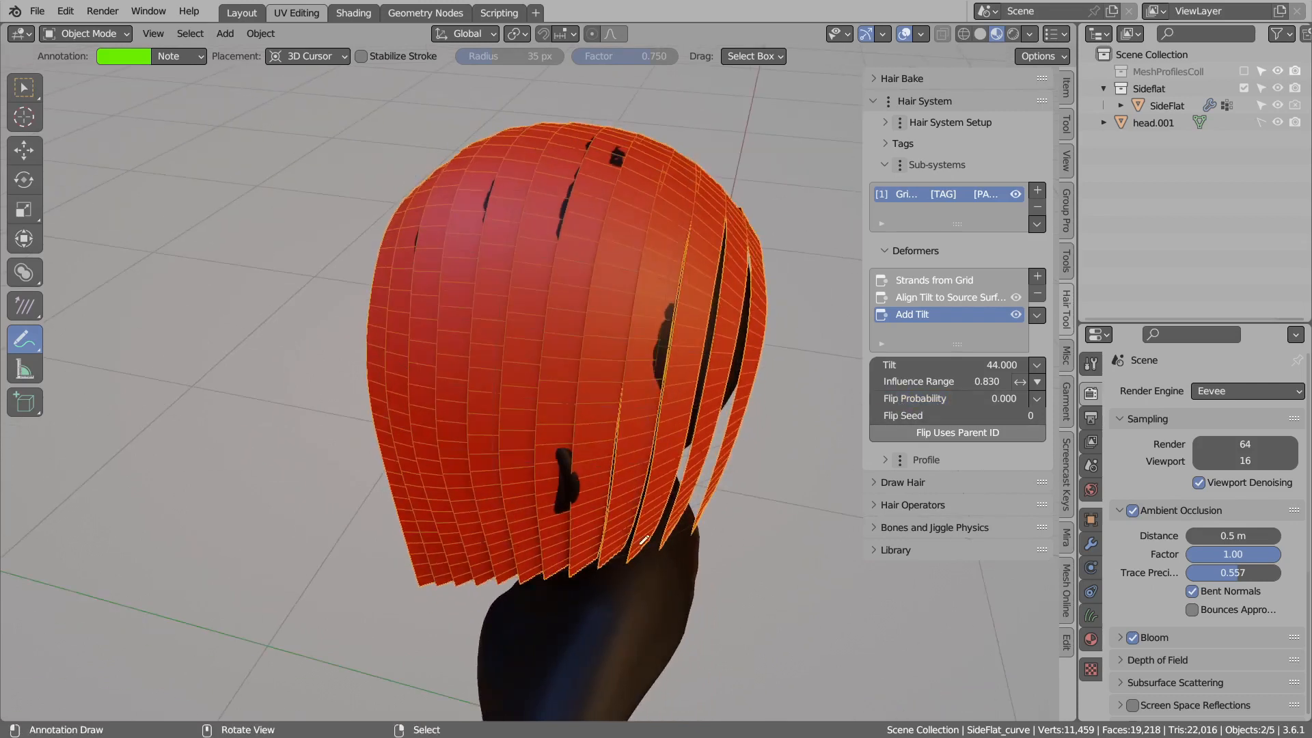
left_click_drag(959, 405, 1028, 408)
middle_click_drag(765, 492, 680, 492)
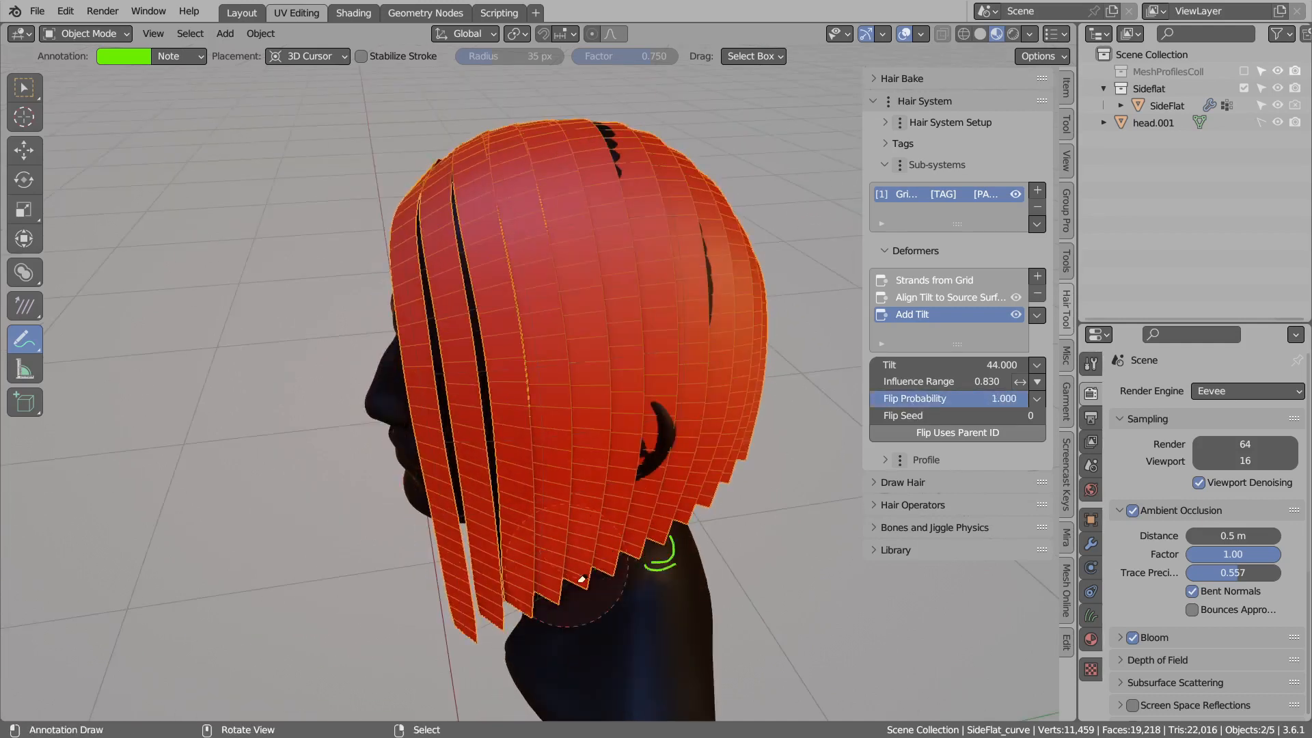
Set the Add Tilt deformer's Flip Probability to 0.543 and Flip Seed to 53, and toggle Flip Uses Parent ID.
mouse_move(1011, 398)
left_mouse_down()
mouse_move(960, 399)
mouse_move(983, 420)
mouse_move(1018, 420)
left_mouse_up()
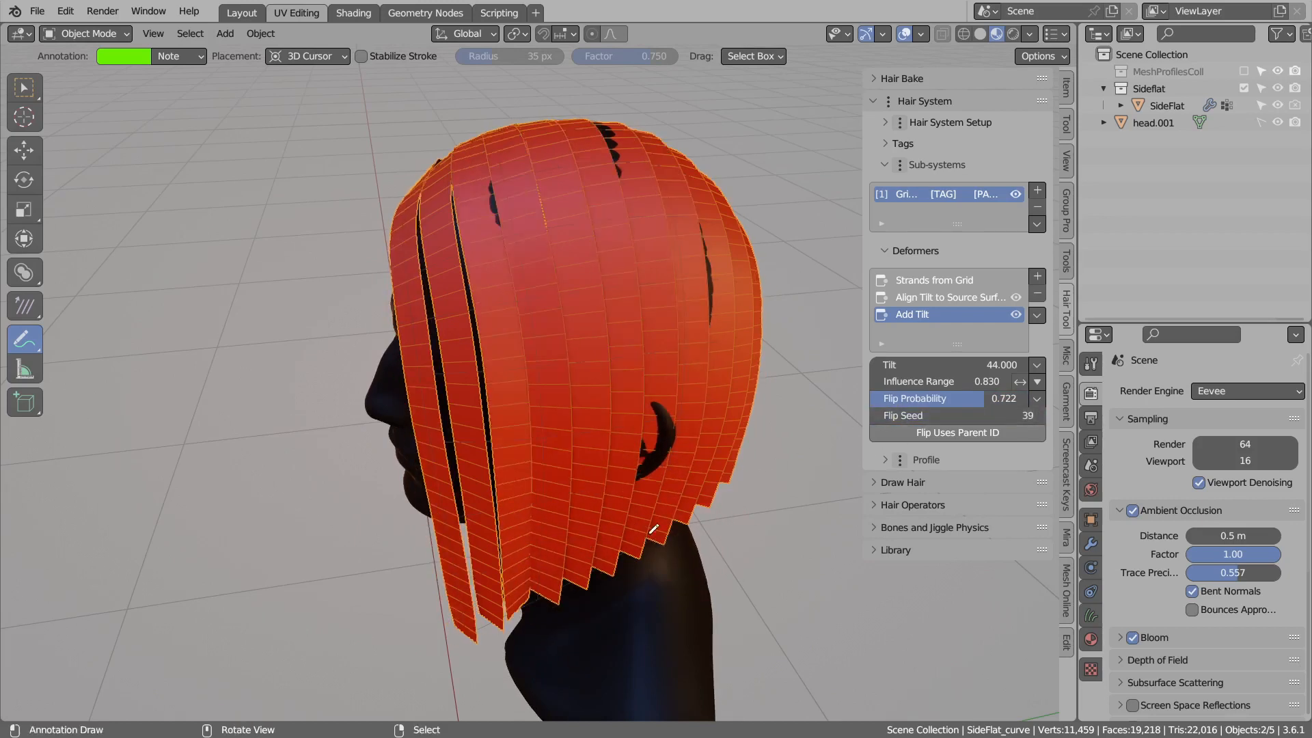
middle_click_drag(653, 528, 610, 541)
left_click_drag(974, 398, 942, 417)
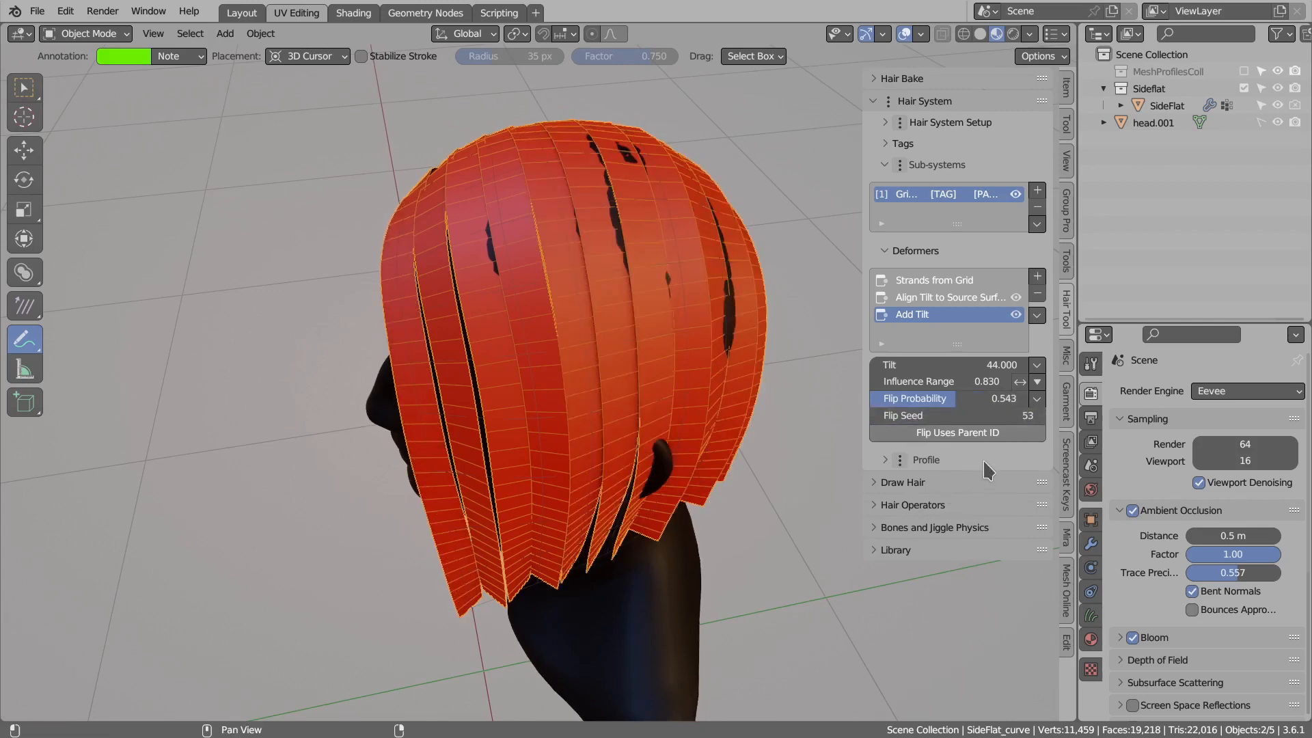
scroll(547, 540, "down", 1)
middle_click_drag(546, 540, 544, 561)
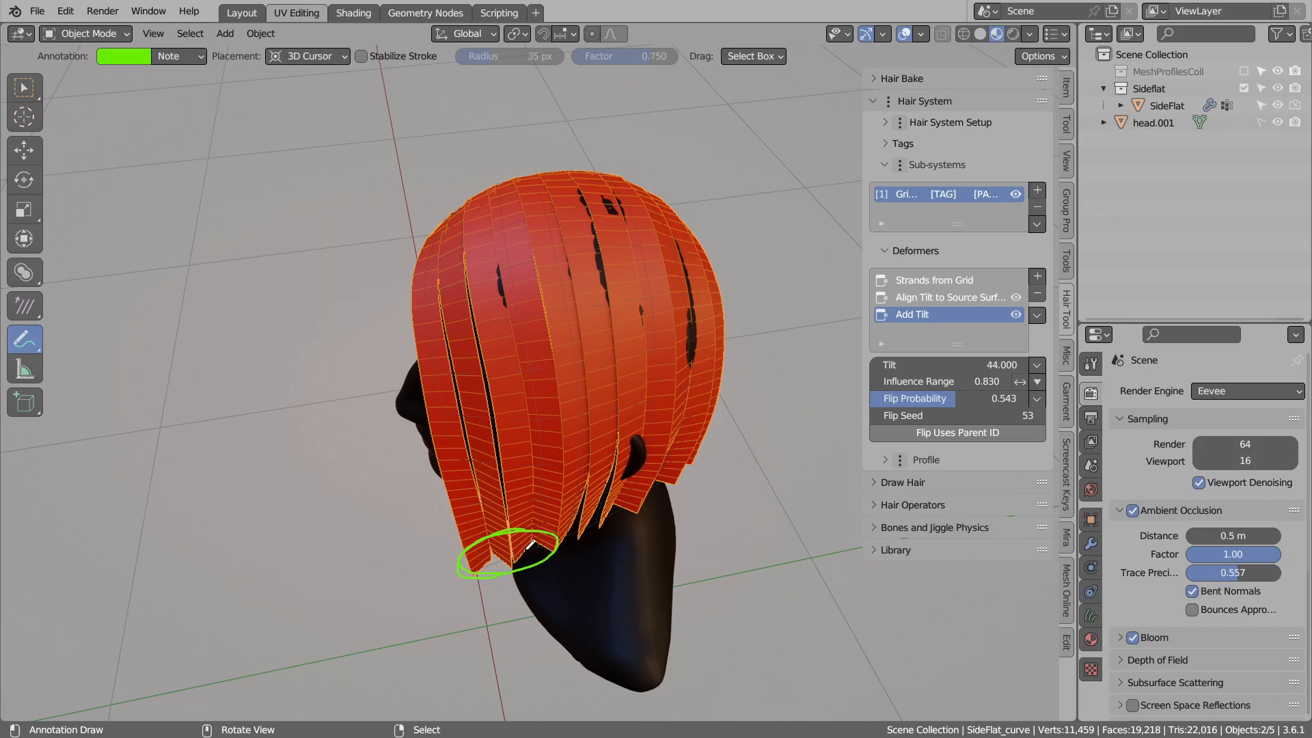
left_click(923, 434)
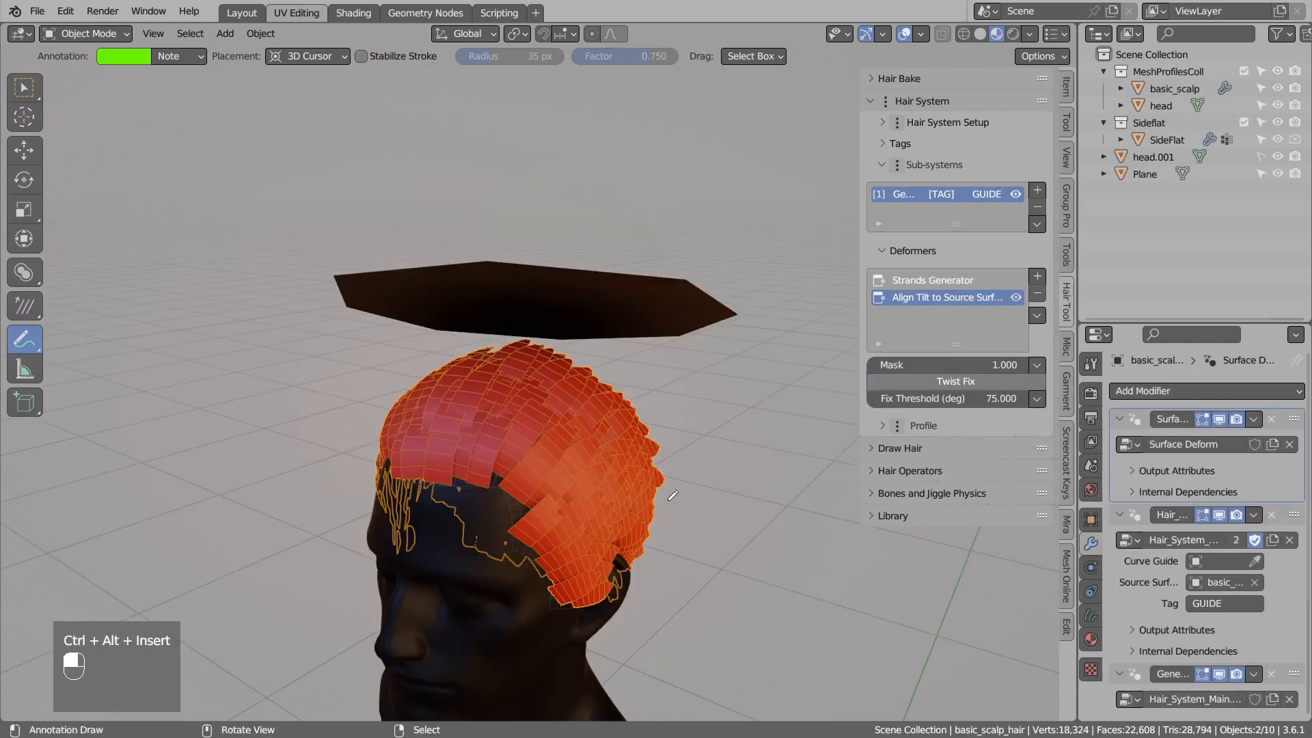
Add a Track To Mesh deformer to the basic scalp hair system after its source surface tilt alignment.
left_click(1038, 277)
mouse_move(1104, 604)
left_click(928, 620)
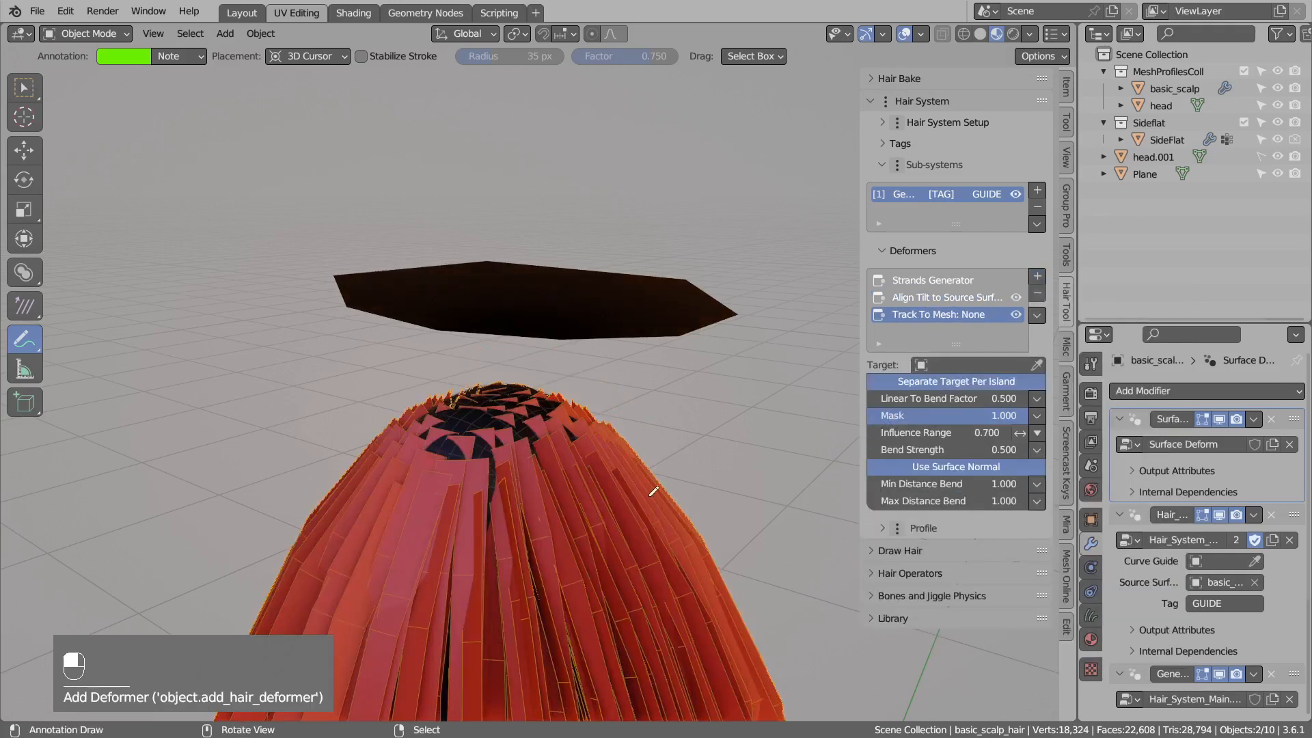
Sample the plane above the head as the Track To Mesh deformer's target.
left_click(1038, 364)
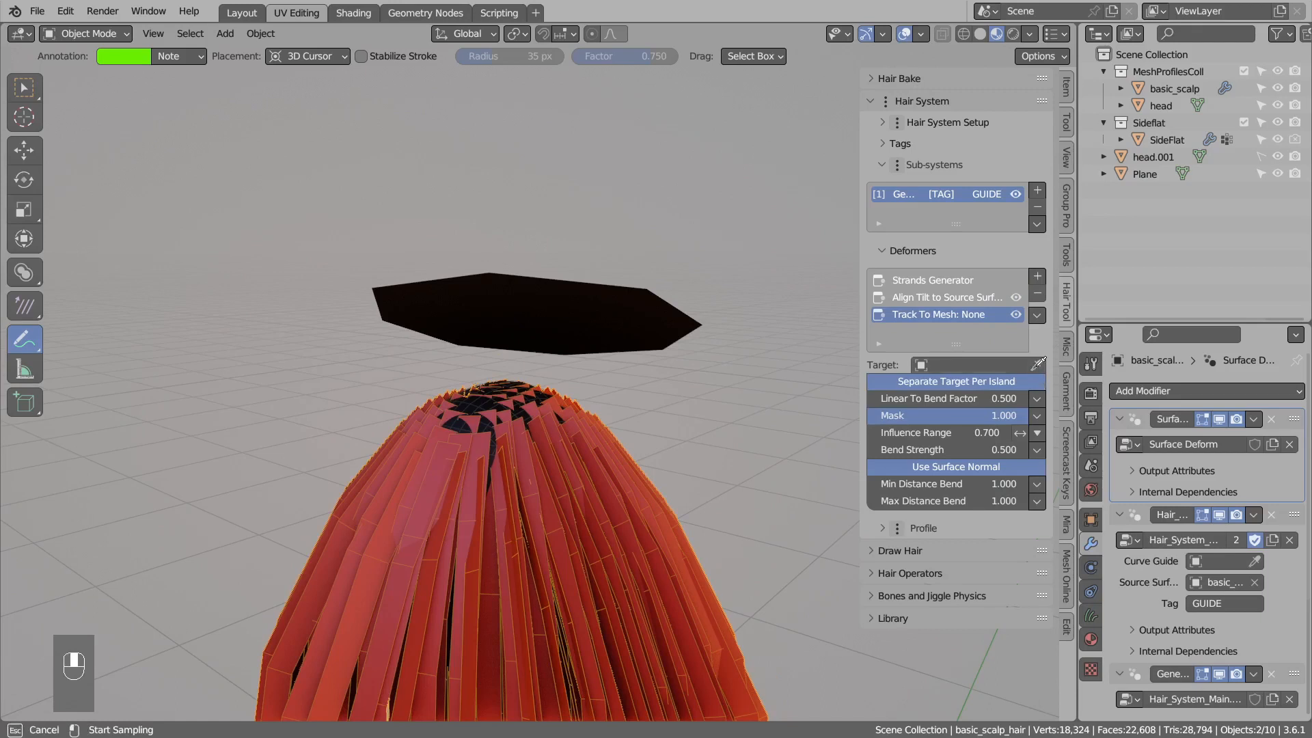
left_click(578, 295)
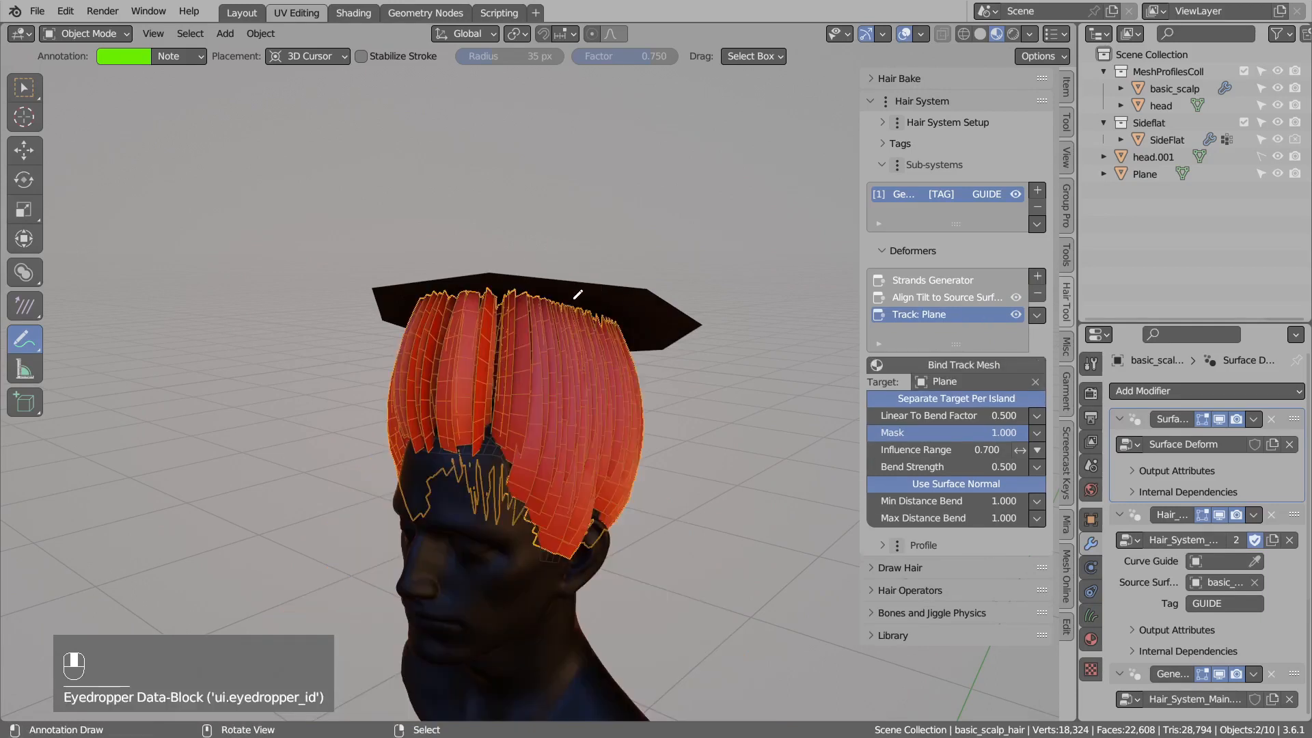
scroll(584, 282, "up", 2)
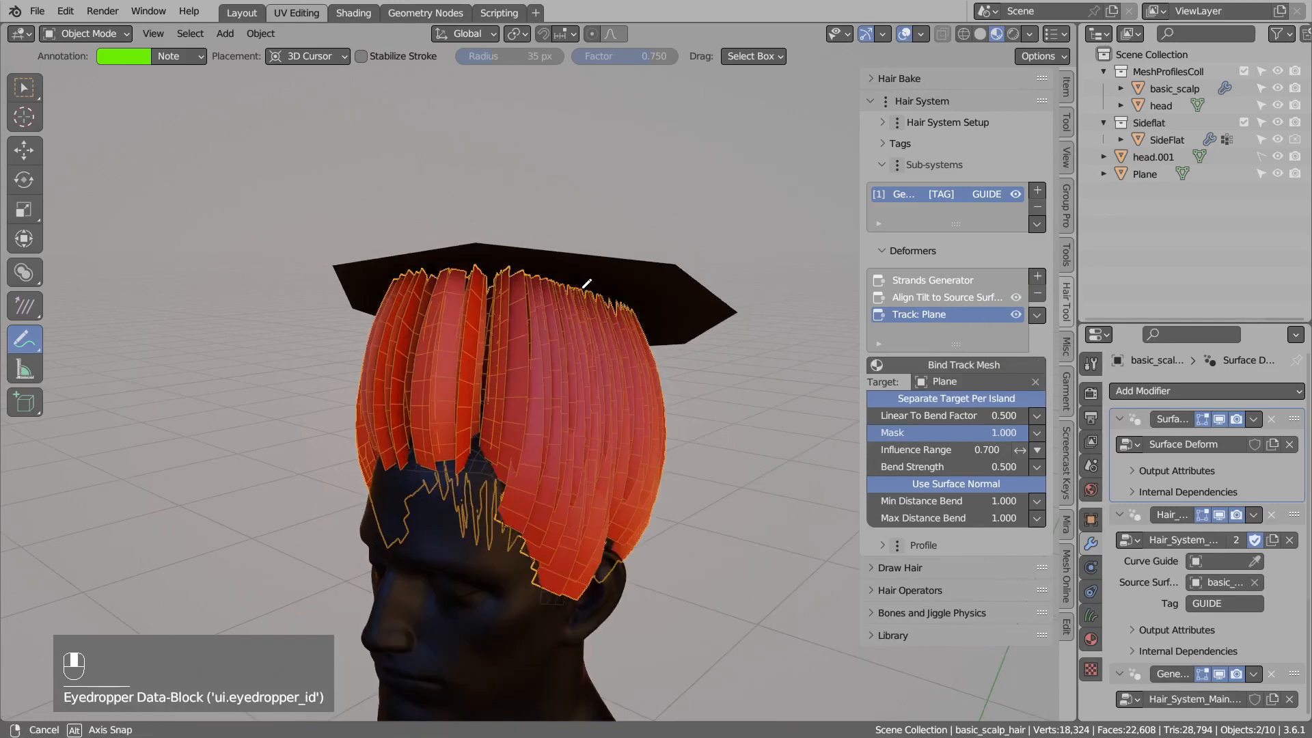
Try moving the plane around the head to test how the unbound hair tracks it, cancelling the move.
left_click(633, 280)
middle_click_drag(558, 269, 655, 295)
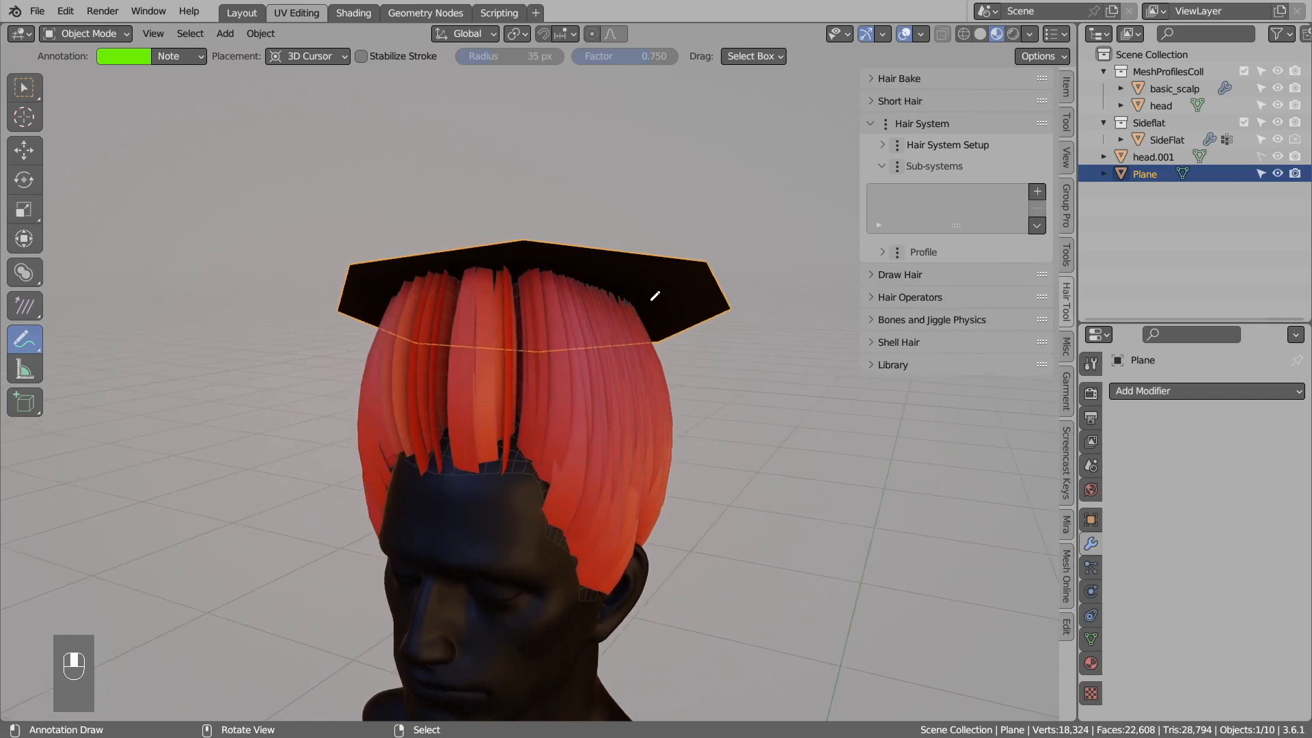
key("g")
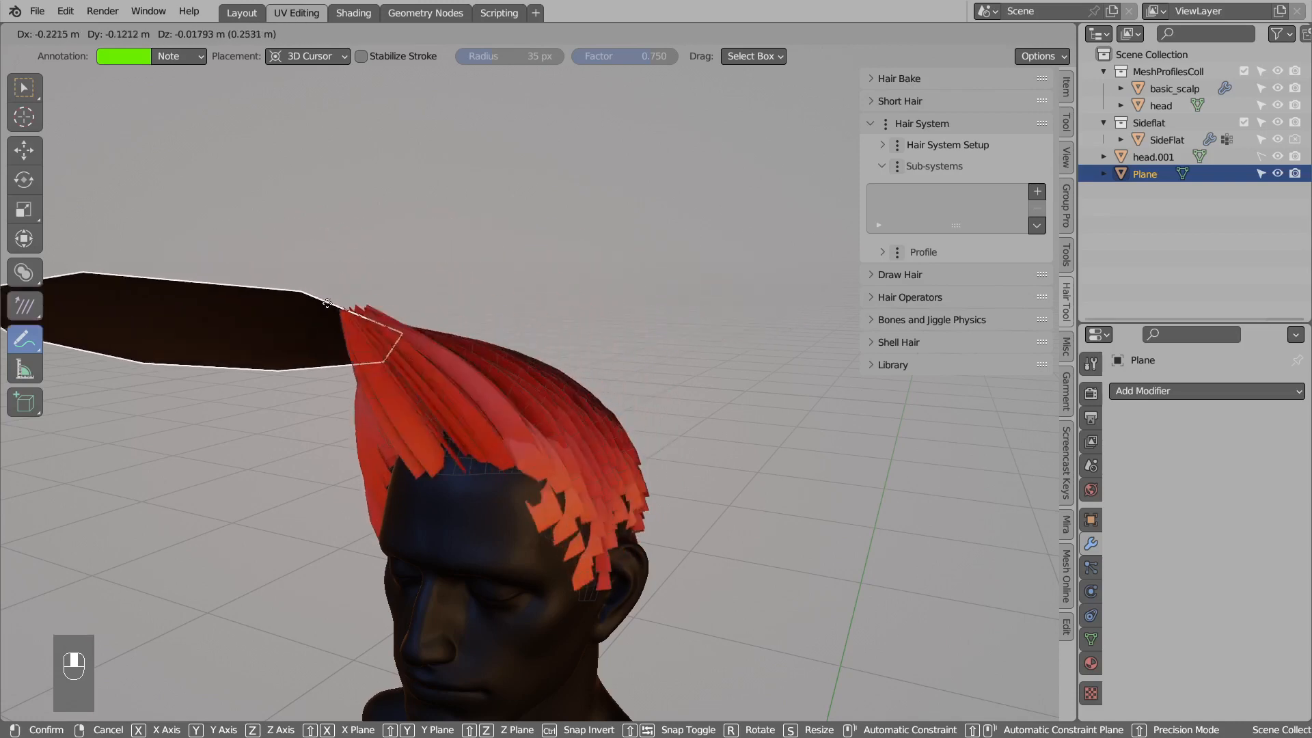
right_click(546, 278)
middle_click_drag(562, 283, 585, 317)
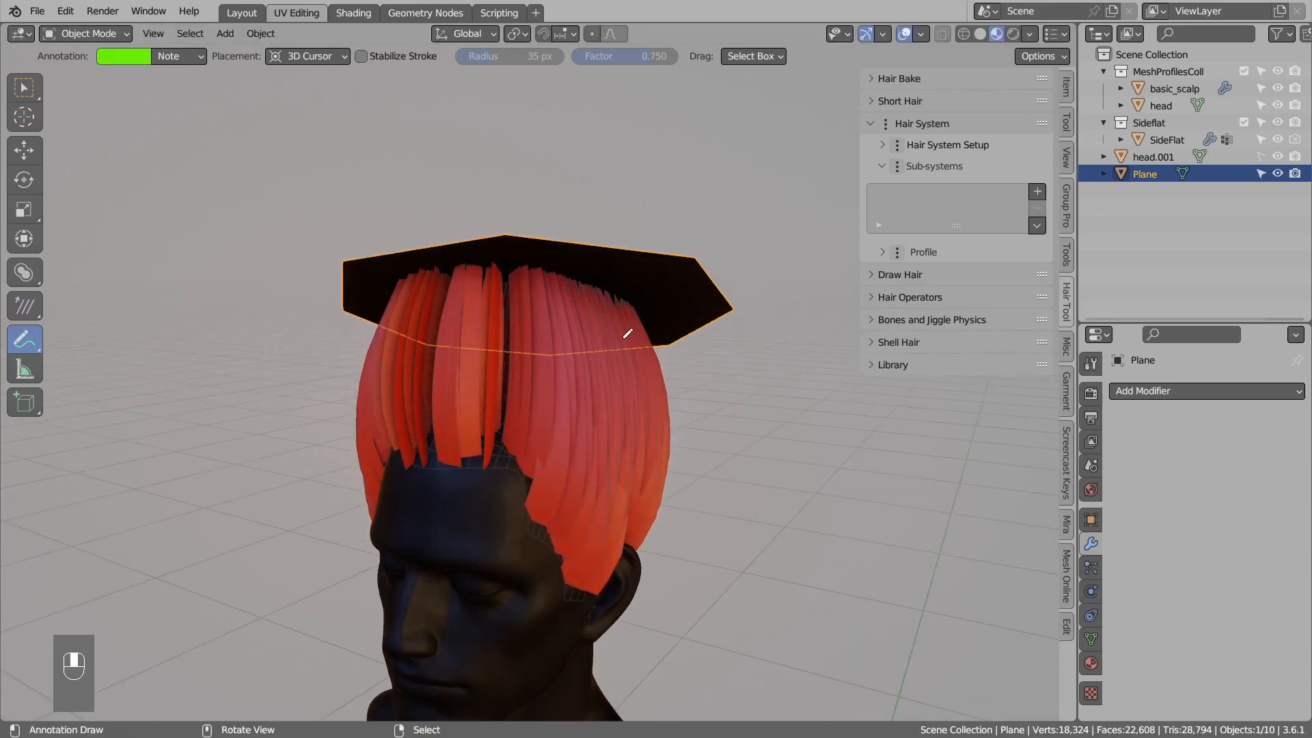
Bind the track mesh on the basic scalp hair and try moving the plane to test the bound tracking.
right_click(620, 352)
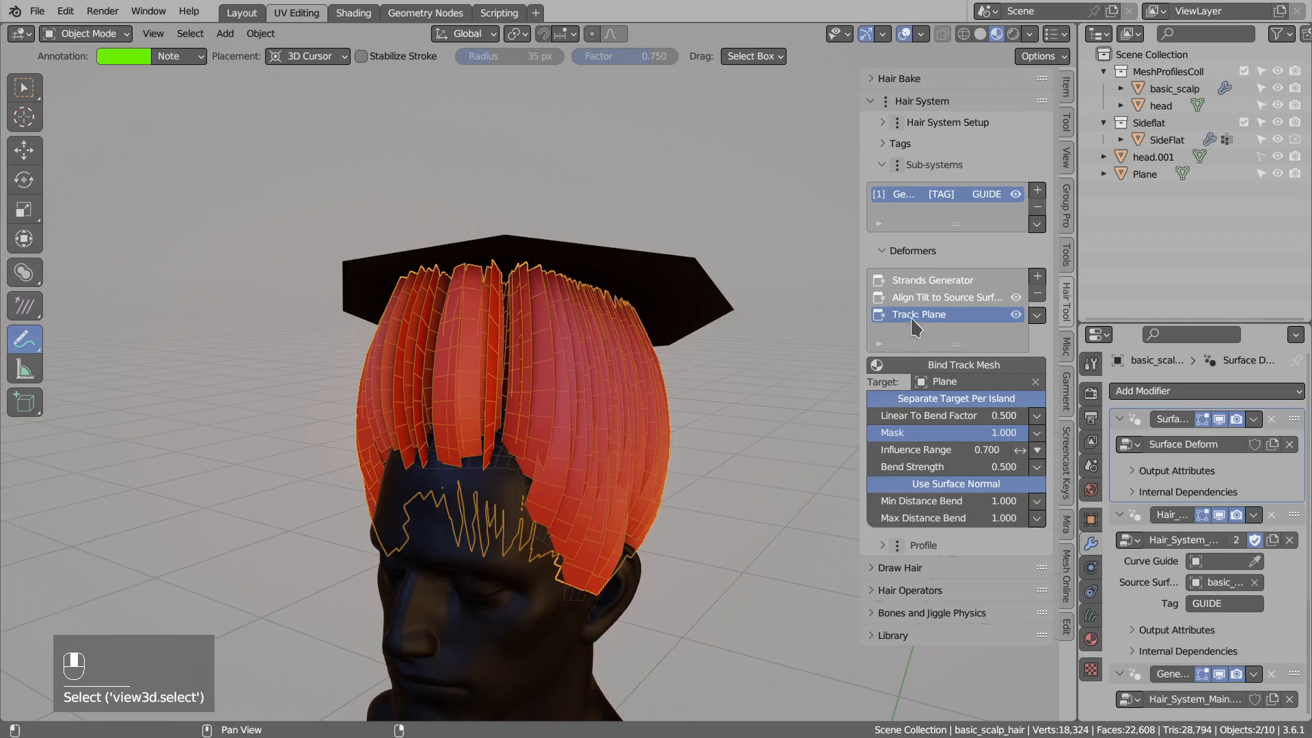
left_click(951, 364)
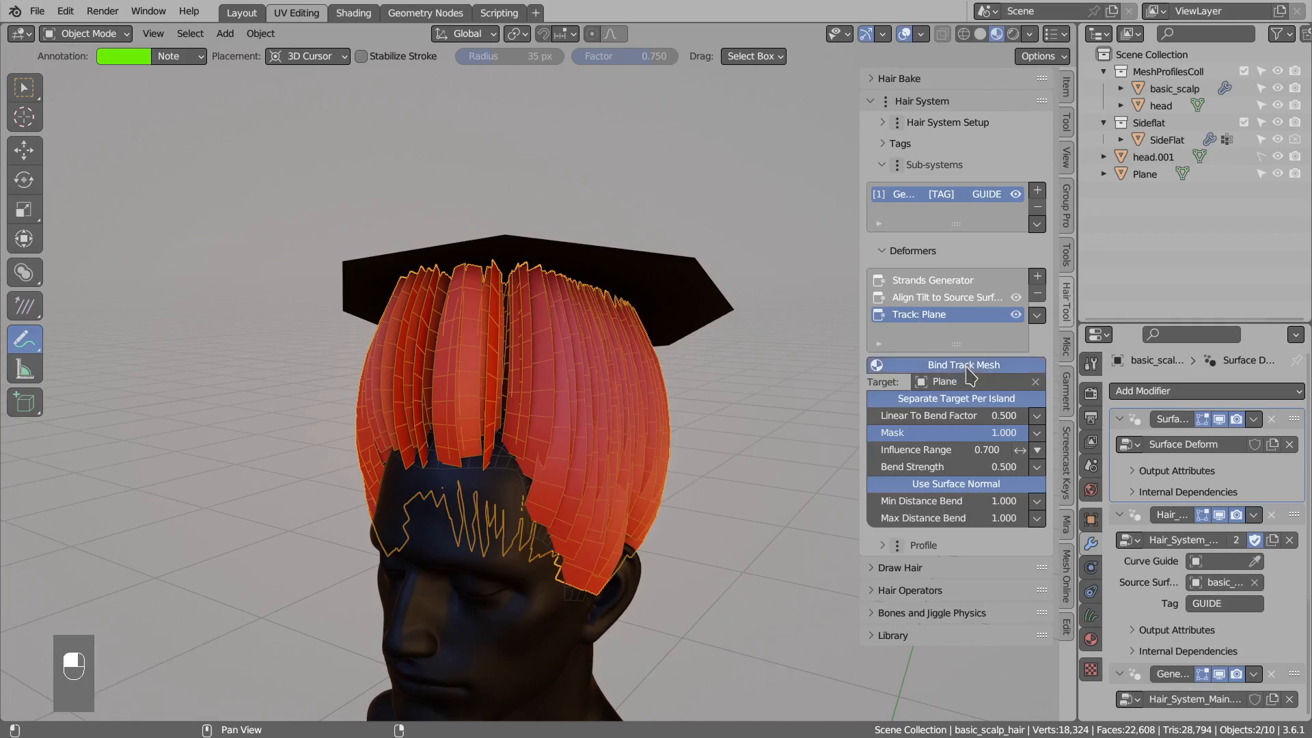
left_click(691, 284)
key("g")
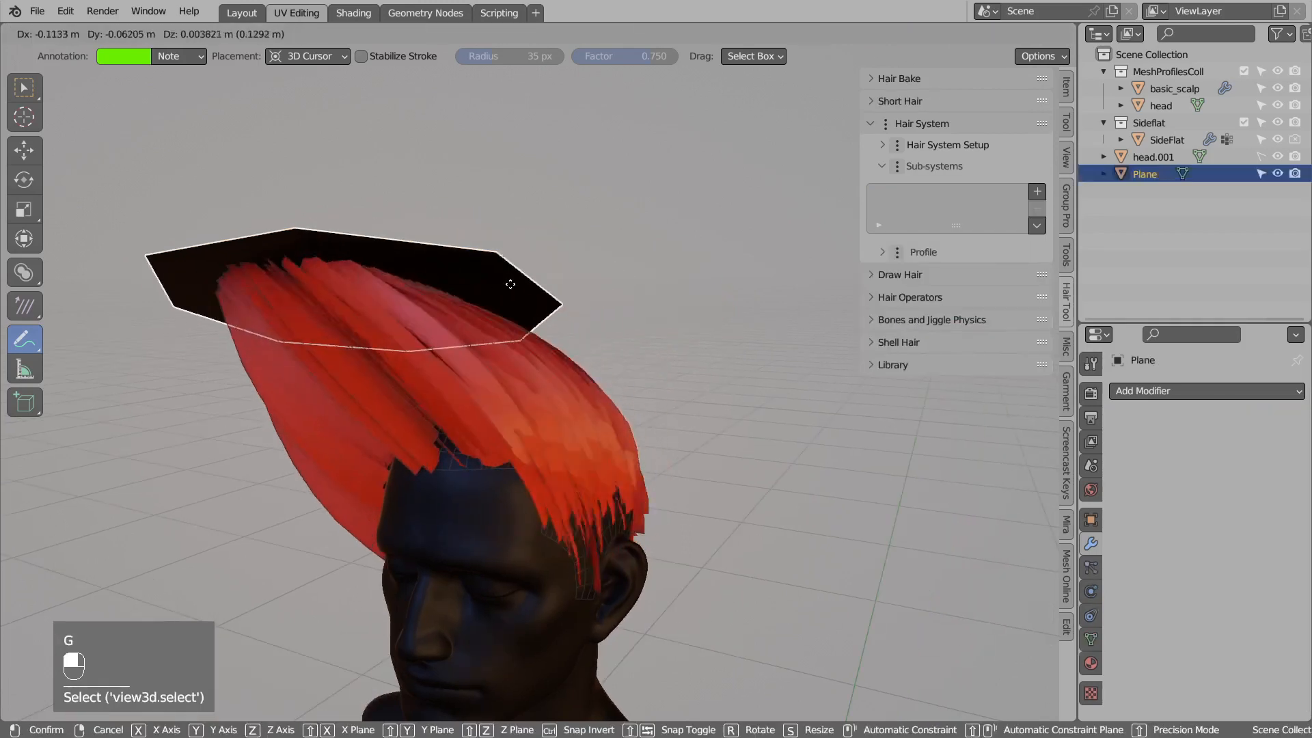
left_click(609, 274)
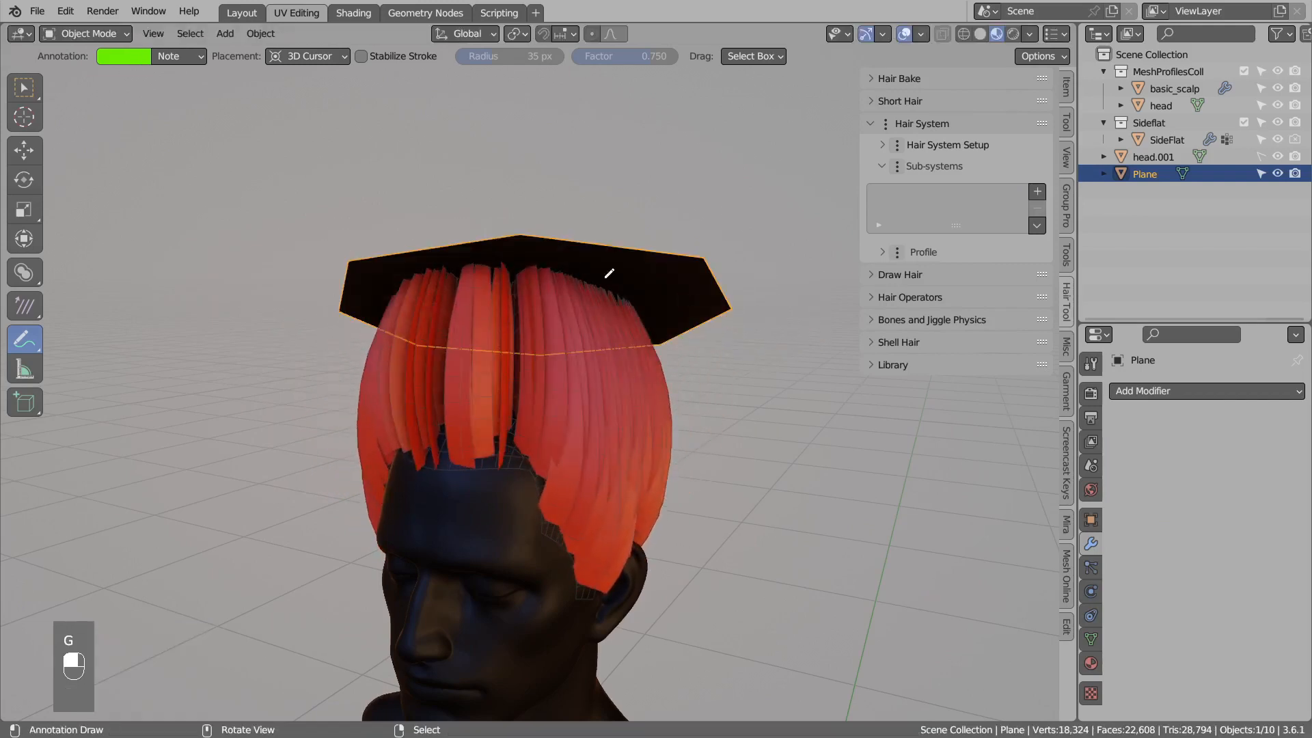
Rotate the plane to a slant, enlarge it and reposition it over the hair.
key("r")
left_click(737, 214)
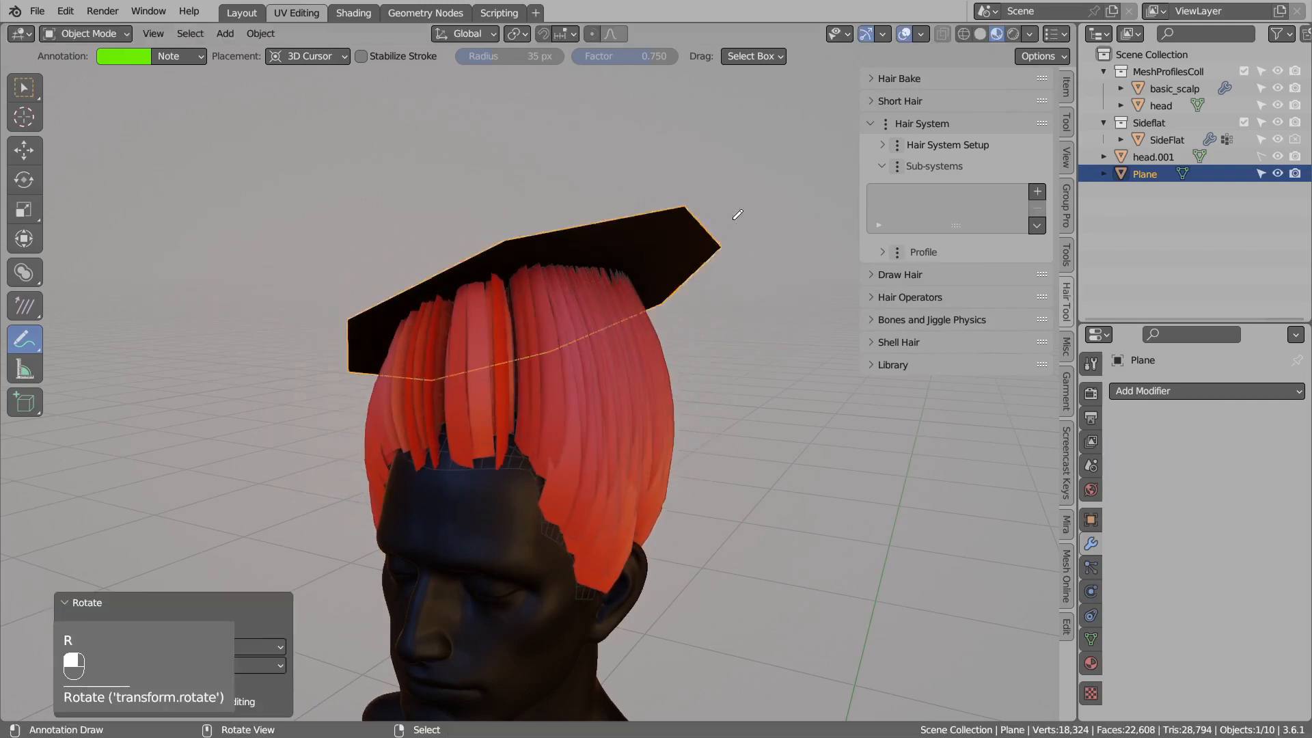
key("g")
left_click(692, 295)
key("s")
left_click(739, 336)
key("g")
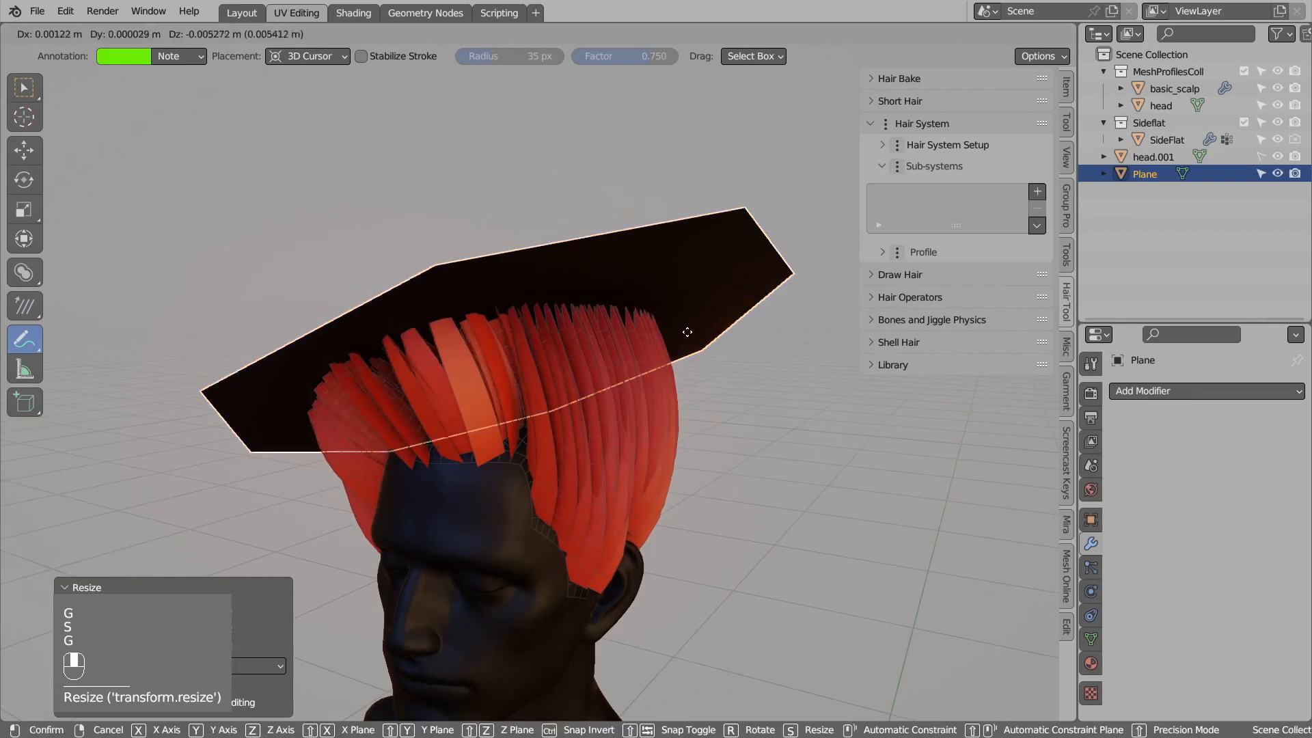
left_click(690, 333)
Refine the slanted plane with further scaling, rotation and moves so the hair fans out beneath it.
key("g")
key("s")
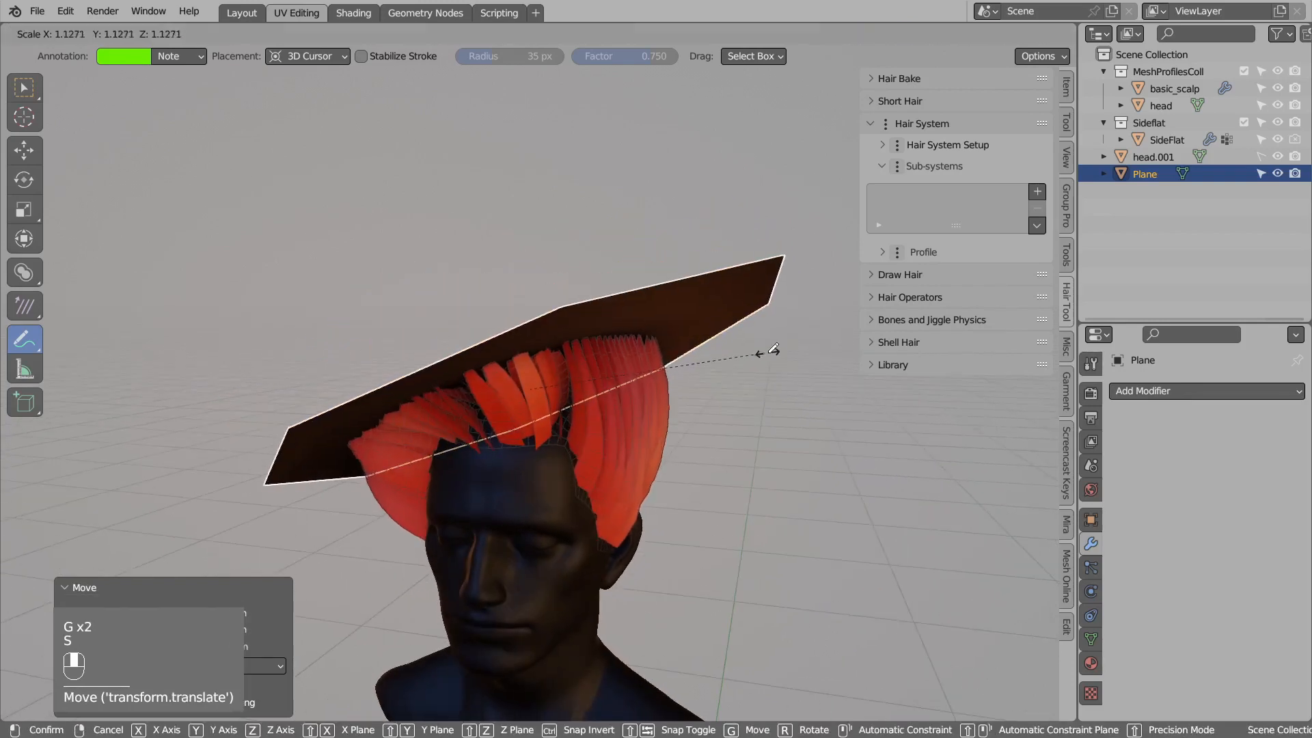
left_click(768, 353)
key("g")
left_click(746, 356)
key("r")
left_click(739, 378)
key("g")
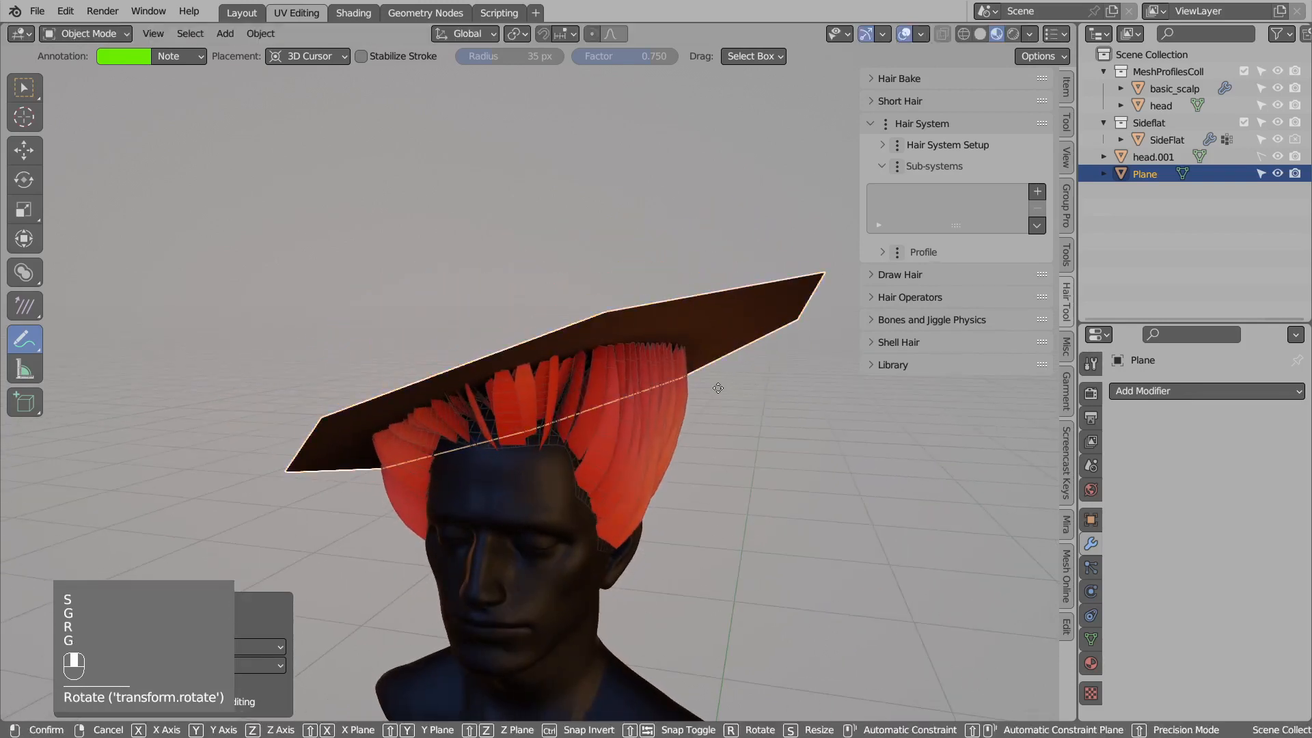
left_click(718, 388)
key("s")
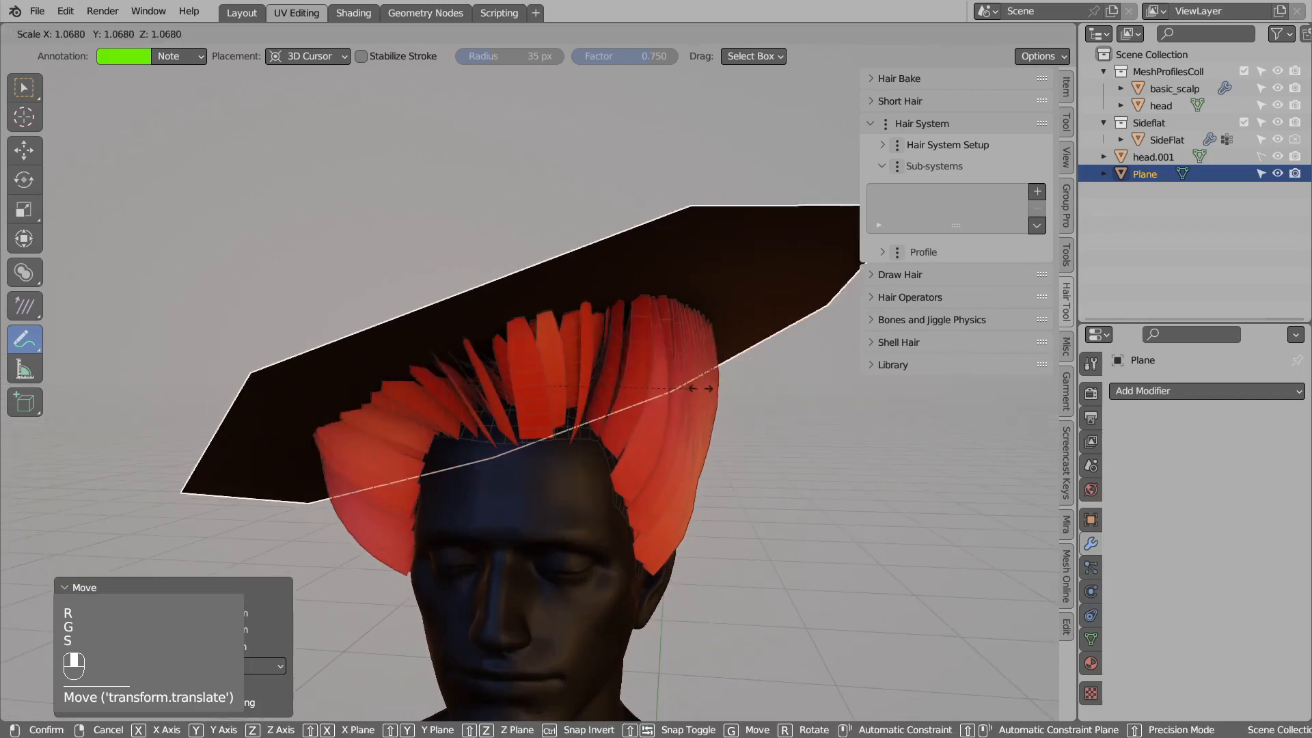
left_click(700, 388)
key("g")
left_click(718, 389)
Reselect the scalp hair and set the Track deformer's Linear To Bend Factor to 0.700, erasing the annotation on the strands.
left_click(729, 391)
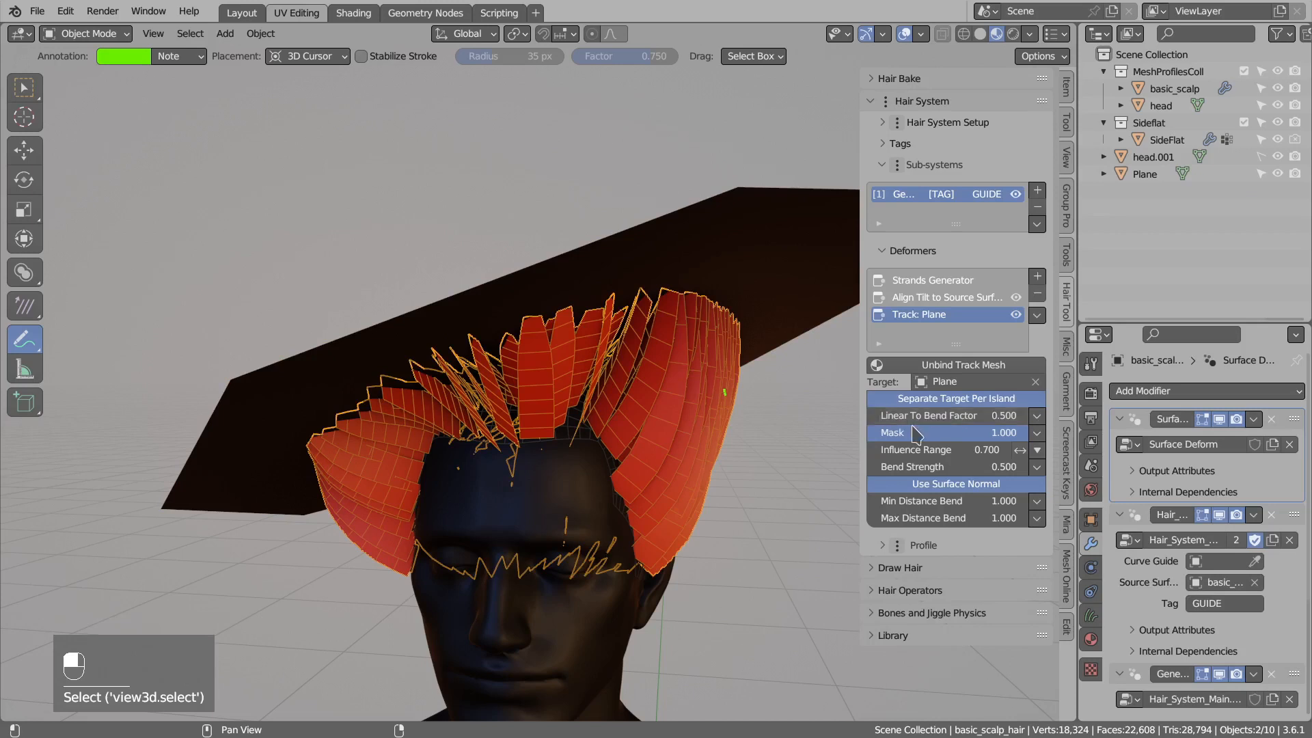
left_click_drag(965, 415, 861, 415)
key("d")
right_click_drag(705, 398, 666, 346)
mouse_move(936, 414)
left_mouse_down()
mouse_move(1028, 414)
mouse_move(941, 414)
left_mouse_up()
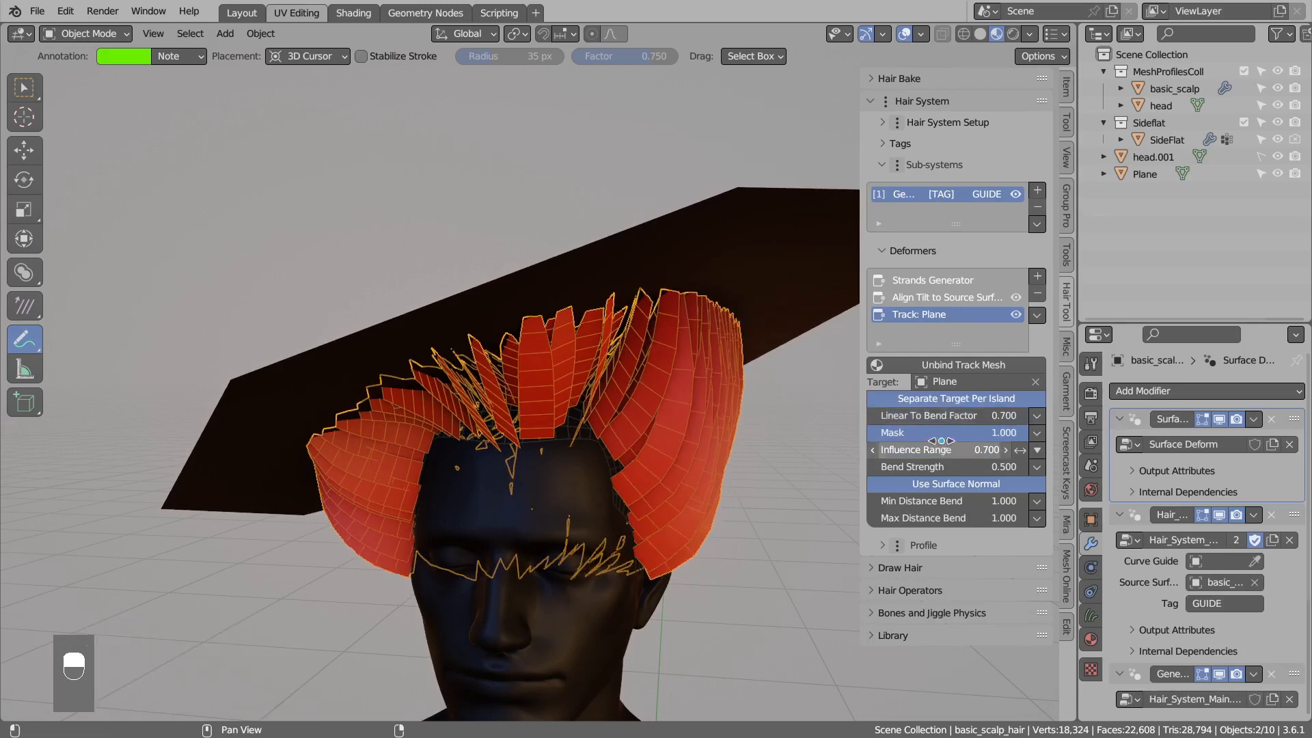
Set the Track deformer's Influence Range to 0.650, Bend Strength to 0.480 and Min Distance Bend to 0.000, erasing the annotation marks.
left_click_drag(943, 449, 922, 449, "shift")
left_click_drag(1019, 449, 1014, 449, "shift")
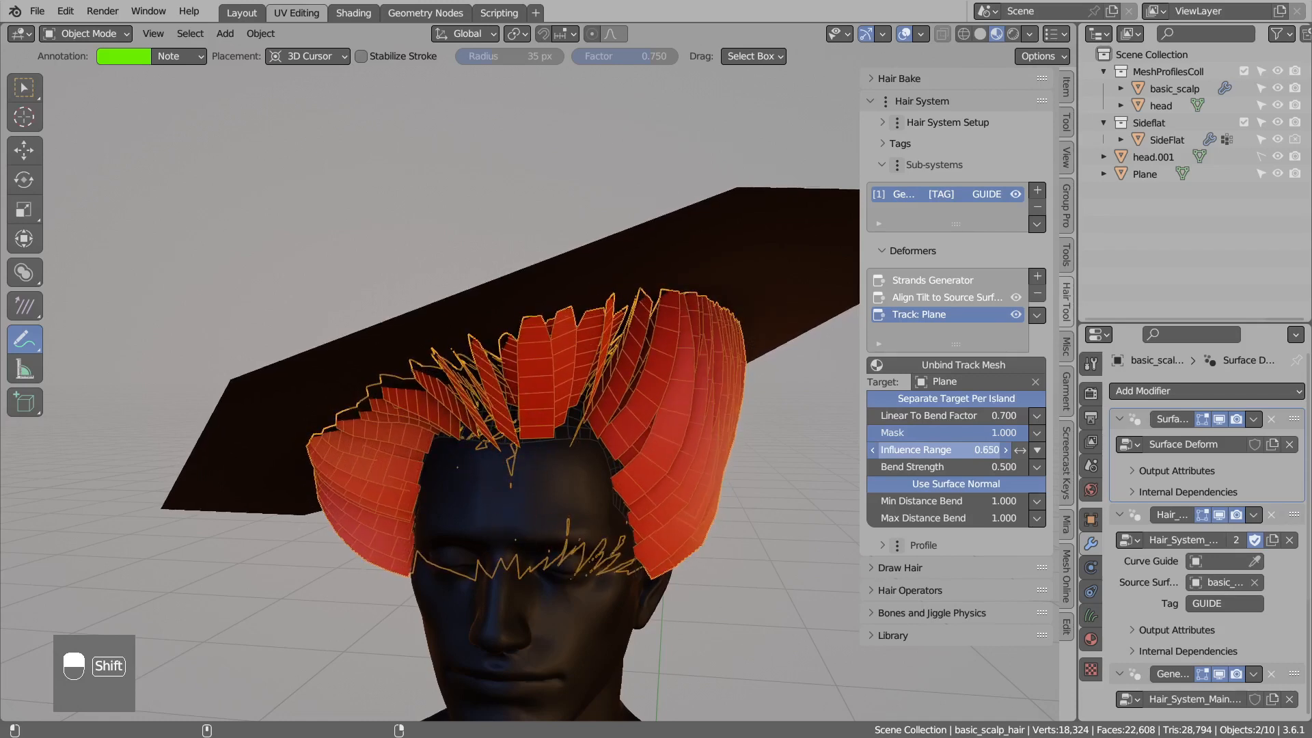
left_click_drag(948, 469, 888, 506, "shift")
middle_click_drag(614, 402, 477, 379)
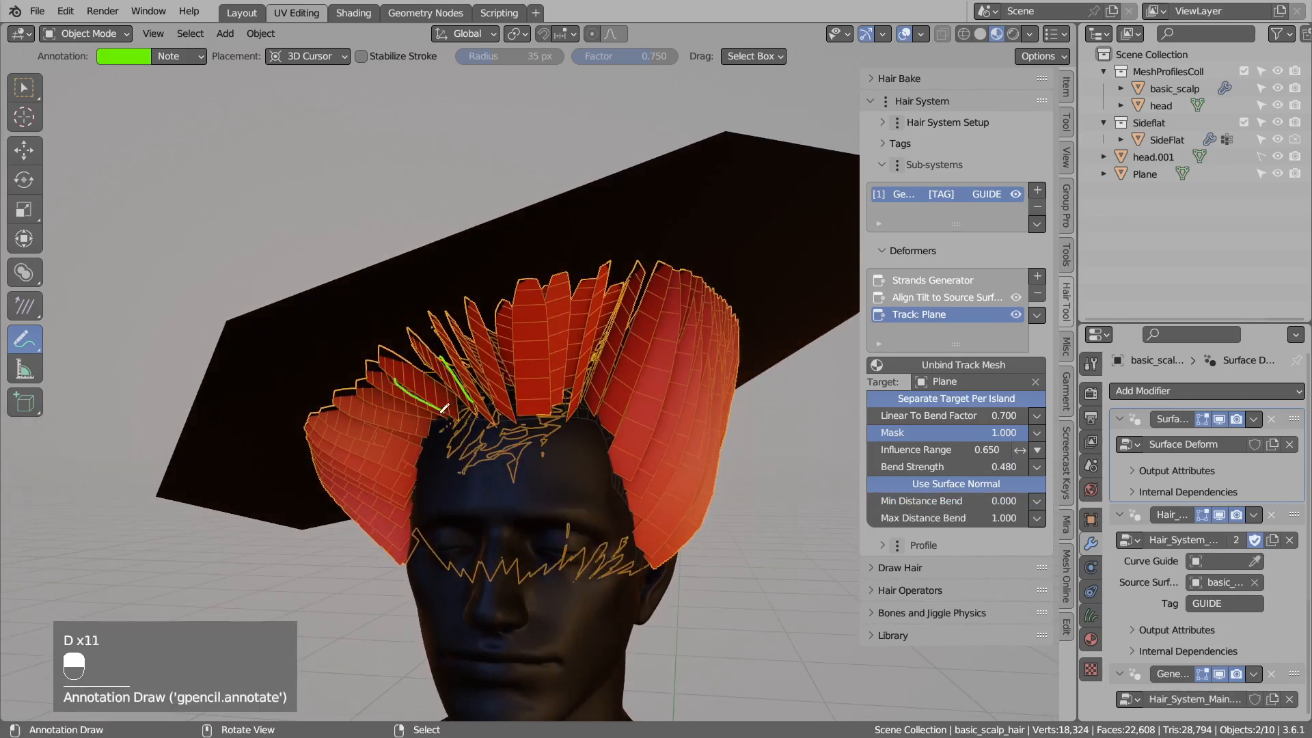
mouse_move(466, 365)
right_mouse_down()
mouse_move(367, 355)
mouse_move(542, 416)
right_mouse_up()
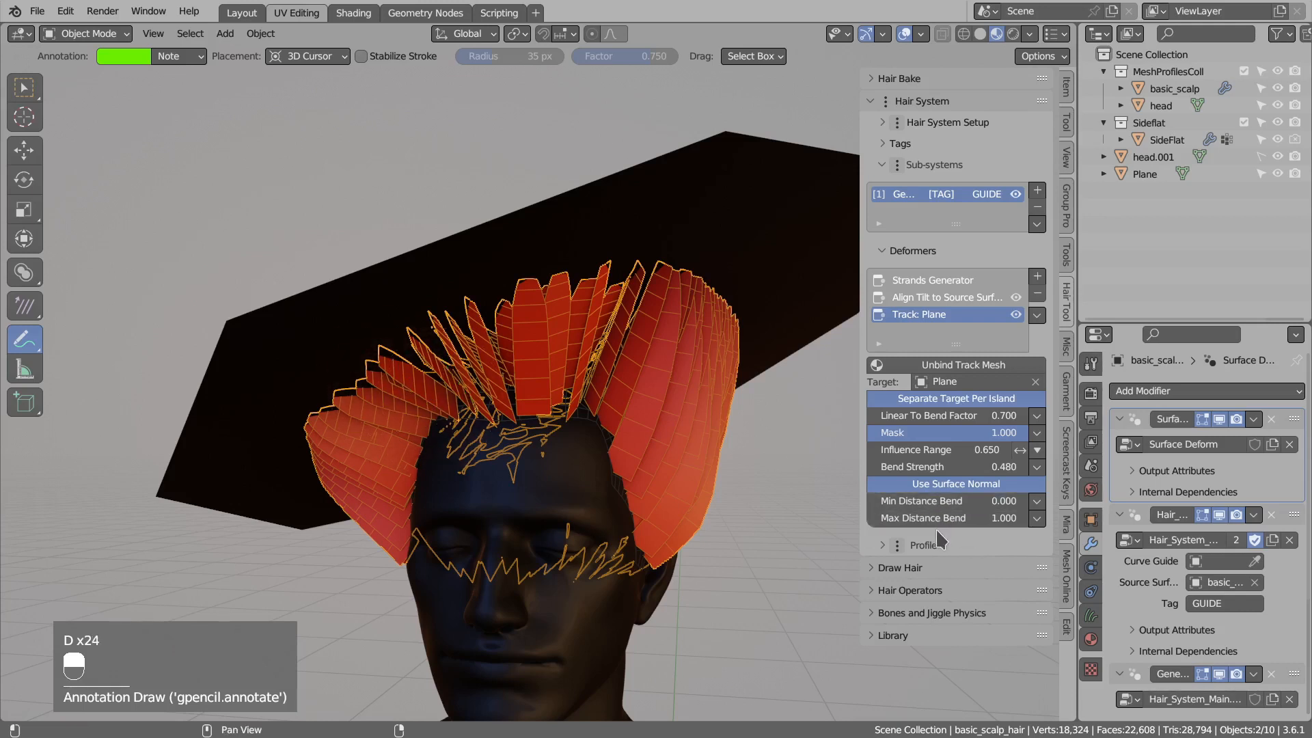
Try a Max Distance Bend of 0.000 on the Track deformer, and raise the value again.
left_click_drag(971, 521, 881, 520)
middle_click_drag(728, 425, 739, 420)
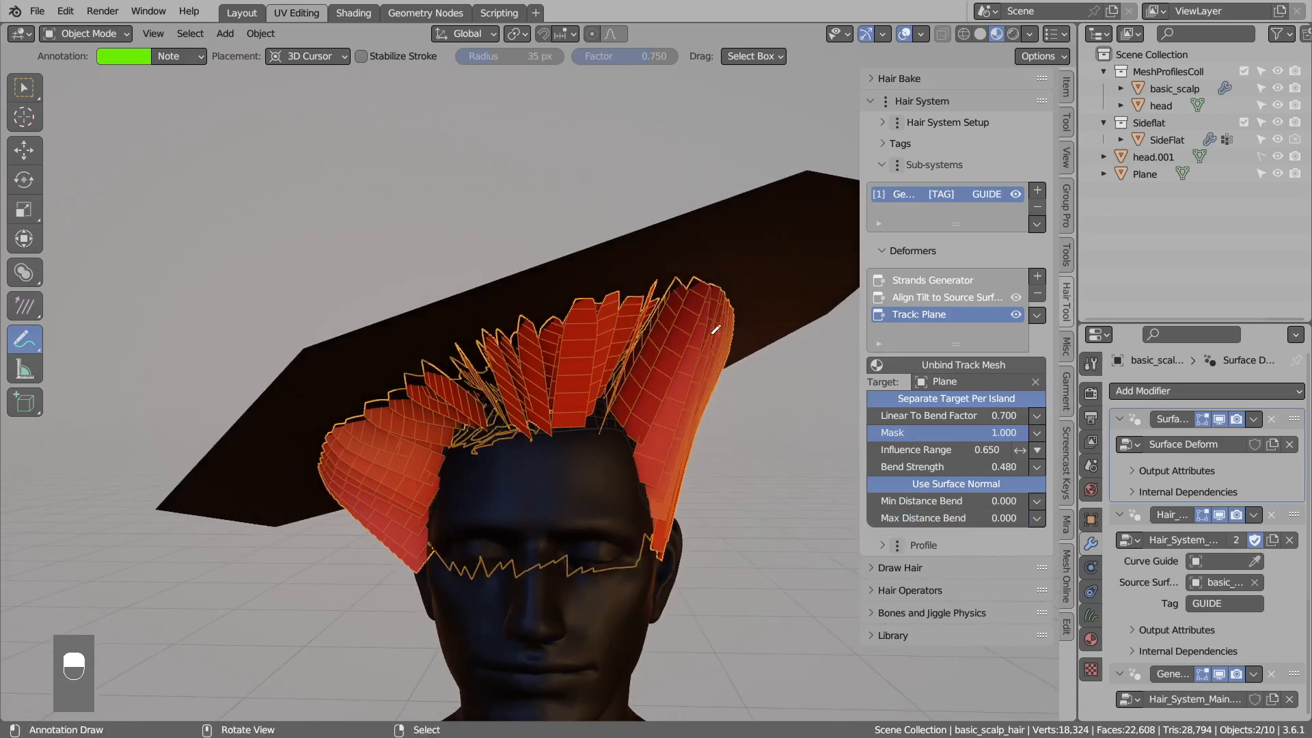
left_click_drag(945, 518, 999, 503)
Enter face editing on the plane and split its two adjacent faces beyond the middle into a separate island.
scroll(705, 303, "down", 2)
middle_click_drag(706, 303, 682, 355)
left_click(682, 354)
key("Tab")
key("3")
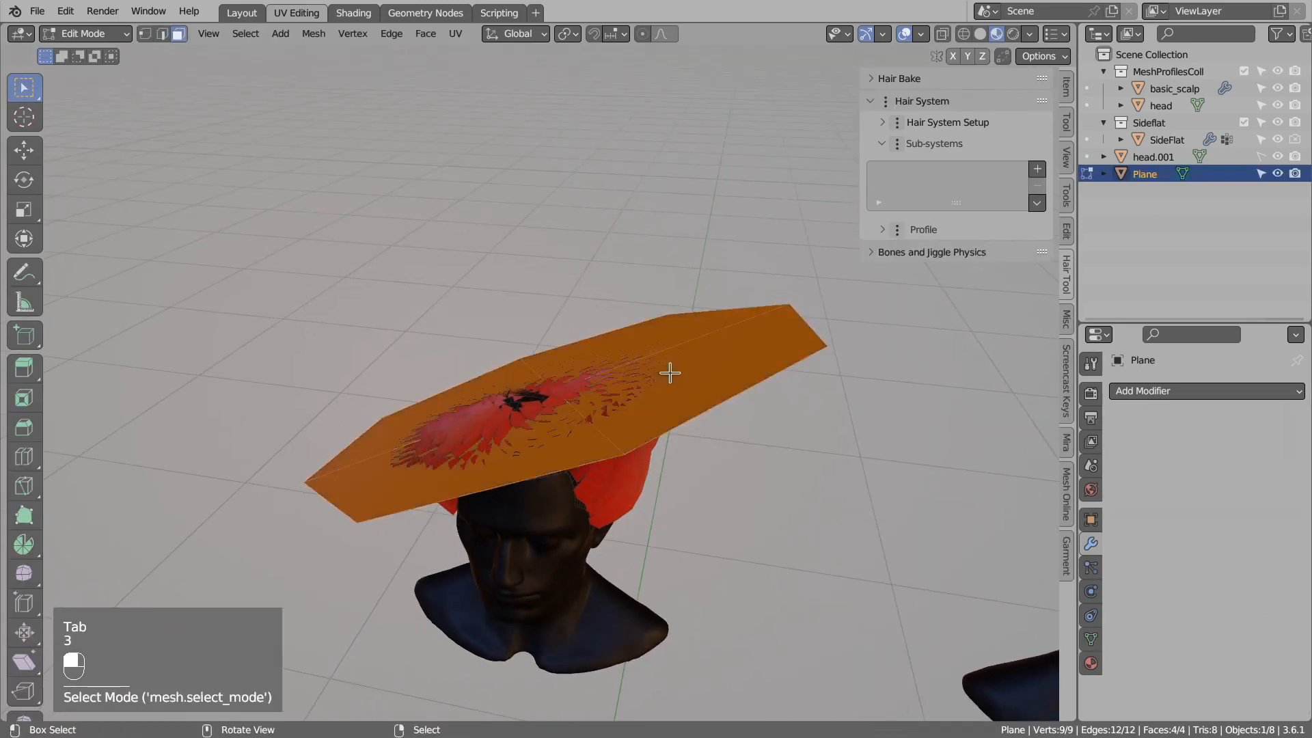
left_click(670, 373)
left_click(616, 342, "shift")
middle_click_drag(616, 342, 601, 377)
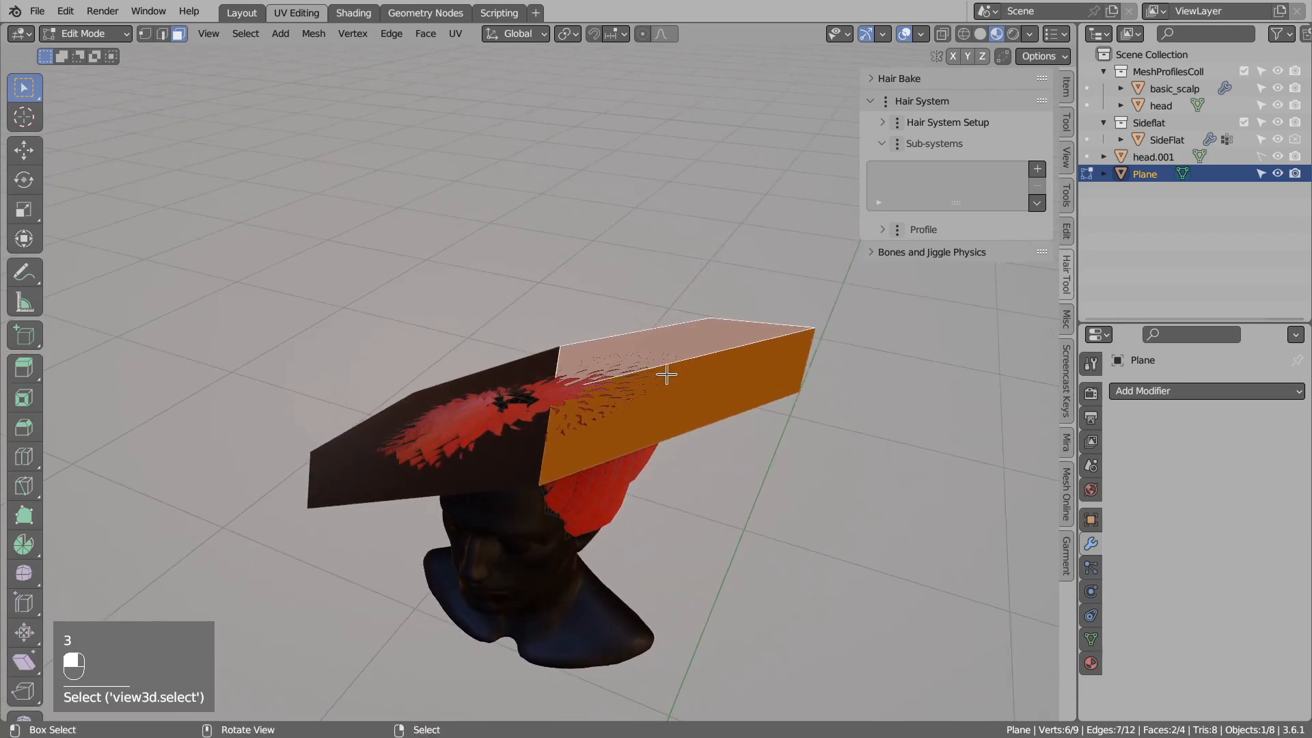
key("y")
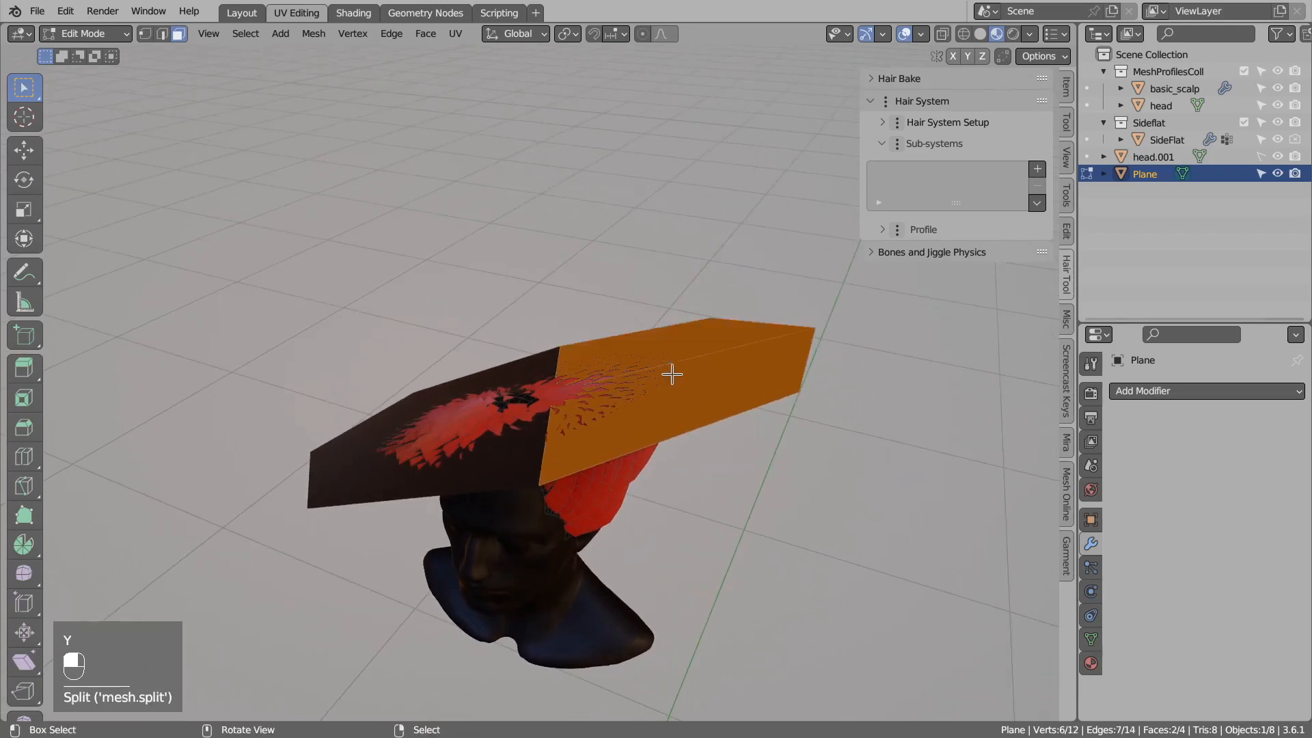
Move and rotate the split-off half of the plane so it slopes down away from the head's centre.
key("g")
left_click(716, 391)
key("r")
left_click(679, 417)
key("g")
left_click(695, 431)
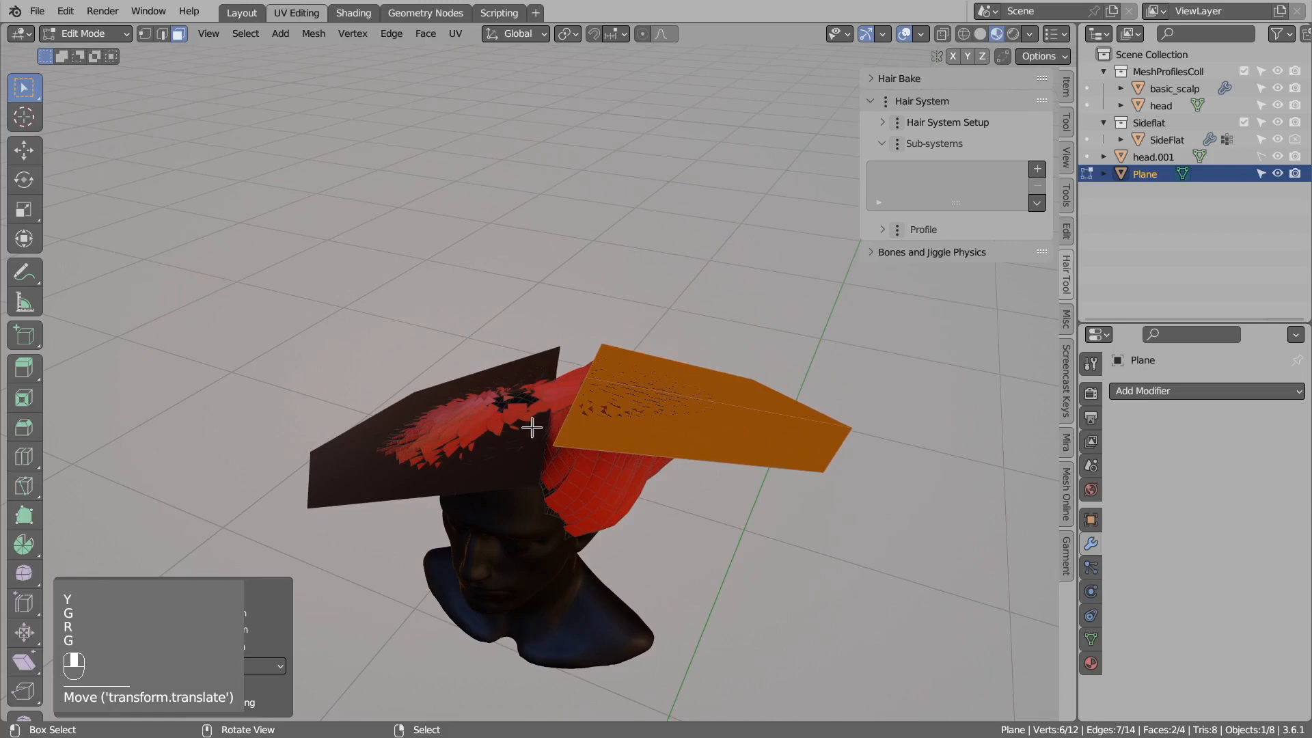
Select the other half of the plane, reposition and rotate it over its side of the hair, and leave mesh editing.
left_click(532, 428)
key("4")
middle_click_drag(532, 427, 538, 388)
key("g")
left_click(505, 376)
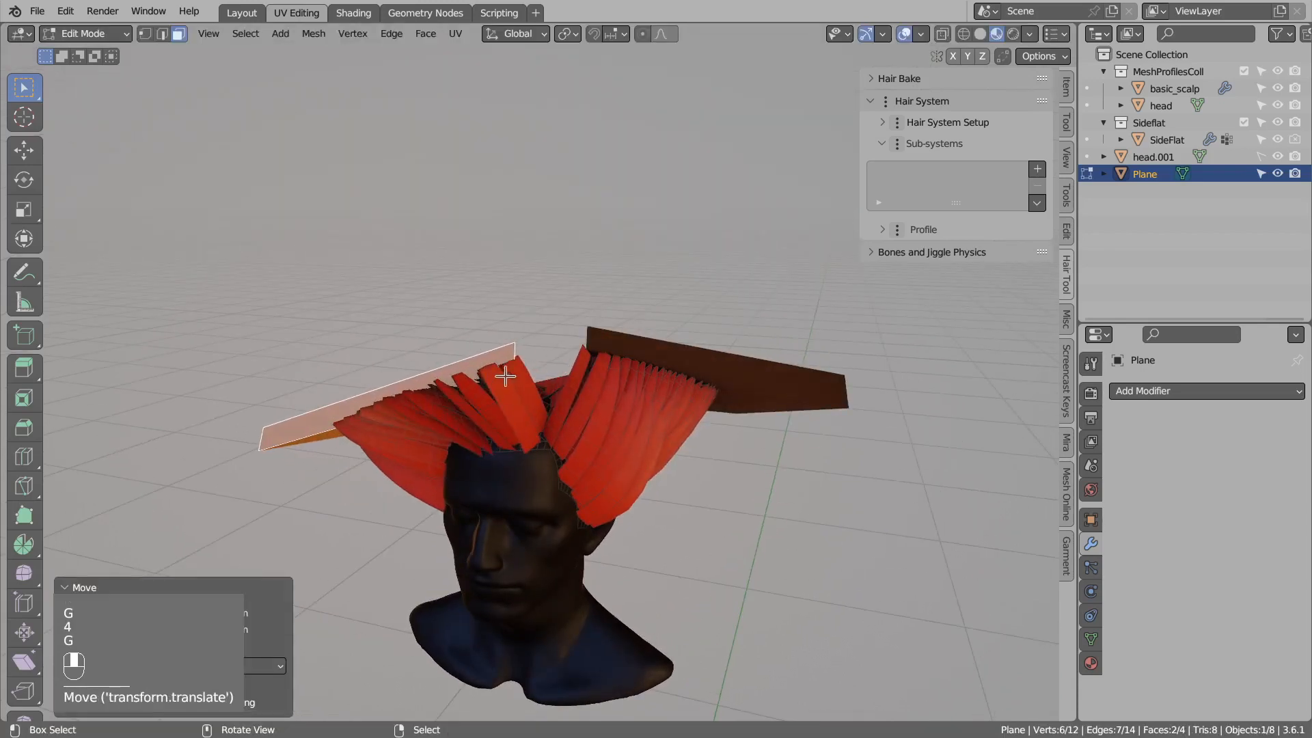
key("g")
key("r")
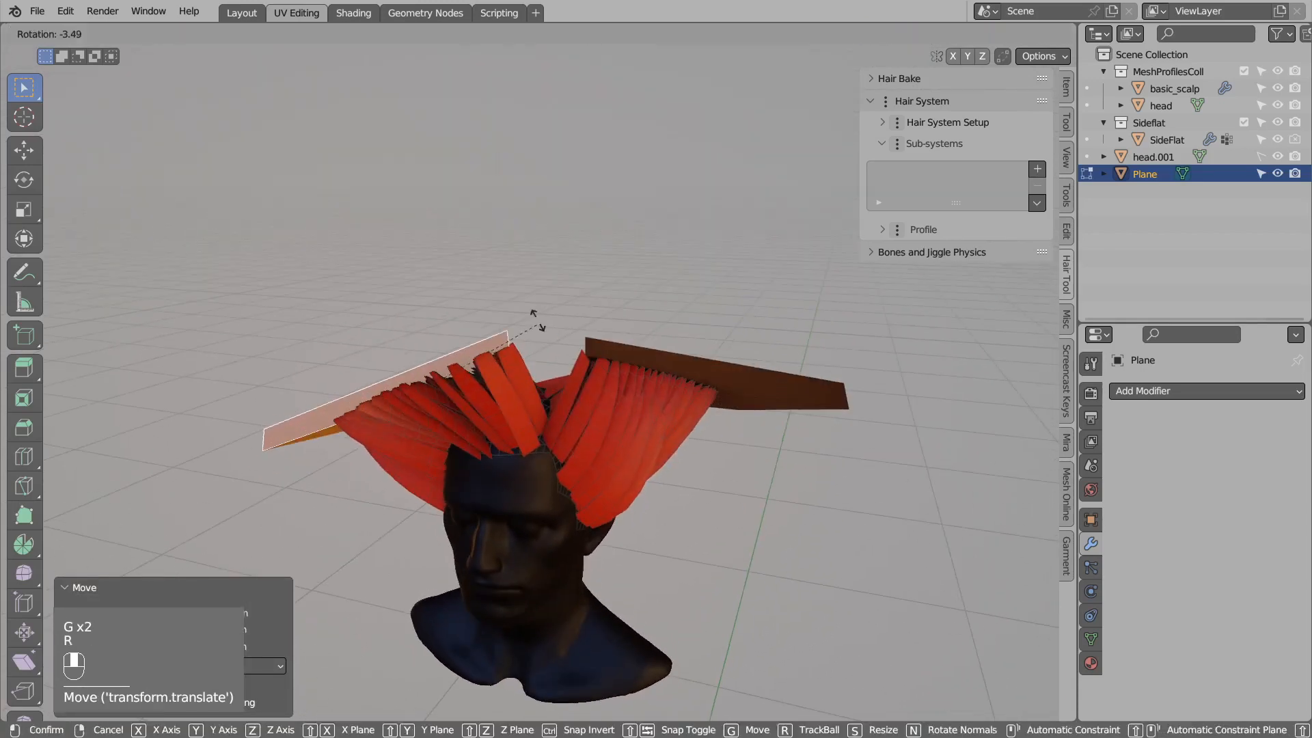
left_click(536, 319)
key("g")
left_click(547, 326)
key("Tab")
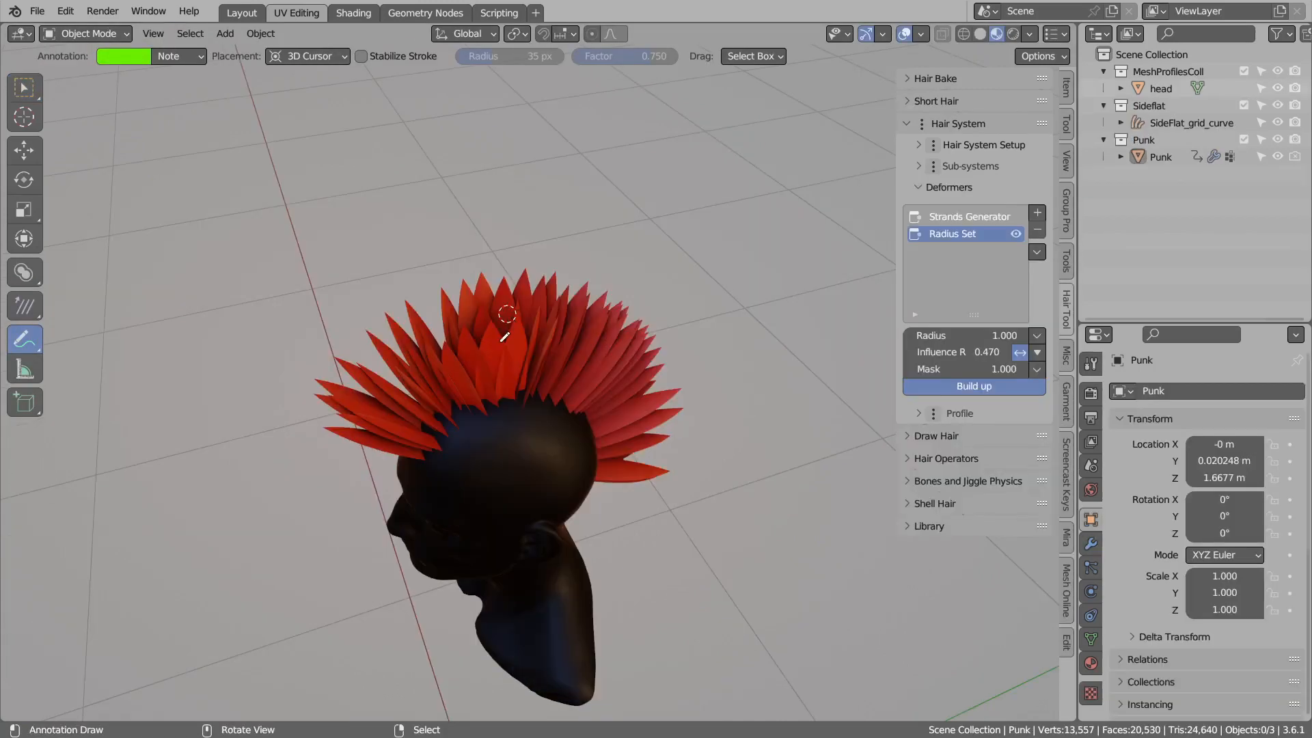
Enable the Screencast Keys display for the punk hair scene and return to the Hair Tool settings.
middle_click_drag(504, 337, 502, 375)
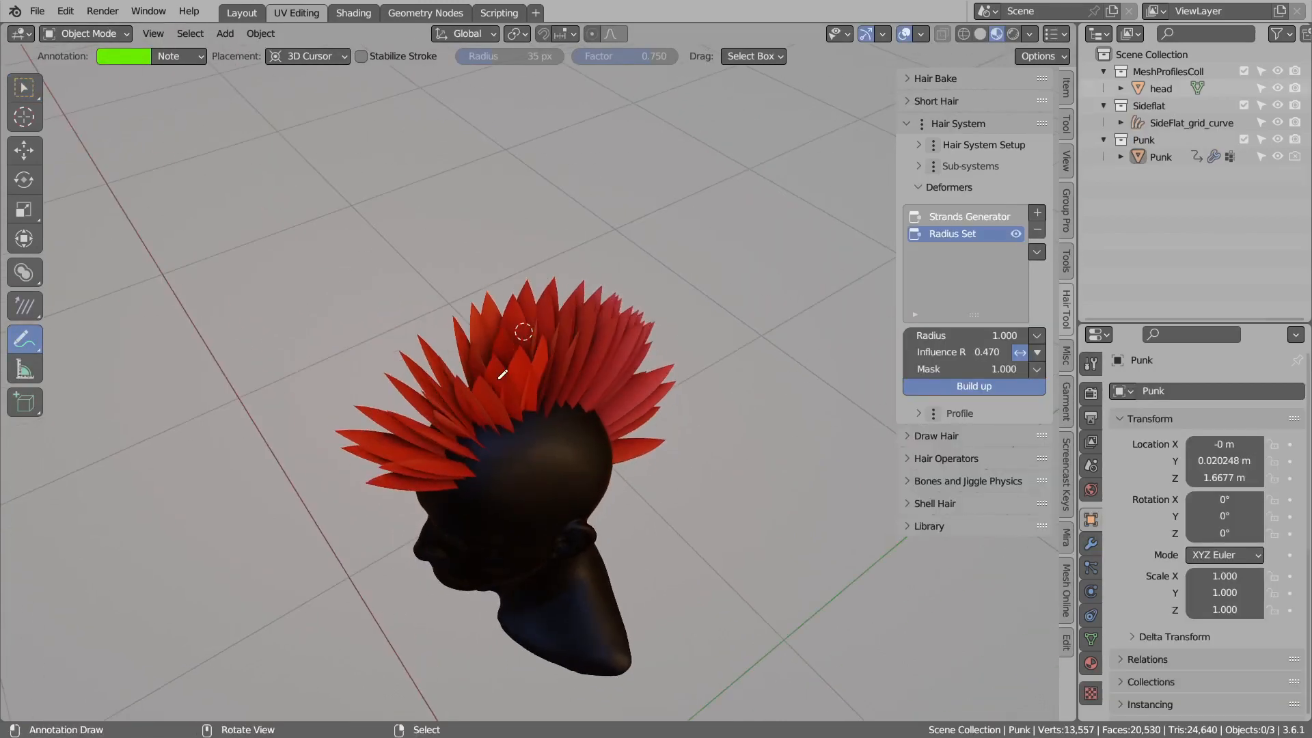
middle_click_drag(606, 417, 558, 352)
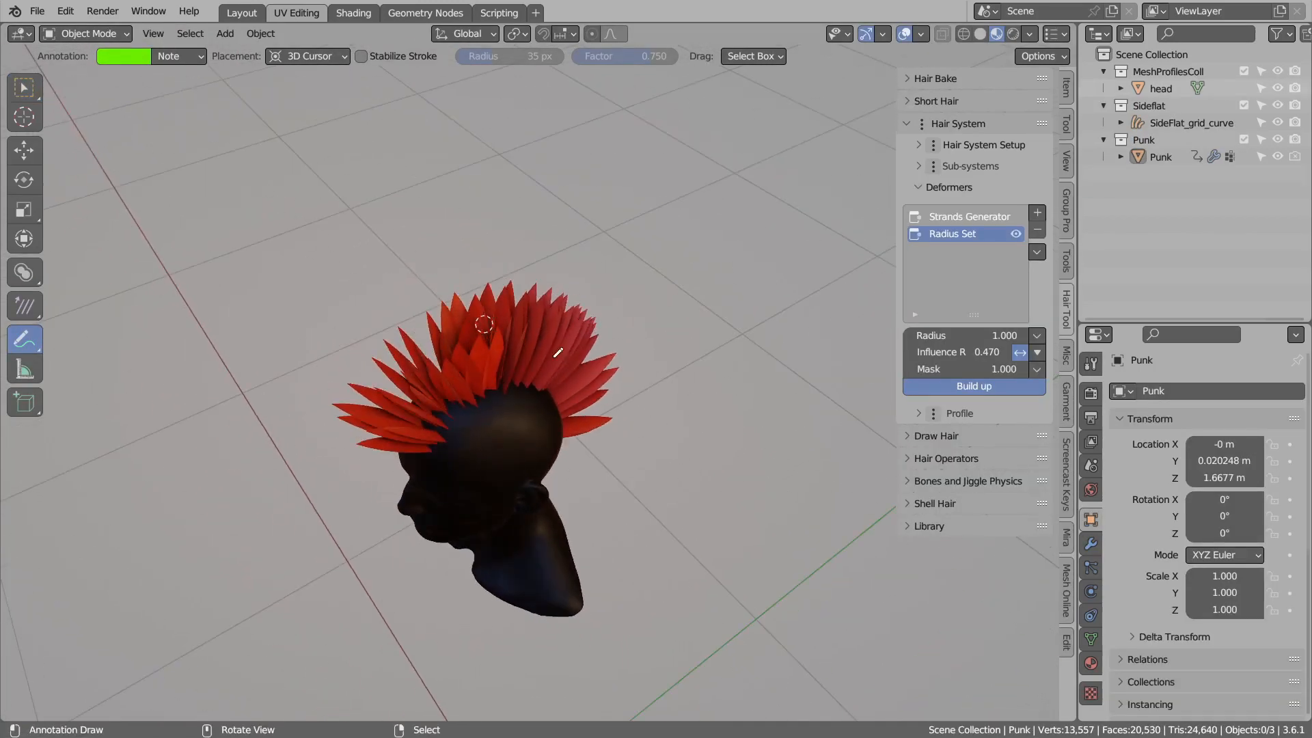
left_click(1067, 457)
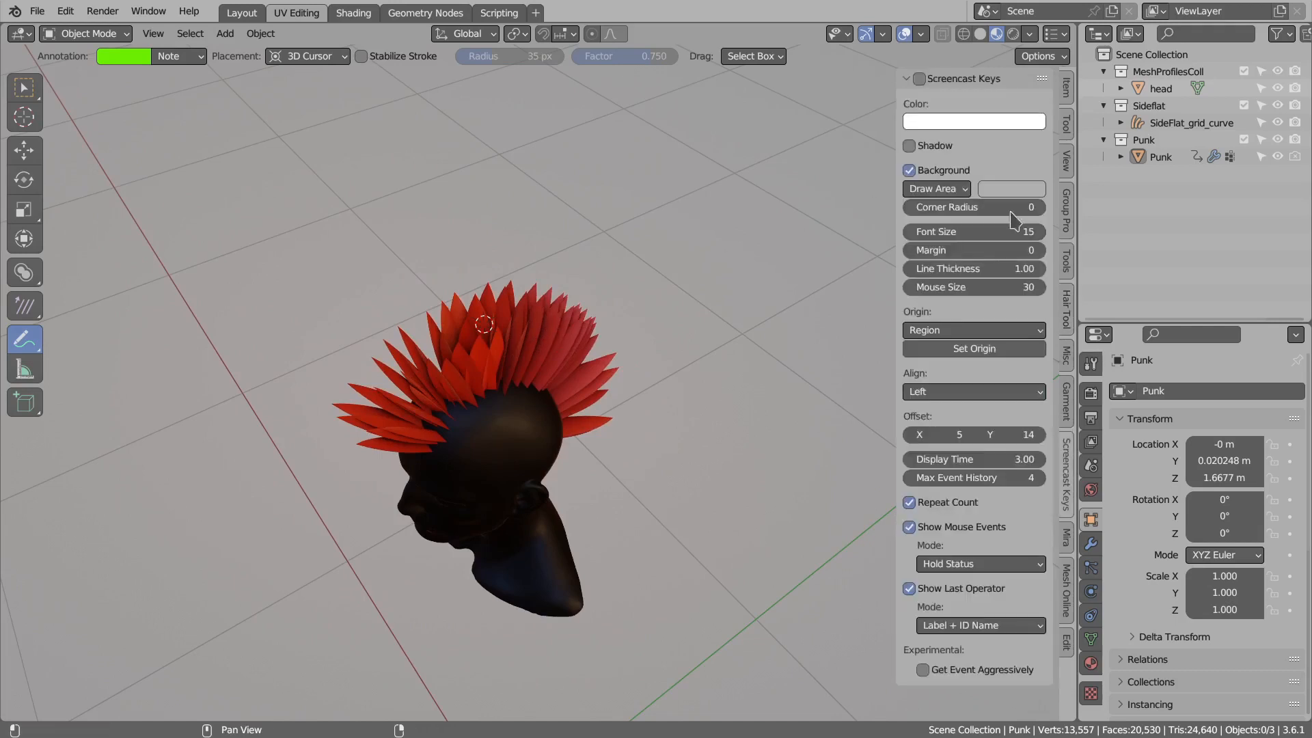
left_click(1066, 311)
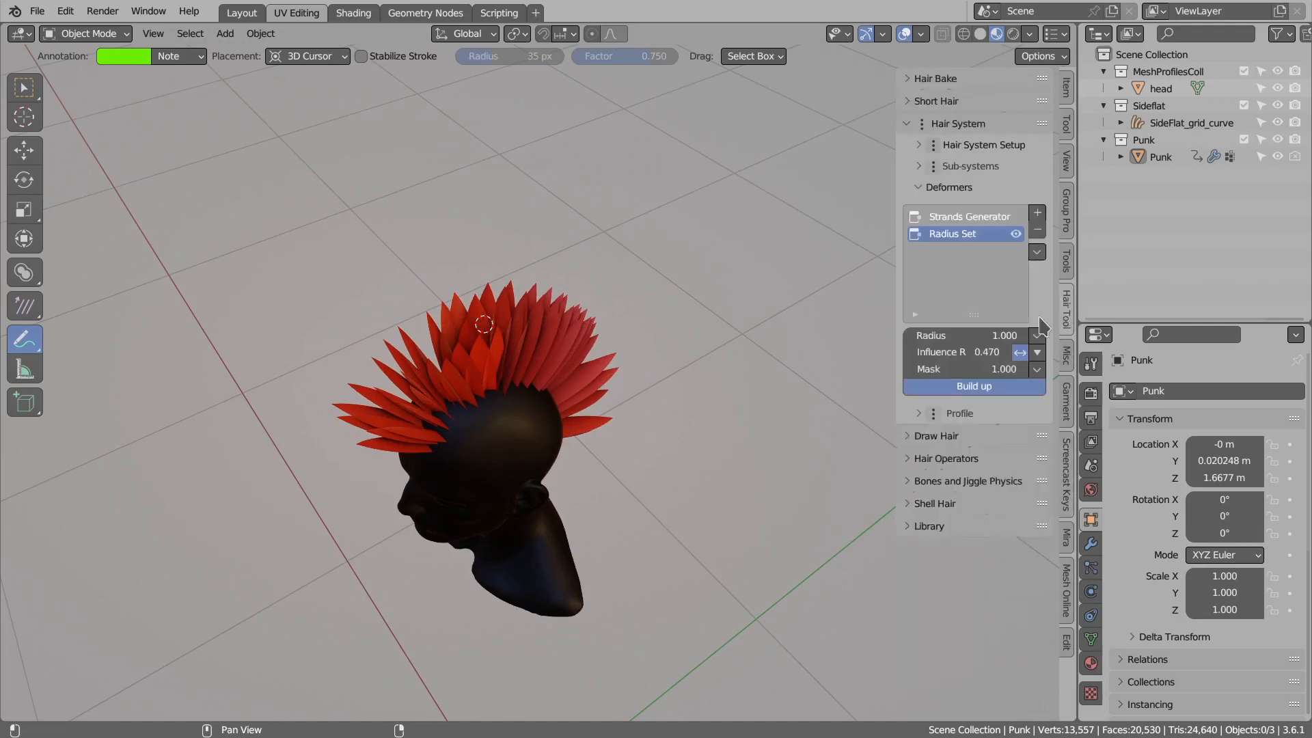
Add a Bezier curve at the 3D cursor in the punk hair scene.
key("shift+a")
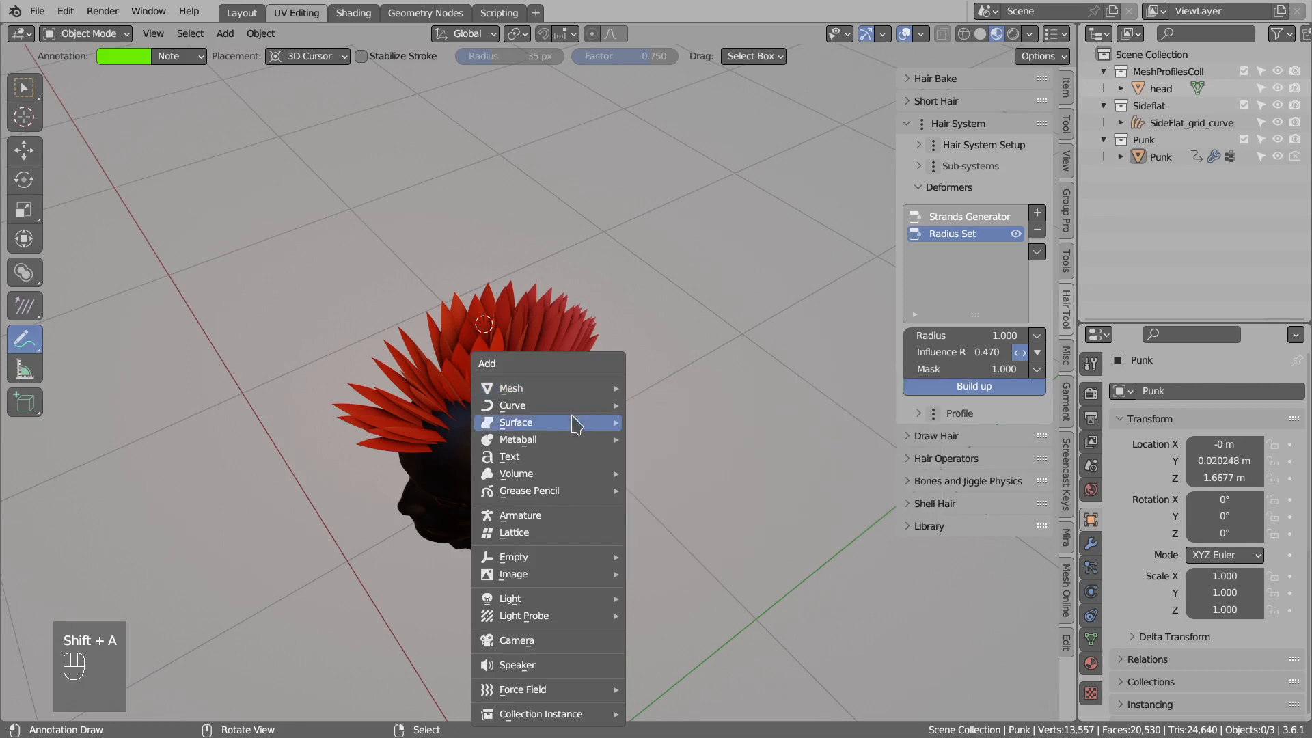
mouse_move(571, 406)
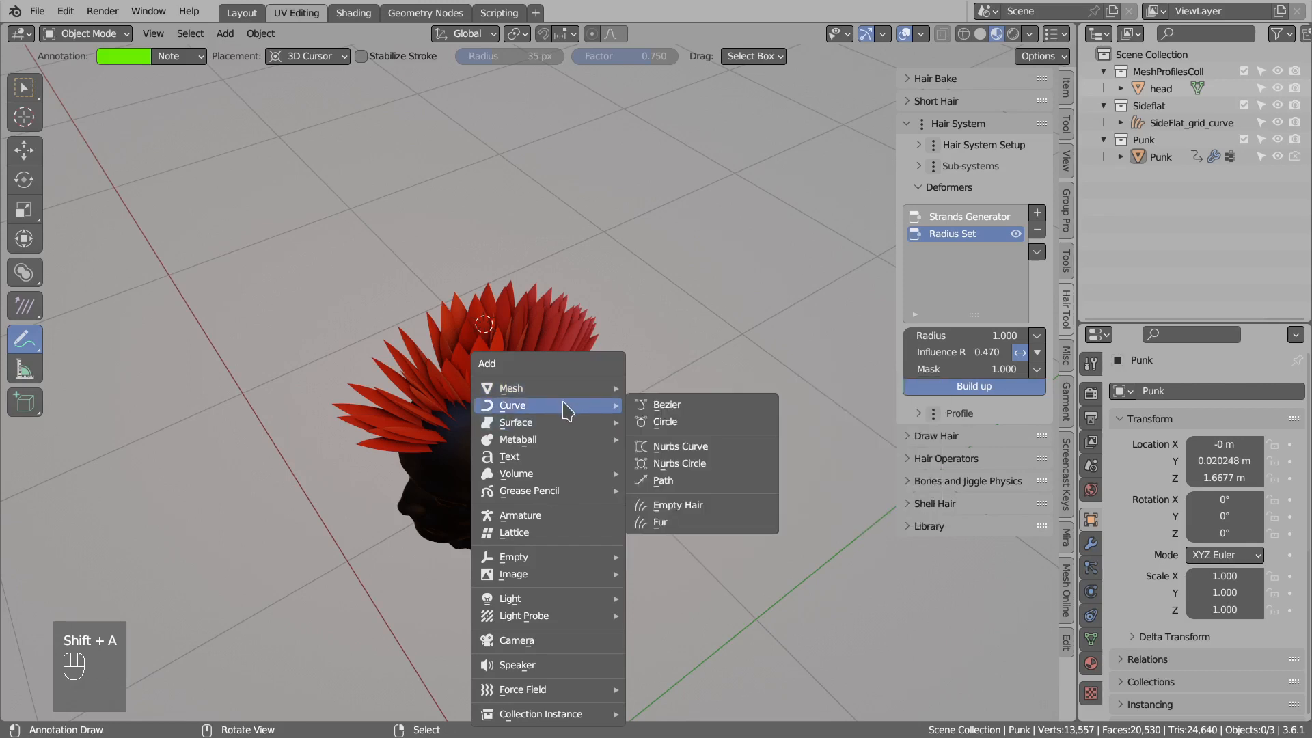
left_click(666, 404)
scroll(682, 377, "down", 4)
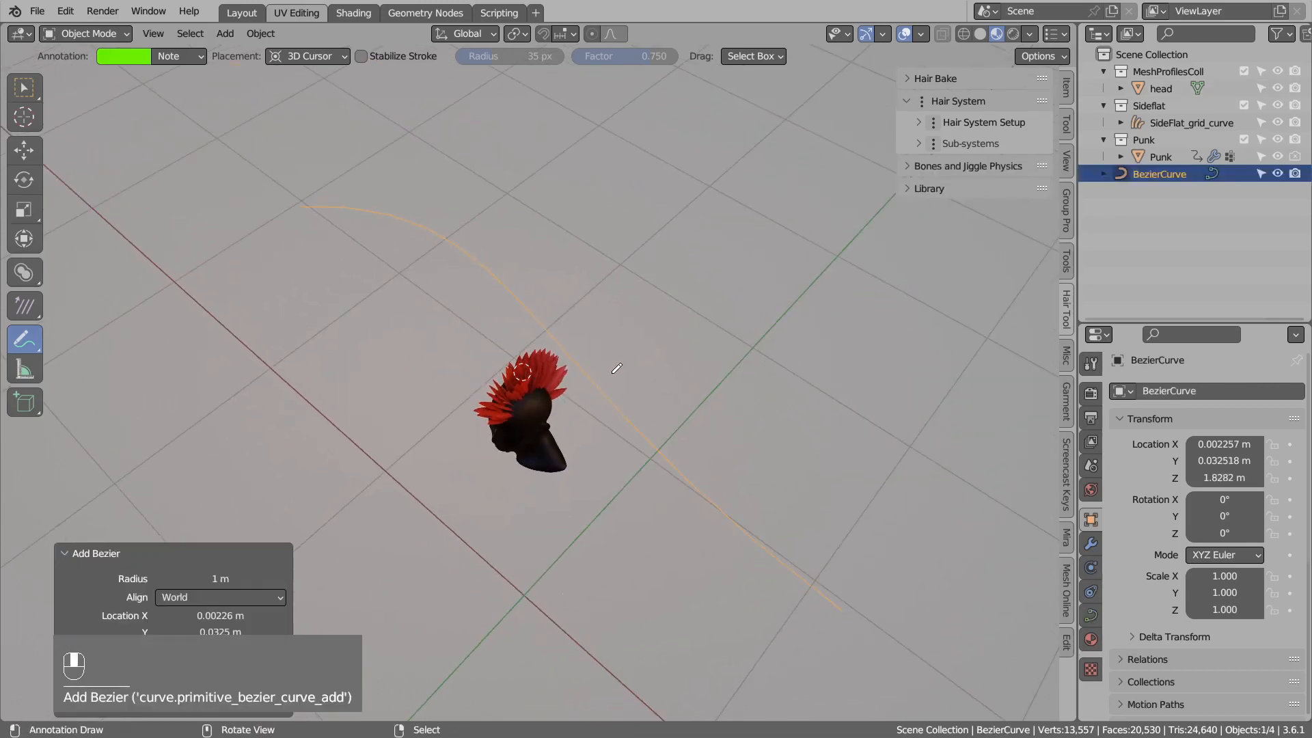
In top view, rotate all points of the Bezier curve by 90° so it runs front to back over the head.
key("KP_7")
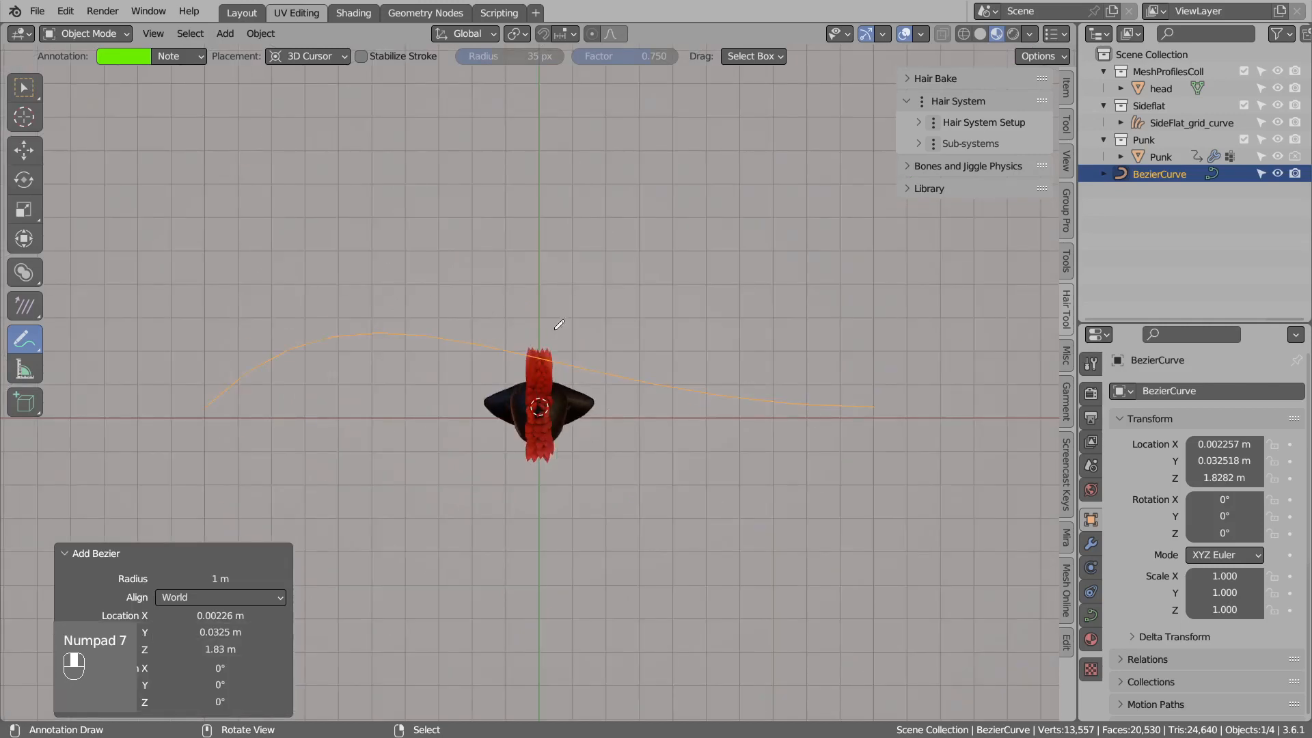
scroll(559, 324, "up", 1)
key("Tab")
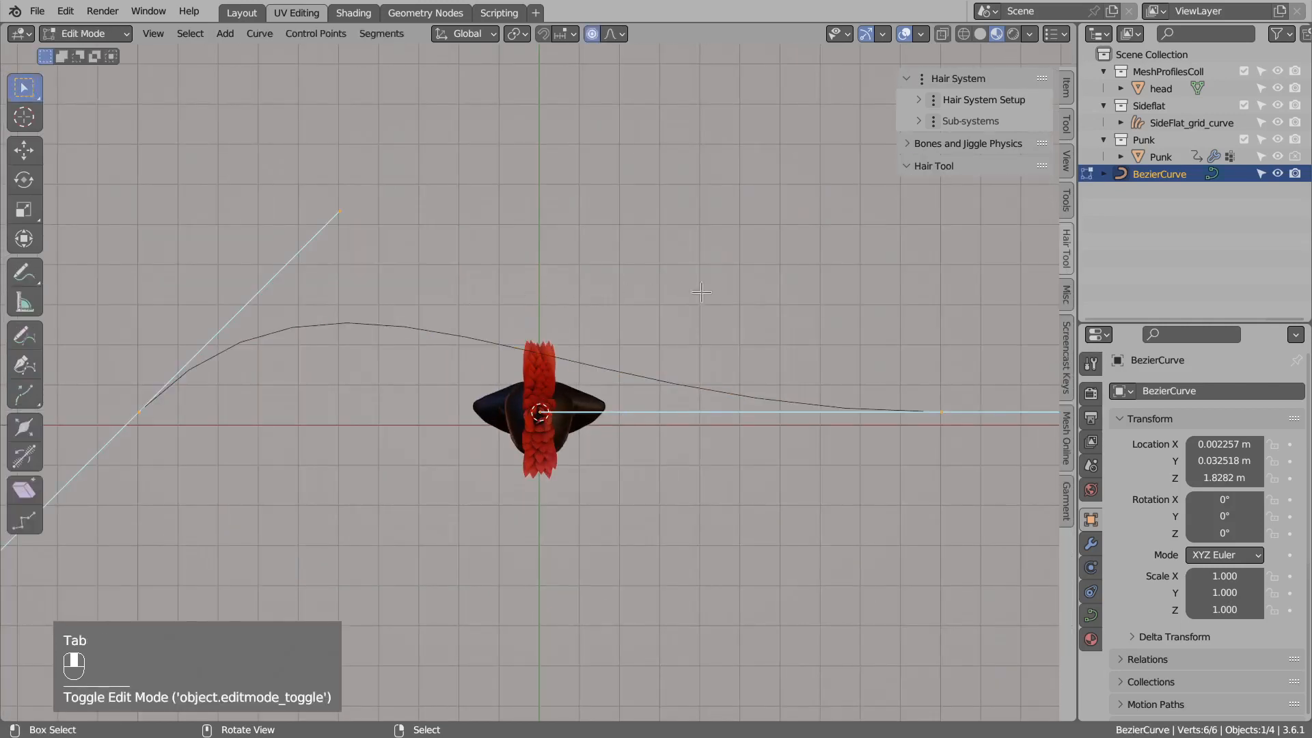
type("r")
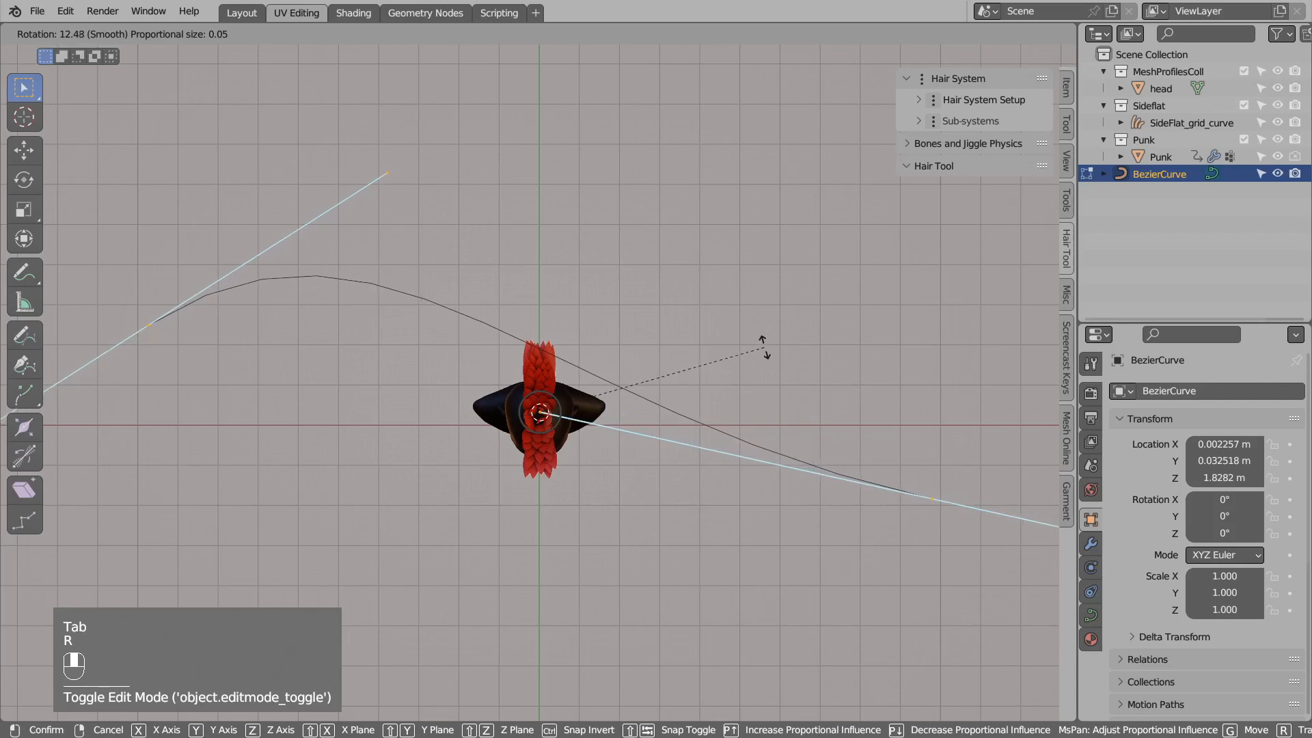
type("90")
left_click(763, 347)
Flatten the curve into a straight line by scaling its points to 0 along the X axis.
scroll(711, 362, "down", 2)
key("s")
key("x")
type("x")
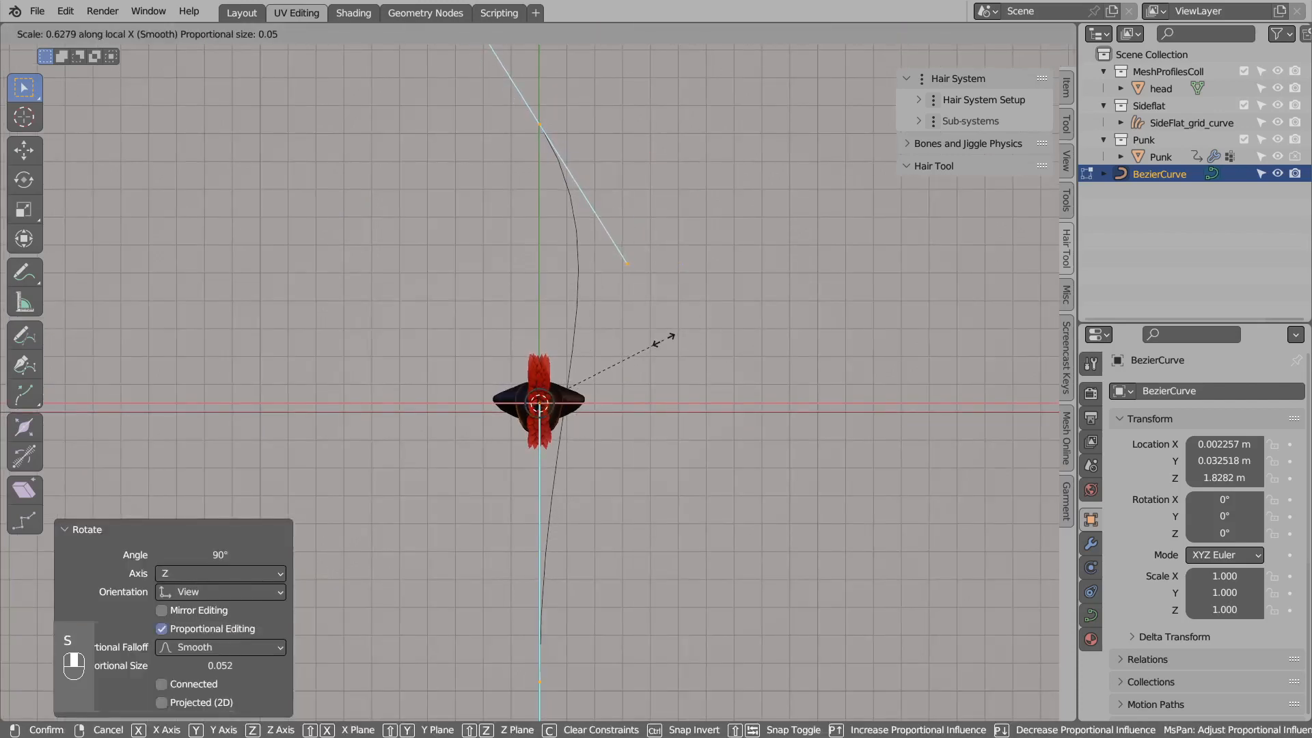
type("0")
left_click(662, 337)
Scale the flattened curve down to roughly the length of the punk hair.
middle_click_drag(661, 337, 779, 346)
key("s")
left_click(594, 371)
scroll(595, 371, "up", 4)
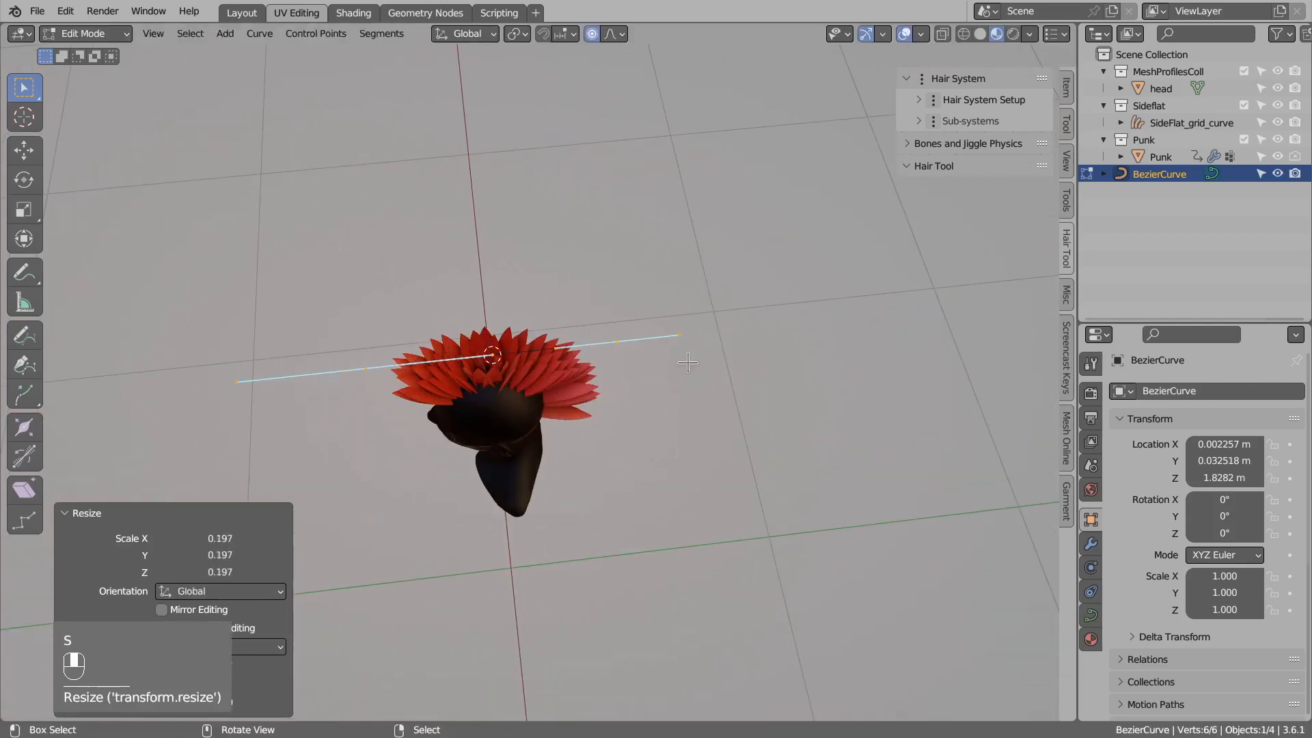
middle_click_drag(687, 363, 644, 324)
key("s")
left_click(621, 324)
In side view, move, rotate and scale the curve's rear control point so the curve bends down behind the mohawk.
right_click(612, 326)
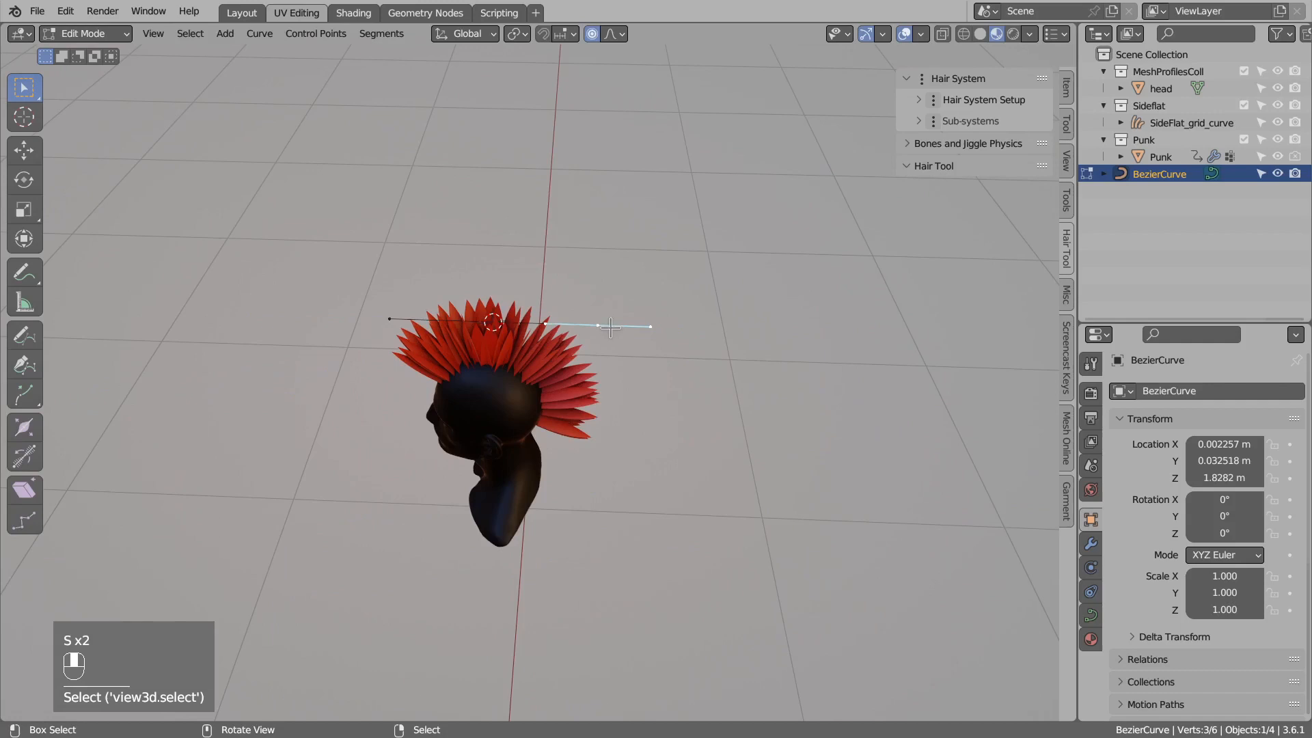
key("KP_3")
key("g")
left_click(617, 381)
key("r")
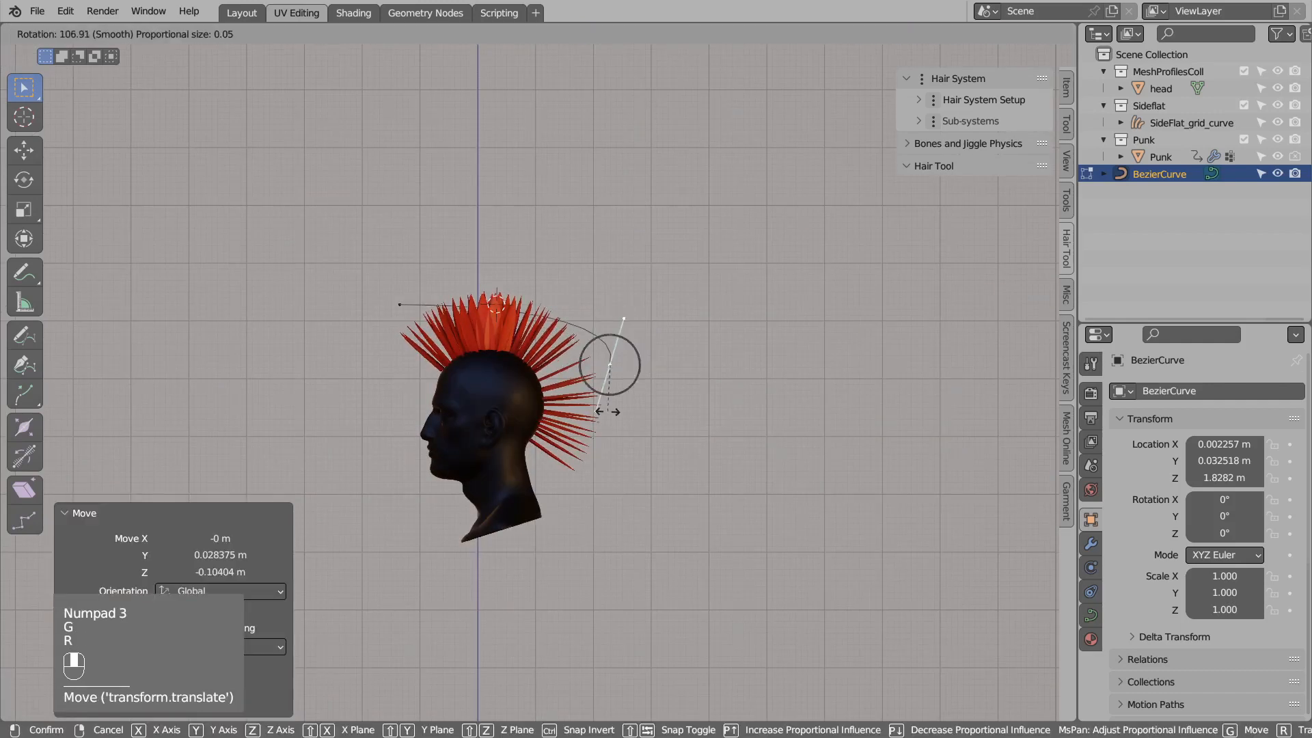
left_click(608, 410)
key("s")
left_click(615, 298)
key("g")
left_click(611, 311)
key("r")
left_click(604, 287)
key("s")
left_click(615, 321)
key("g")
left_click(619, 325)
Leave curve editing and add a Track To Curve deformer to the Punk hair with BezierCurve as its target.
right_click(403, 304)
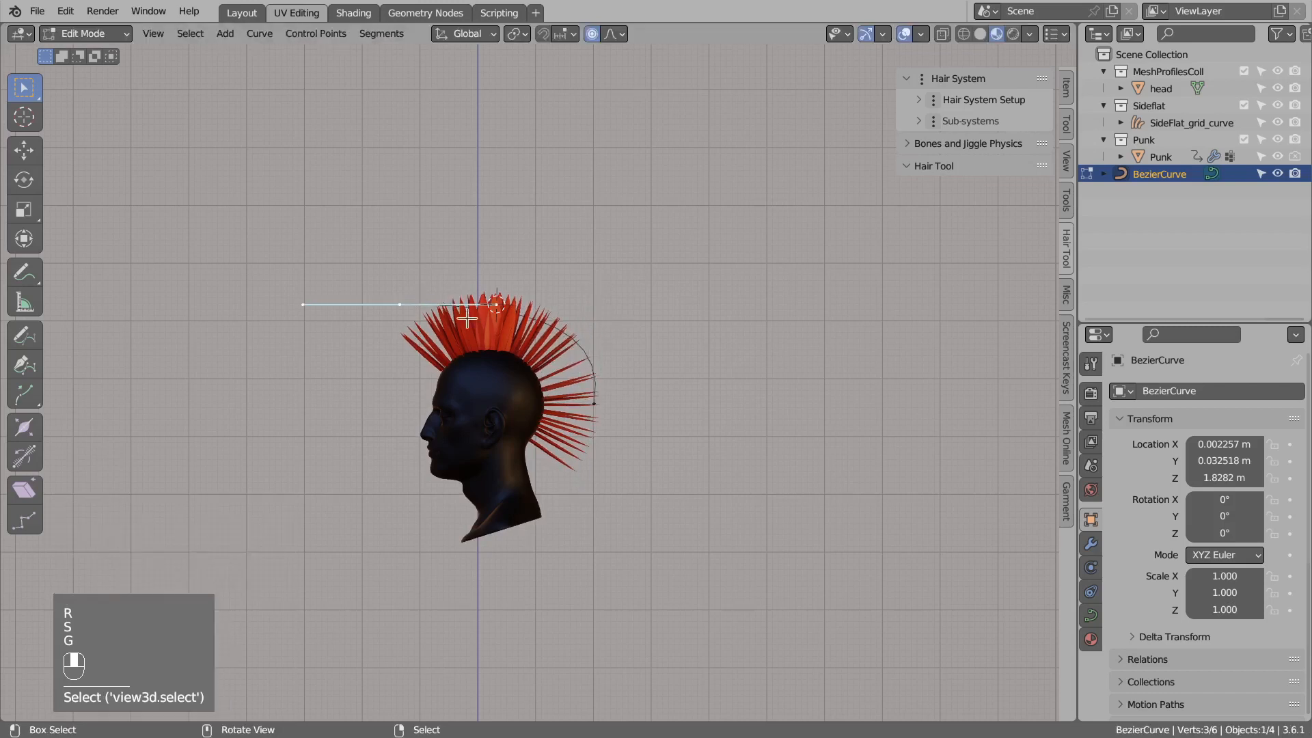
key("Tab")
right_click(521, 344)
middle_click_drag(527, 352, 580, 376)
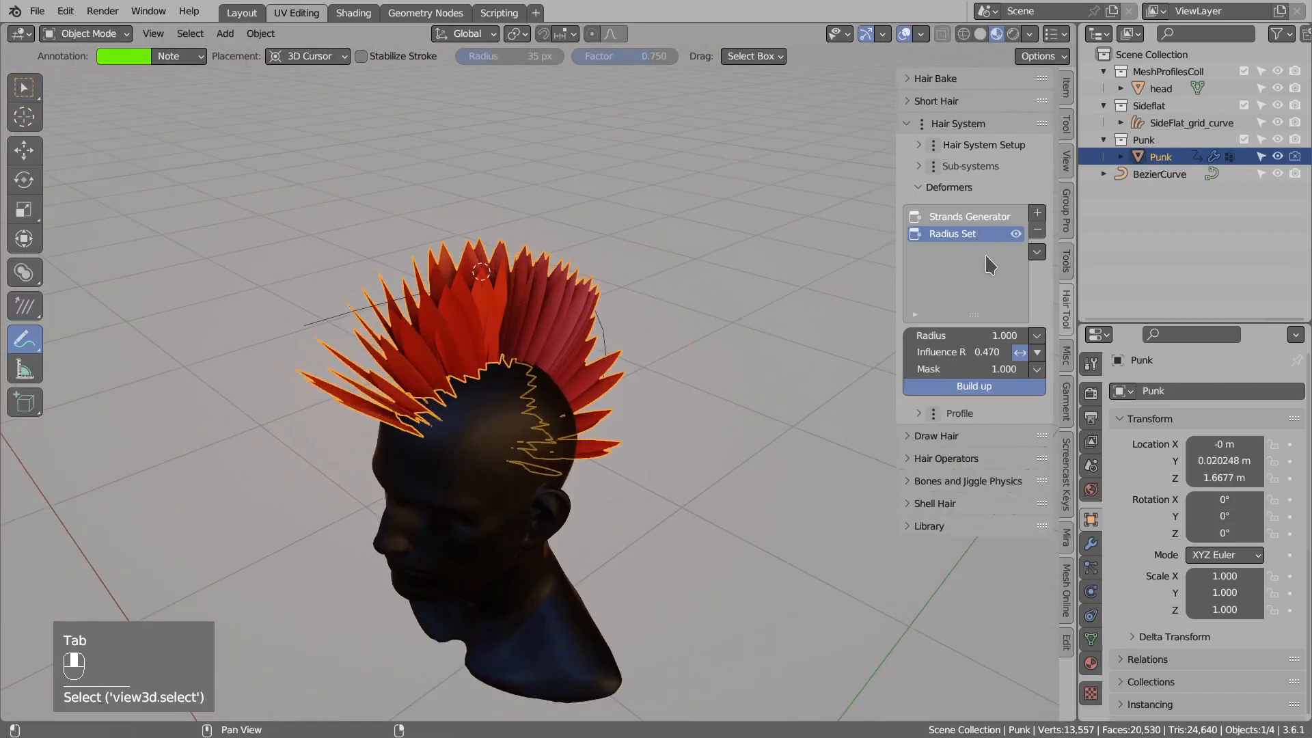
left_click(1035, 212)
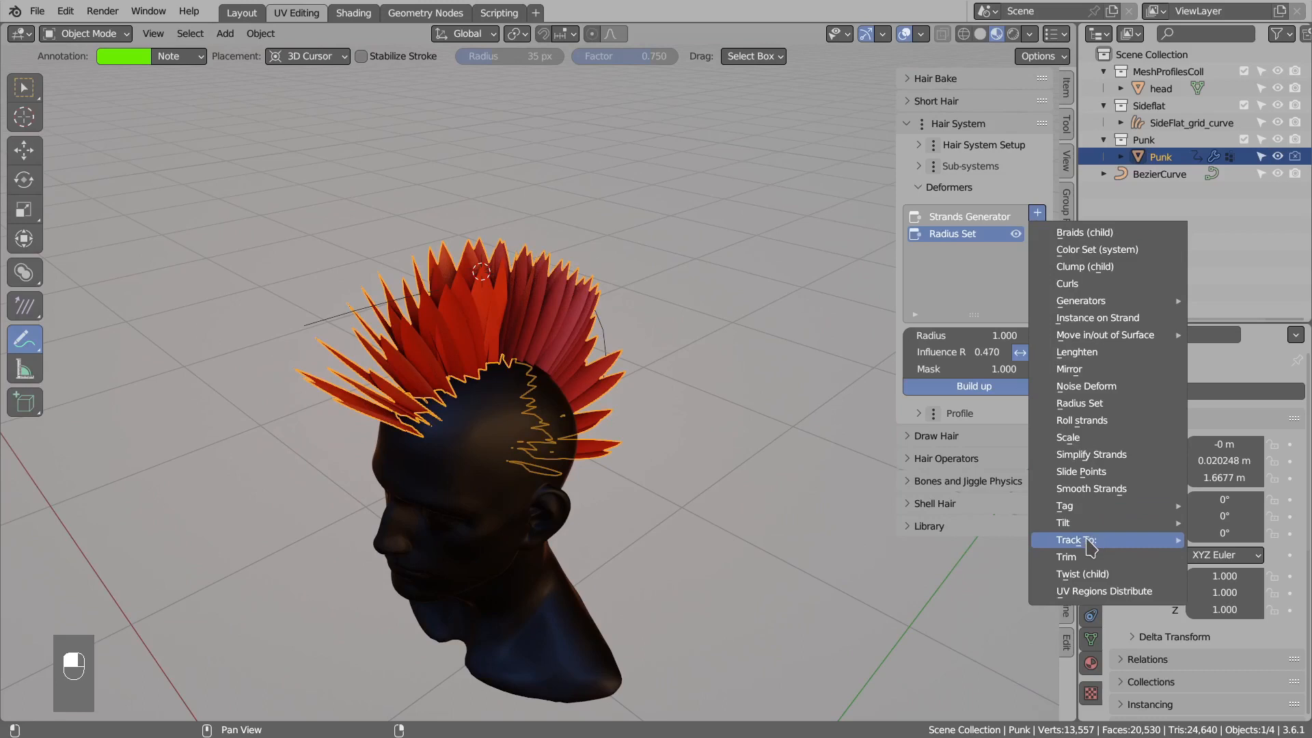
mouse_move(1086, 540)
left_click(960, 545)
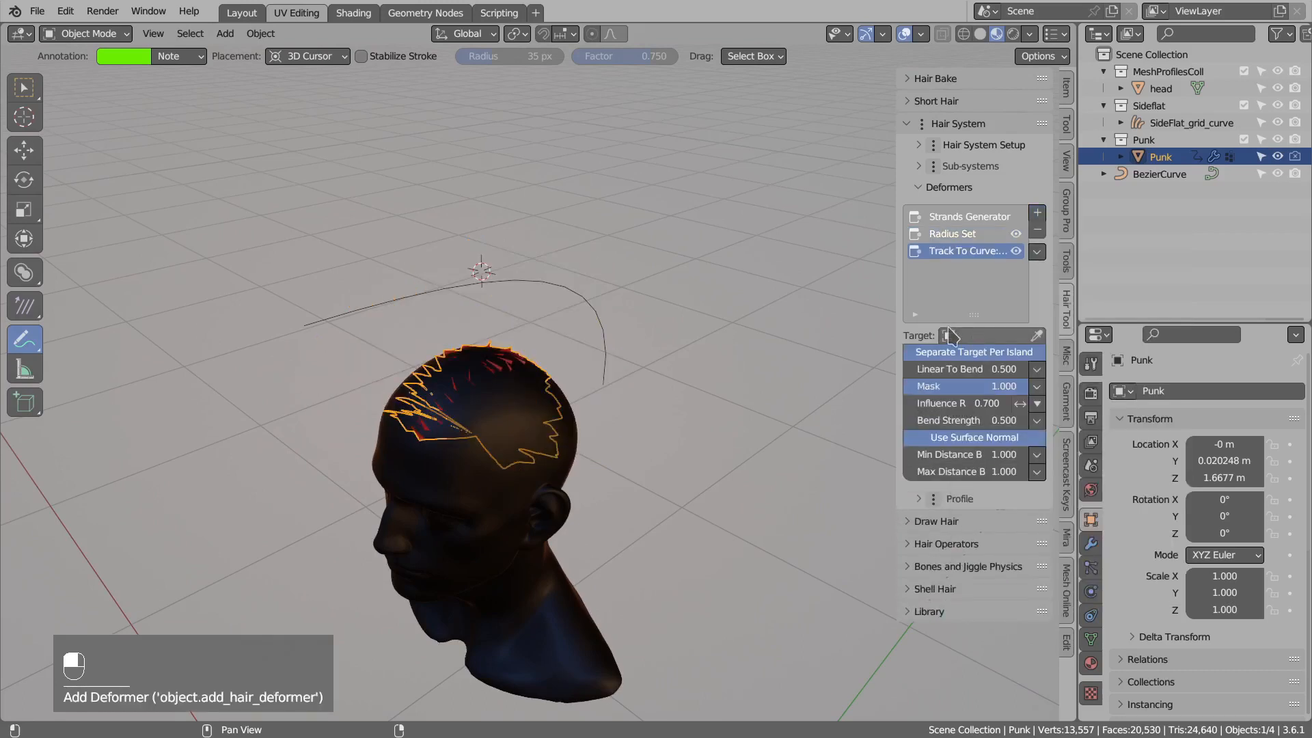
left_click(1036, 336)
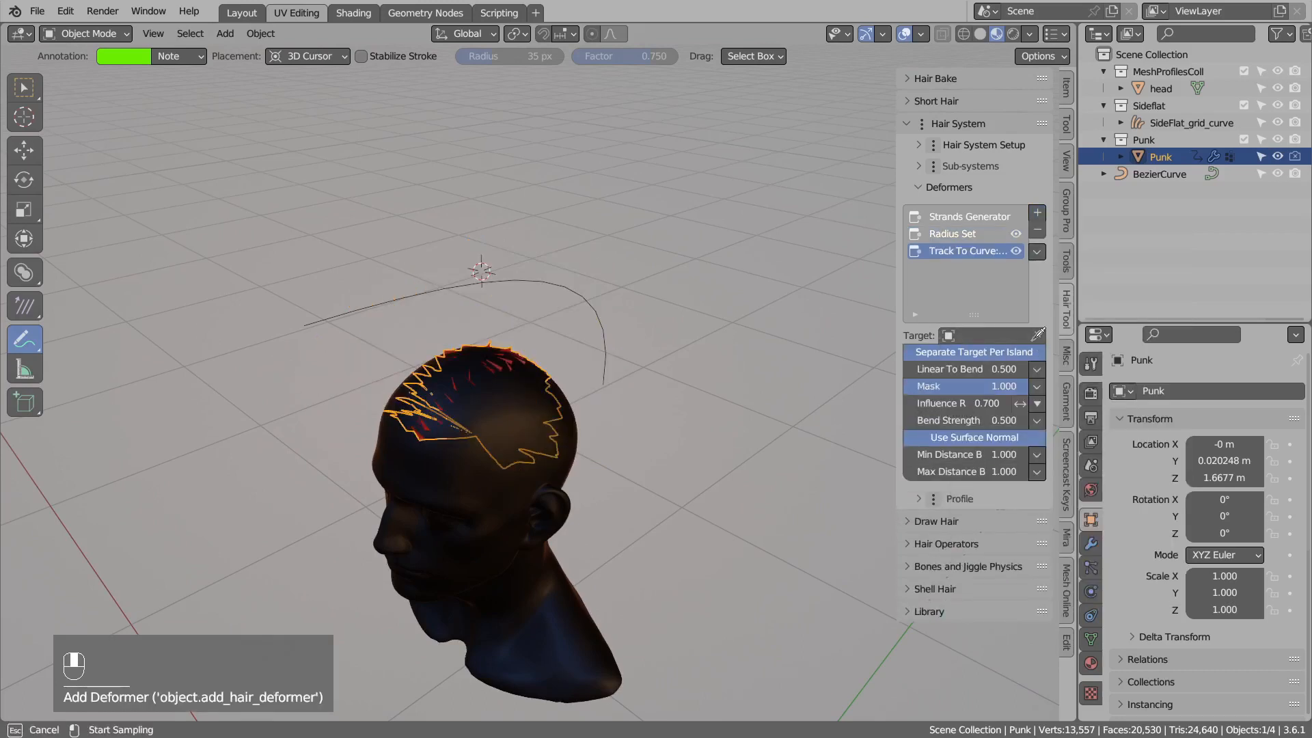
left_click(524, 277)
left_click(1036, 335)
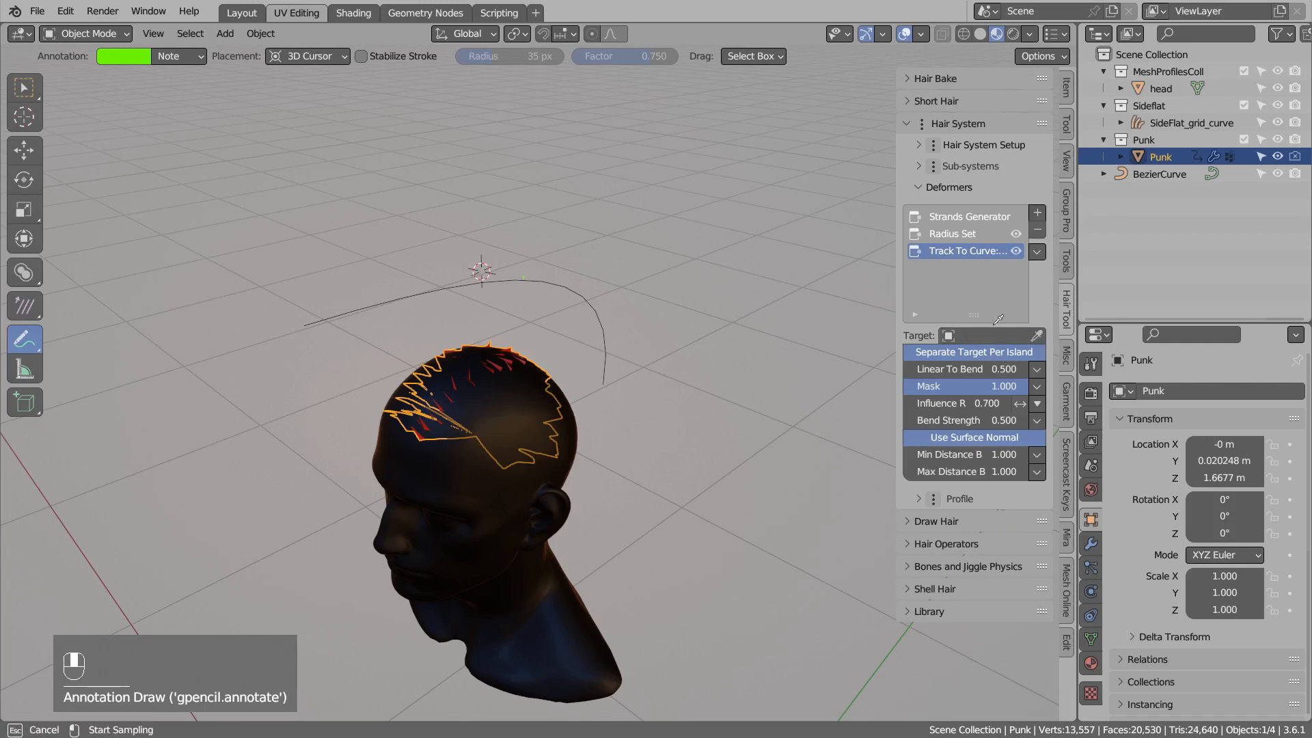
left_click(522, 273)
Examine the front and side of the punk hair to see how its strands follow the curve.
right_click(556, 283, "shift")
middle_click_drag(558, 324, 569, 299)
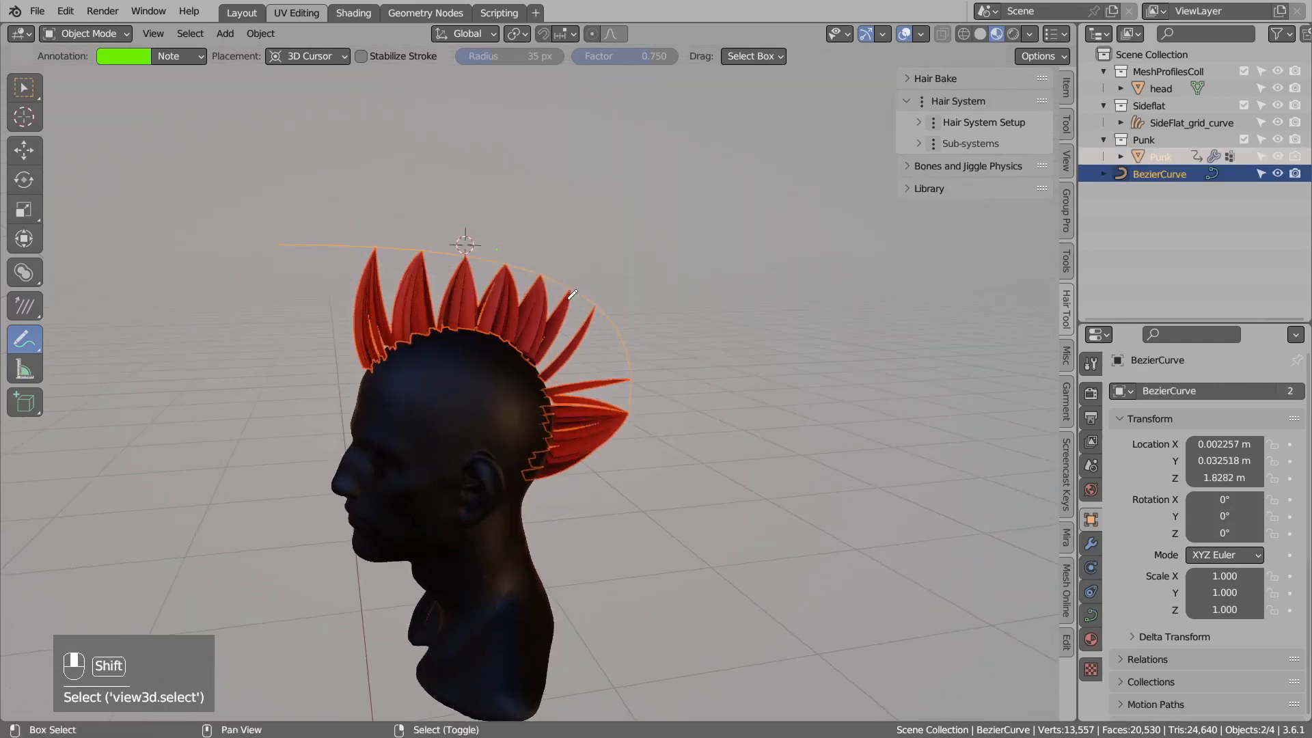
scroll(573, 294, "up", 2)
key("KP_1")
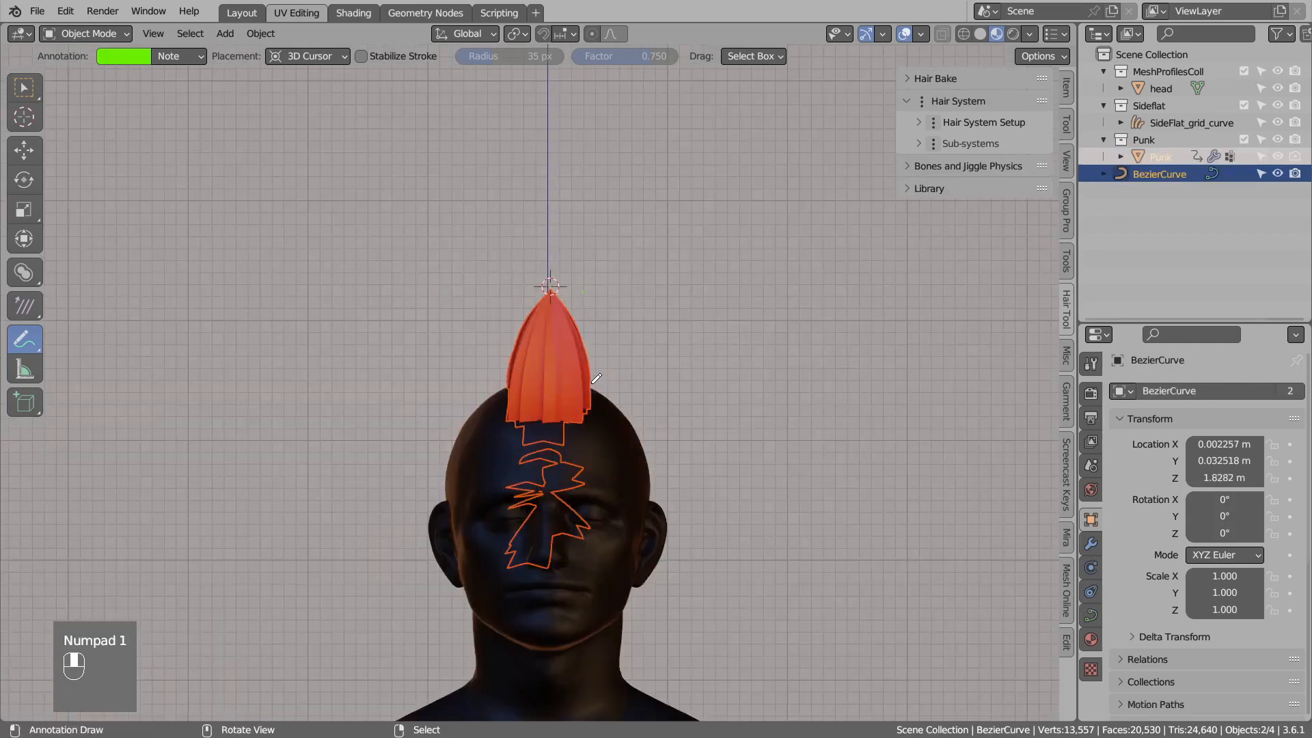
key("KP_3")
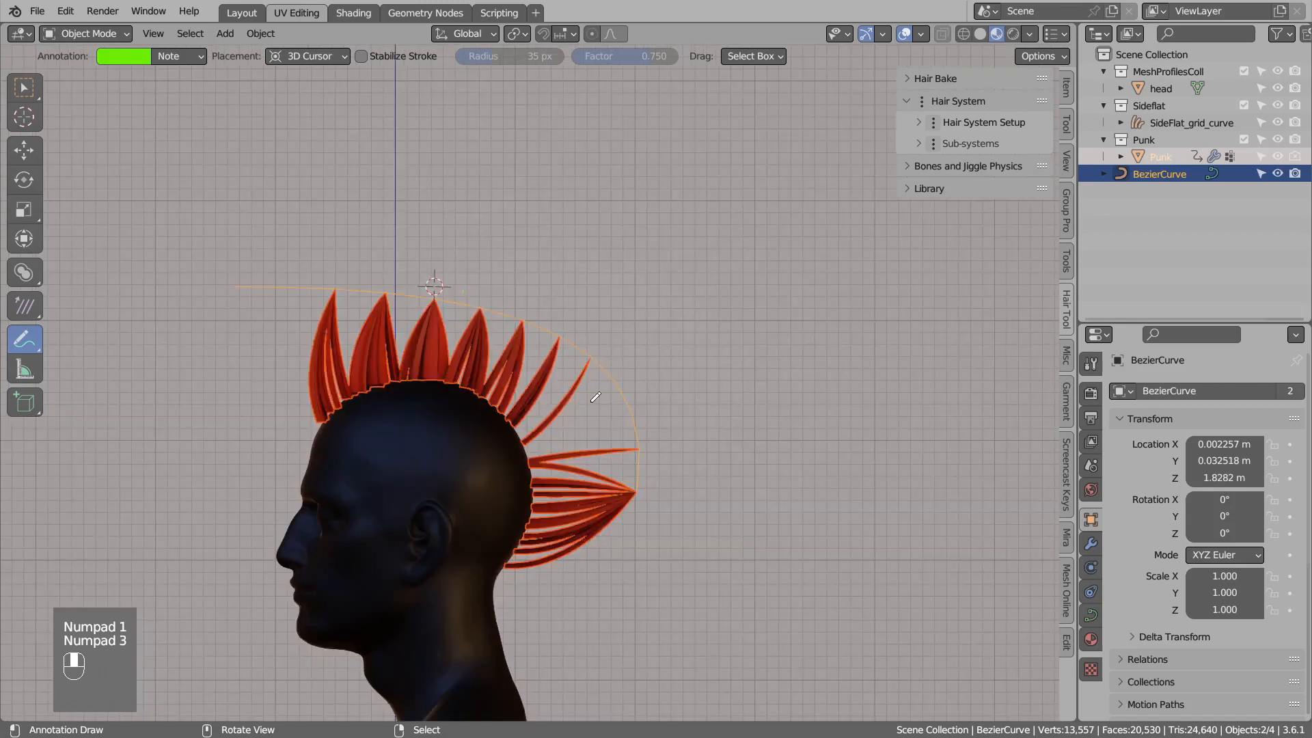
key("alt+a")
left_click(593, 350)
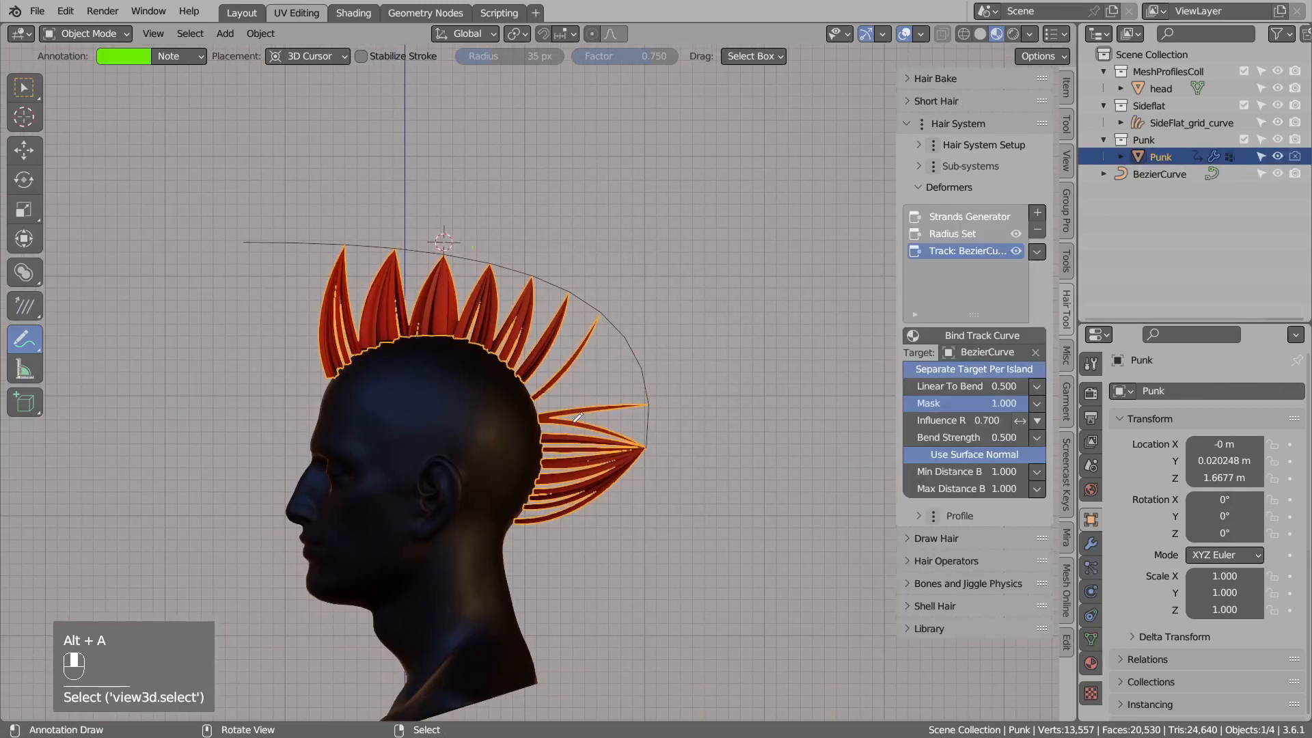
Mark the roots of the strands at the back of the head with freehand annotation strokes.
key("d")
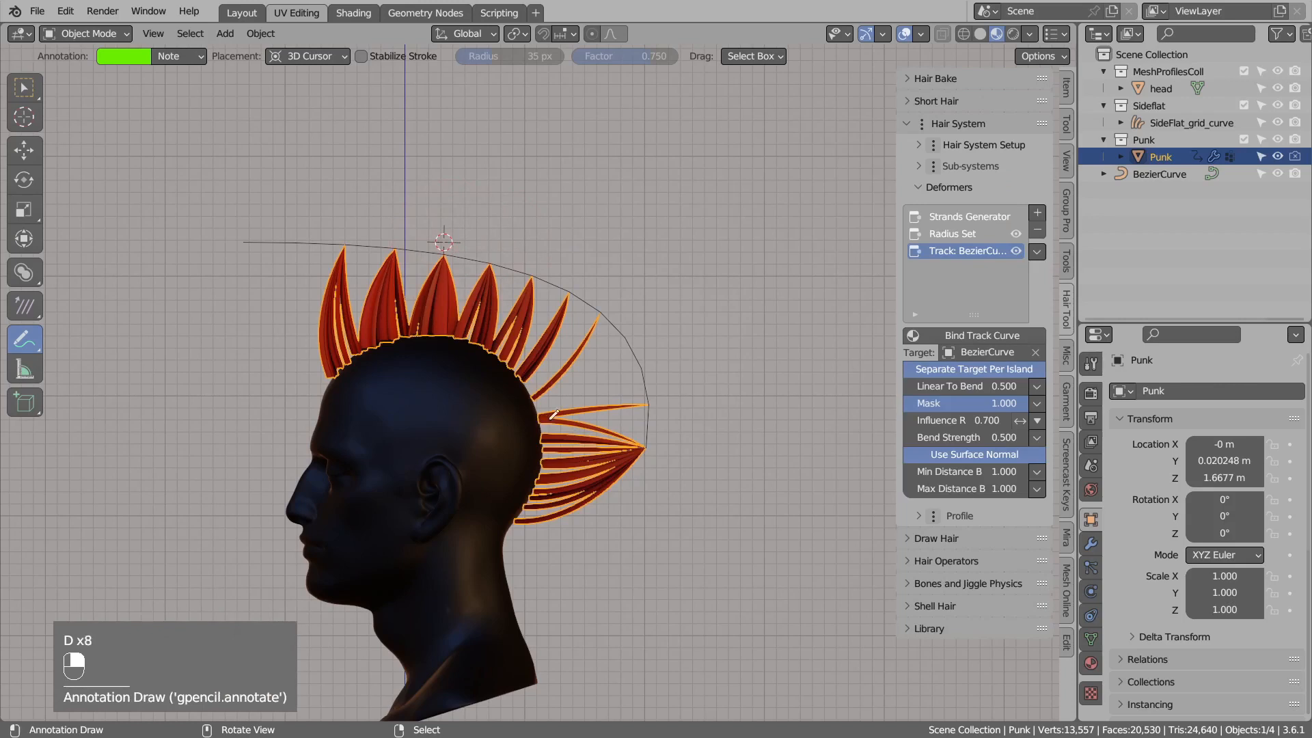
key("alt+a")
key("d")
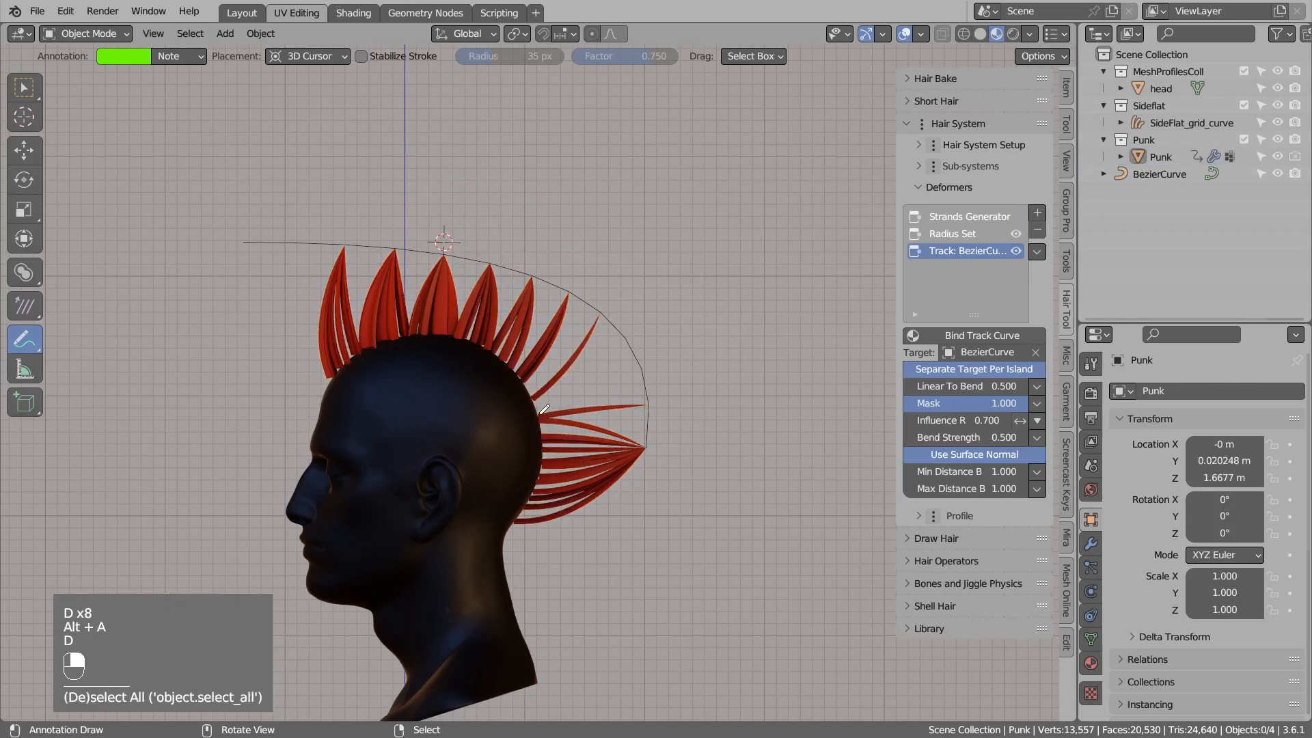
left_click_drag(540, 453, 545, 448)
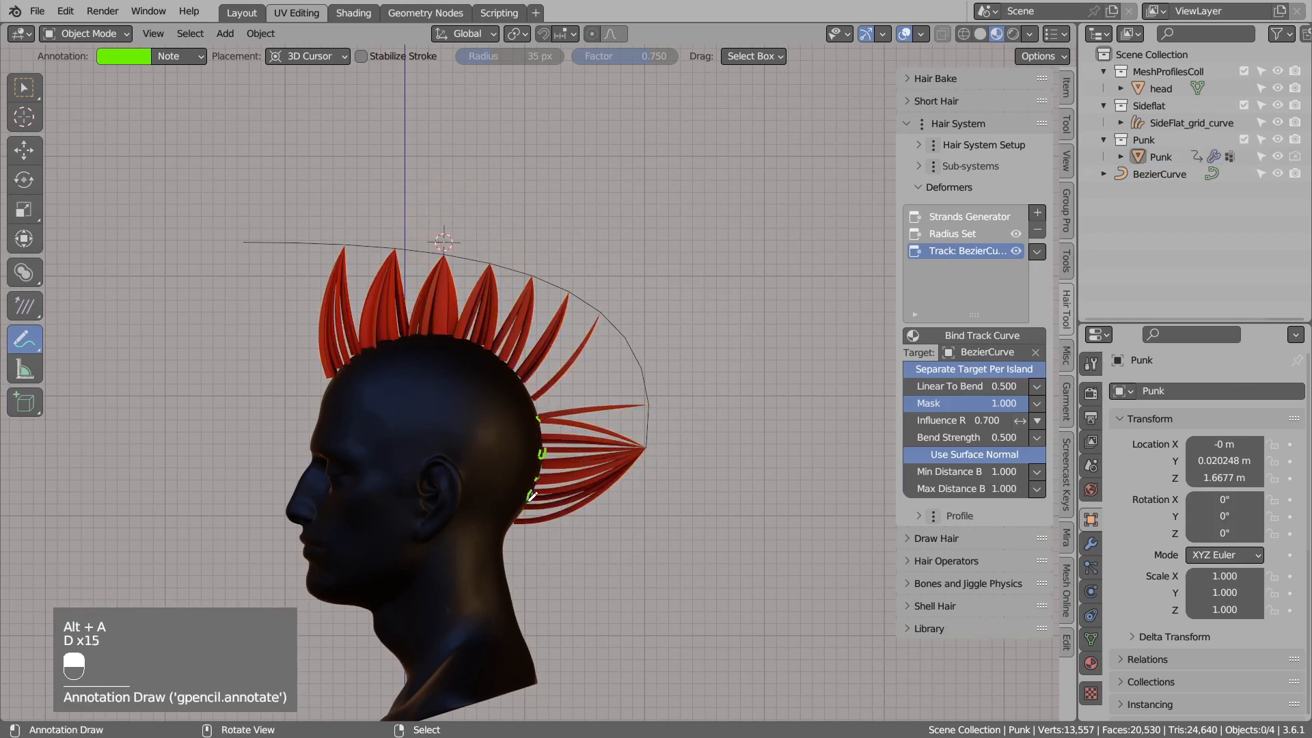
left_click_drag(531, 496, 520, 509)
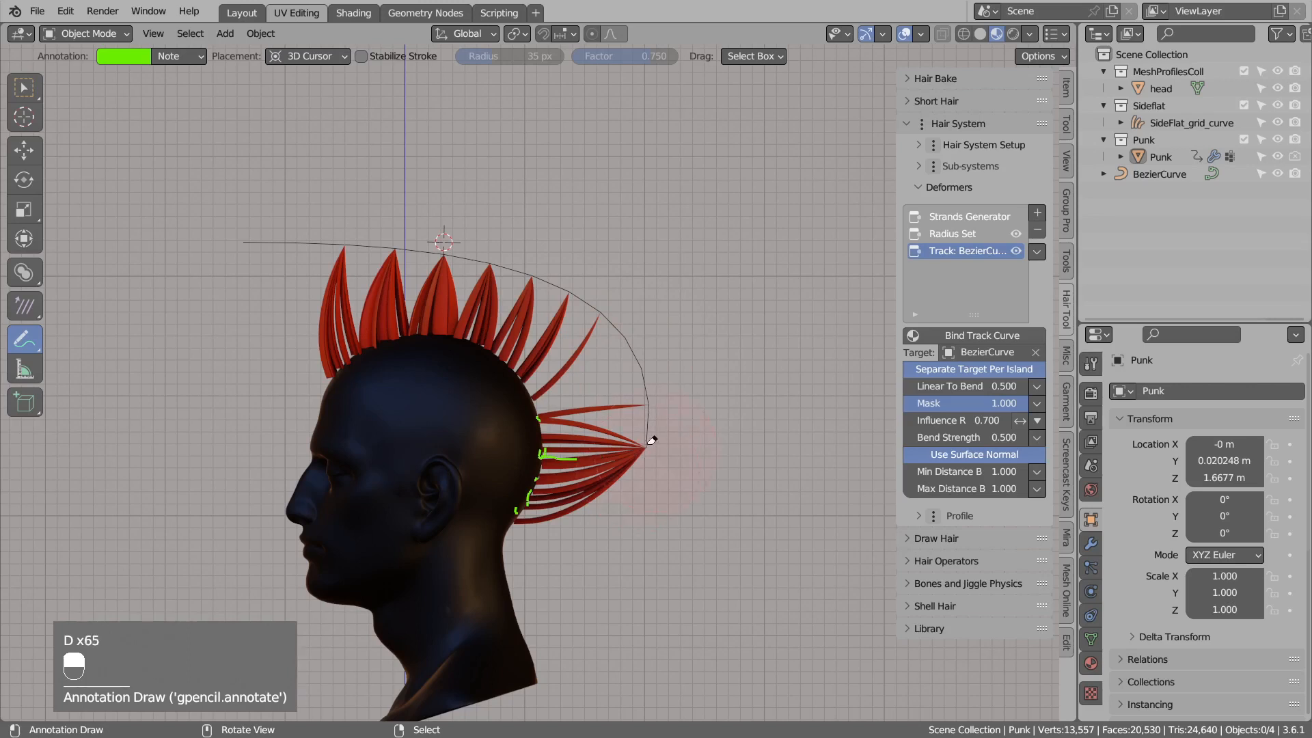
Edit the Bezier curve, lowering its rear control point and adjusting that point's upper handle behind the head.
right_click(649, 419)
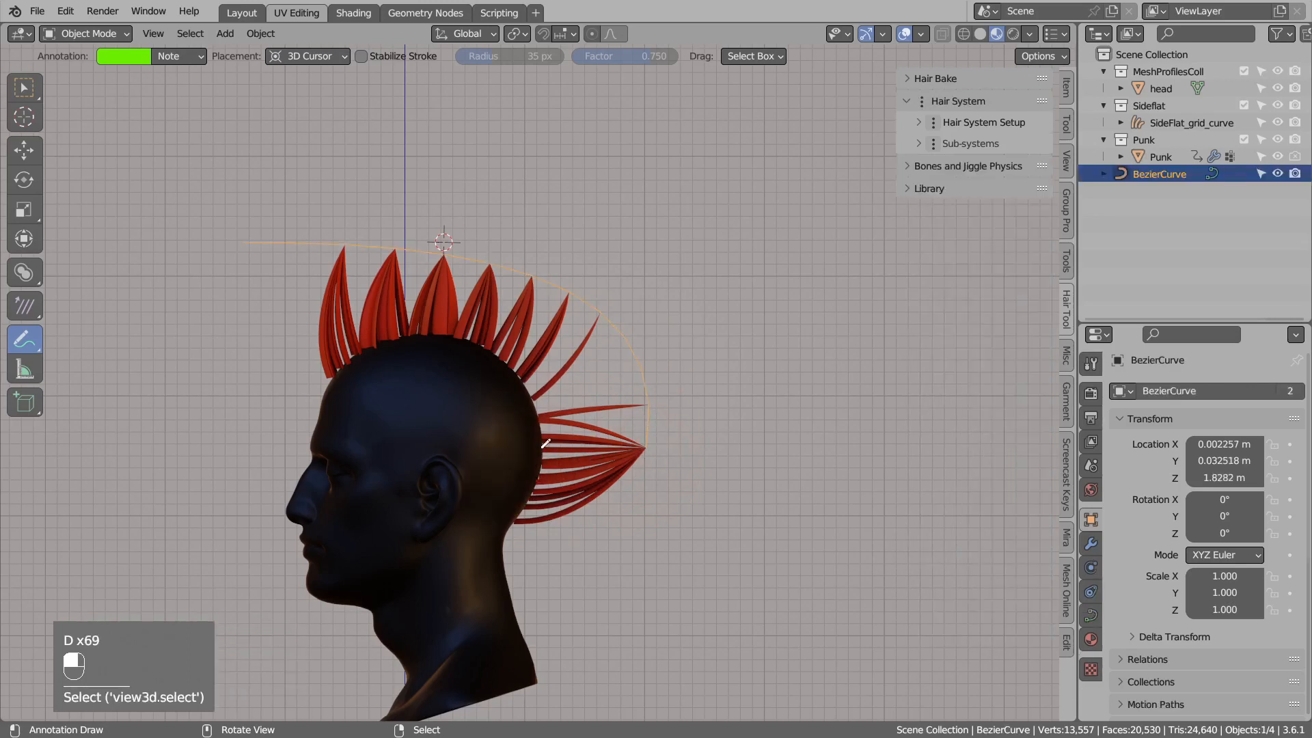
key("Tab")
right_click(645, 448)
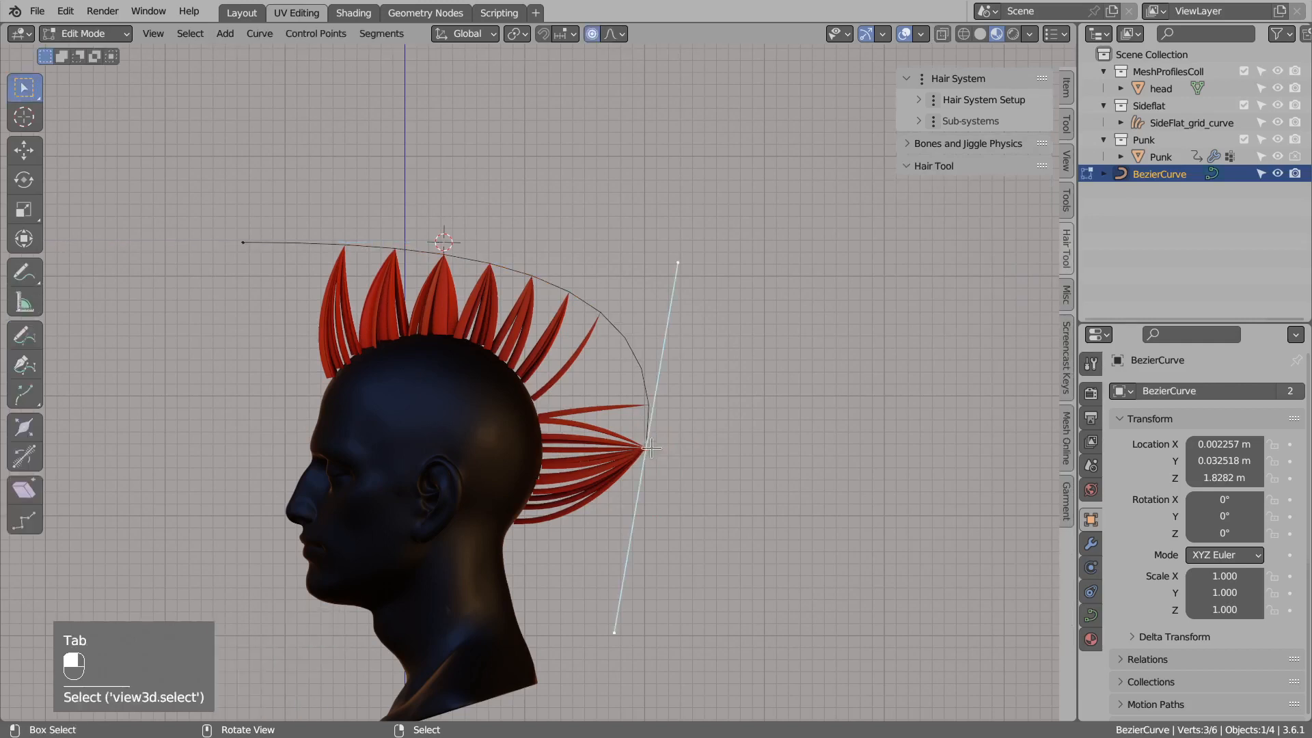
key("g")
left_click(613, 526)
right_click(649, 327)
key("g")
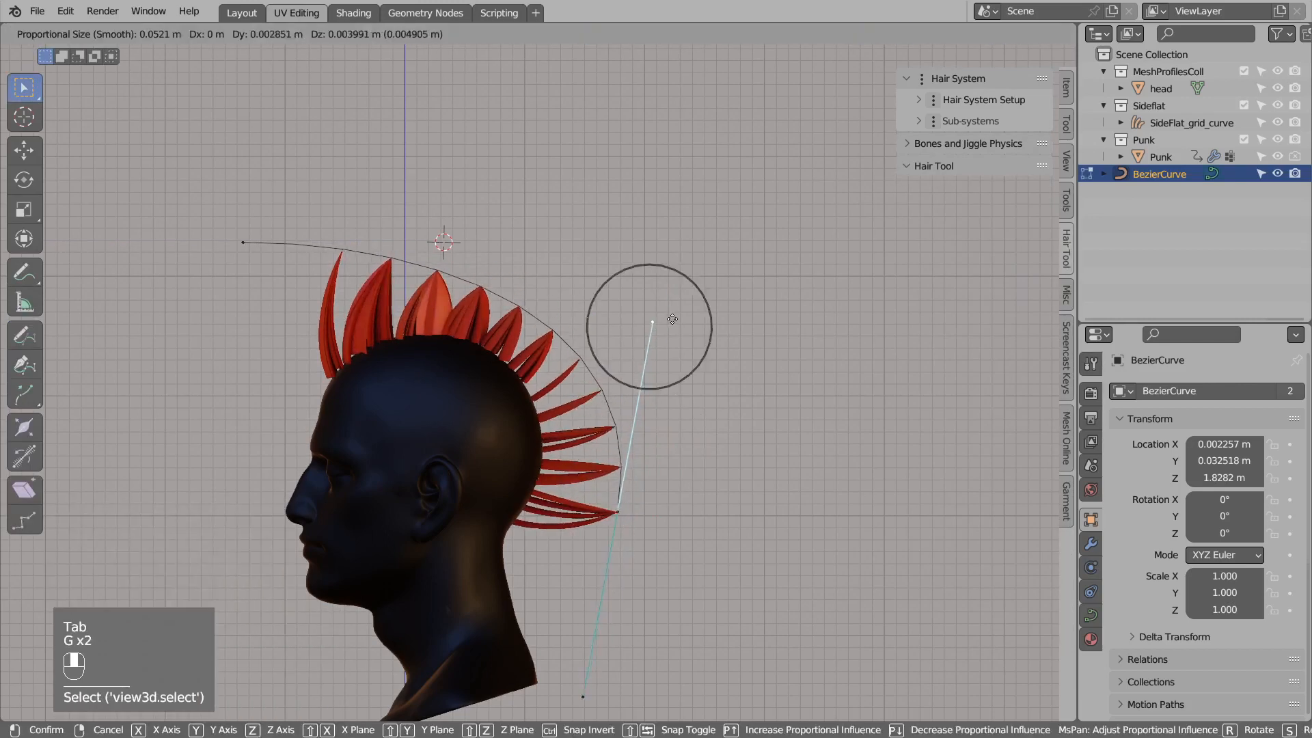
left_click(669, 375)
right_click(618, 511)
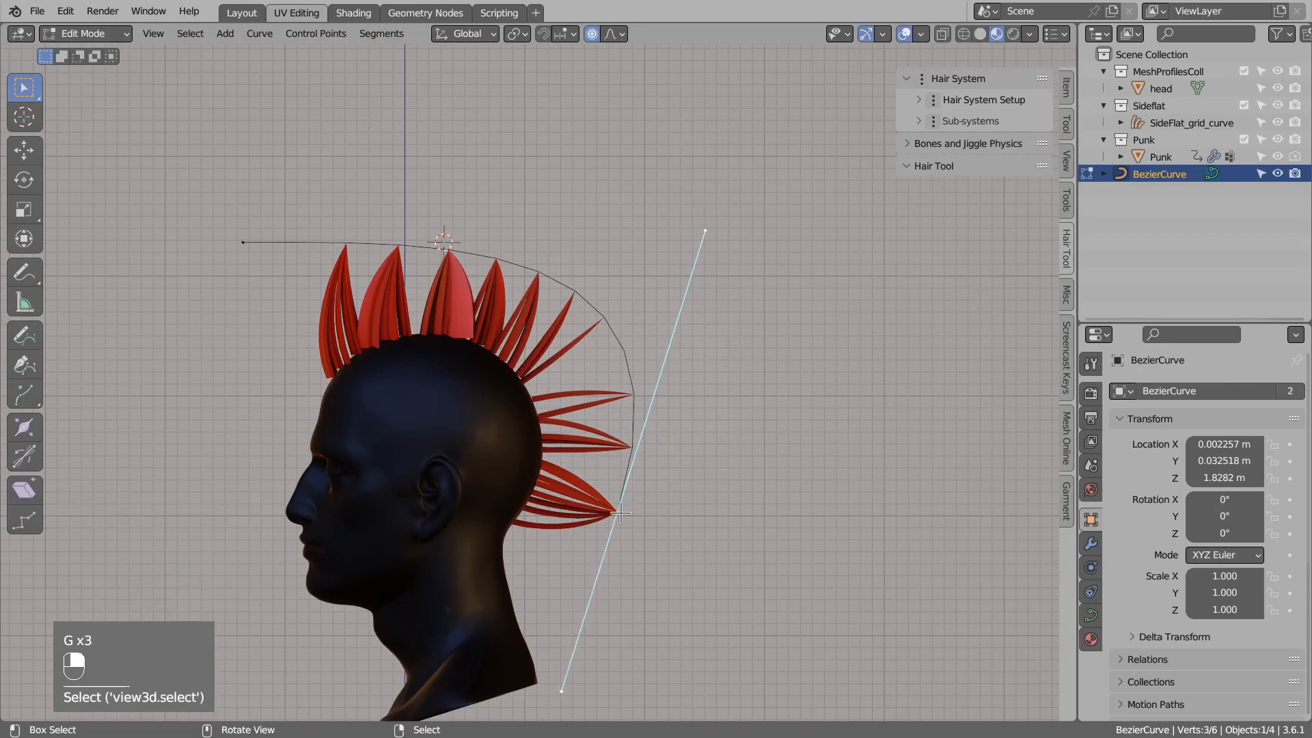
key("g")
left_click(582, 457)
Annotate the separate rear strand clumps from root to tip, and erase the strokes.
key("d")
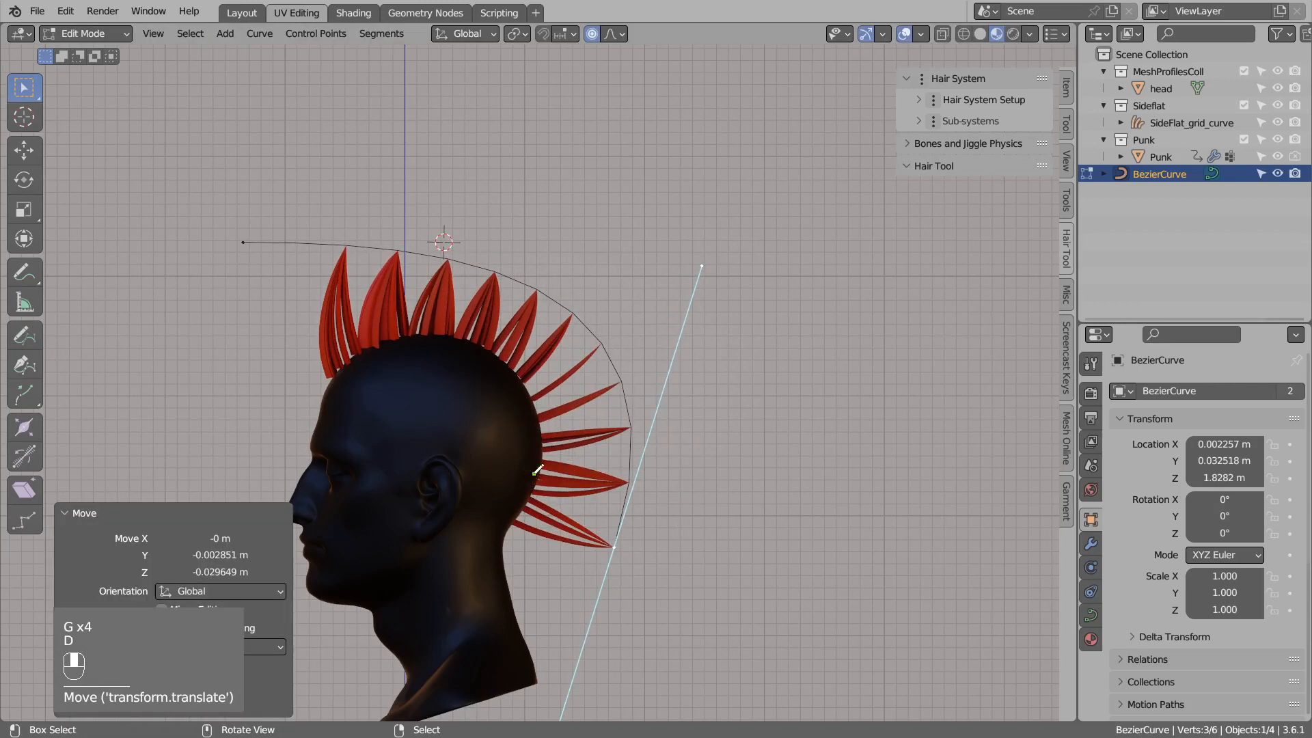
left_click_drag(535, 475, 603, 483)
left_click_drag(522, 506, 615, 545)
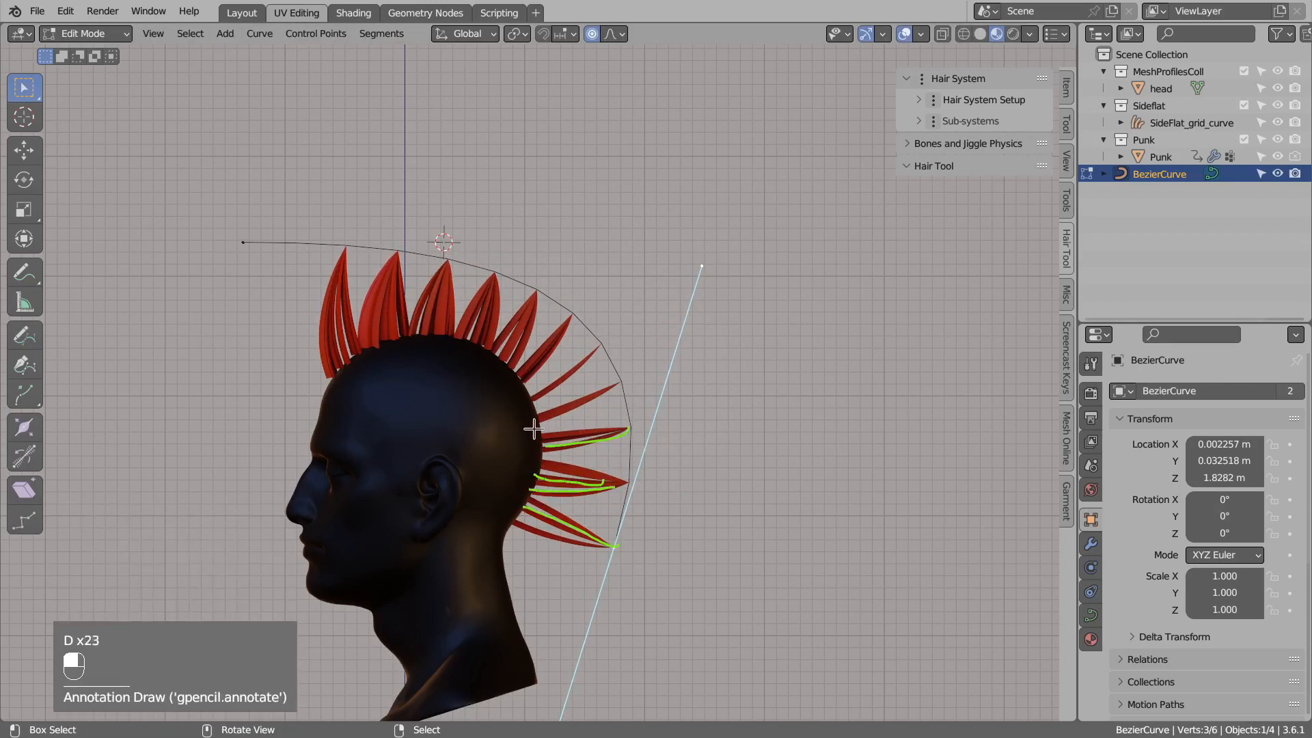
right_click_drag(613, 400, 593, 543)
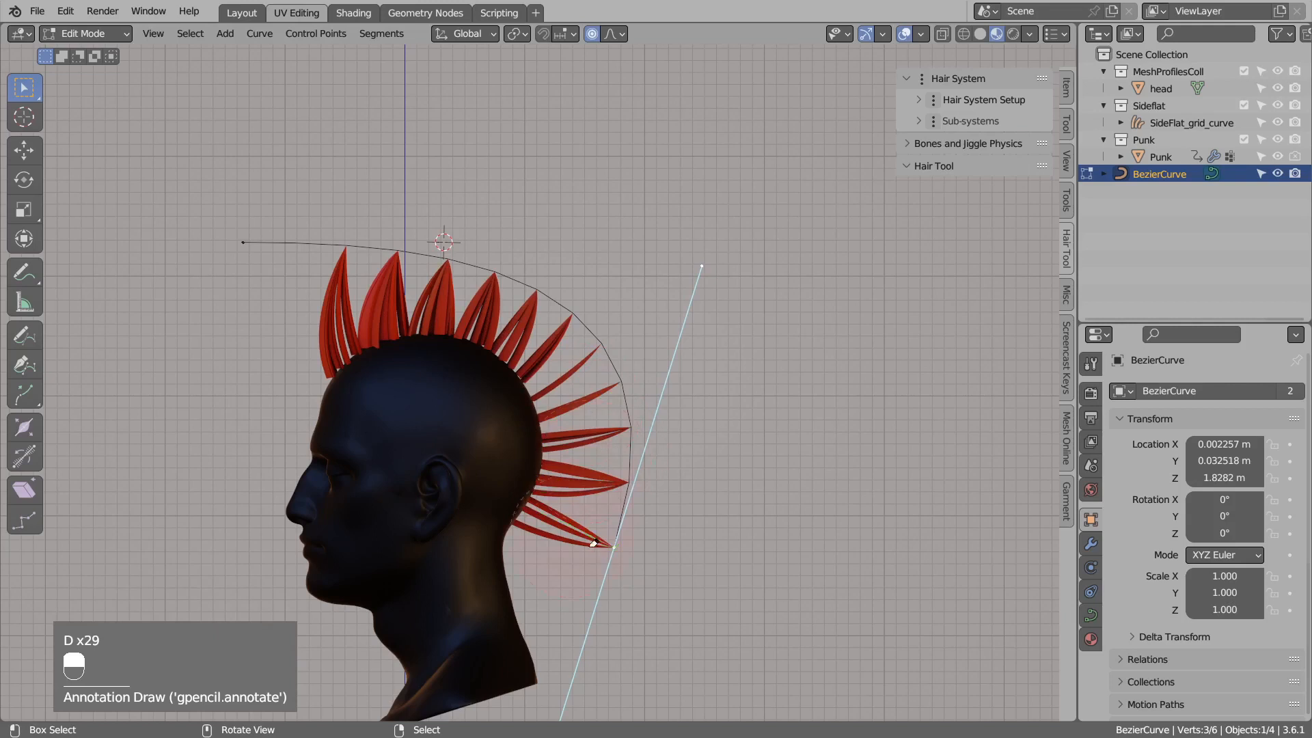
Move the curve's front control point back above the front strands and raise its handle to arch the curve.
left_click(278, 237)
key("g")
key("g")
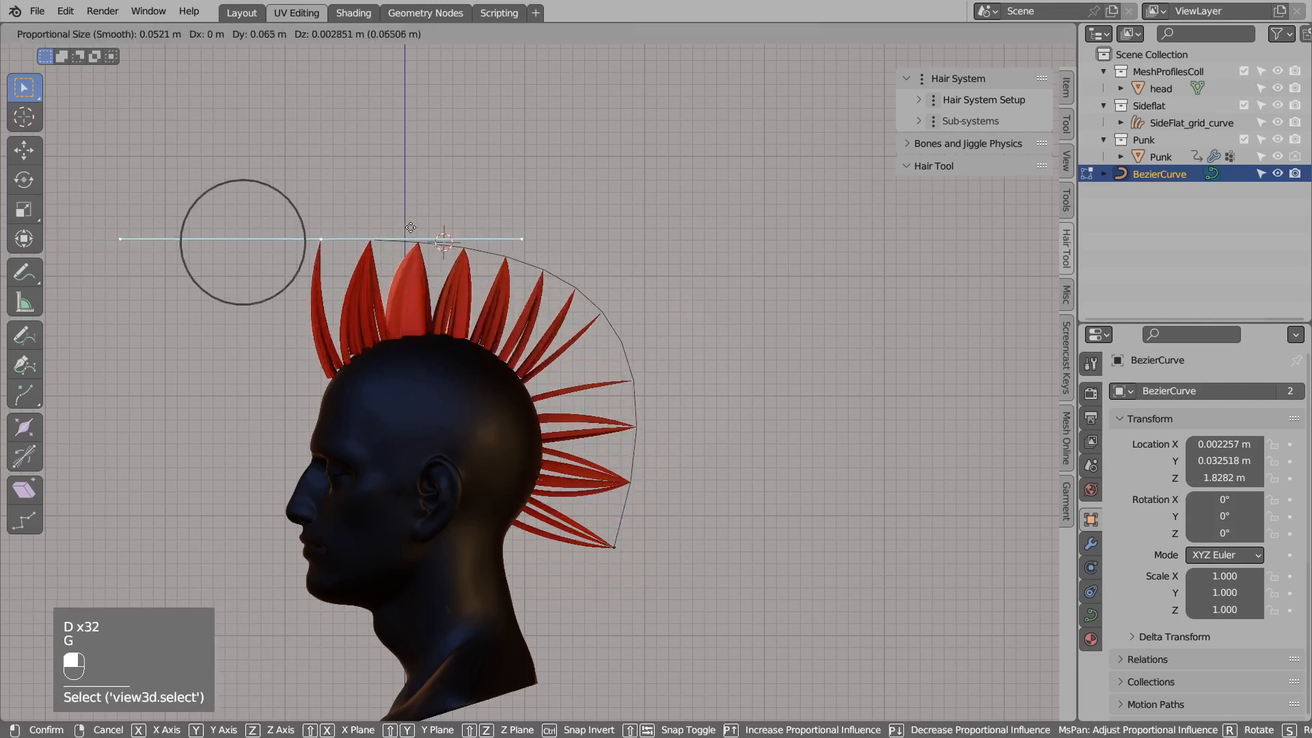
left_click(397, 228)
left_click(507, 238)
key("g")
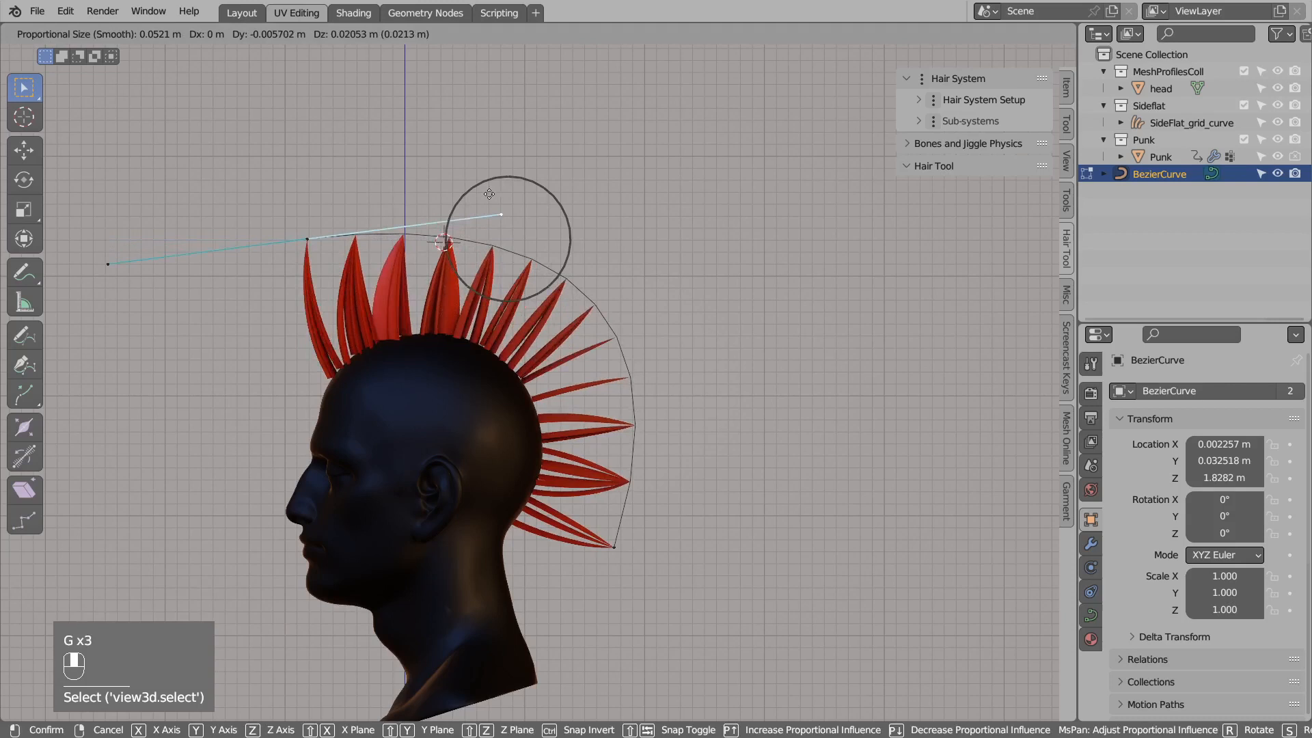
left_click(488, 188)
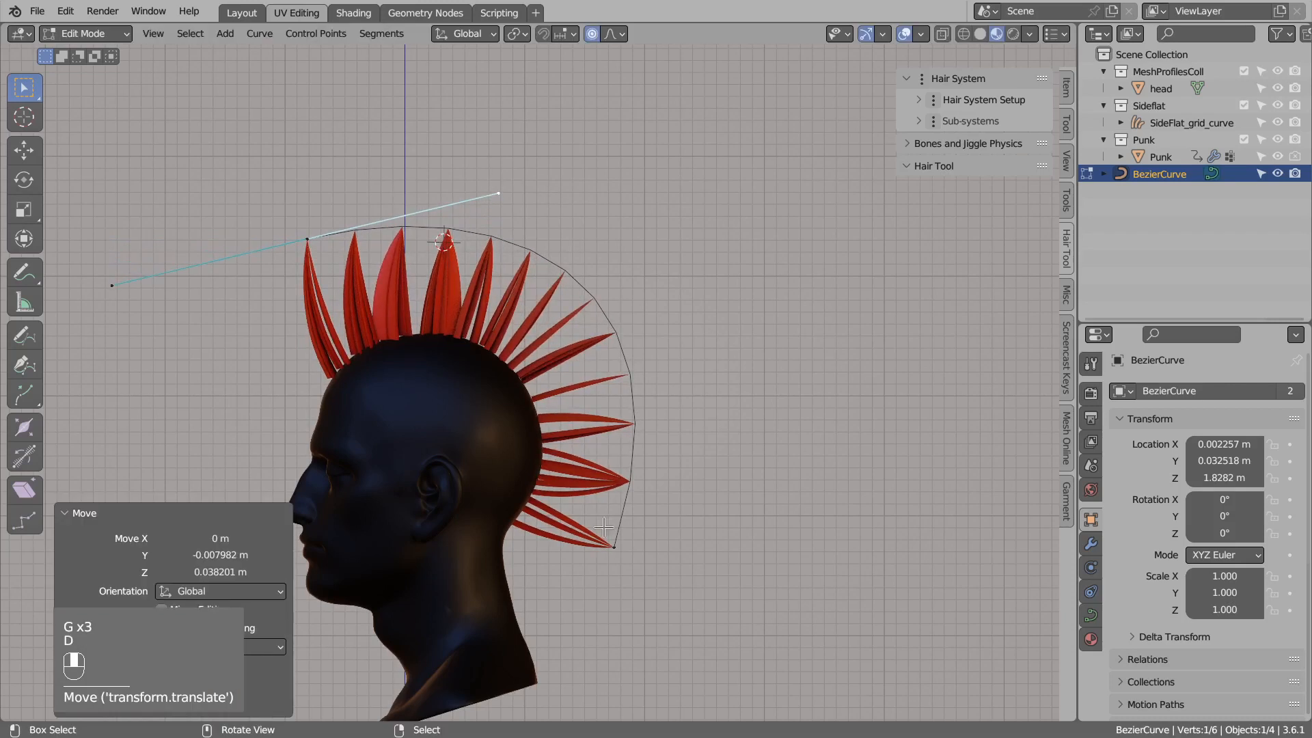
Select the curve's rear control point, annotate the roots of the lowest rear strands and erase the marks.
left_click(612, 546)
left_click_drag(524, 511, 544, 453)
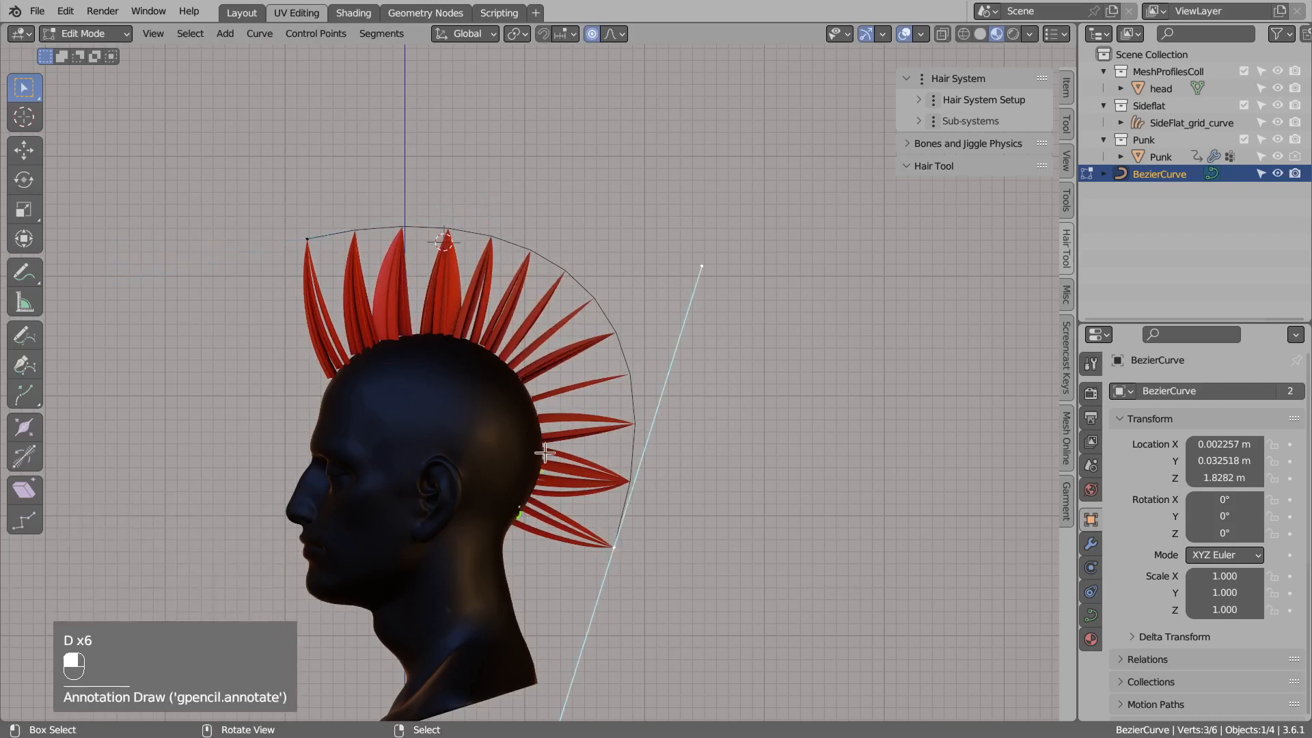
mouse_move(375, 325)
right_mouse_down()
mouse_move(450, 339)
mouse_move(527, 463)
right_mouse_up()
Leave curve editing, bind the Punk hair's track deformer to the curve, and select the bound curve.
key("Tab")
middle_click_drag(451, 311, 526, 321)
left_click(529, 321)
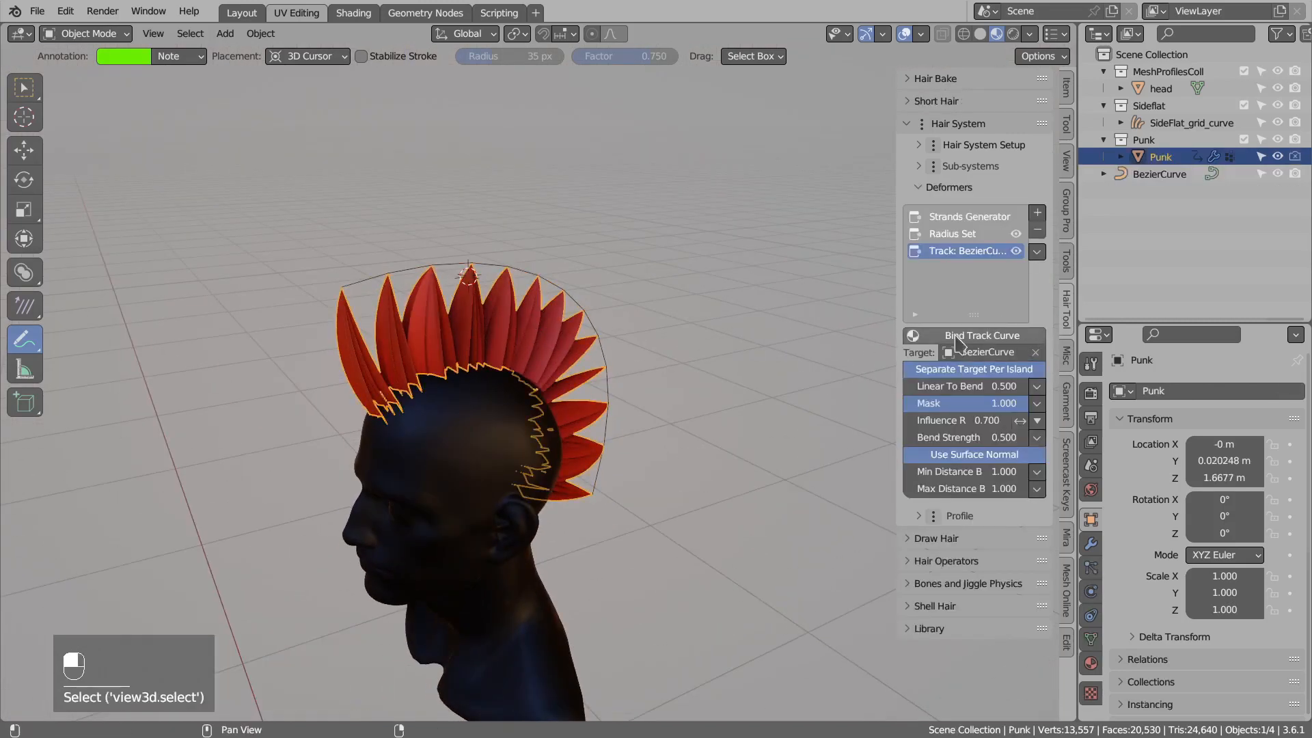
left_click(985, 335)
middle_click_drag(547, 321, 598, 371)
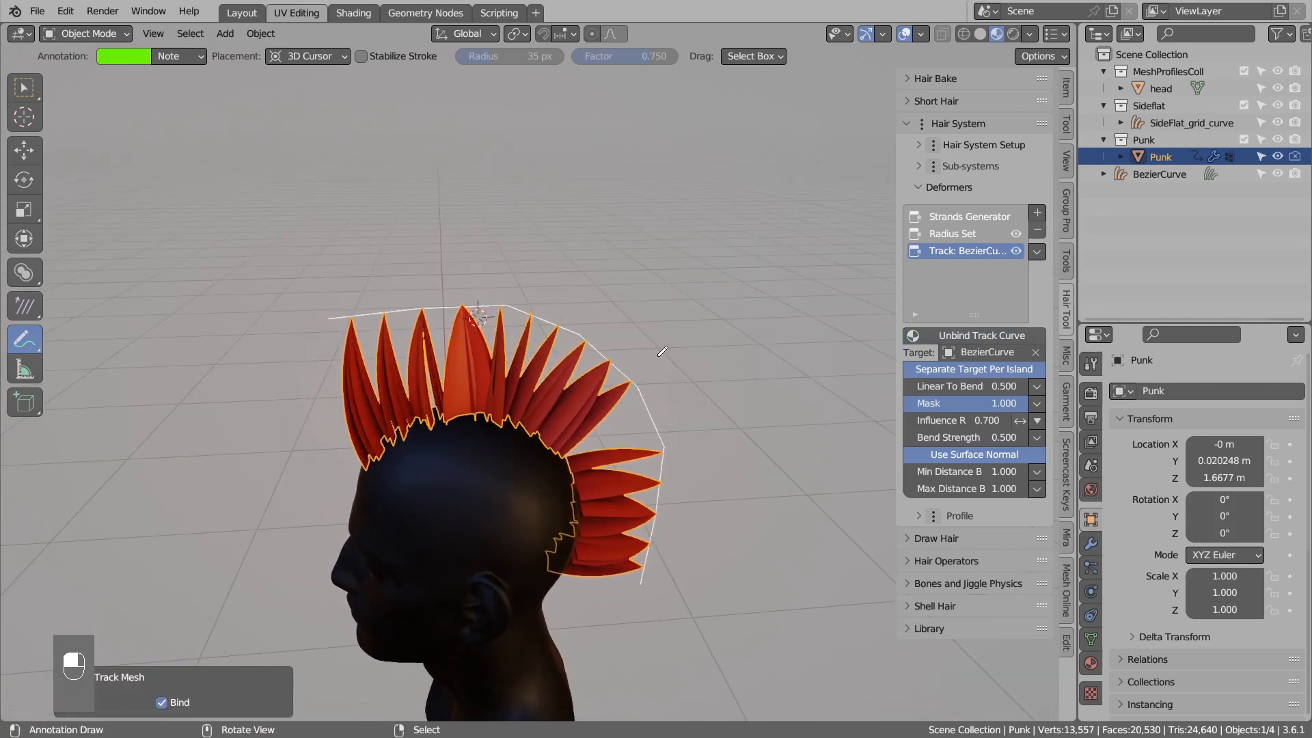
left_click(570, 323)
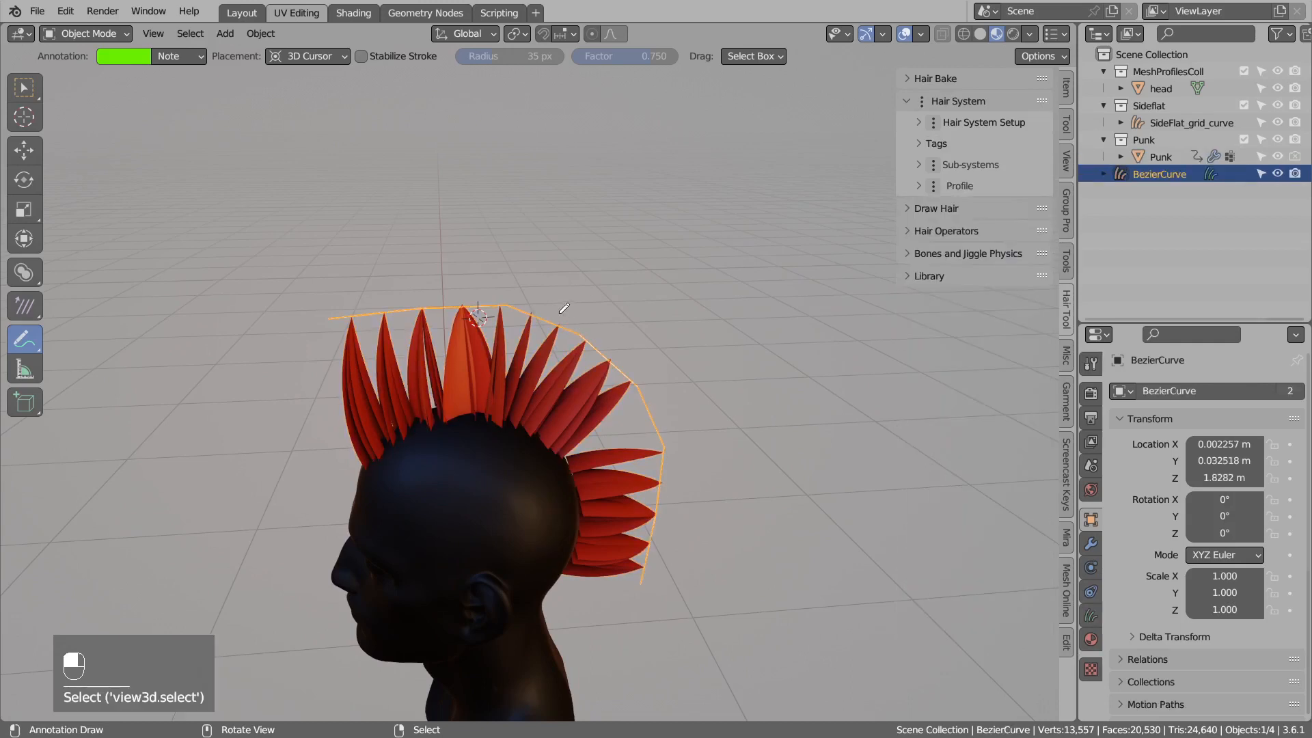
middle_click_drag(607, 367, 629, 355)
key("Tab")
key("Tab")
left_click(588, 363)
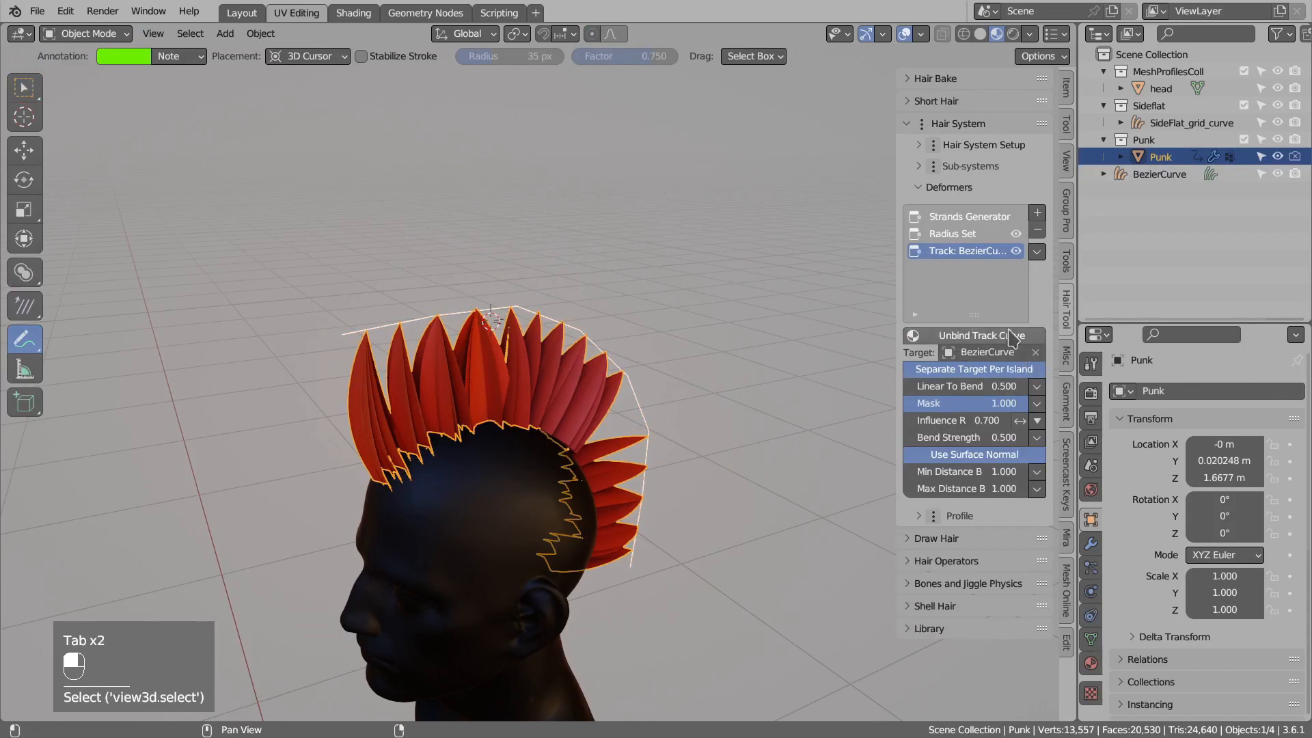
middle_click_drag(643, 318, 568, 334)
left_click(580, 327)
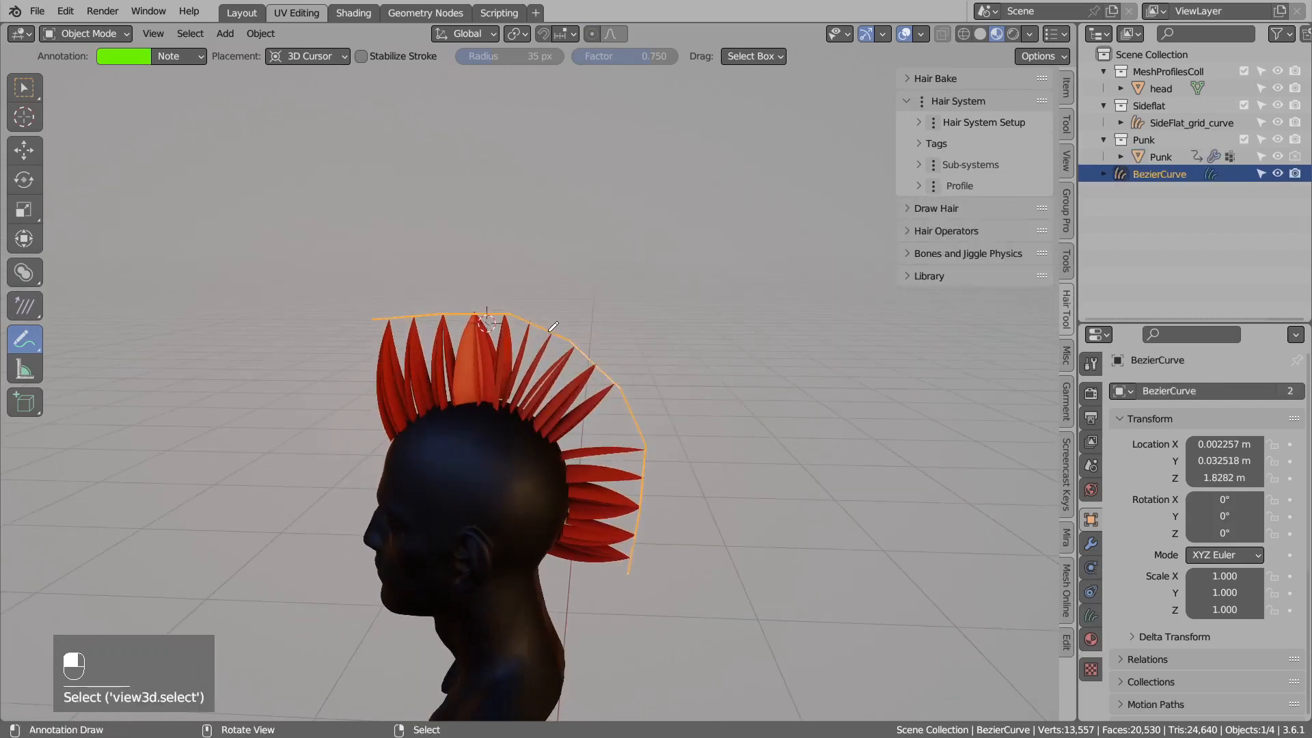
Enter edit mode on the tracking curve and try moving its individual handles and control points.
key("Tab")
key("g")
key("g")
right_click(642, 417)
right_click(527, 321)
key("g")
right_click(521, 302)
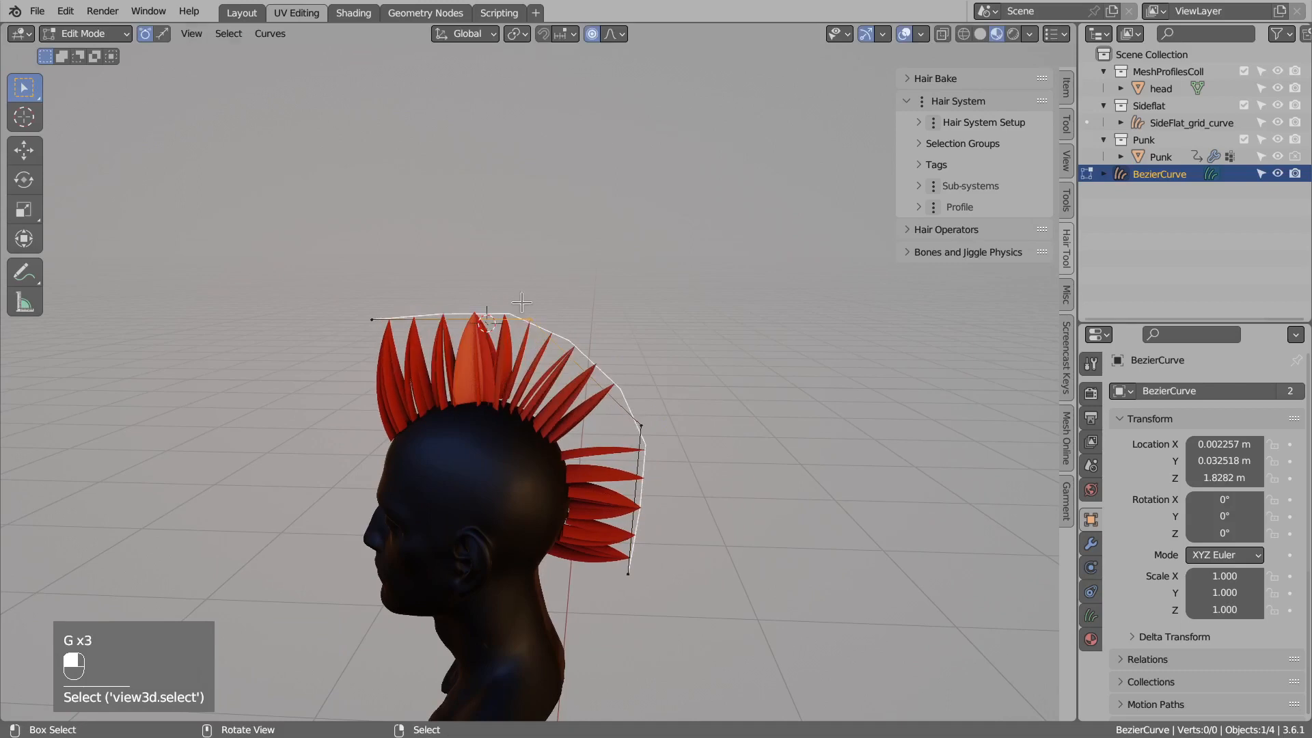
Select all of the tracking curve's points, resample the curve with a count of 4, and leave curve editing.
key("a")
middle_click_drag(552, 324, 580, 369)
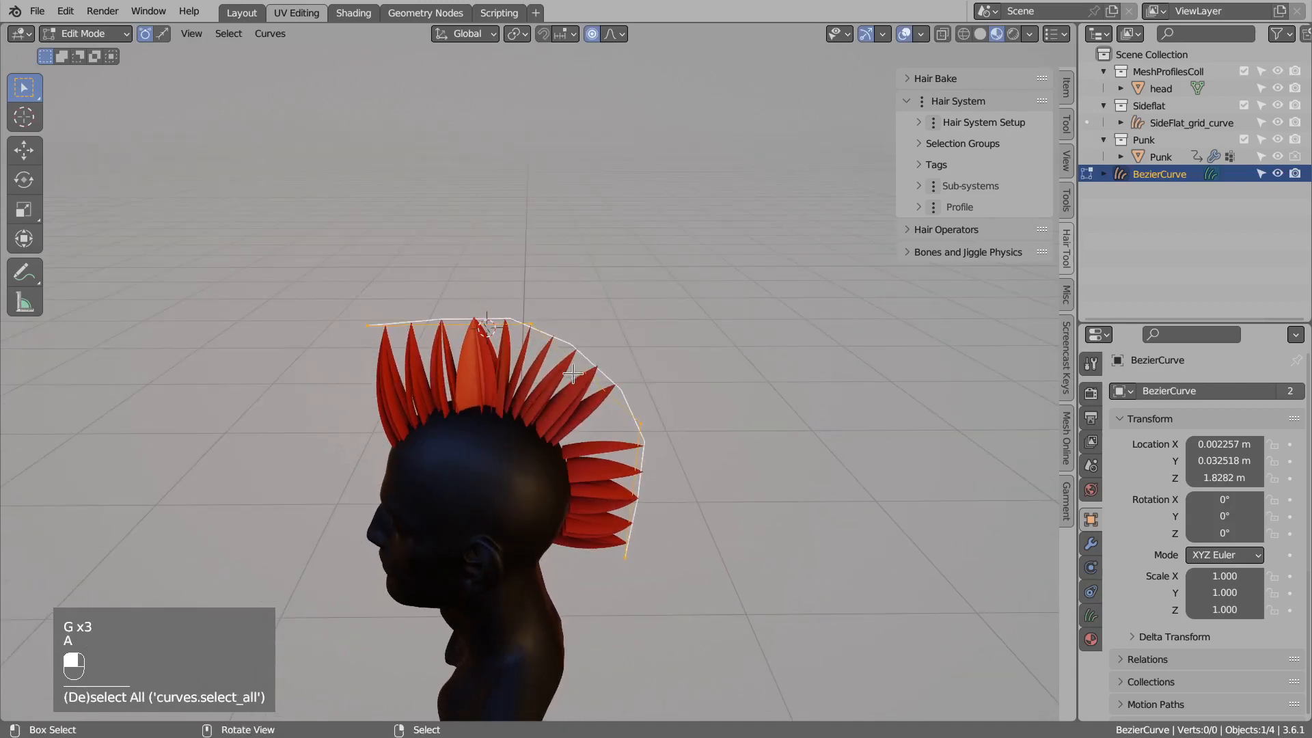
key("shift+ctrl+h")
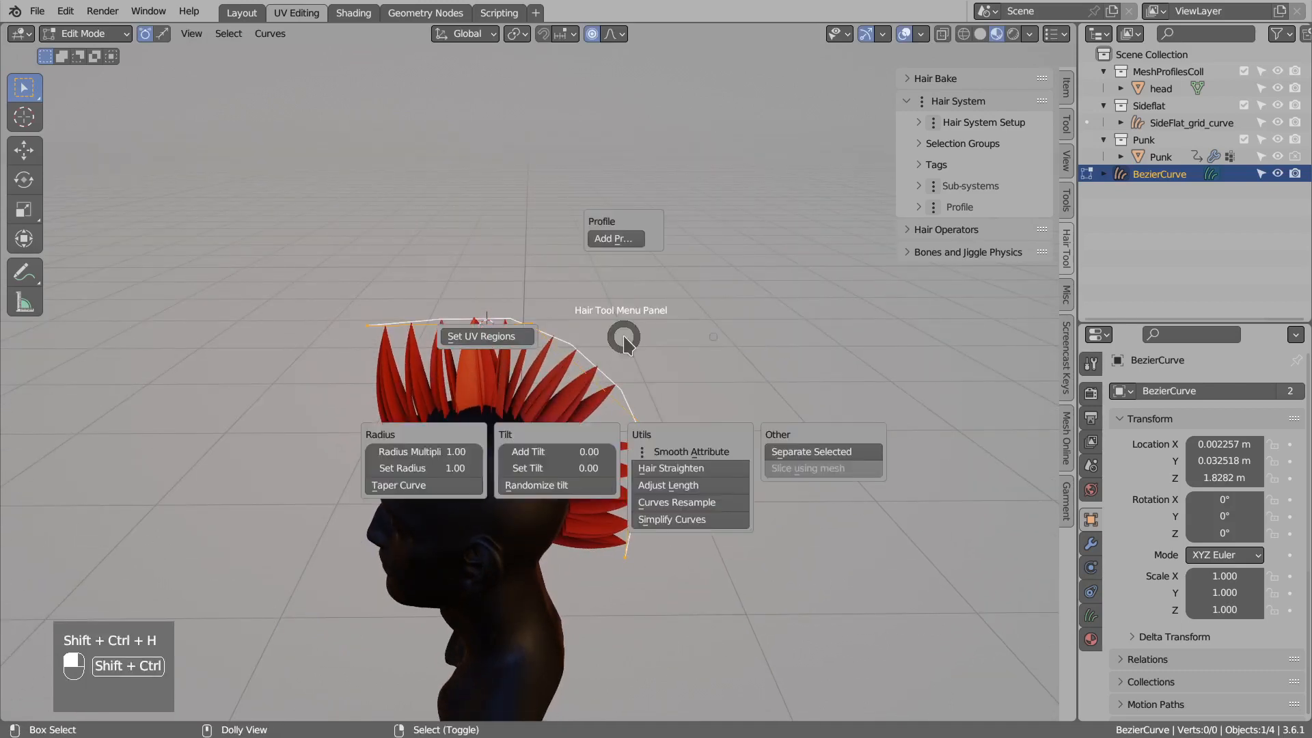
left_click(673, 504)
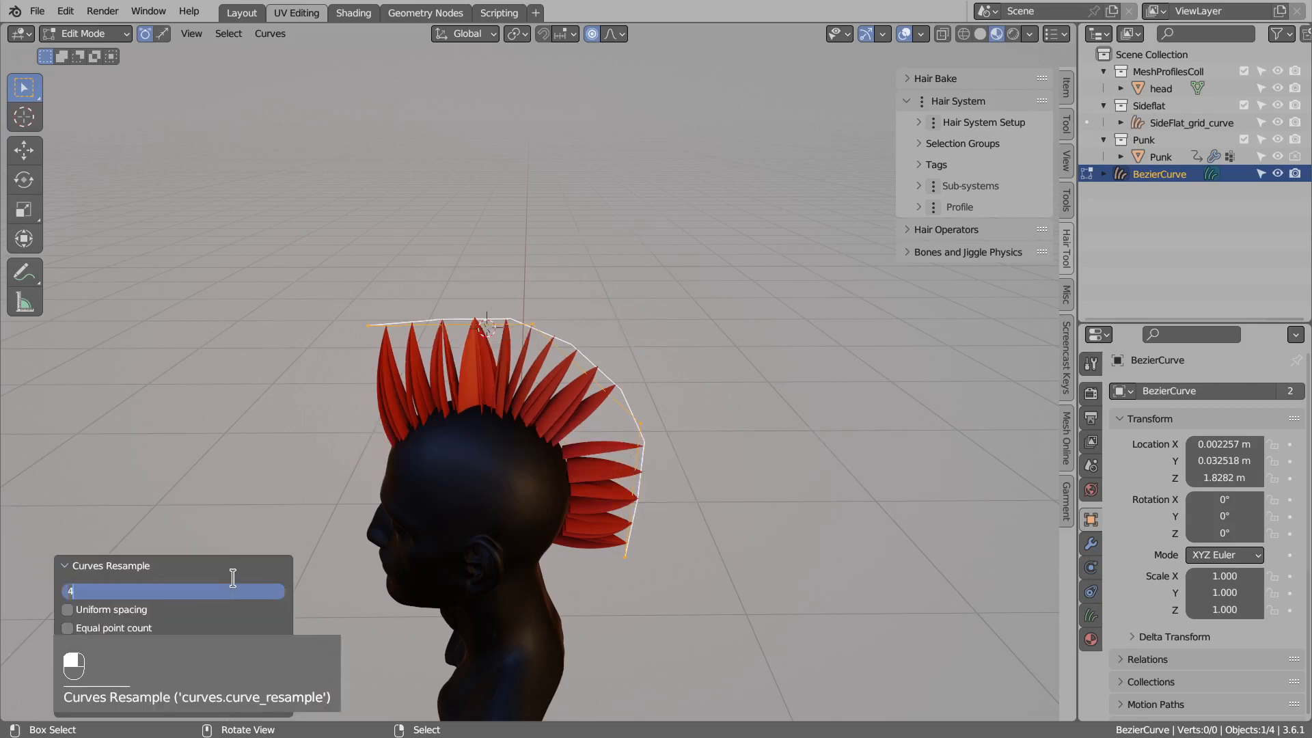
key("Return")
middle_click_drag(601, 416, 591, 382)
key("Tab")
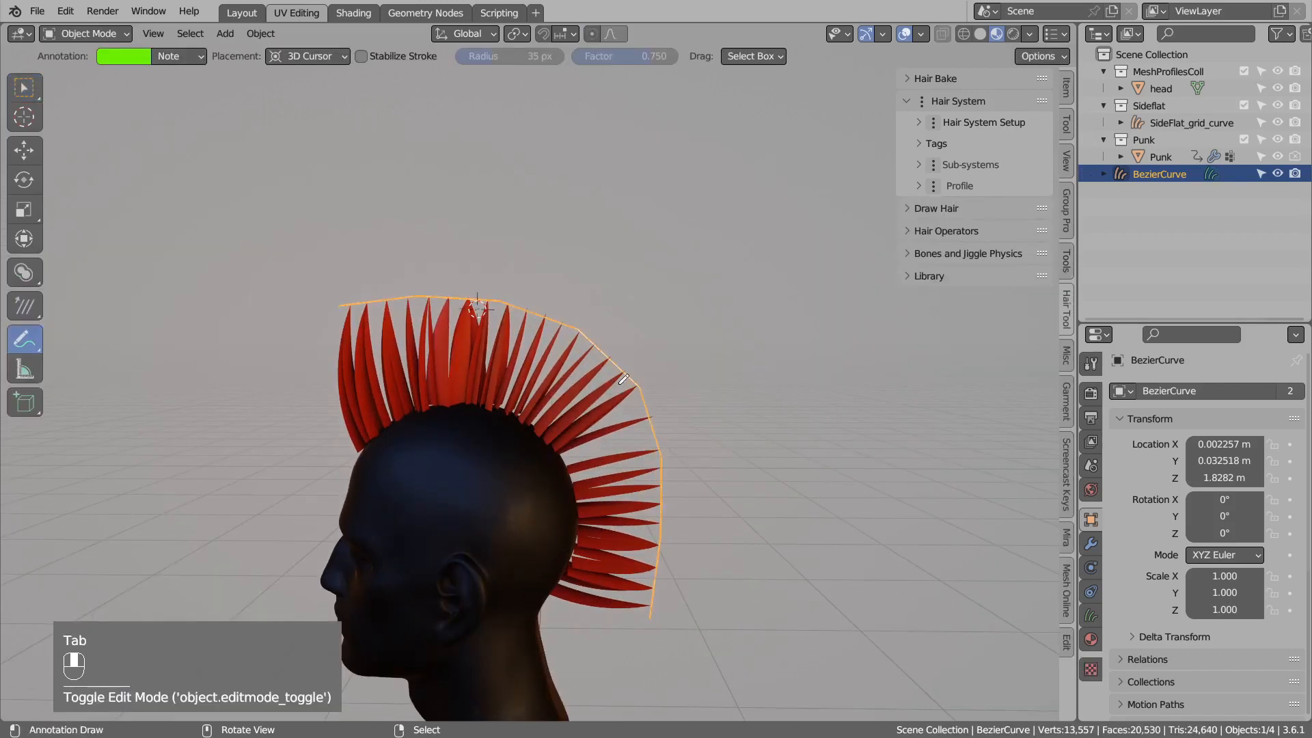
Return to editing the tracking curve and move all its points to shift the punk hair's tips.
middle_click_drag(507, 275, 586, 352)
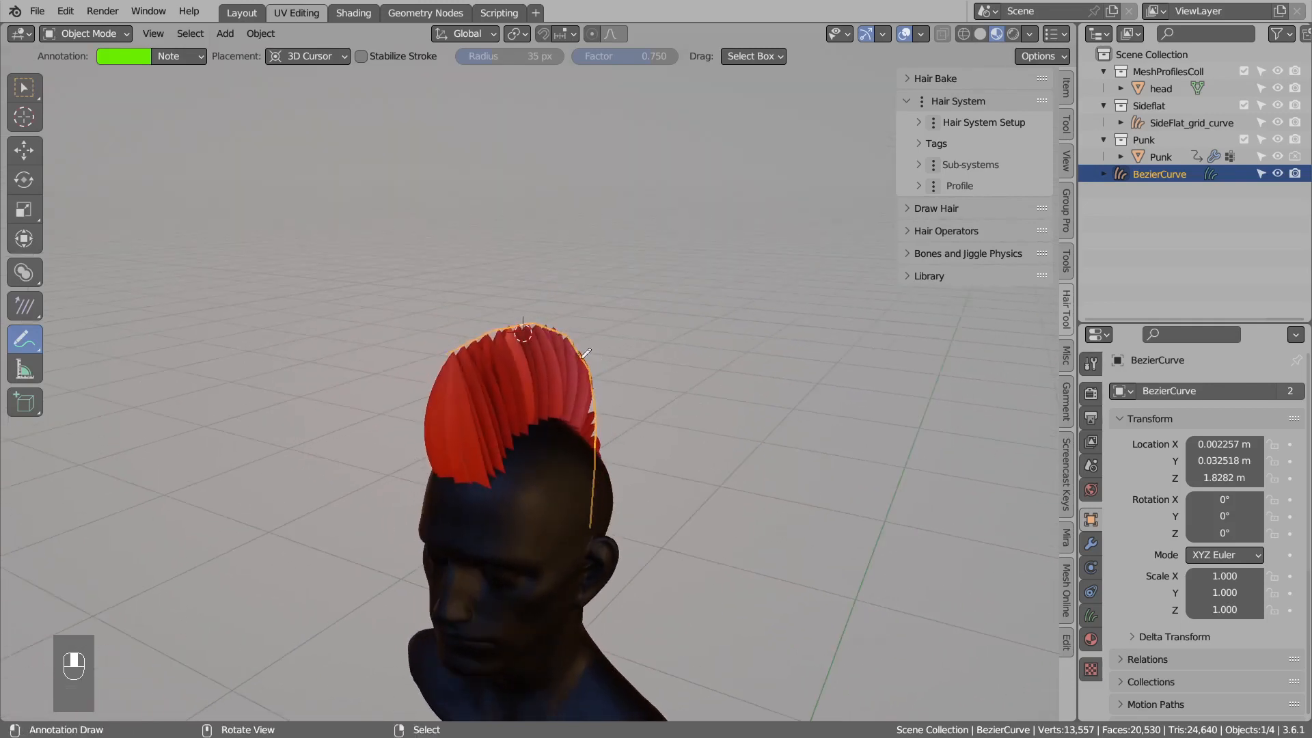
key("Tab")
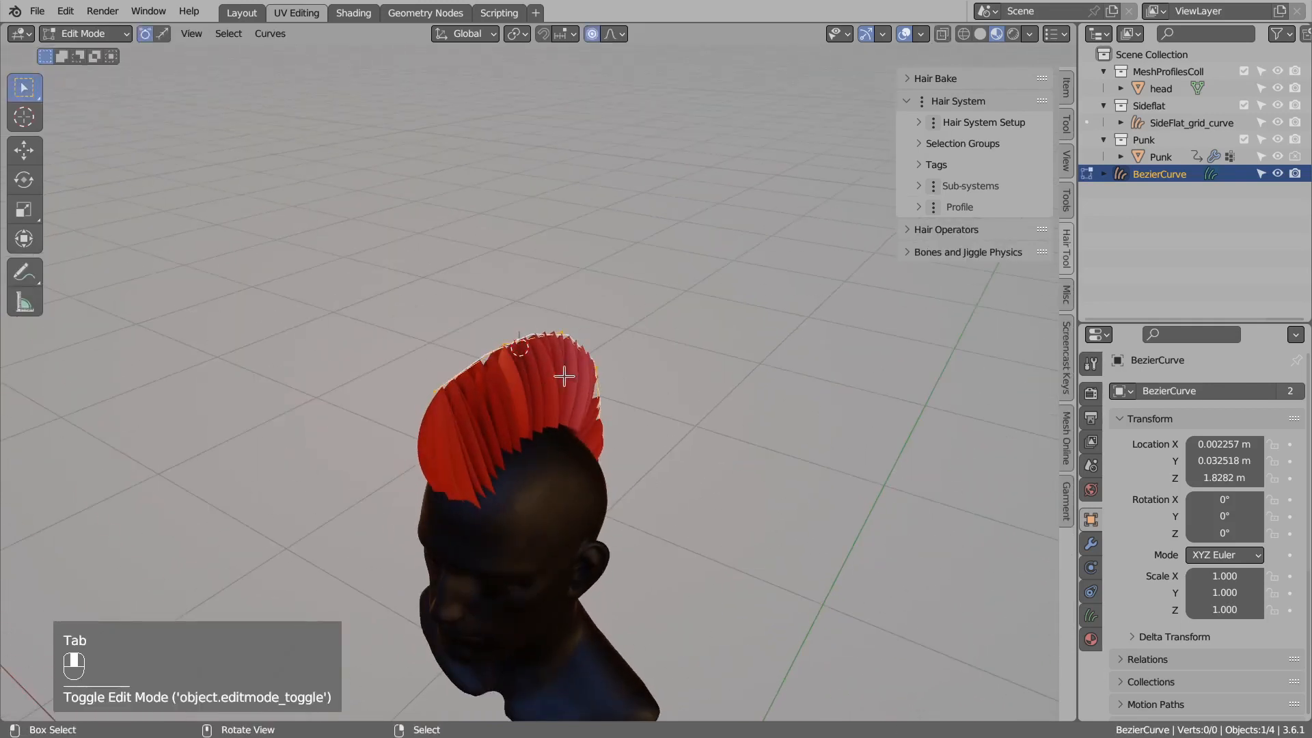
key("g")
left_click(527, 328)
middle_click_drag(526, 328, 489, 335)
key("g")
left_click(589, 334)
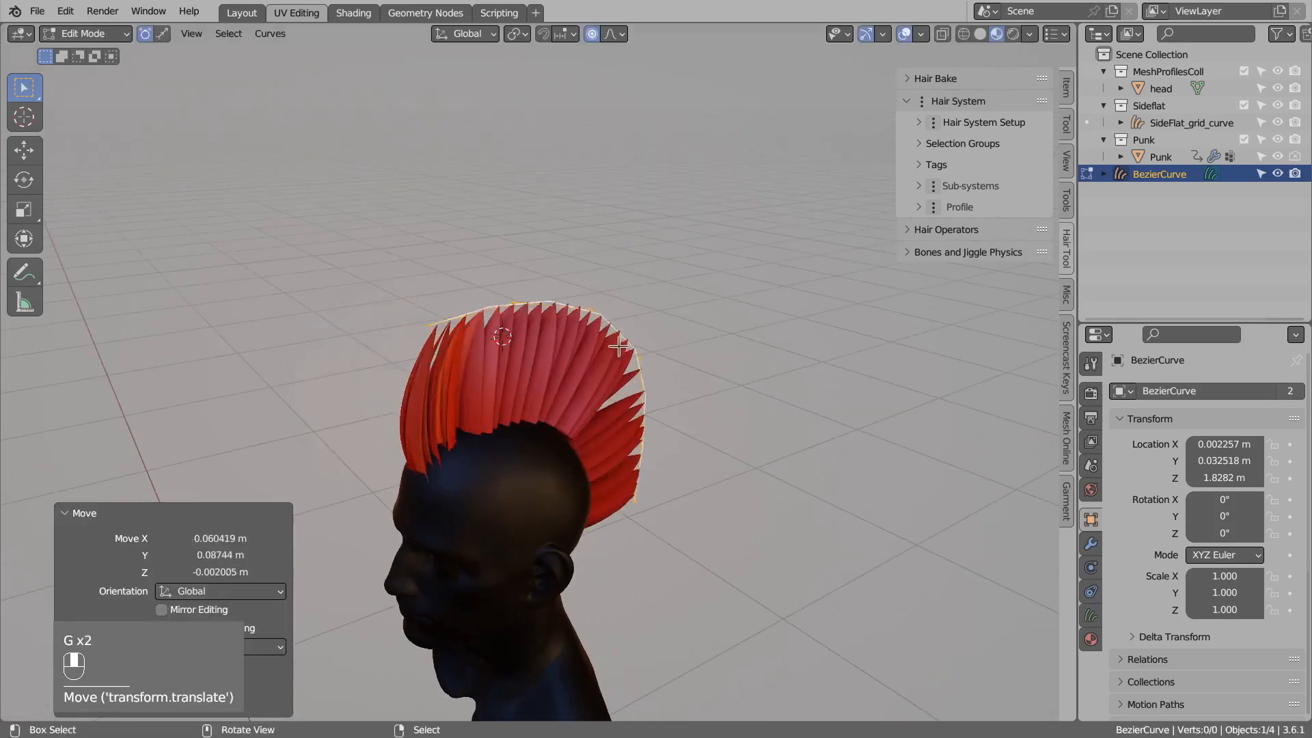
Rotate the whole tracking curve by about 37° around the view axis to tilt the hair backward.
middle_click_drag(589, 335, 546, 339)
key("r")
left_click(588, 321)
middle_click_drag(581, 440, 619, 438)
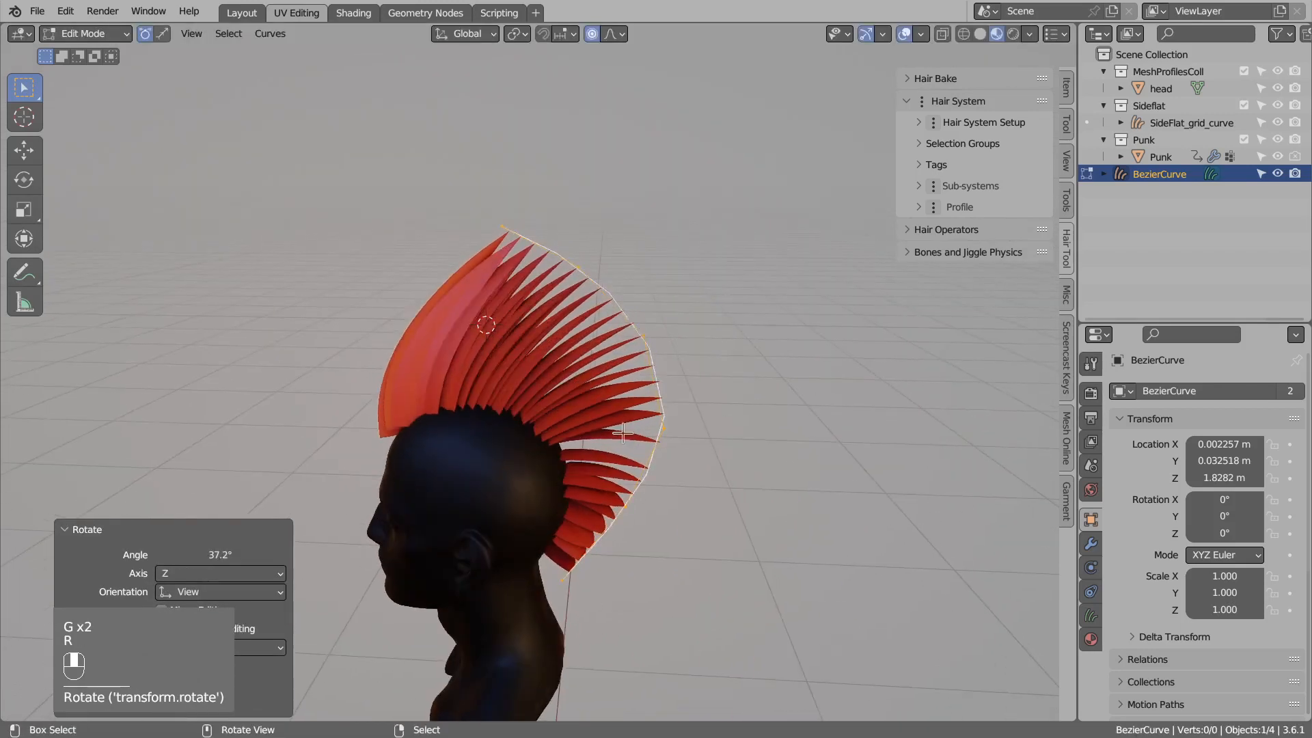
Reposition the rotated tracking curve above and behind the head with several small moves.
key("g")
left_click(632, 468)
middle_click_drag(551, 382, 611, 400)
key("g")
left_click(596, 400)
key("g")
left_click(596, 441)
key("g")
left_click(586, 387)
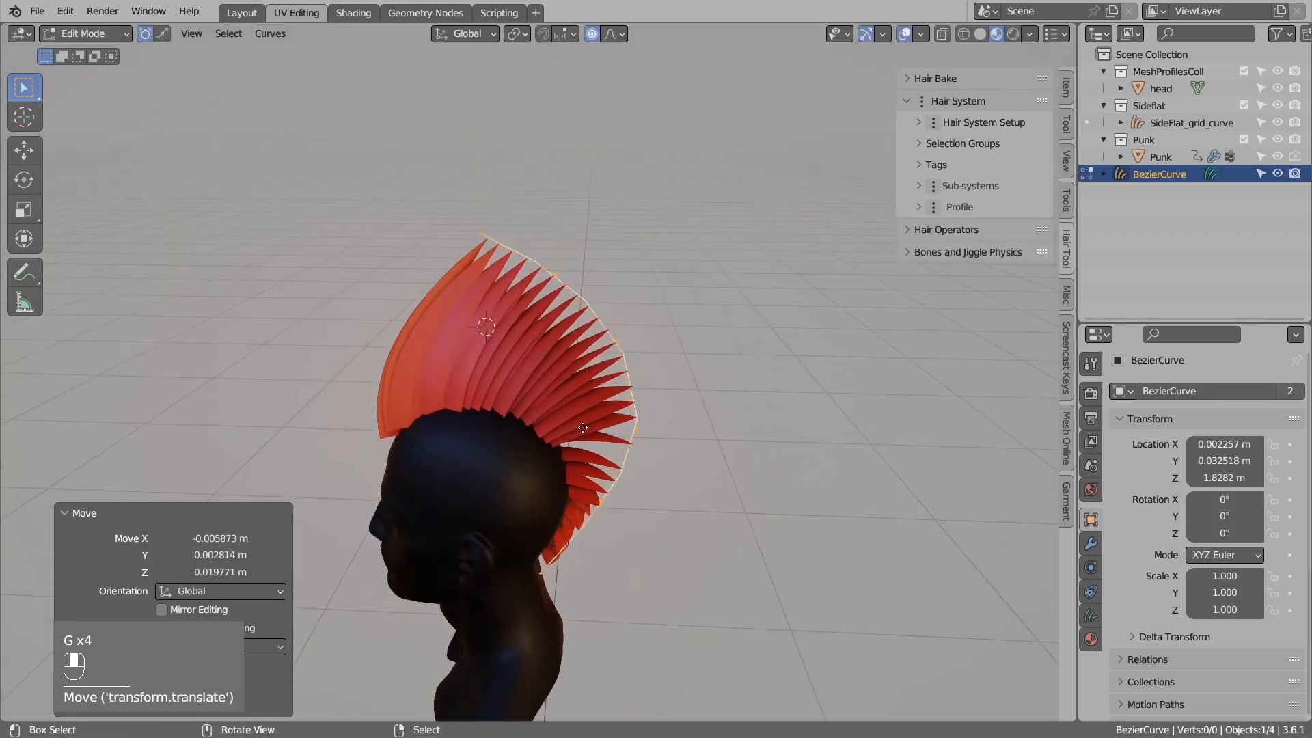
Fine-tune the tracking curve with one more move and two rotations, and leave curve editing.
key("g")
left_click(625, 399)
key("r")
left_click(626, 386)
key("r")
left_click(615, 393)
key("Tab")
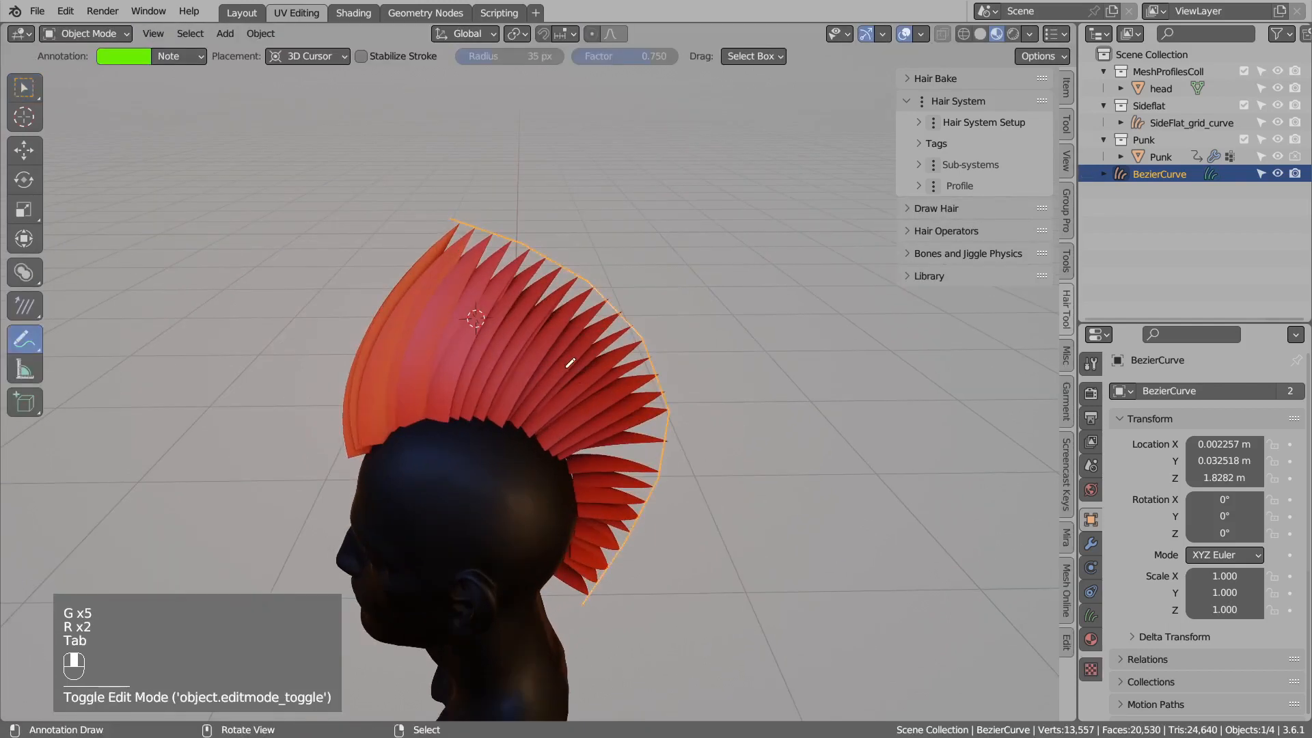
Add an Align Tilt To Mesh Border deformer to the Punk hair and display the hair's wireframe.
left_click(564, 389)
left_click(1037, 213)
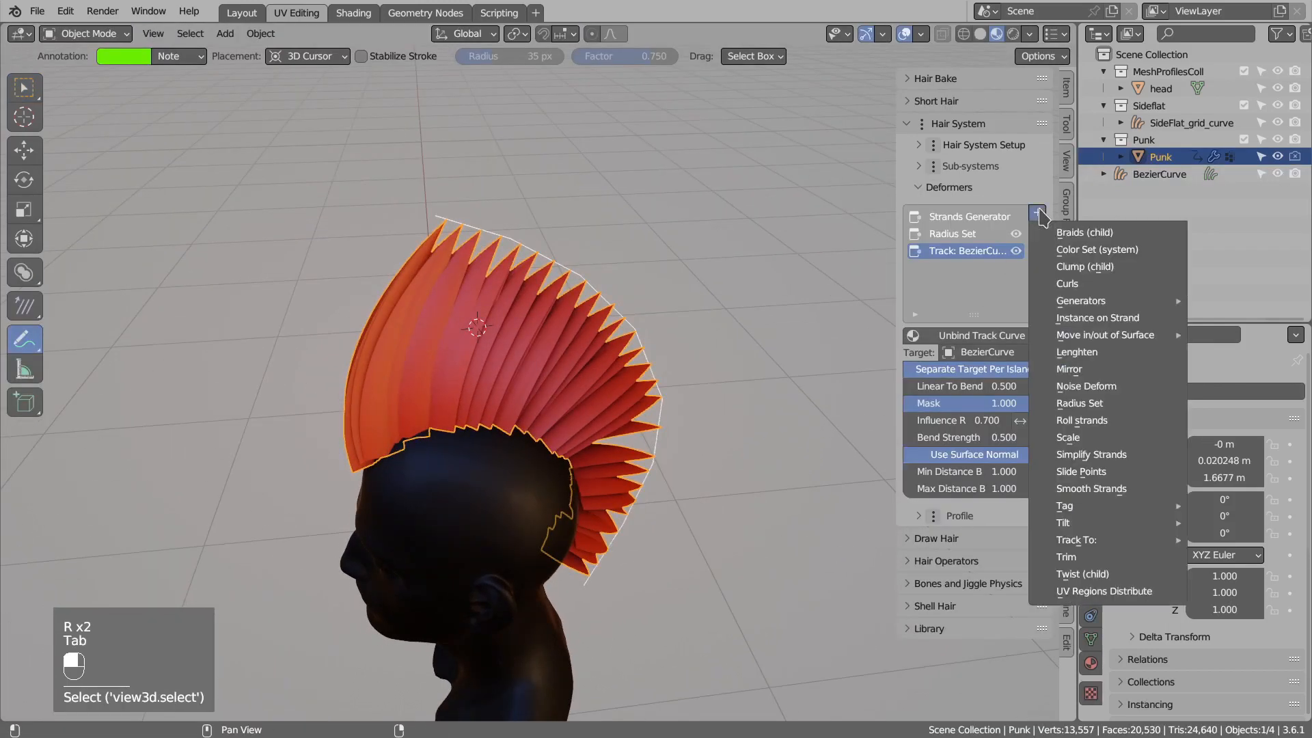
mouse_move(1079, 523)
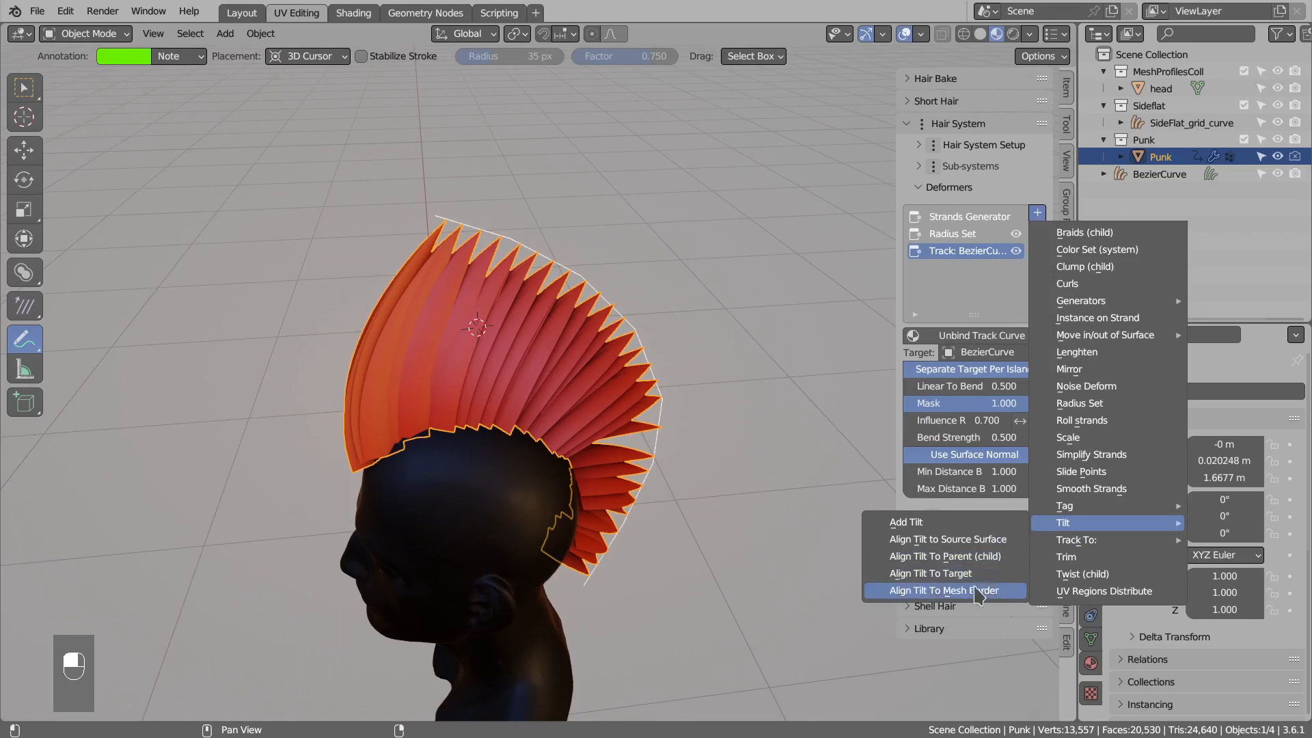
left_click(954, 592)
middle_click_drag(507, 402, 577, 338)
middle_click_drag(482, 353, 558, 374)
right_click(533, 370)
key("alt+q")
scroll(534, 342, "up", 1)
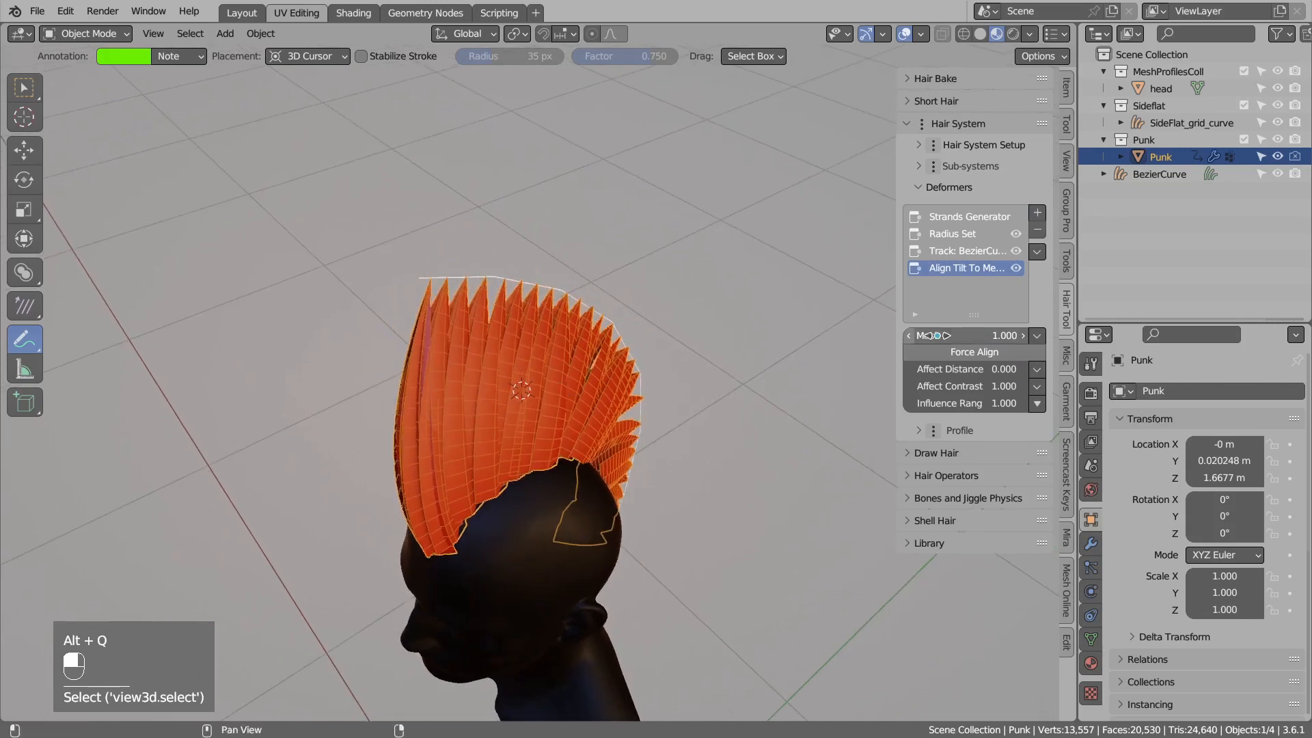
Select the Punk hair's BezierCurve track deformer and set its Linear To Bend Factor to 0.780.
left_click(944, 257)
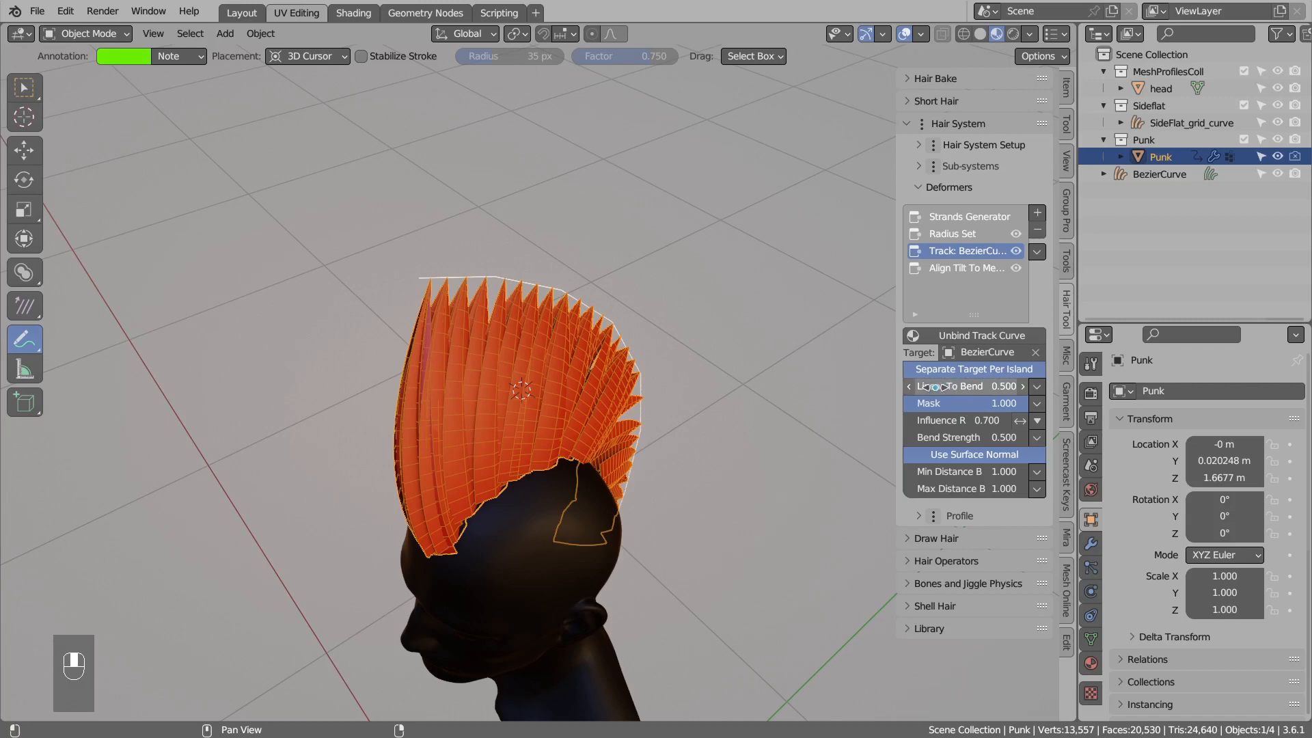
left_click_drag(984, 388, 916, 388, "shift")
middle_click_drag(530, 403, 629, 369)
left_click_drag(955, 388, 887, 391, "shift")
Annotate the direction of the bent strands on the punk hair, and erase the strokes.
mouse_move(540, 423)
middle_mouse_down()
mouse_move(601, 410)
mouse_move(592, 420)
middle_mouse_up()
key("d")
left_click_drag(591, 423, 493, 305)
right_click_drag(492, 305, 625, 424)
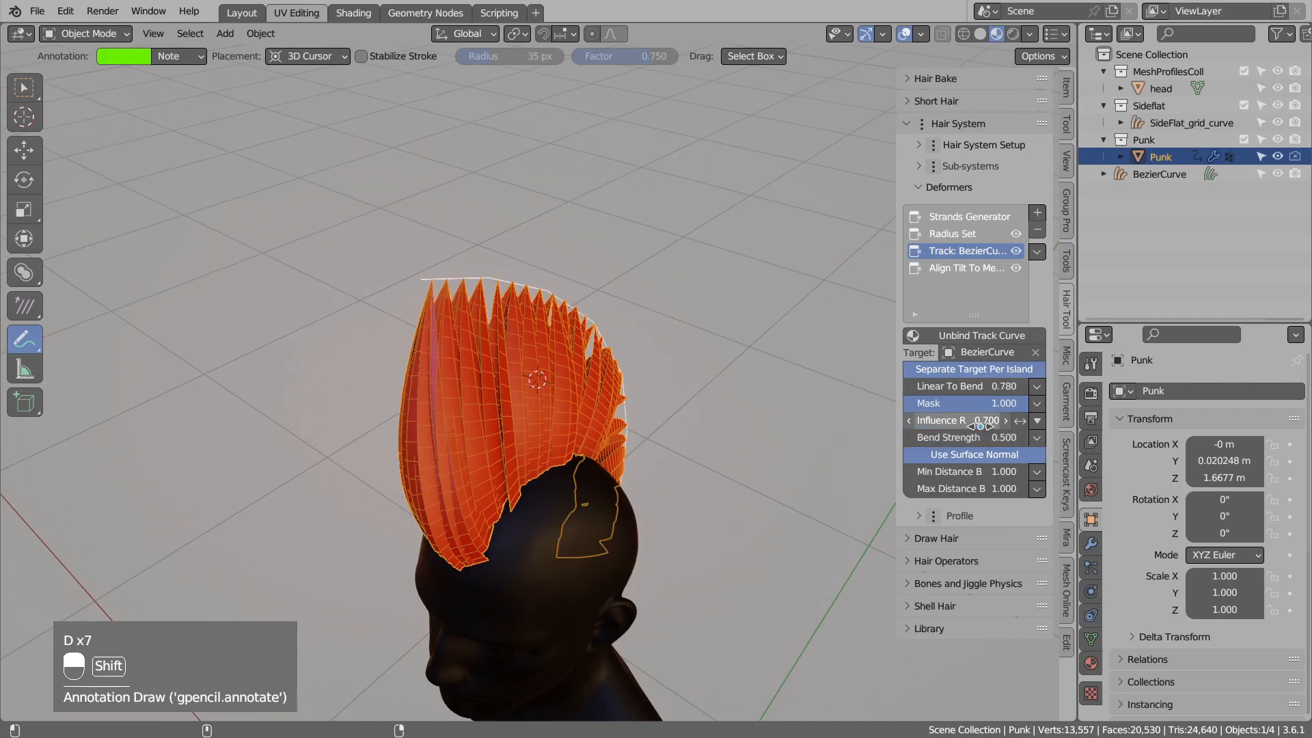
Set the track deformer's Bend Strength to 0.850 and Min Distance Bend to 0.000, widening the sidebar to read the full names.
left_click_drag(953, 421, 936, 421, "shift")
left_click_drag(1020, 421, 965, 437, "shift")
middle_click_drag(478, 465, 394, 464)
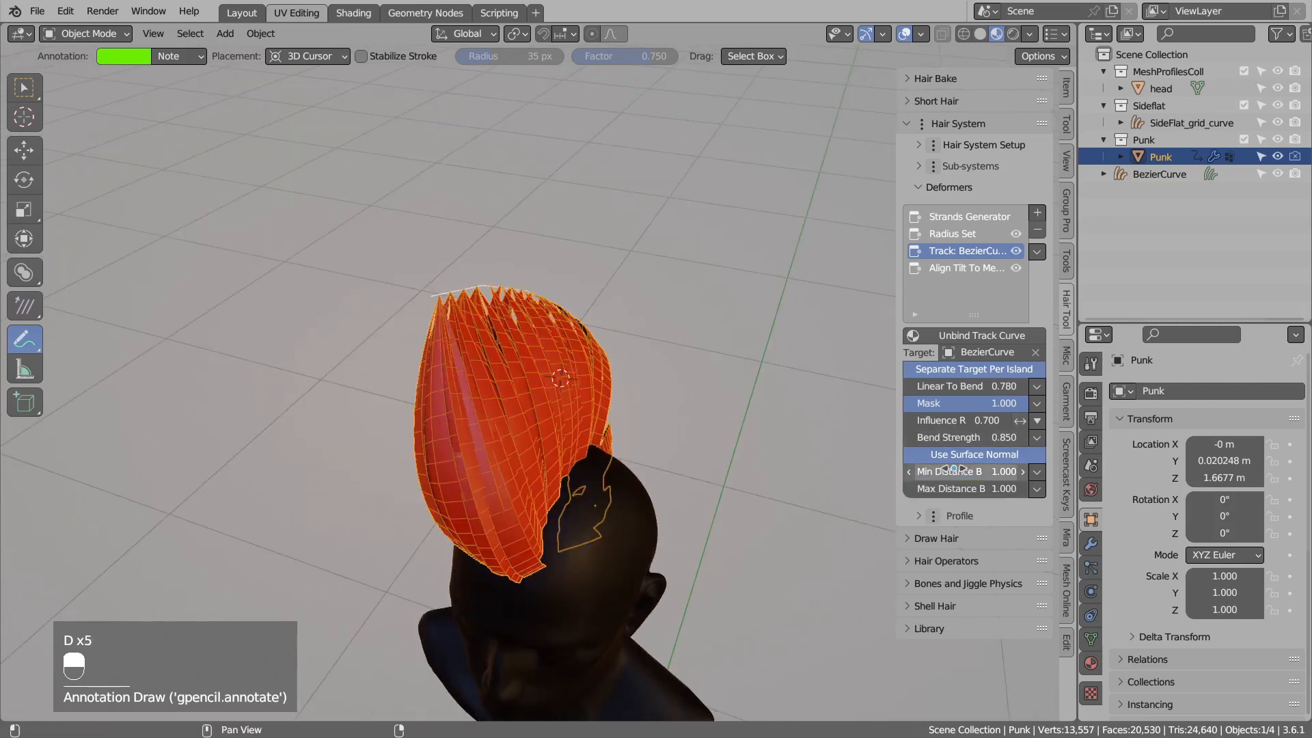
left_click_drag(895, 487, 858, 486)
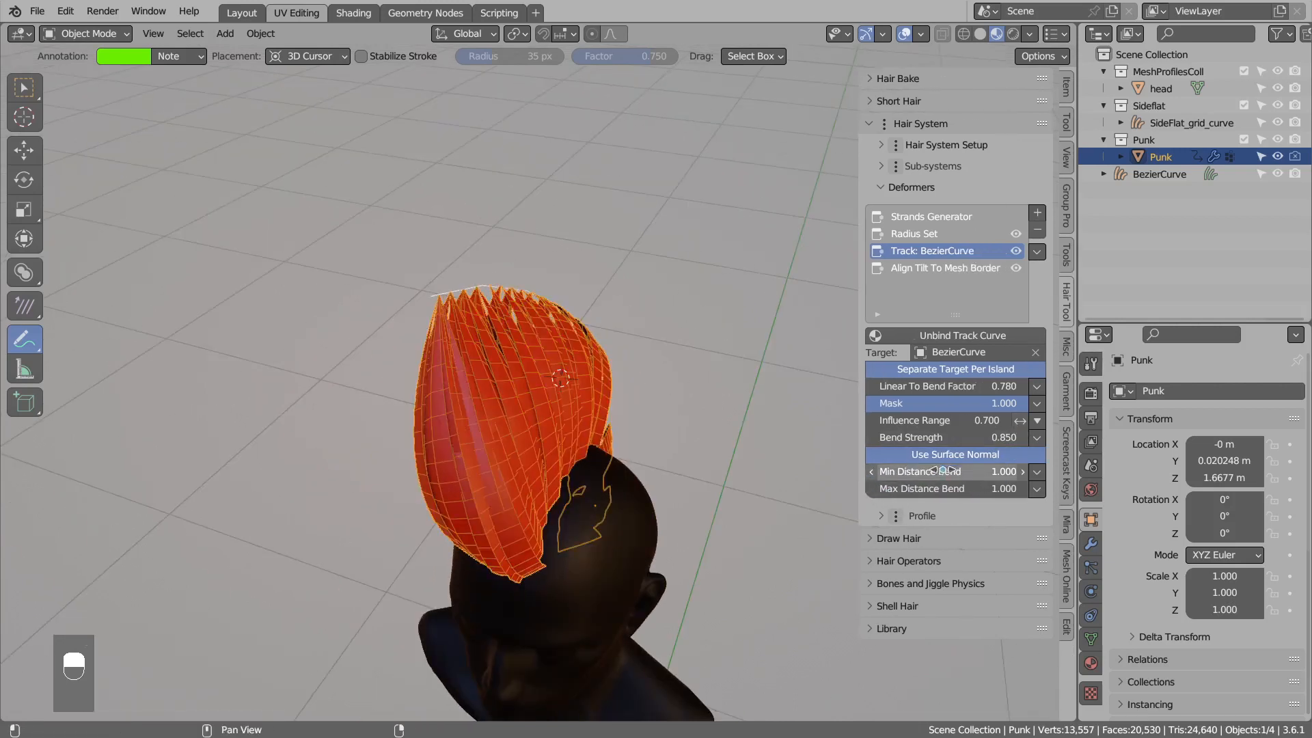
left_click_drag(974, 473, 867, 472)
Annotate the short rear strands nearest the tracking curve, and erase the strokes.
mouse_move(703, 443)
middle_mouse_down()
mouse_move(561, 403)
mouse_move(585, 521)
mouse_move(624, 562)
middle_mouse_up()
left_click_drag(581, 526, 643, 542)
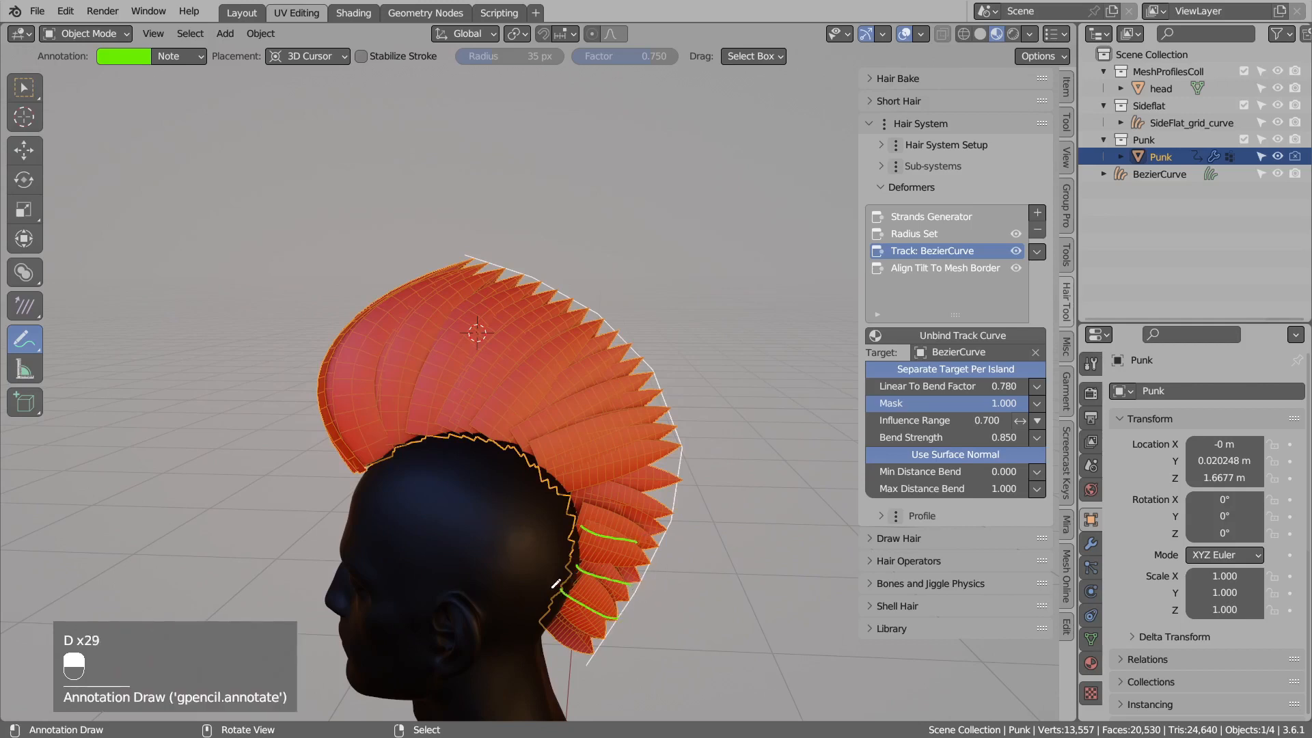
middle_click_drag(615, 496, 590, 532)
right_click_drag(590, 533, 569, 564)
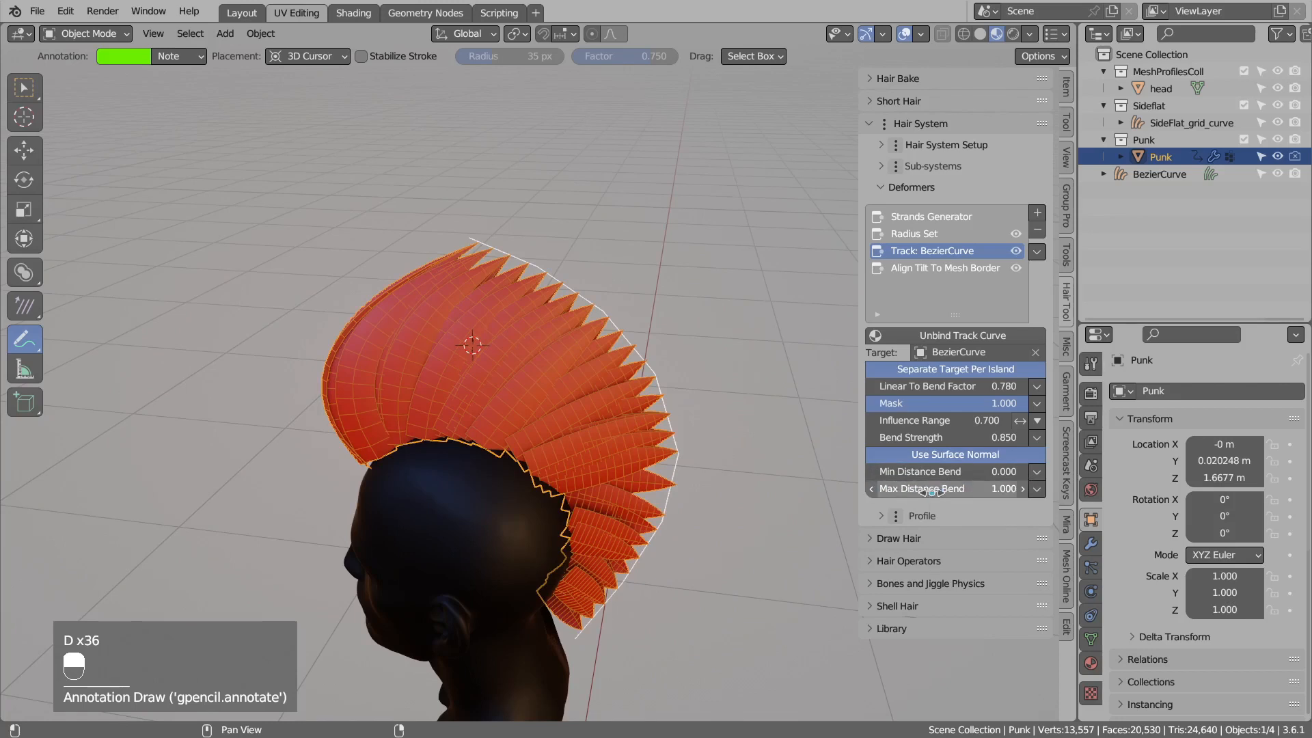
Set Max Distance Bend to 0.000, annotate the front strand from root toward tip, and erase the stroke.
left_click_drag(972, 489, 871, 489)
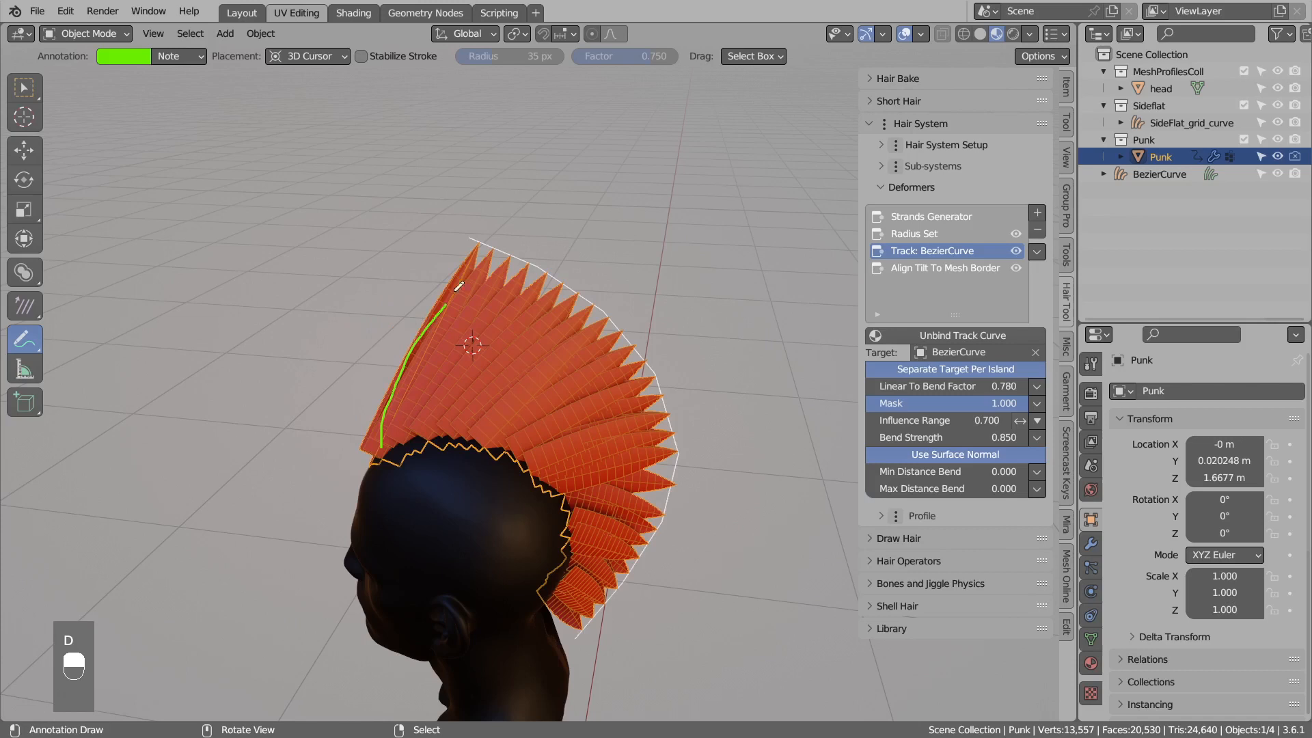
right_click_drag(448, 304, 403, 365)
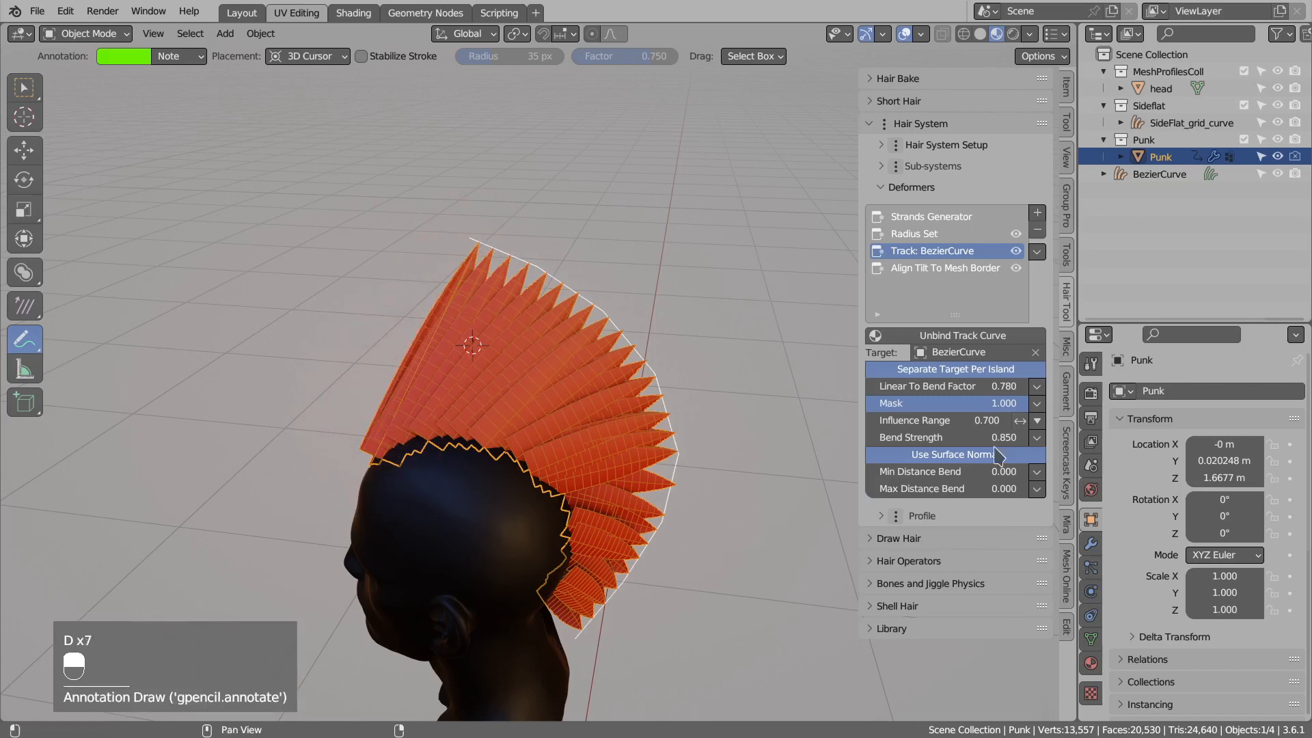
Set the track deformer's Max Distance Bend to 1.000 and Min Distance Bend to 0.720.
left_click_drag(960, 489, 1065, 472)
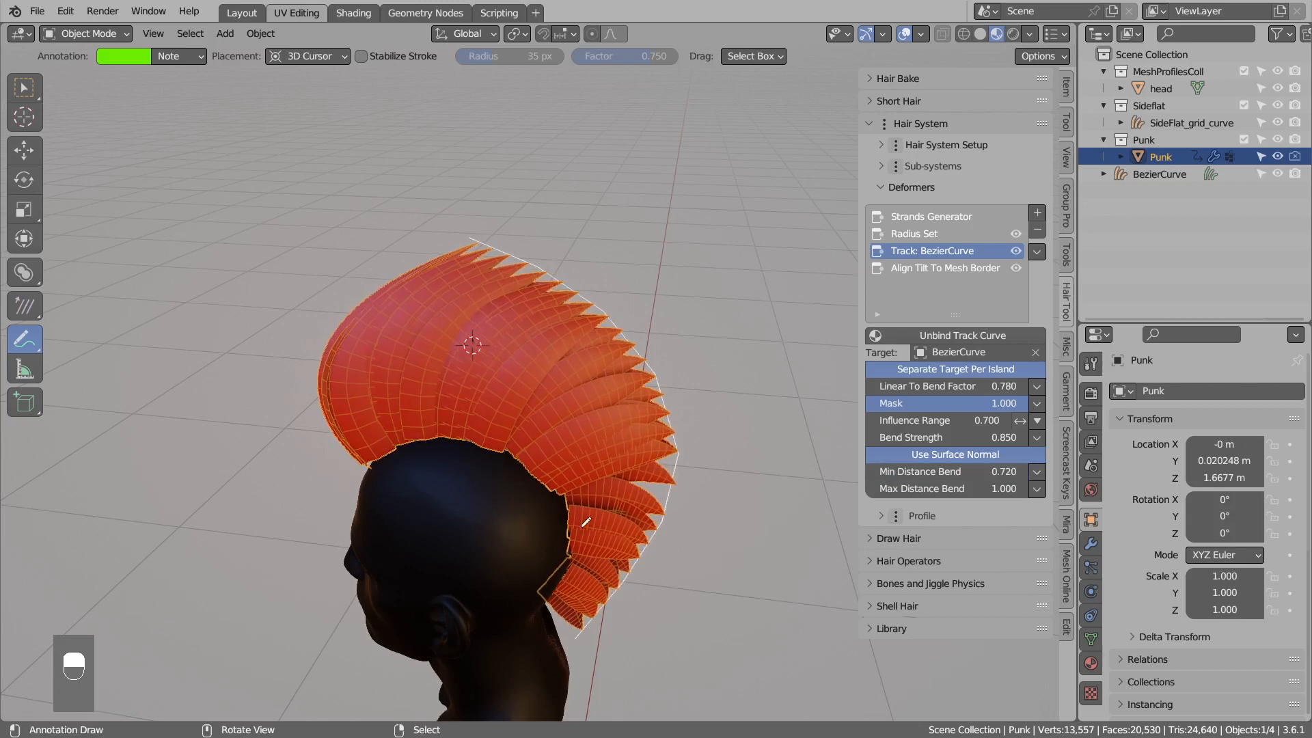
middle_click_drag(639, 478, 588, 479)
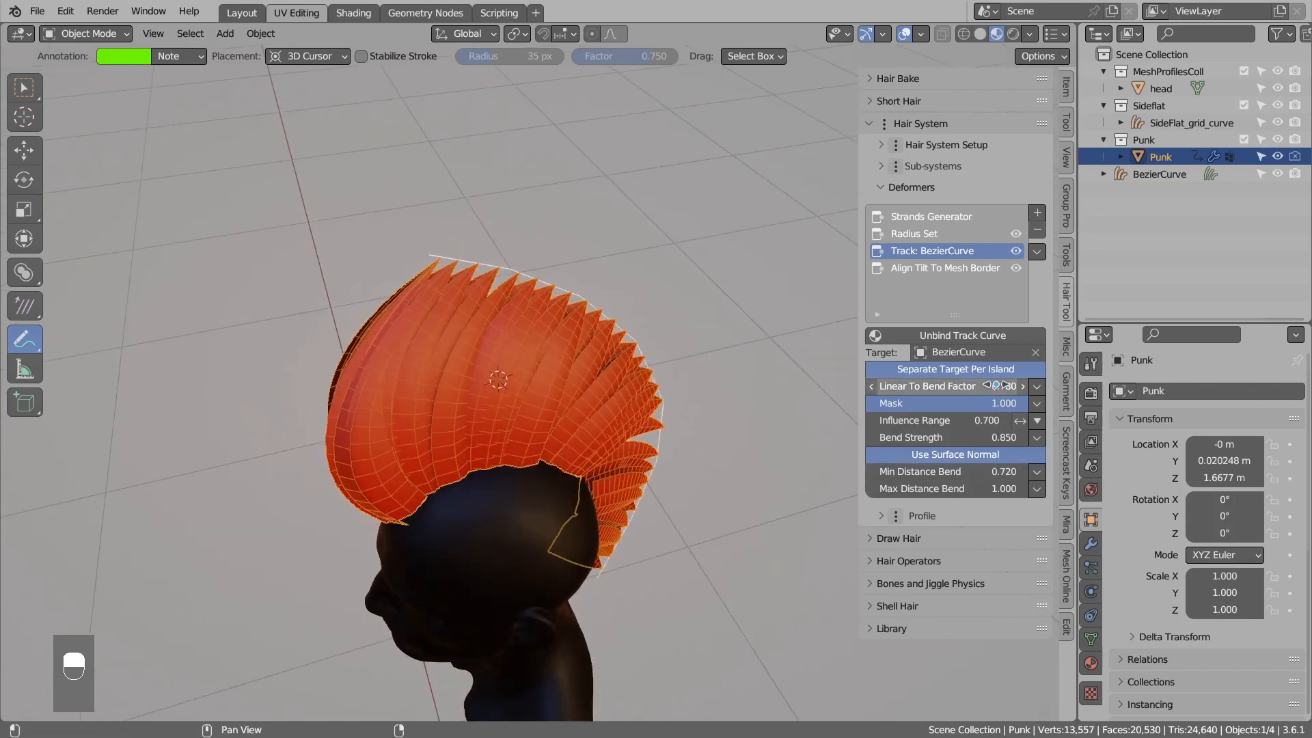
middle_click_drag(772, 381, 758, 346)
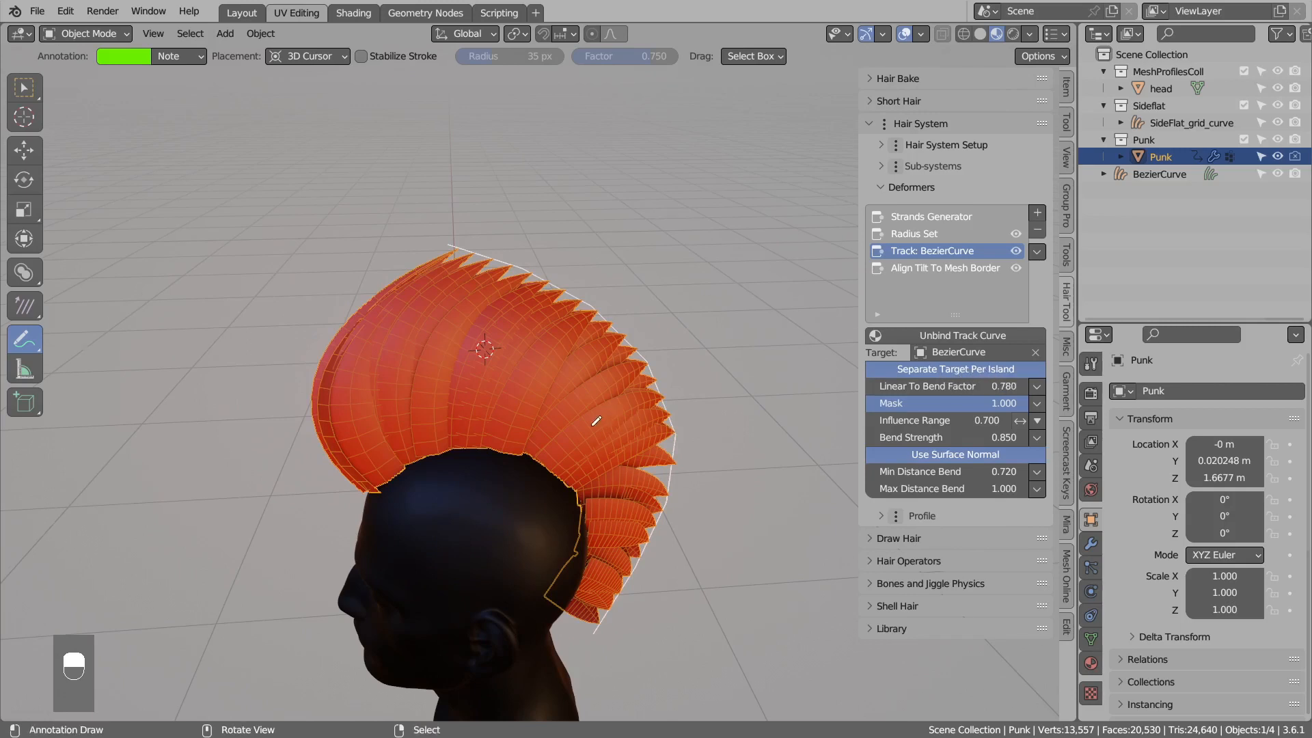
middle_click_drag(595, 421, 505, 449)
right_click(502, 451)
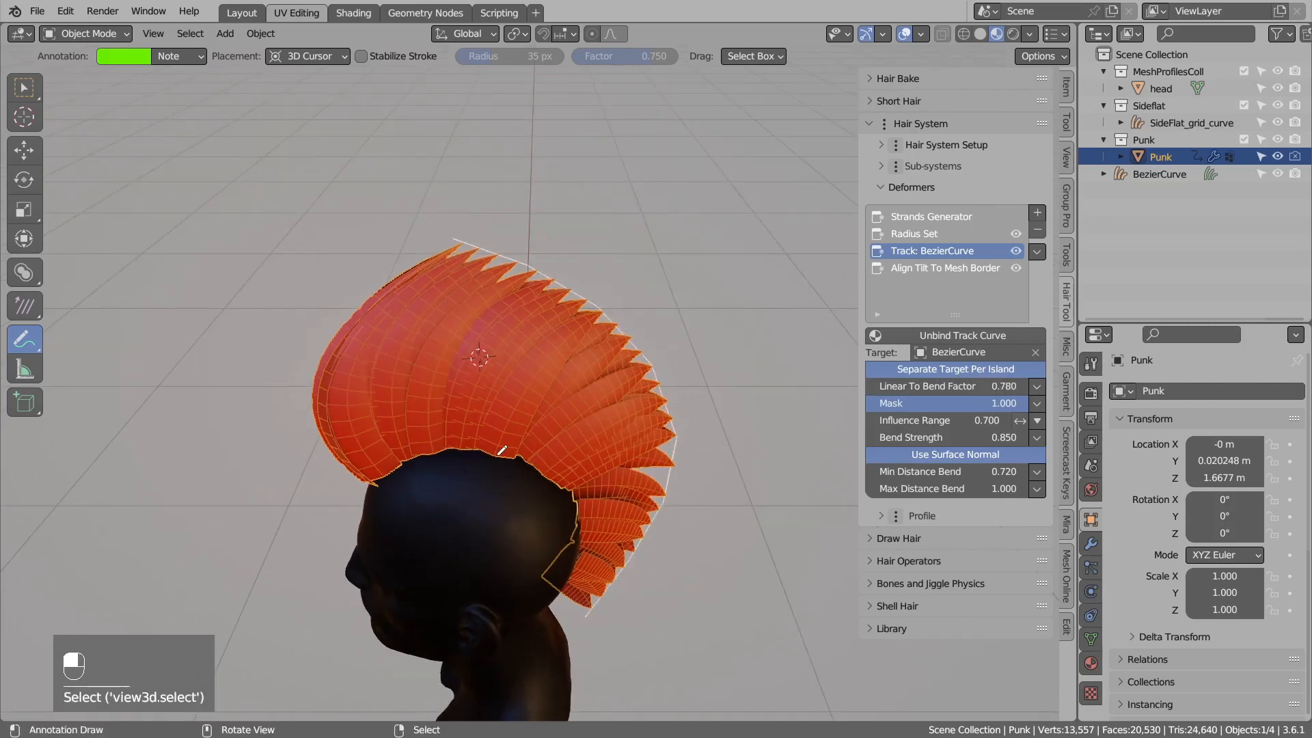
Expand the Punk object in the outliner, disable its modifiers, and open its base scalp mesh for editing.
left_click(1142, 157)
left_click(1120, 157)
key("Tab")
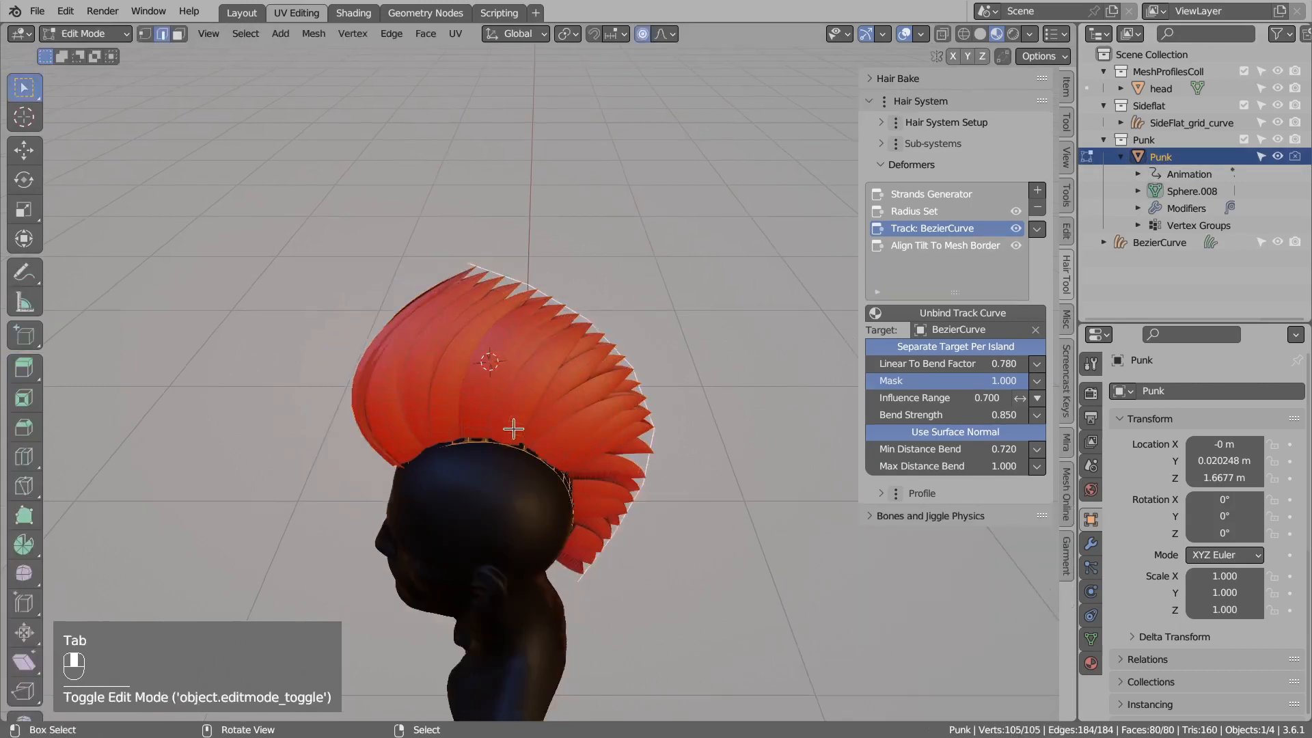
key("a")
key("Tab")
key("q")
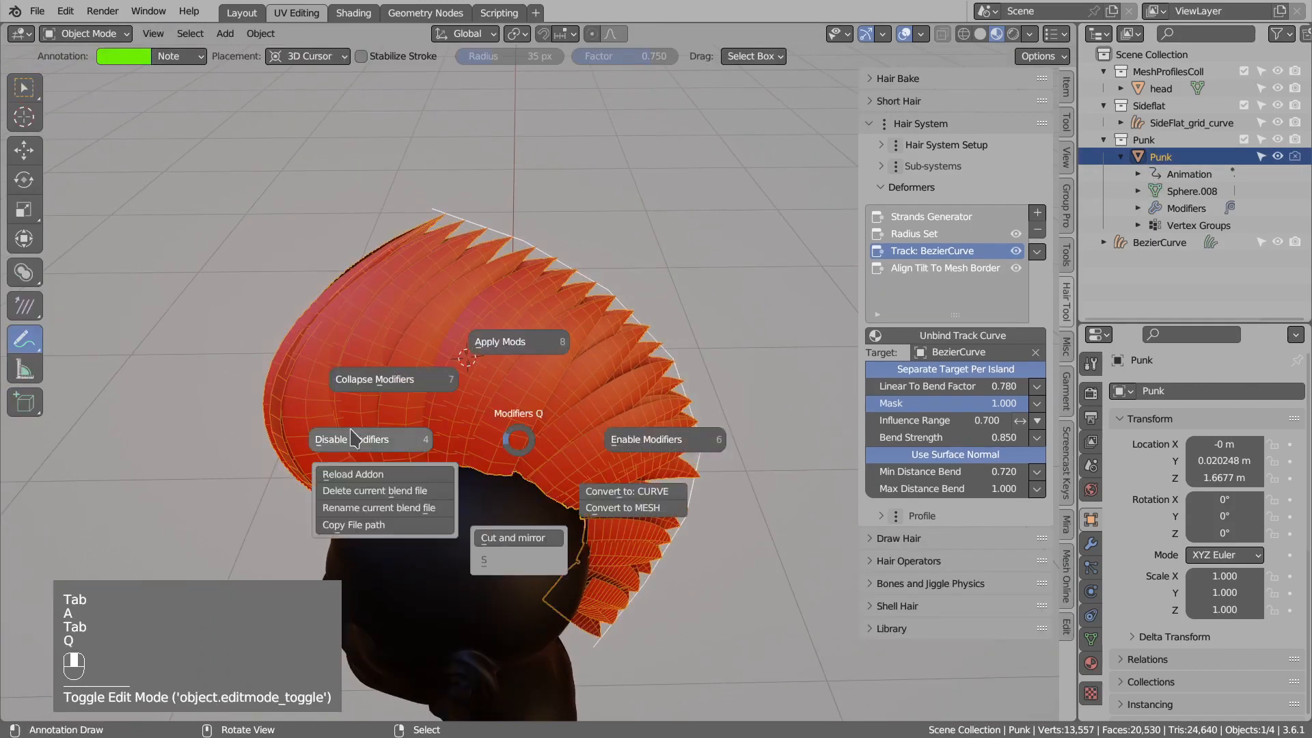
left_click(362, 440)
key("Tab")
middle_click_drag(466, 448, 550, 457)
Try moving part of the Punk scalp mesh, and undo the move.
key("a")
right_click(485, 448)
key("4")
key("g")
left_click(558, 394)
key("ctrl+z")
scroll(550, 457, "up", 2)
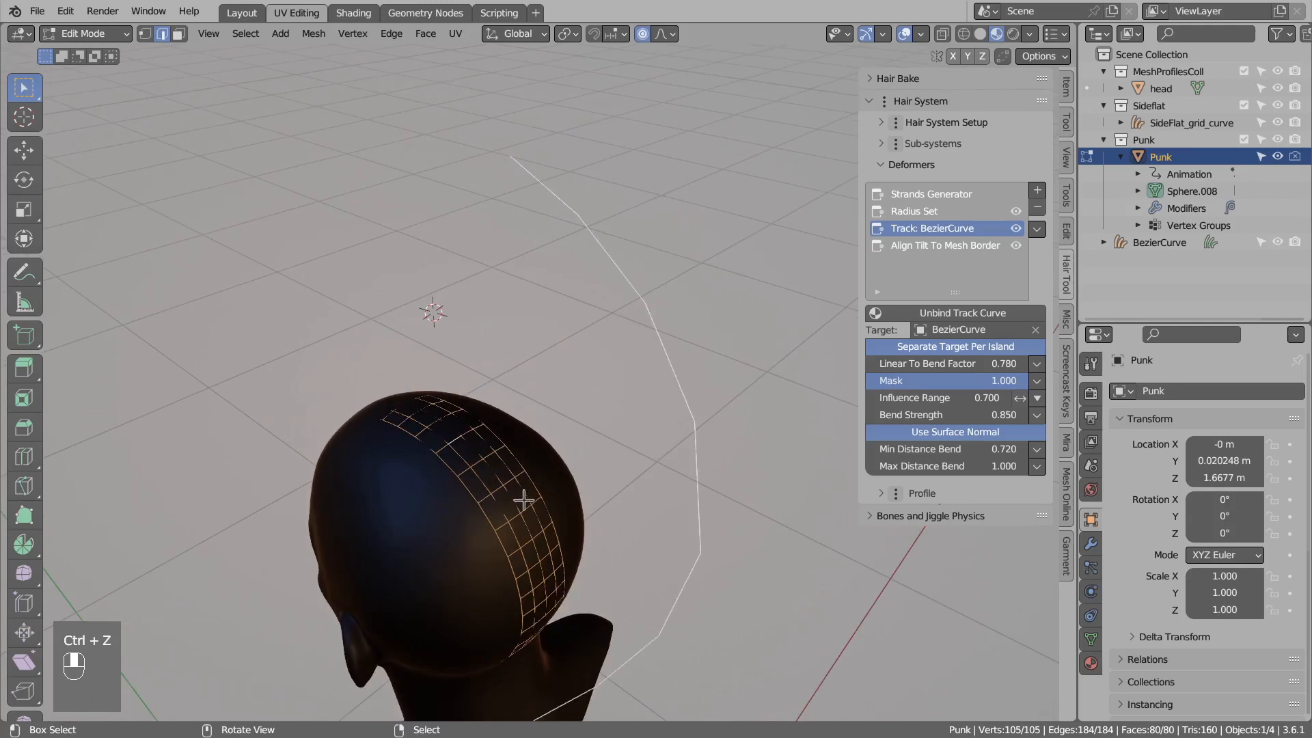
Select a face row low on the rear scalp mesh and grow the selection upward over the back of the head.
key("3")
left_click(533, 601, "alt")
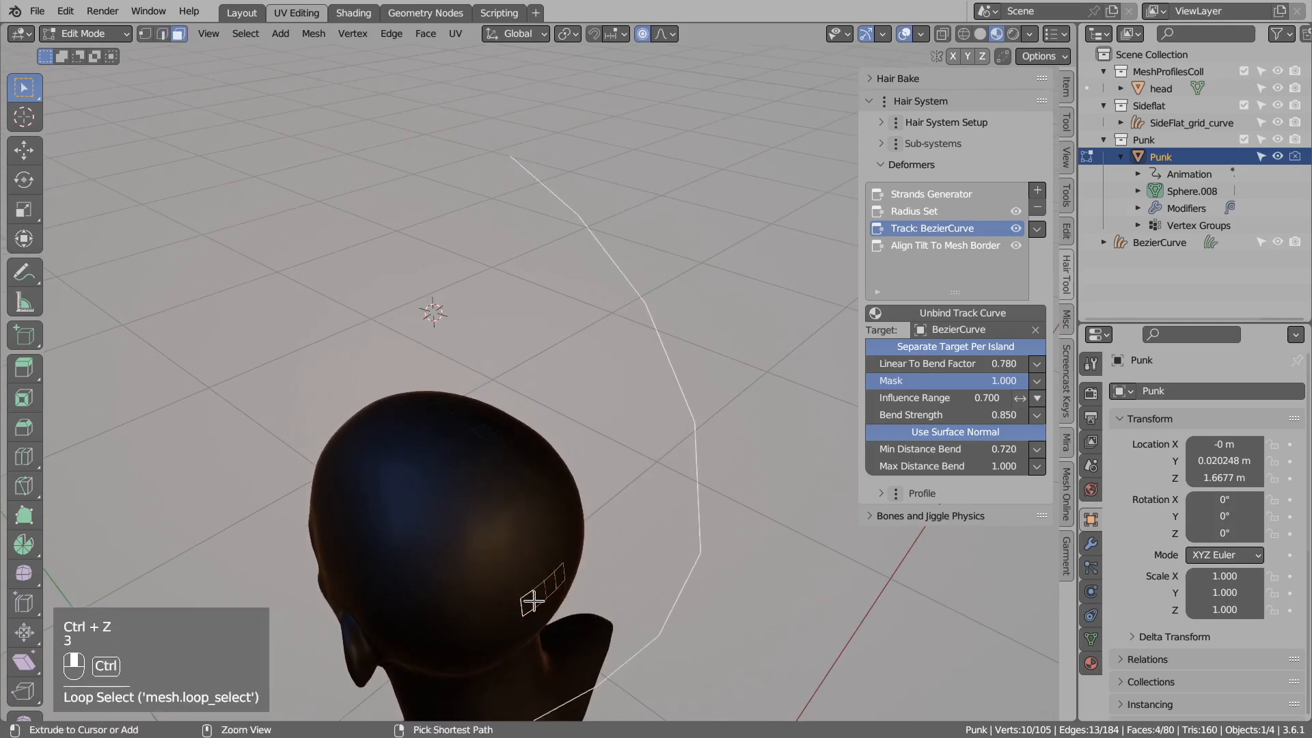
key("ctrl+KP_Add")
key("ctrl+KP_Add")
key("ctrl+KP_Add")
key("ctrl+KP_Add")
key("ctrl+KP_Subtract")
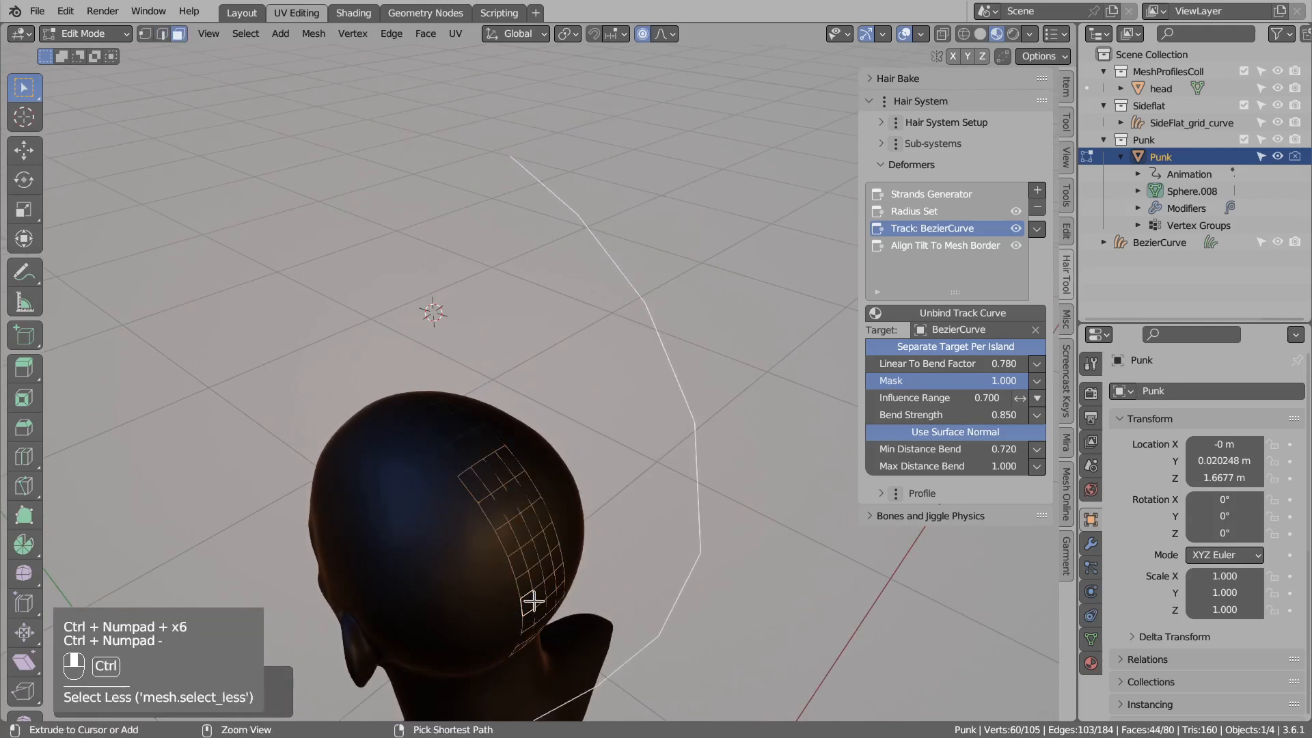
Split the selected rear scalp faces into their own island and move the island to show it is detached.
key("y")
key("g")
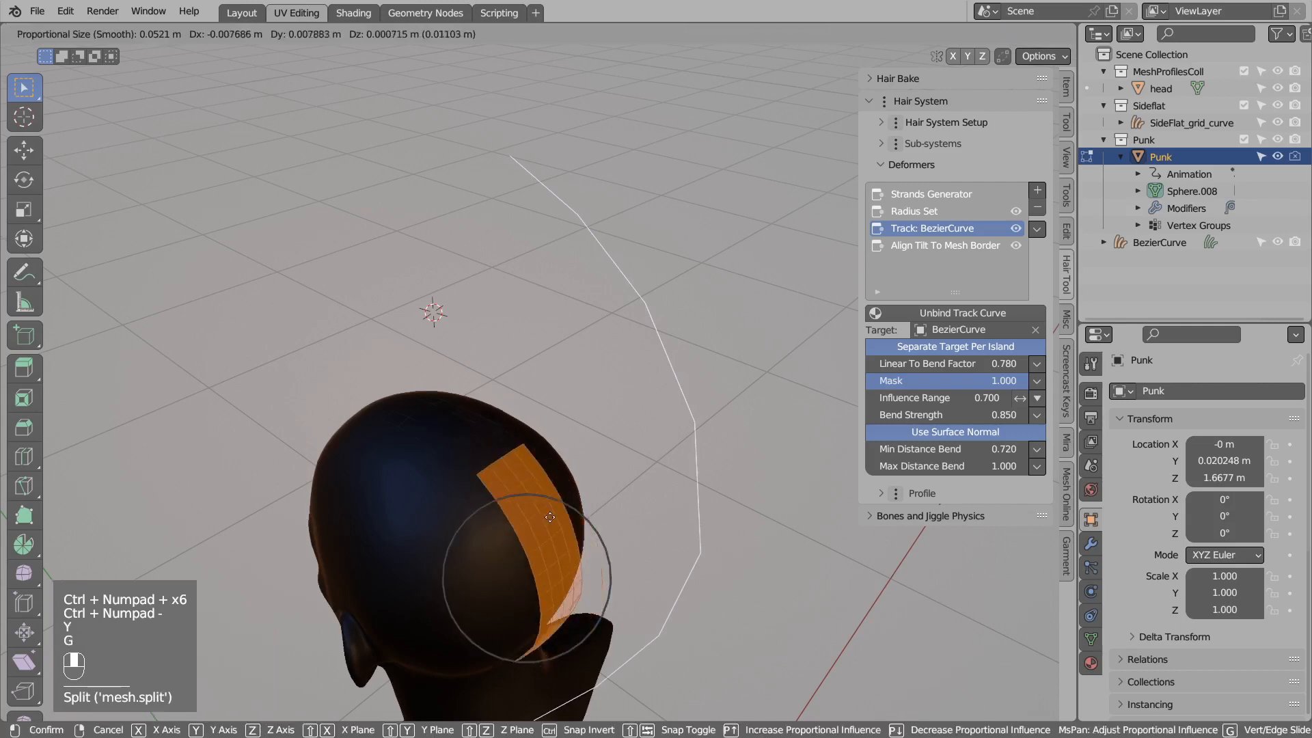
right_click(527, 545)
middle_click_drag(527, 545, 581, 508)
key("g")
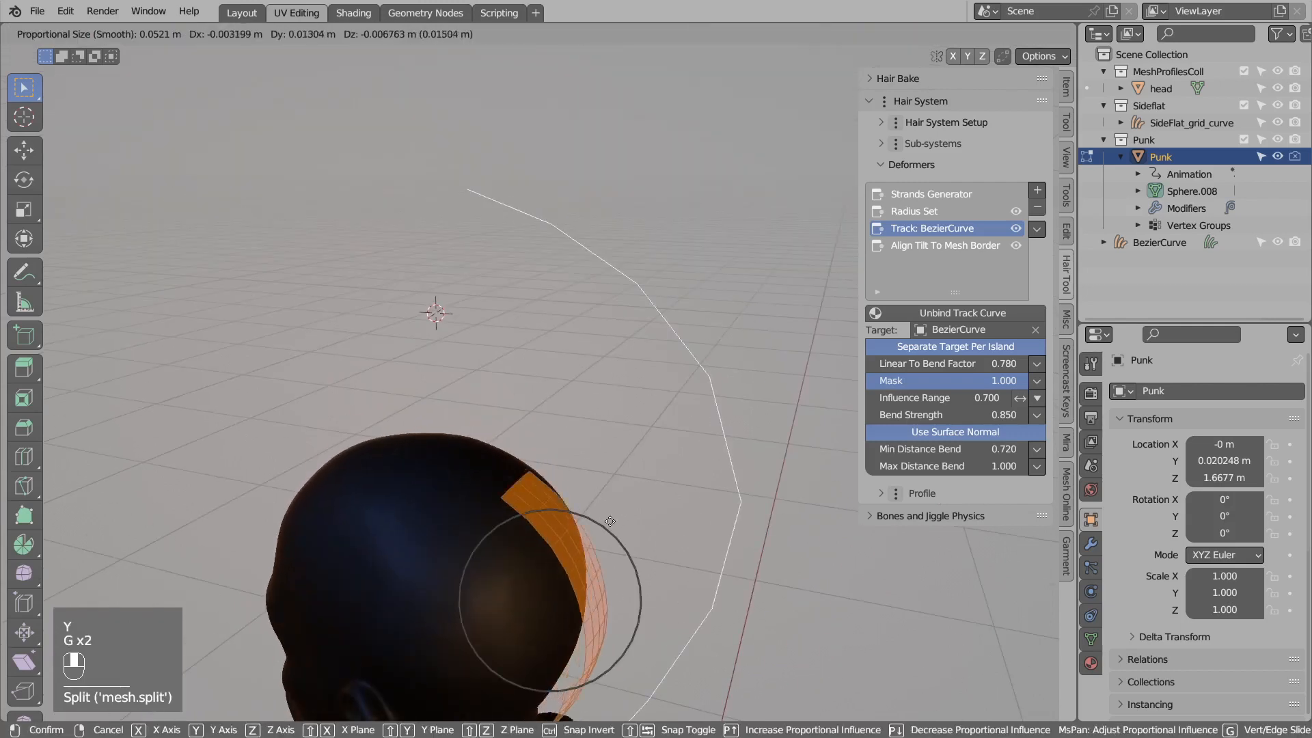
left_click(627, 502)
middle_click_drag(617, 481, 507, 442)
key("a")
key("g")
left_click(524, 473)
Select the edge loop running over the crown of the scalp mesh and try to rip it.
key("3")
key("2")
key("3")
right_click(506, 442, "alt")
key("2")
right_click(504, 464, "alt")
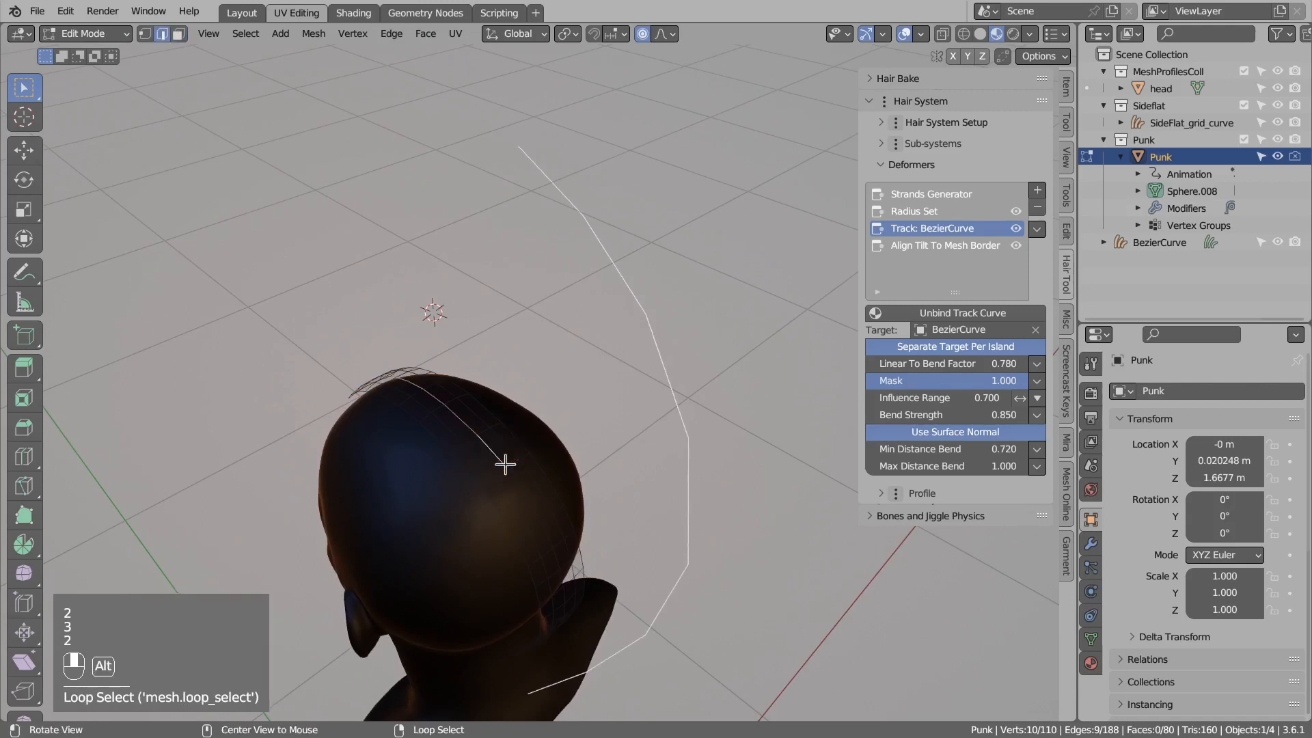
key("v")
key("v")
key("a")
Select the whole linked front scalp island, move it away from the rear island, and leave mesh editing.
left_click(470, 447)
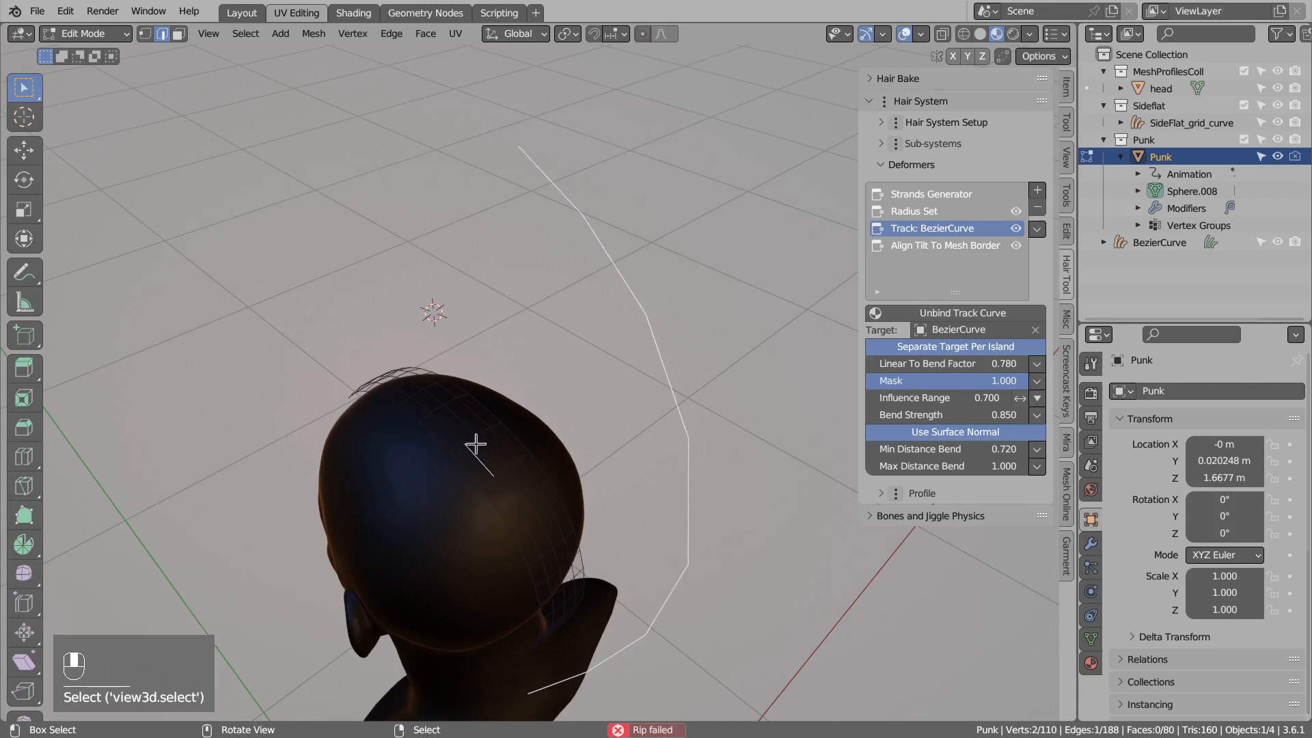
key("4")
key("g")
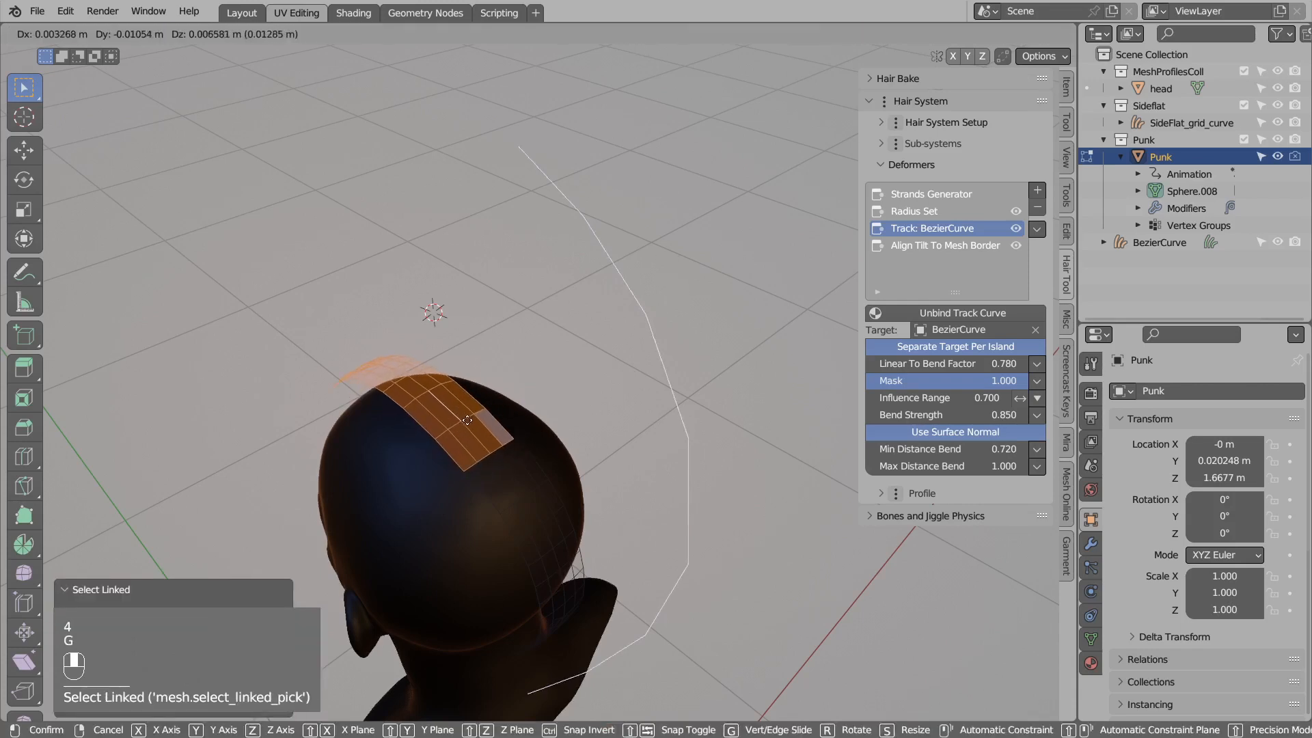
left_click(468, 420)
key("a")
middle_click_drag(483, 444, 479, 446)
key("Tab")
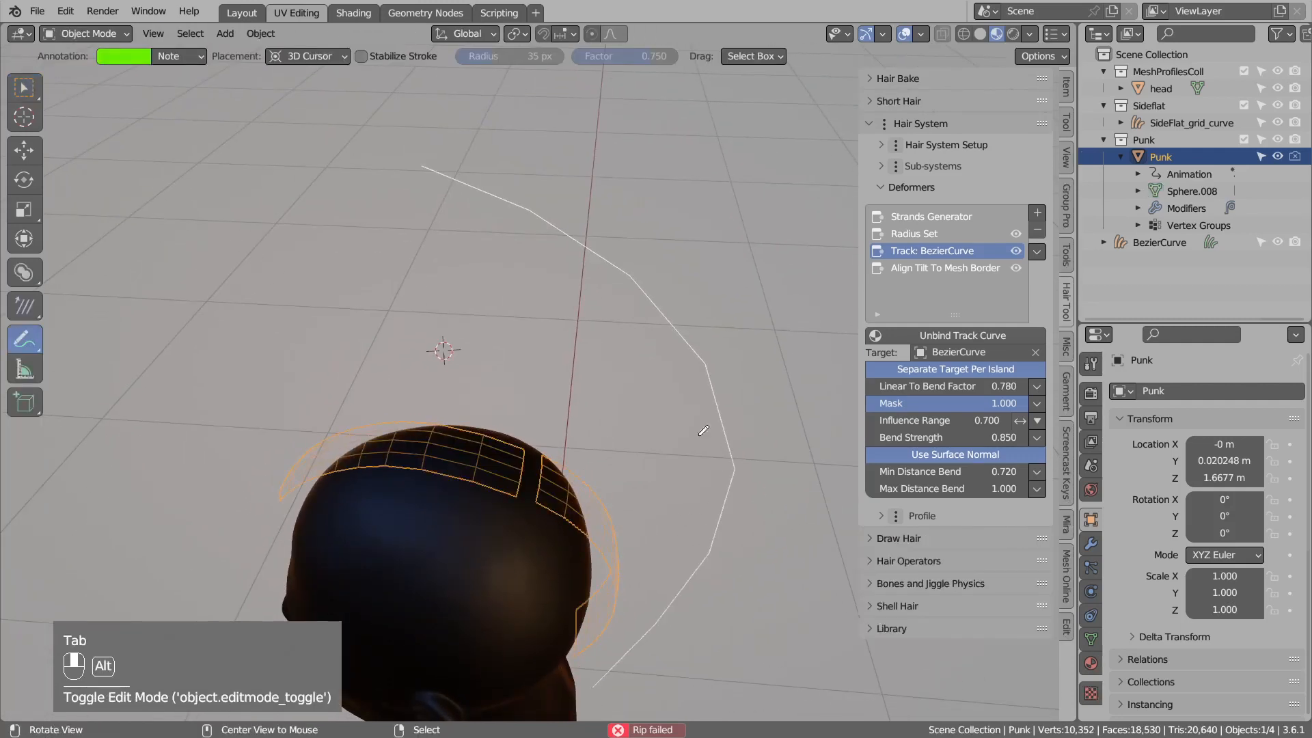
Re-enable the Punk object's modifiers and inspect how the hair follows the track curve on the separated islands.
key("q")
left_click(591, 445)
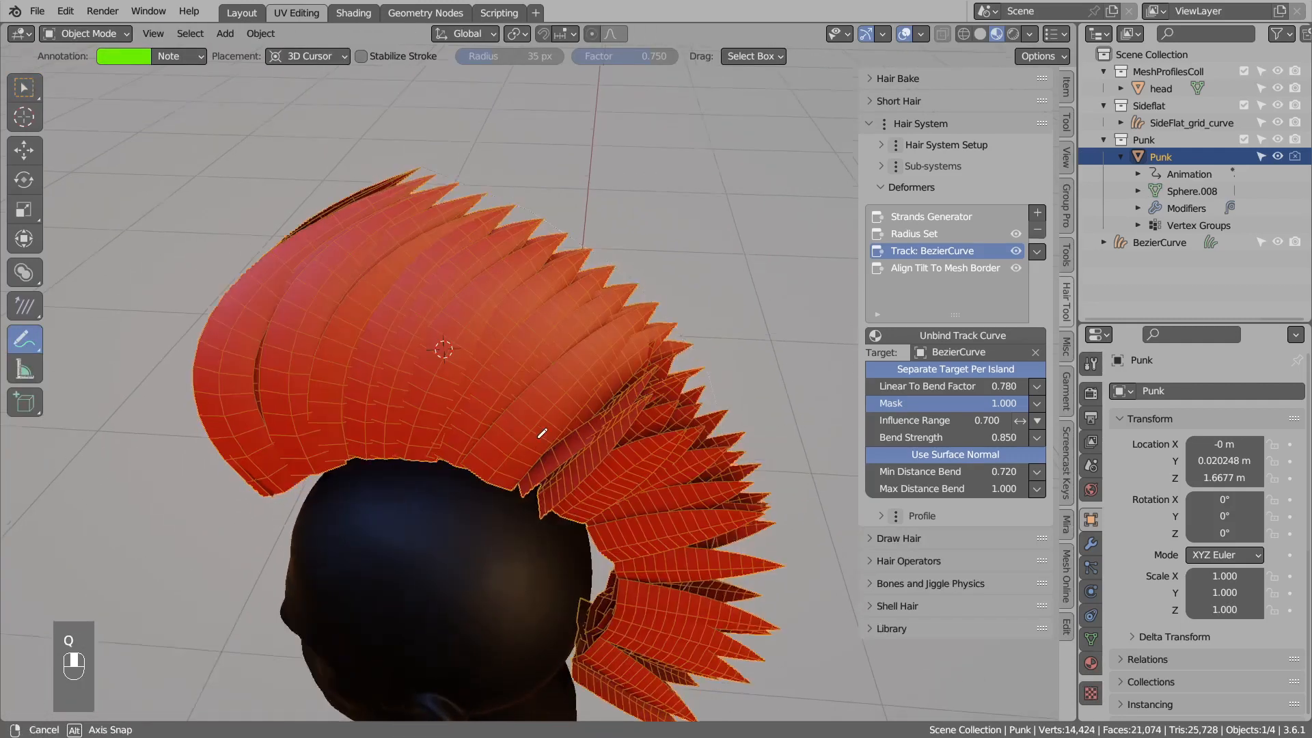
middle_click_drag(591, 445, 635, 491)
right_click(643, 438)
middle_click_drag(643, 439, 652, 465)
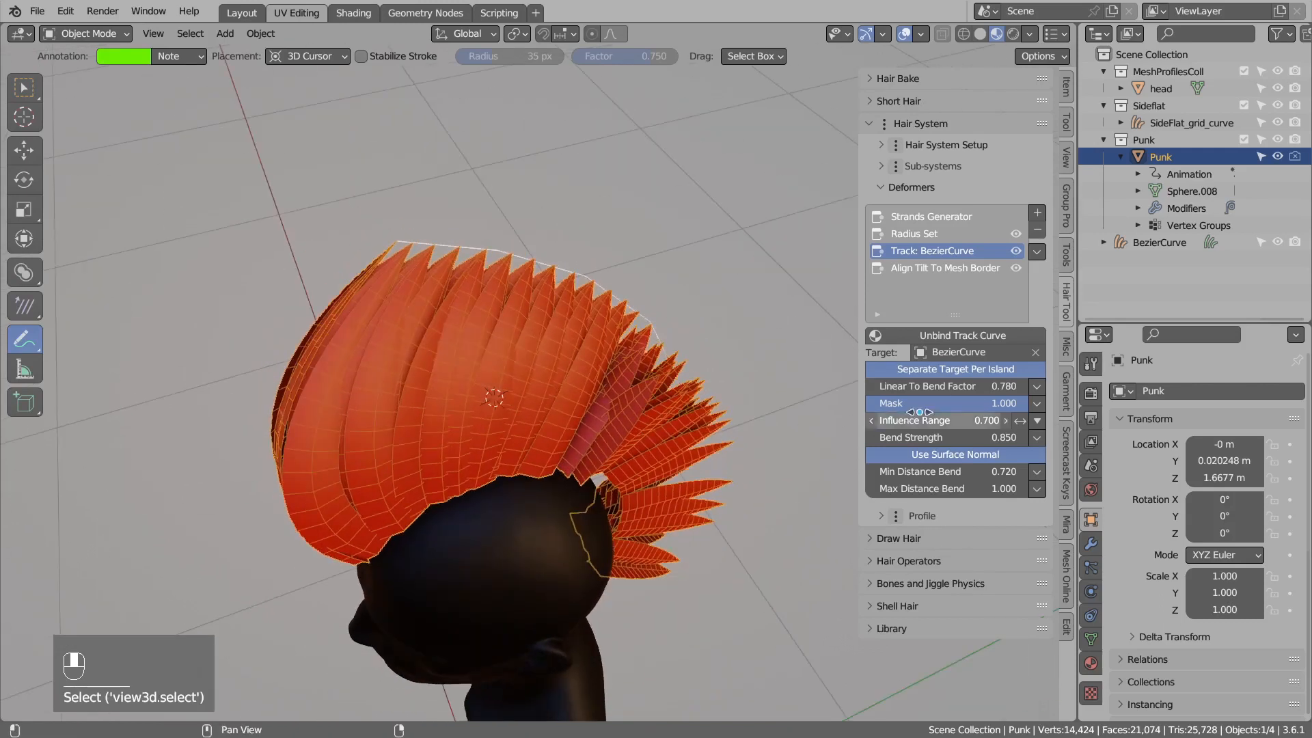
middle_click_drag(557, 382, 574, 345)
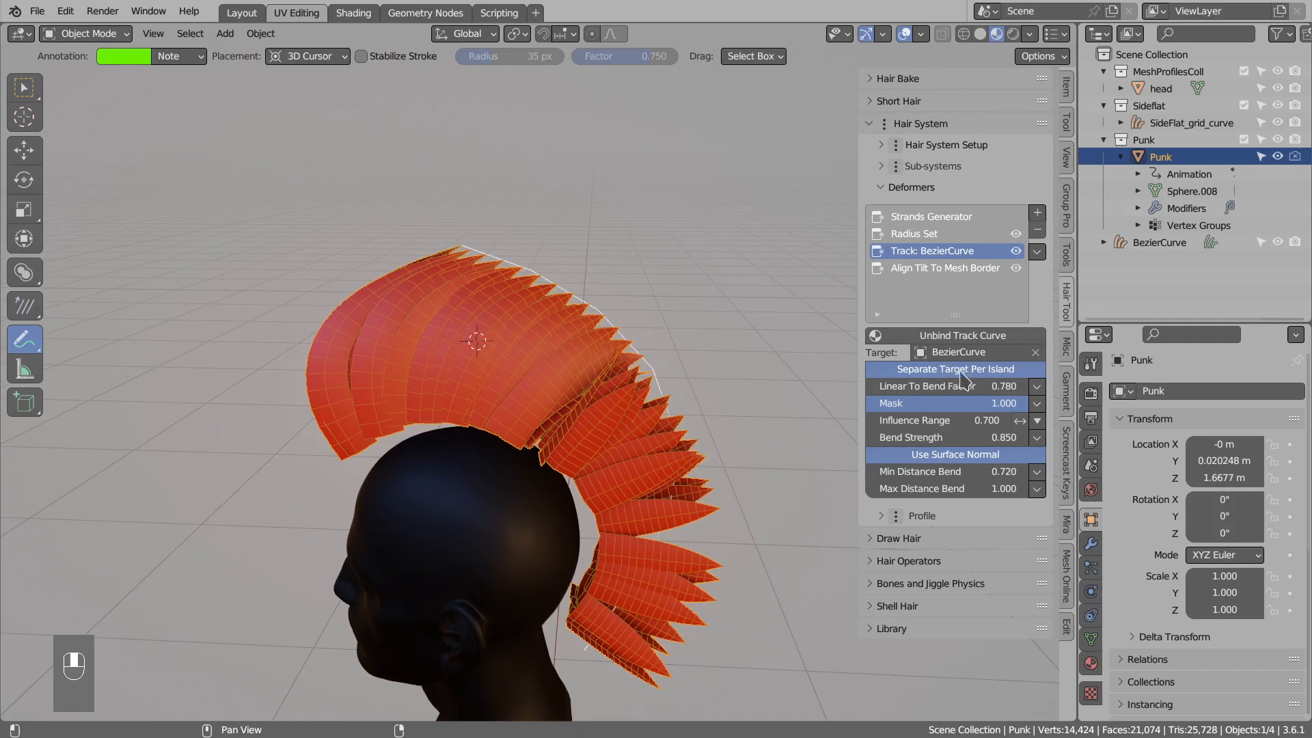
middle_click_drag(631, 398, 513, 441)
Open BezierCurve for editing, select all its points, and move them to test the tracking.
left_click(640, 361)
key("Tab")
key("a")
key("g")
right_click(653, 372)
key("g")
left_click(542, 409)
Annotate the hair roots of the front and rear islands, and erase the strokes.
key("d")
left_click_drag(524, 424, 489, 395)
mouse_move(350, 442)
left_mouse_down()
mouse_move(530, 425)
mouse_move(432, 459)
left_mouse_up()
mouse_move(432, 459)
right_mouse_down()
mouse_move(385, 463)
mouse_move(478, 456)
right_mouse_up()
middle_click_drag(479, 455, 555, 449)
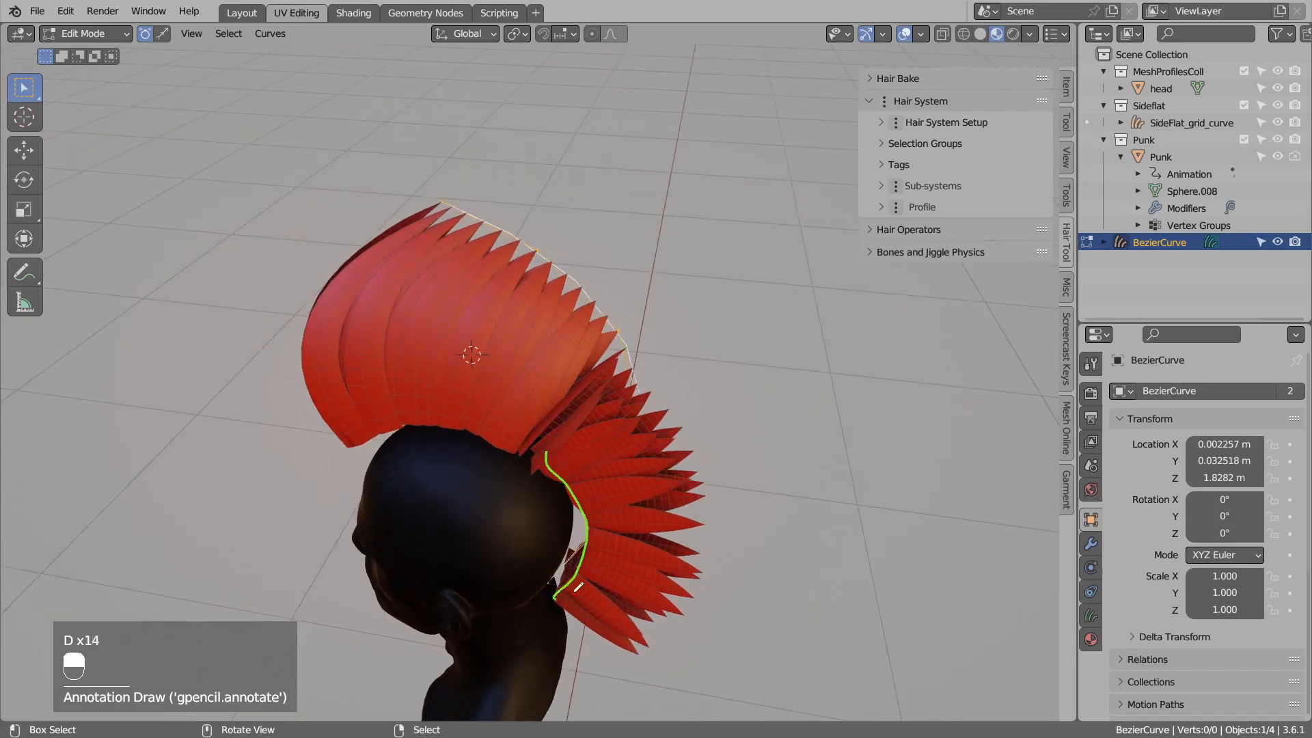
left_click_drag(575, 589, 568, 453)
left_click_drag(550, 564, 615, 533)
right_click_drag(589, 469, 652, 509)
mouse_move(613, 505)
middle_mouse_down()
mouse_move(571, 386)
mouse_move(673, 348)
mouse_move(562, 364)
middle_mouse_up()
Move and rotate the track curve's points together over the front hair island.
key("g")
left_click(551, 362)
key("r")
left_click(670, 314)
key("g")
left_click(560, 362)
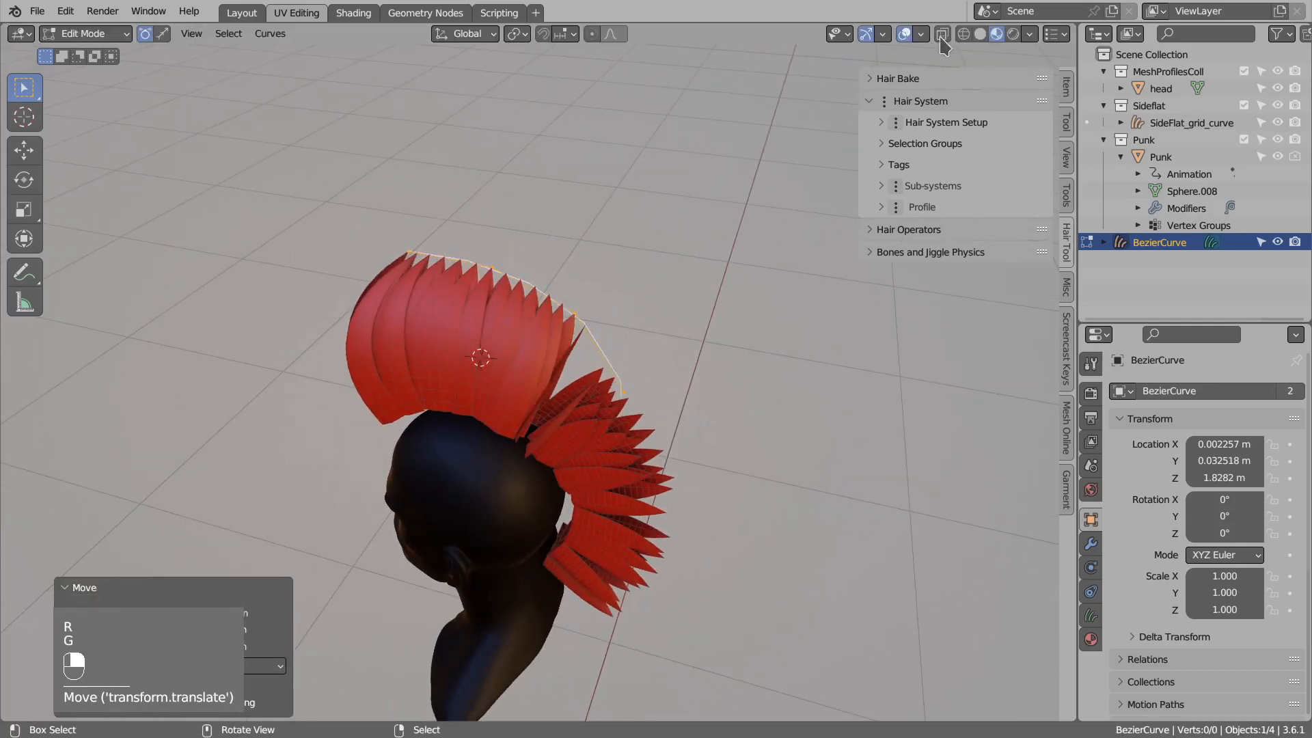
Show the object origins in the viewport overlays and reposition the track curve's points.
left_click(920, 34)
mouse_move(588, 375)
middle_mouse_down()
mouse_move(536, 371)
mouse_move(524, 344)
mouse_move(526, 354)
mouse_move(471, 335)
middle_mouse_up()
key("g")
left_click(550, 347)
Circle the track curve's origin with an annotation, and erase it.
key("d")
left_click_drag(477, 341, 476, 354)
middle_click_drag(480, 397, 477, 383)
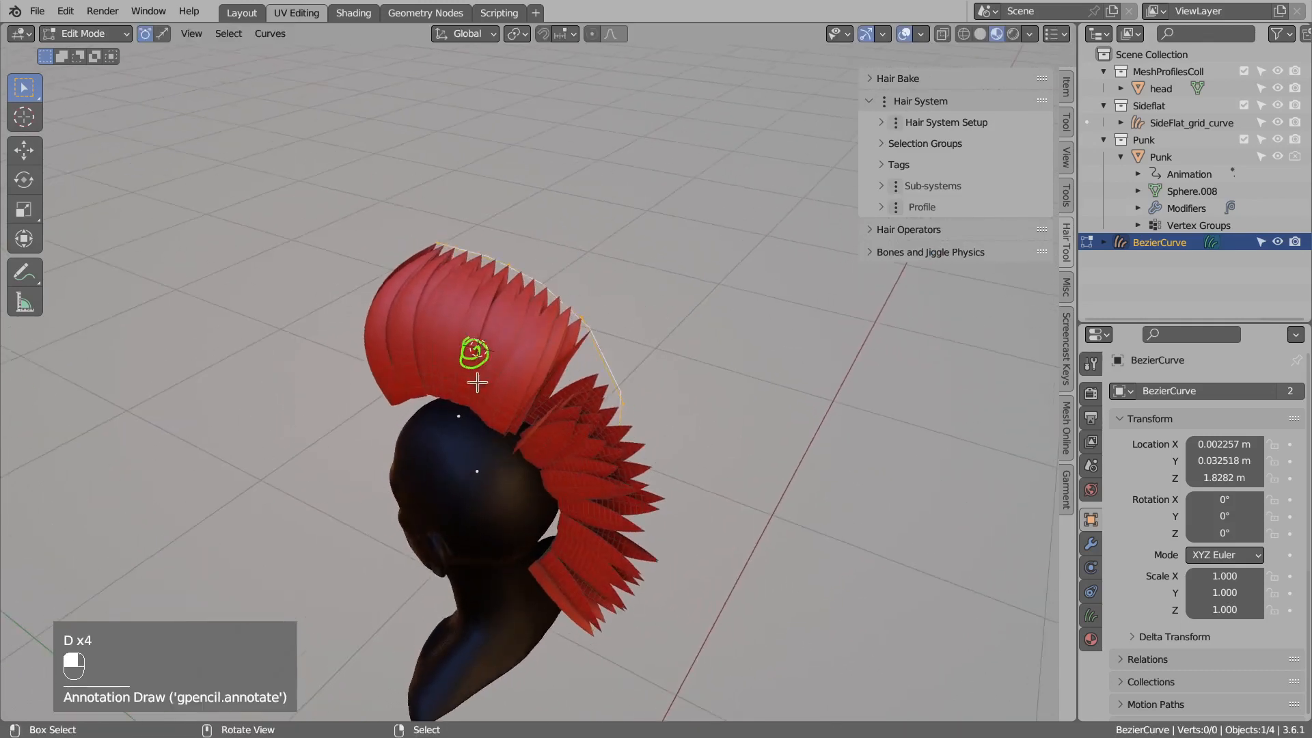
right_click_drag(407, 381, 476, 352)
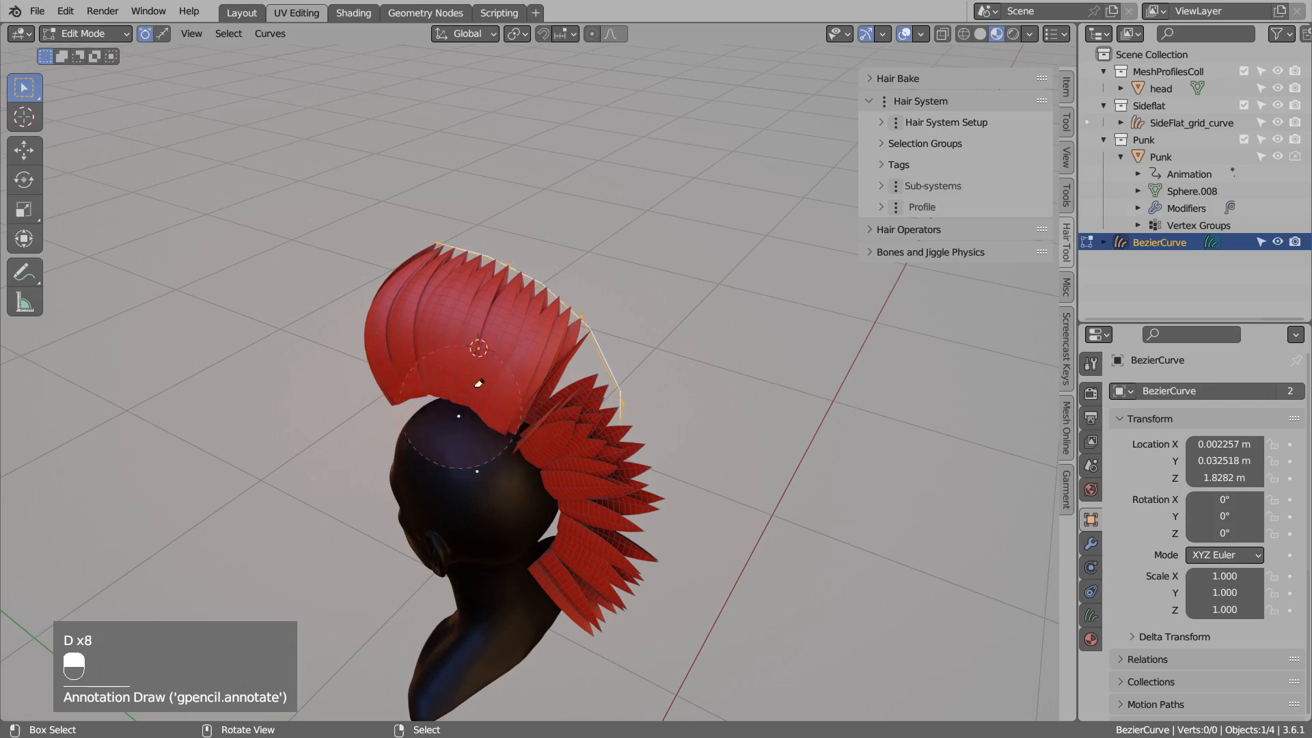
right_click(527, 317)
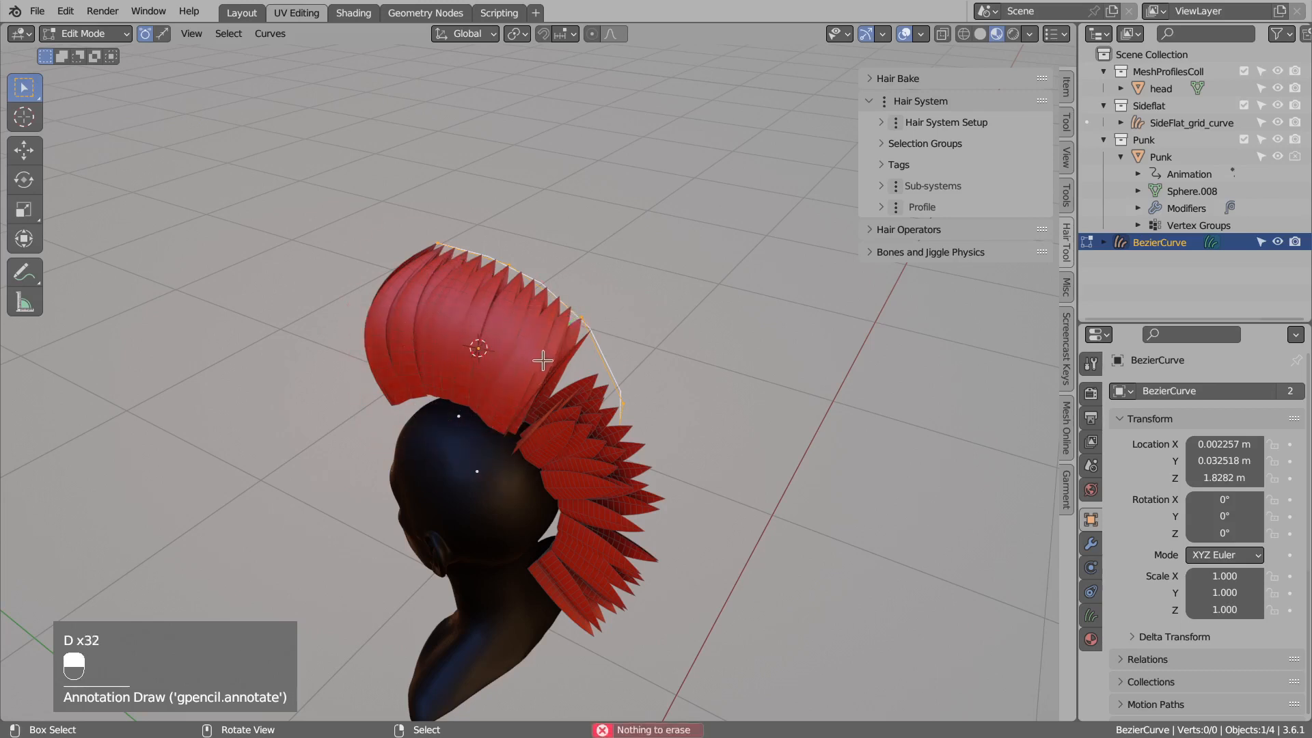
Leave curve editing, move the BezierCurve object behind the head, and briefly mark its new origin with an erased annotation.
middle_click_drag(542, 360, 612, 407)
left_click(599, 339)
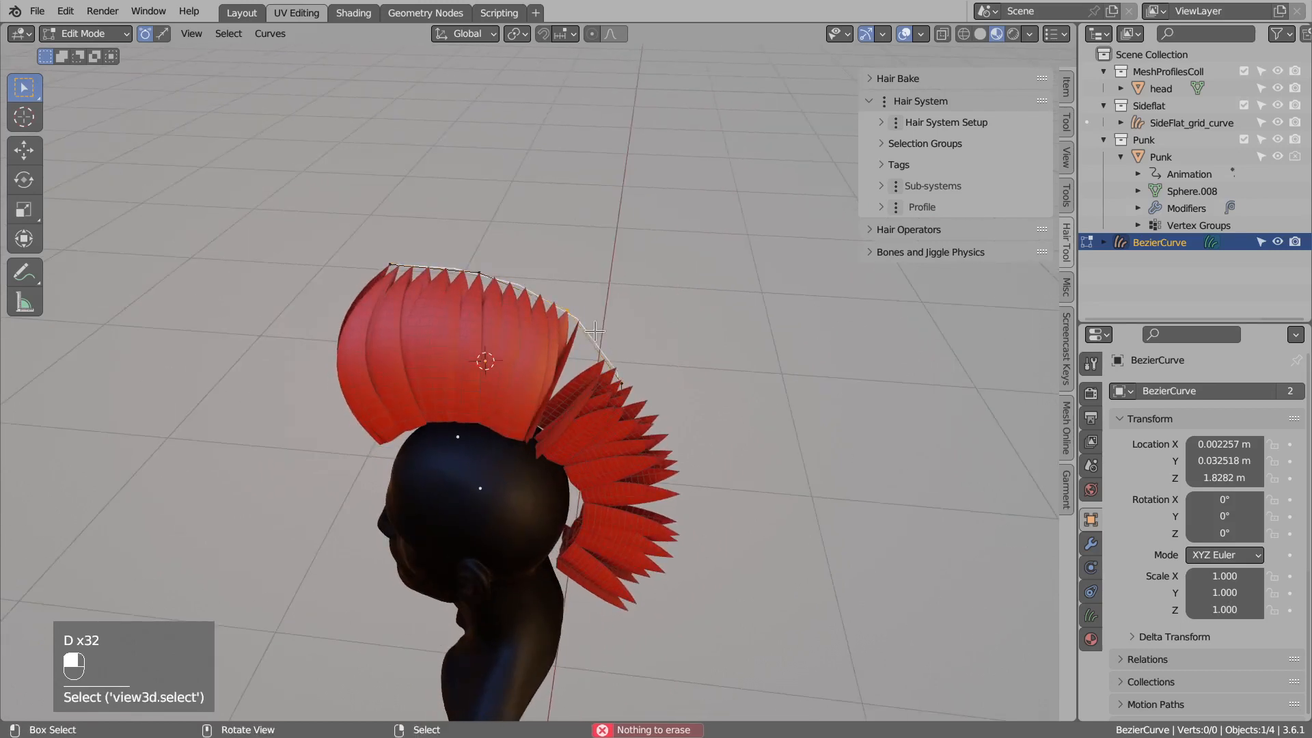
key("Tab")
key("g")
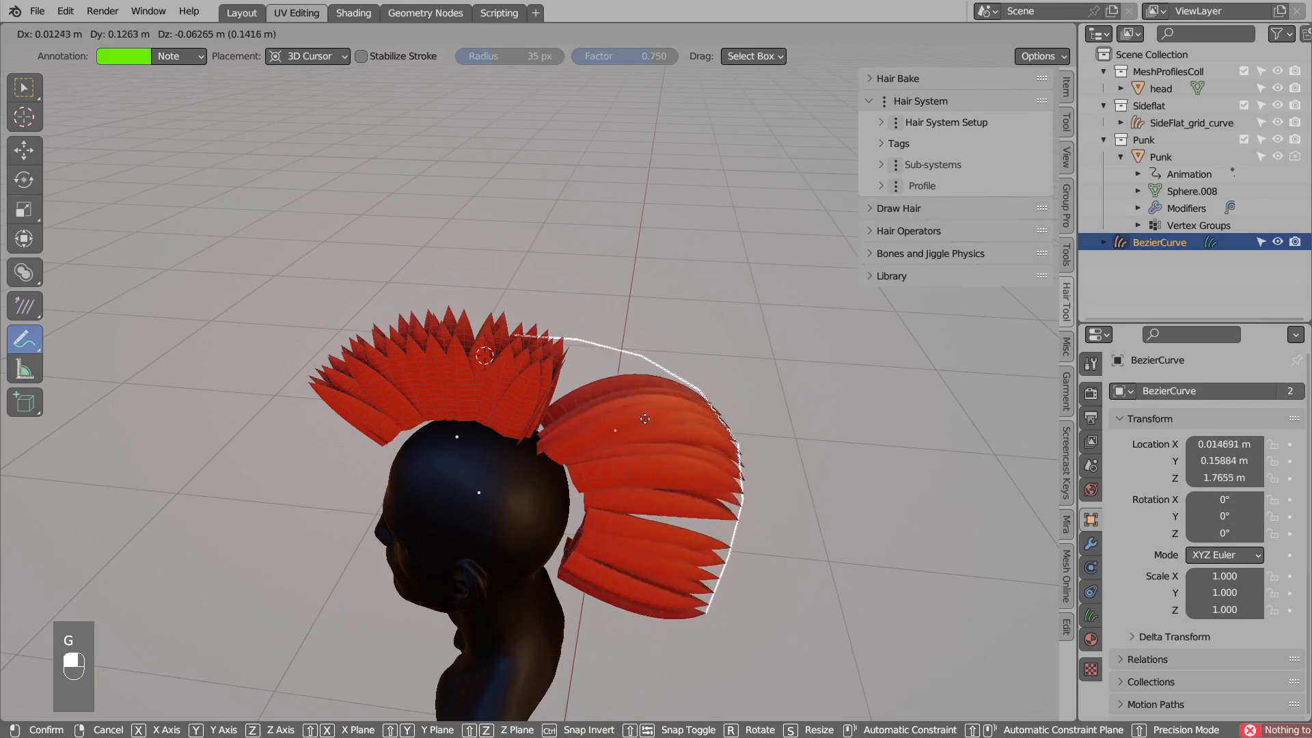
left_click(623, 424)
left_click_drag(619, 431, 614, 431)
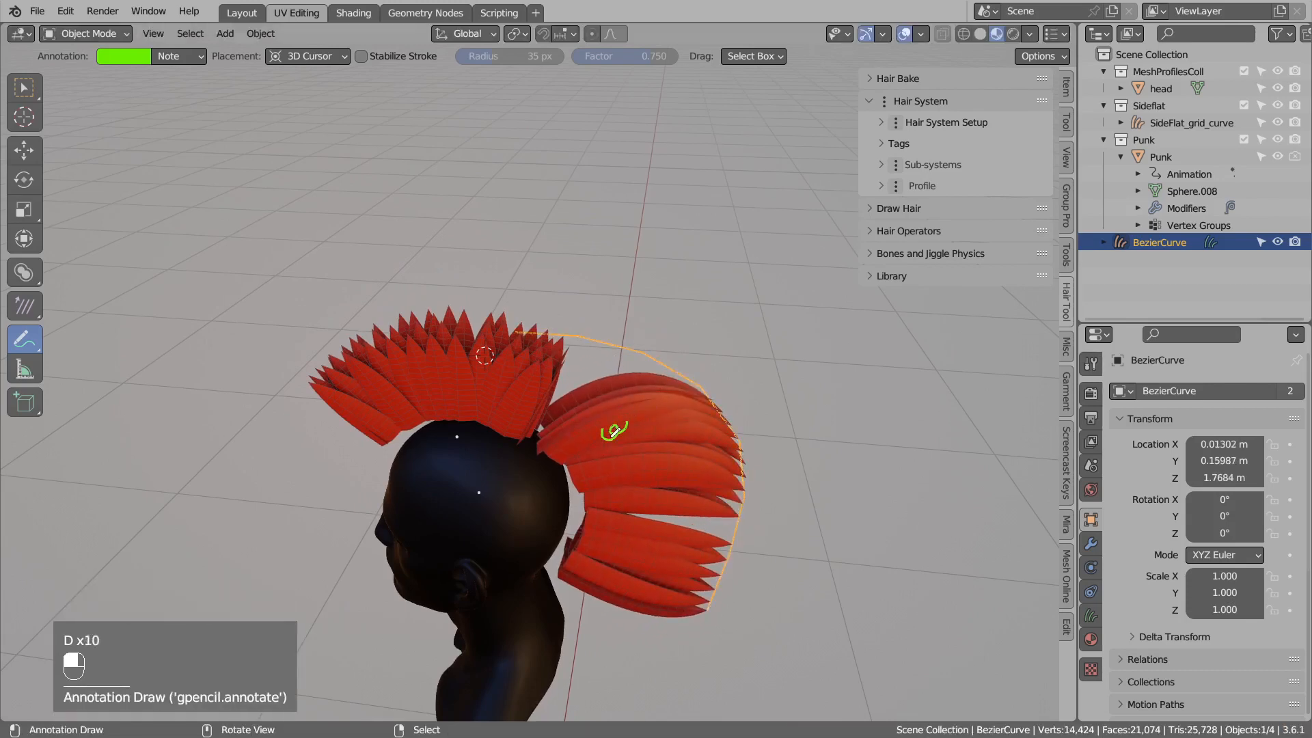
mouse_move(571, 448)
right_mouse_down()
mouse_move(567, 519)
mouse_move(560, 430)
right_mouse_up()
left_click(629, 437)
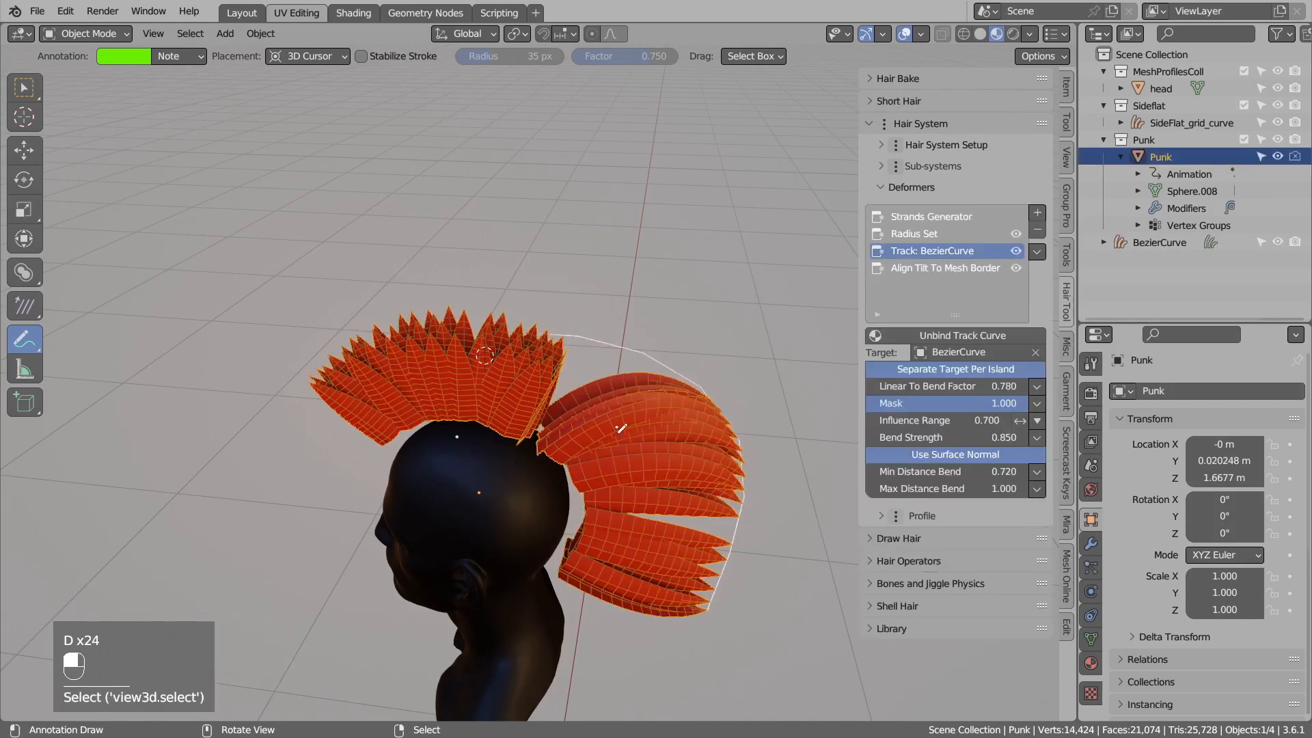
key("g")
right_click(651, 343)
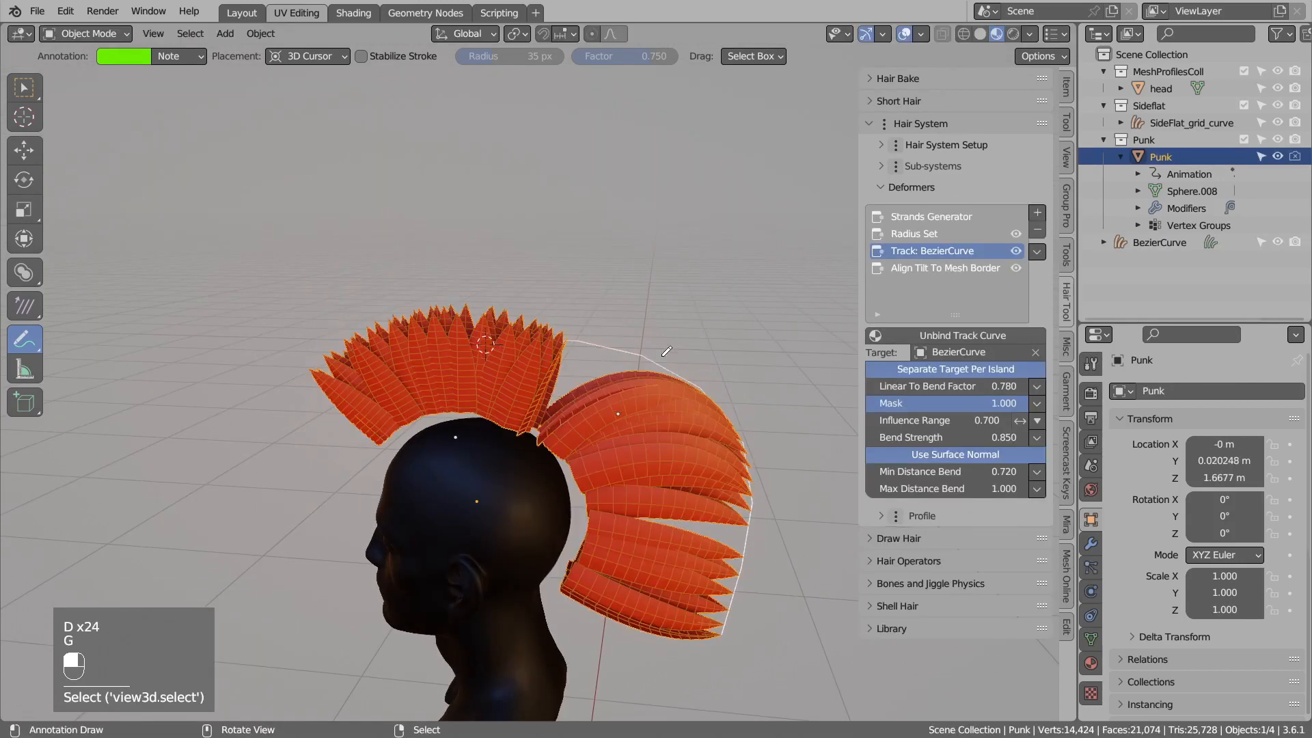
Move all of BezierCurve's points upward in edit mode, and mark the object's origin with an annotation.
left_click(654, 354)
key("Tab")
key("a")
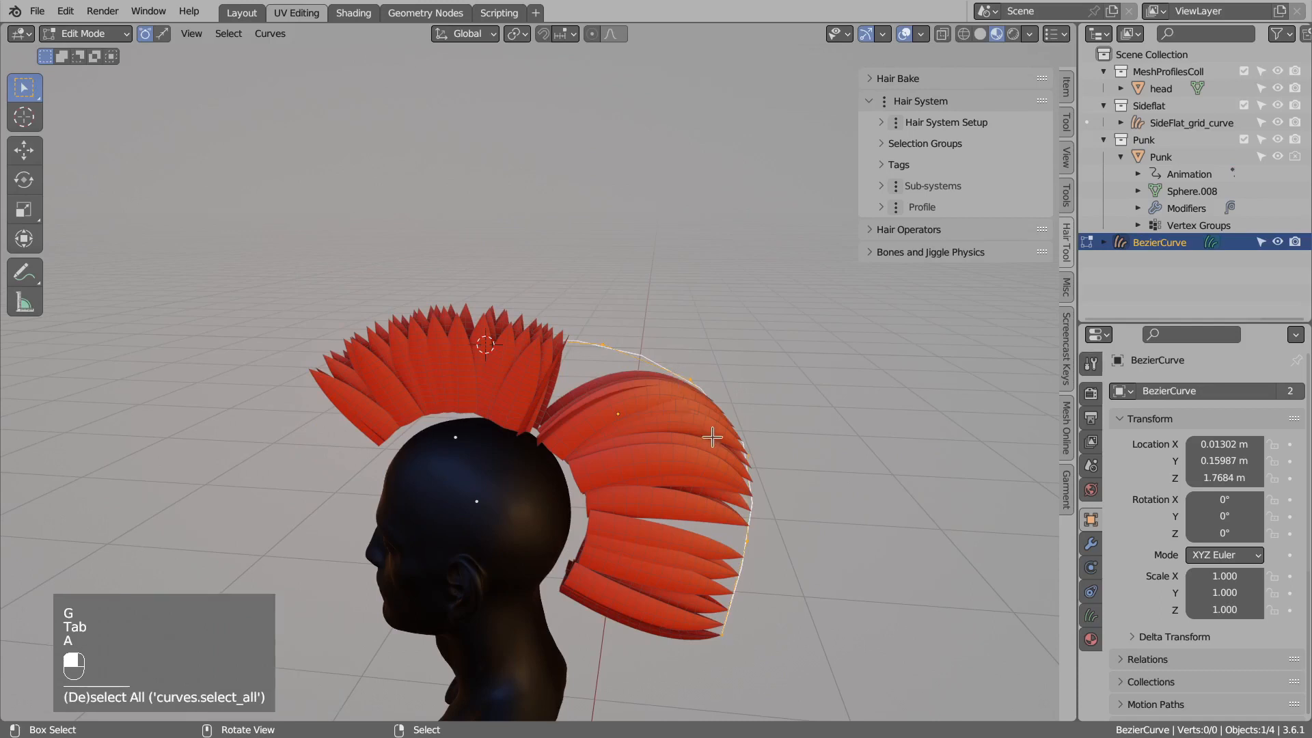
key("g")
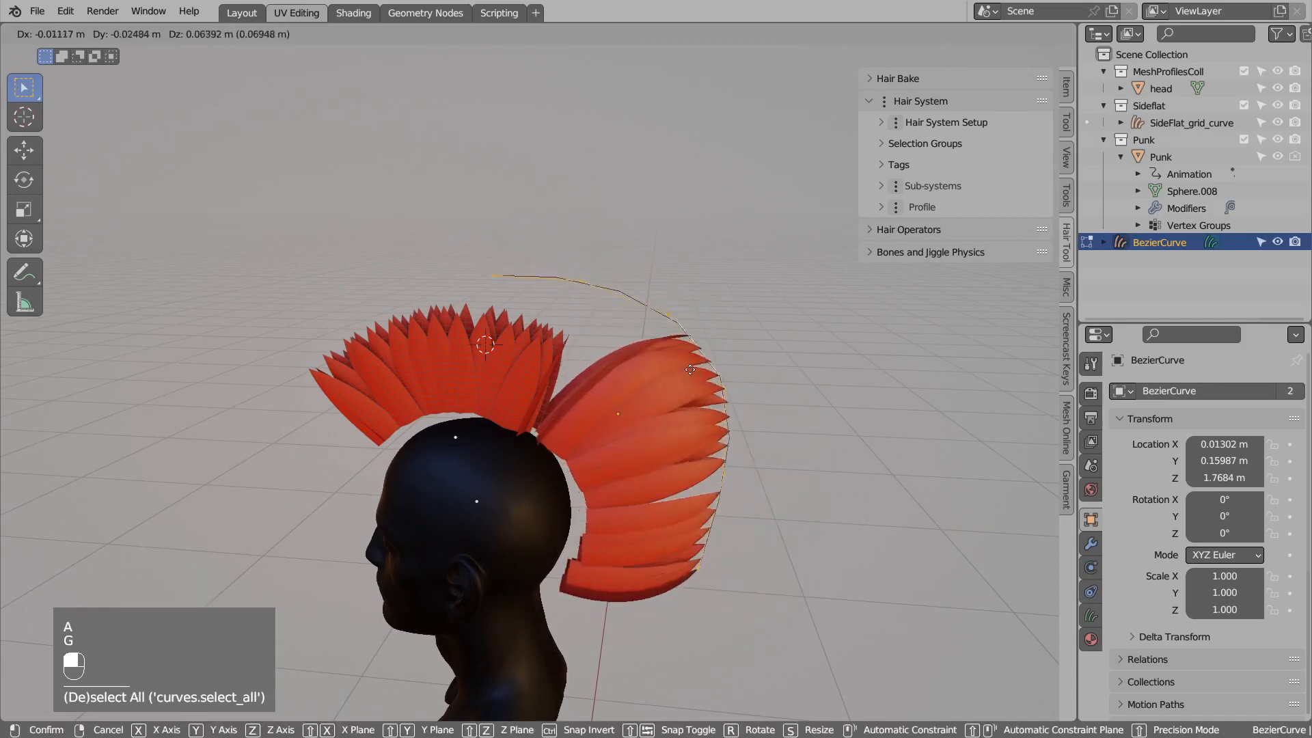
left_click(620, 410)
left_click_drag(624, 407, 615, 422)
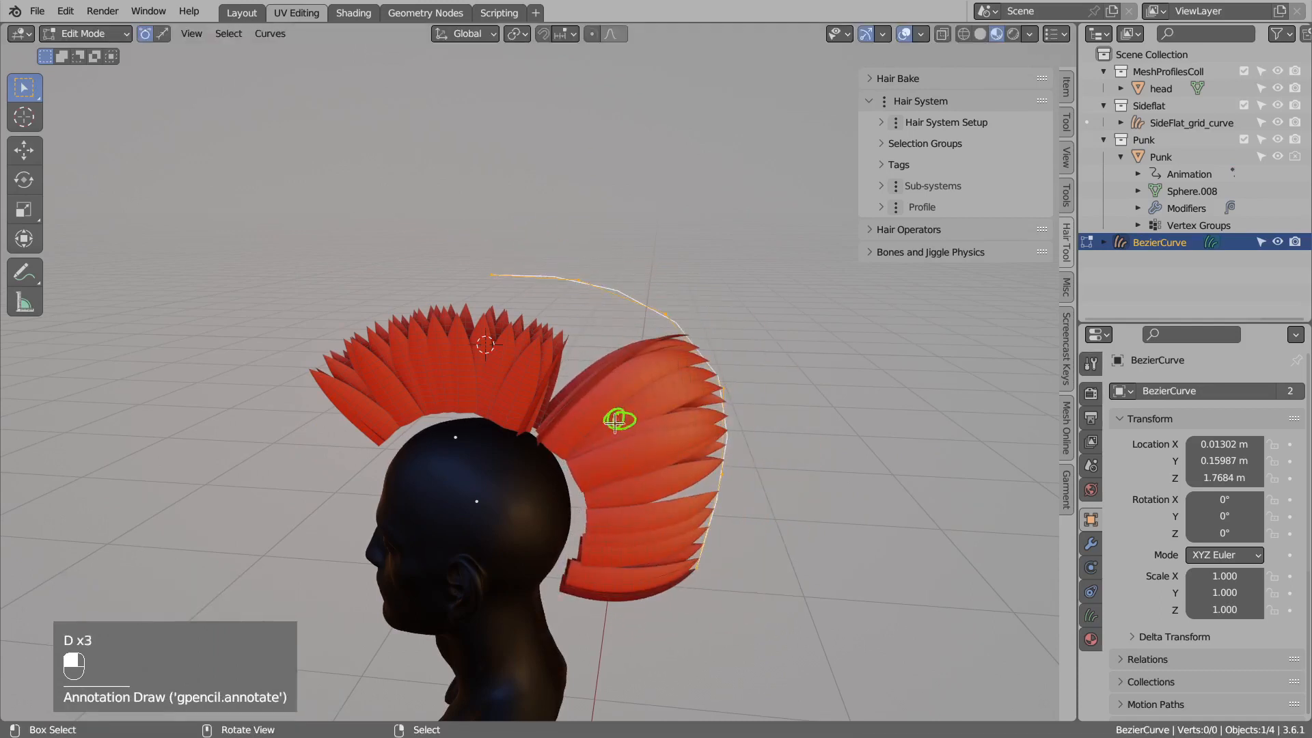
Move and rotate the curve's points to wrap them around the rear hair island.
key("g")
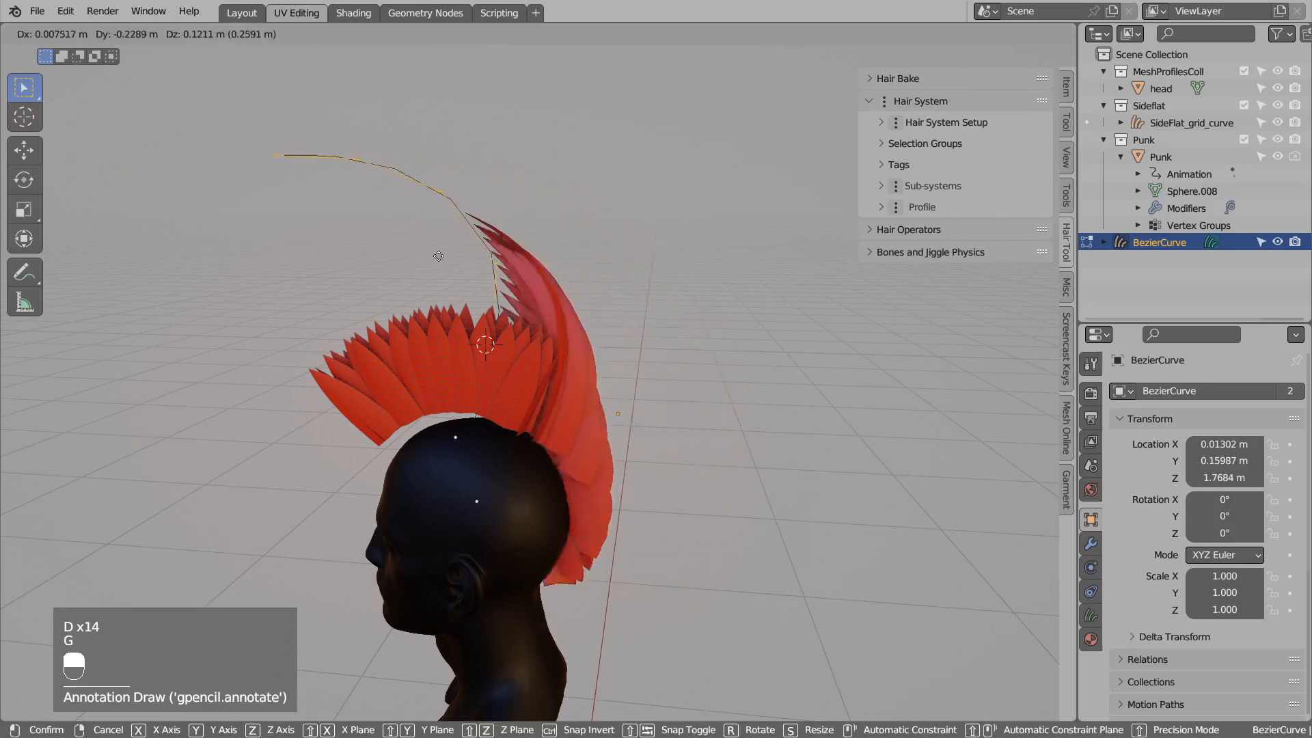
left_click(682, 385)
key("r")
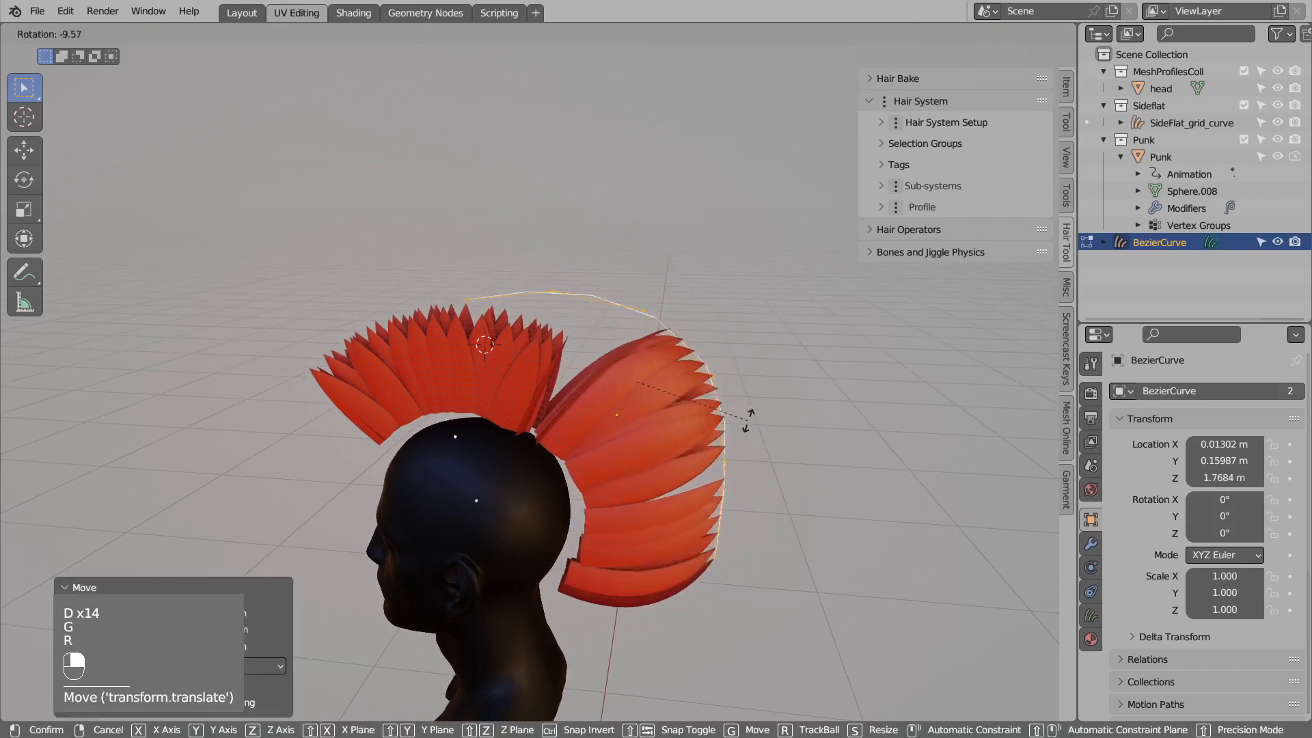
left_click(707, 394)
key("g")
left_click(711, 398)
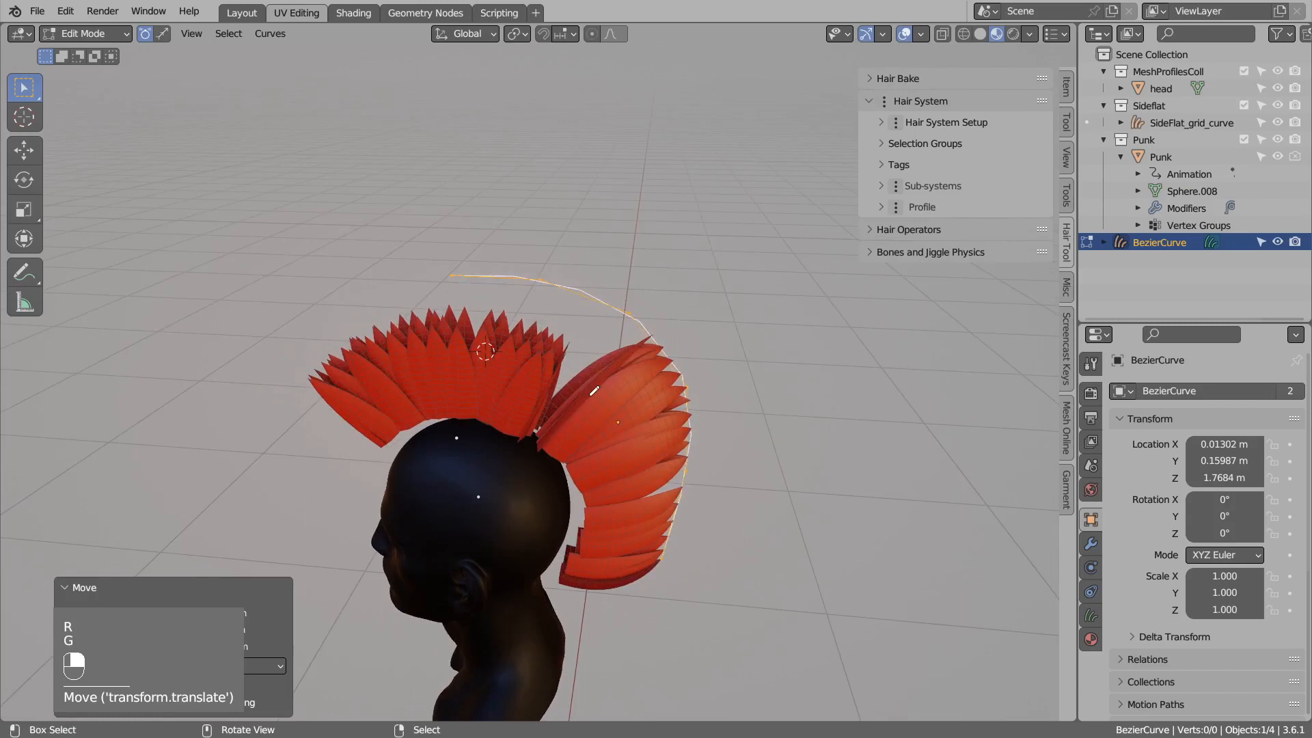
Leave curve editing, select the Punk hair, and turn off Separate Target Per Island in its track deformer.
key("Tab")
right_click(545, 369)
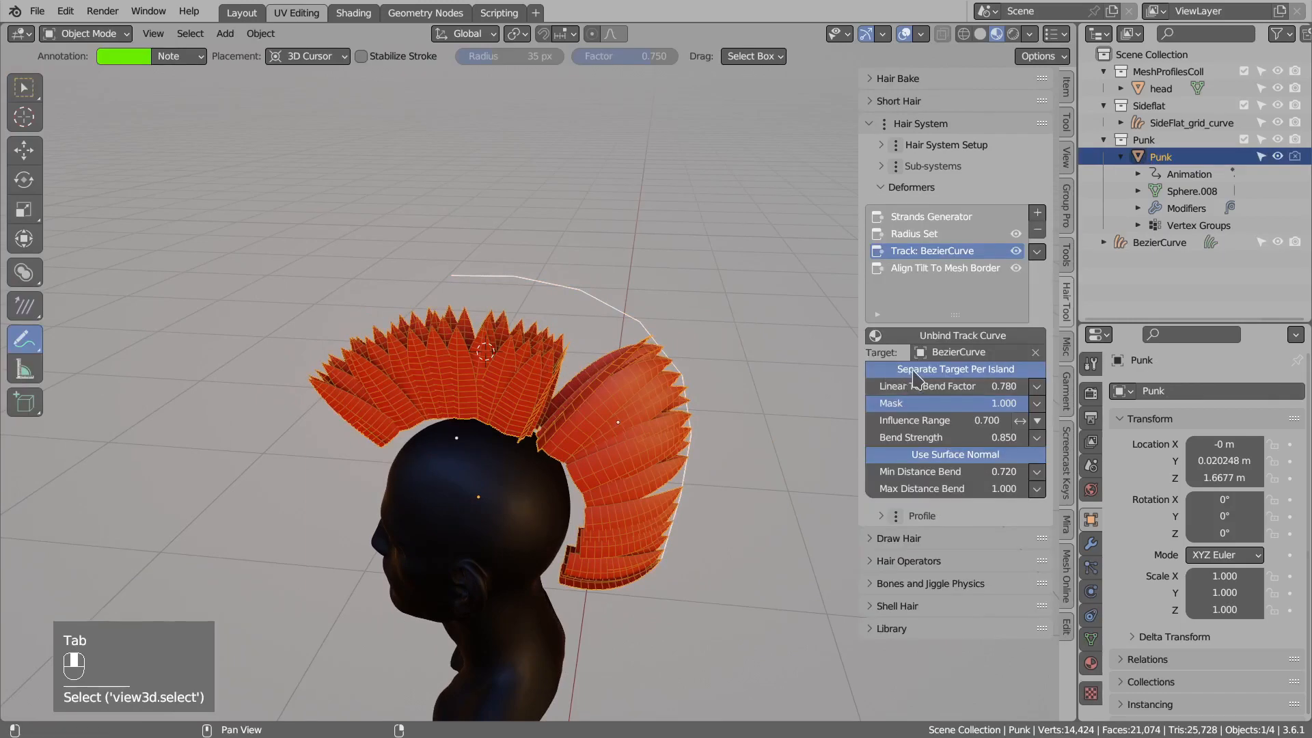
left_click(948, 373)
middle_click_drag(697, 338, 646, 335)
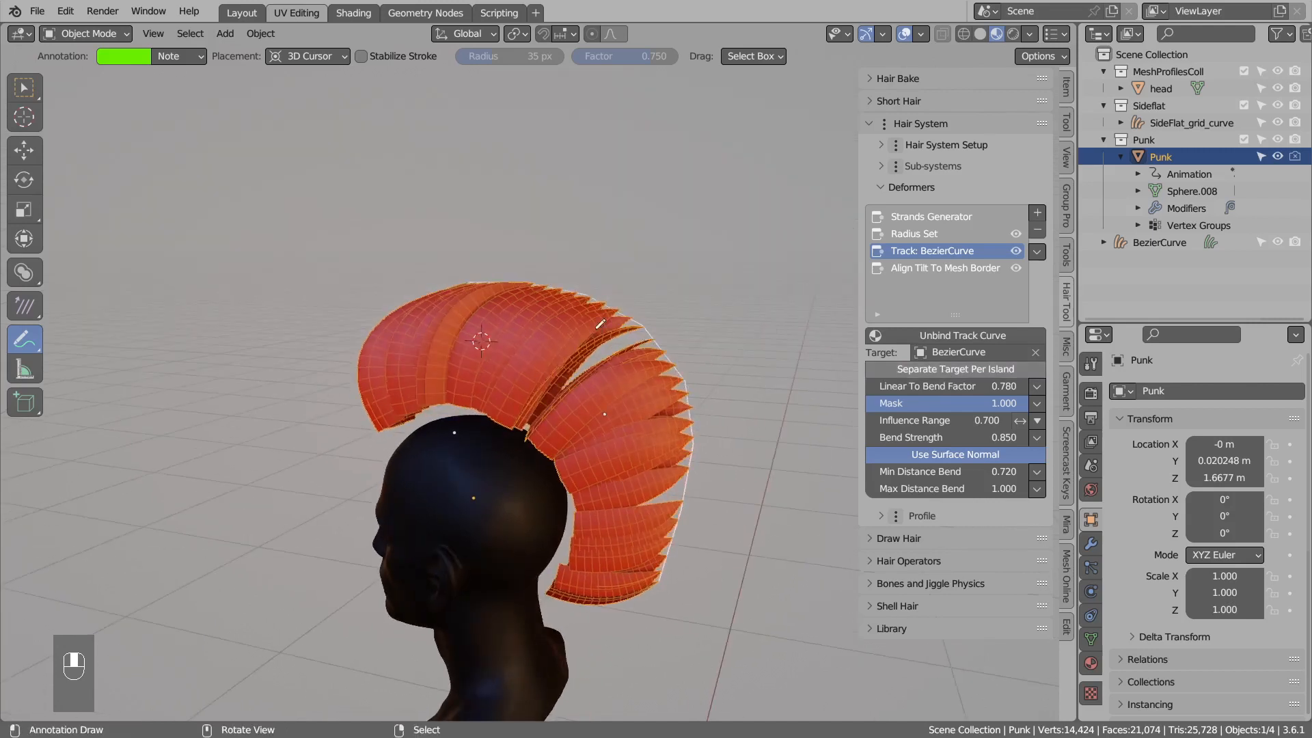
Outline the roots of both hair islands with annotations, and erase the outlines.
scroll(575, 395, "up", 1)
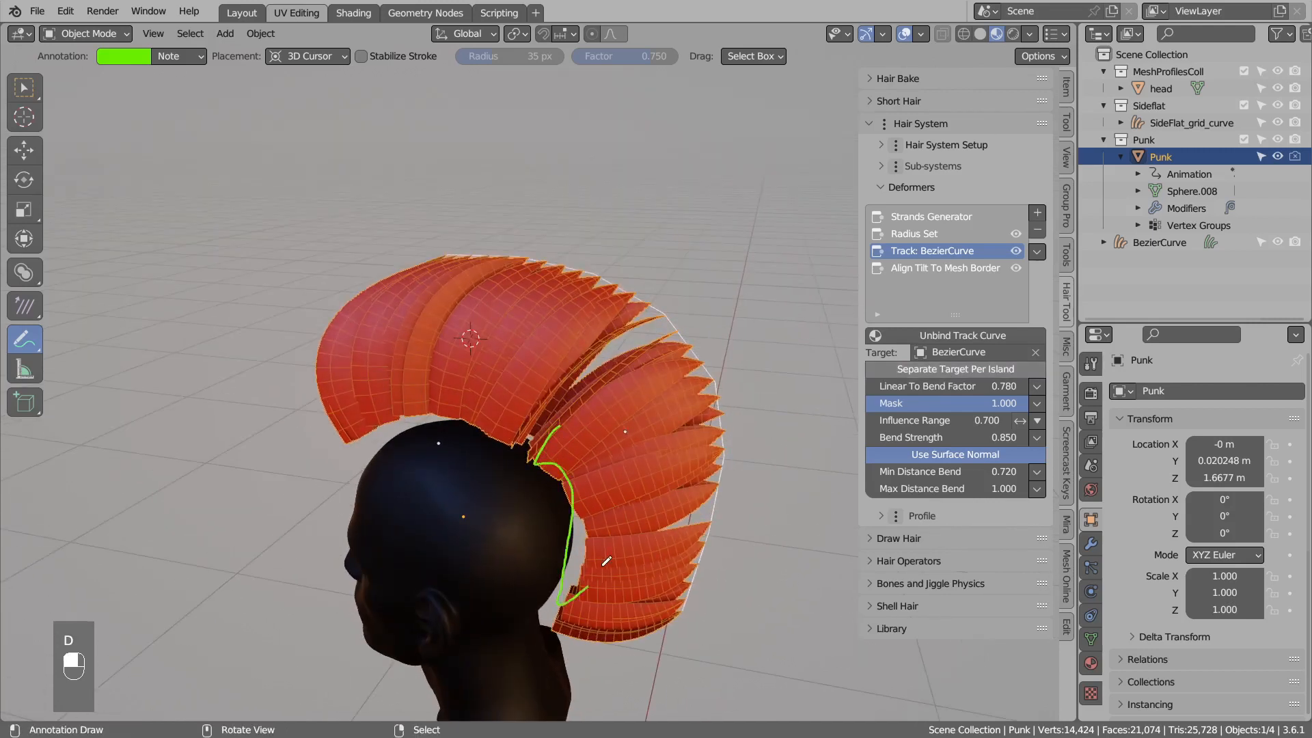
left_click_drag(606, 561, 576, 444)
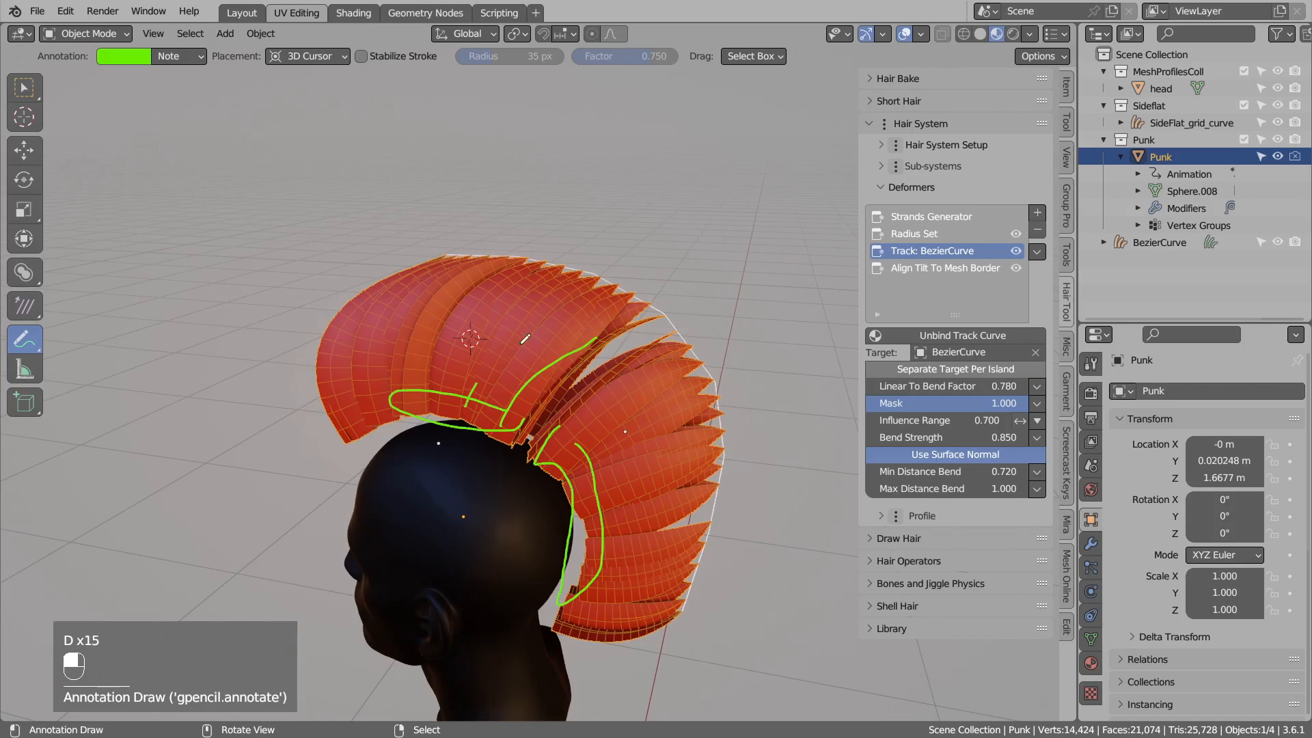
right_click_drag(443, 403, 574, 596)
middle_click_drag(550, 479, 618, 452)
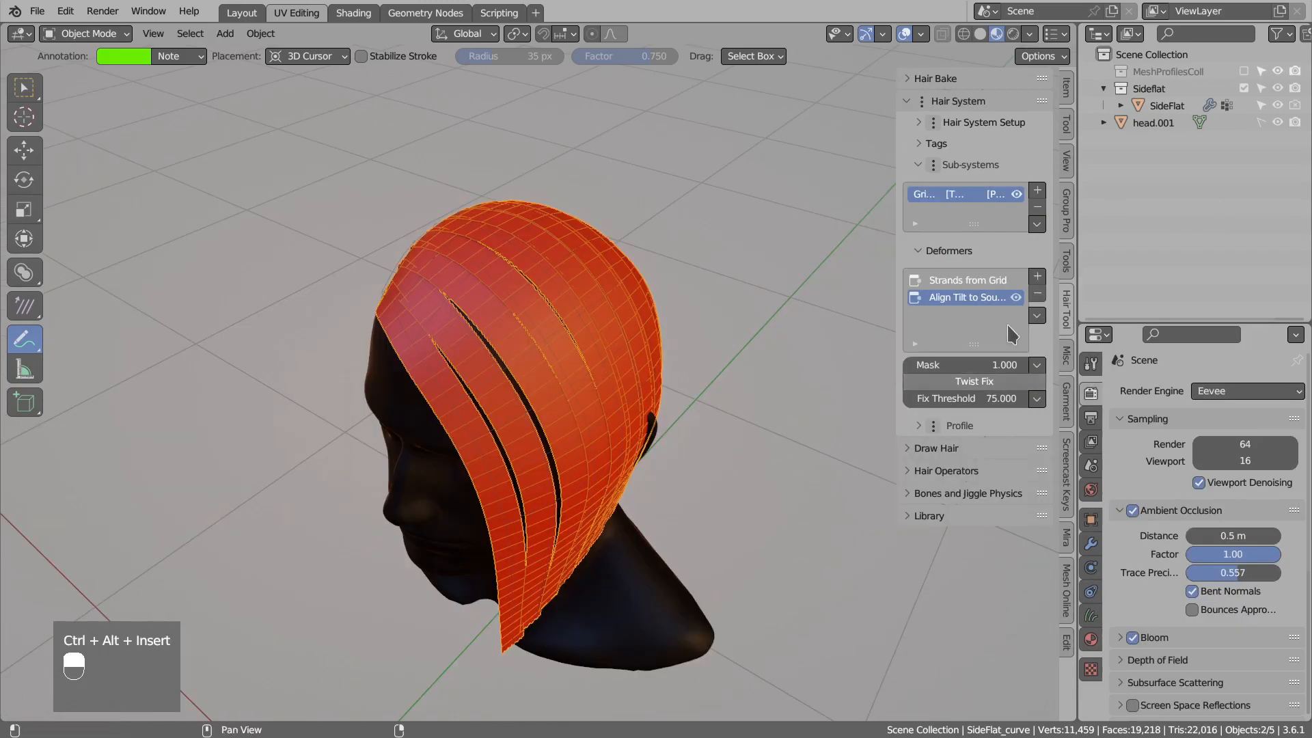
Add a Trim deformer to the SideFlat hair system.
left_click(1037, 277)
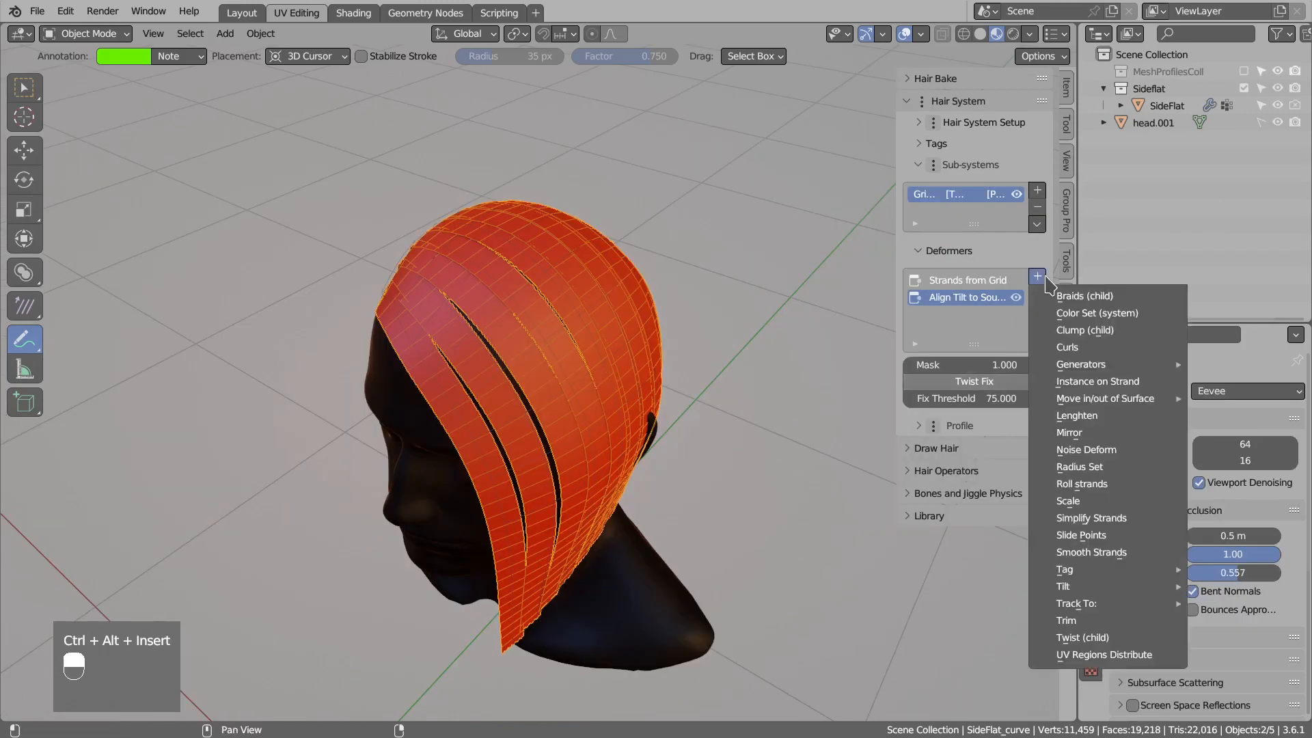
left_click(1072, 625)
middle_click_drag(599, 374, 684, 397)
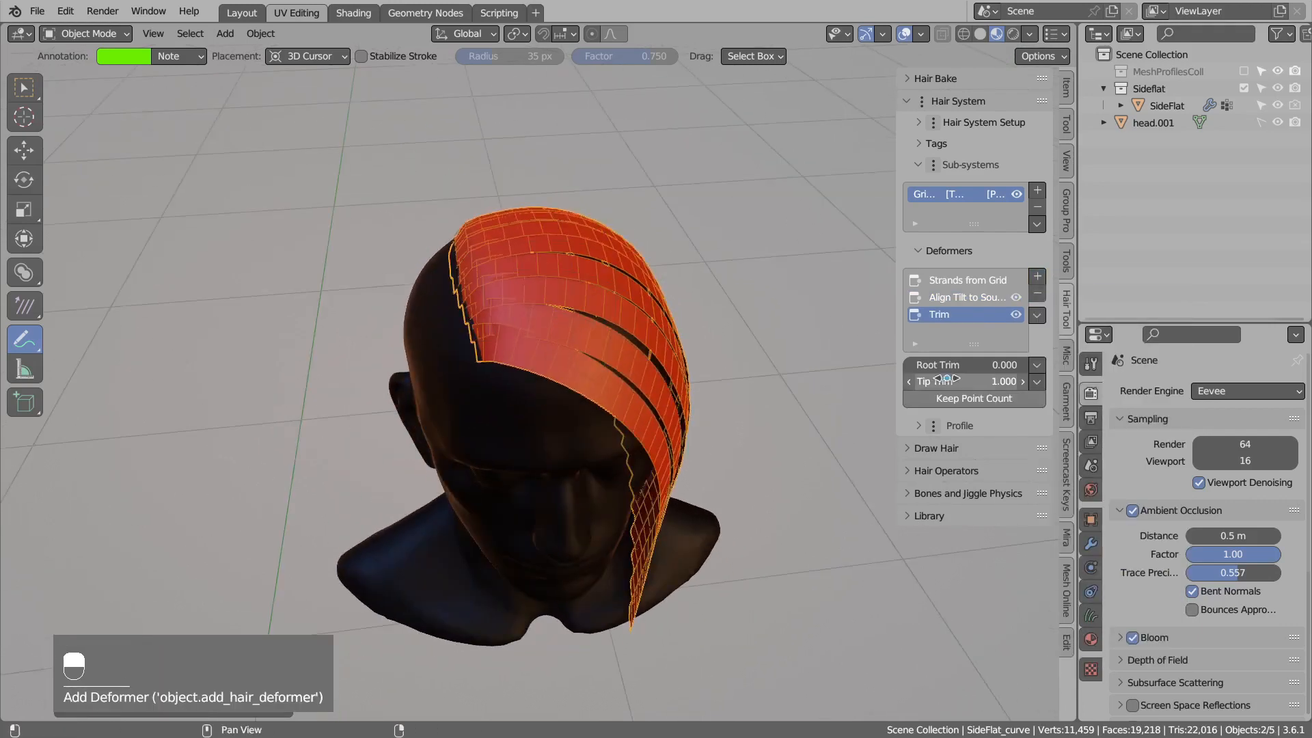
Try out the Trim deformer's Root Trim and Tip Trim, and return them to 0.000 and 1.000.
mouse_move(974, 365)
left_mouse_down("shift")
mouse_move(1080, 365)
mouse_move(974, 365)
left_mouse_up("shift")
middle_click_drag(796, 409, 682, 354)
mouse_move(949, 383)
left_mouse_down("shift")
mouse_move(840, 383)
mouse_move(949, 382)
left_mouse_up("shift")
middle_click_drag(669, 410, 591, 439)
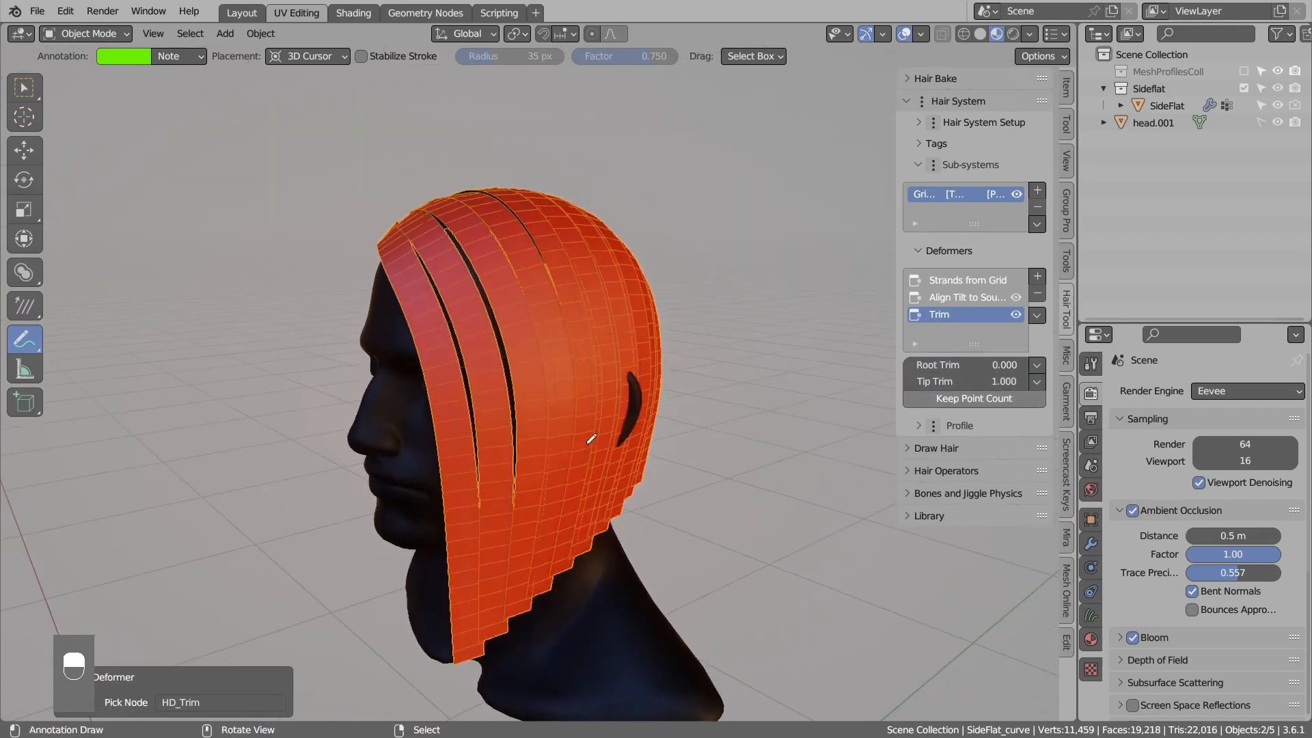
Add a Randomize mask to the Trim deformer's Tip Trim to vary the strand lengths.
left_click(1036, 381)
left_click(1078, 494)
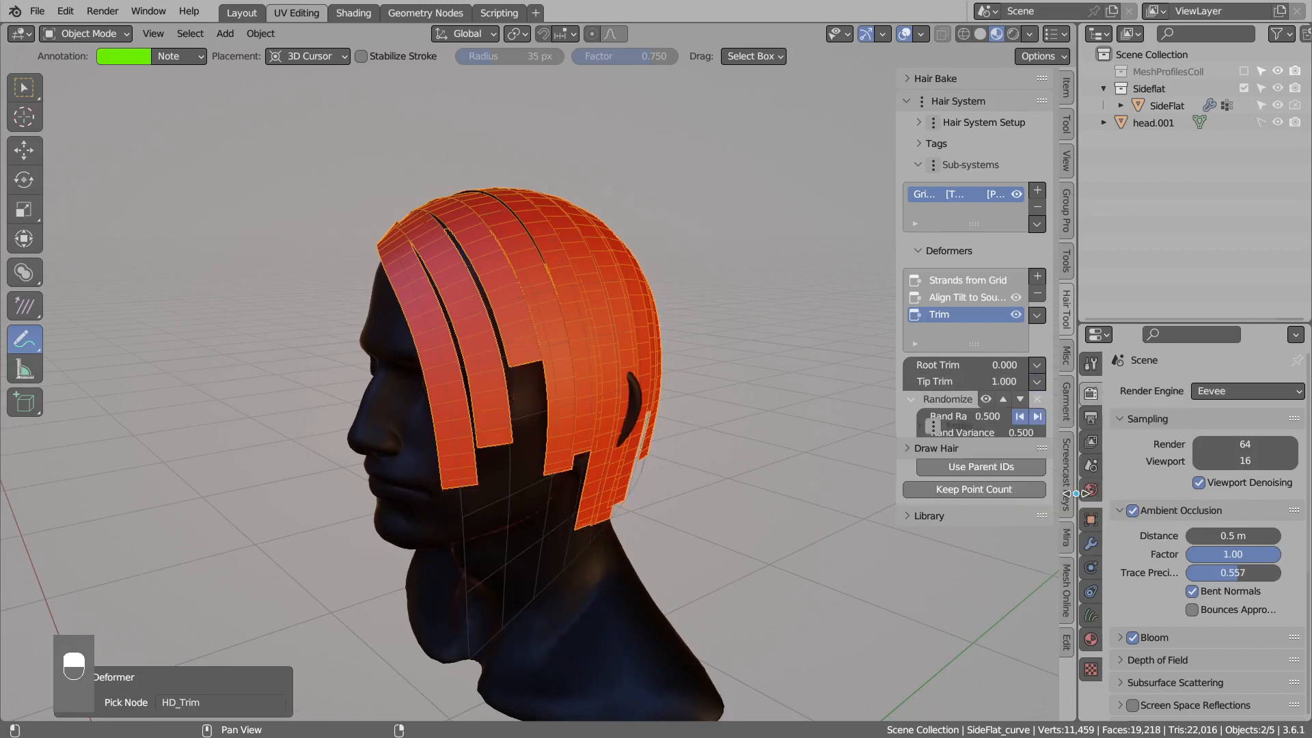
middle_click_drag(546, 334, 518, 342)
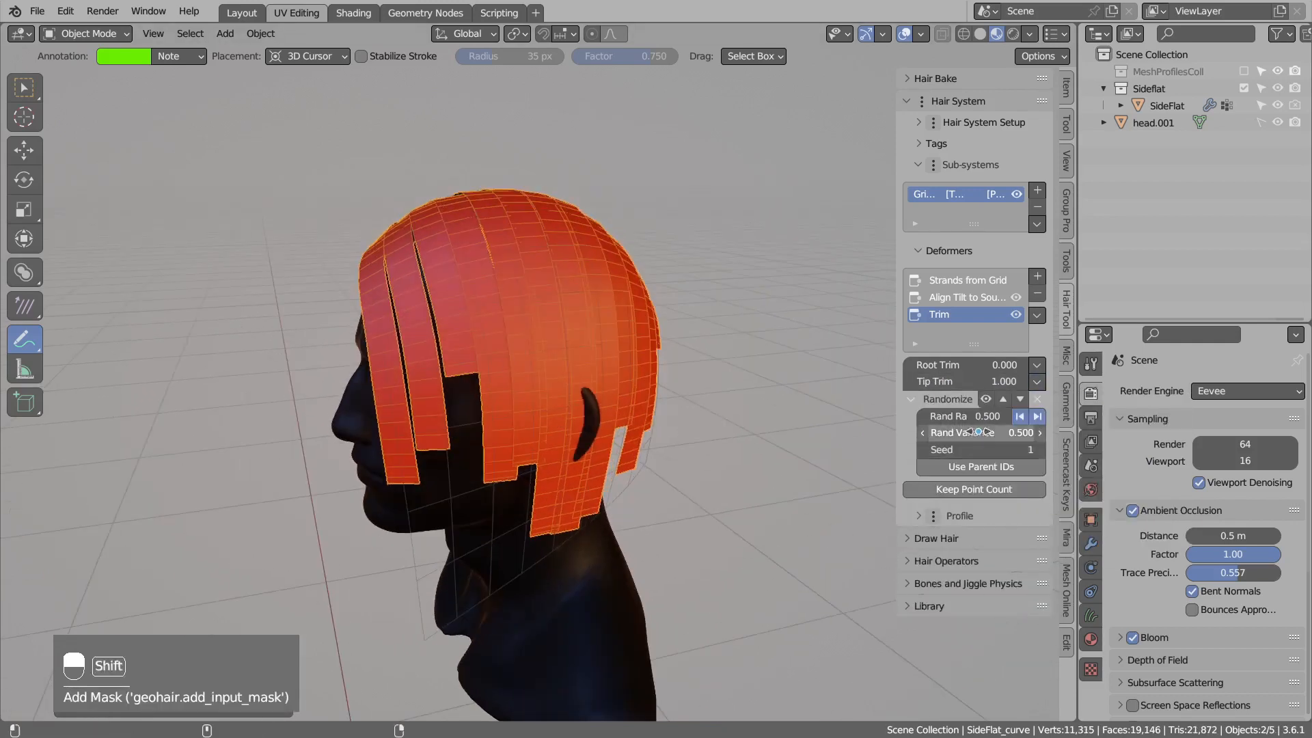
Set the Randomize mask's Rand Range to 0.550 and Seed to 6 on the trimmed side-flat strands.
left_click_drag(984, 416, 988, 448, "shift")
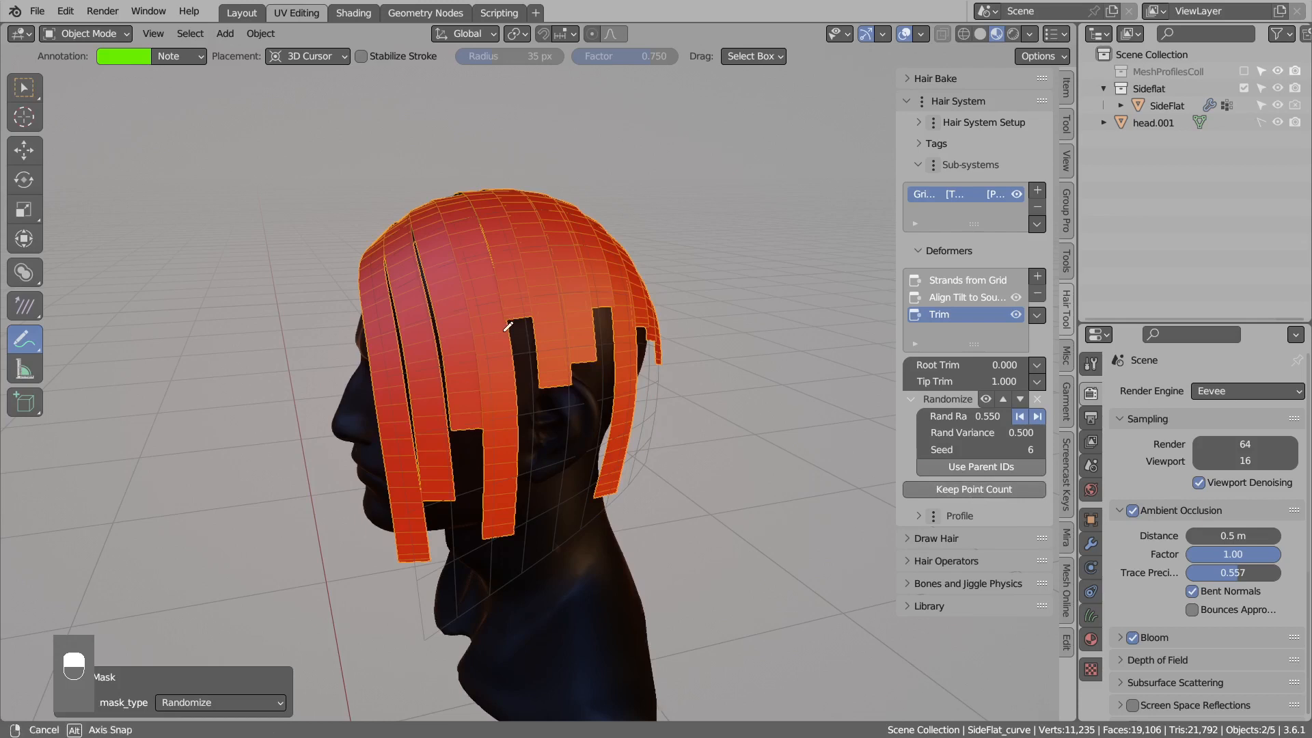
middle_click_drag(676, 471, 627, 446)
middle_click_drag(615, 352, 606, 386)
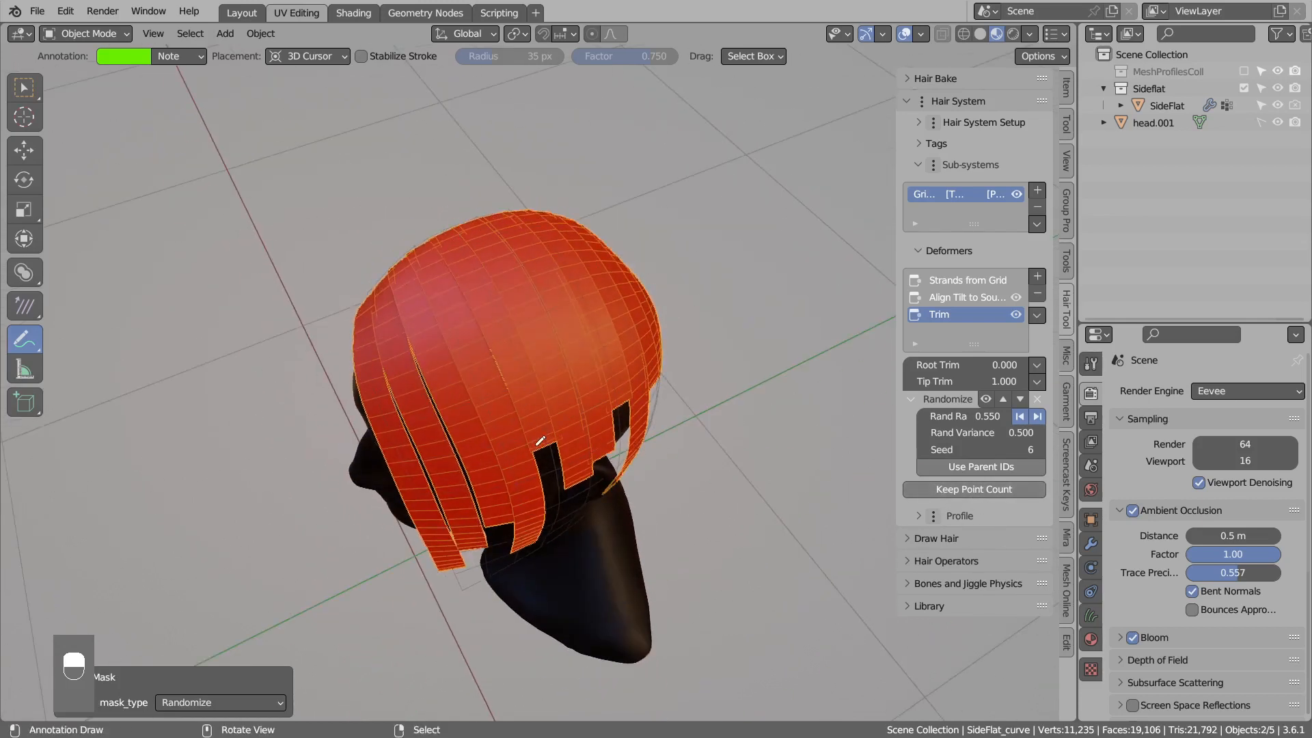
middle_click_drag(541, 407, 547, 355)
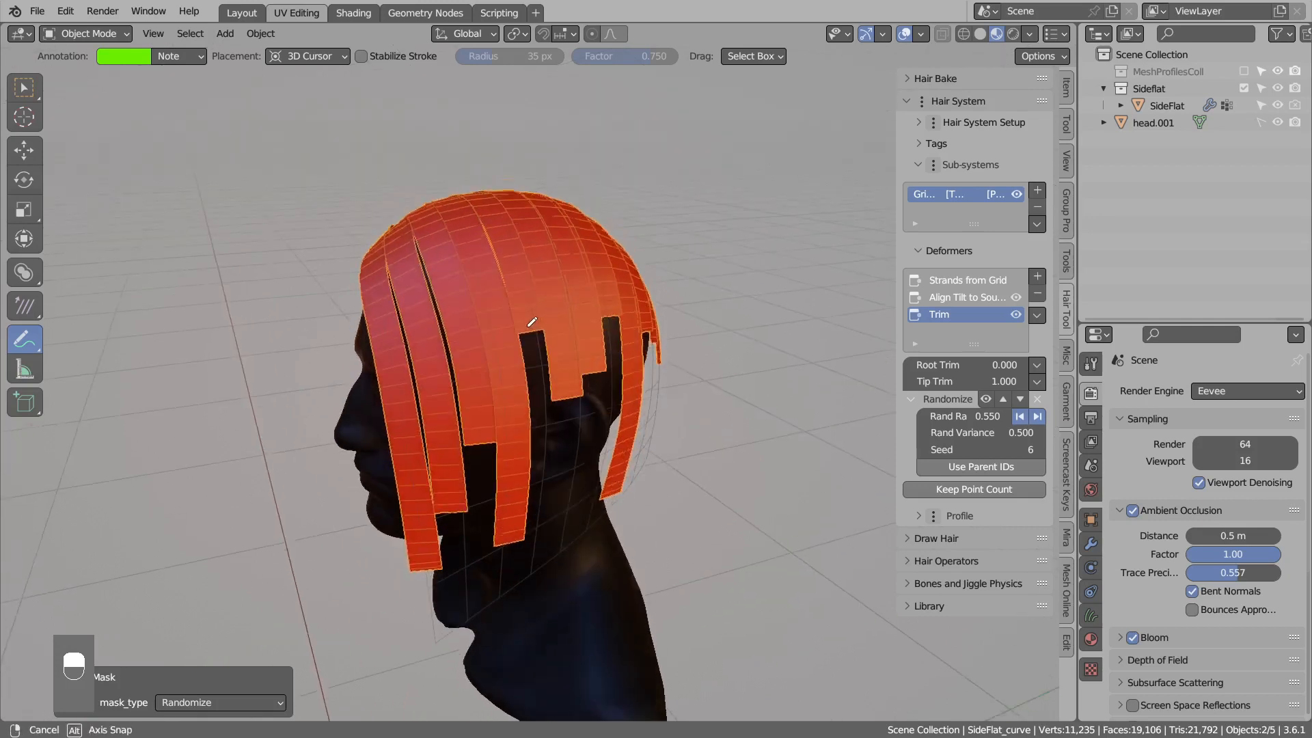
Enable Keep Point Count on the Trim deformer and inspect the denser strand segments.
left_click(965, 497)
middle_click_drag(580, 293, 560, 373)
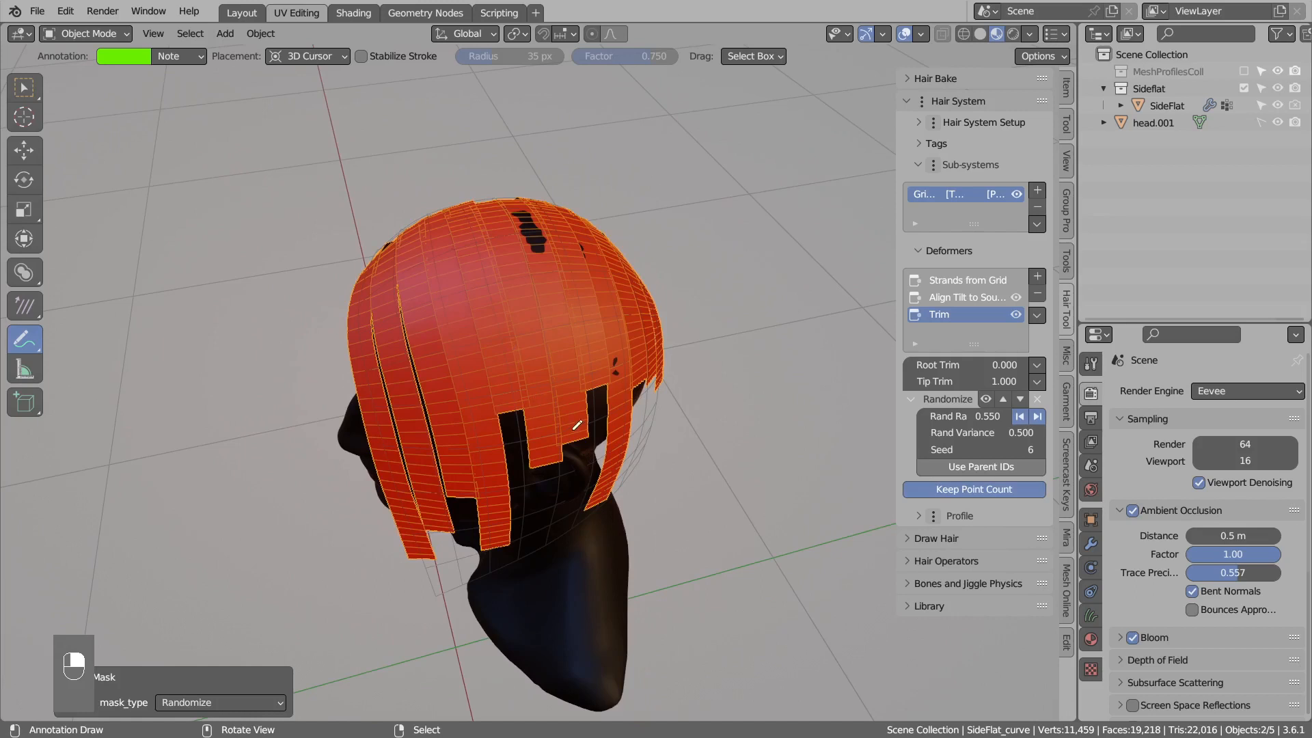
middle_click_drag(501, 457, 492, 505)
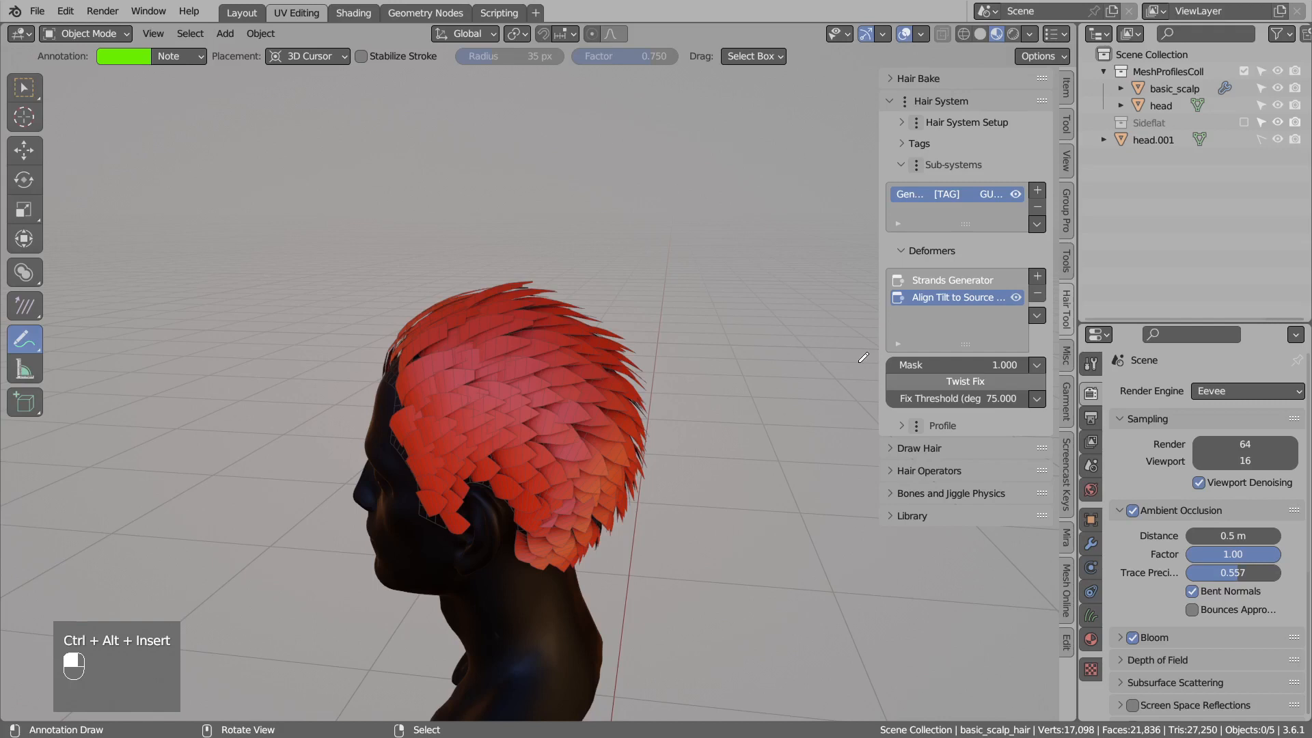
Add a Twist (child) deformer to the basic scalp hair and set the Strands Generator's Steps to 5.
middle_click_drag(808, 362, 813, 359)
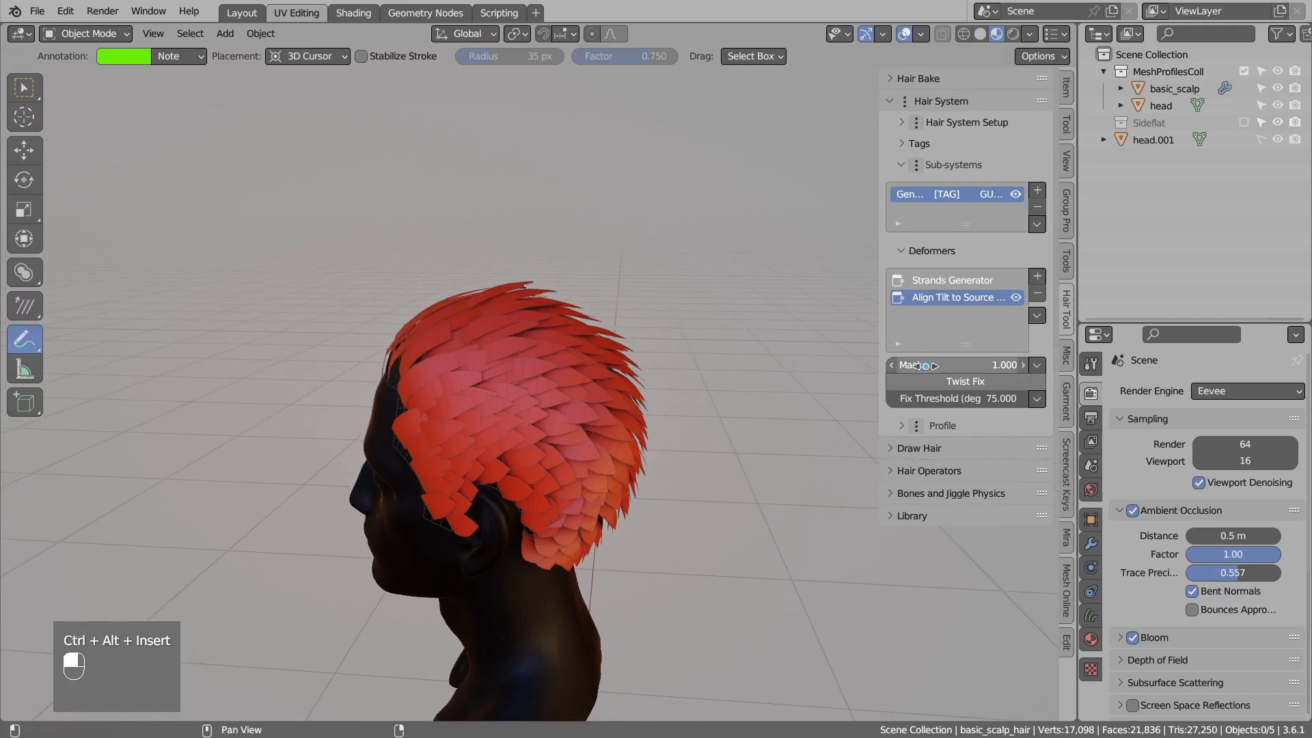
left_click(1037, 276)
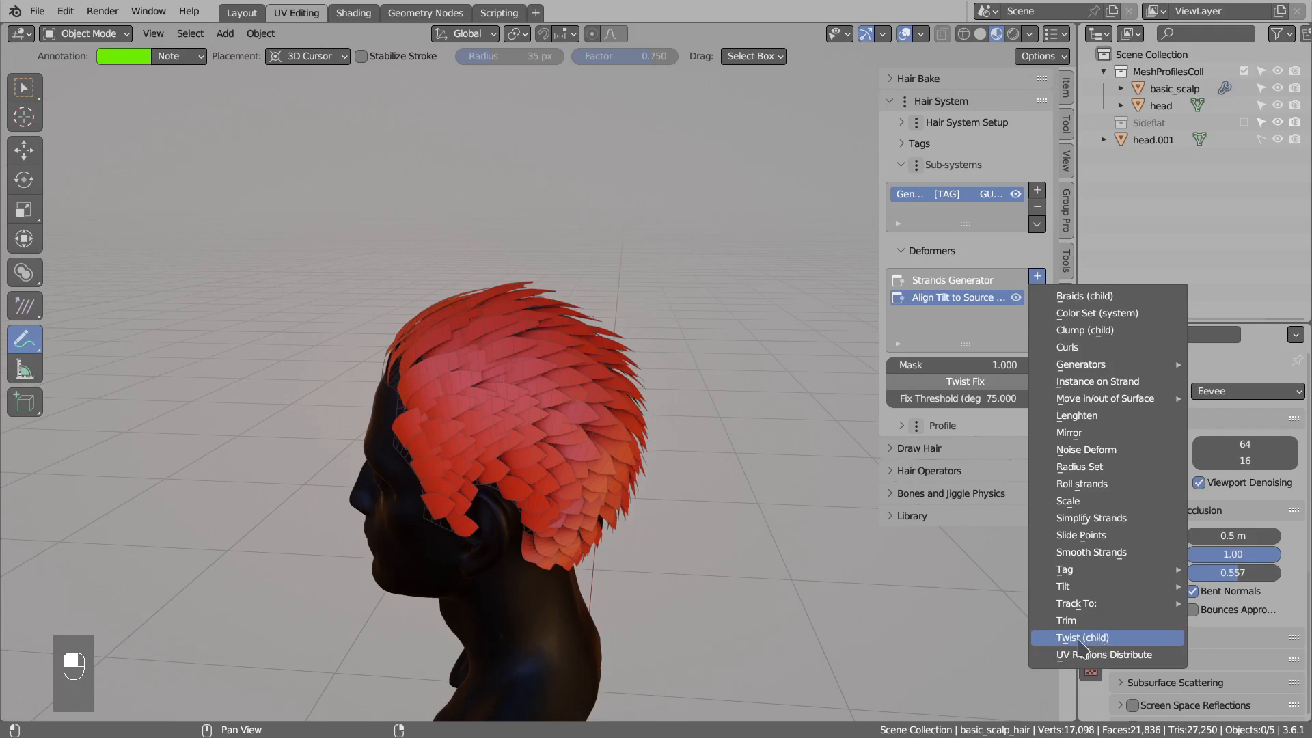
left_click(1086, 640)
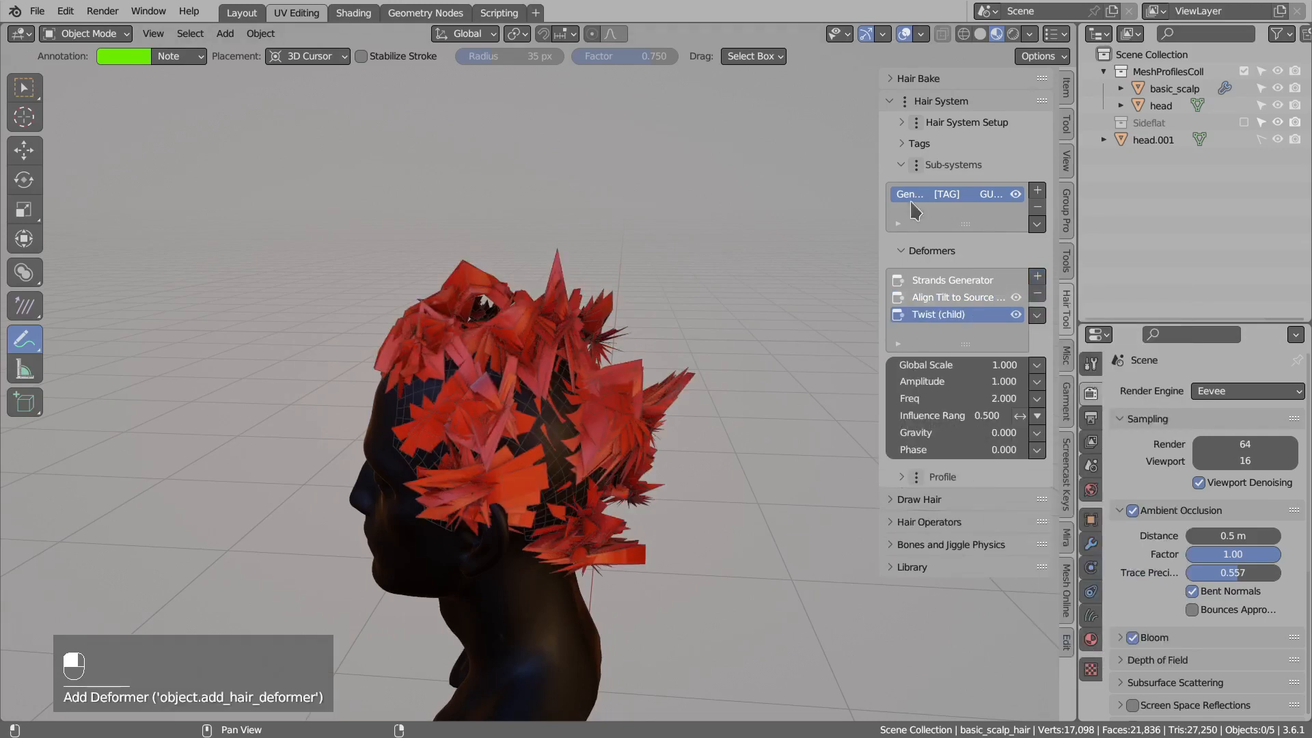
left_click(932, 282)
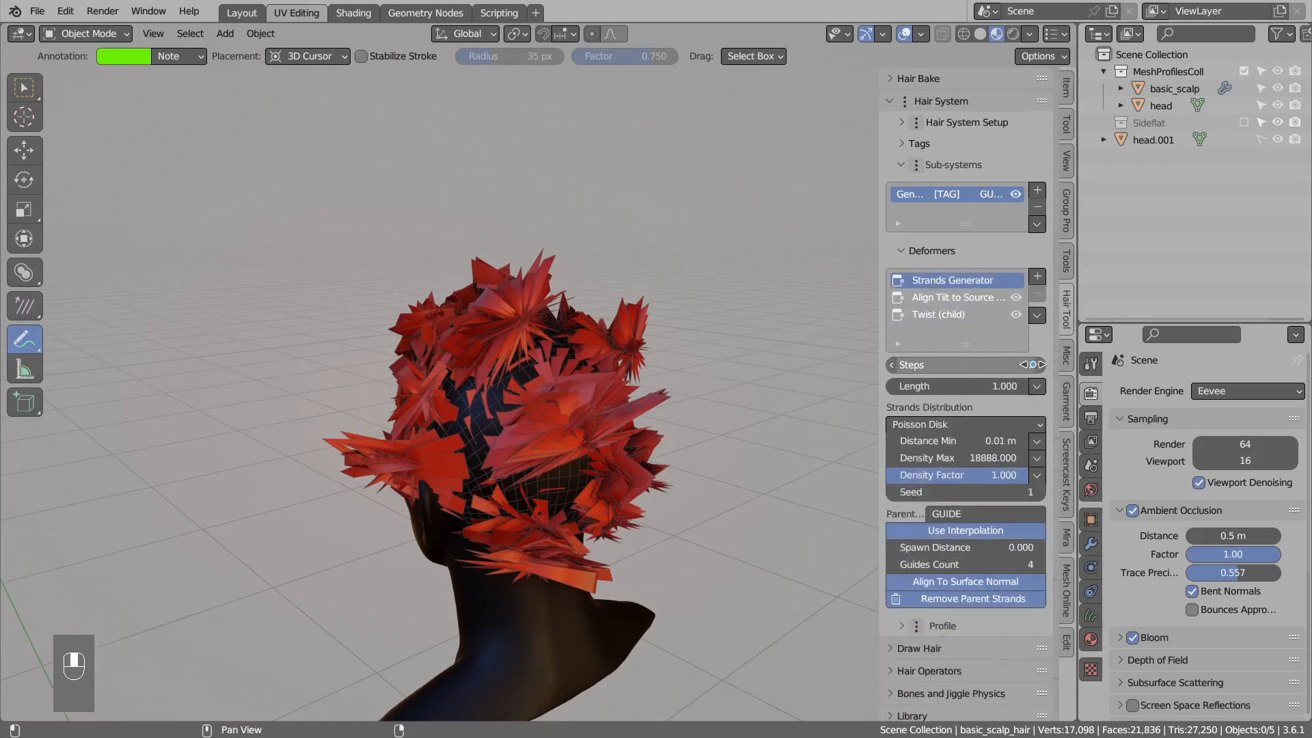
left_click_drag(1032, 364, 1066, 364)
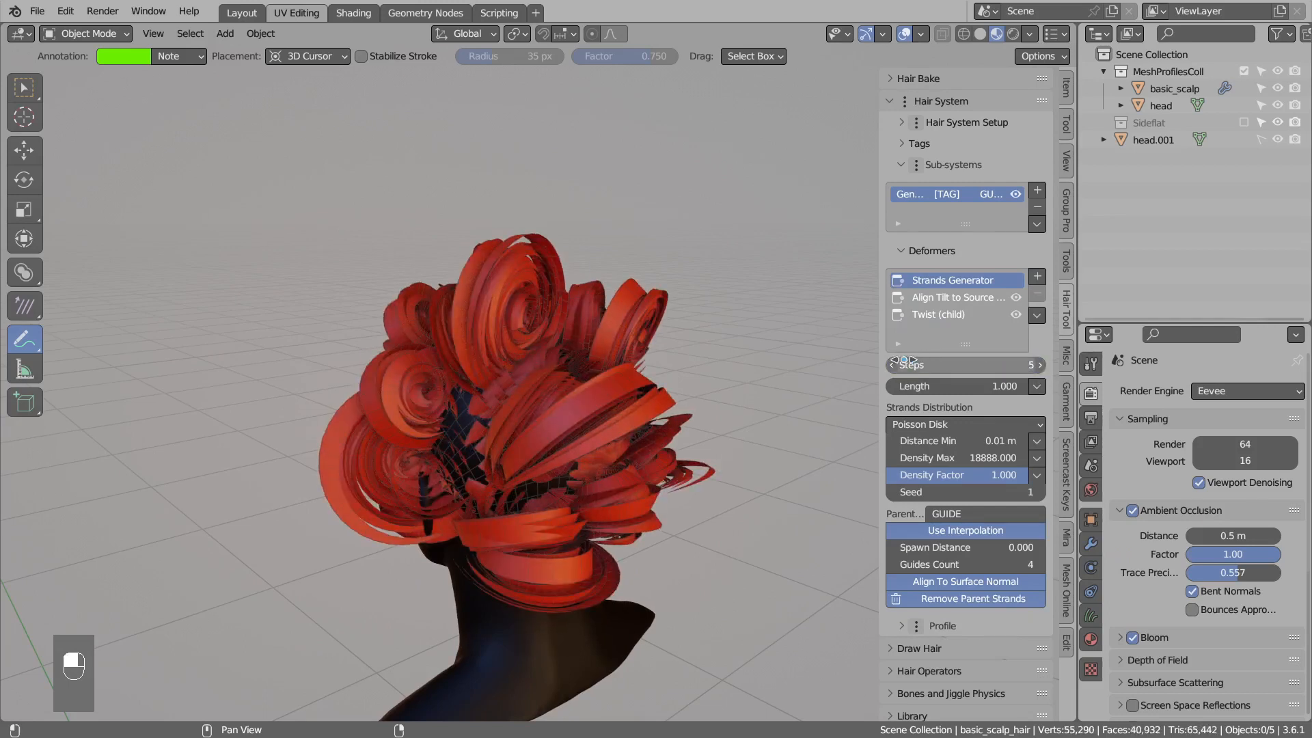
Halve the flat hair profile's width to 0.005.
left_click(923, 316)
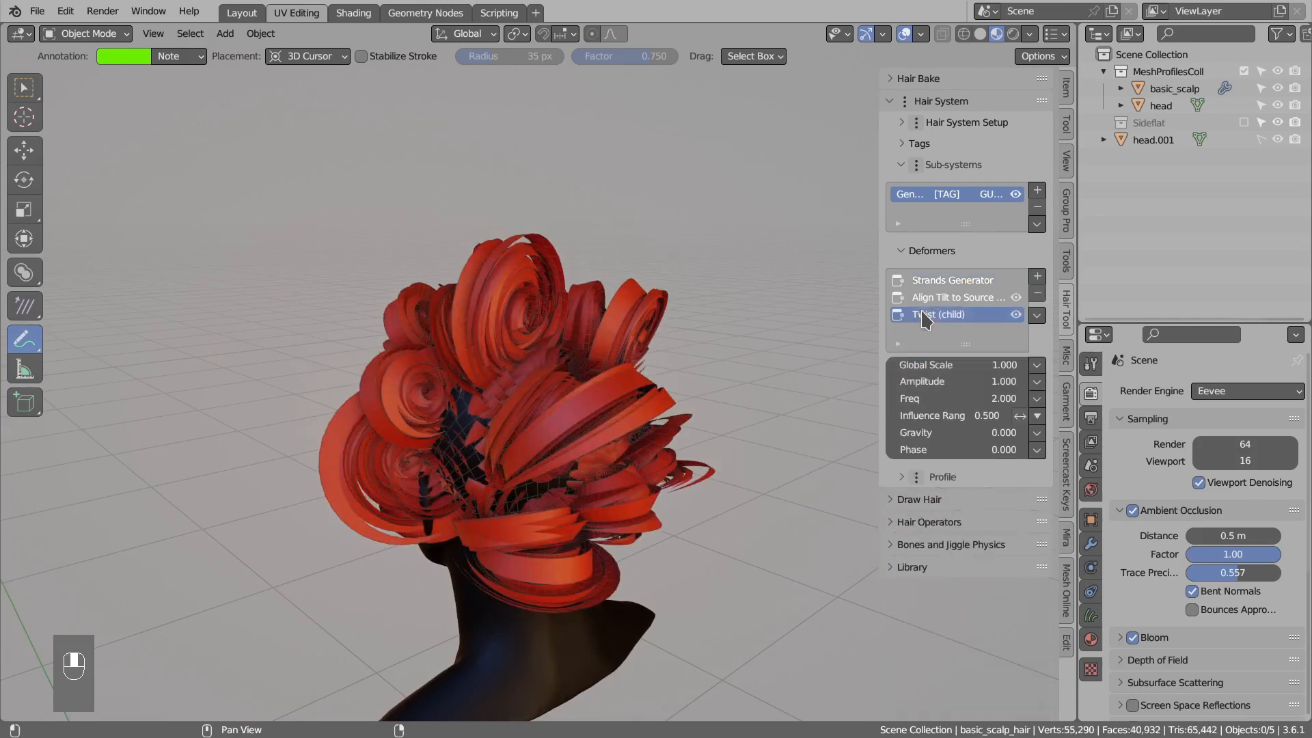
left_click(941, 477)
left_click(948, 557)
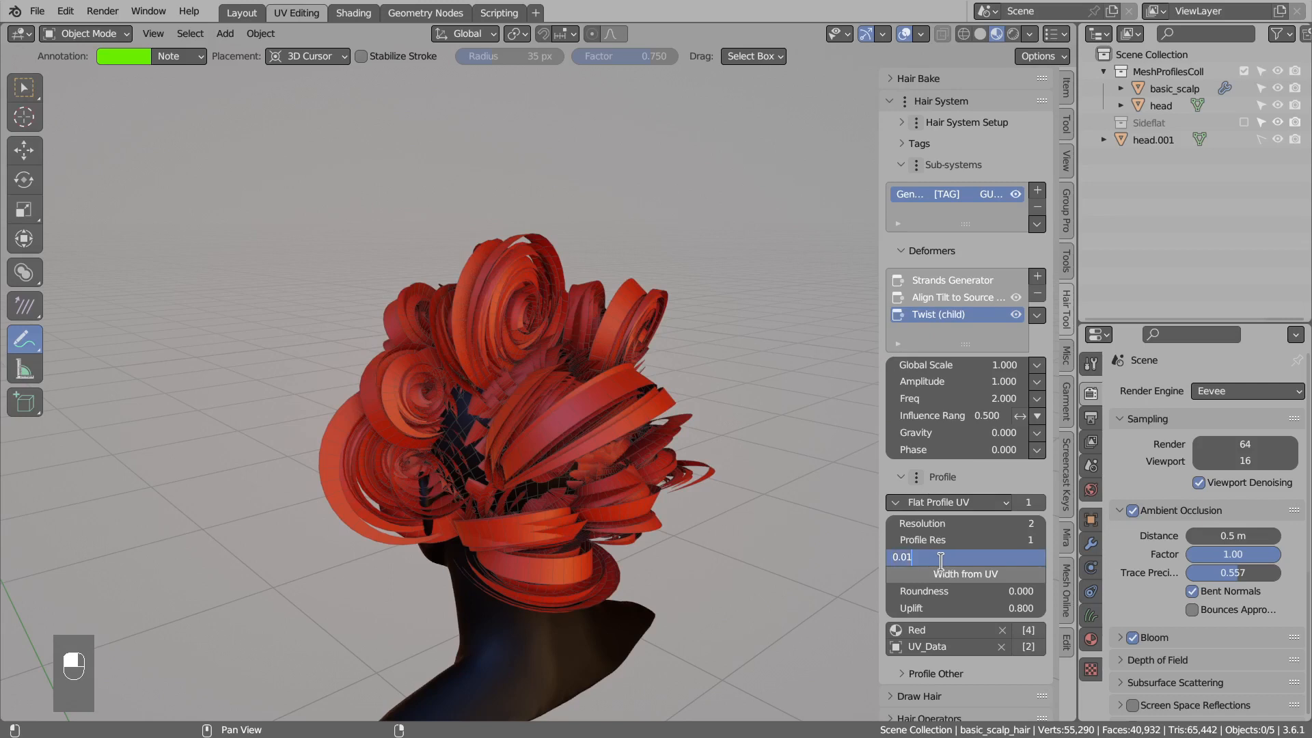
type("/2")
key("Return")
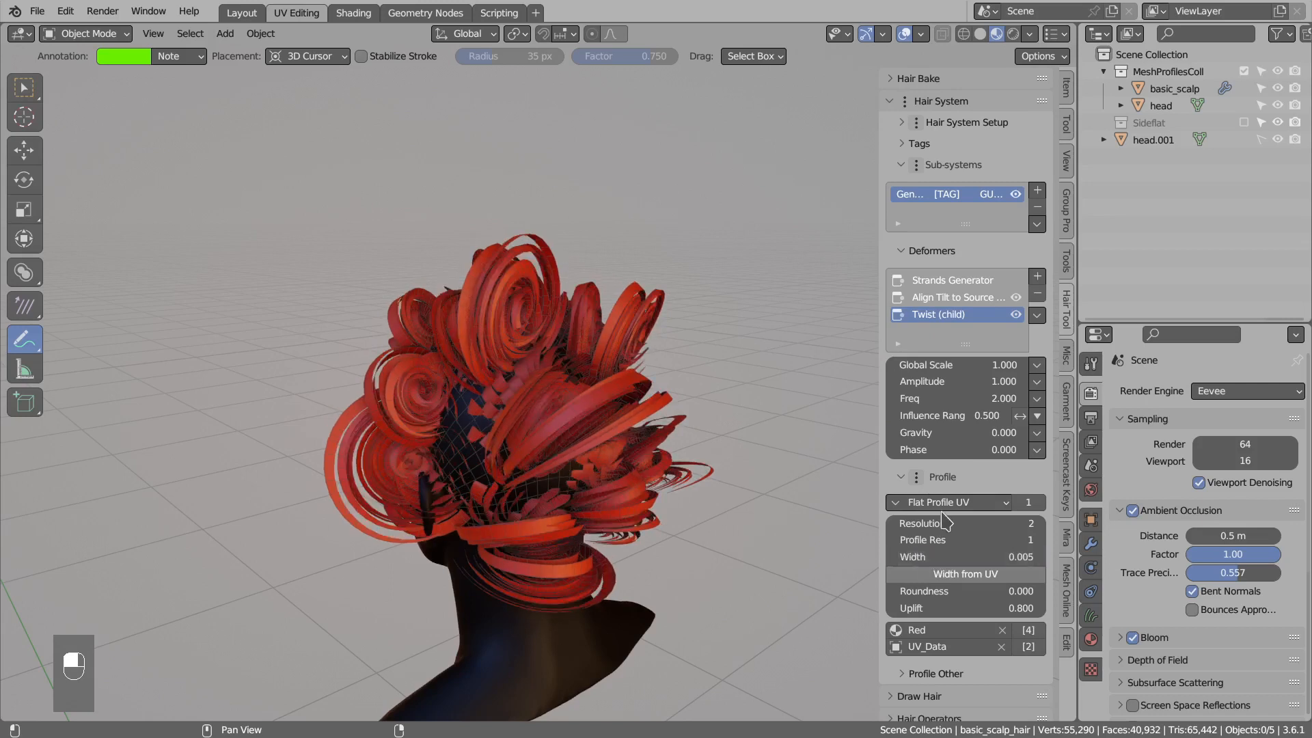
left_click(960, 476)
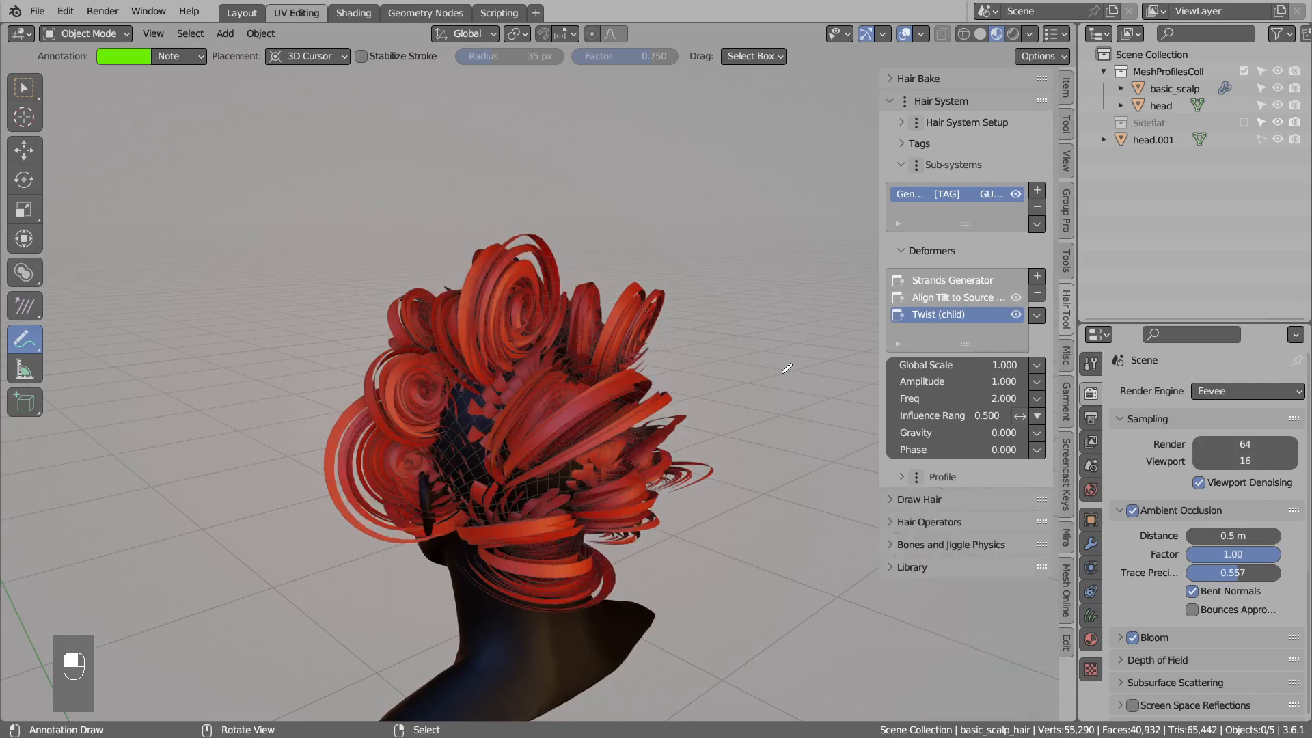
Set the Twist deformer's Amplitude to 0.460 and Freq to 2.150, undoing a trial change of Global Scale.
middle_click_drag(805, 365, 827, 354)
left_click_drag(946, 365, 901, 379, "shift")
key("ctrl+z")
middle_click_drag(779, 391, 855, 393)
mouse_move(939, 399)
left_mouse_down("shift")
mouse_move(901, 399)
mouse_move(950, 398)
left_mouse_up("shift")
middle_click_drag(802, 392, 837, 389)
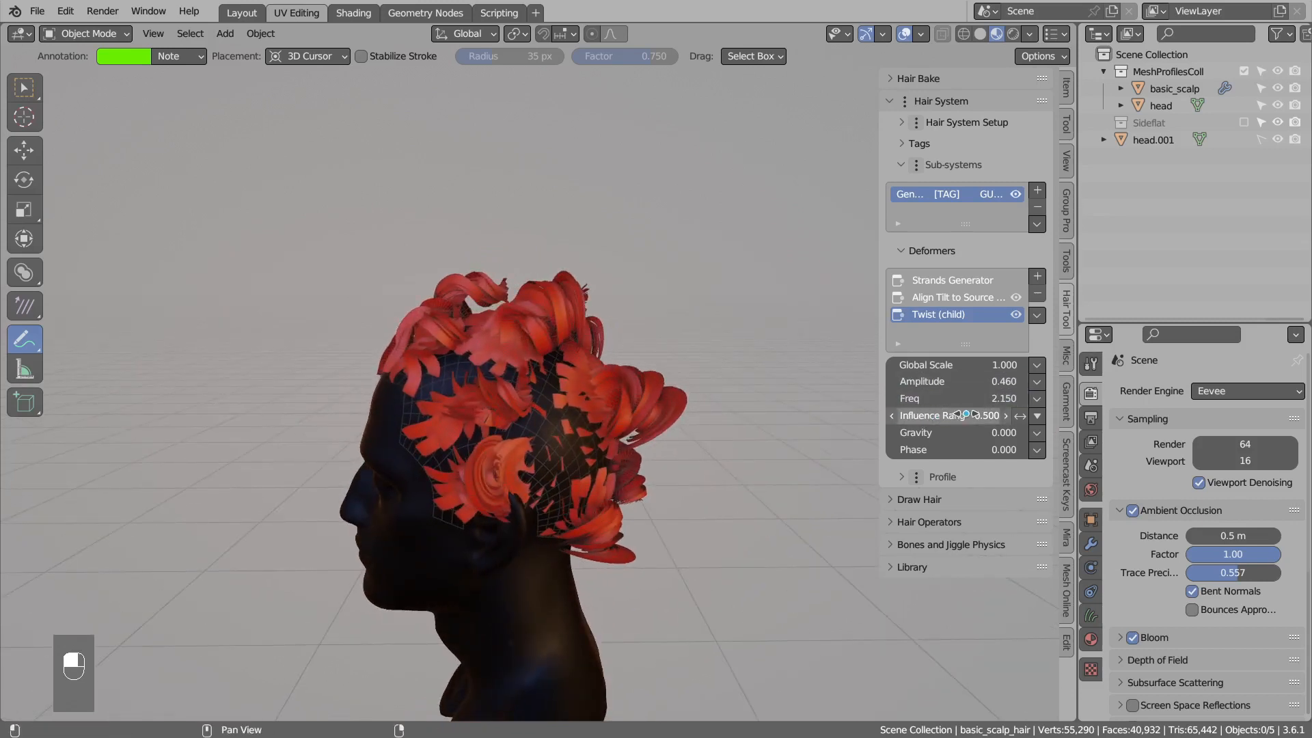
Set the Twist deformer's Influence Range to 0.000 and Phase to 0.290, trying out Gravity and returning it to 0.000.
left_click_drag(1019, 415, 1015, 416, "shift")
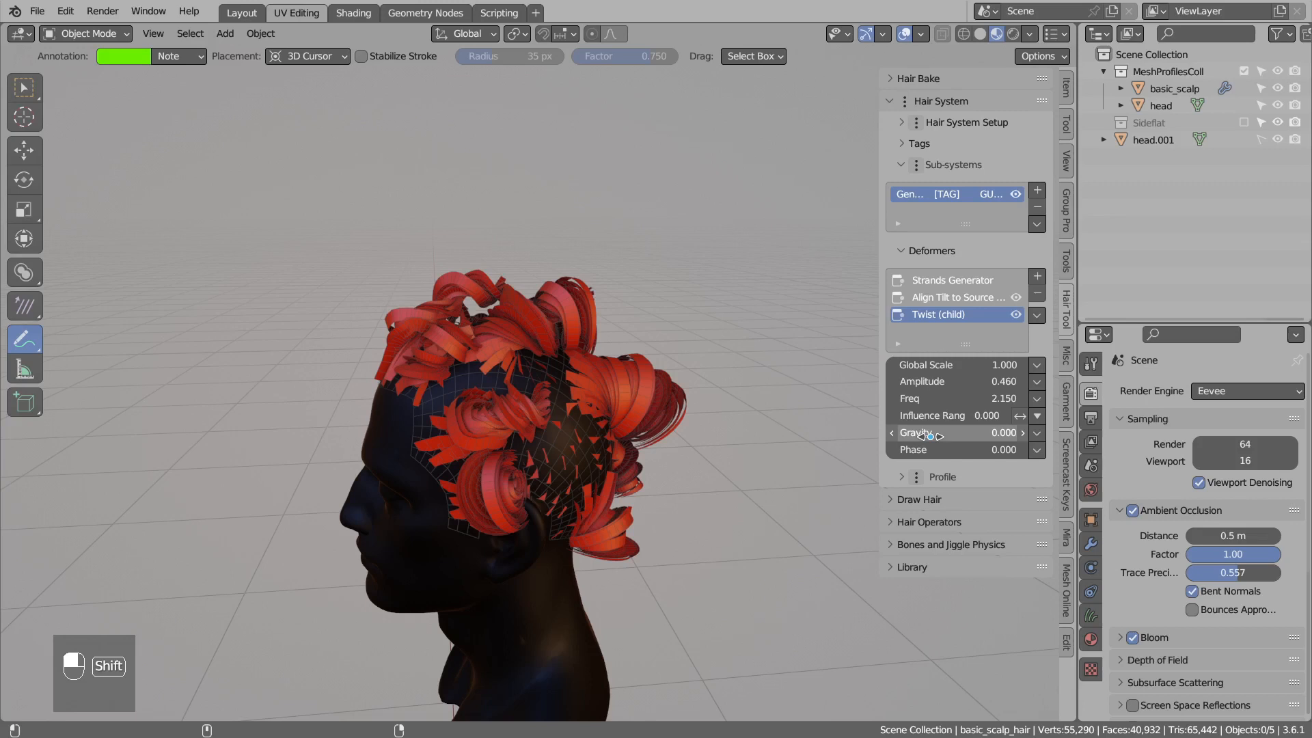
left_click_drag(956, 433, 960, 433, "shift")
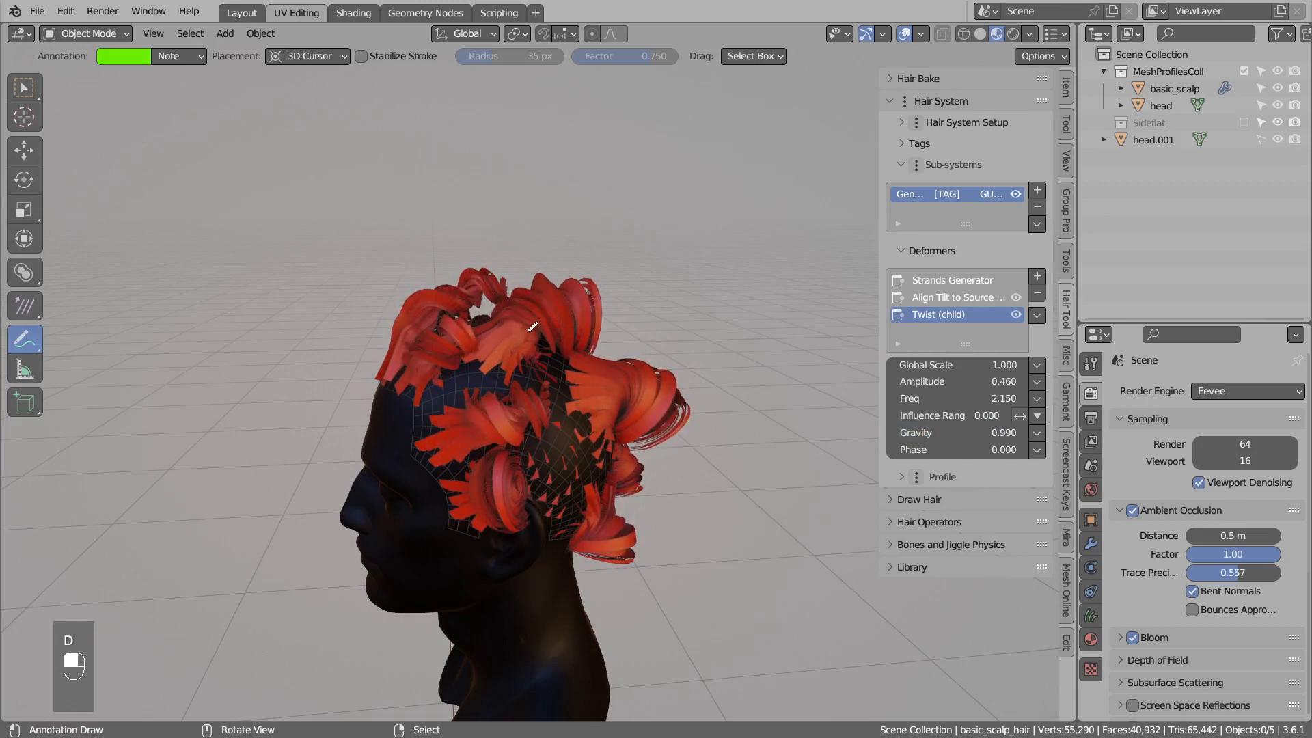
left_click_drag(530, 331, 576, 314)
mouse_move(955, 435)
left_mouse_down()
mouse_move(891, 435)
mouse_move(975, 451)
left_mouse_up()
middle_click_drag(623, 317, 614, 341)
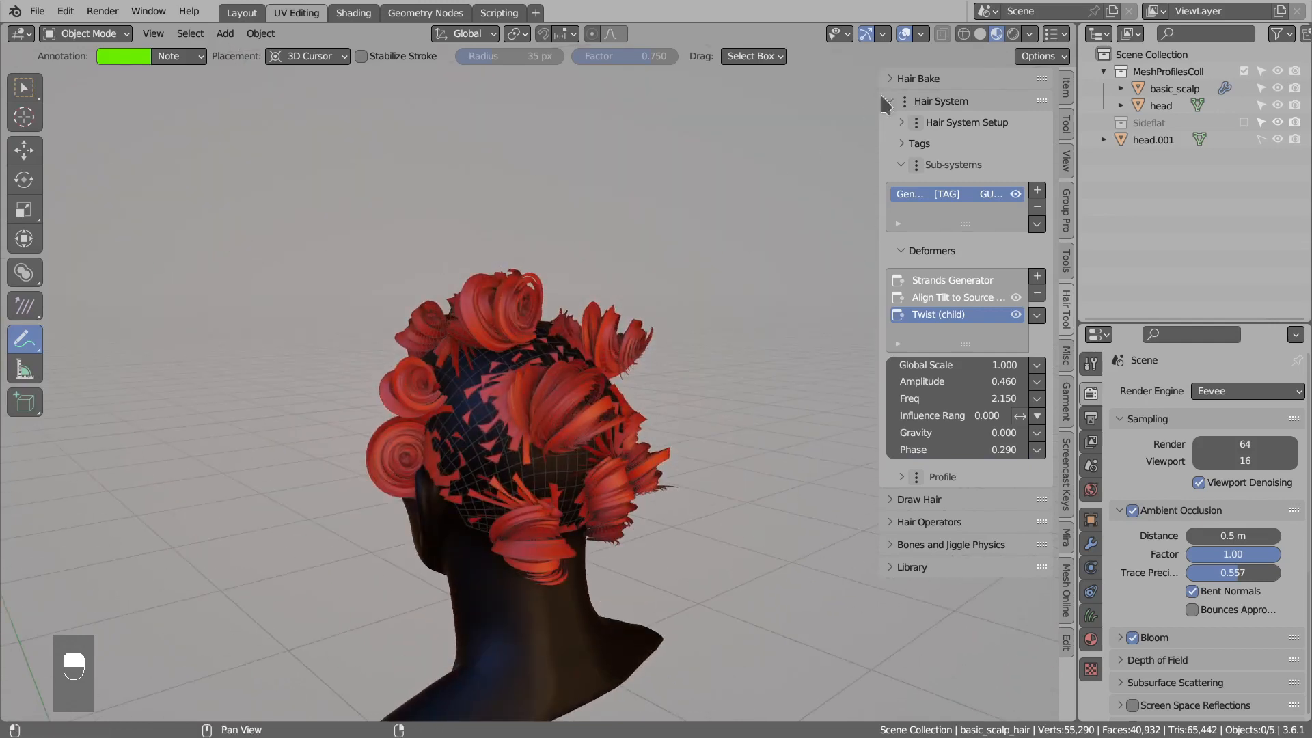
Turn on the strands overlay in the viewport to display the guide curves.
left_click(921, 35)
left_click(816, 136)
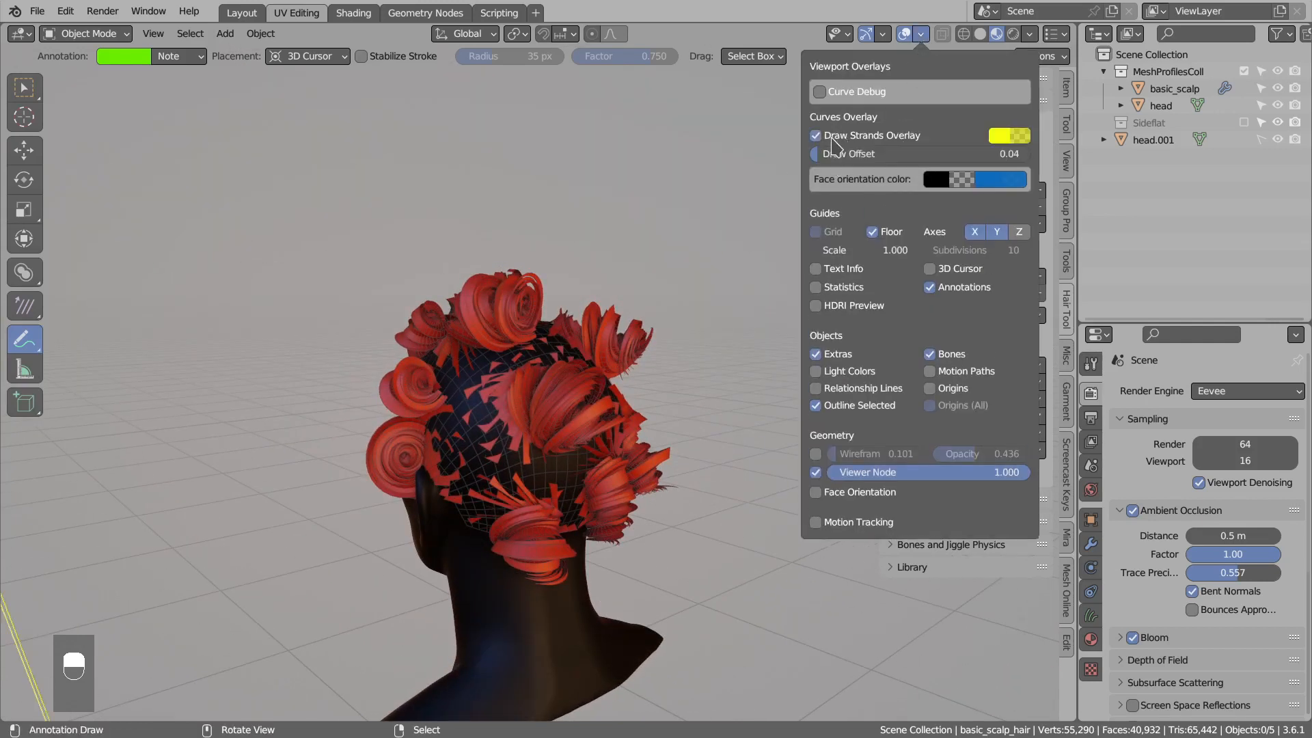
key("Tab")
key("Tab")
middle_click_drag(553, 351, 431, 311)
Add more guide curves across the bare areas of the scalp with the Add brush in Sculpt Mode.
left_click(81, 37)
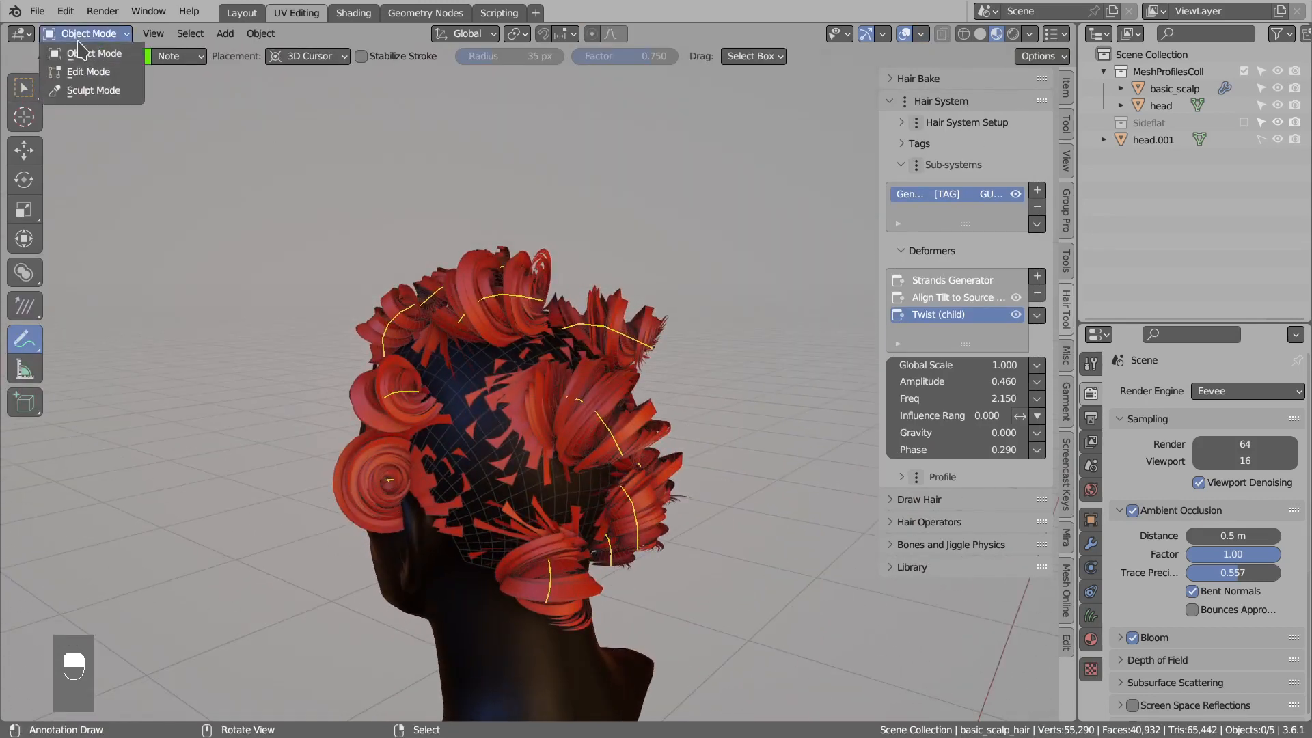
left_click(94, 90)
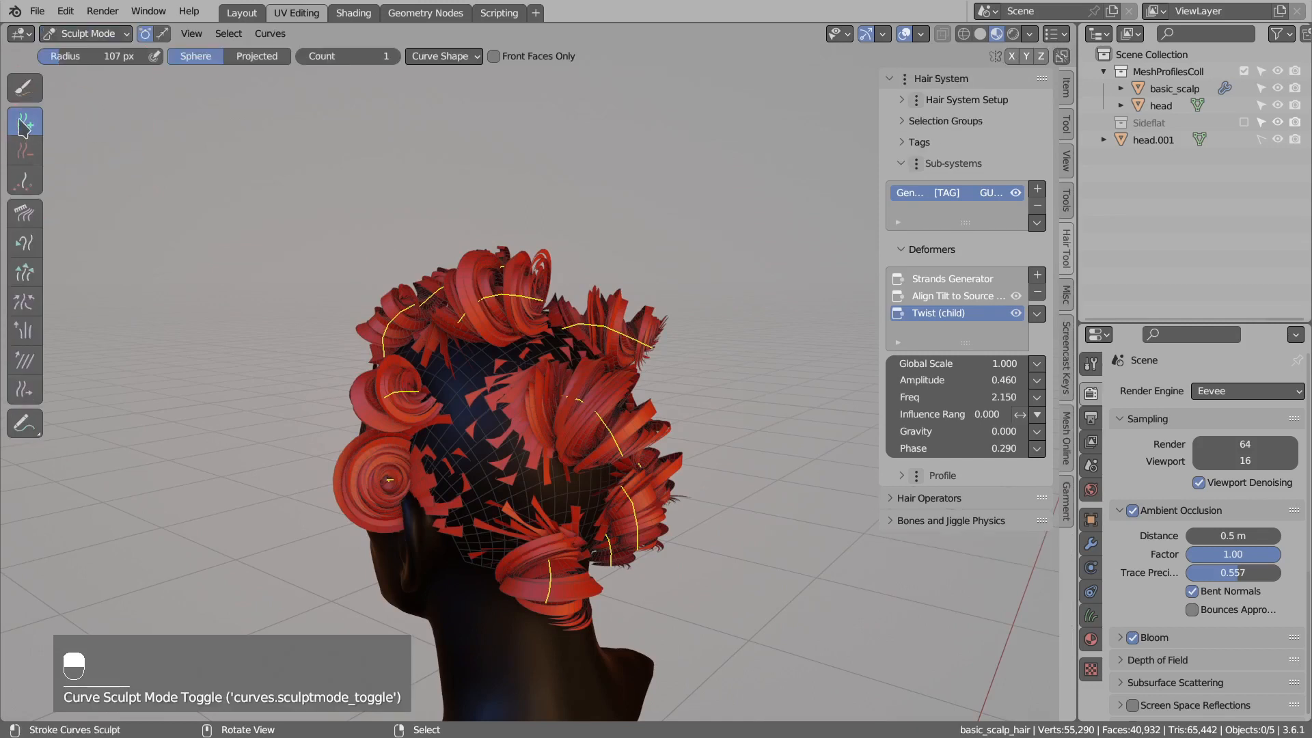
left_click(473, 371)
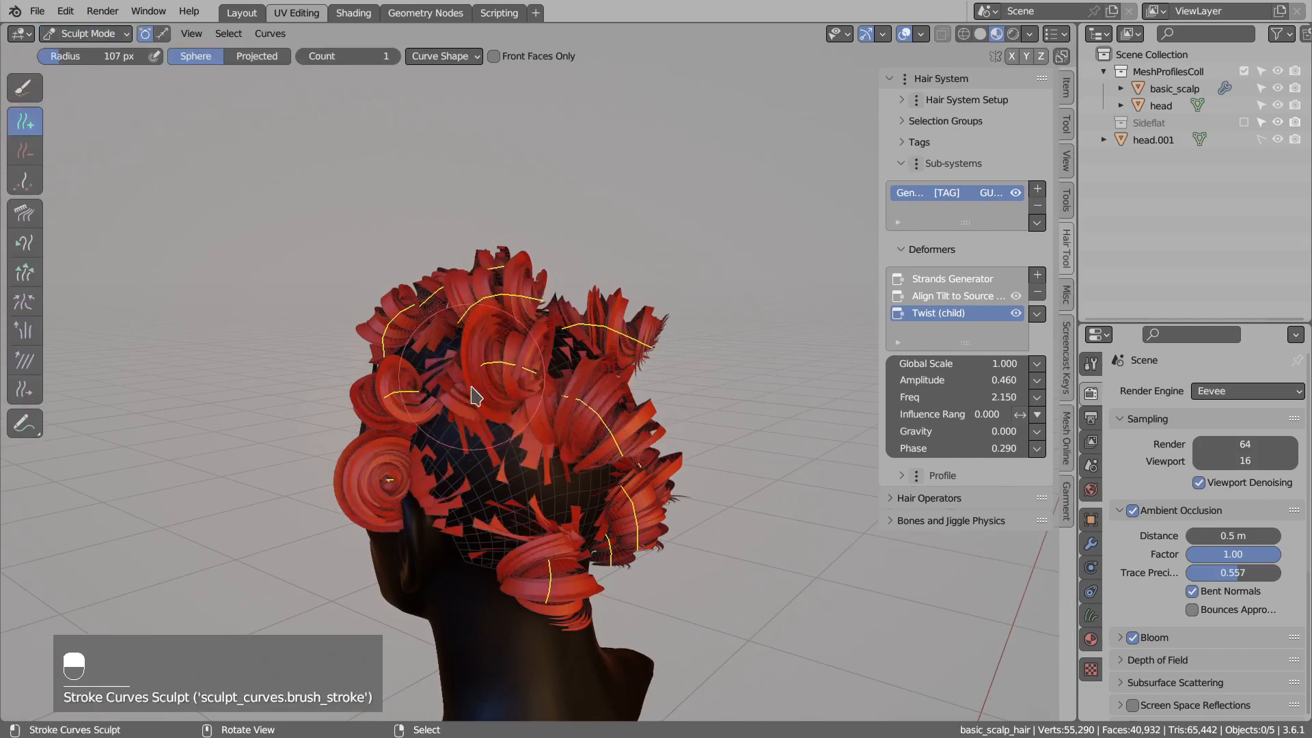
left_click(473, 473)
middle_click_drag(544, 372, 560, 400)
middle_click_drag(653, 390, 396, 219)
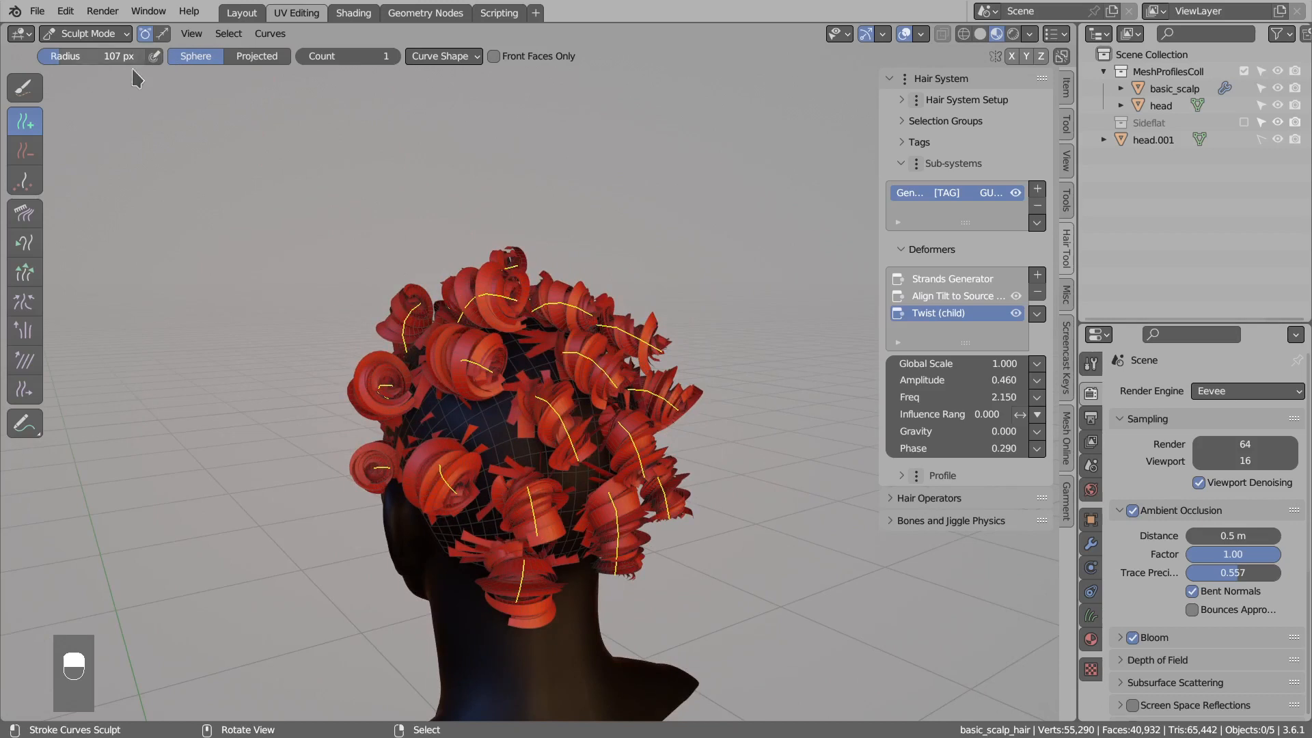
middle_click_drag(301, 292, 81, 269)
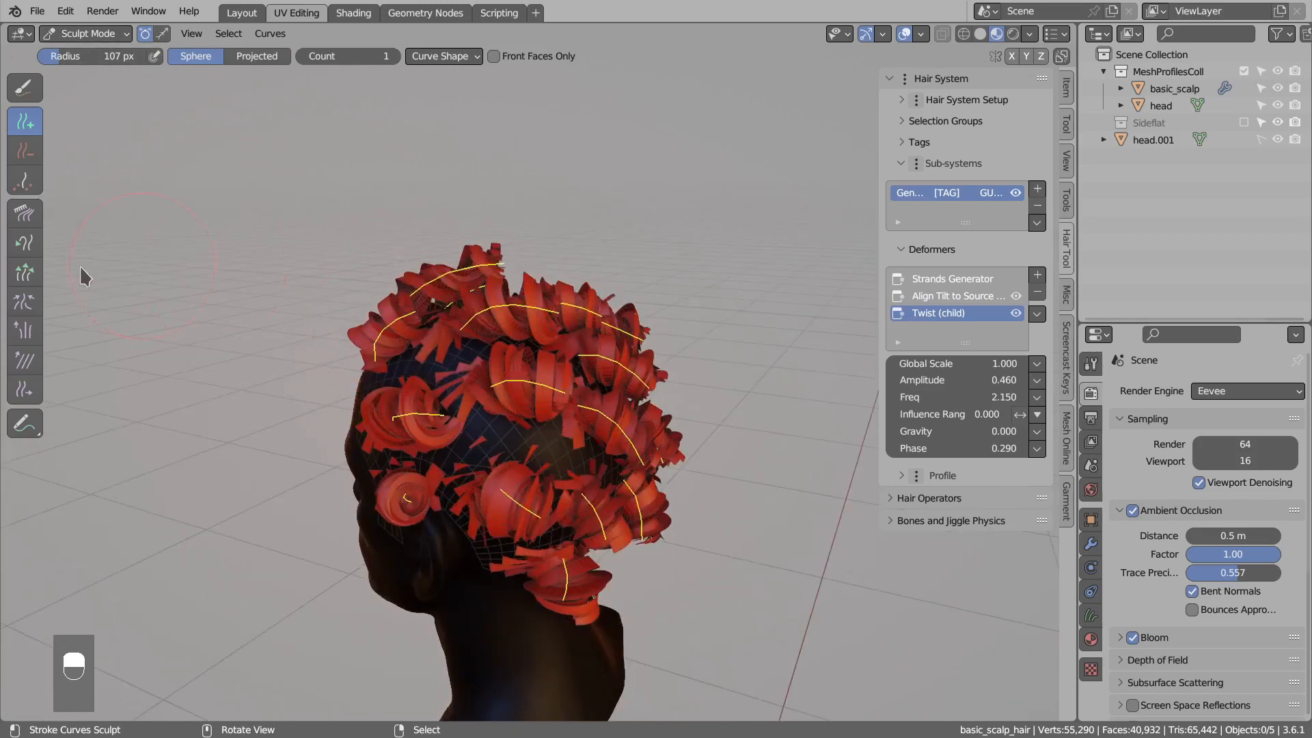
Set up the Puff sculpt brush with a 264 px radius and Projected falloff.
left_click(24, 332)
middle_click_drag(373, 414, 481, 403)
key("f")
left_click(585, 401)
middle_click_drag(586, 401, 546, 403)
left_click(394, 57)
middle_click_drag(465, 273, 472, 377, "ctrl")
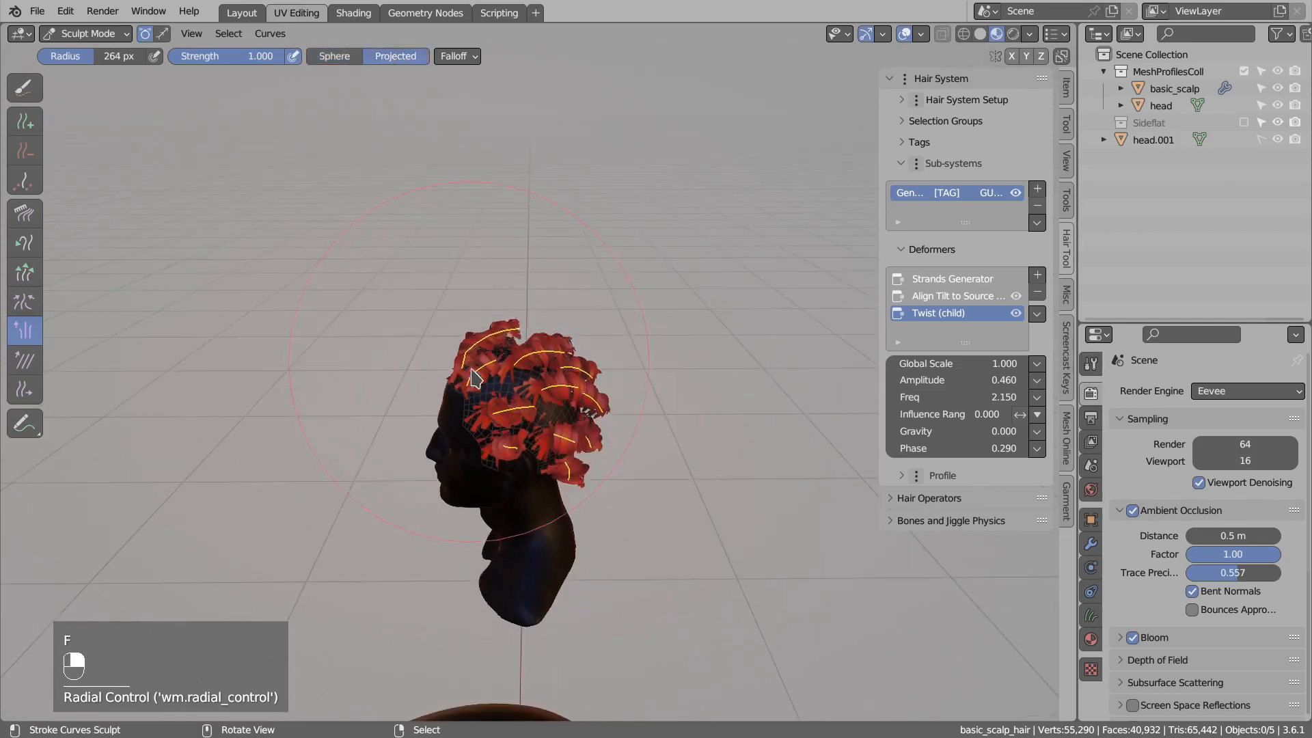
Puff the guide curves outward from the scalp and return to Object Mode.
left_click_drag(471, 378, 469, 395)
mouse_move(469, 395)
middle_mouse_down()
mouse_move(504, 424)
mouse_move(534, 368)
mouse_move(533, 456)
mouse_move(668, 407)
middle_mouse_up()
middle_click_drag(503, 377, 530, 471)
scroll(529, 471, "up", 3)
left_click_drag(81, 23, 81, 42)
left_click(85, 33)
left_click(75, 53)
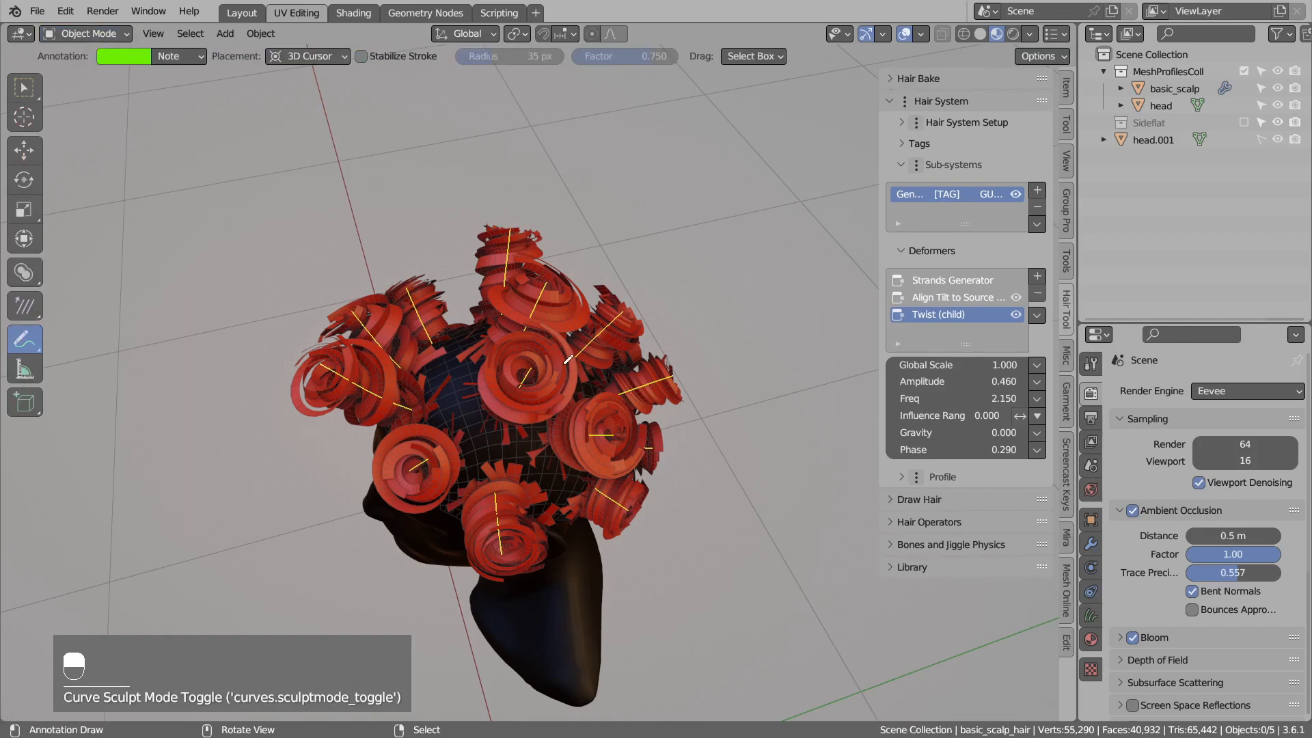
middle_click_drag(567, 358, 887, 308)
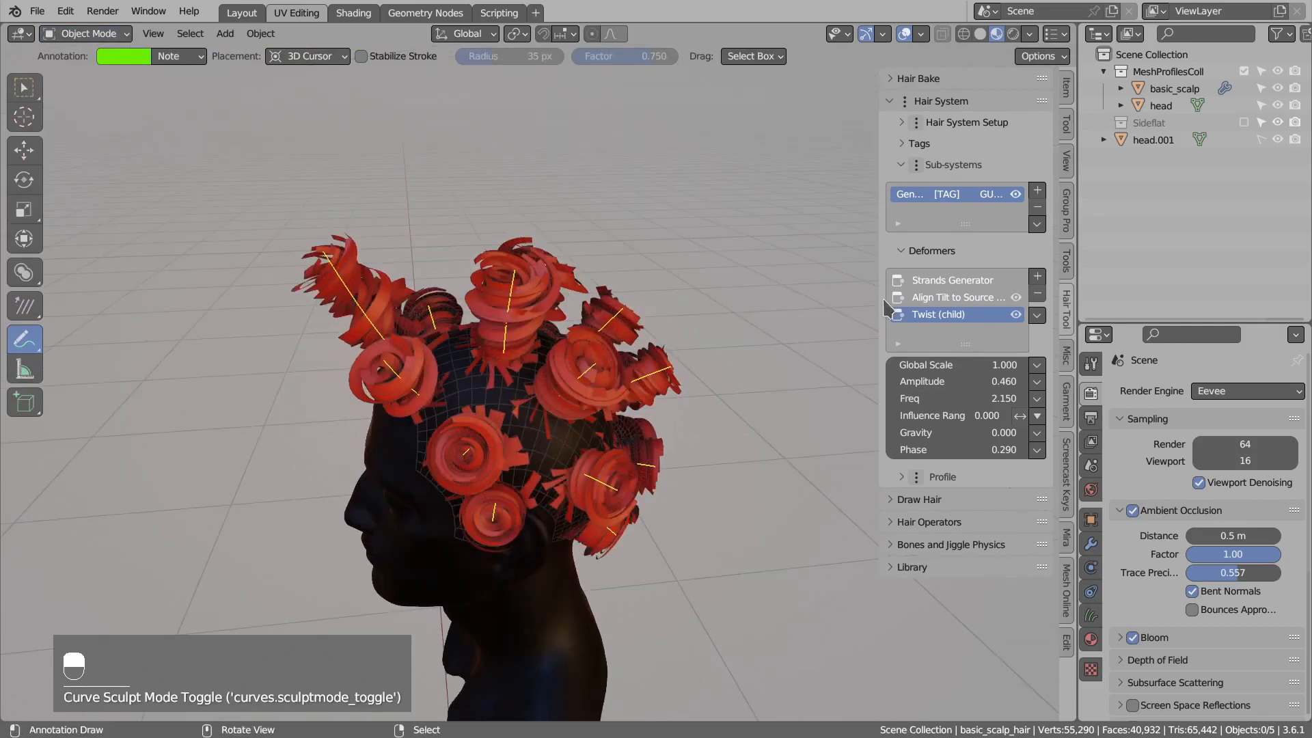
Disable the Twist deformer and delete the Align Tilt to Source deformer.
left_click(1016, 314)
left_click(918, 299)
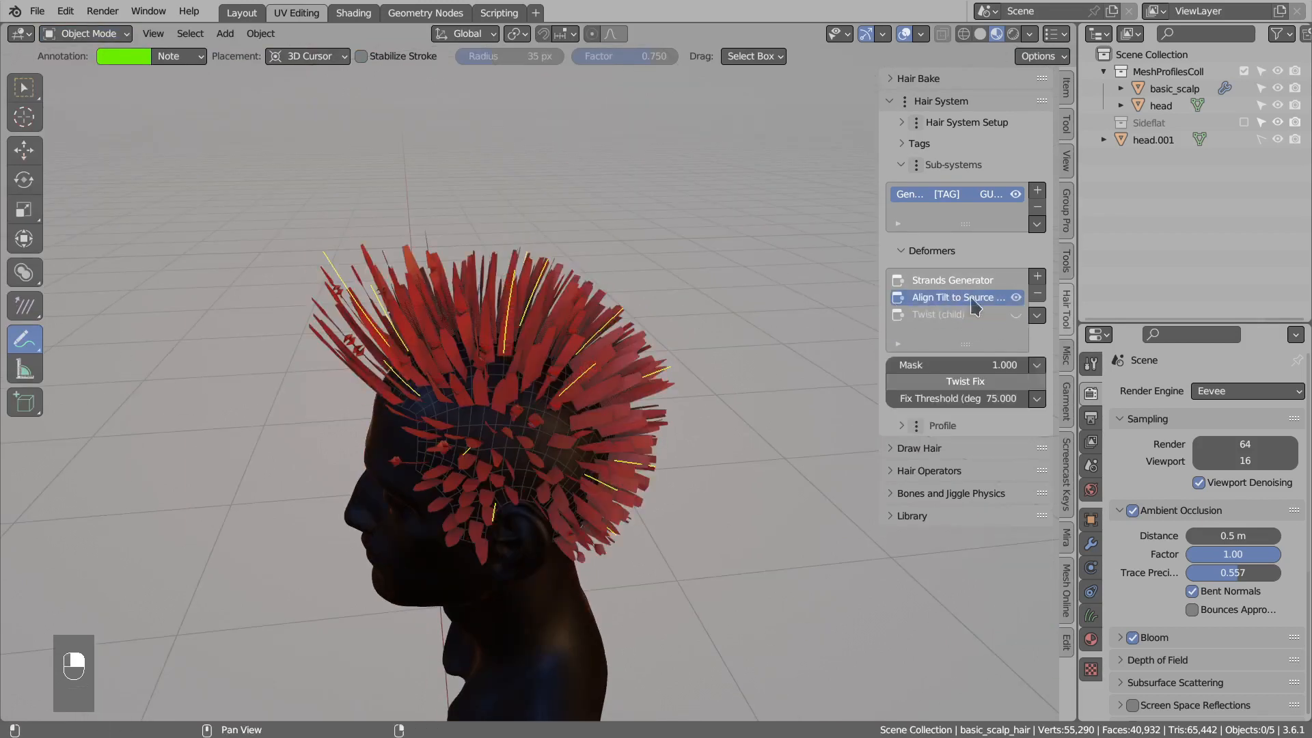
left_click(1036, 296)
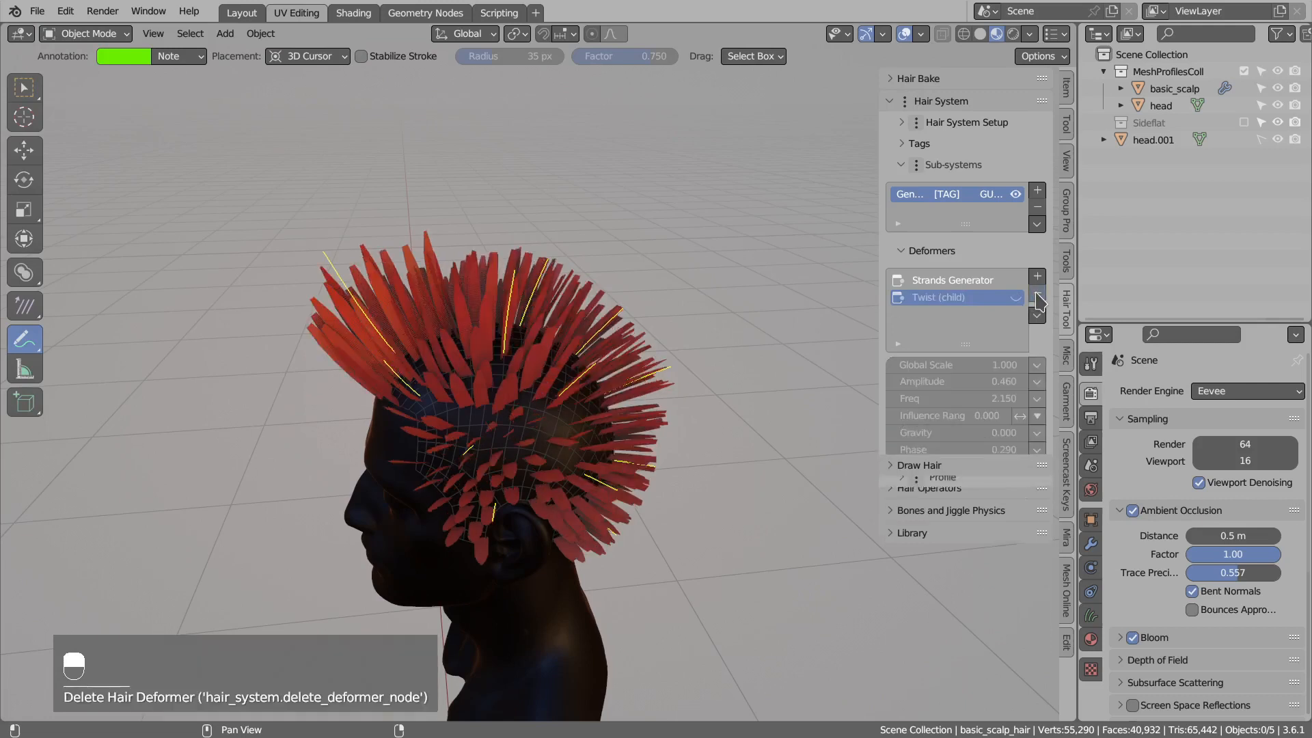
Set the Strands Generator's minimum distance to 0.02 m to thin out the strands.
left_click(960, 281)
middle_click_drag(519, 321, 474, 421)
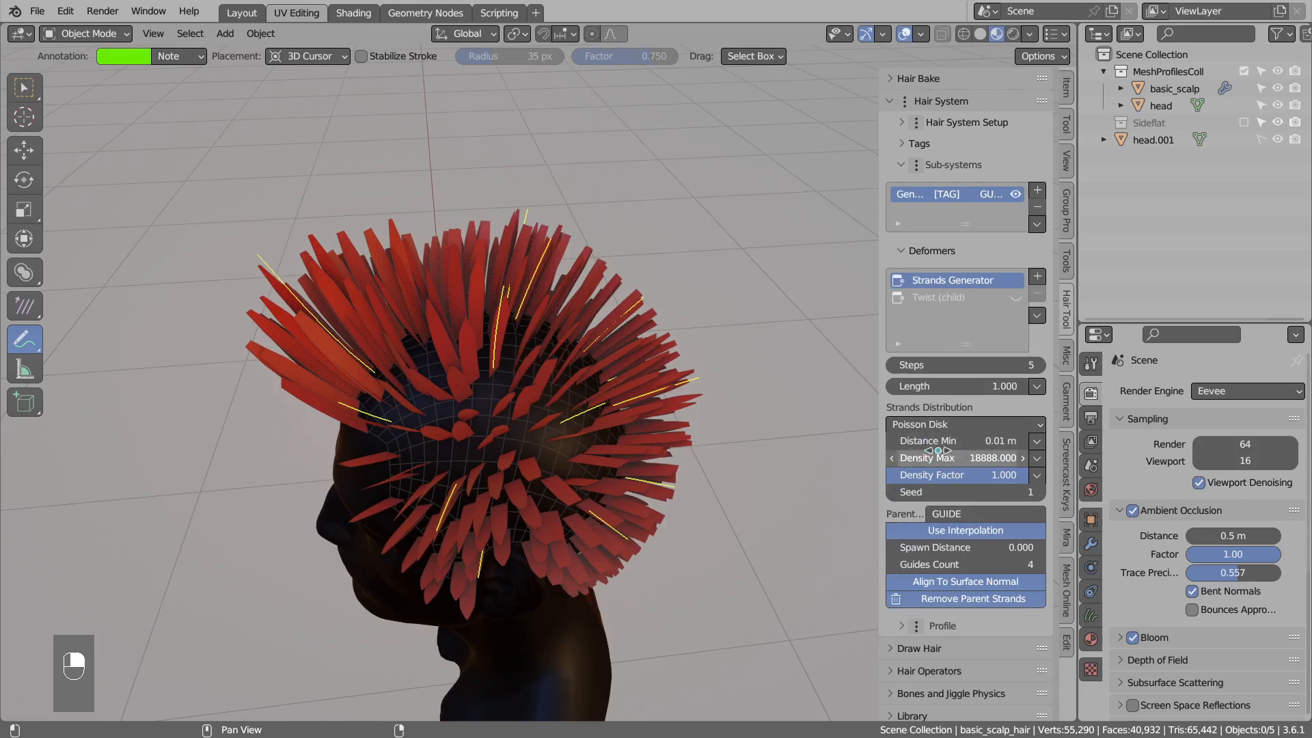
left_click(915, 441)
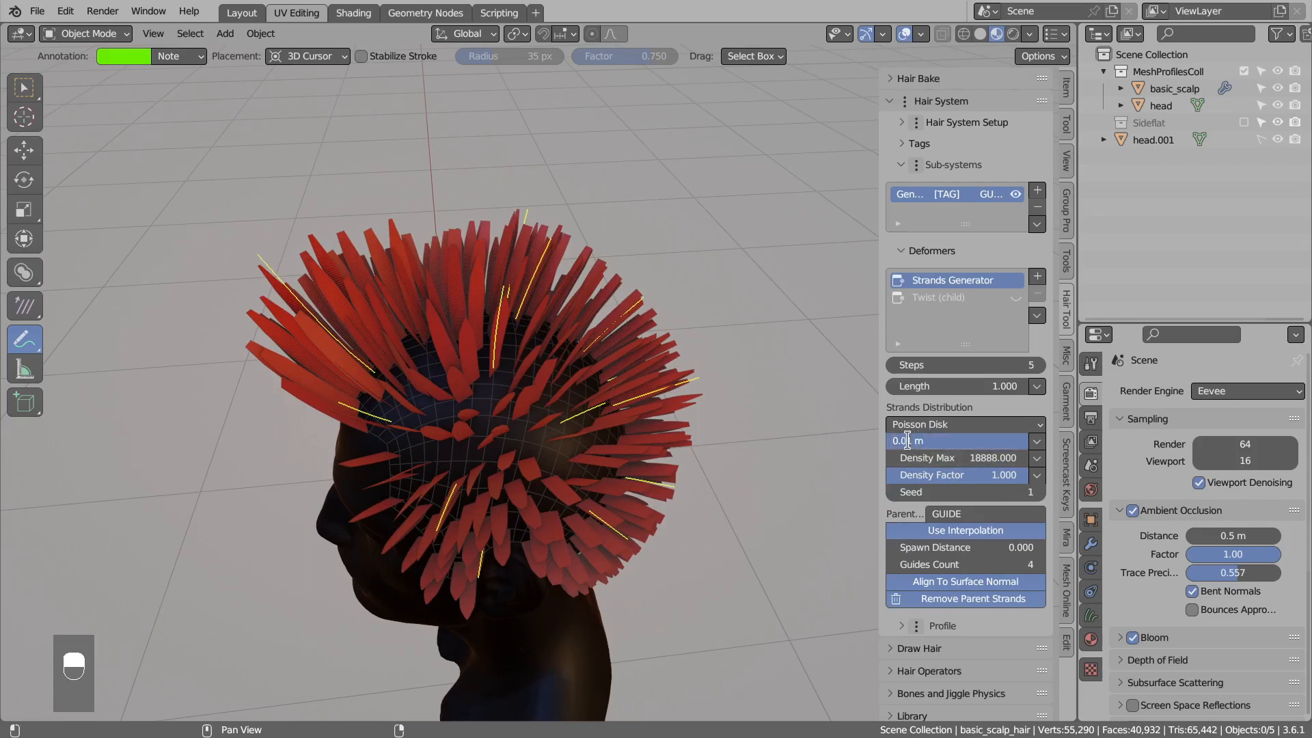
key("Return")
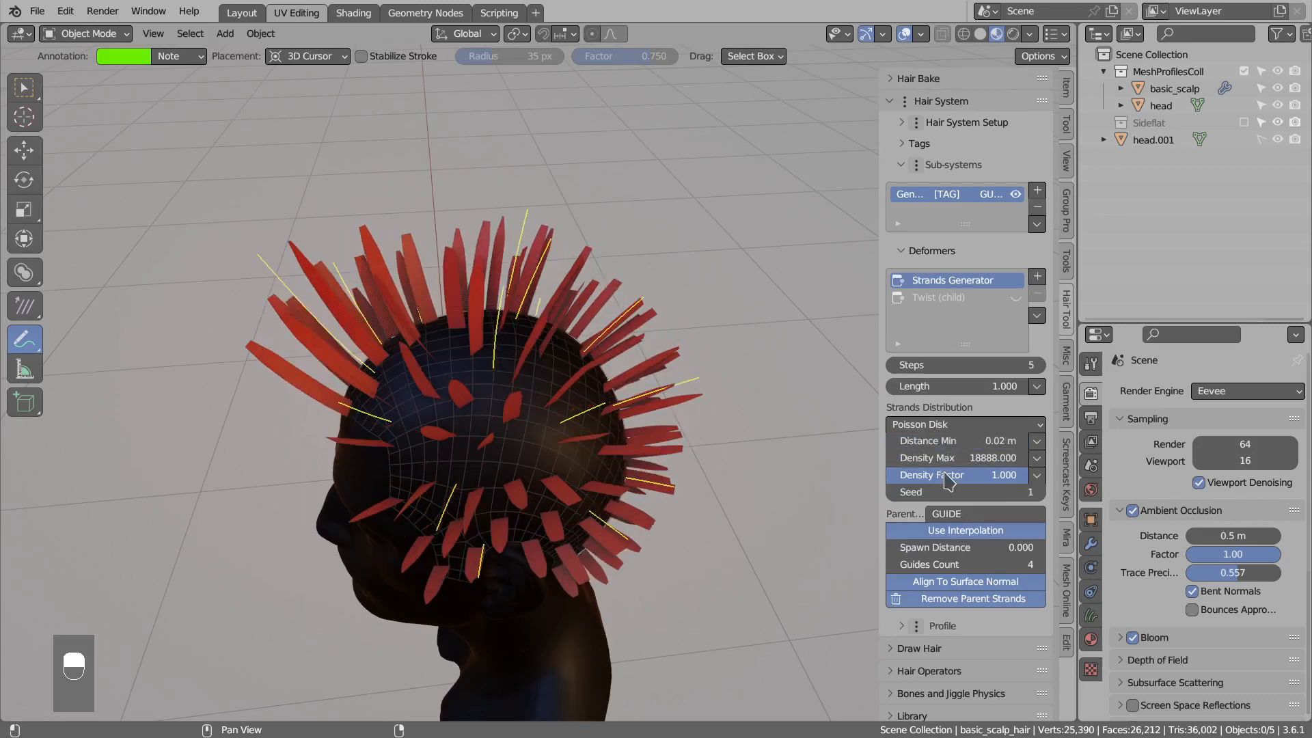
middle_click_drag(637, 366, 637, 332)
middle_click_drag(566, 358, 573, 389)
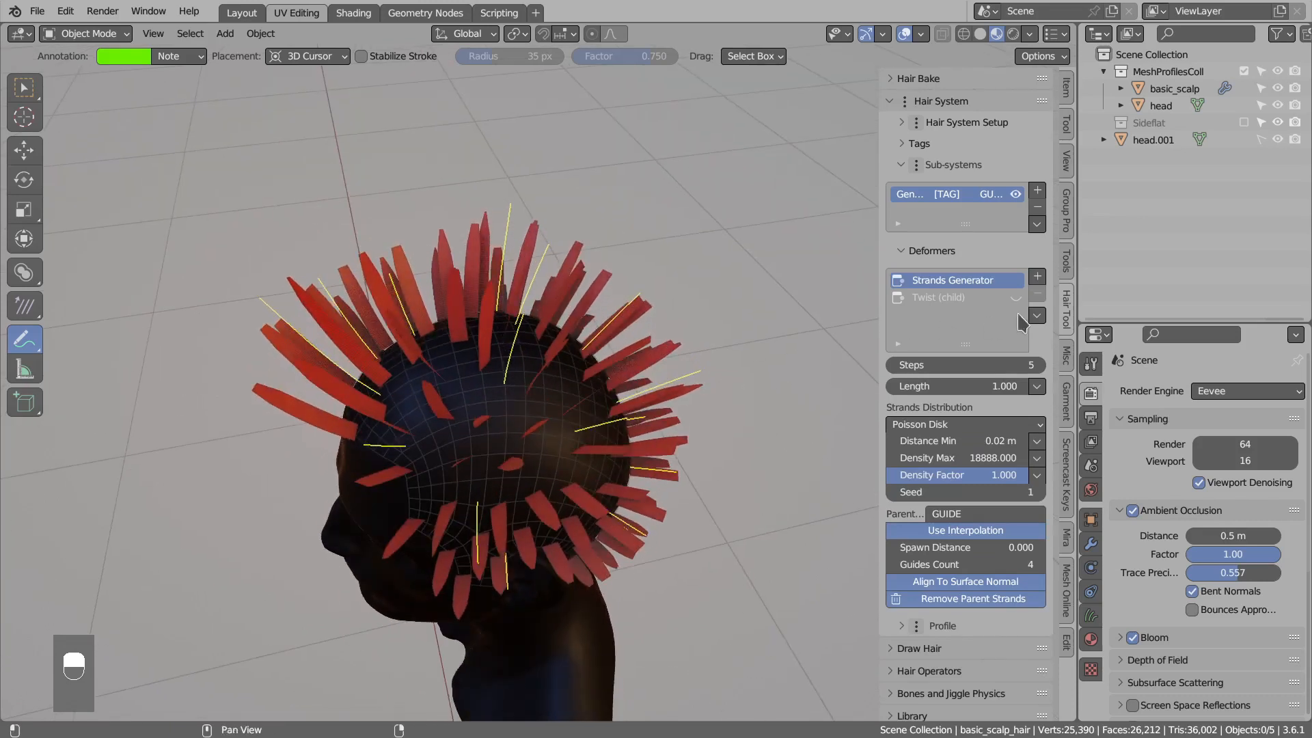
Add a Duplicate Strands deformer after the Strands Generator.
left_click(1039, 277)
mouse_move(1062, 369)
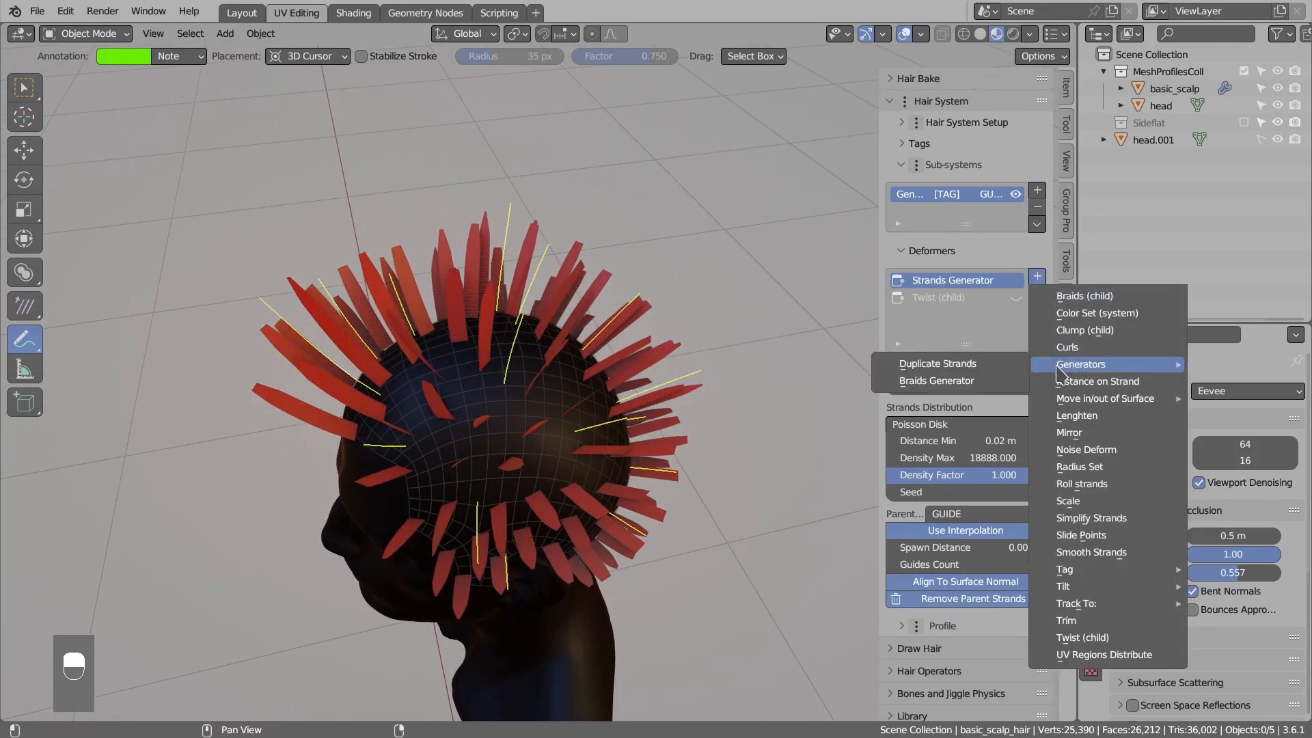
left_click(922, 369)
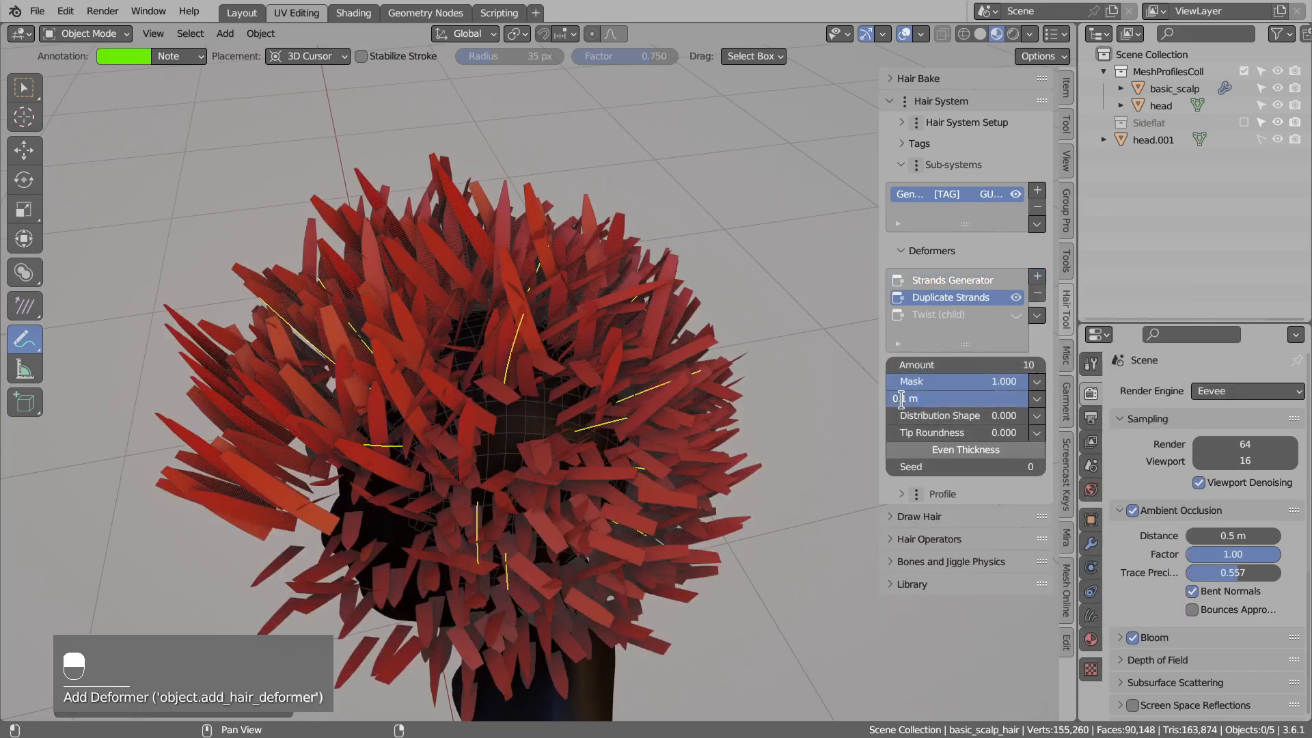
Set the Duplicate Strands radius to 0.01 m and re-enable the child Twist deformer.
key("Return")
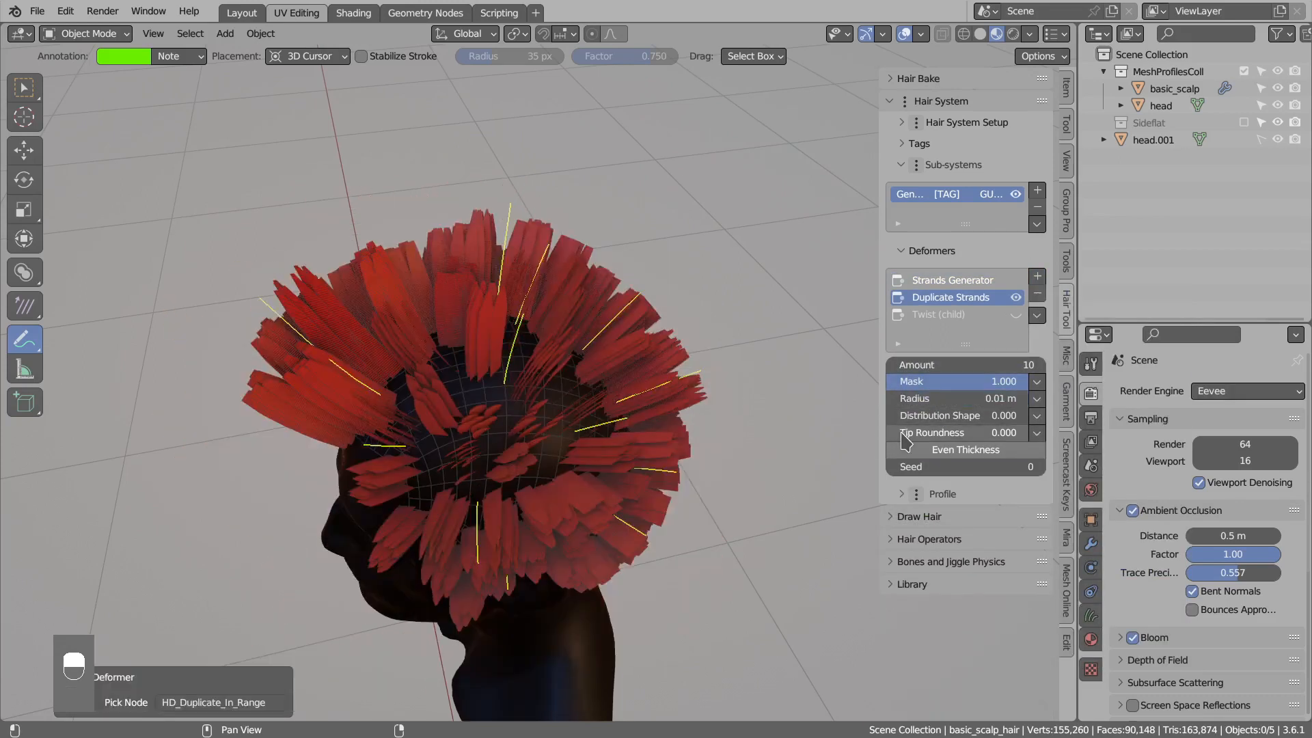
middle_click_drag(481, 443, 493, 383)
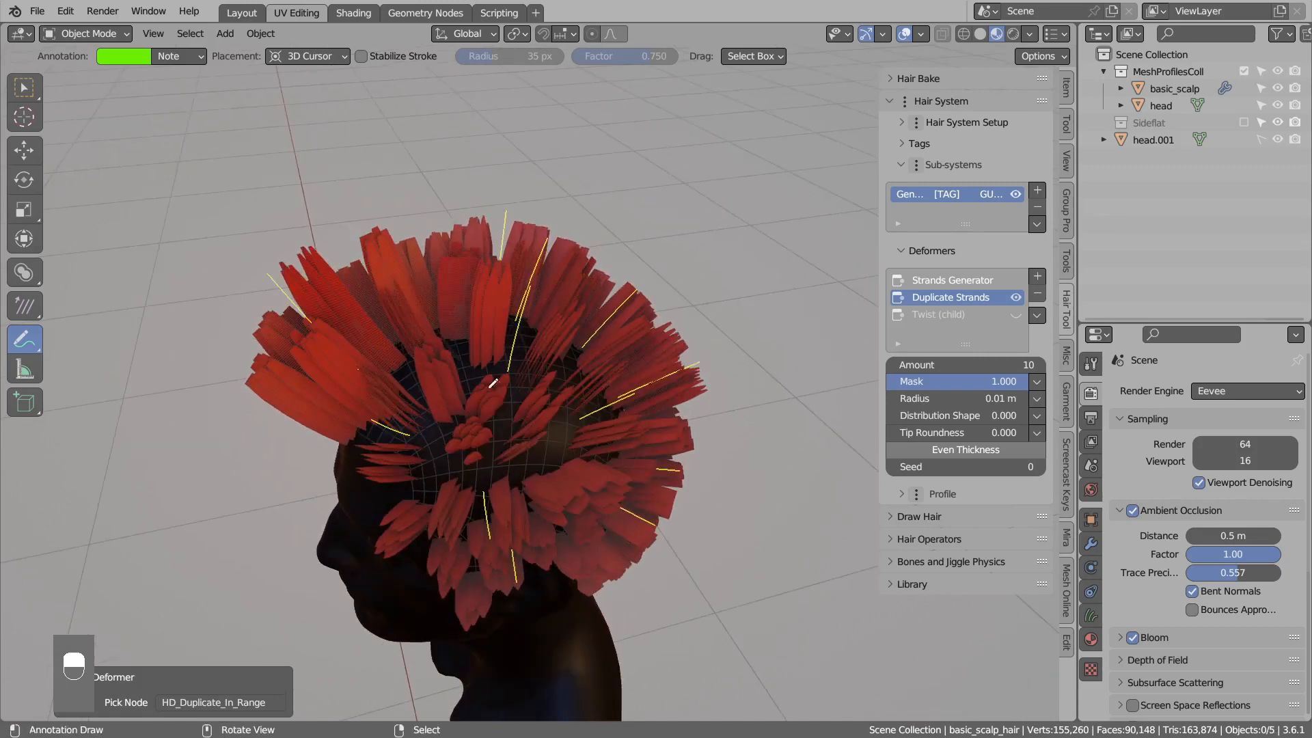
left_click(1015, 314)
middle_click_drag(540, 444, 538, 413)
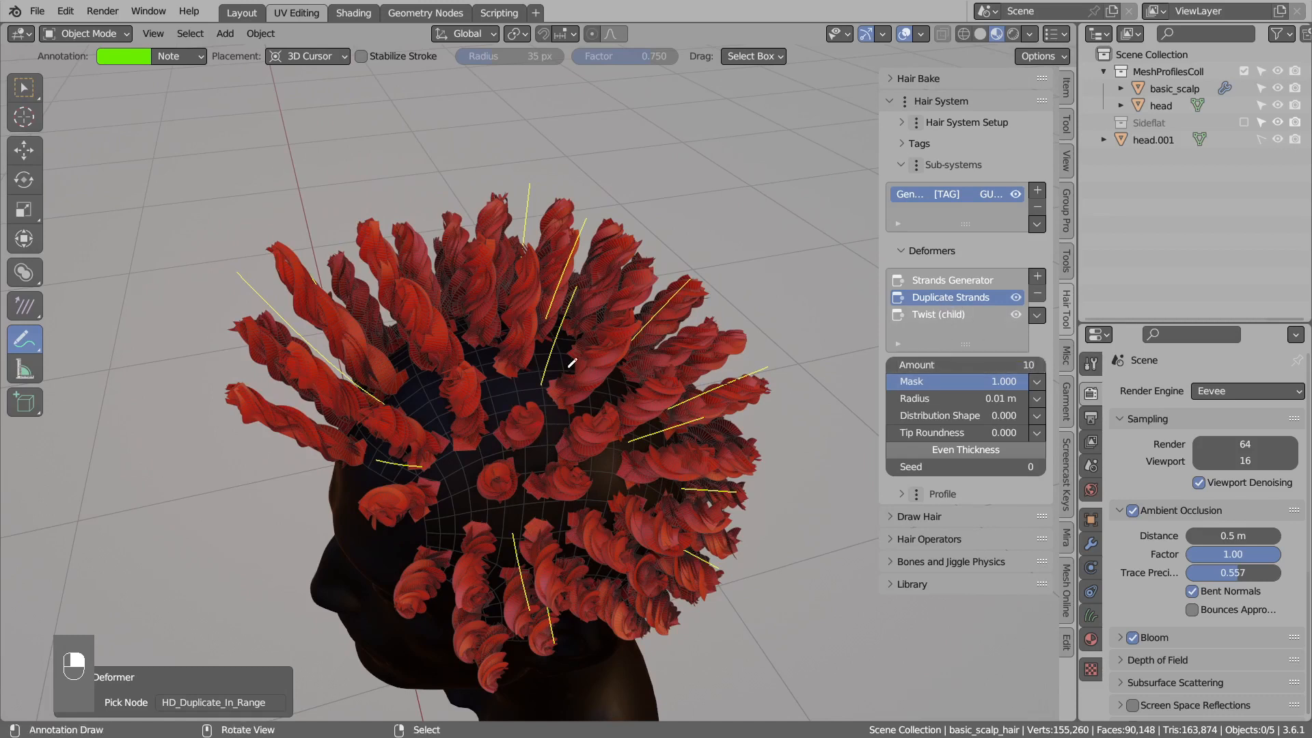
middle_click_drag(580, 321, 595, 336)
Set the child Twist deformer's amplitude to 1.380 and mark the twisted strand tips with a temporary annotation.
left_click(957, 315)
left_click_drag(956, 382, 1021, 381, "shift")
middle_click_drag(478, 307, 670, 291)
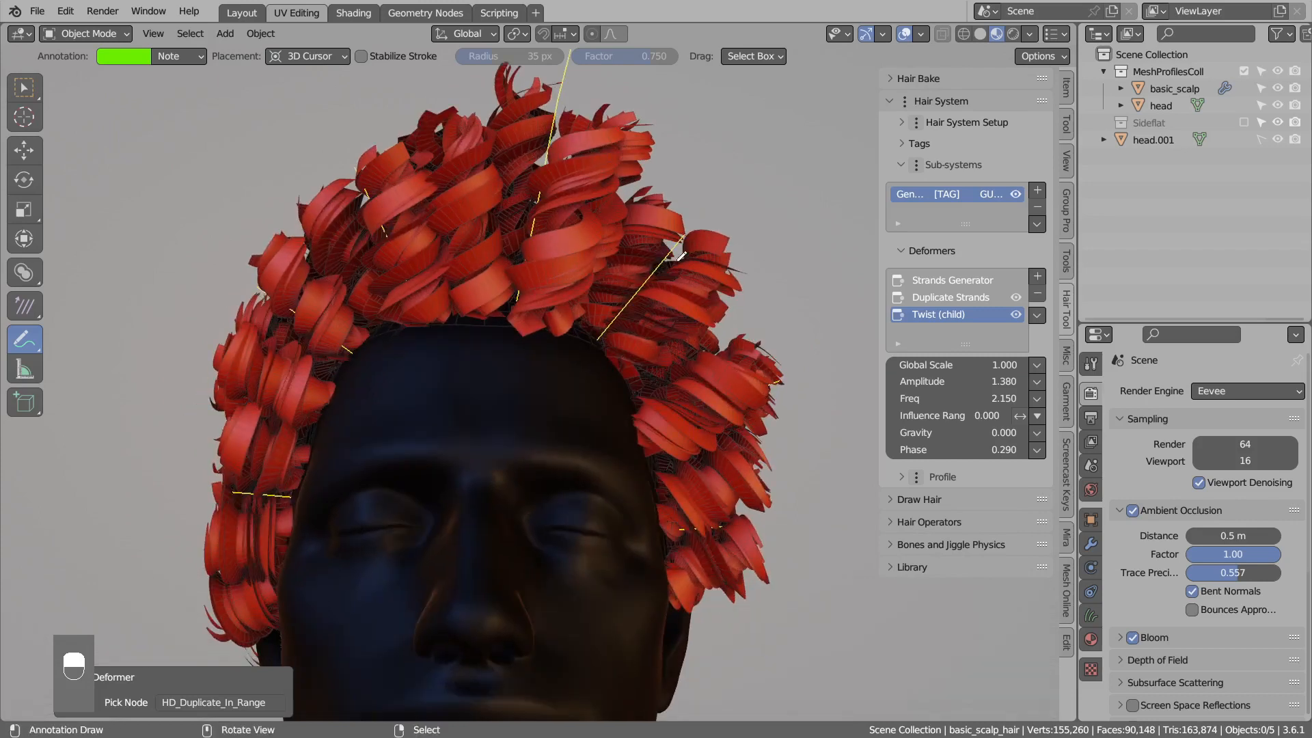
left_click_drag(669, 278, 728, 243)
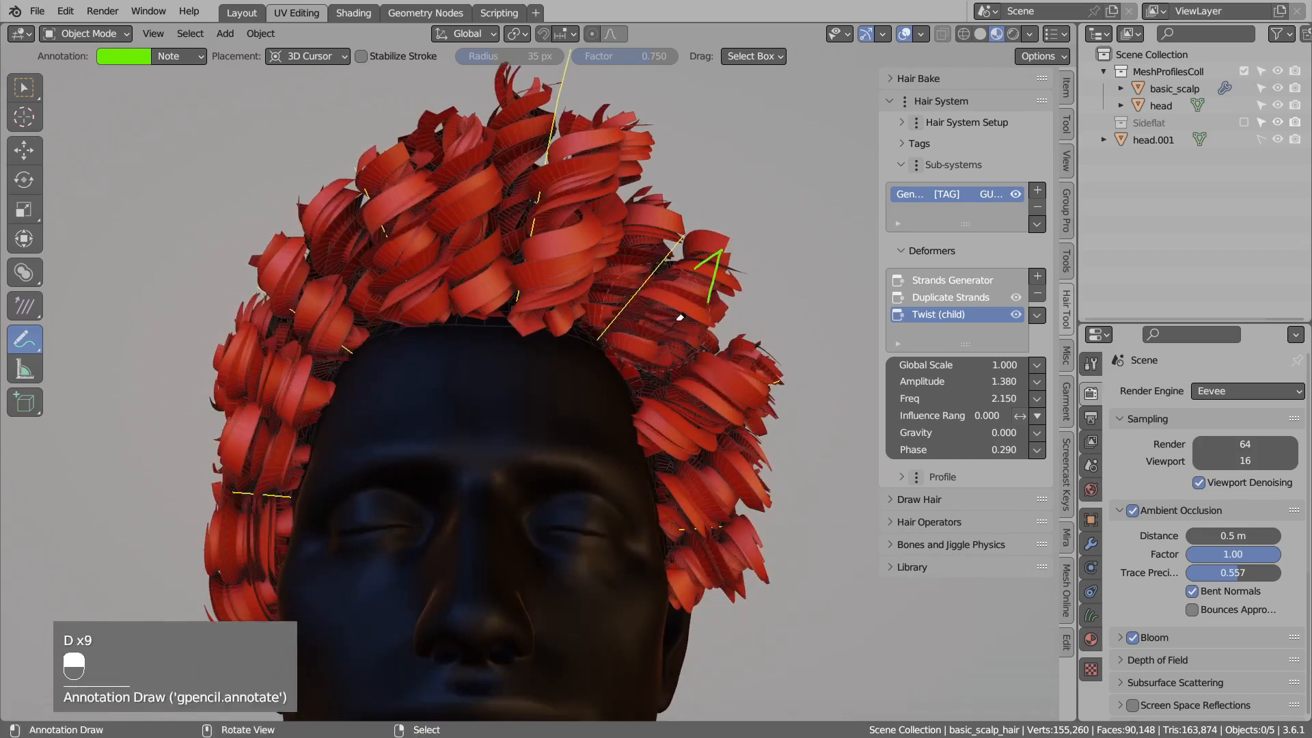
middle_click_drag(756, 313, 688, 297)
Add a child Clump deformer after the Twist and set its influence range to 0.800.
left_click(1037, 276)
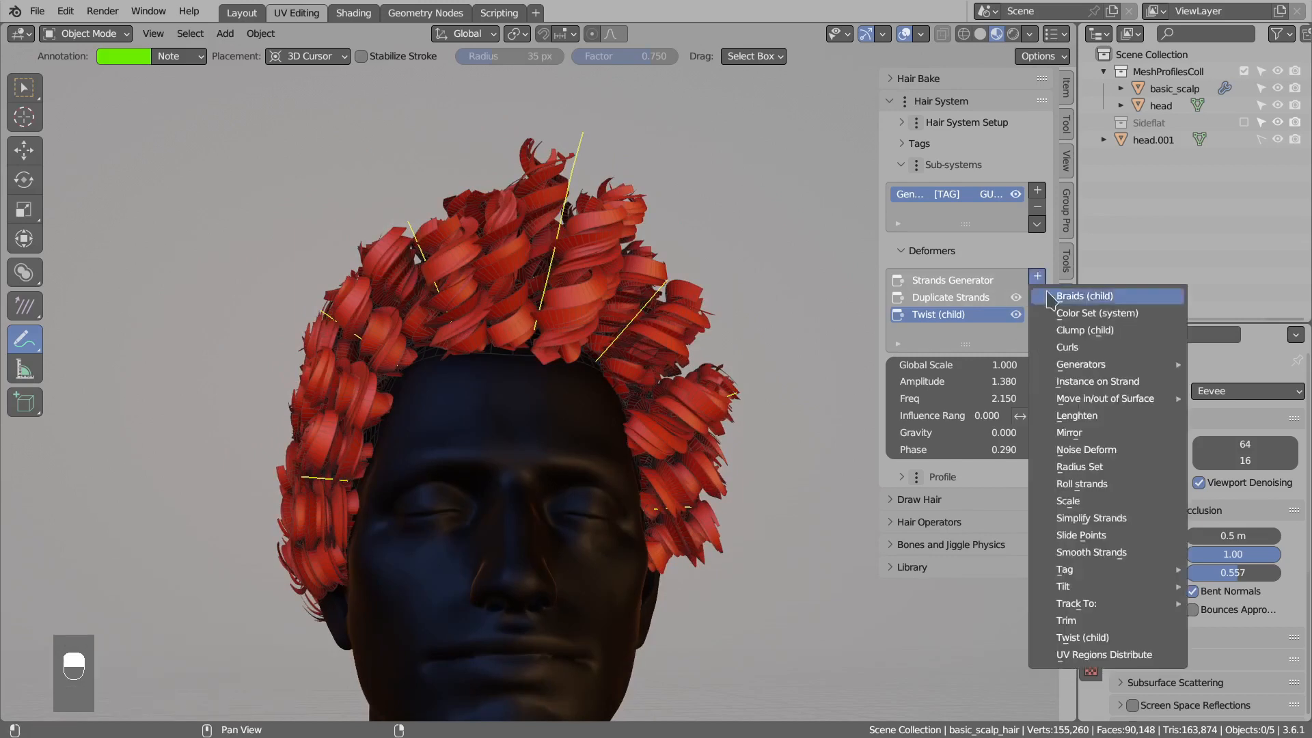
left_click(1083, 332)
middle_click_drag(742, 336, 739, 357)
left_click_drag(946, 383, 1046, 382, "shift")
scroll(654, 337, "up", 3)
middle_click_drag(654, 337, 726, 297)
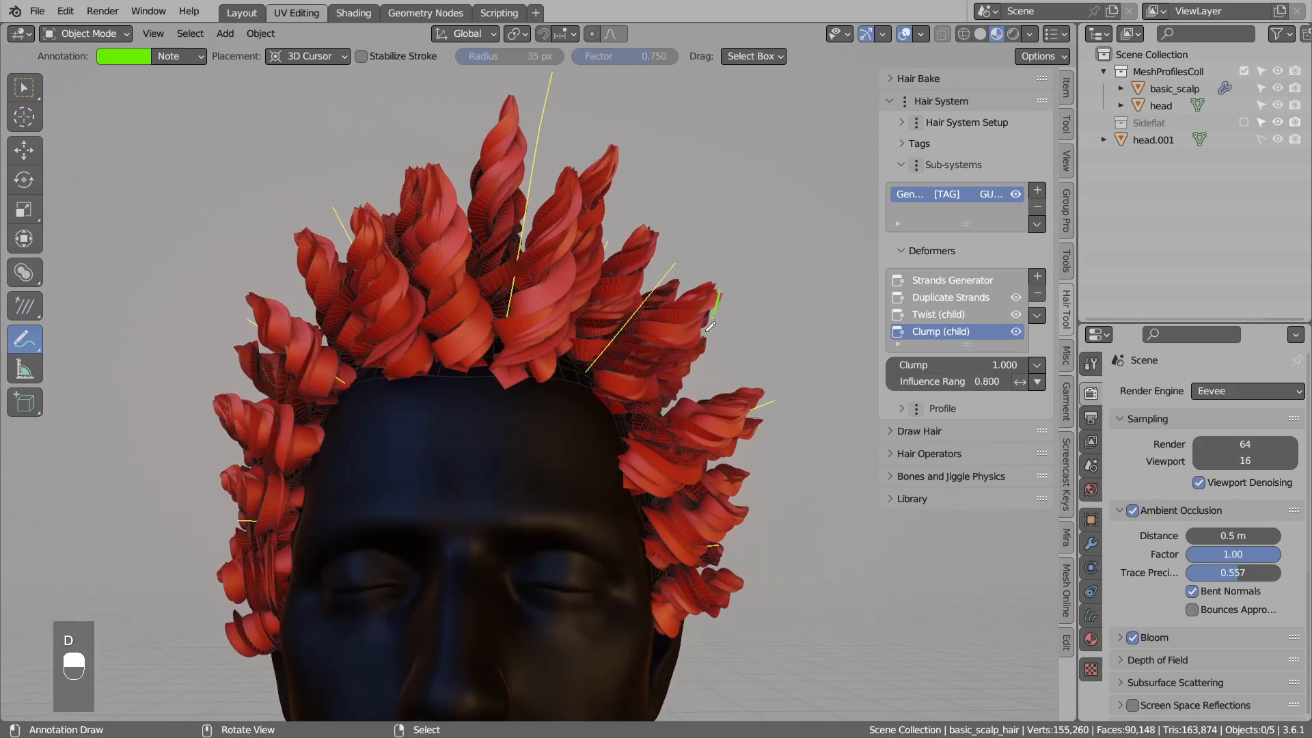
Enlarge the deformer list and mark the clumped strand tips with temporary annotations while inspecting them up close.
left_click_drag(710, 326, 675, 375)
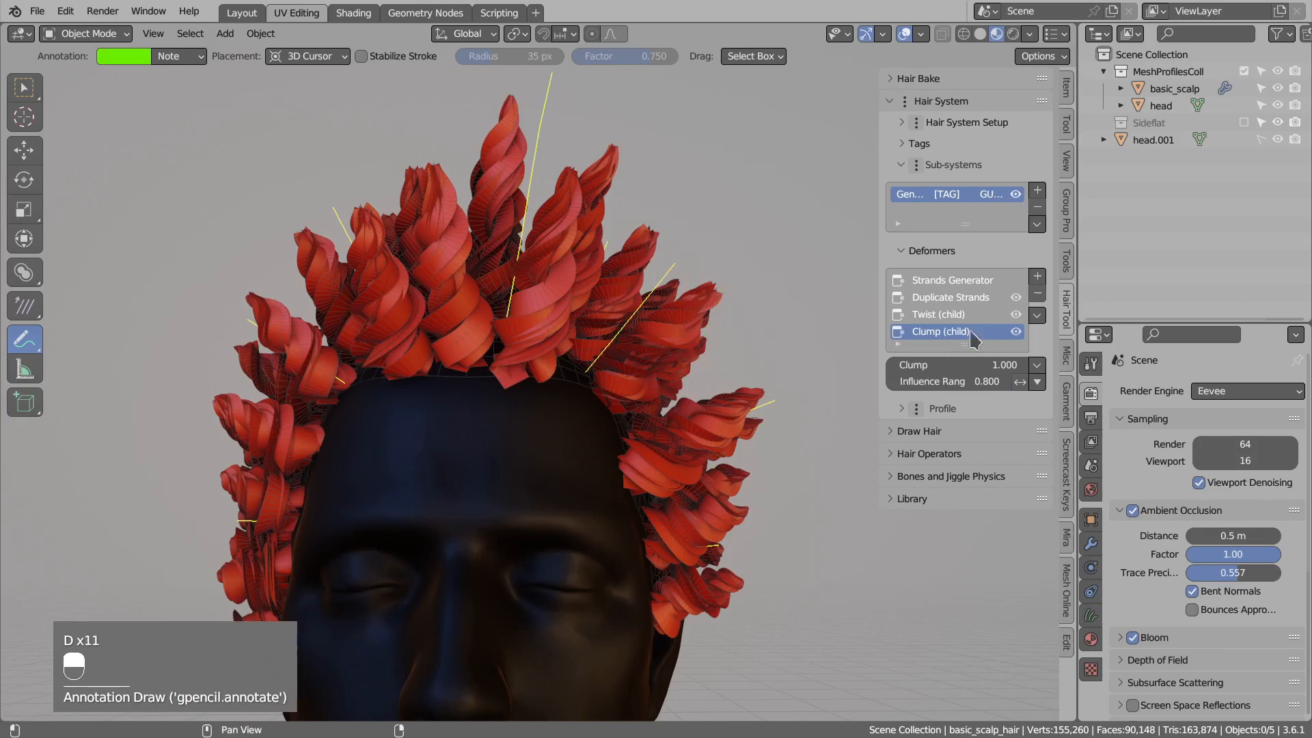
left_click_drag(965, 344, 965, 378)
middle_click_drag(690, 328, 732, 356)
scroll(732, 356, "up", 4)
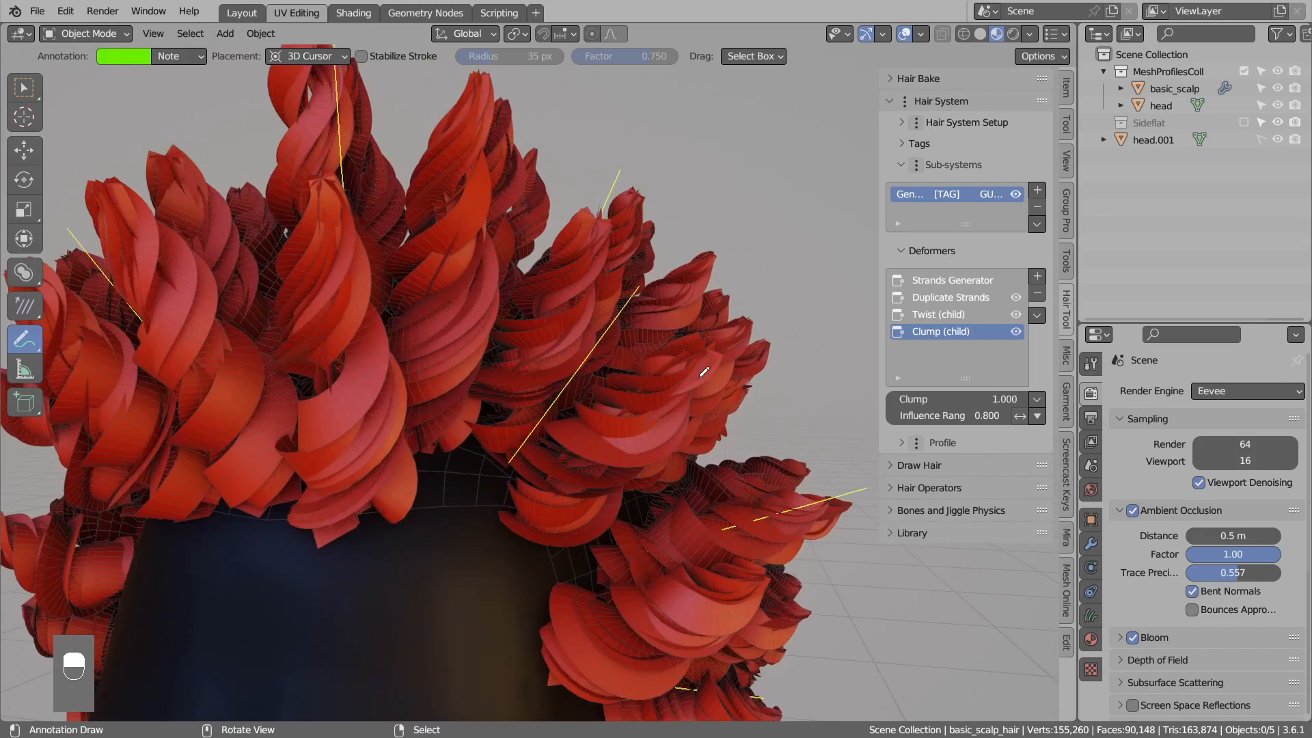
middle_click_drag(731, 360, 758, 353)
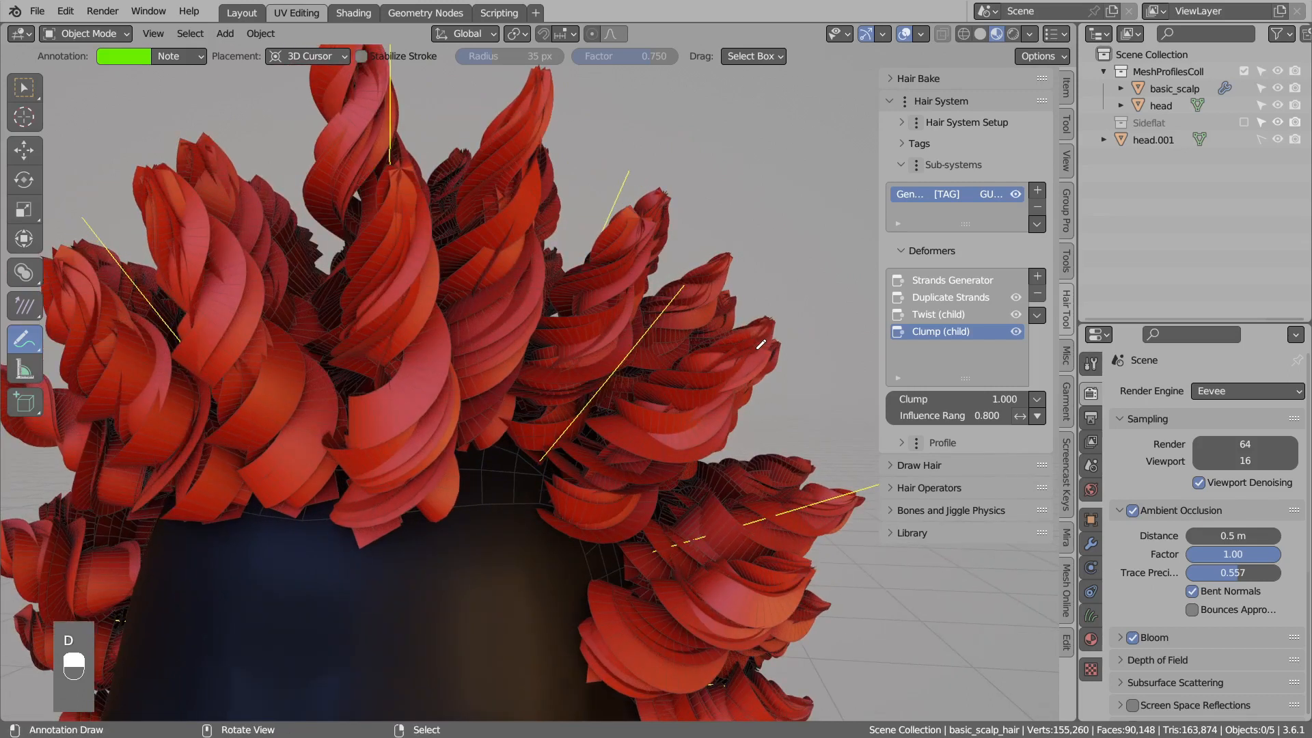
left_click_drag(751, 365, 760, 355)
scroll(740, 364, "down", 5)
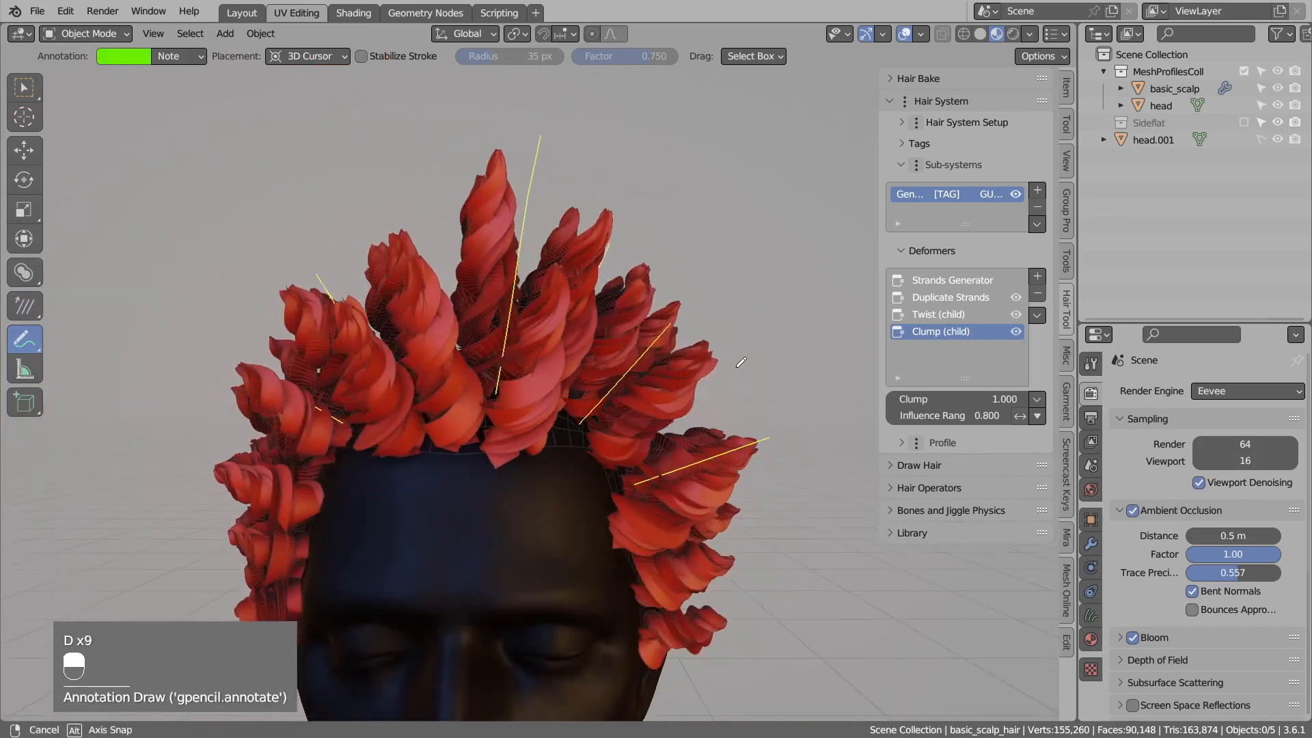
Add a Radius Set deformer after the Clump to thin the strand tips, and mark the hair ends with temporary annotations.
left_click(1037, 276)
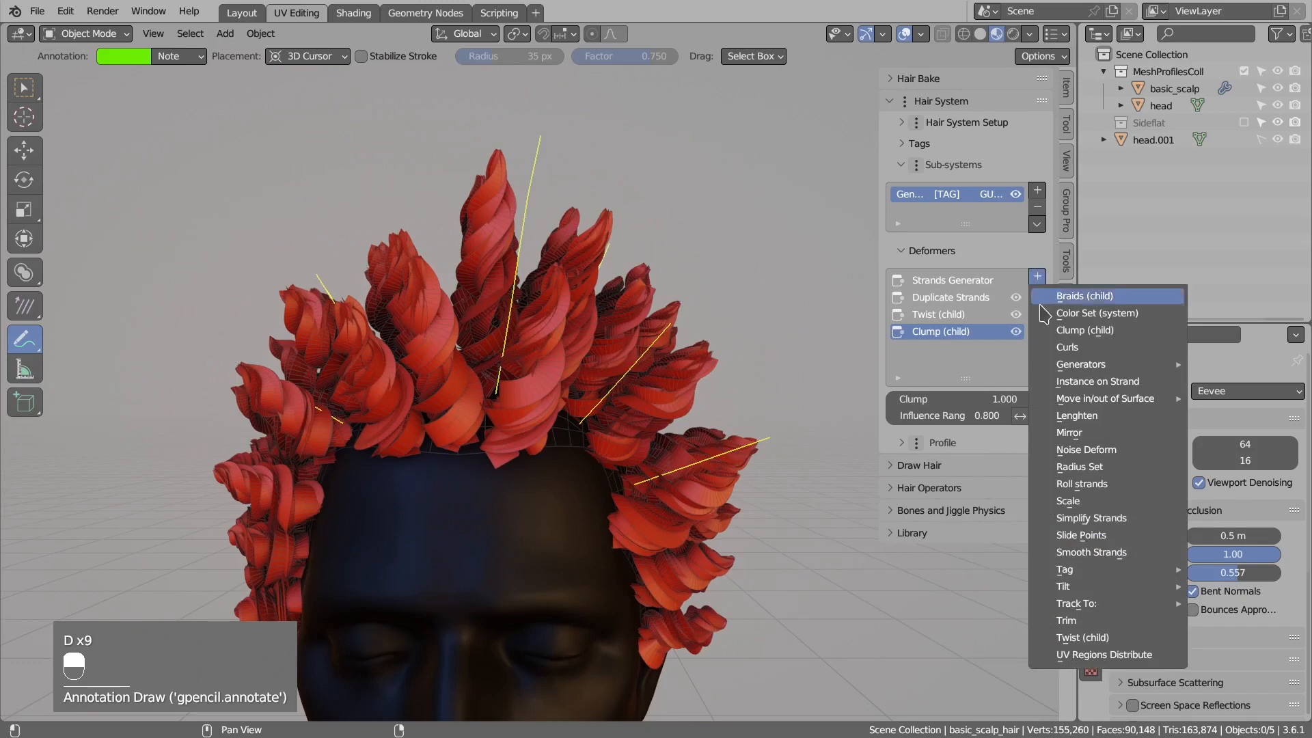
left_click(1061, 470)
scroll(787, 324, "up", 5)
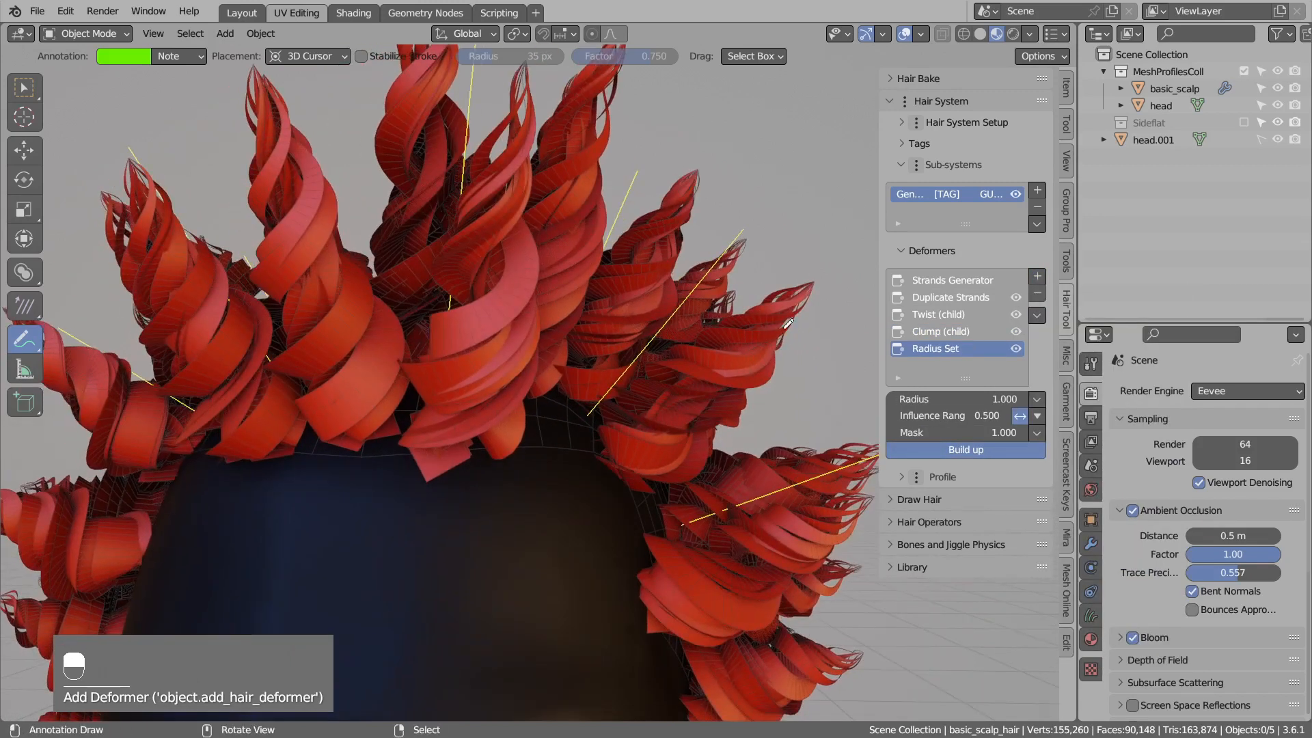
left_click_drag(809, 298, 758, 336)
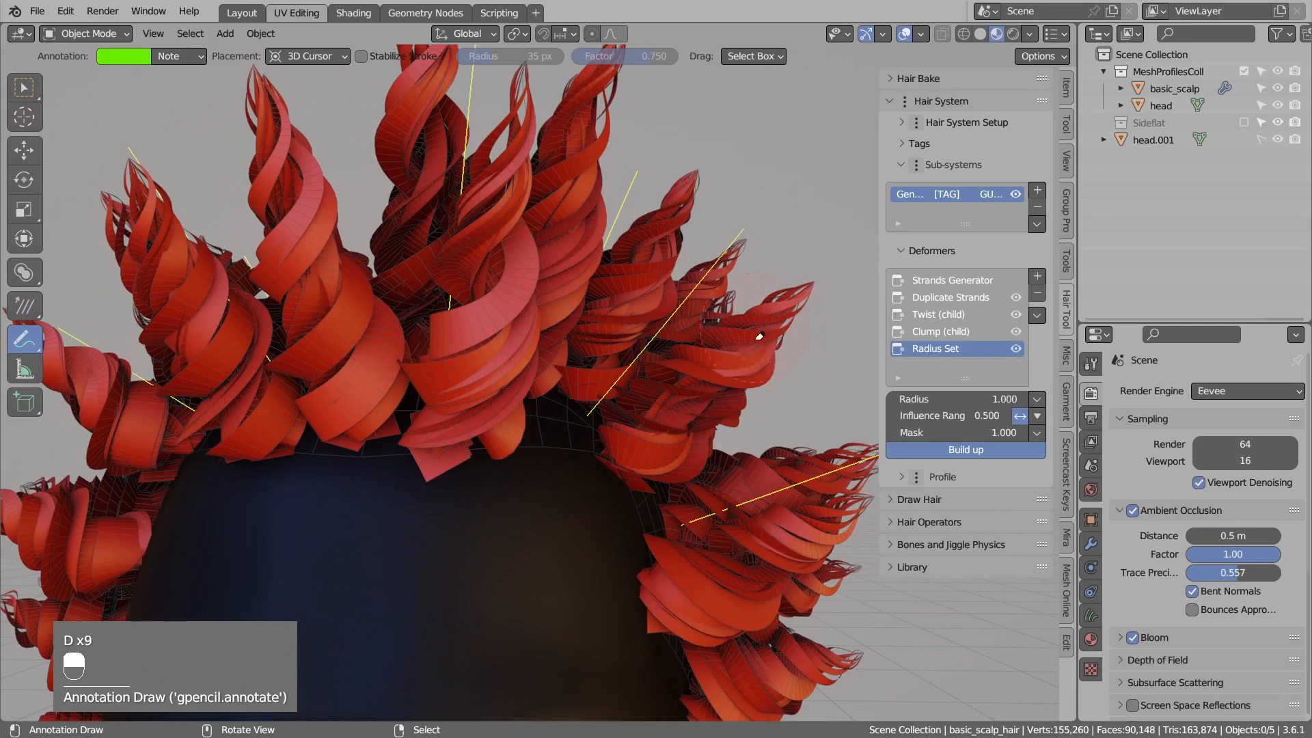
key("d")
scroll(759, 336, "down", 6)
middle_click_drag(556, 376, 668, 537)
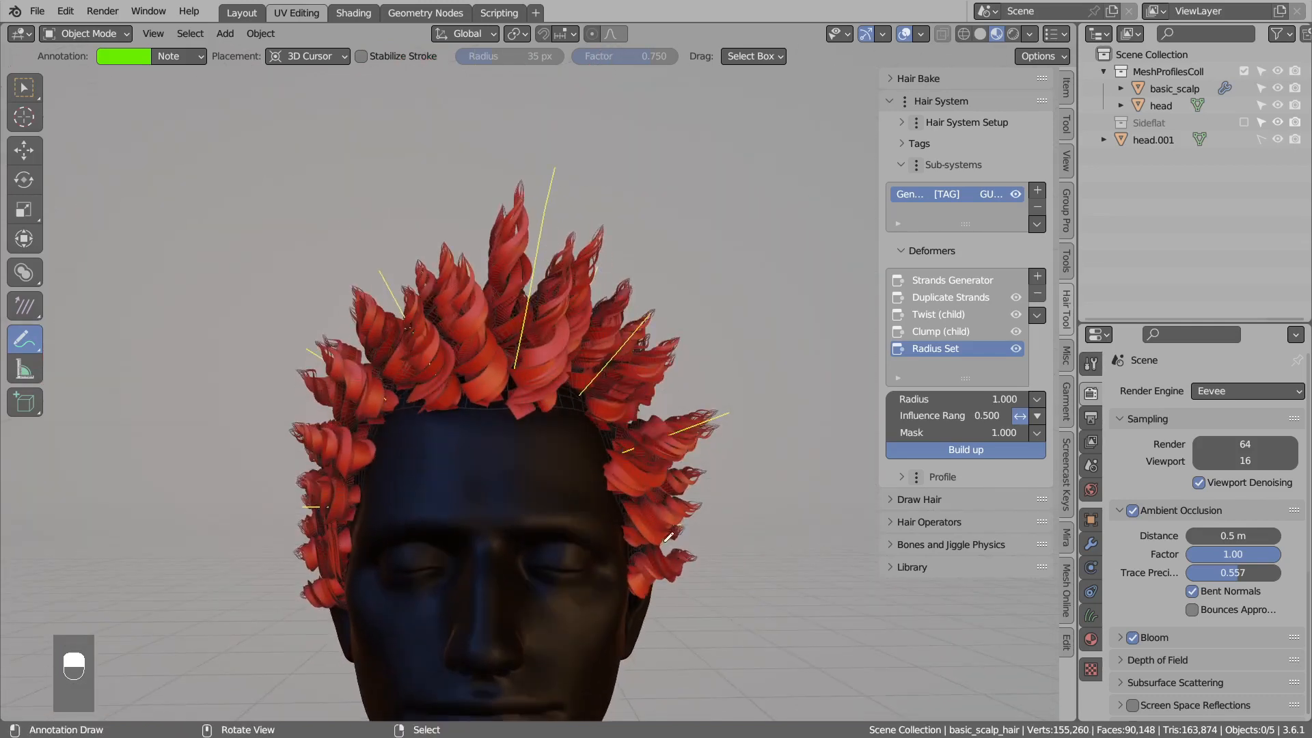
left_click_drag(700, 555, 705, 553)
mouse_move(689, 527)
left_mouse_down()
mouse_move(723, 551)
mouse_move(690, 578)
left_mouse_up()
mouse_move(697, 567)
right_mouse_down()
mouse_move(642, 574)
mouse_move(611, 559)
right_mouse_up()
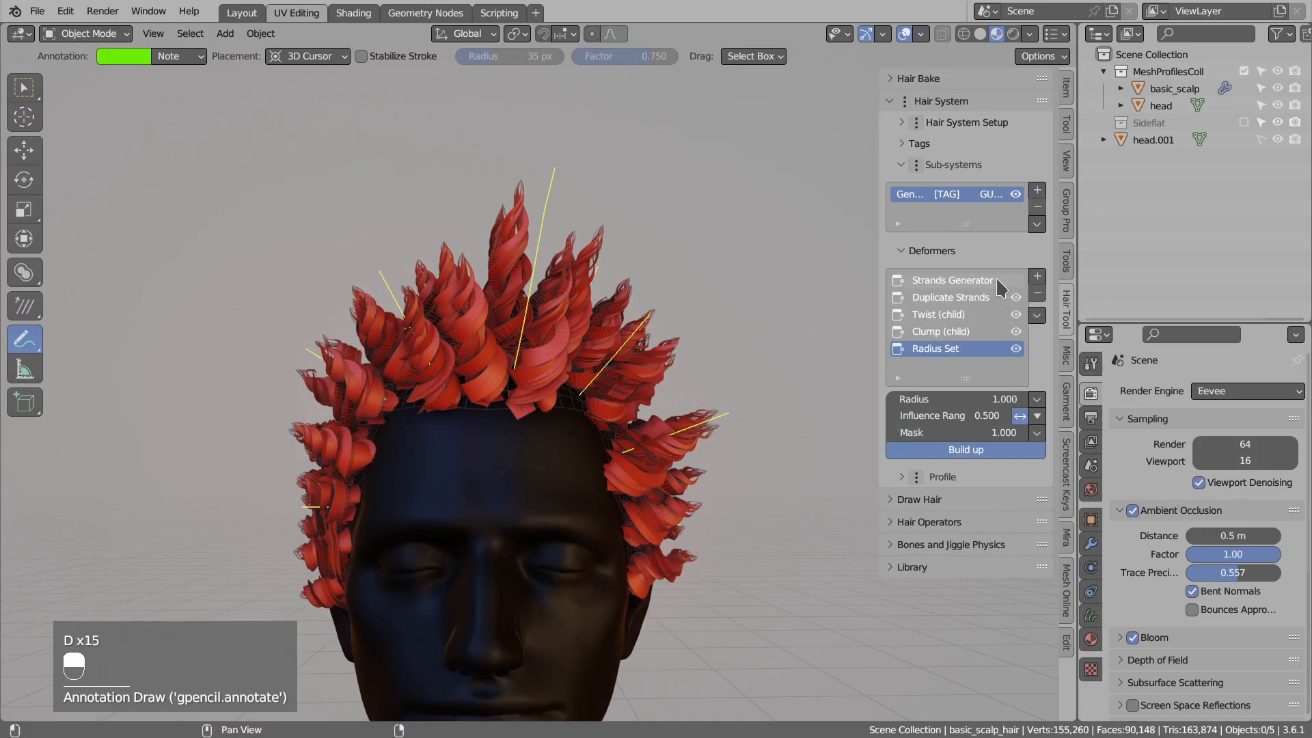
Insert a Scale deformer directly after the Strands Generator and set its scale to 1.400.
left_click(954, 283)
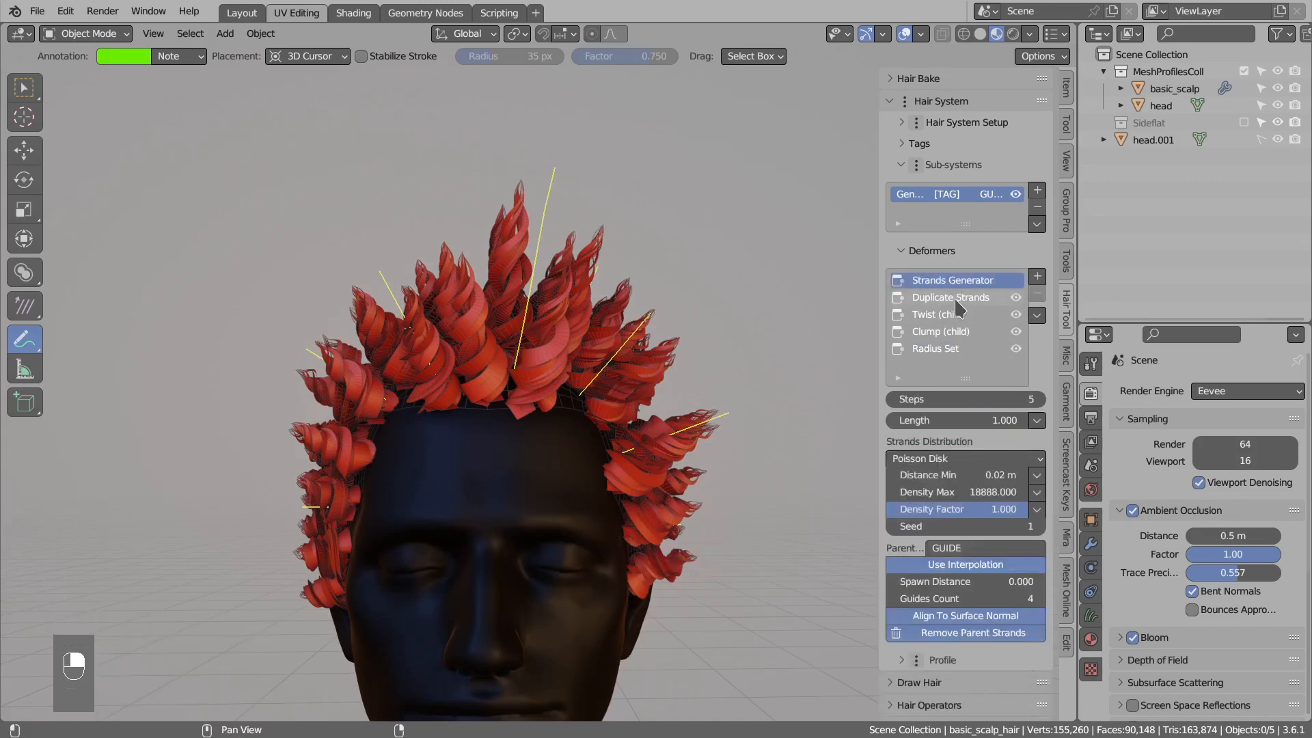
left_click(957, 298)
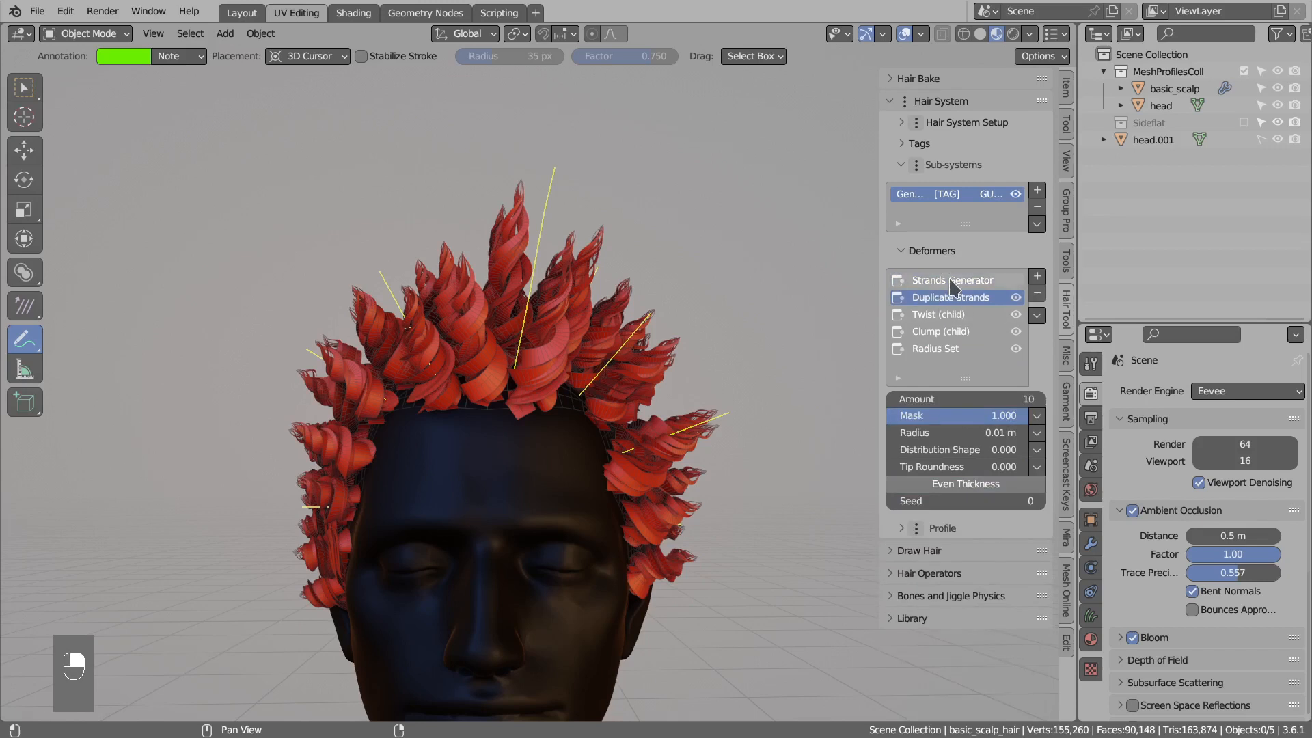
left_click(956, 281)
left_click(1037, 279)
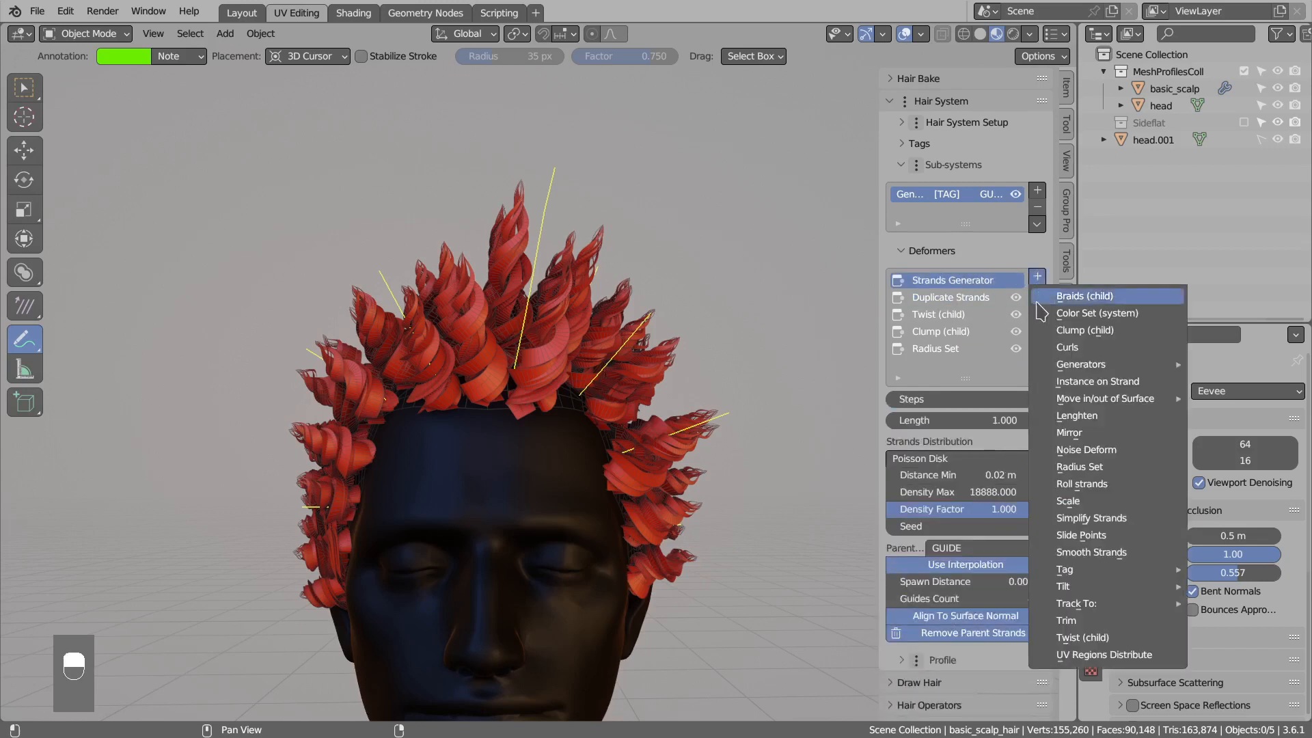
left_click(1085, 502)
left_click_drag(926, 394, 967, 395, "shift")
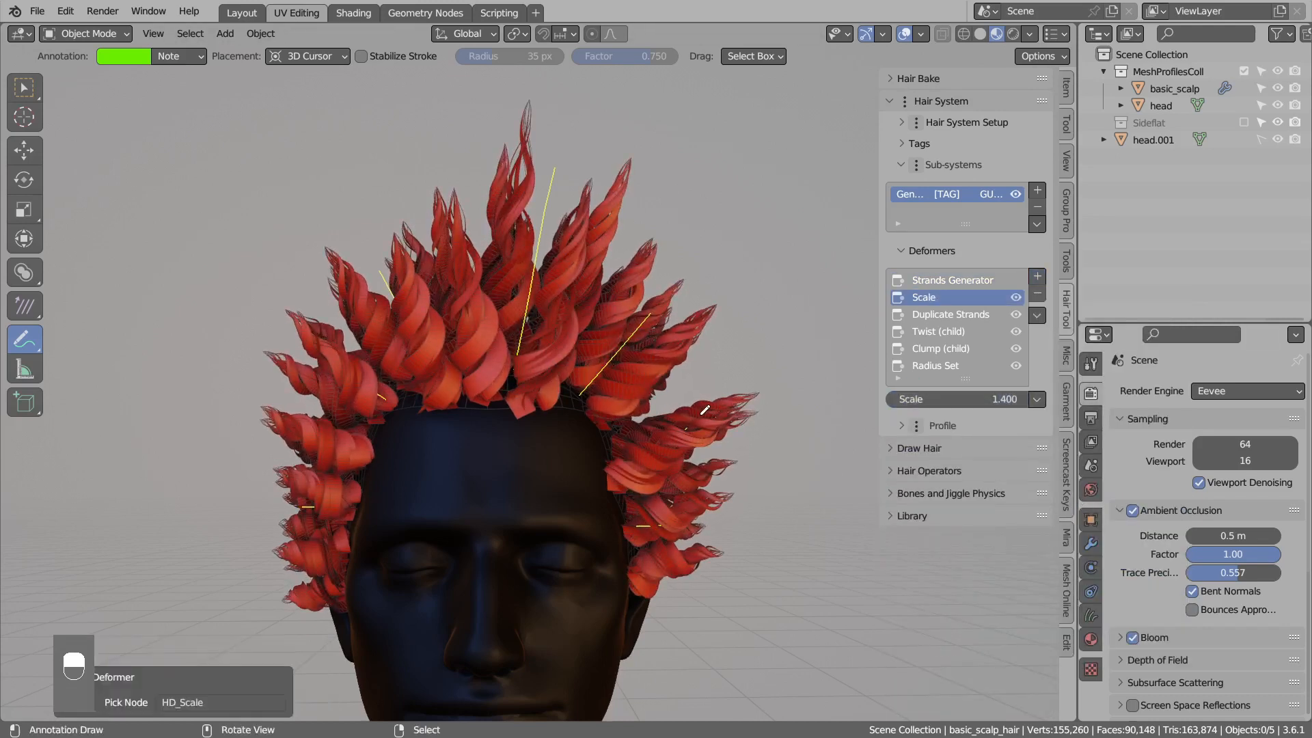
middle_click_drag(533, 281, 547, 244)
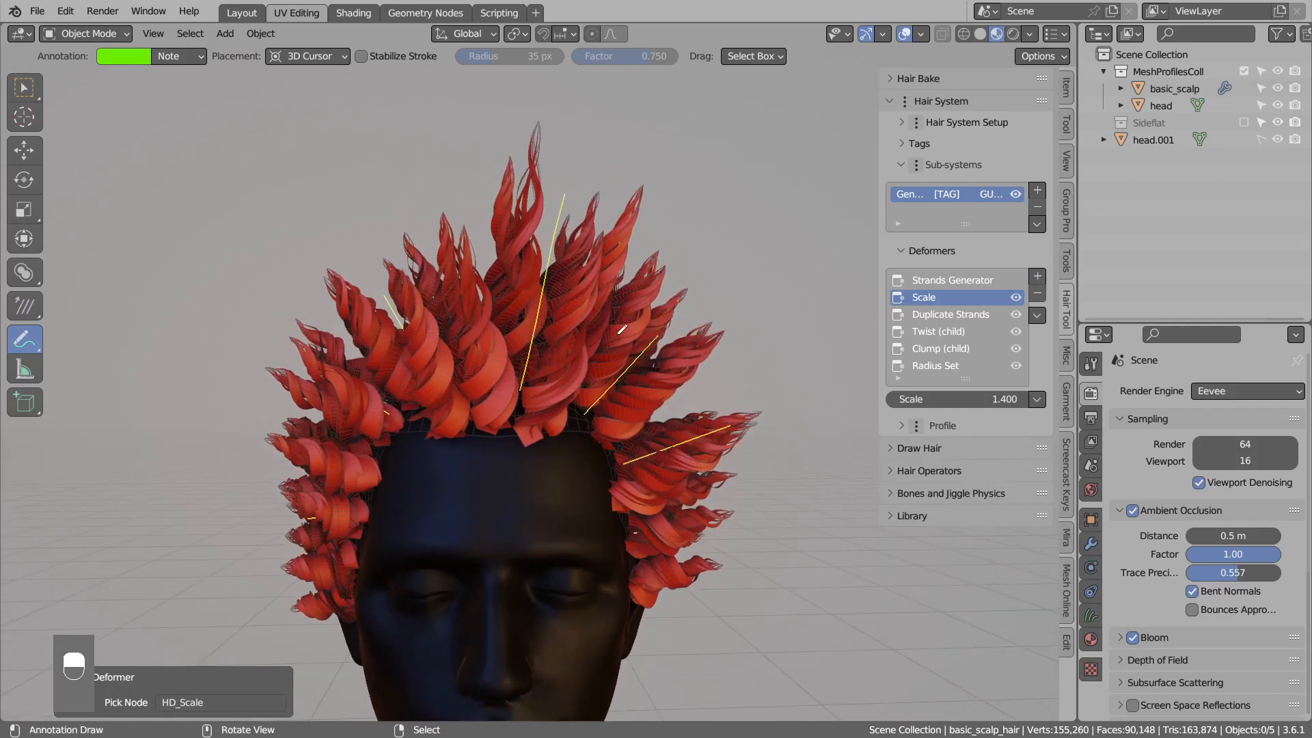
middle_click_drag(709, 461, 672, 477)
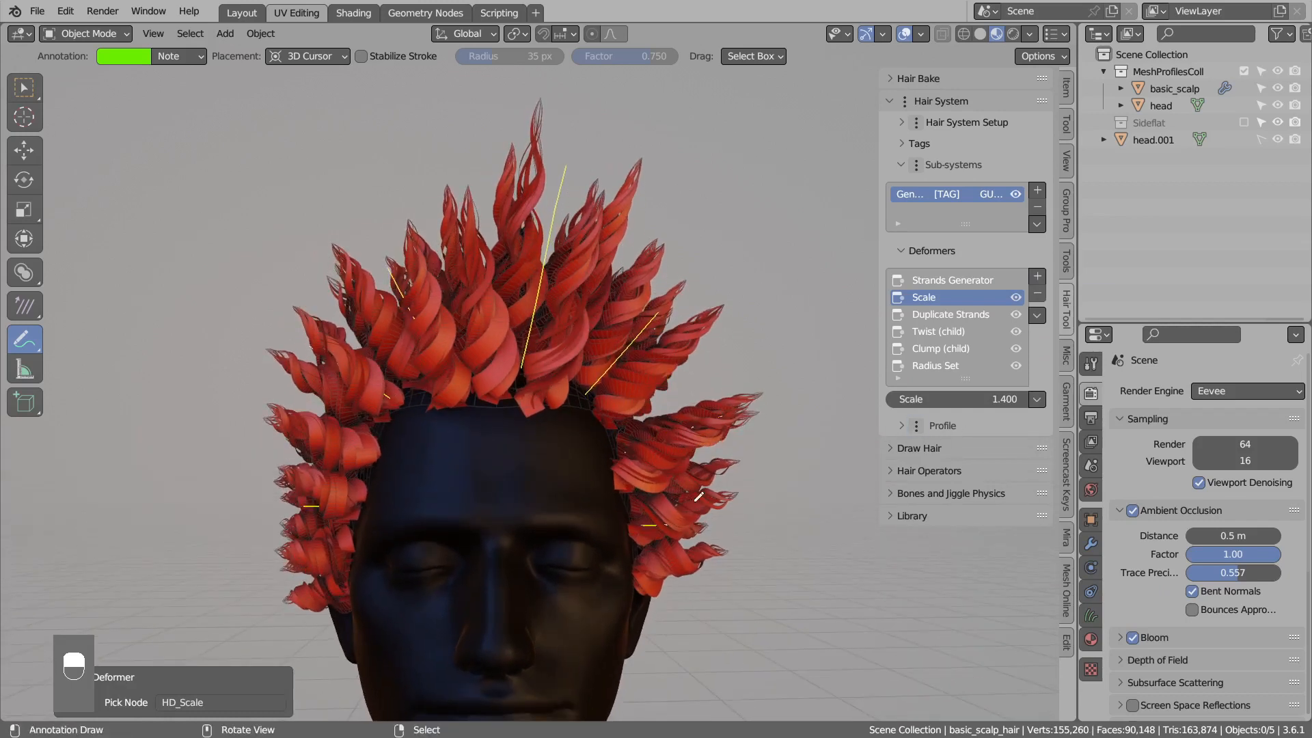
Add a Length Mask to the Scale value and mark the longest front strands with a temporary annotation.
left_click(1037, 400)
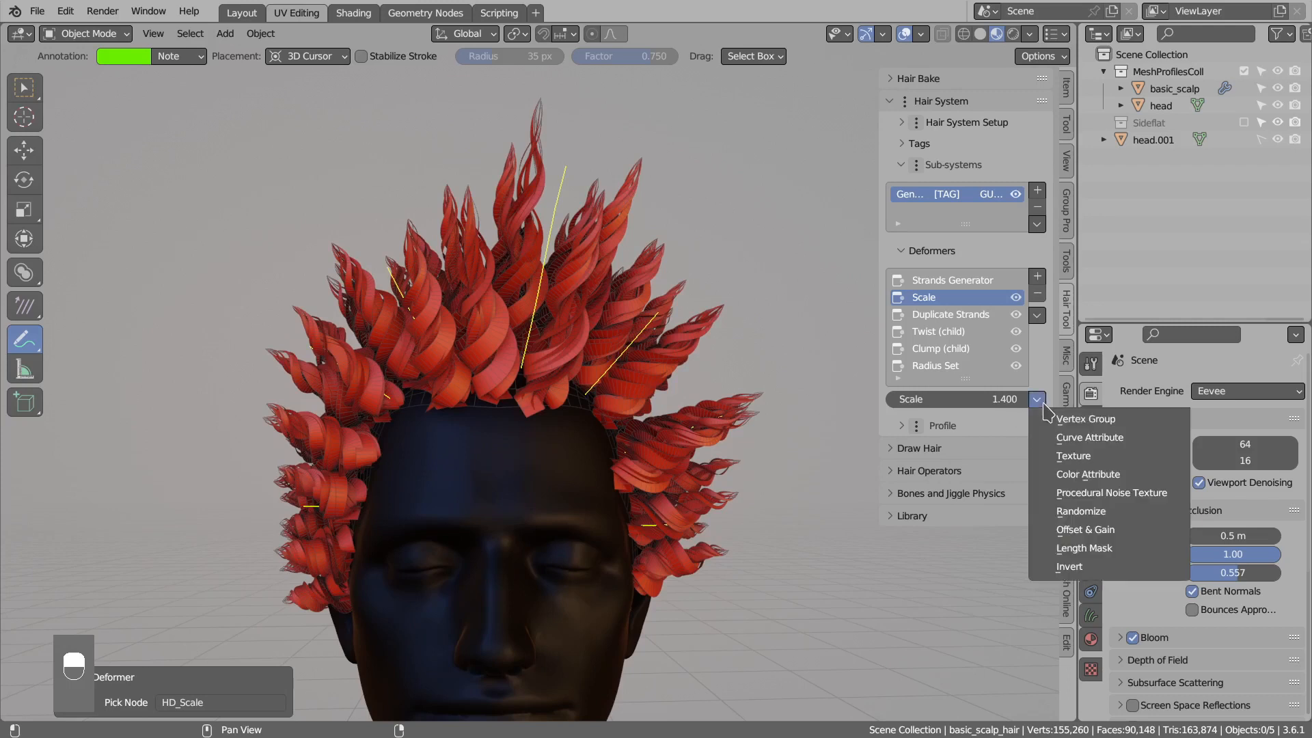
left_click(1077, 551)
middle_click_drag(560, 389, 427, 384)
middle_click_drag(370, 352, 381, 357)
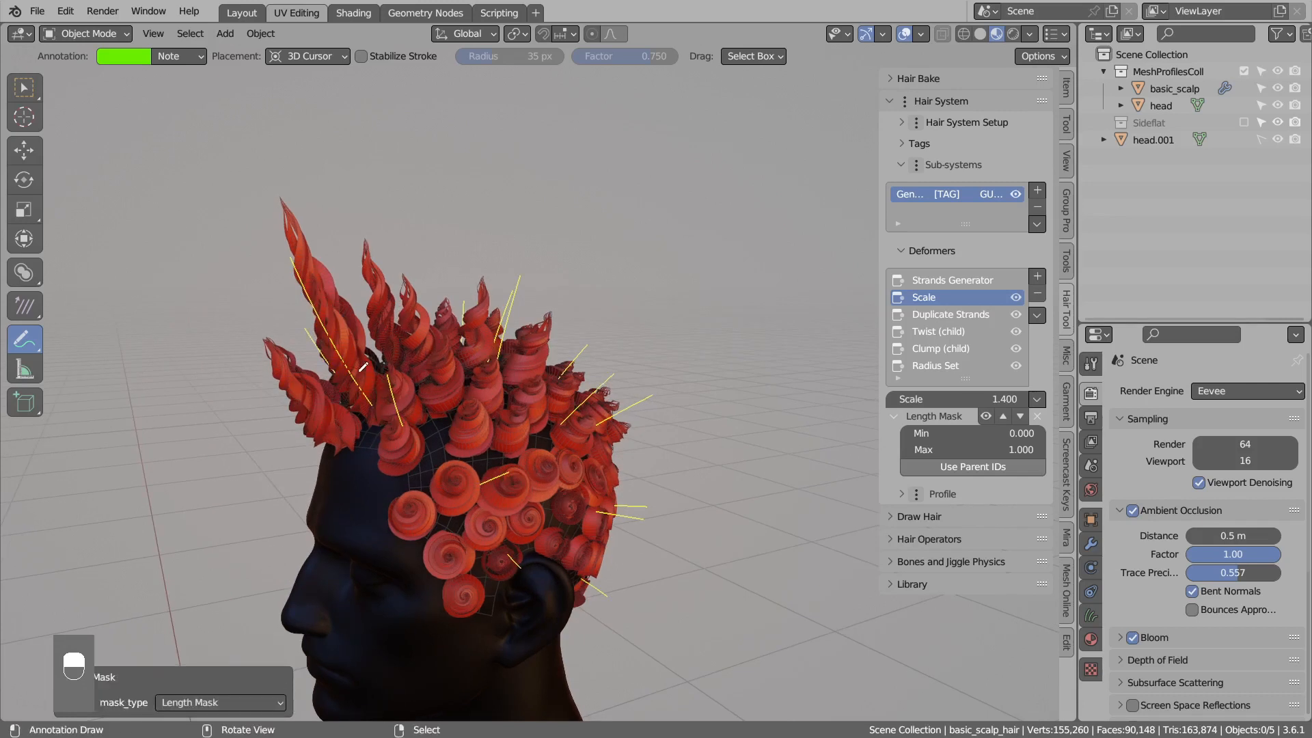
left_click_drag(316, 278, 309, 237)
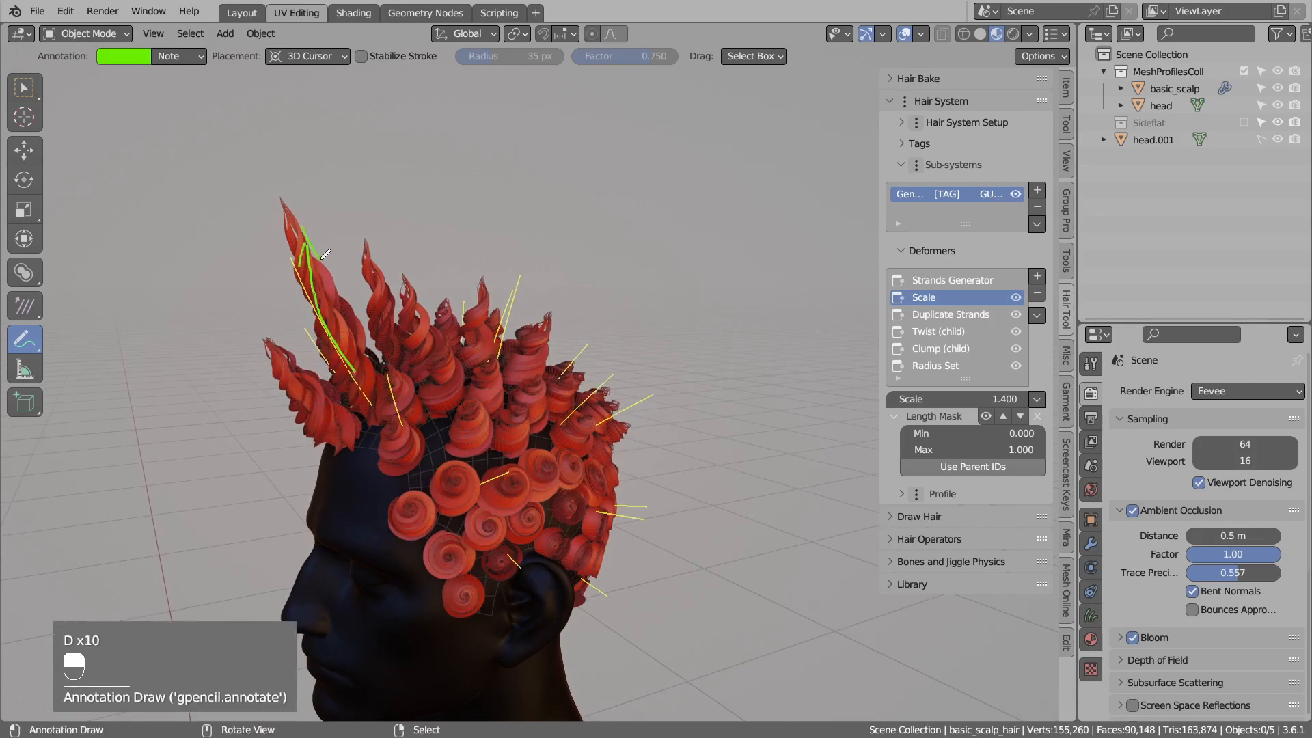
middle_click_drag(421, 423, 618, 412)
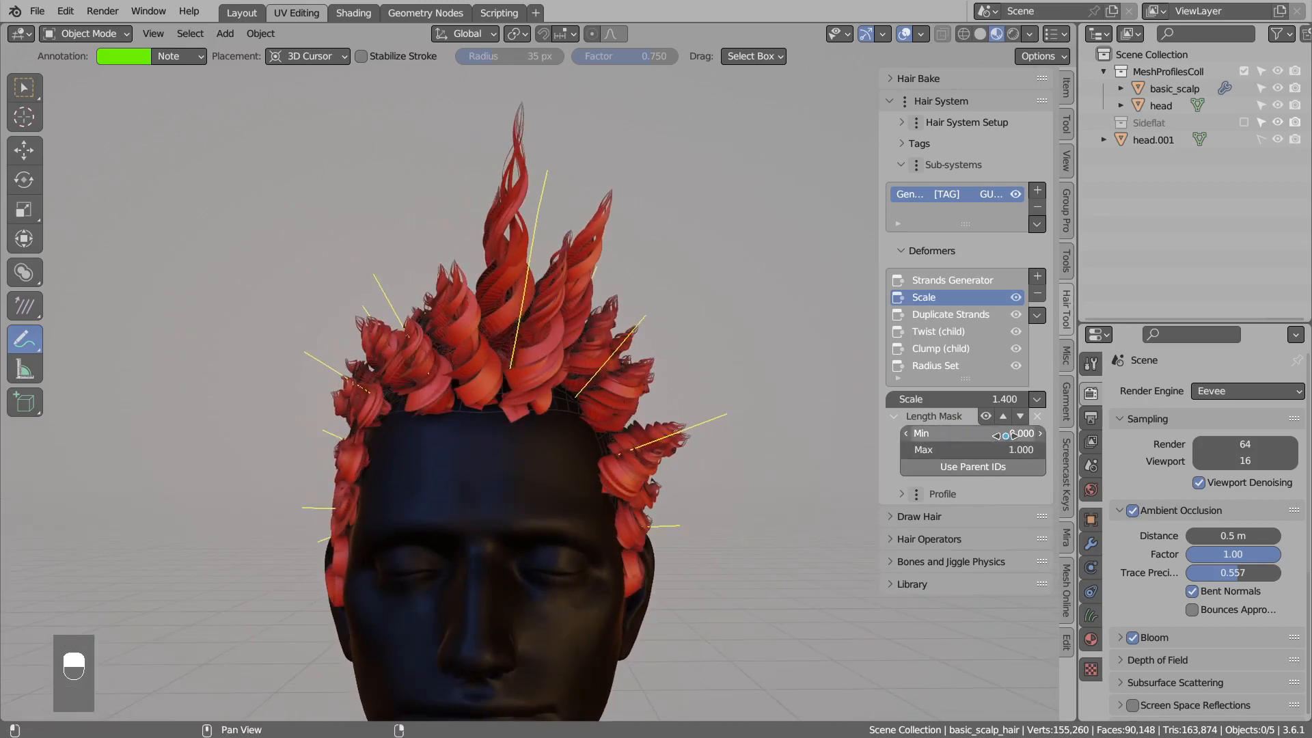
Set the Length Mask's minimum to 1.000 and maximum to 0.550, and raise the deformer's scale to 1.640.
left_click_drag(957, 433, 933, 430)
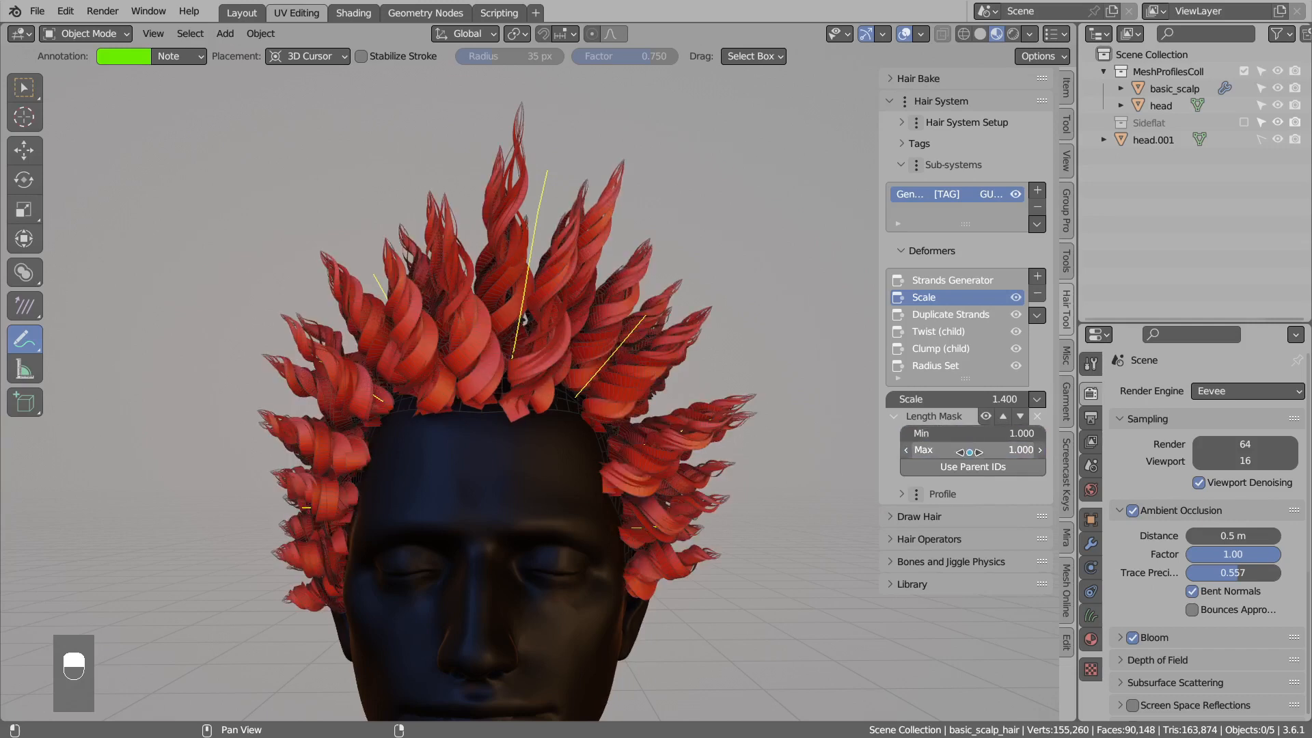
mouse_move(984, 450)
left_mouse_down("shift")
mouse_move(950, 450)
mouse_move(977, 450)
left_mouse_up("shift")
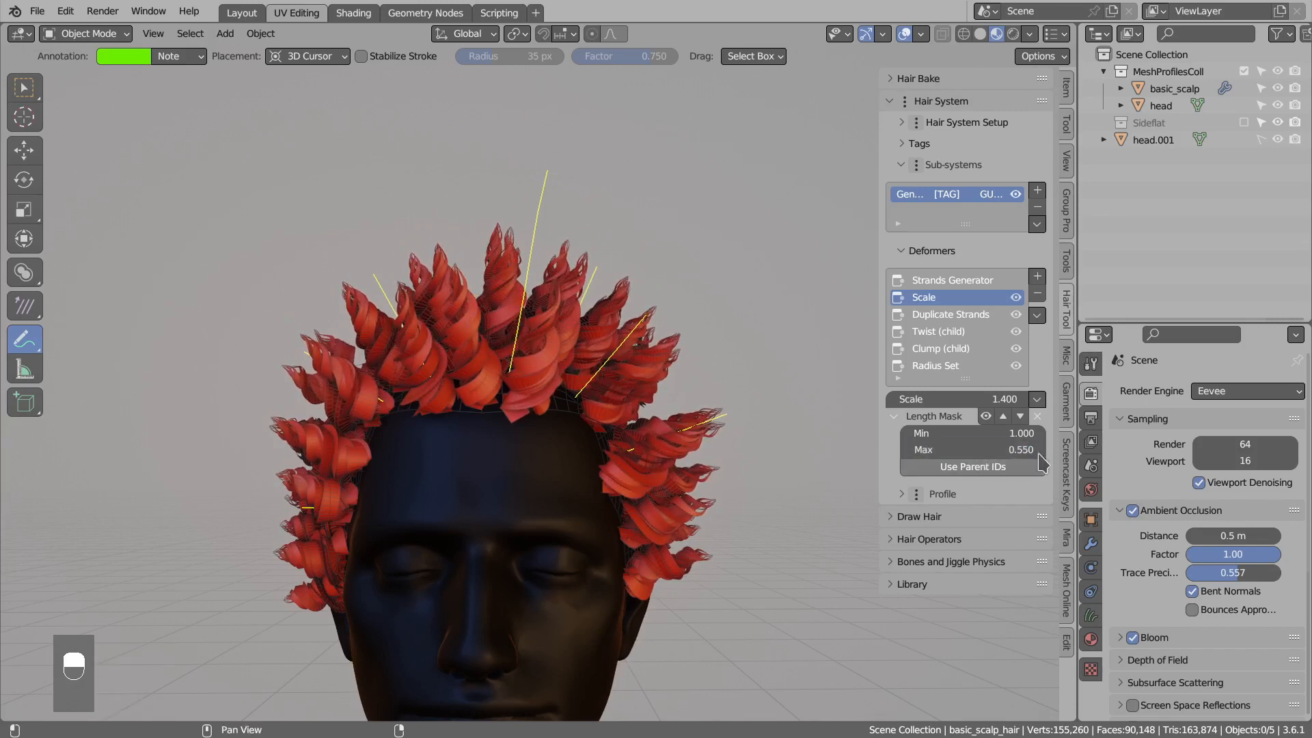
left_click_drag(984, 399, 1022, 399, "shift")
middle_click_drag(492, 410, 444, 407)
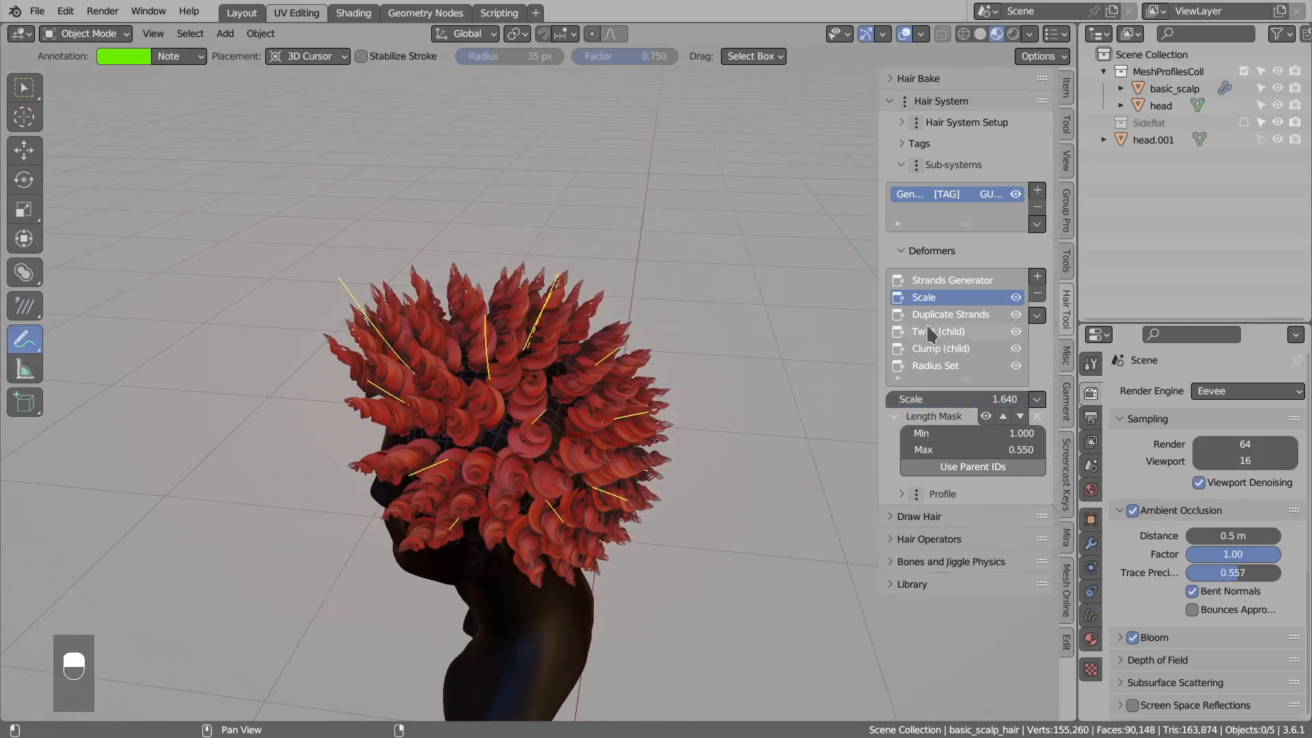
Fine-tune the child Twist deformer's amplitude and check the twisted strands from the front.
left_click(930, 332)
mouse_move(936, 416)
left_mouse_down("shift")
mouse_move(956, 415)
mouse_move(931, 417)
left_mouse_up("shift")
middle_click_drag(451, 410, 764, 313)
Lower the Scale deformer's scale value to shorten the twisted strands, and select the child Twist deformer again.
left_click(936, 298)
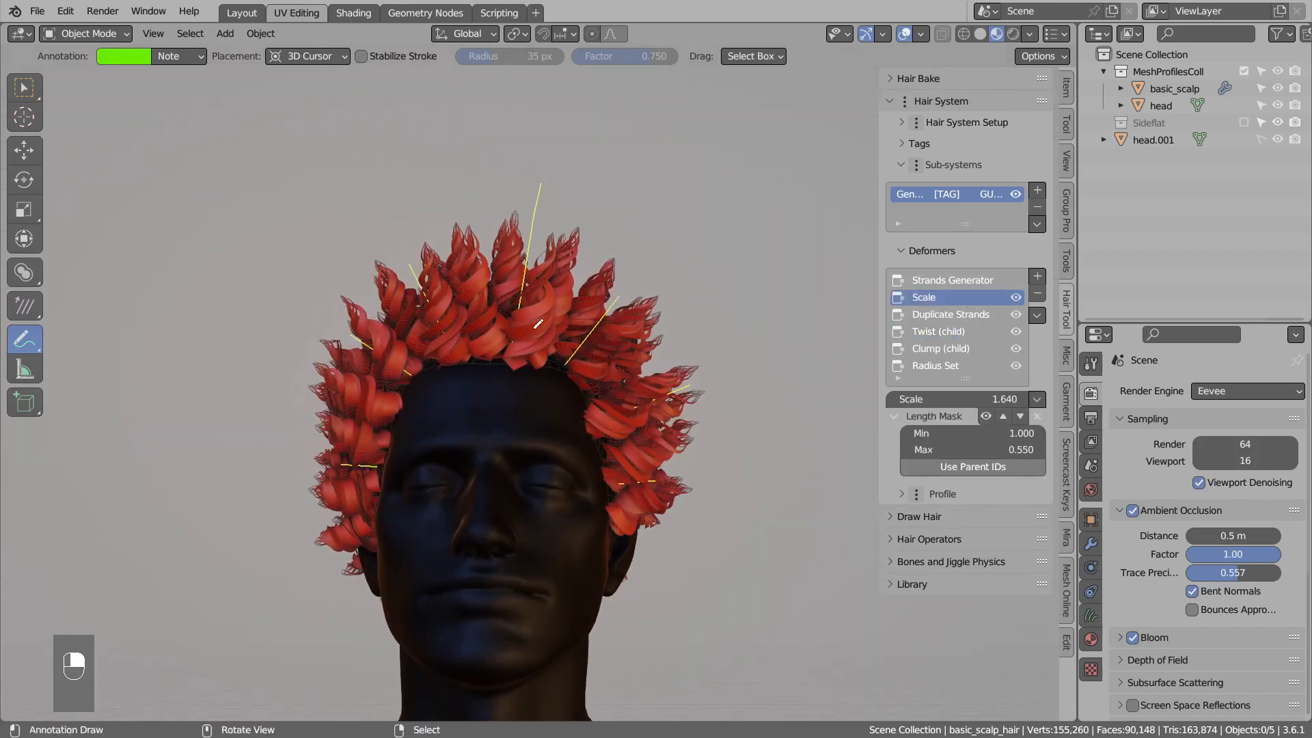
left_click_drag(946, 393, 888, 394, "shift")
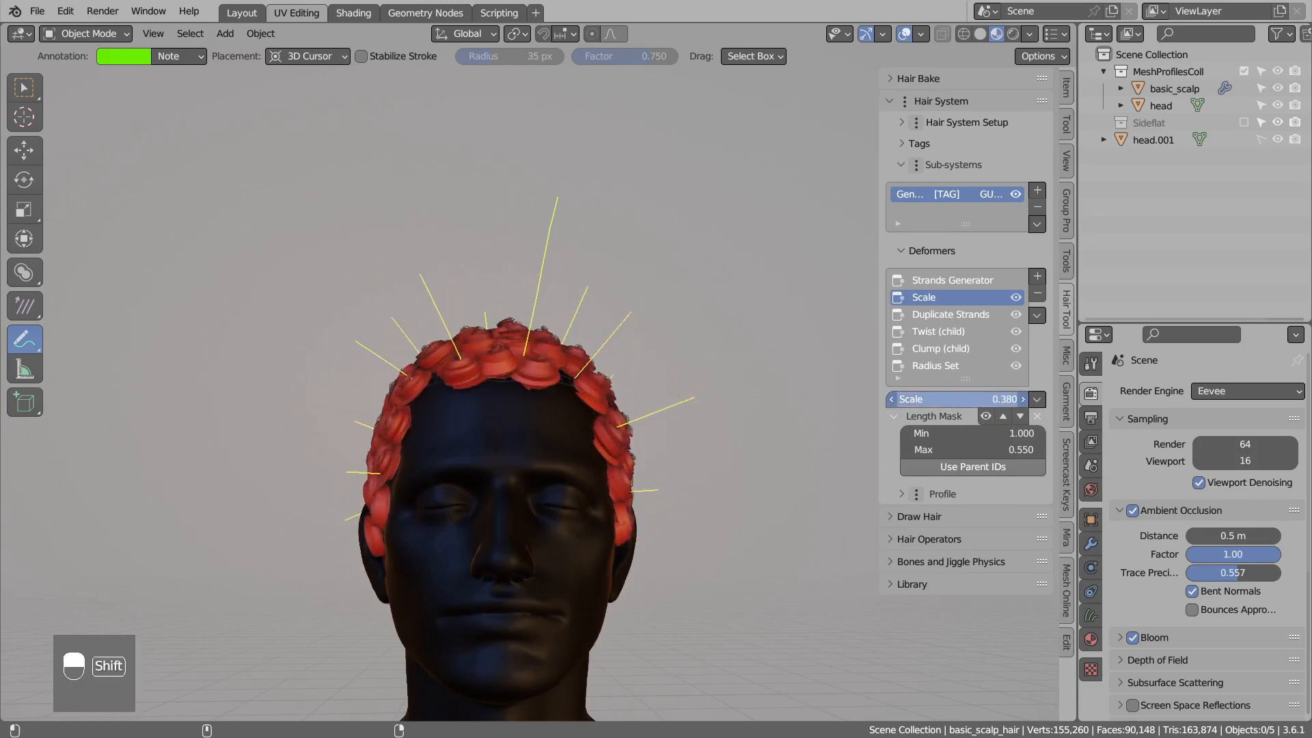
left_click_drag(946, 399, 963, 399, "shift")
middle_click_drag(618, 368, 779, 398)
middle_click_drag(679, 437, 649, 353)
left_click(939, 332)
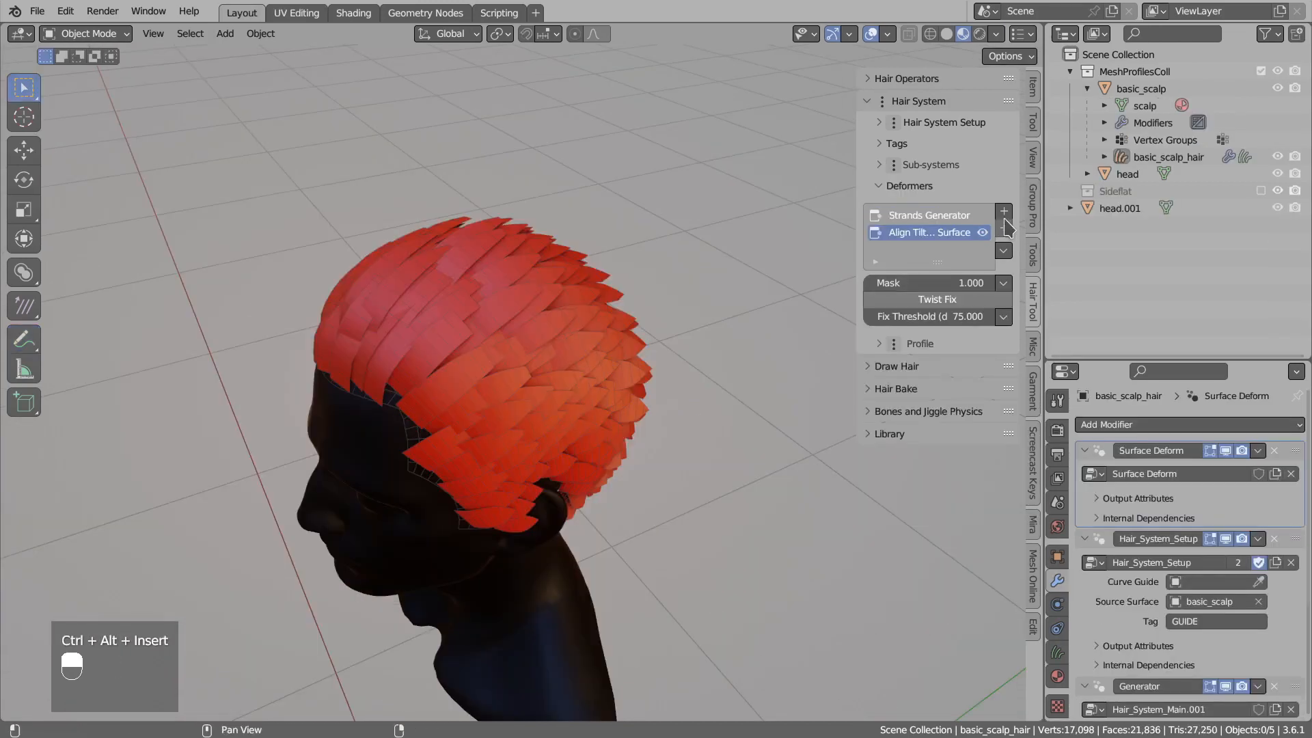
Add a UV Regions Distribute deformer after the Align Tilt to Surface deformer and enlarge the deformer list.
left_click(1003, 213)
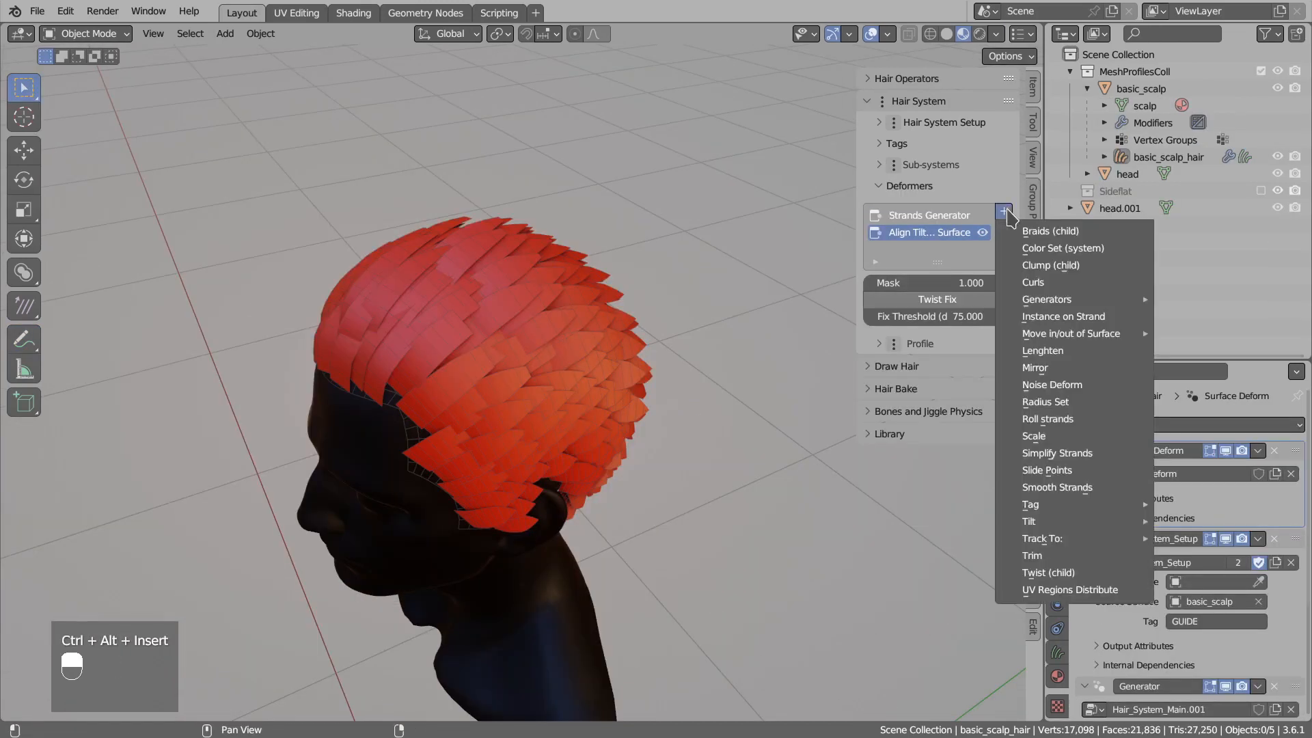
left_click(1062, 589)
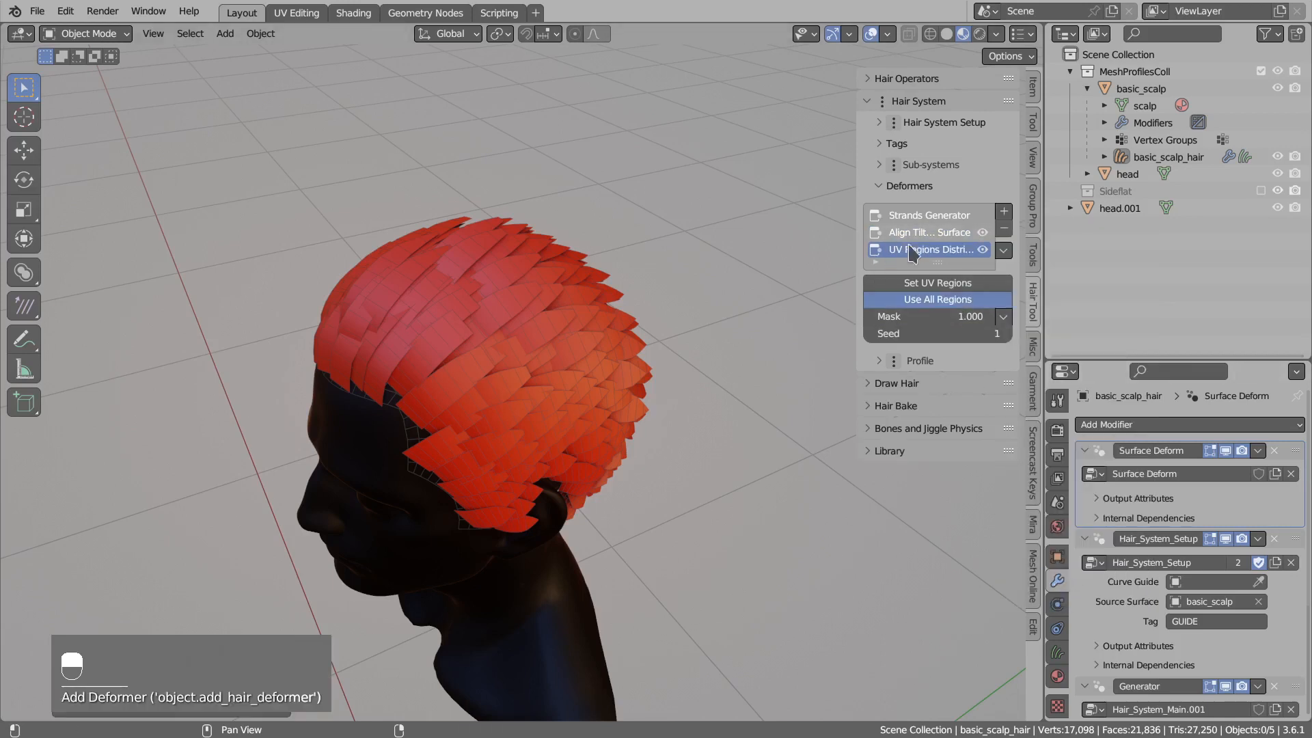
left_click_drag(937, 262, 938, 277)
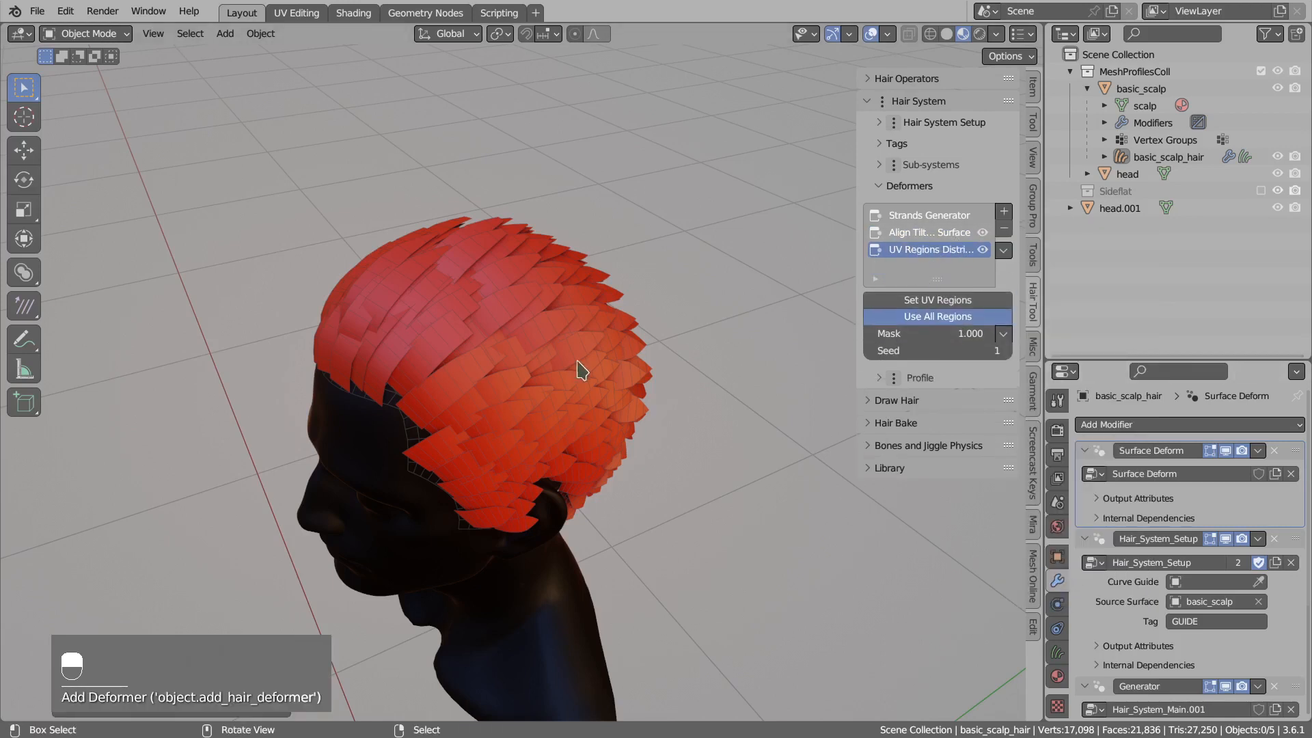
Select the scalp hair and import the default hair material for it, checking the hair from several angles.
middle_click_drag(582, 369, 523, 258)
left_click(495, 330)
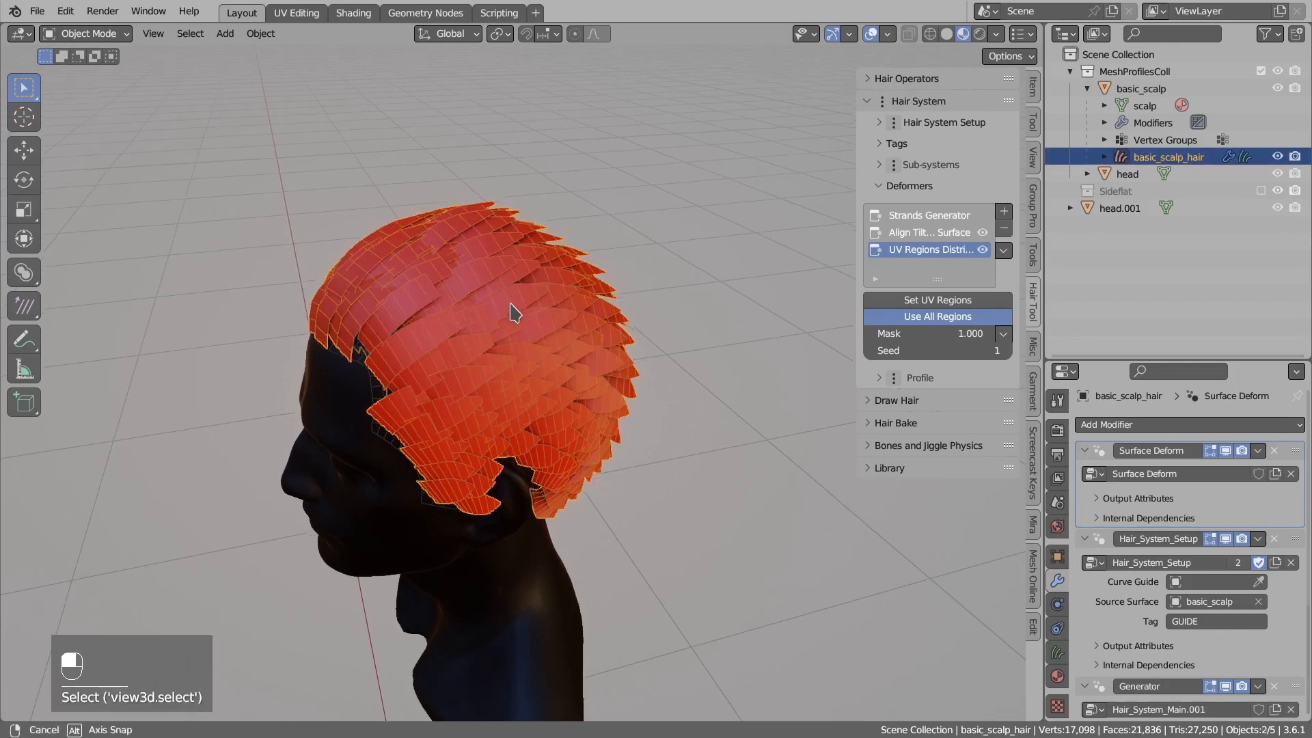
middle_click_drag(512, 307, 538, 328)
key("ctrl+shift+h")
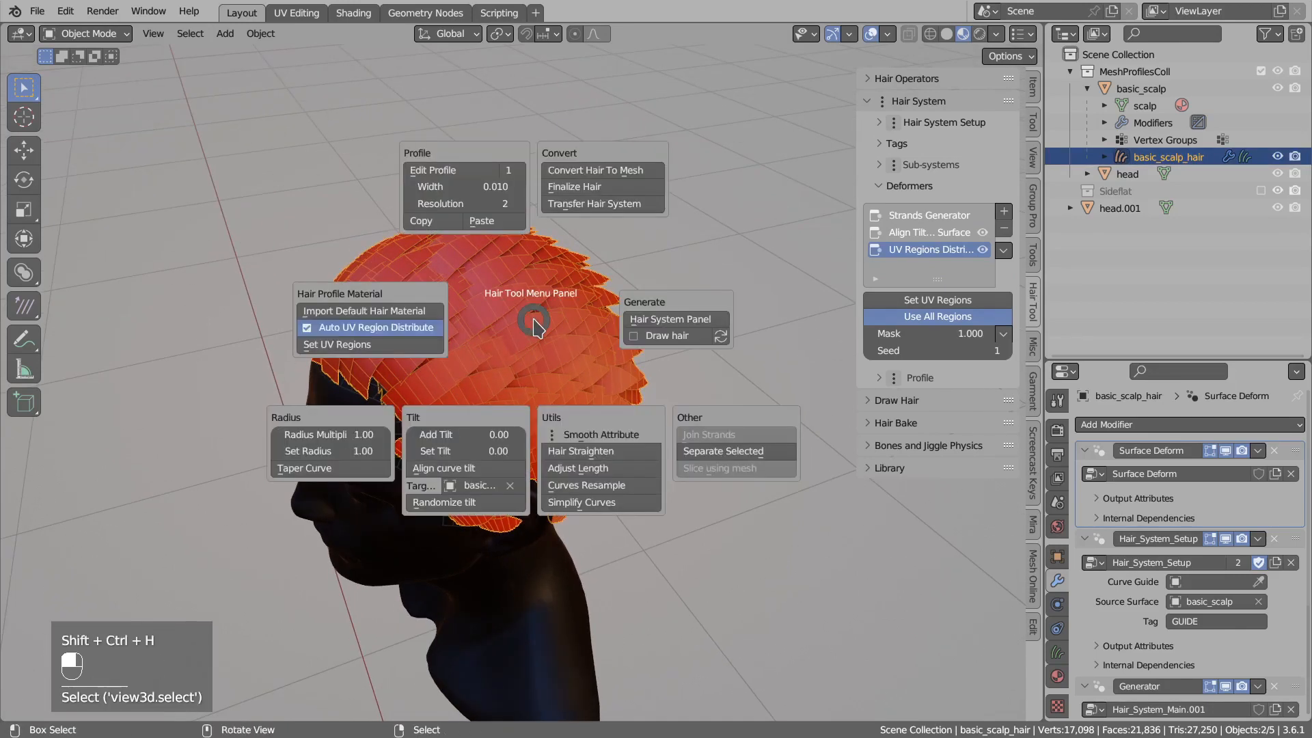
left_click(374, 311)
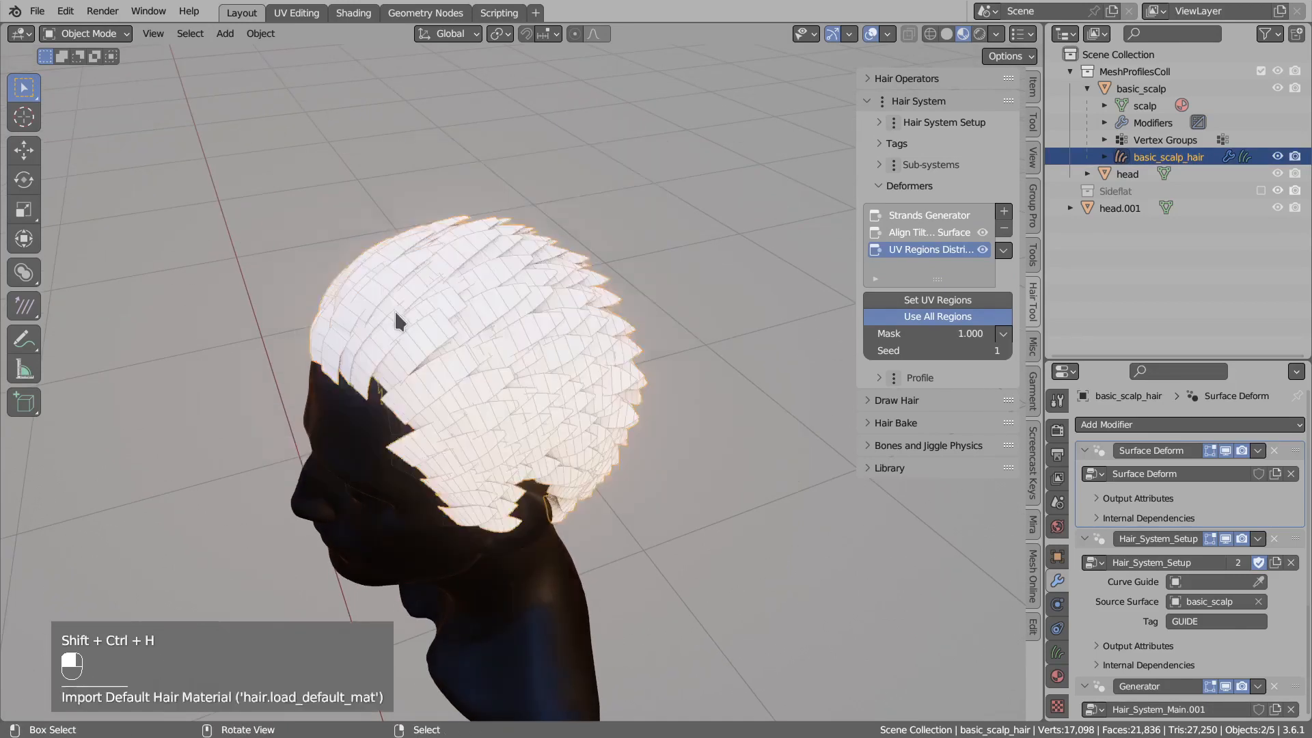
middle_click_drag(562, 292, 589, 280)
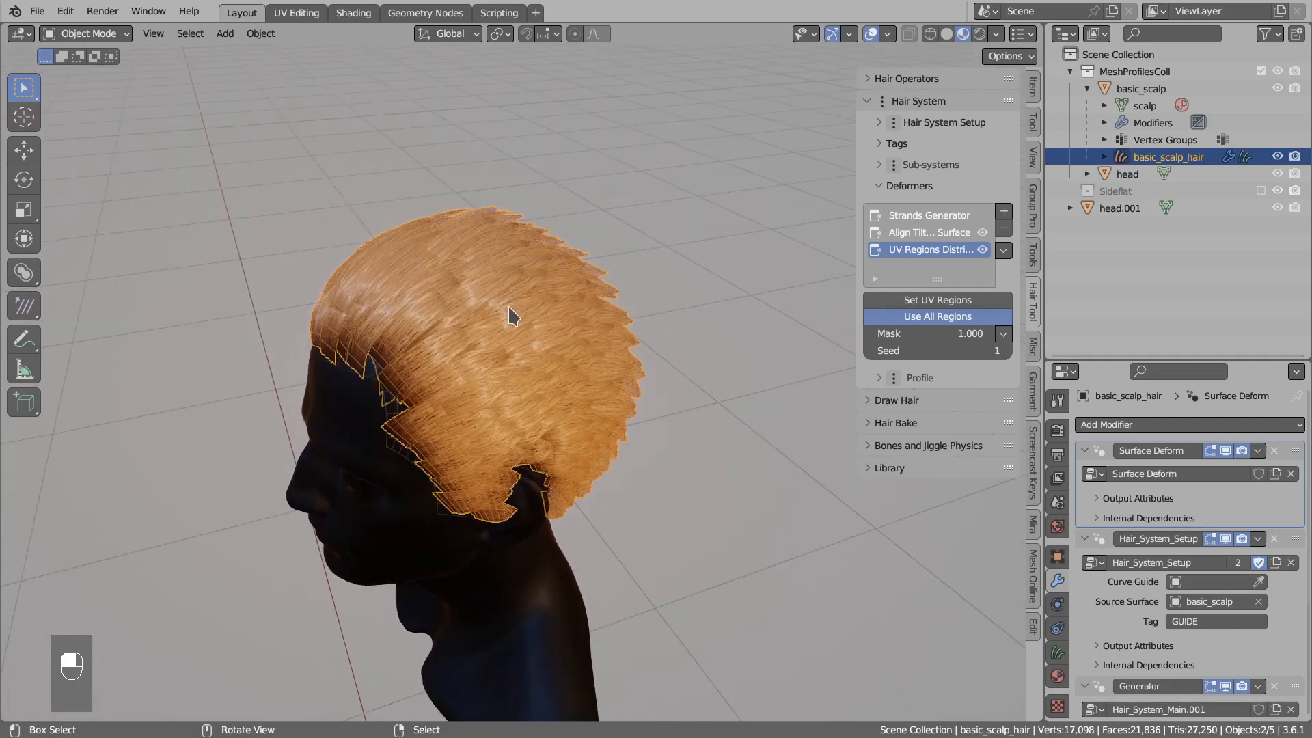
middle_click_drag(496, 304, 490, 346)
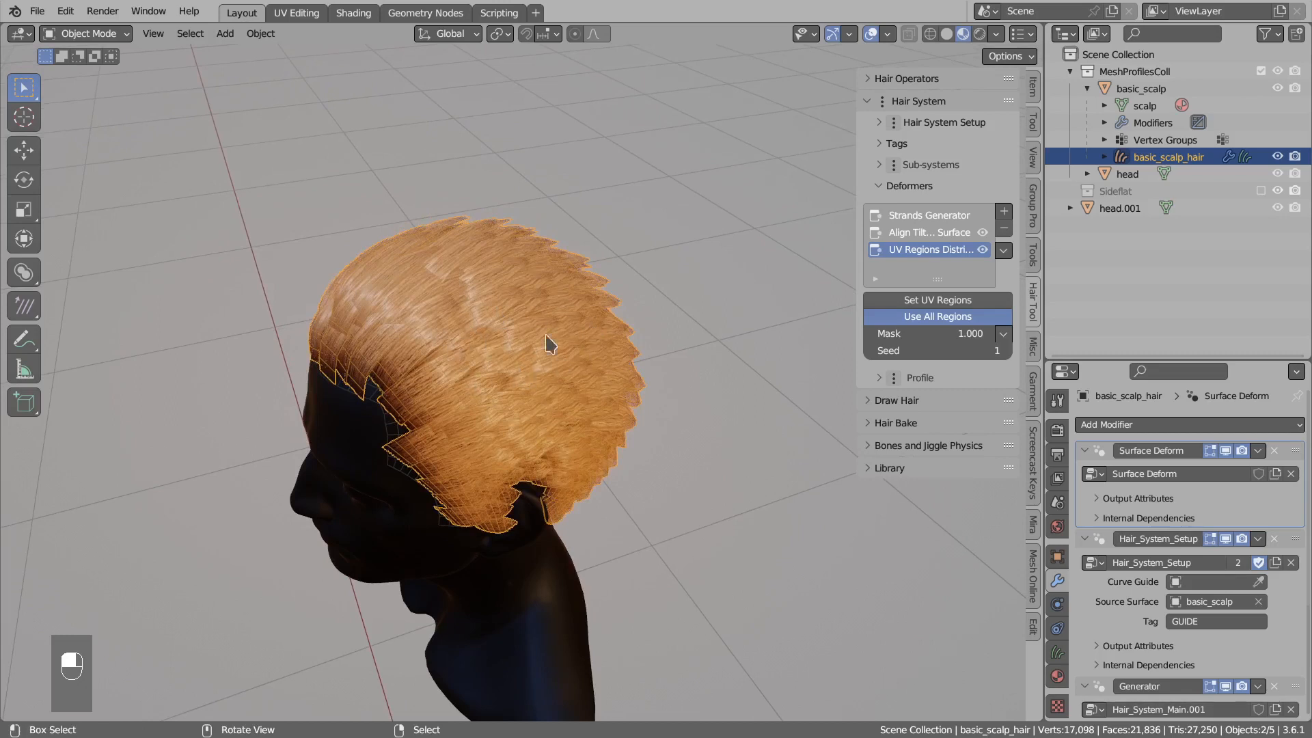
middle_click_drag(496, 300, 464, 380)
Compare the hair with the UV Regions Distribute deformer disabled and re-enabled, and reveal the Profile settings.
left_click(982, 250)
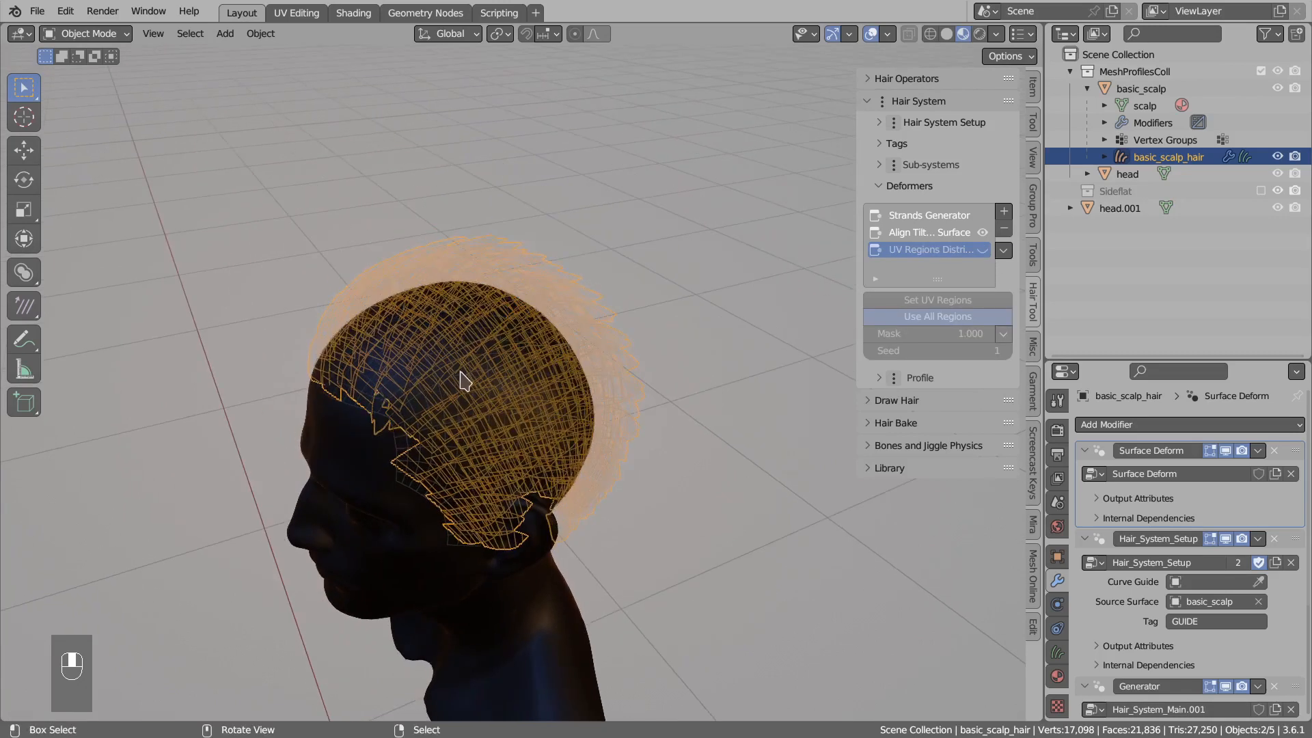
left_click(982, 250)
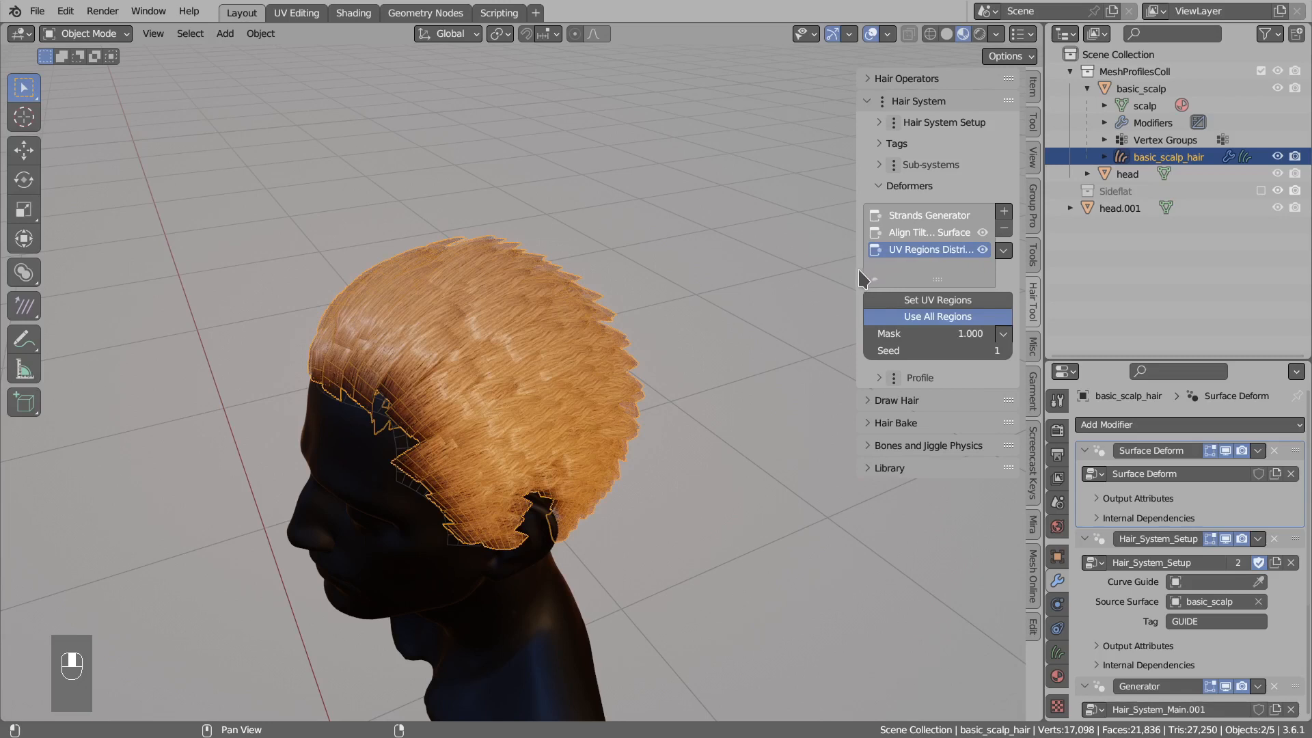
left_click_drag(855, 268, 827, 273)
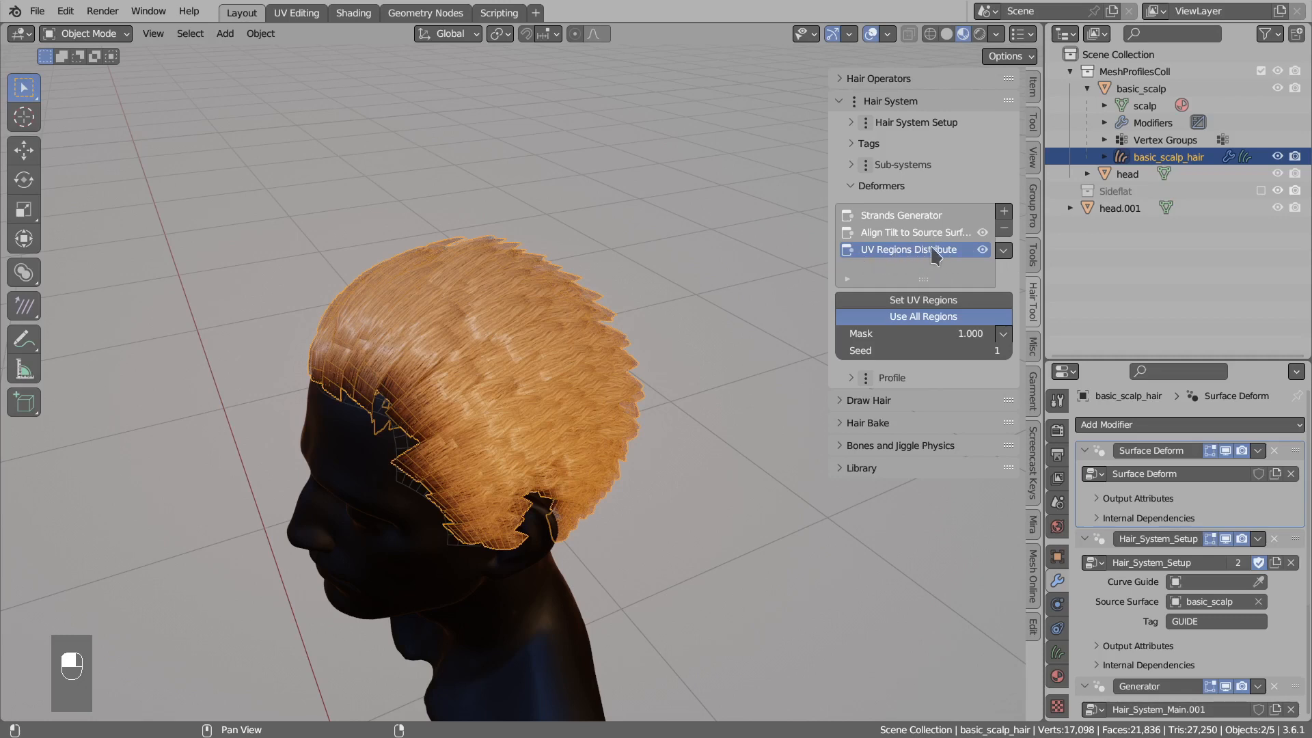
left_click(893, 378)
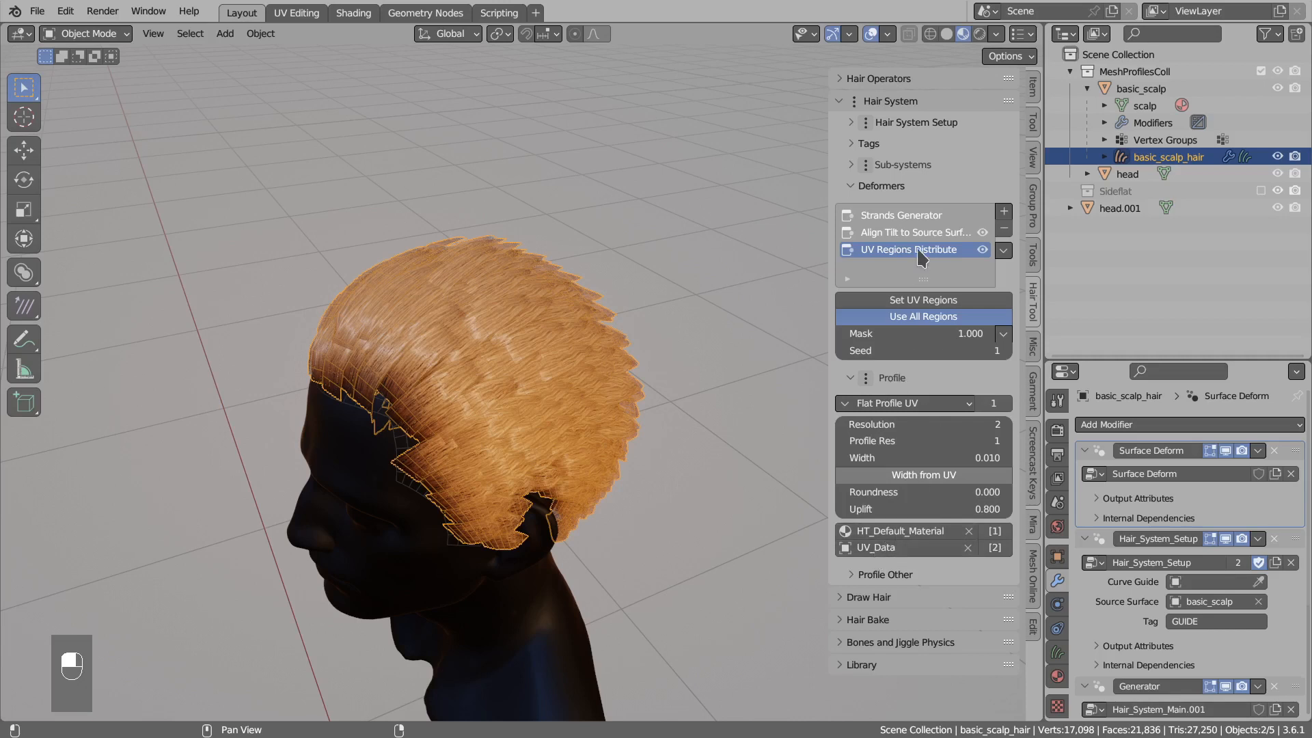
Delete the UV Regions Distribute deformer, add it again after Align Tilt to Source Surface, and collapse the Profile settings.
left_click(1004, 230)
left_click(1003, 211)
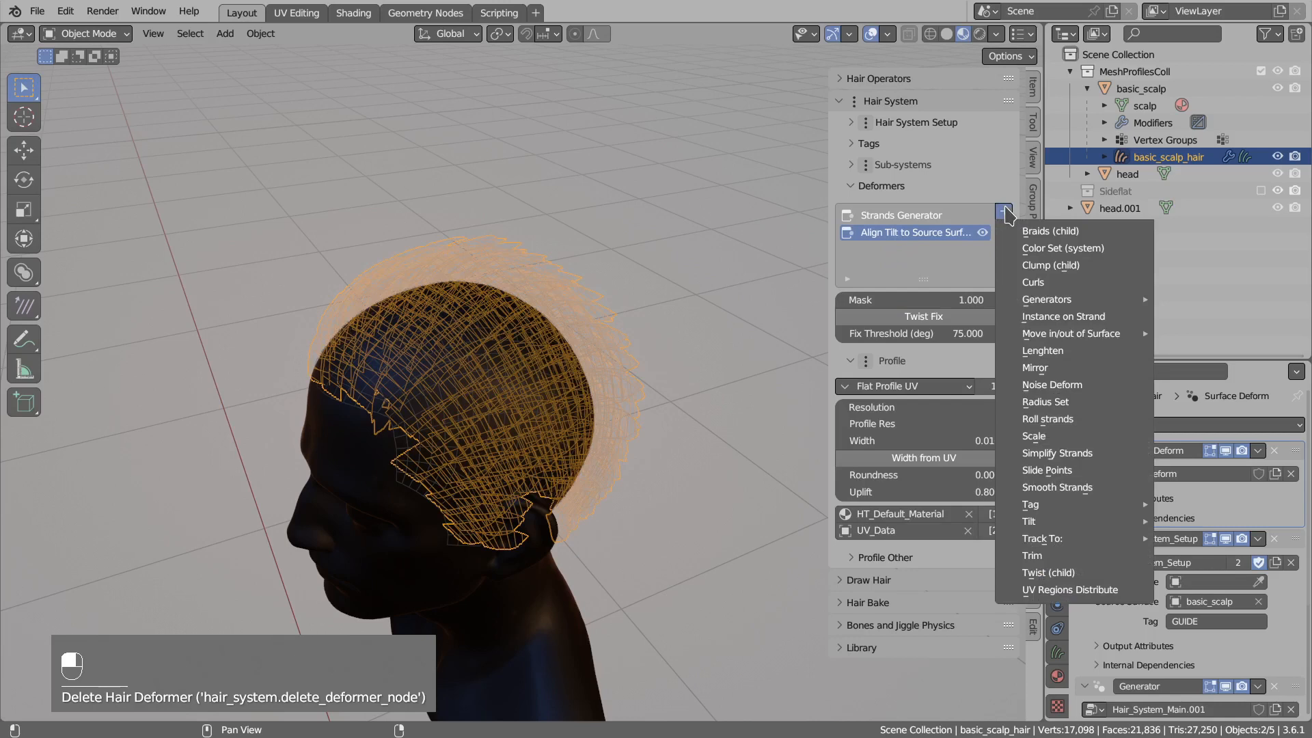
left_click(1067, 592)
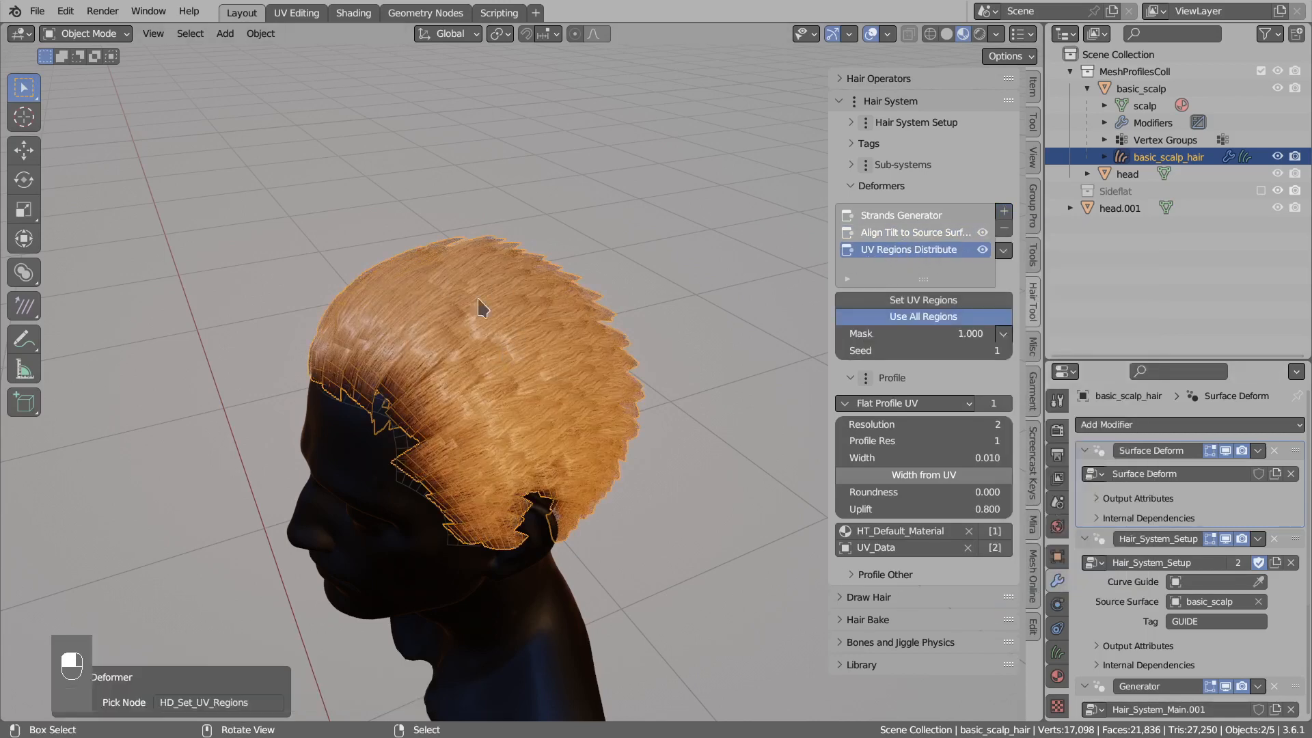
left_click(908, 378)
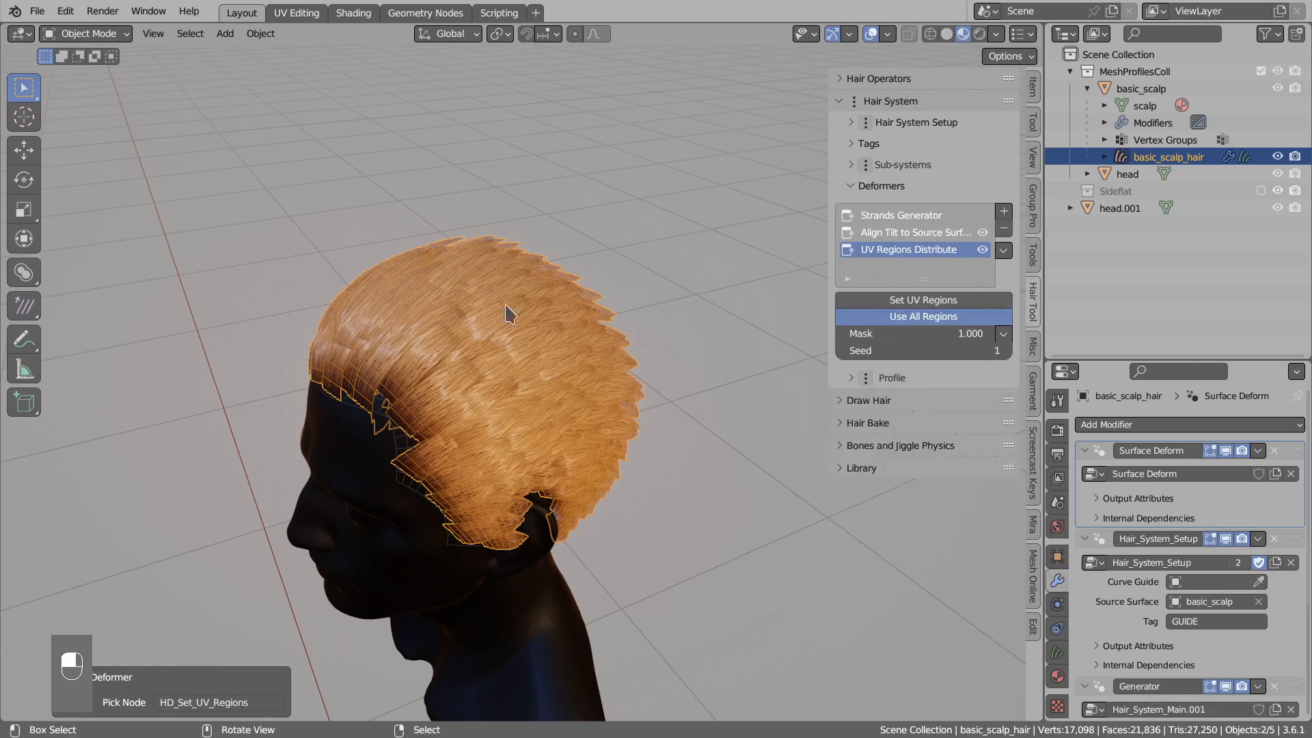
Switch to the UV Editing workspace and create a 1024 by 1024 px Color Grid image named Untitled.
left_click(296, 12)
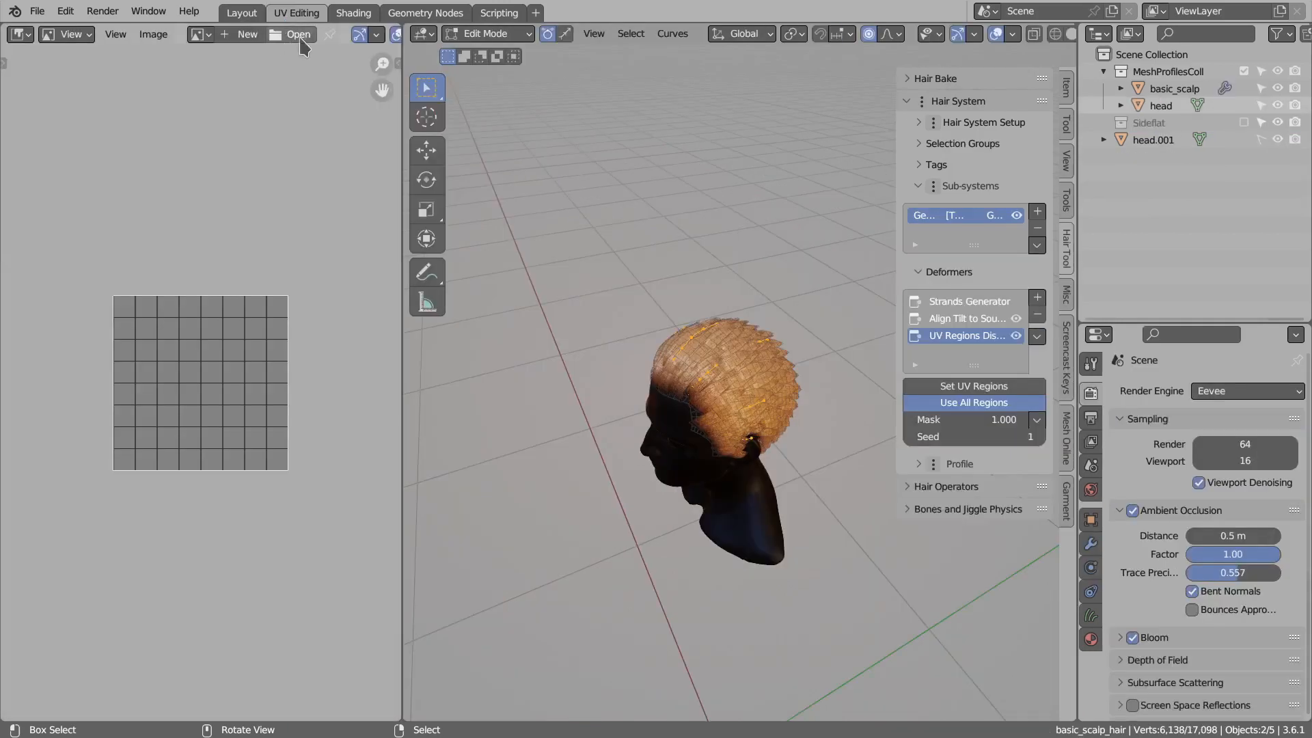
left_click(242, 34)
left_click(253, 156)
left_click(274, 213)
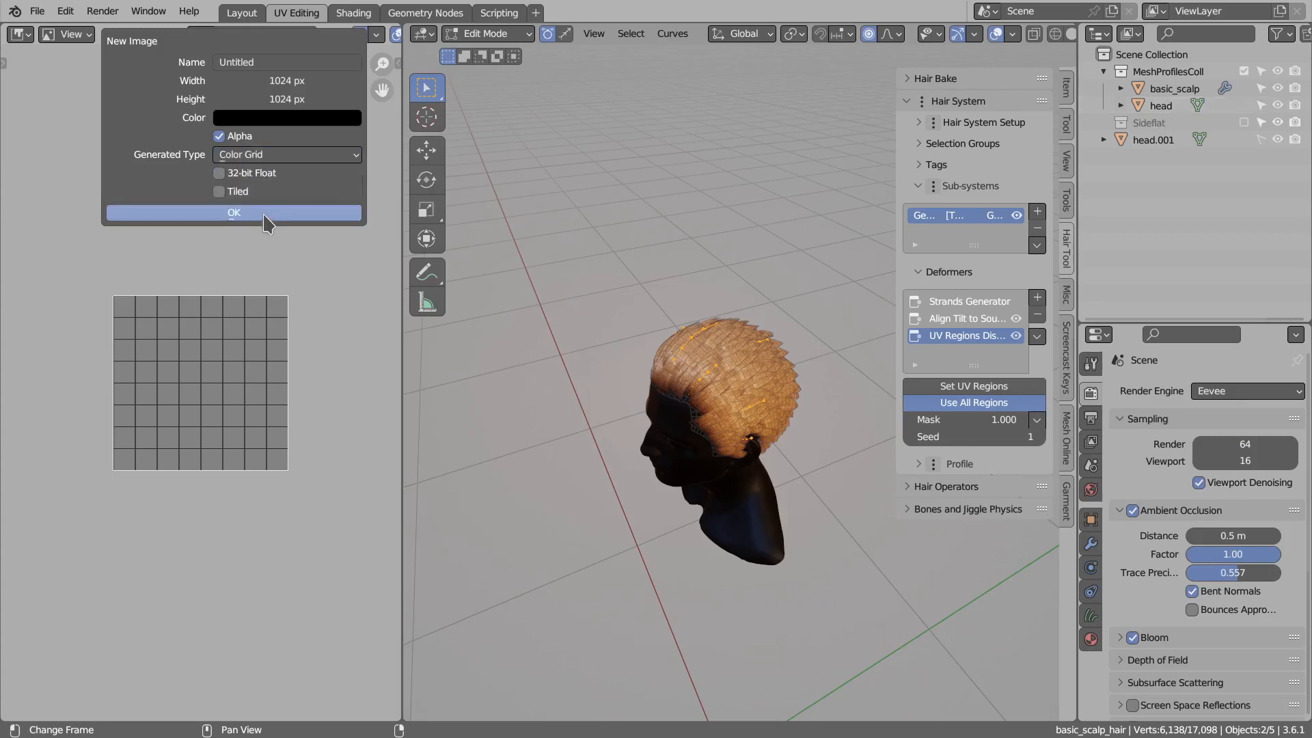
left_click(240, 215)
scroll(217, 322, "down", 3)
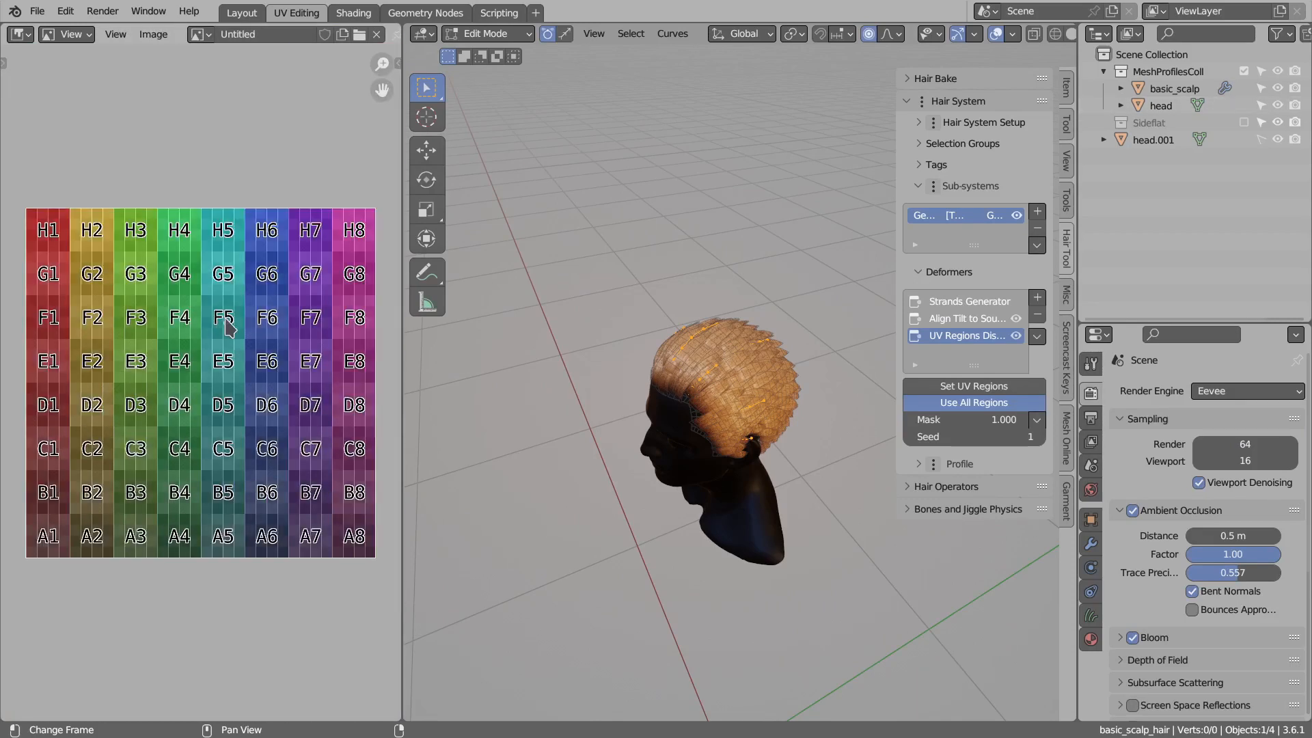
scroll(214, 344, "up", 1)
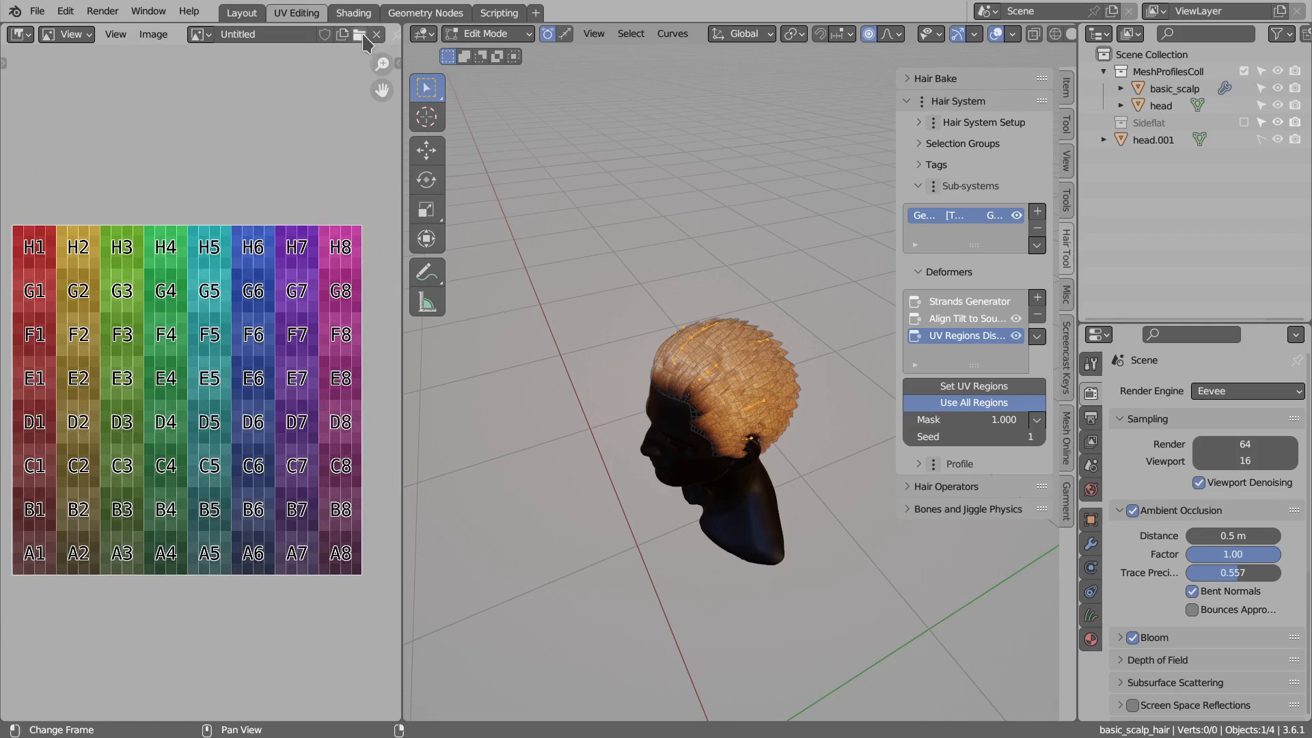
Draw four Hair UV region boxes over grid columns 7, 6, 3 and 2, finish them, and inspect the hair.
scroll(376, 41, "down", 6)
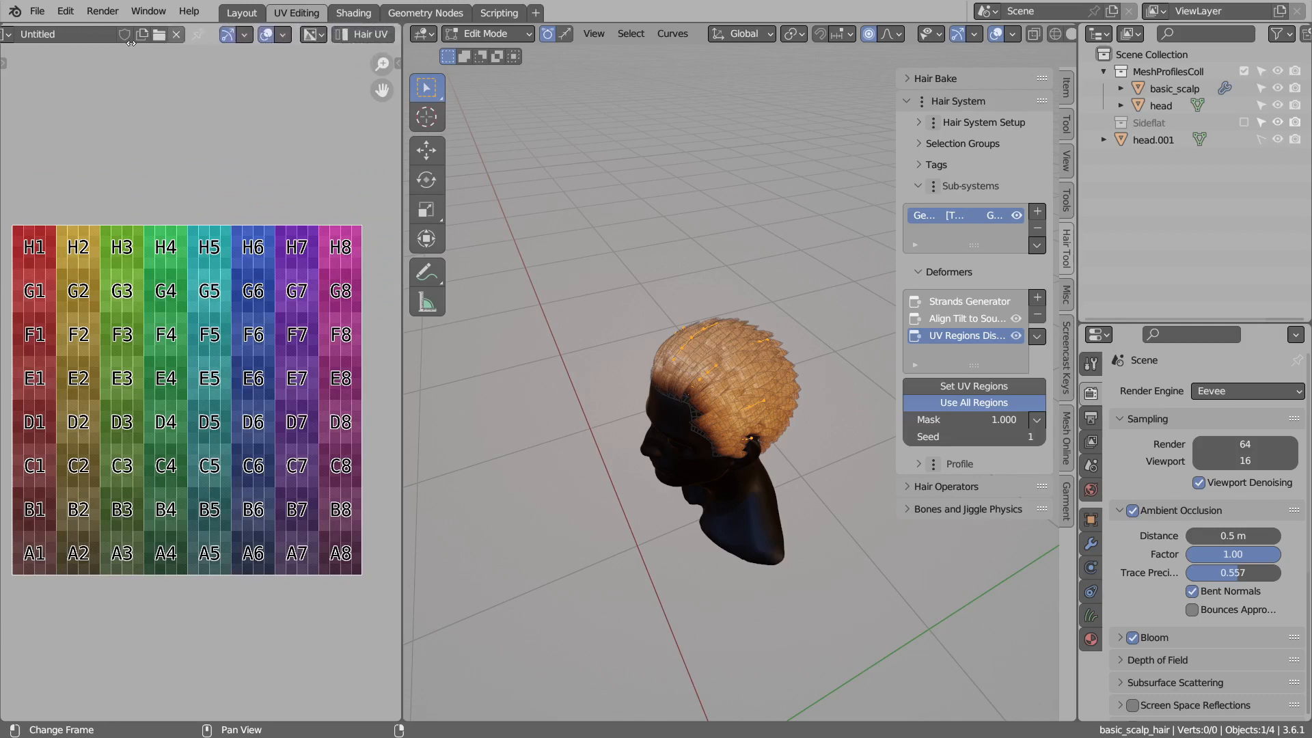
left_click(364, 34)
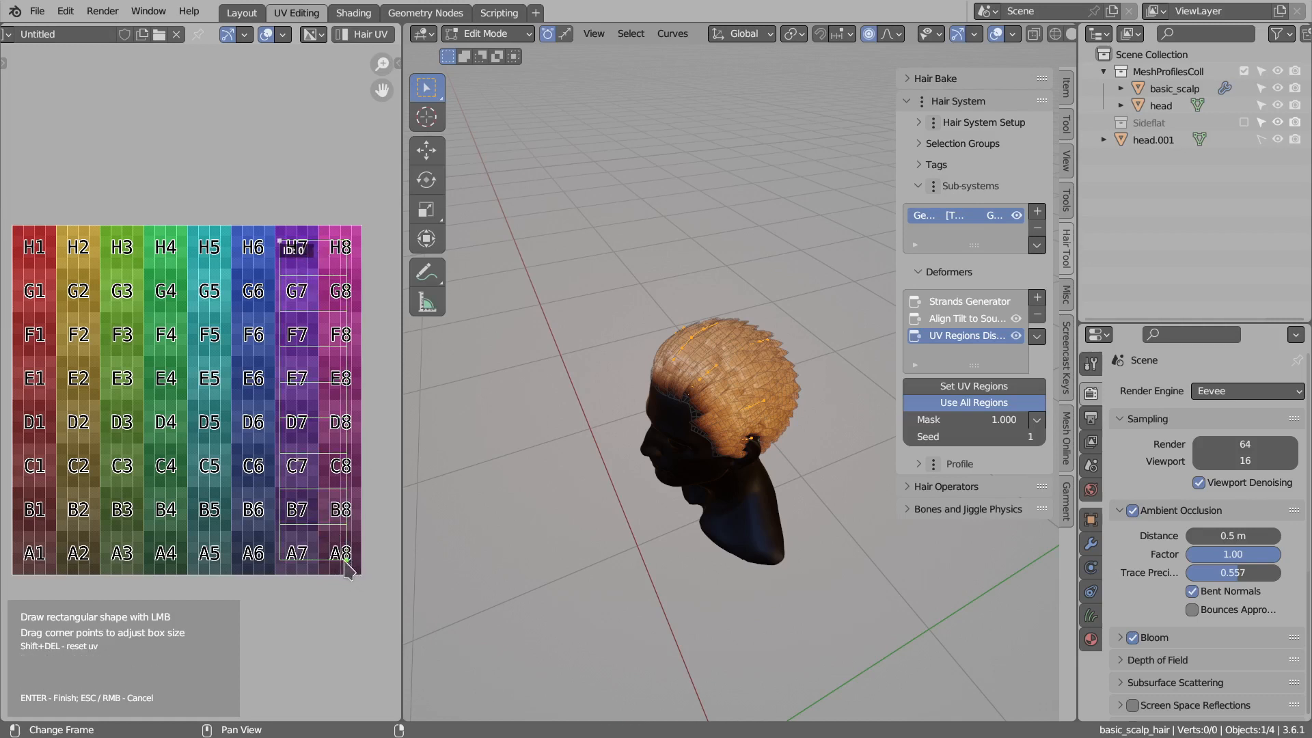
left_click_drag(347, 559, 315, 569)
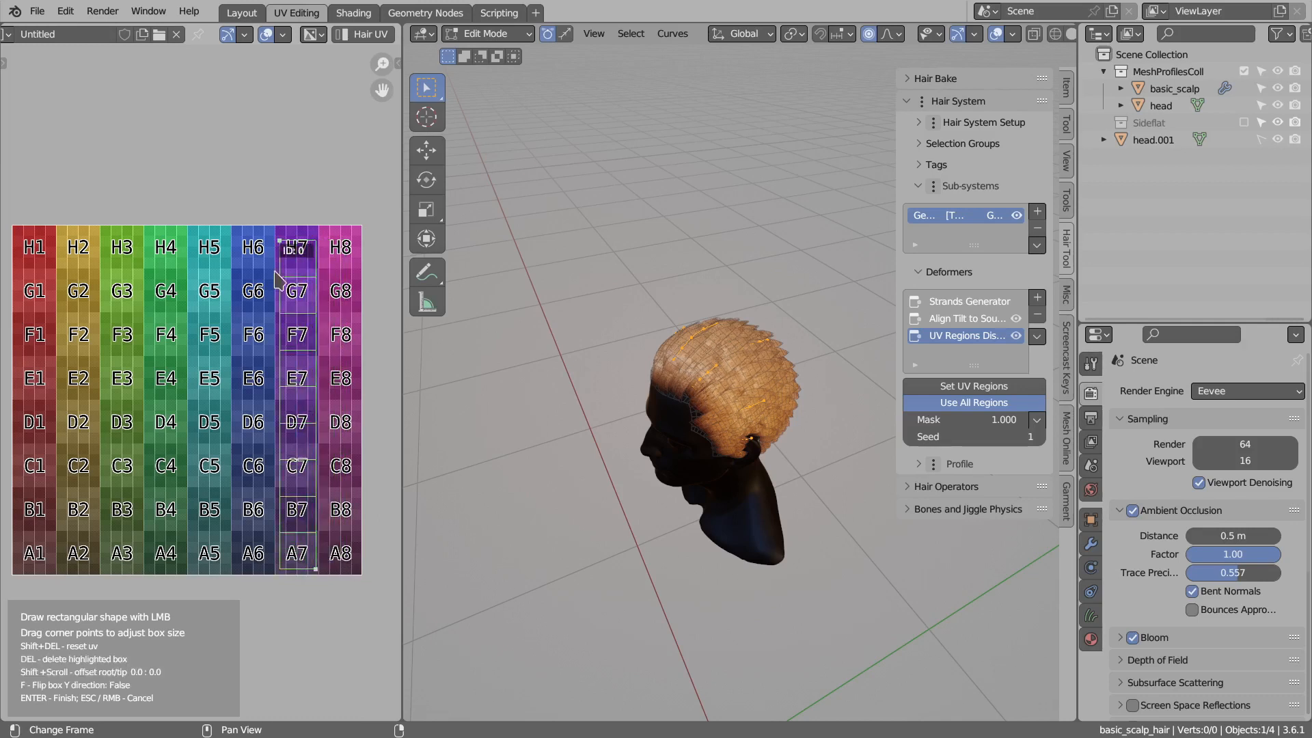
left_click_drag(280, 241, 268, 571)
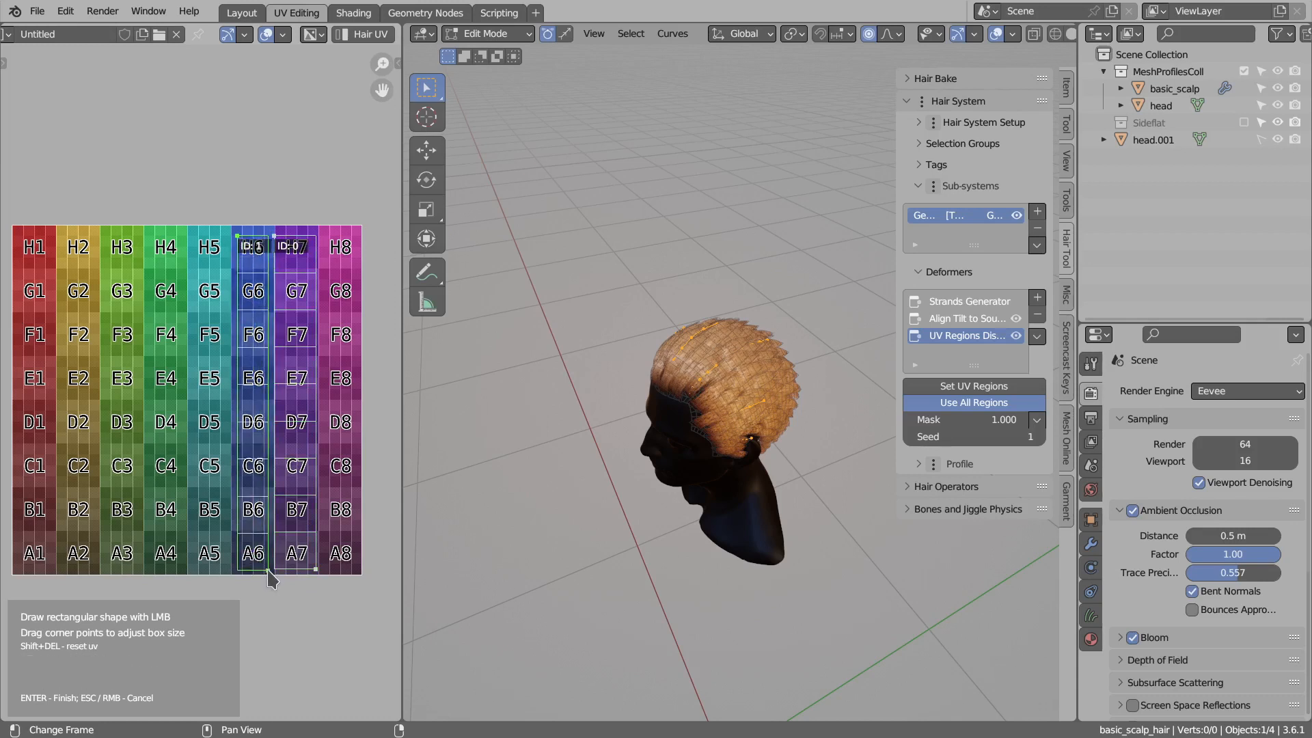
mouse_move(107, 236)
left_mouse_down()
mouse_move(126, 256)
mouse_move(140, 565)
left_mouse_up()
mouse_move(59, 232)
left_mouse_down()
mouse_move(95, 263)
mouse_move(96, 571)
left_mouse_up()
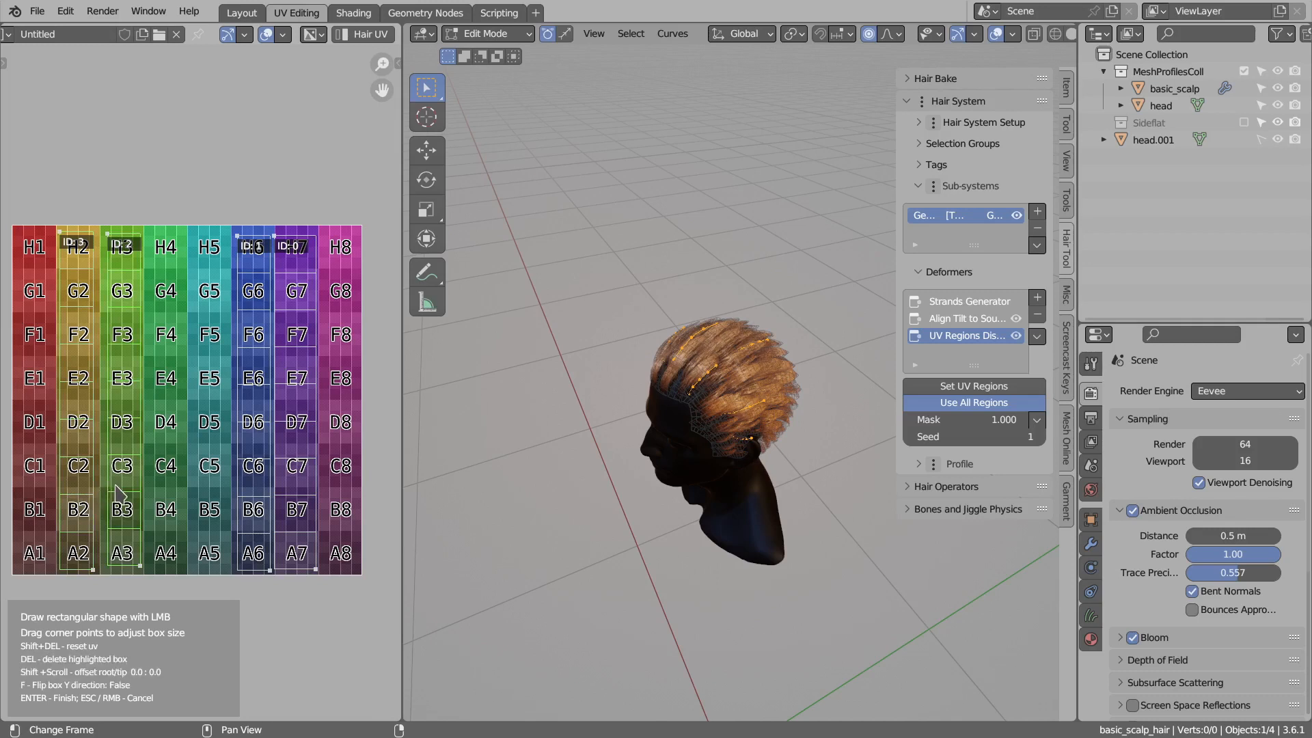
key("Return")
scroll(657, 410, "up", 1)
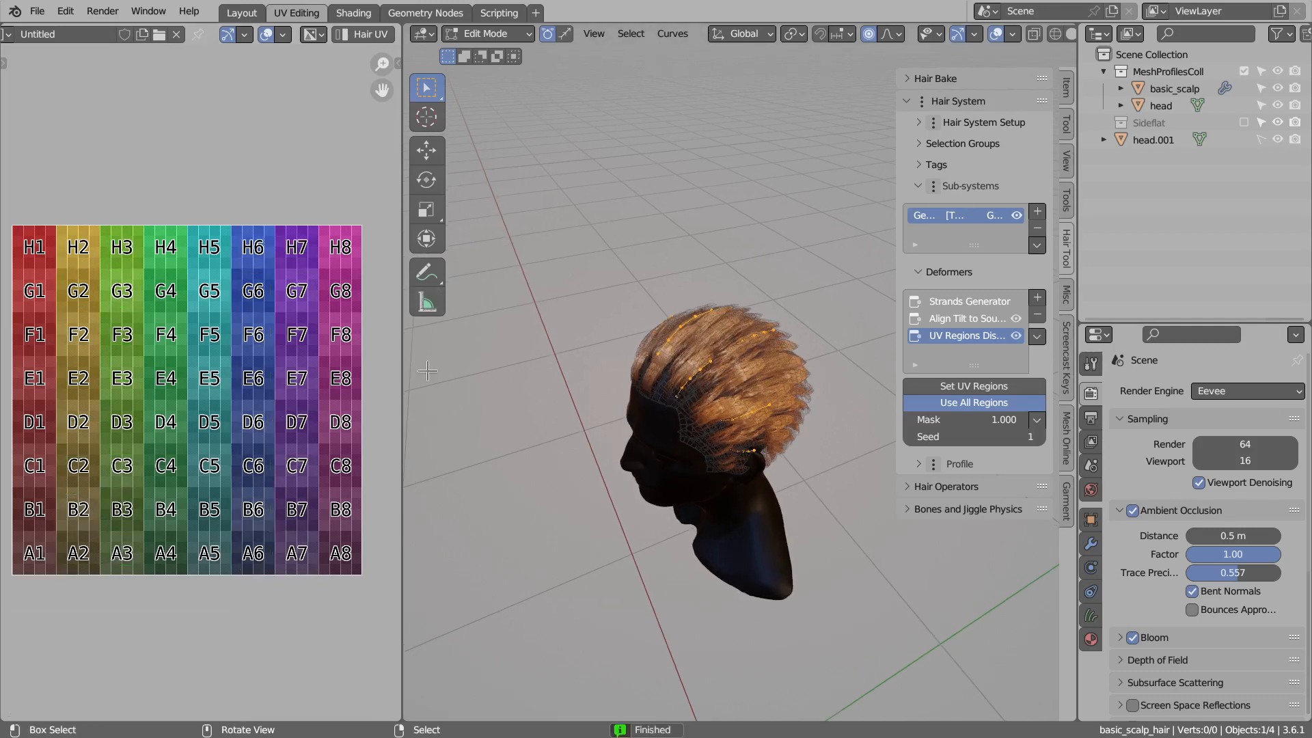
middle_click_drag(222, 349, 244, 363)
middle_click_drag(711, 402, 679, 367)
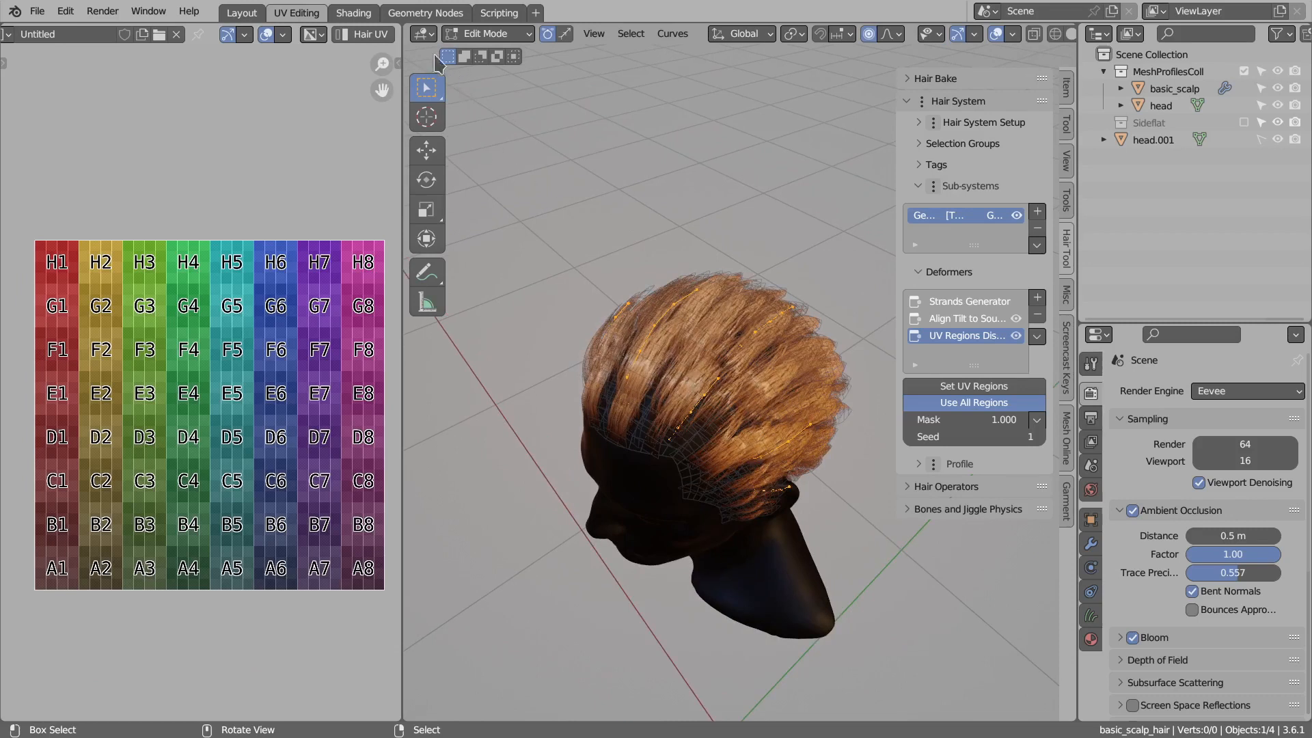
Switch to the Shading workspace and assign HT_Default_Material to the basic_scalp_hair object.
left_click(351, 14)
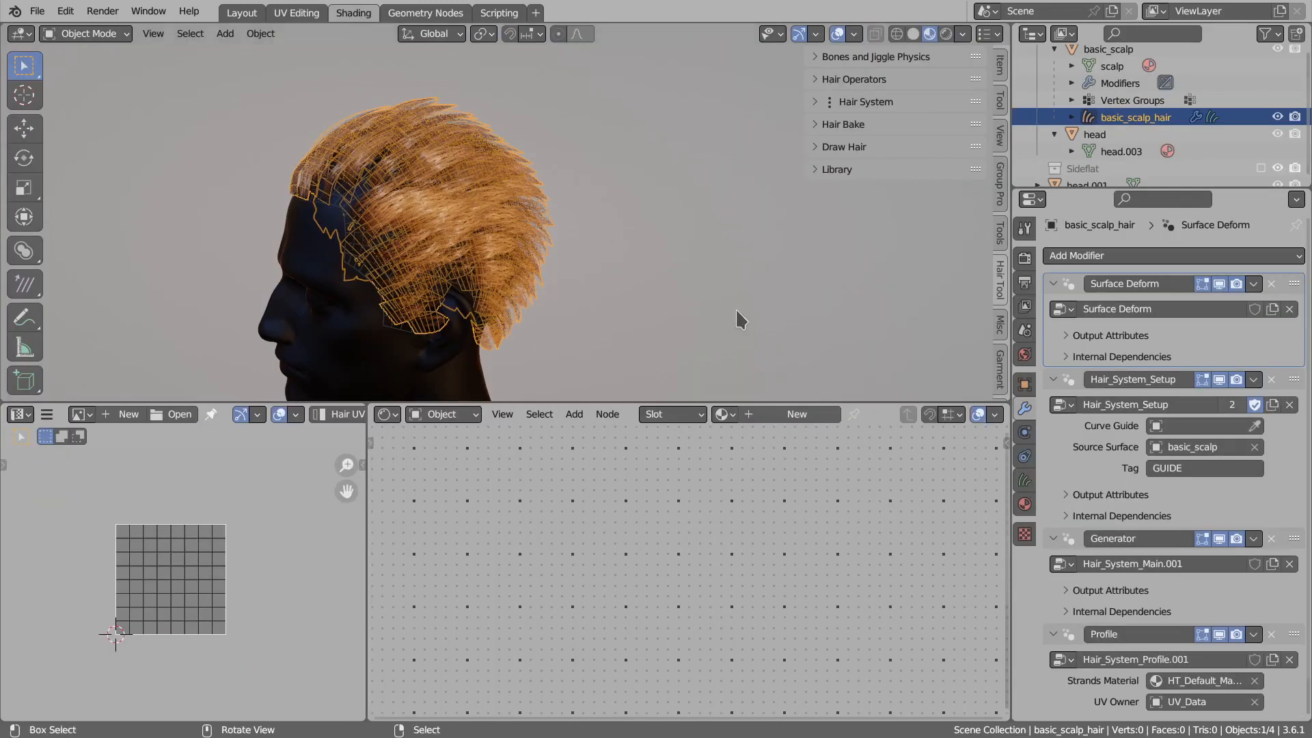
left_click(722, 414)
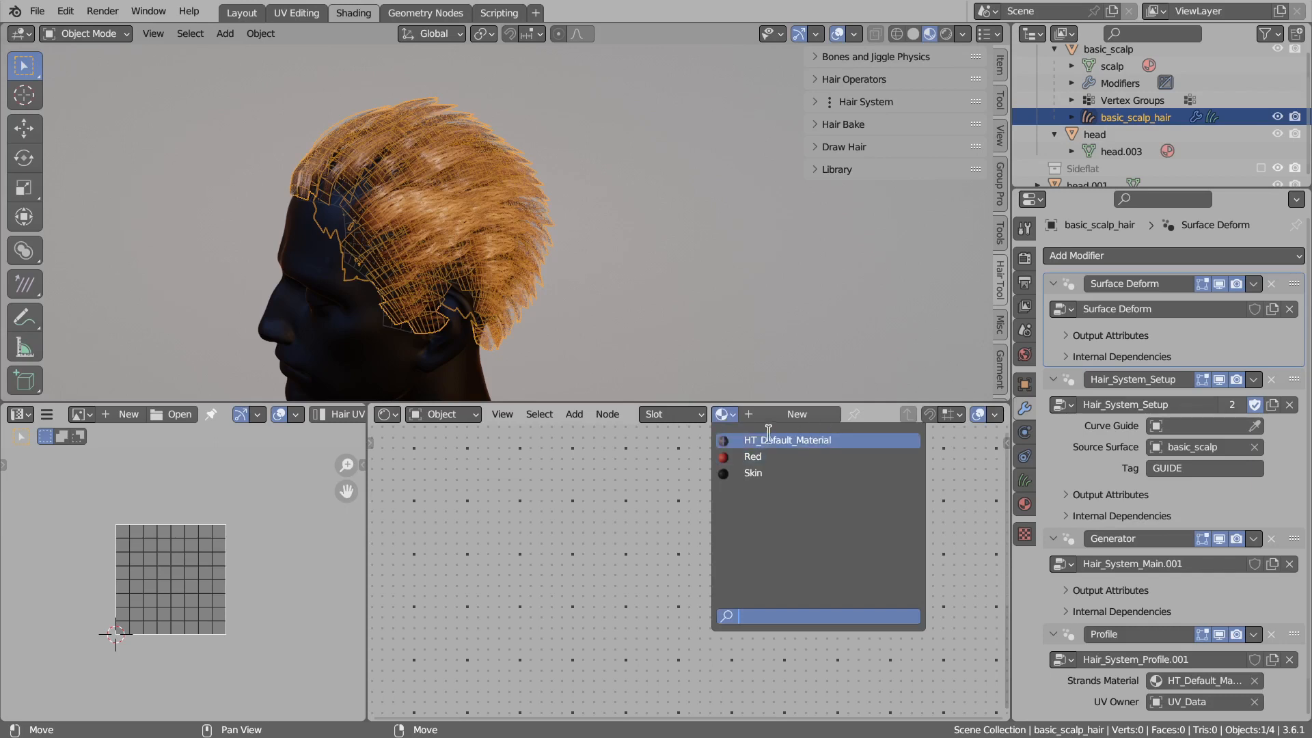
left_click(806, 440)
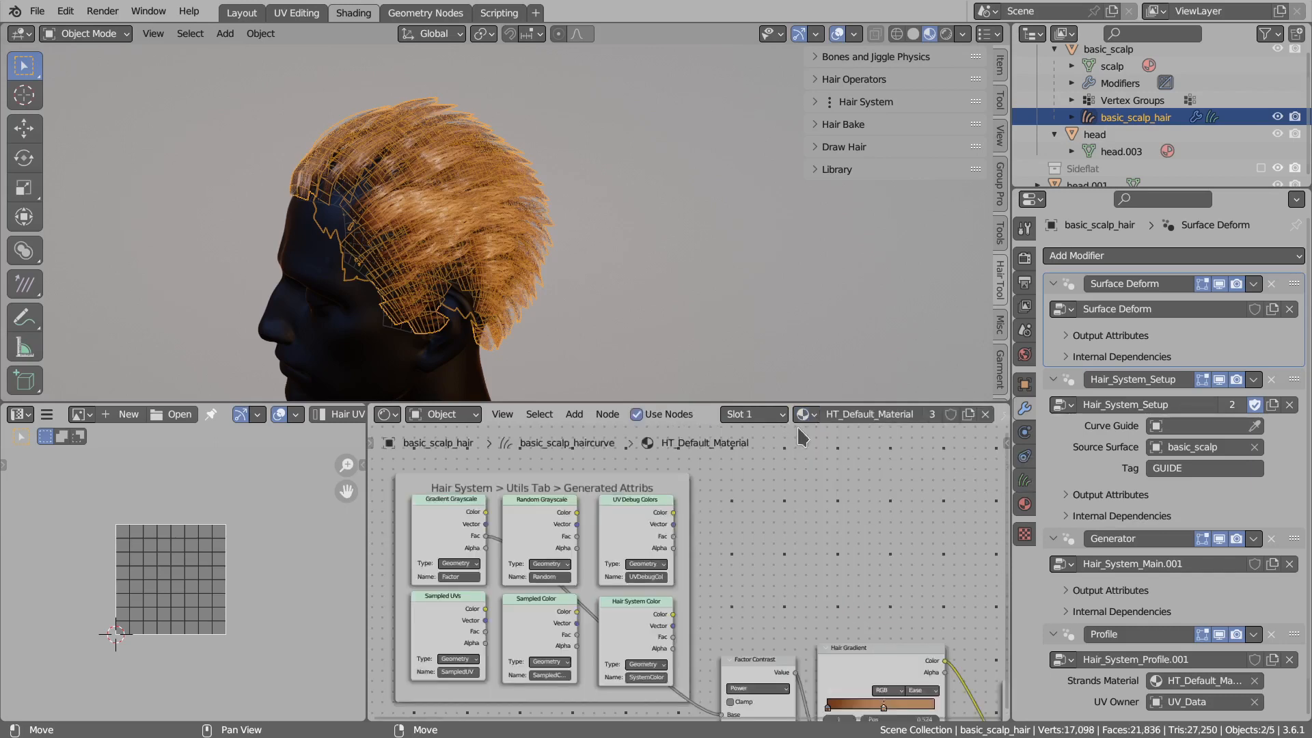
Enlarge the shader node area, find the Depth + Alpha texture node, and display HairStripDepth.png in the image editor.
left_click_drag(744, 396, 745, 345)
scroll(750, 522, "down", 3)
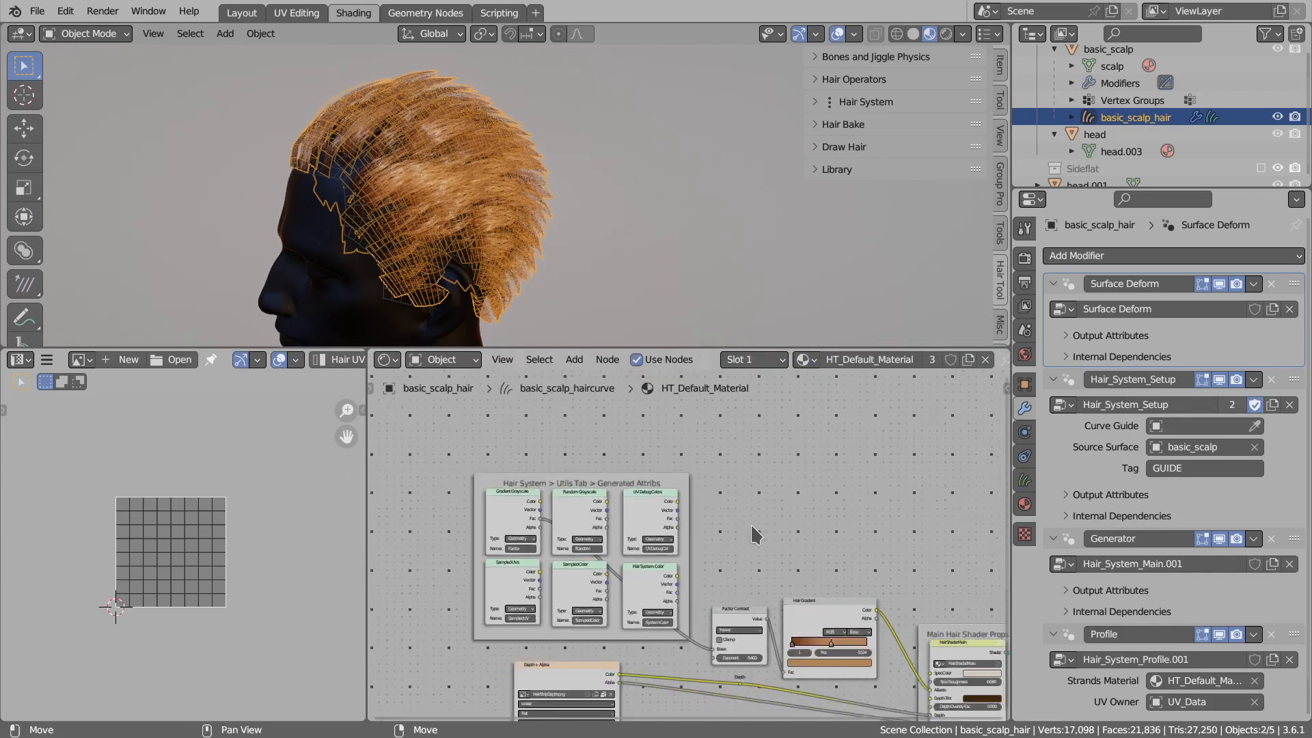
middle_click_drag(724, 530, 671, 481)
scroll(541, 532, "up", 5)
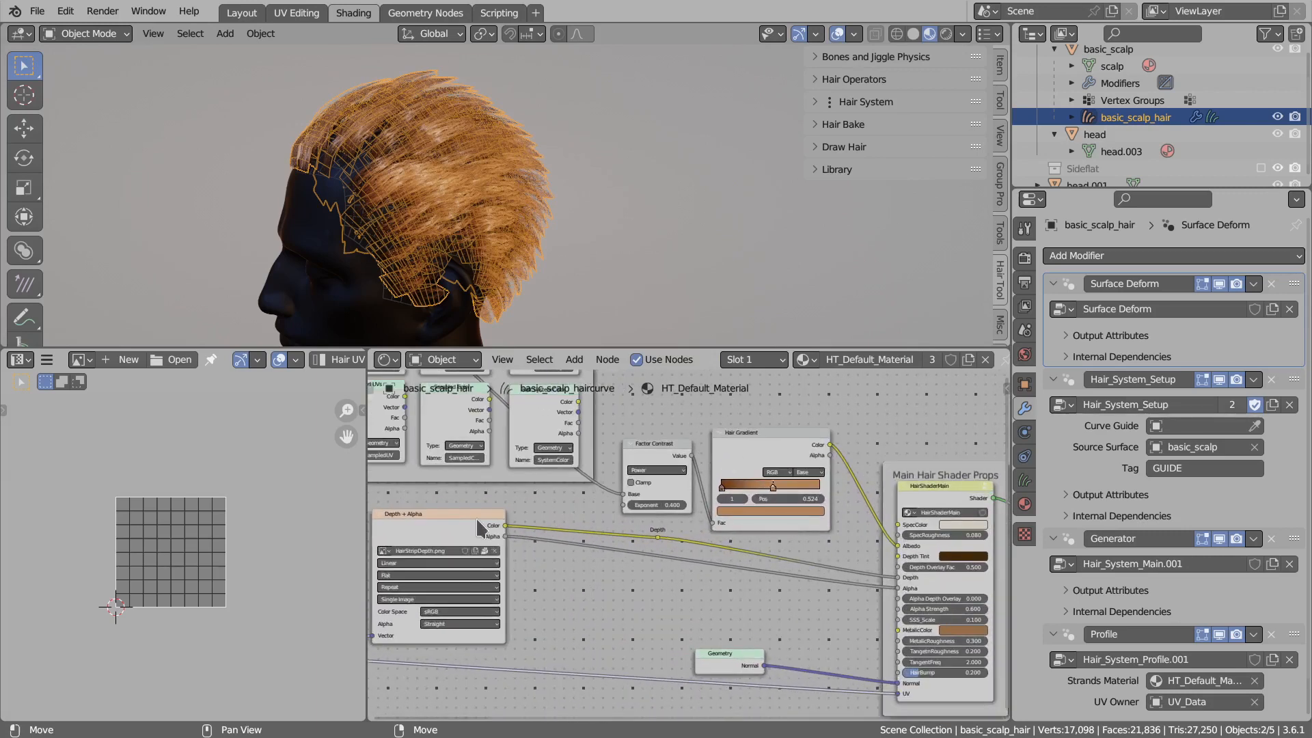
middle_click_drag(477, 522, 656, 517)
scroll(664, 516, "up", 4)
mouse_move(525, 507)
left_mouse_down()
mouse_move(535, 502)
mouse_move(518, 500)
left_mouse_up()
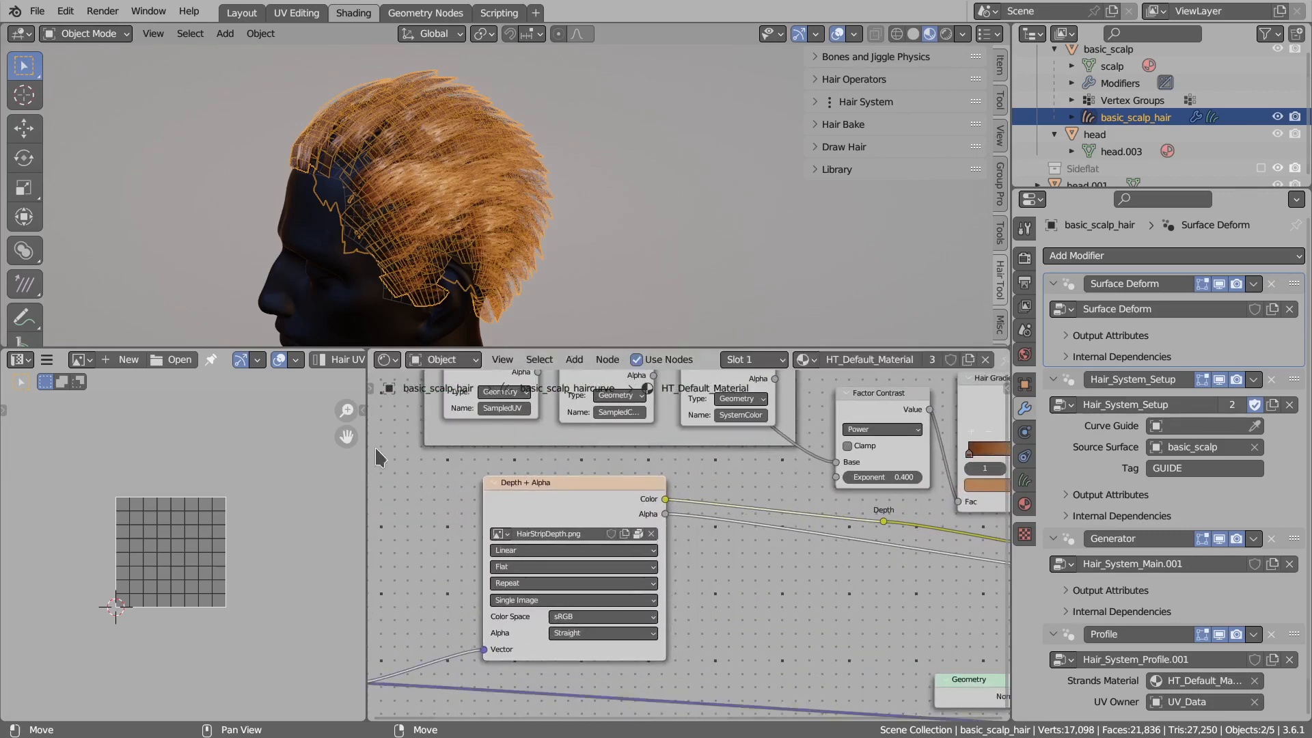
left_click(82, 359)
left_click(116, 385)
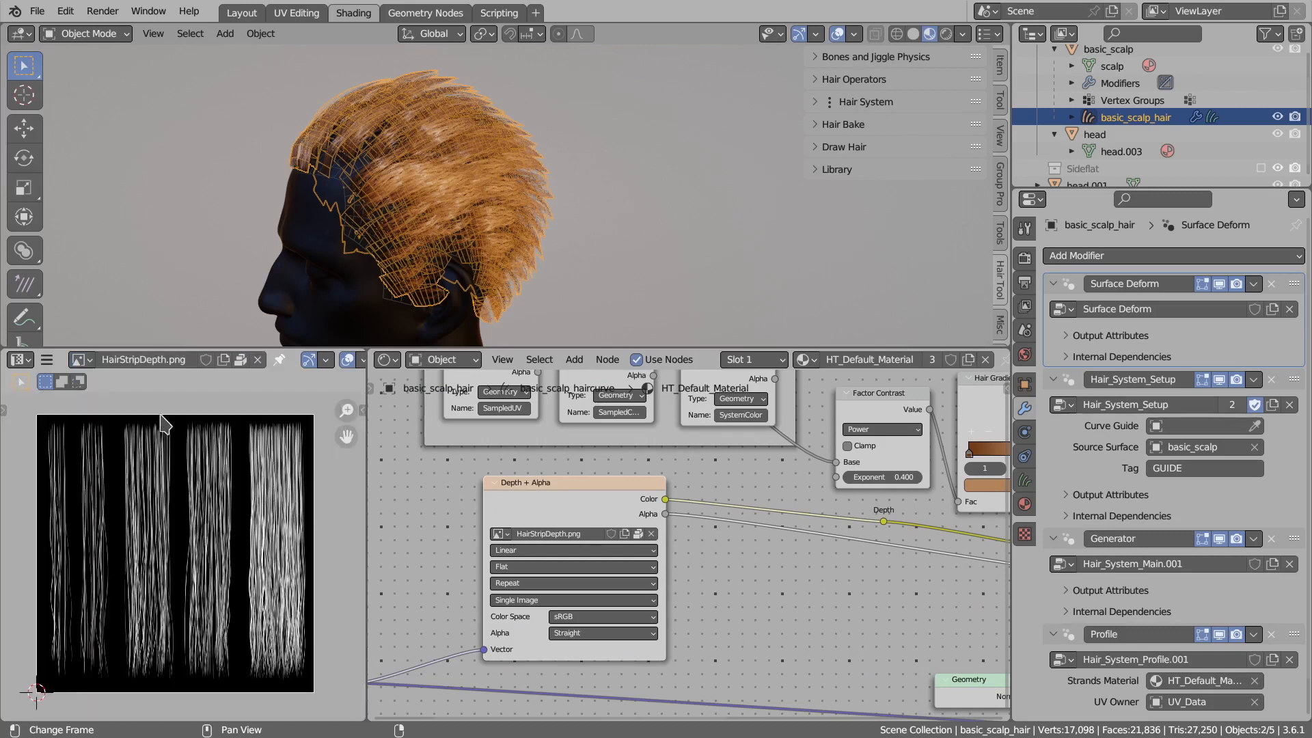
Show the Untitled color grid in the image editor, use it in the Depth + Alpha node, and enlarge the 3D view.
left_click(82, 360)
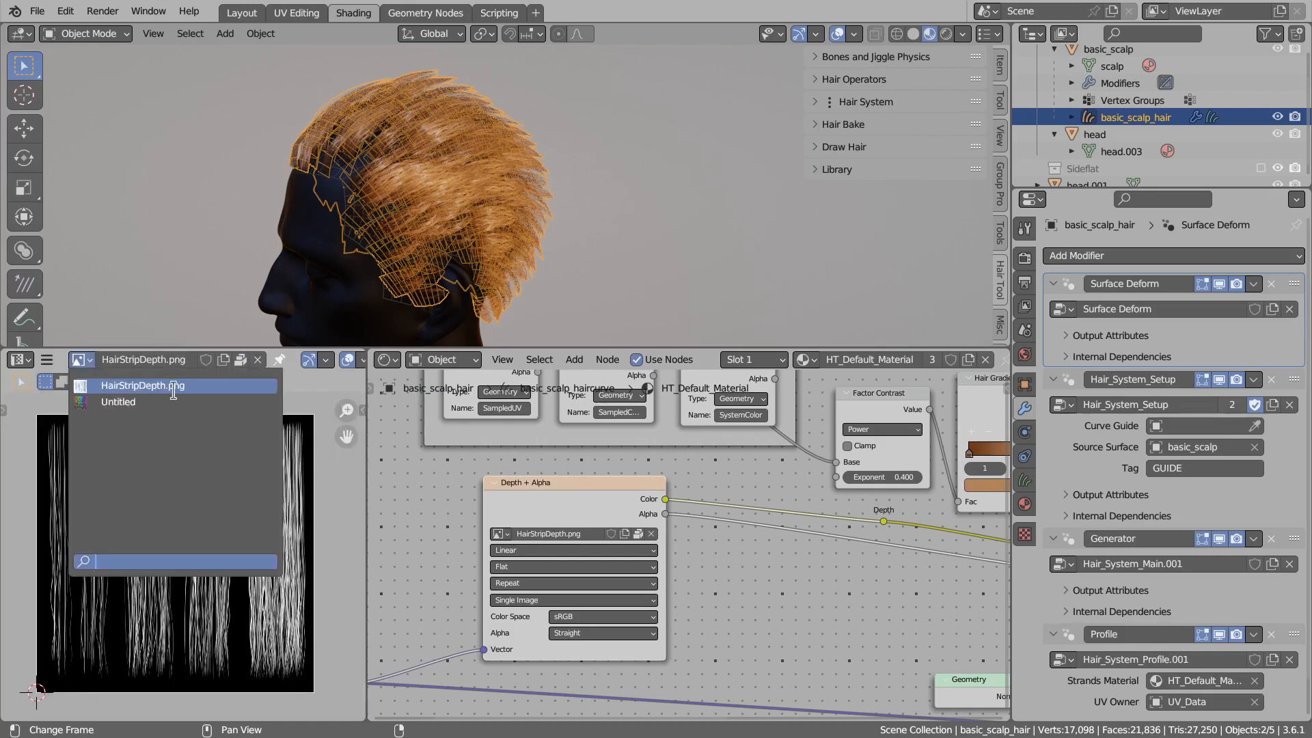
left_click(119, 402)
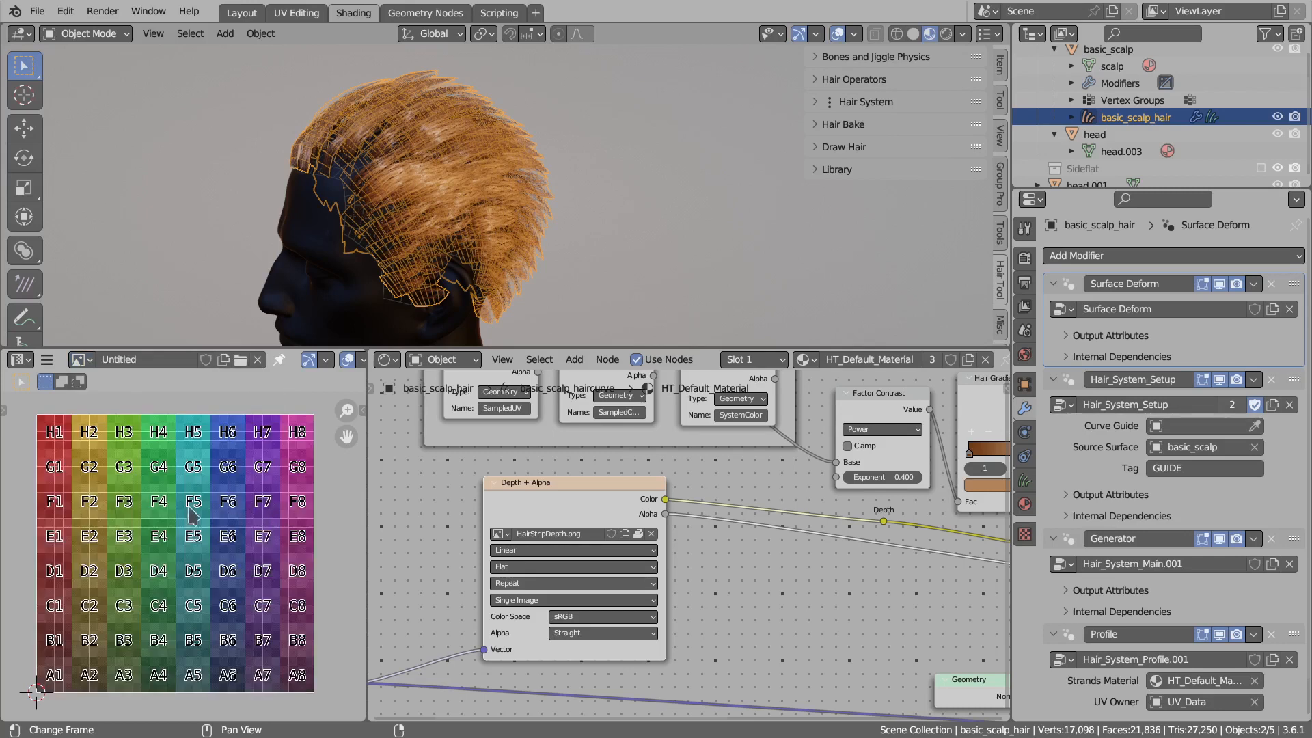
scroll(563, 516, "up", 3)
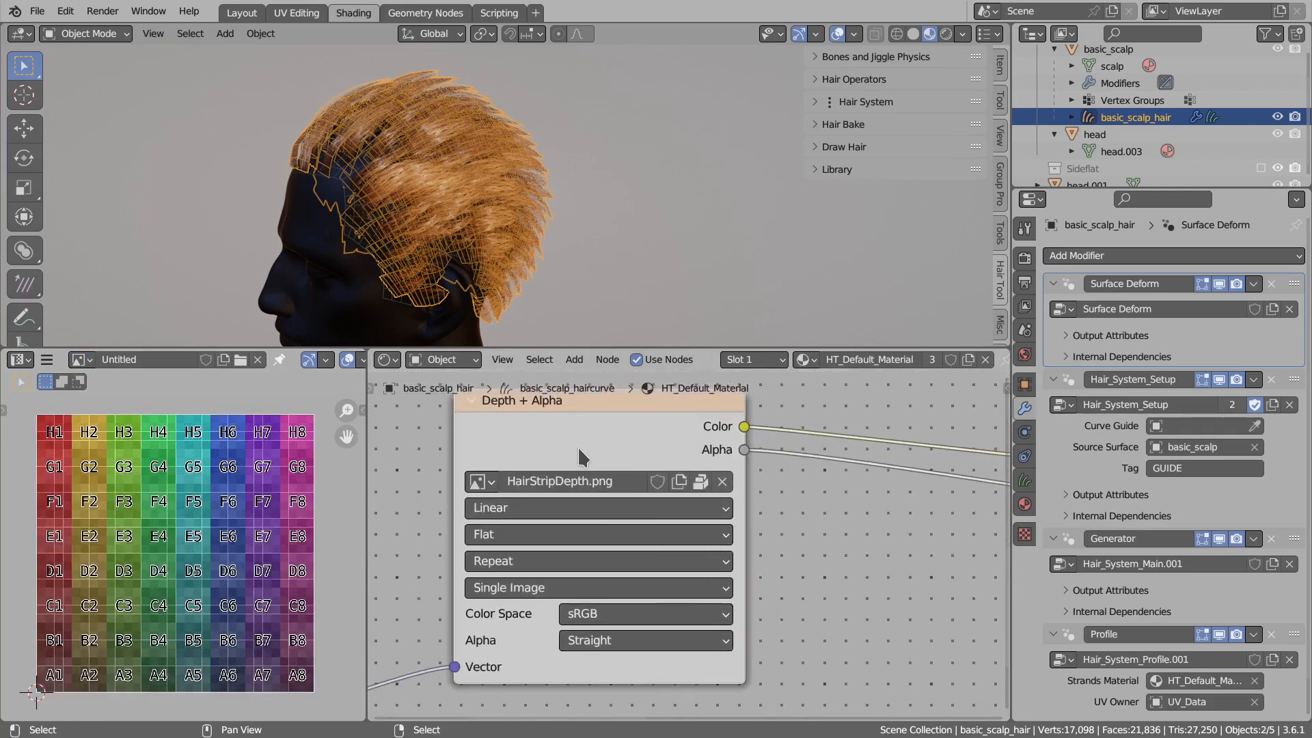
left_click(480, 481)
left_click(527, 282)
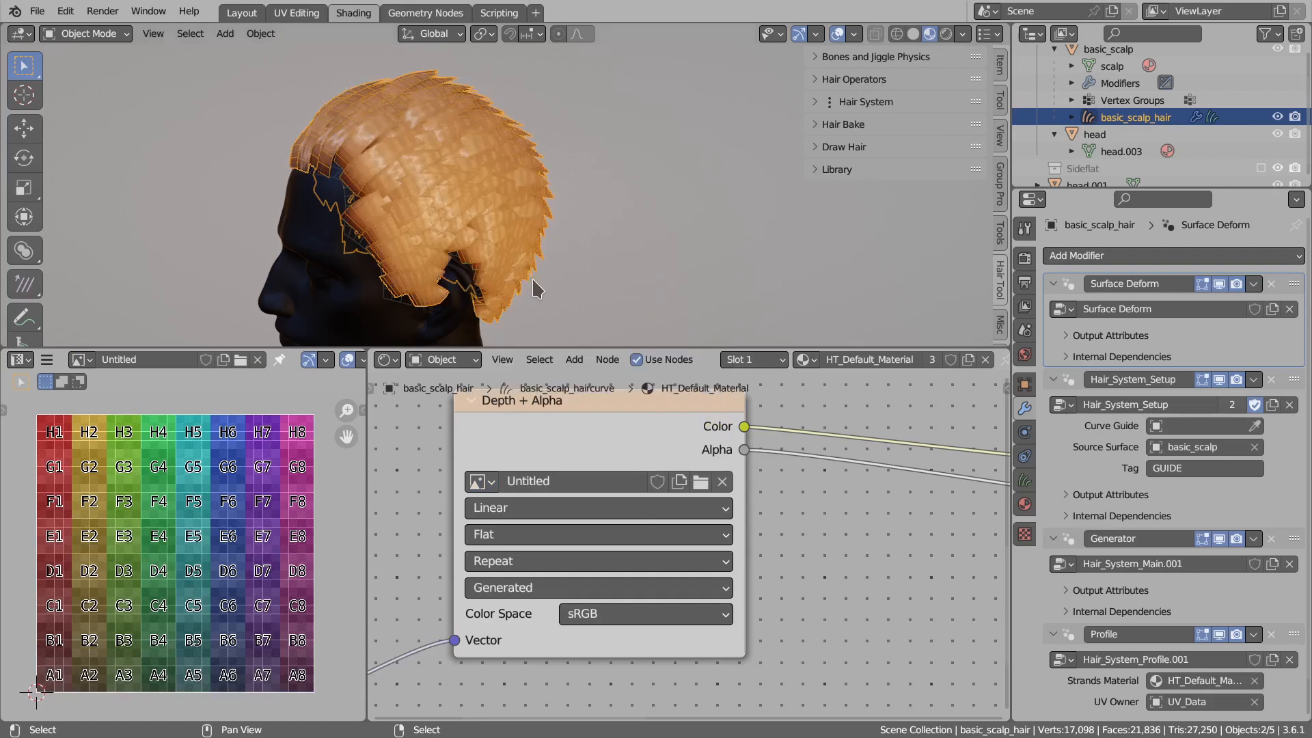
left_click_drag(497, 347, 500, 509)
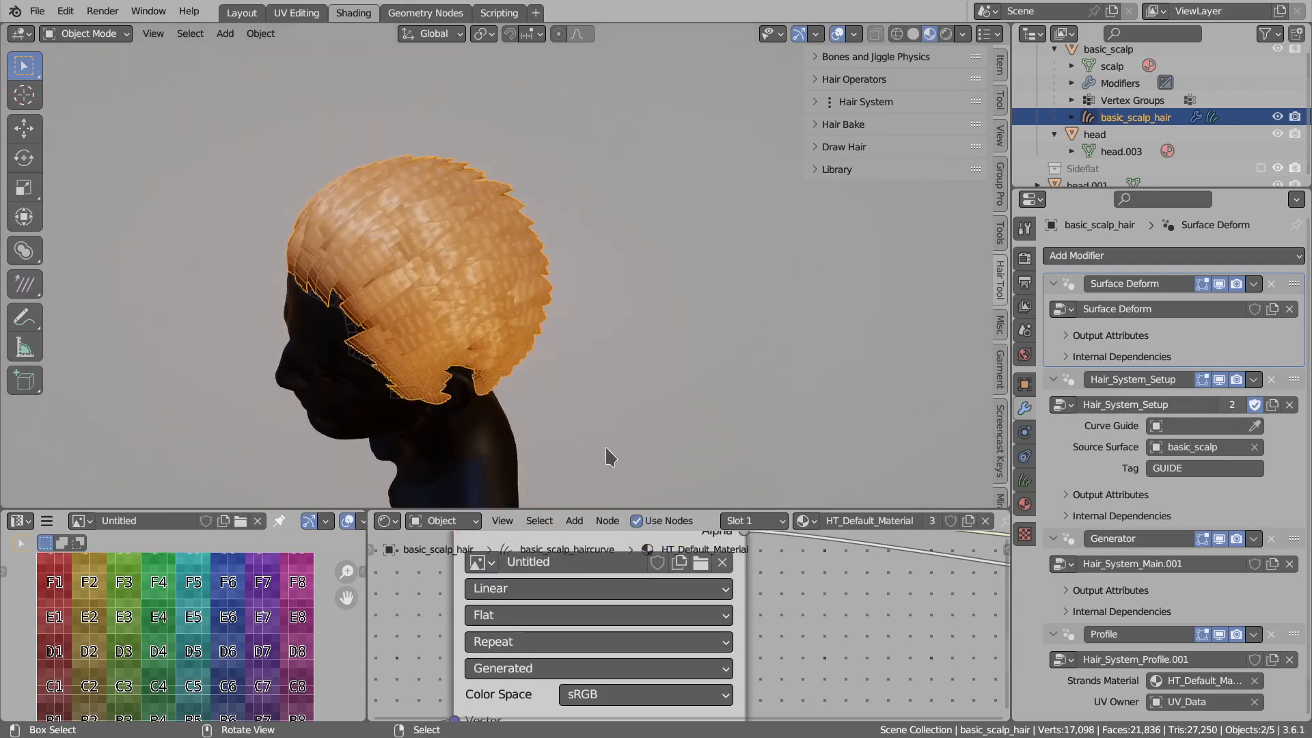
Connect the Depth + Alpha texture's Color output directly to the Material Output's Surface input, and enlarge the 3D view to inspect the hair.
left_click_drag(631, 509, 631, 372)
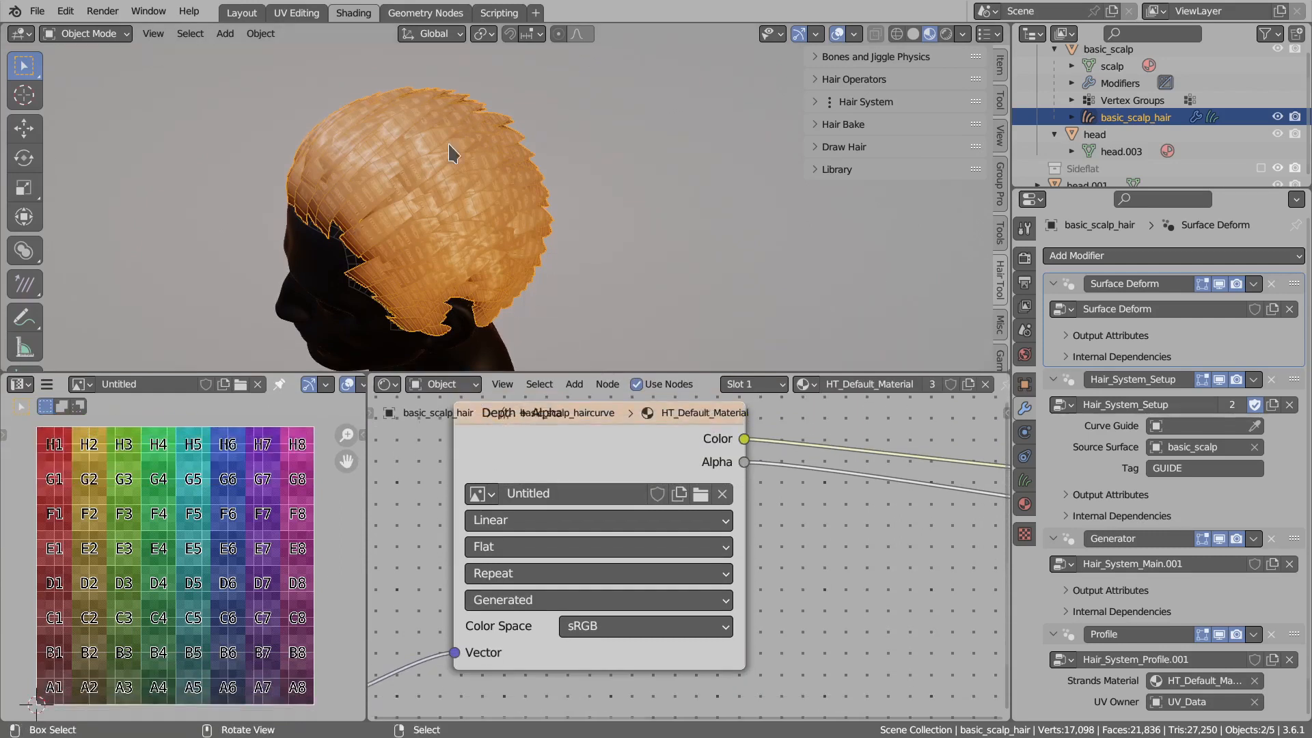
scroll(882, 540, "down", 1)
scroll(911, 536, "down", 6)
middle_click_drag(888, 534, 712, 537)
scroll(671, 536, "down", 1)
left_click_drag(784, 452, 778, 450)
scroll(656, 483, "down", 3)
middle_click_drag(618, 490, 640, 512)
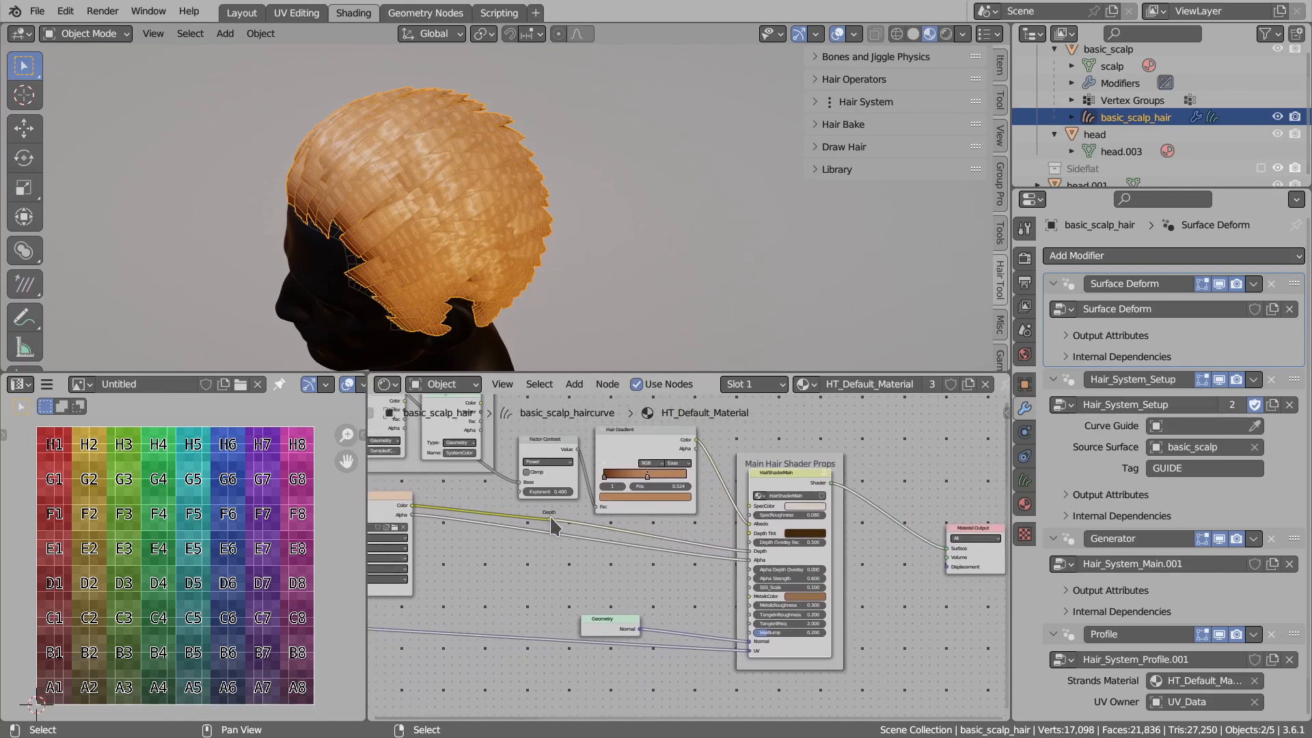
left_click_drag(548, 521, 949, 549)
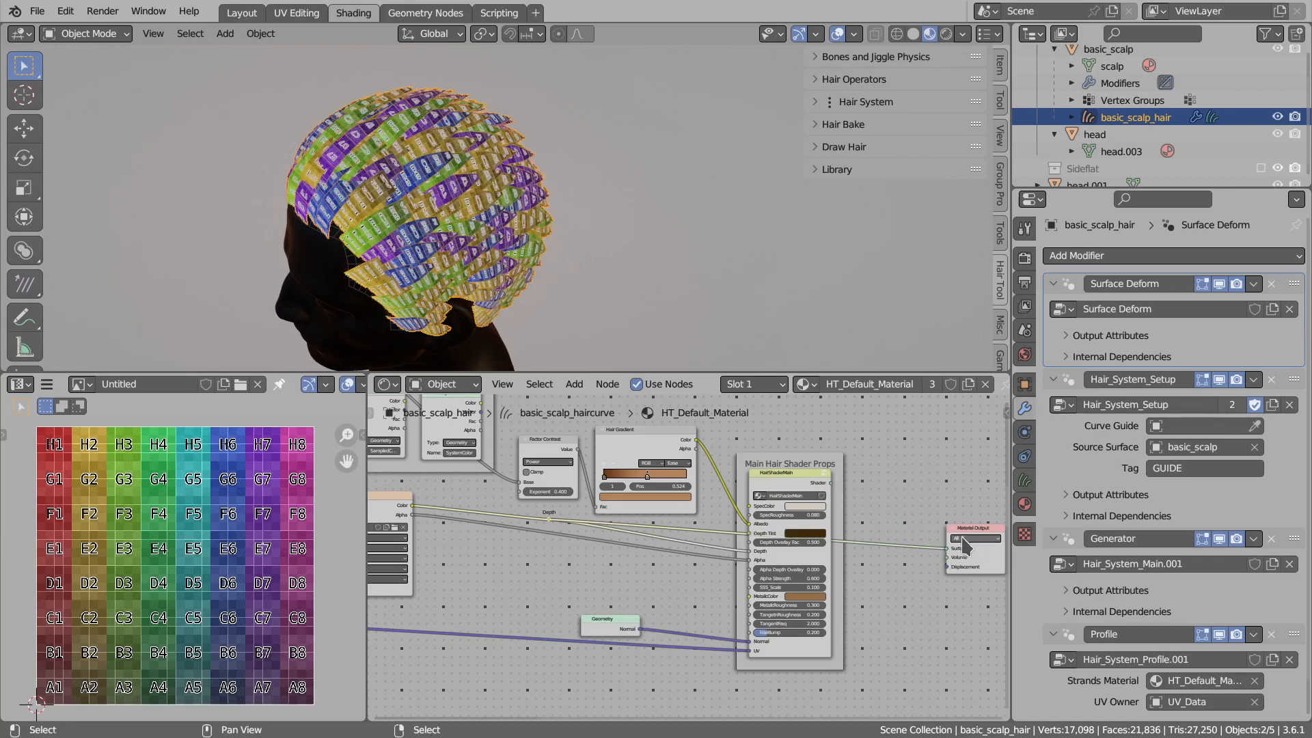
scroll(489, 224, "up", 3)
left_click_drag(588, 382, 588, 459)
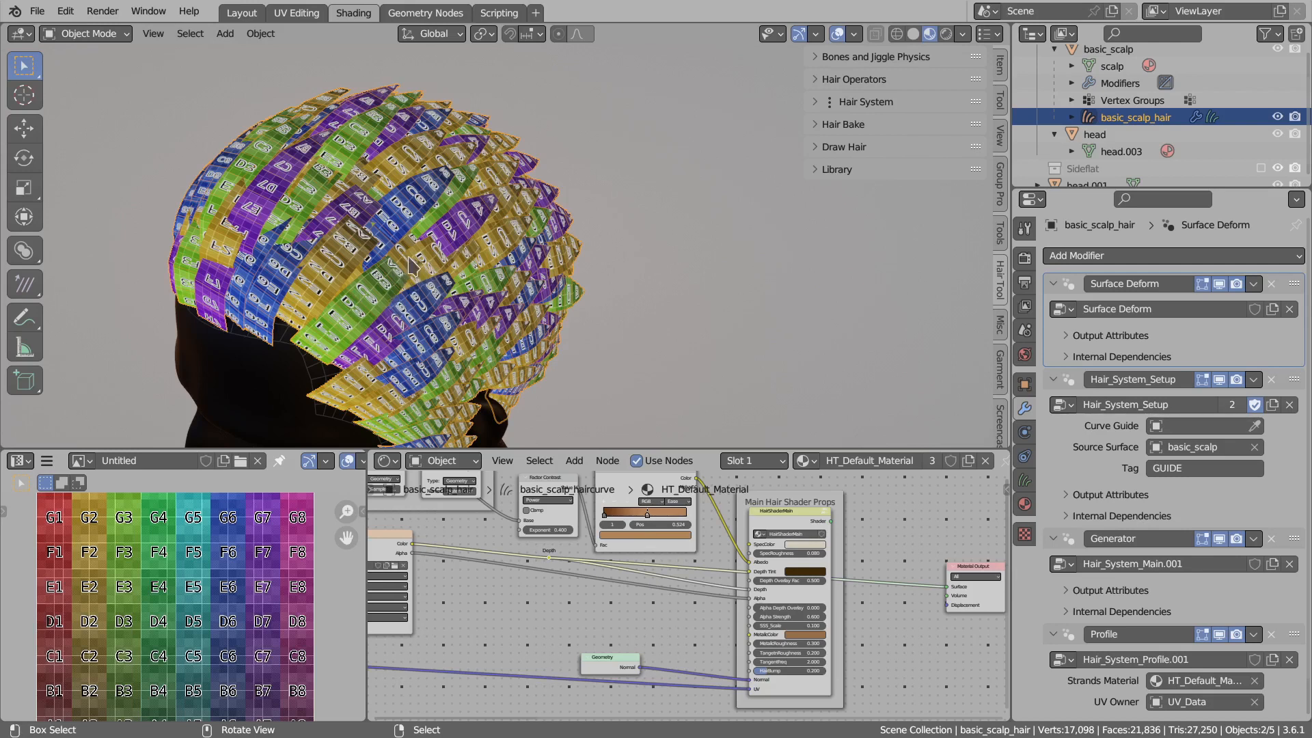
Switch to the Layout workspace and try different seeds on the UV Regions Distribute deformer, ending with seed 9.
left_click(236, 13)
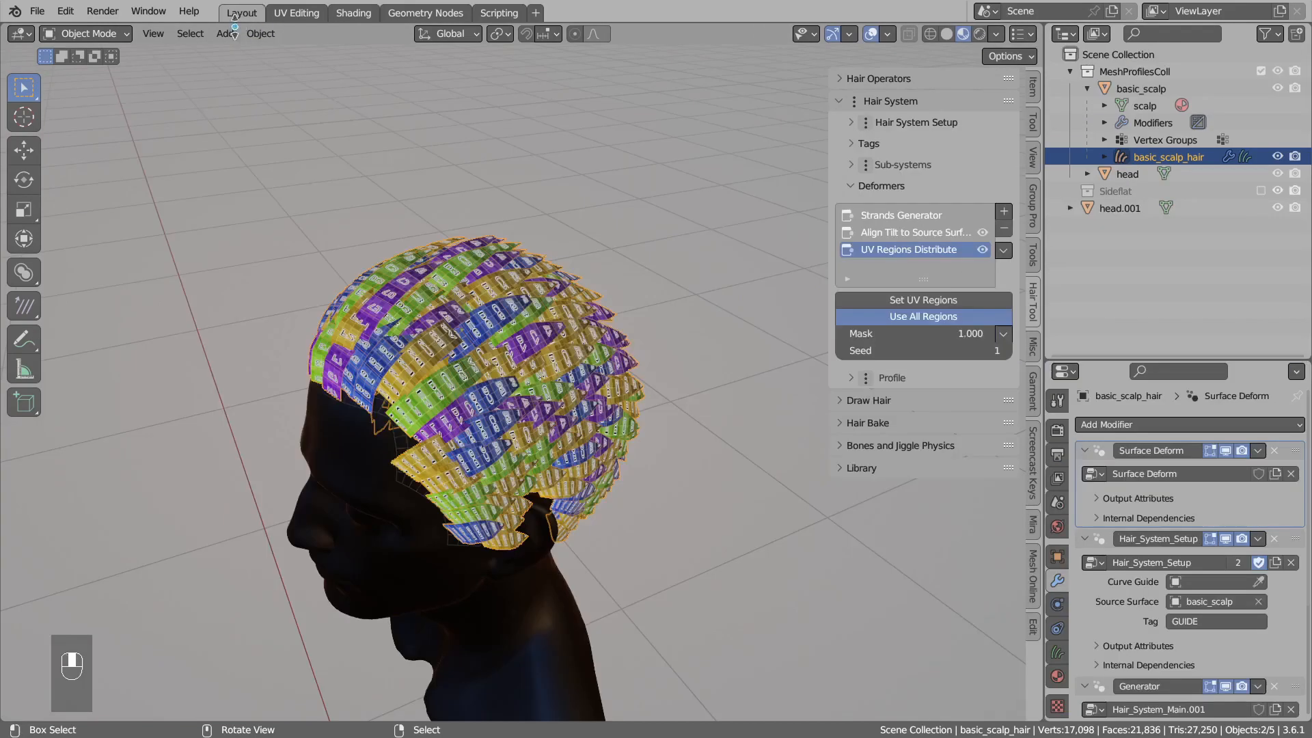
left_click_drag(928, 277, 928, 293)
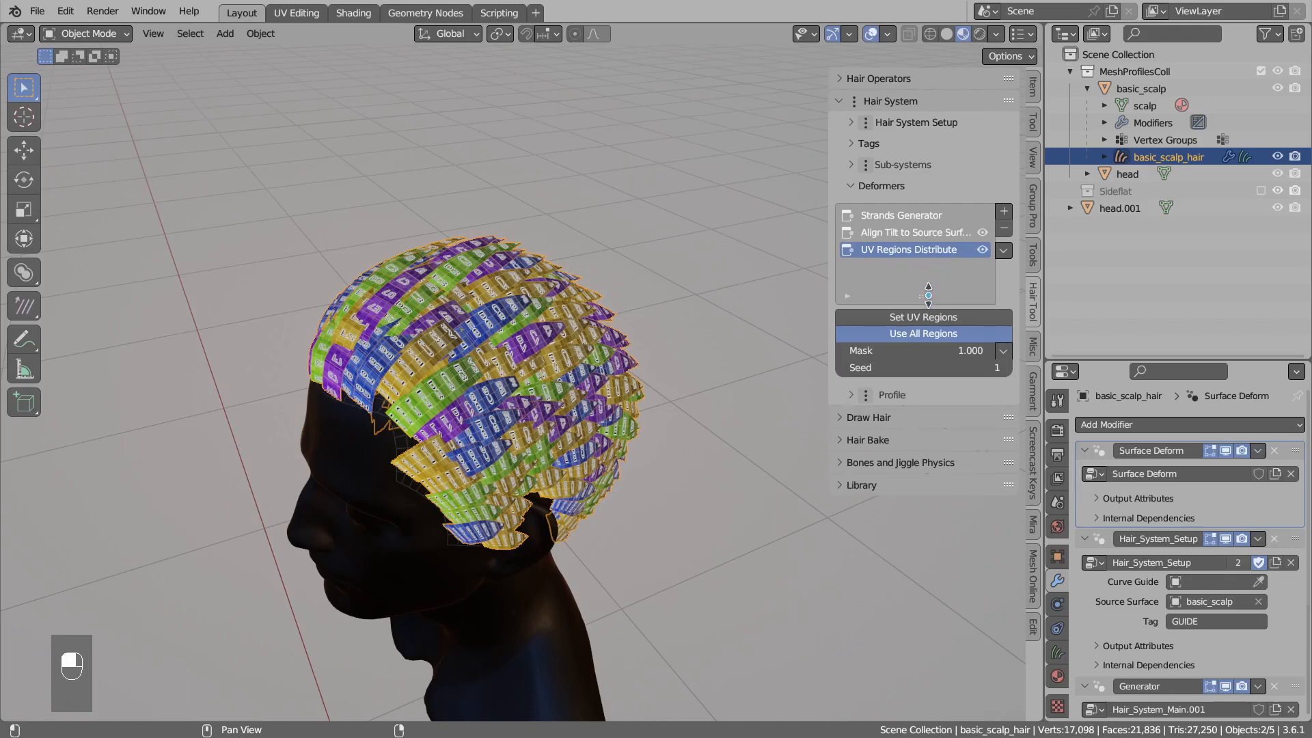
left_click(926, 347)
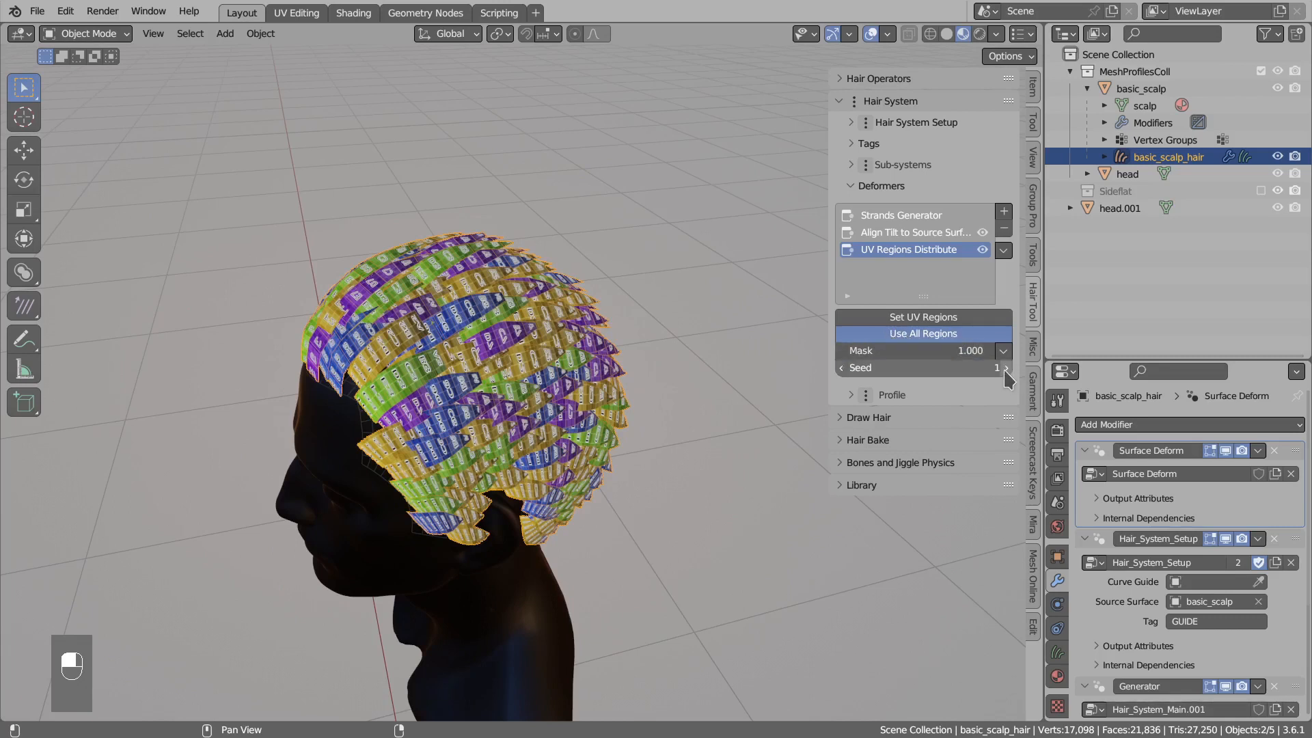
mouse_move(973, 368)
left_mouse_down()
mouse_move(1001, 369)
mouse_move(973, 371)
left_mouse_up()
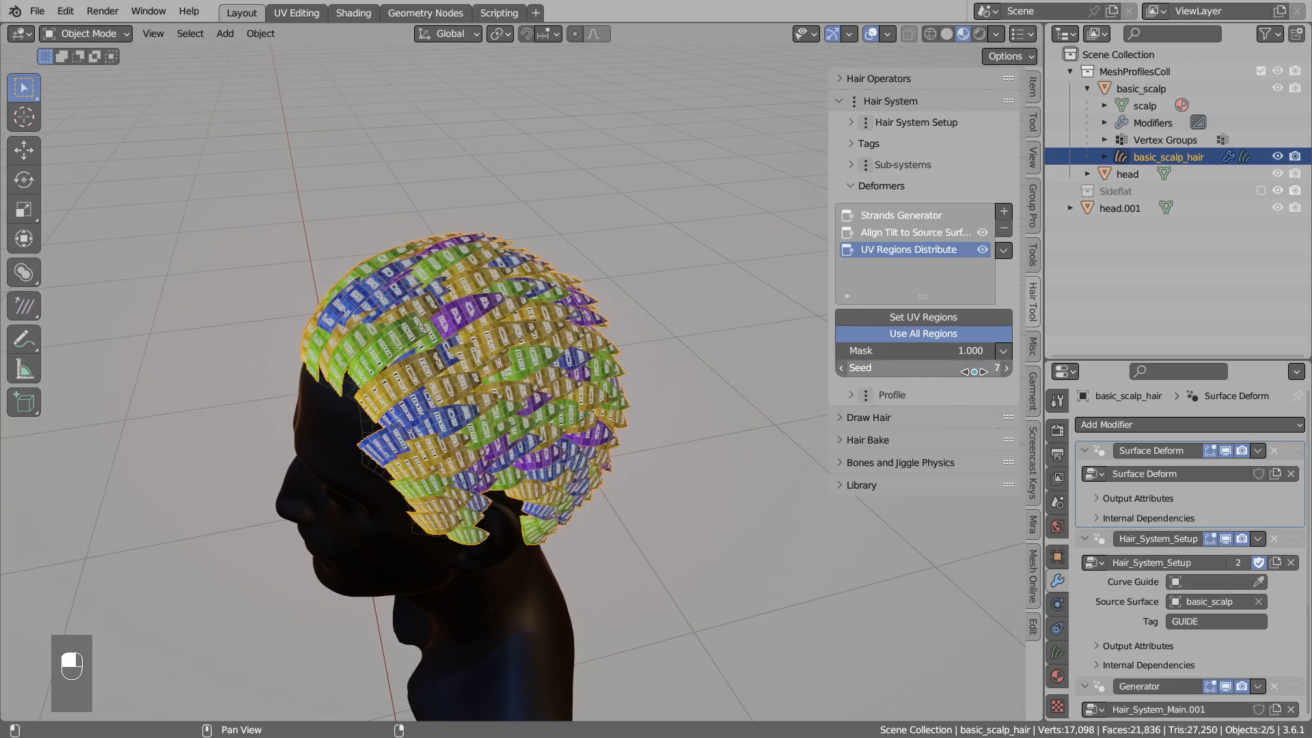
middle_click_drag(480, 323, 483, 380)
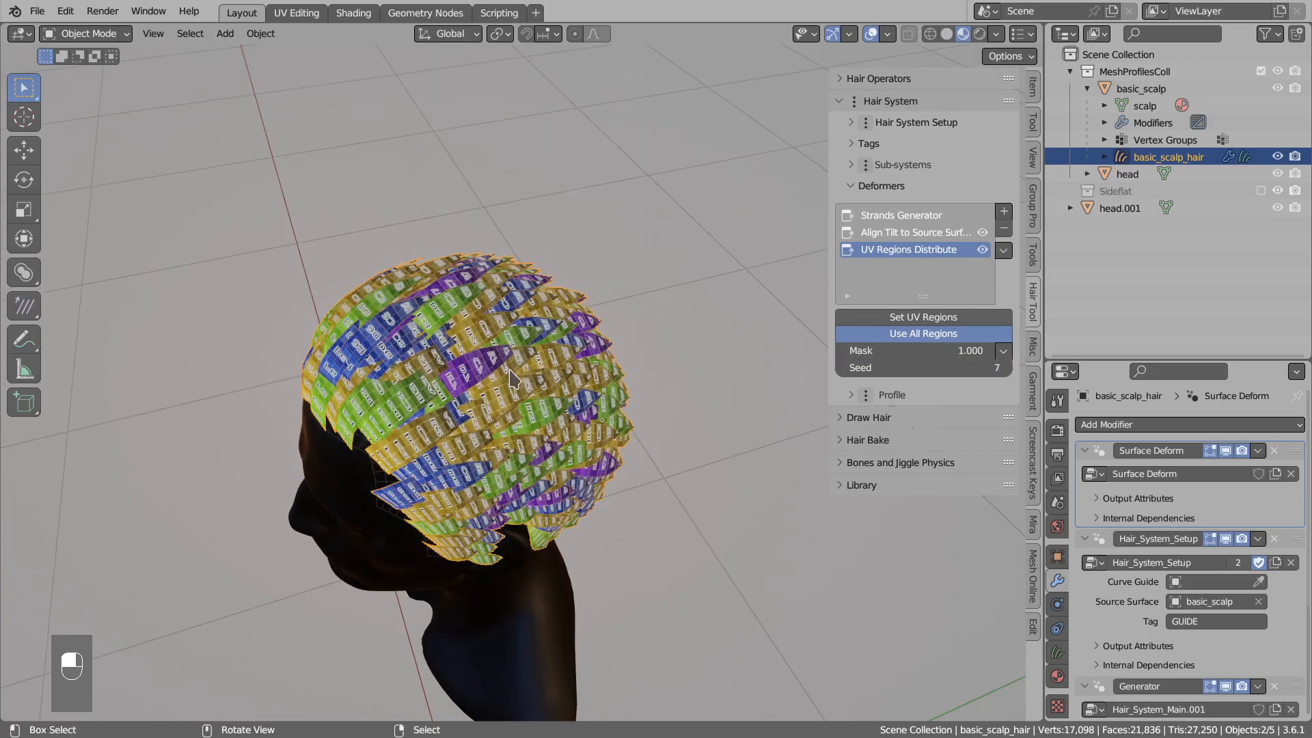
left_click(1000, 367)
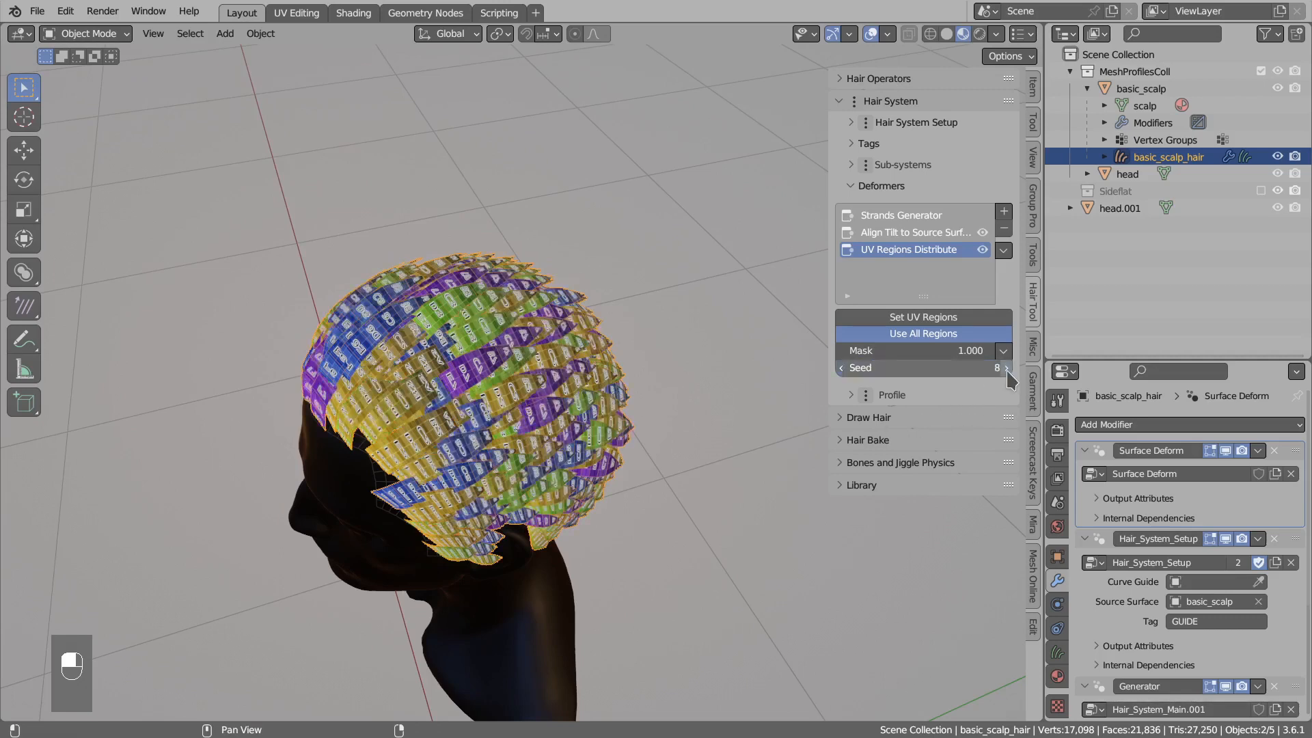
left_click(1000, 367)
middle_click_drag(739, 332, 748, 280)
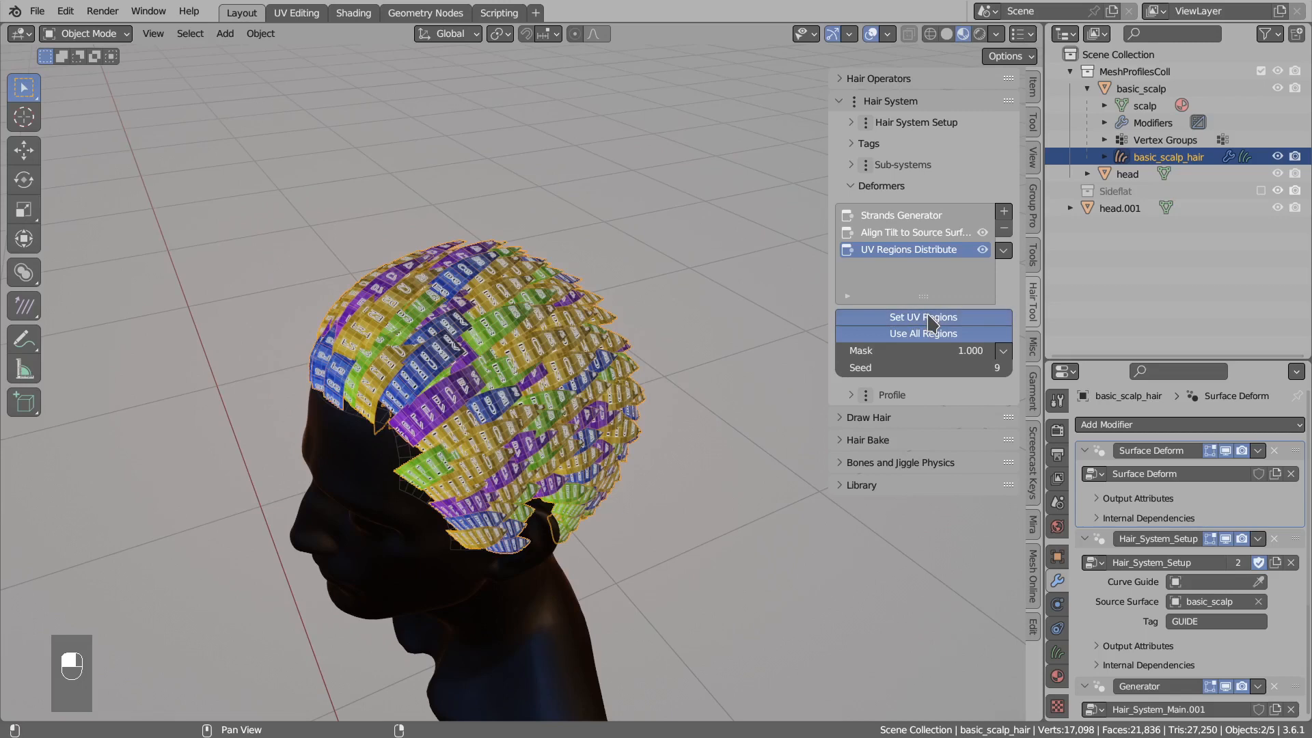
Start setting the deformer's UV regions and try regions 3, 2, 1 and 0 one at a time on the hair.
left_click(926, 317)
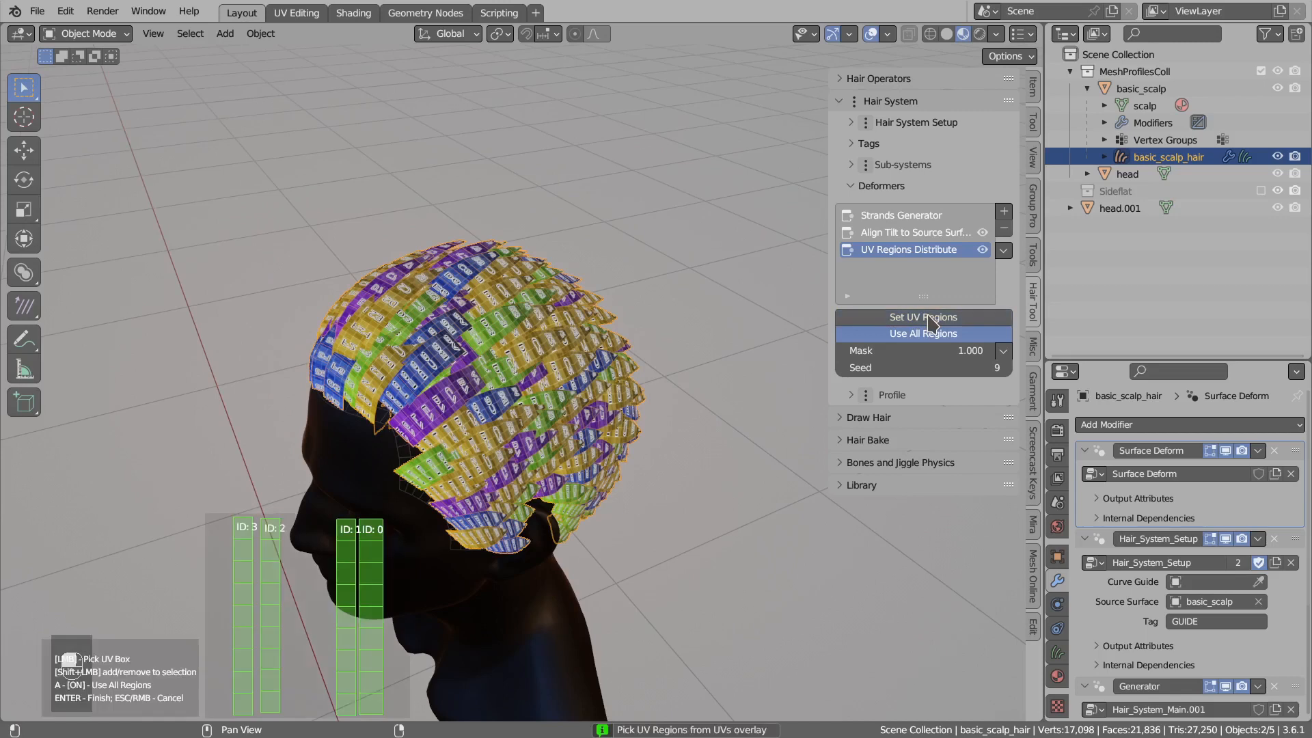
left_click(250, 569)
left_click(272, 574)
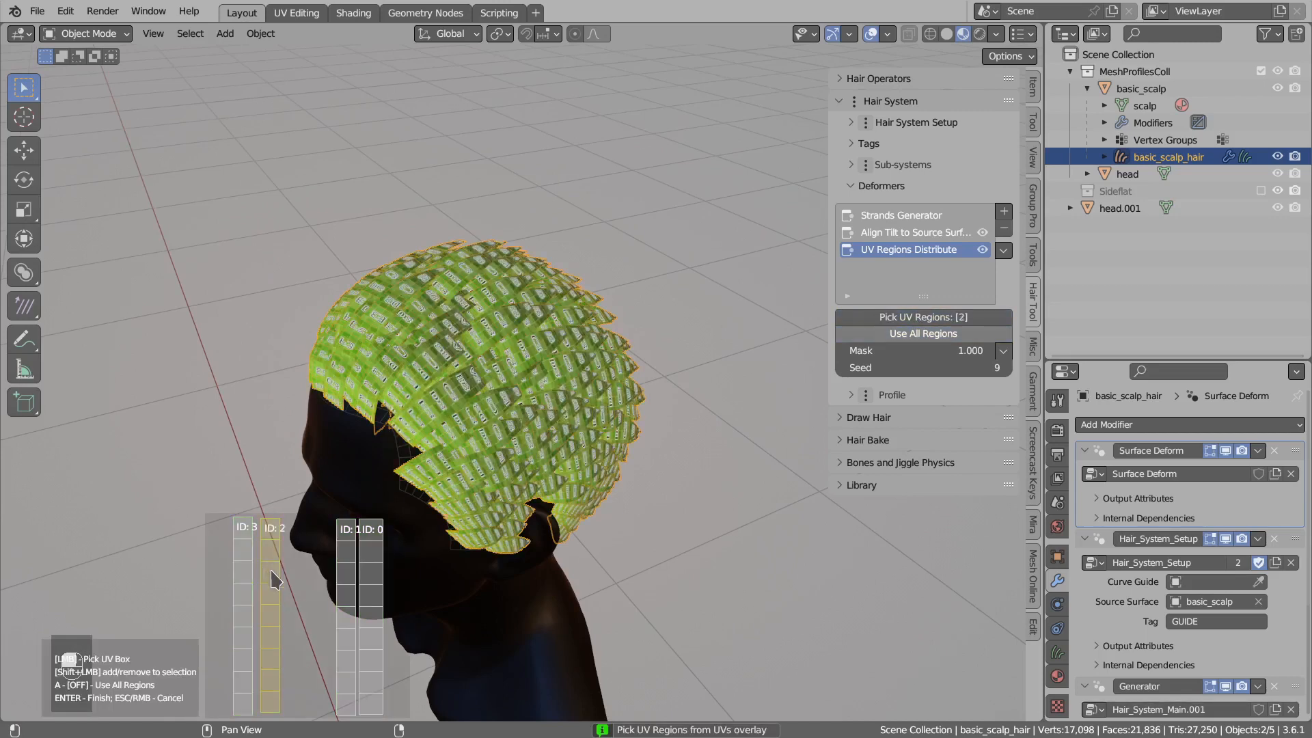
left_click(354, 550)
left_click(370, 561)
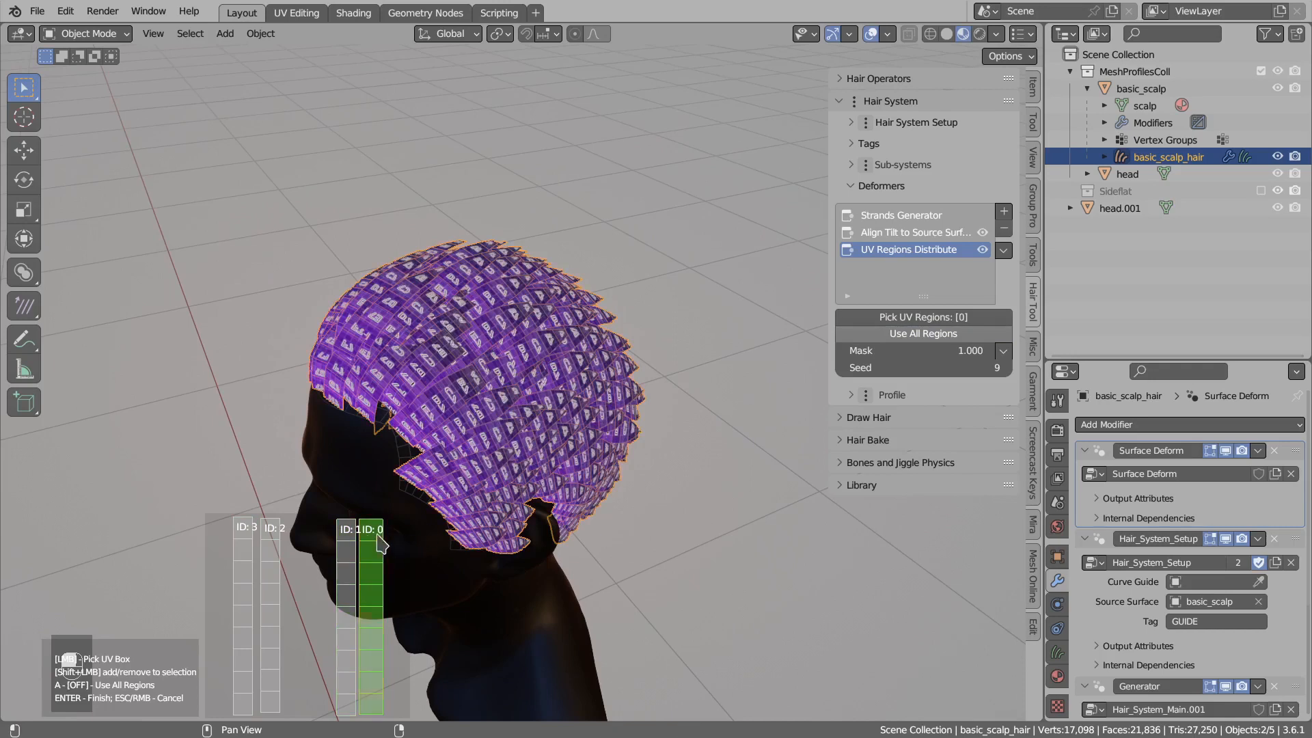
left_click(347, 563)
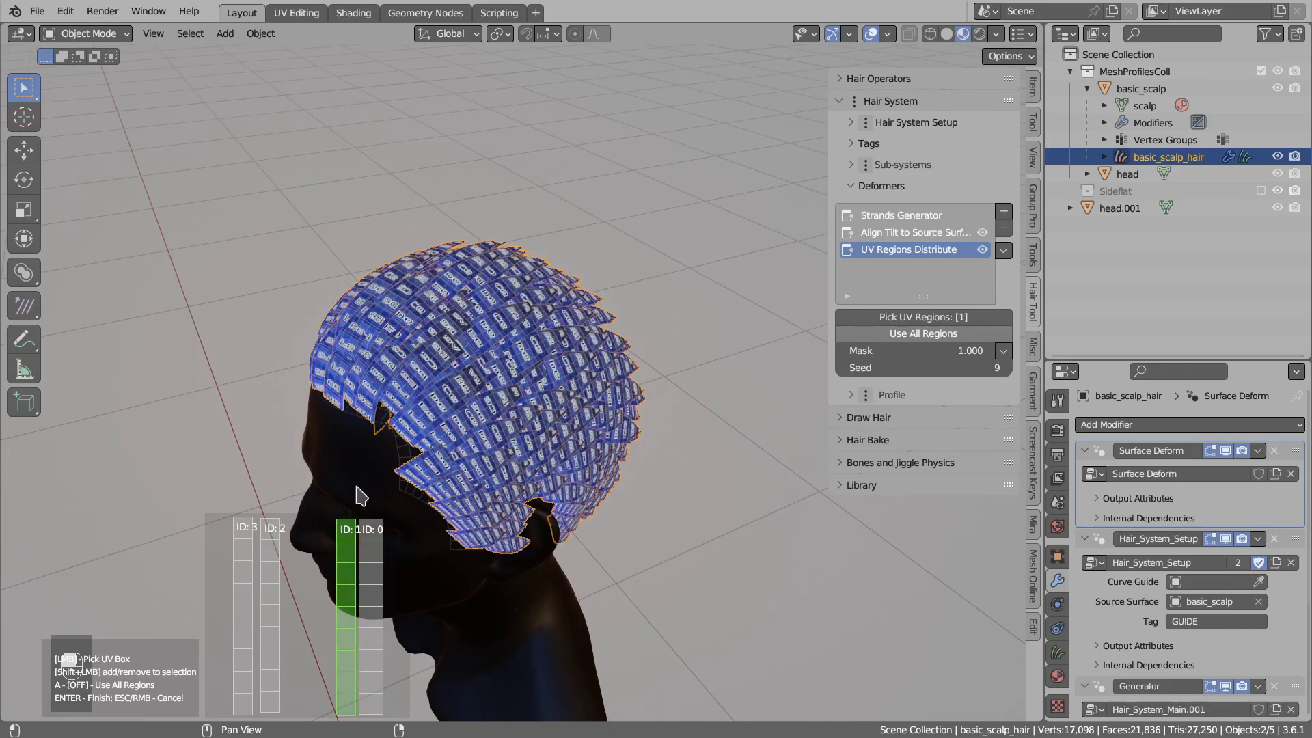
Pick UV regions 2 and 3 together for the deformer and finish the region selection.
left_click(273, 588)
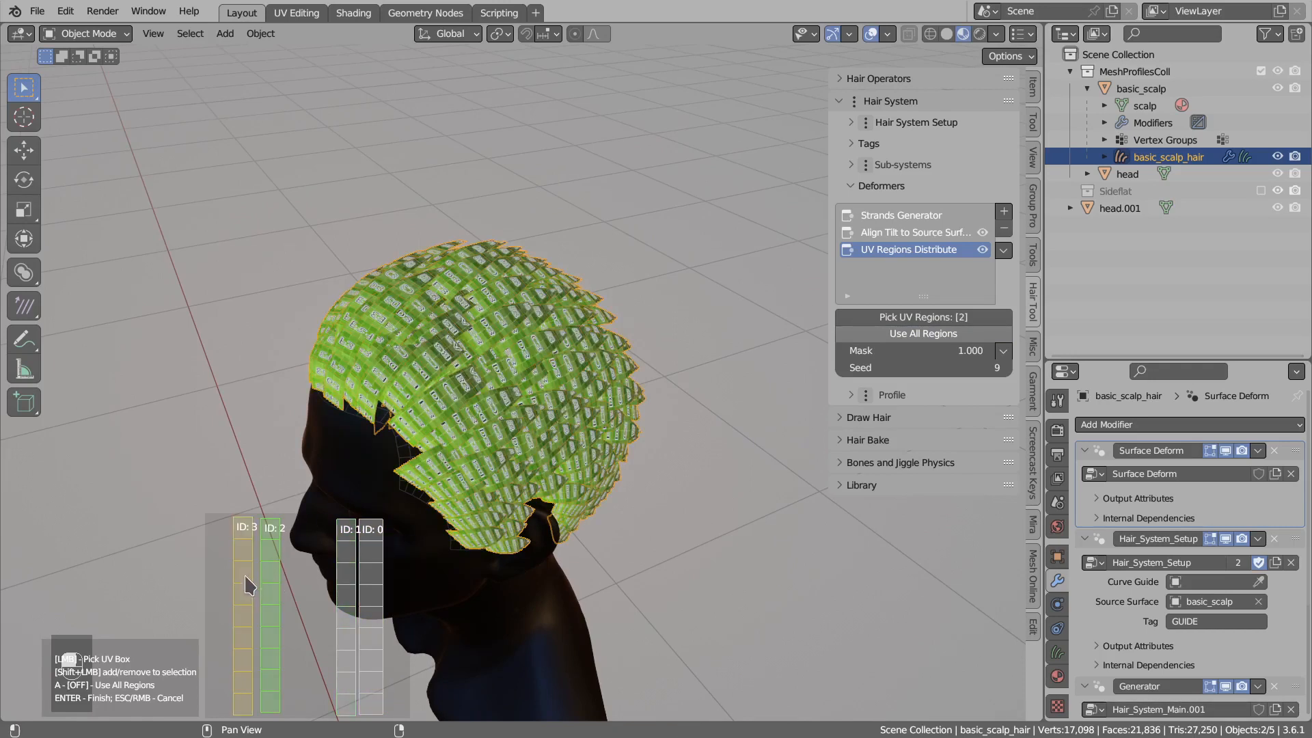
left_click(243, 596, "shift")
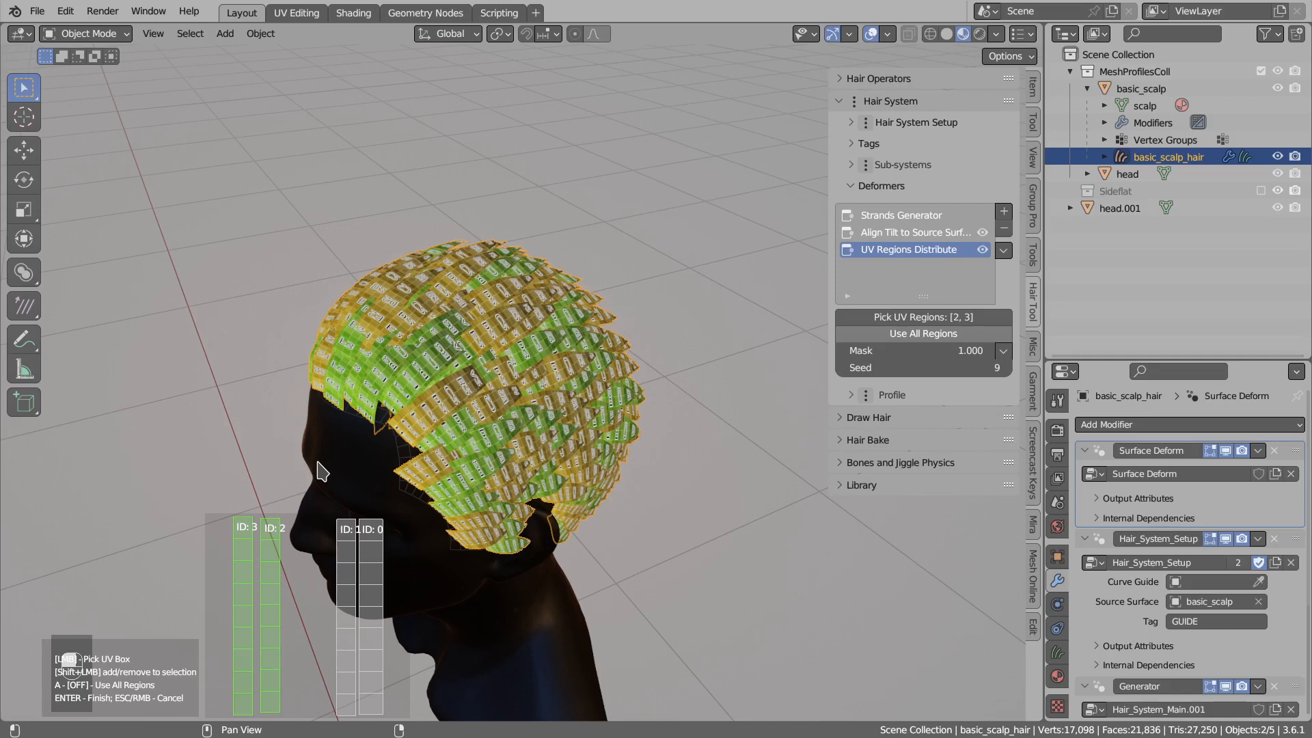
key("Return")
middle_click_drag(321, 471, 510, 372)
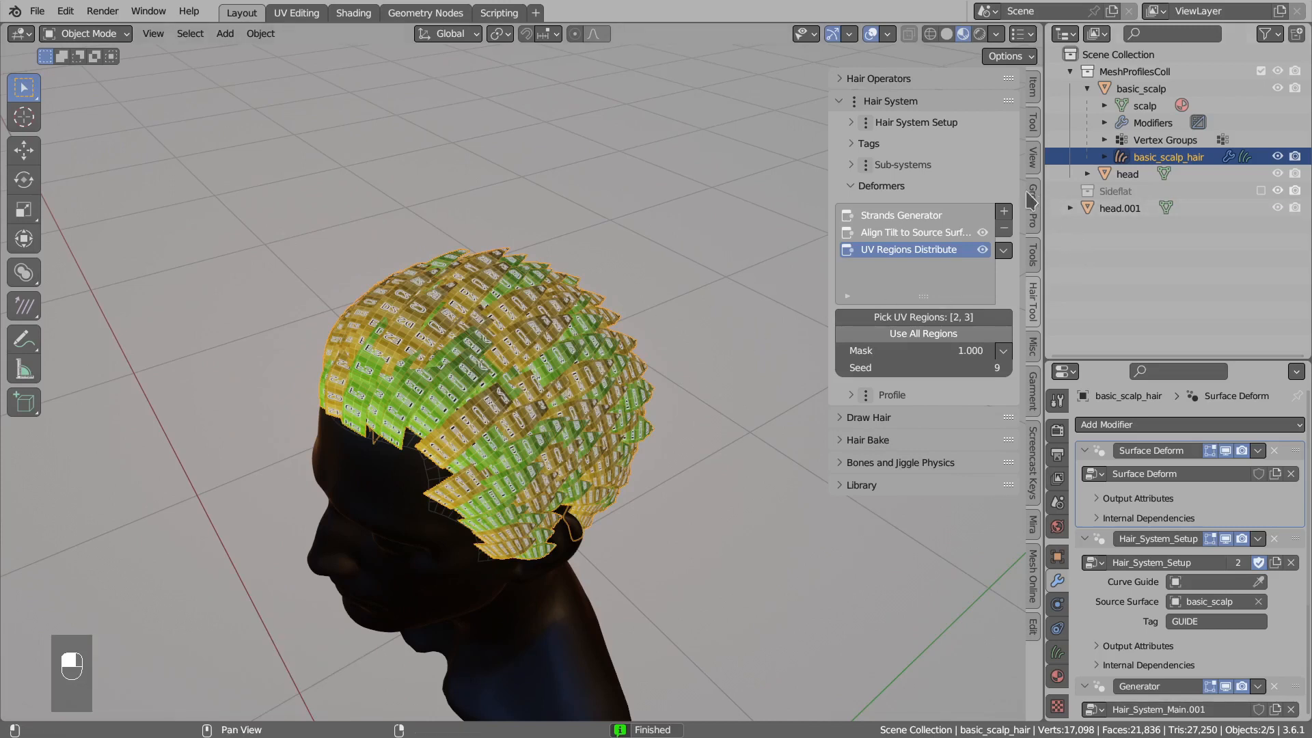
Add a second UV Regions Distribute deformer and restrict it to UV regions 0 and 1.
left_click(1004, 211)
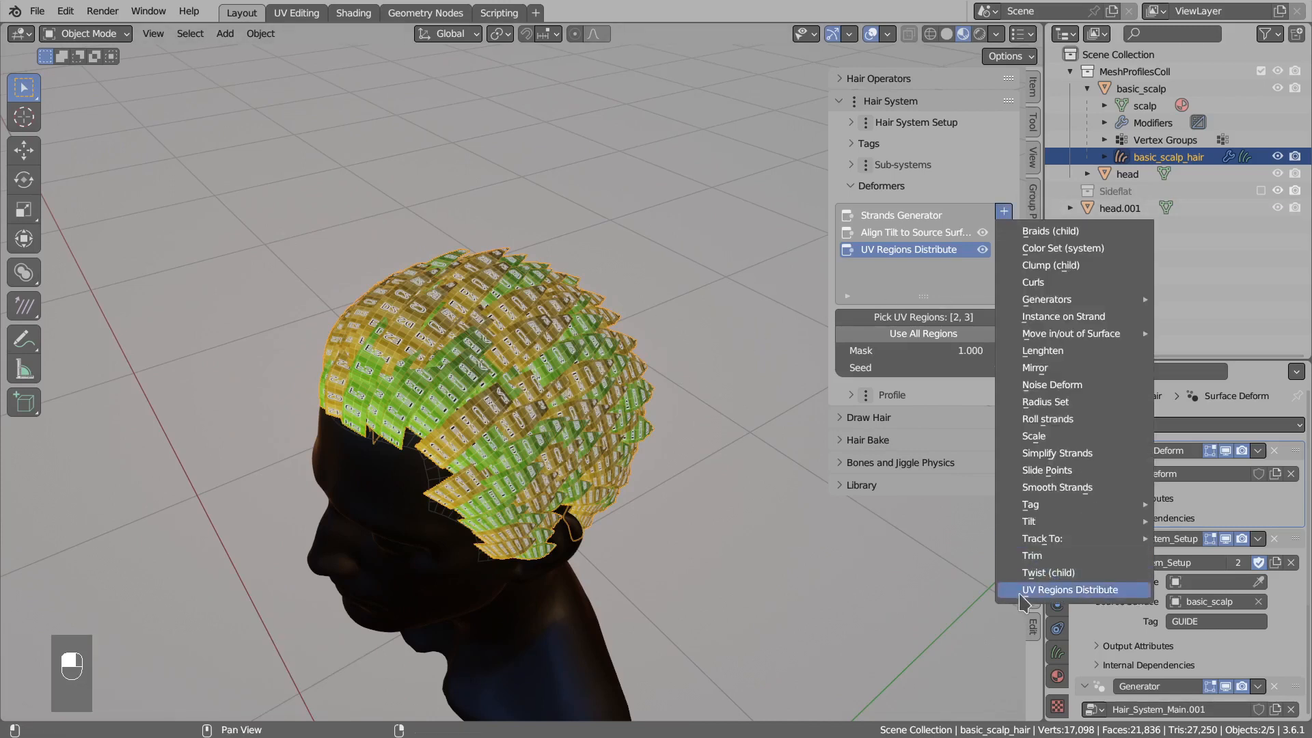
left_click(1043, 589)
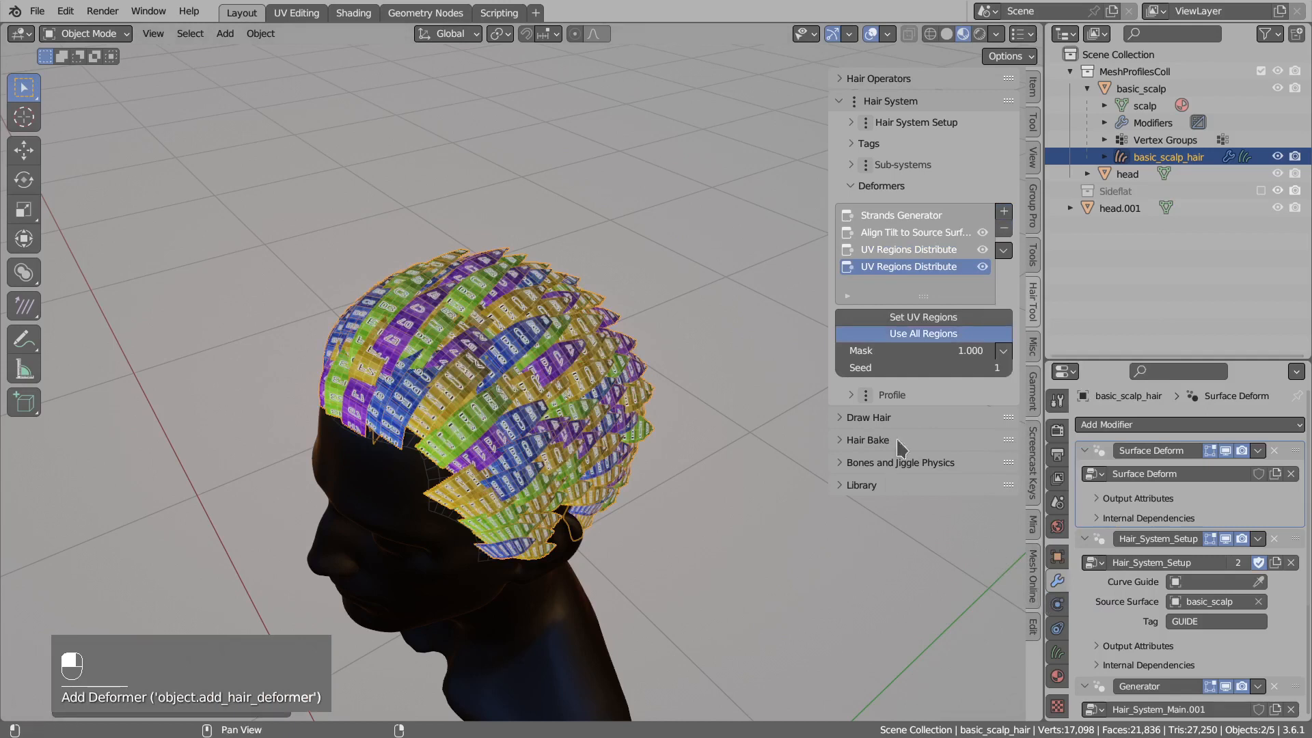
left_click(915, 317)
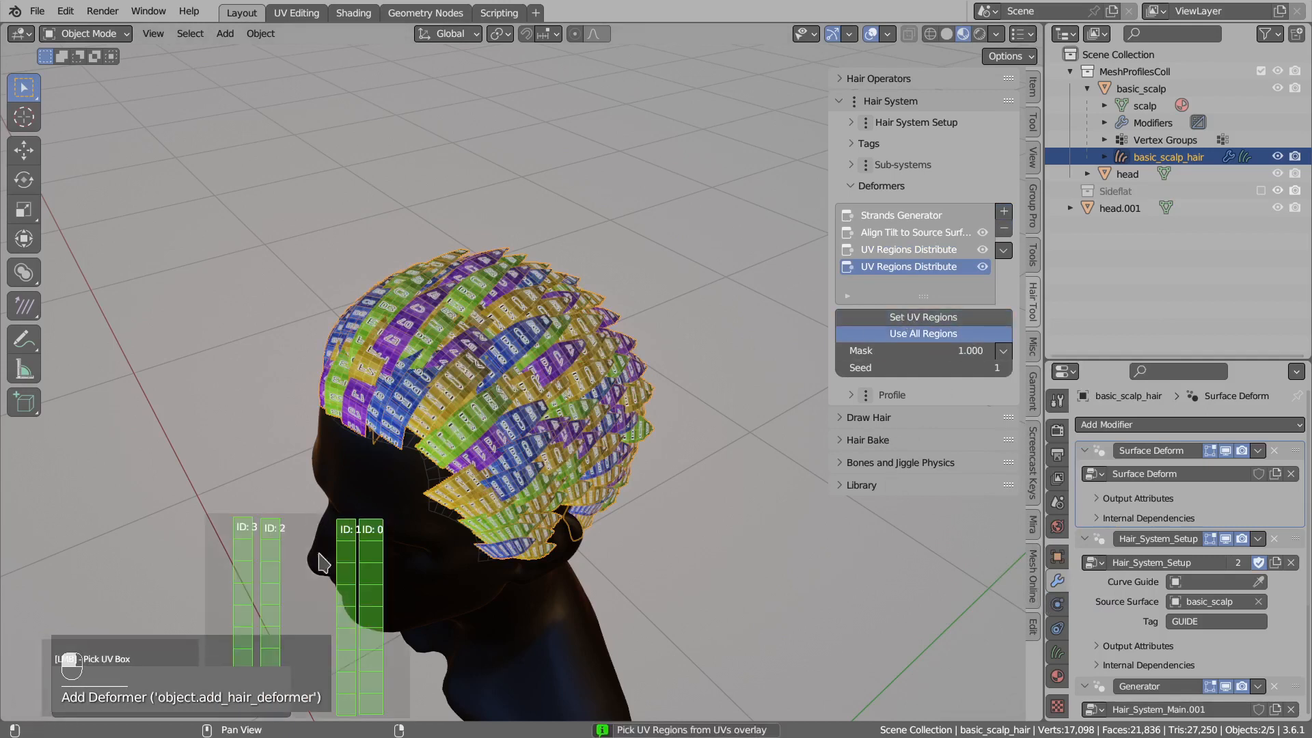
left_click(346, 553)
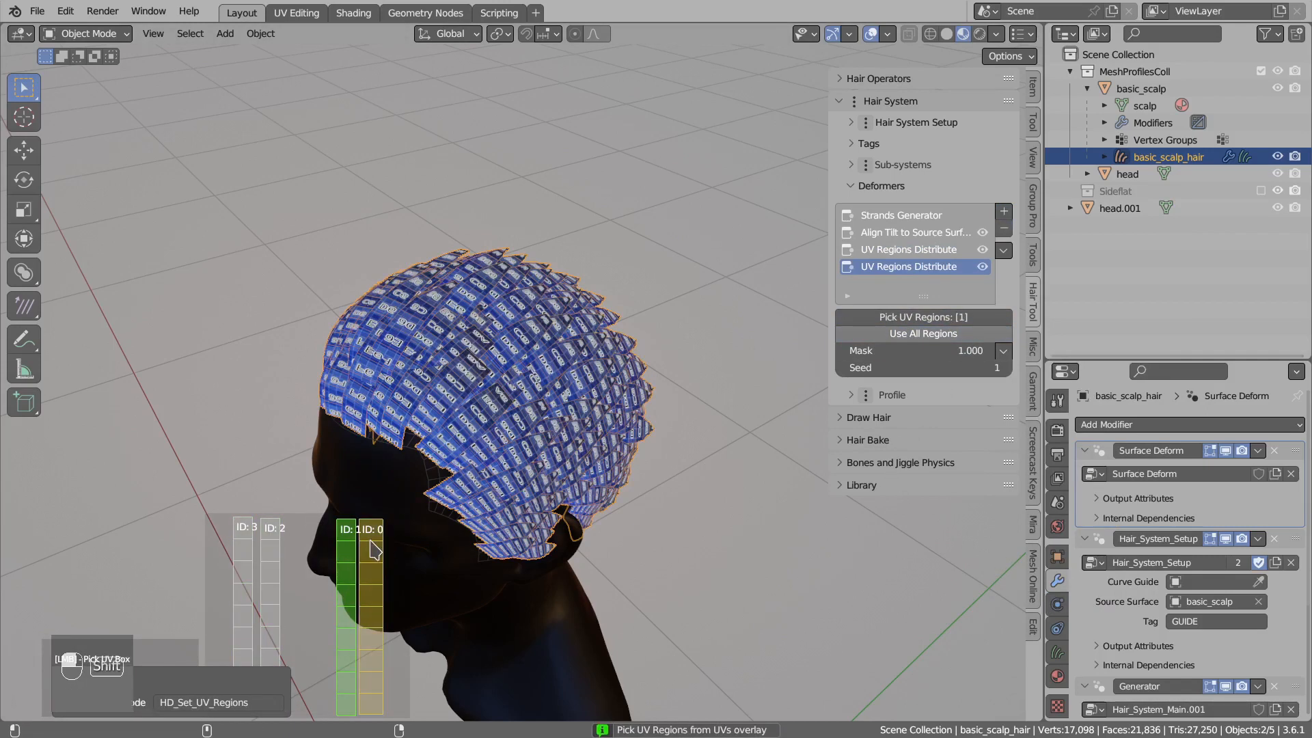
left_click(374, 550, "shift")
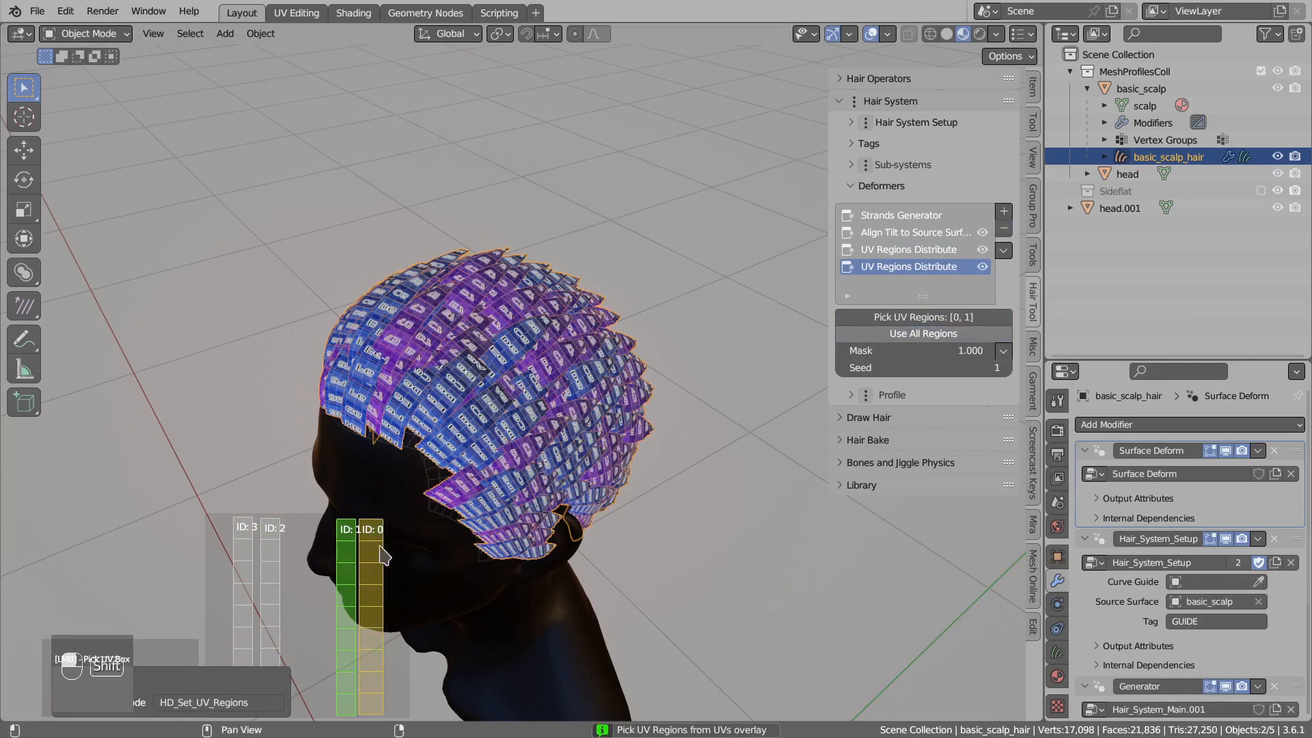
right_click(368, 520)
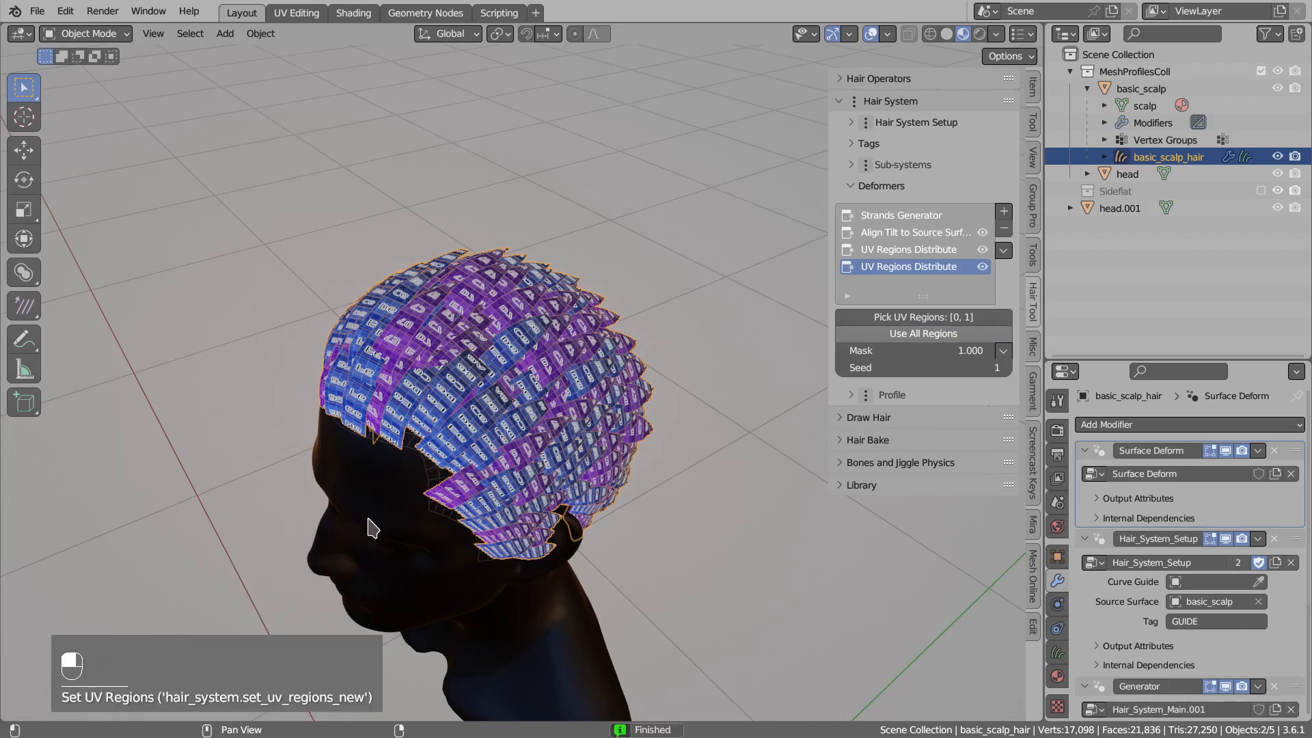
middle_click_drag(686, 335, 765, 386)
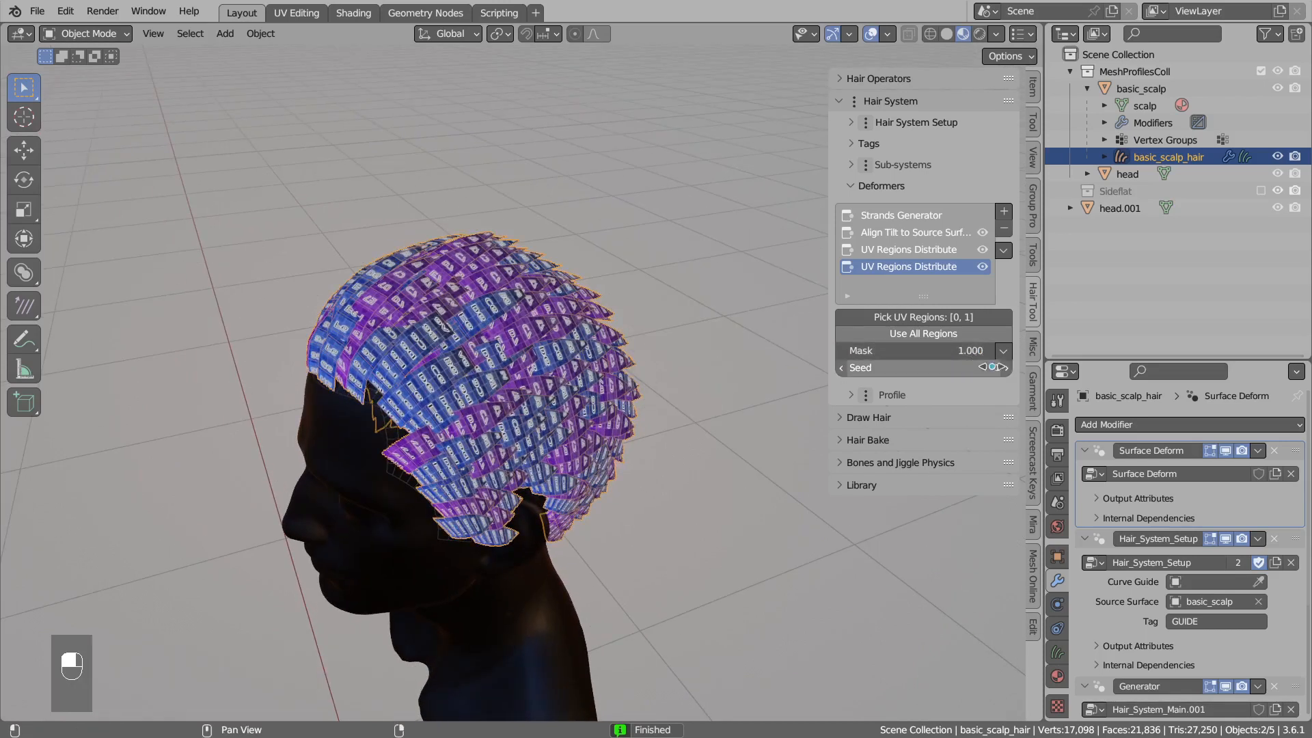
Add a Length Mask to the second UV Regions Distribute deformer's mask and inspect the hair from the side.
left_click(1004, 351)
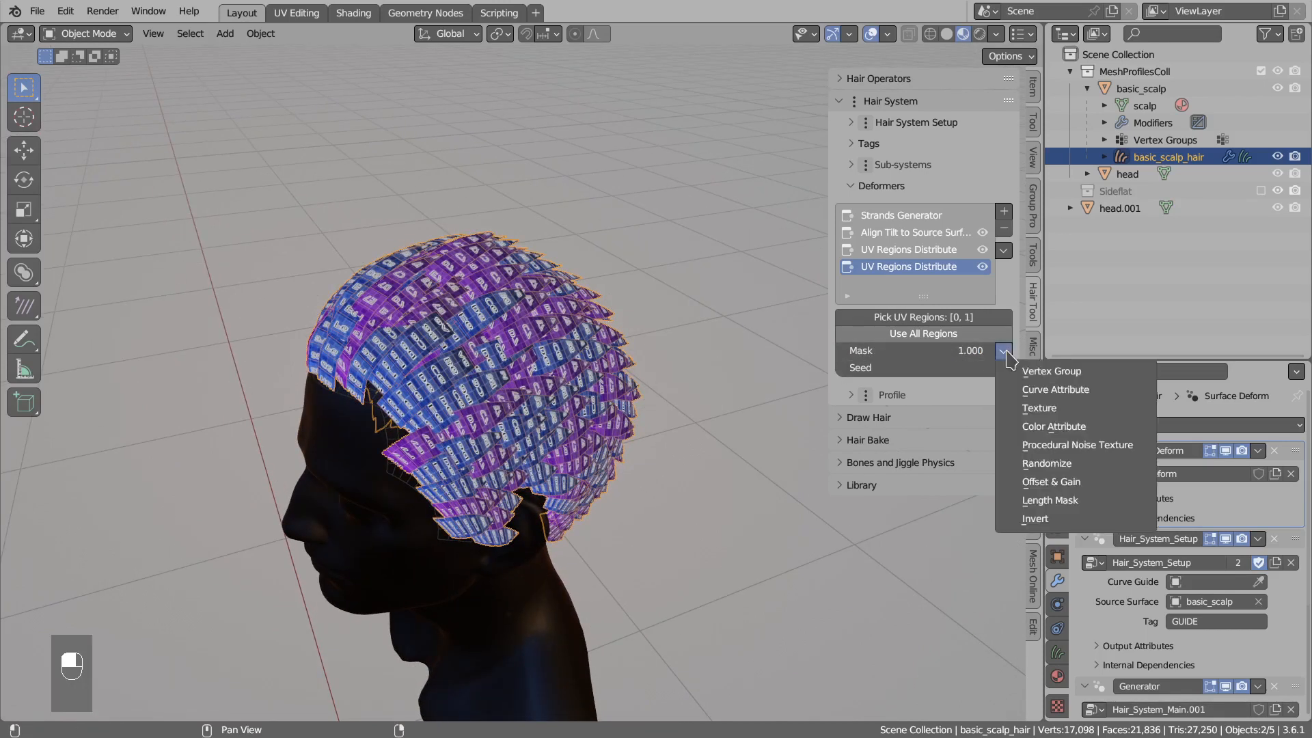
left_click(1050, 500)
mouse_move(642, 471)
middle_mouse_down()
mouse_move(658, 468)
mouse_move(643, 437)
middle_mouse_up()
middle_click_drag(567, 334, 588, 345)
Outline the upper strands and the lower strands of the hair with temporary annotations, erasing each outline.
key("d")
left_click_drag(614, 312, 502, 415)
mouse_move(346, 362)
left_mouse_down()
mouse_move(563, 266)
mouse_move(593, 301)
left_mouse_up()
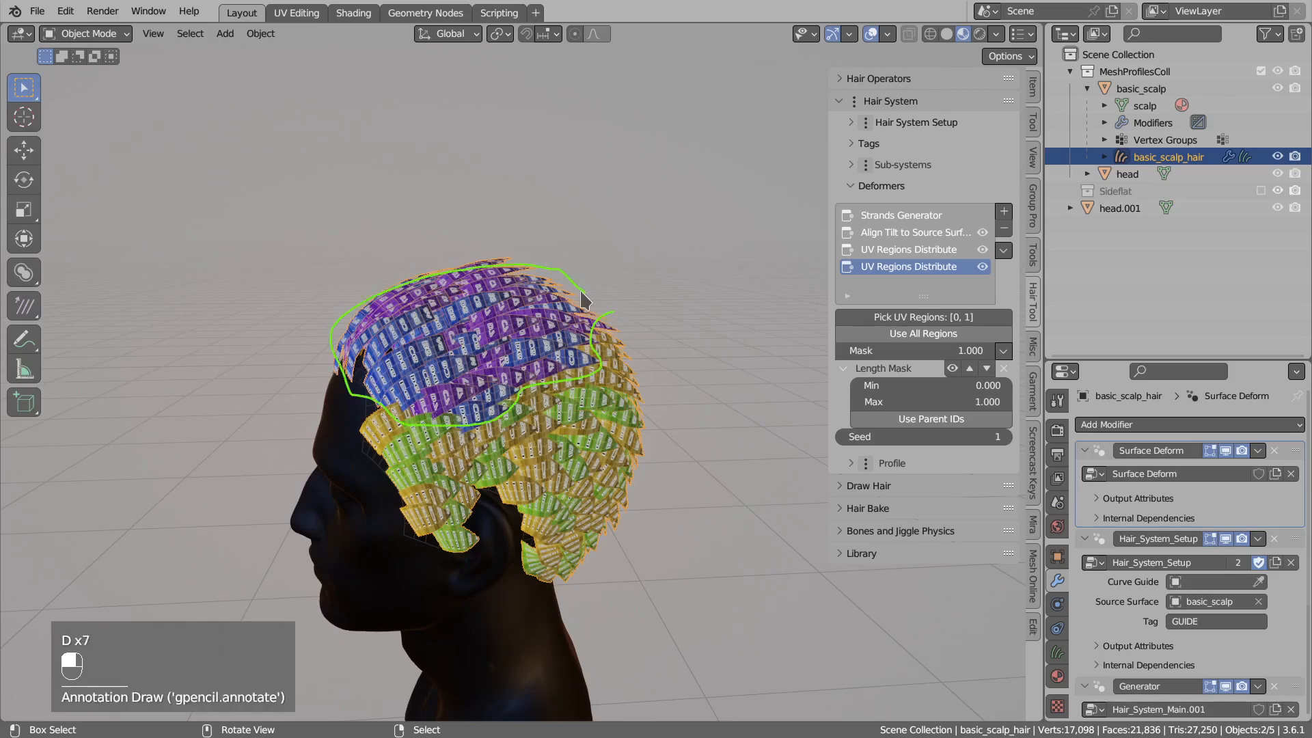
mouse_move(622, 318)
right_mouse_down()
mouse_move(343, 407)
mouse_move(416, 276)
right_mouse_up()
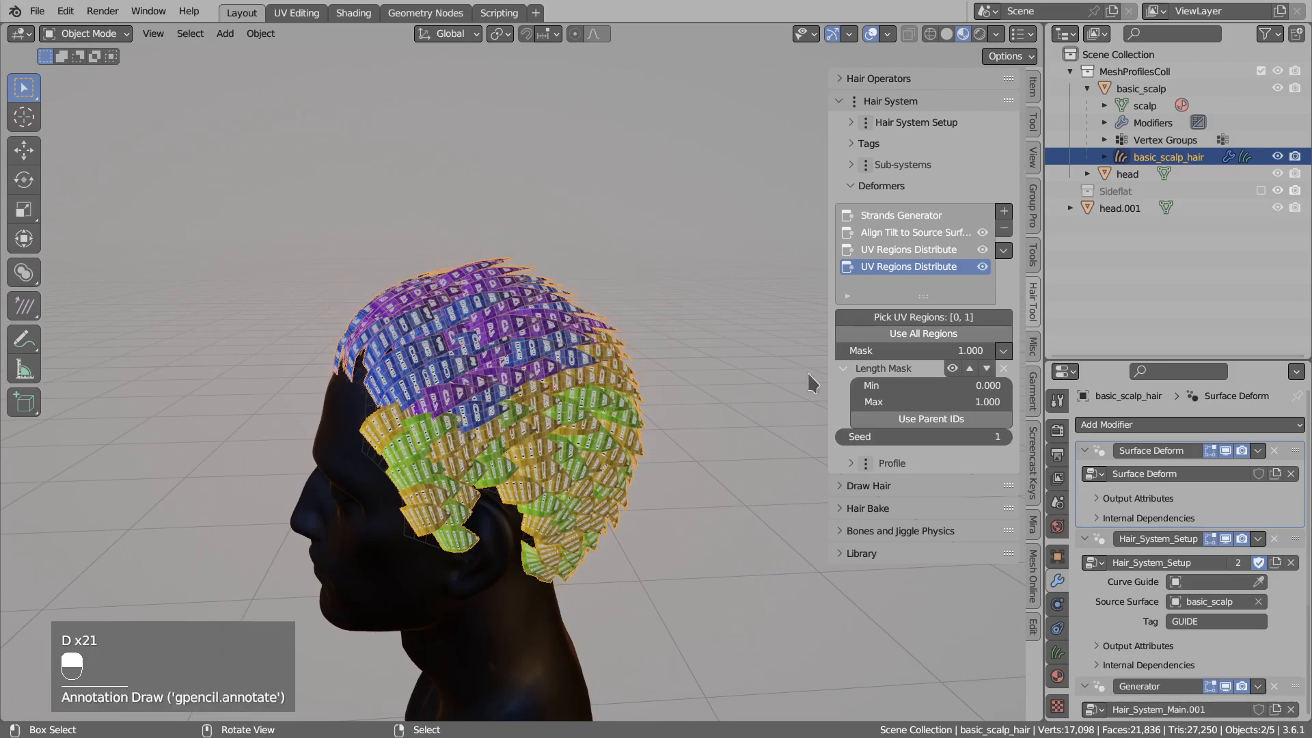
key("d")
mouse_move(591, 358)
left_mouse_down()
mouse_move(459, 393)
mouse_move(416, 547)
mouse_move(509, 578)
mouse_move(634, 440)
mouse_move(593, 360)
left_mouse_up()
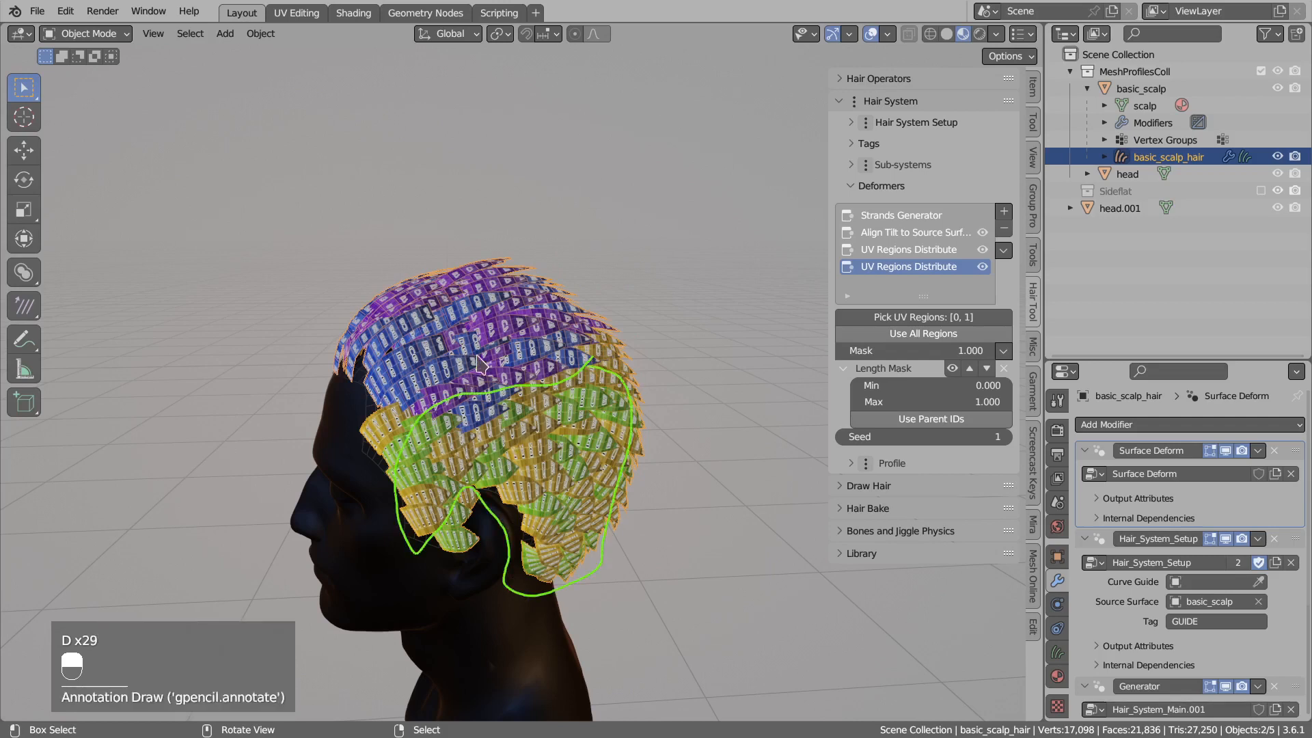
mouse_move(610, 389)
right_mouse_down()
mouse_move(555, 373)
mouse_move(546, 587)
mouse_move(423, 410)
mouse_move(482, 438)
right_mouse_up()
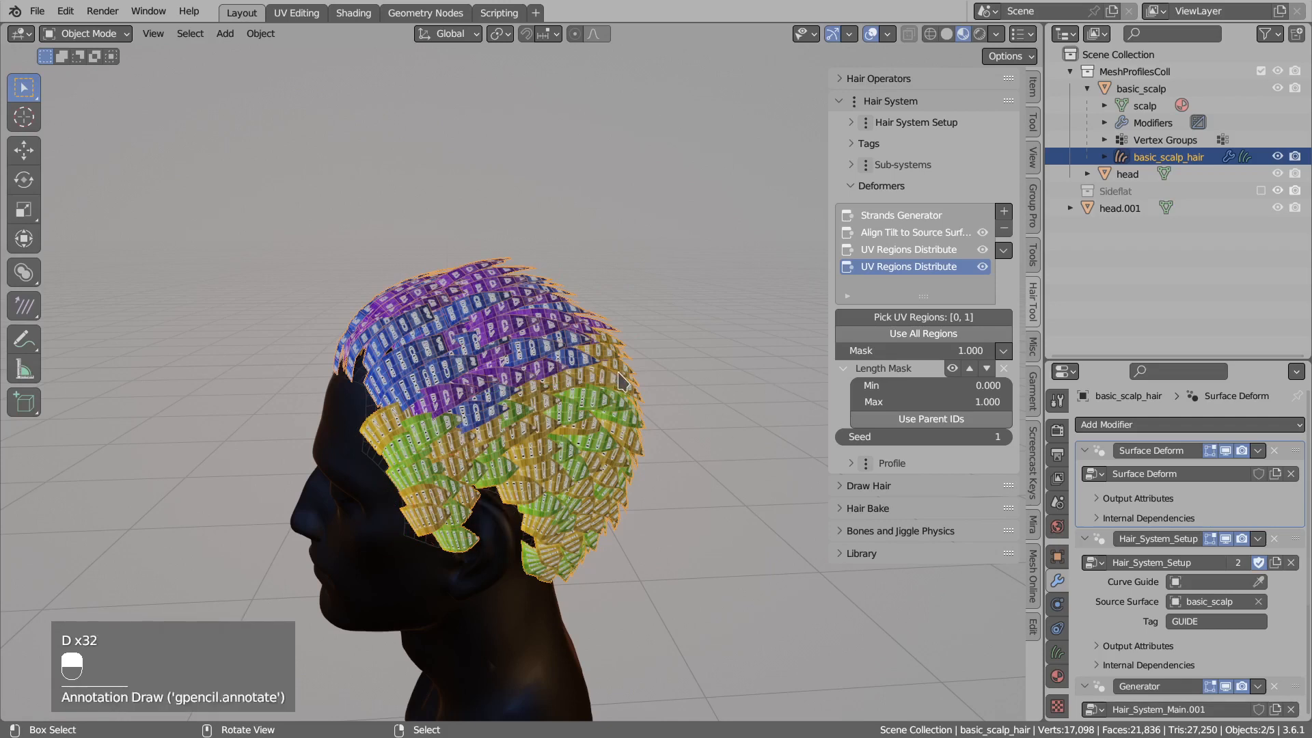
Temporarily disable the first UV Regions Distribute deformer, mark the lower strands with an annotation, erase it and re-enable the deformer.
left_click(907, 250)
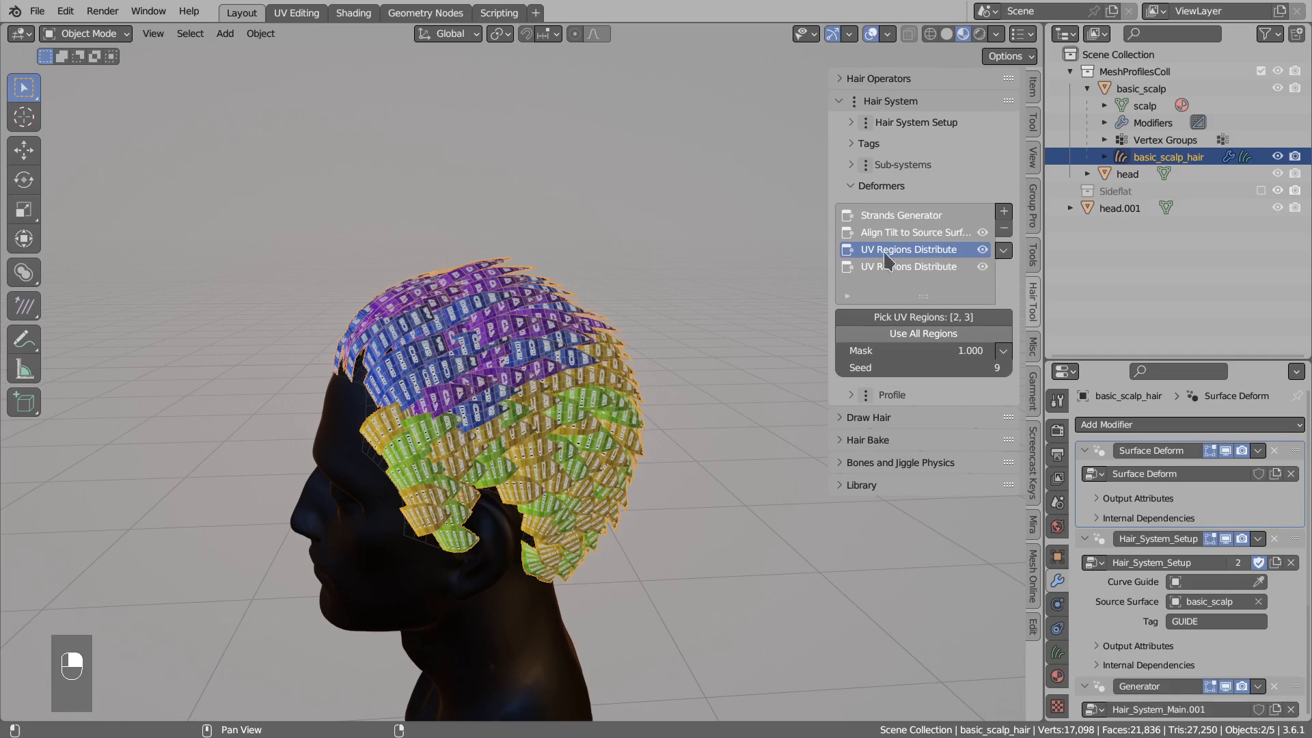
left_click(982, 250)
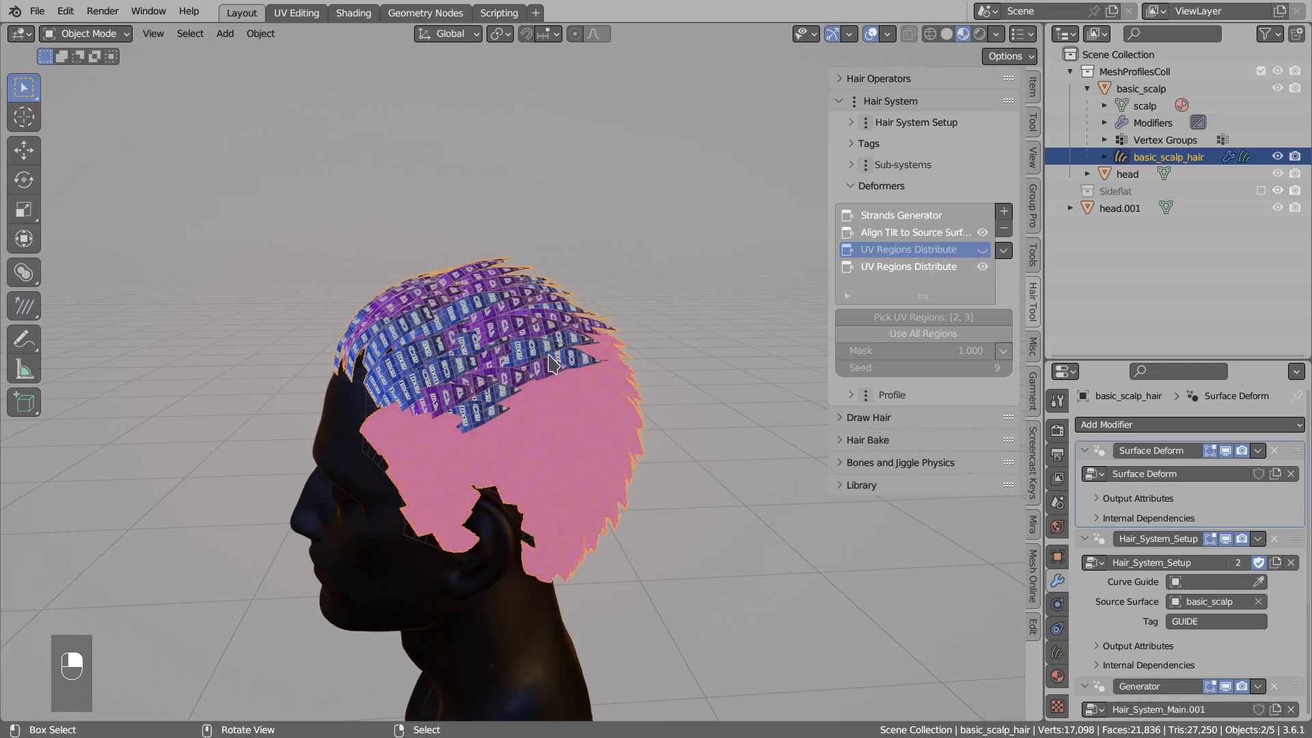
key("d")
mouse_move(653, 391)
left_mouse_down()
mouse_move(586, 571)
mouse_move(499, 509)
mouse_move(470, 435)
left_mouse_up()
mouse_move(504, 395)
right_mouse_down()
mouse_move(508, 464)
mouse_move(496, 470)
mouse_move(509, 412)
right_mouse_up()
left_click(982, 249)
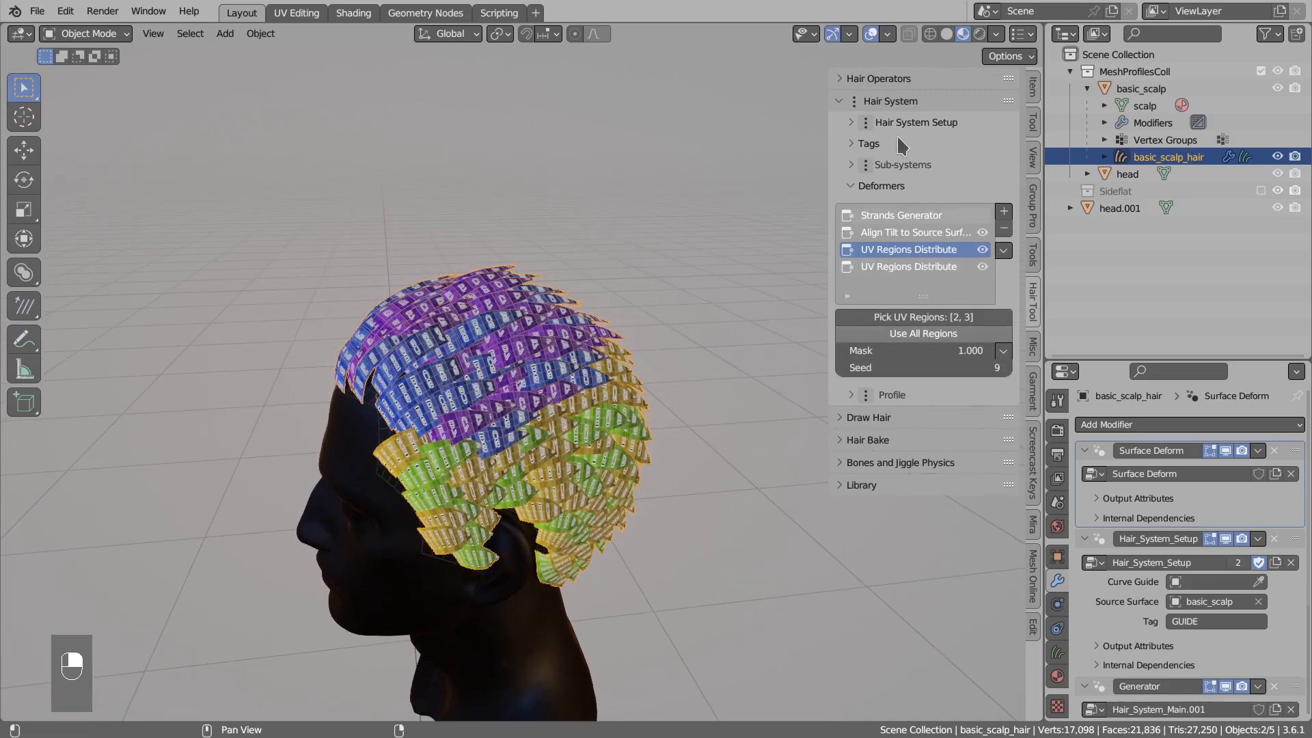
Expand the hair system's sub-systems and add a second Strands Generator sub-system.
left_click(889, 165)
left_click(1003, 191)
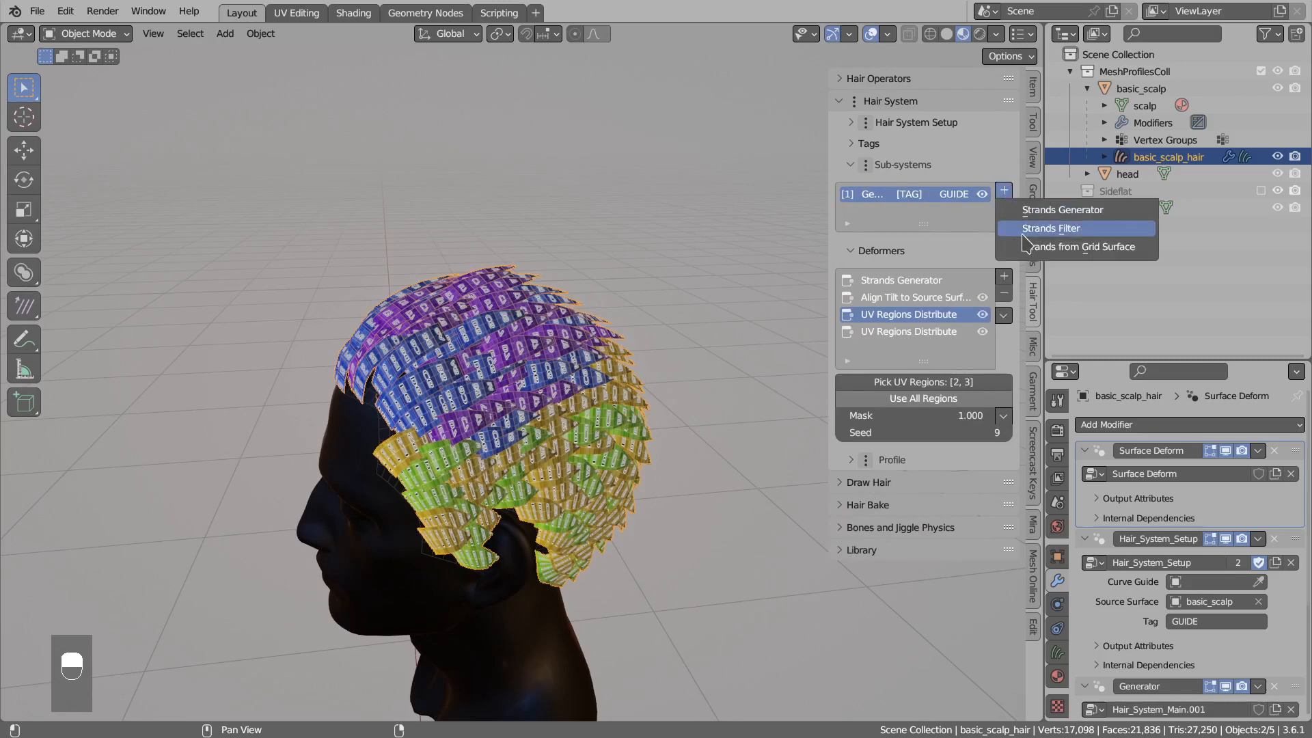
left_click(1062, 210)
middle_click_drag(587, 537, 615, 537)
Set the new Strands Generator sub-system's density to 222 and its strand length to 0.070.
left_click(908, 444)
right_click(894, 437)
double_click(894, 462)
type("222")
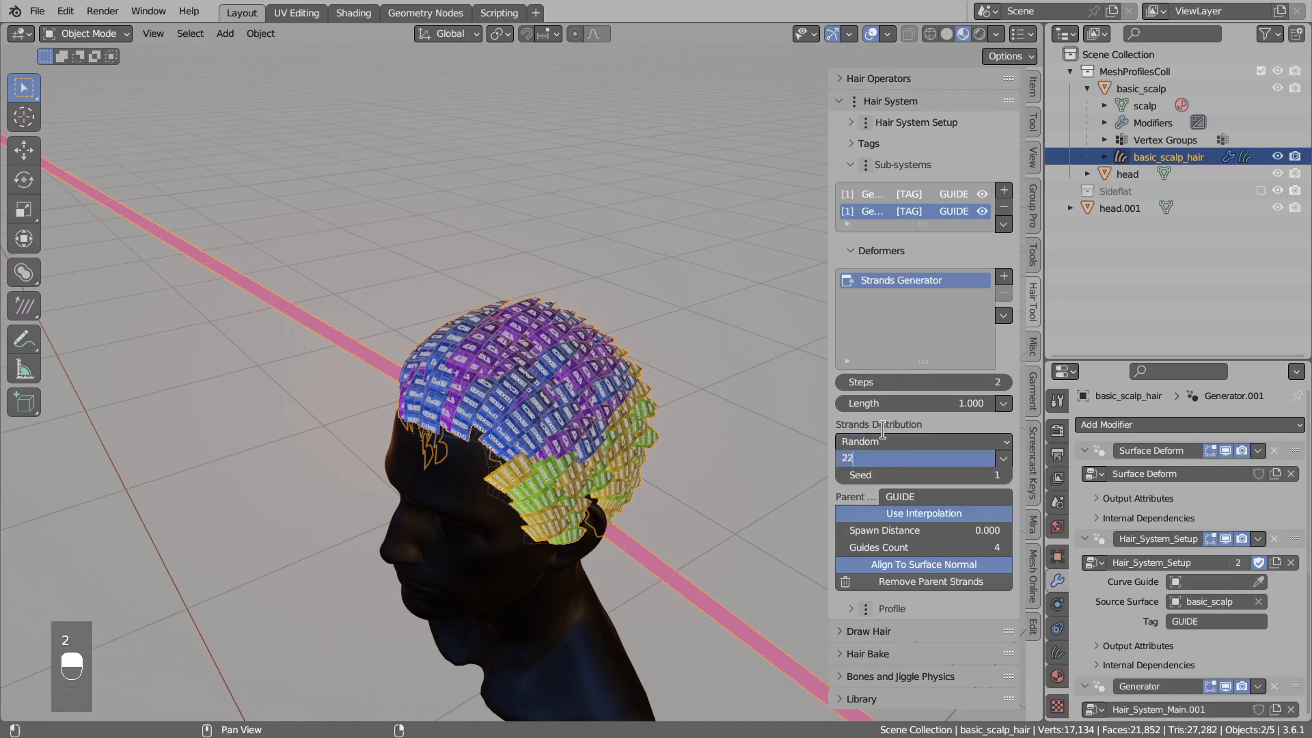
key("Return")
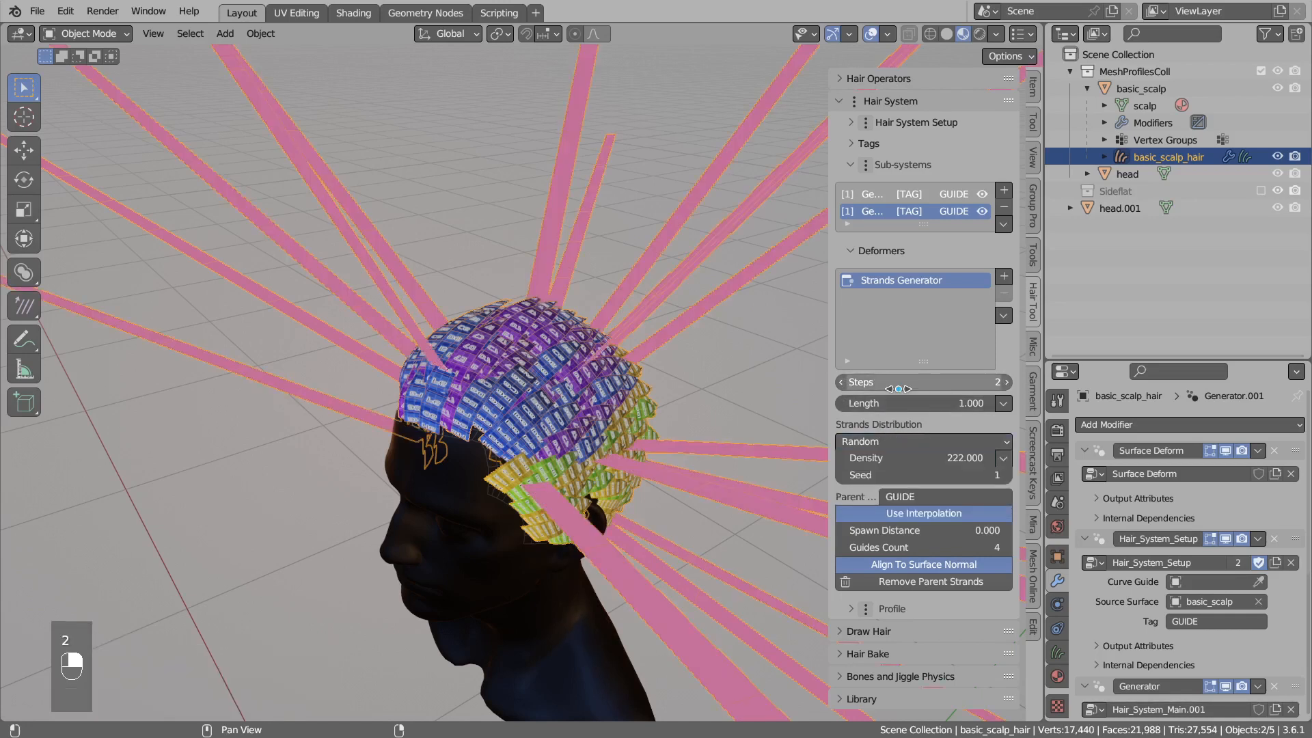
left_click_drag(941, 406, 851, 406, "shift")
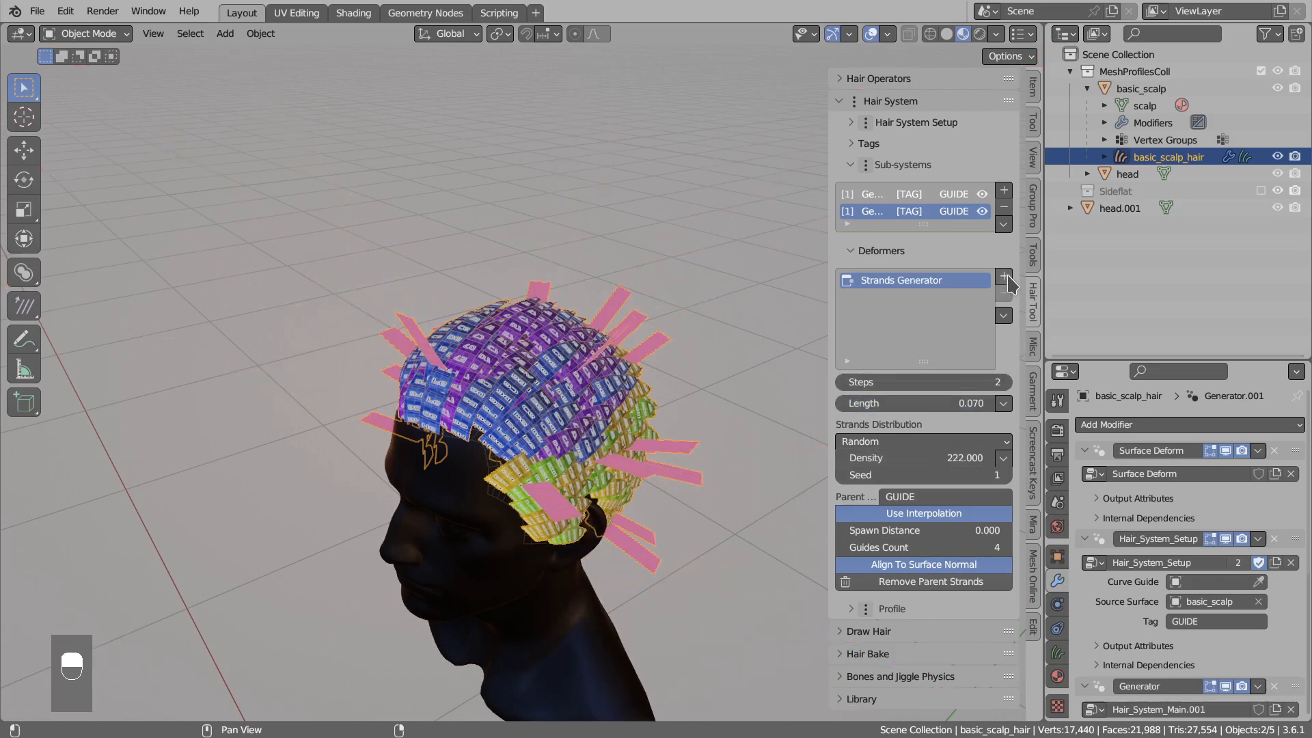
Add a UV Regions Distribute deformer to the second Strands Generator sub-system.
left_click(1004, 276)
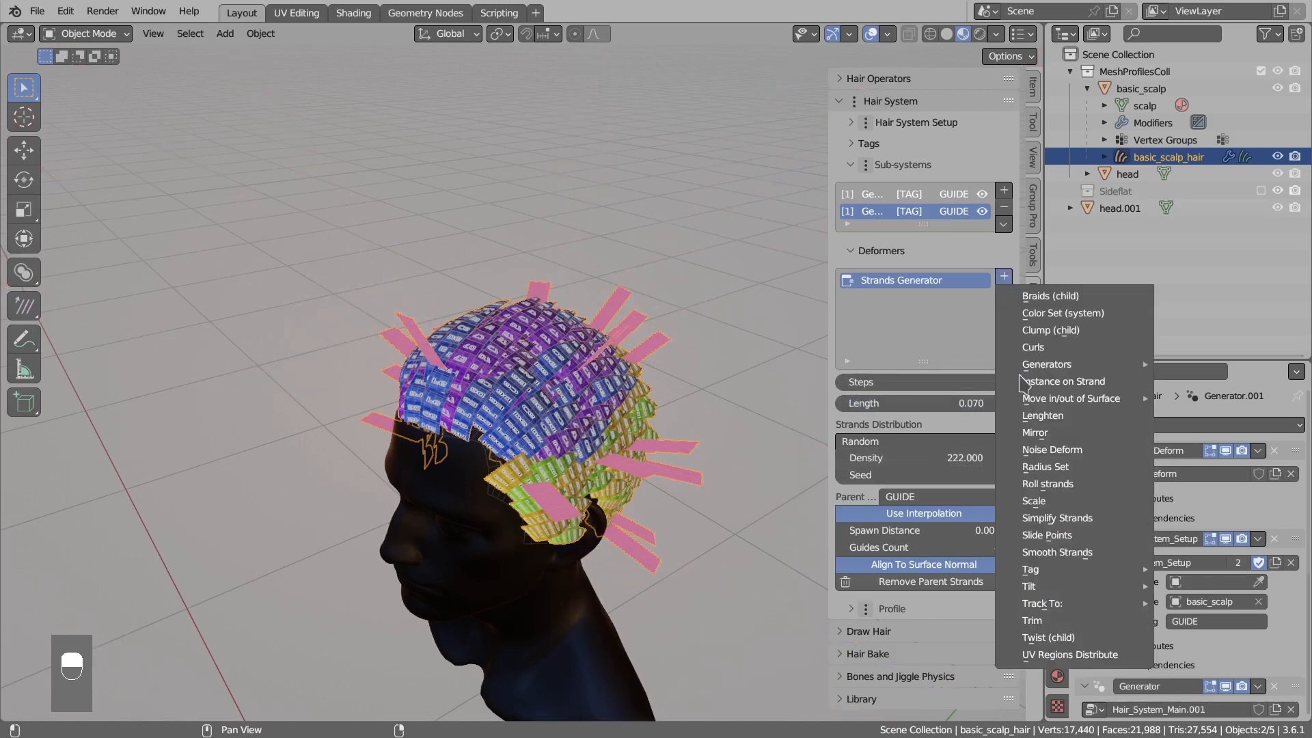
left_click(1068, 655)
middle_click_drag(683, 327, 553, 448)
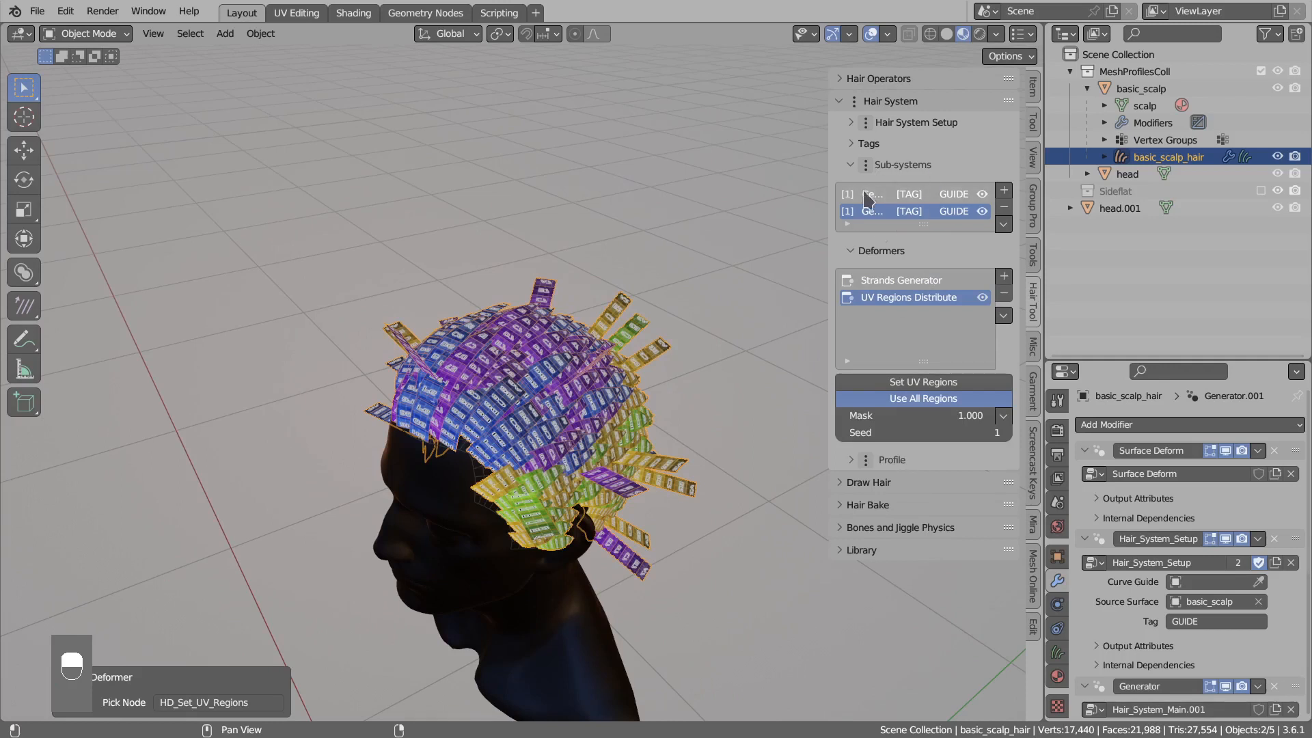
Enlarge the sub-systems list and remove every UV Regions Distribute deformer from both Strands Generator sub-systems.
left_click_drag(927, 222, 927, 256)
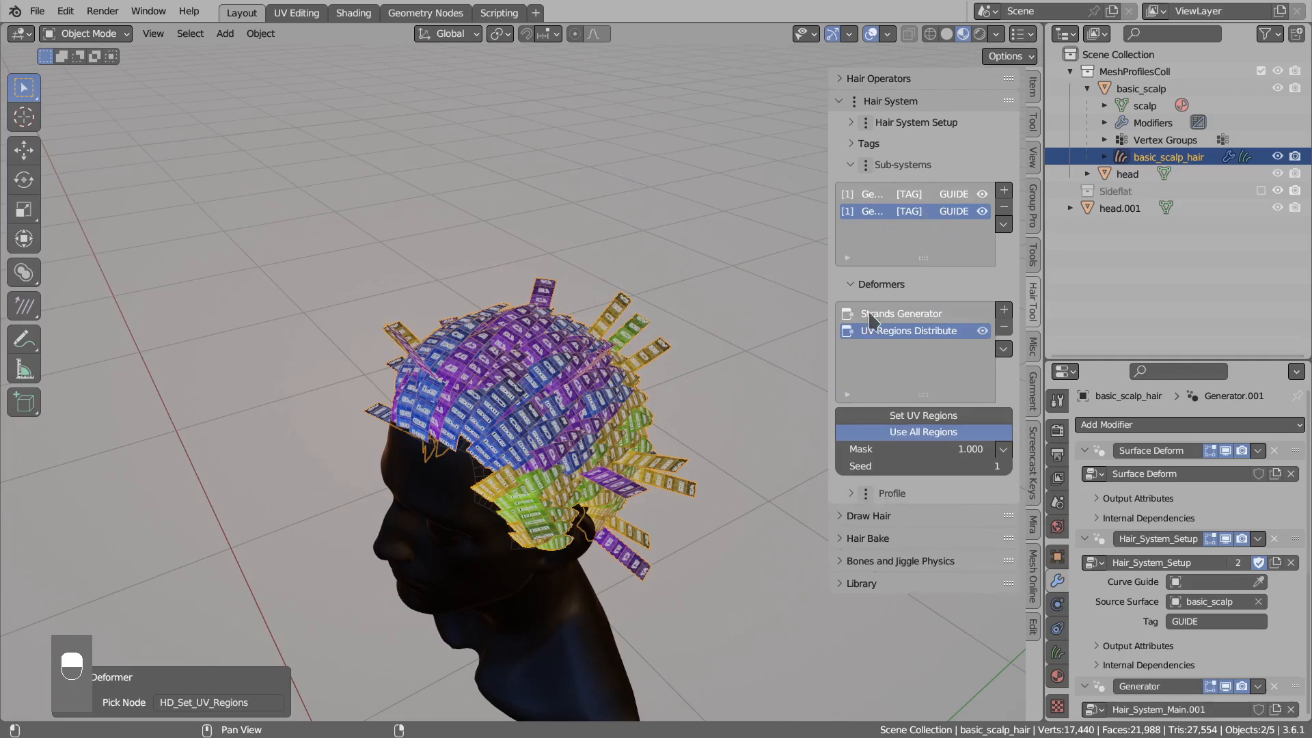
left_click(1003, 326)
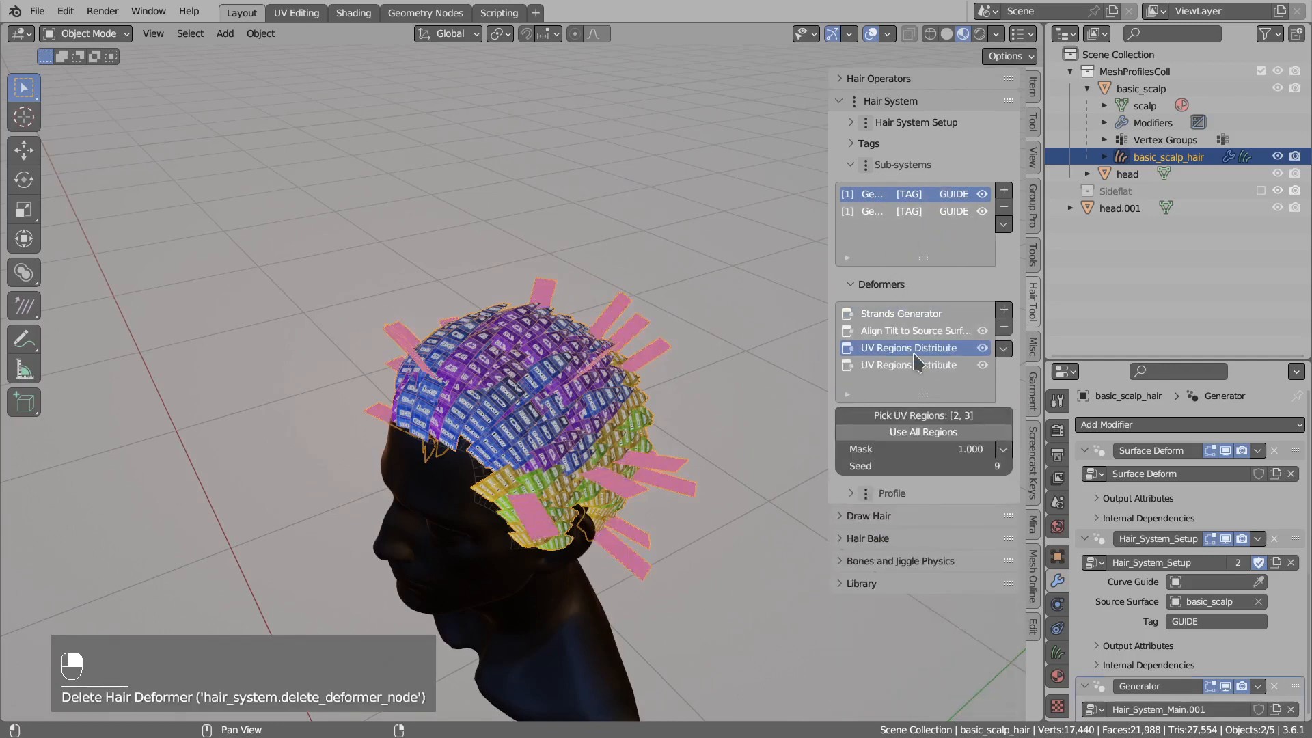
left_click(919, 365)
left_click(1004, 327)
left_click(1003, 326)
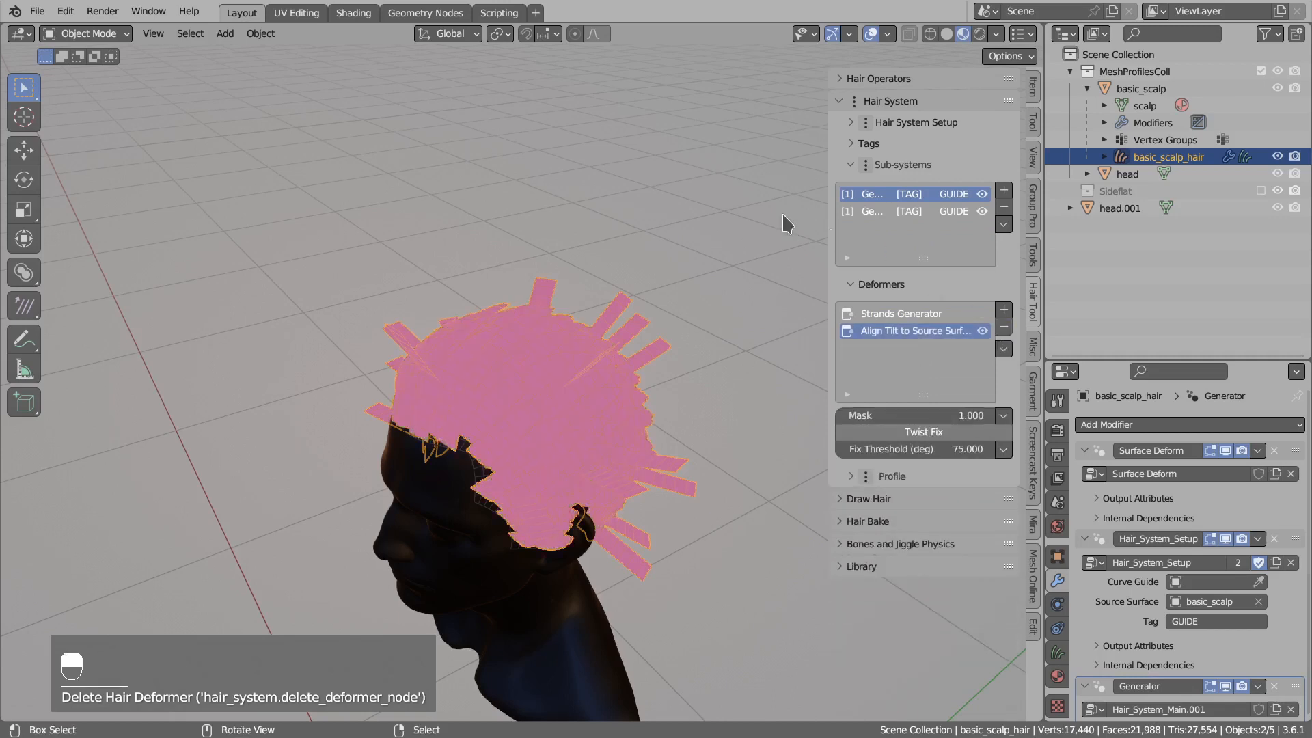
Add a Strands Filter sub-system after the two generators and give it a UV Regions Distribute deformer.
left_click(866, 212)
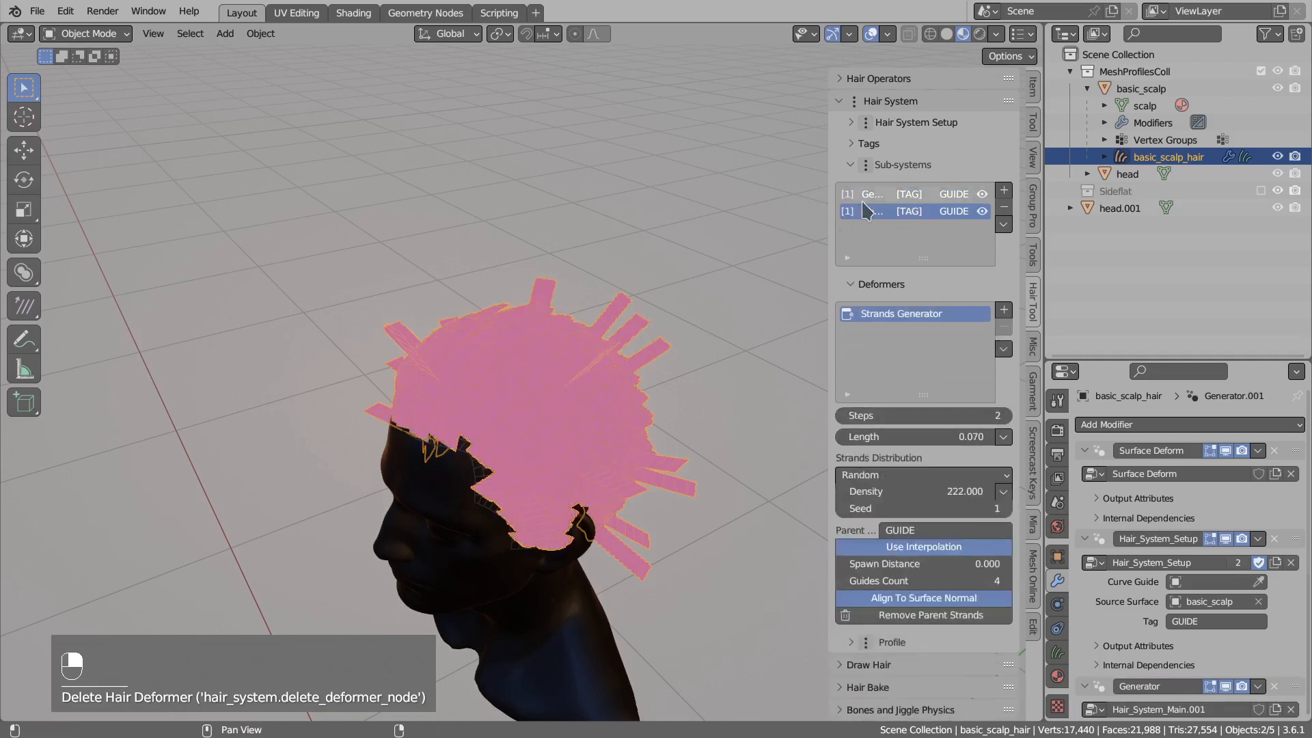
left_click(1004, 191)
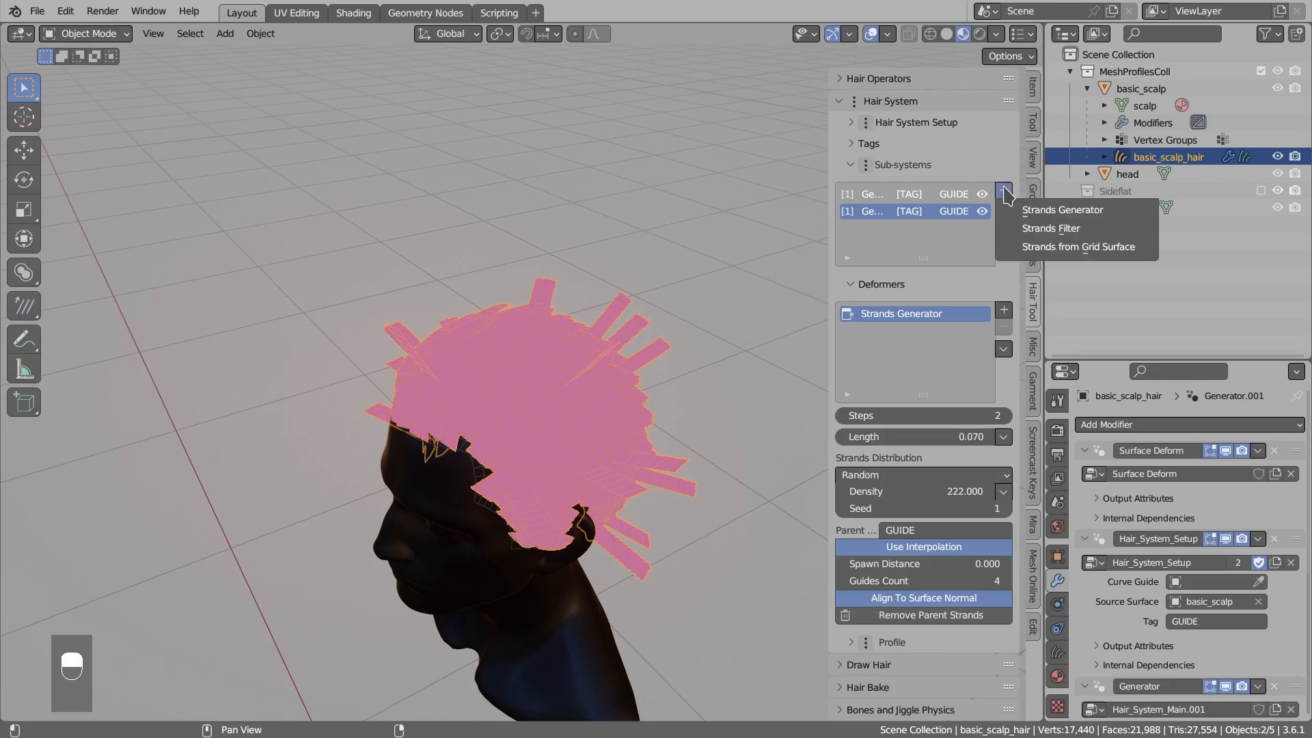
left_click(1027, 229)
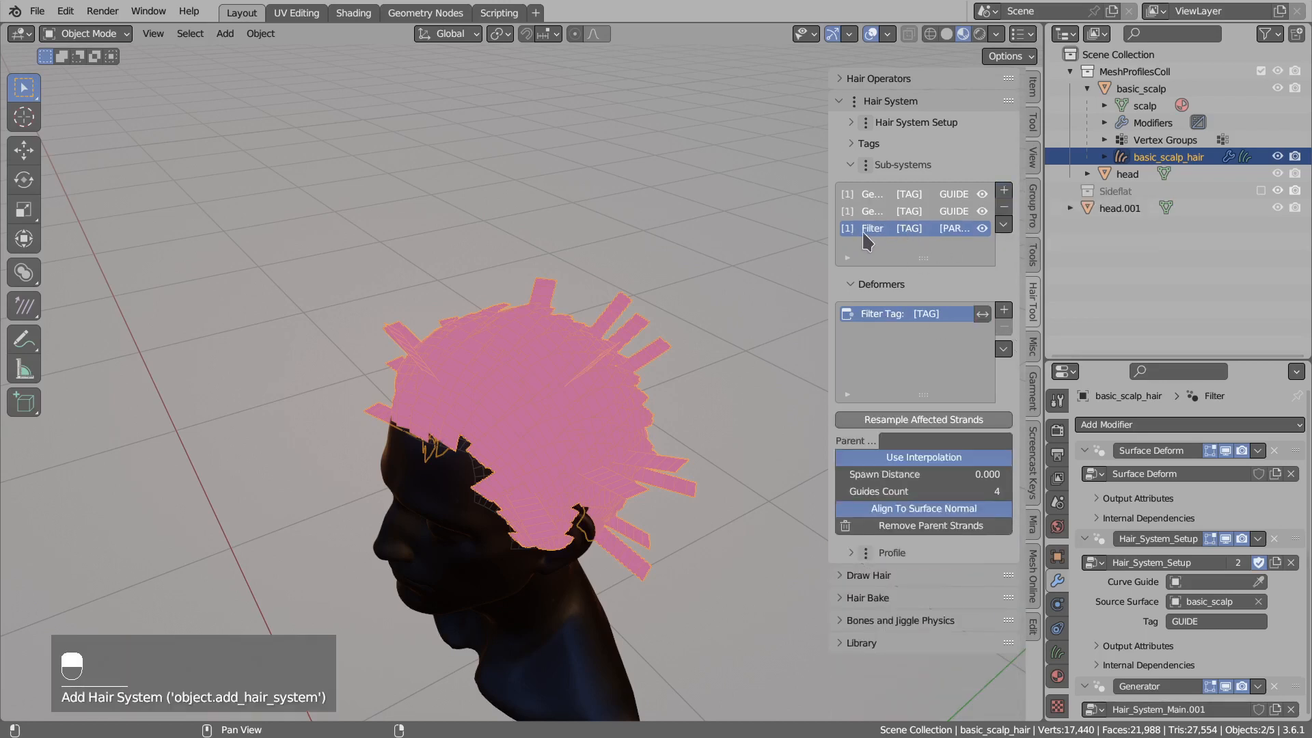
left_click(1004, 310)
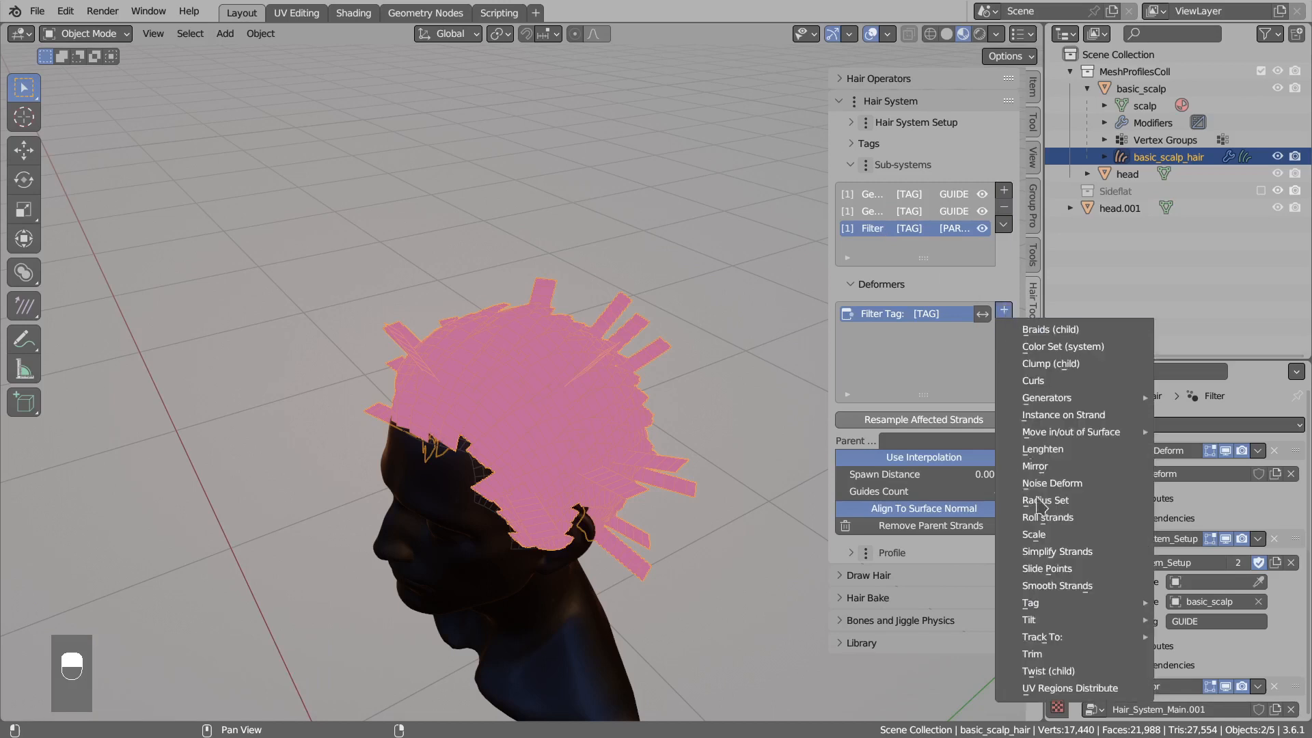
left_click(1069, 688)
middle_click_drag(559, 398, 481, 345)
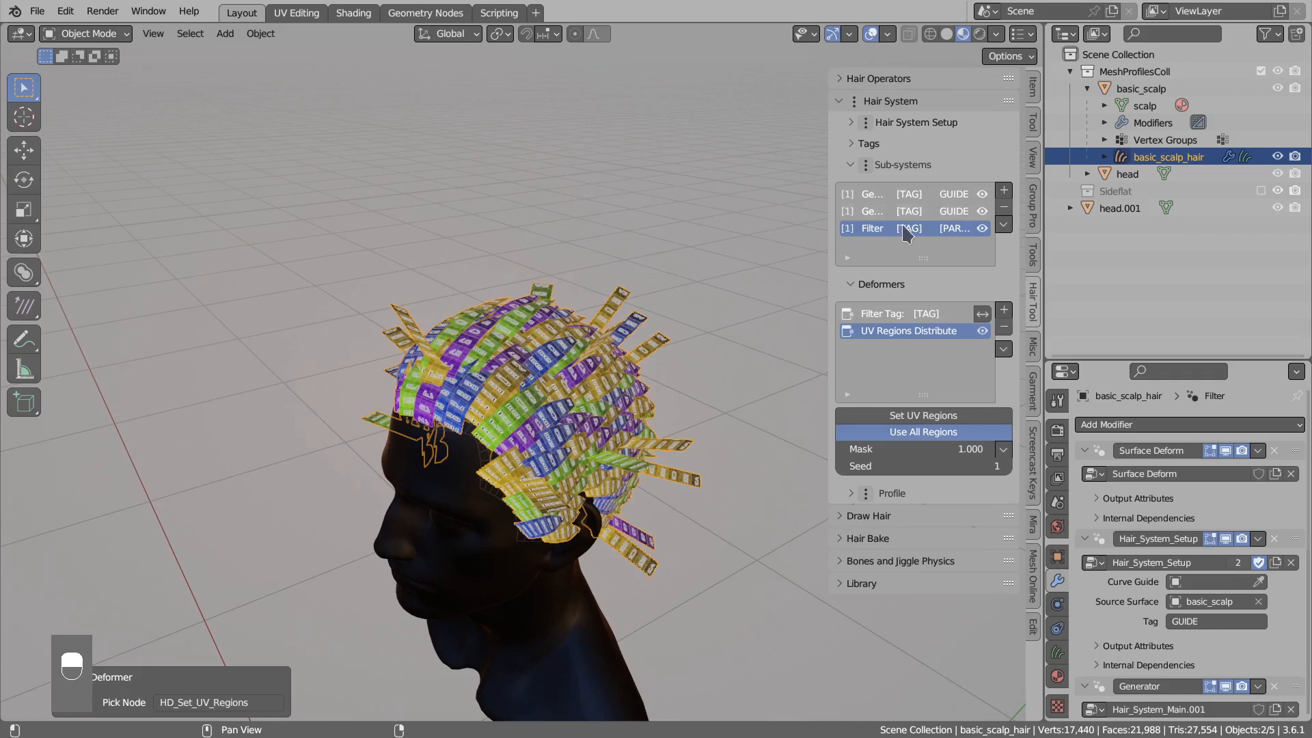
middle_click_drag(765, 250, 611, 311)
middle_click_drag(350, 331, 550, 403)
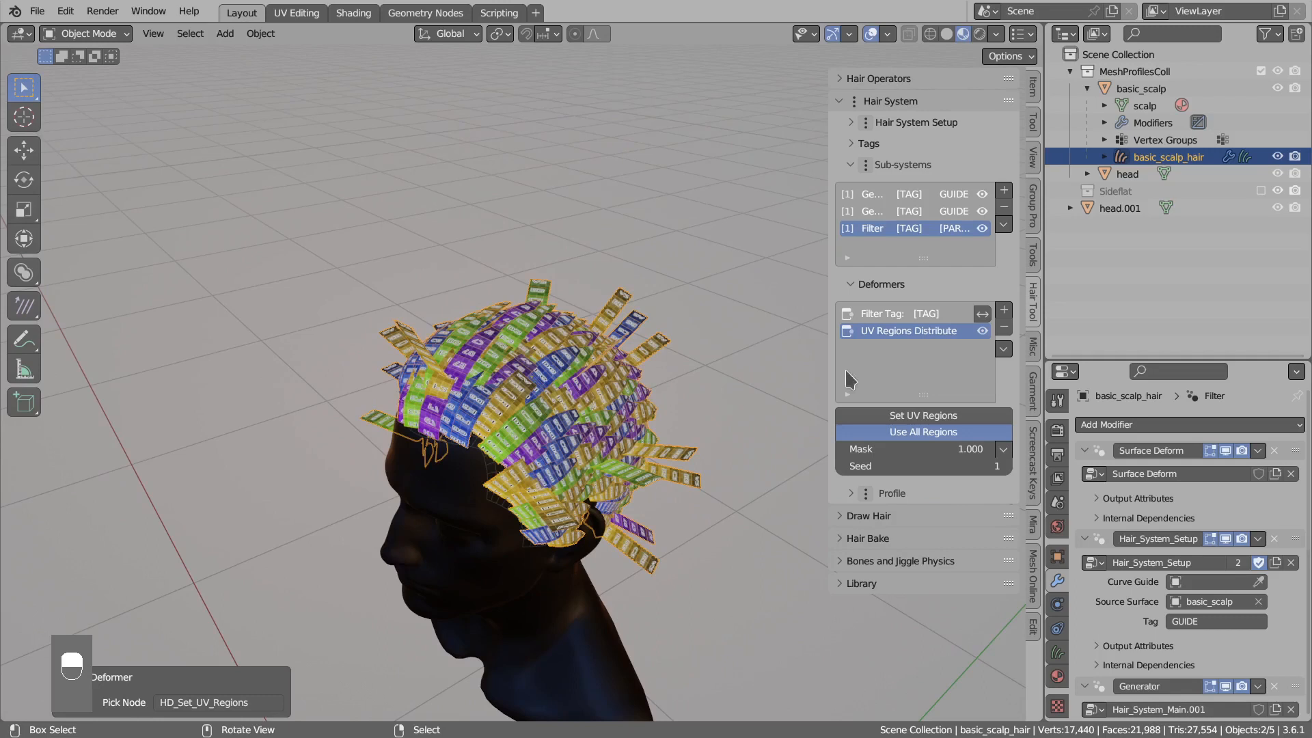
left_click(1002, 311)
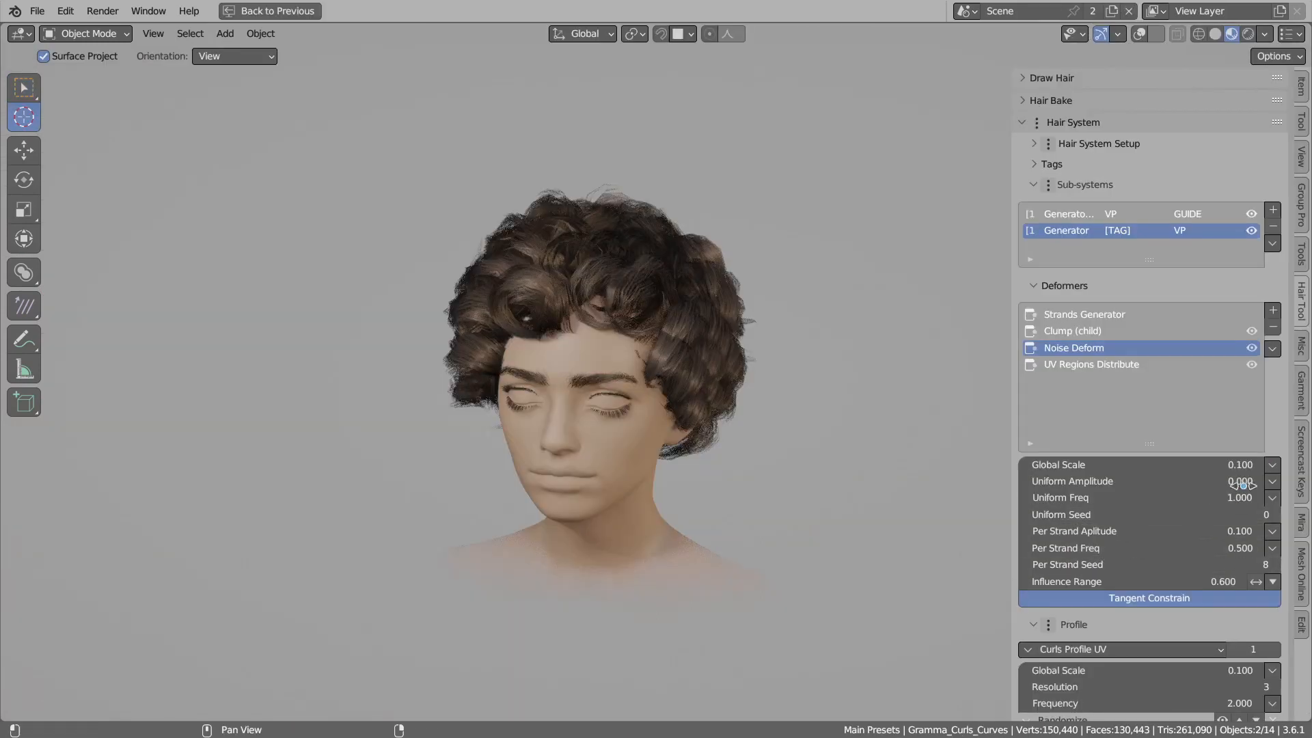
left_click(1274, 310)
left_click(1272, 481)
left_click(1272, 210)
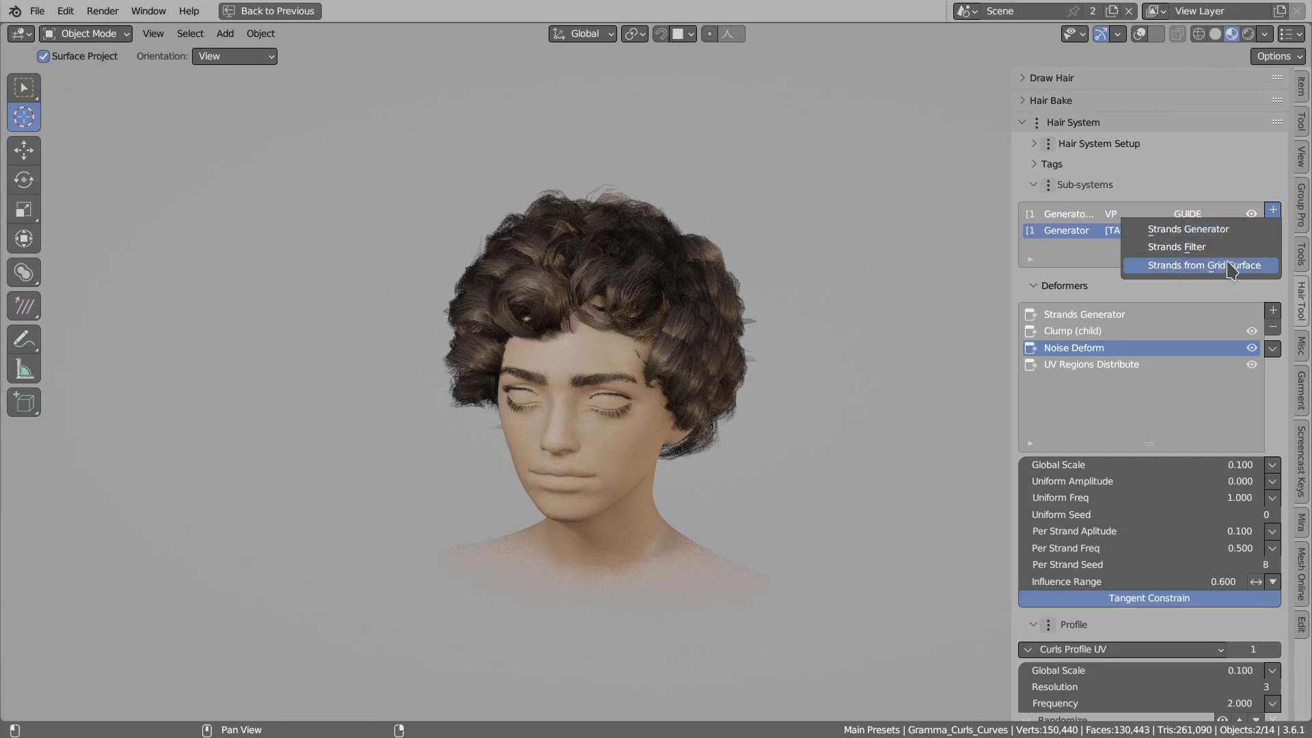
key("Escape")
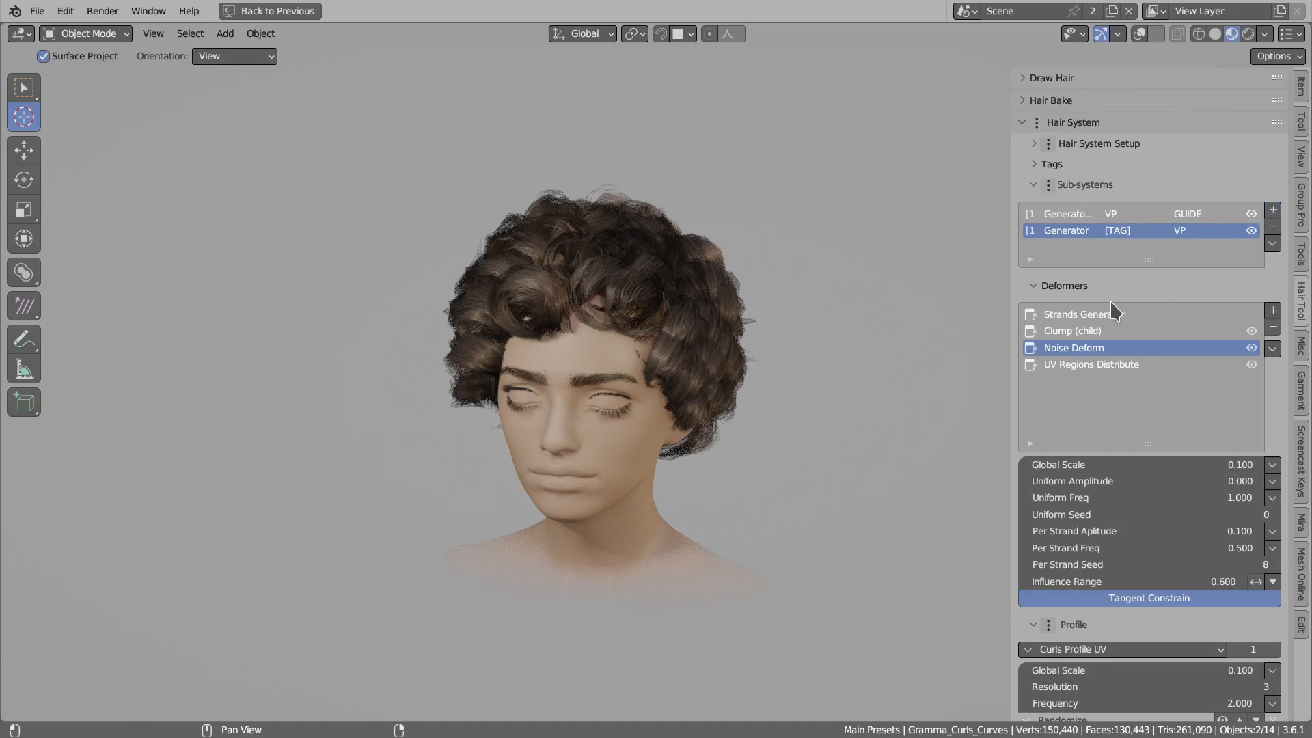